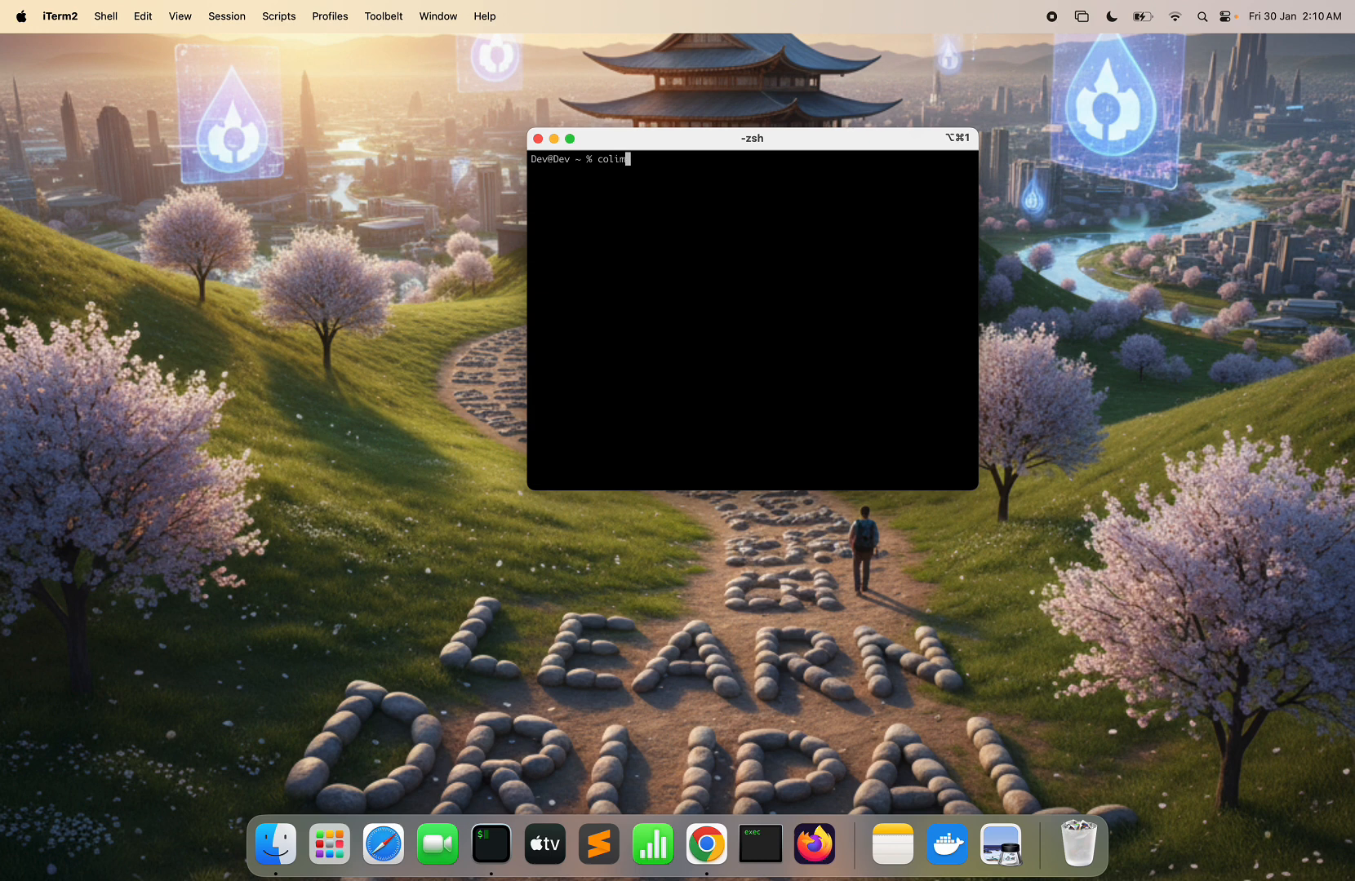
- Run 'colima start' in iTerm2 to boot the container VM, then bring up Google Chrome
text(rt)
key(Return)
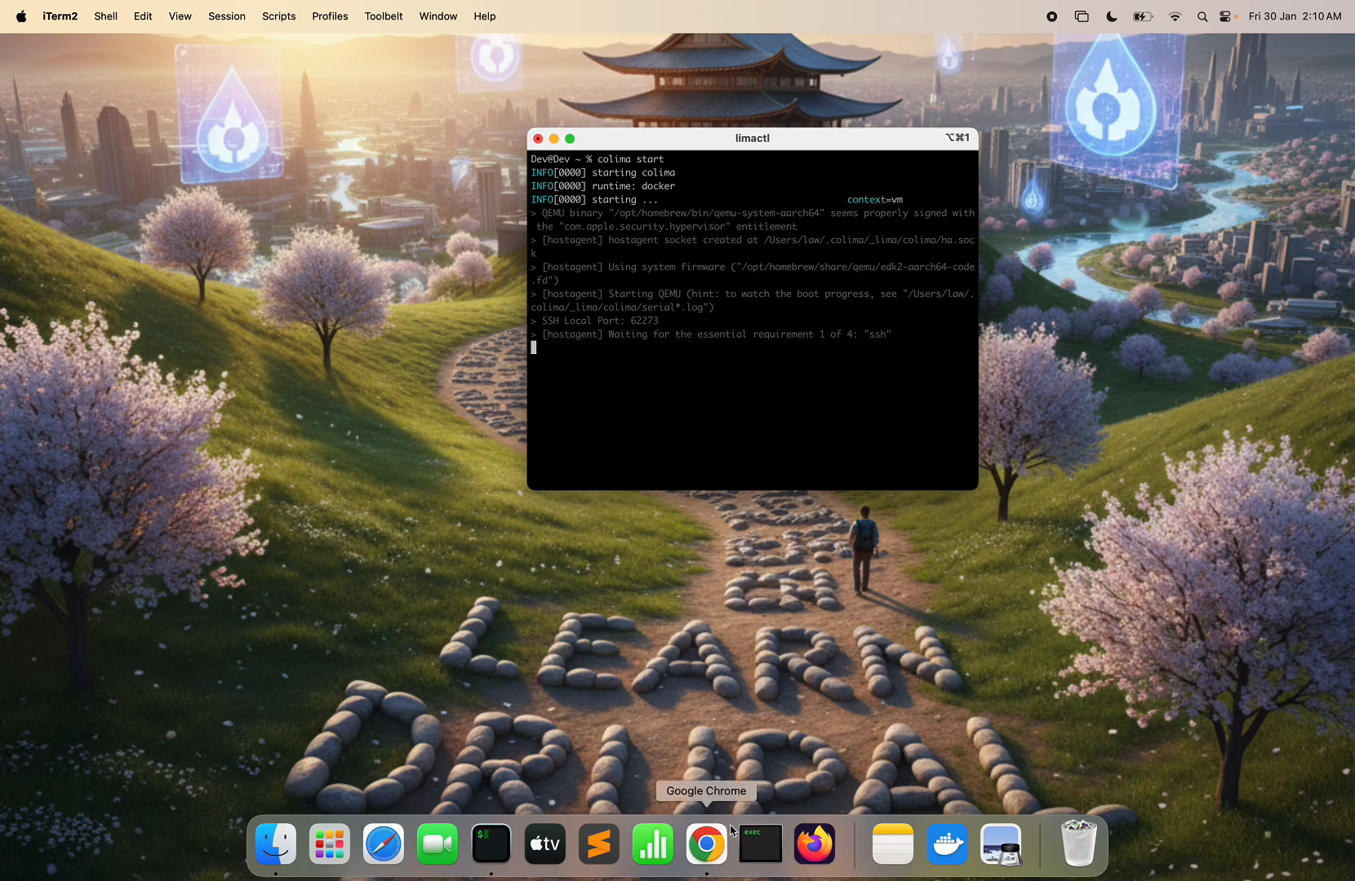
click(707, 845)
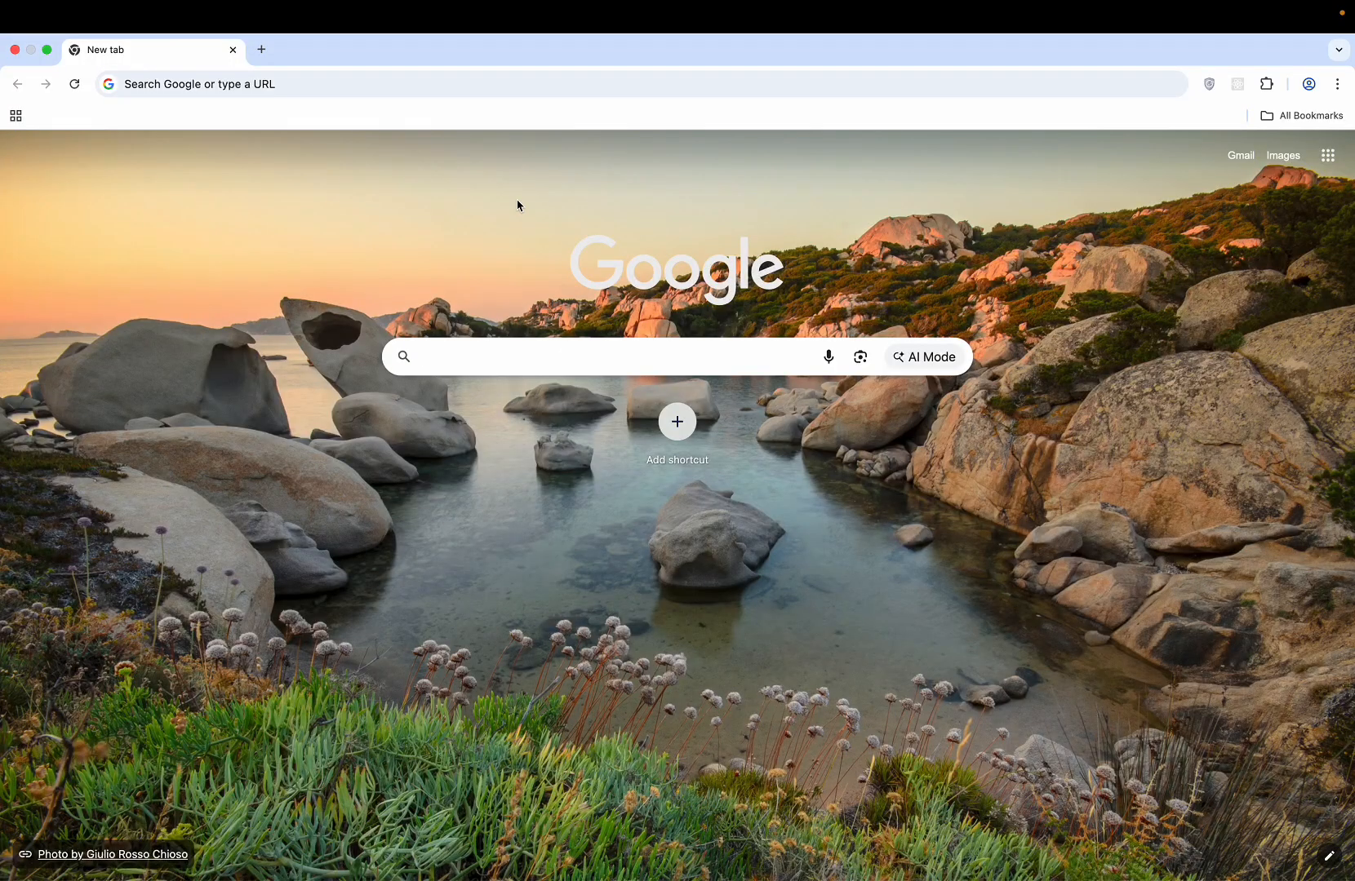
- Search Google for 'drupal cms 2.0' and open the Drupal CMS 2.0.0 release page
click(453, 355)
text(d)
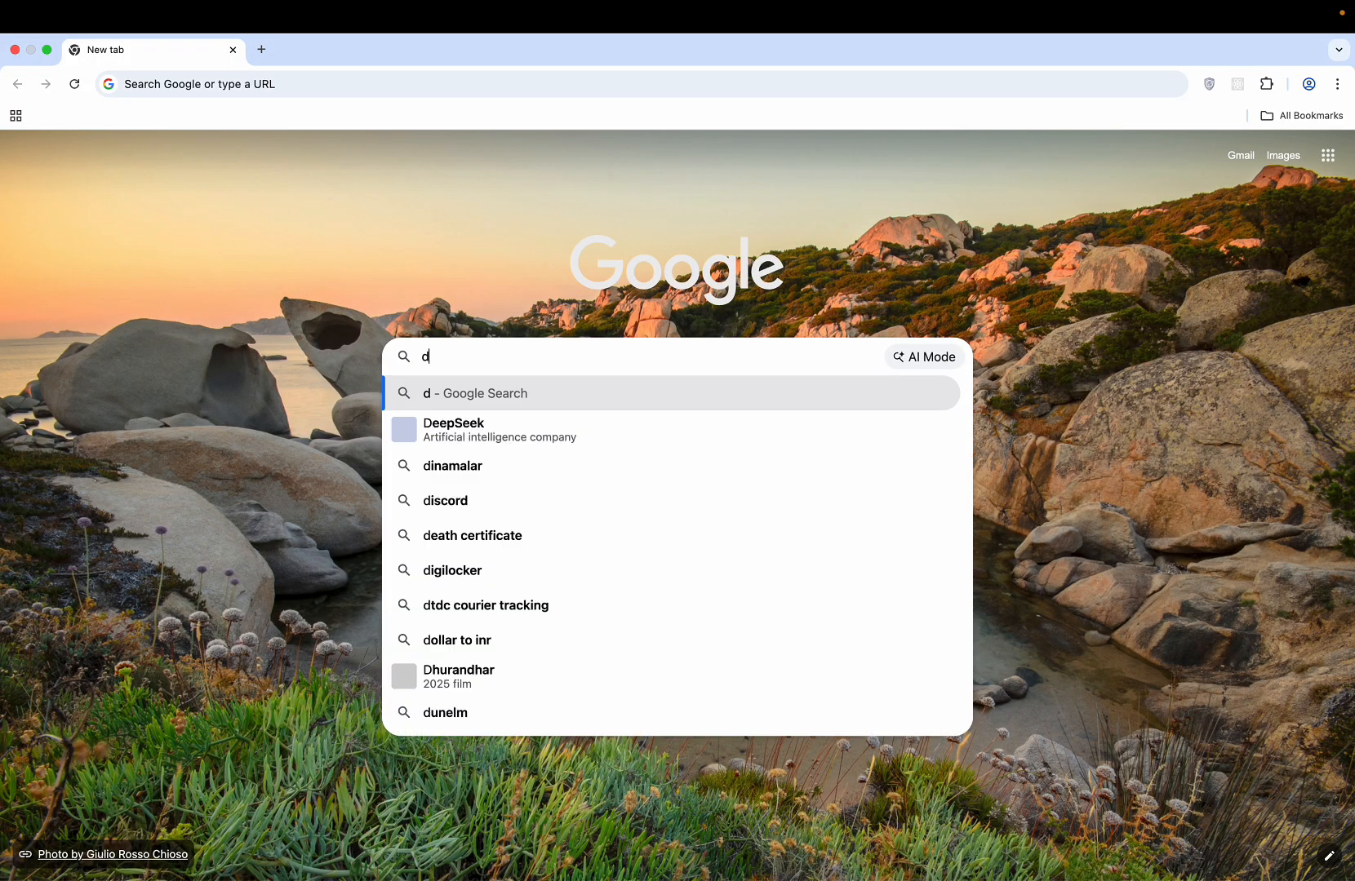
text(rupal)
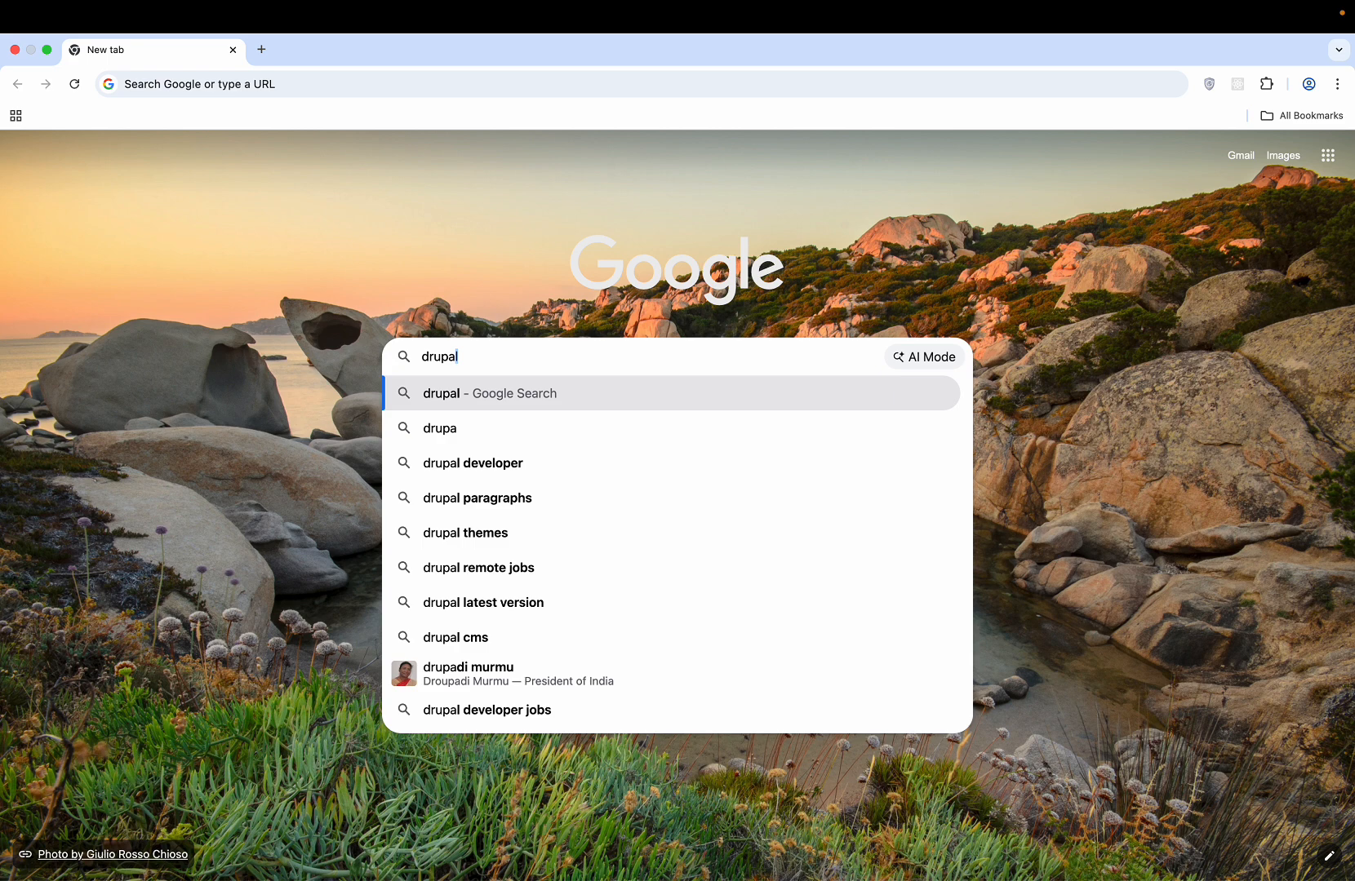
text( cms 2)
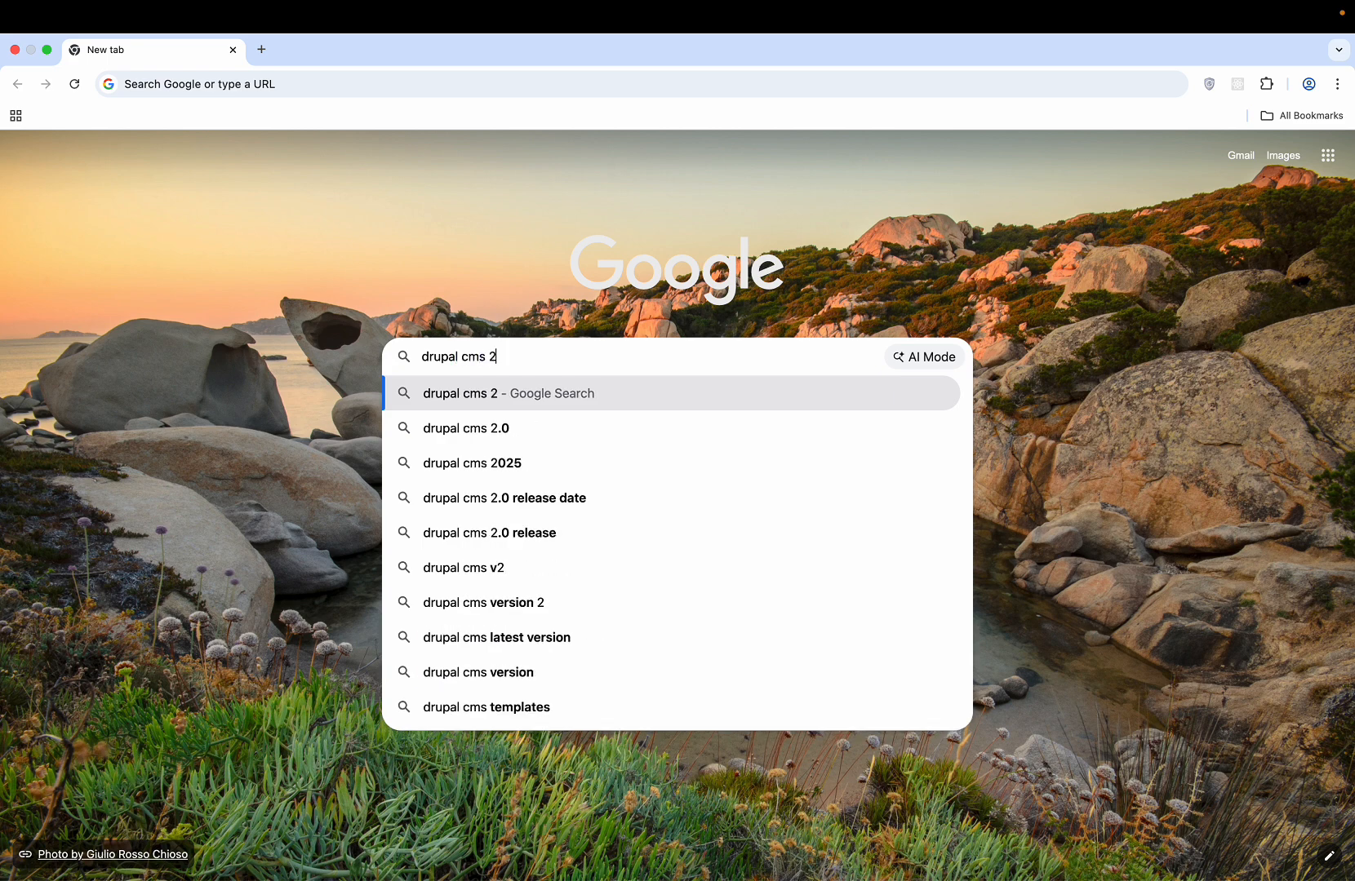
text(.0)
key(Return)
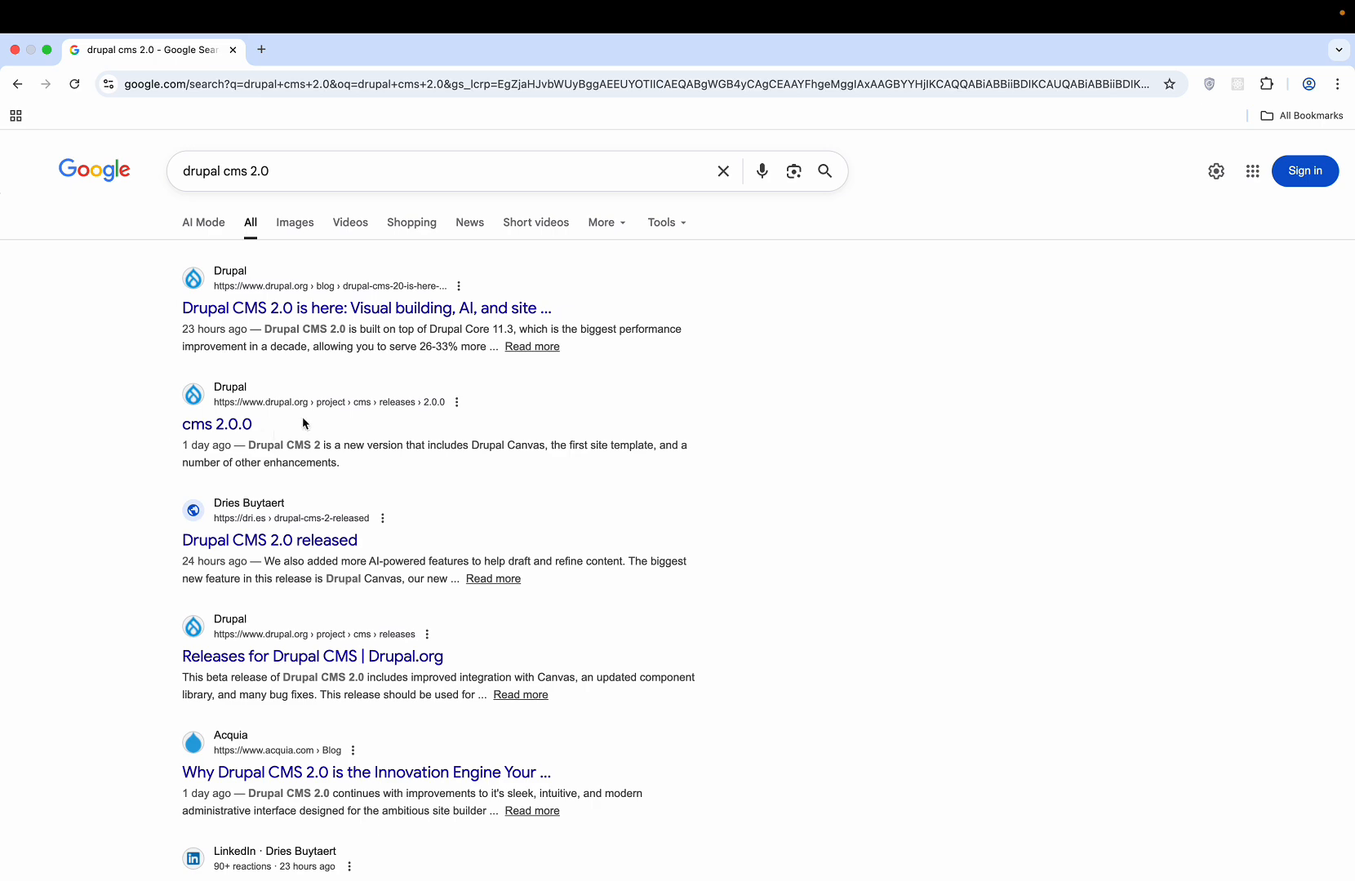
click(239, 422)
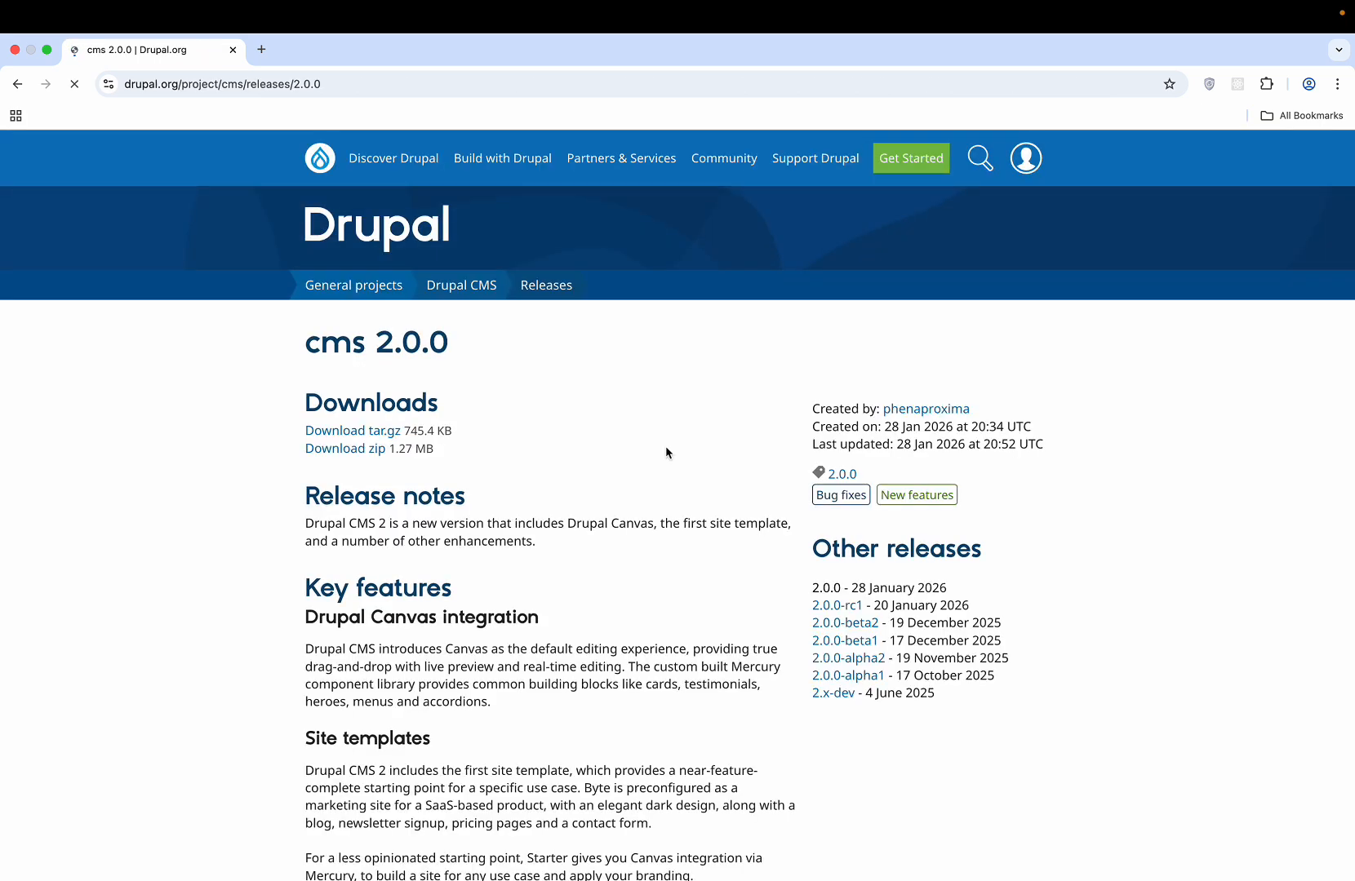
- Copy the first install command (ddev config) under How to install and return to the terminal
scroll(395, 617, down, 10)
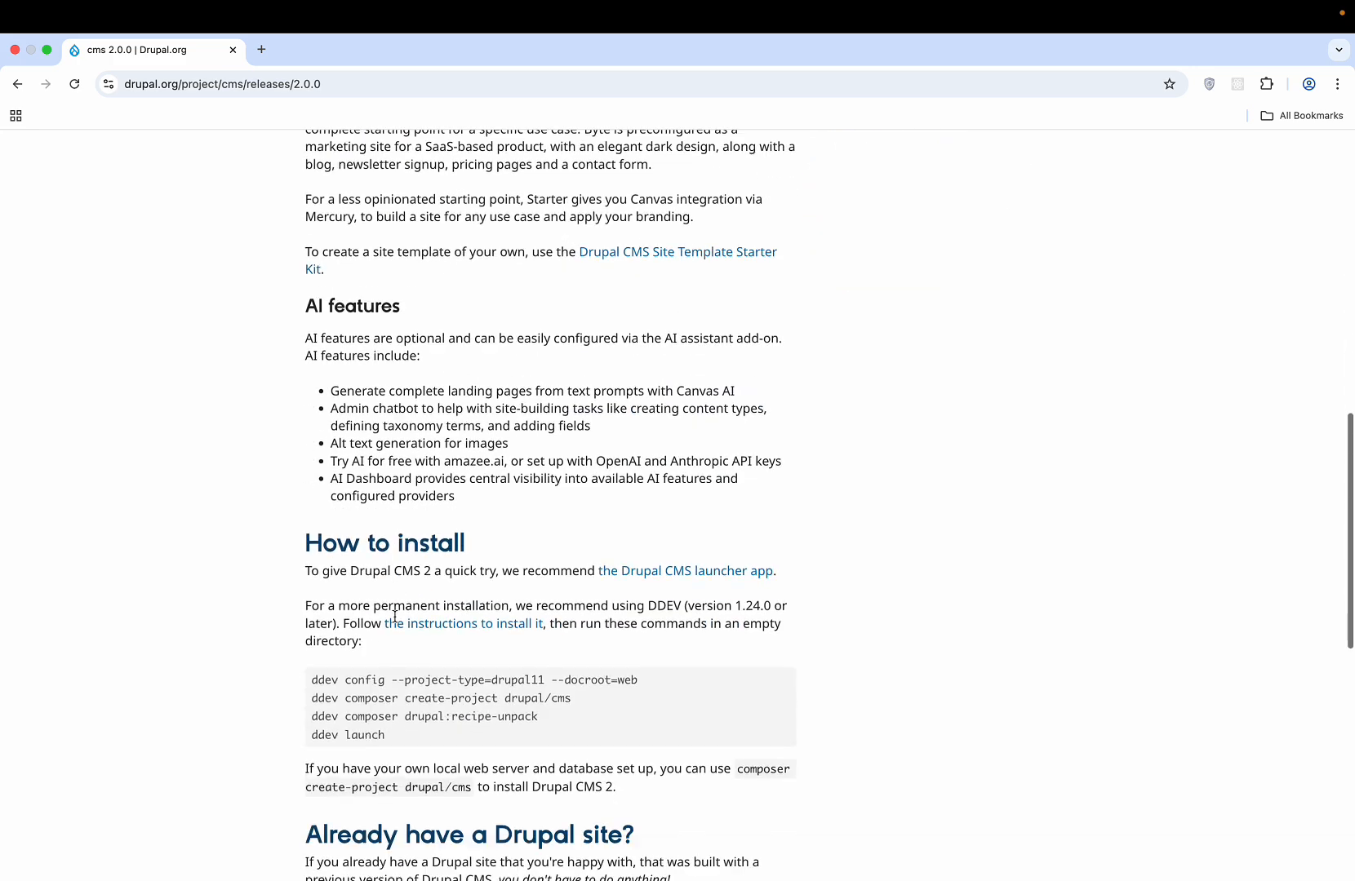
scroll(395, 616, down, 5)
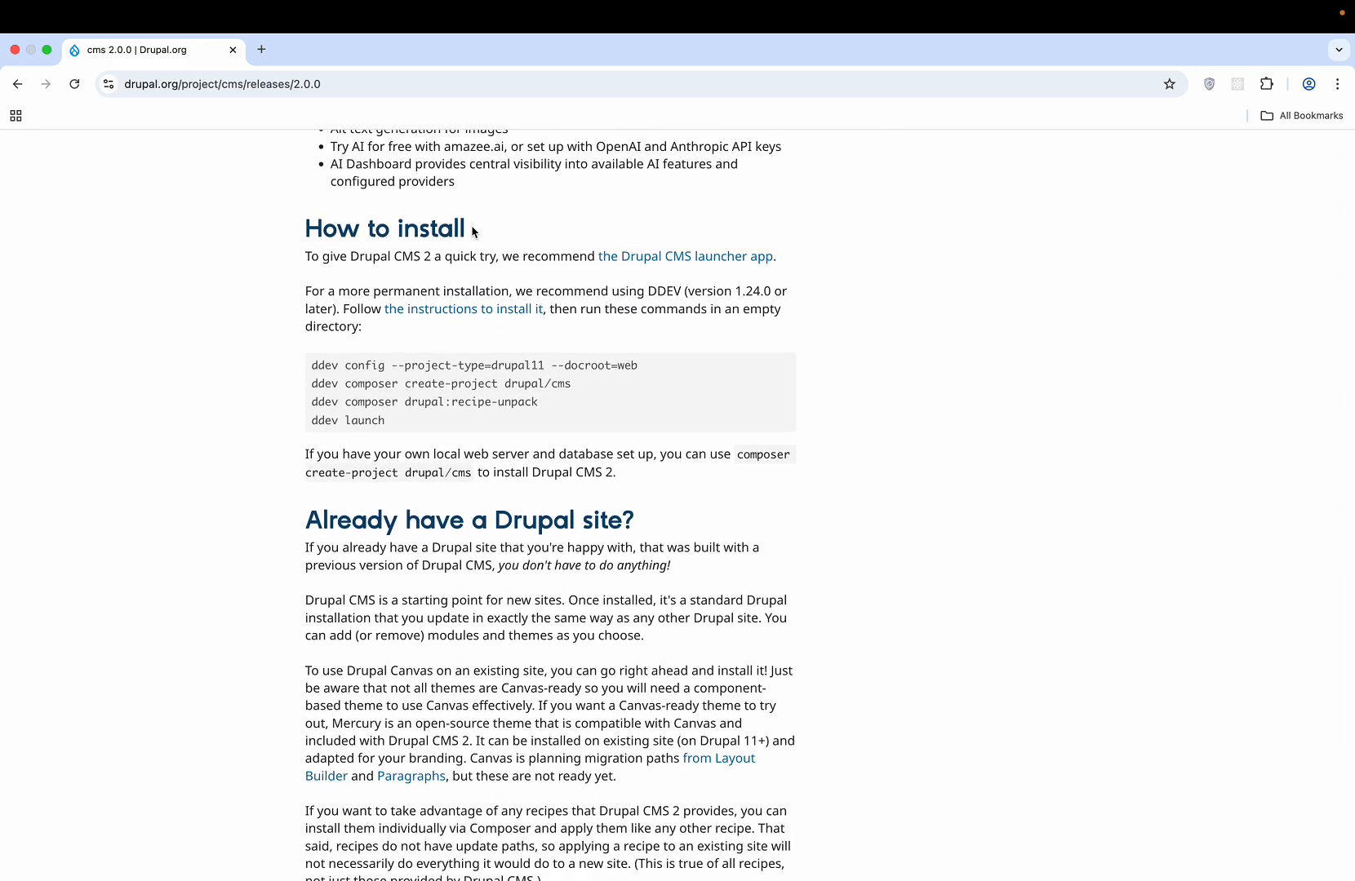
double_click(359, 364)
triple_click(359, 364)
key(super+c)
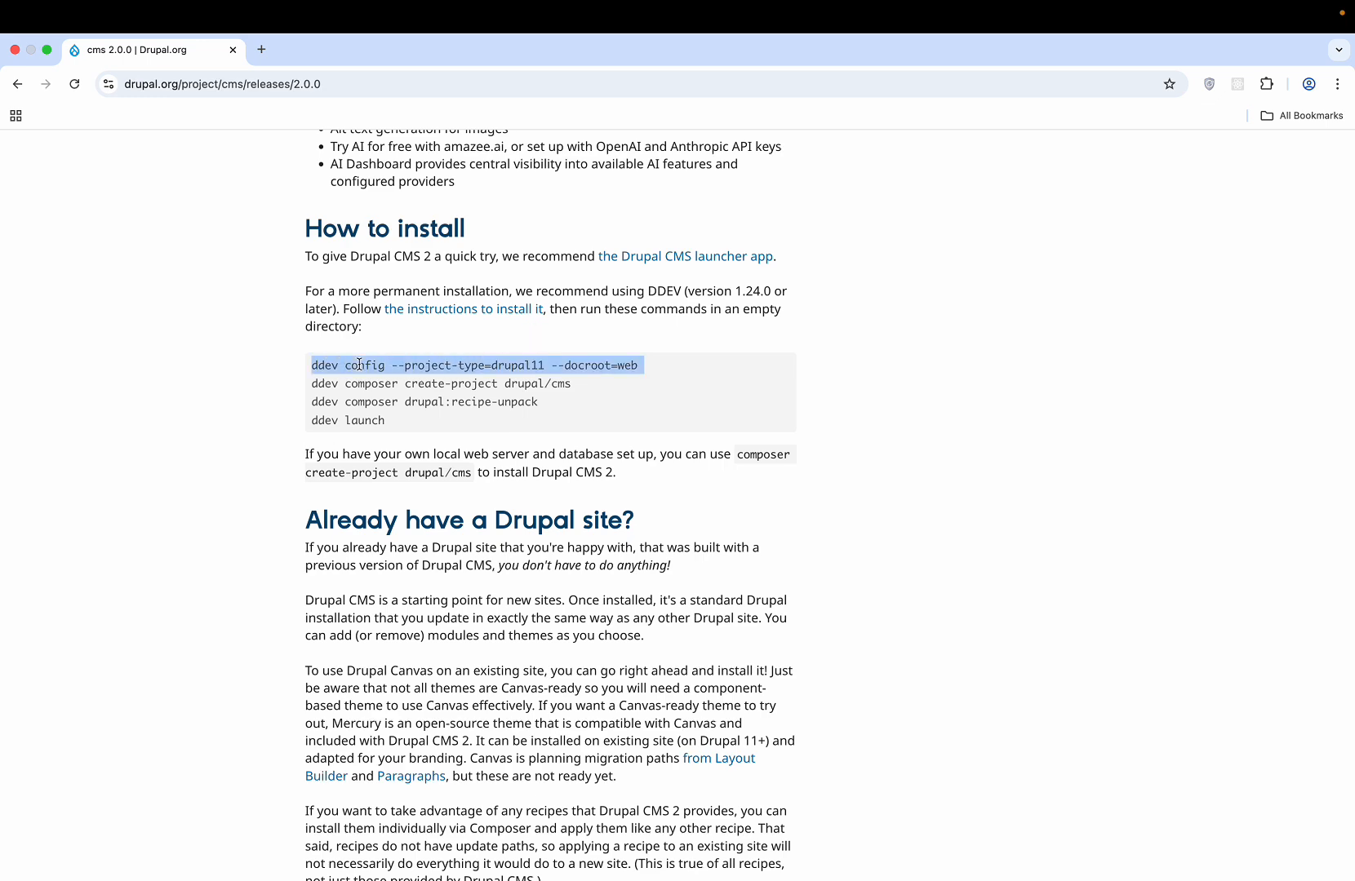
key(ctrl+Left)
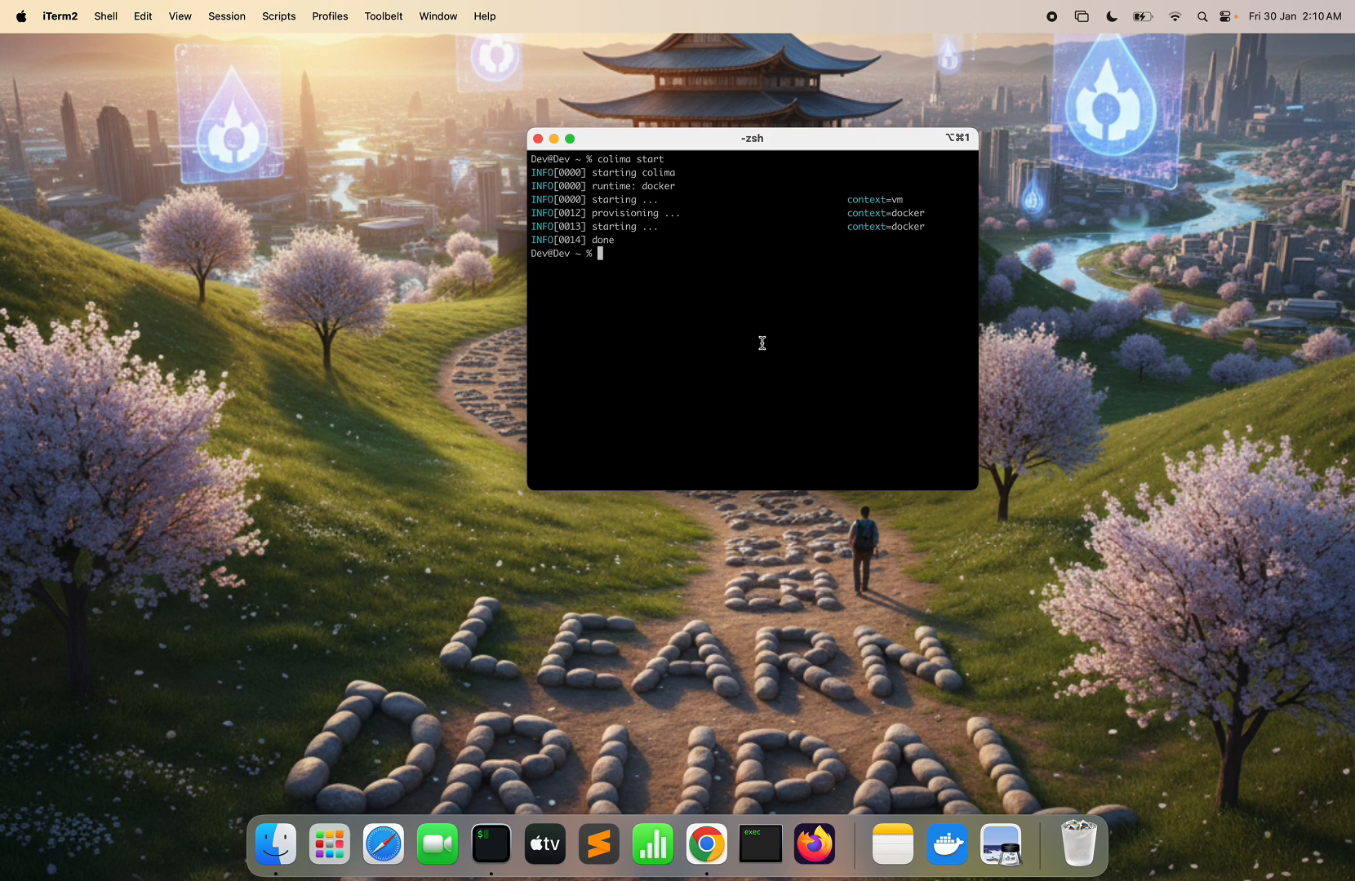
- Attempt 'ddev start' in the terminal, then clear its output
text(ddev start)
key(Return)
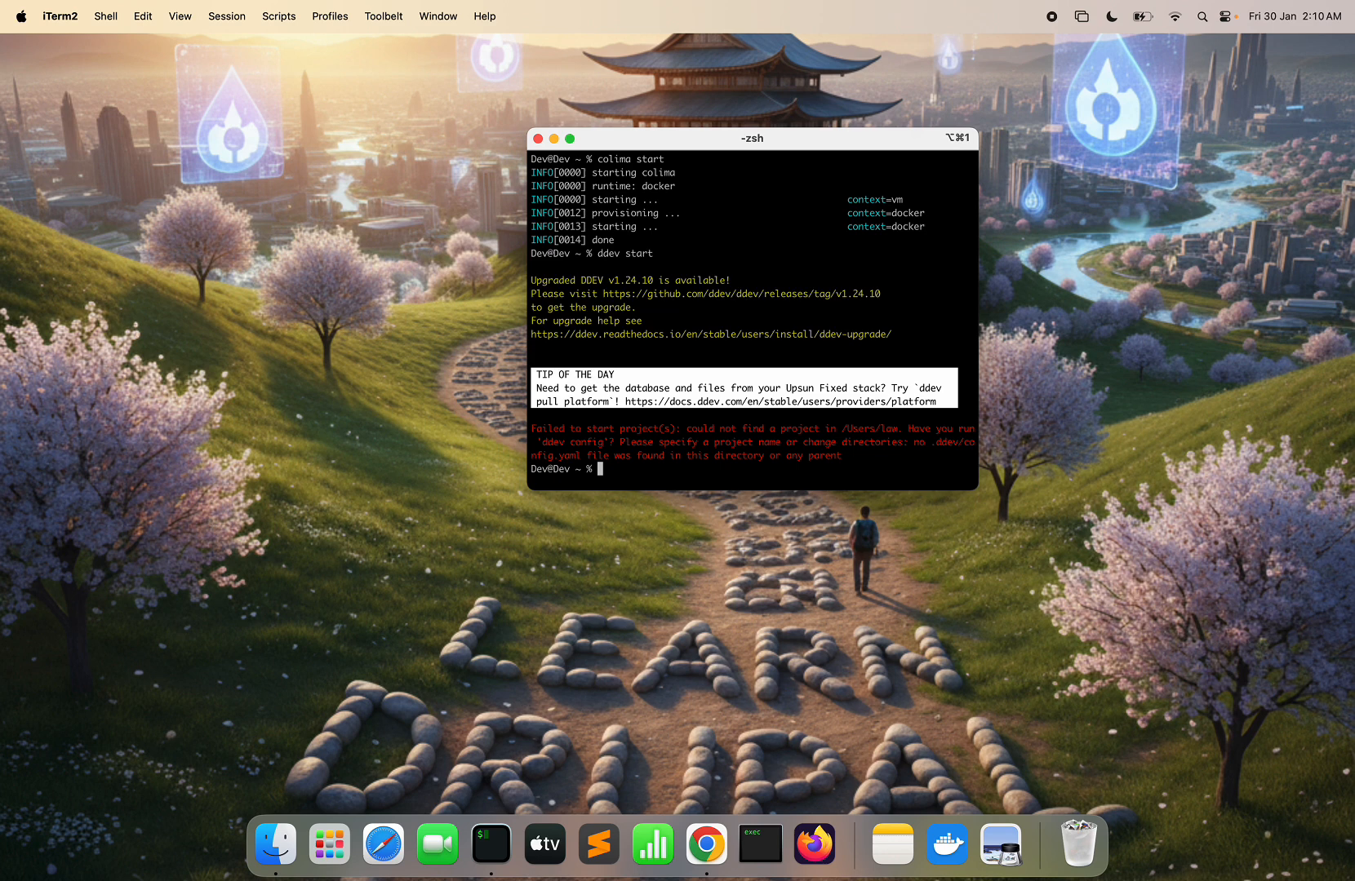
key(super+k)
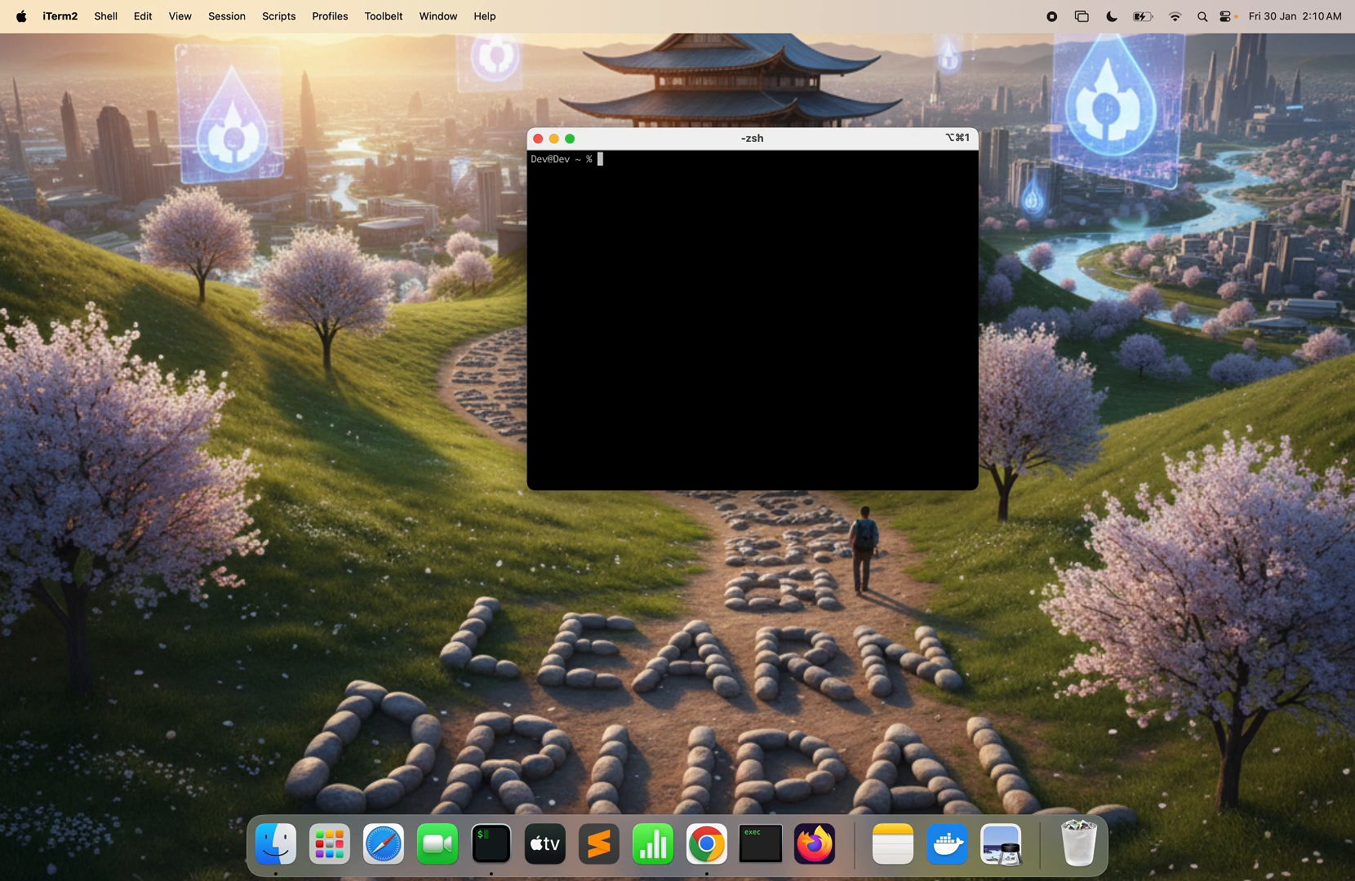
- Create a 'cms' folder with mkdir and move into it
text(cd cms)
key(Left)
key(Left)
key(Left)
key(Left)
key(BackSpace)
key(BackSpace)
text(mkdir)
key(Return)
text(cd cms)
key(Return)
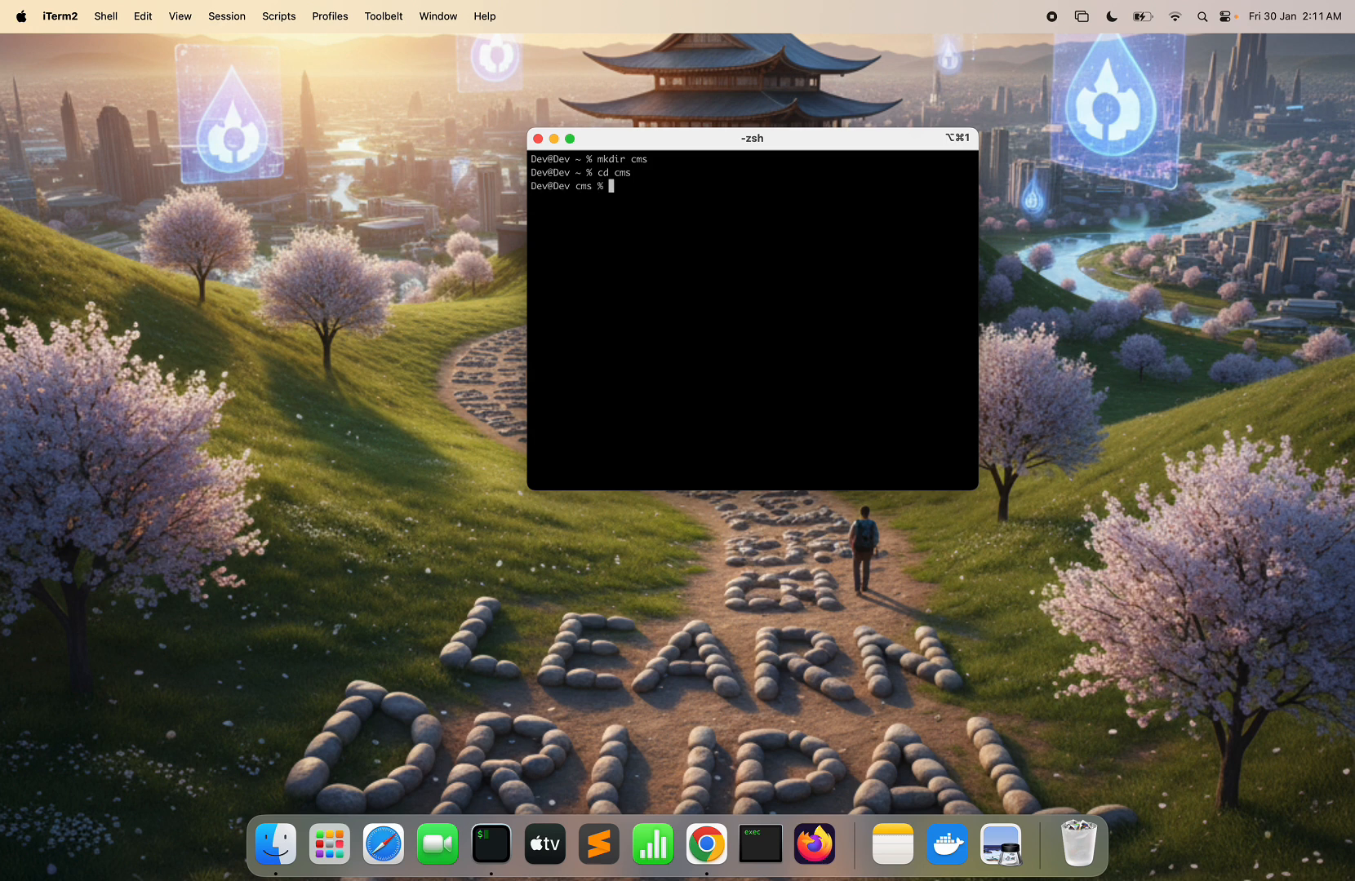
- Run the pasted ddev config command to make a Drupal 11 project with docroot 'web'
key(super+v)
key(BackSpace)
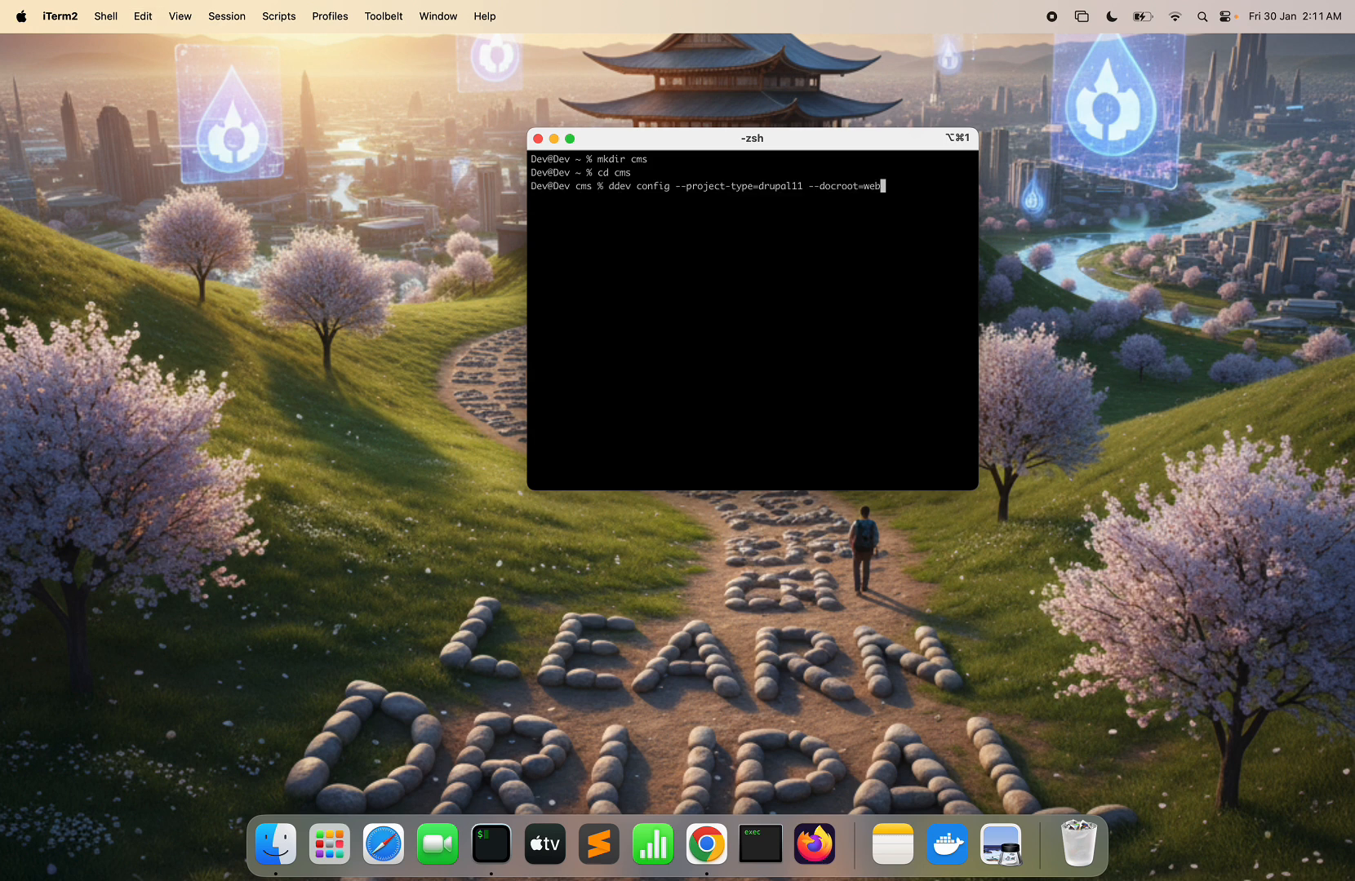
key(Return)
- Copy the 'ddev composer create-project drupal/cms' command from the release page into the terminal
key(ctrl+Right)
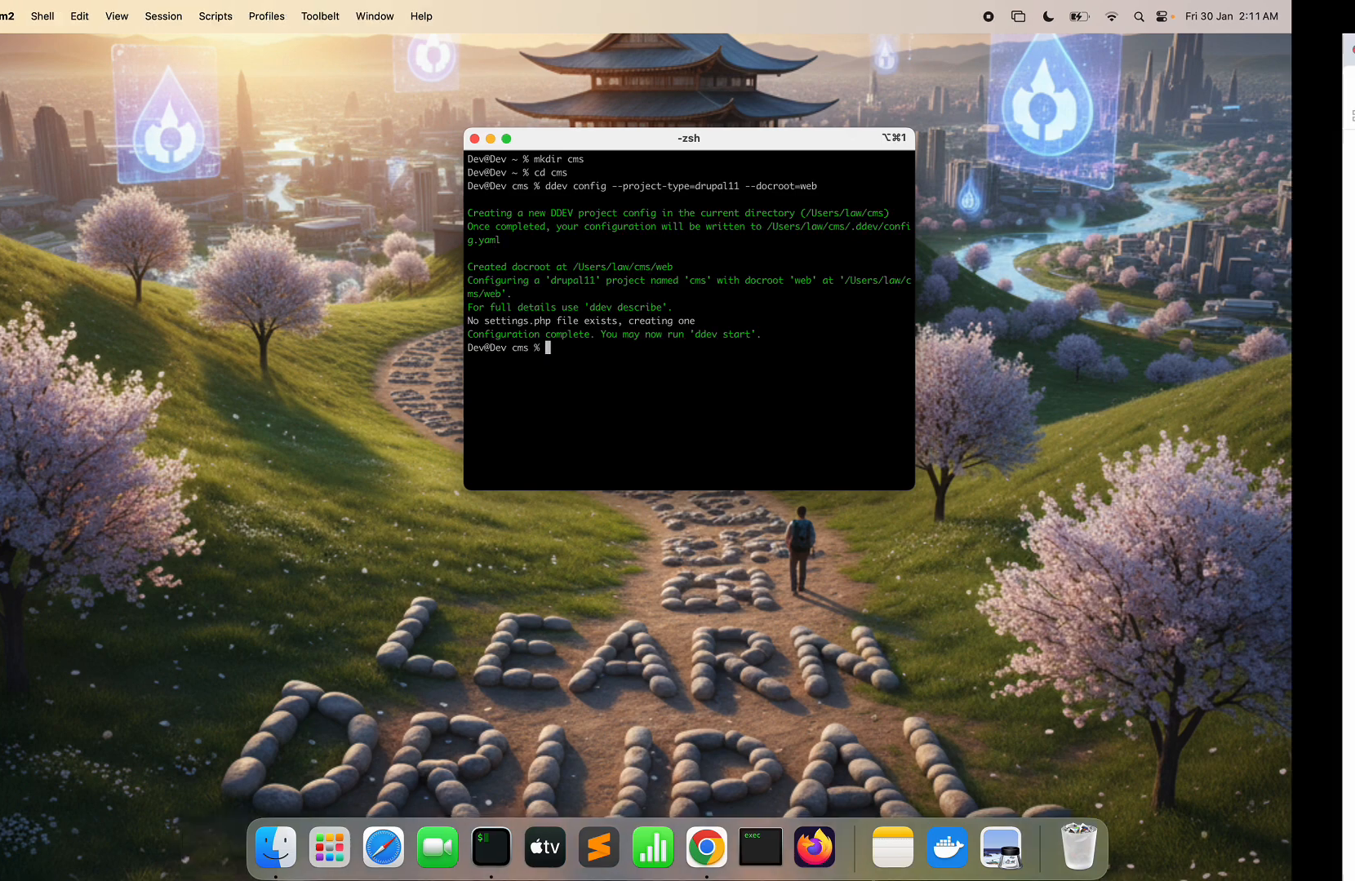
triple_click(442, 382)
key(super+c)
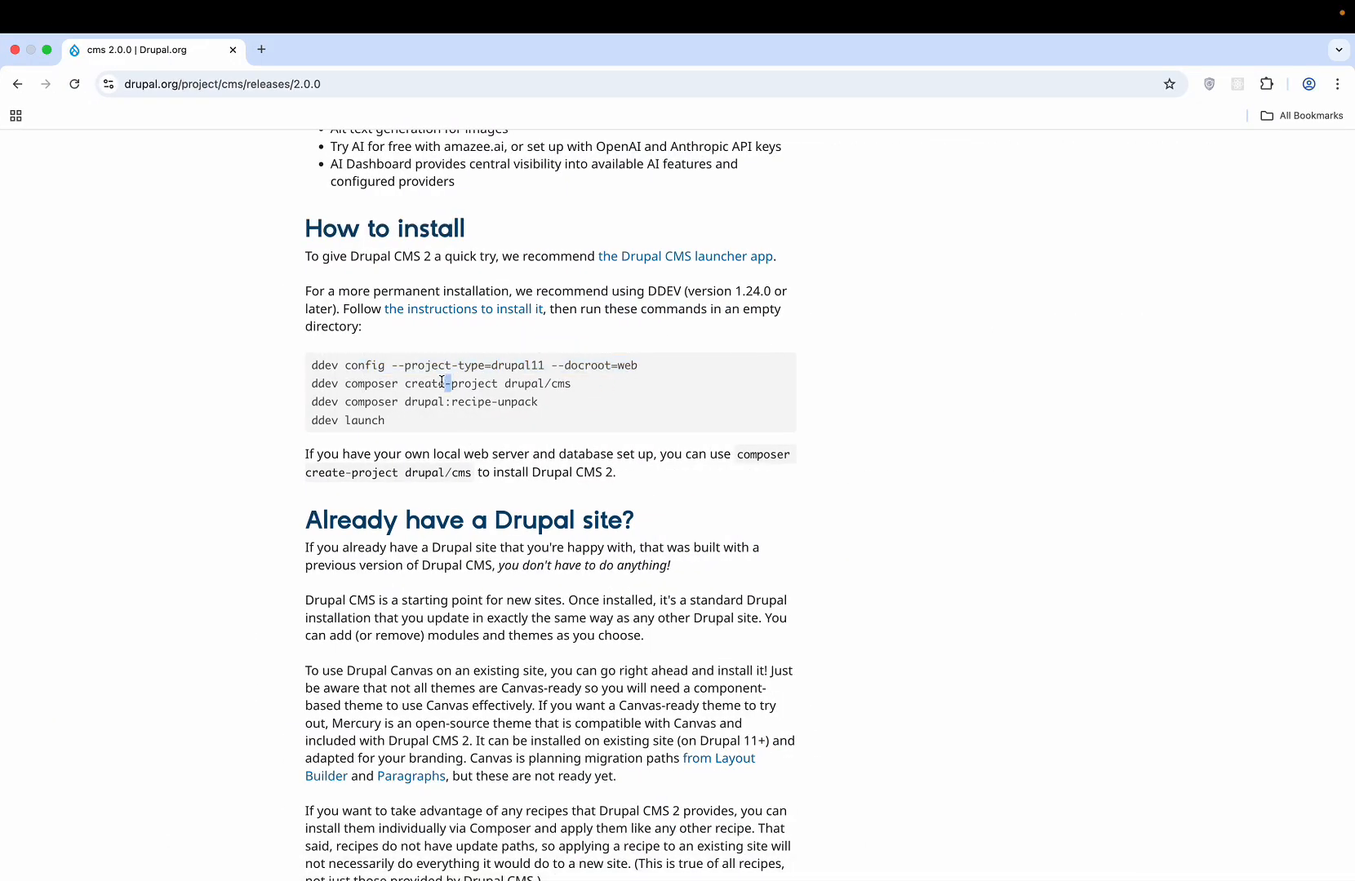
key(ctrl+Left)
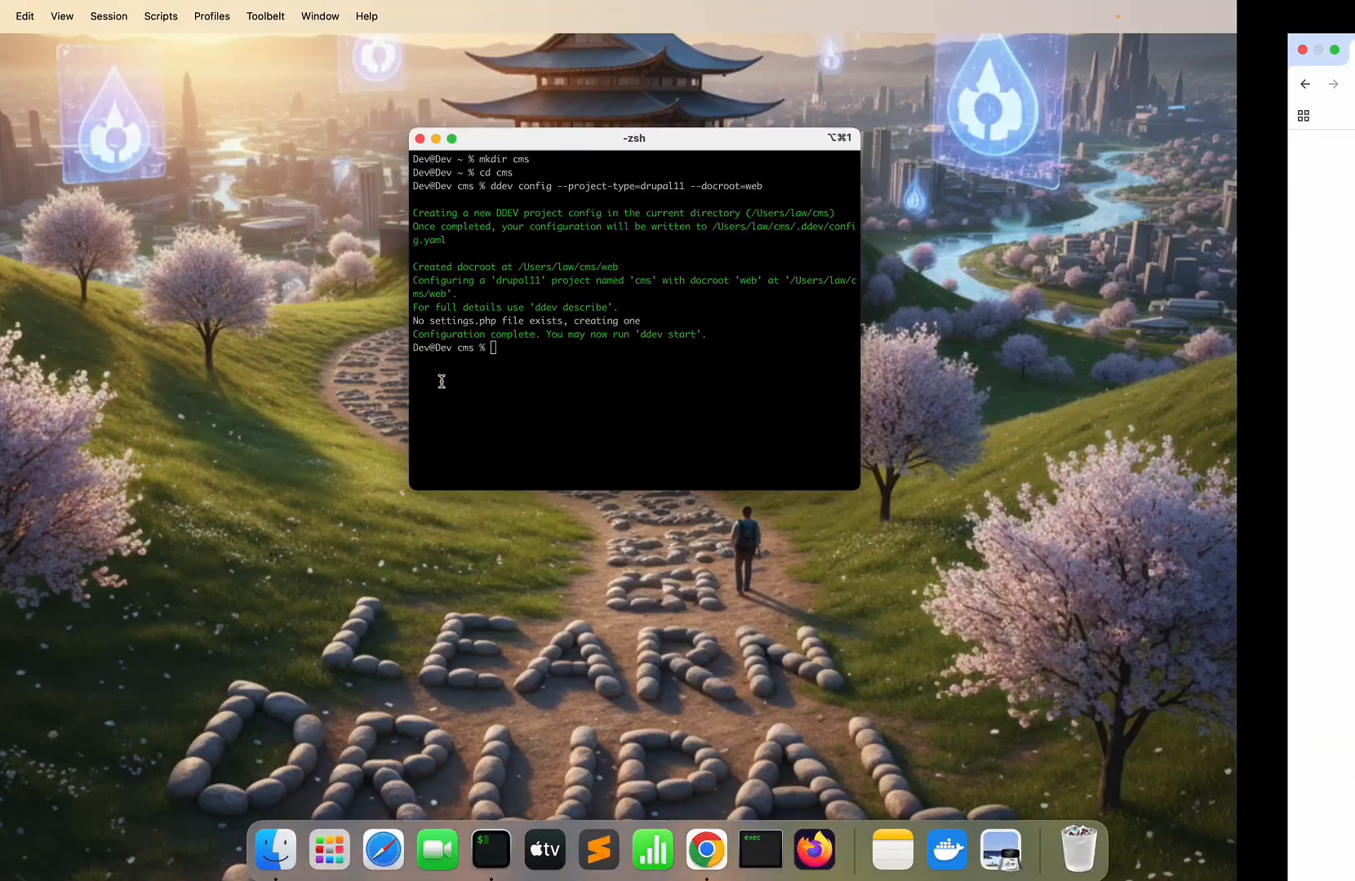
key(super+v)
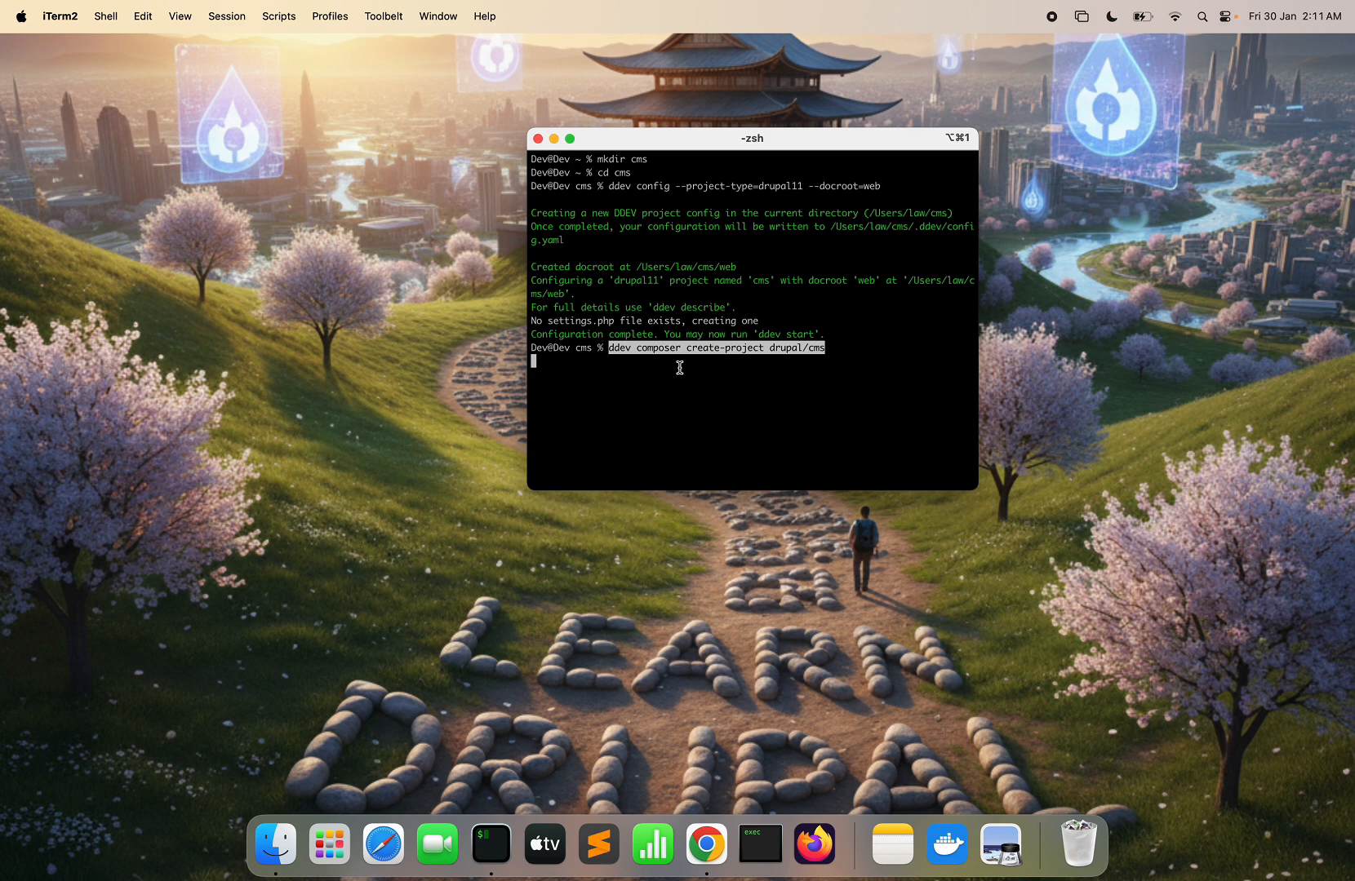
- Run composer create-project, then copy and run 'ddev composer drupal:recipe-unpack'
key(Return)
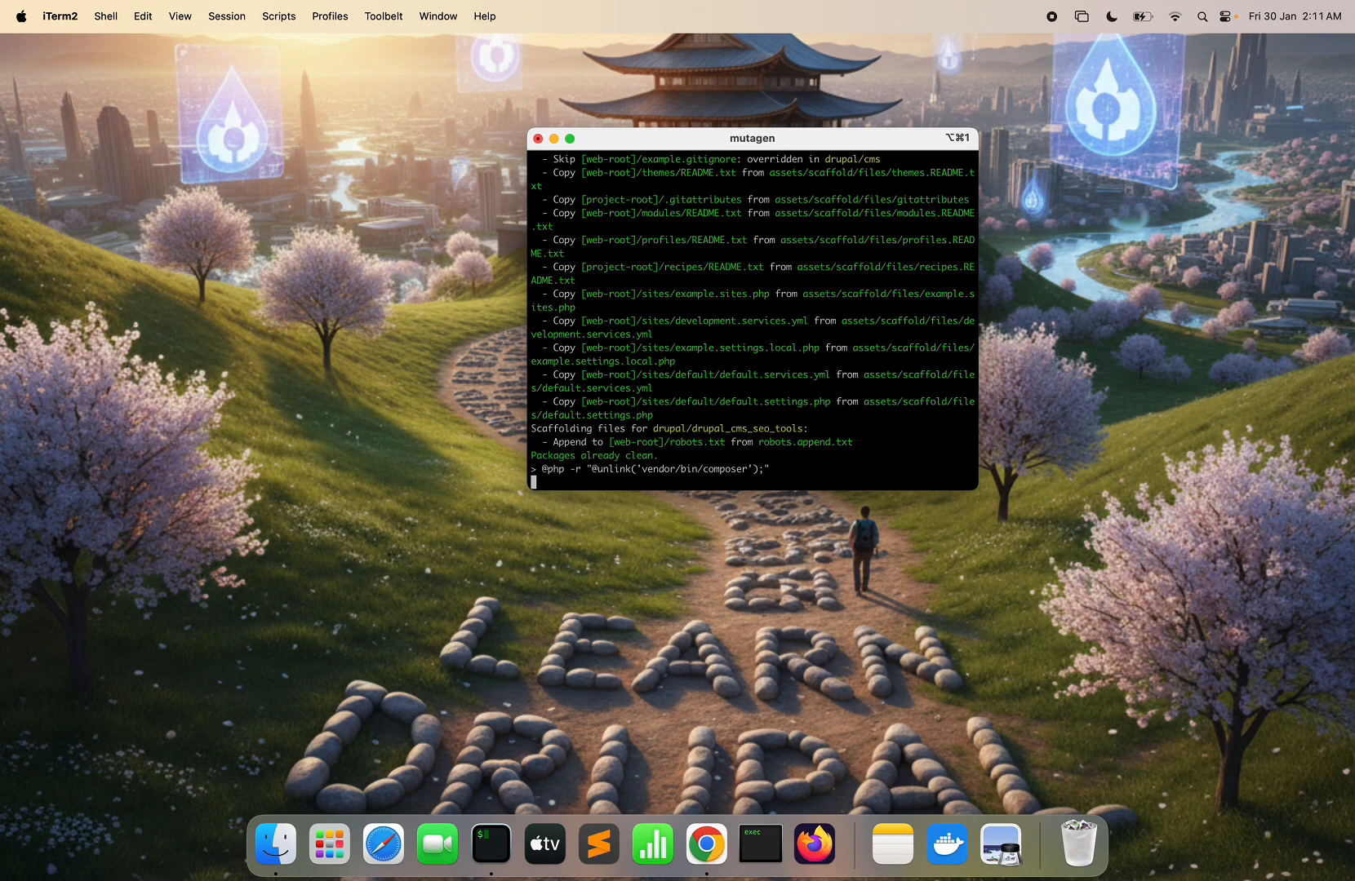
key(ctrl+Right)
triple_click(446, 400)
key(super+c)
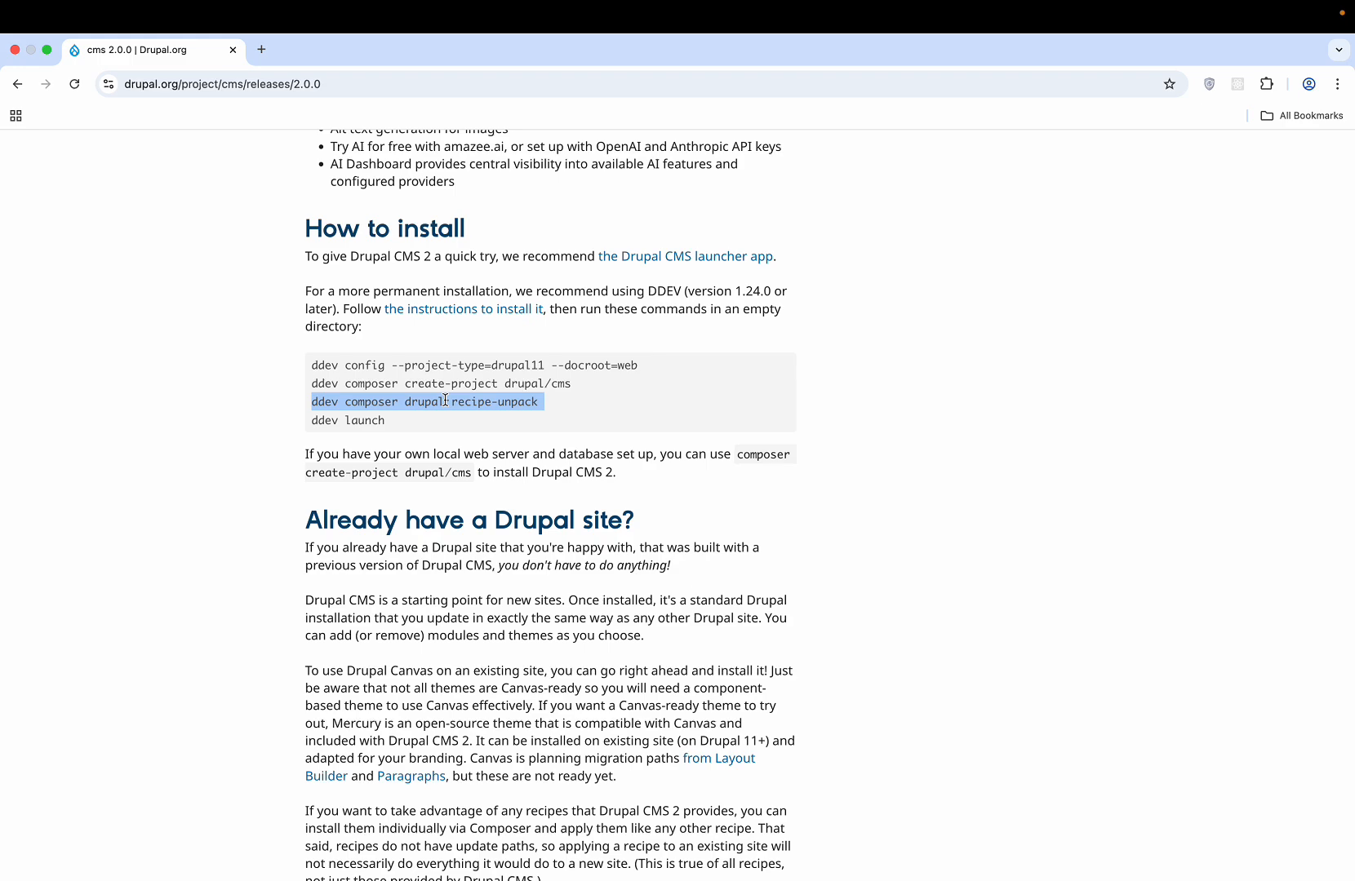
key(ctrl+Left)
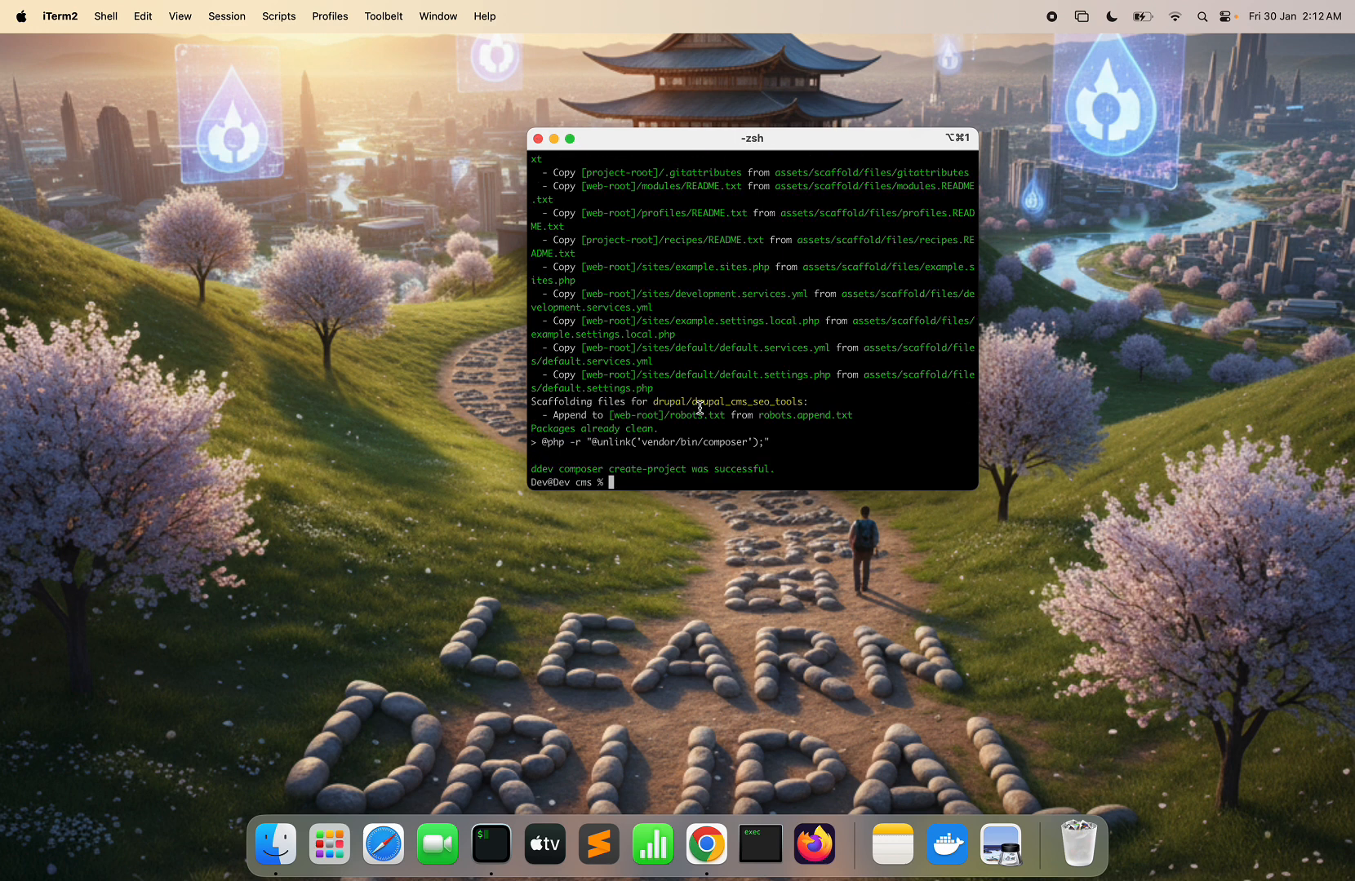
key(super+v)
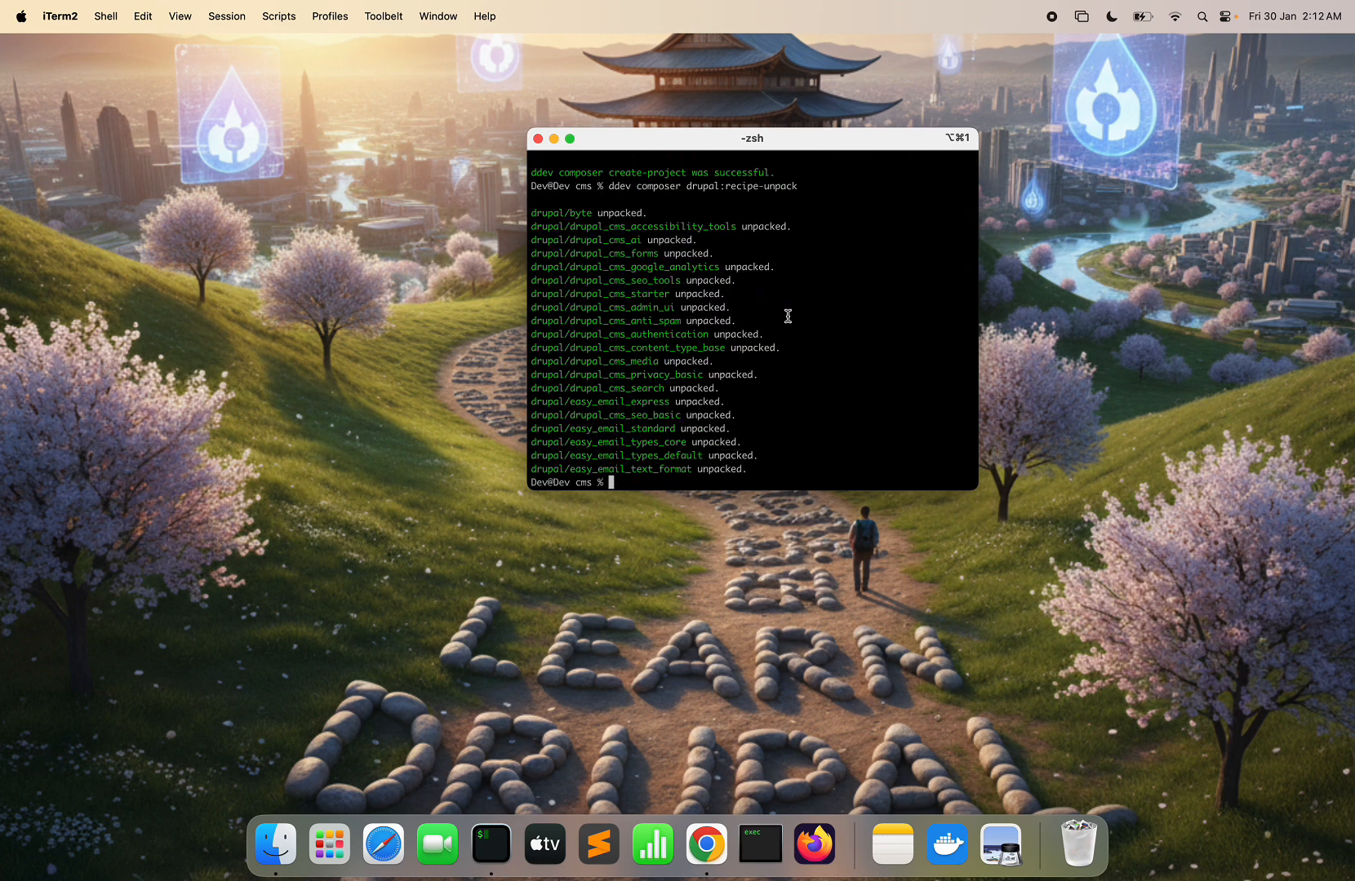
- Copy the 'ddev launch' command line from the release page
key(super+Tab)
triple_click(376, 419)
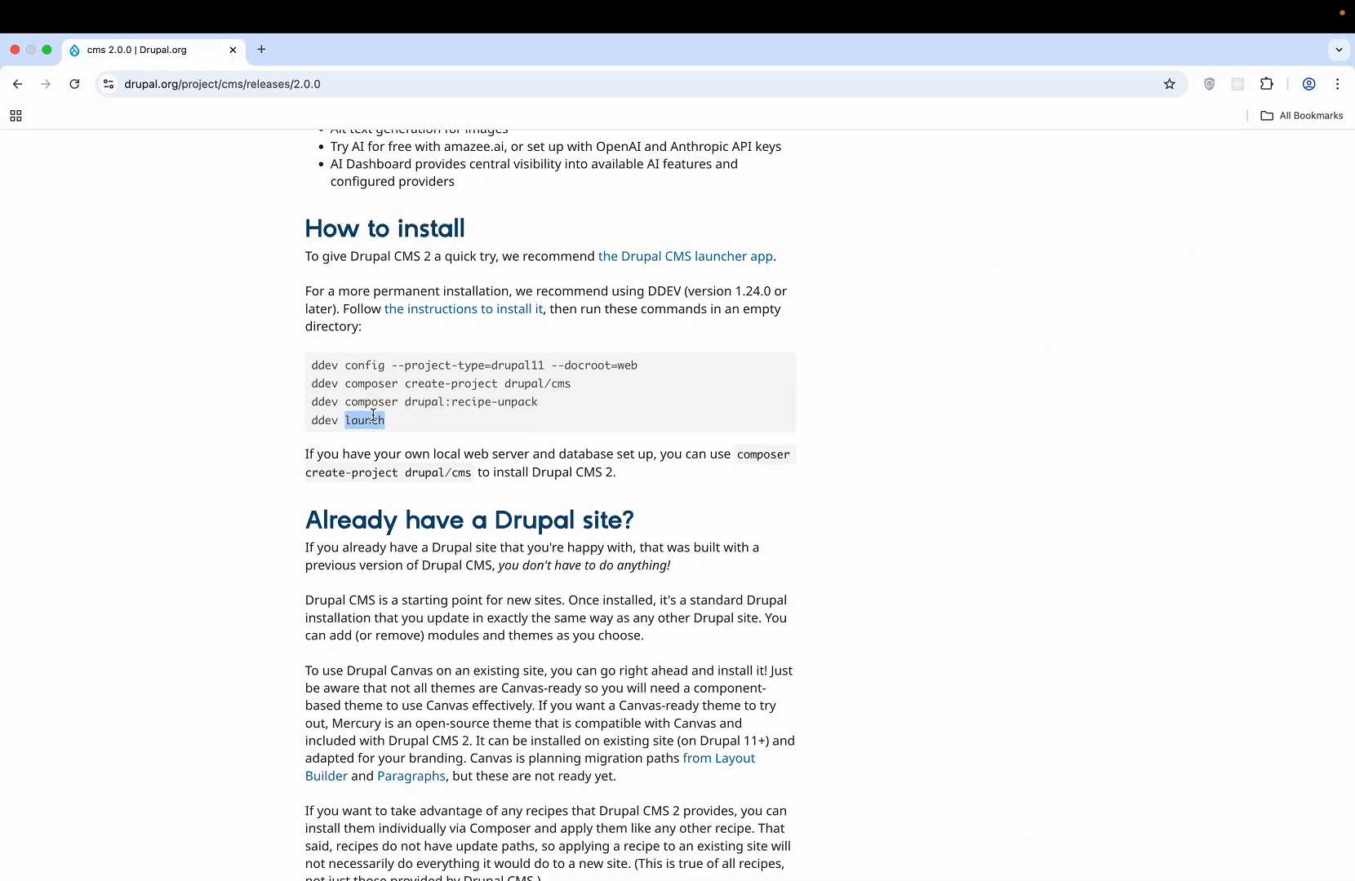
key(super+Tab)
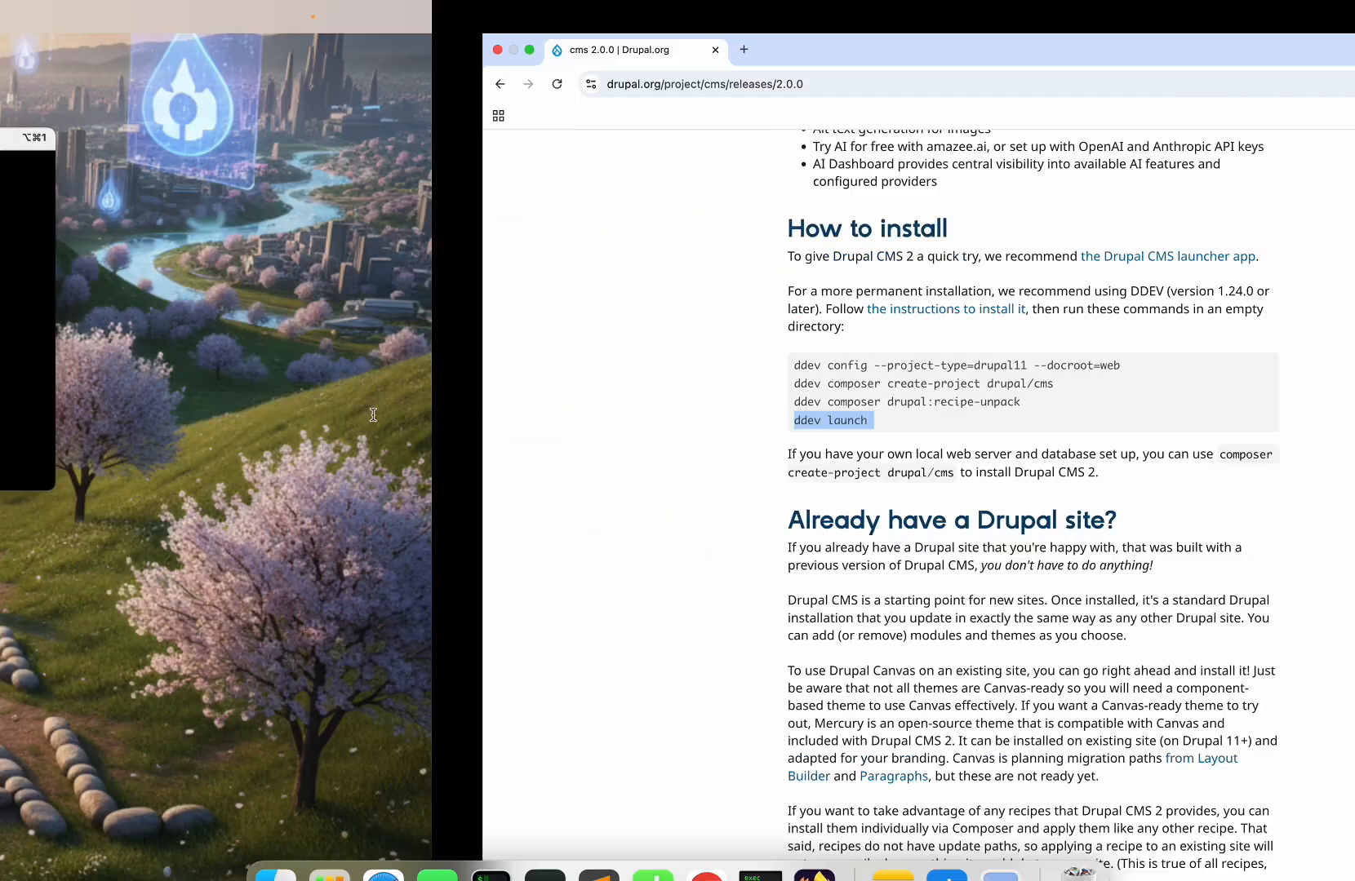
text(dd)
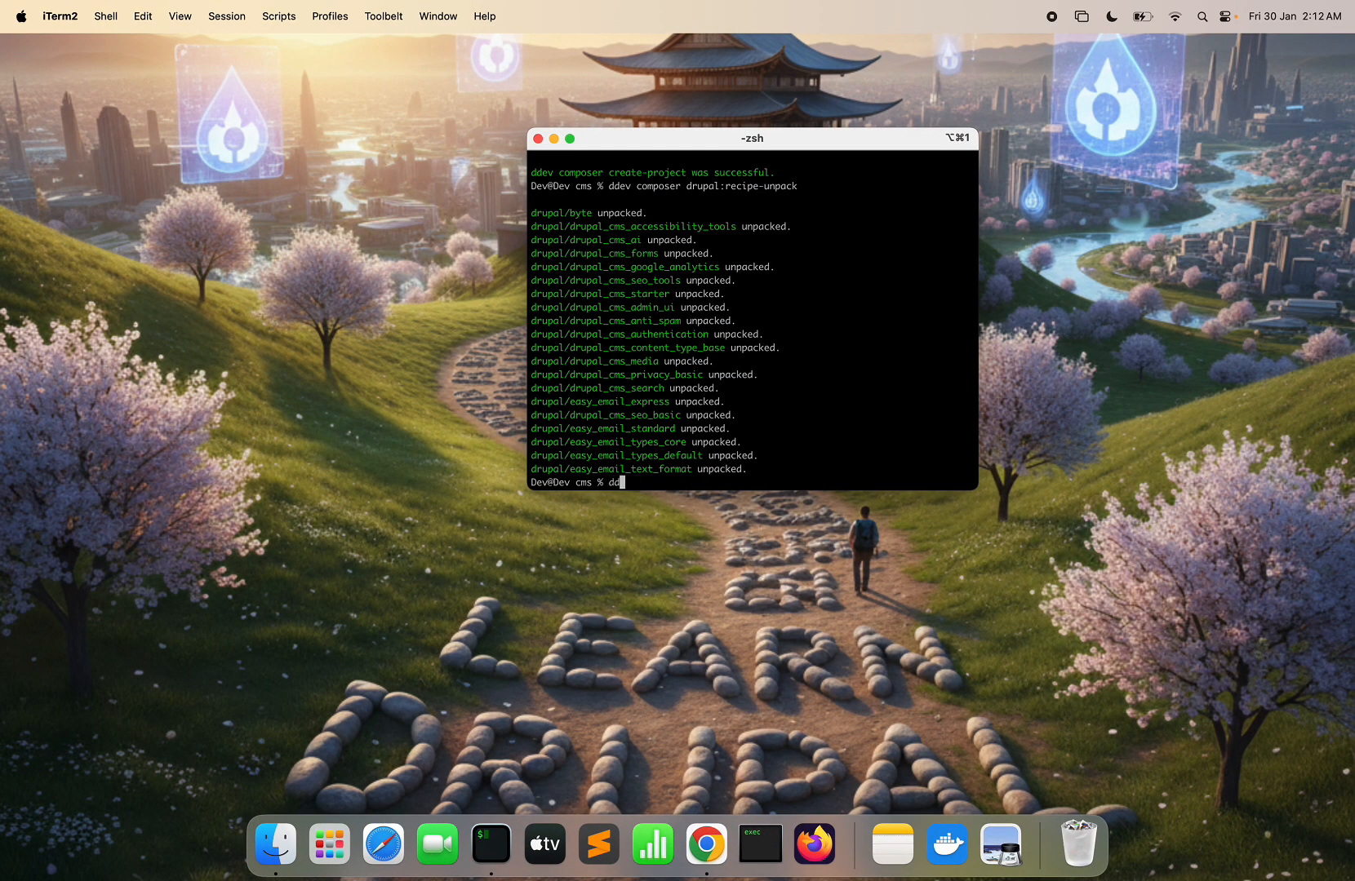
text(ev start)
key(Return)
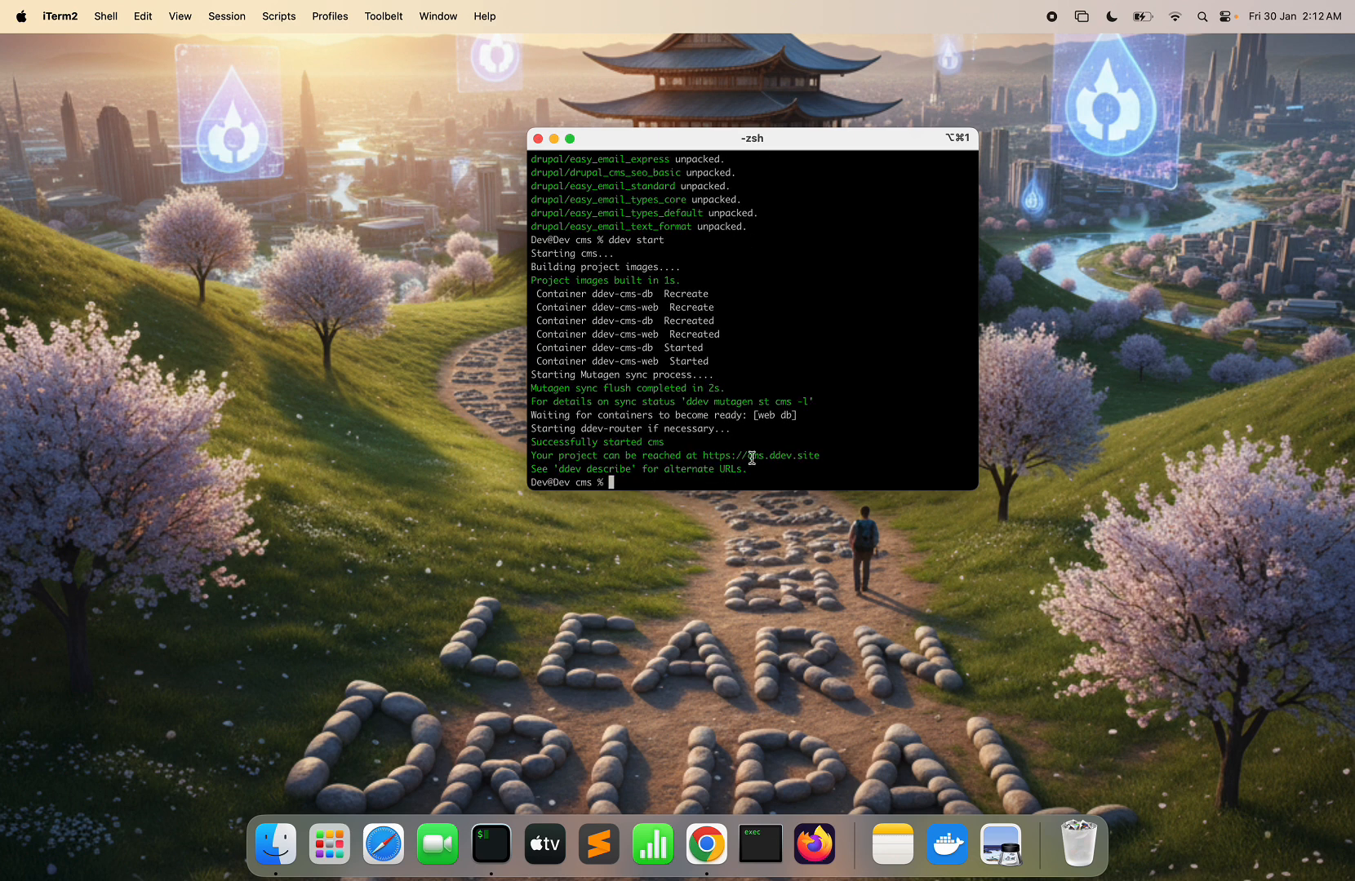
drag(702, 456, 820, 459)
key(super+c)
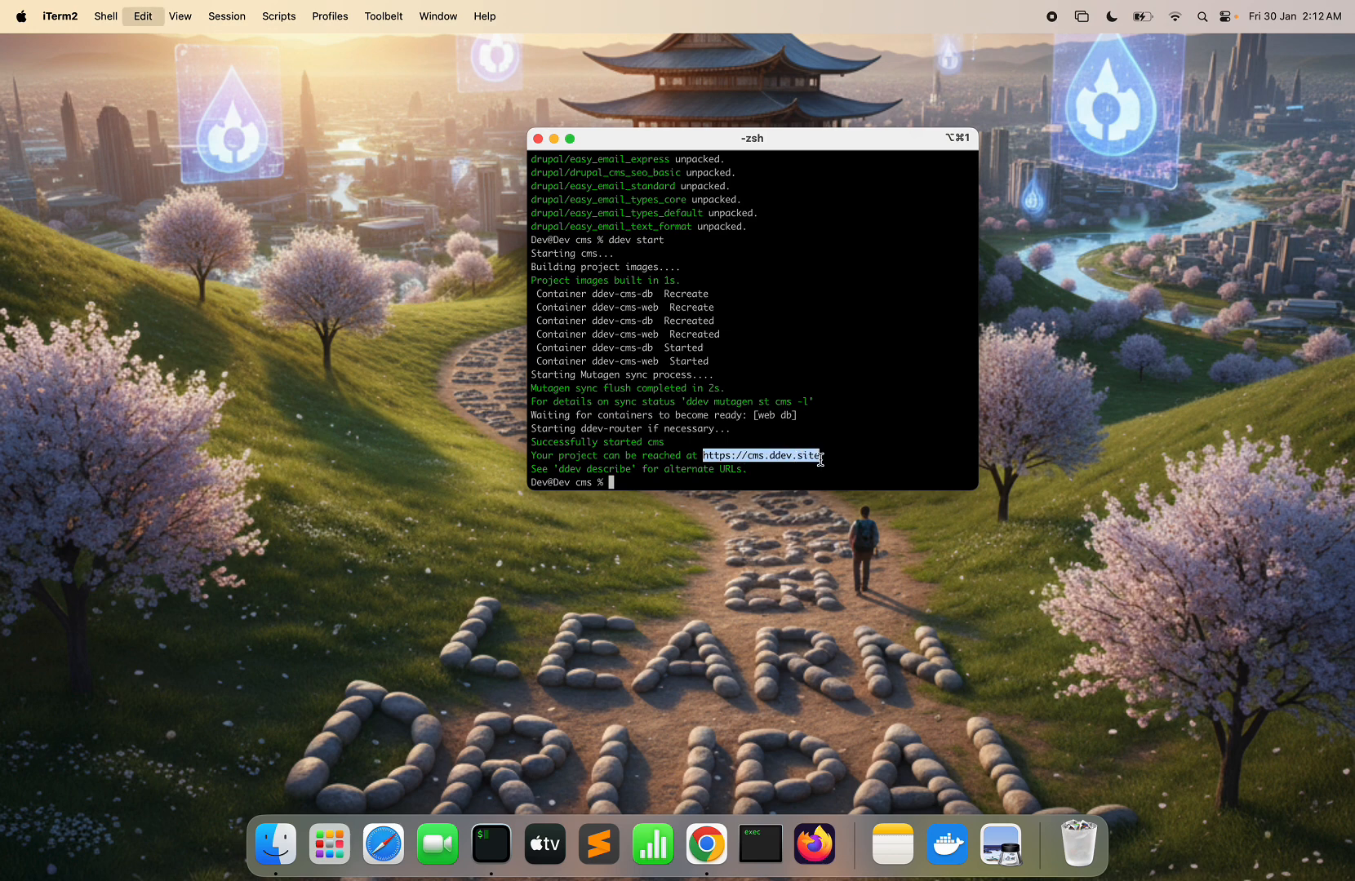
click(716, 847)
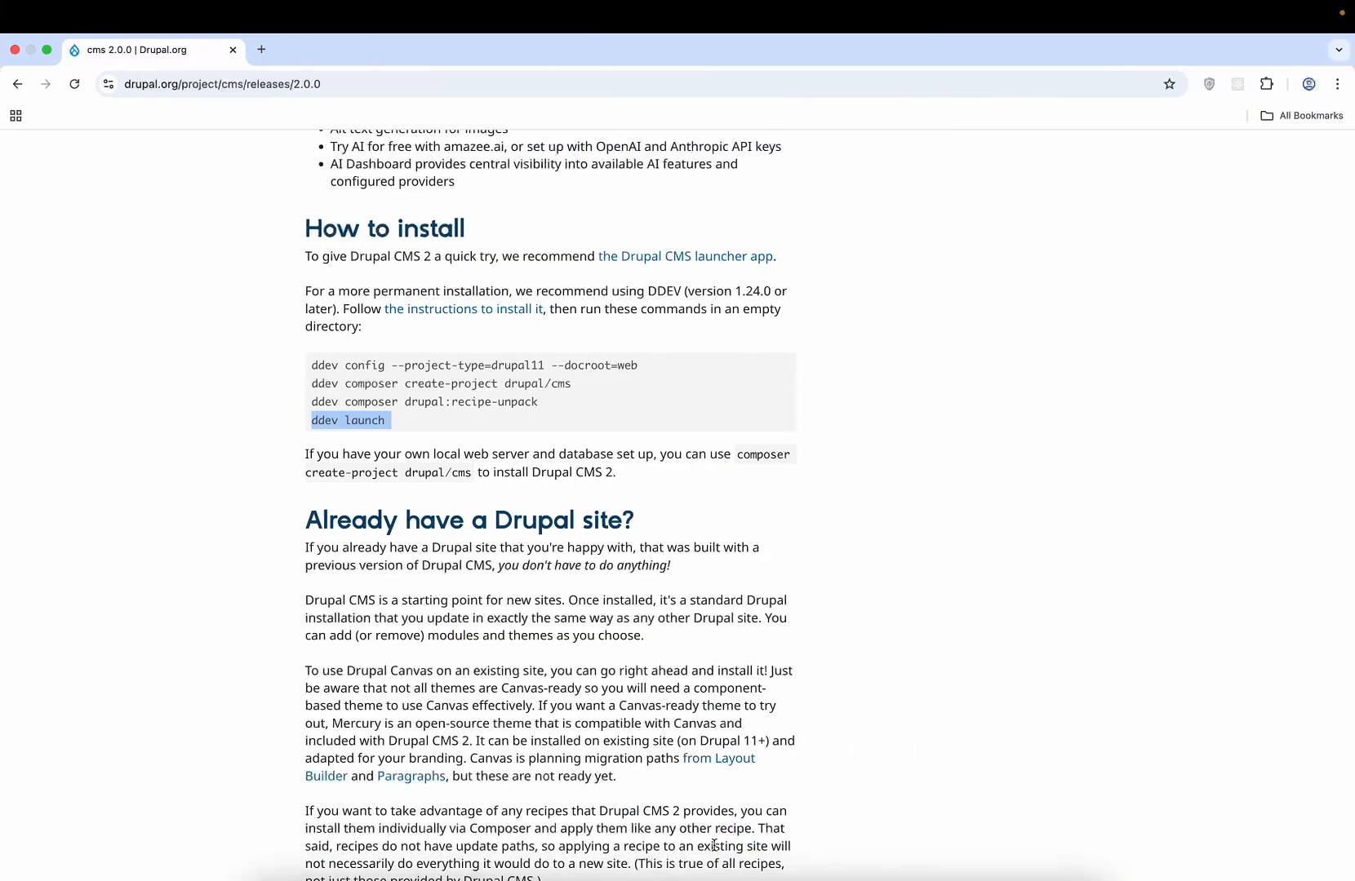
click(261, 49)
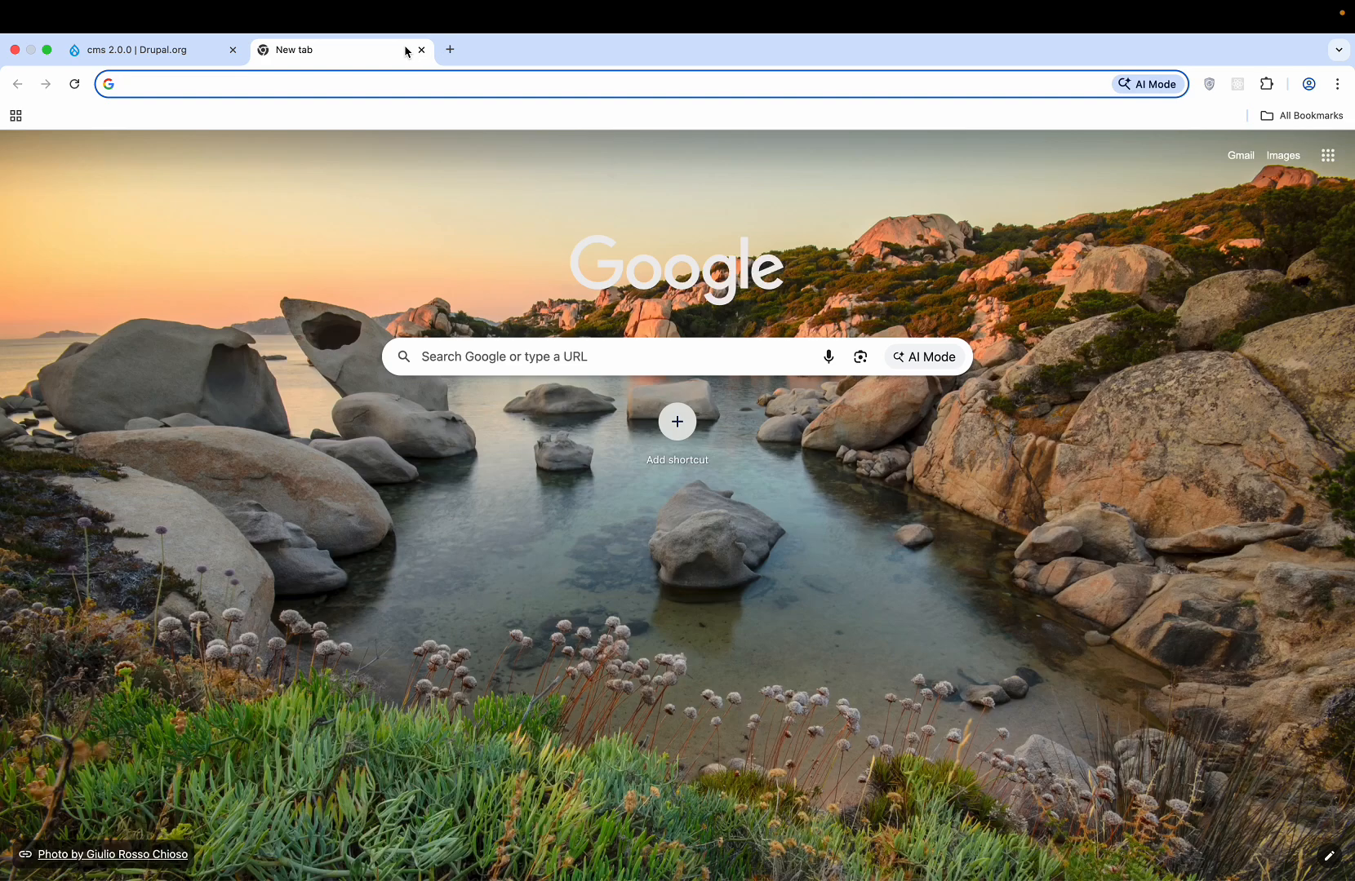
key(super+v)
key(Return)
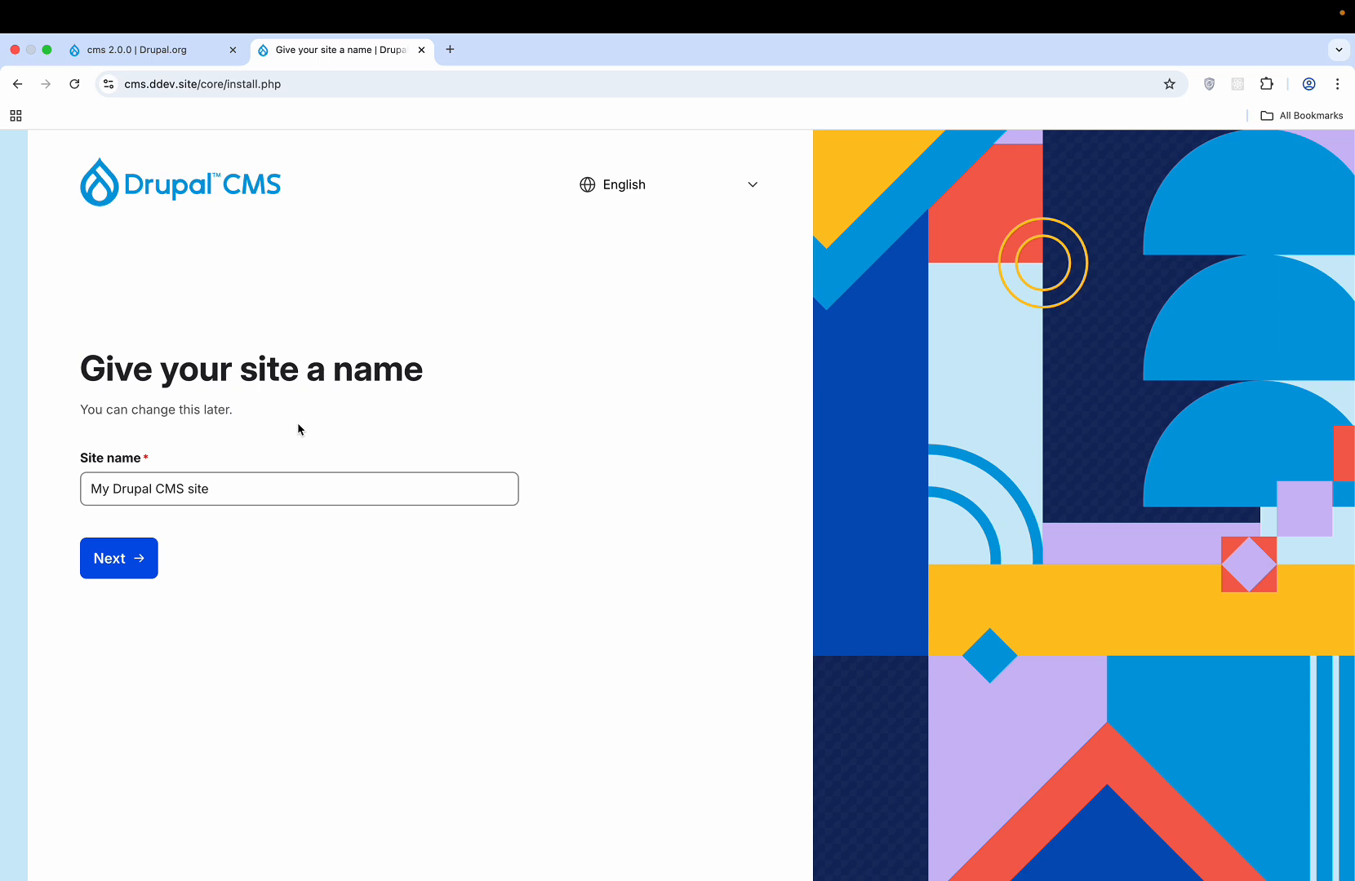
- Keep the site name 'My Drupal CMS site' and continue to the template choice
click(232, 495)
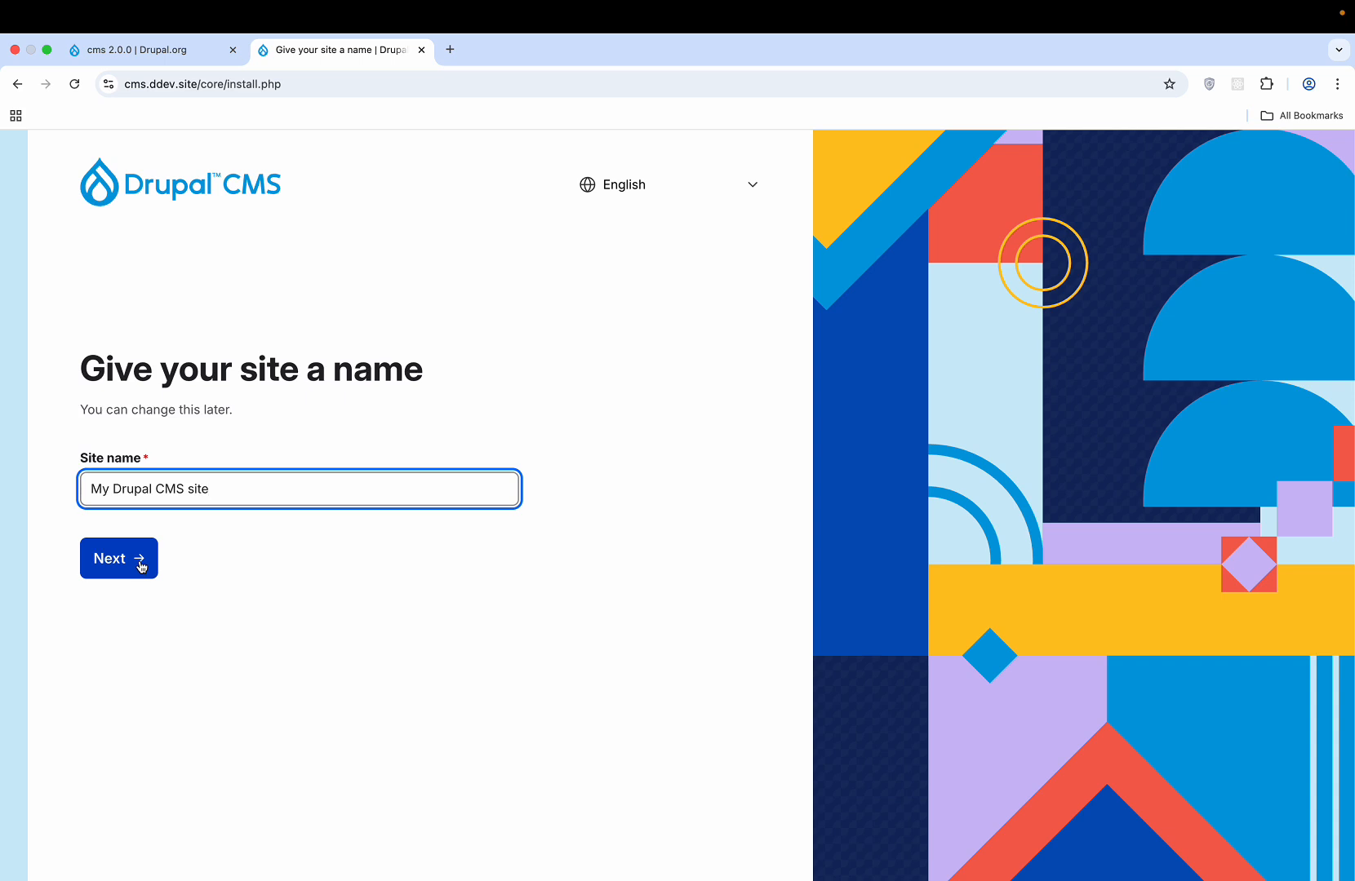
triple_click(187, 409)
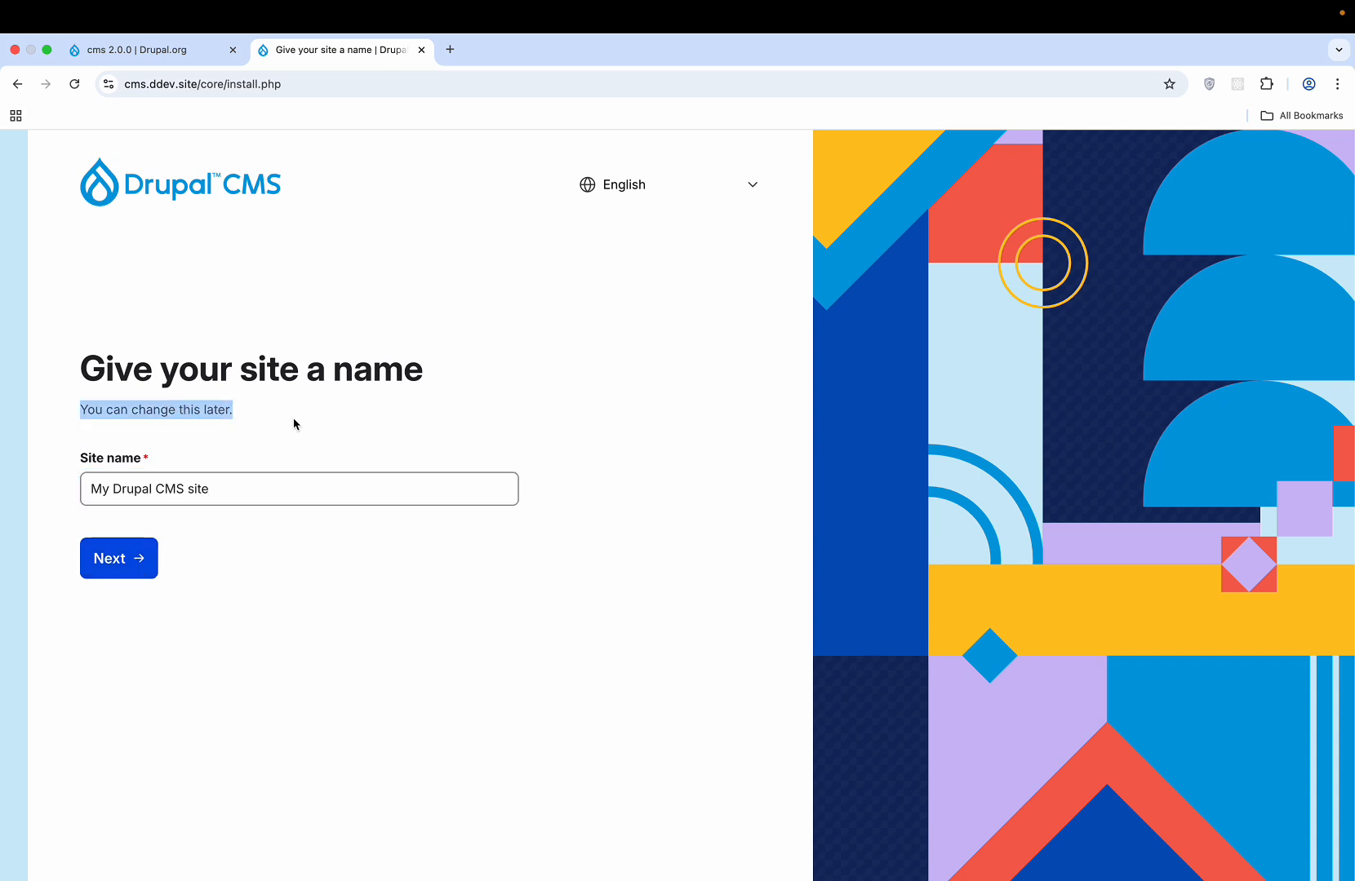
click(269, 441)
click(128, 573)
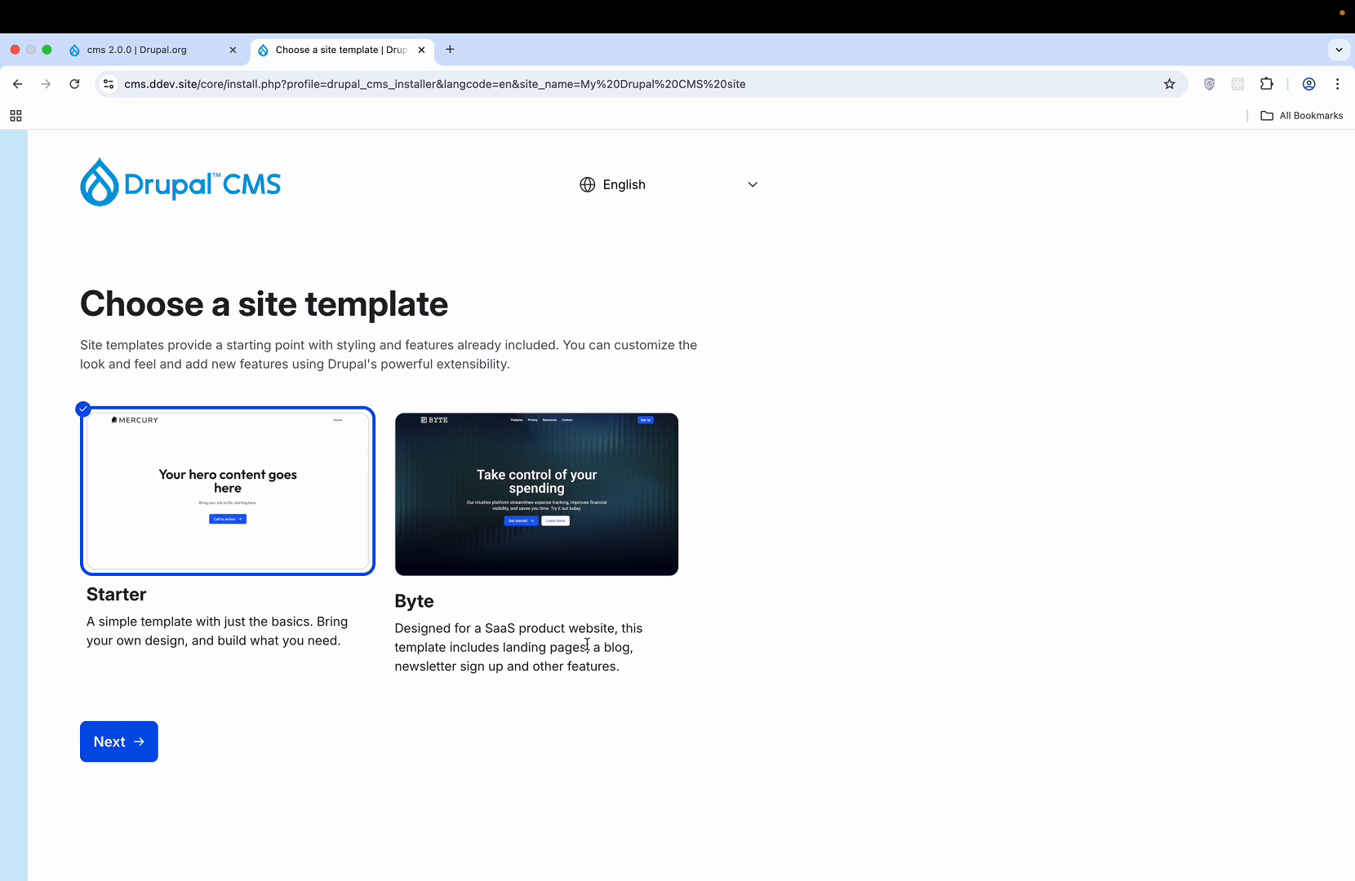
- Pick the Byte template, then create the administrator account with an e-mail and password
click(603, 527)
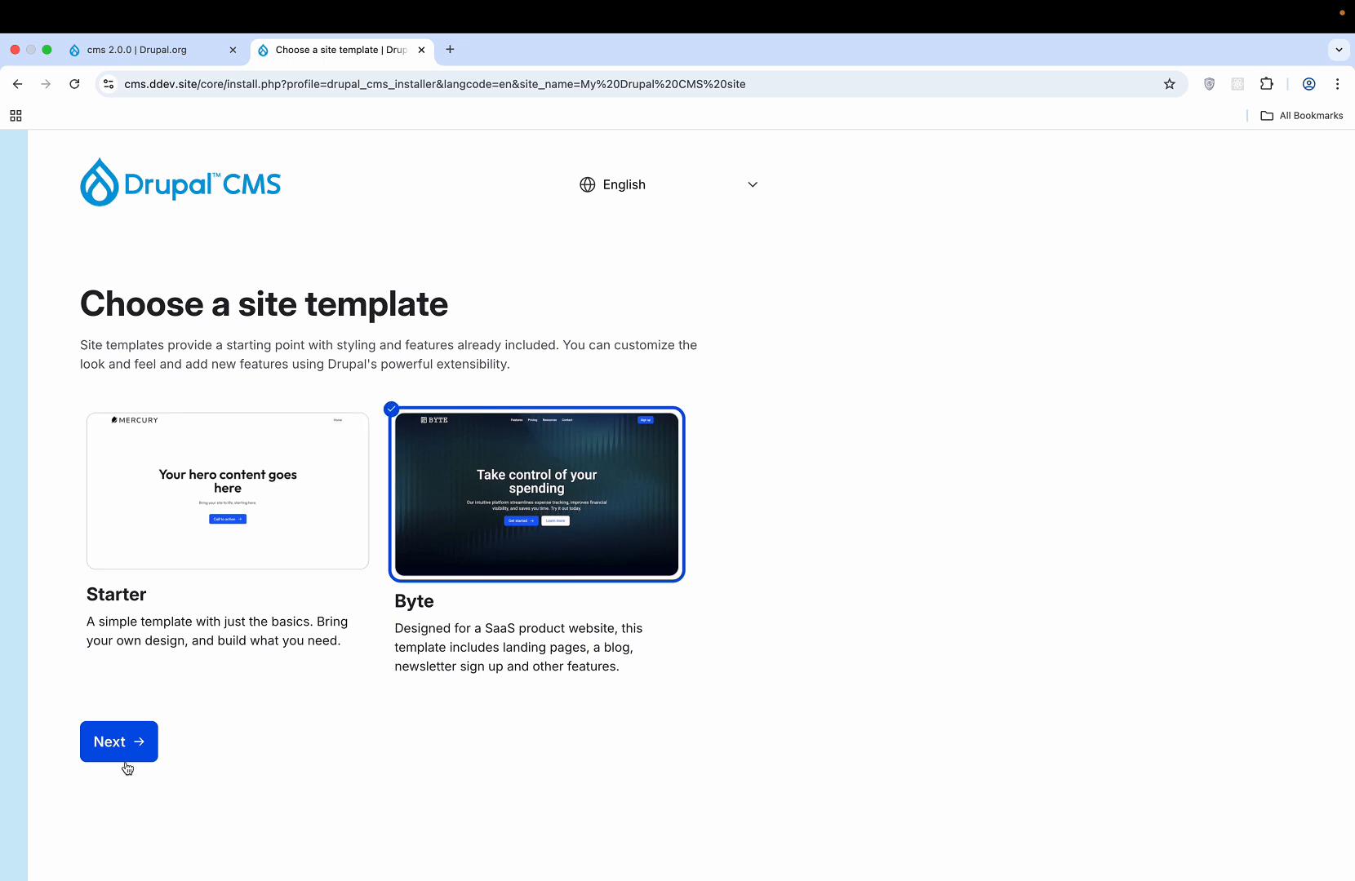
click(139, 740)
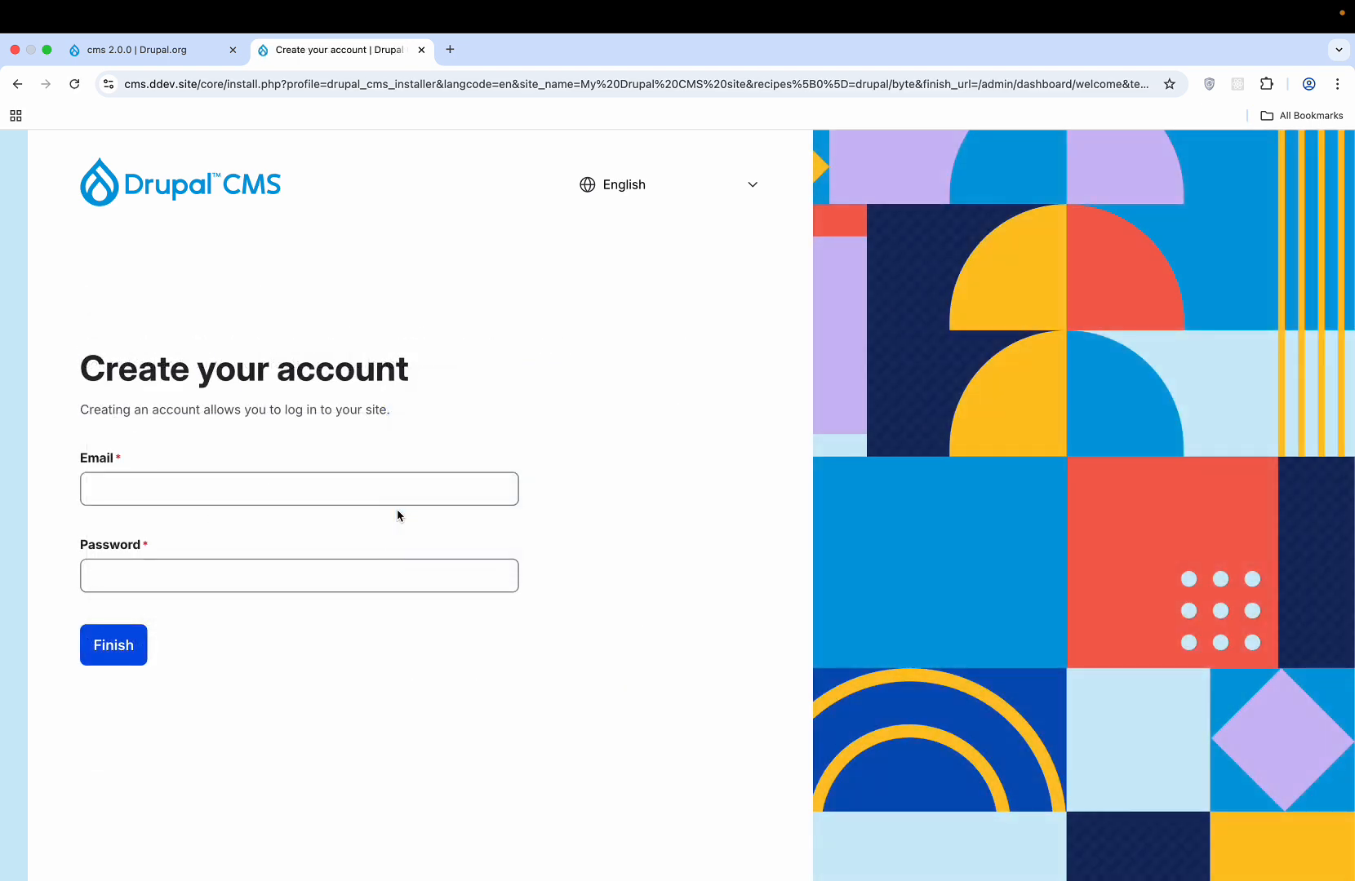
click(365, 483)
click(365, 483)
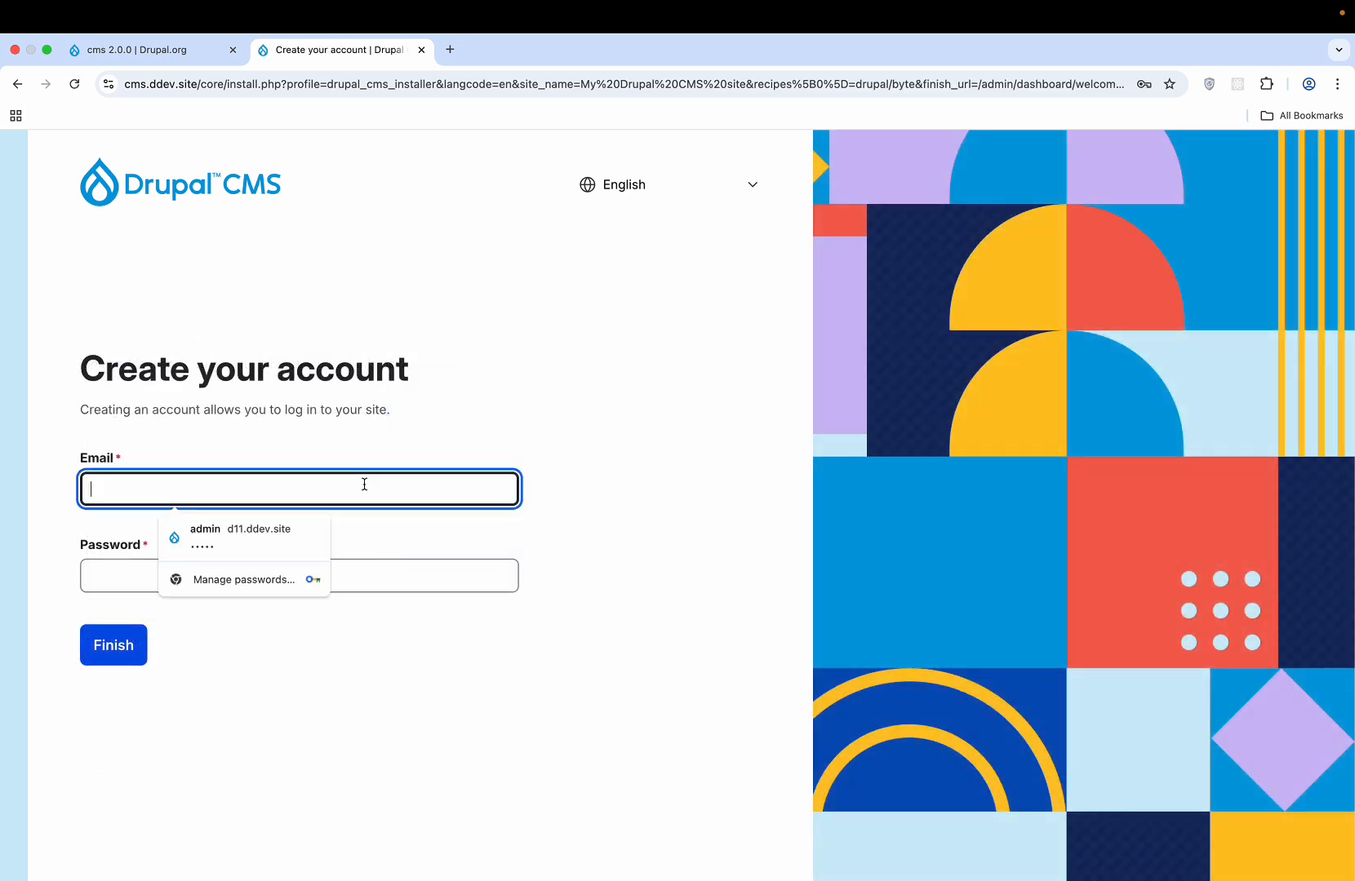
text(admin@)
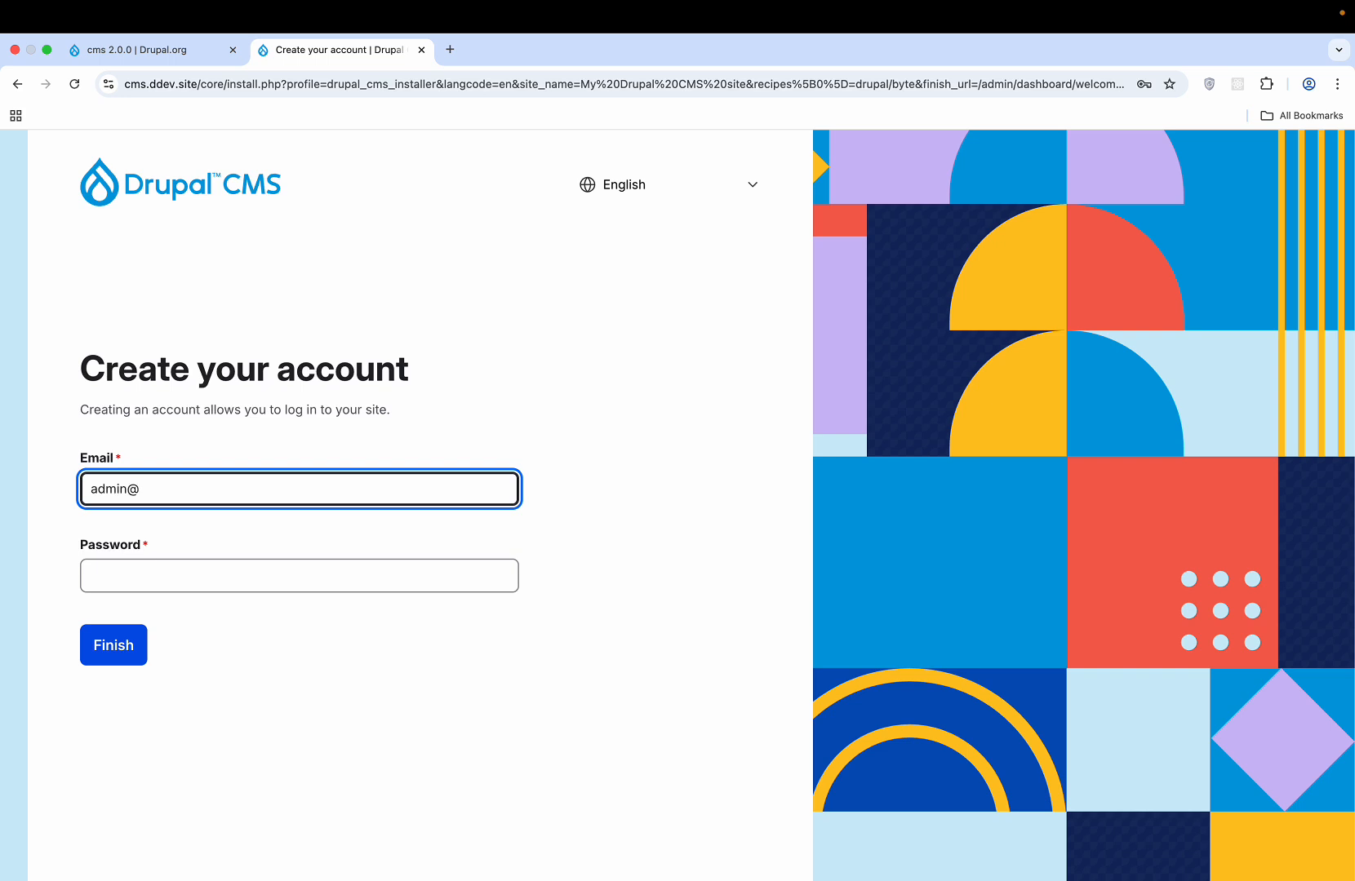
text(test.com)
click(324, 571)
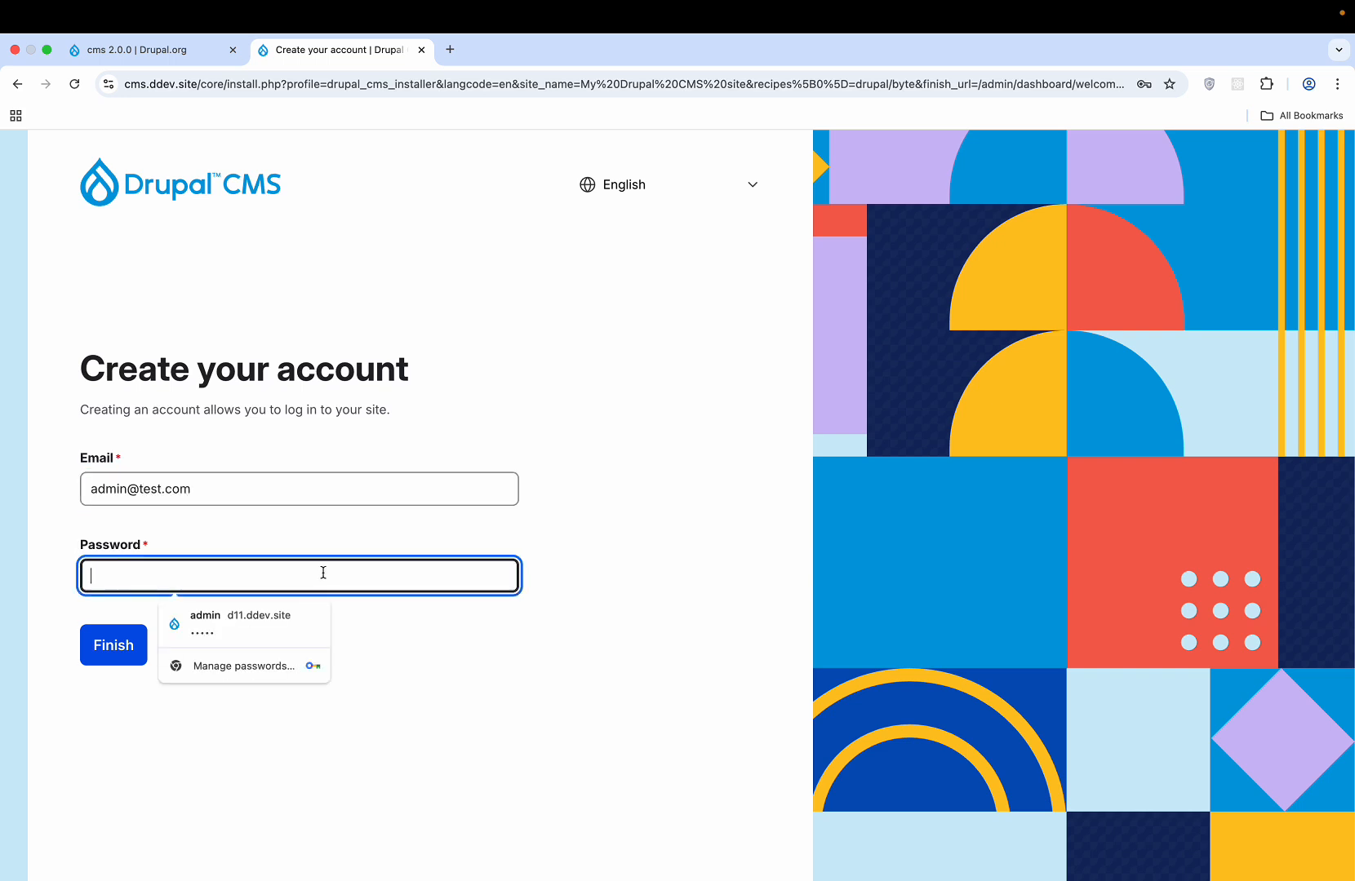
text(admin)
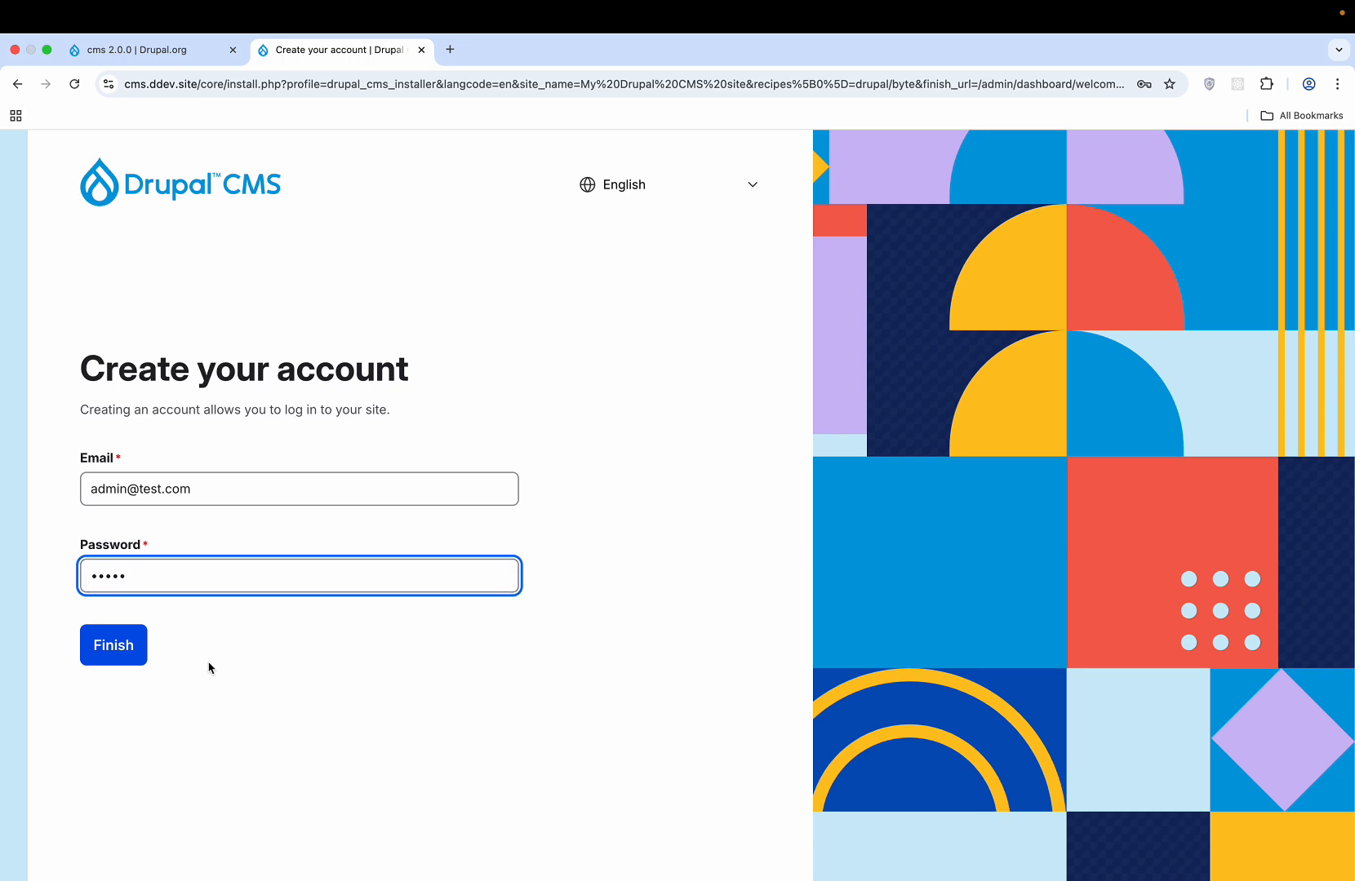
click(113, 658)
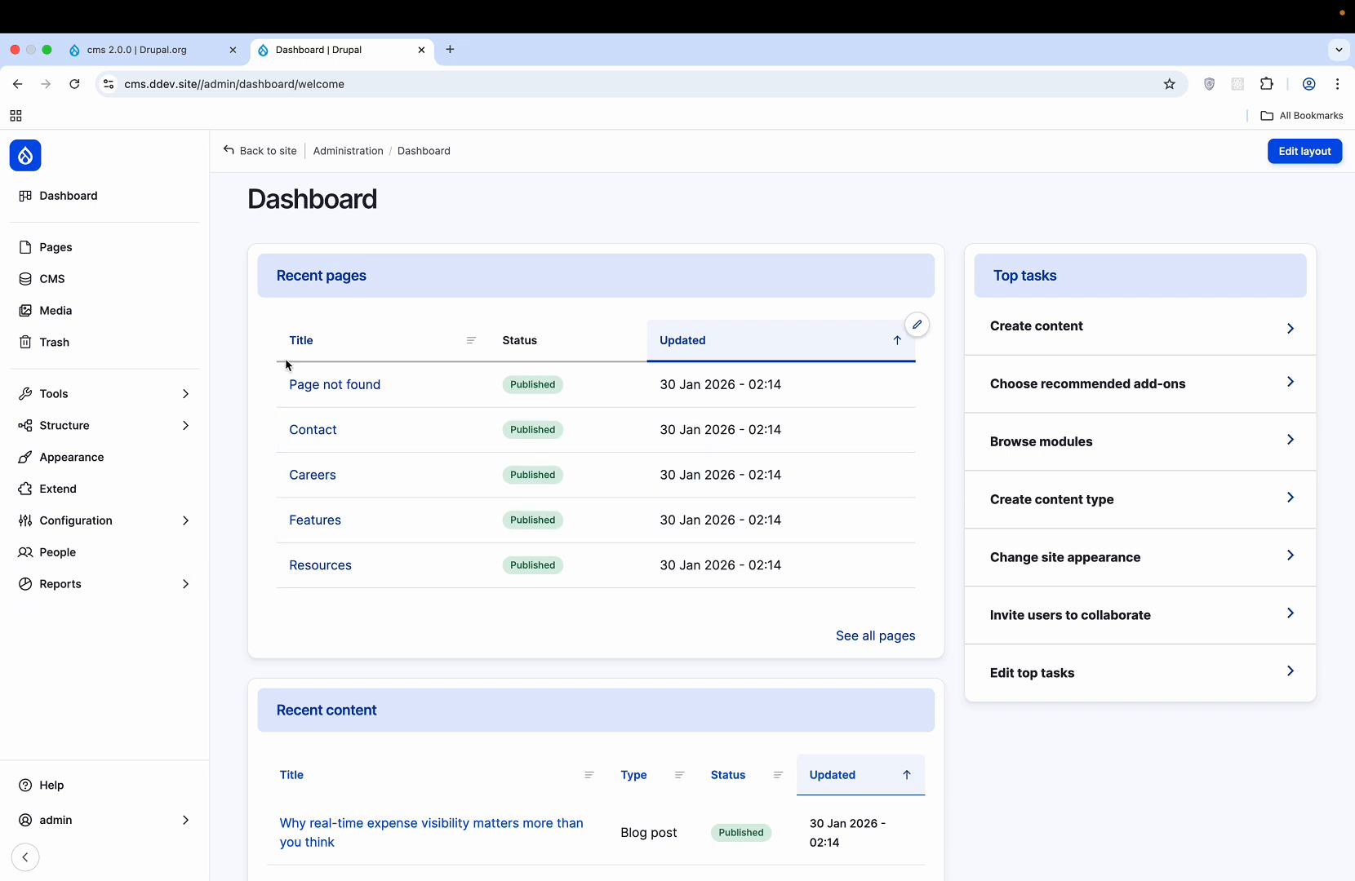
scroll(222, 326, down, 3)
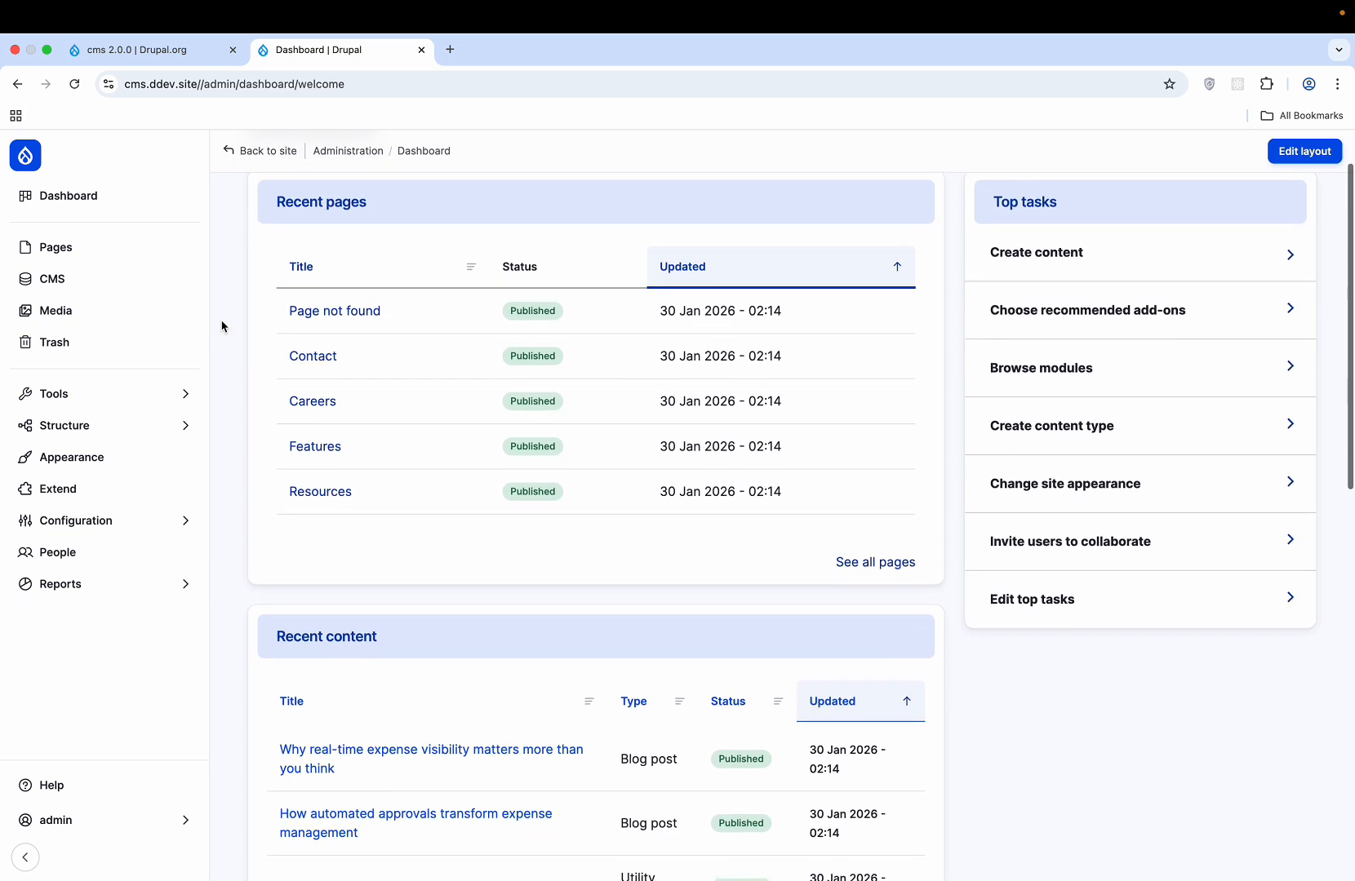
scroll(222, 327, down, 2)
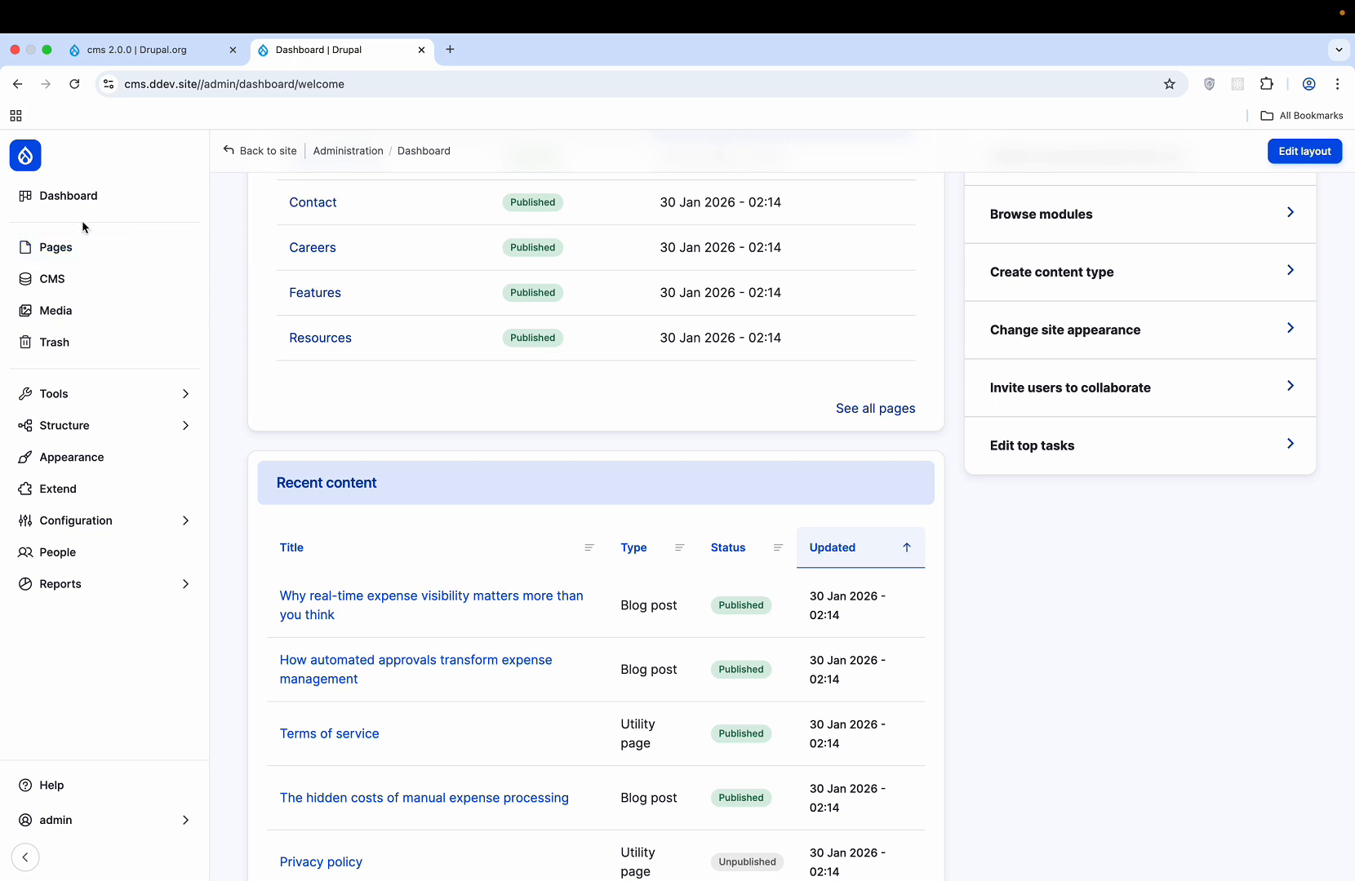
click(78, 259)
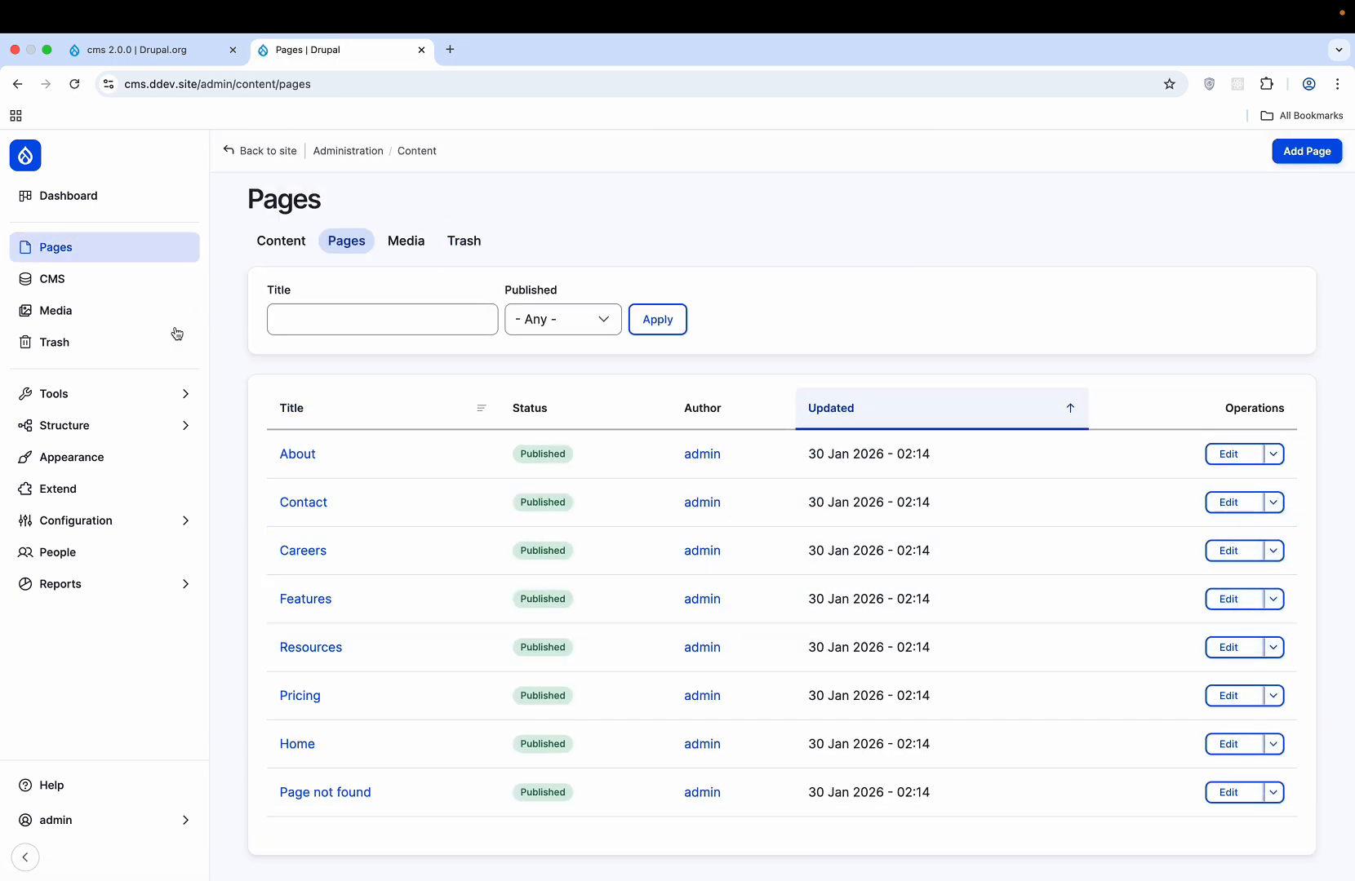
click(75, 185)
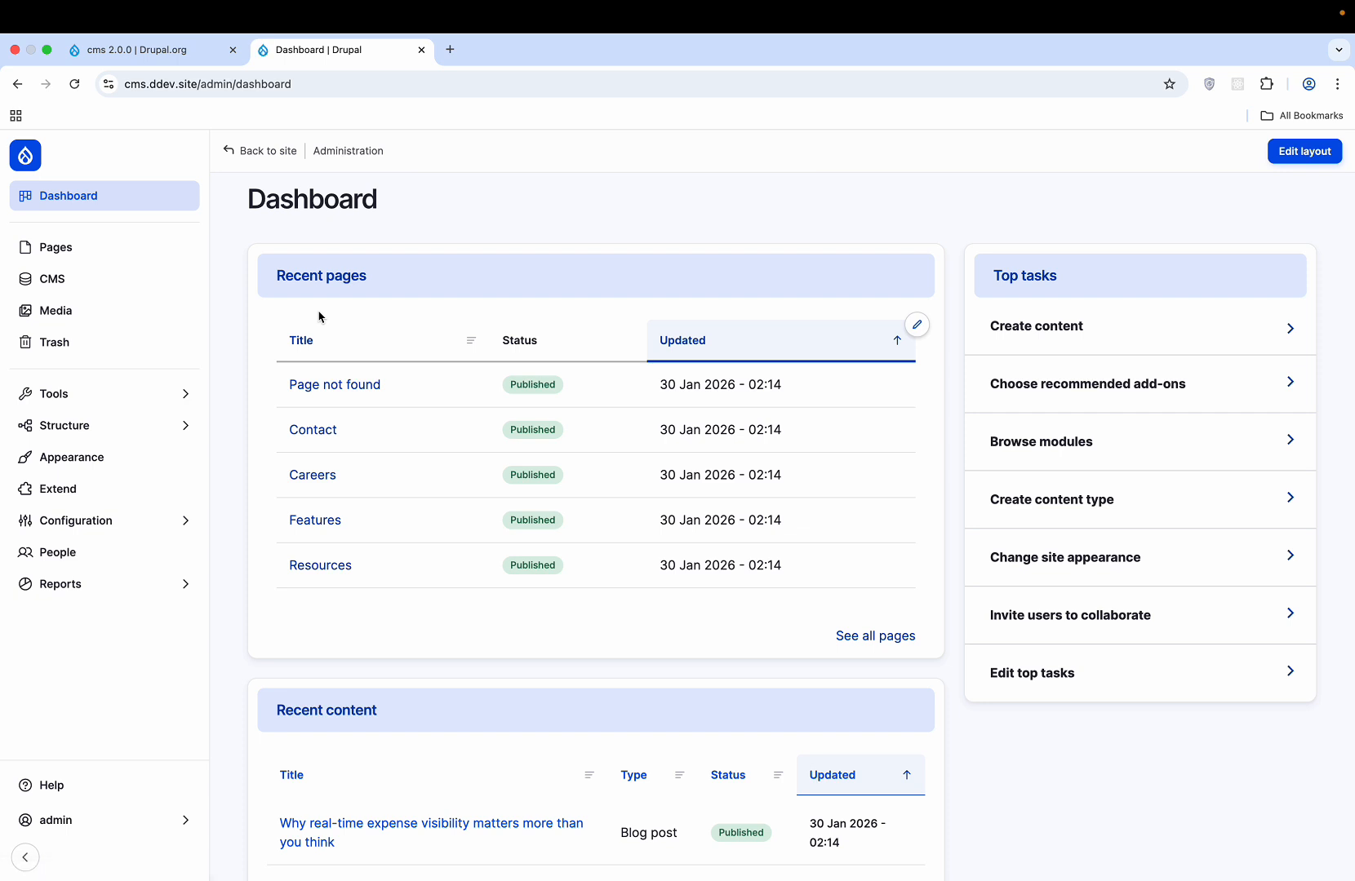
scroll(320, 317, down, 3)
scroll(484, 415, up, 2)
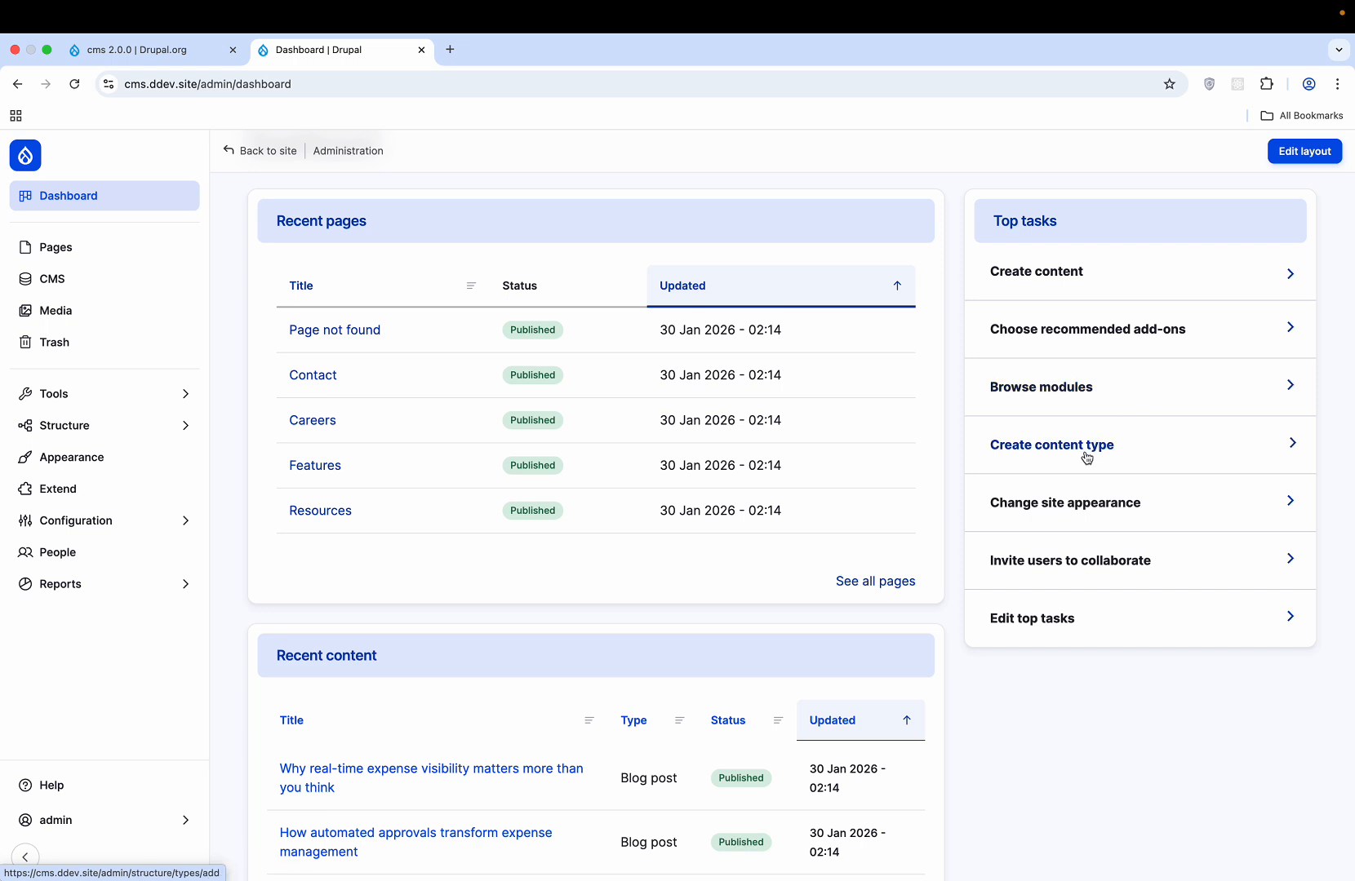
- Install the Mercury theme from the Appearance page's uninstalled themes, then go back to the site
click(1078, 501)
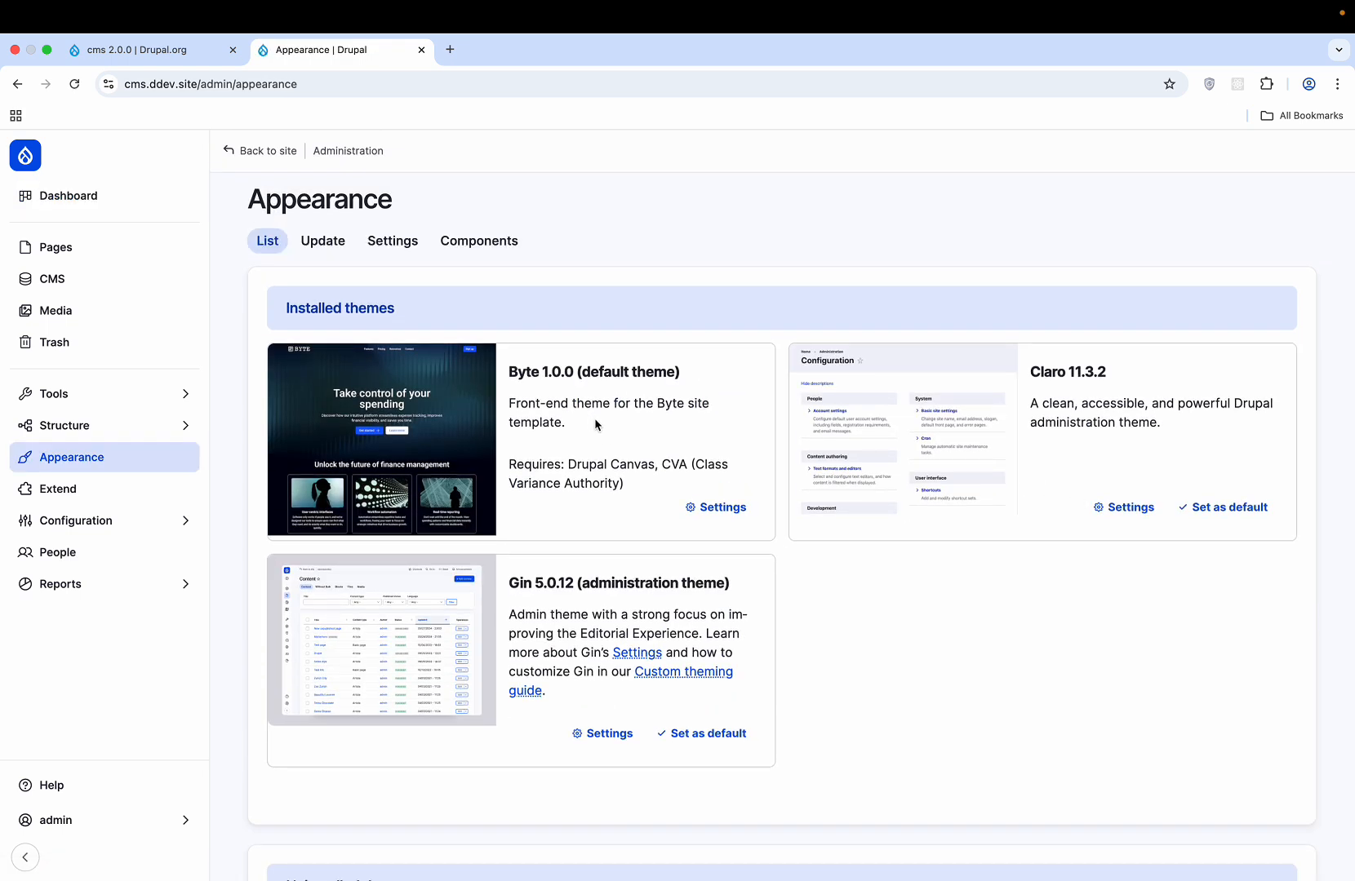
scroll(623, 612, down, 5)
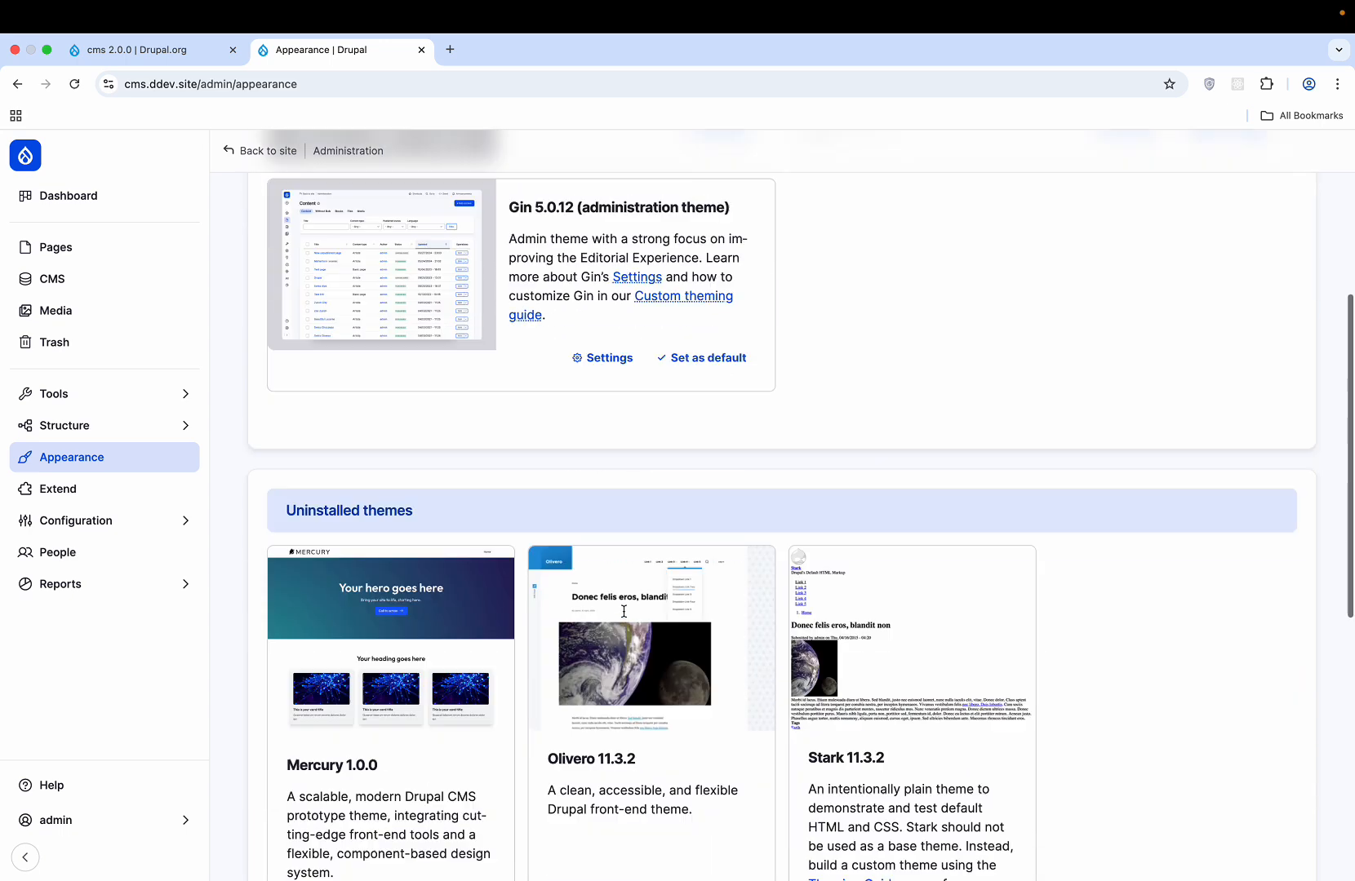
scroll(623, 612, down, 3)
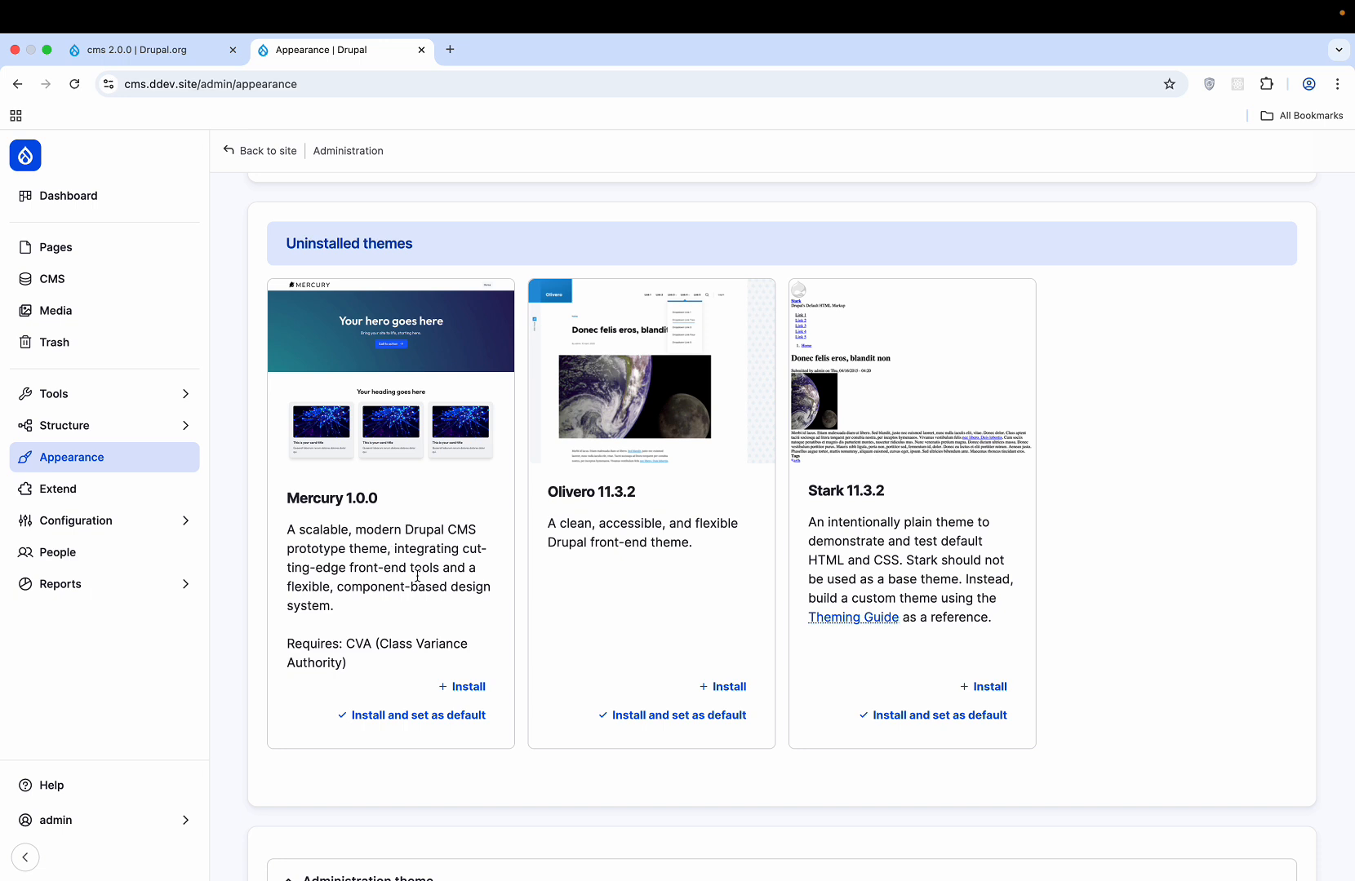
click(475, 686)
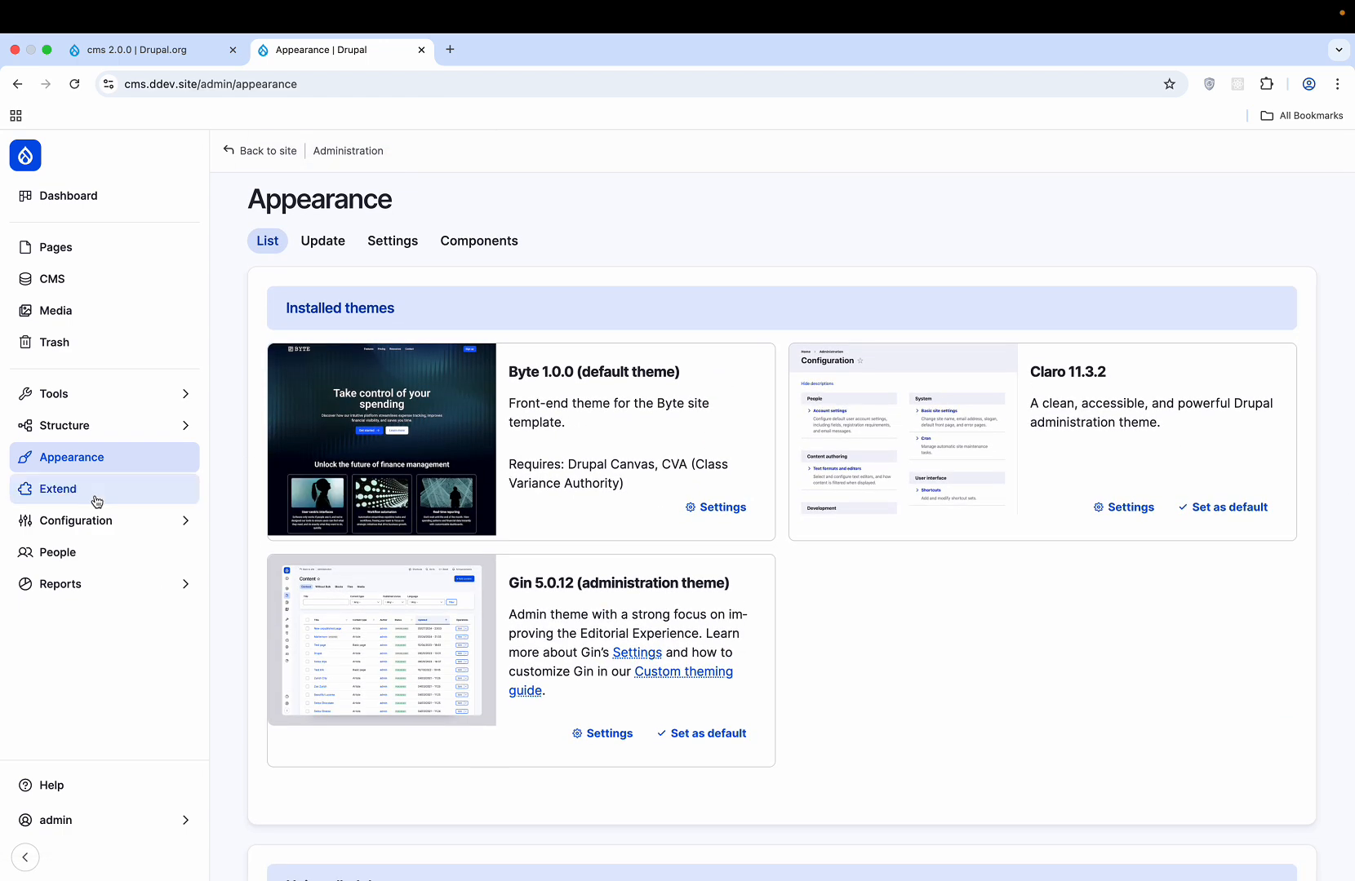
click(244, 150)
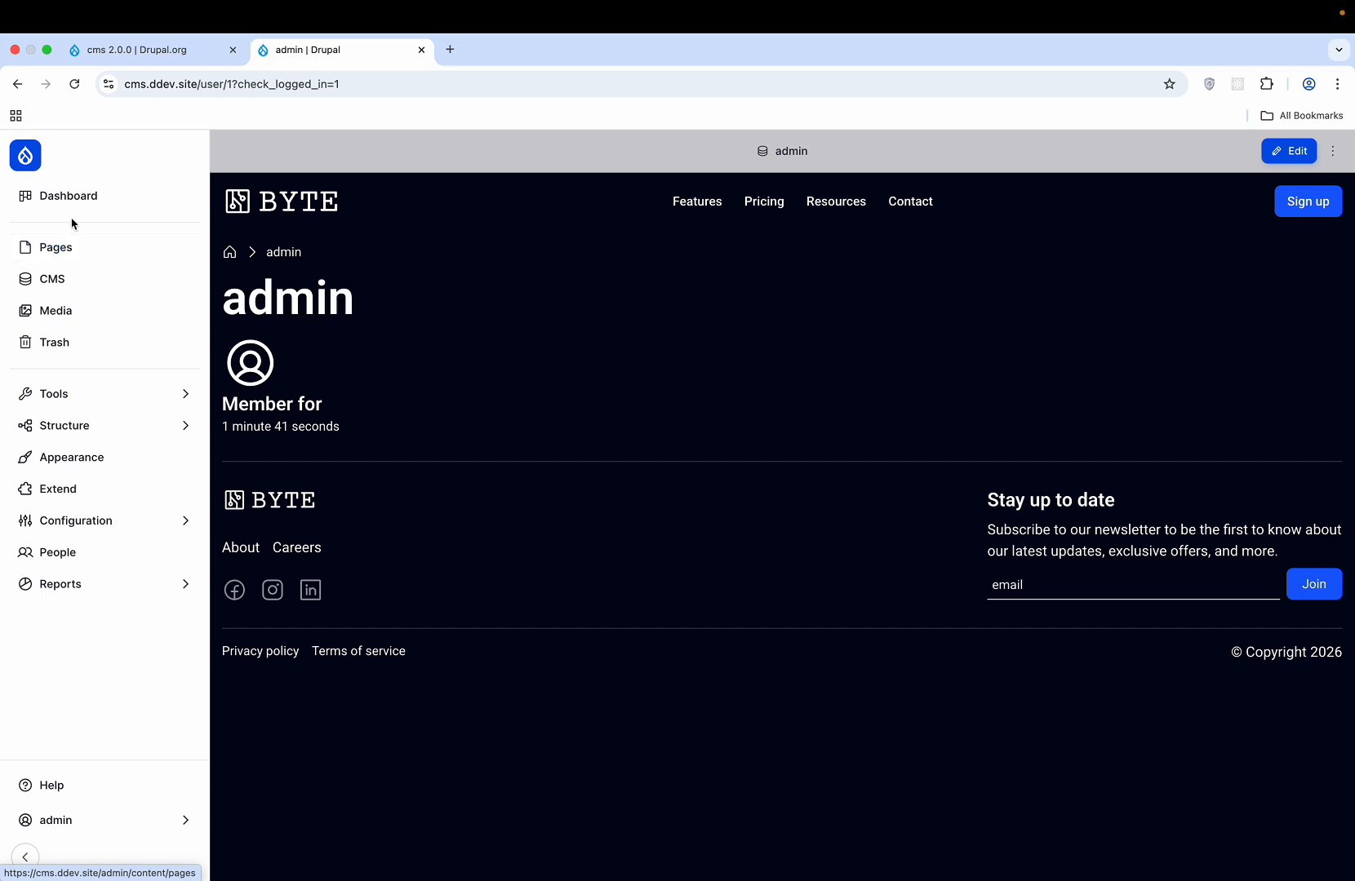
- Open the Content overview and check the content type filter without changing it
click(59, 286)
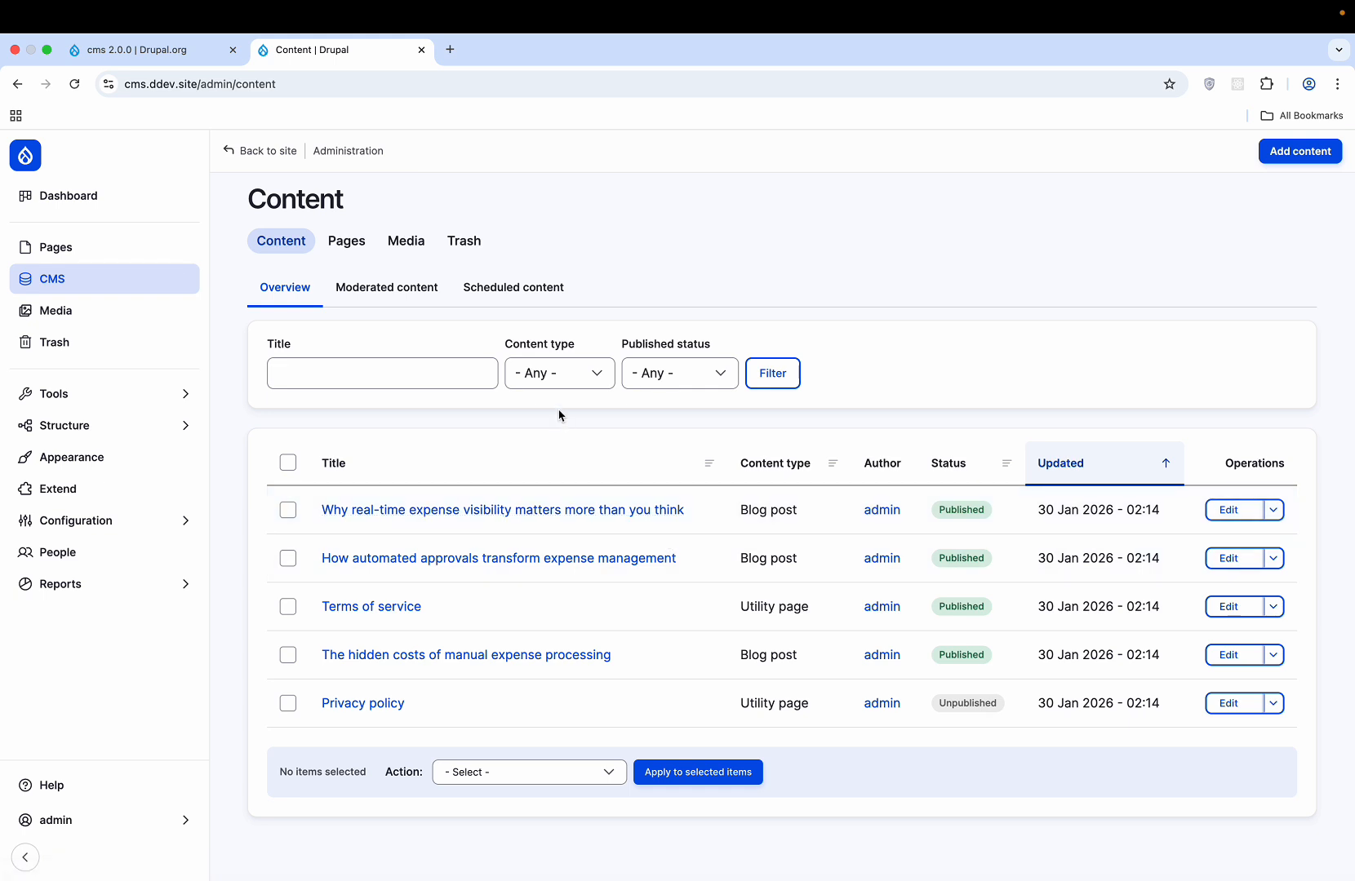
click(569, 378)
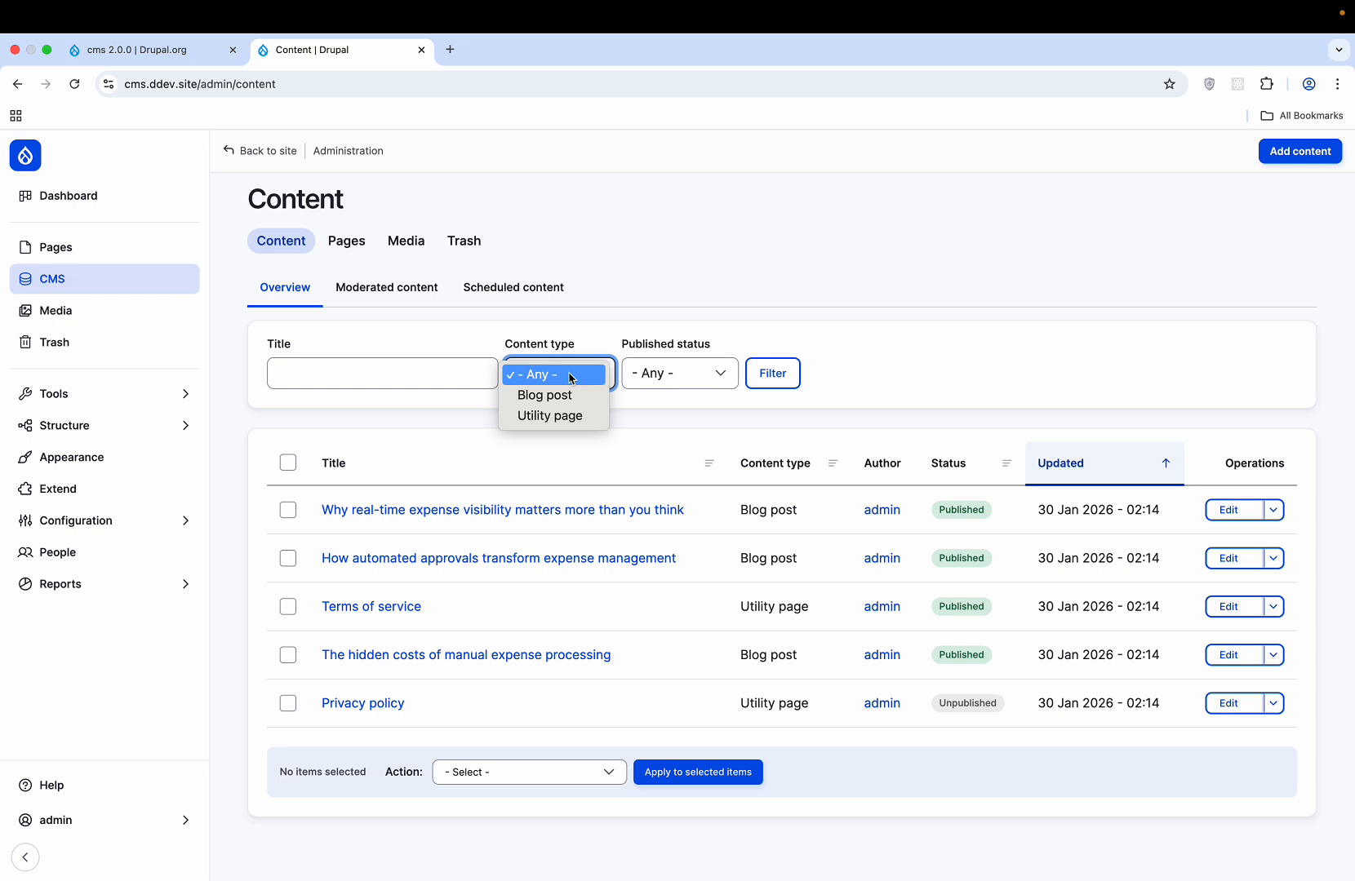
click(509, 513)
- Read the first blog post in a new tab down to More insights, then return to the content list
right_click(510, 513)
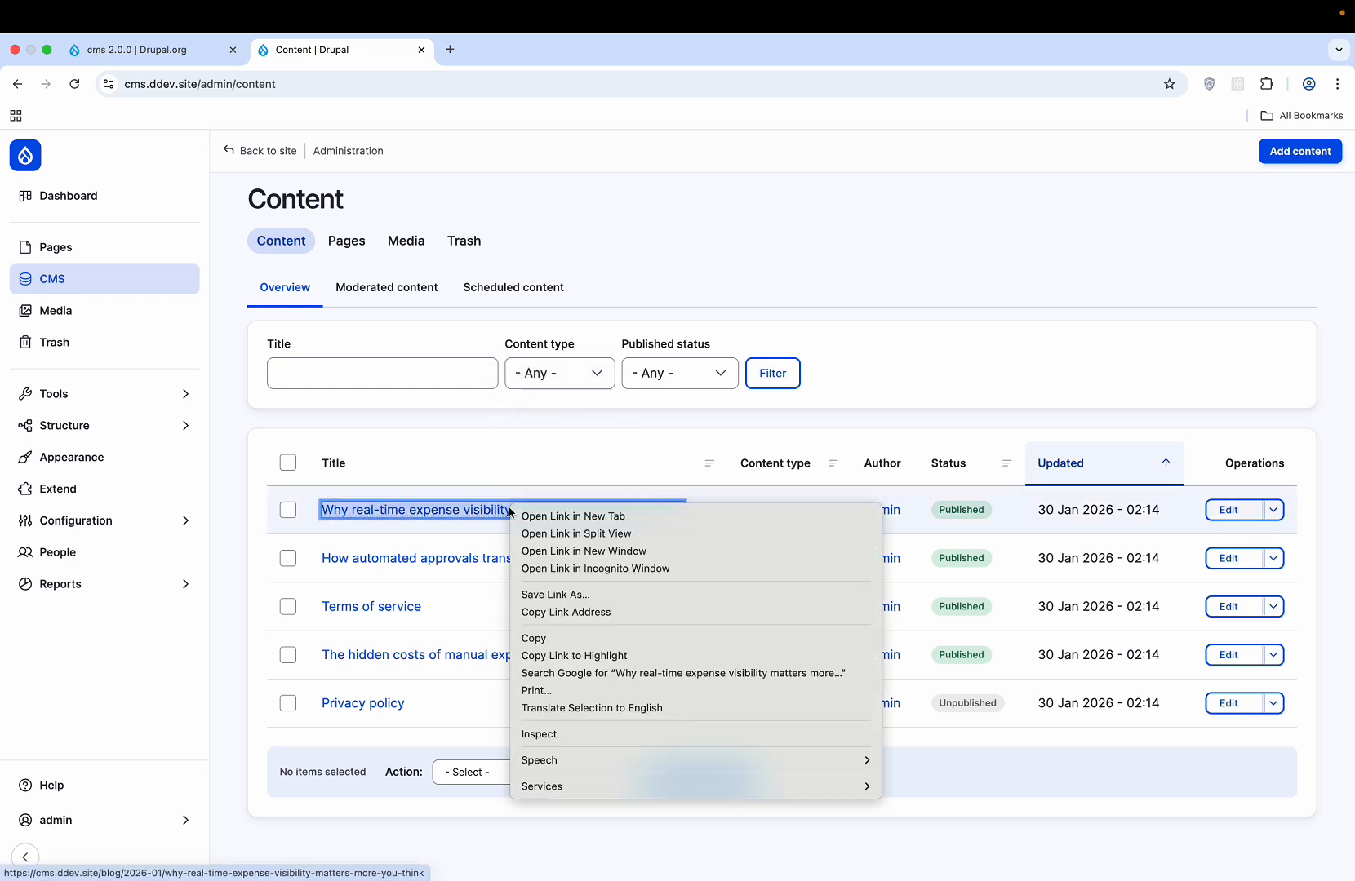
click(553, 518)
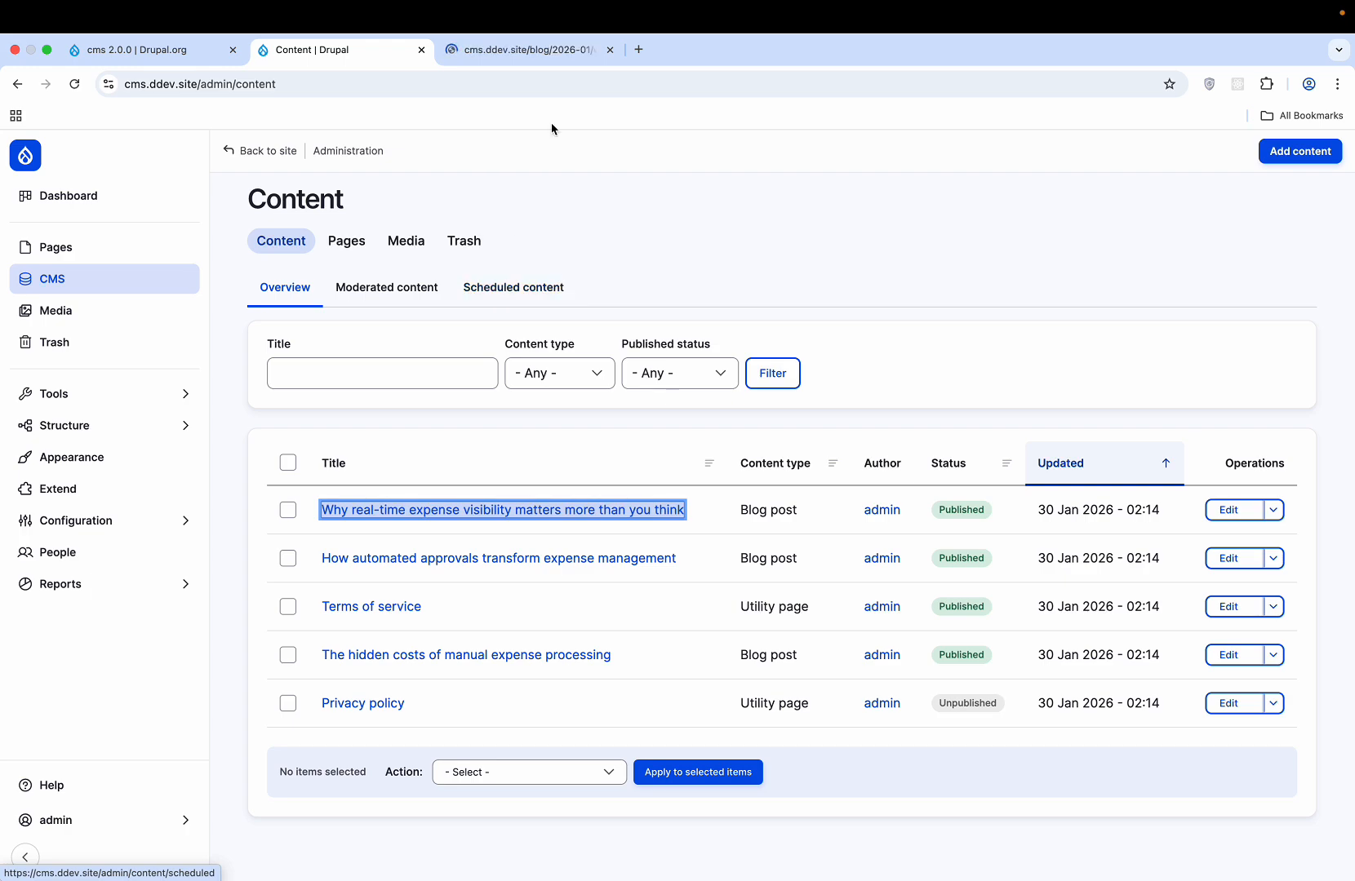
click(517, 57)
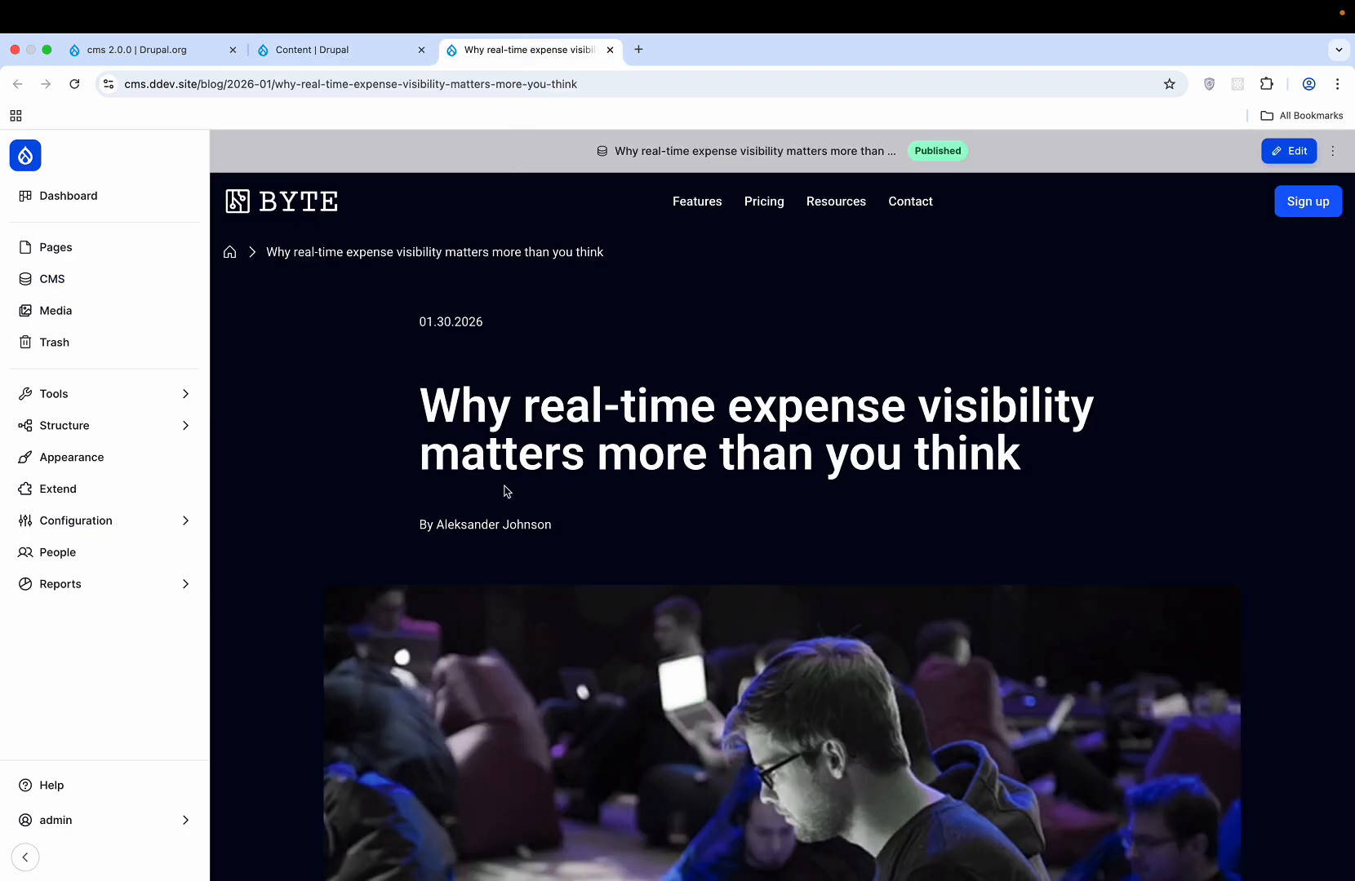
scroll(505, 489, down, 6)
scroll(504, 489, down, 13)
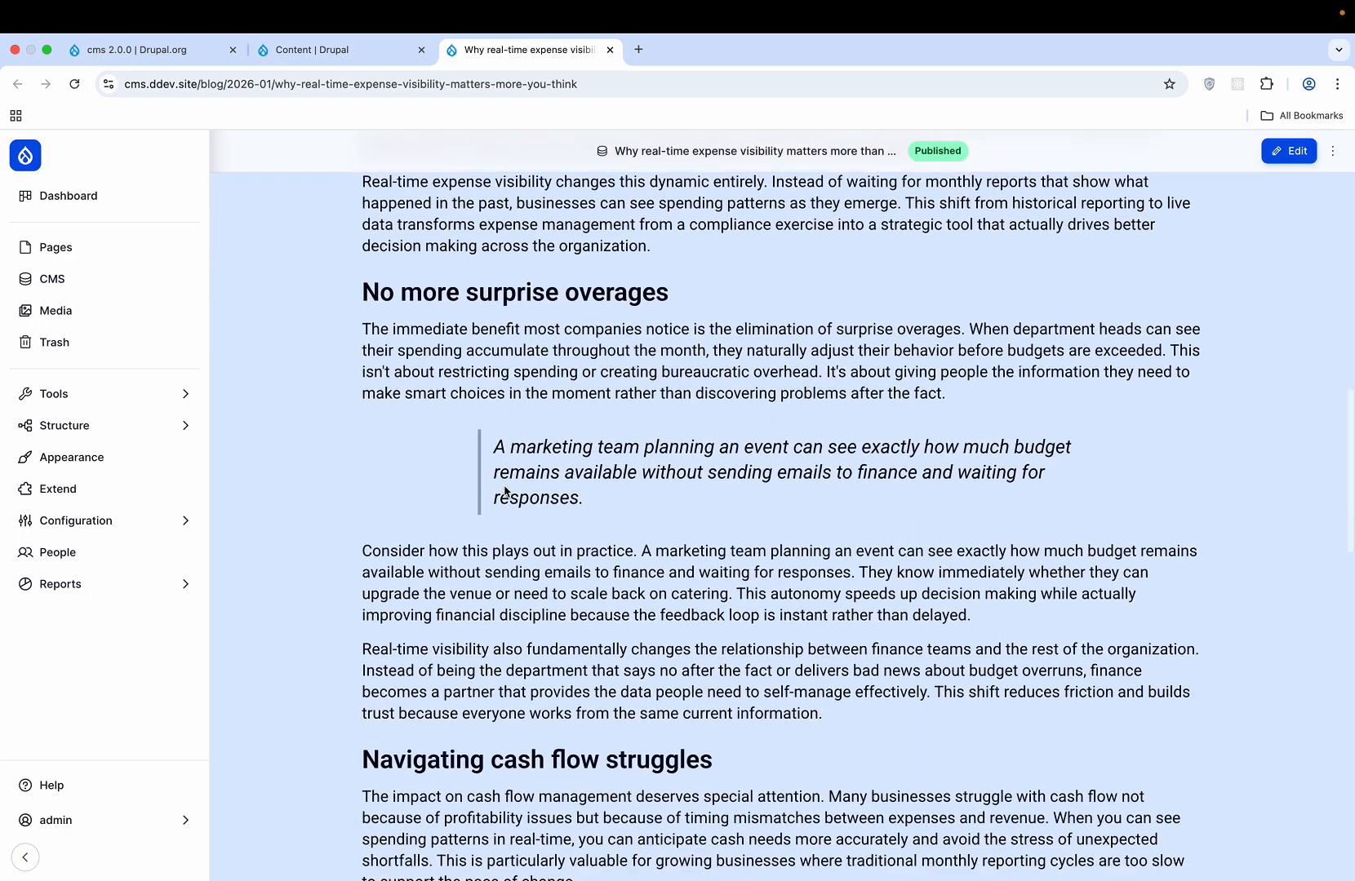
scroll(503, 487, down, 13)
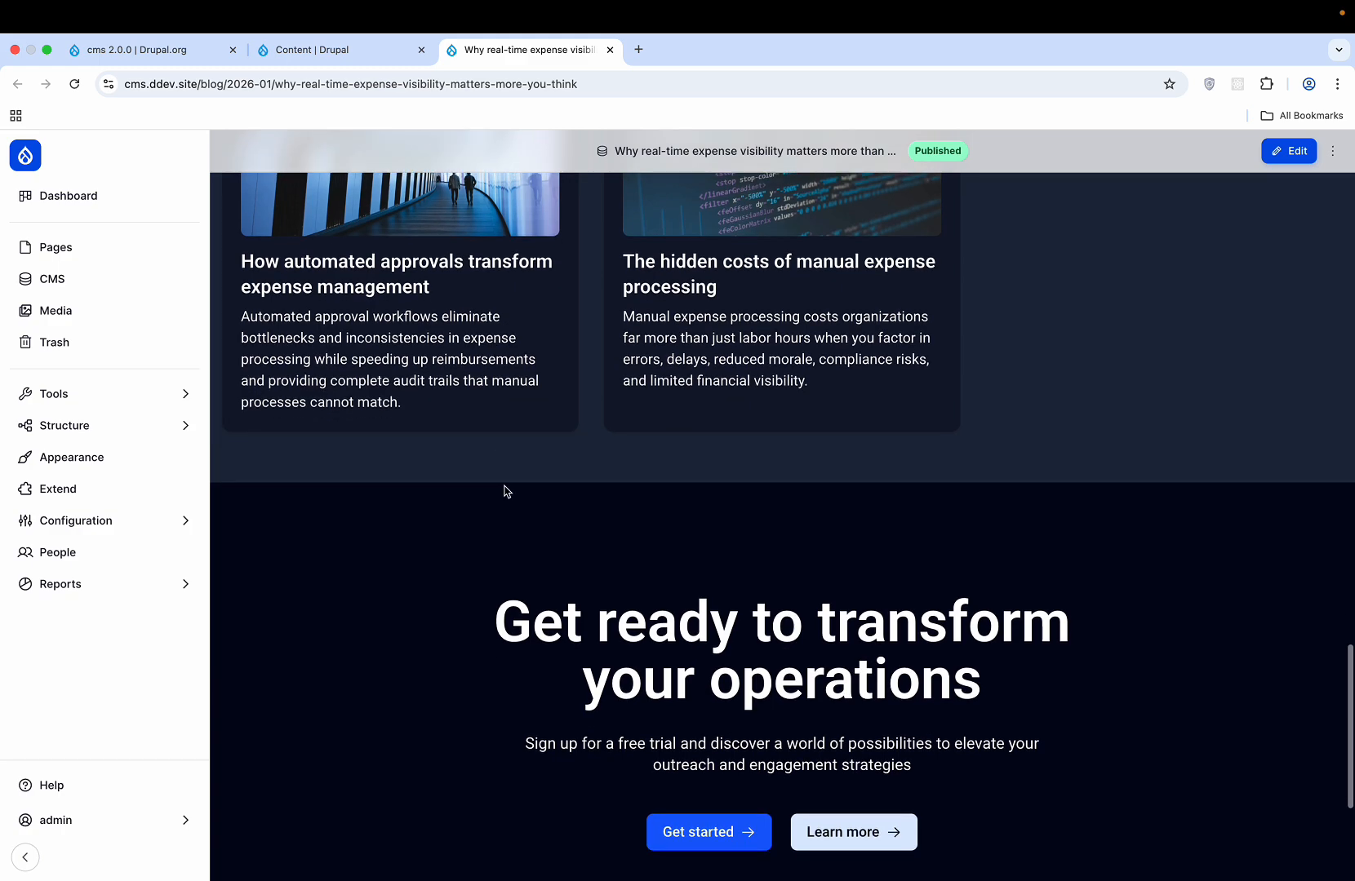
scroll(505, 490, up, 20)
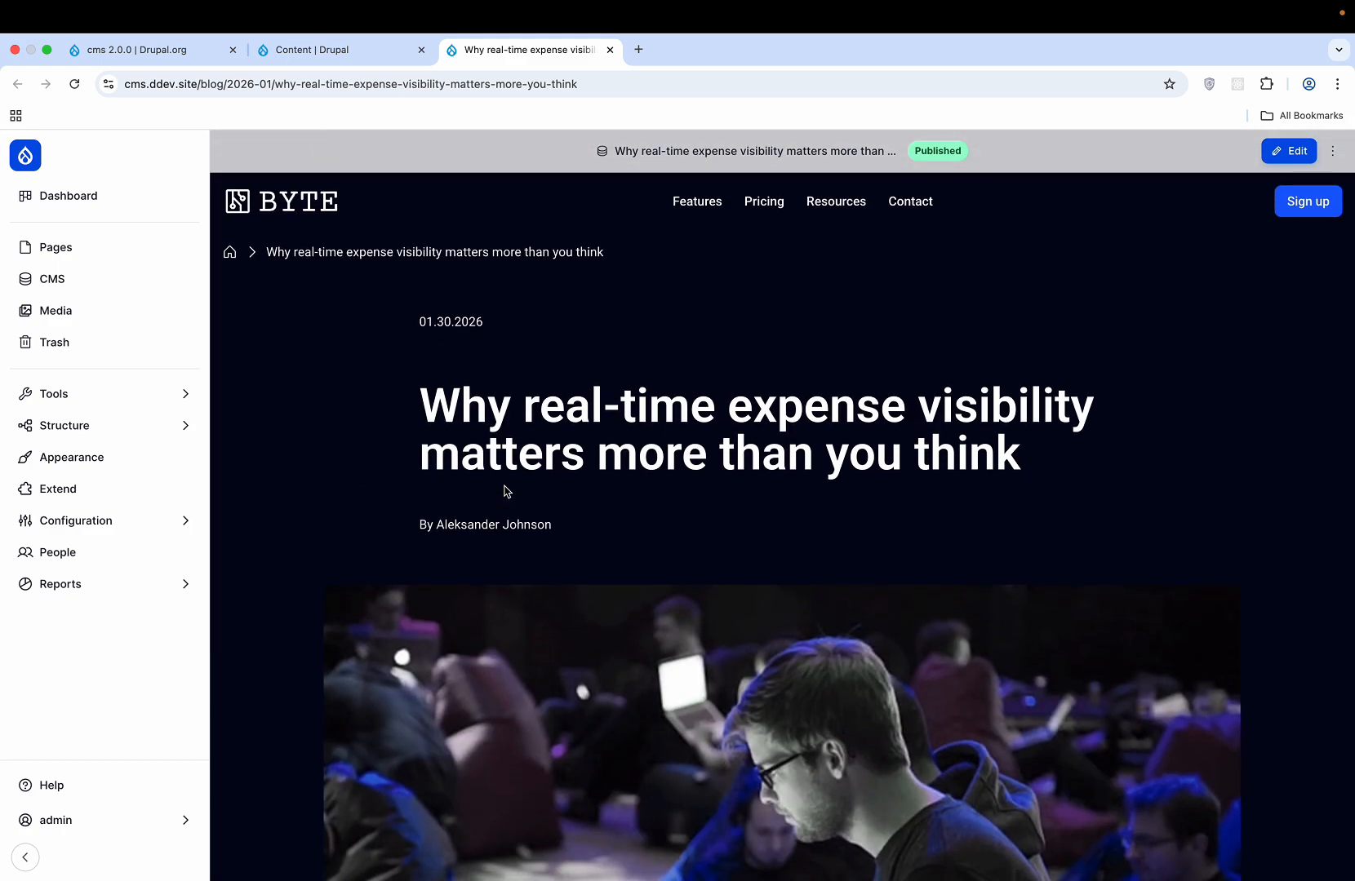
scroll(506, 489, down, 10)
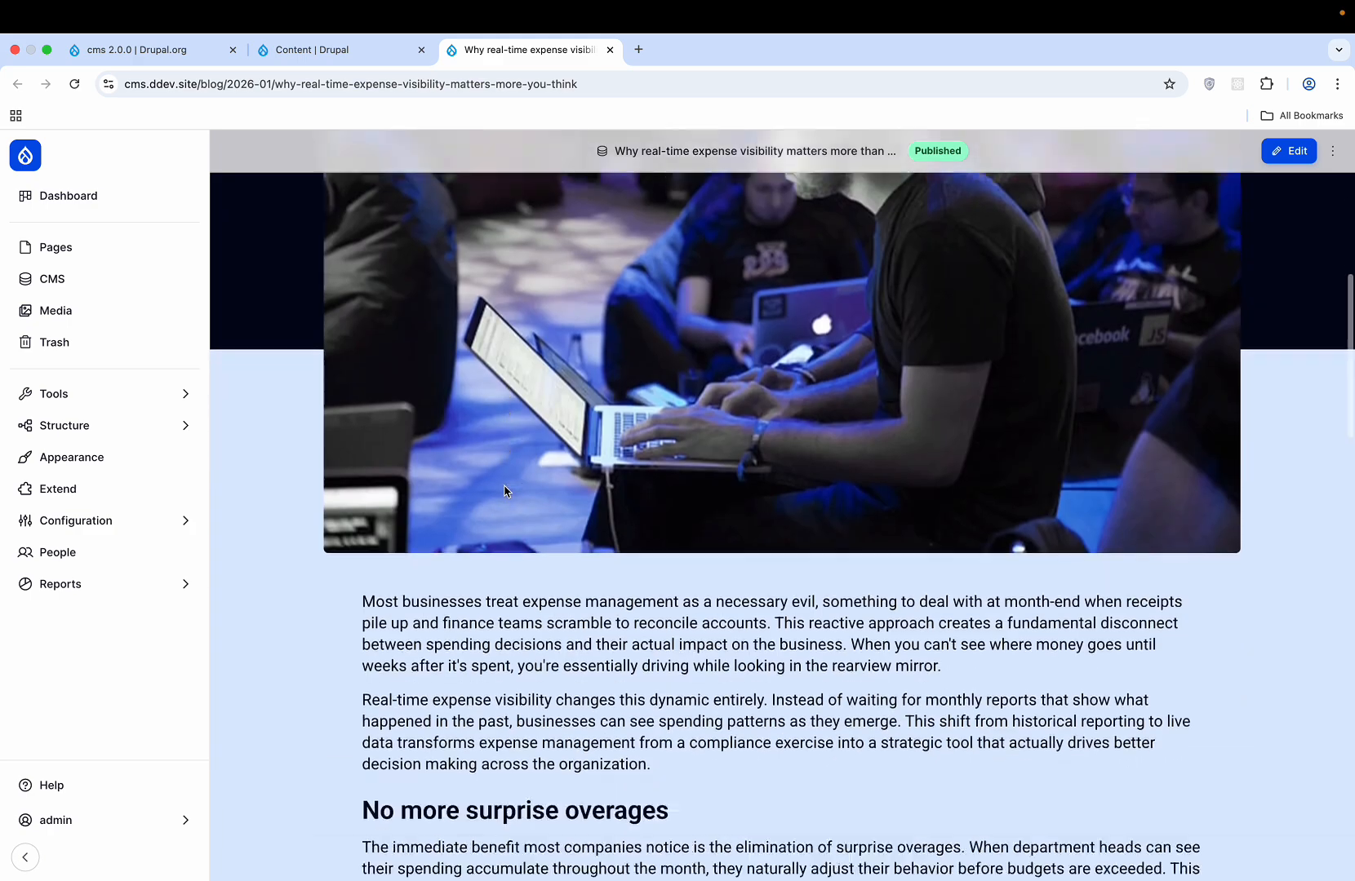
scroll(504, 487, down, 12)
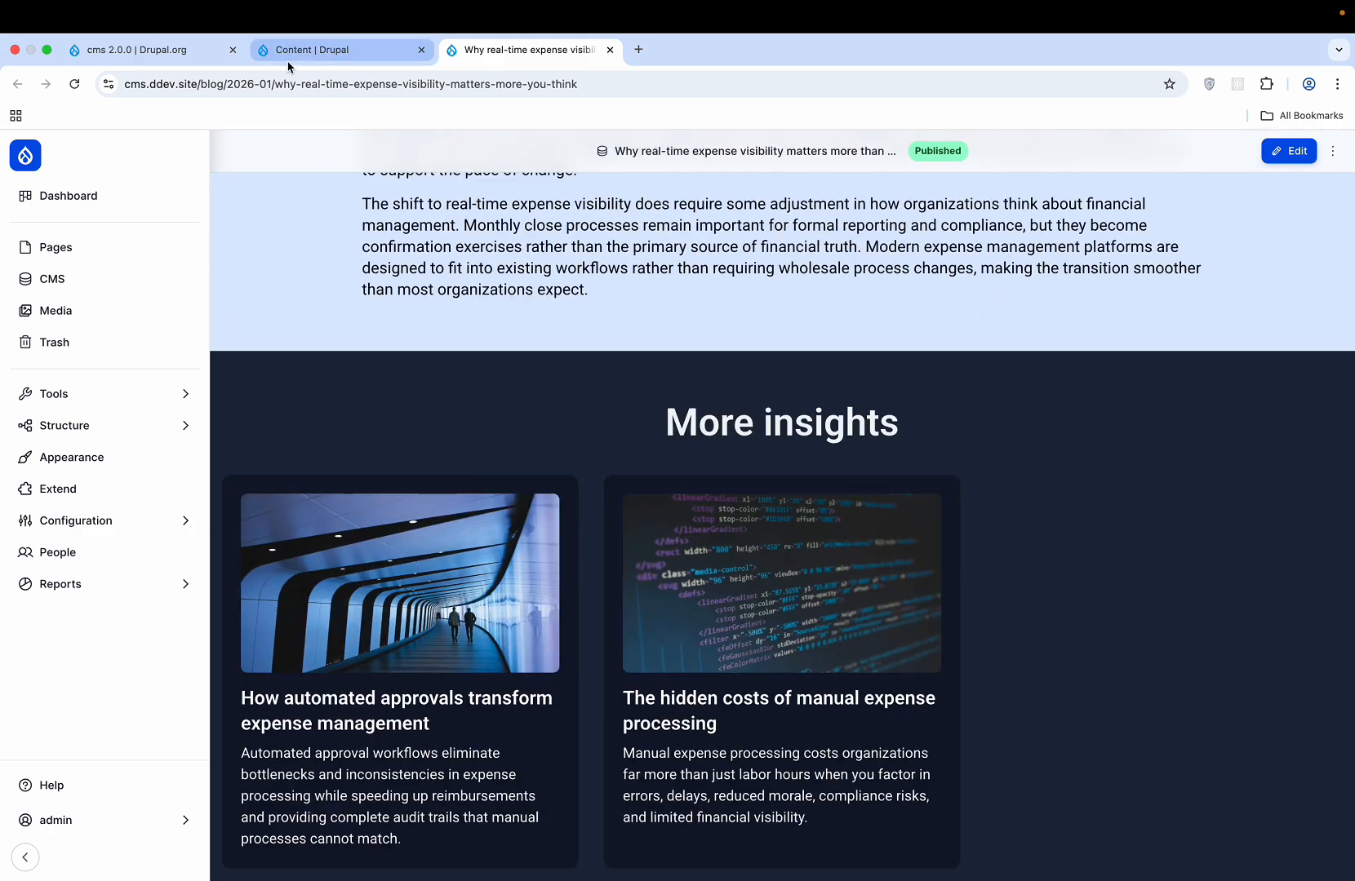
click(289, 53)
- Browse the Pages, Media and empty Trash lists, ending on the Media library with card-1.png and blog-3.png
click(702, 278)
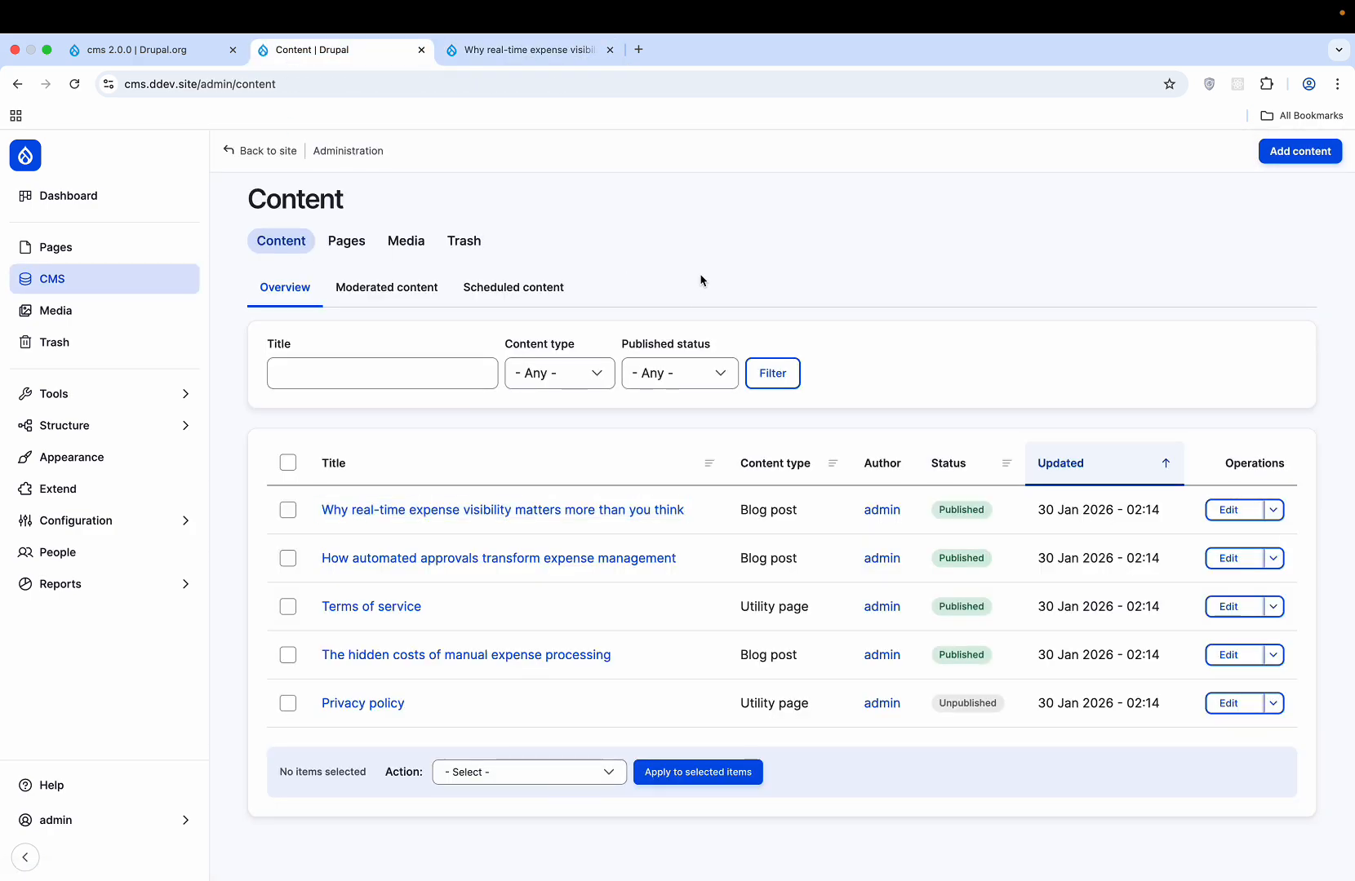
click(342, 246)
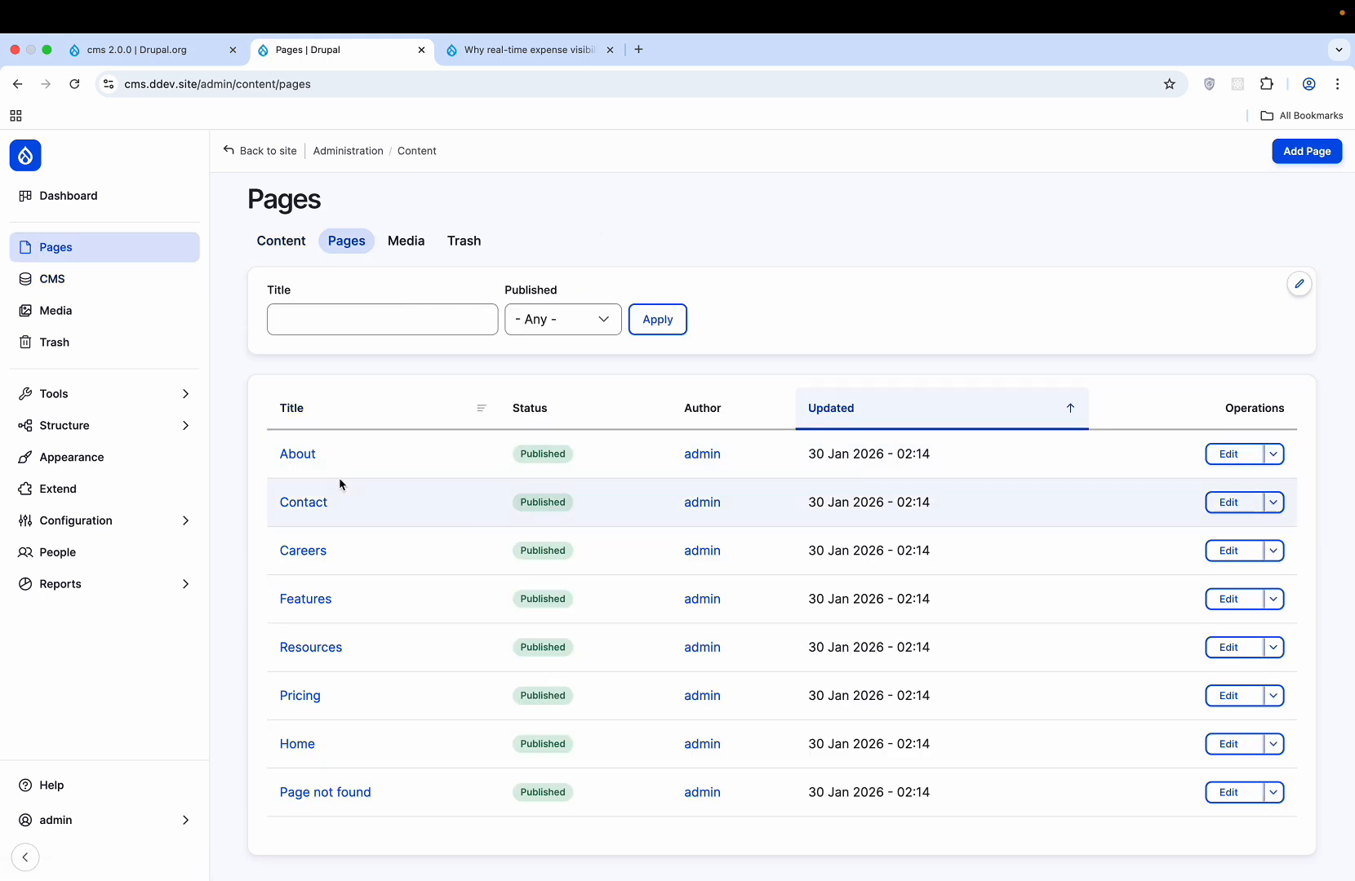
click(404, 241)
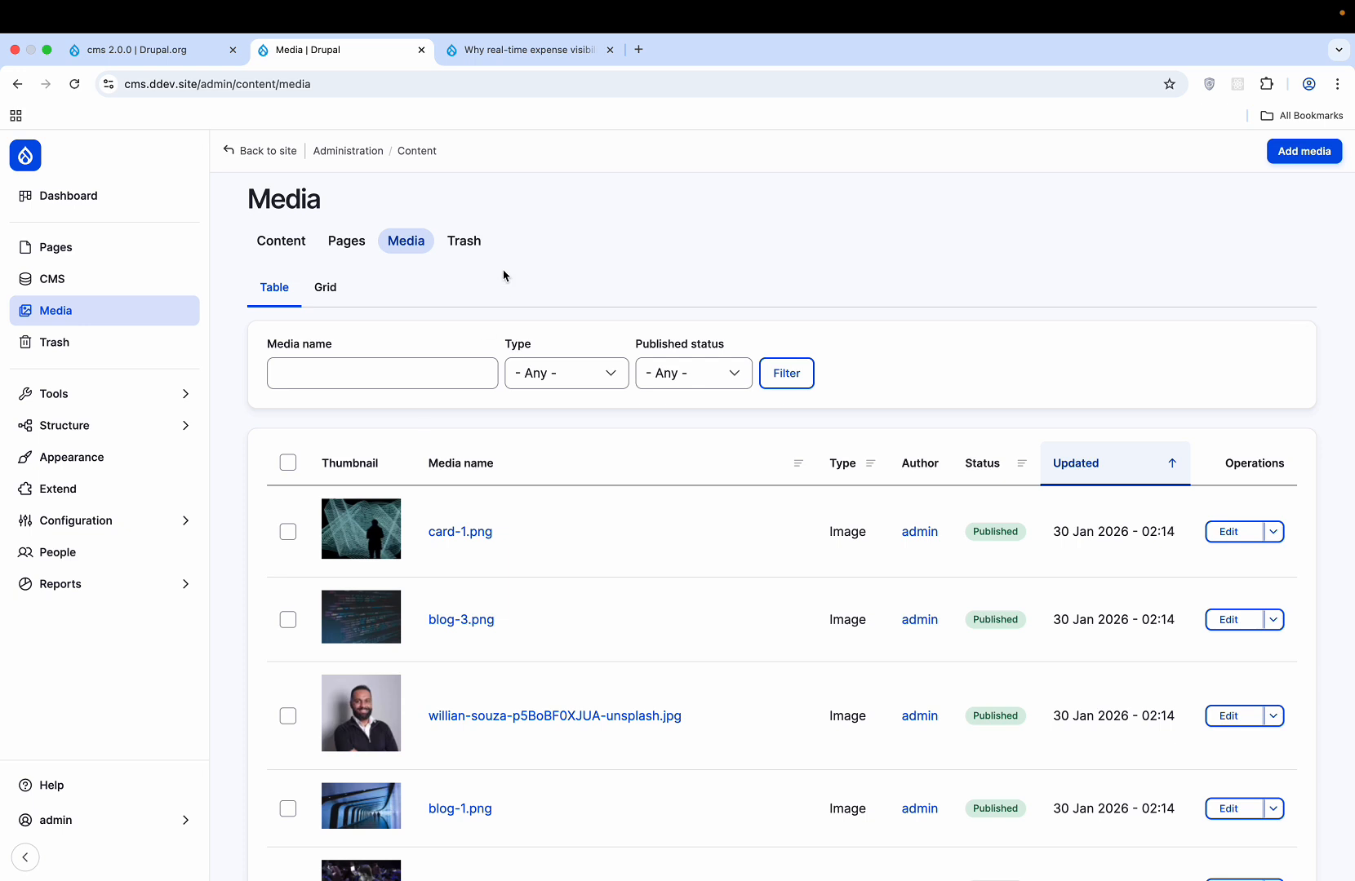
click(476, 239)
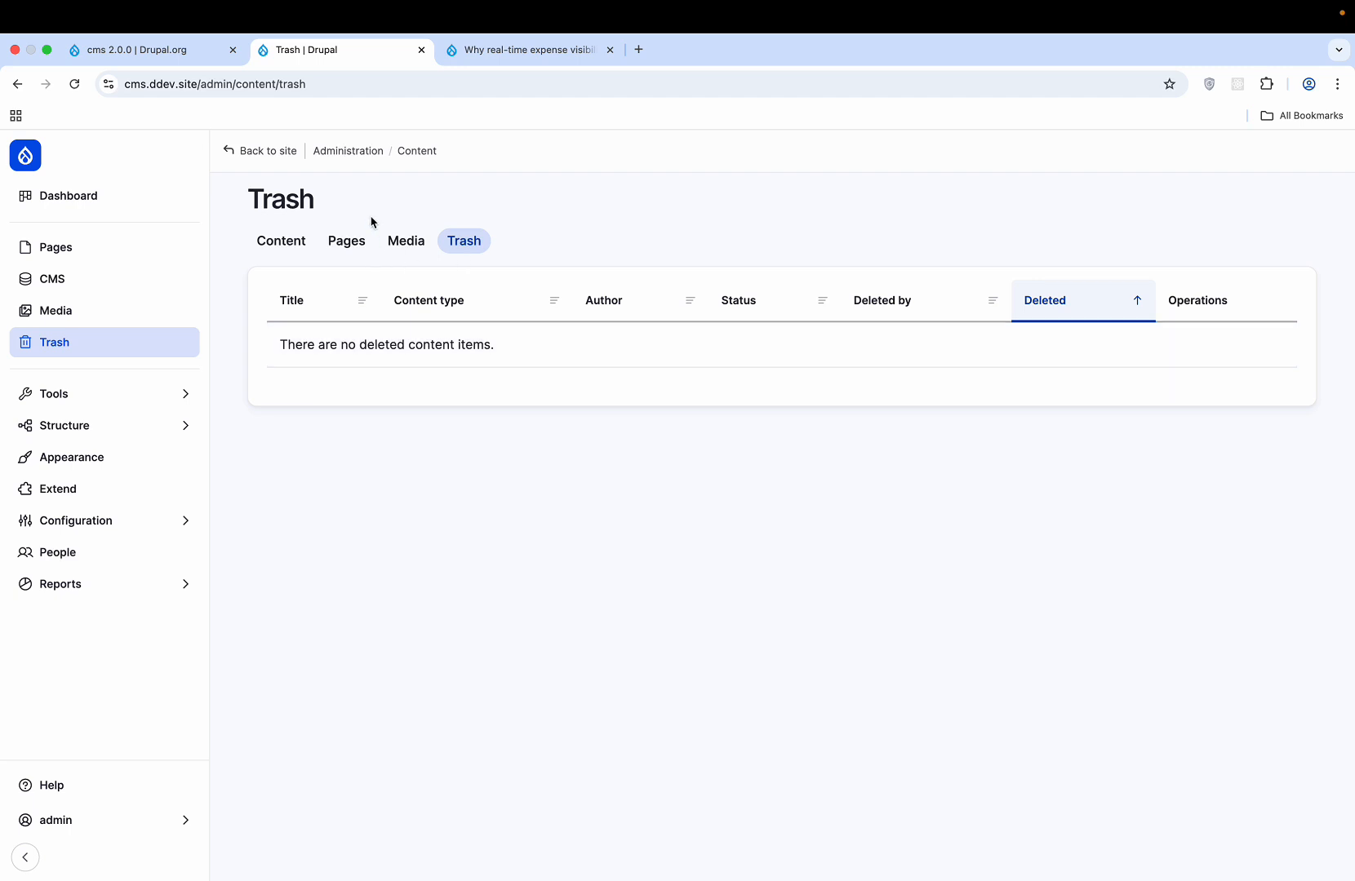
click(348, 242)
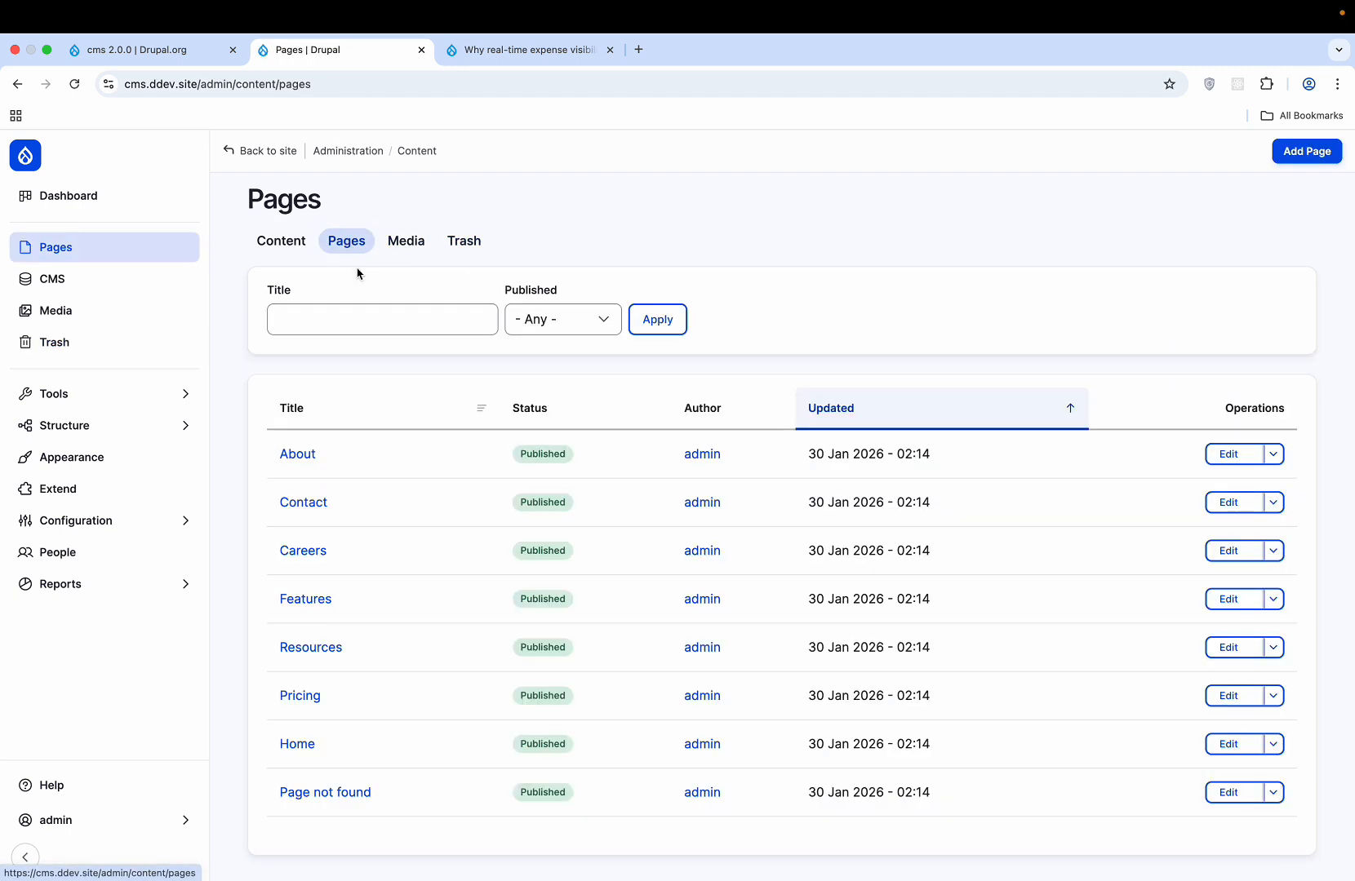
click(422, 249)
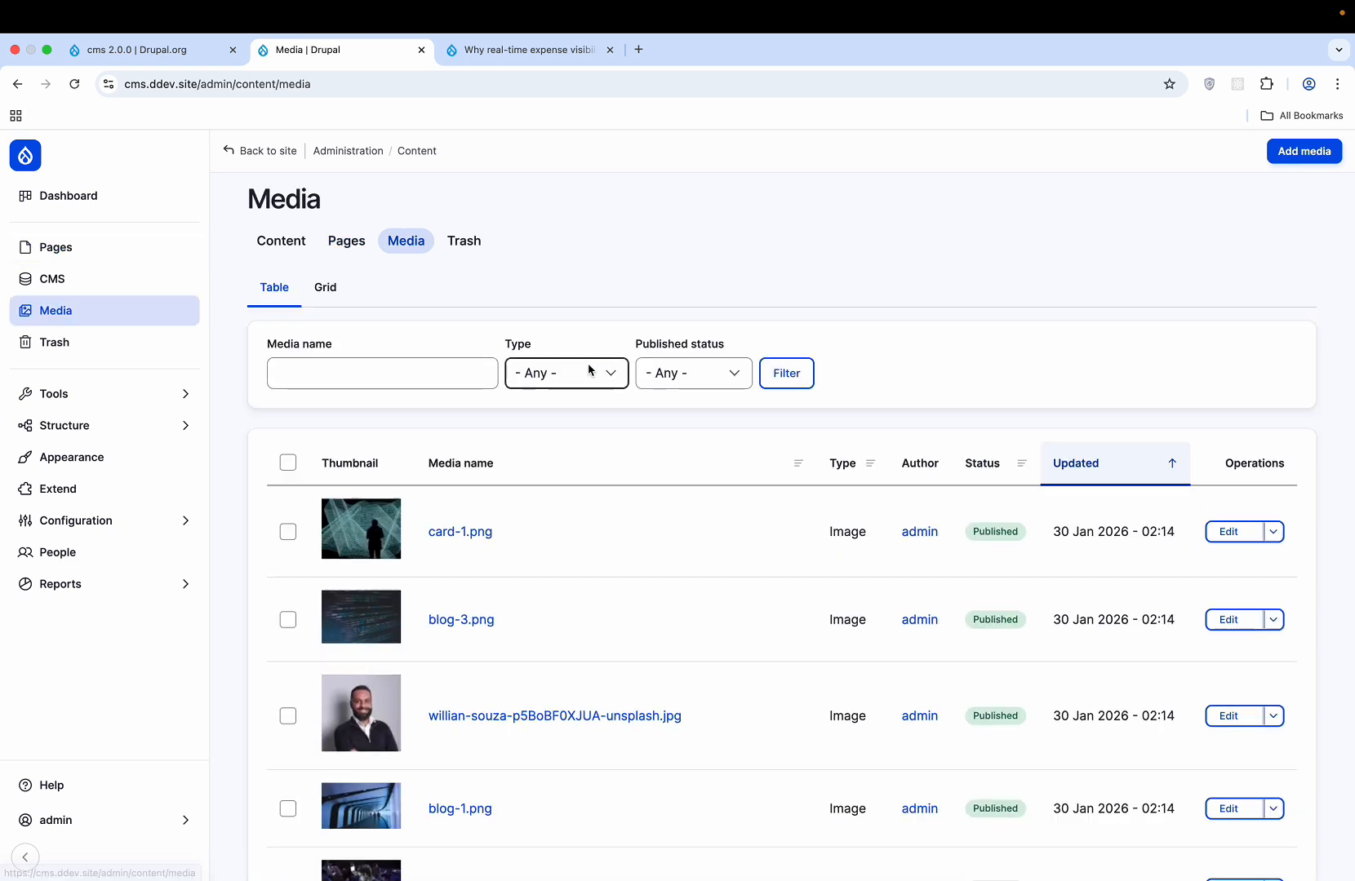
- Permanently delete the card-1.png media item and its file
click(1273, 532)
click(1210, 563)
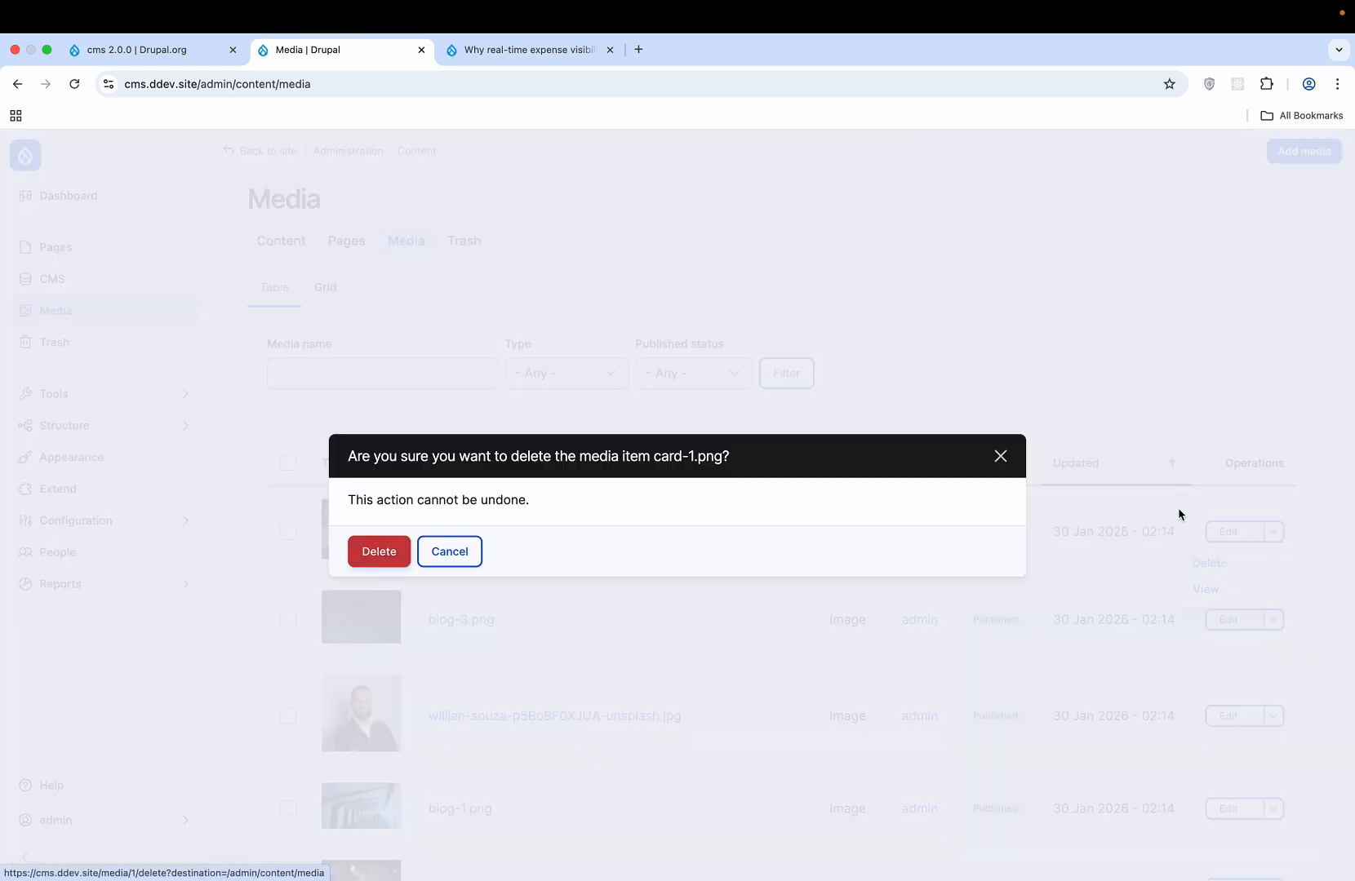
click(378, 549)
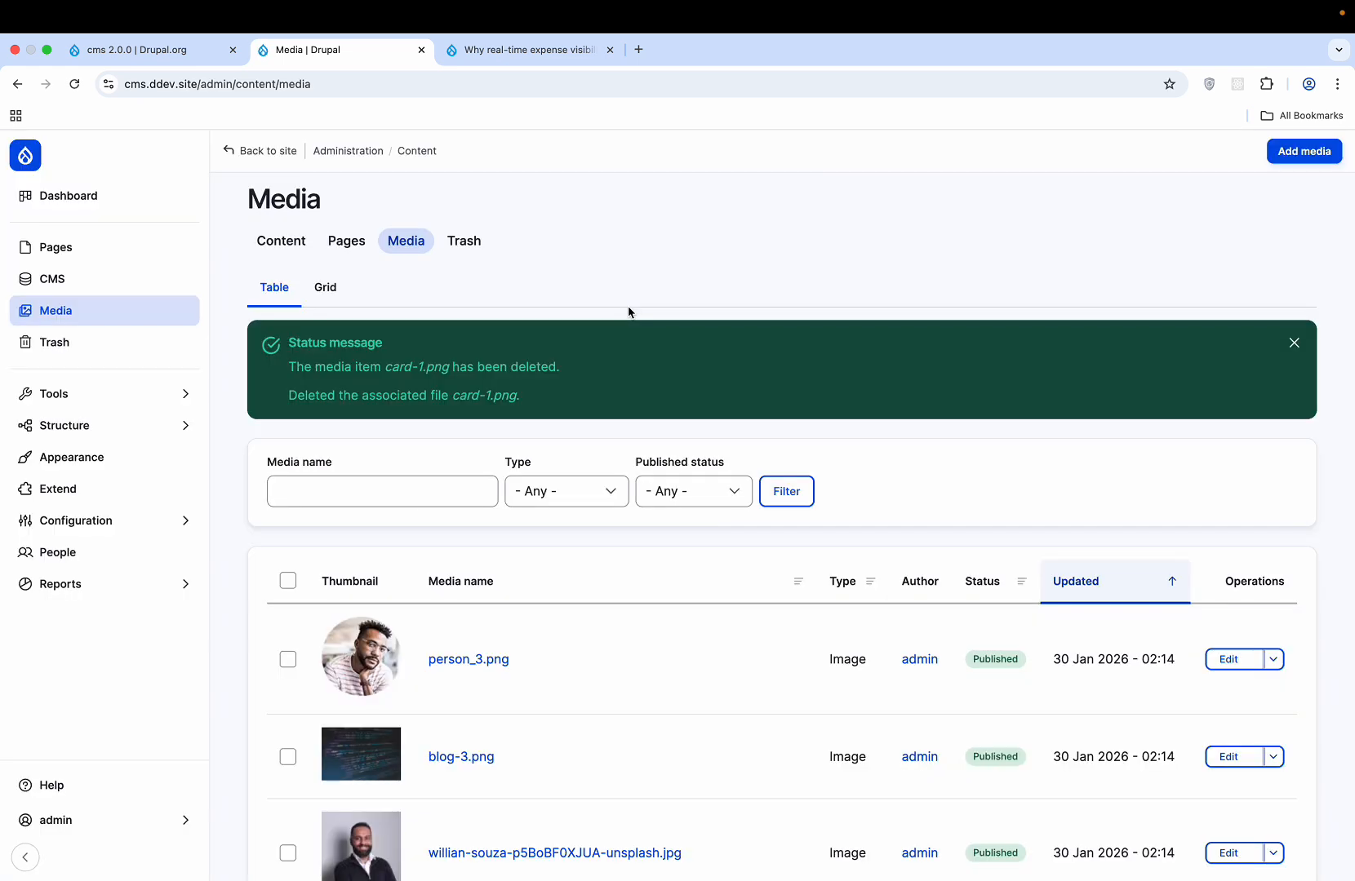
- Check the trash, media library, Content overview and Pages list, then expand Tools
click(482, 246)
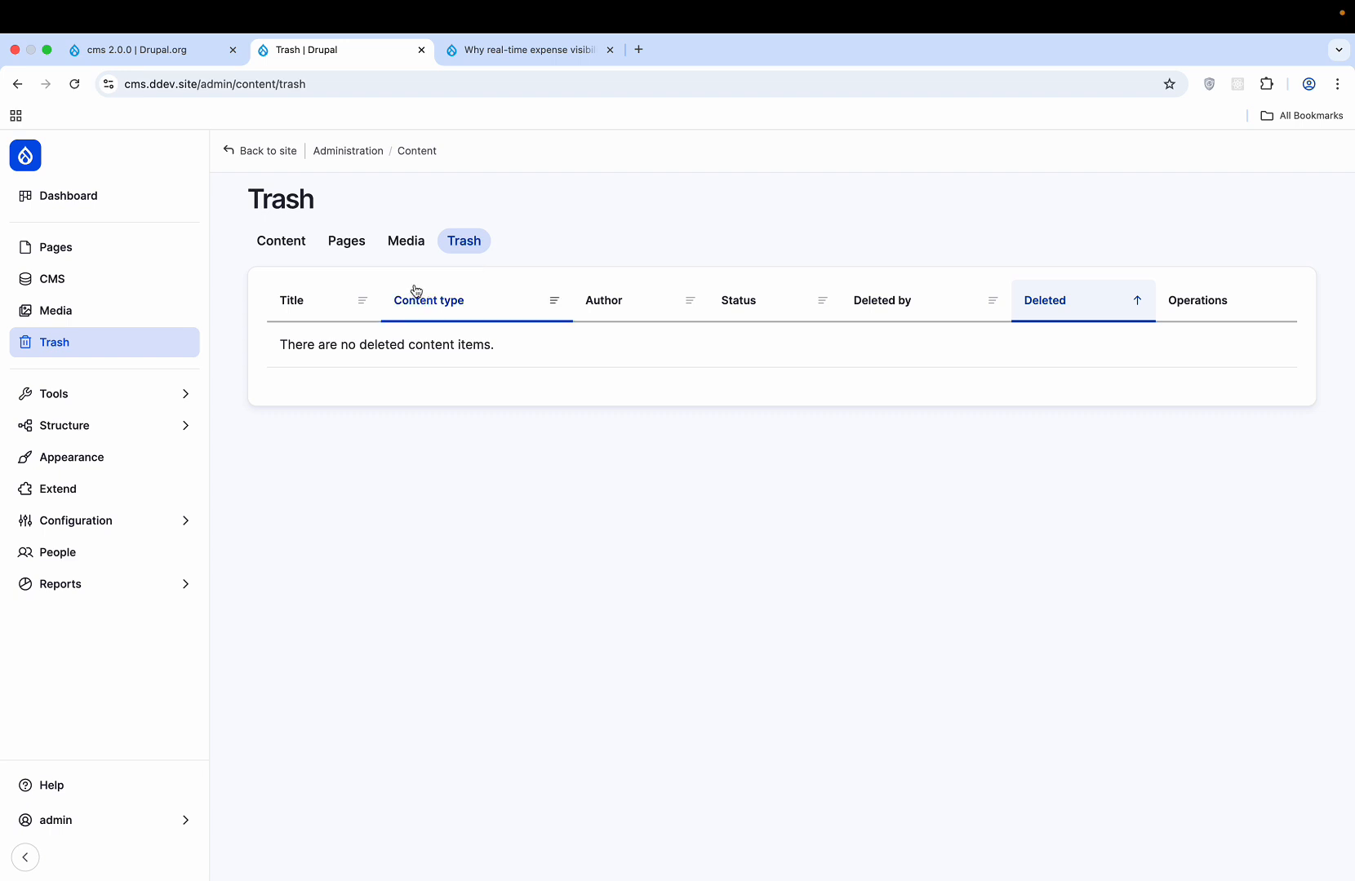
click(425, 247)
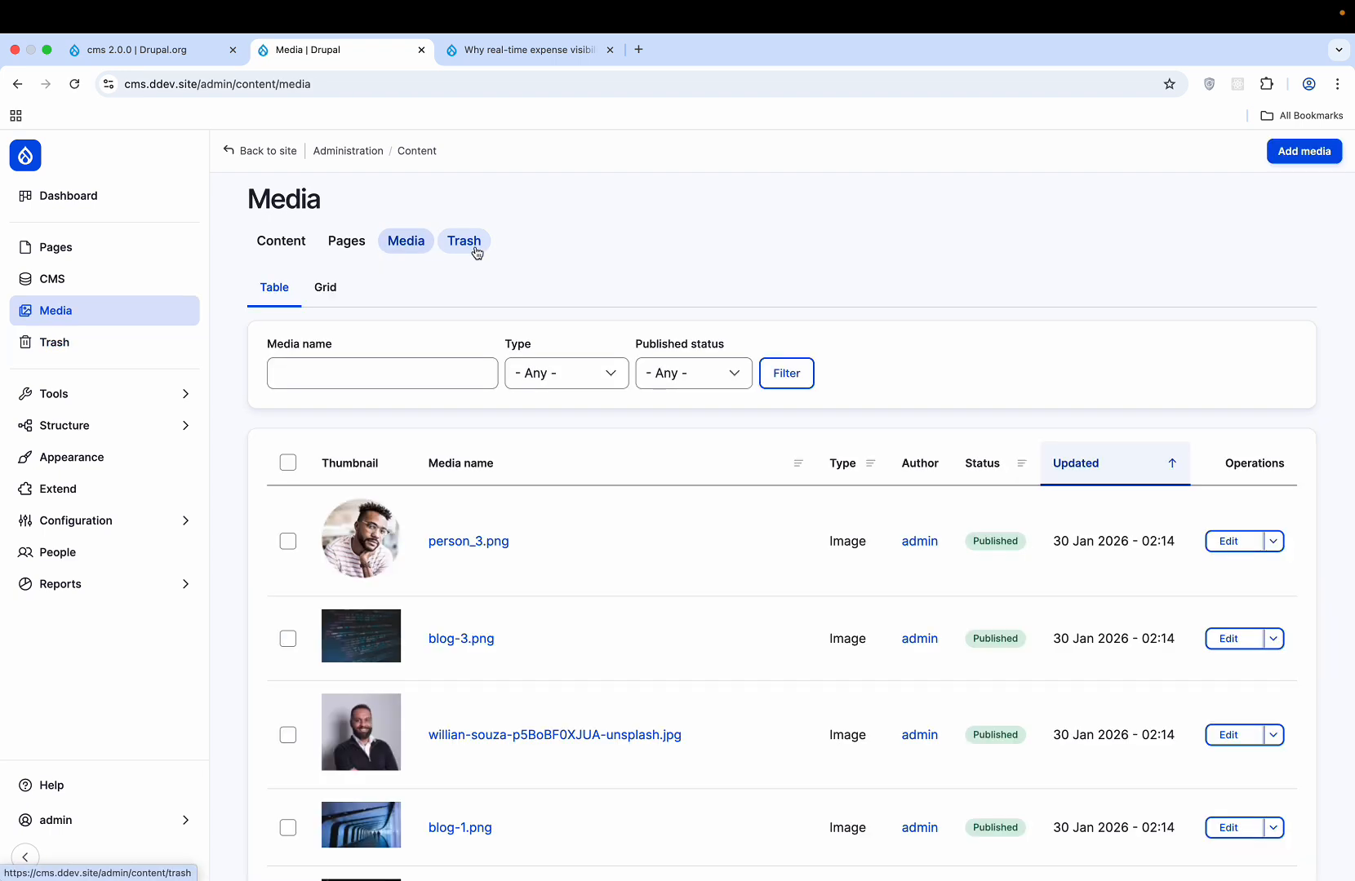
click(478, 254)
click(272, 241)
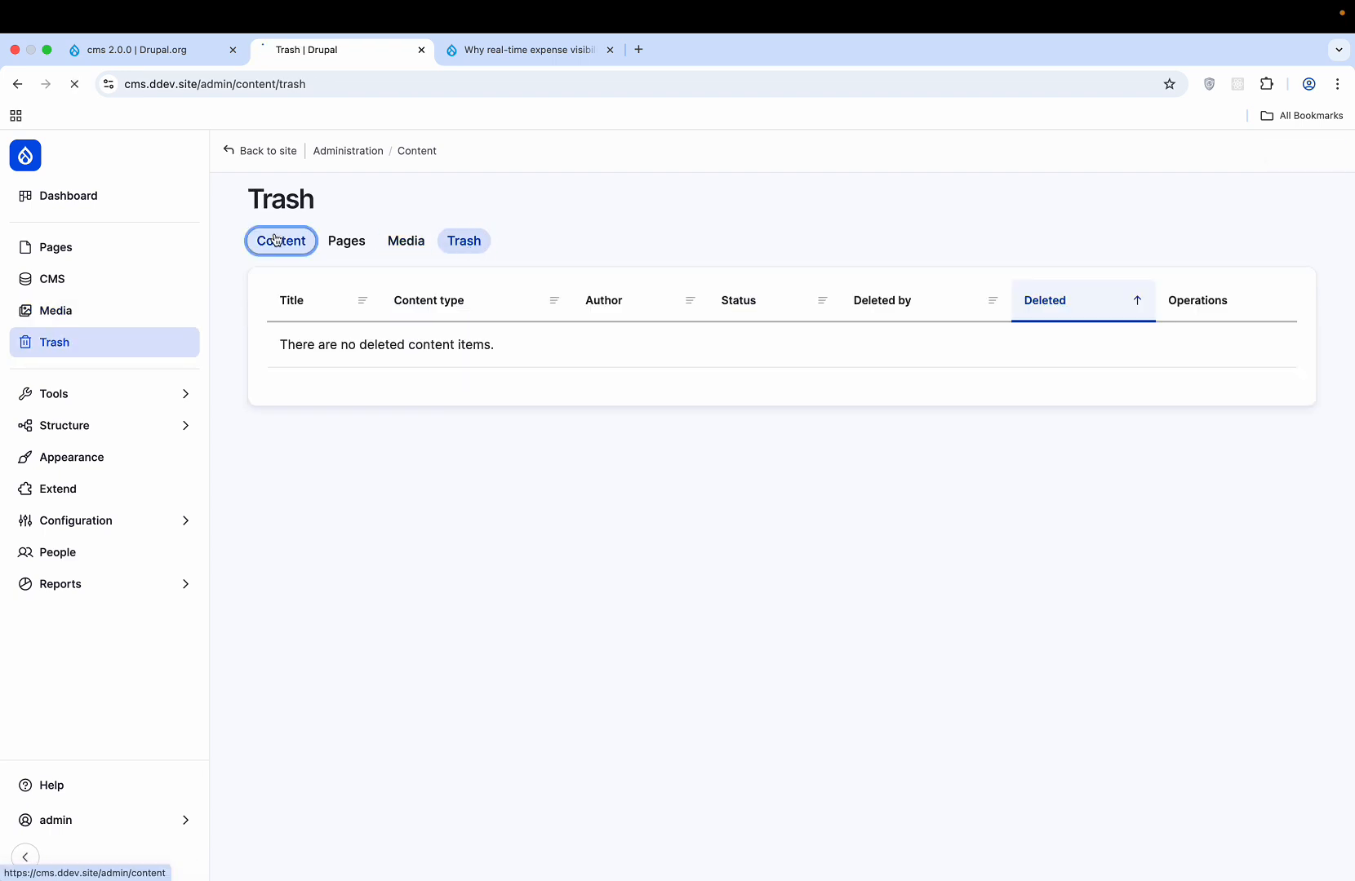
click(114, 286)
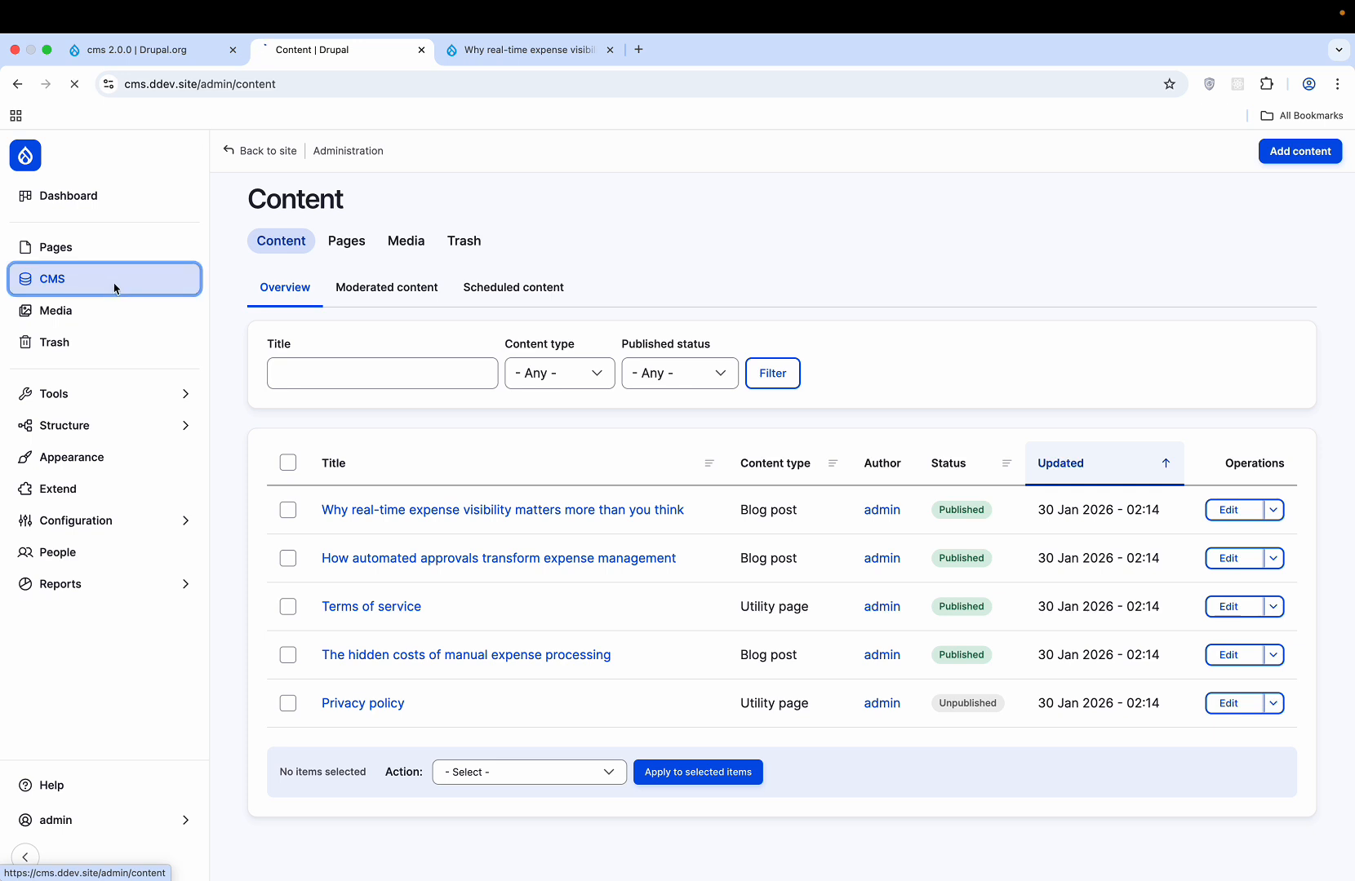
click(90, 252)
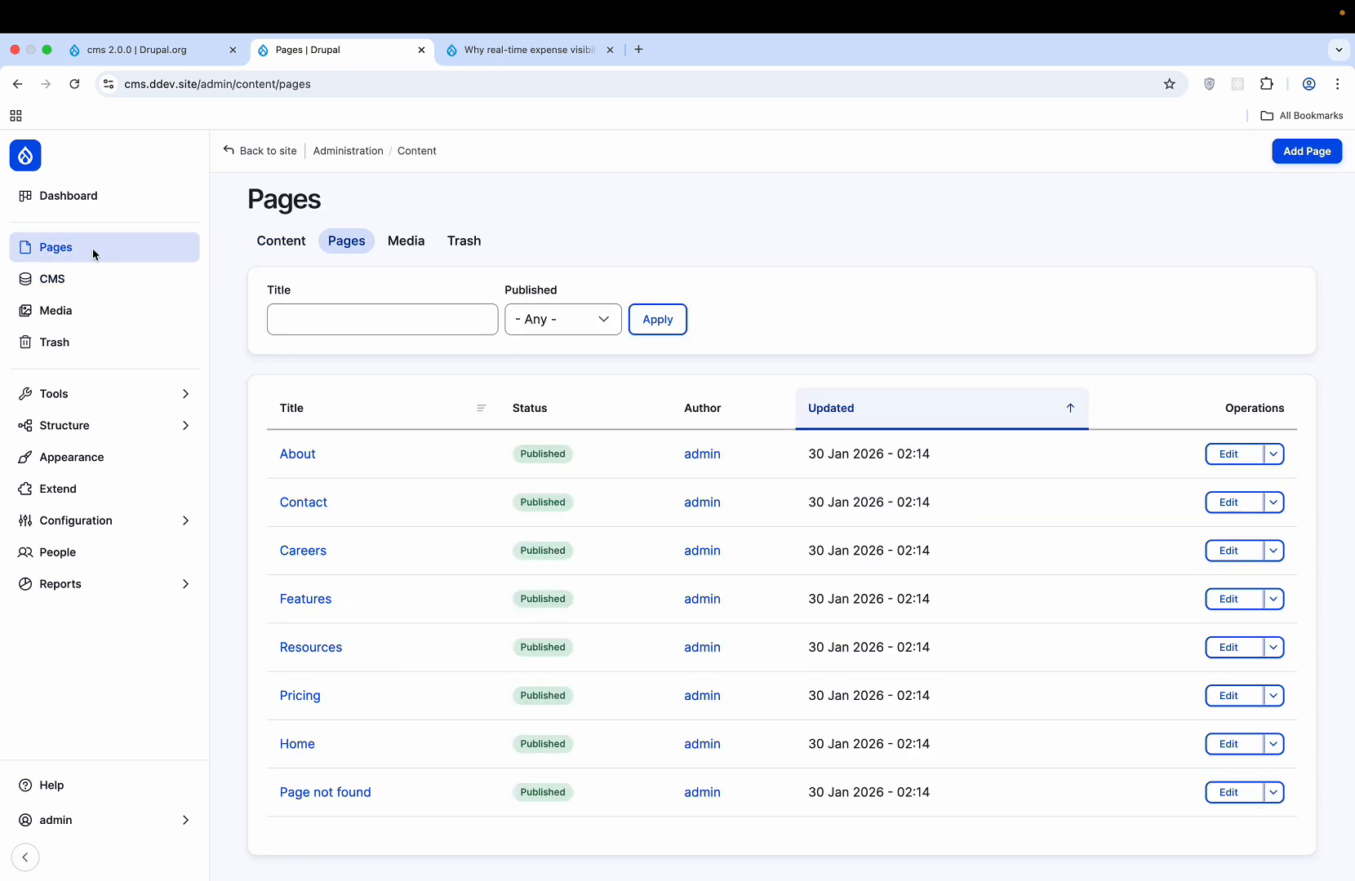
click(114, 279)
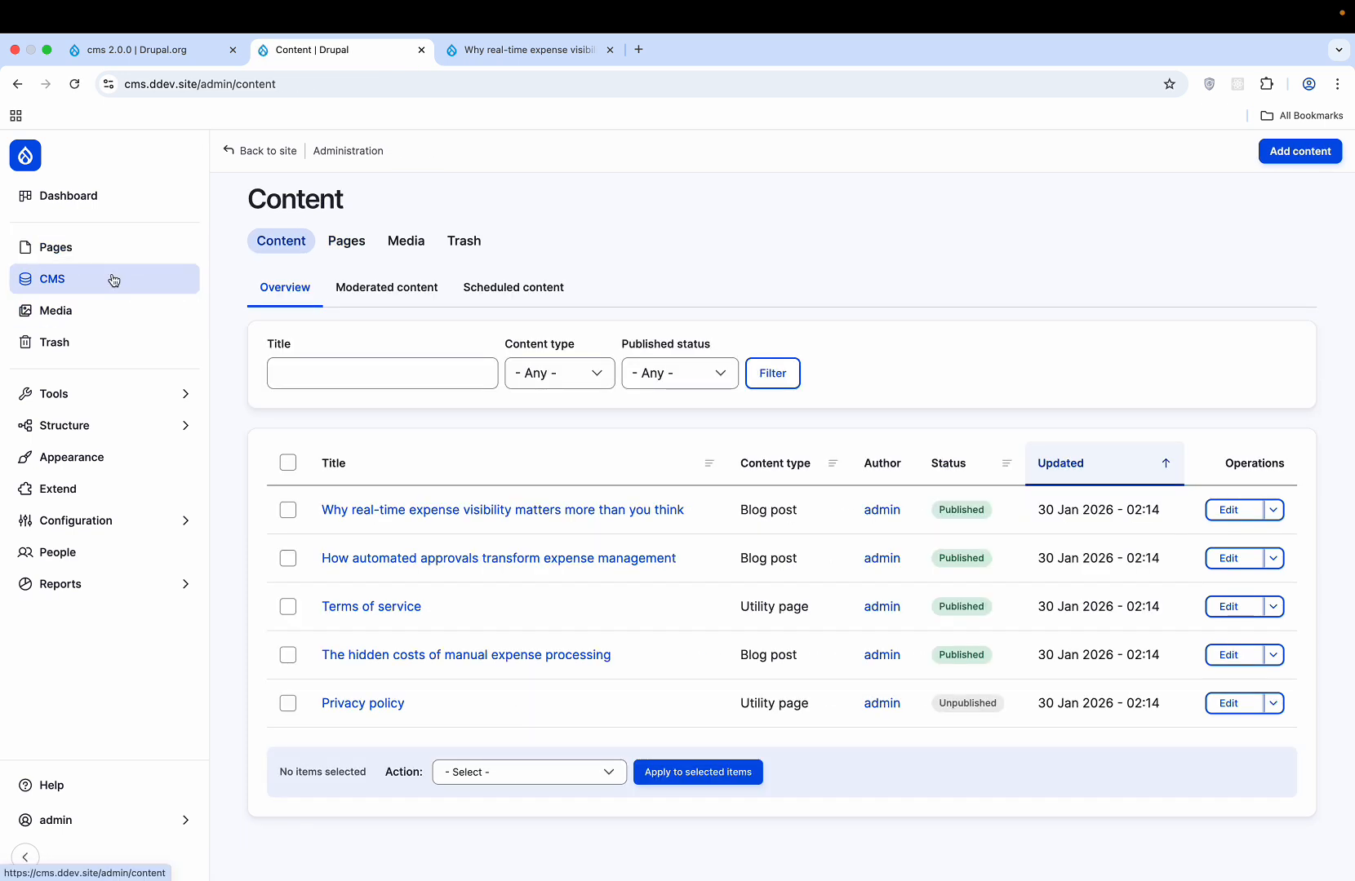
click(102, 395)
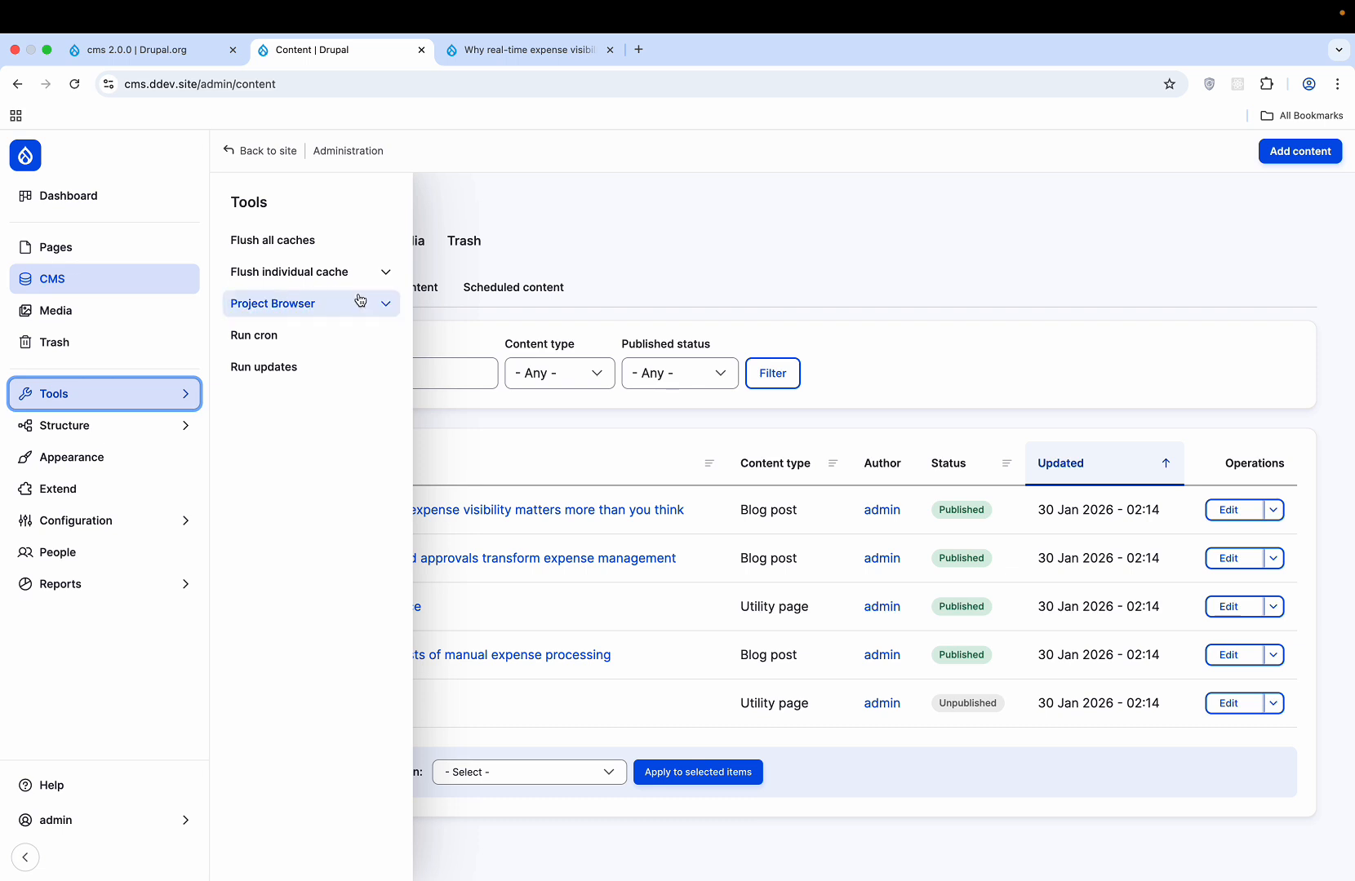
- Expand Project Browser, then go to Structure > Email templates > Overview
click(389, 303)
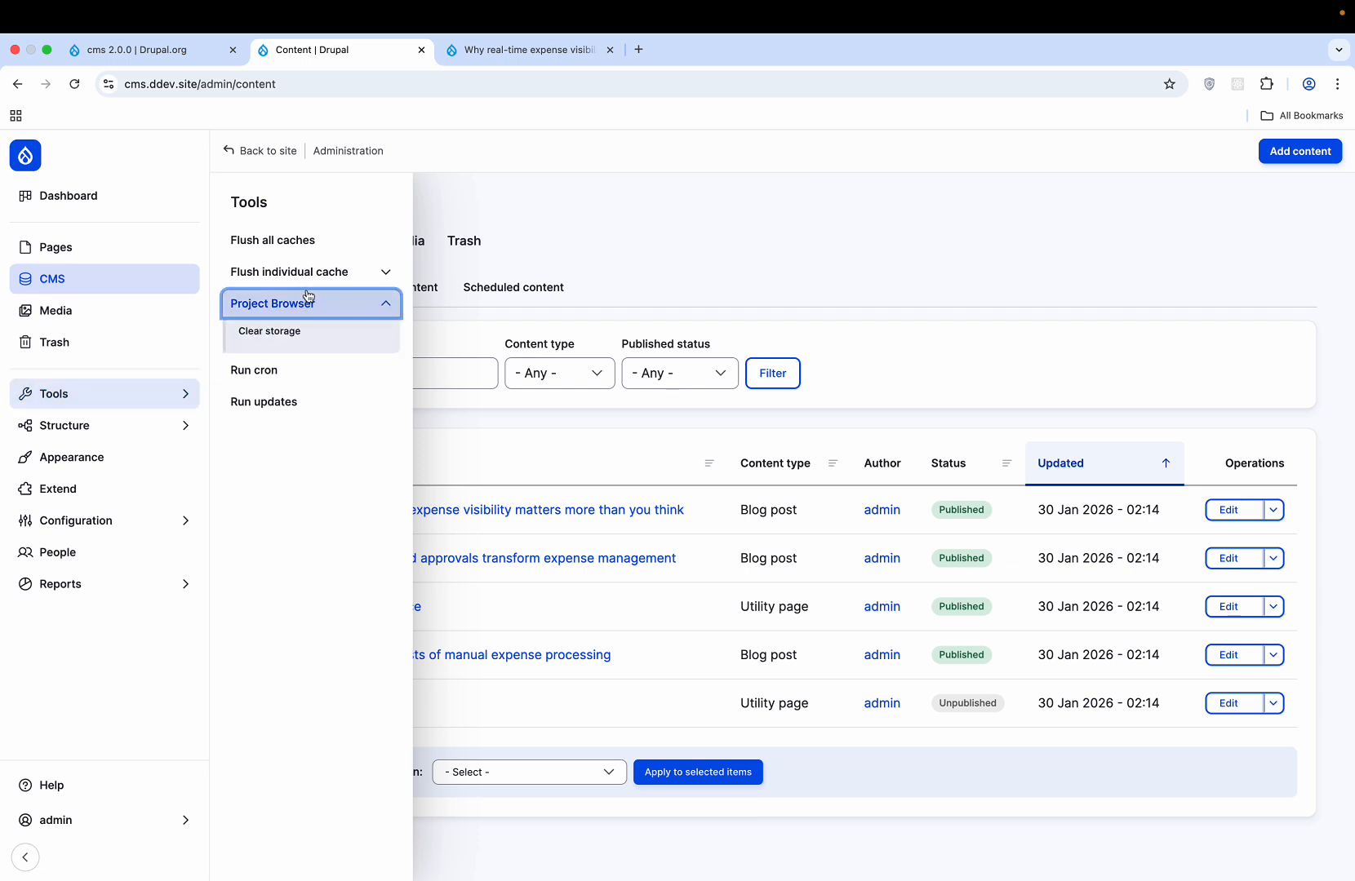
click(274, 306)
click(273, 306)
mouse_move(155, 425)
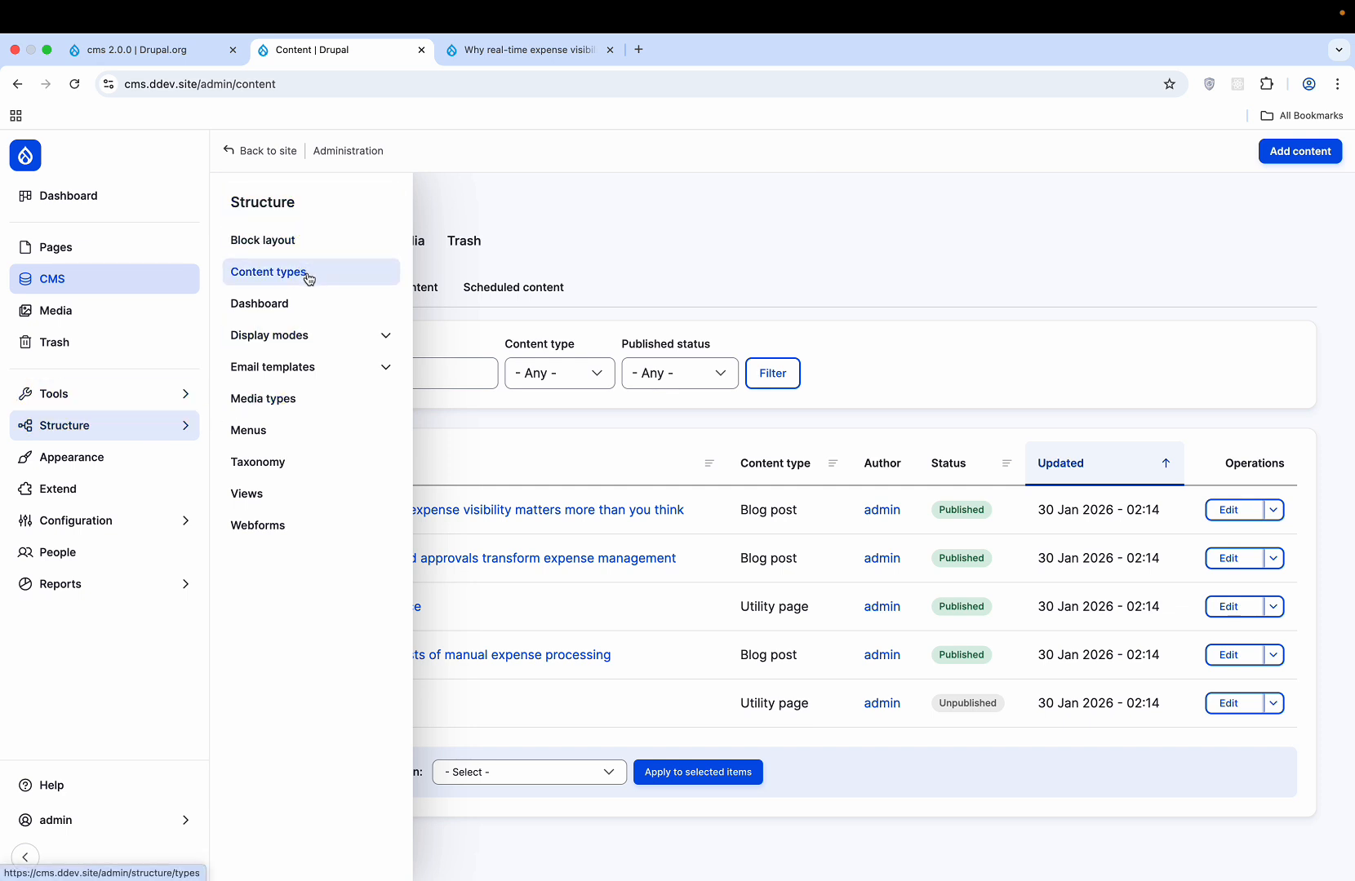
click(313, 369)
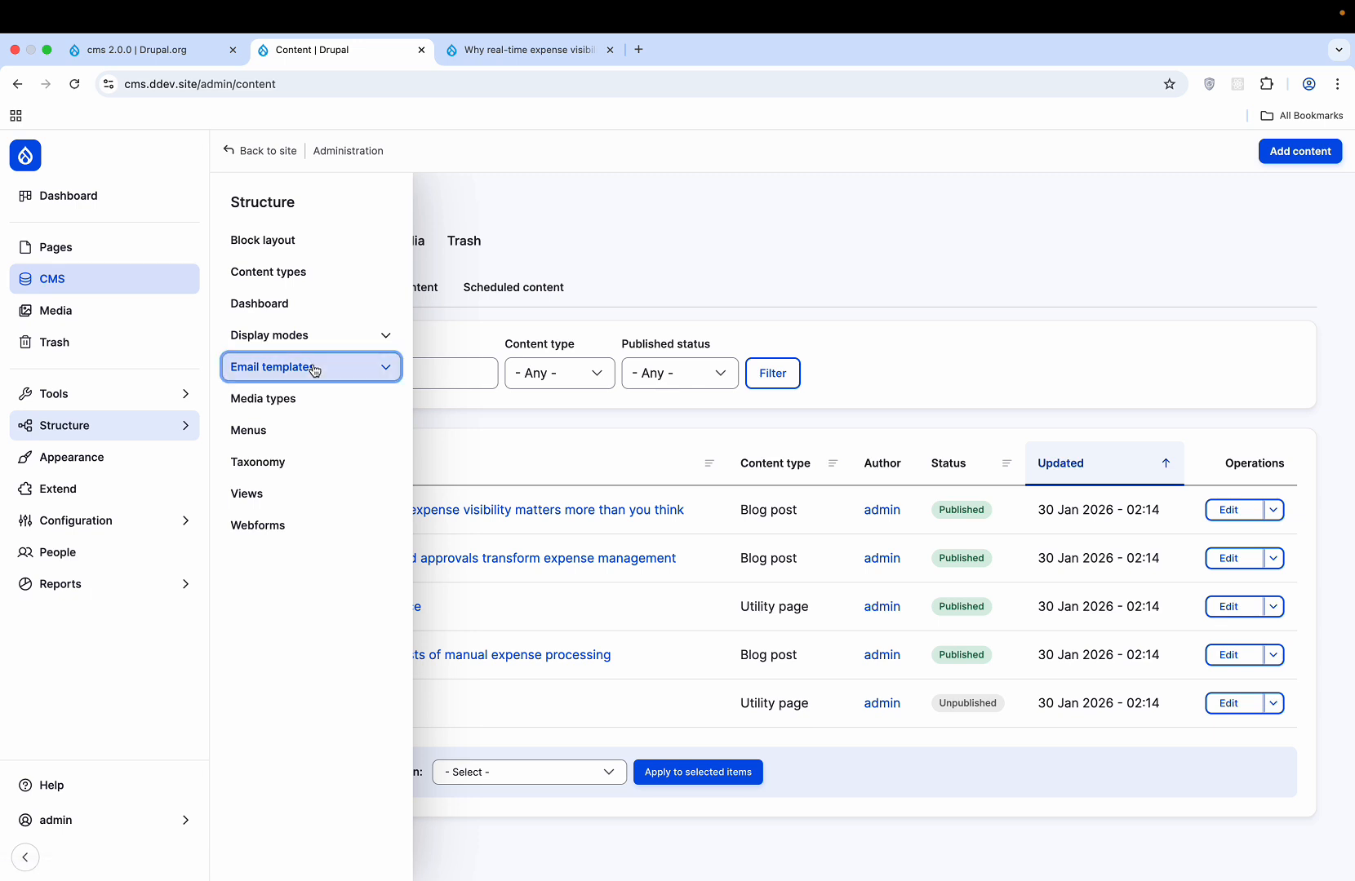
click(260, 394)
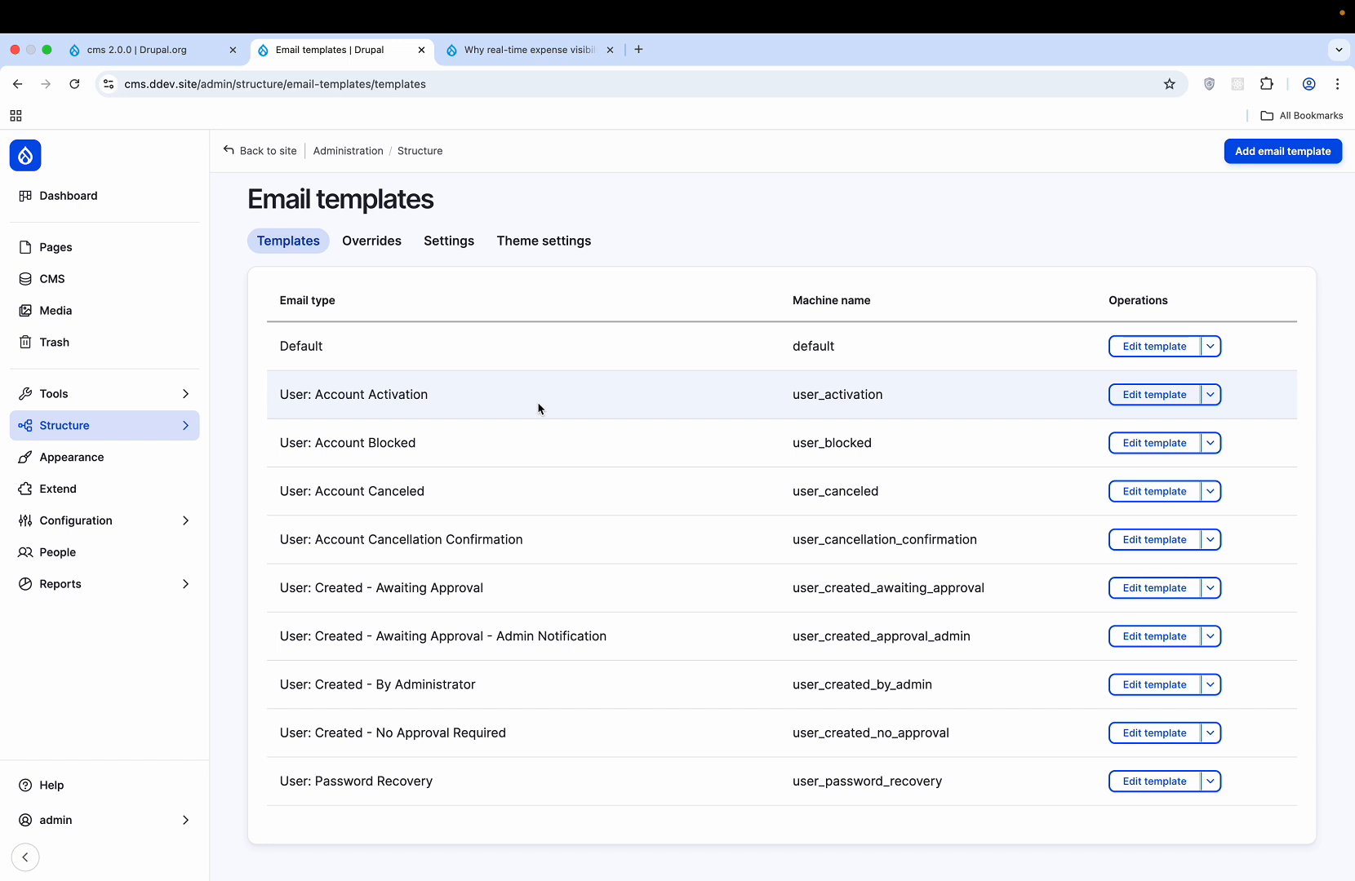
- Open the Default email template's edit form and scroll through its settings
click(1159, 349)
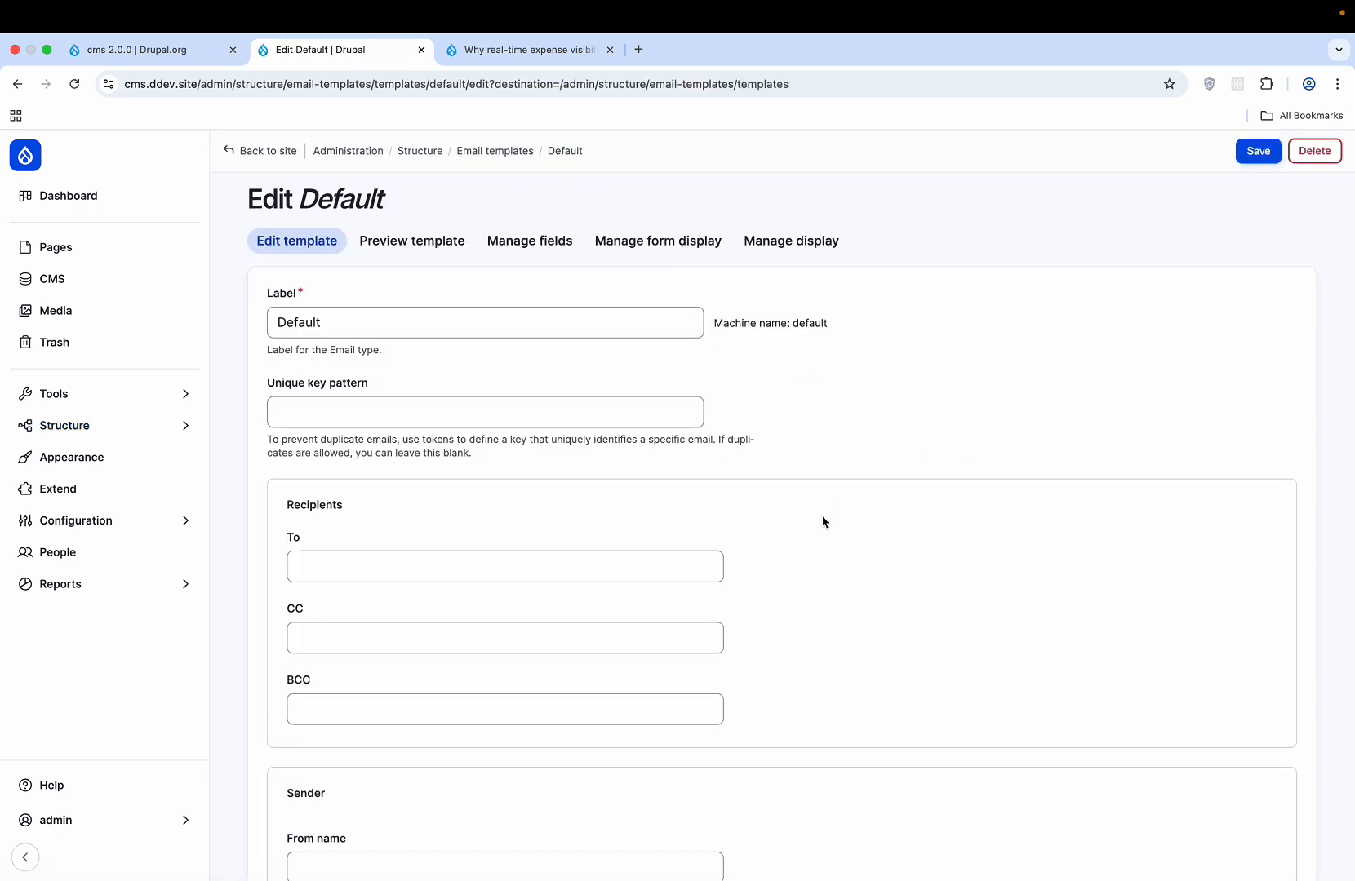
scroll(822, 522, down, 8)
scroll(823, 523, down, 8)
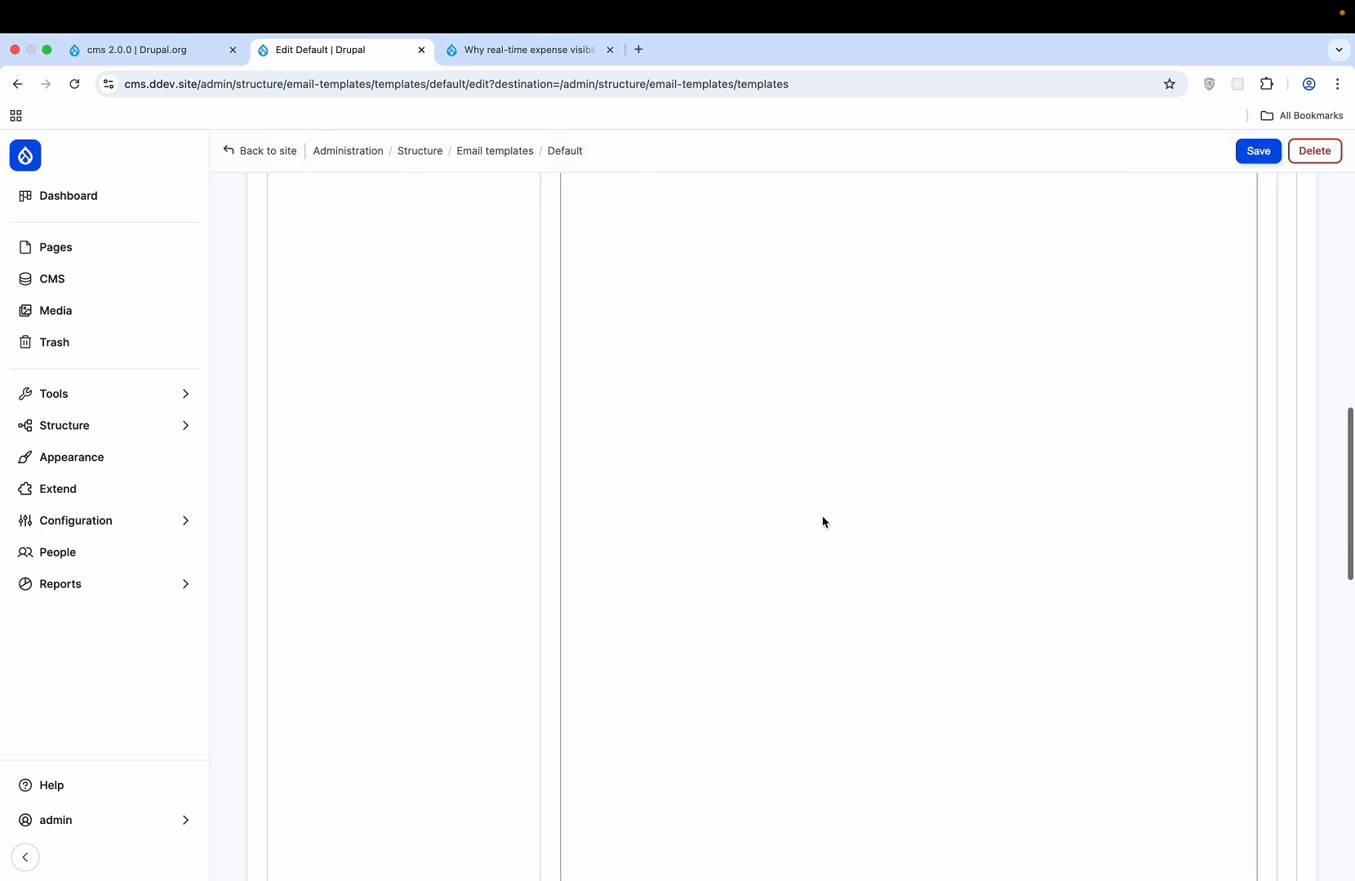
scroll(822, 523, up, 10)
scroll(823, 522, down, 8)
scroll(822, 522, up, 6)
scroll(823, 522, down, 10)
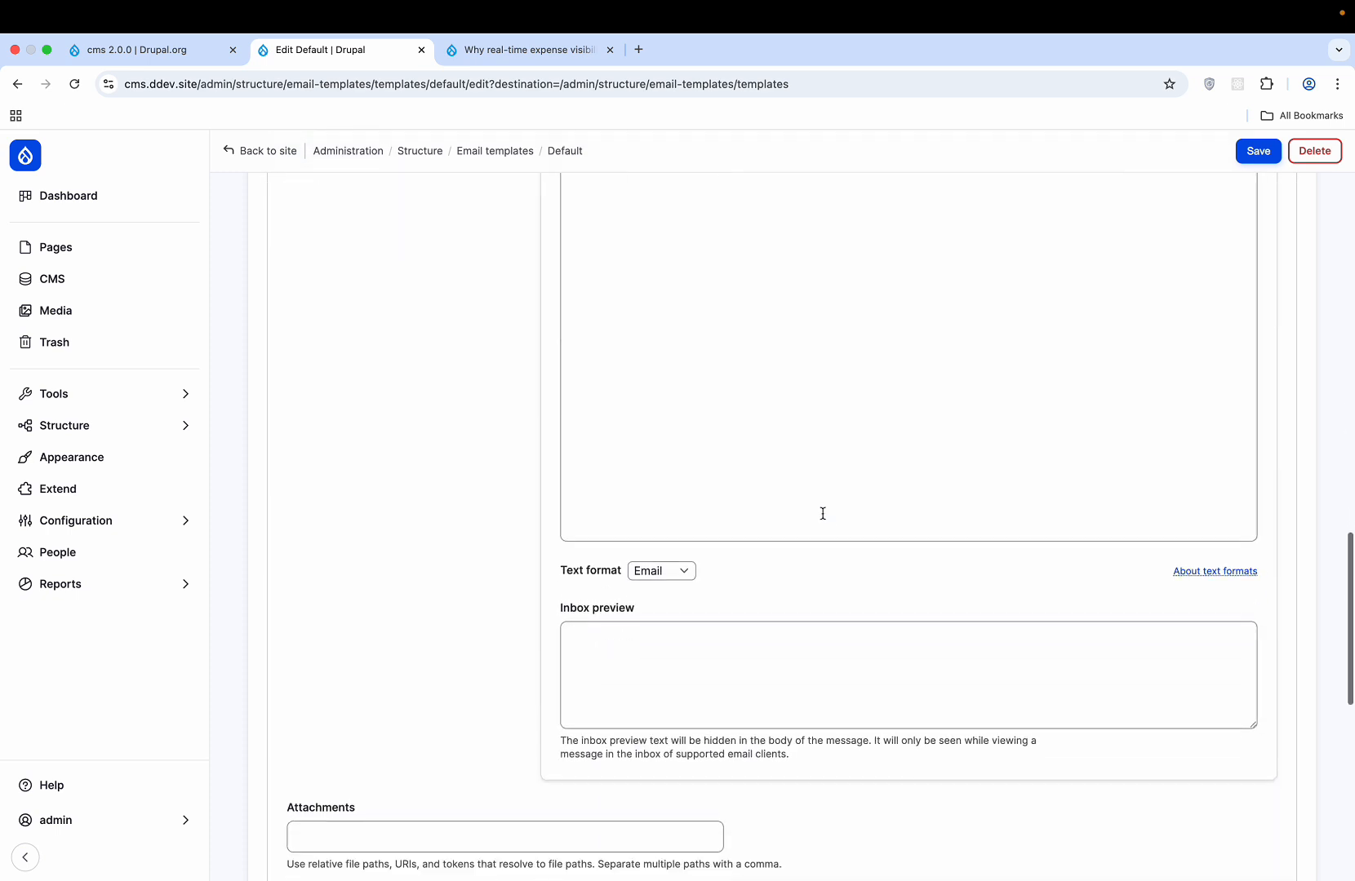
scroll(823, 519, down, 5)
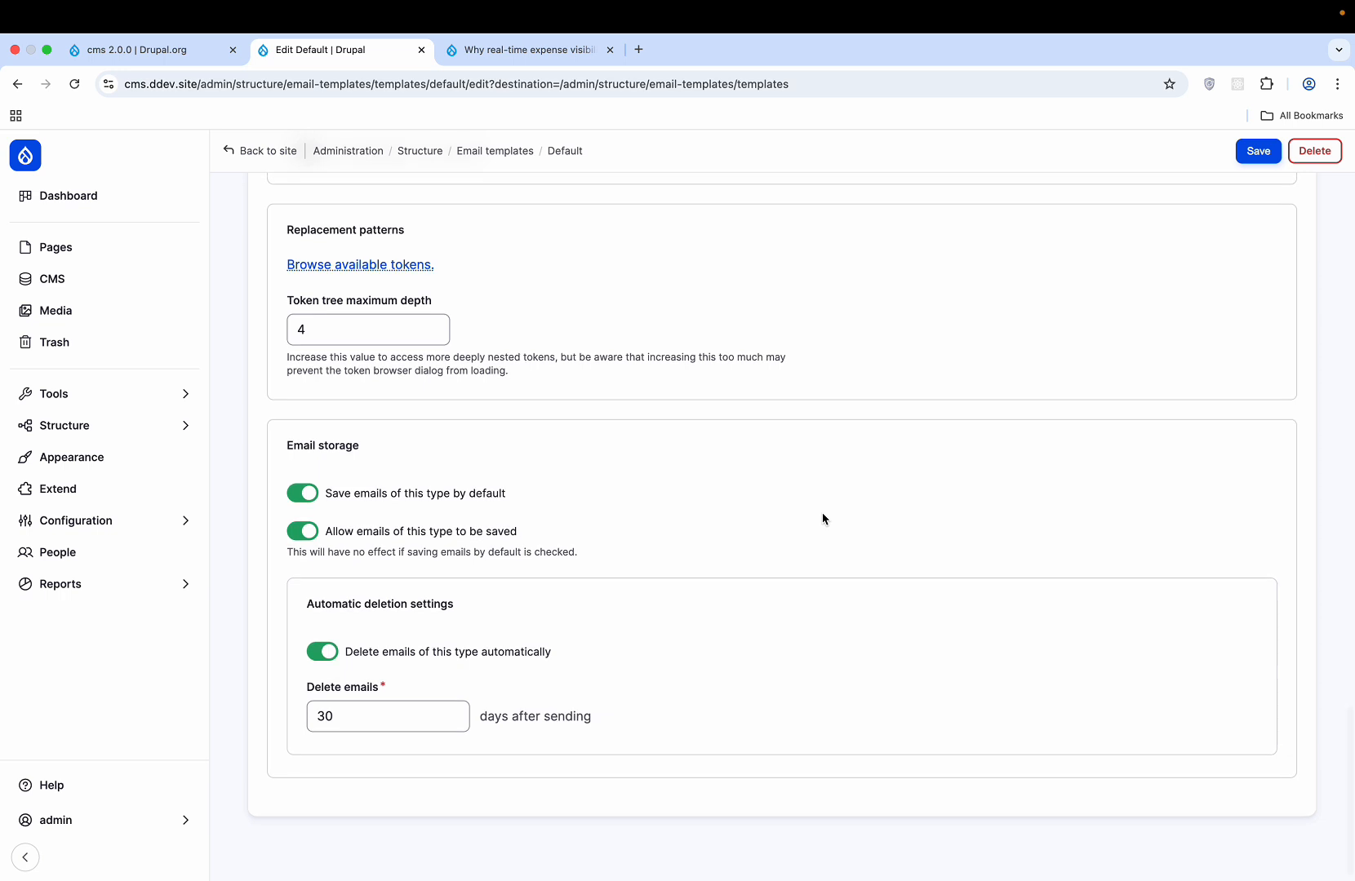
- Review the available replacement tokens list, moving it aside, then close it
click(384, 268)
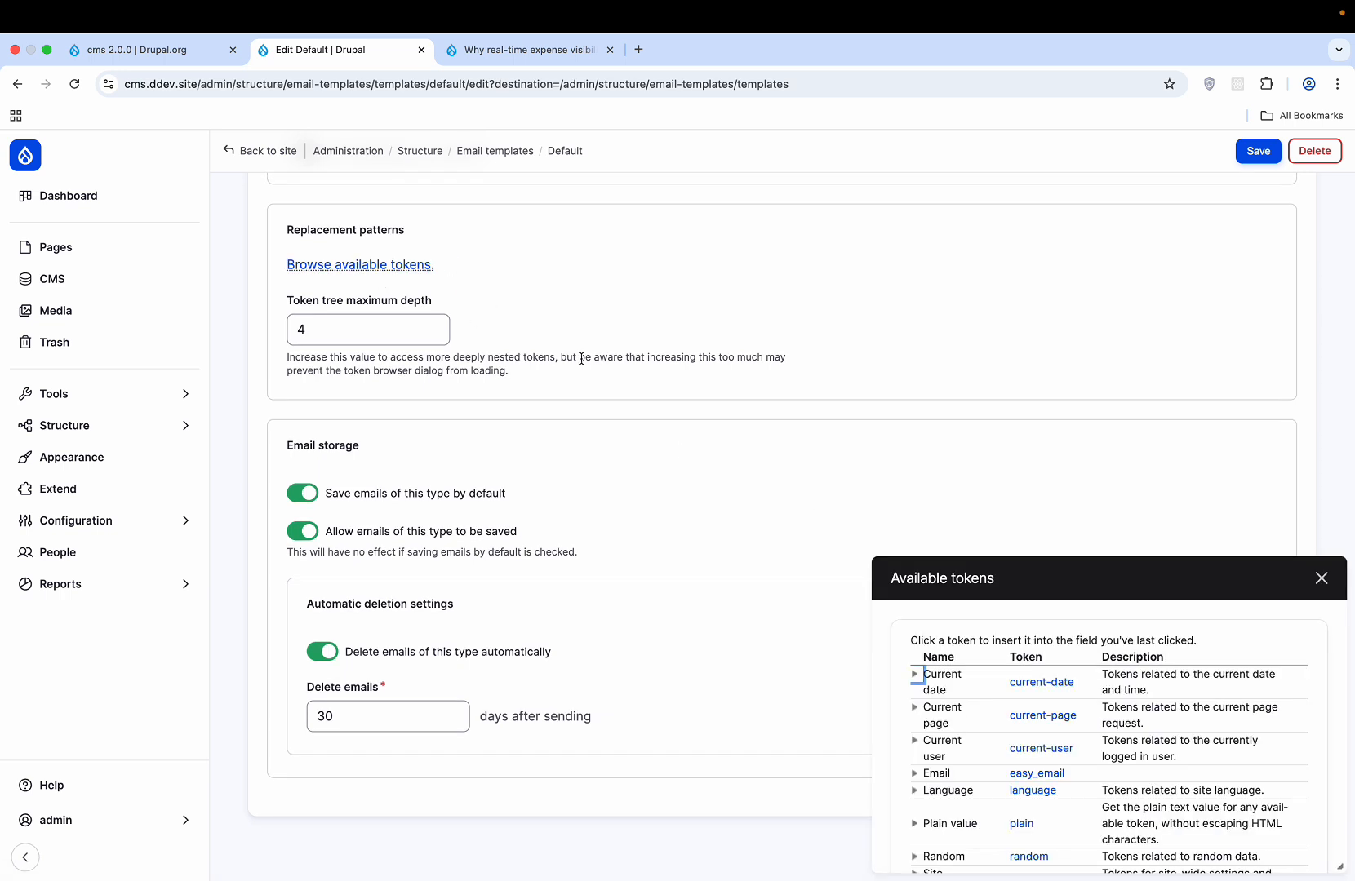
drag(1016, 598, 710, 309)
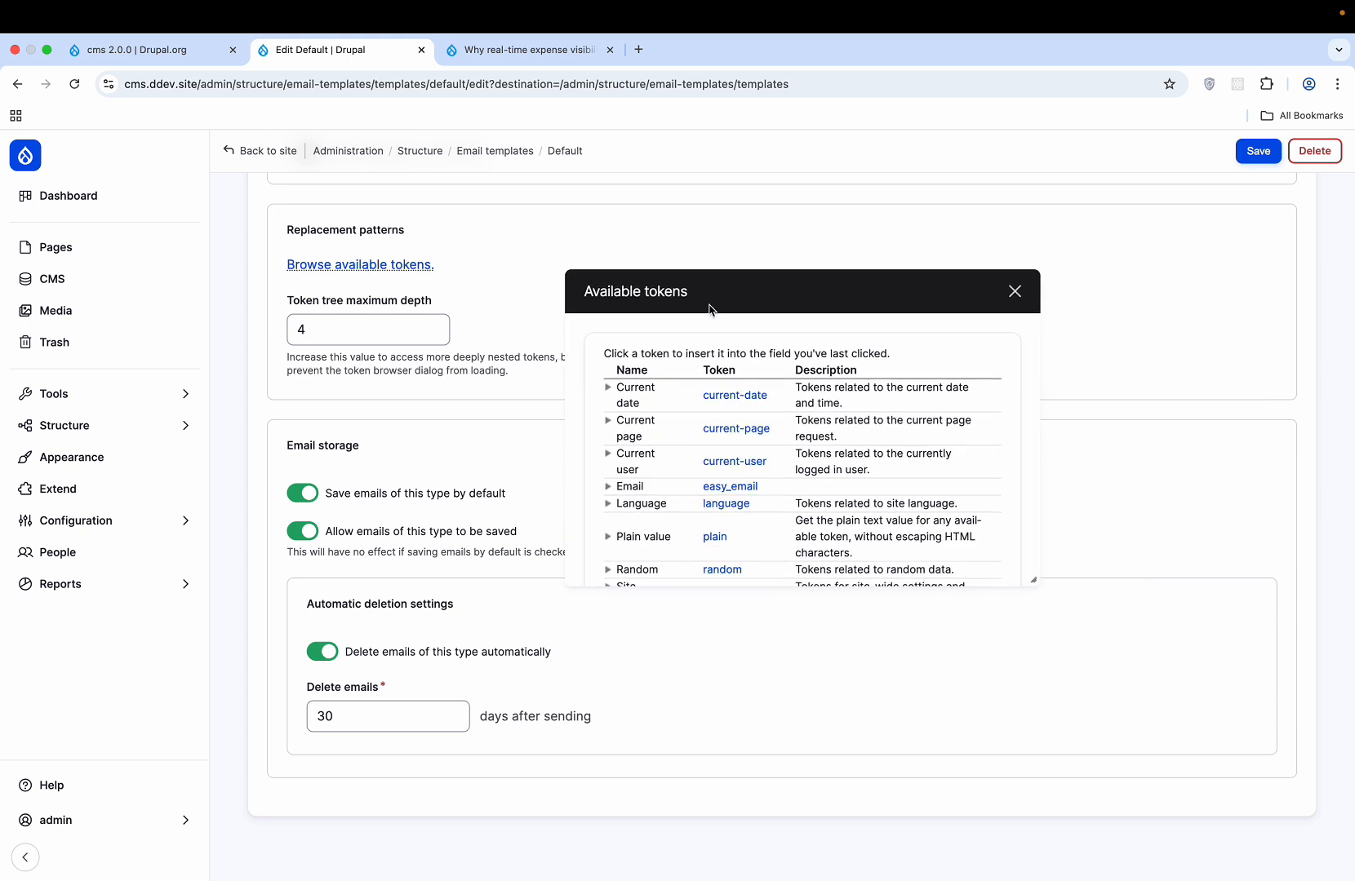
click(1016, 293)
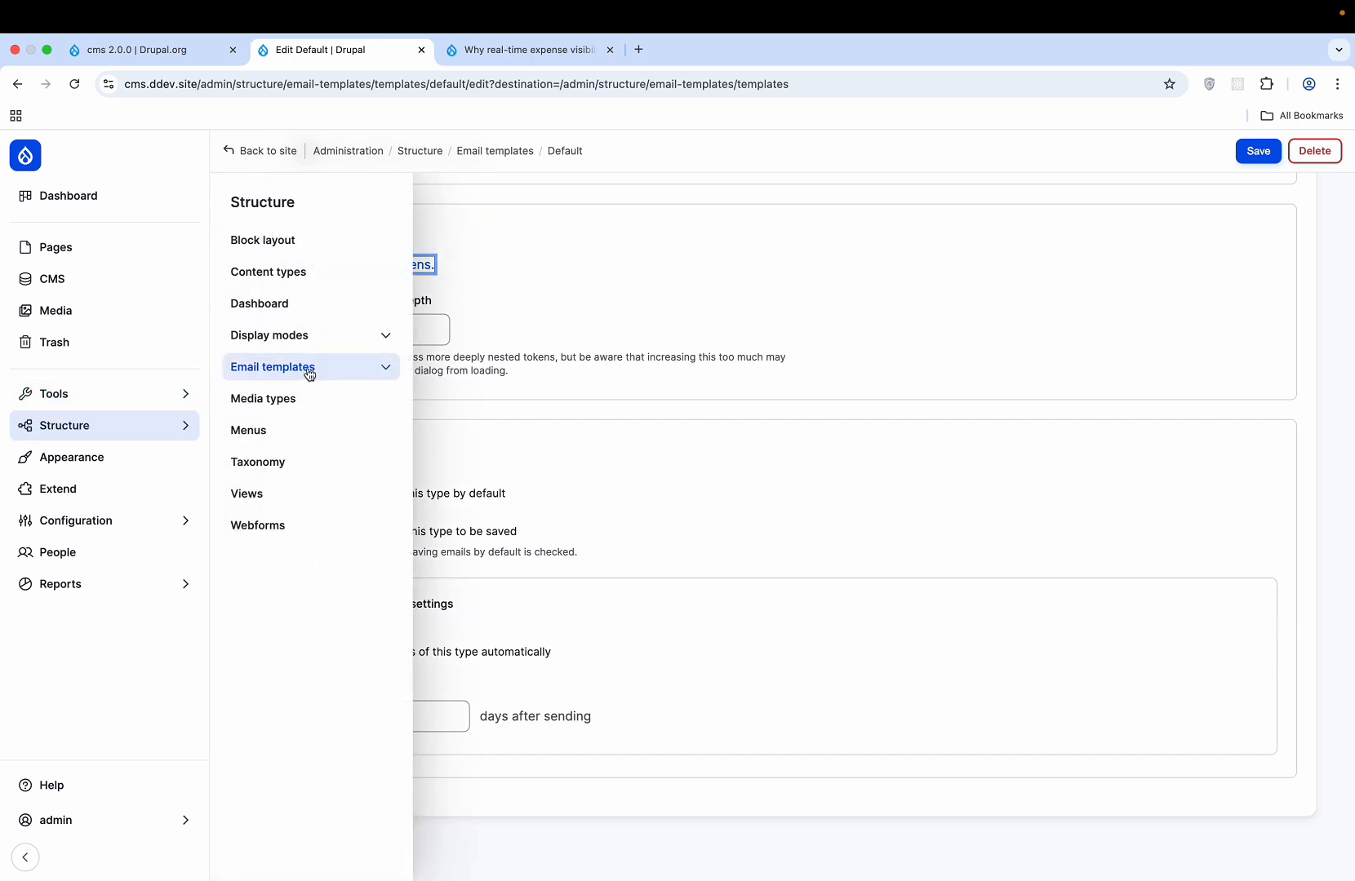
- Review the Enabled and Disabled tables under Structure > Views, then go to Appearance
click(288, 472)
mouse_move(111, 433)
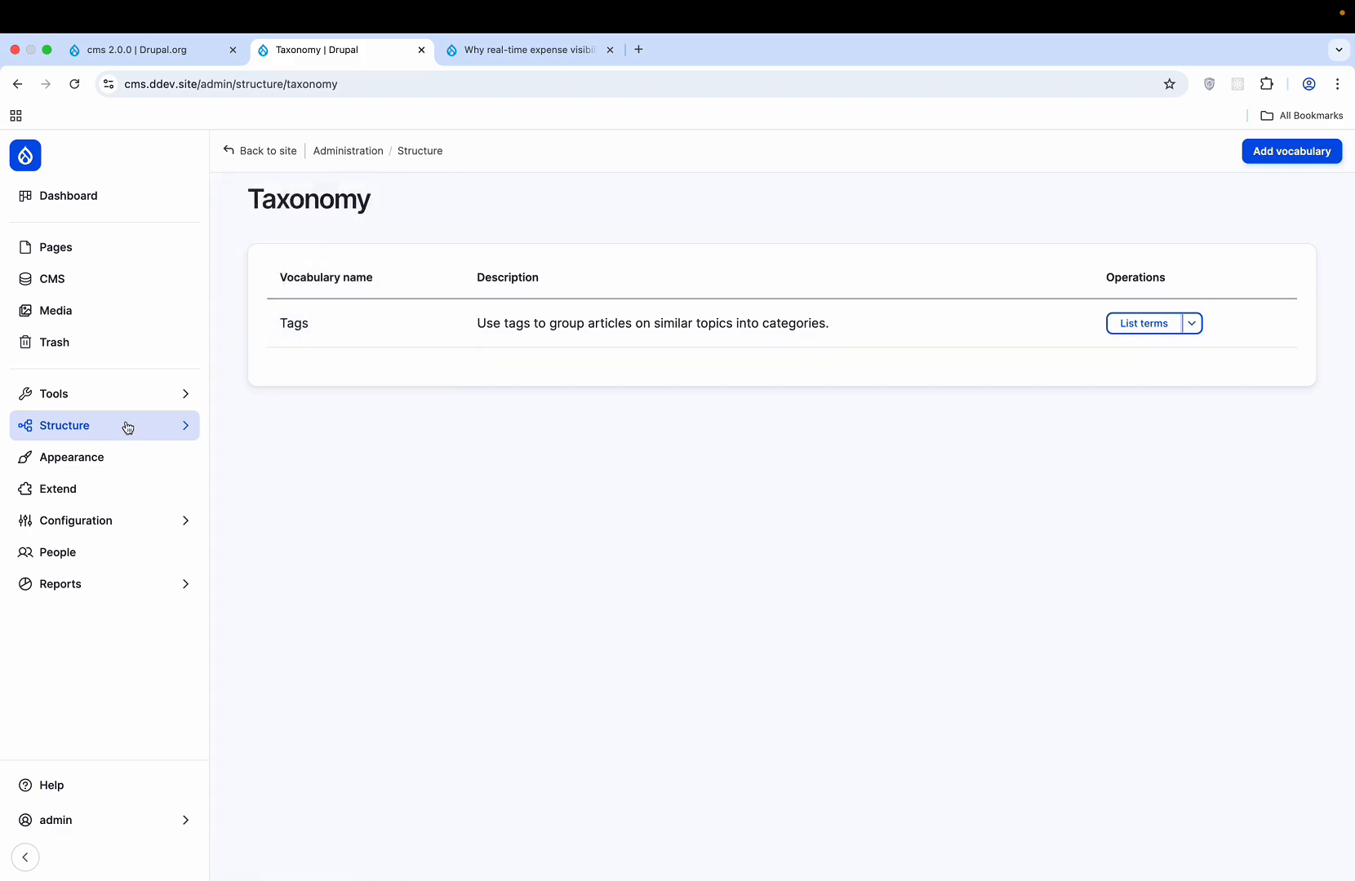
click(286, 496)
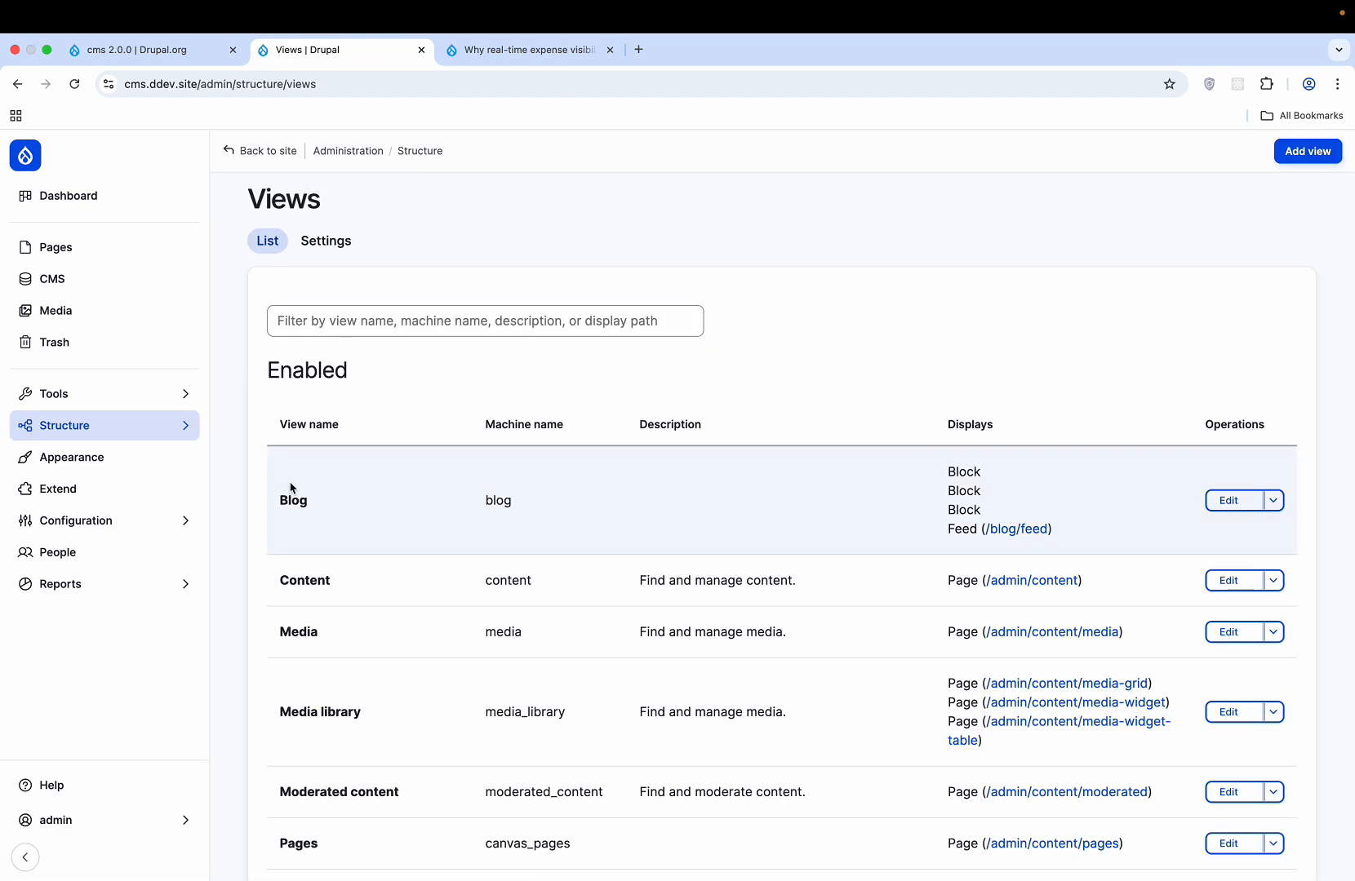
scroll(290, 488, down, 15)
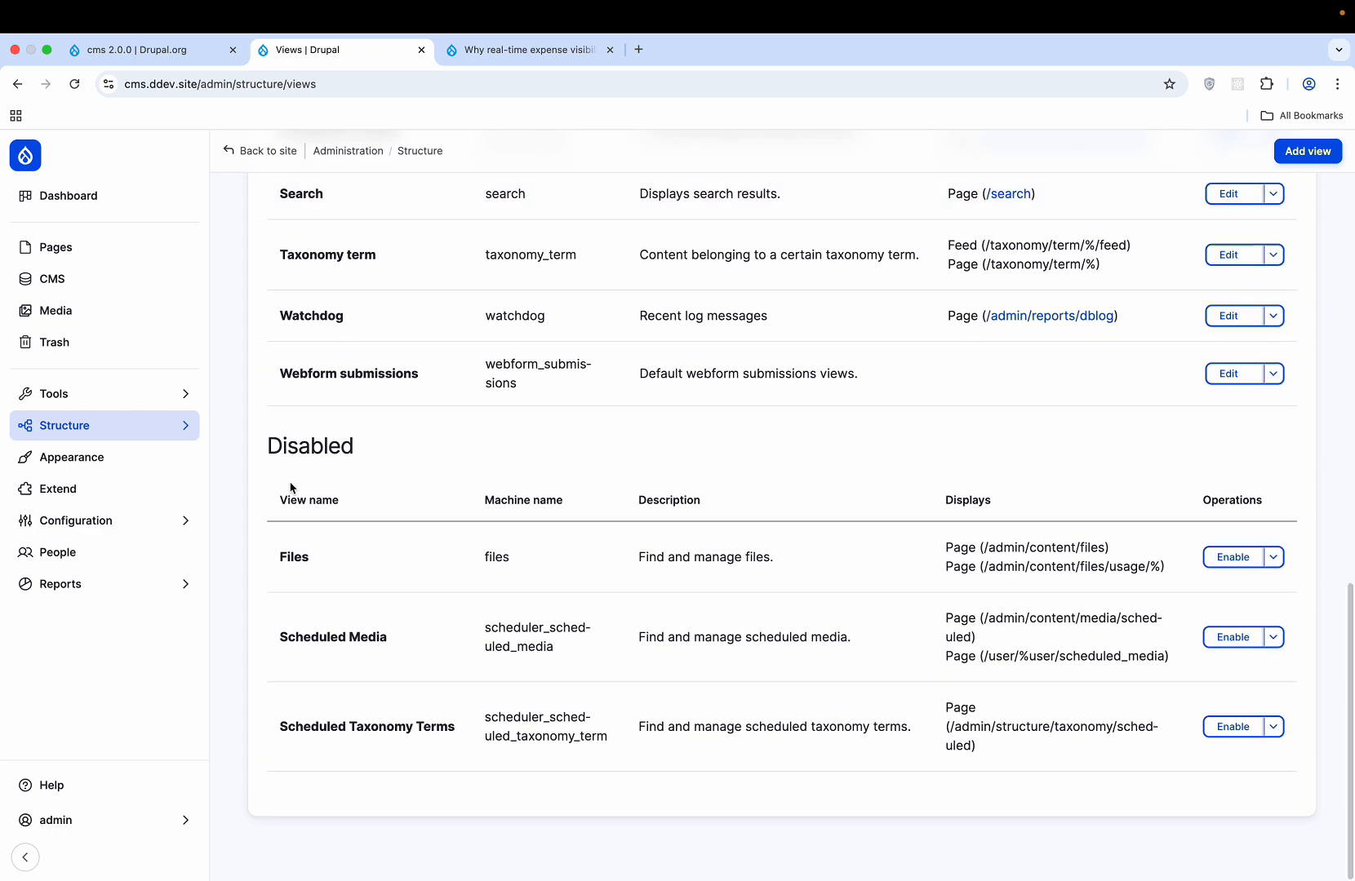
scroll(291, 488, up, 8)
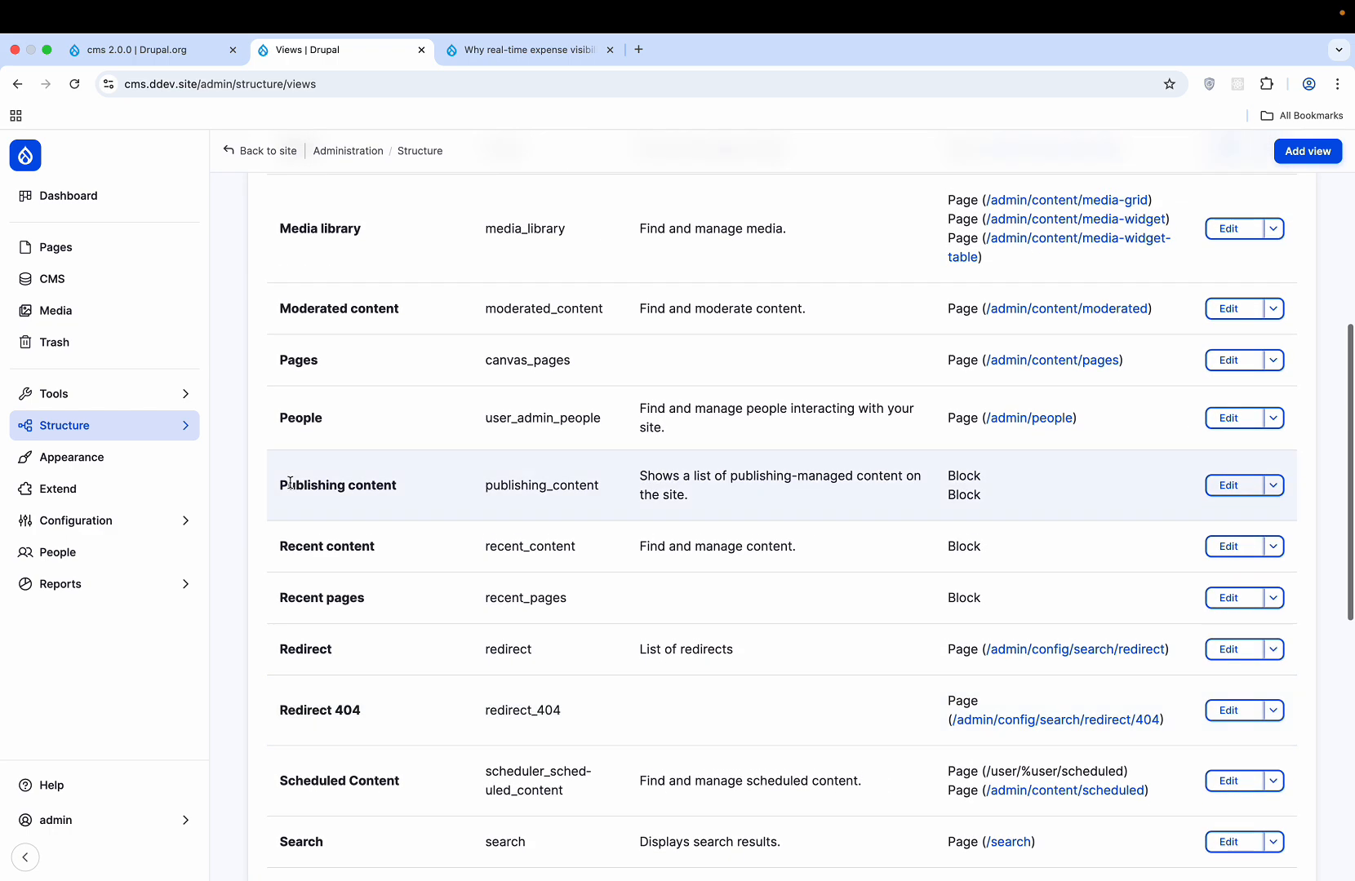
scroll(290, 486, up, 3)
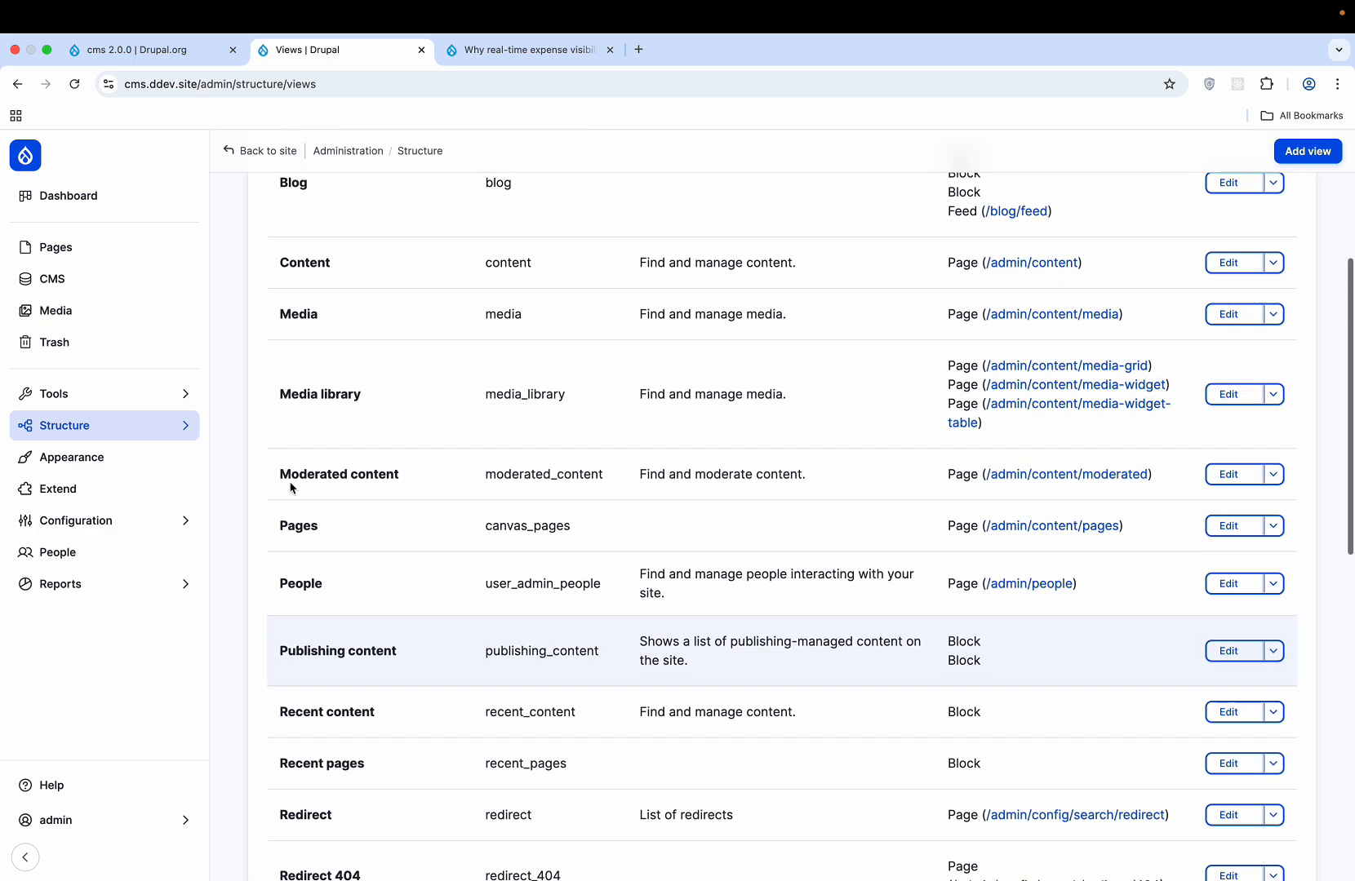
scroll(290, 488, down, 7)
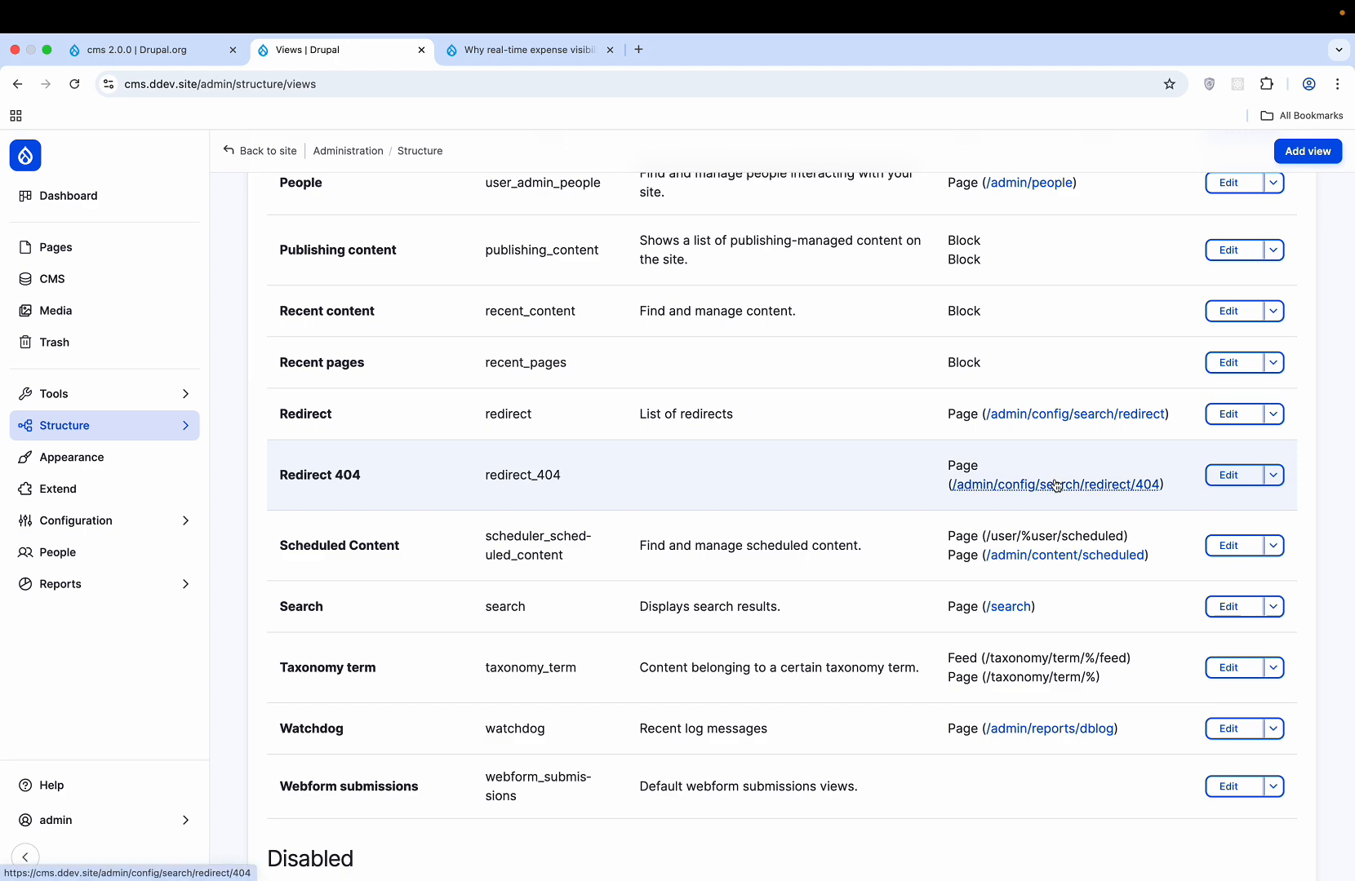
scroll(780, 466, up, 4)
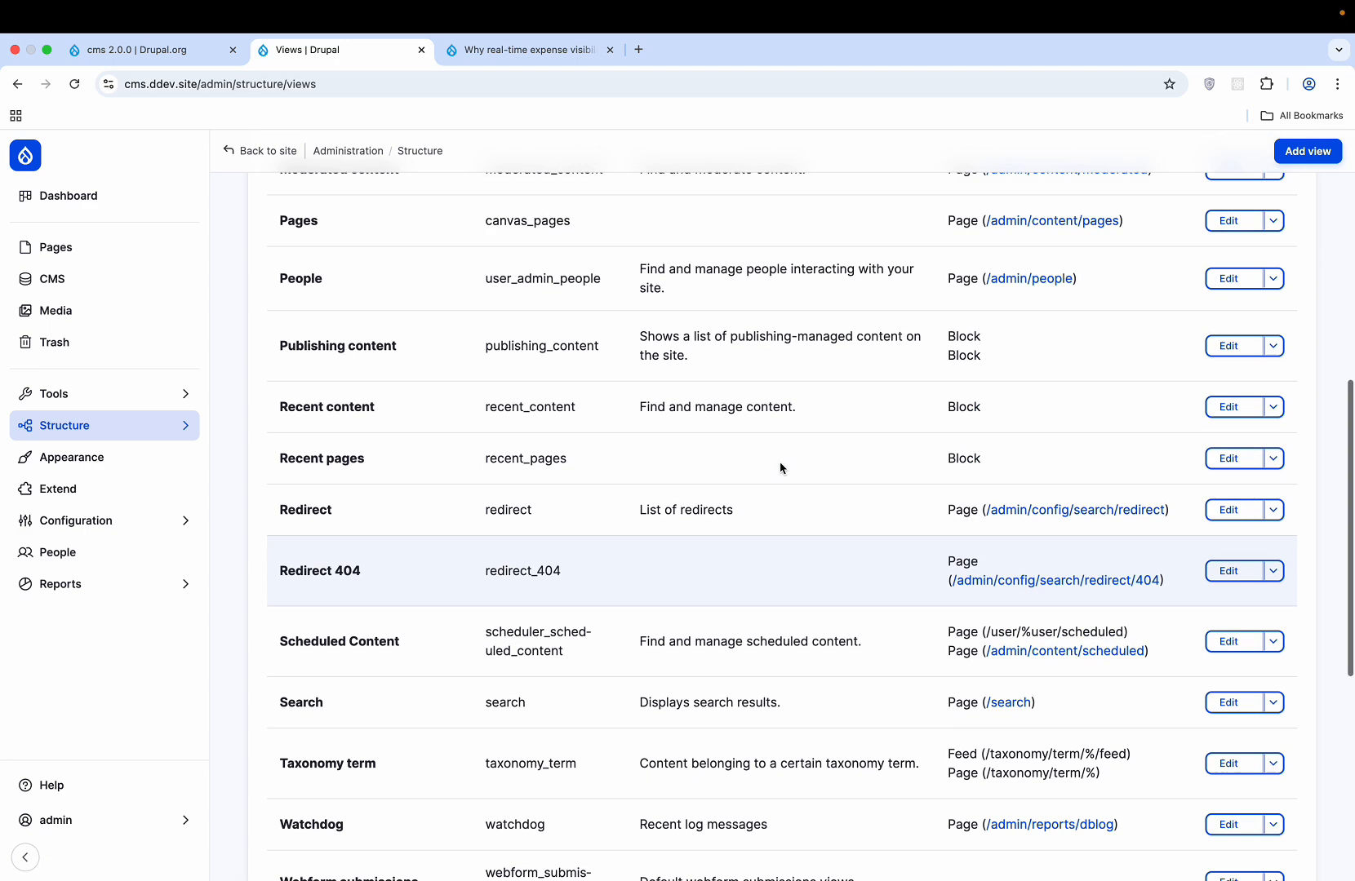
scroll(780, 466, down, 4)
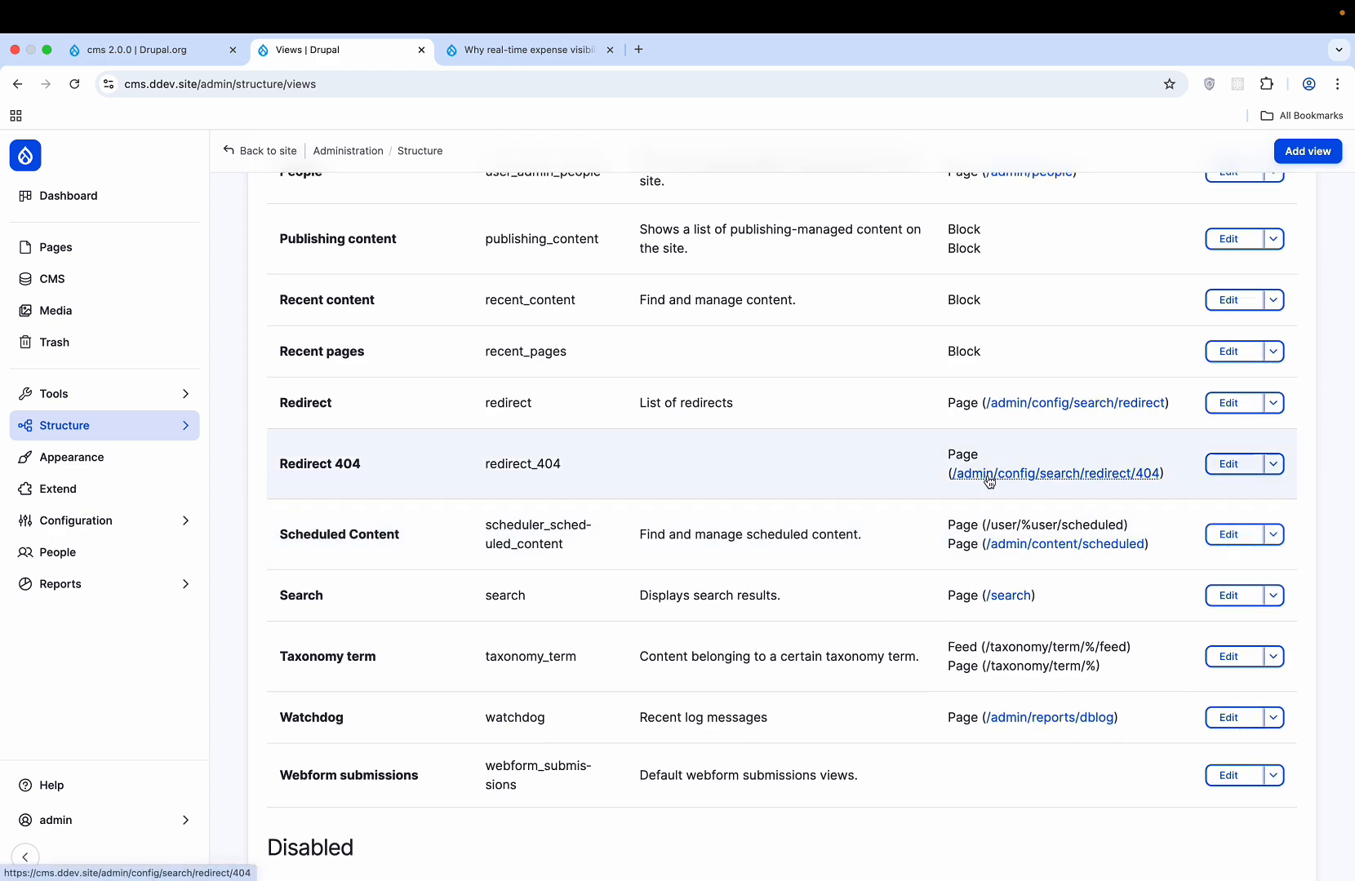
scroll(986, 472, up, 10)
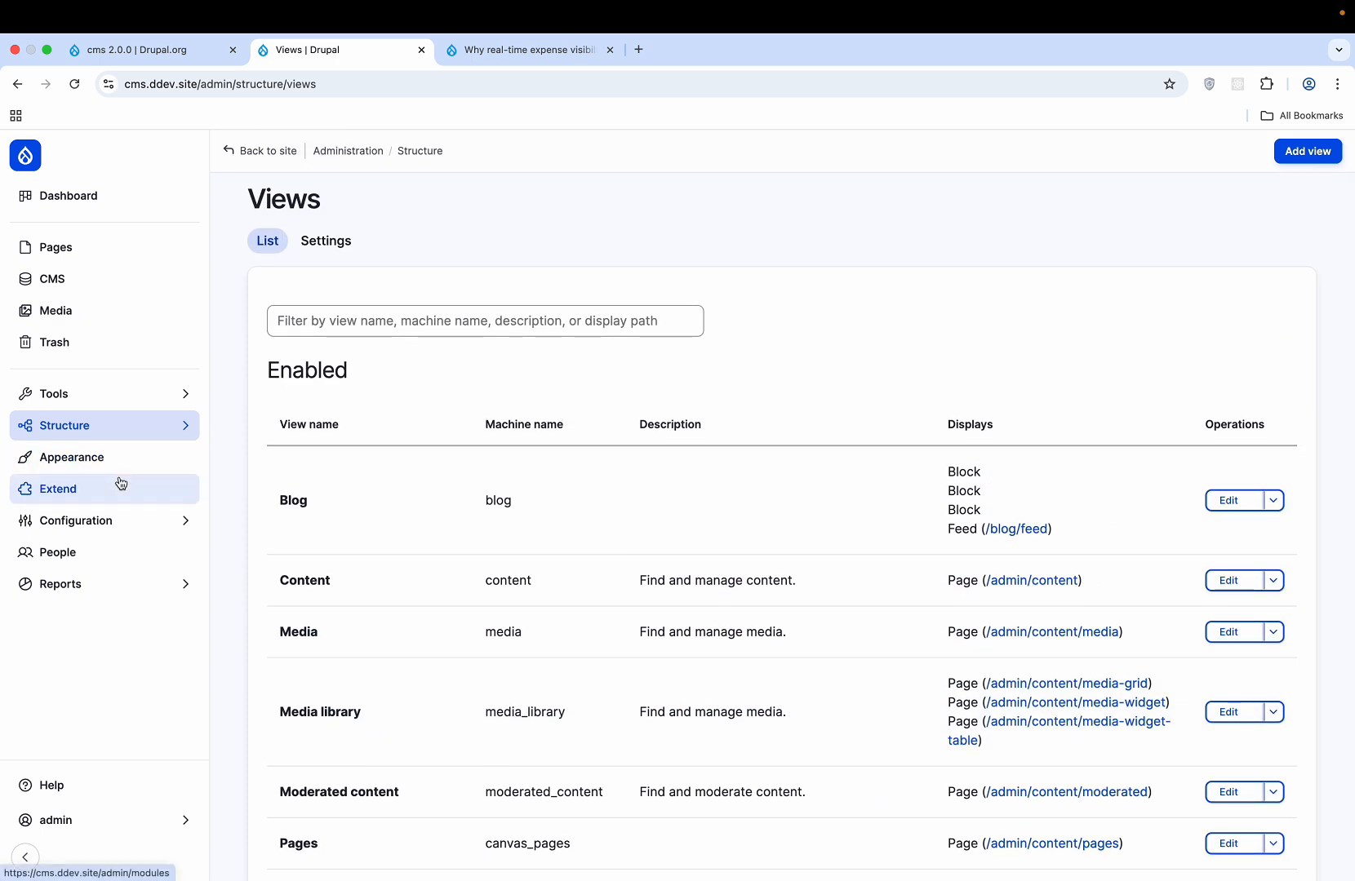
click(101, 458)
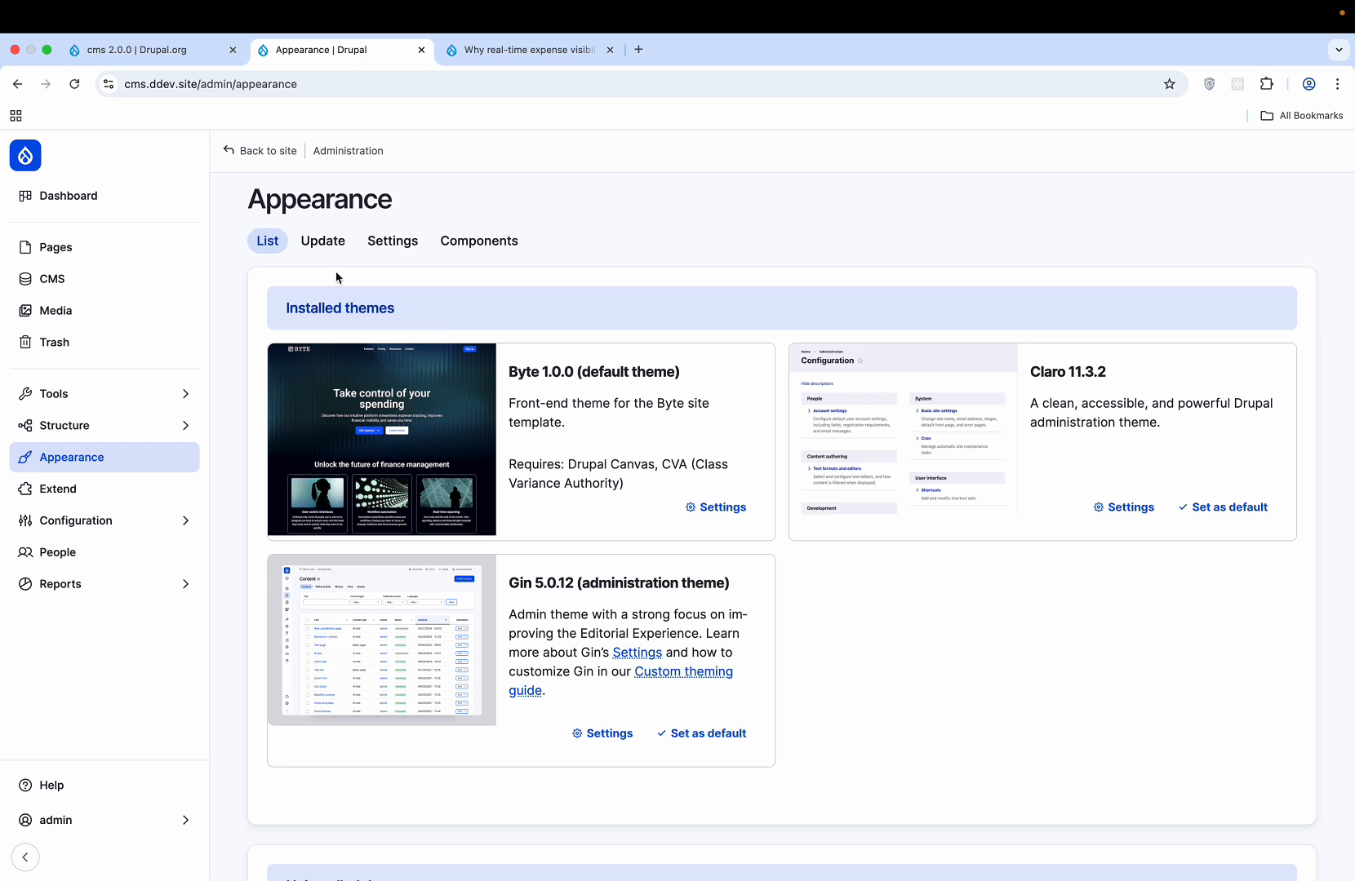
- Confirm no theme updates, toggle logo and favicon defaults off and back on, then open Components
click(325, 247)
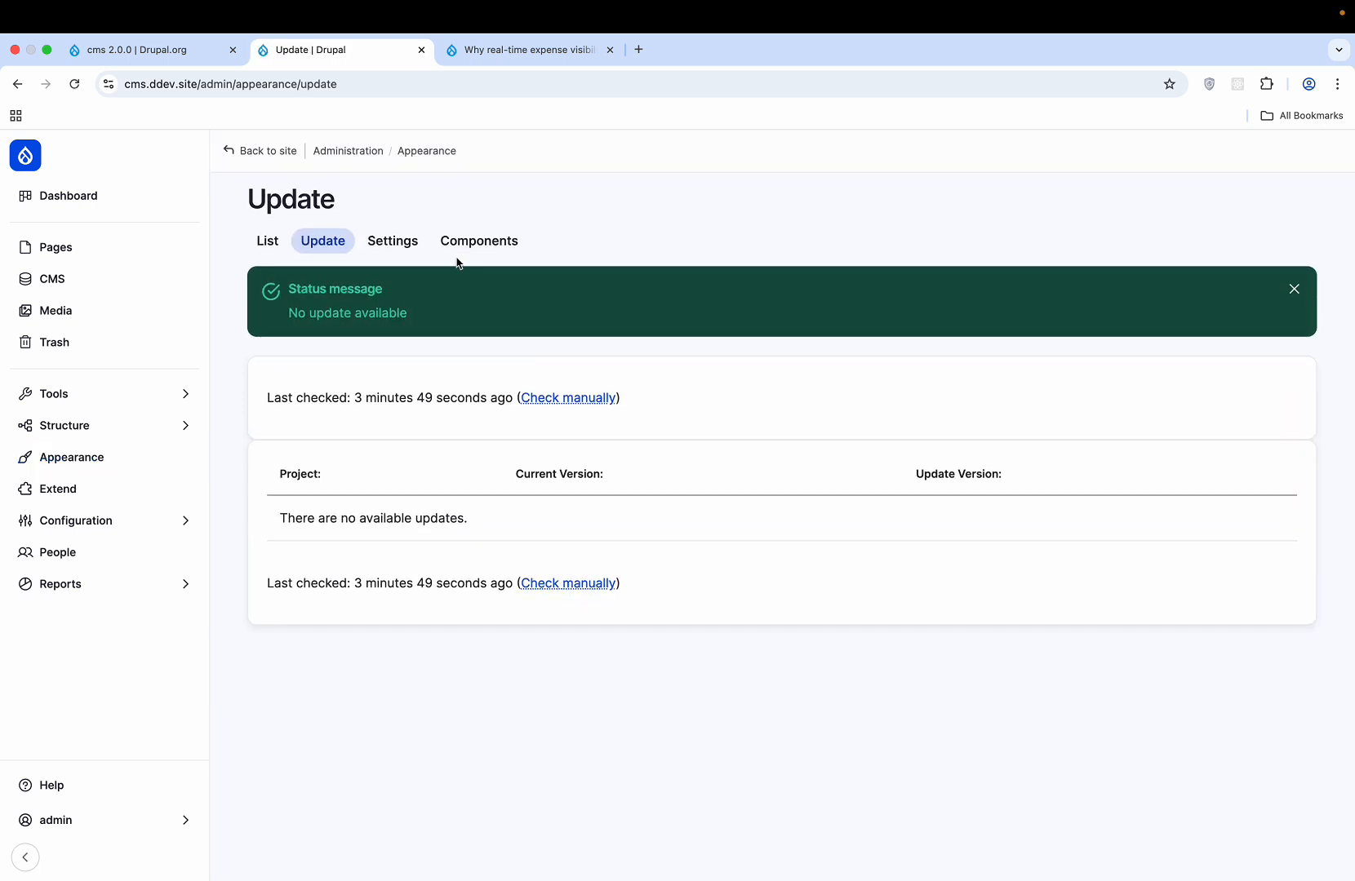
click(397, 238)
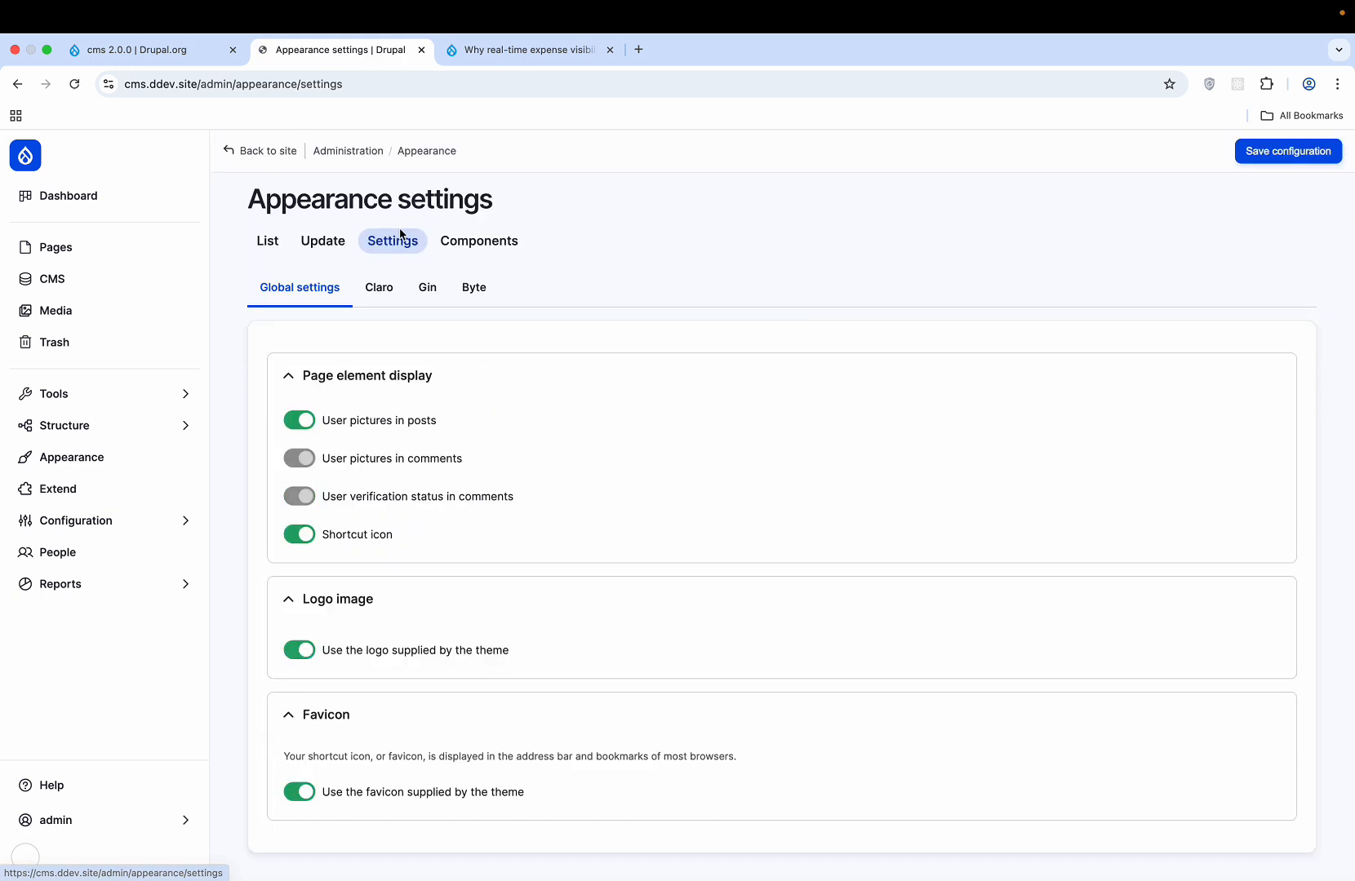
scroll(592, 400, down, 1)
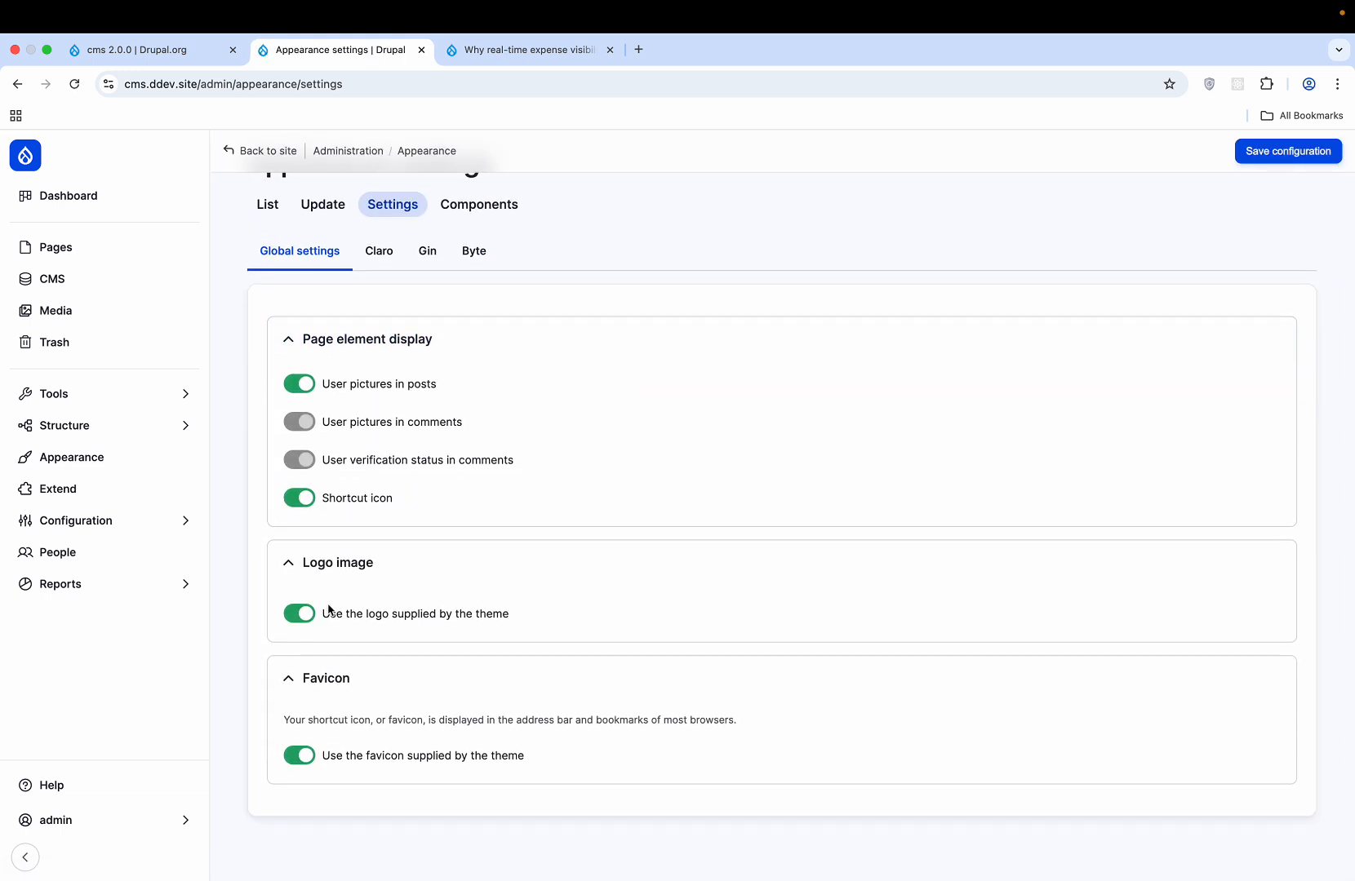
click(310, 617)
click(308, 619)
click(304, 765)
click(302, 757)
scroll(489, 490, up, 2)
click(481, 245)
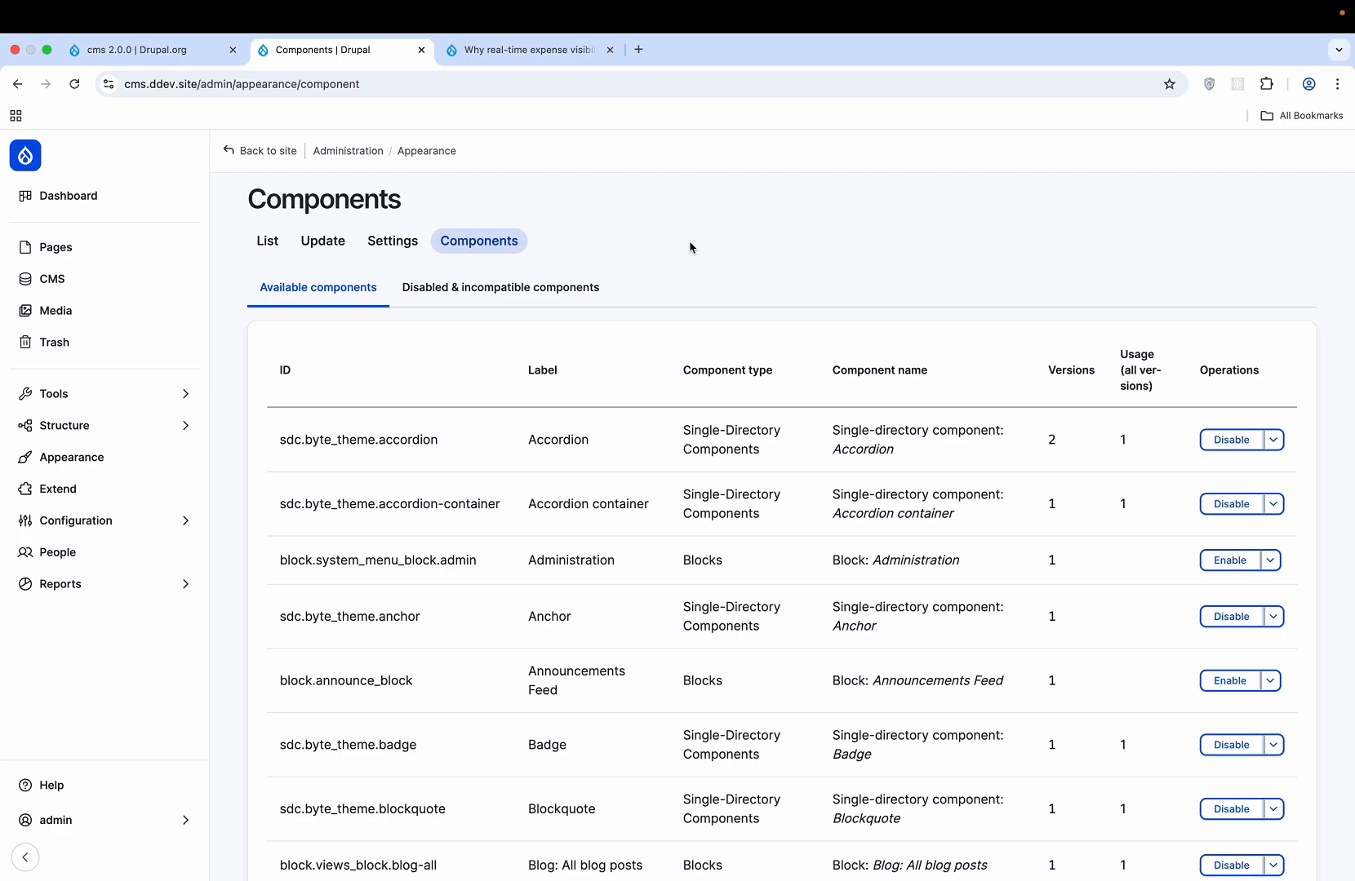
- Run the Audit on the Core modules component and scroll its empty usage sections
scroll(689, 247, down, 5)
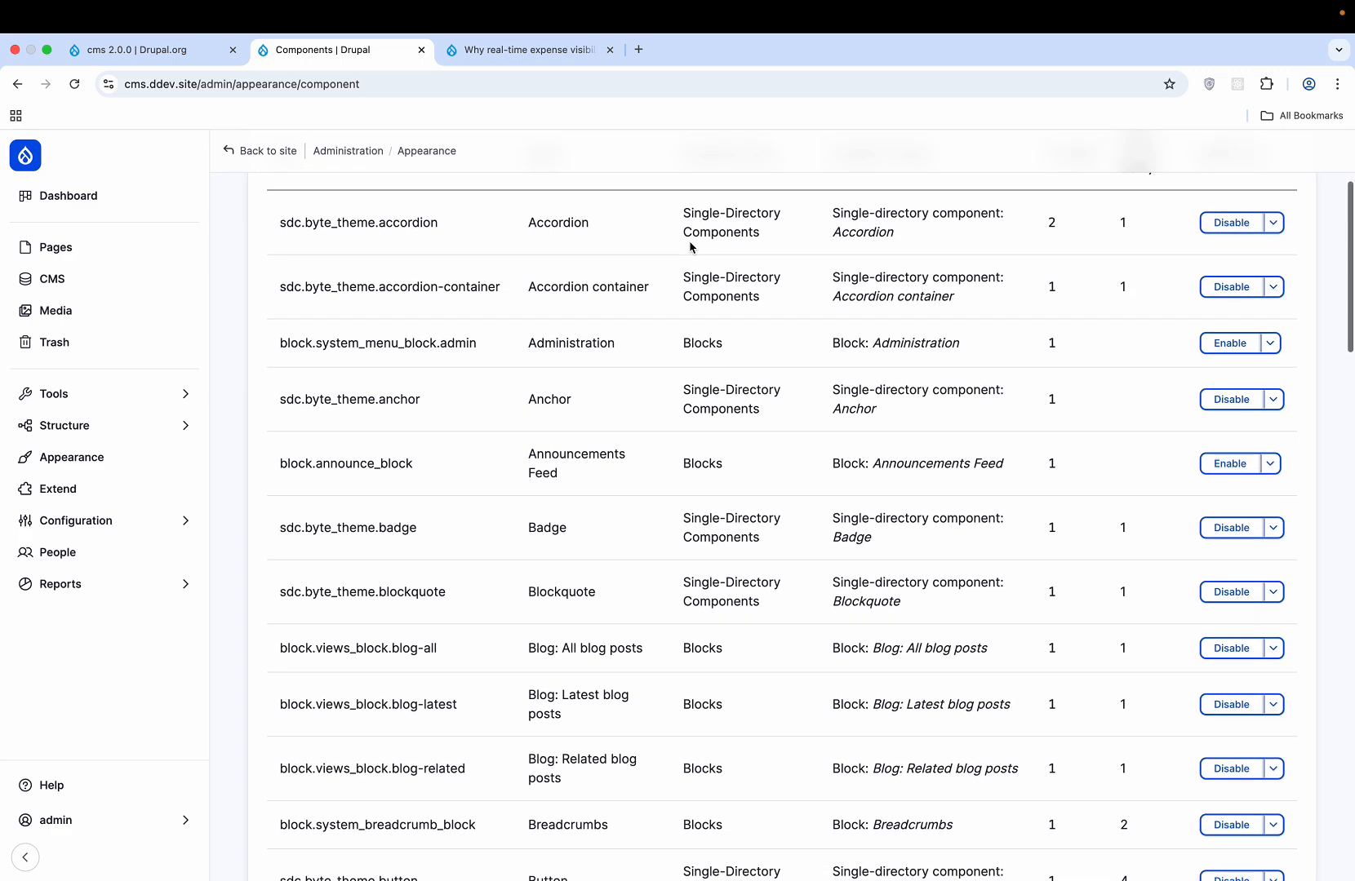
scroll(690, 248, up, 5)
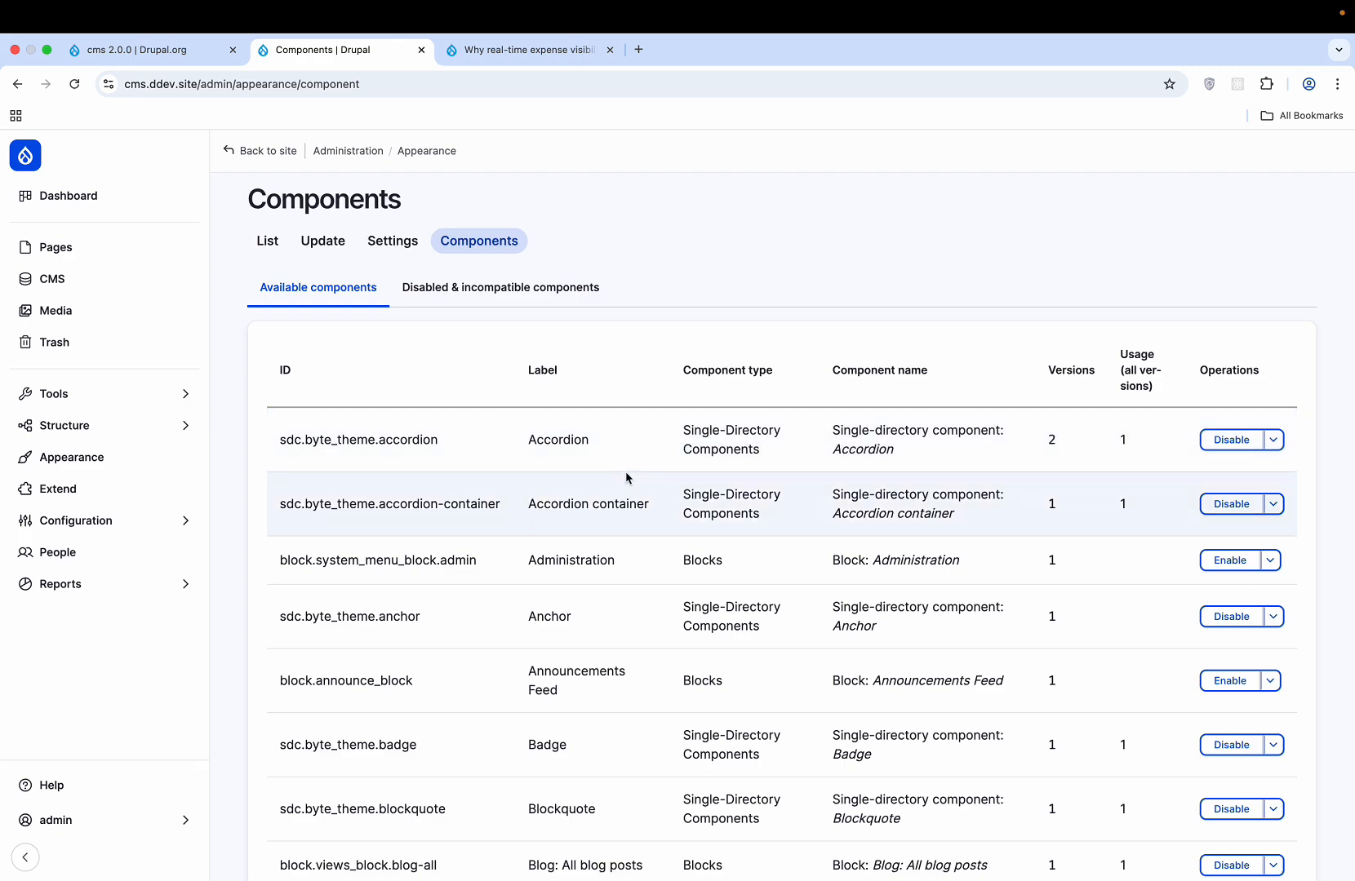
scroll(625, 476, down, 9)
scroll(625, 477, down, 7)
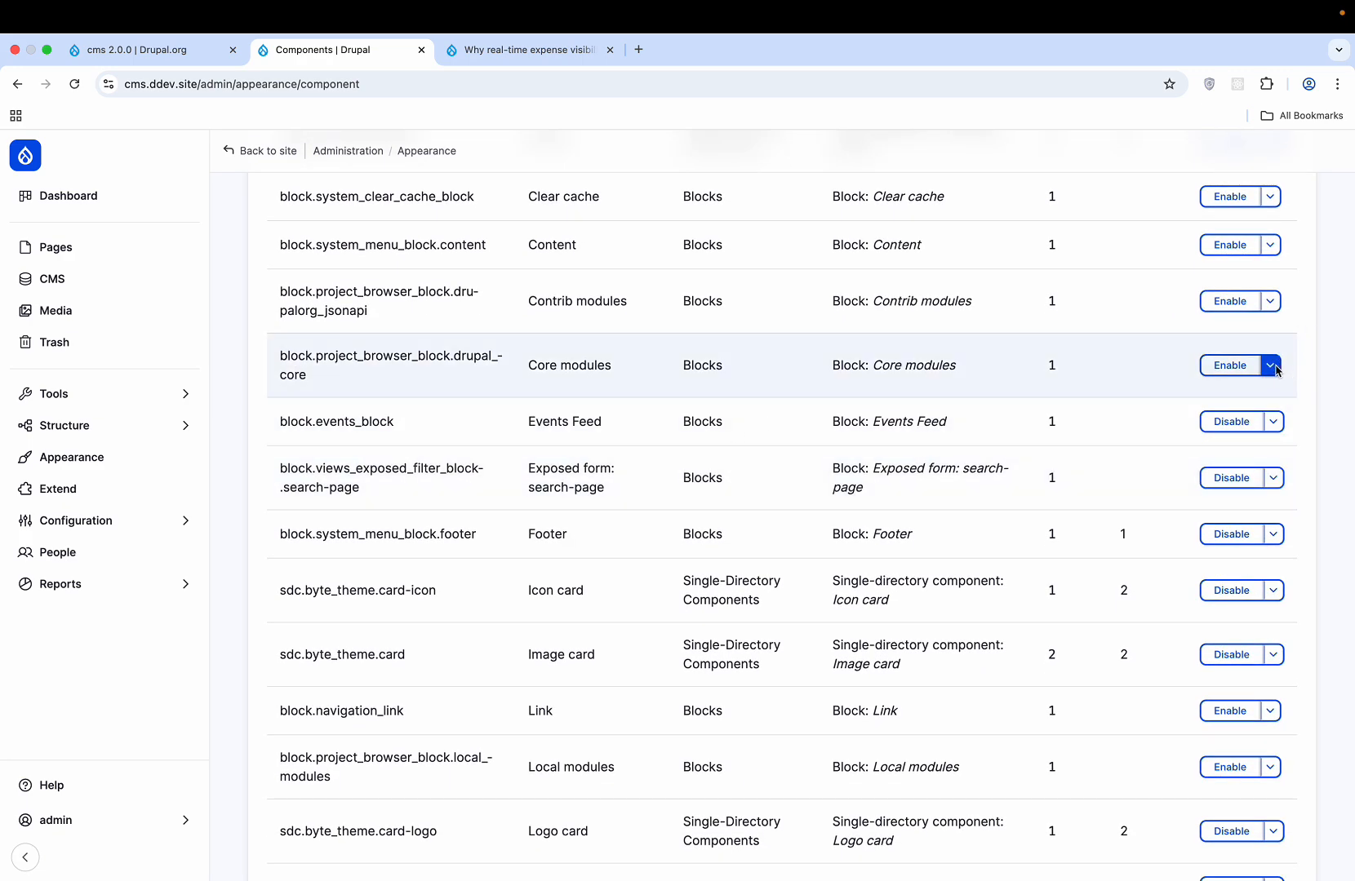
click(1270, 365)
click(1270, 372)
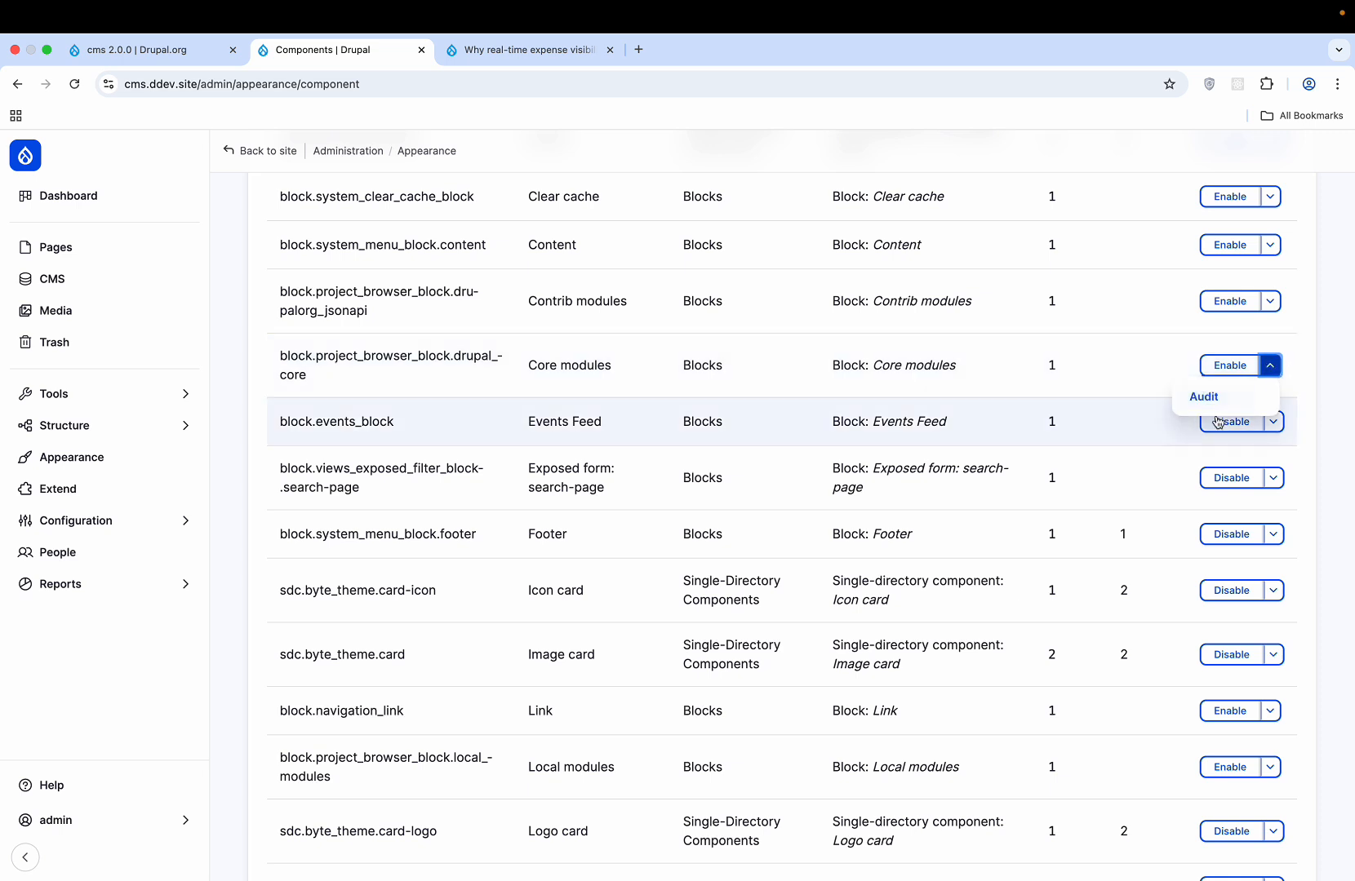
click(1216, 398)
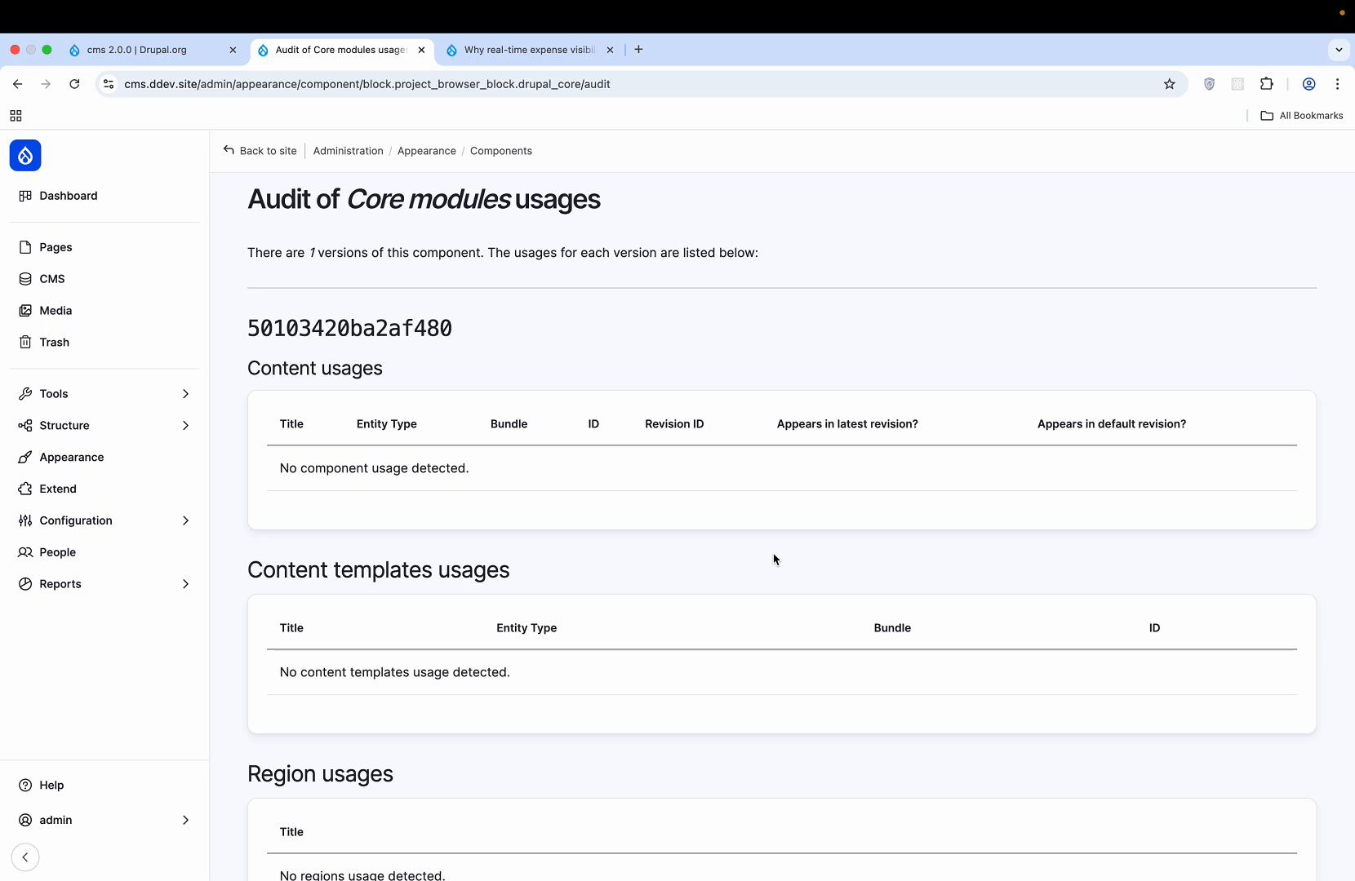
scroll(773, 559, down, 5)
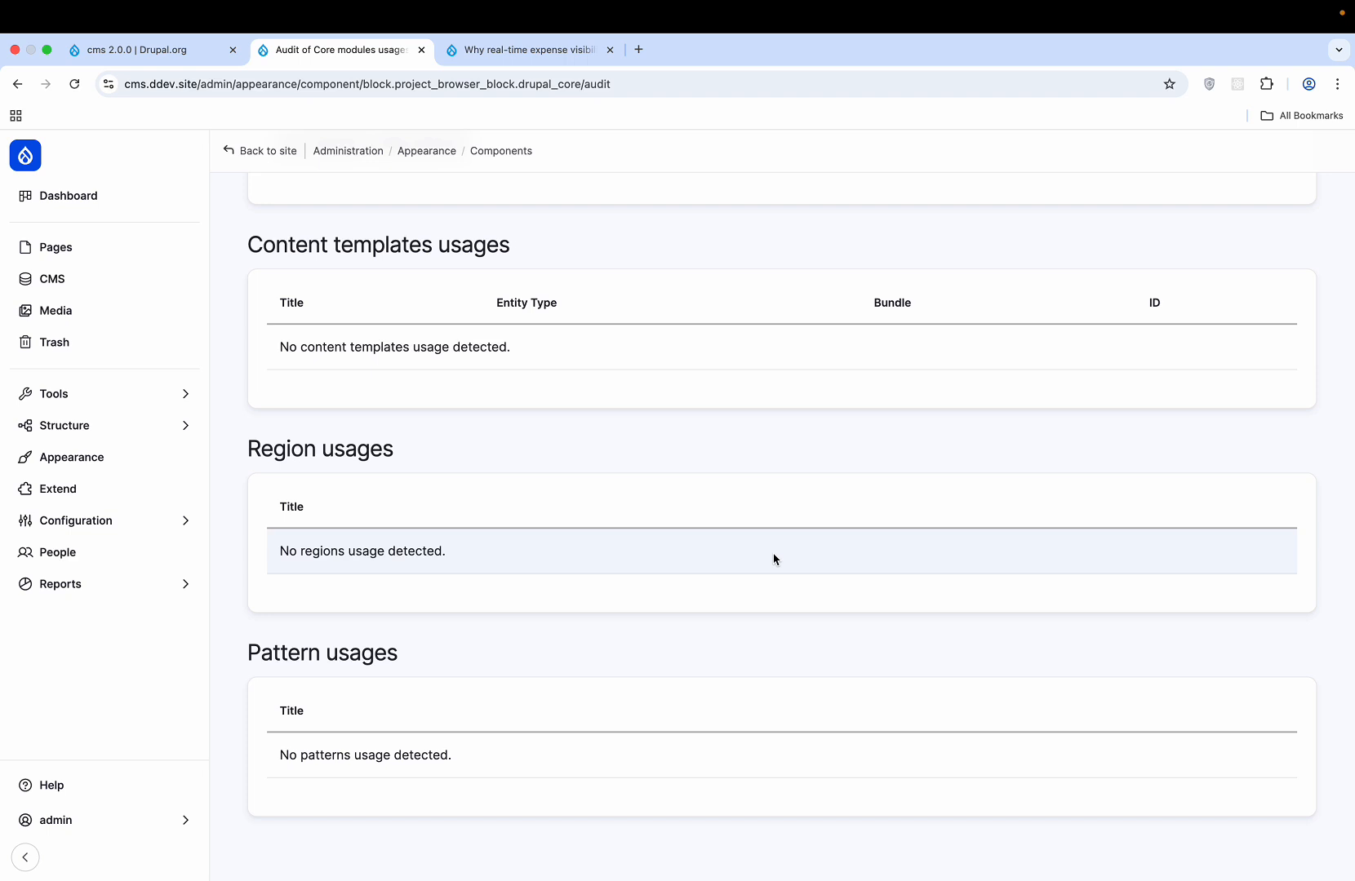
scroll(740, 418, up, 5)
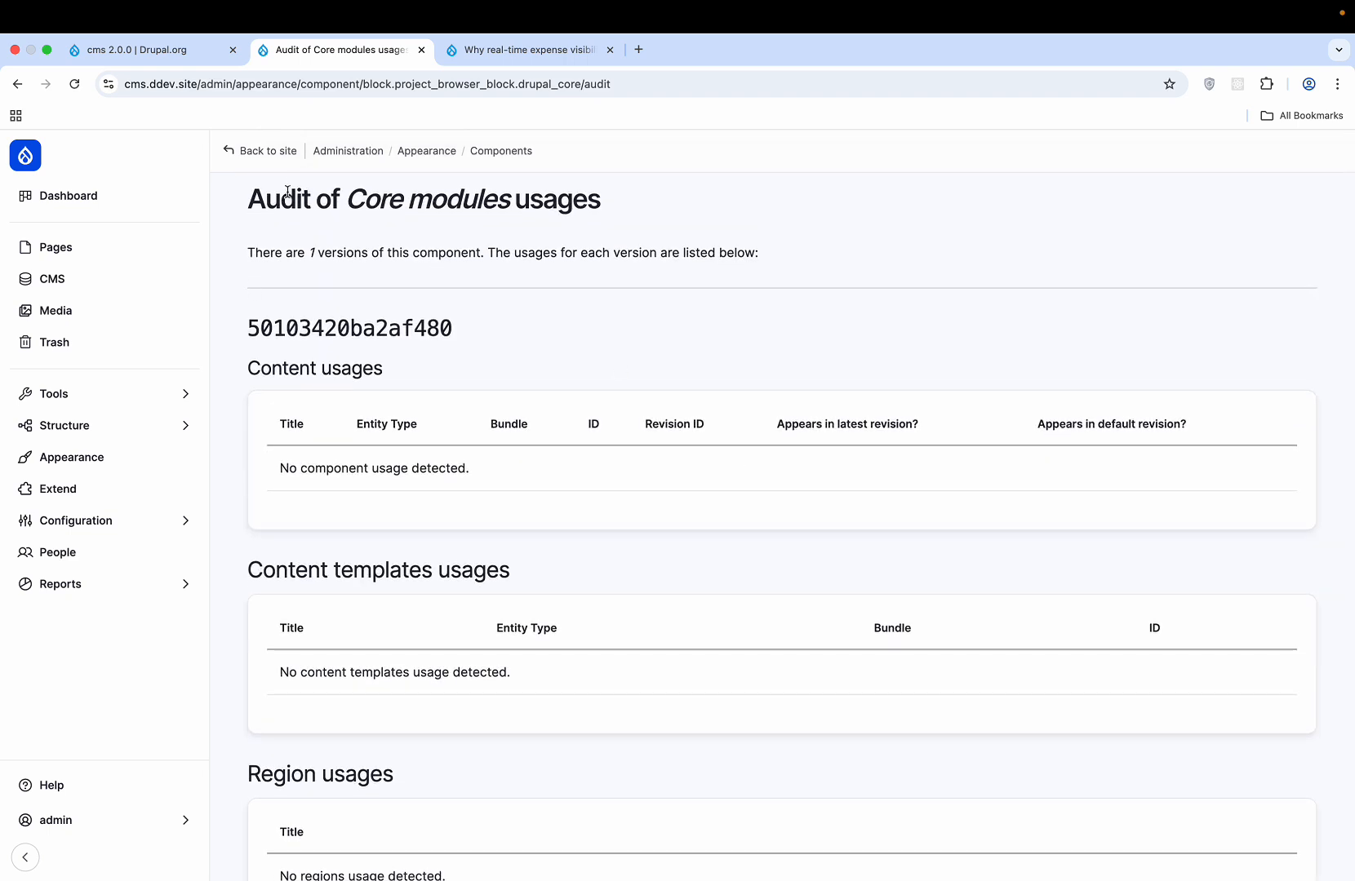
- Open the Webforms admin page and glance at its submissions list
click(287, 153)
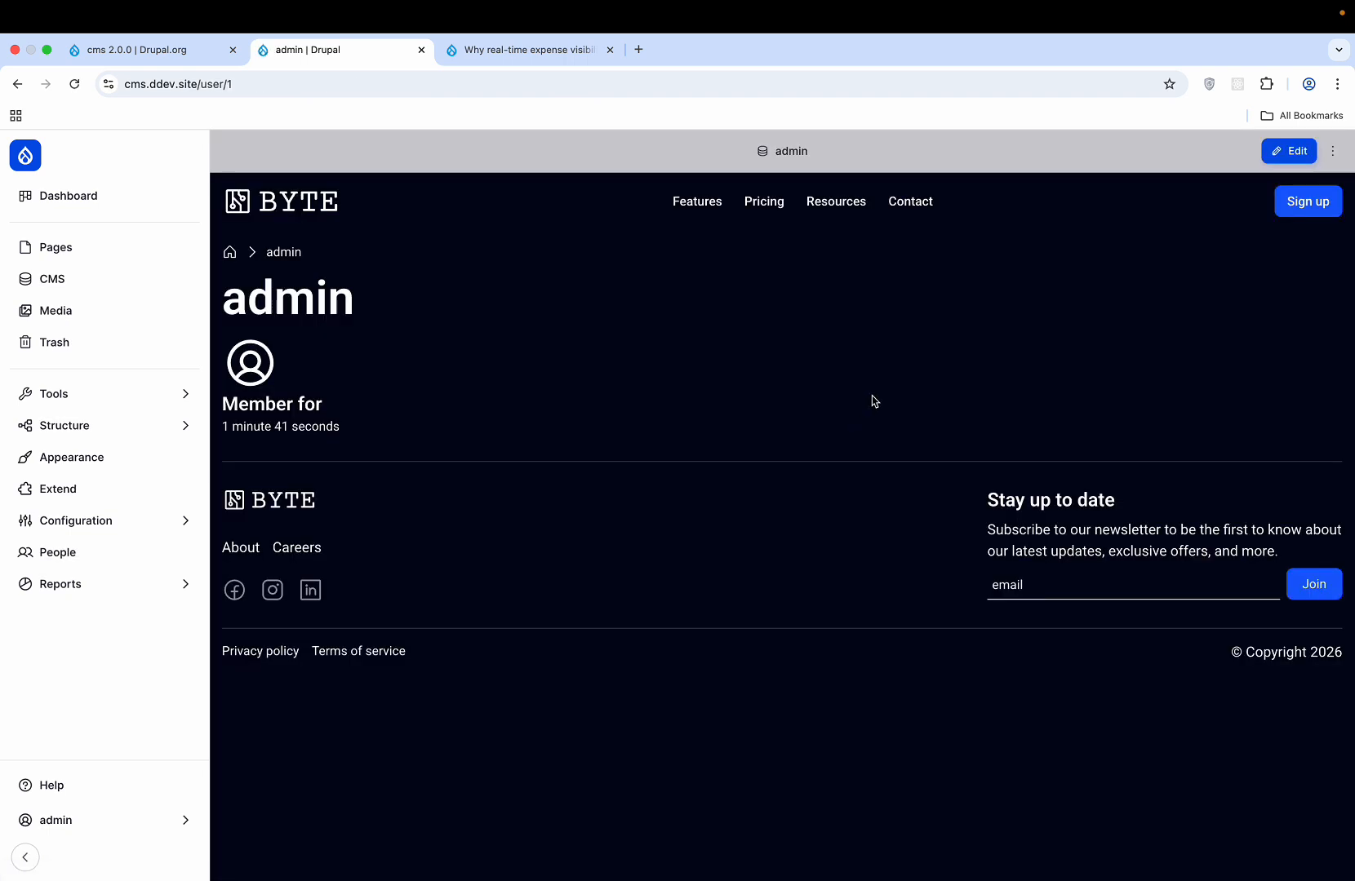
mouse_move(78, 431)
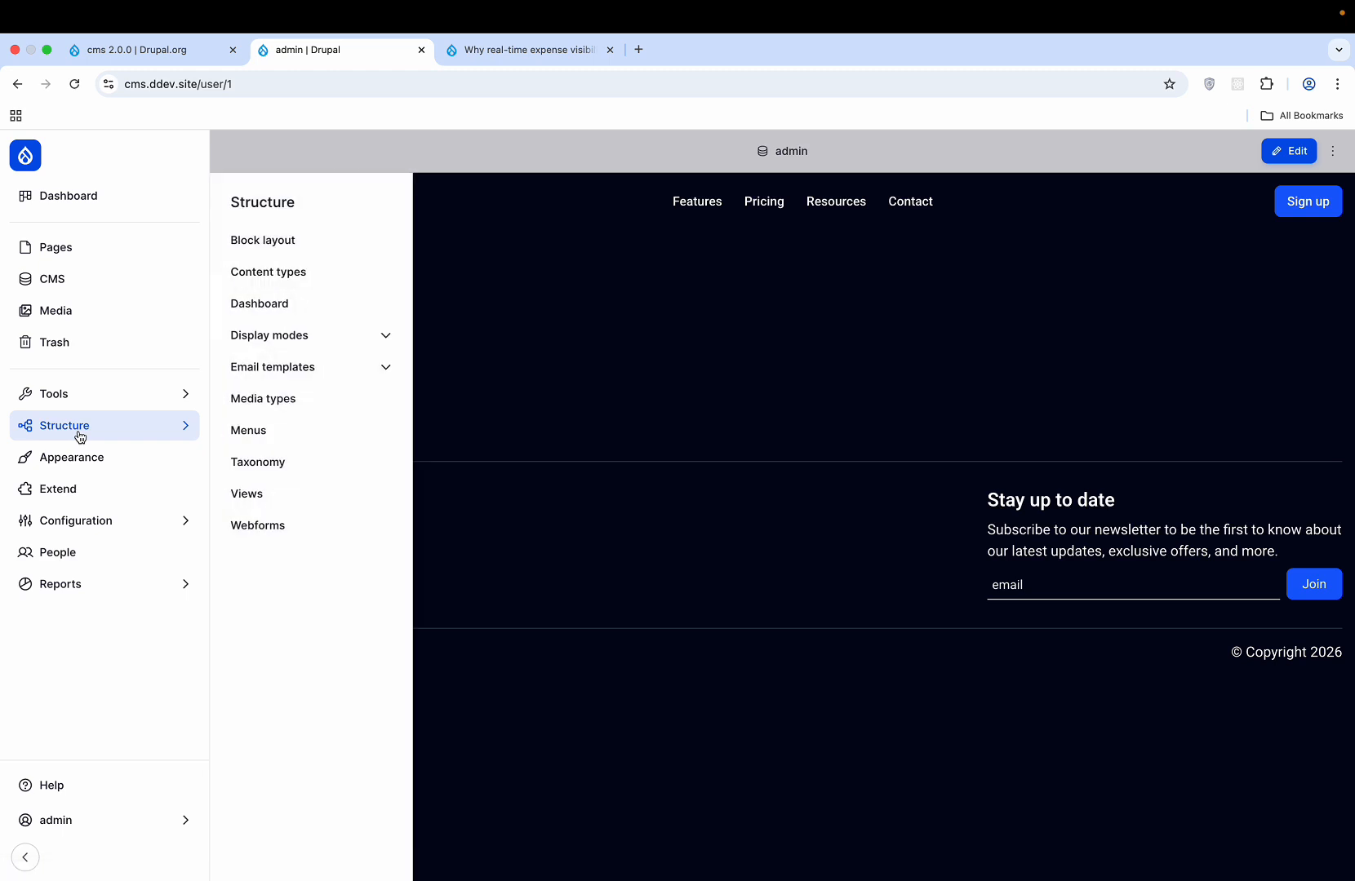
click(300, 524)
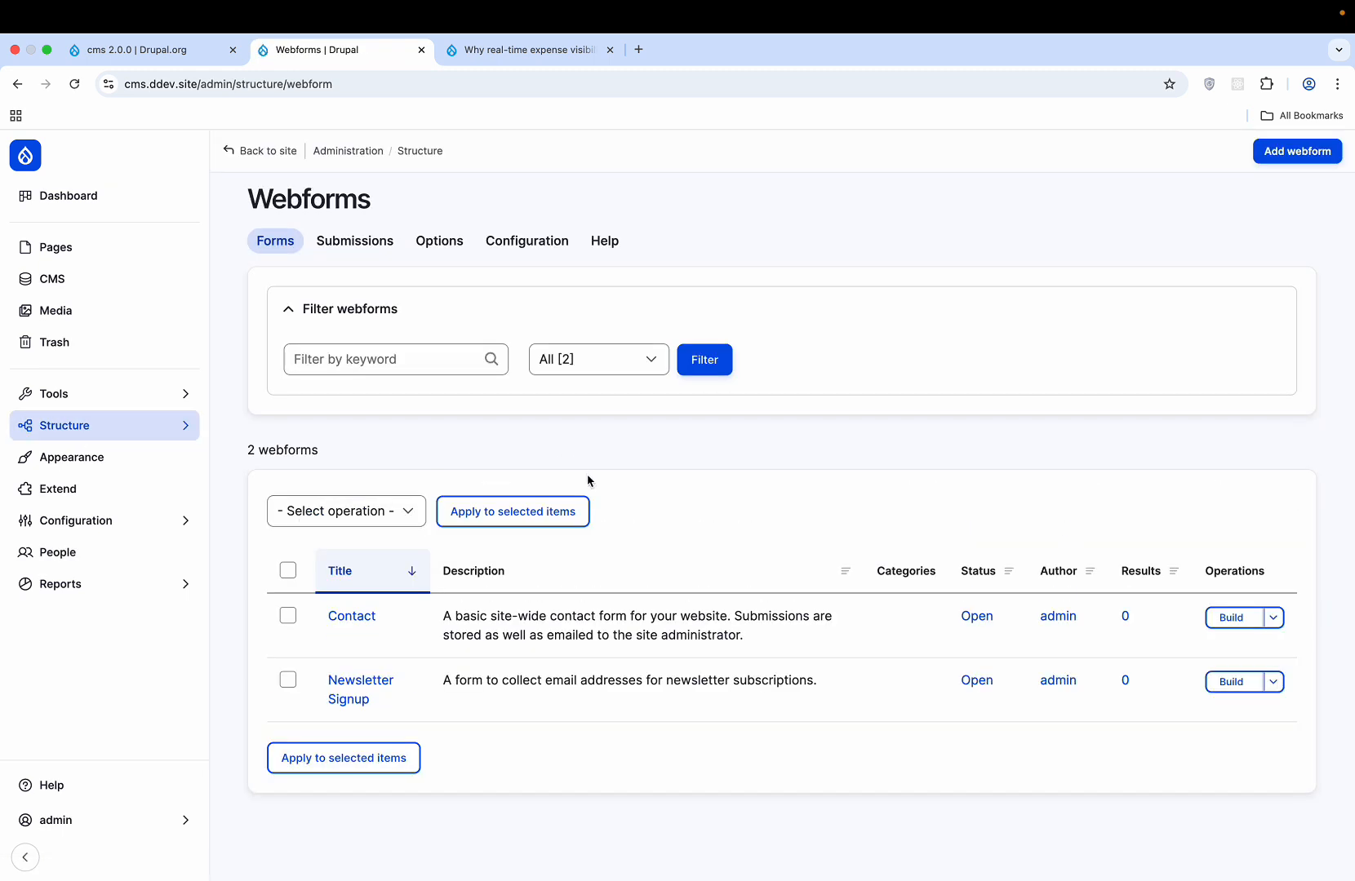
click(351, 243)
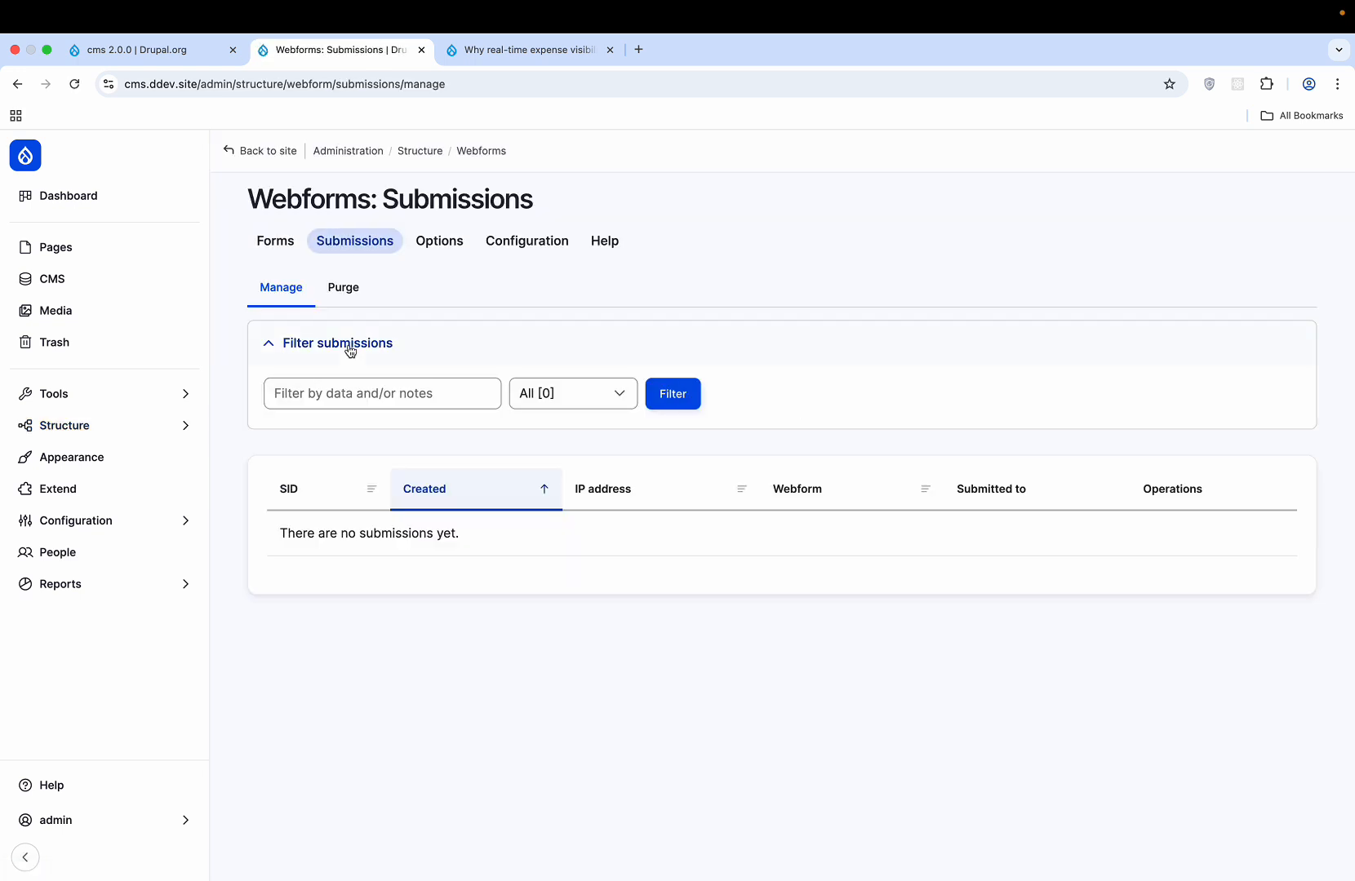
click(283, 247)
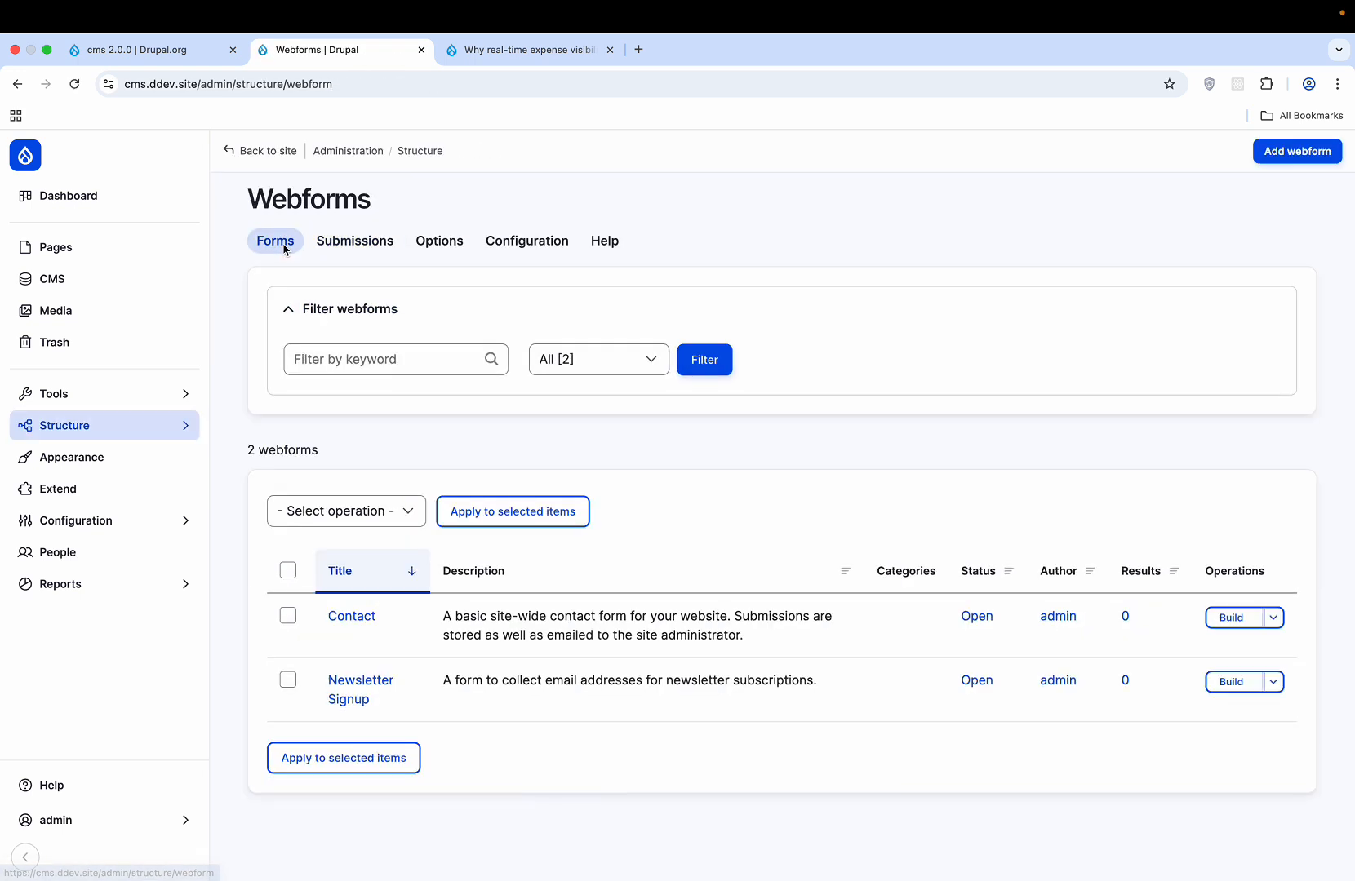
- Cancel a new webform, then expand Configuration's People section showing Account and CAPTCHA settings
click(1337, 155)
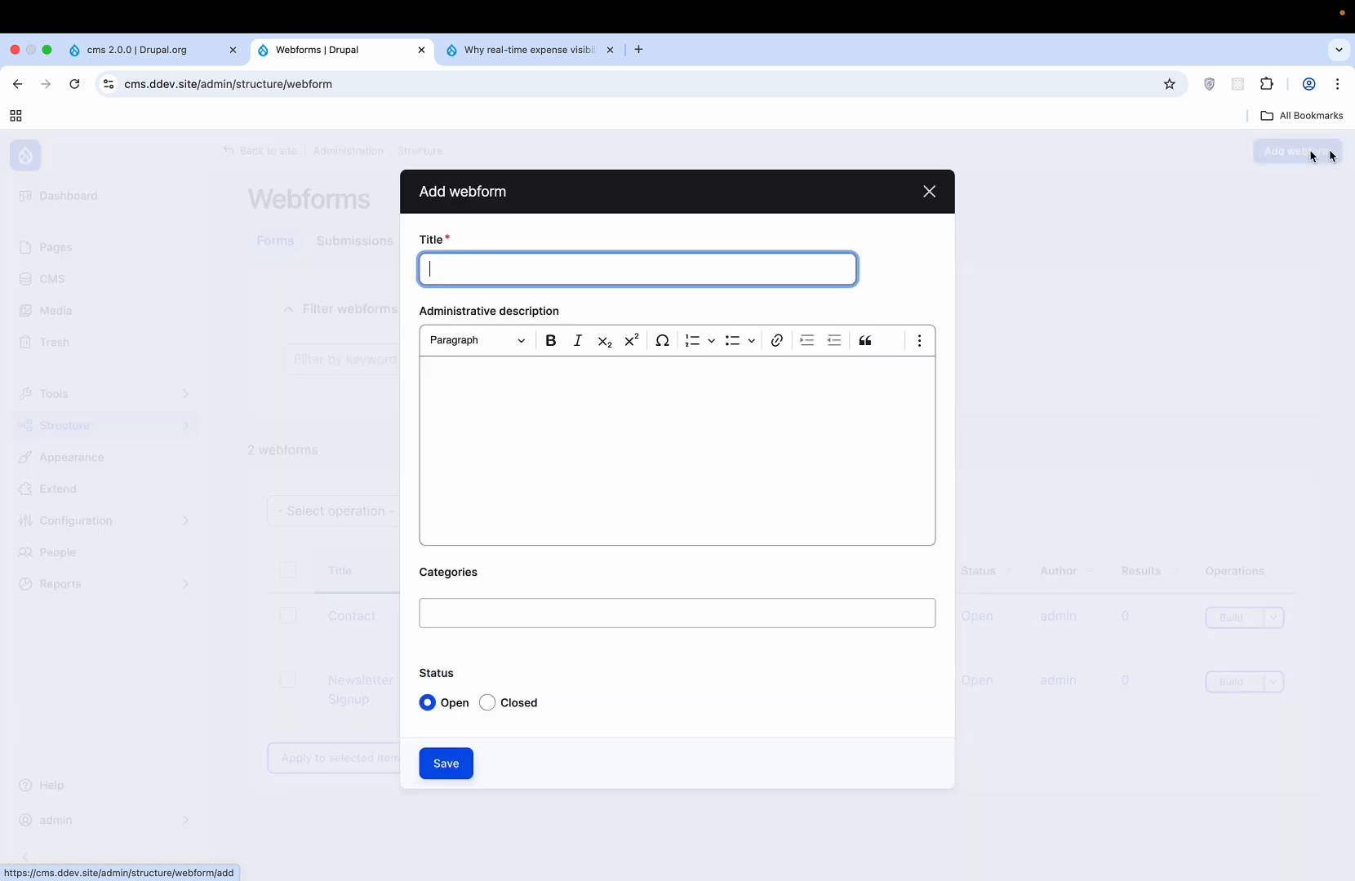
click(929, 191)
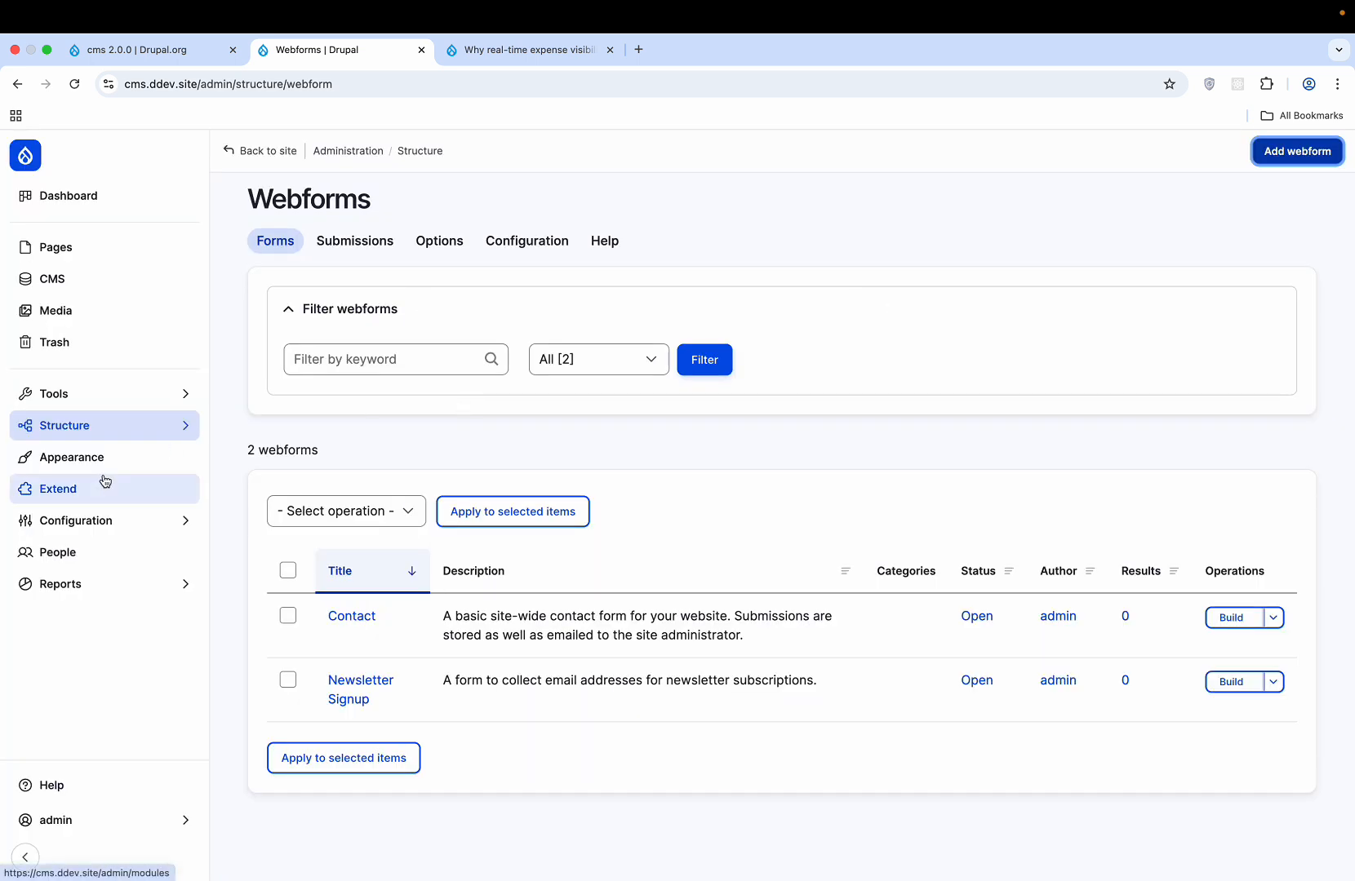
click(106, 520)
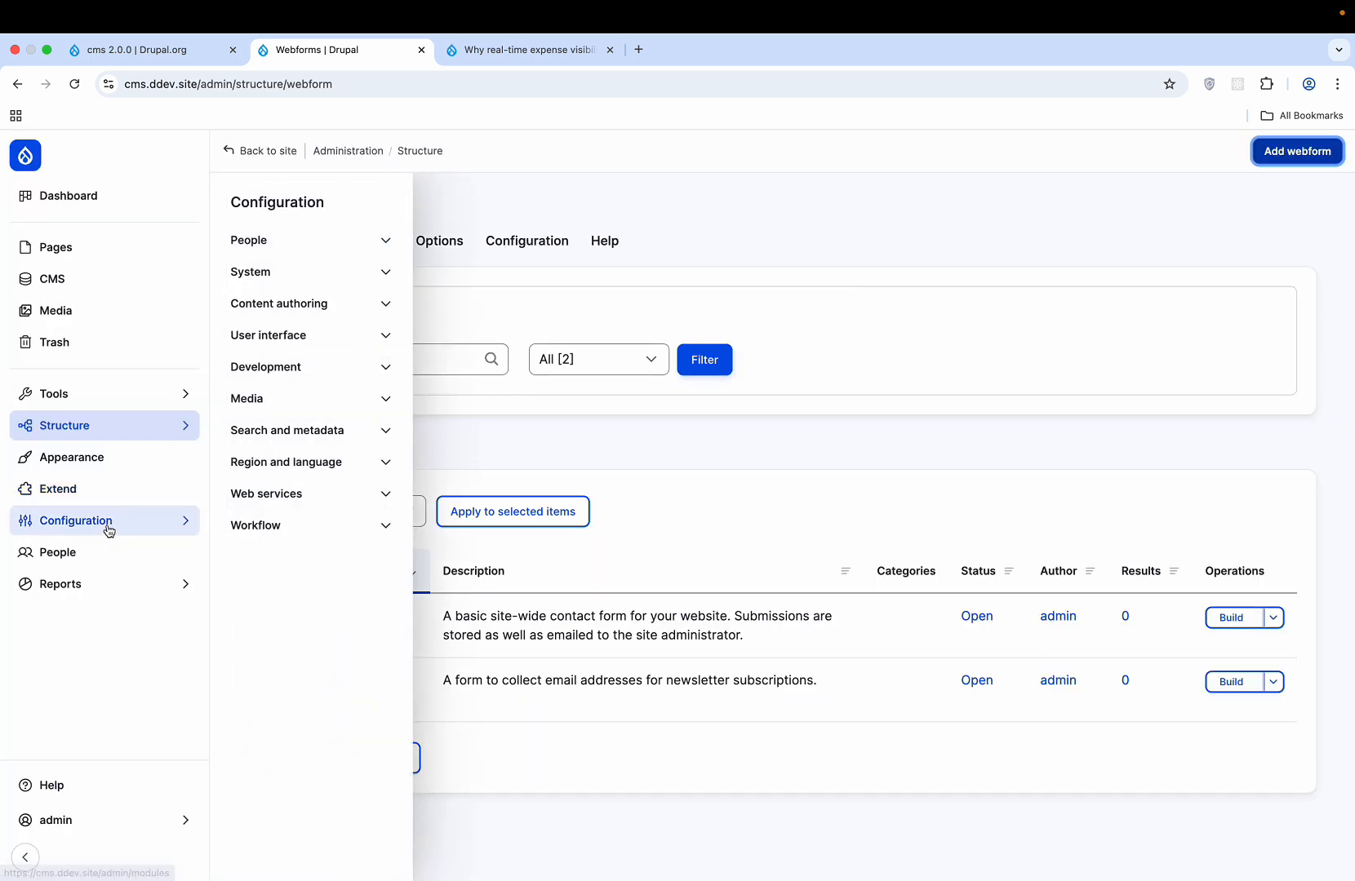
click(374, 246)
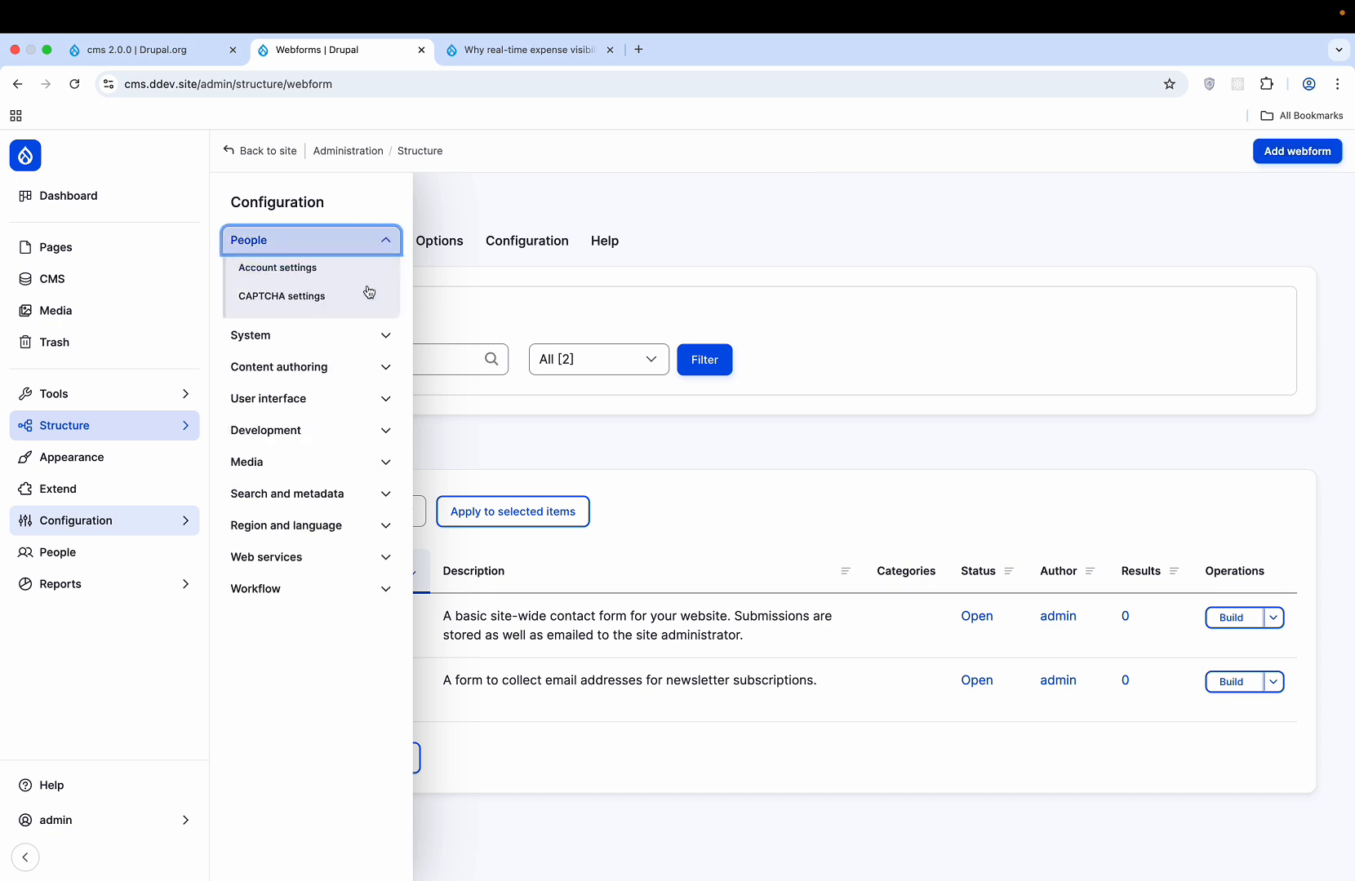
- Review CAPTCHA settings, peeking at Whitelisted IP Addresses and keeping friendlycaptcha as default challenge
click(319, 310)
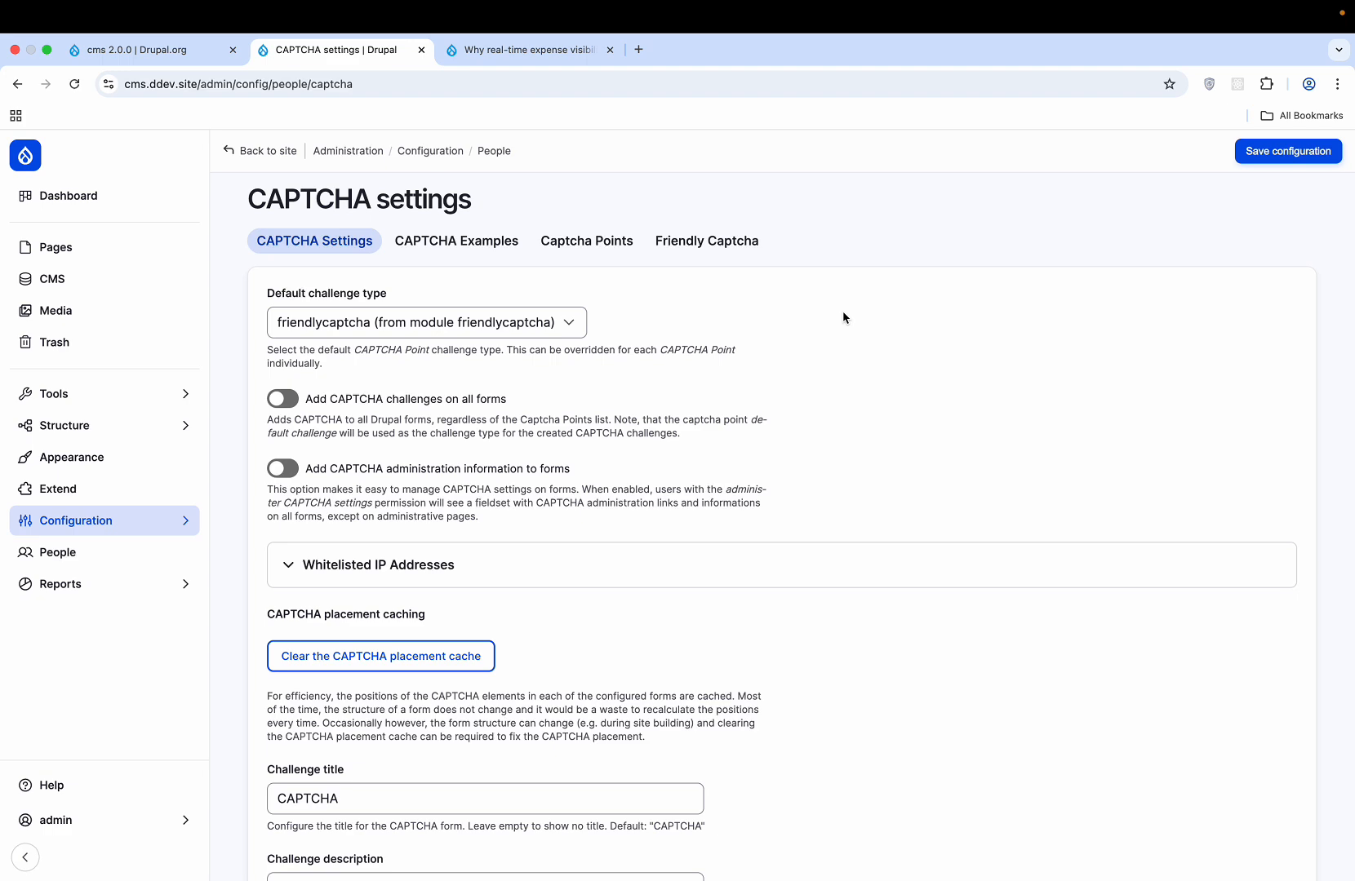
scroll(547, 512, down, 10)
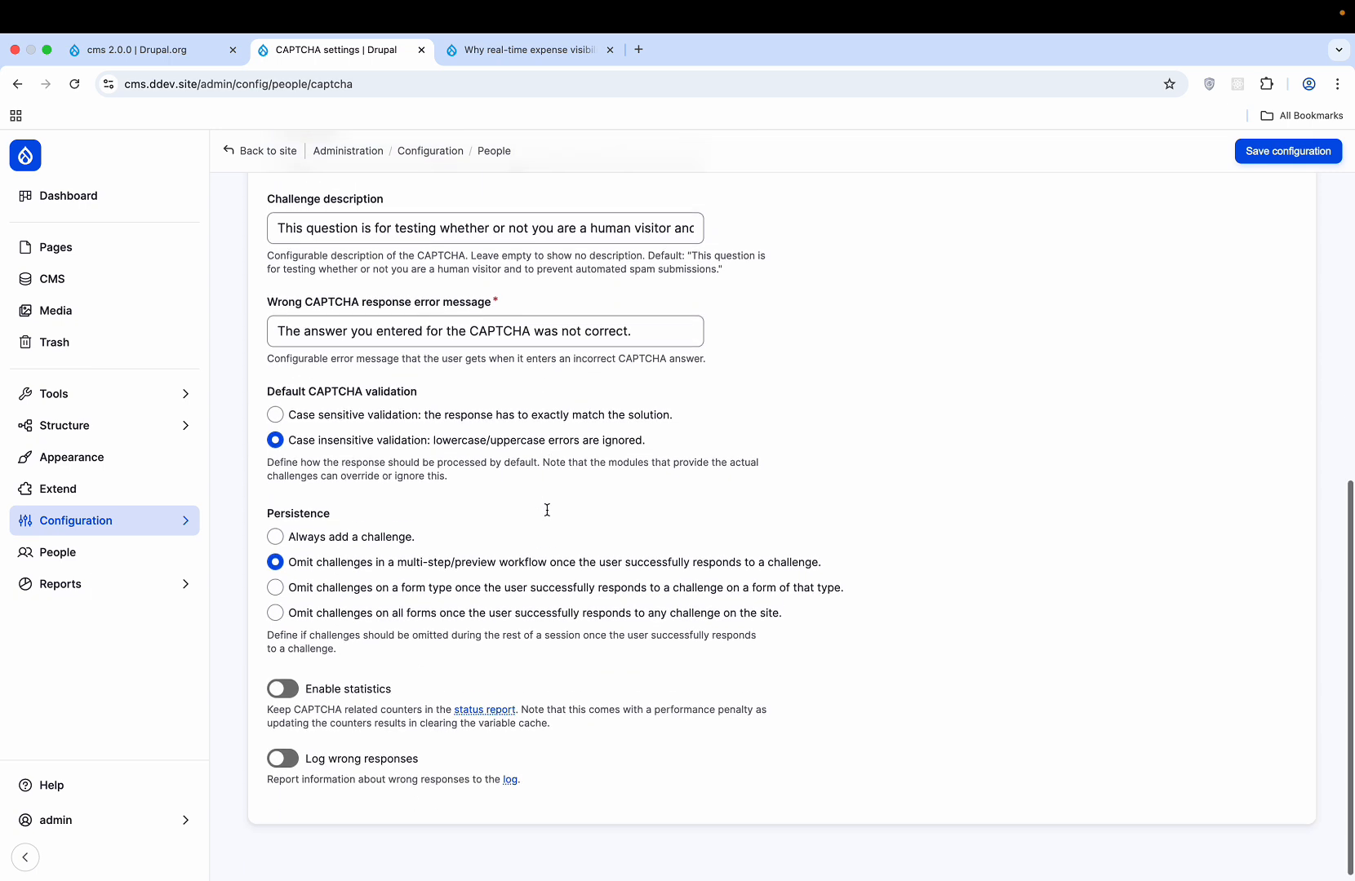
scroll(546, 508, up, 10)
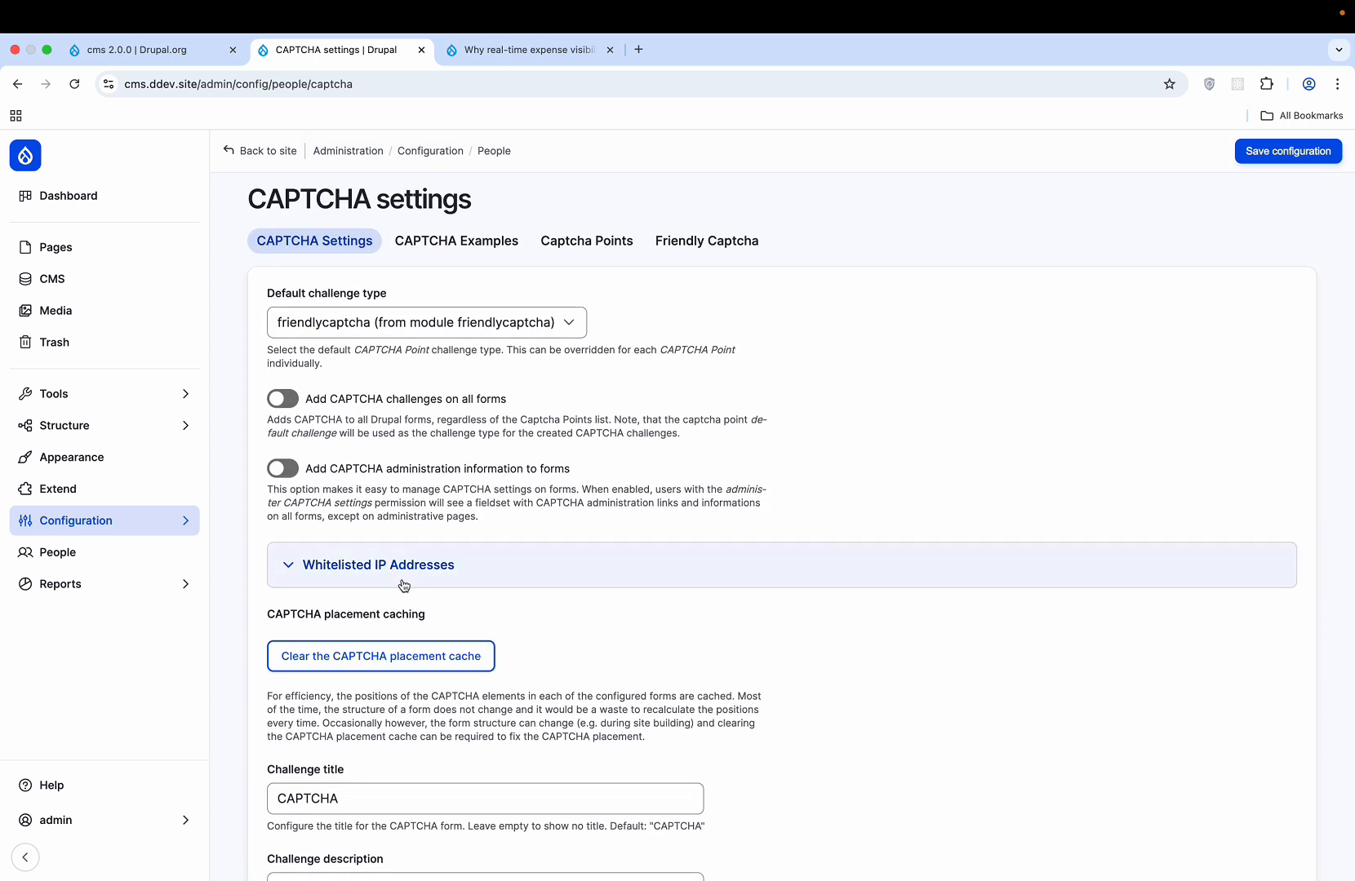
click(400, 584)
click(427, 692)
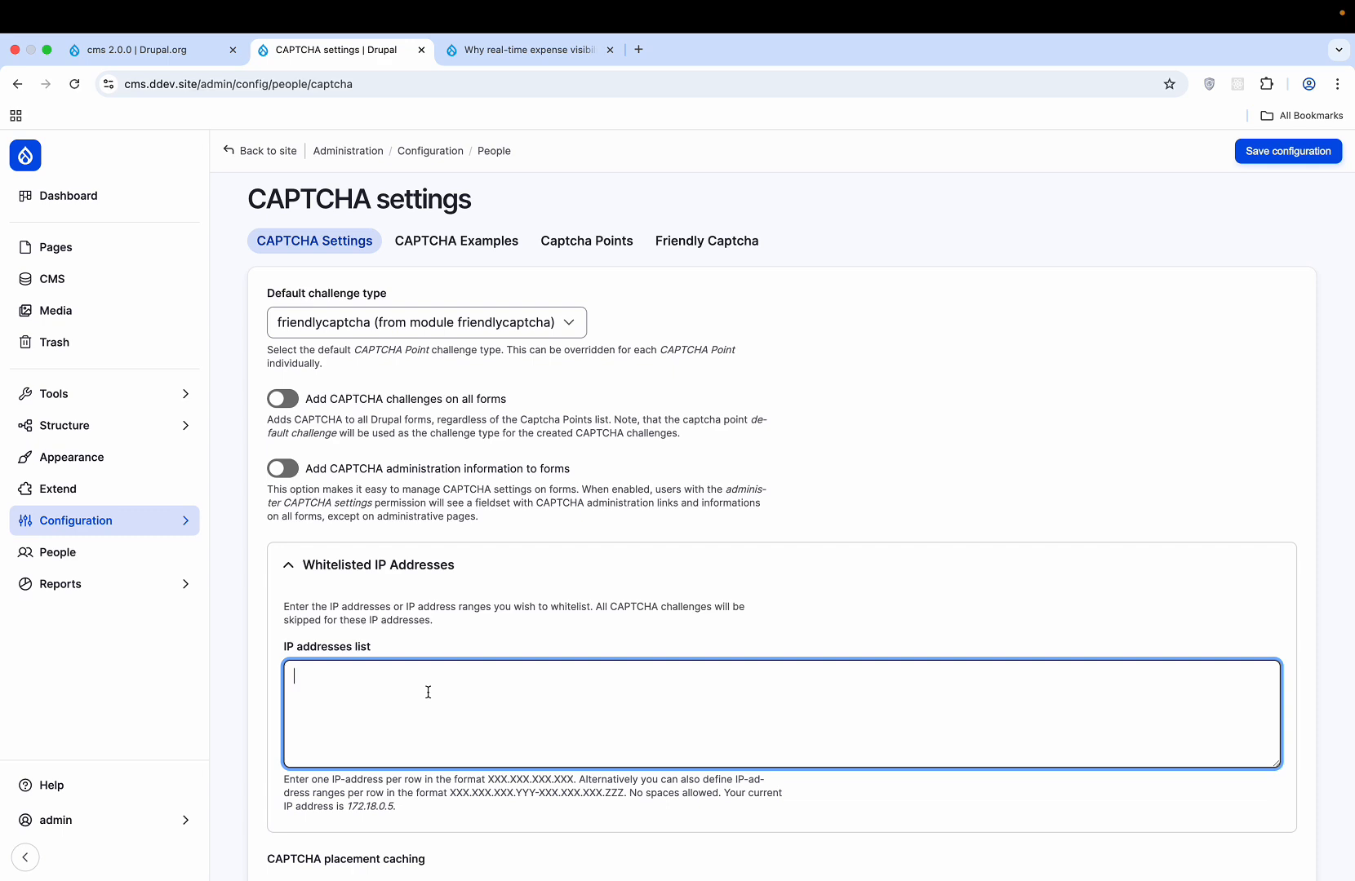
click(408, 565)
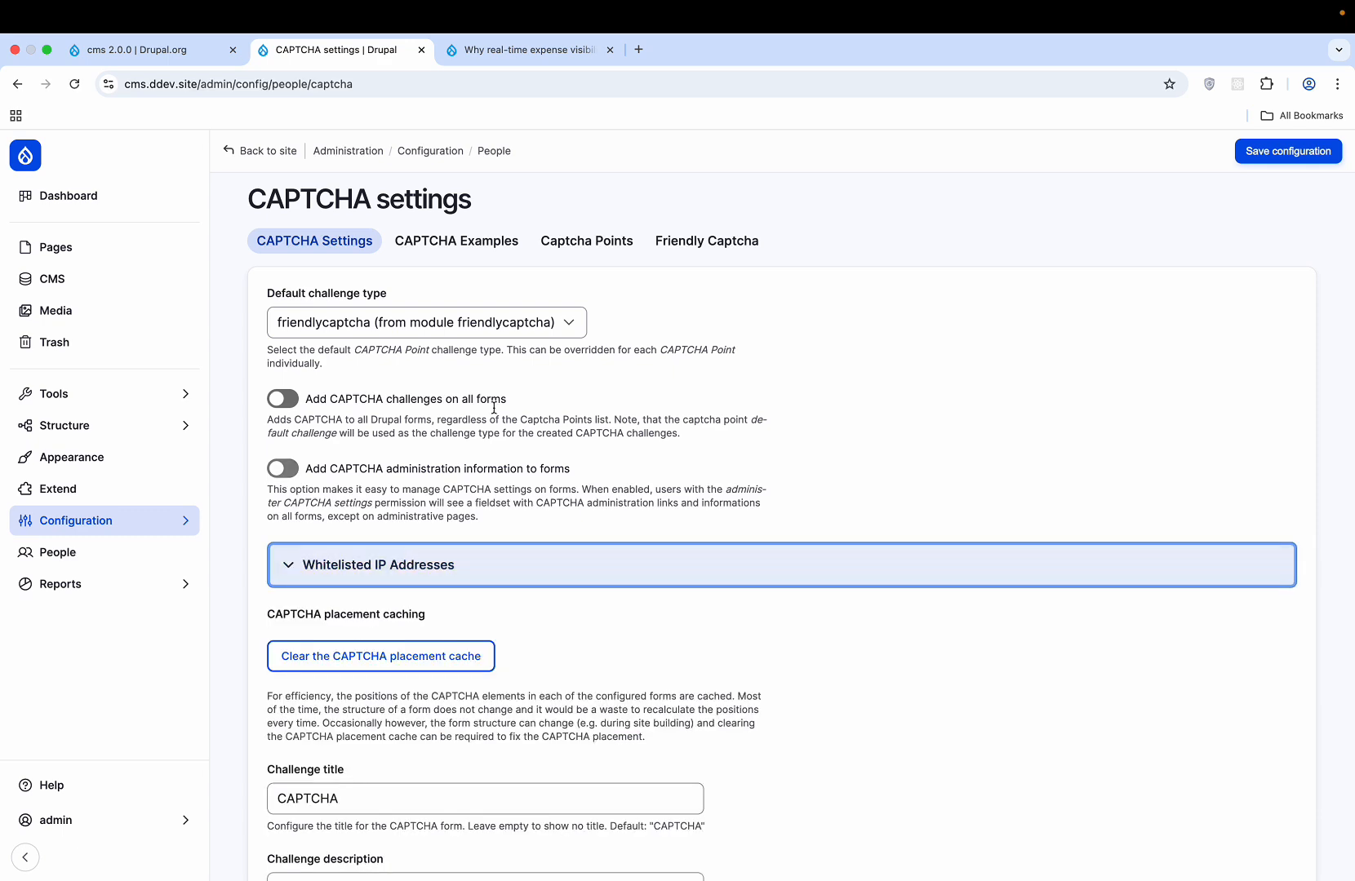
click(521, 326)
click(667, 325)
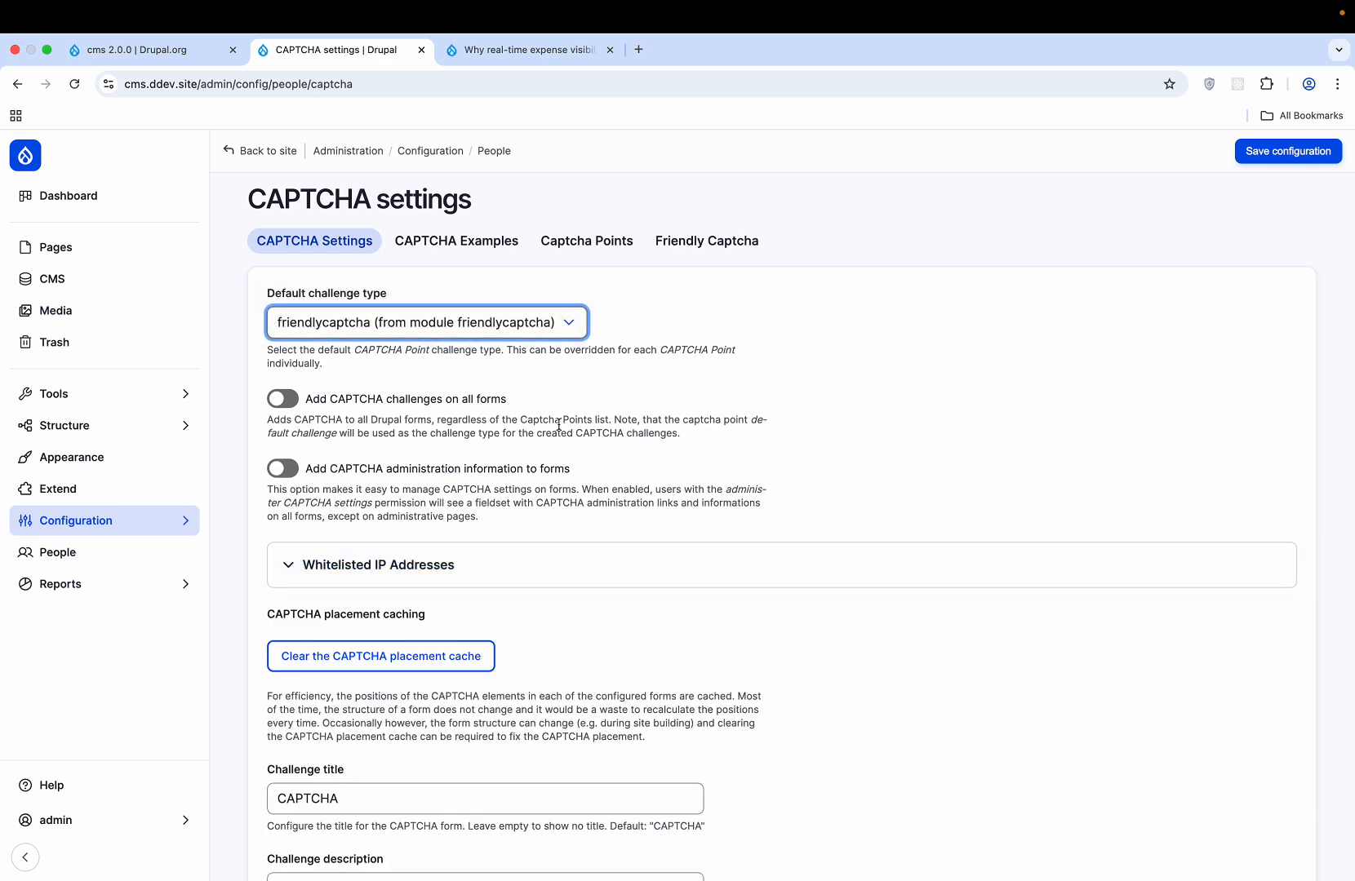
scroll(559, 424, down, 5)
scroll(559, 424, up, 2)
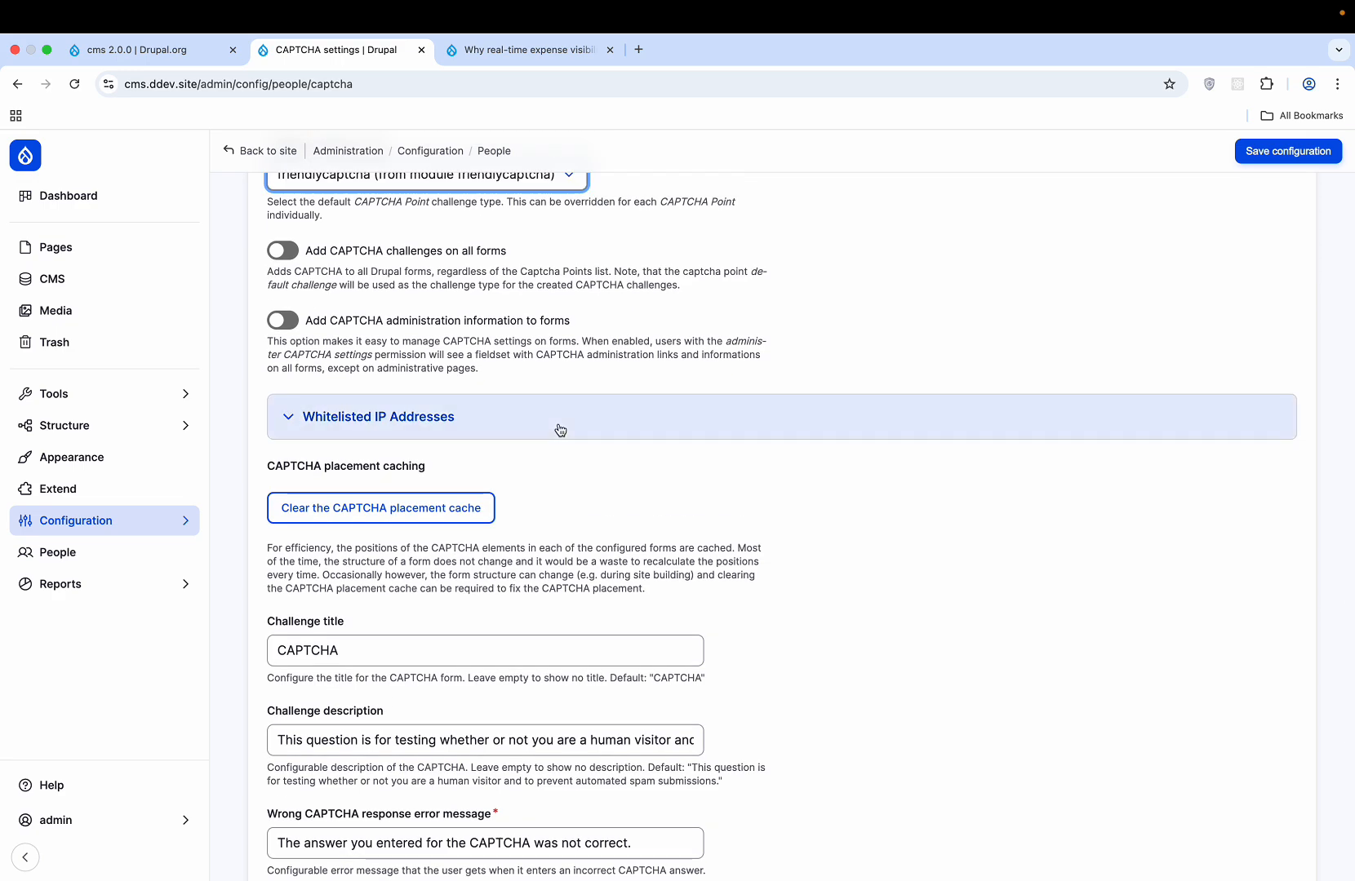
scroll(559, 431, down, 8)
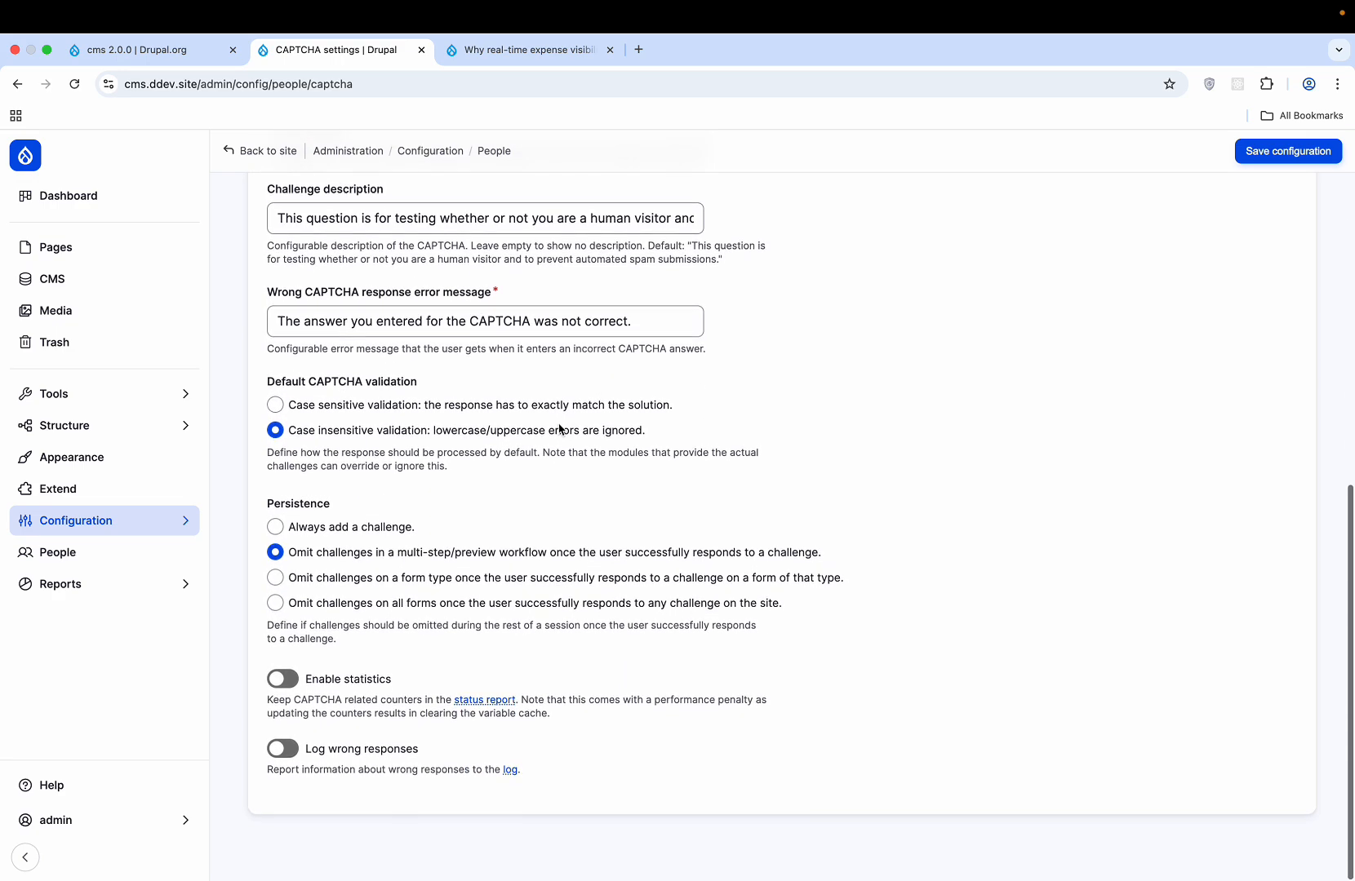
scroll(559, 430, up, 10)
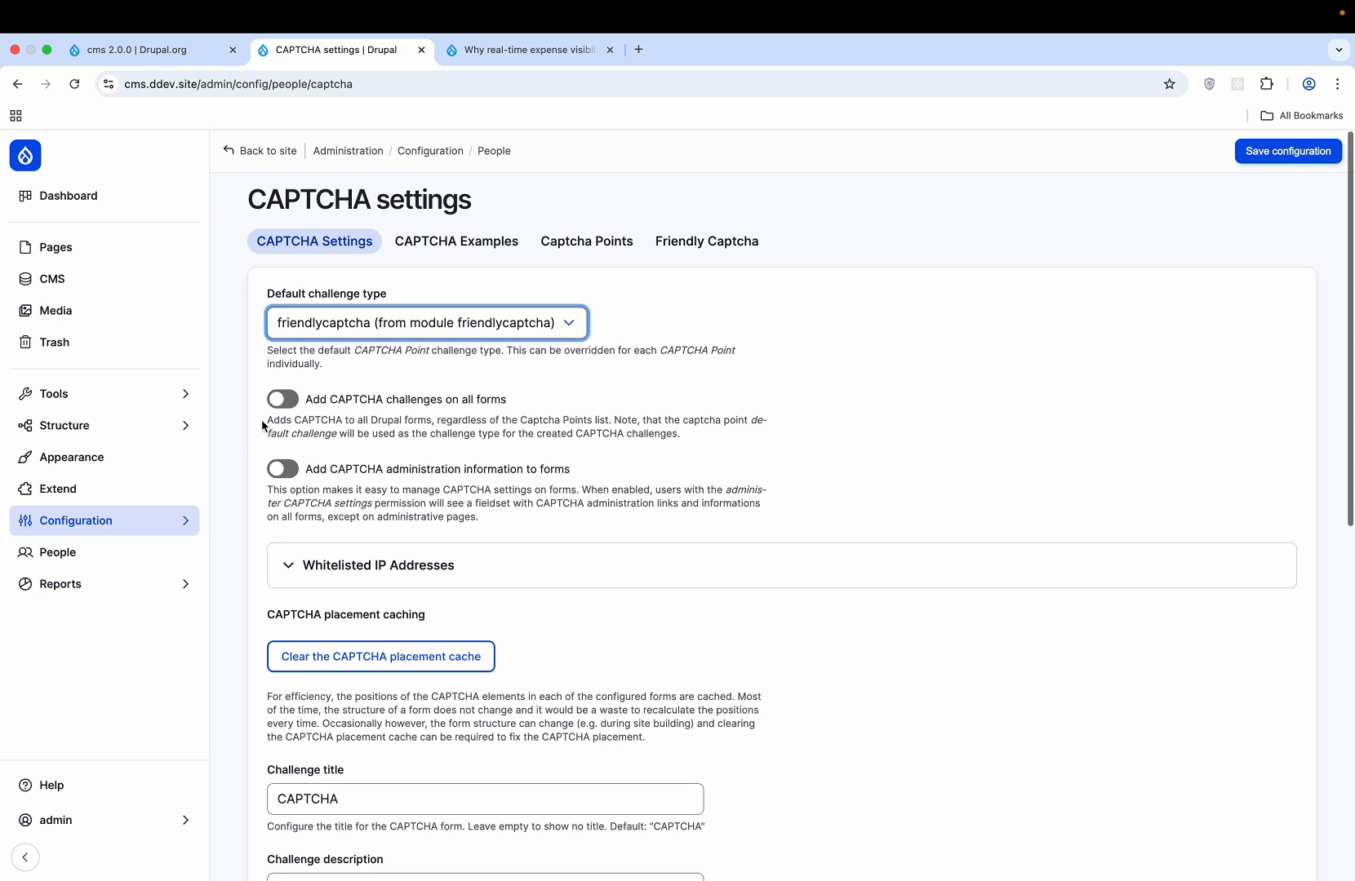
- Enable 'Add CAPTCHA challenges on all forms' and save the configuration
click(283, 399)
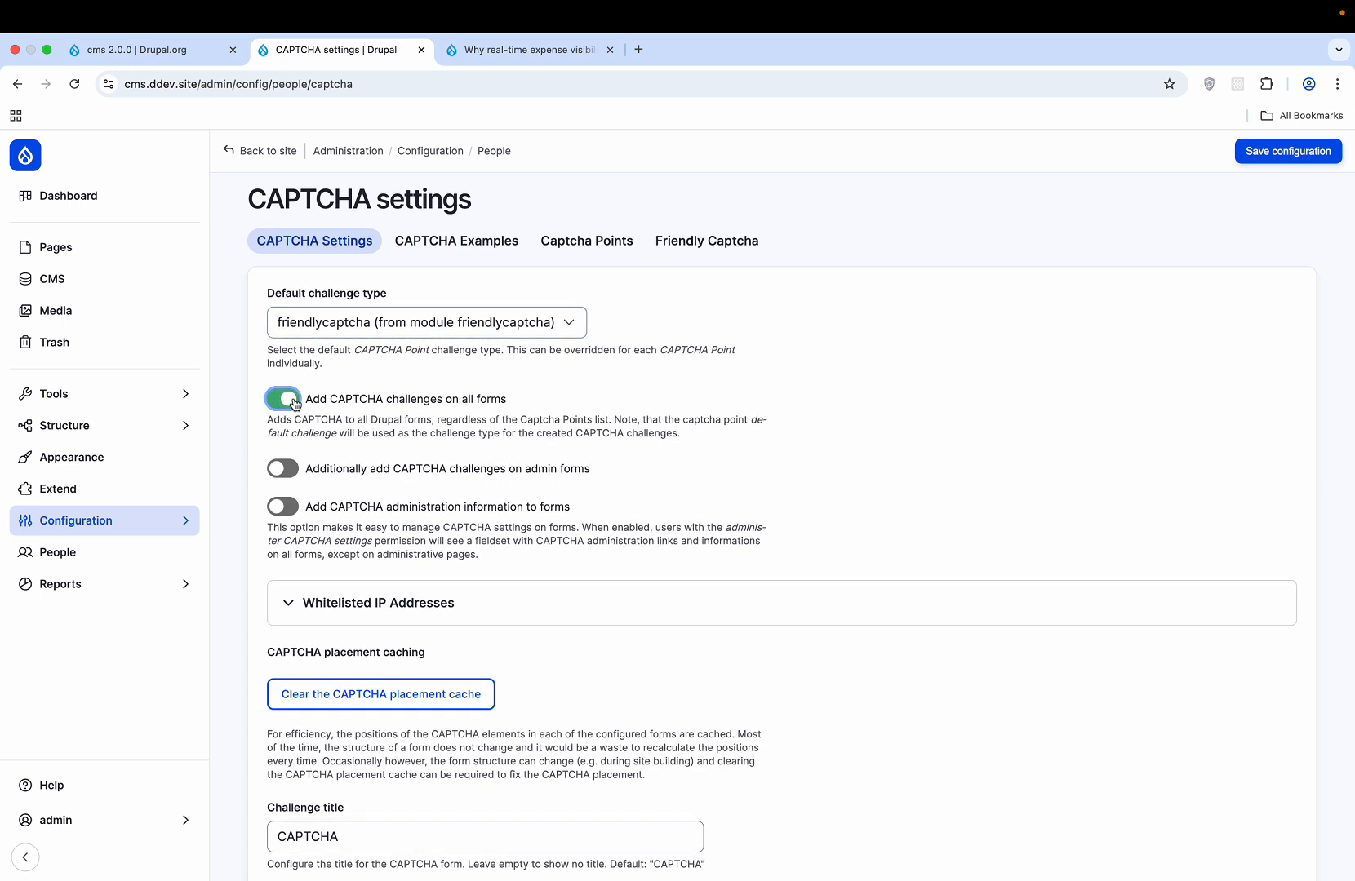
click(294, 400)
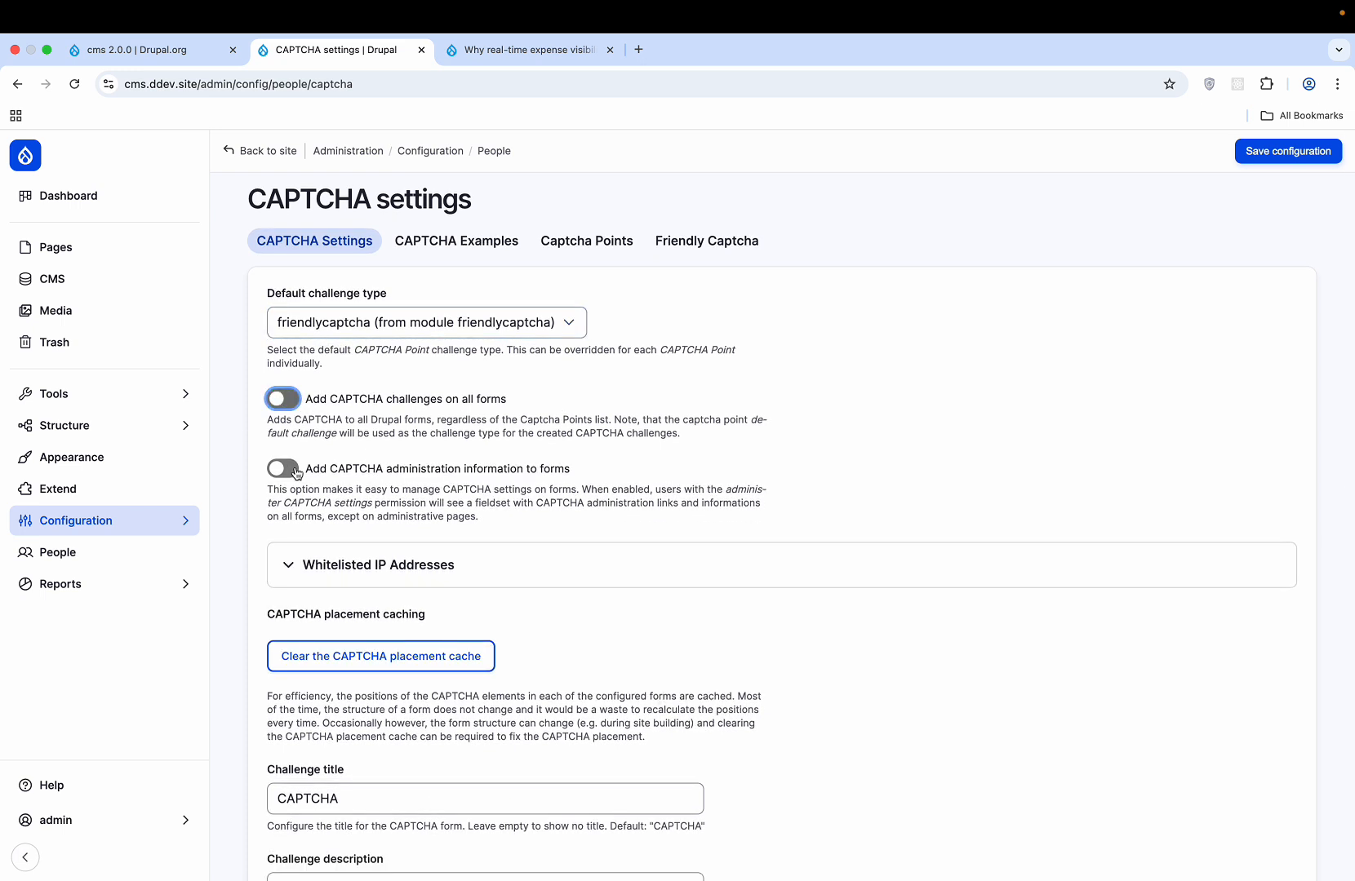
click(296, 398)
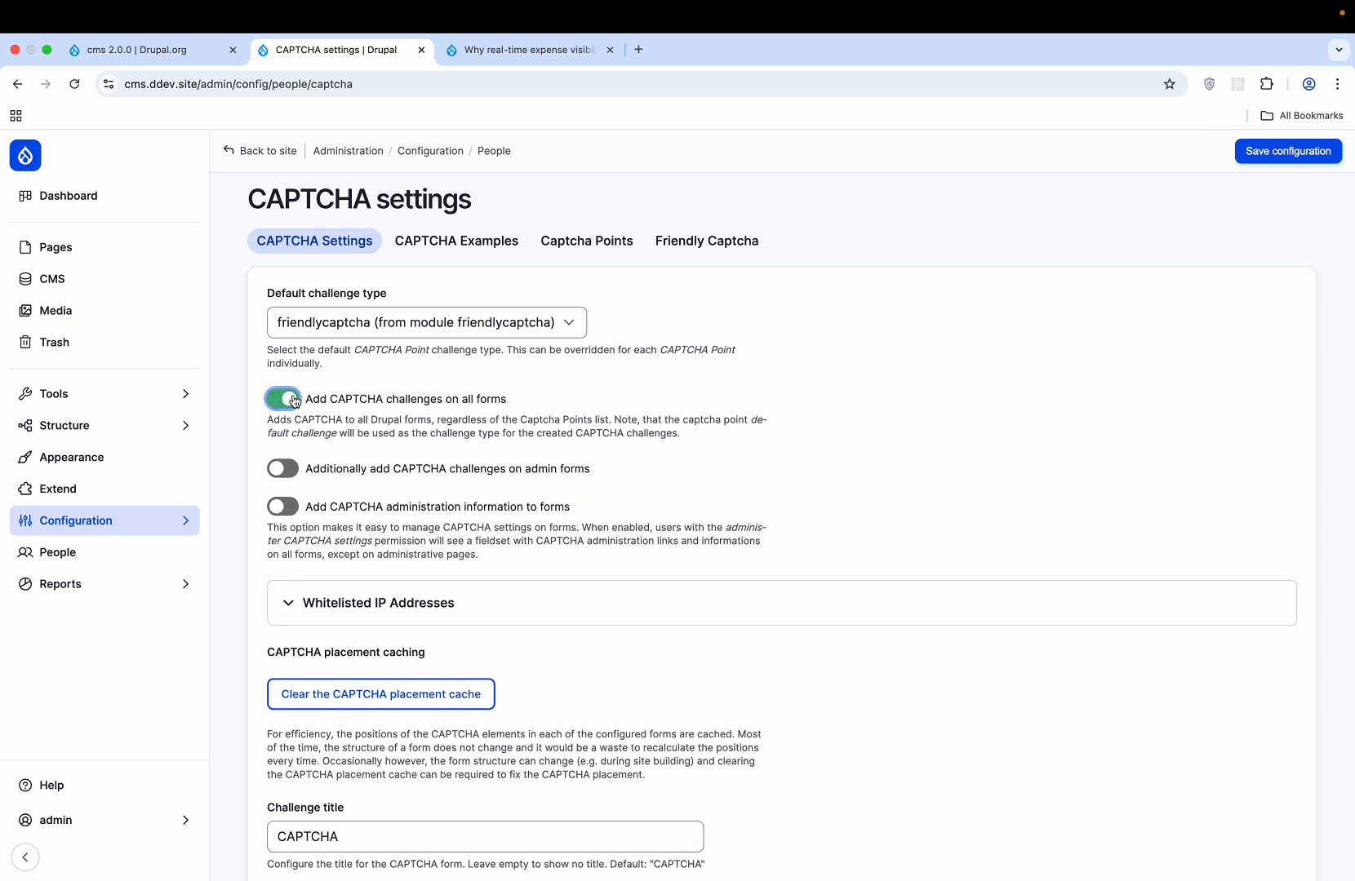
click(294, 400)
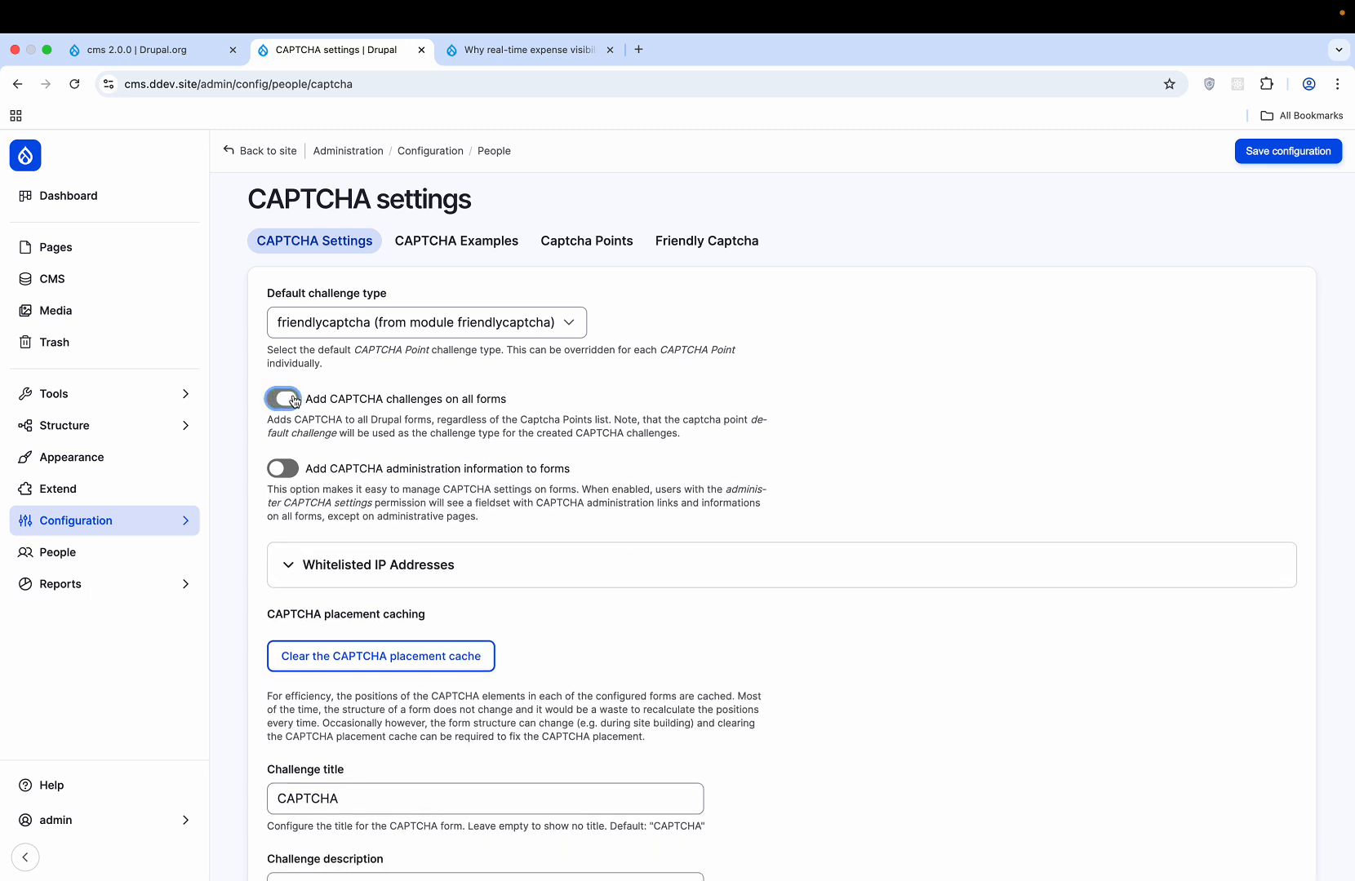
click(294, 470)
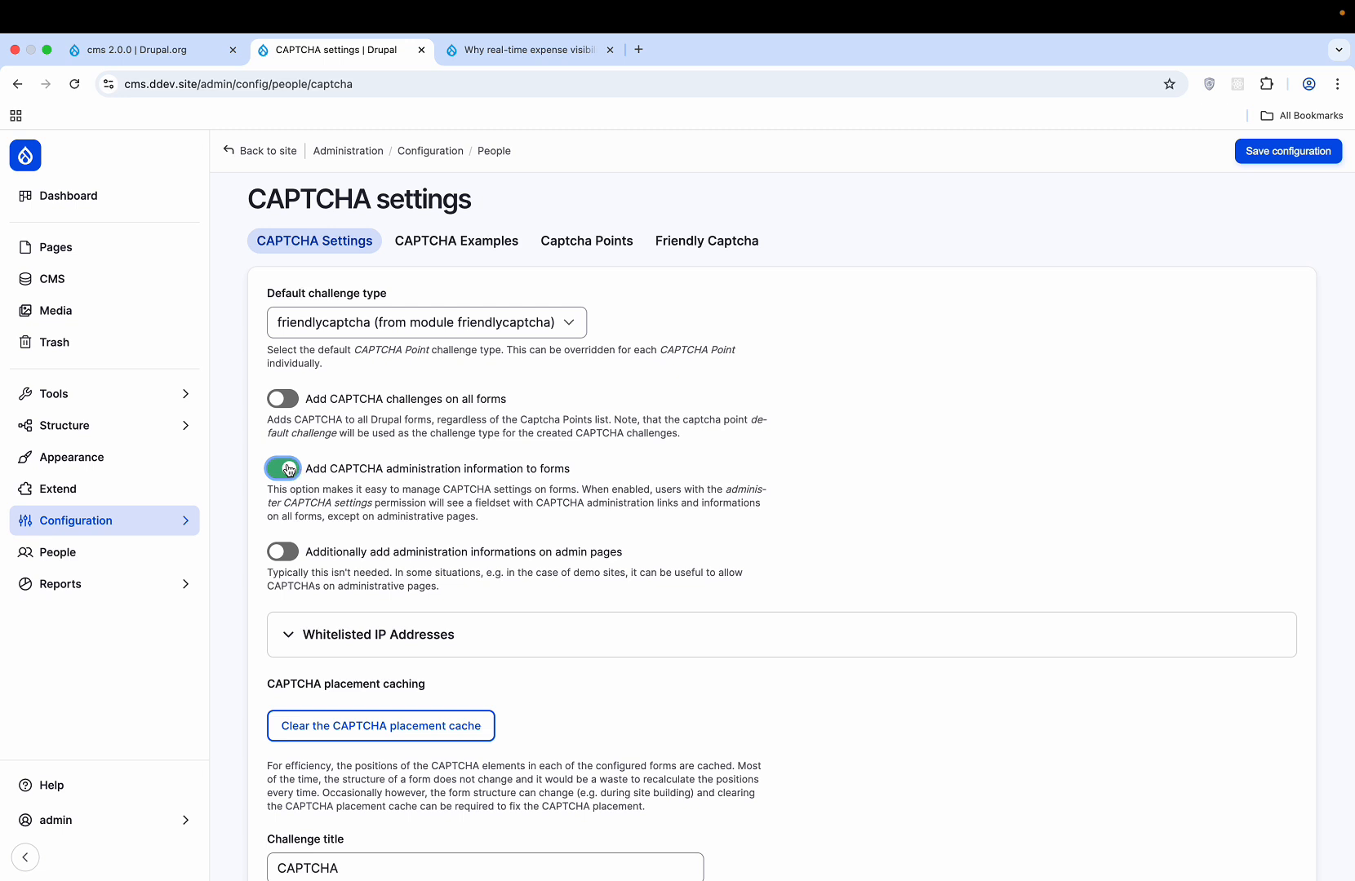
click(288, 469)
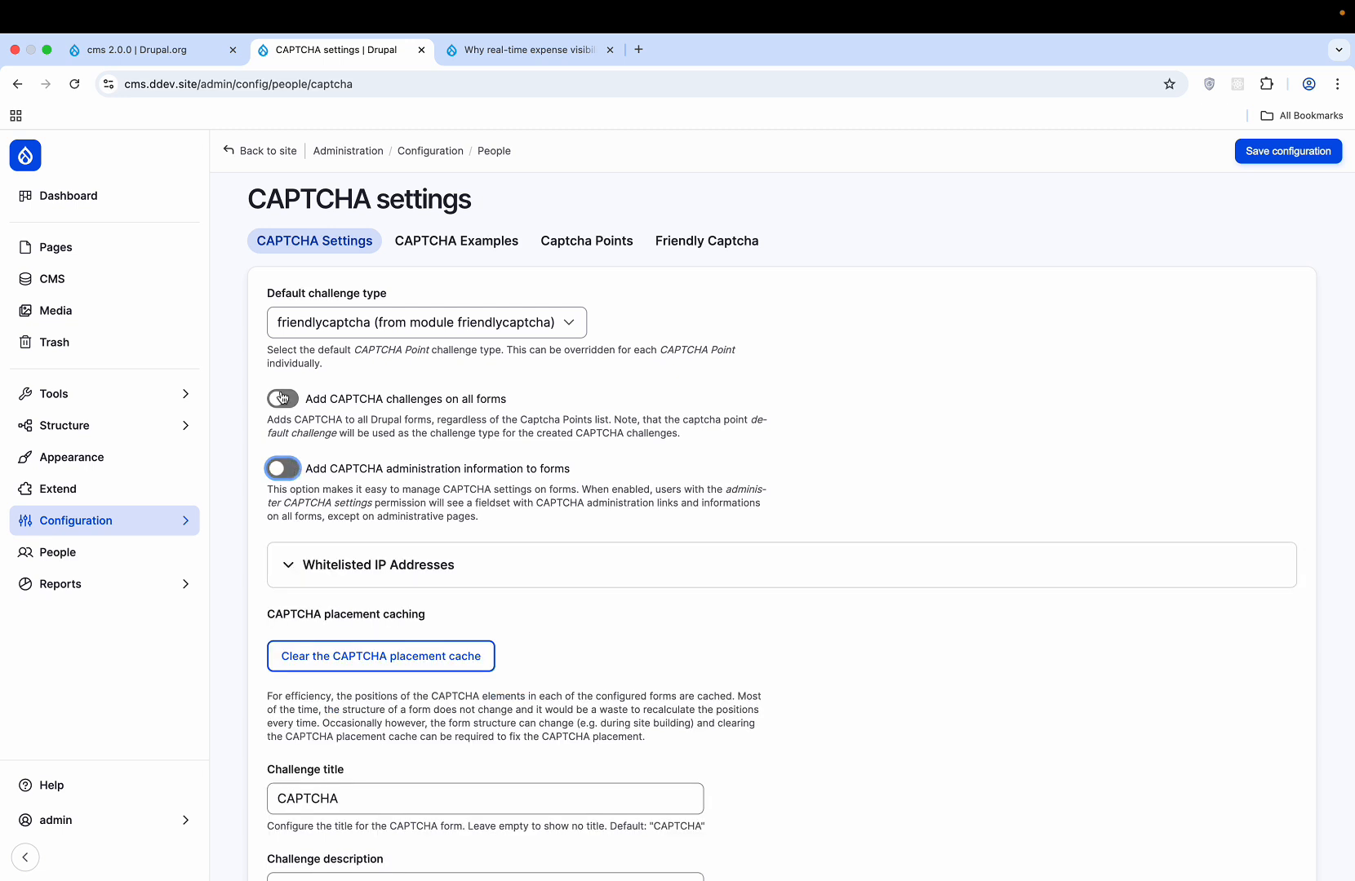
click(285, 398)
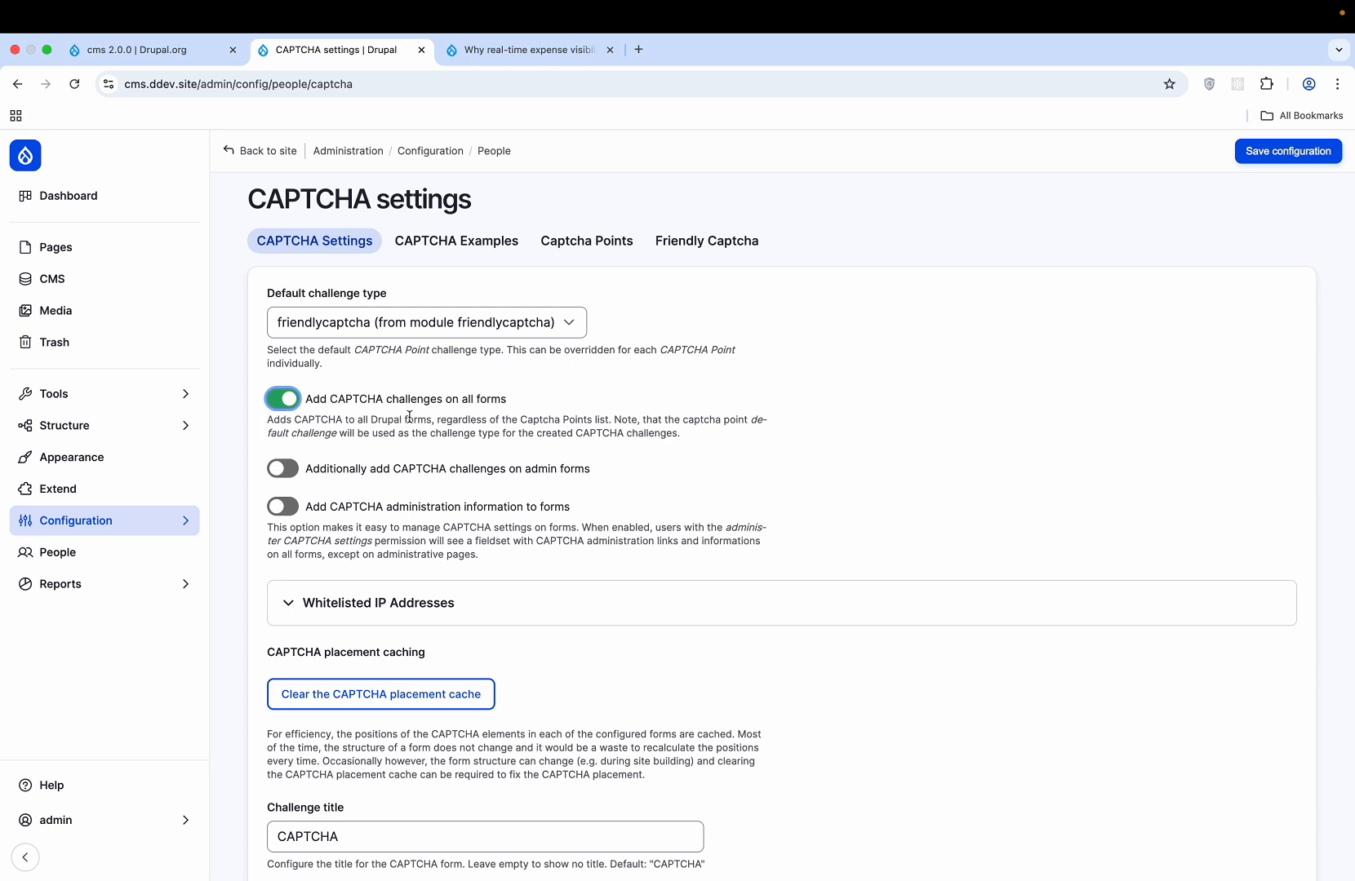
click(1280, 153)
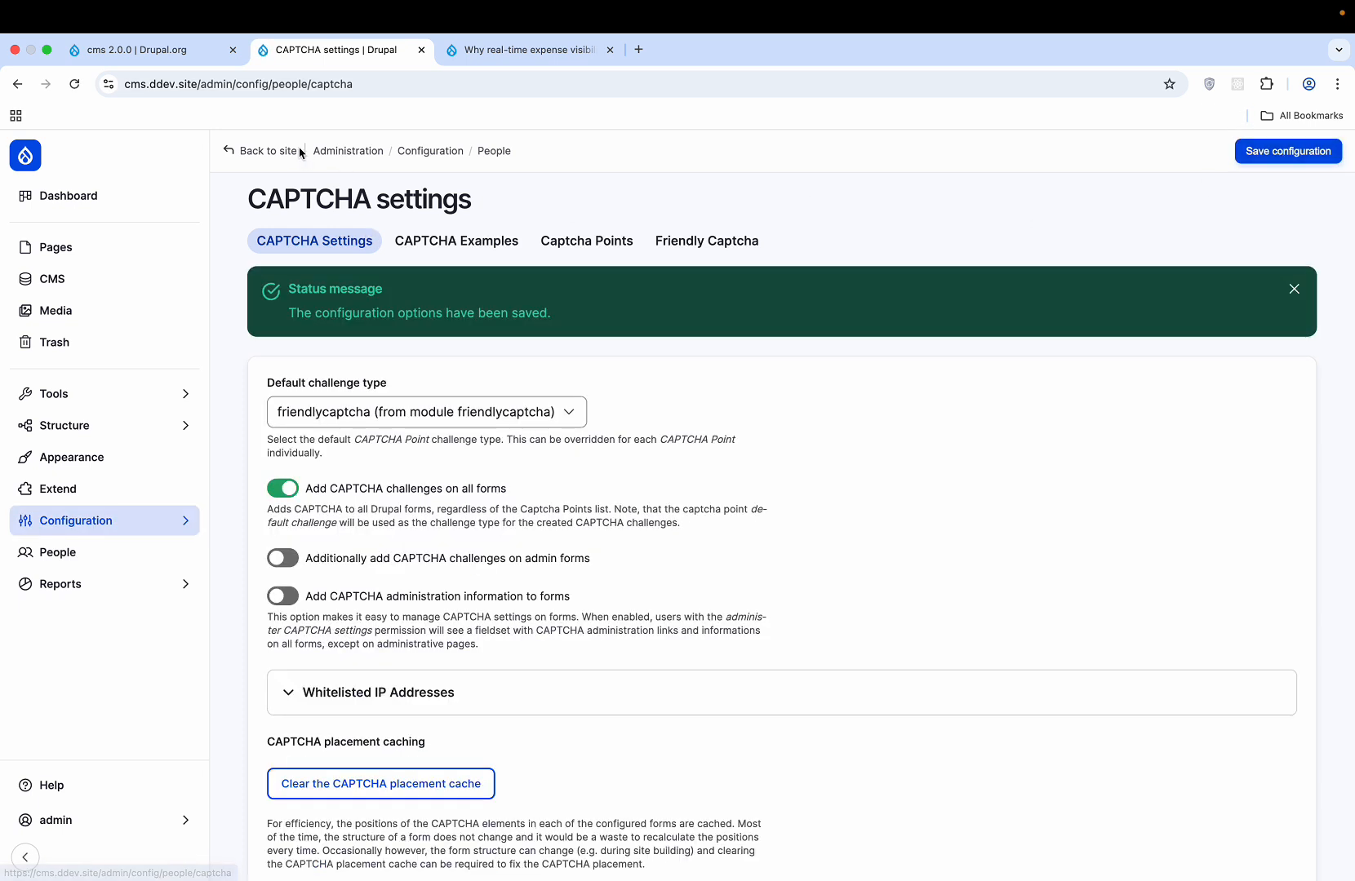
- Return to the site and log out of the admin account
click(299, 152)
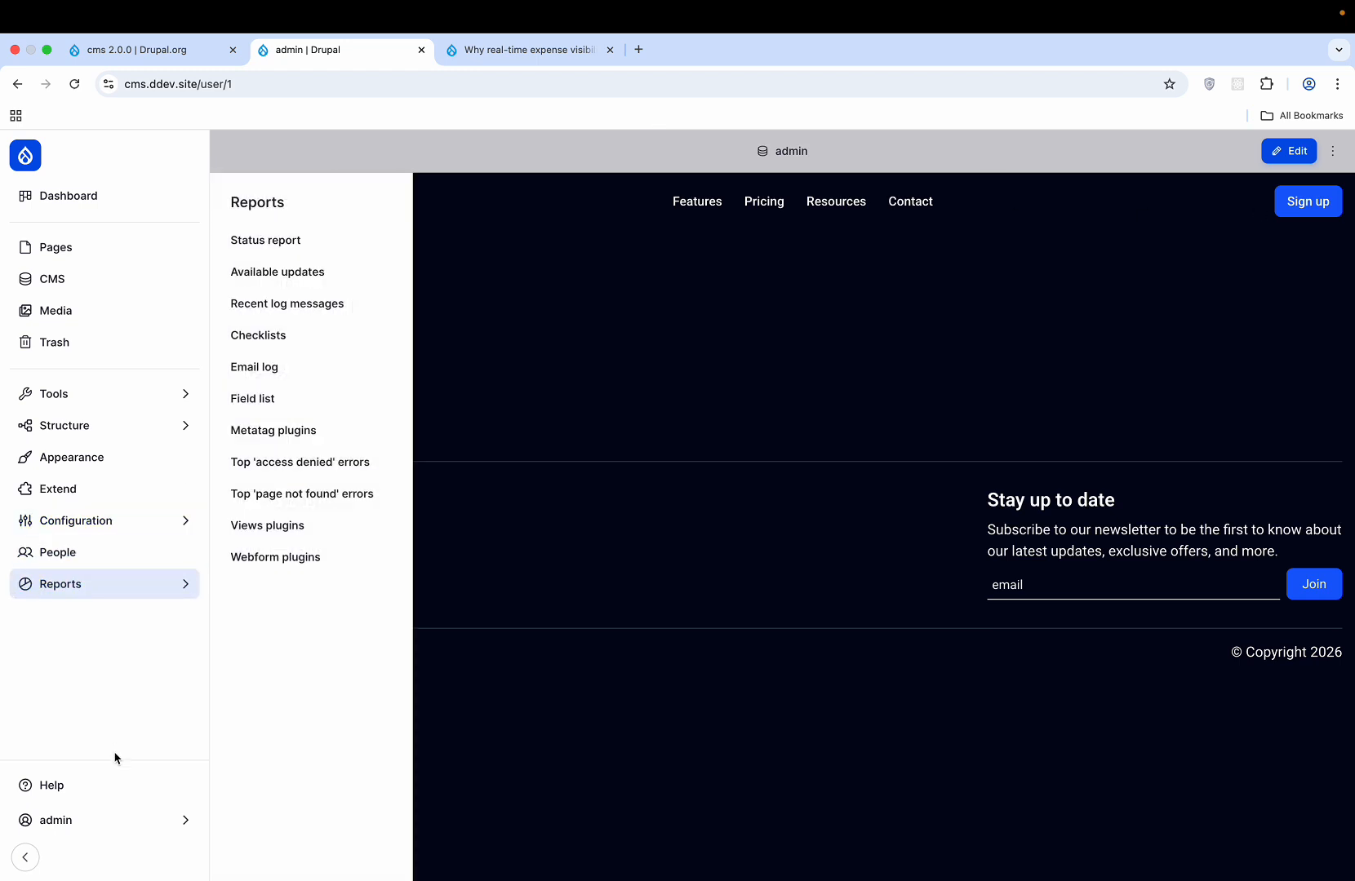
mouse_move(124, 812)
click(262, 304)
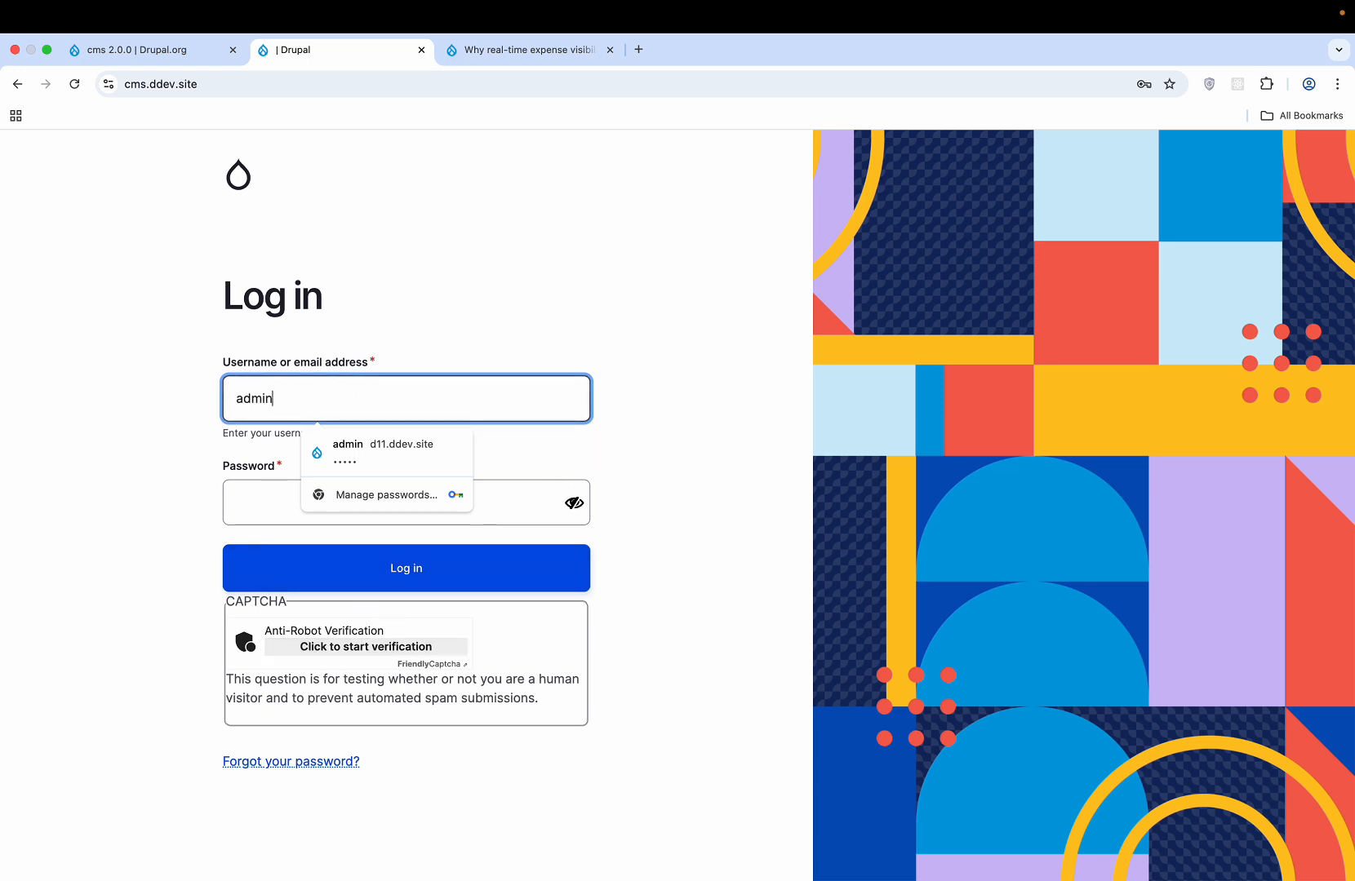
- Log in with the administrator's username and password after FriendlyCaptcha verifies
text(@test.com)
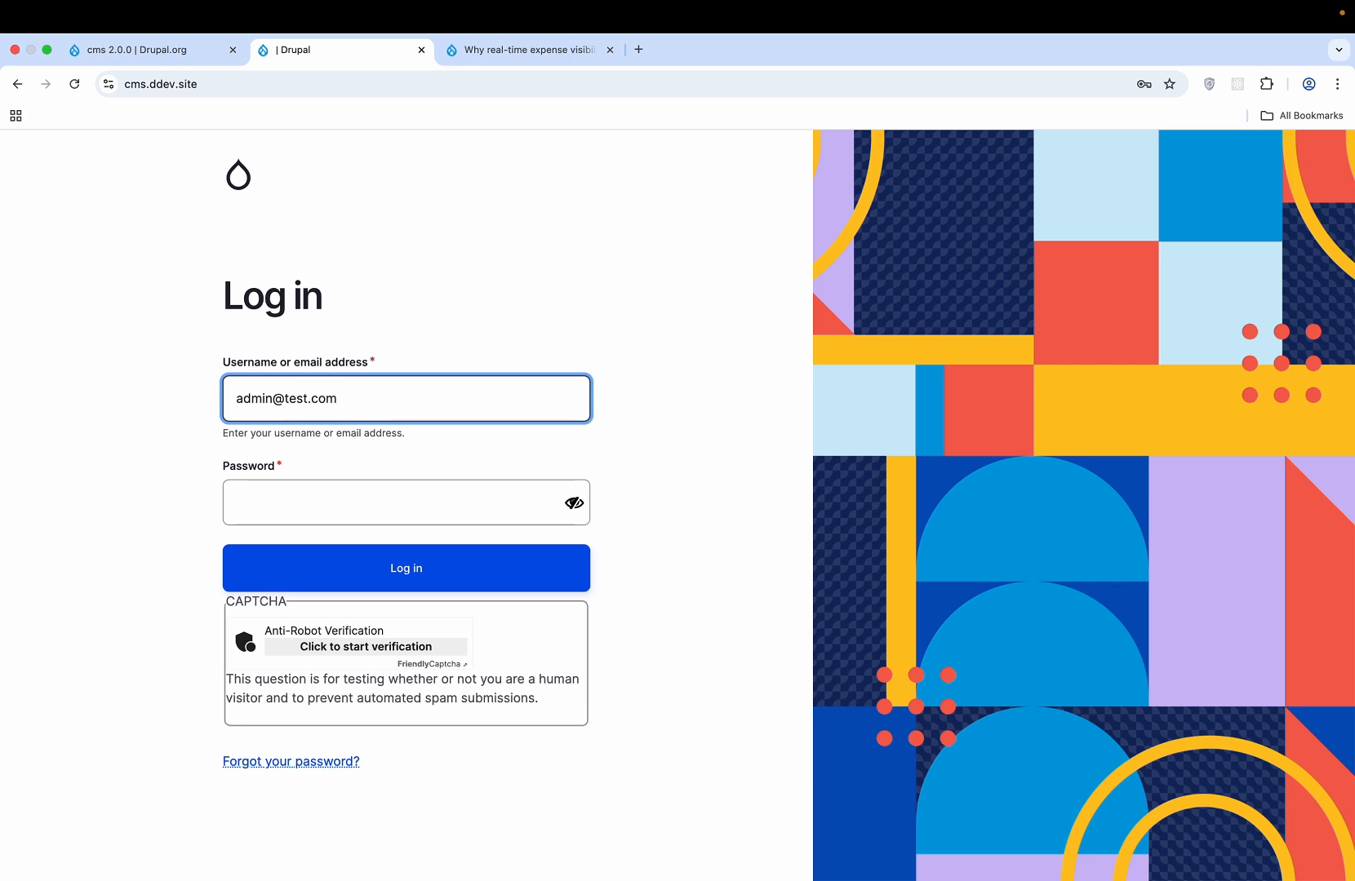
key(Tab)
text(ad)
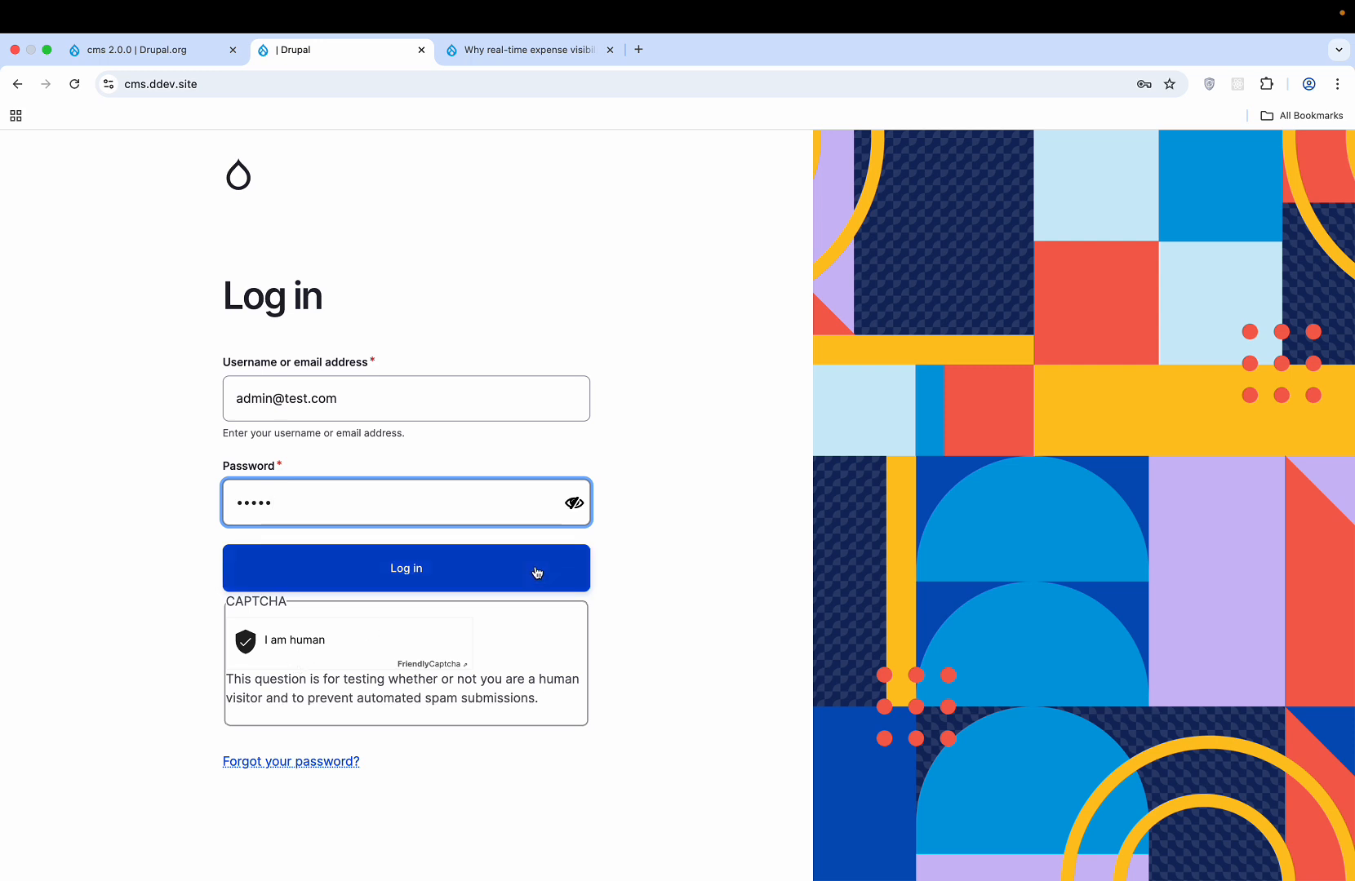
click(443, 577)
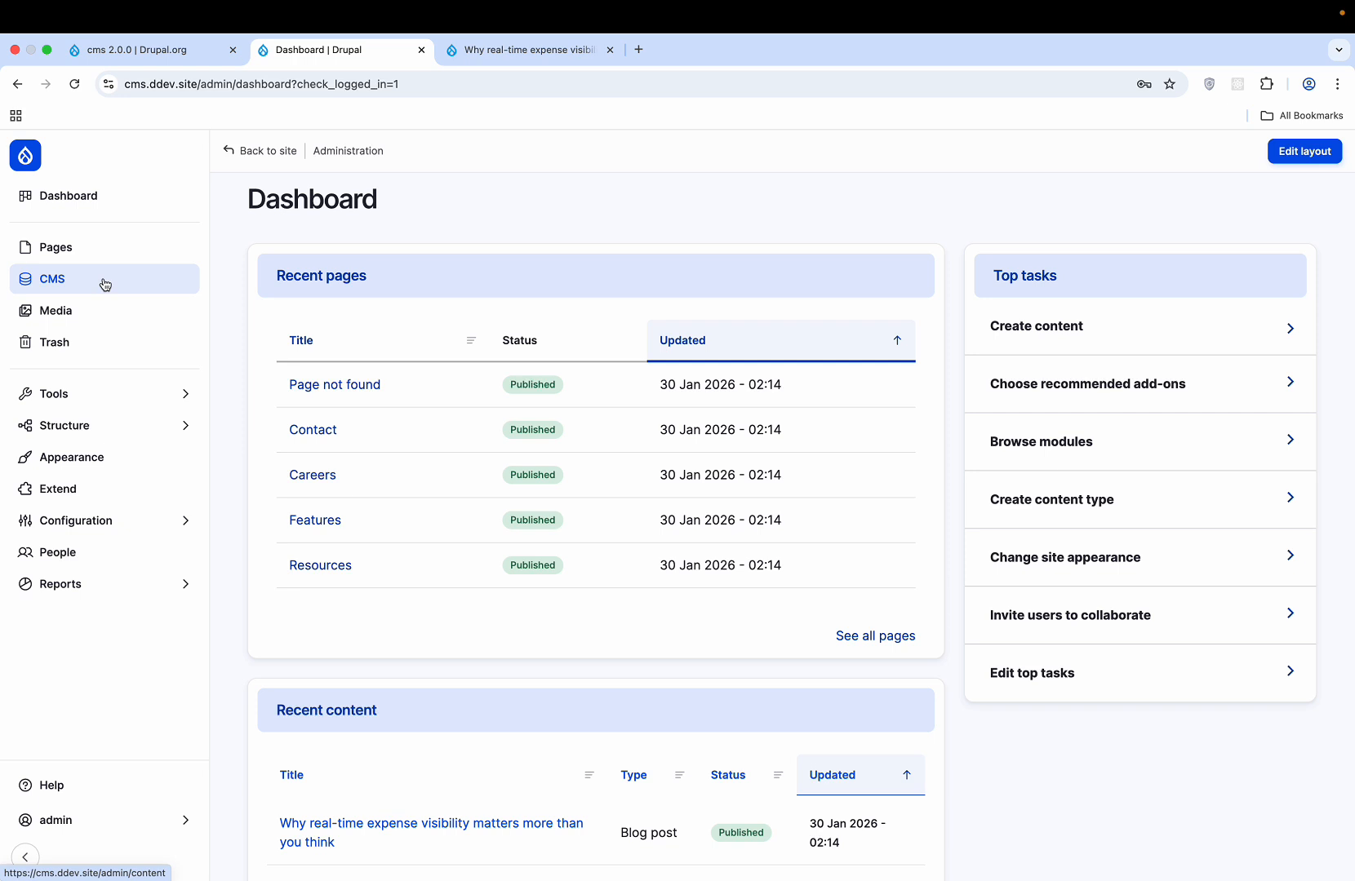
- Open the PHP native sendmail transport in the Symfony Mailer Lite settings
mouse_move(103, 529)
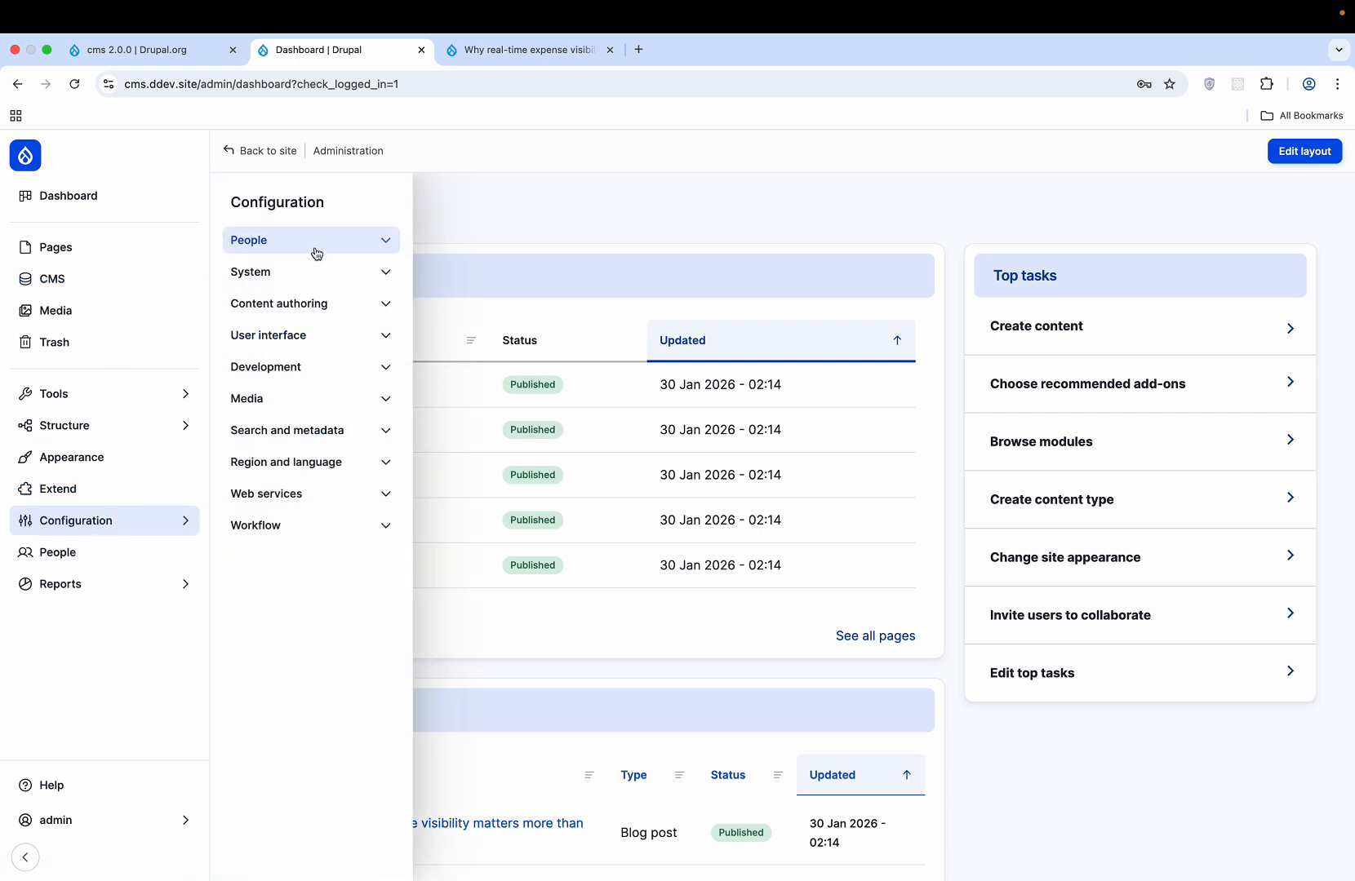
click(304, 287)
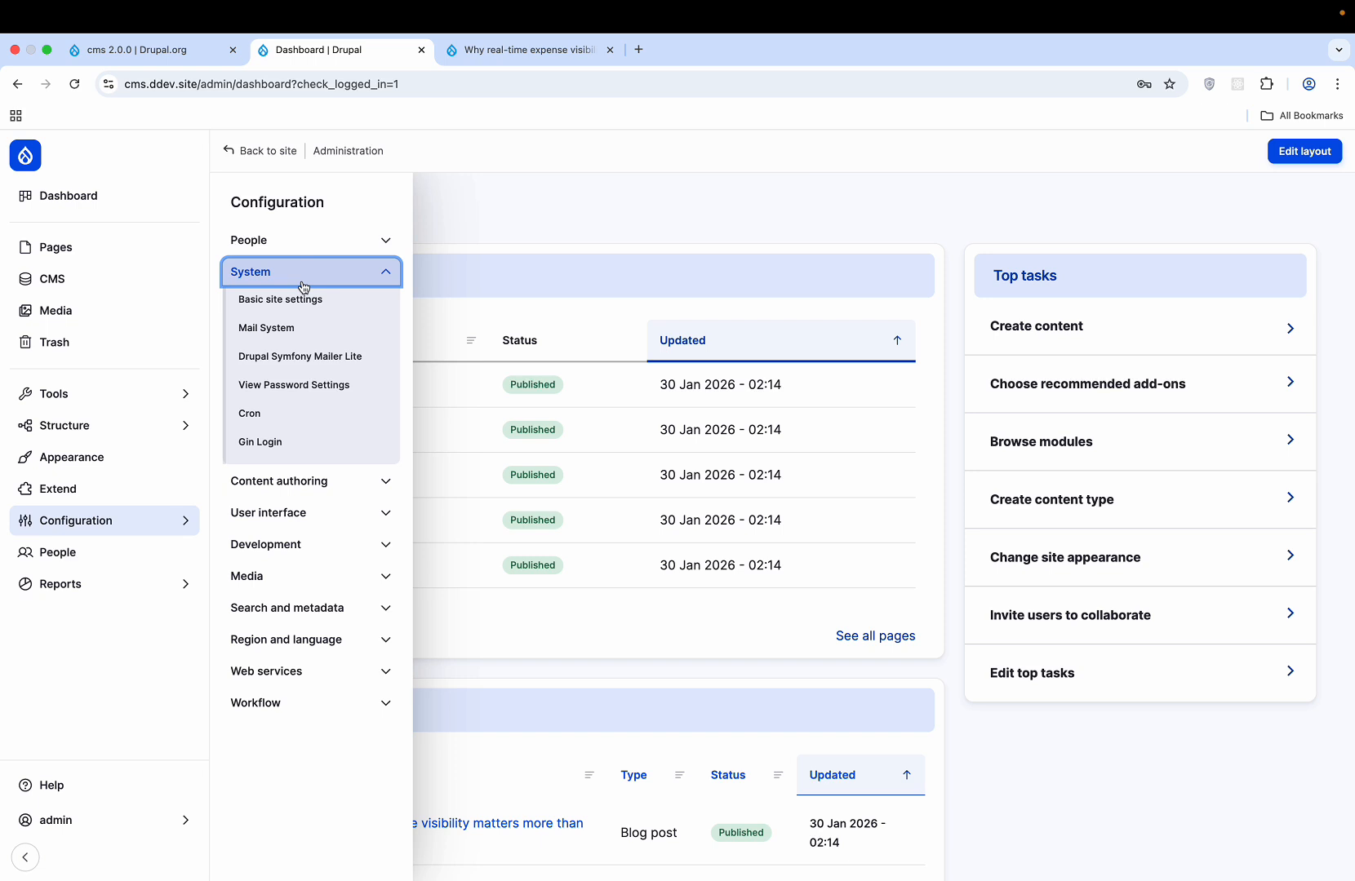
click(307, 360)
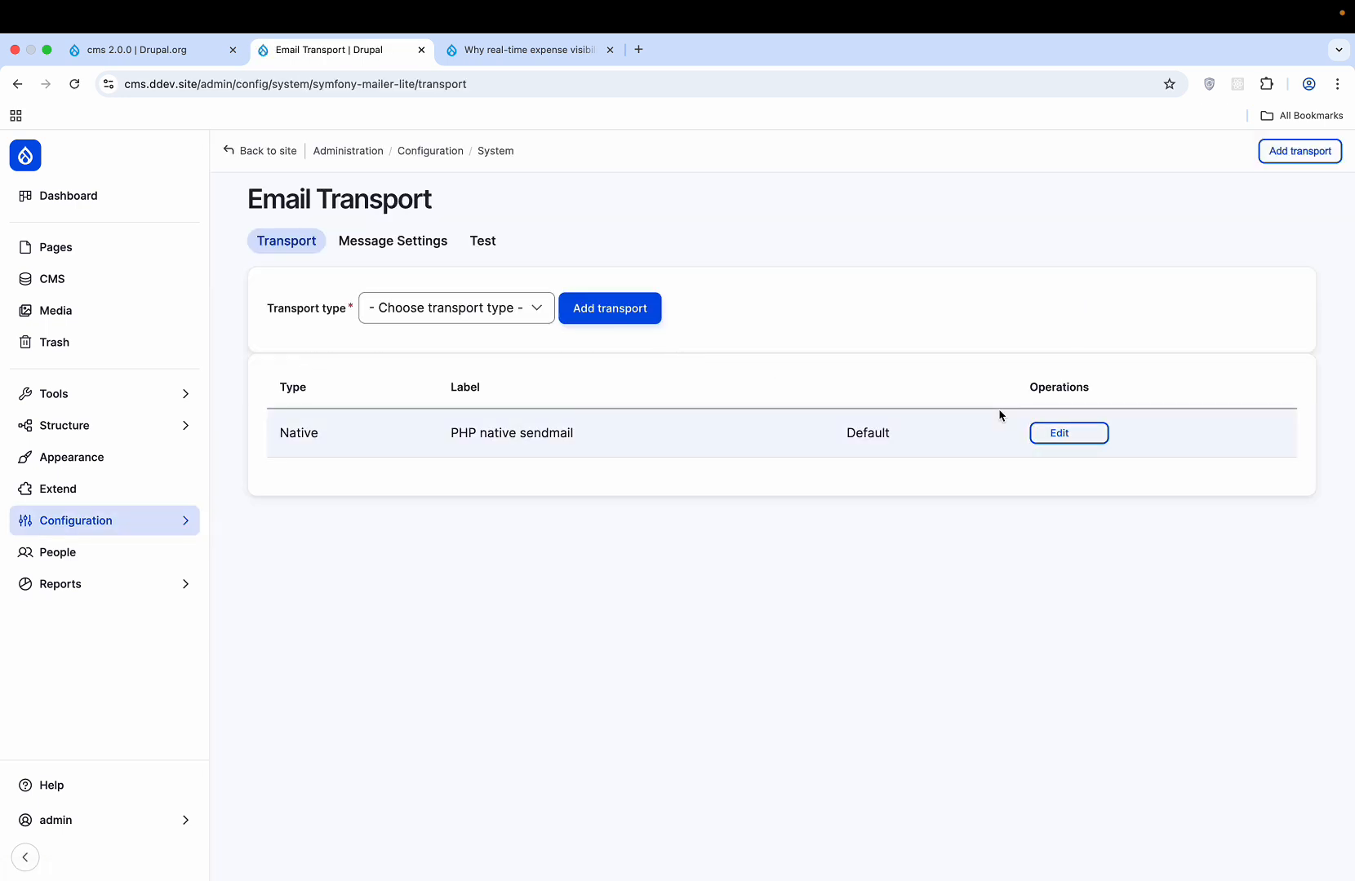
click(1074, 441)
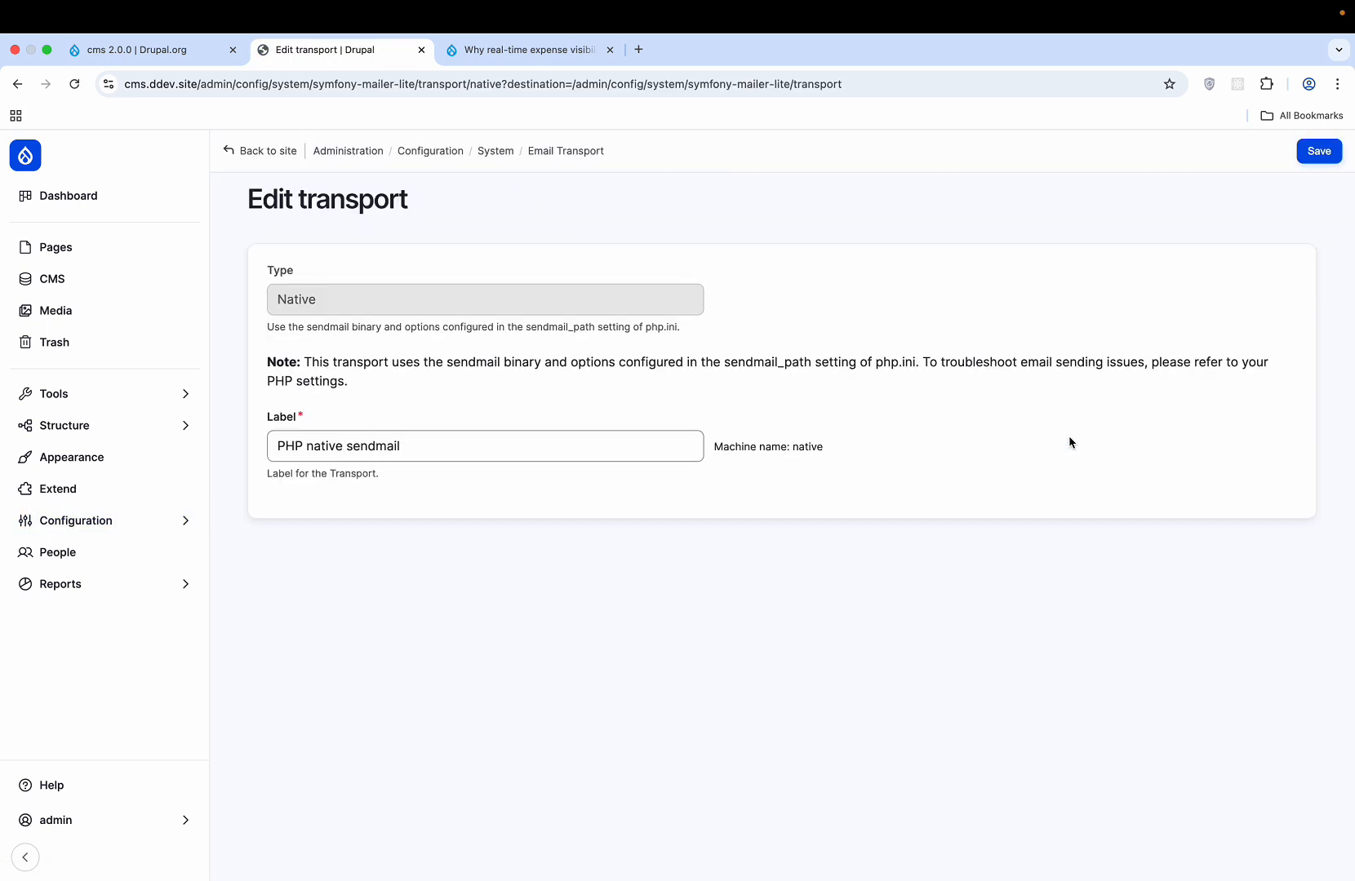
- Look over the message format, test e-mail and transport pages, then return to Configuration
scroll(563, 506, left, 5)
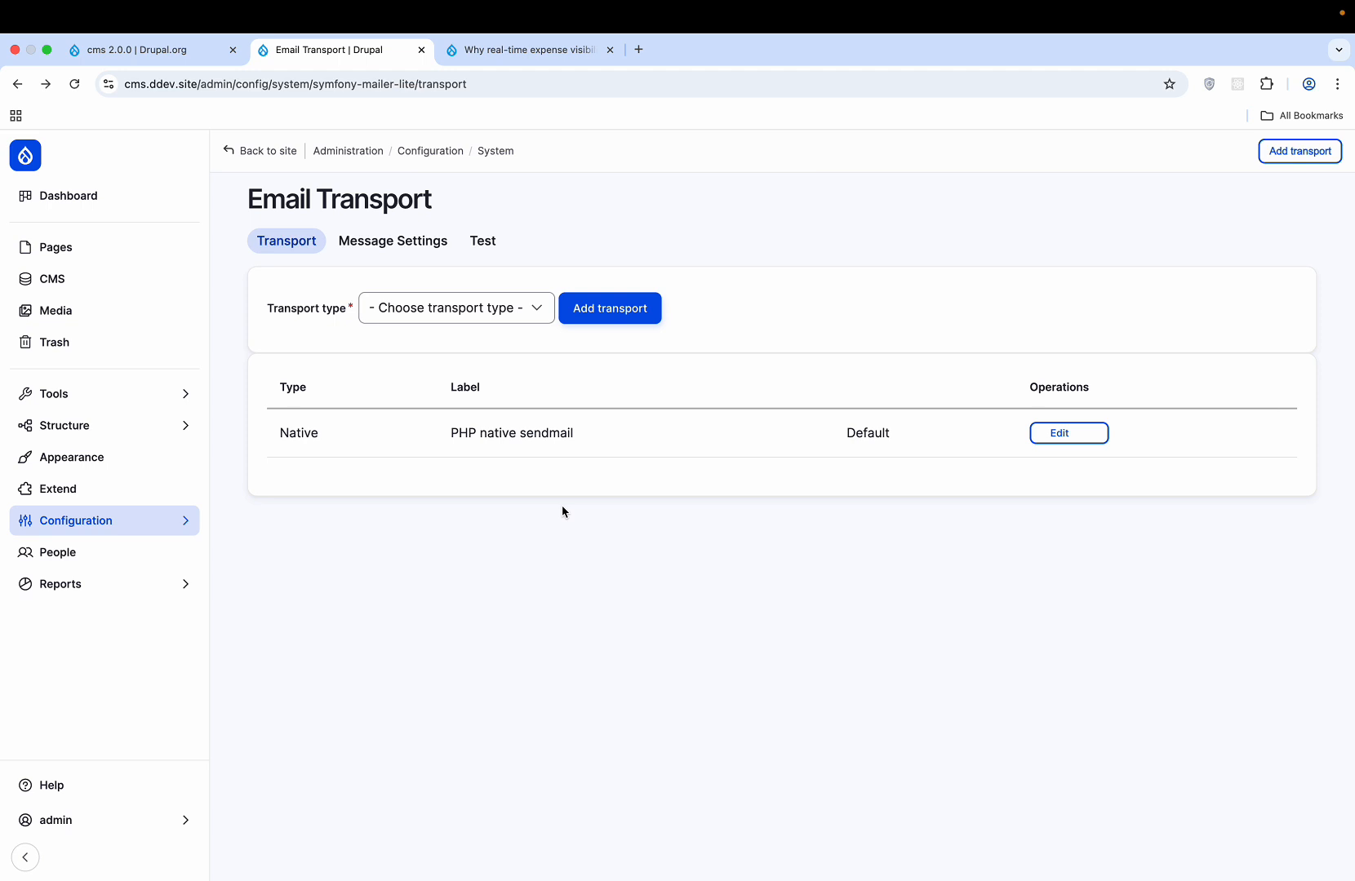
click(405, 254)
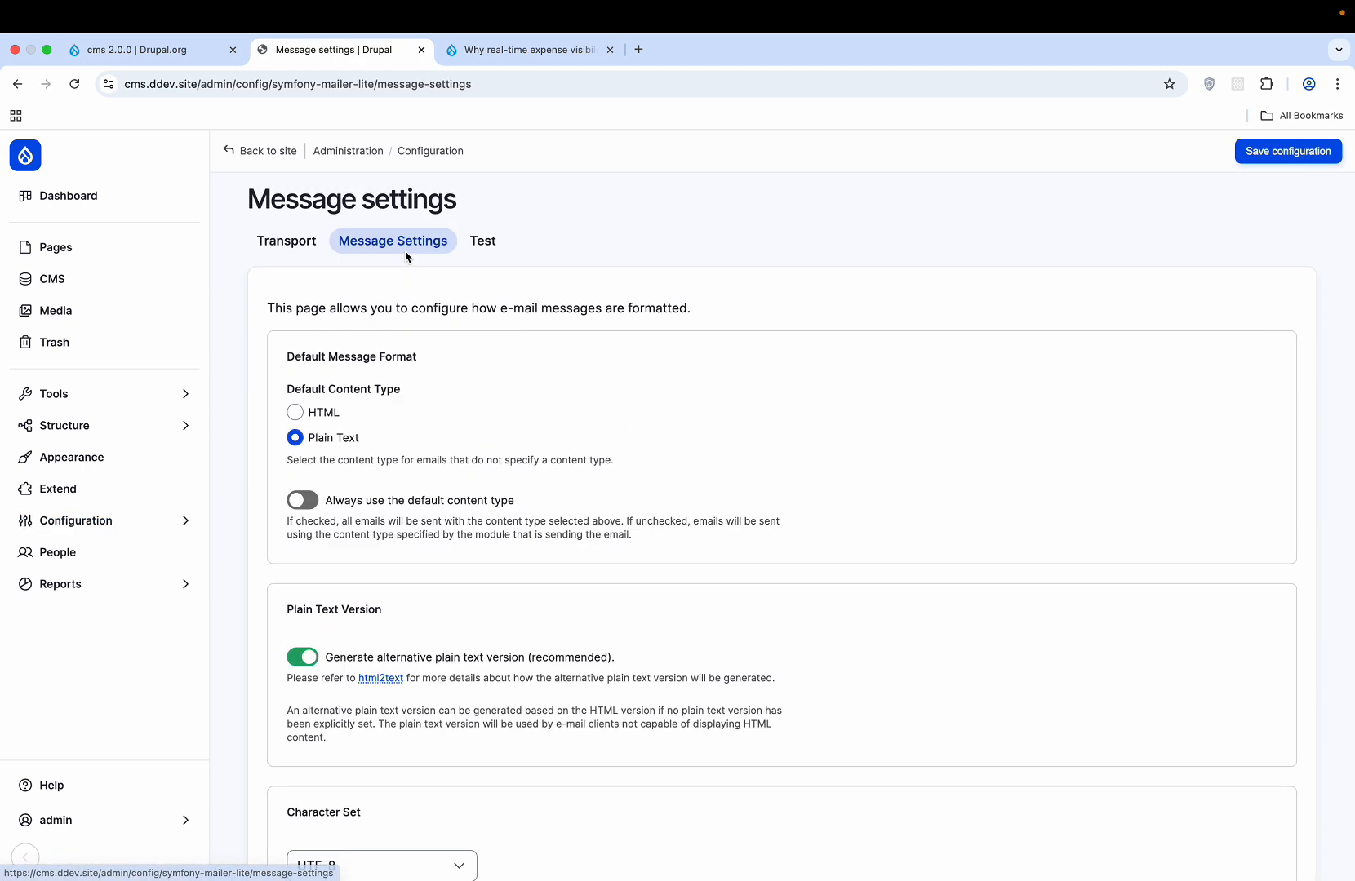
scroll(419, 456, down, 3)
scroll(418, 457, up, 3)
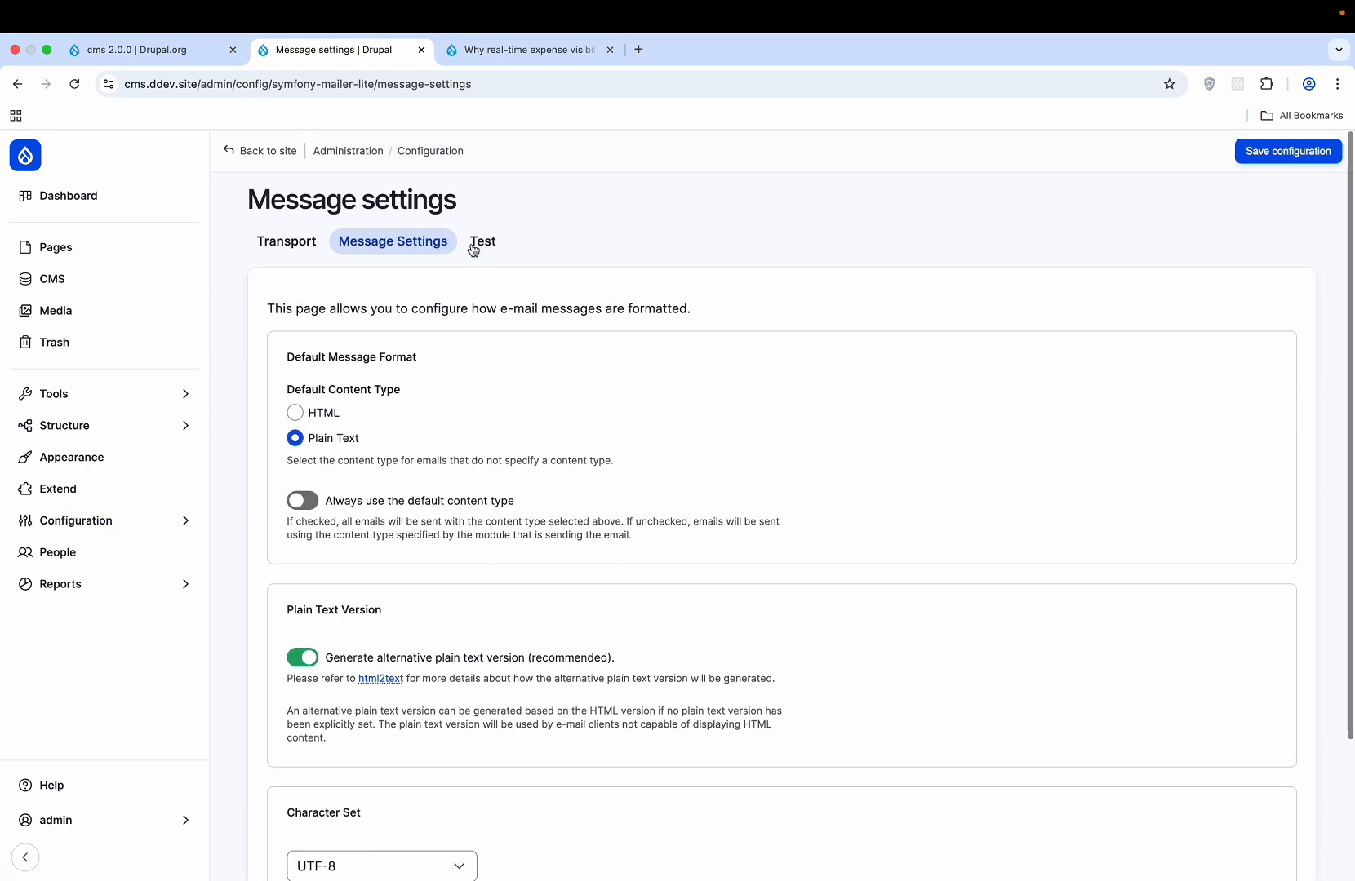
click(482, 238)
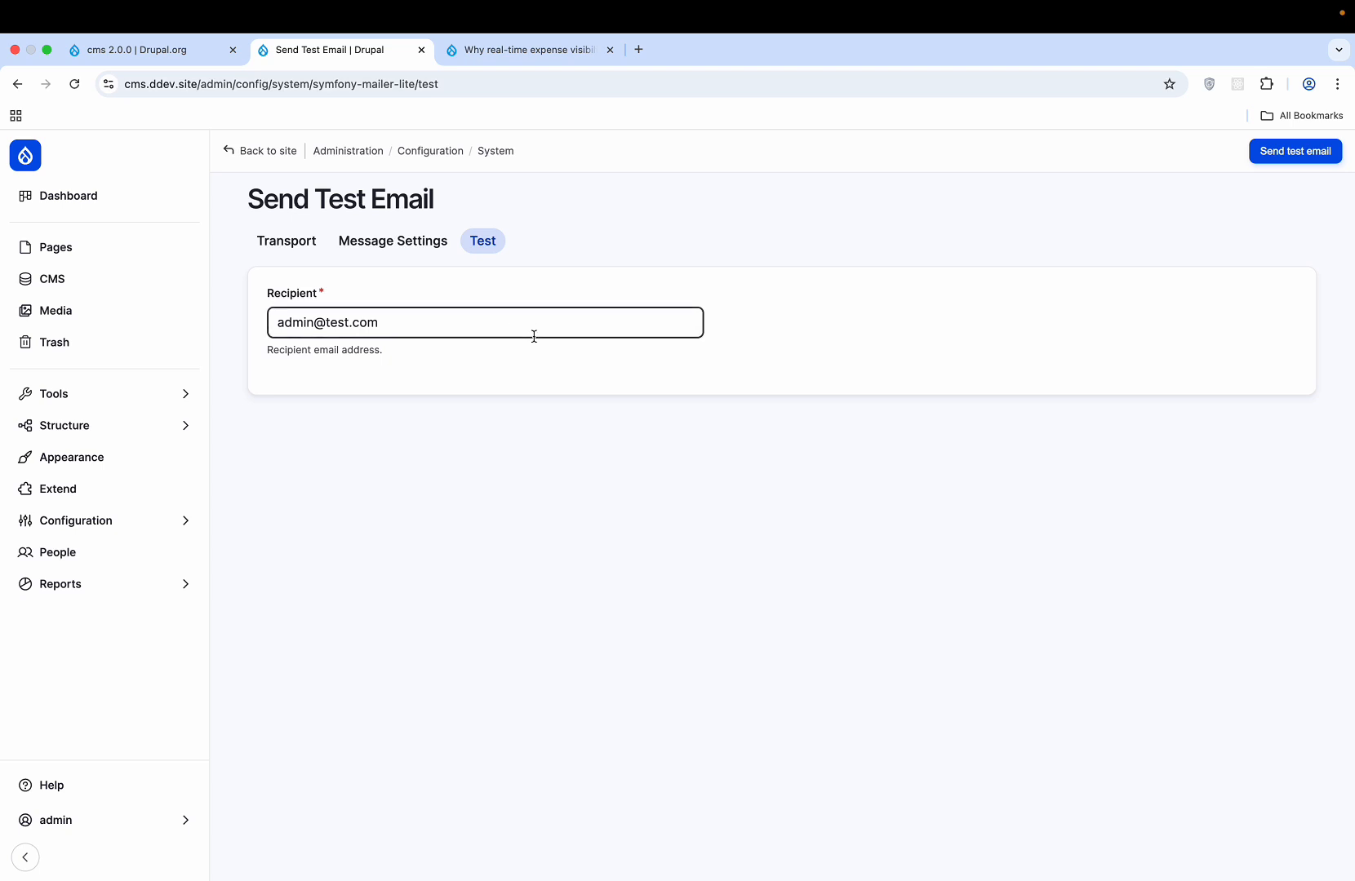
click(293, 247)
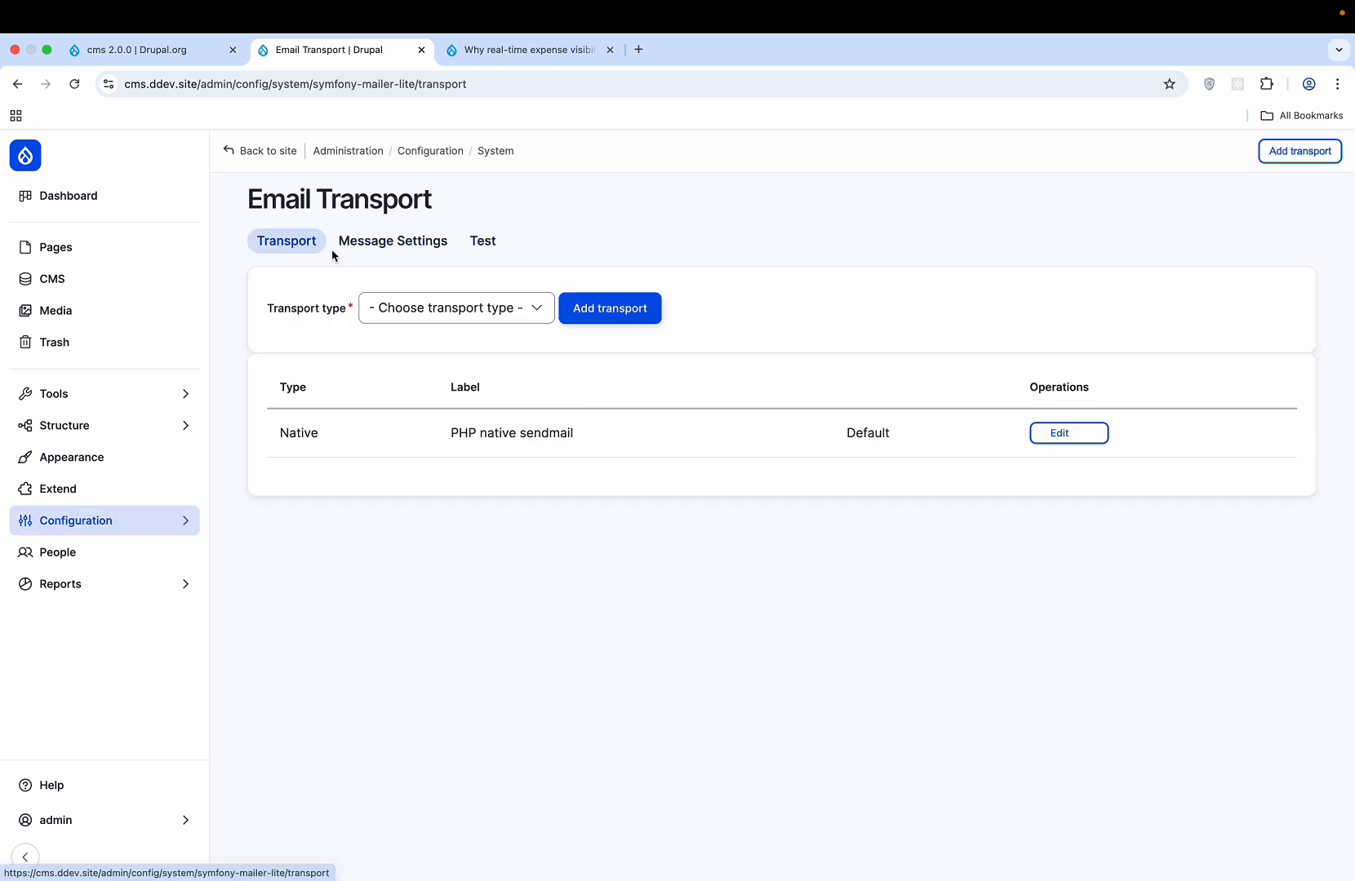
click(437, 151)
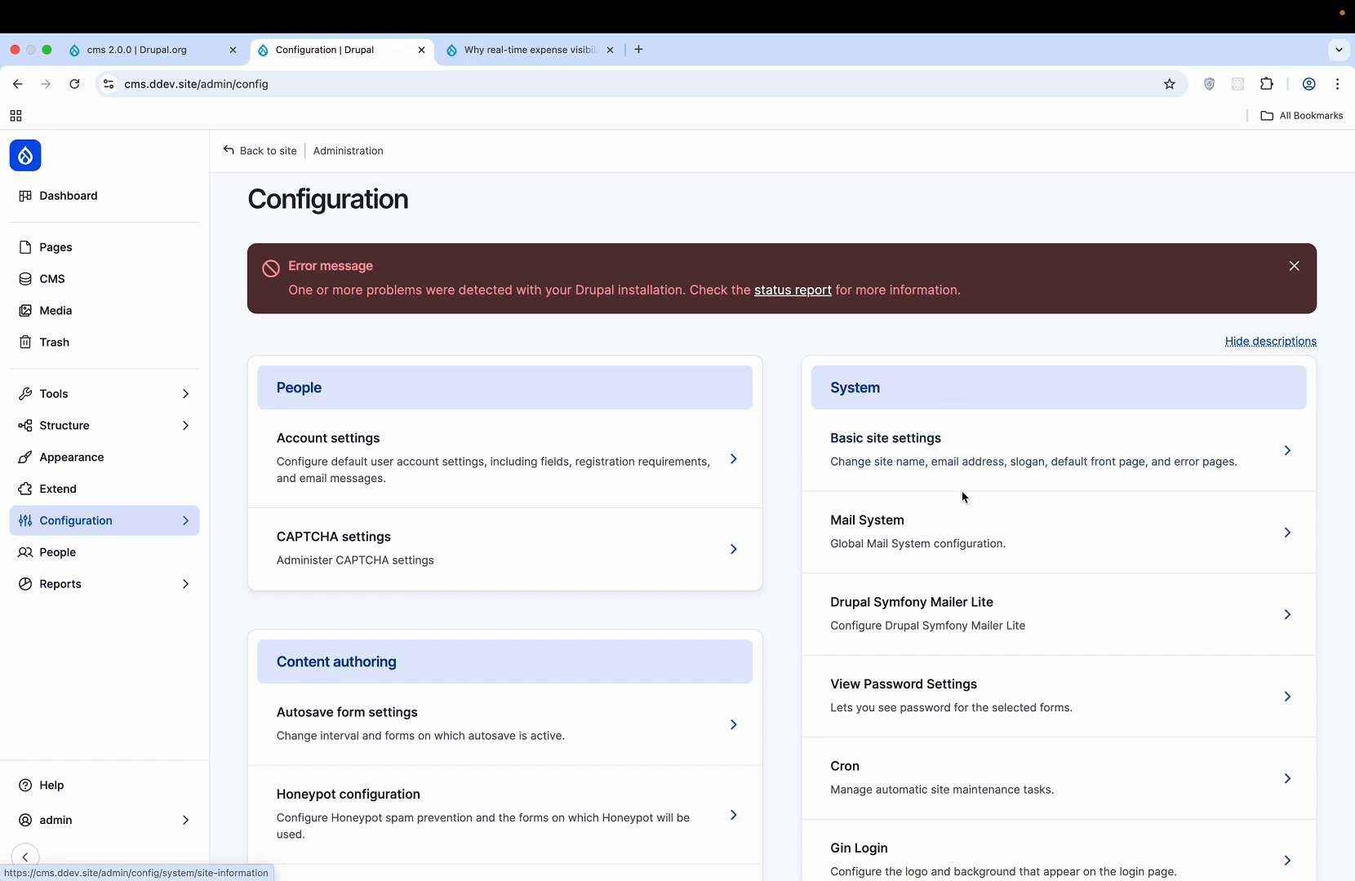
- Check the Mail System formatter options, keeping Drupal Symfony Mailer Lite as formatter and sender
click(925, 515)
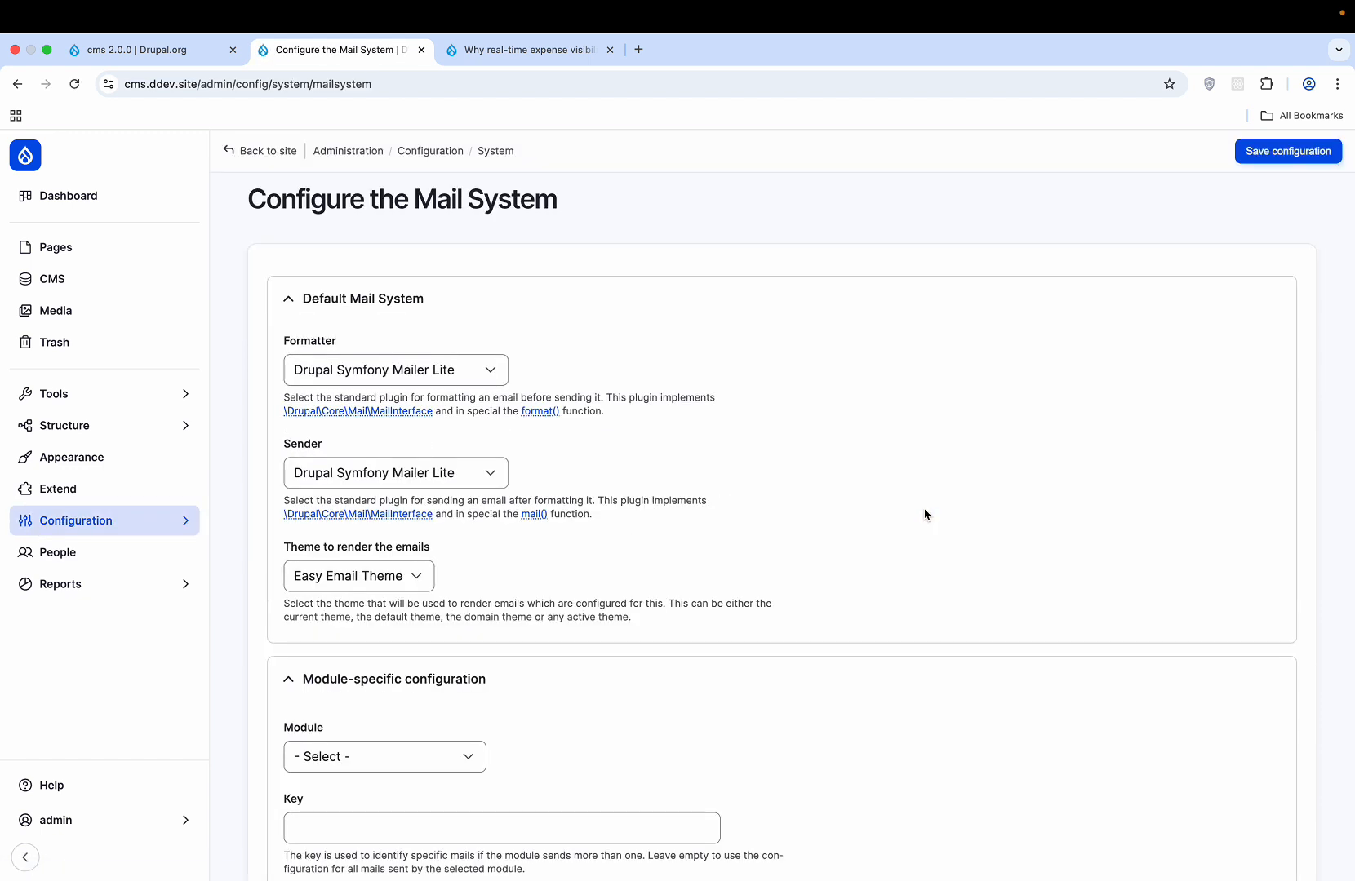
click(467, 381)
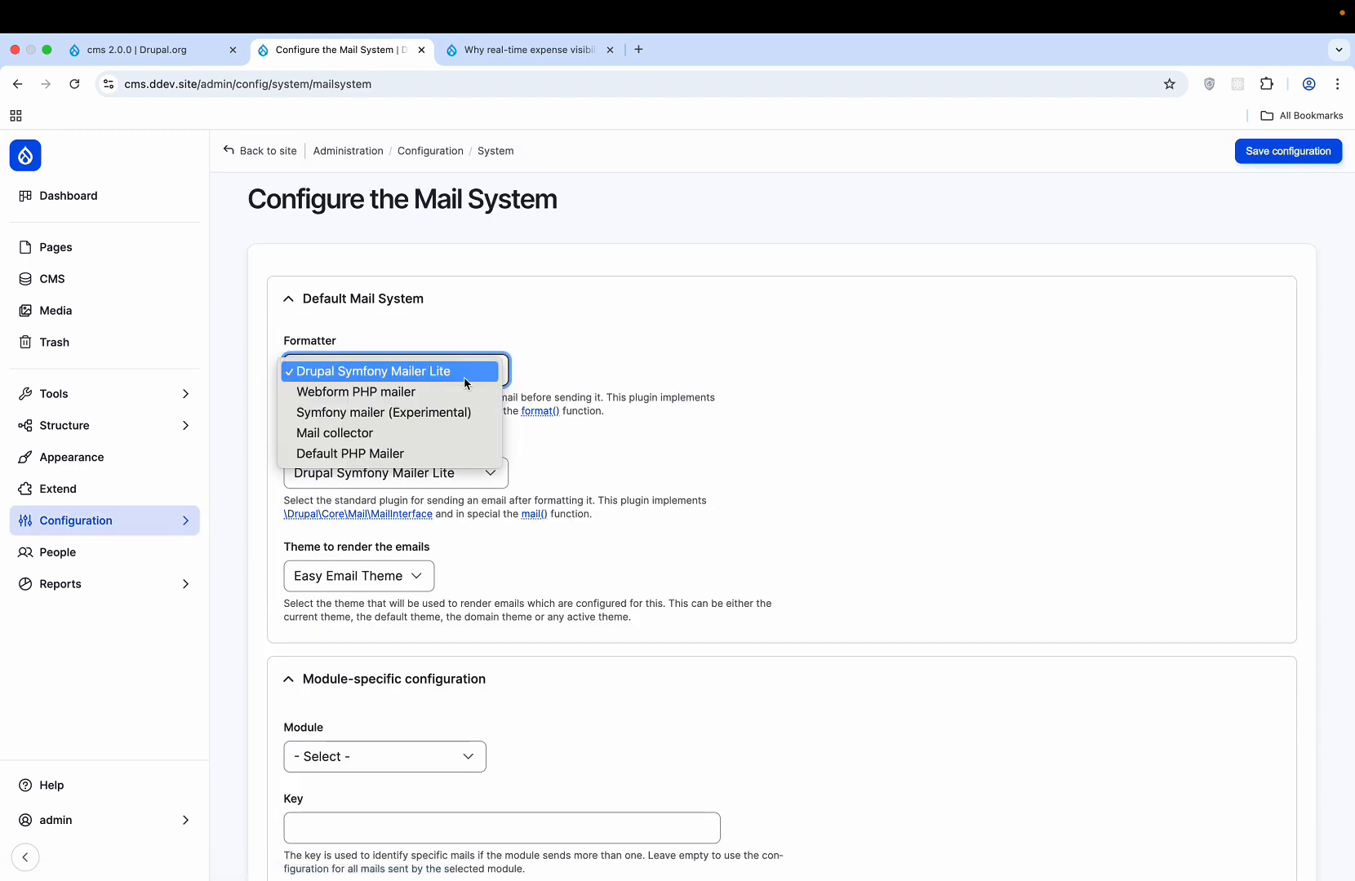
click(570, 353)
scroll(569, 353, down, 5)
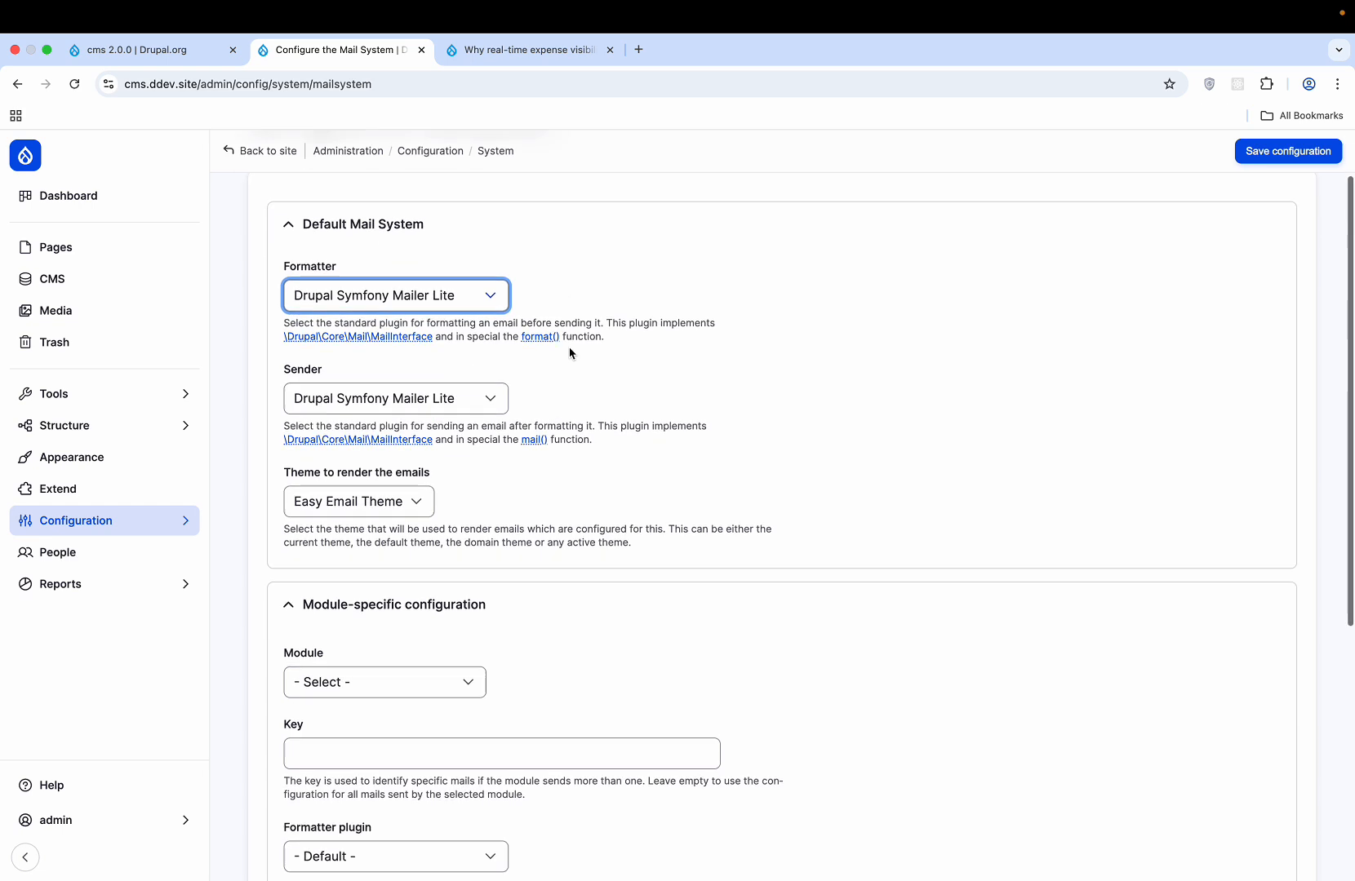
scroll(570, 353, down, 3)
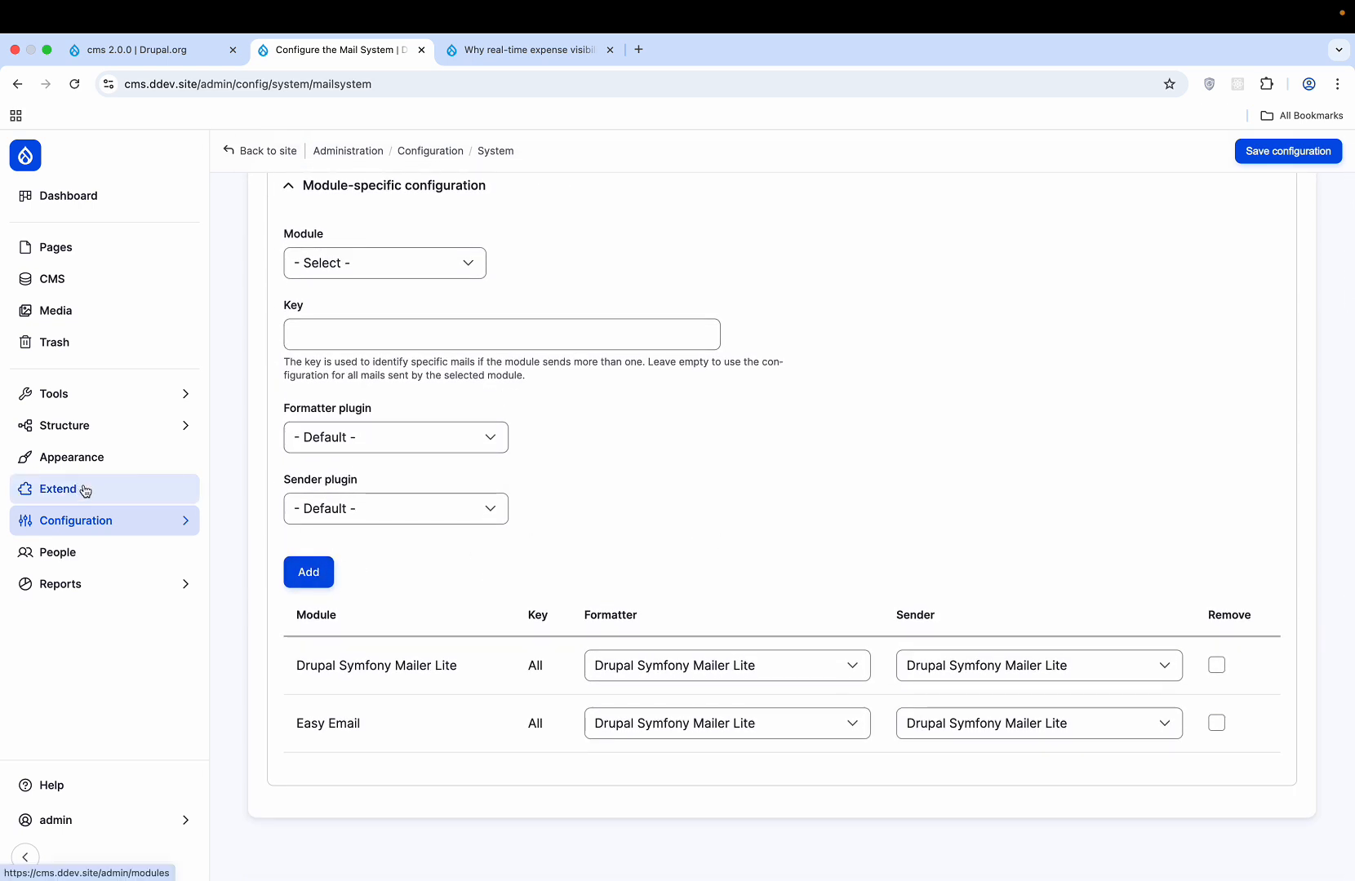
click(127, 514)
- Open View Password Settings and inspect the user_login_form form id entry without changing it
click(348, 275)
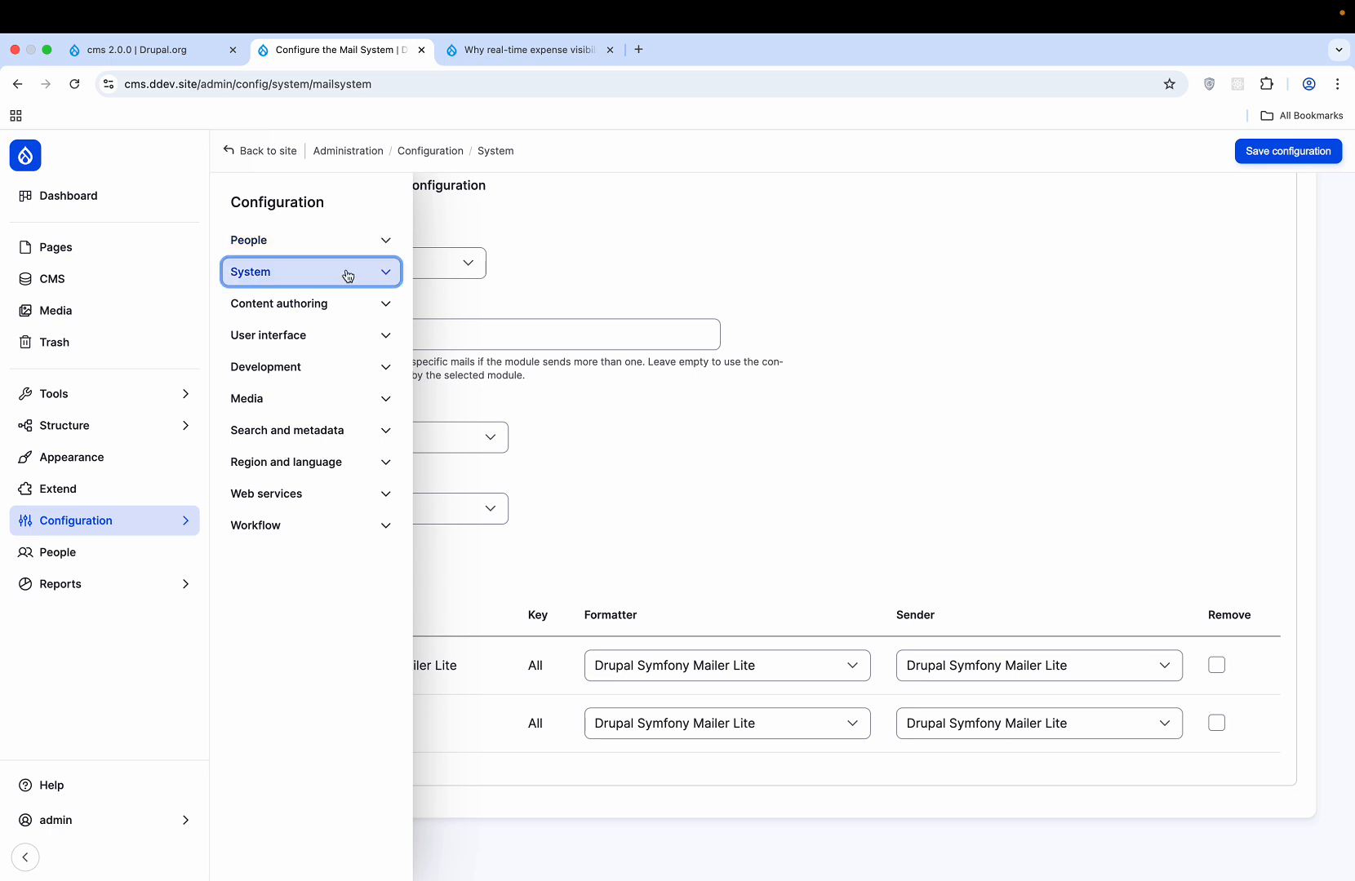
click(300, 393)
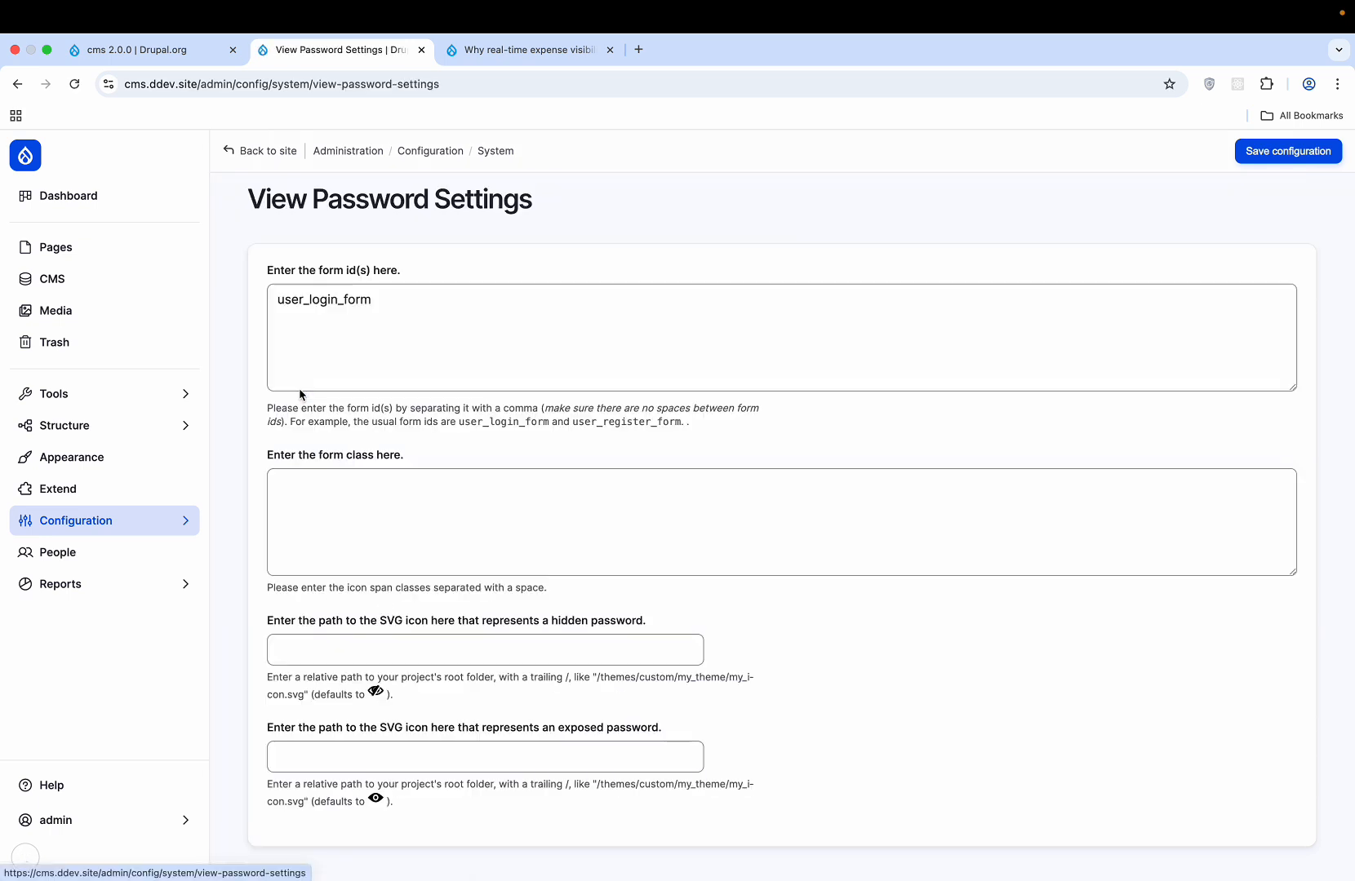
scroll(732, 337, down, 1)
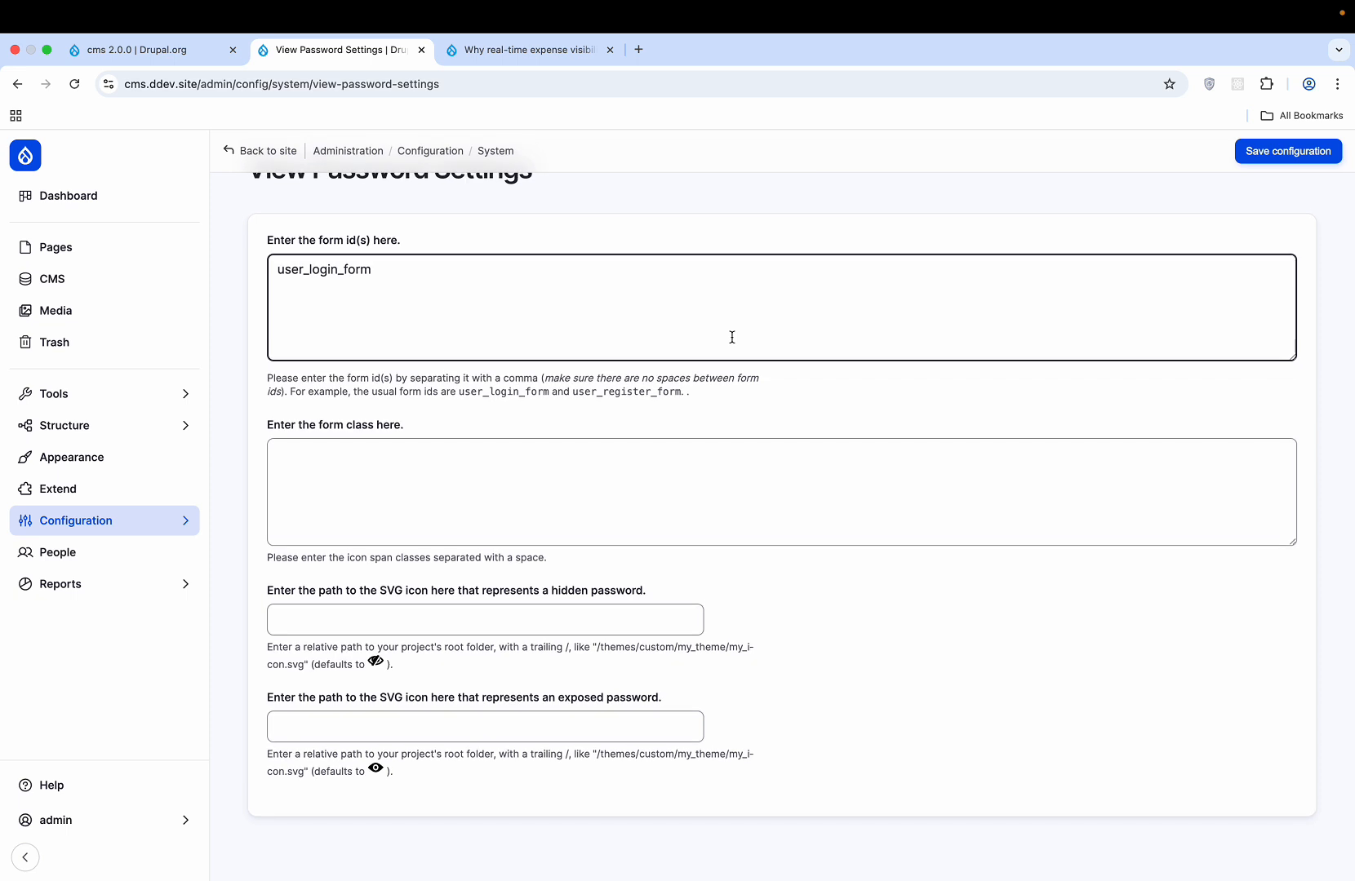
click(540, 487)
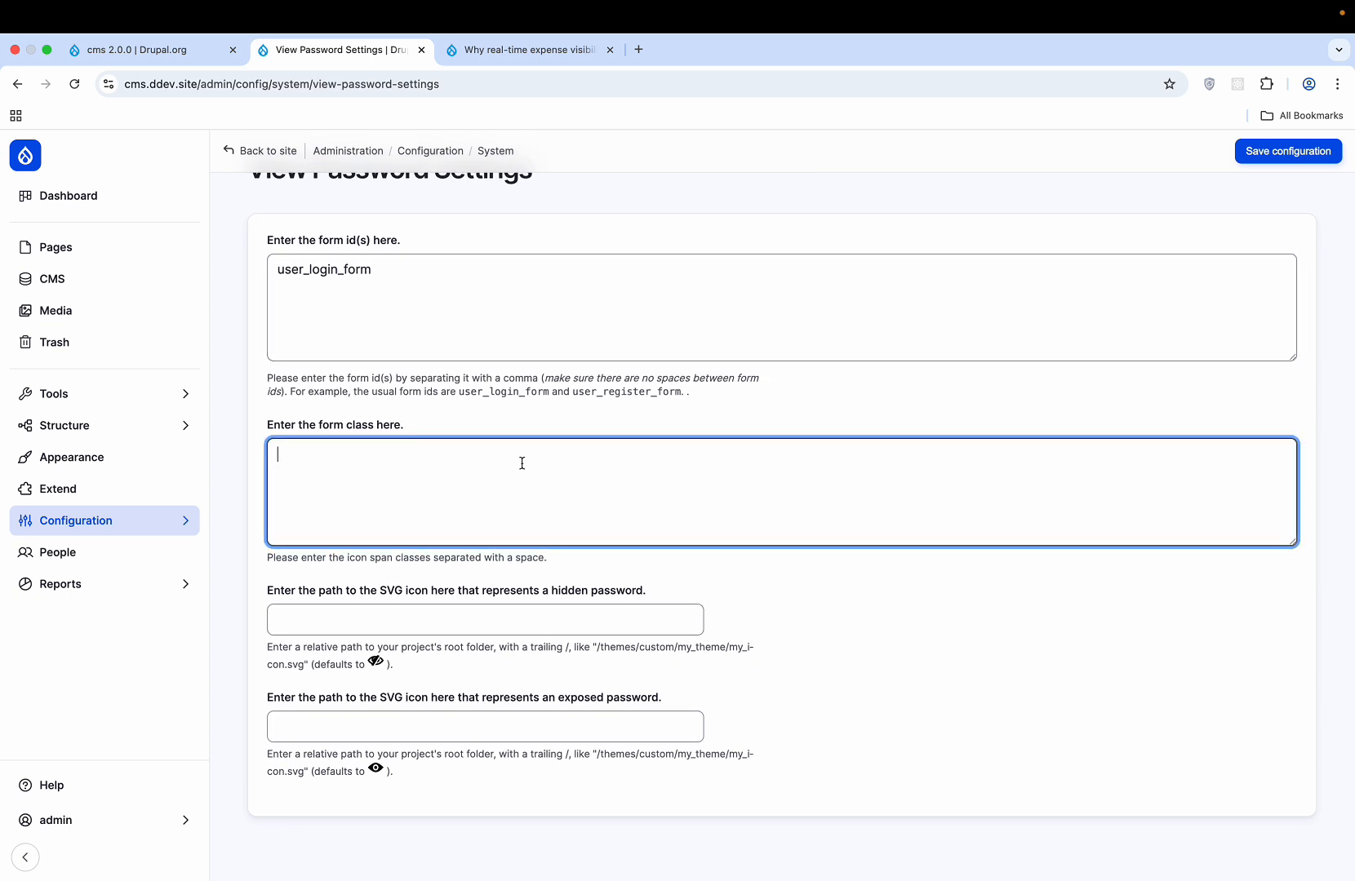
scroll(522, 463, up, 1)
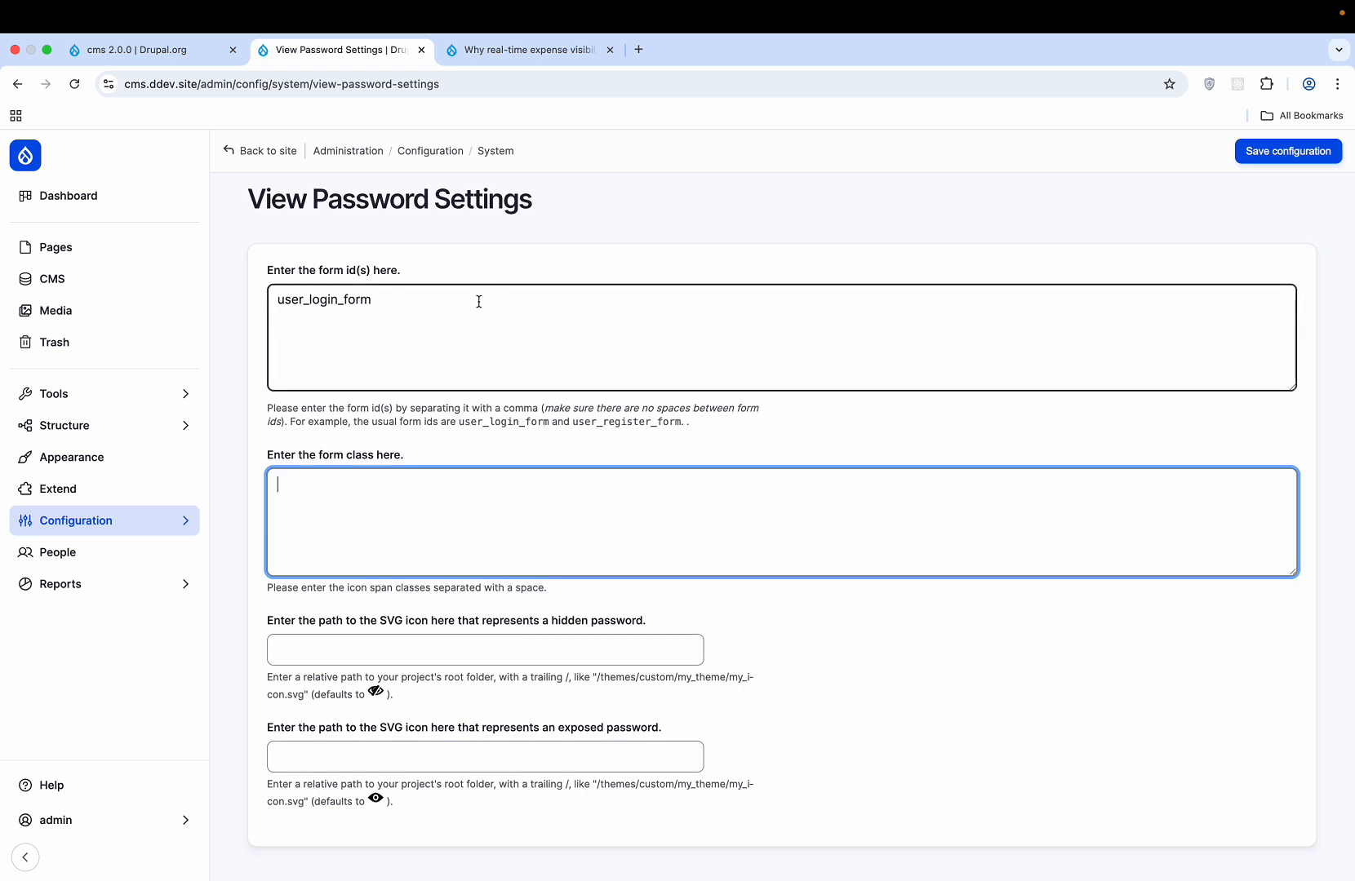
click(479, 303)
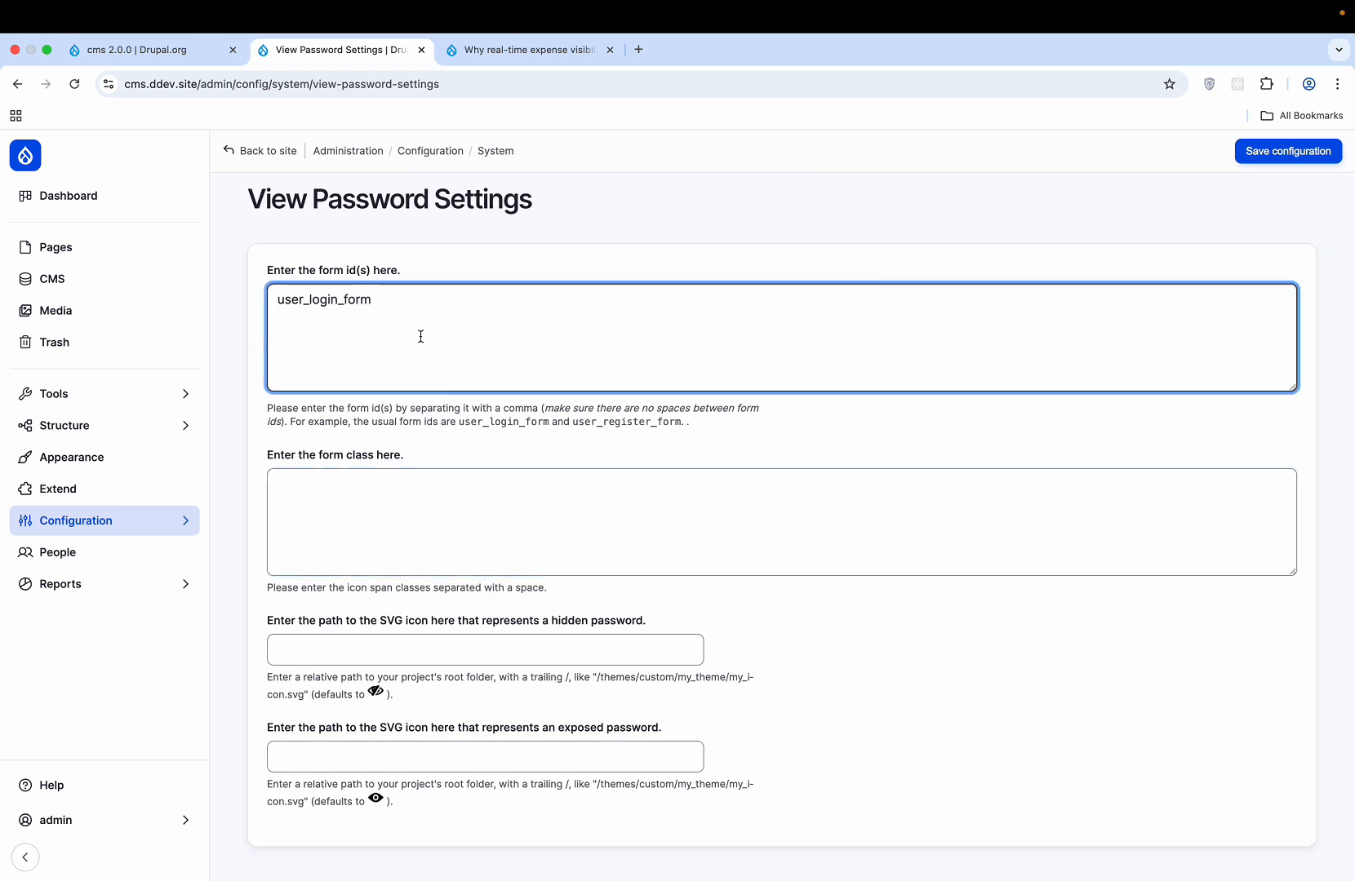
key(super+a)
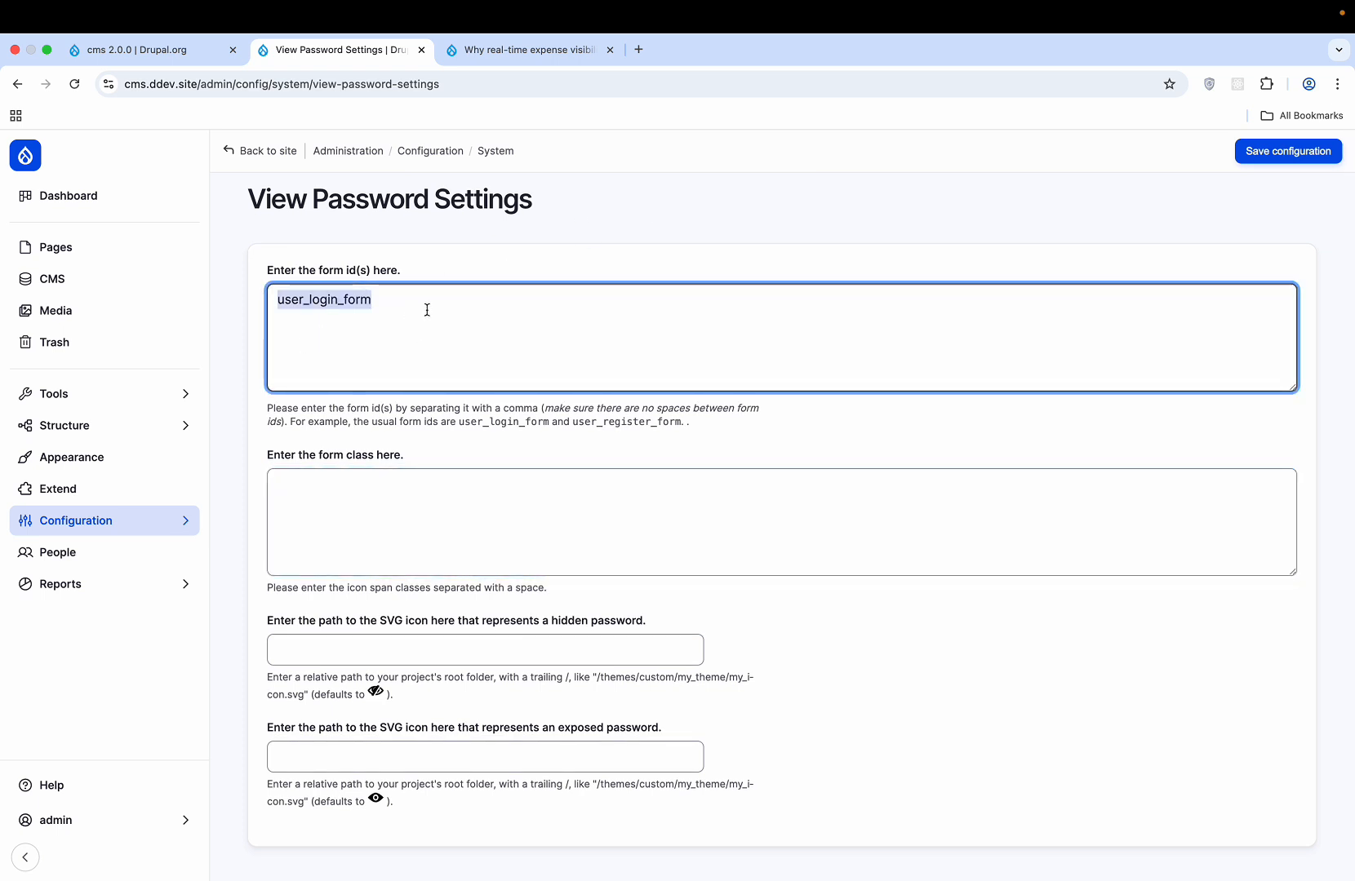
click(427, 310)
- Inspect the form class and hidden-password icon path fields, leaving them empty
click(383, 511)
scroll(384, 512, down, 1)
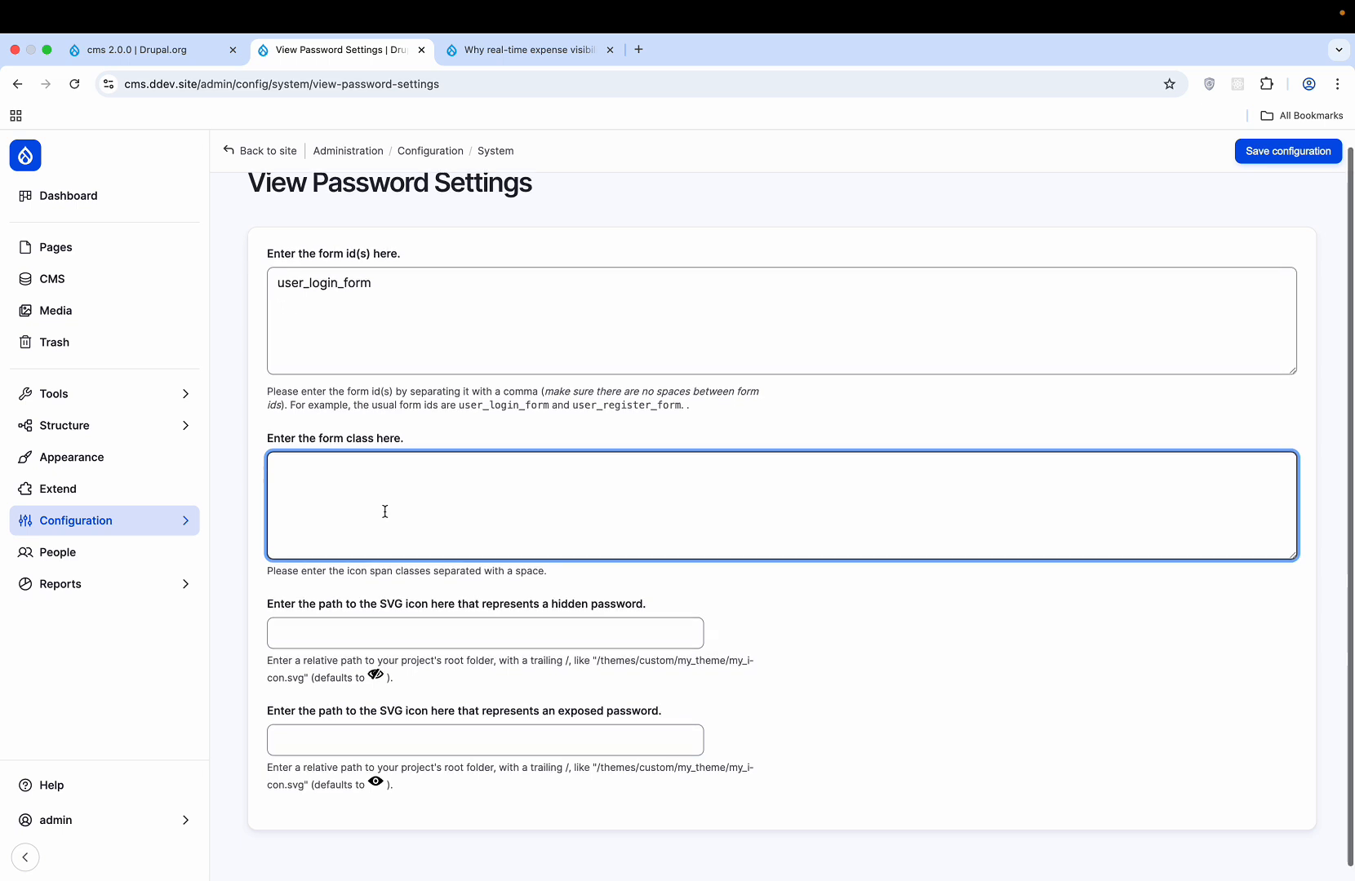
scroll(384, 511, down, 1)
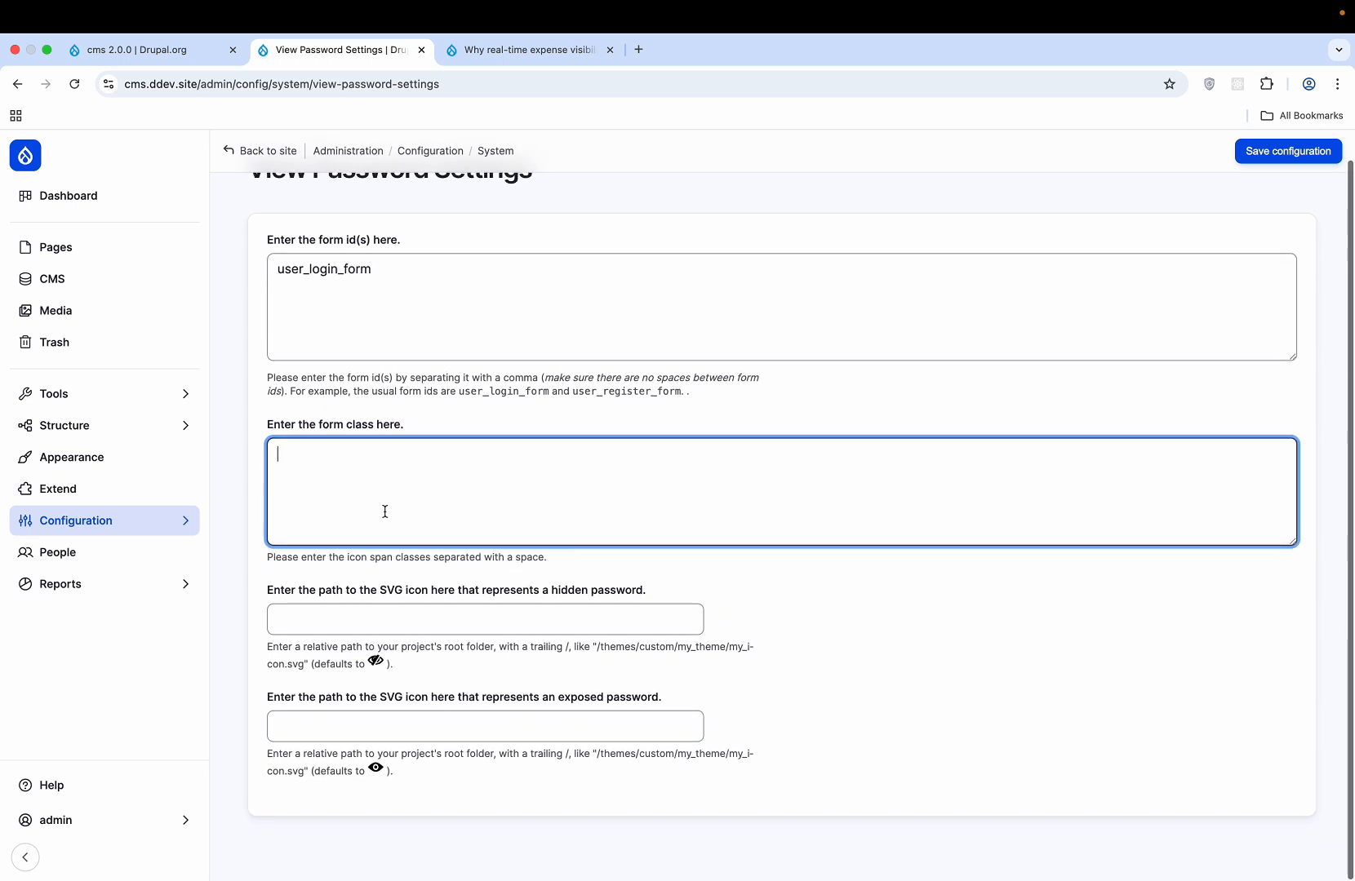
click(335, 622)
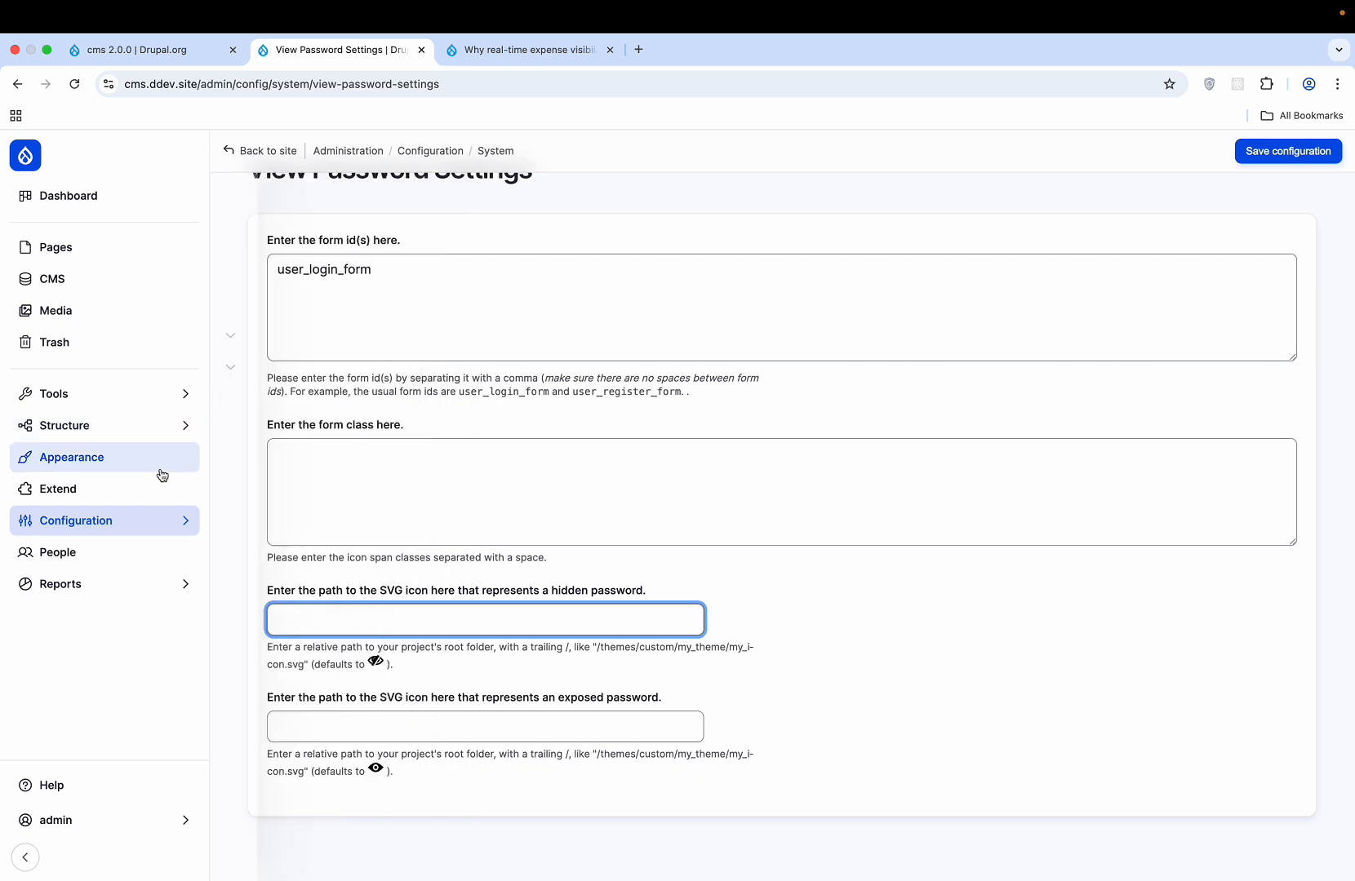
mouse_move(152, 528)
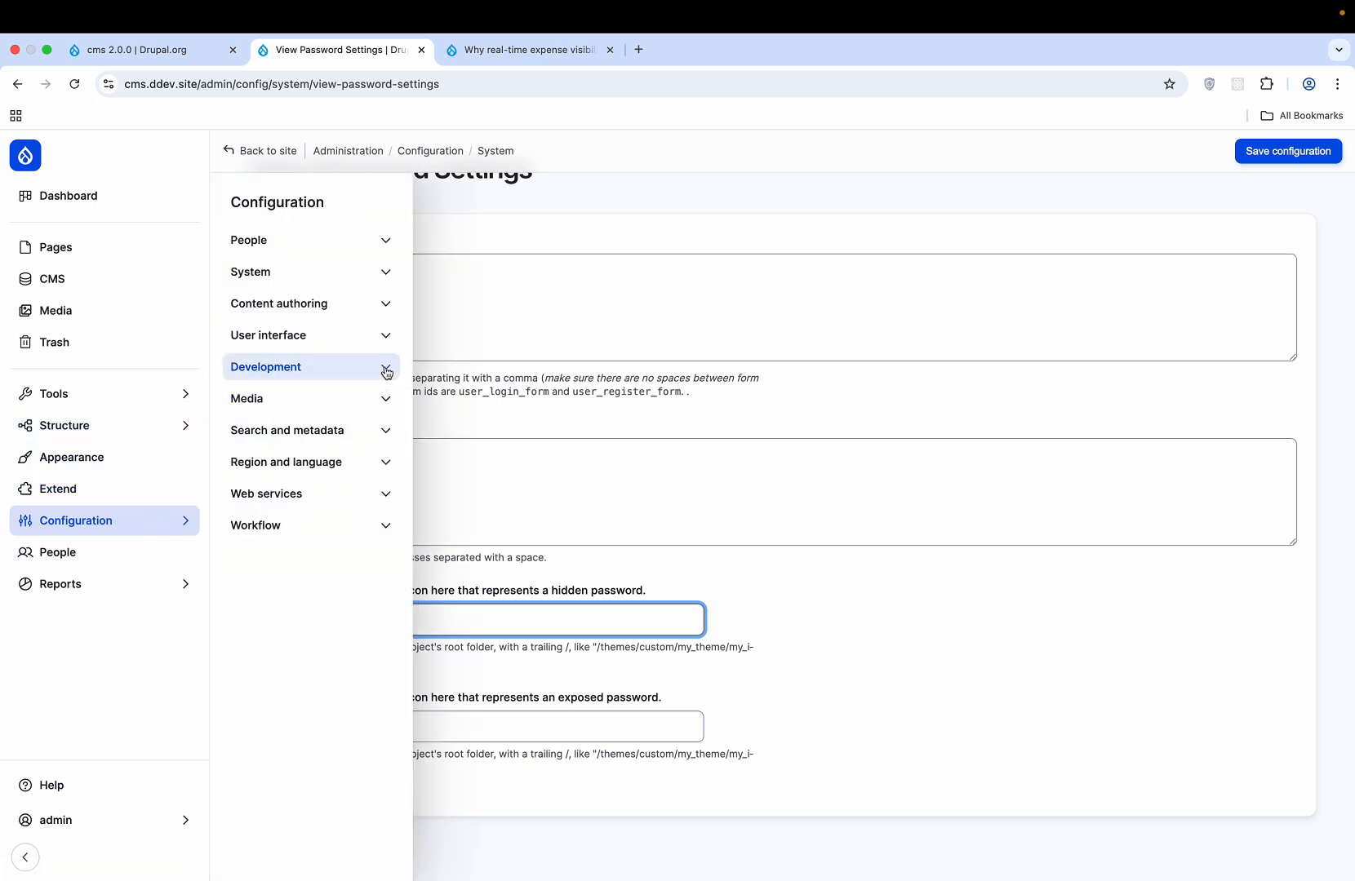
click(384, 333)
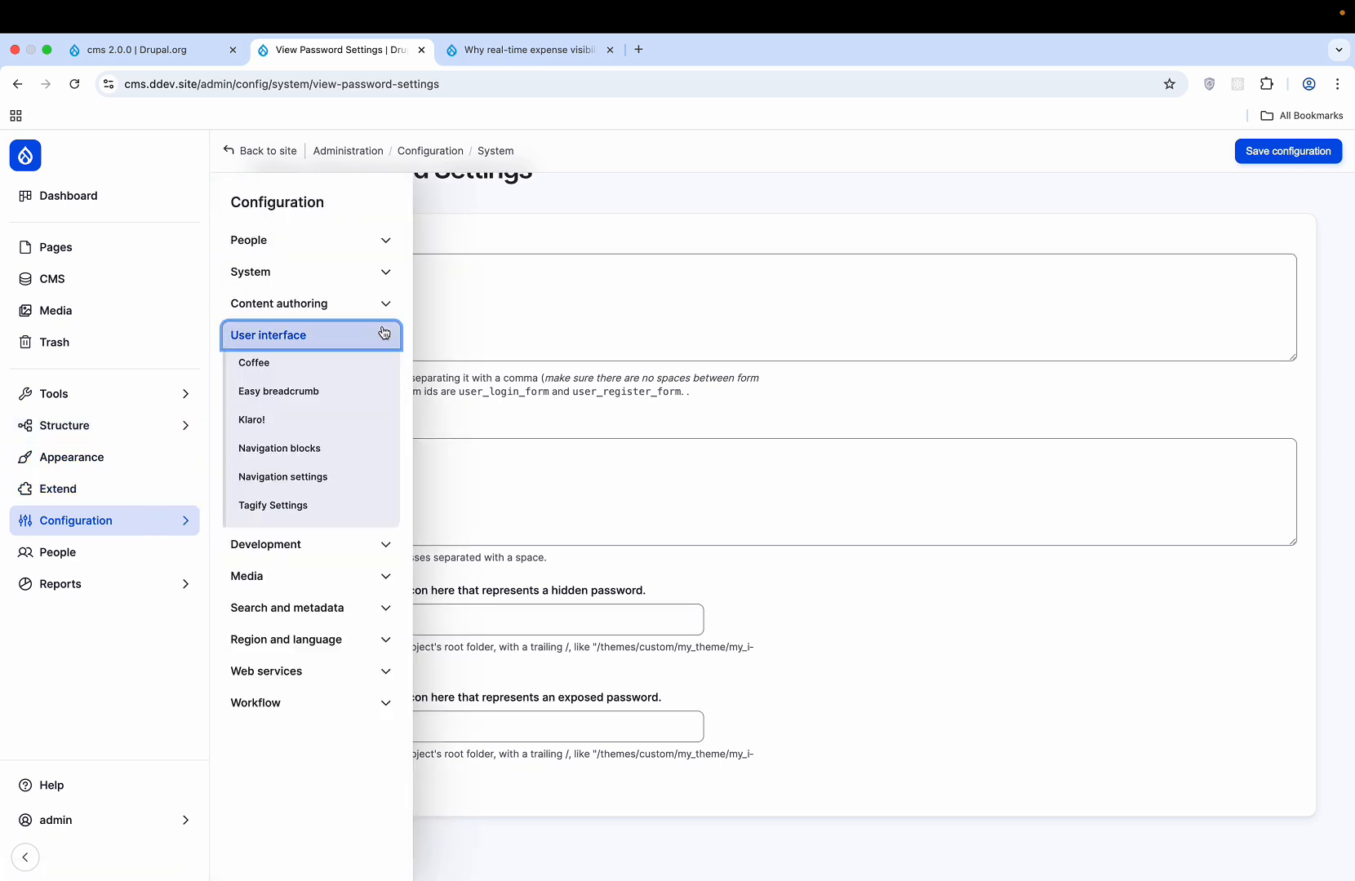
- Scroll through every Easy Breadcrumb general and advanced setting, leaving all unchanged
click(316, 392)
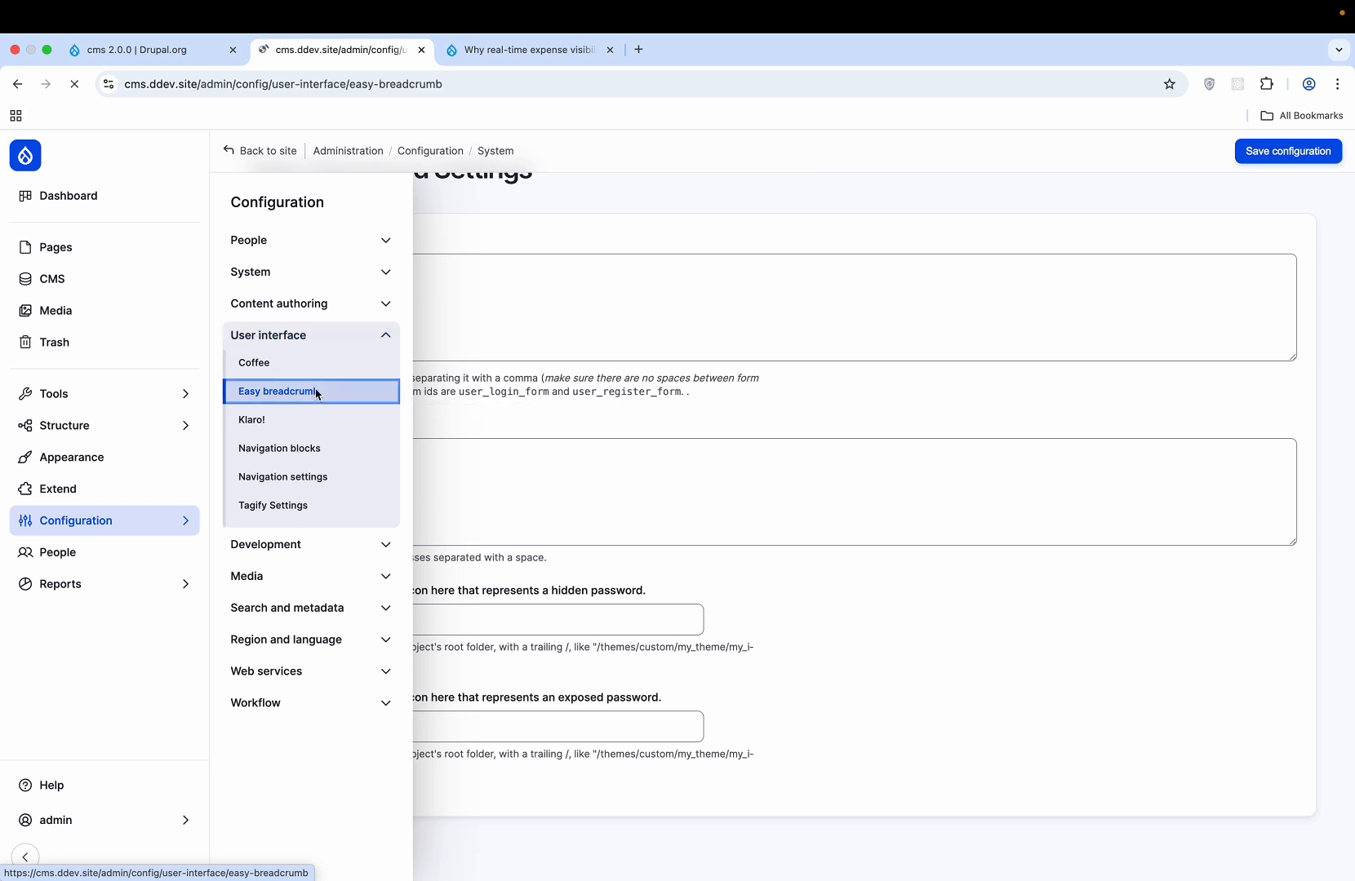
scroll(566, 337, down, 3)
scroll(566, 338, up, 3)
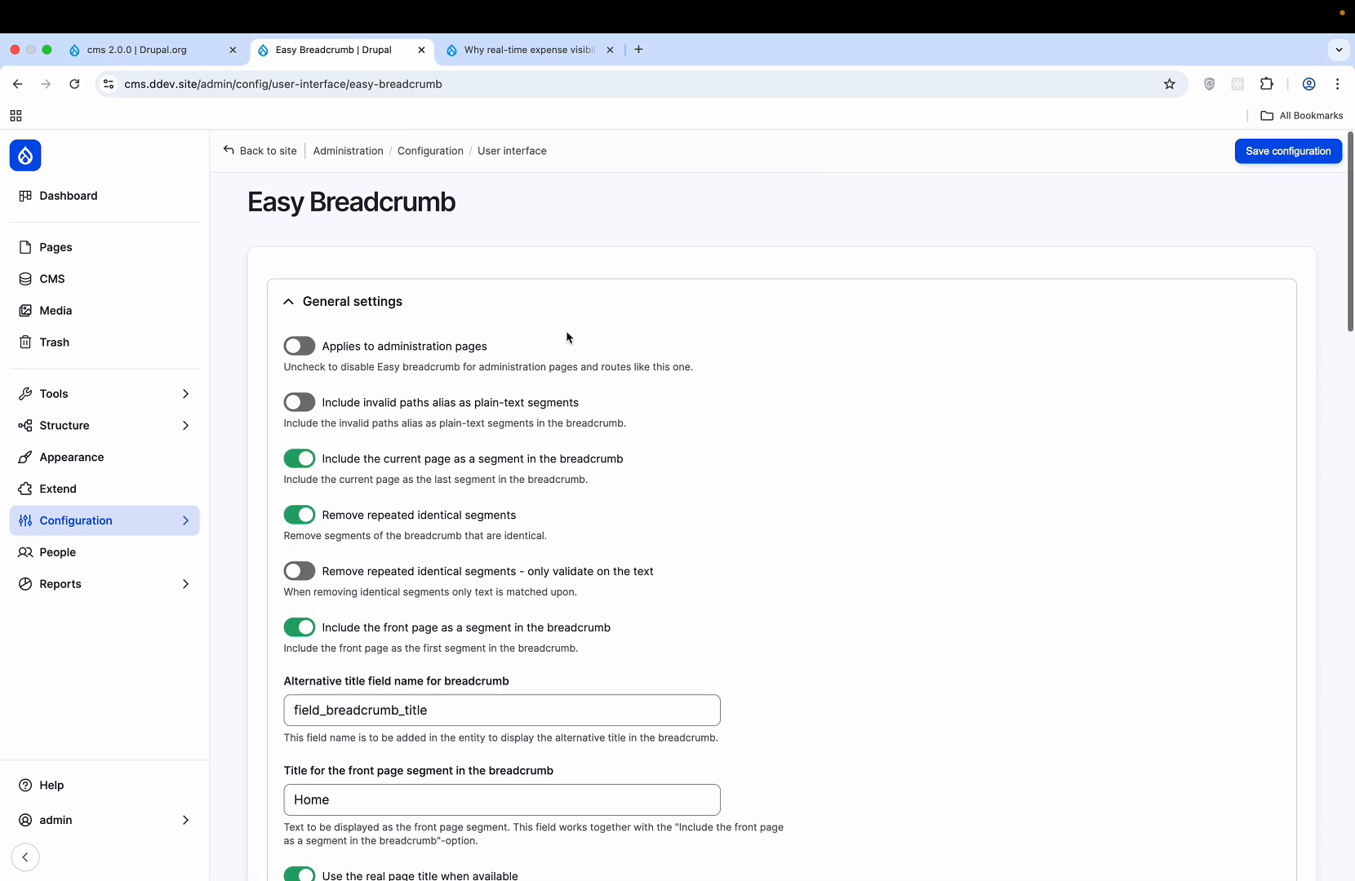
scroll(567, 338, down, 10)
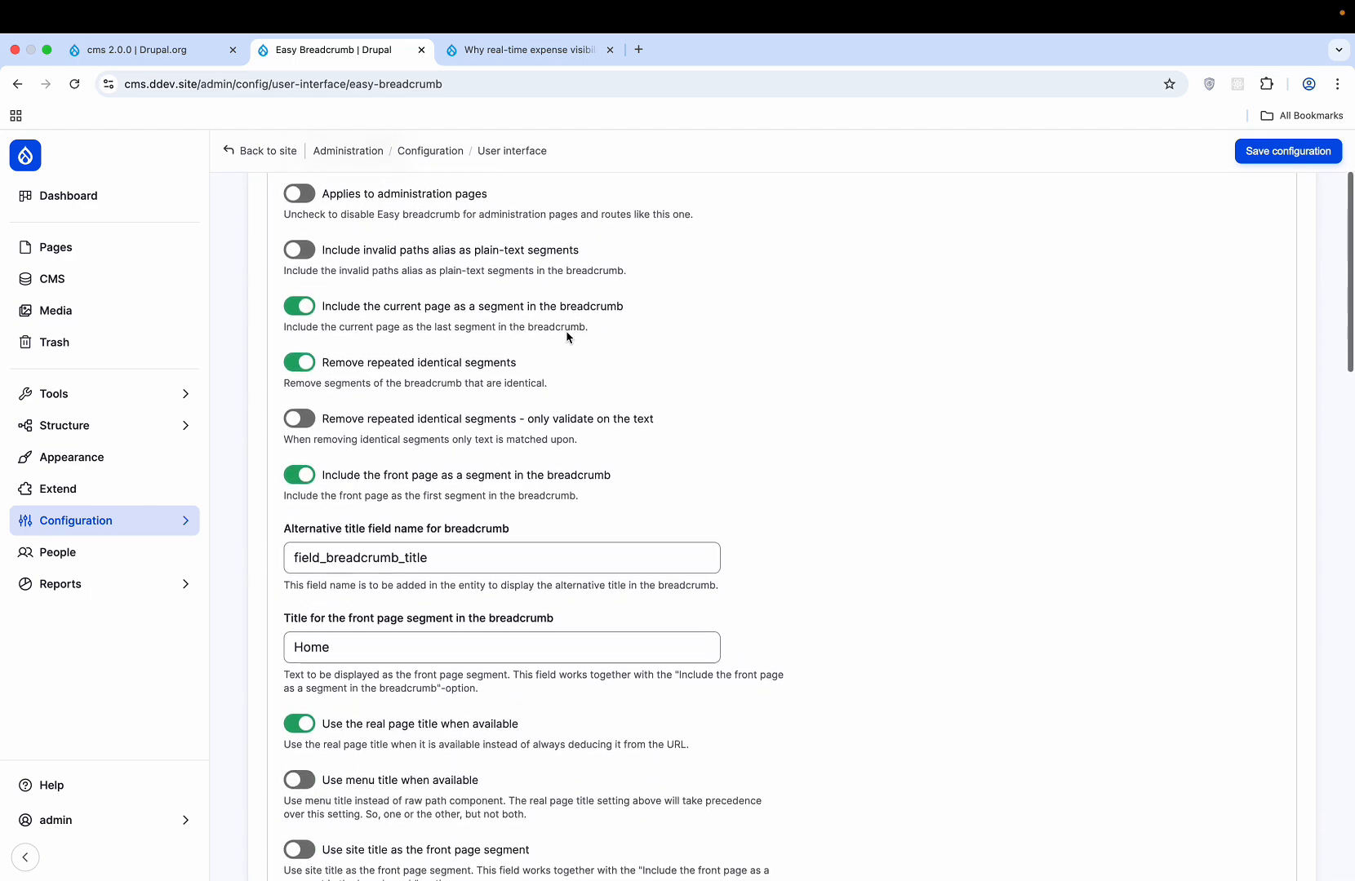
scroll(566, 332, down, 12)
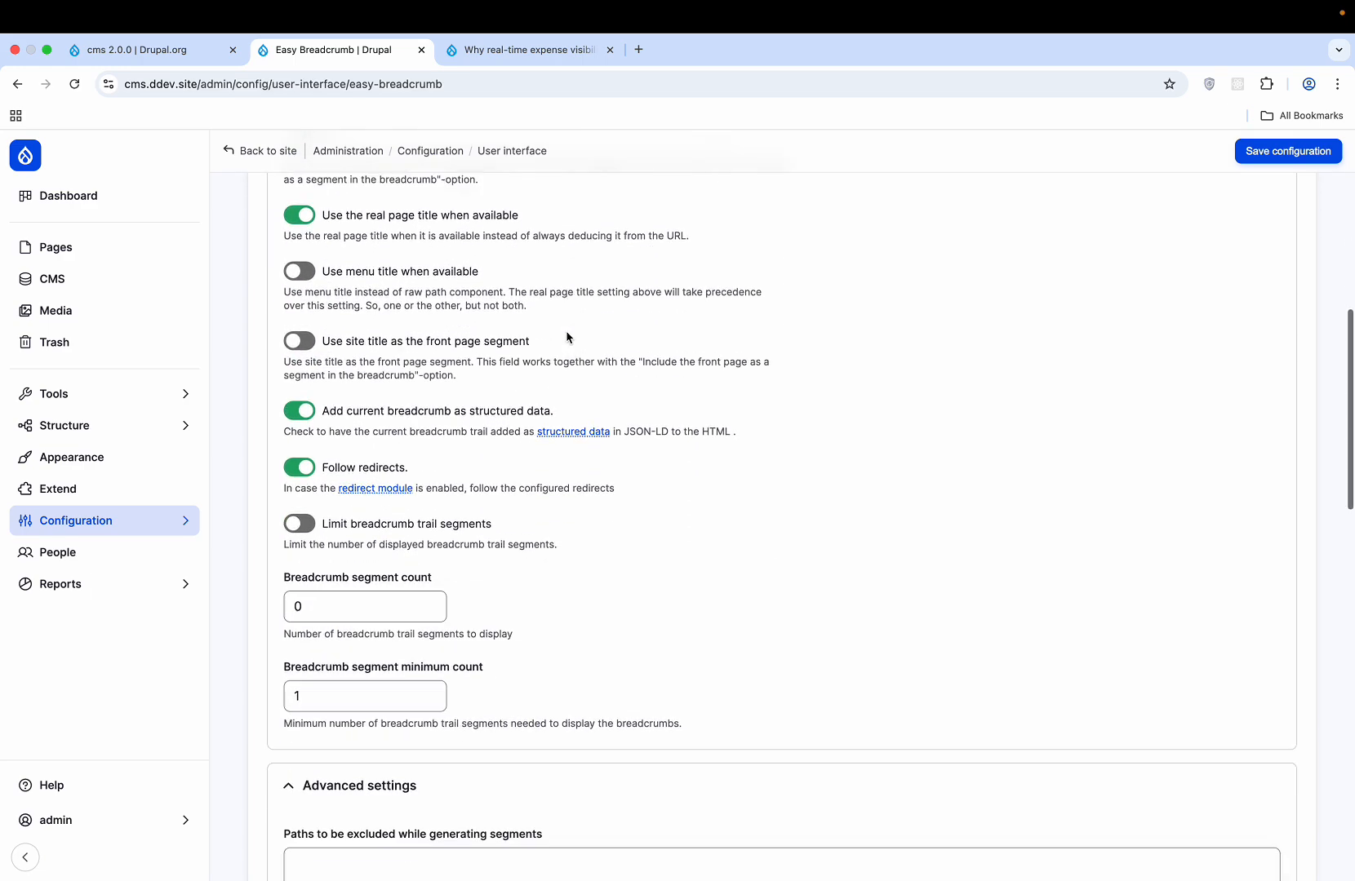
scroll(566, 333, down, 12)
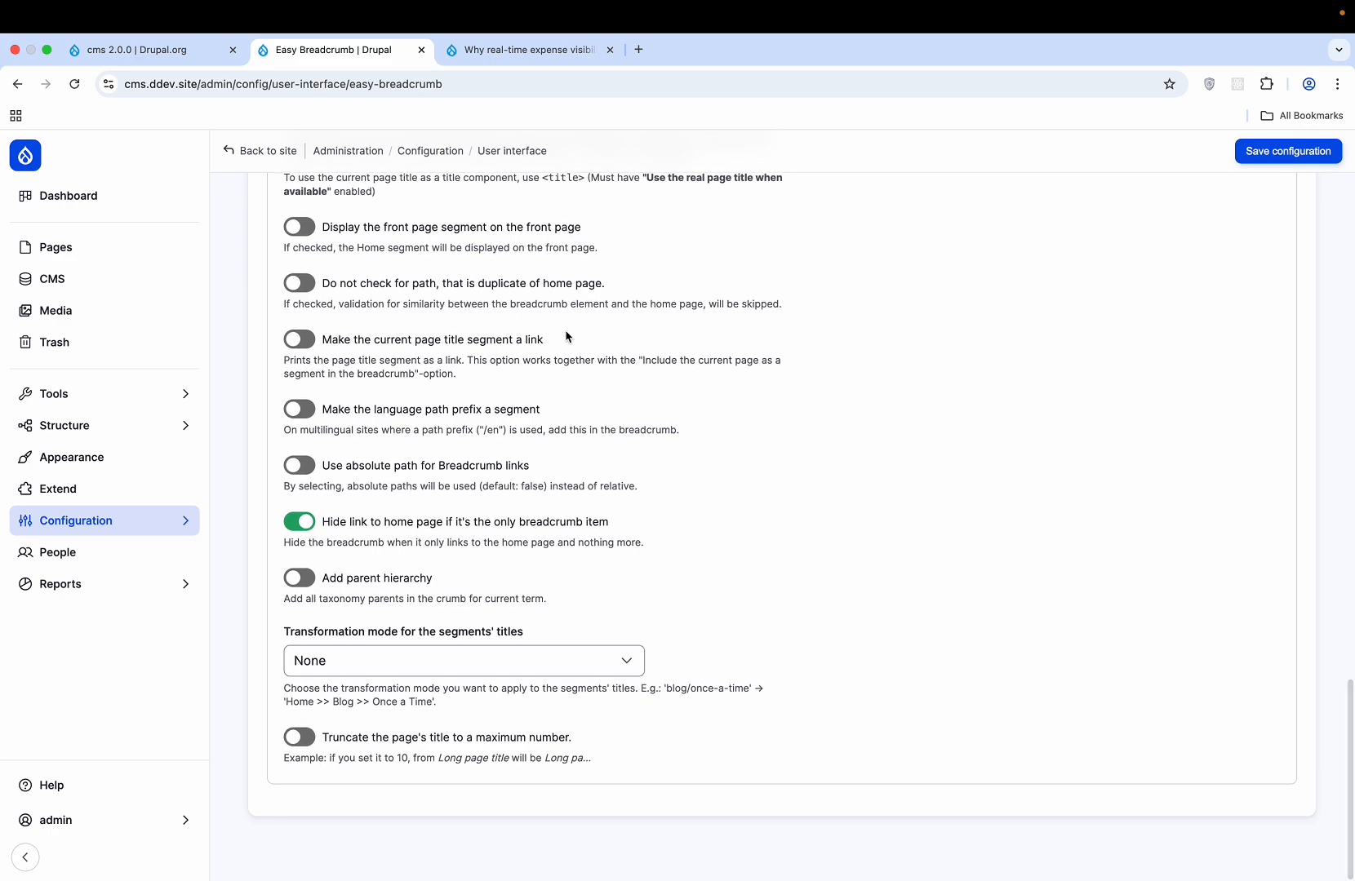
scroll(566, 332, up, 12)
scroll(567, 332, up, 15)
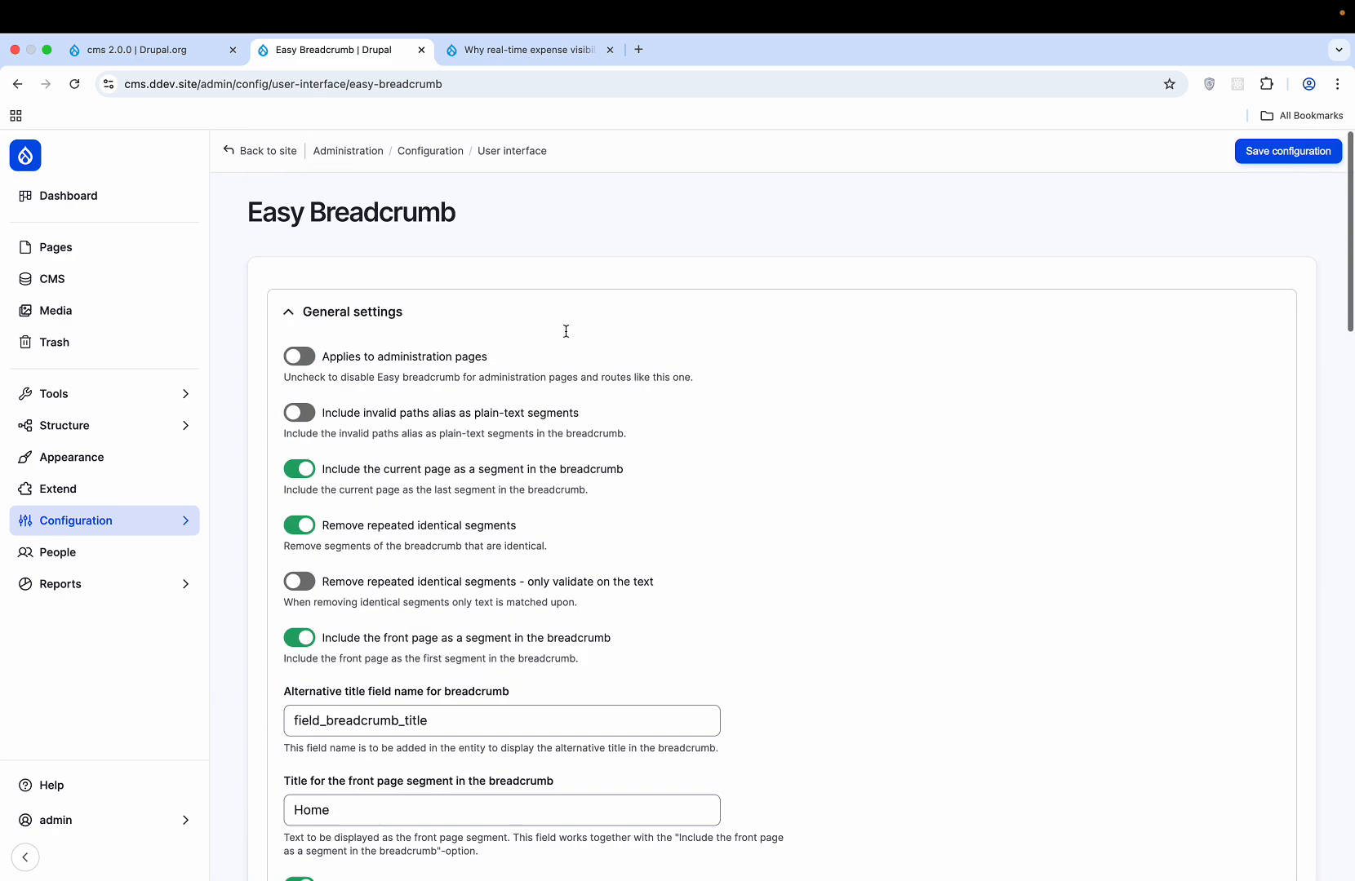
mouse_move(118, 520)
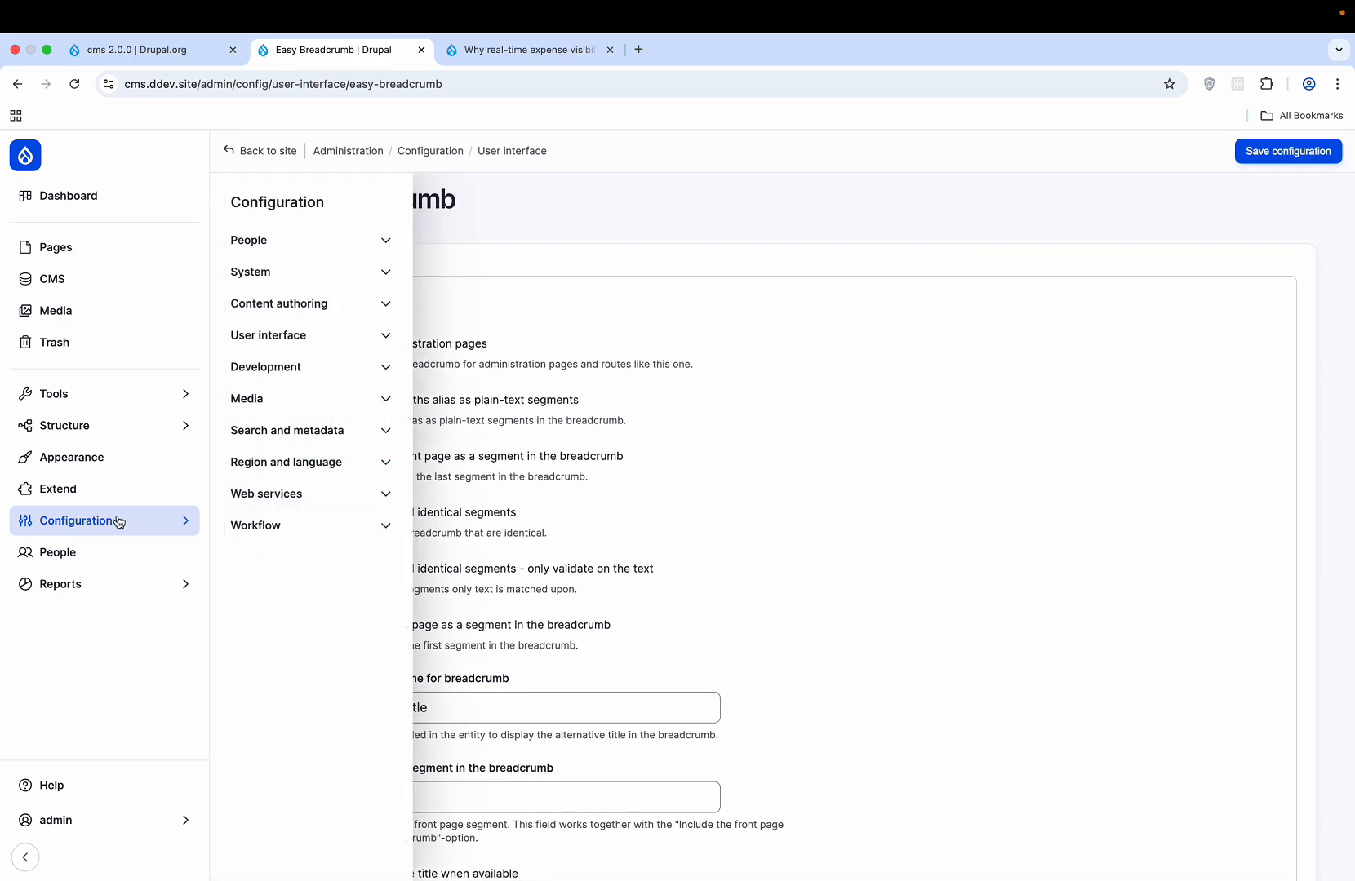
click(351, 337)
- Open the Klaro! settings and scroll through the general consent options
click(290, 421)
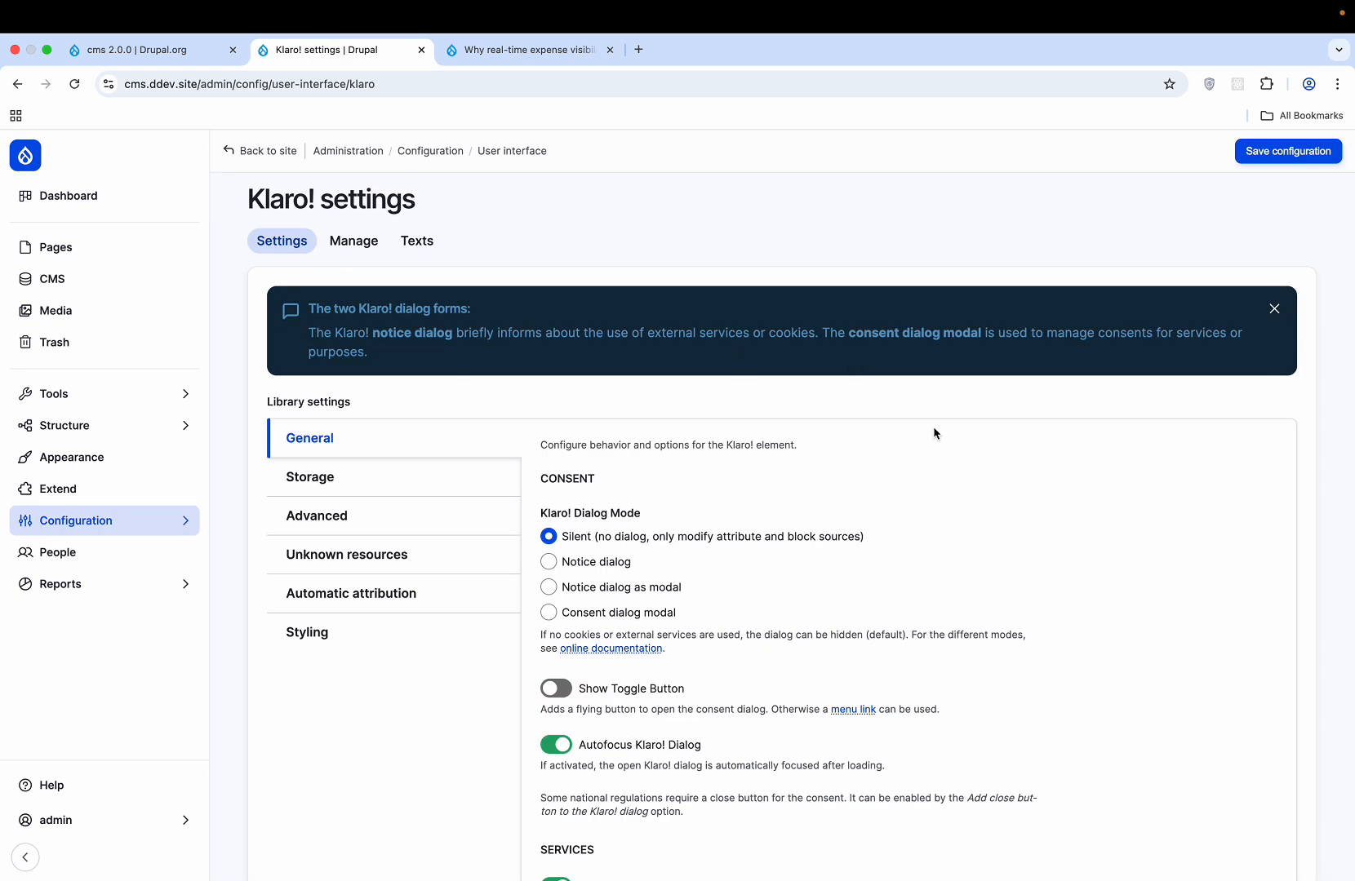
scroll(785, 514, down, 1)
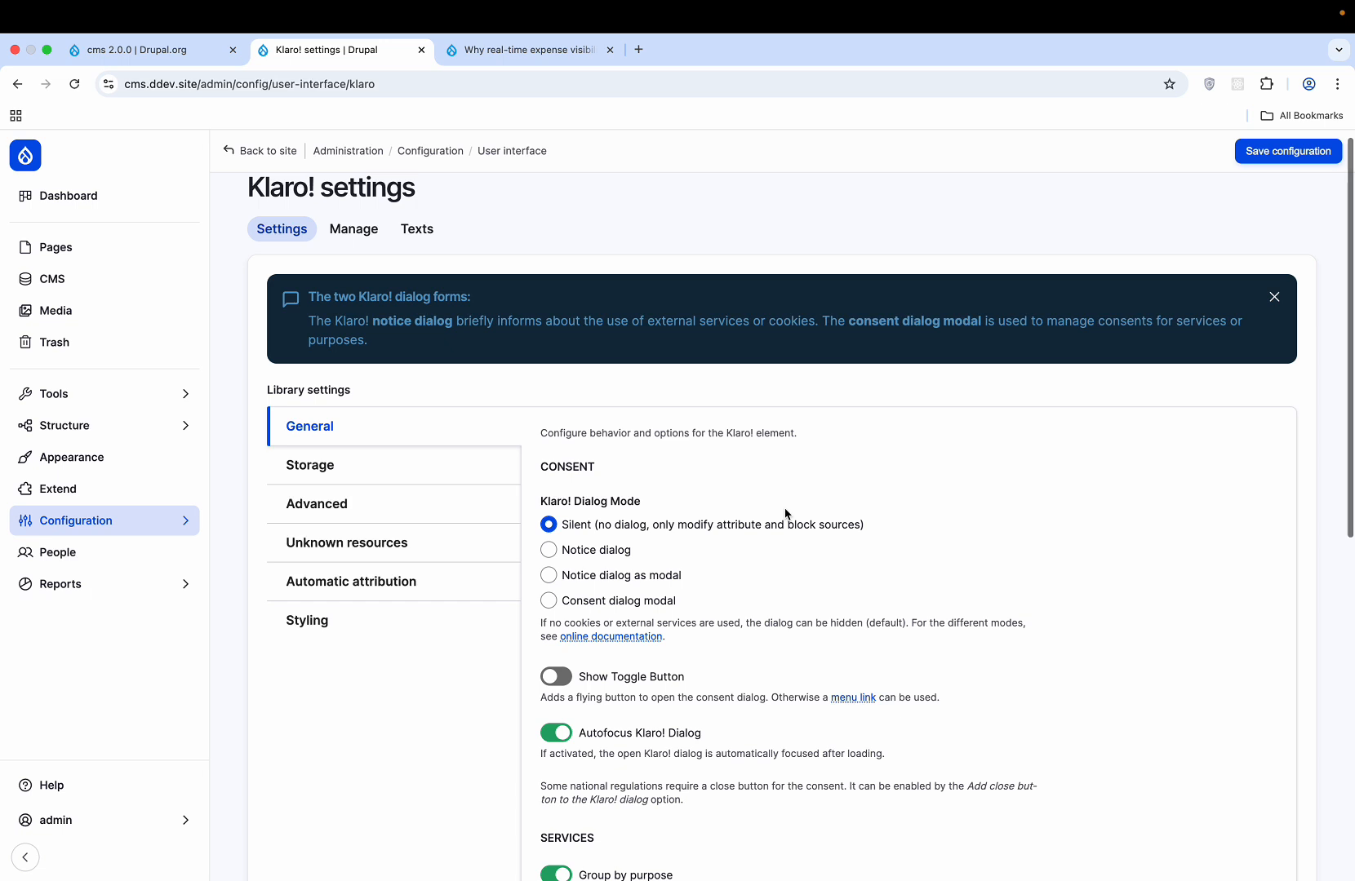
scroll(785, 515, down, 2)
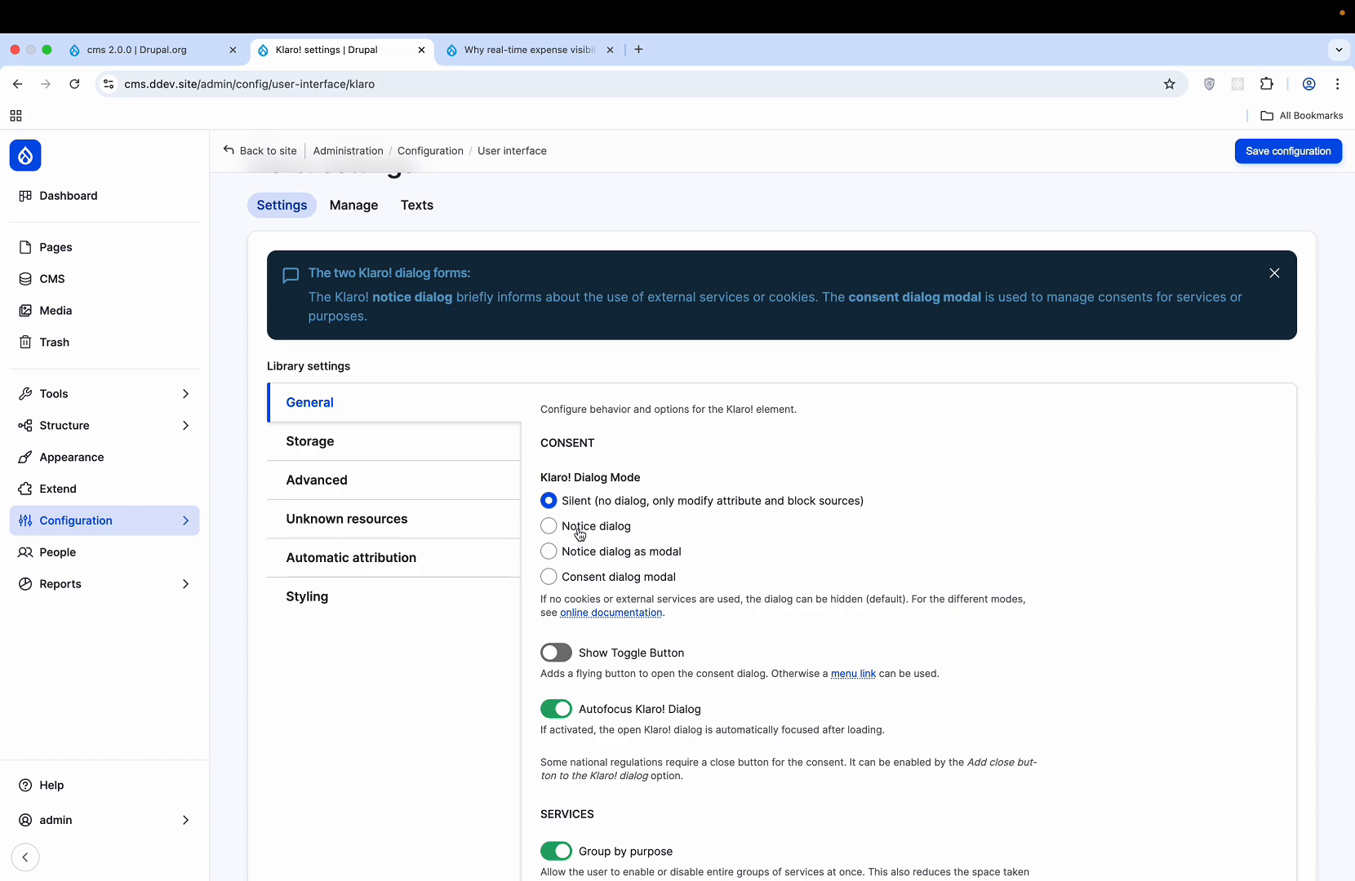
scroll(579, 534, down, 10)
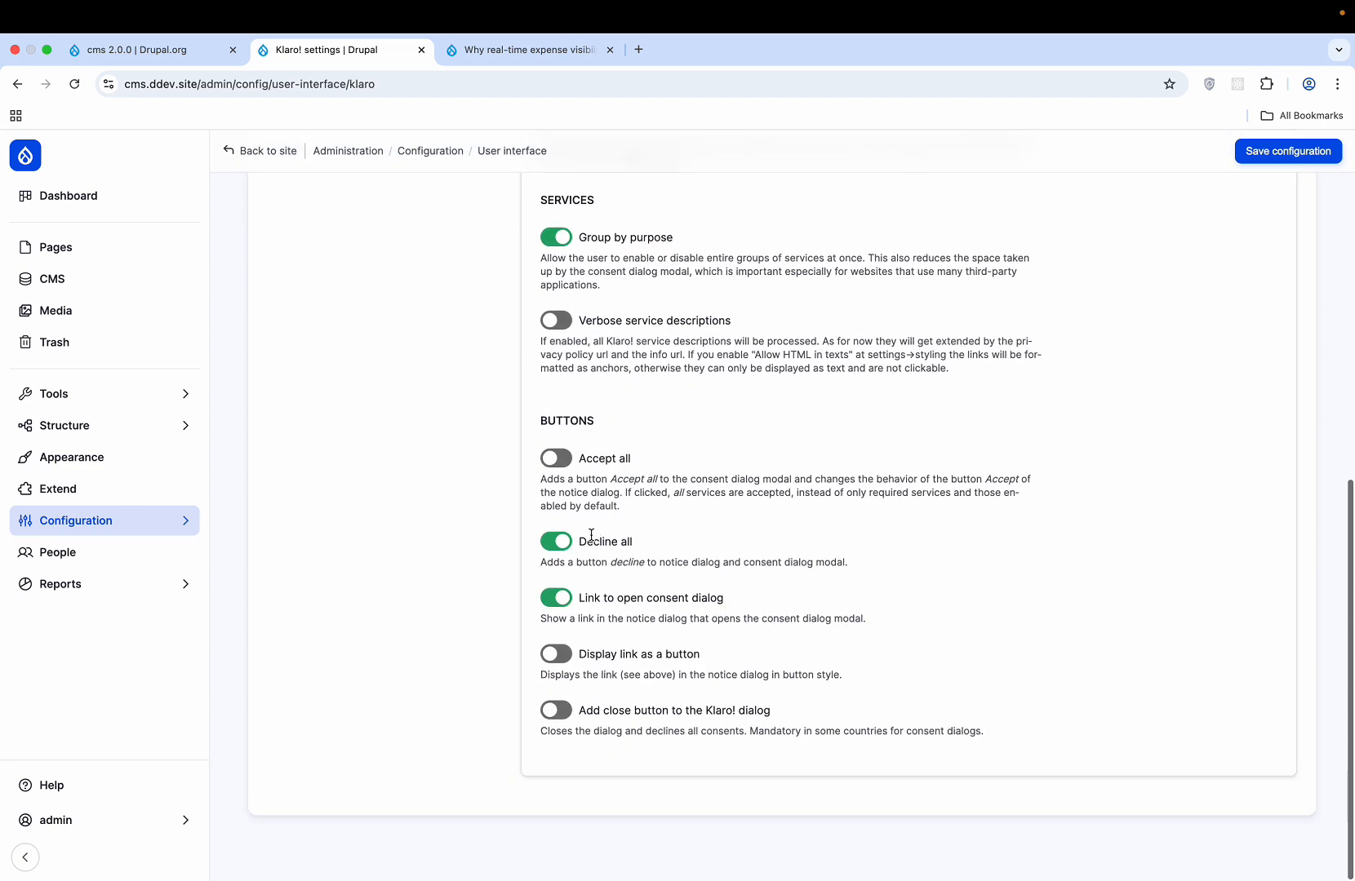
scroll(591, 539, up, 10)
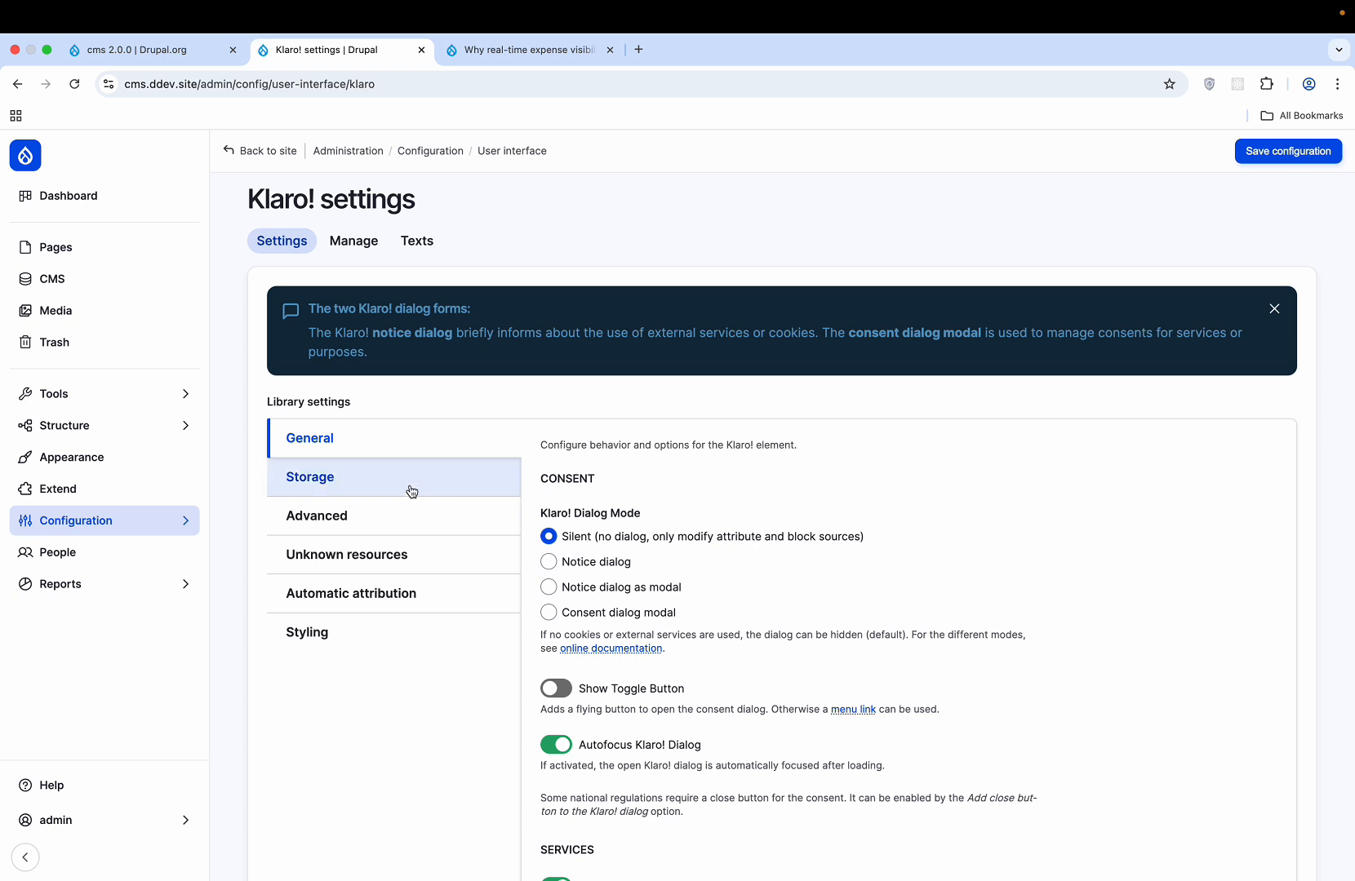
- Browse the other Klaro! tabs, then set dialog mode to Notice dialog as modal and save
click(456, 480)
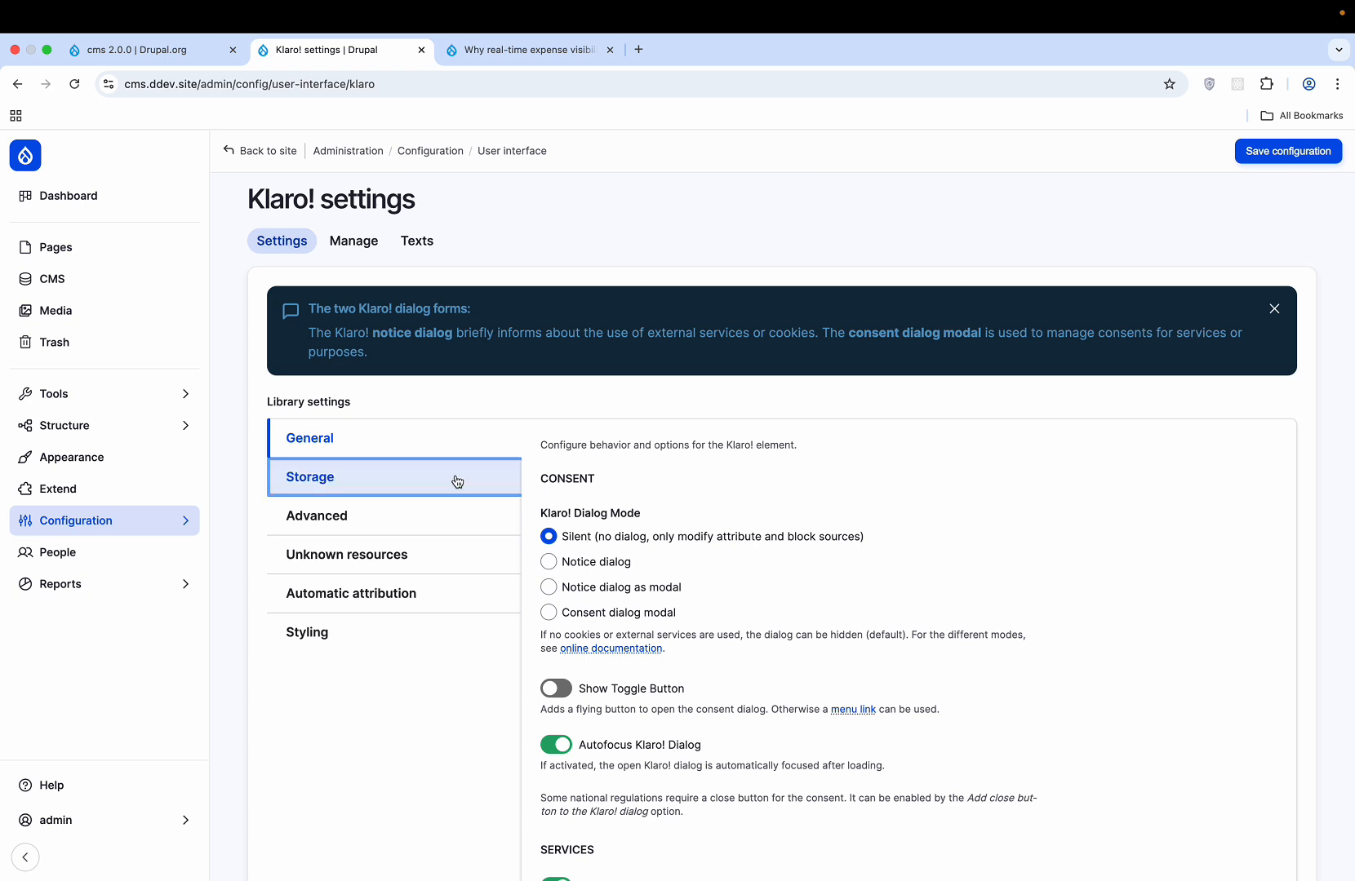
click(459, 517)
click(451, 548)
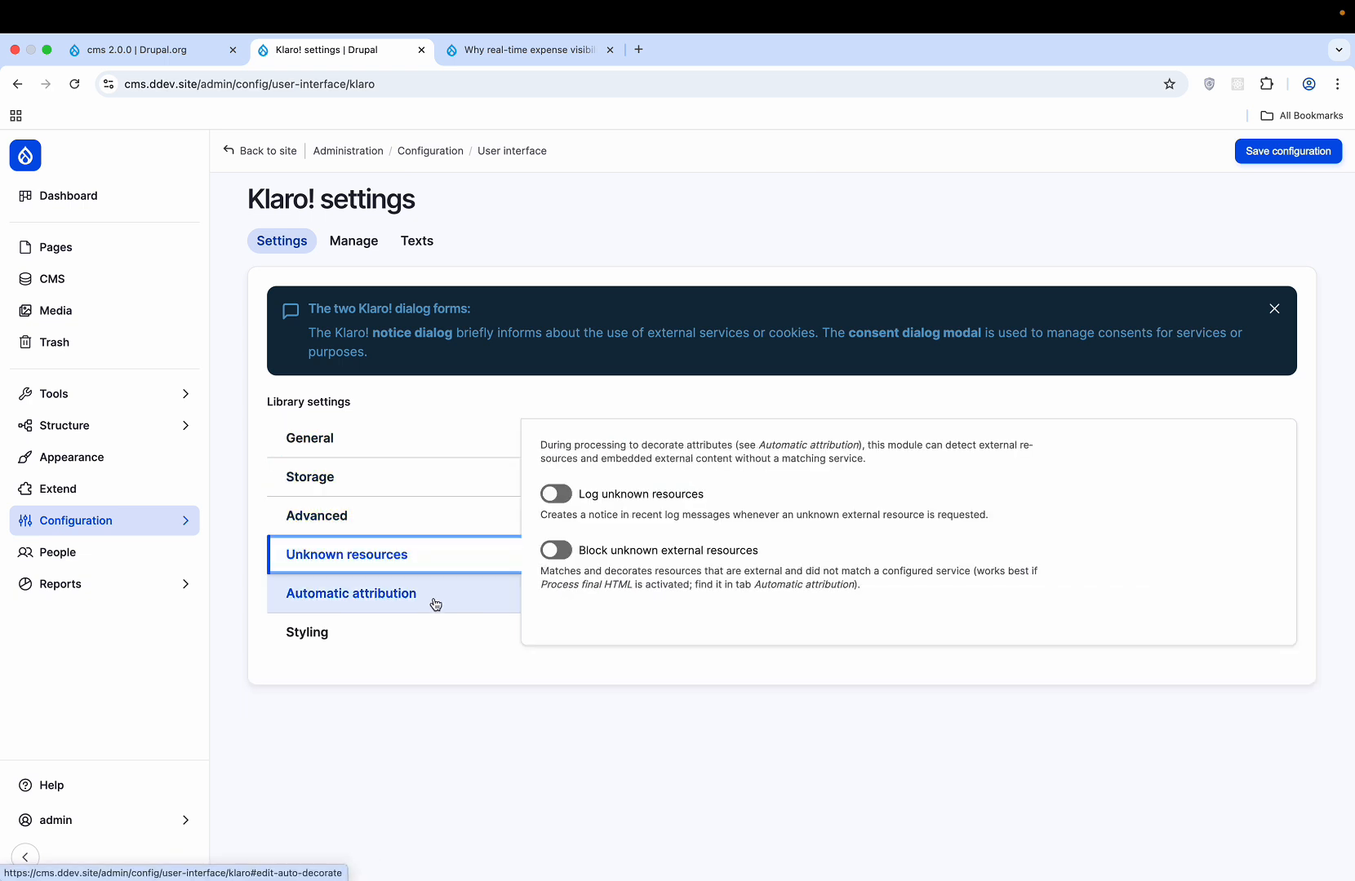
click(435, 604)
click(395, 633)
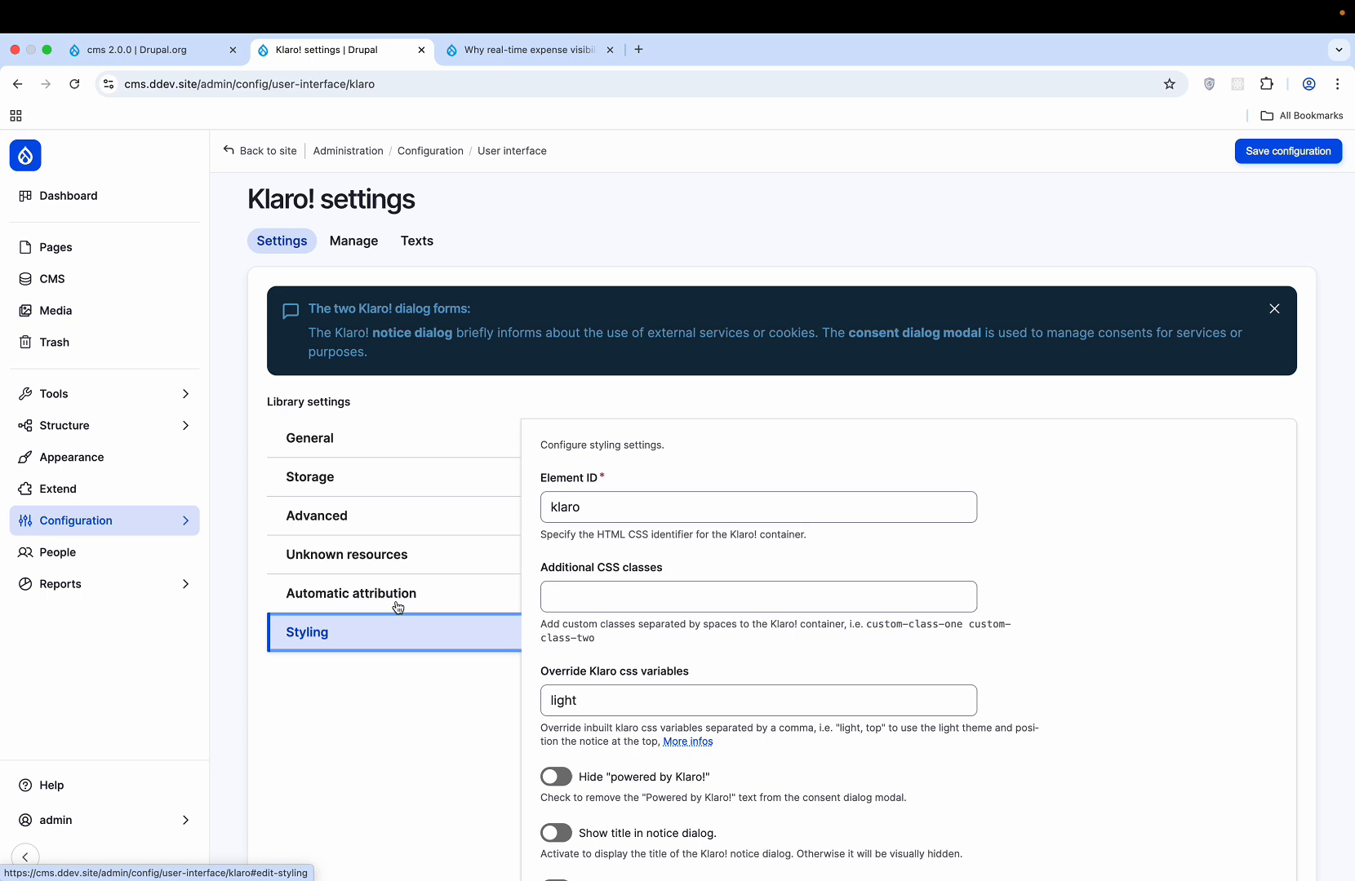
click(463, 449)
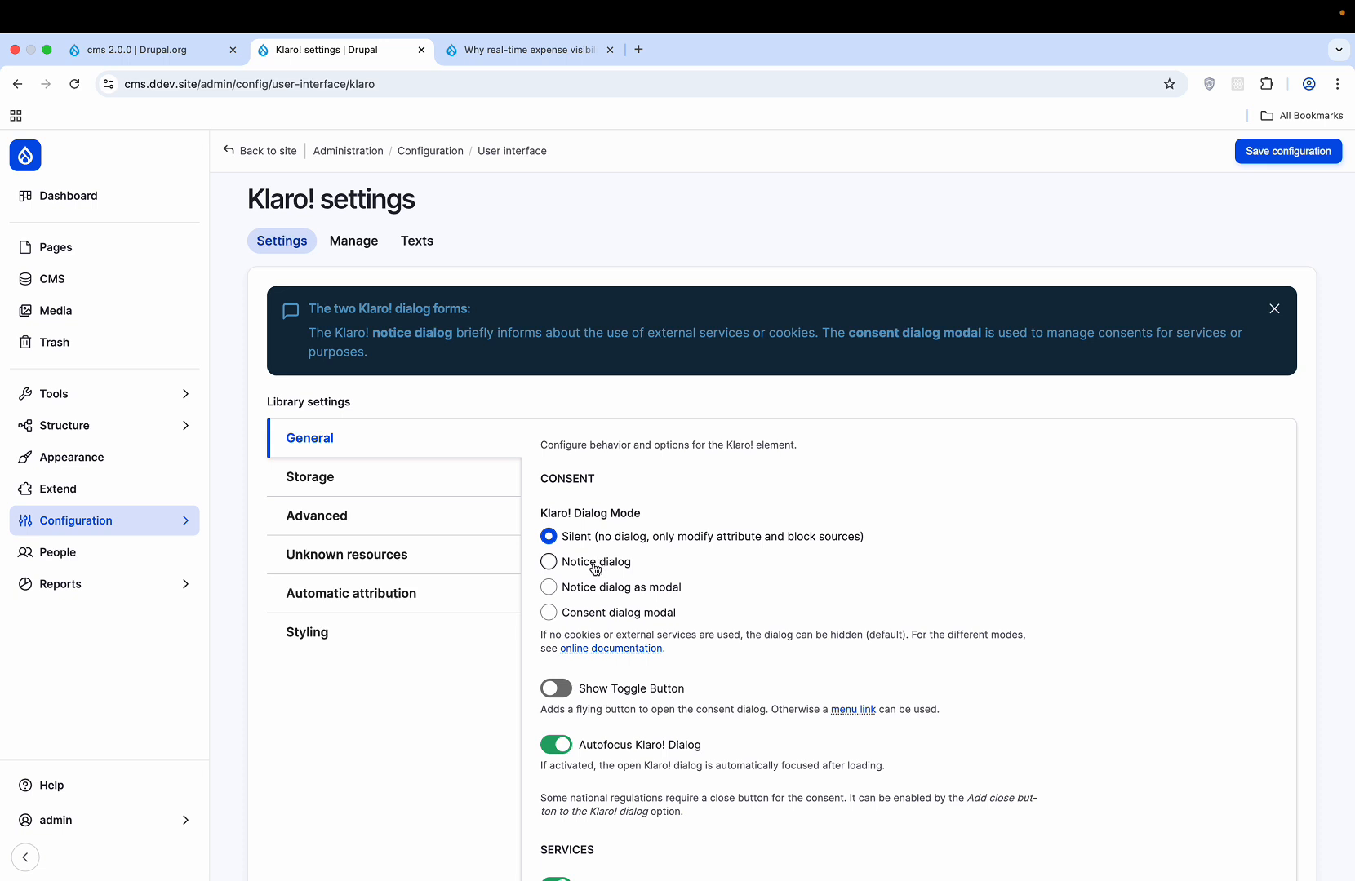
click(584, 592)
click(1298, 151)
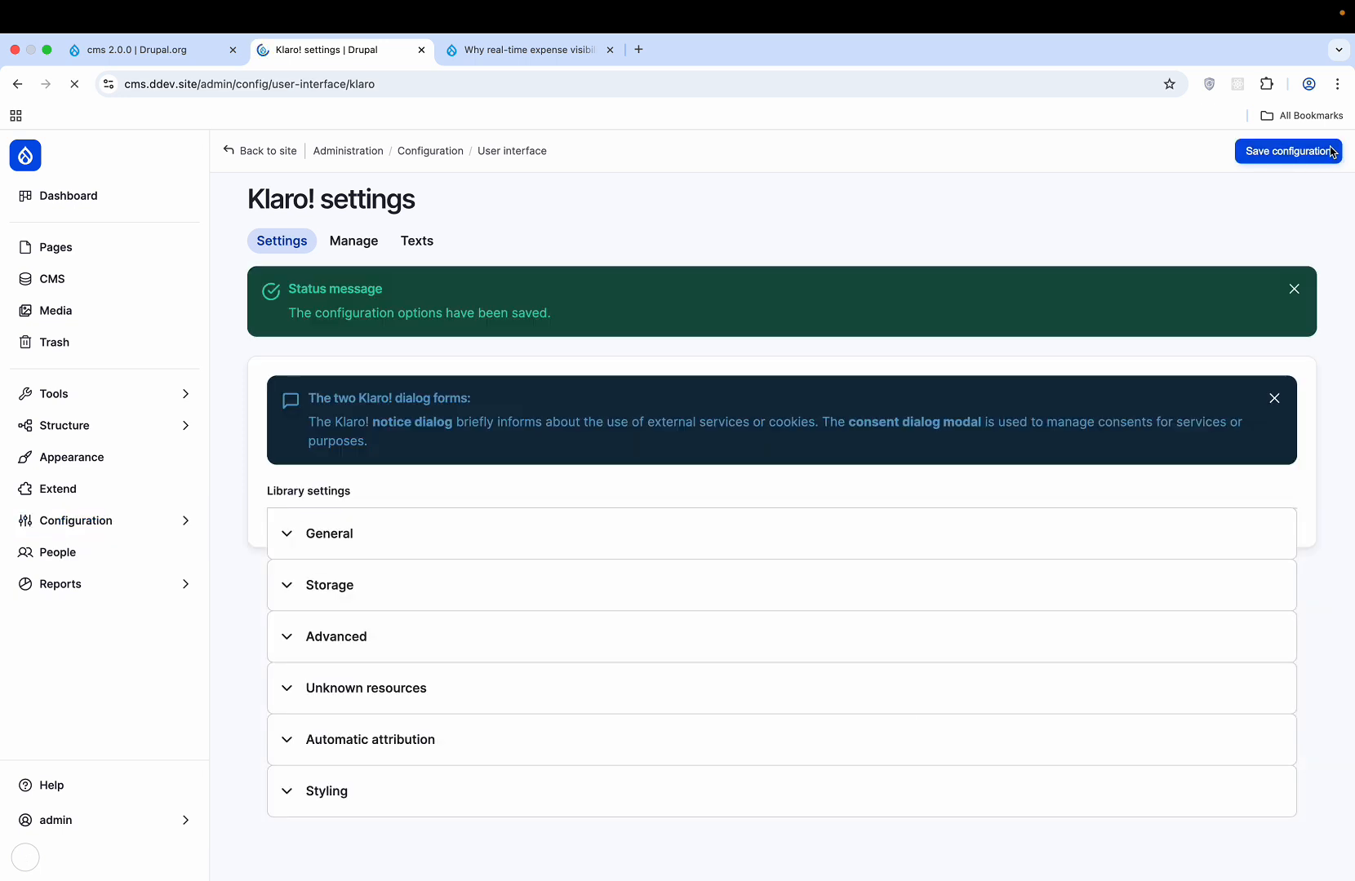
- Open the About page in Canvas and append 'hy' to the mission paragraph
click(278, 151)
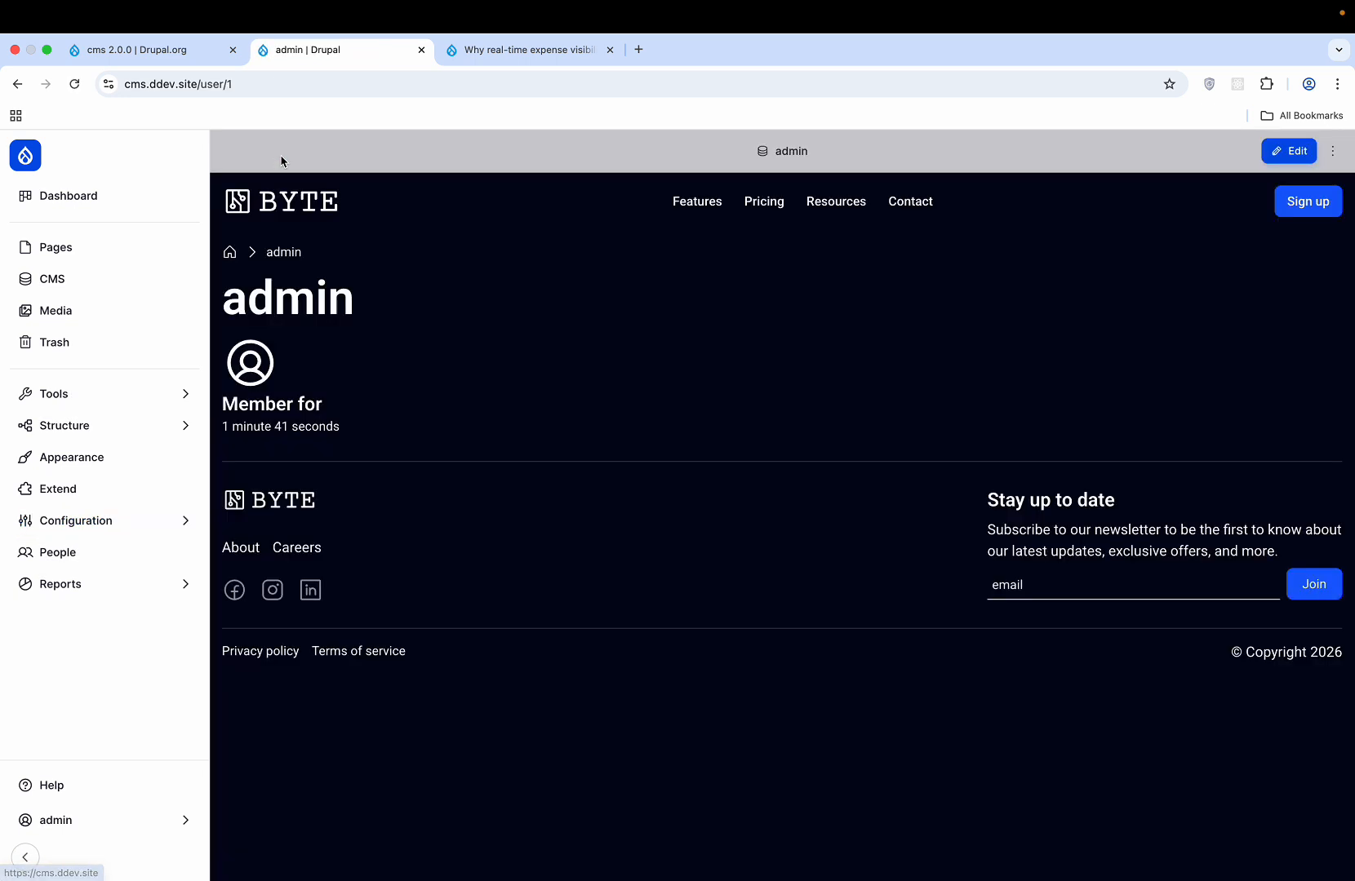
click(76, 254)
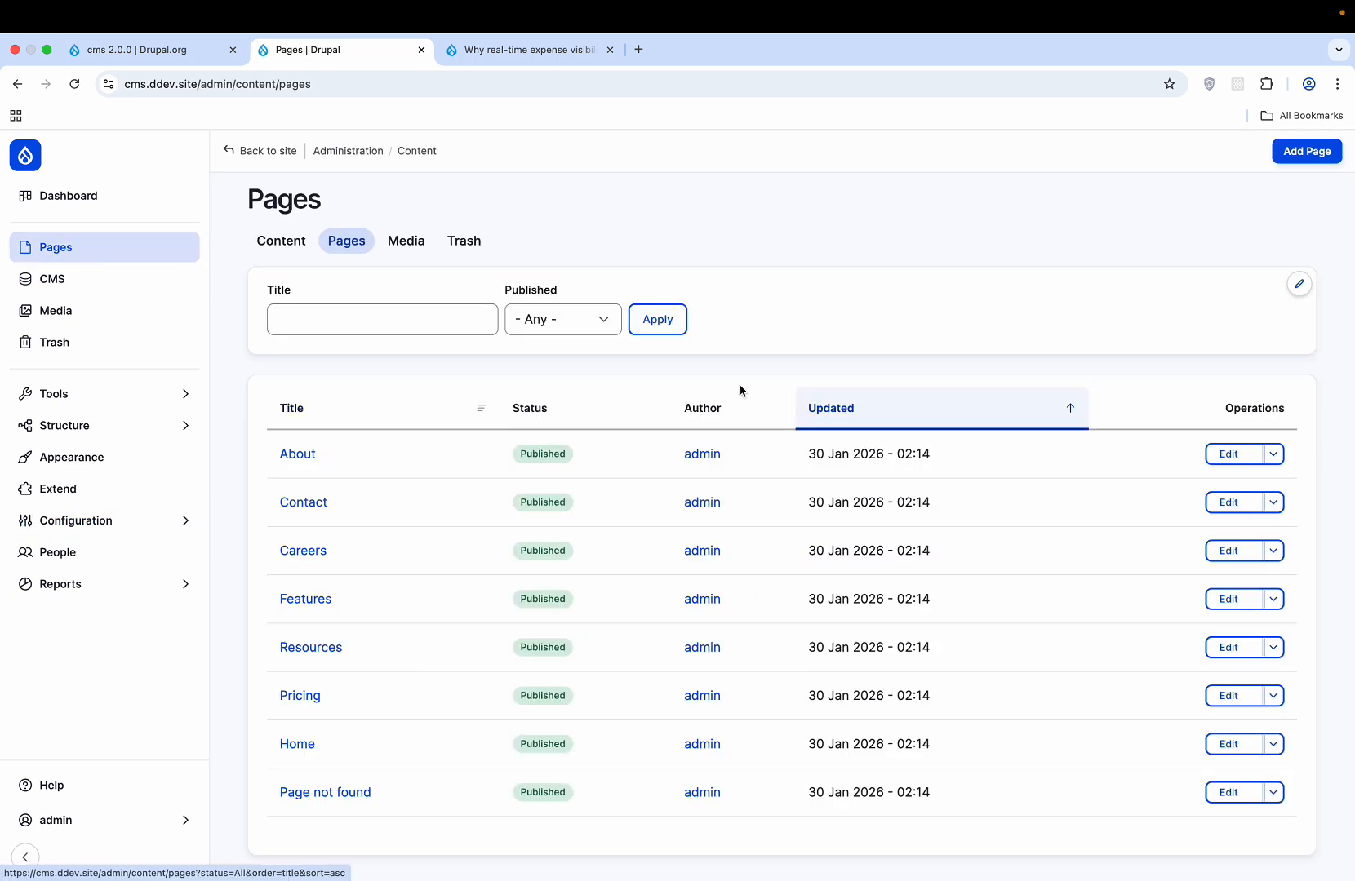
click(1241, 457)
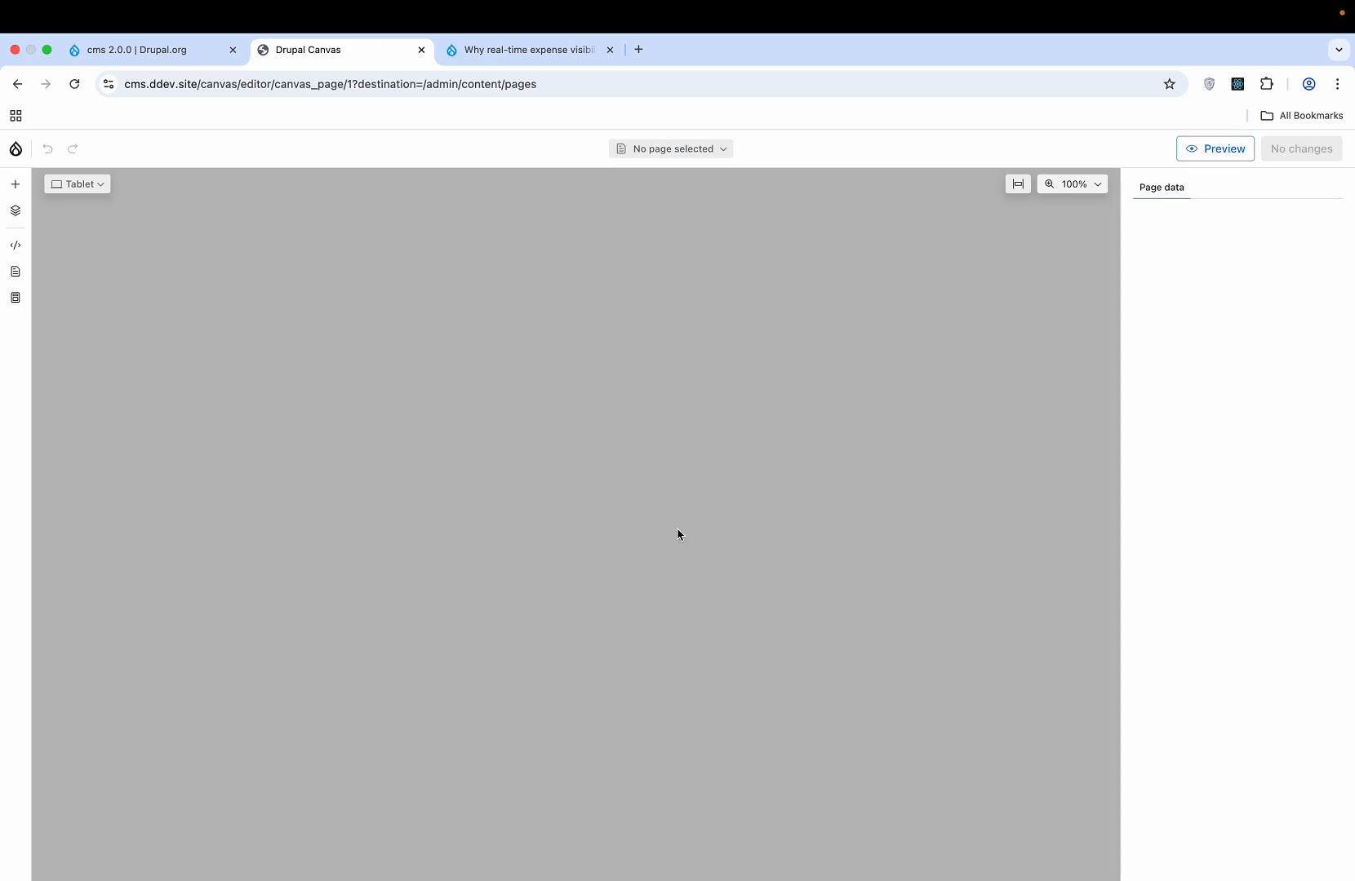
scroll(505, 656, down, 5)
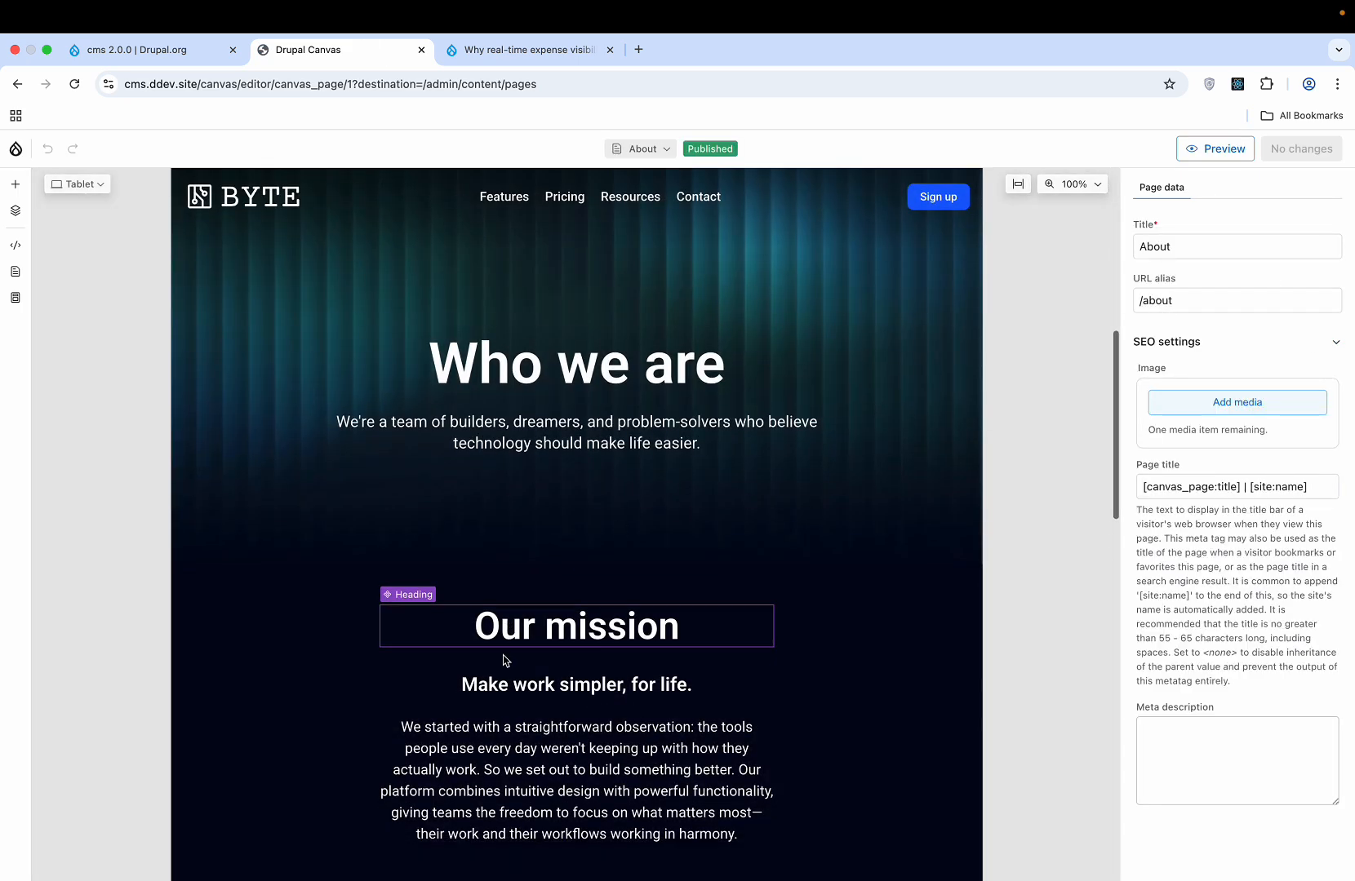
click(576, 509)
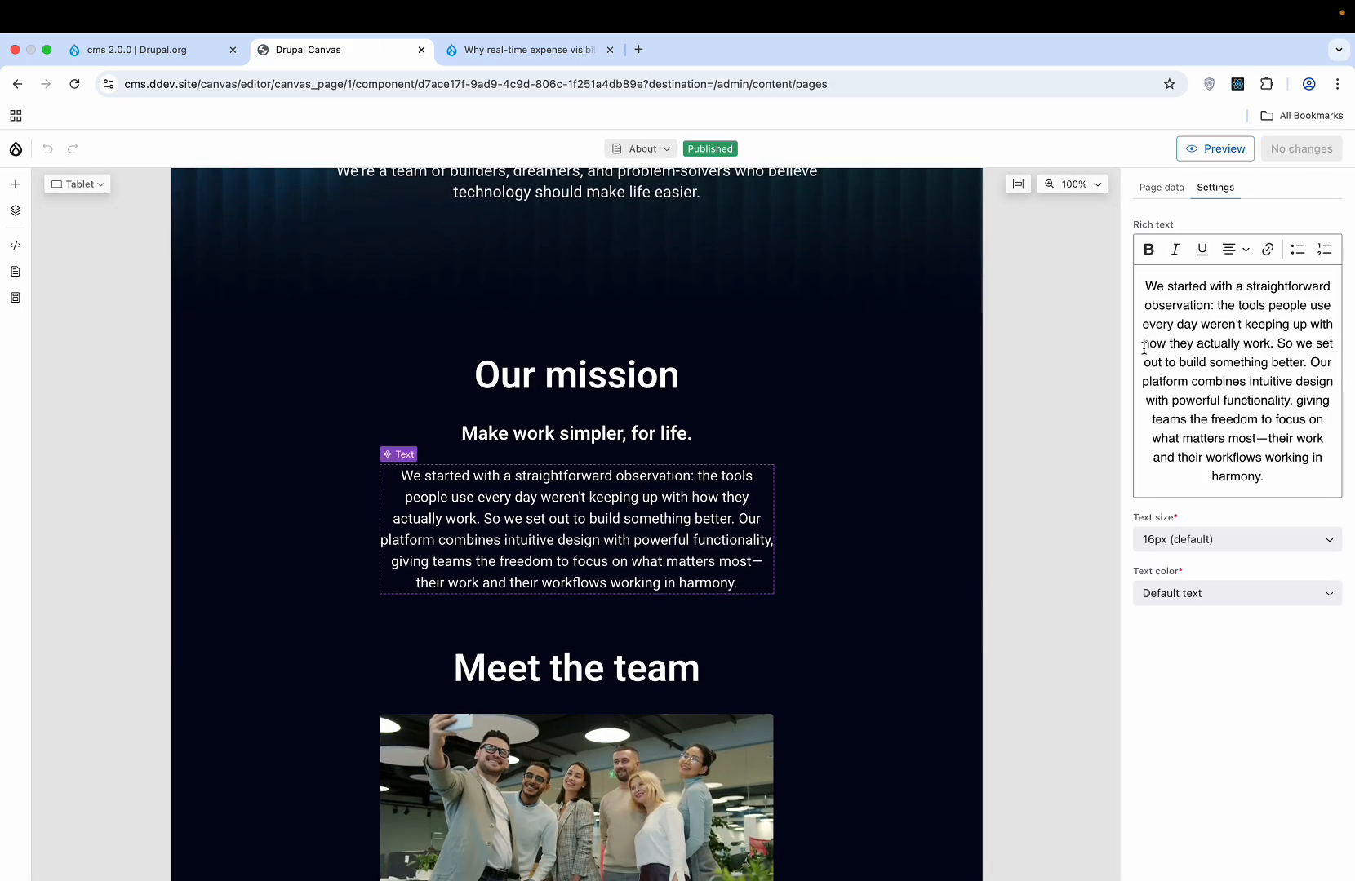
click(1276, 488)
text(hy)
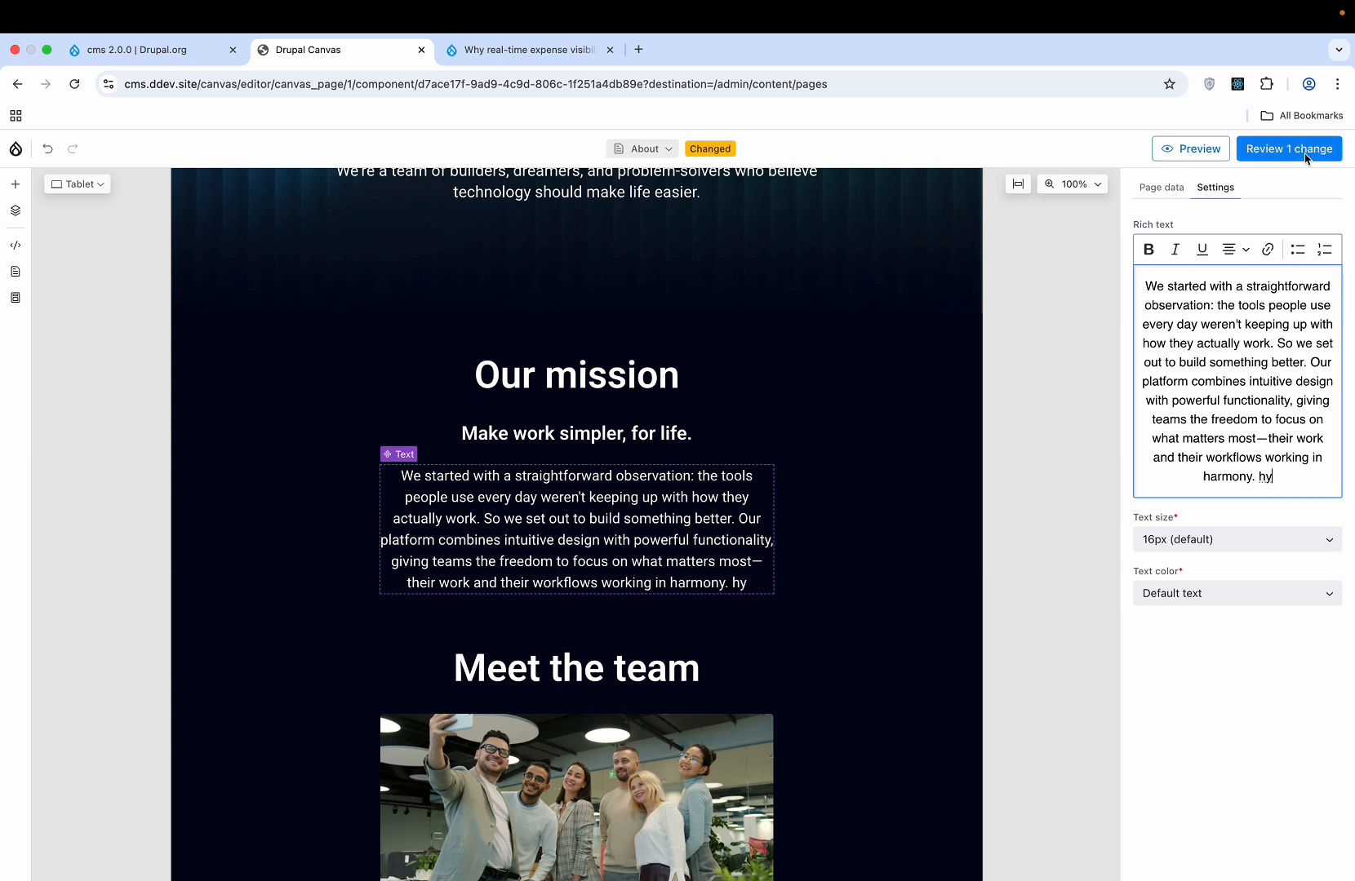
- Review and publish the About page change
click(1306, 158)
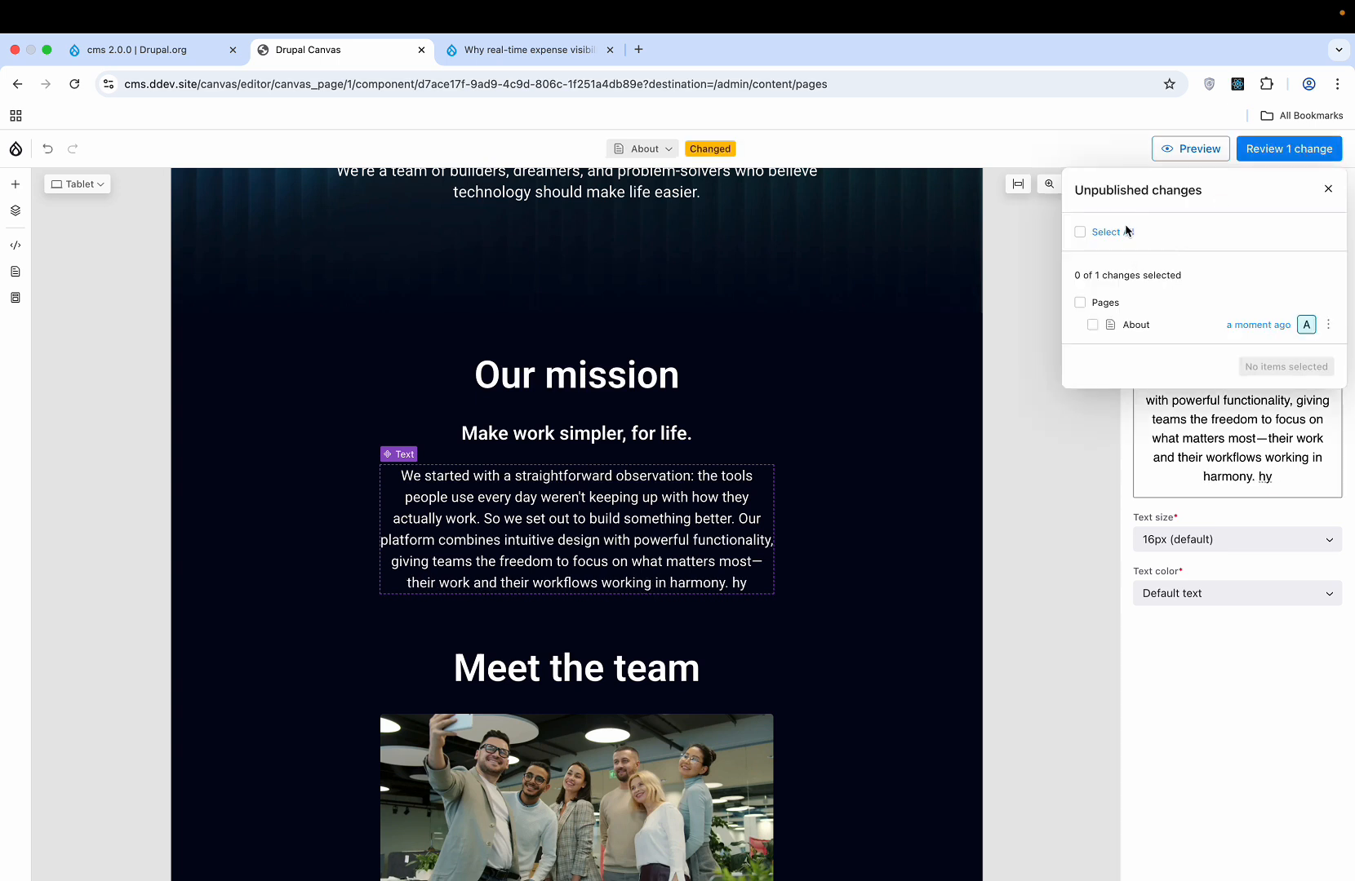
click(1080, 233)
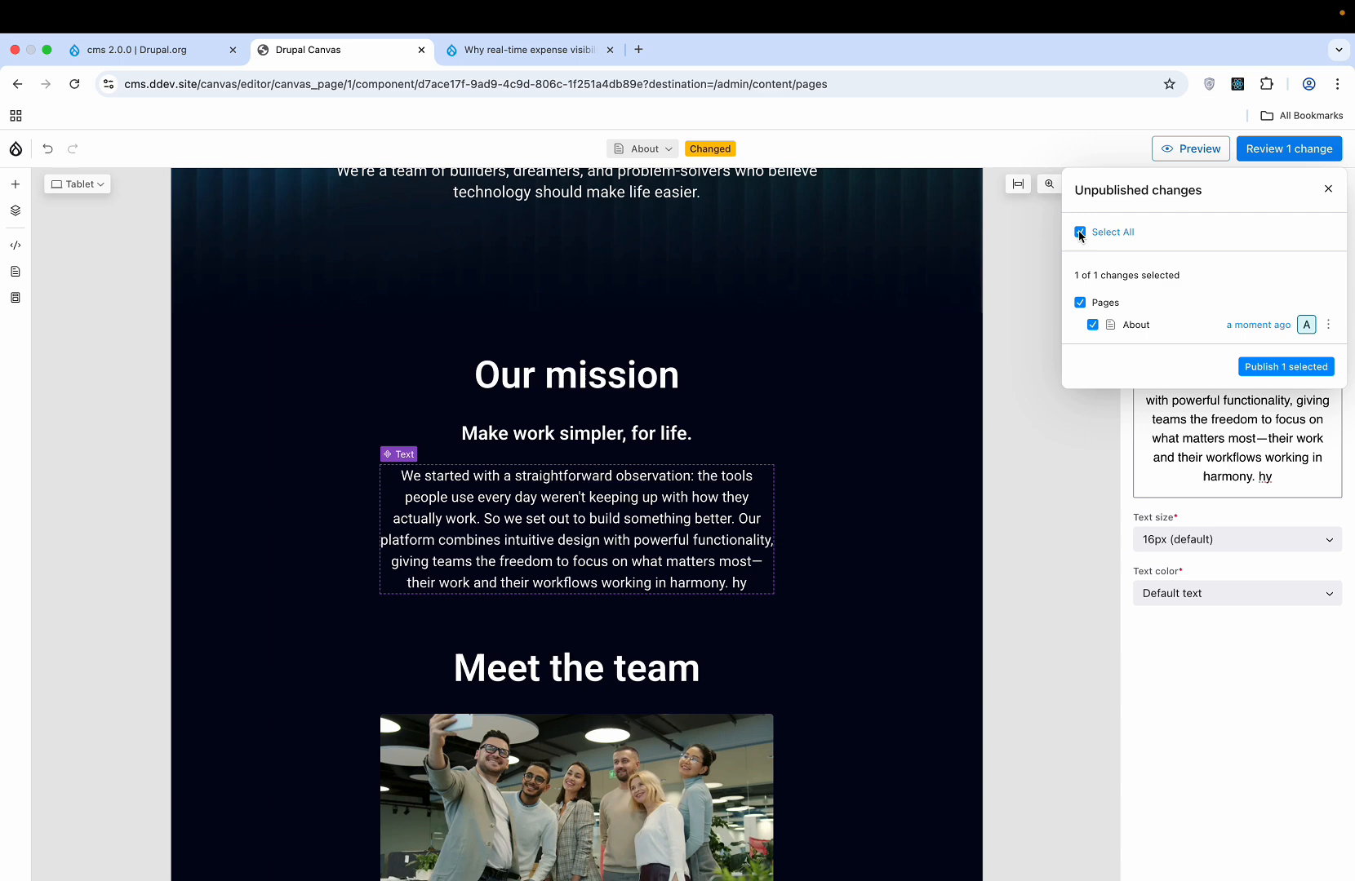
click(1275, 368)
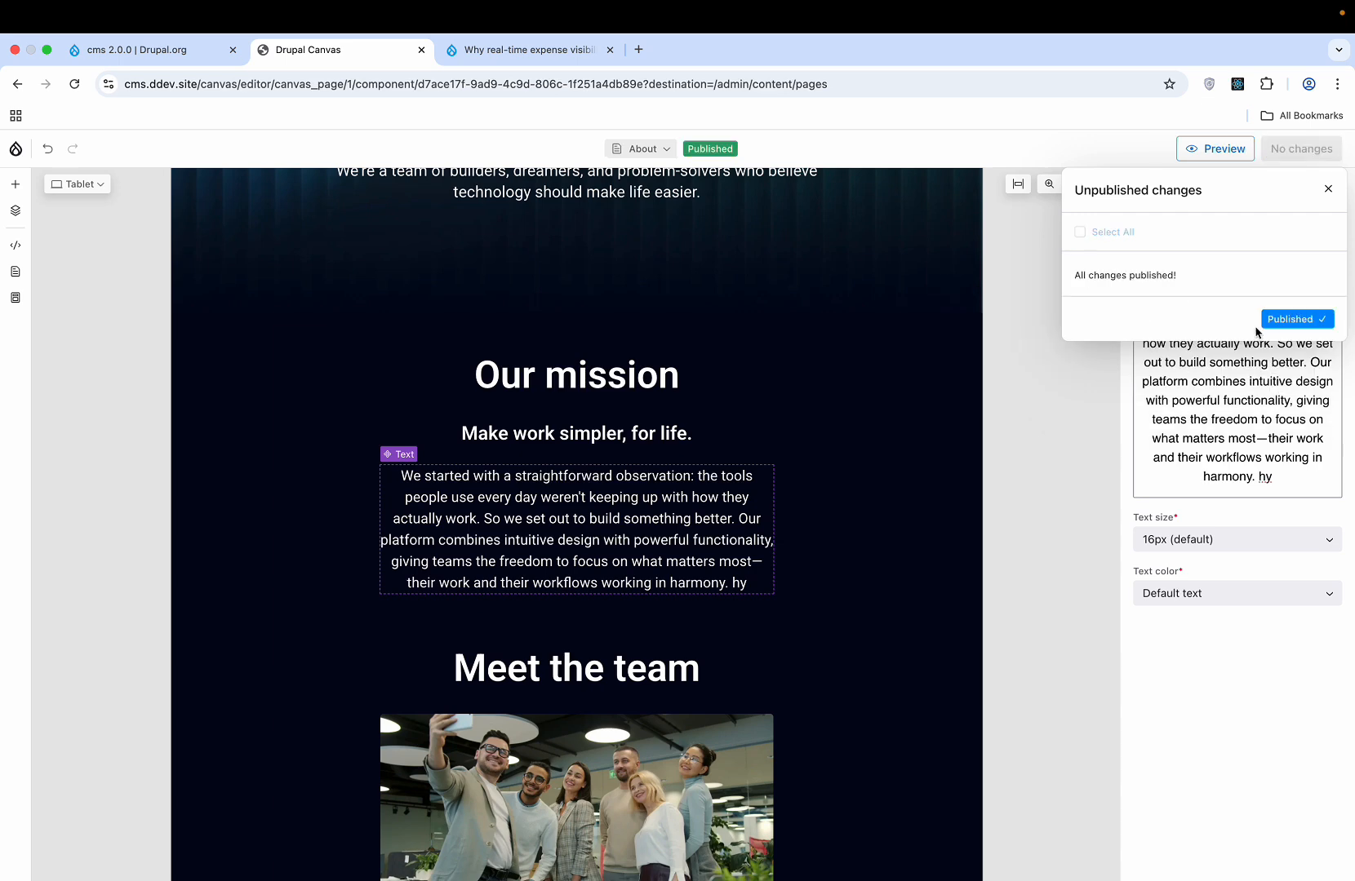
click(1327, 188)
- Preview the published About page, then exit Canvas back to the Pages list
click(1228, 151)
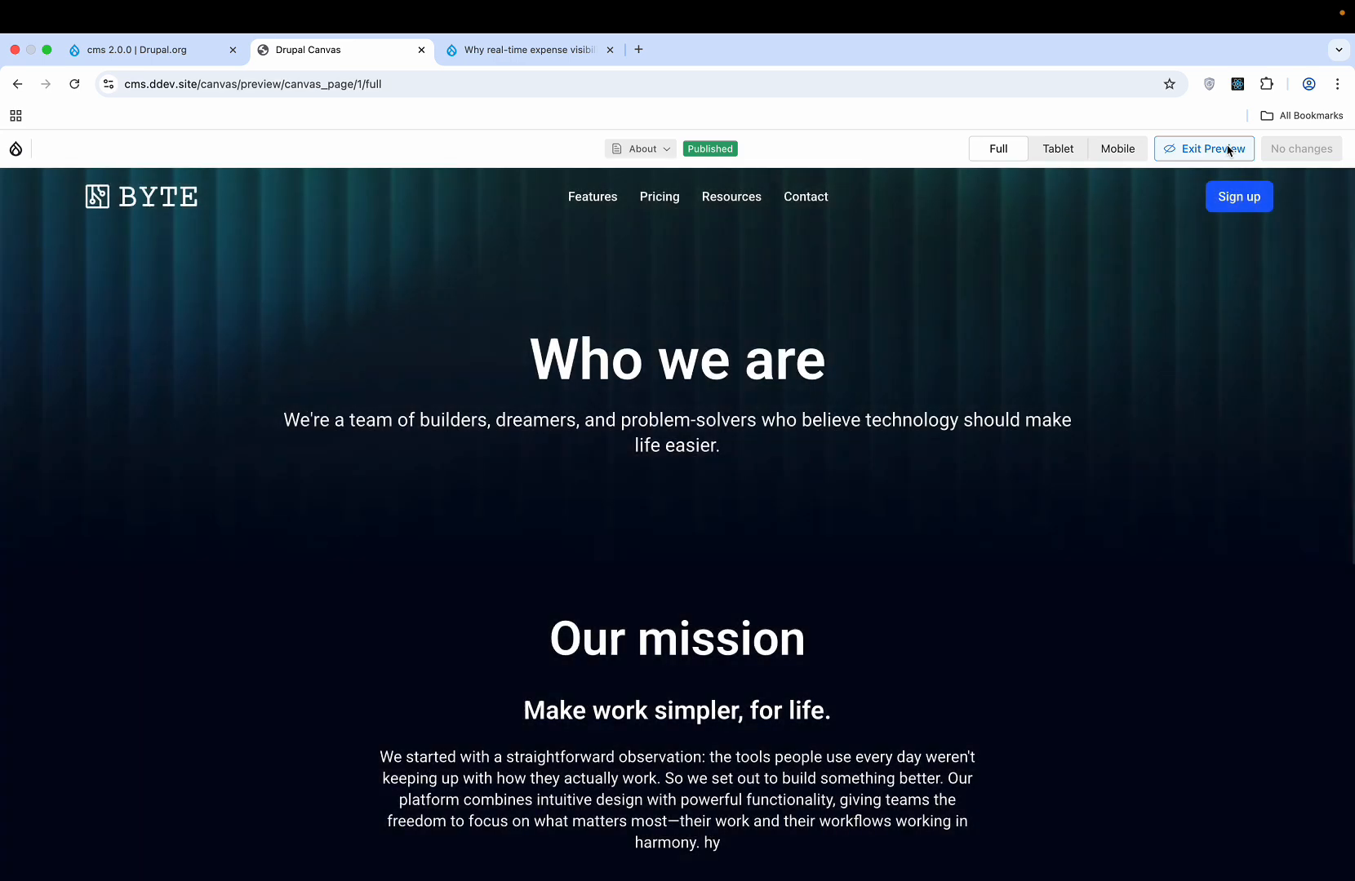
click(1170, 147)
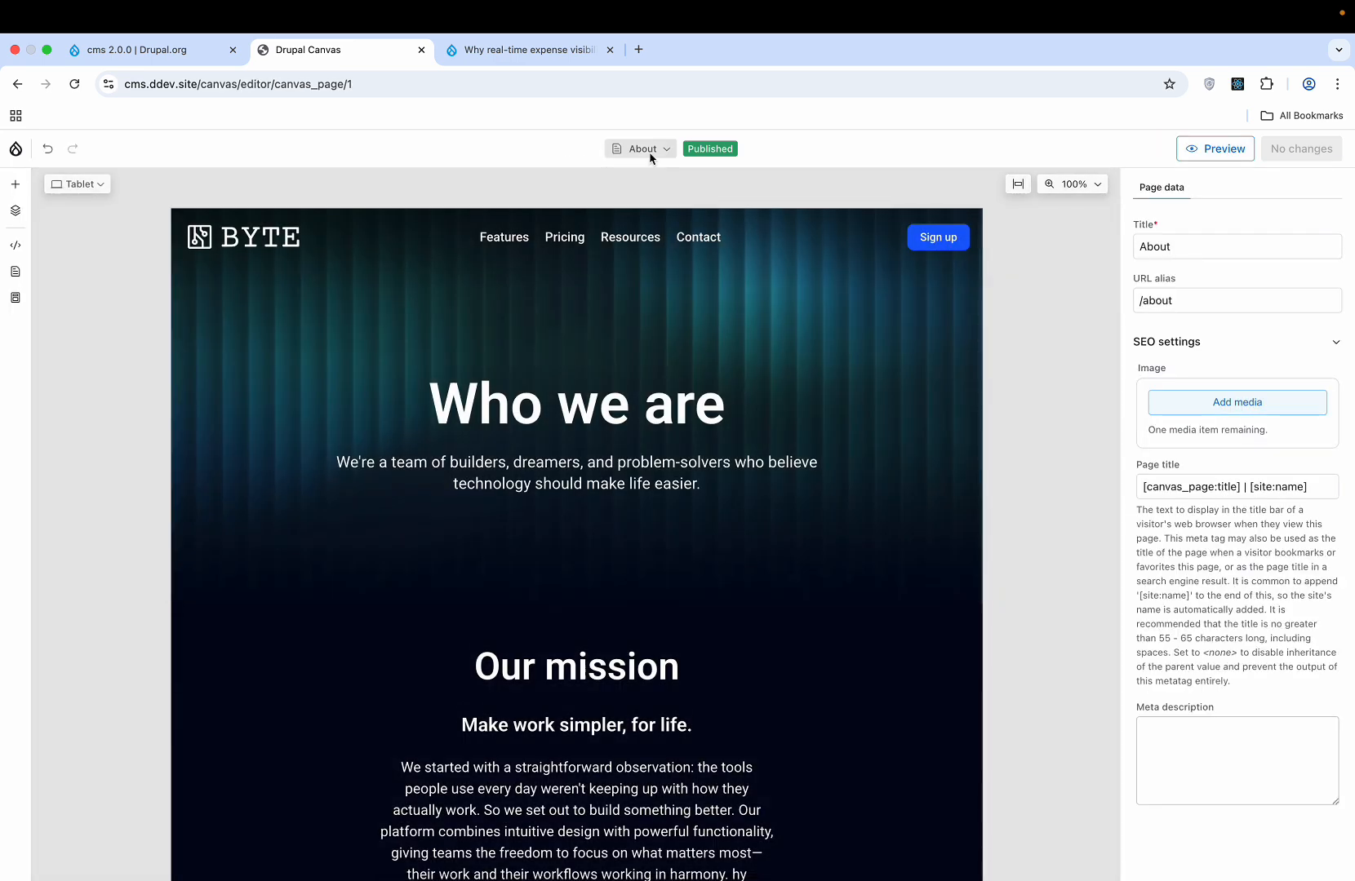
click(648, 151)
click(555, 152)
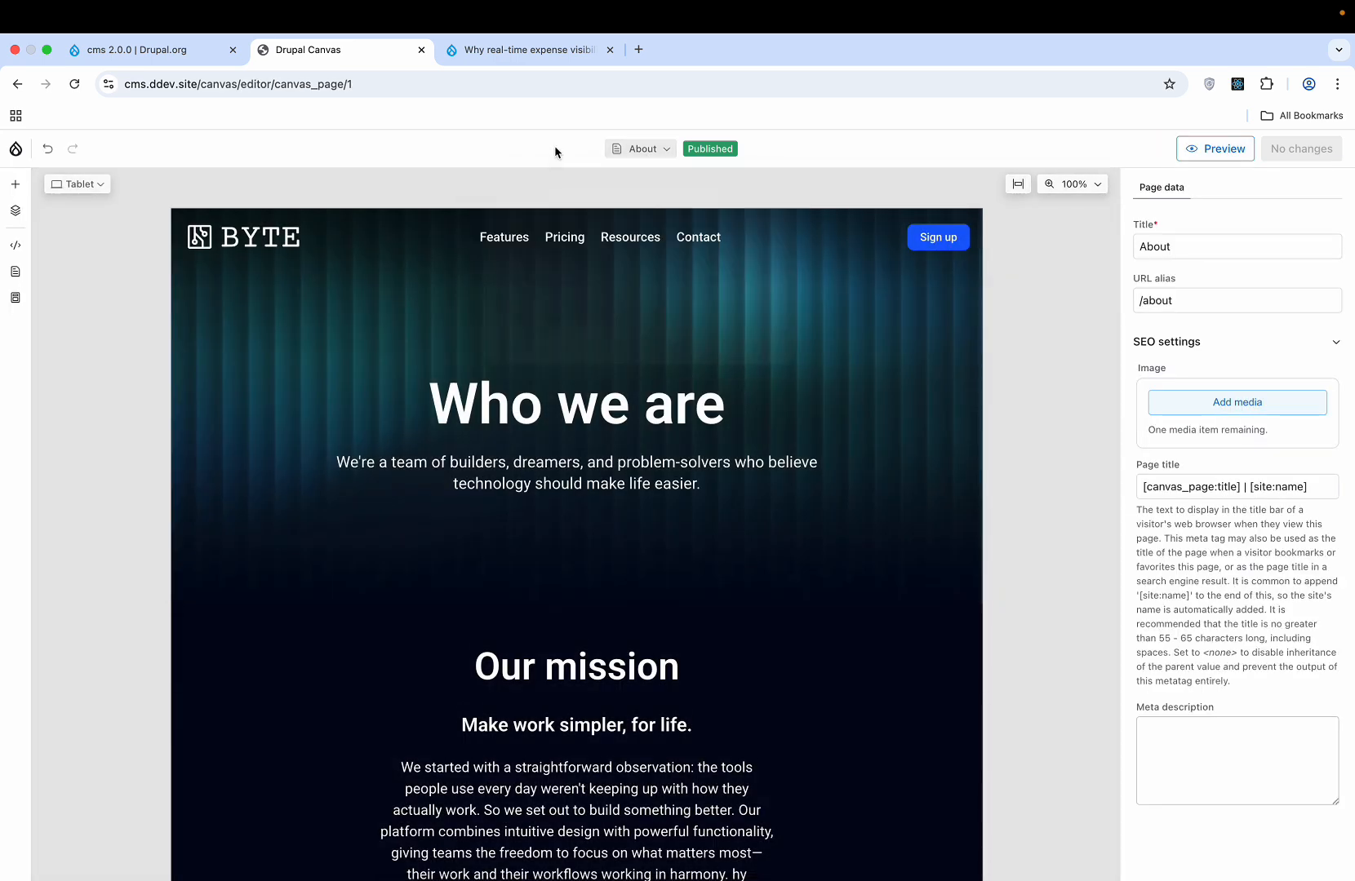
click(47, 149)
click(16, 149)
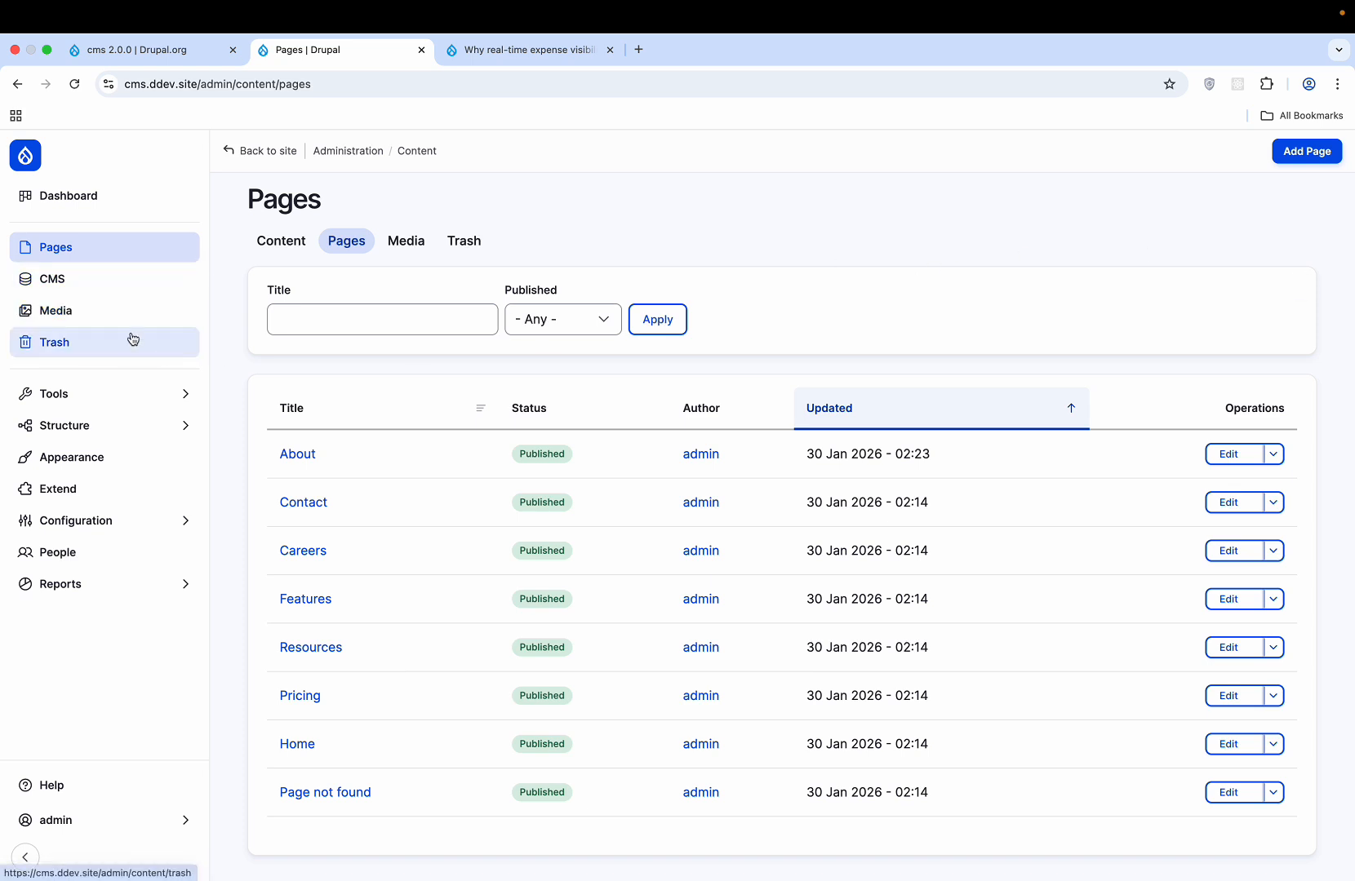
- From the CMS Pages list, add a new Untitled page draft in Canvas
click(85, 285)
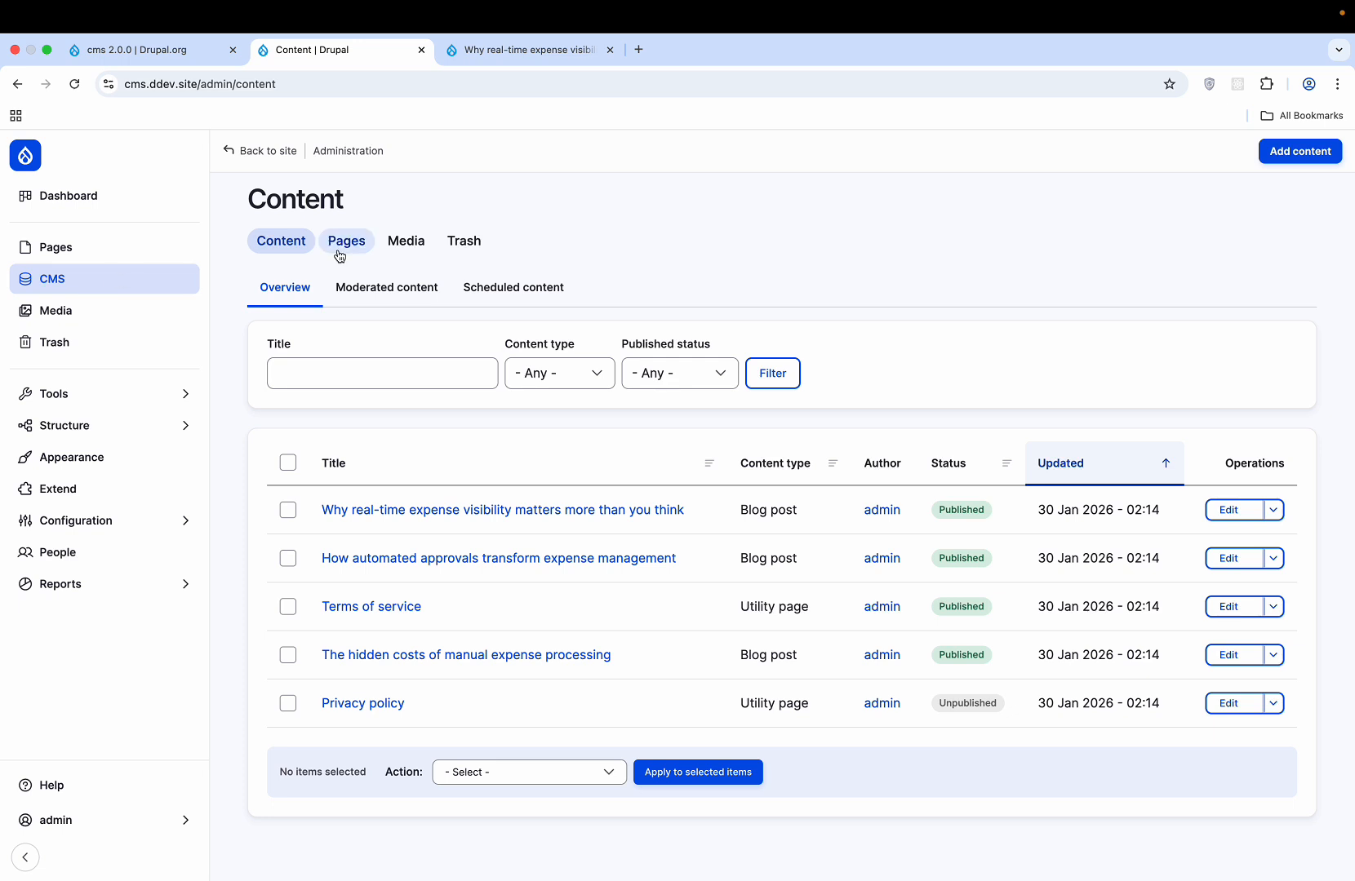
click(332, 243)
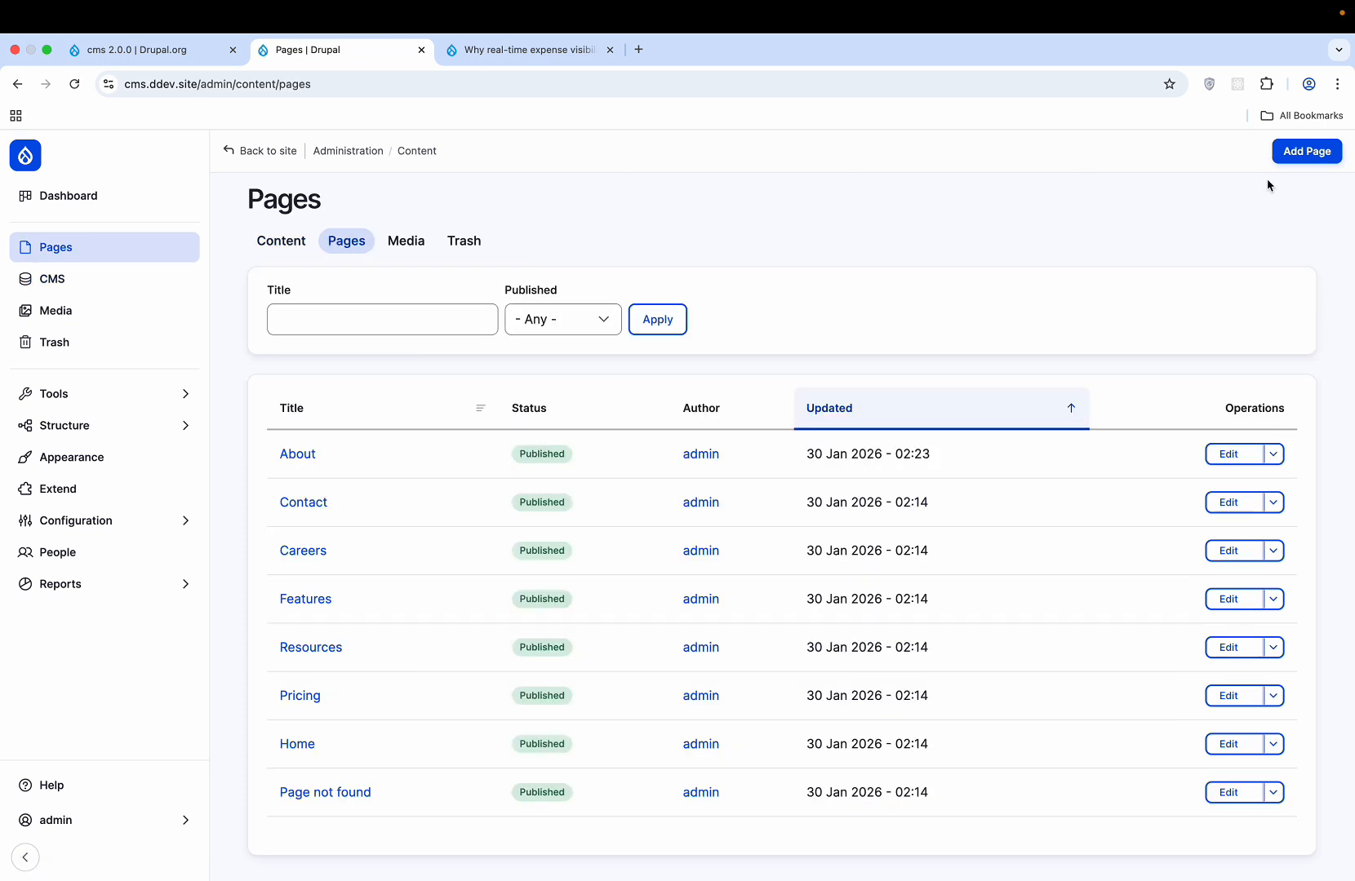
click(1309, 153)
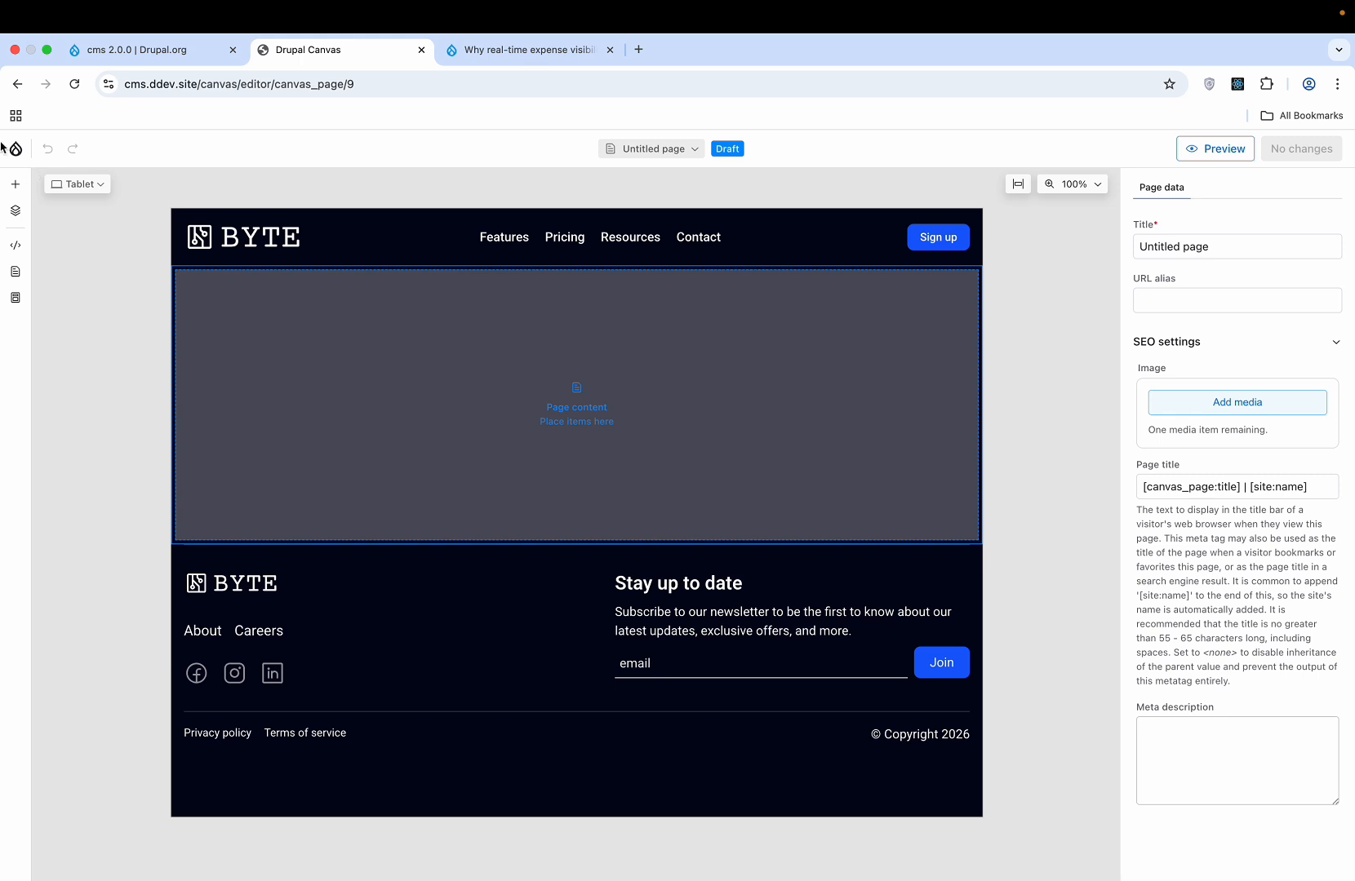
click(17, 186)
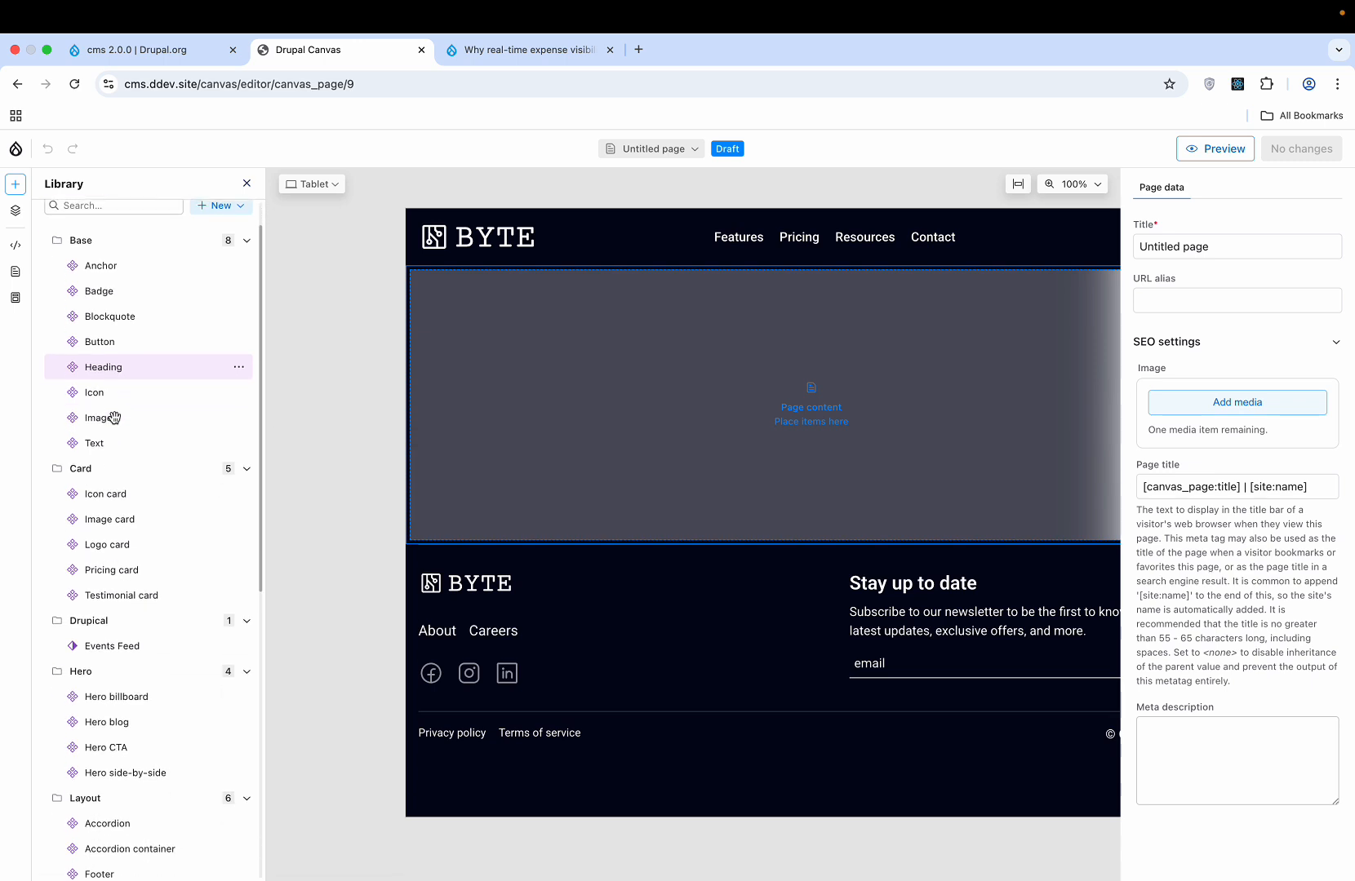
scroll(115, 416, down, 3)
scroll(114, 417, down, 10)
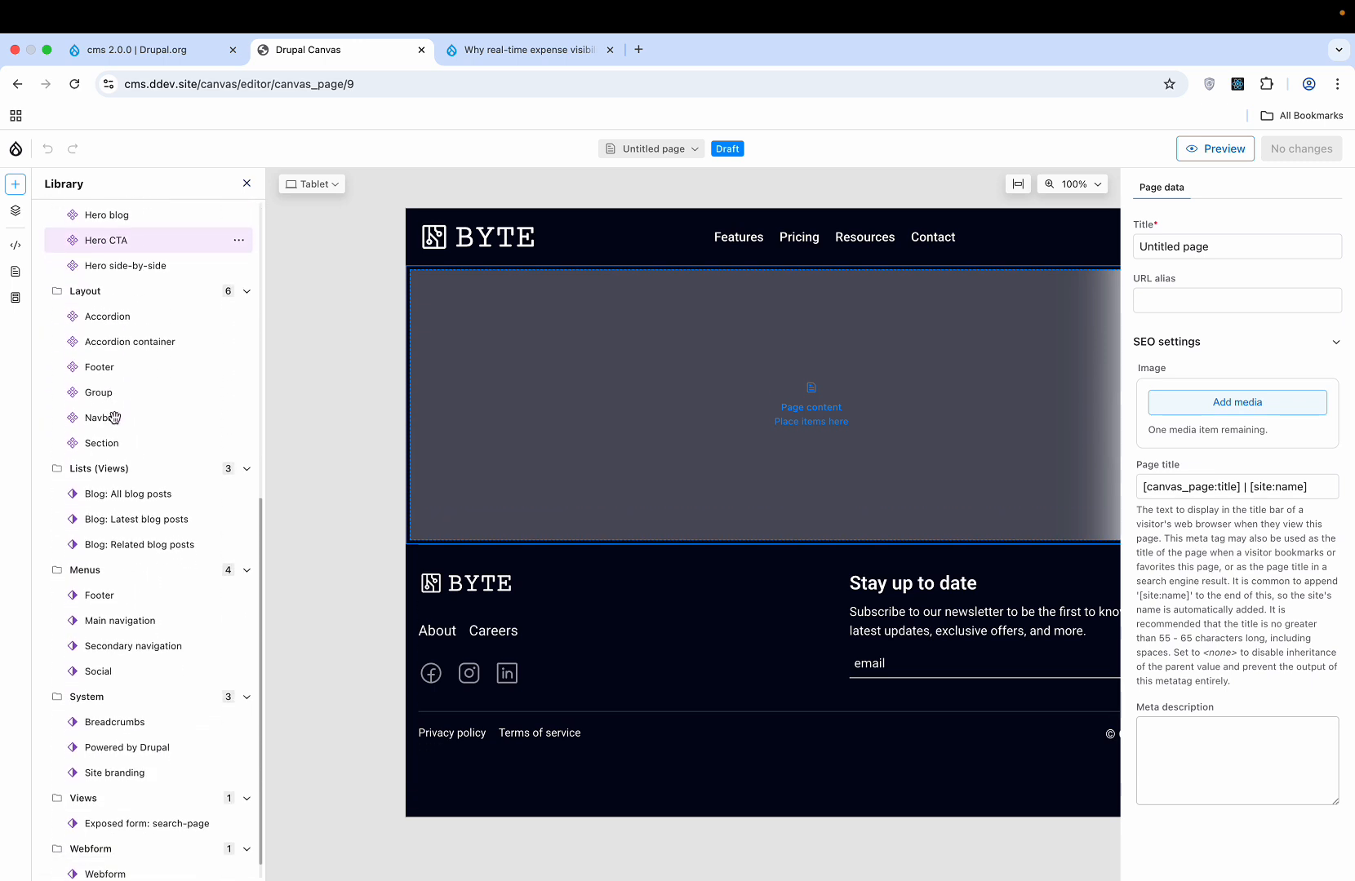
scroll(113, 417, down, 1)
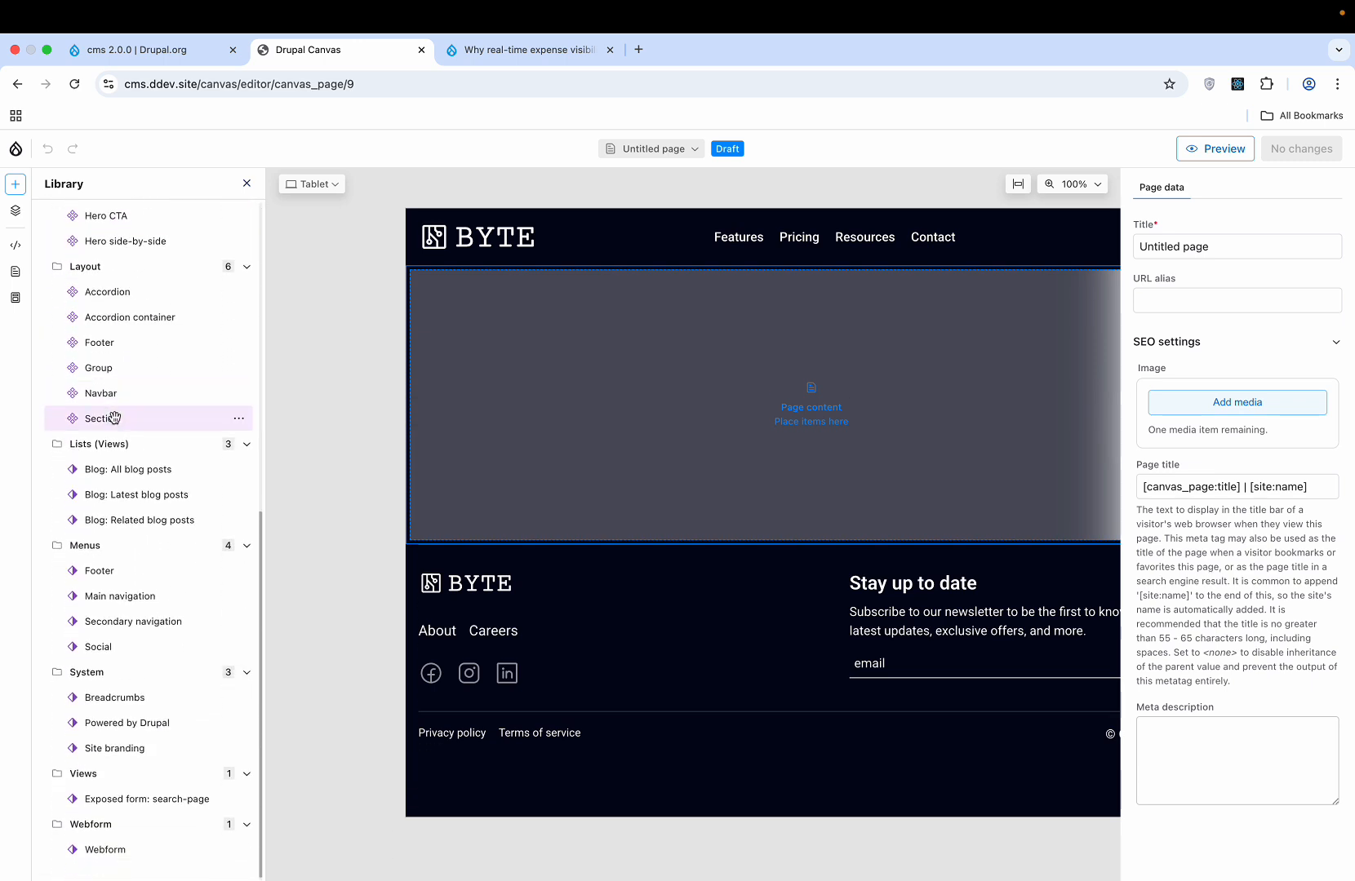
scroll(114, 416, up, 12)
scroll(115, 424, down, 7)
mouse_move(135, 612)
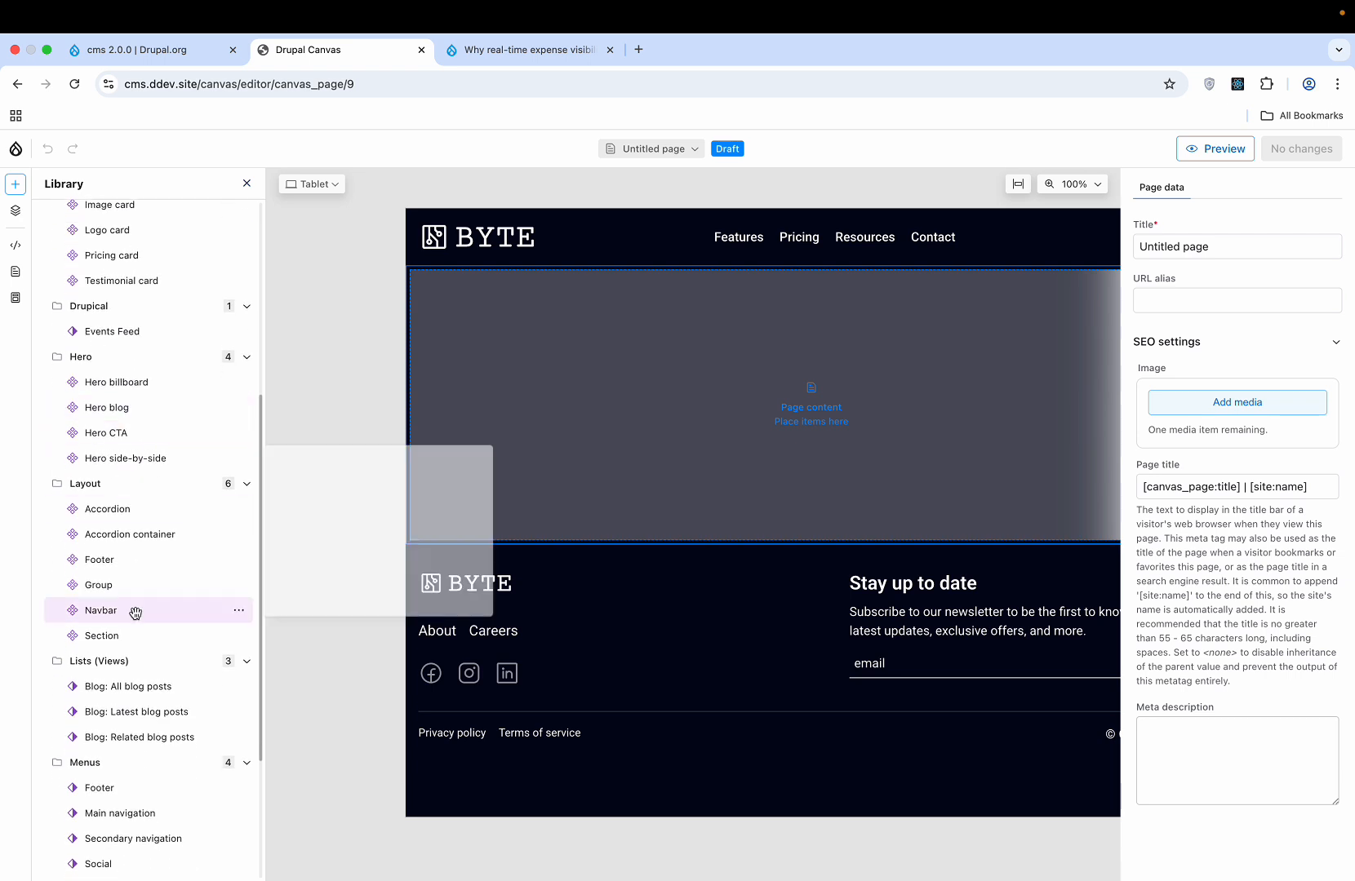
scroll(135, 612, down, 5)
mouse_move(145, 495)
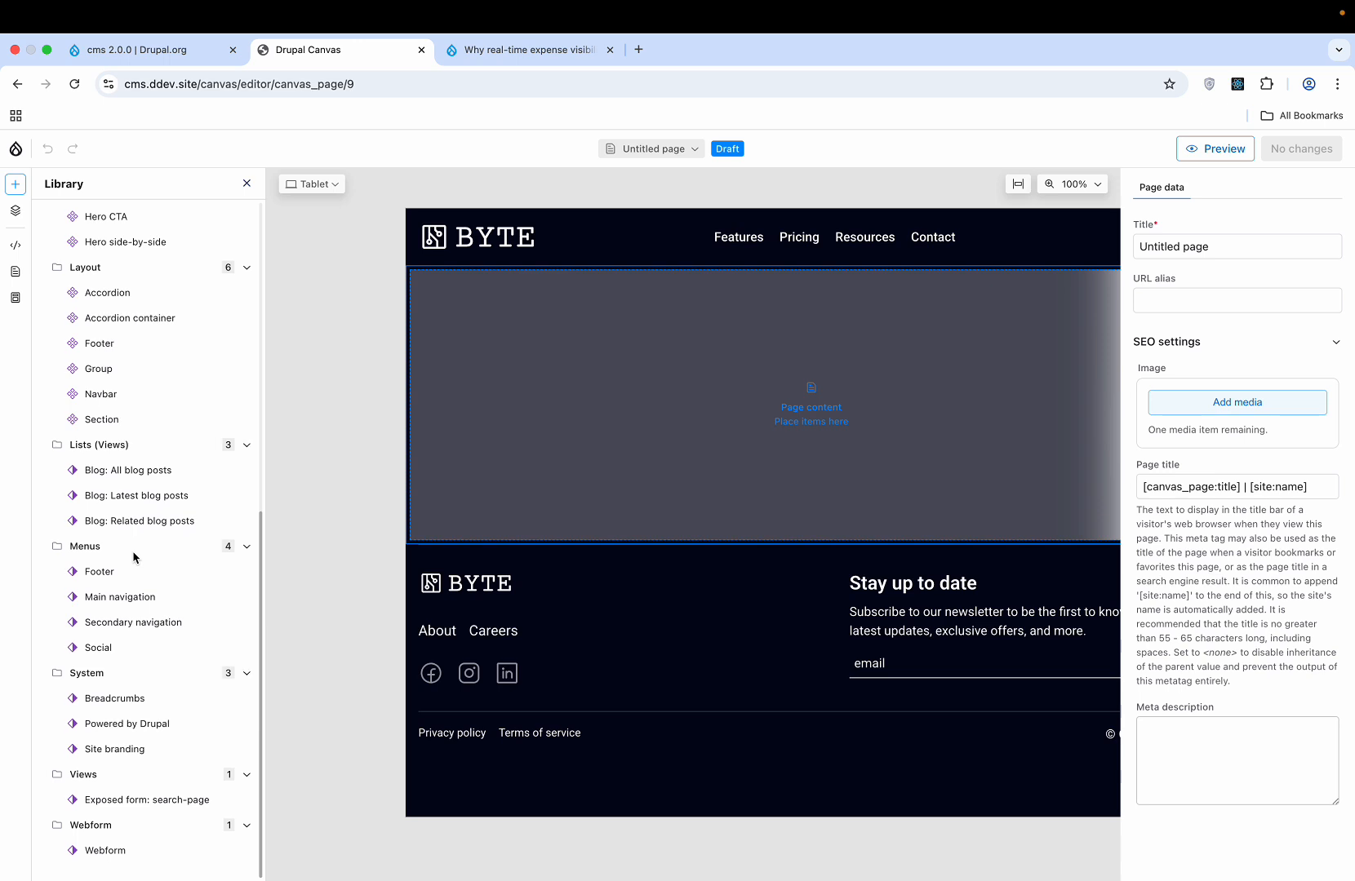
scroll(135, 557, up, 13)
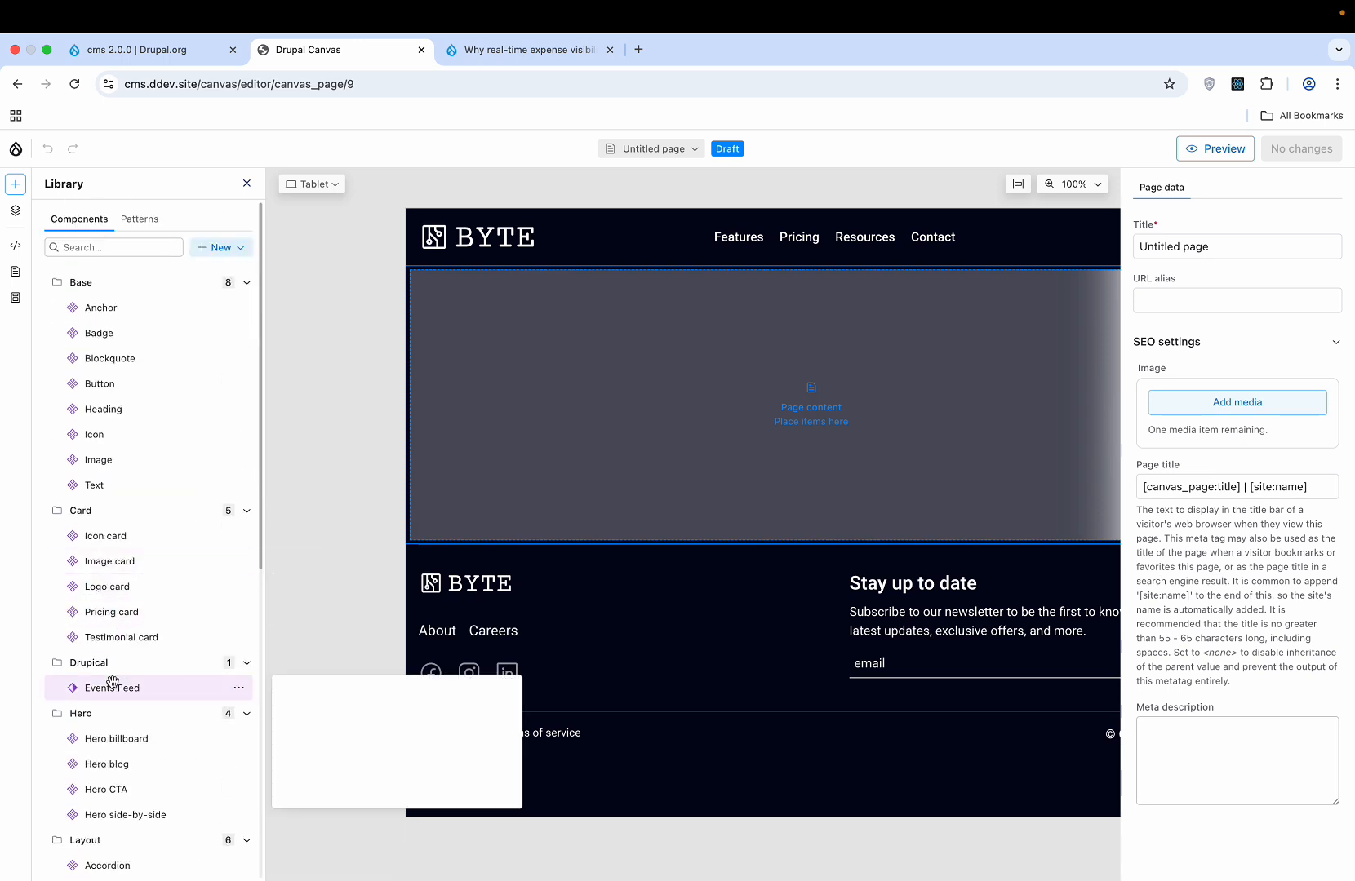
scroll(111, 682, down, 3)
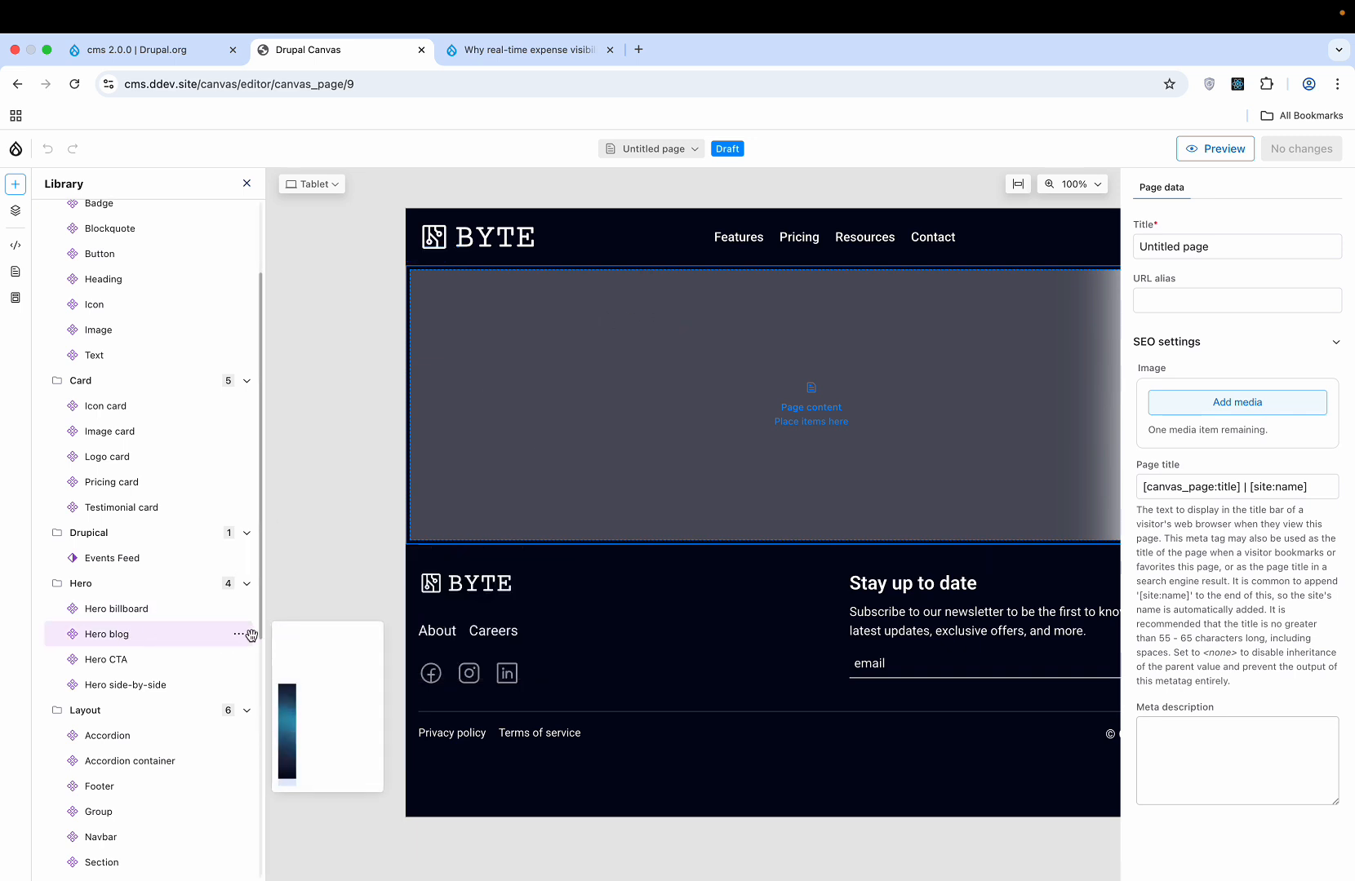
click(239, 636)
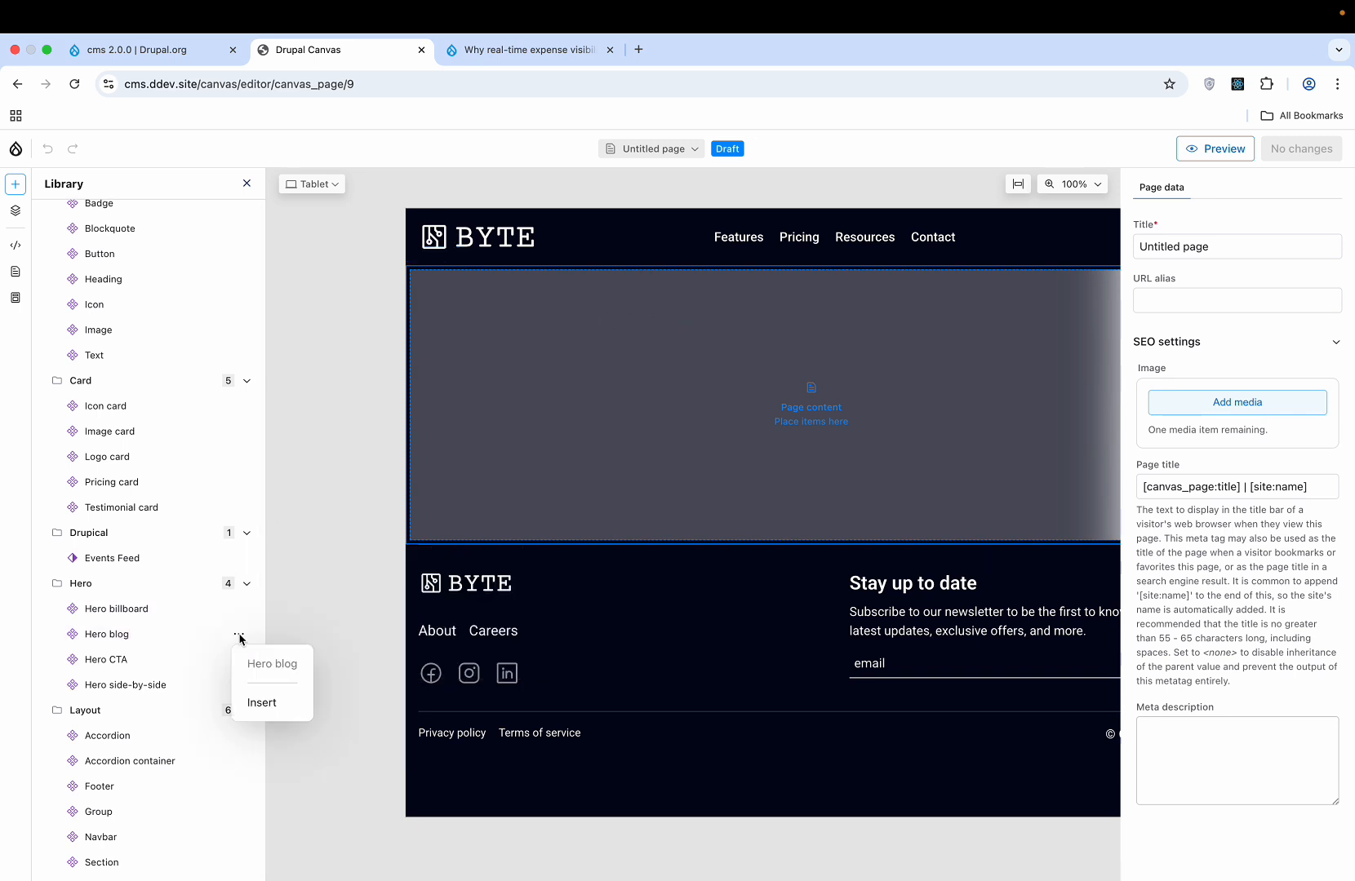
click(263, 704)
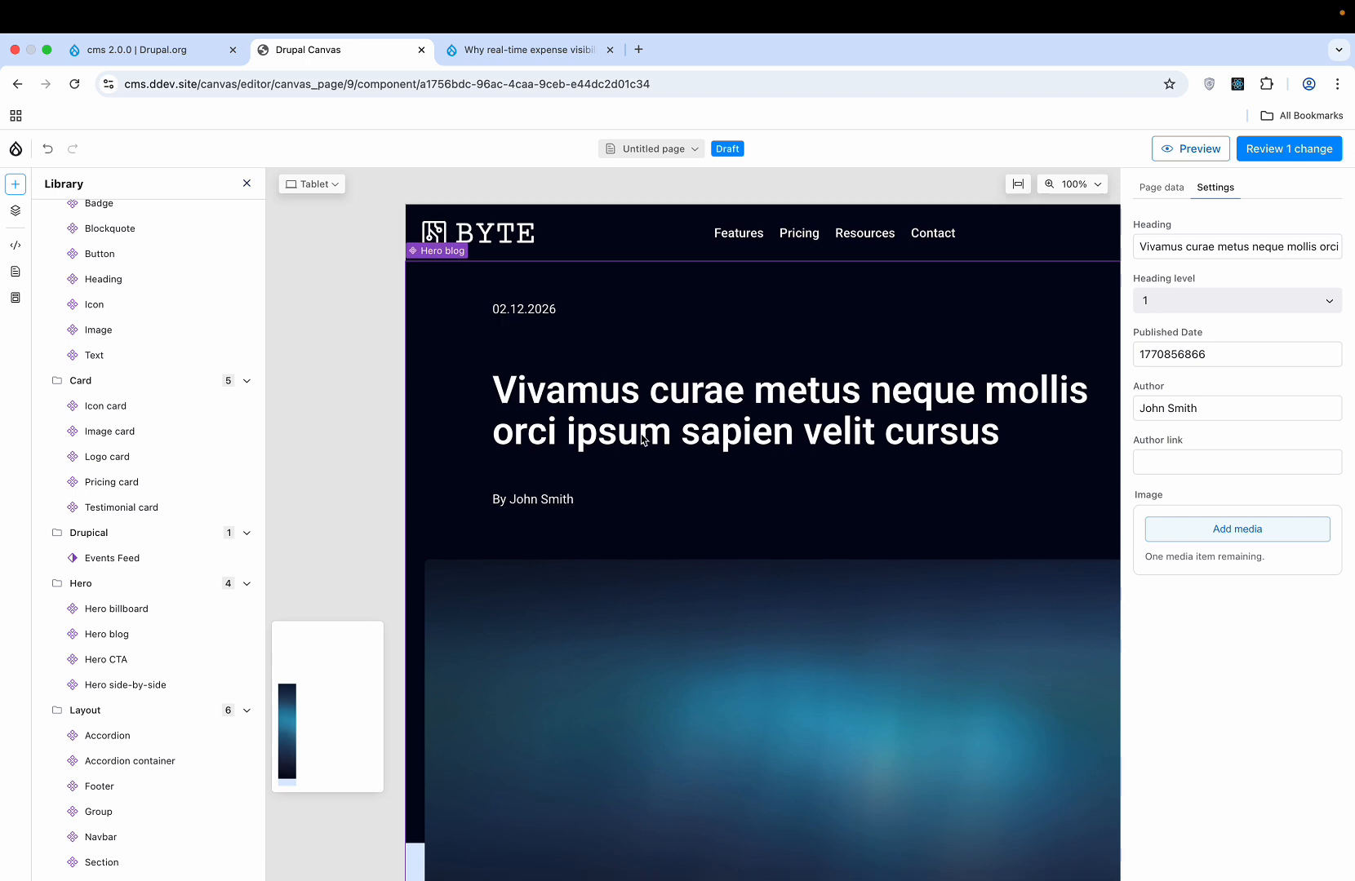
scroll(638, 441, down, 7)
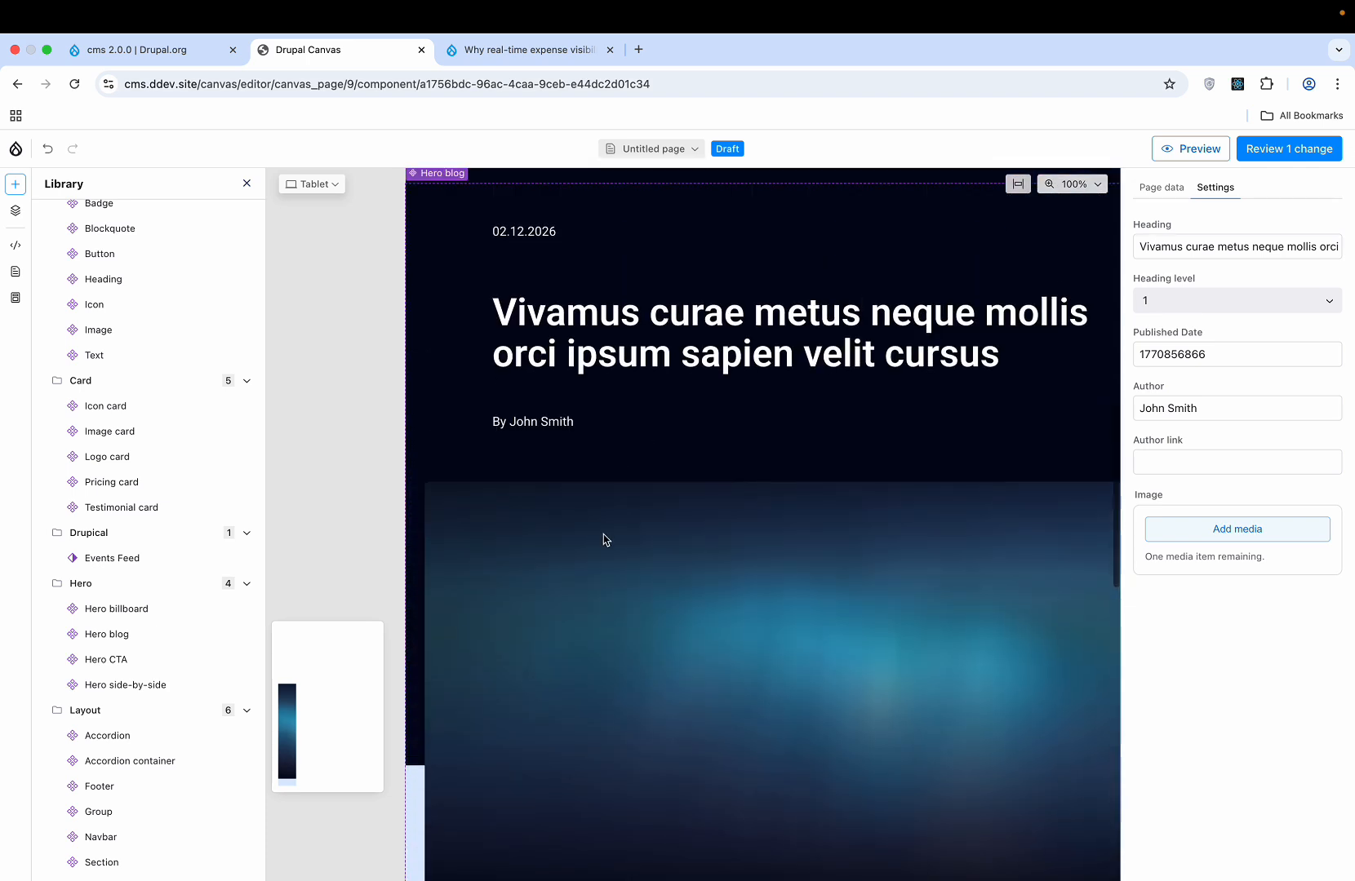
scroll(618, 404, up, 3)
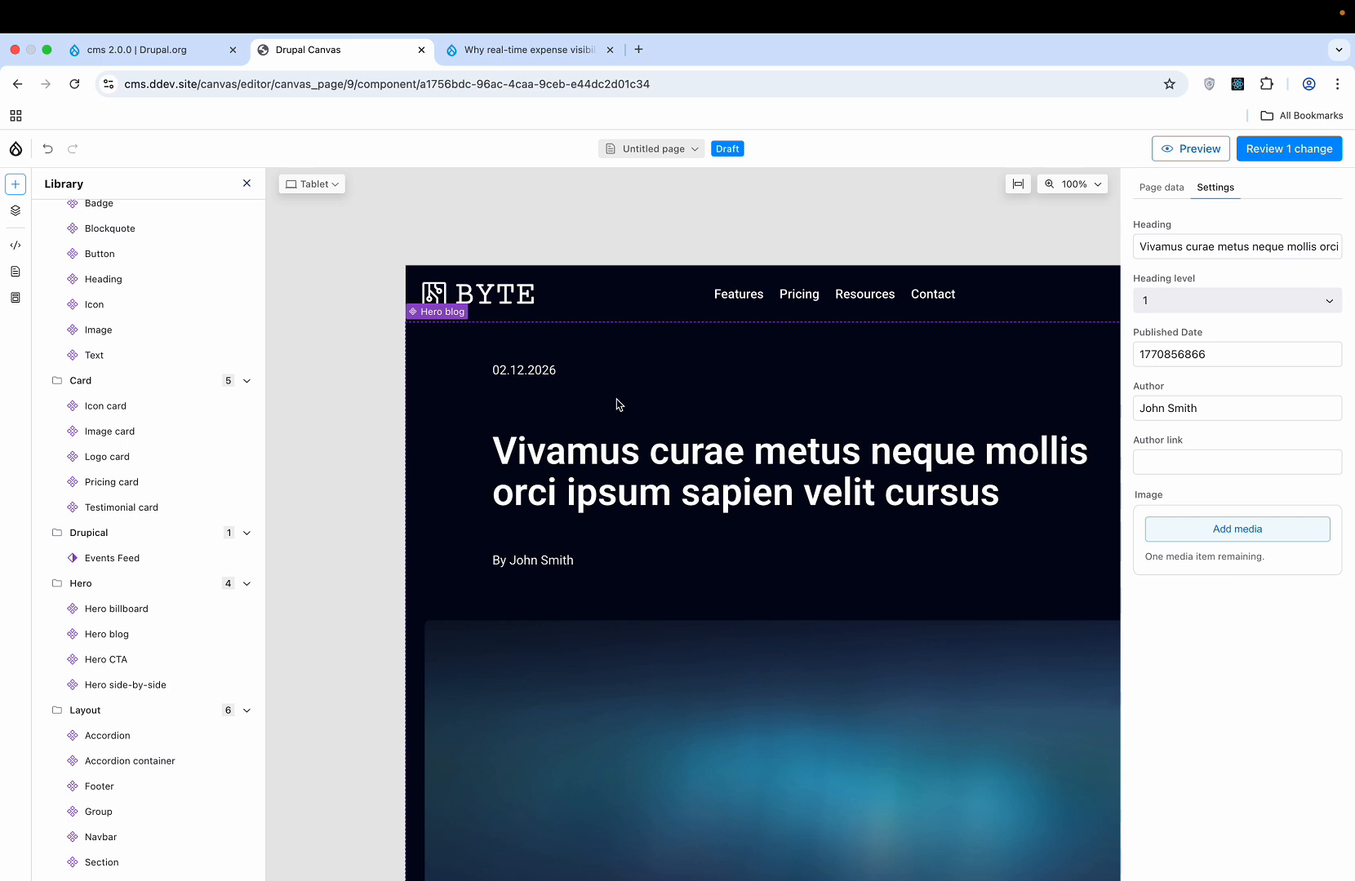
key(super+z)
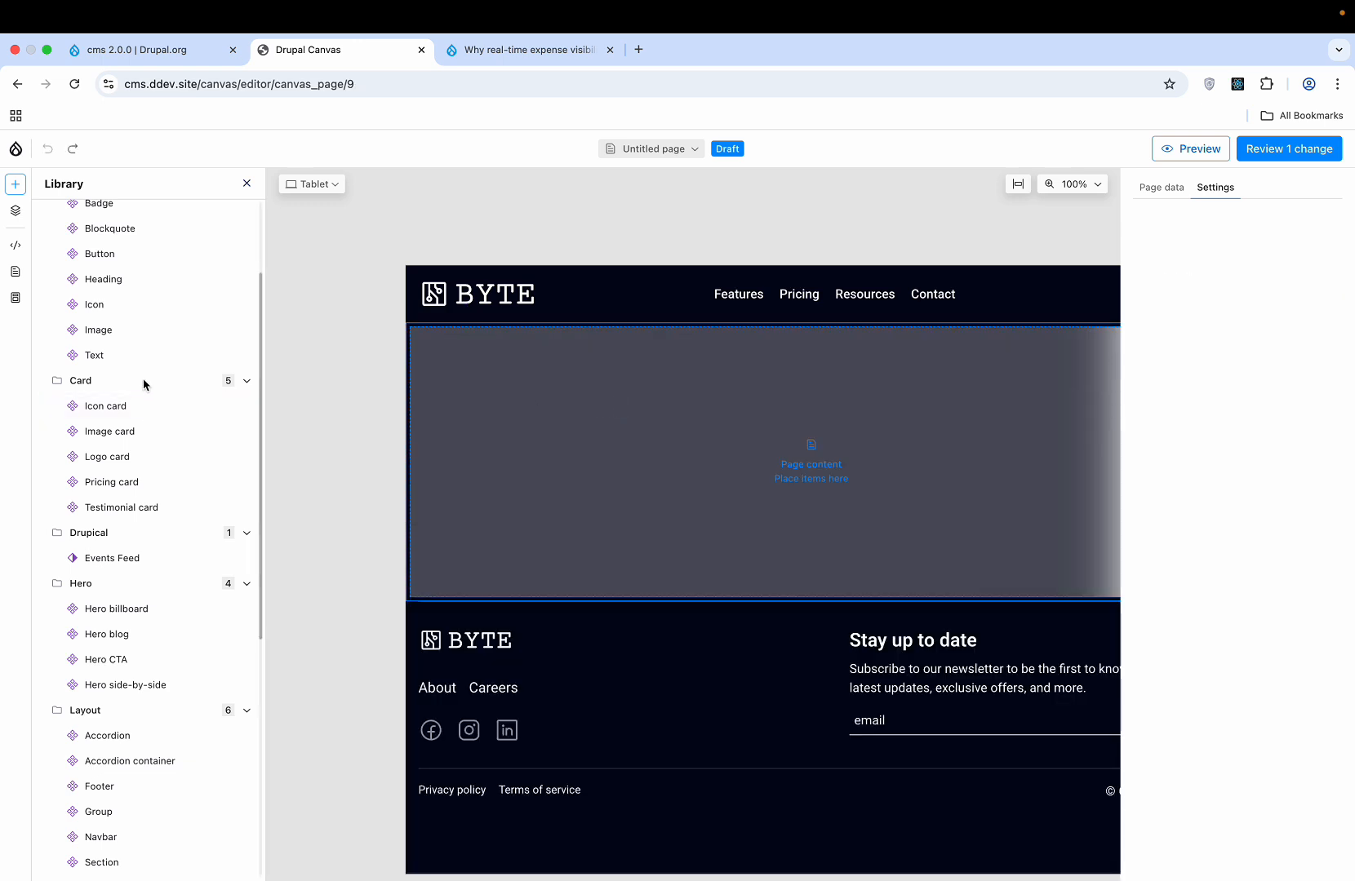
scroll(148, 380, up, 3)
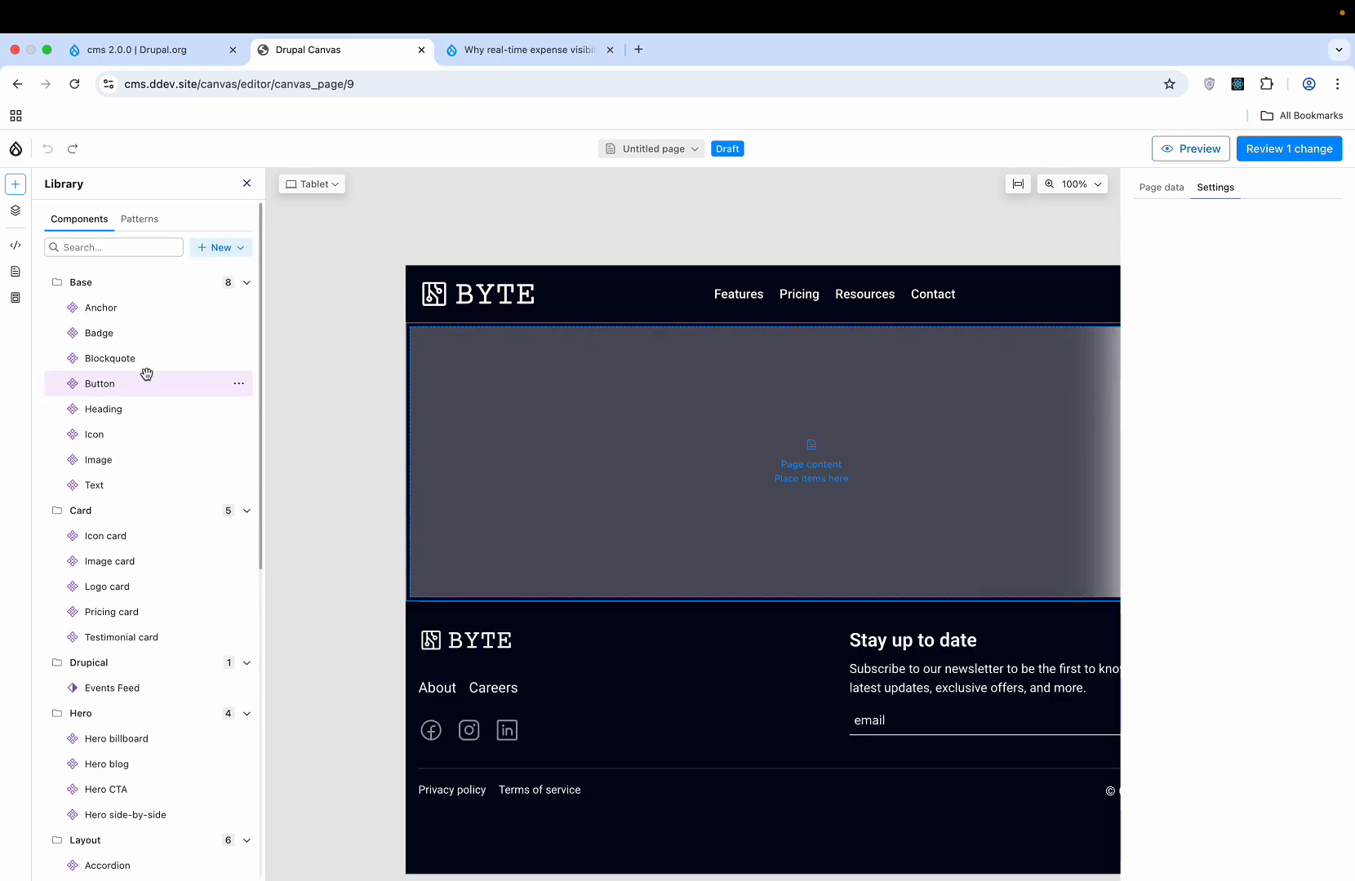
scroll(146, 373, down, 1)
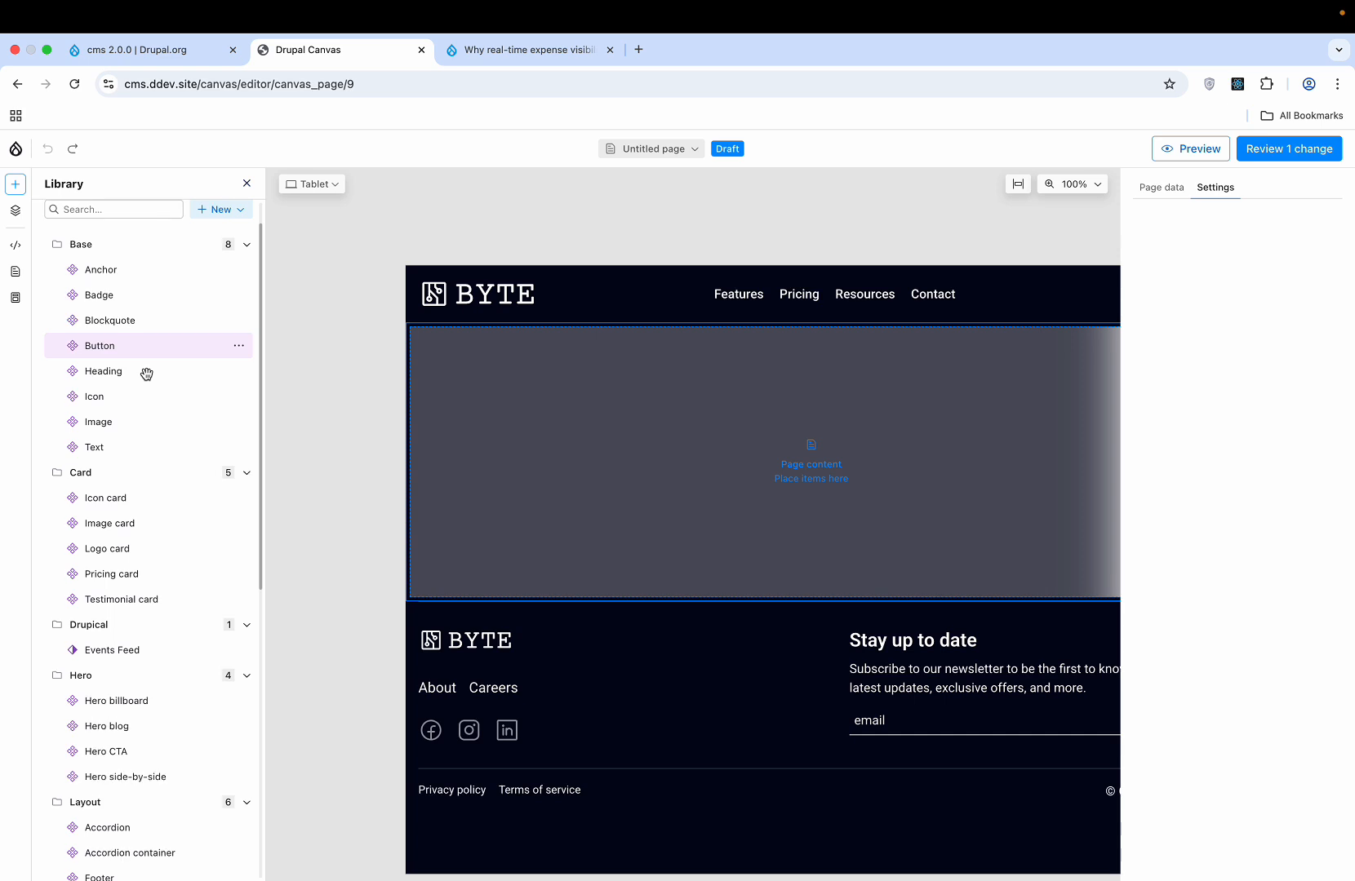
scroll(146, 373, up, 1)
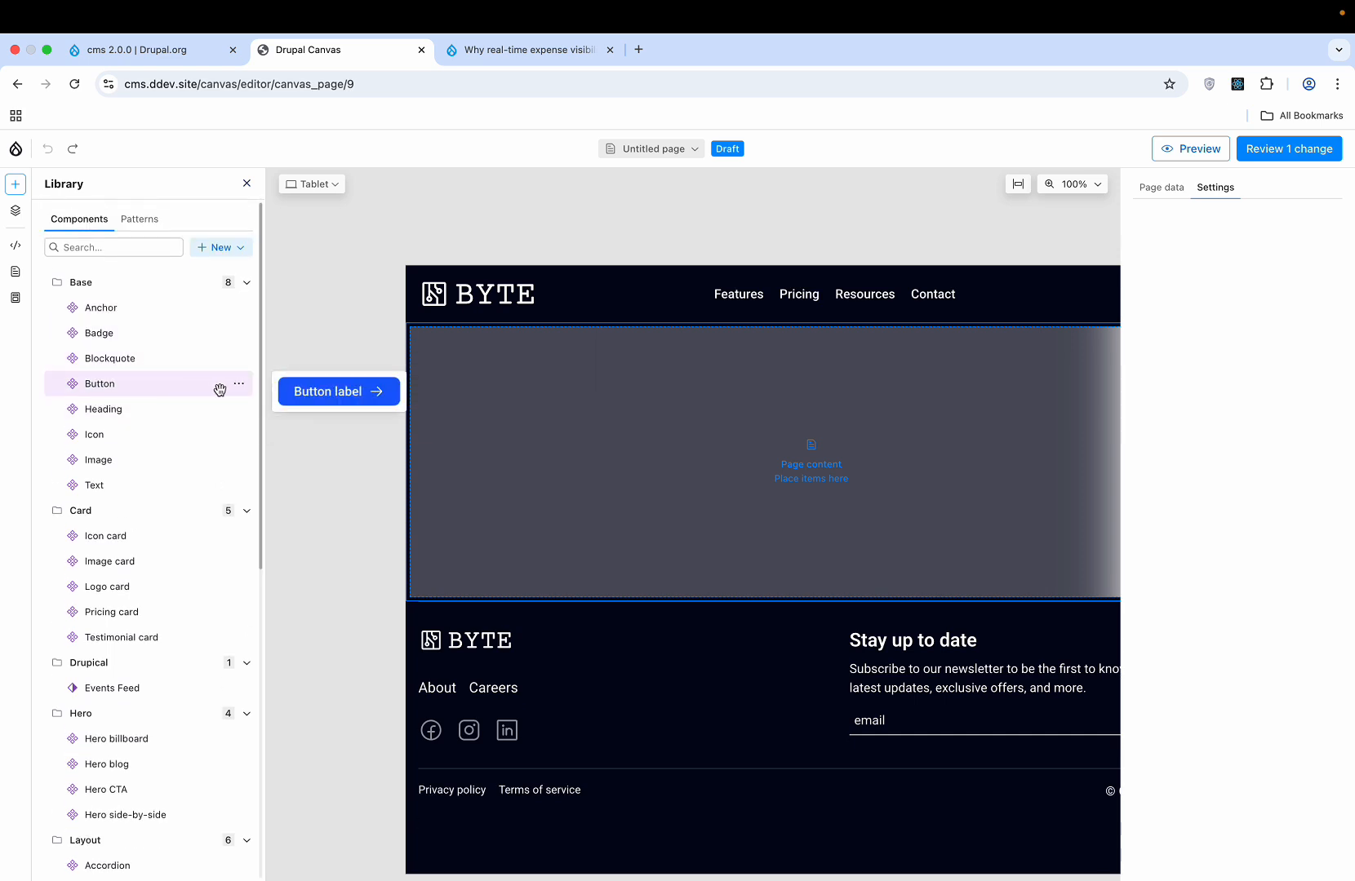
- Insert a Button component labelled 'CTA' linking to /about
click(240, 385)
click(261, 451)
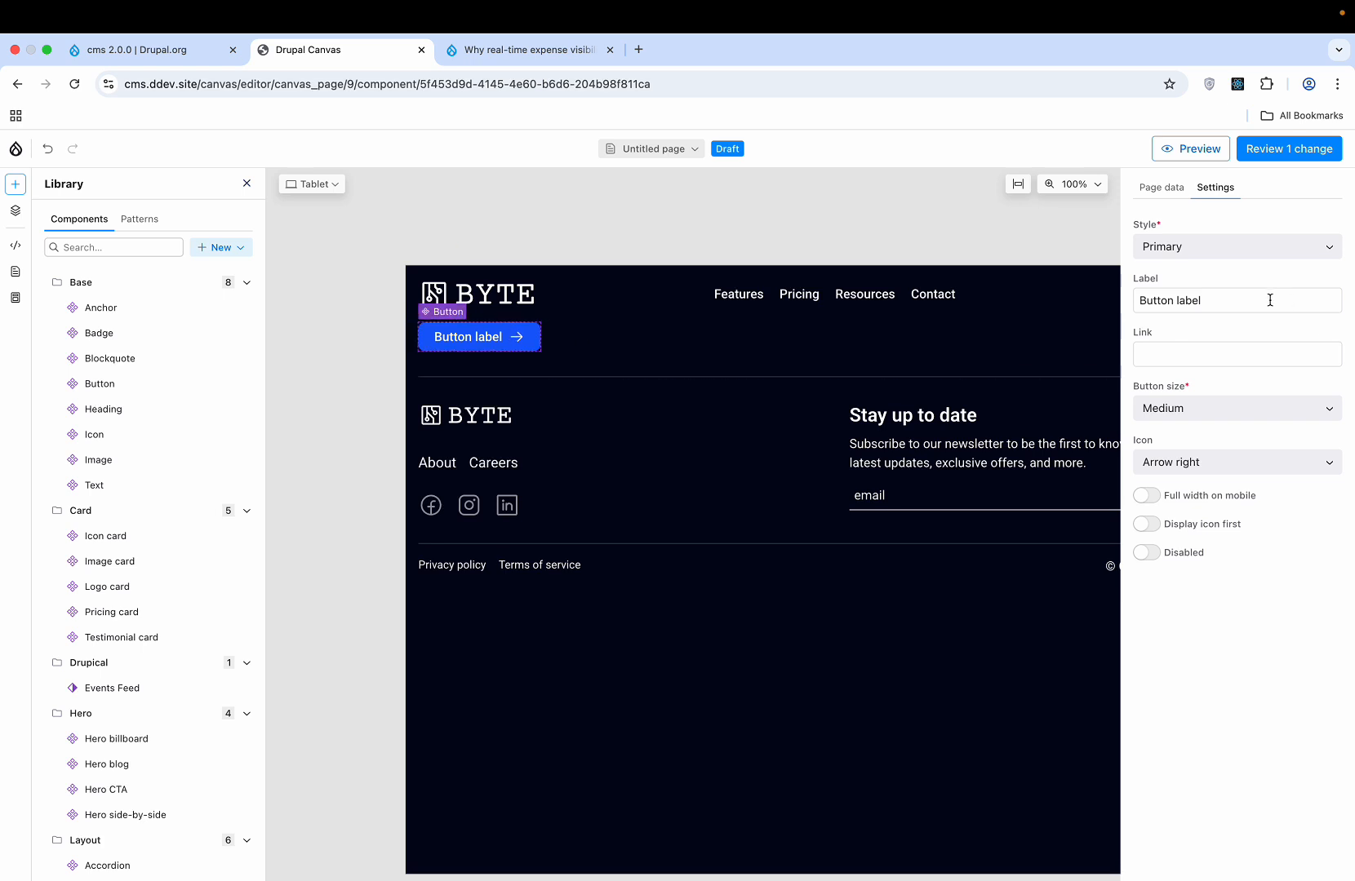
click(1200, 355)
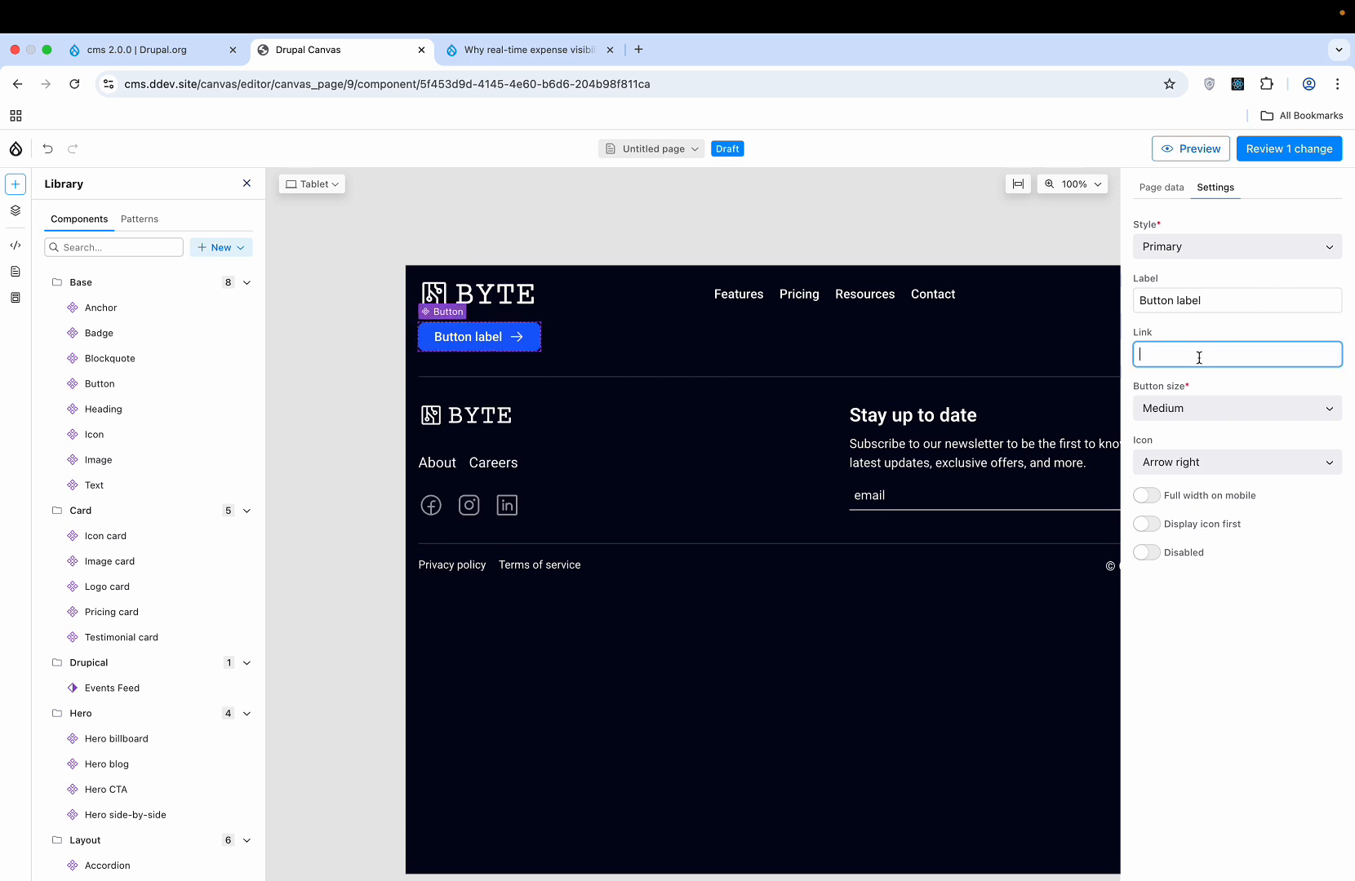
click(1211, 301)
key(super+a)
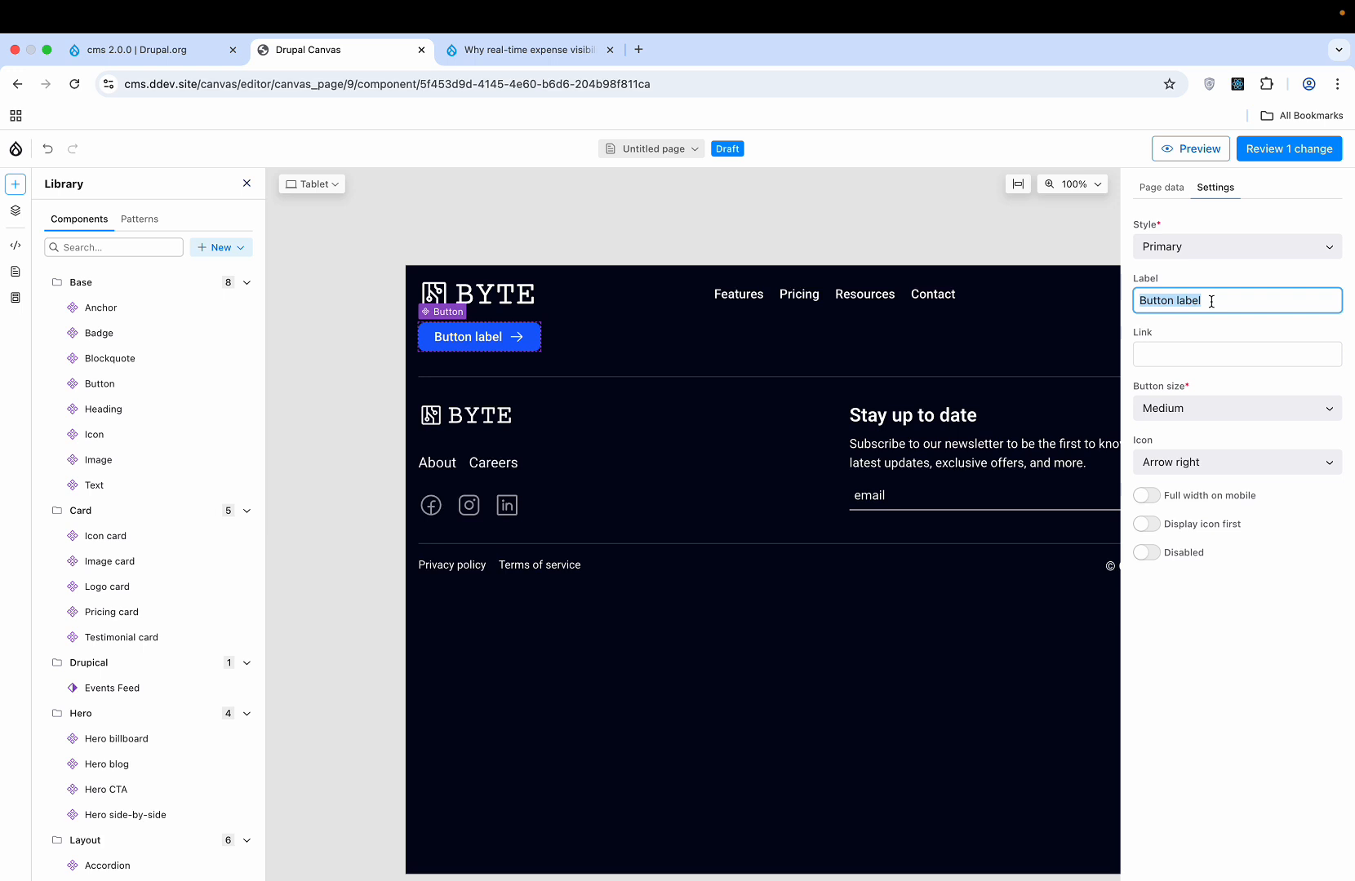
text(CTA)
click(1266, 337)
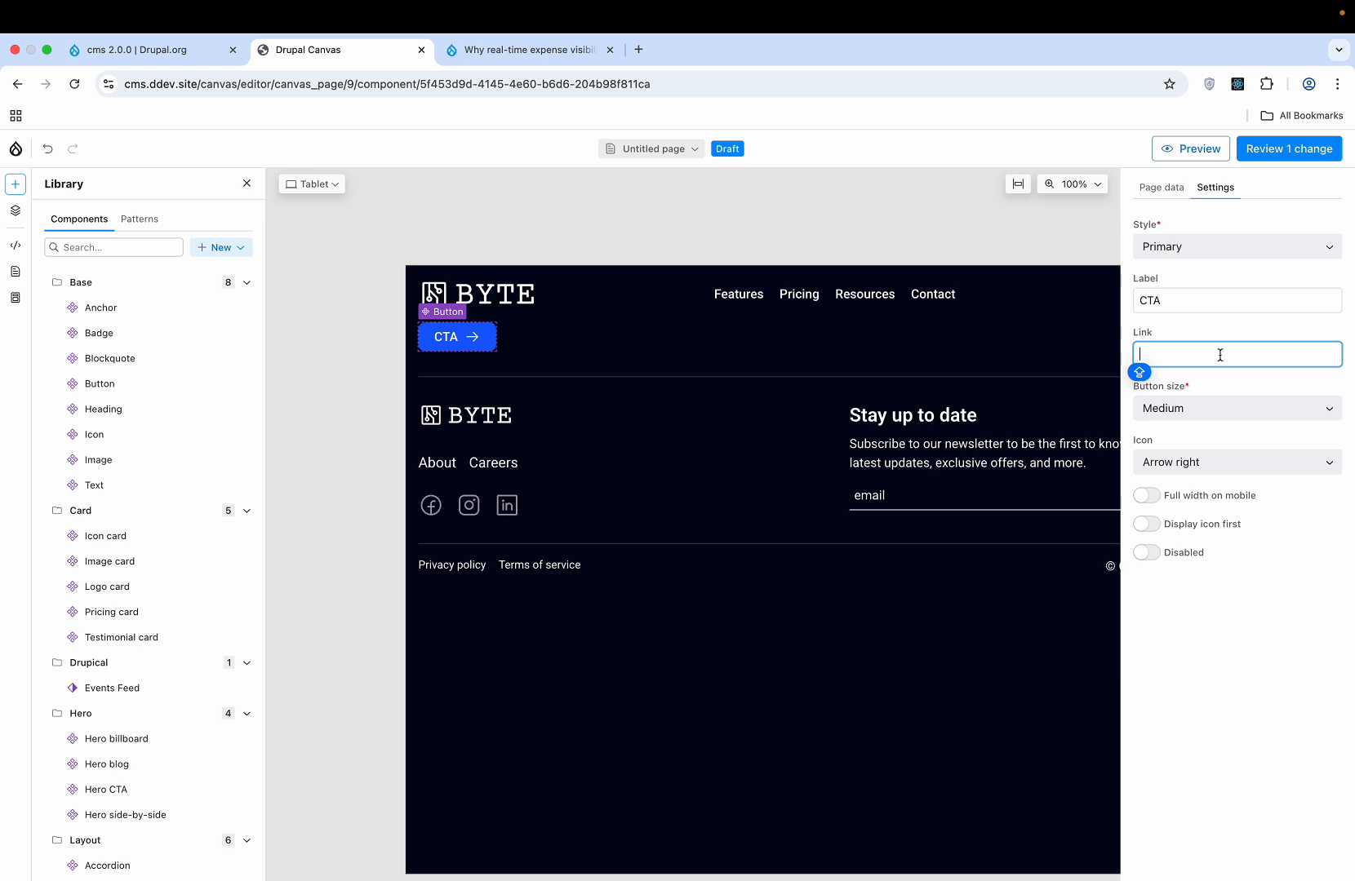
text(/about)
- Make the button Large with a Download icon, leaving full width on mobile off
click(1290, 405)
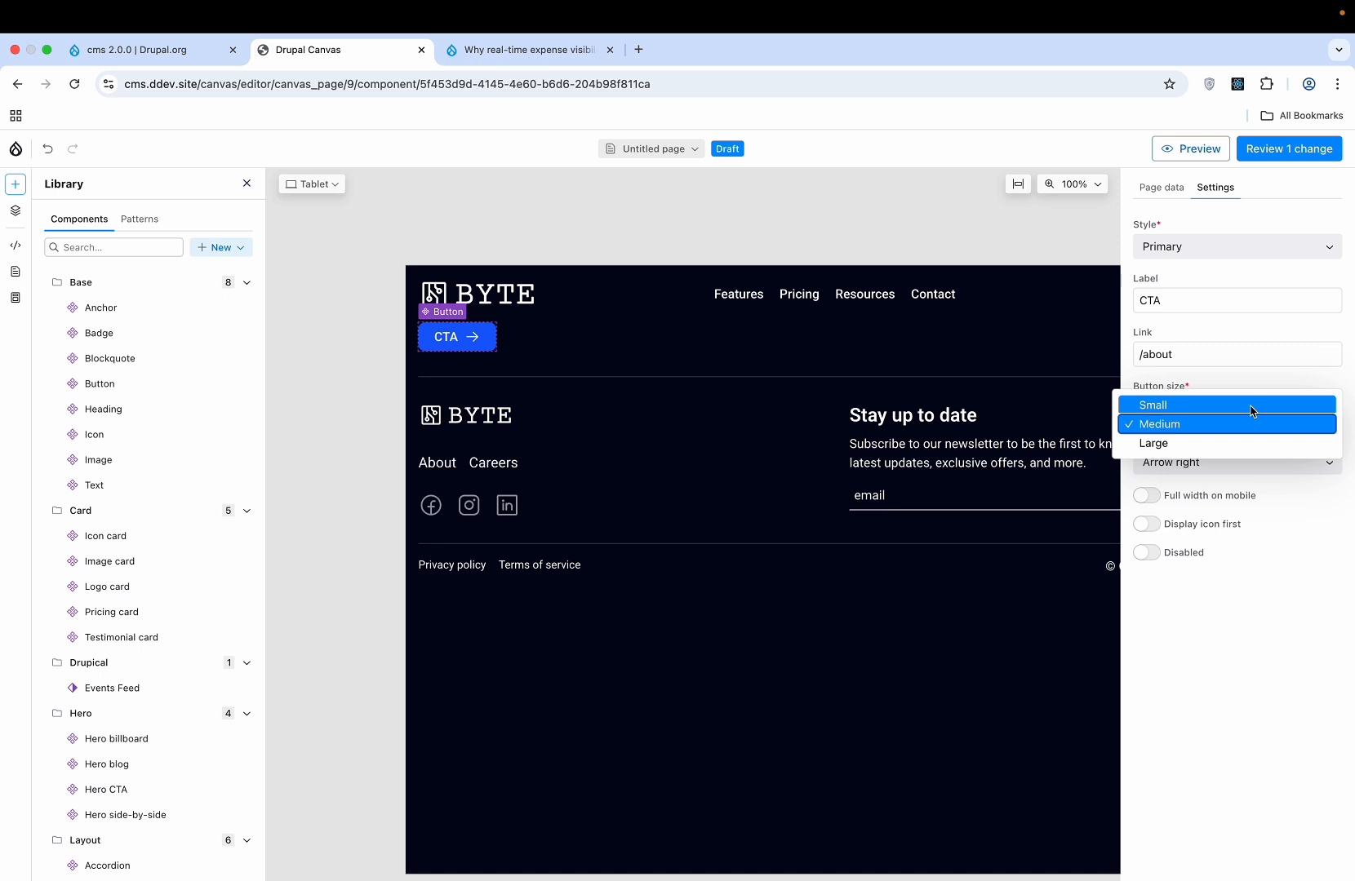
click(1253, 408)
click(1243, 408)
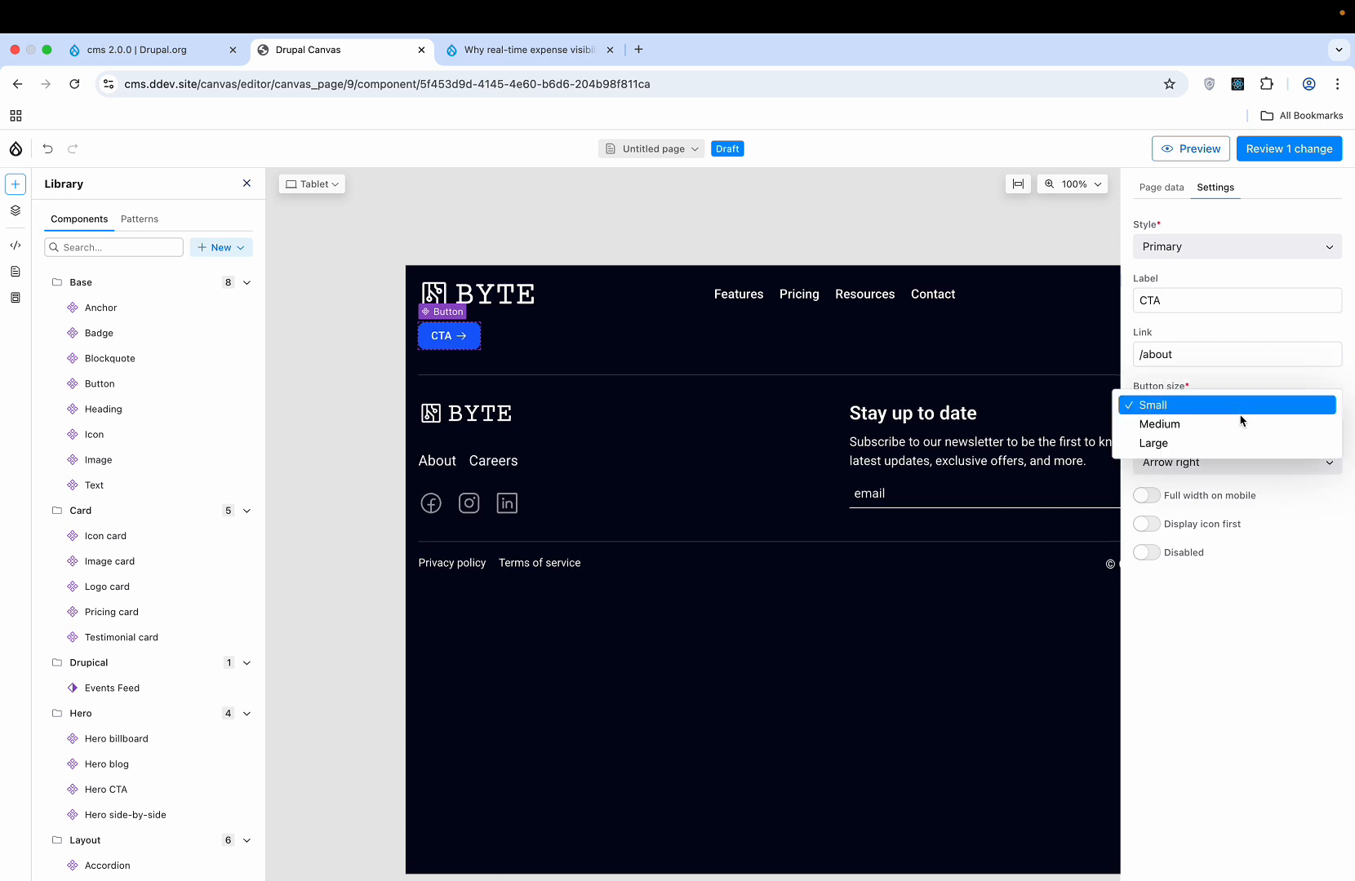
click(1238, 420)
click(1233, 406)
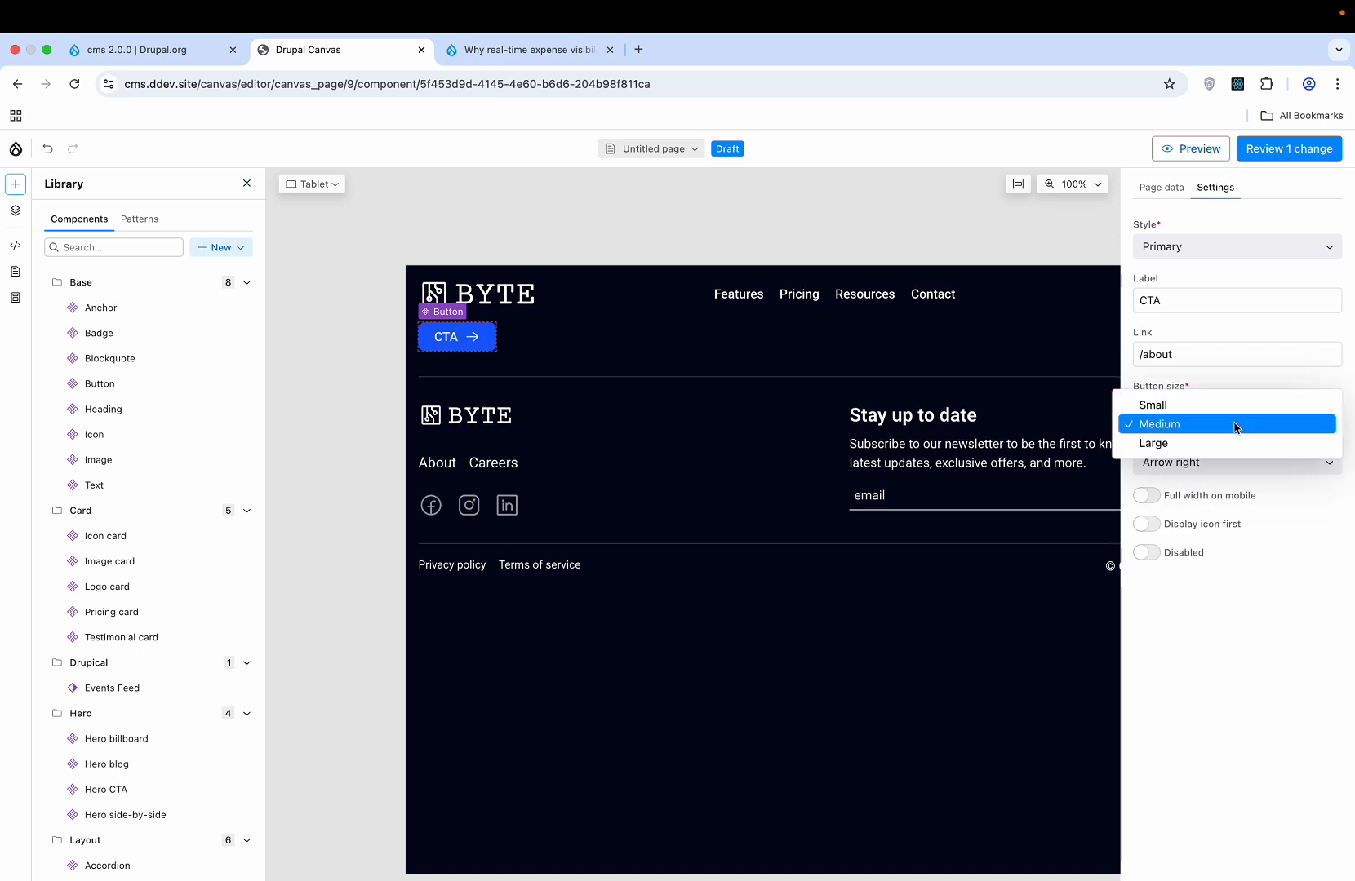
click(1230, 445)
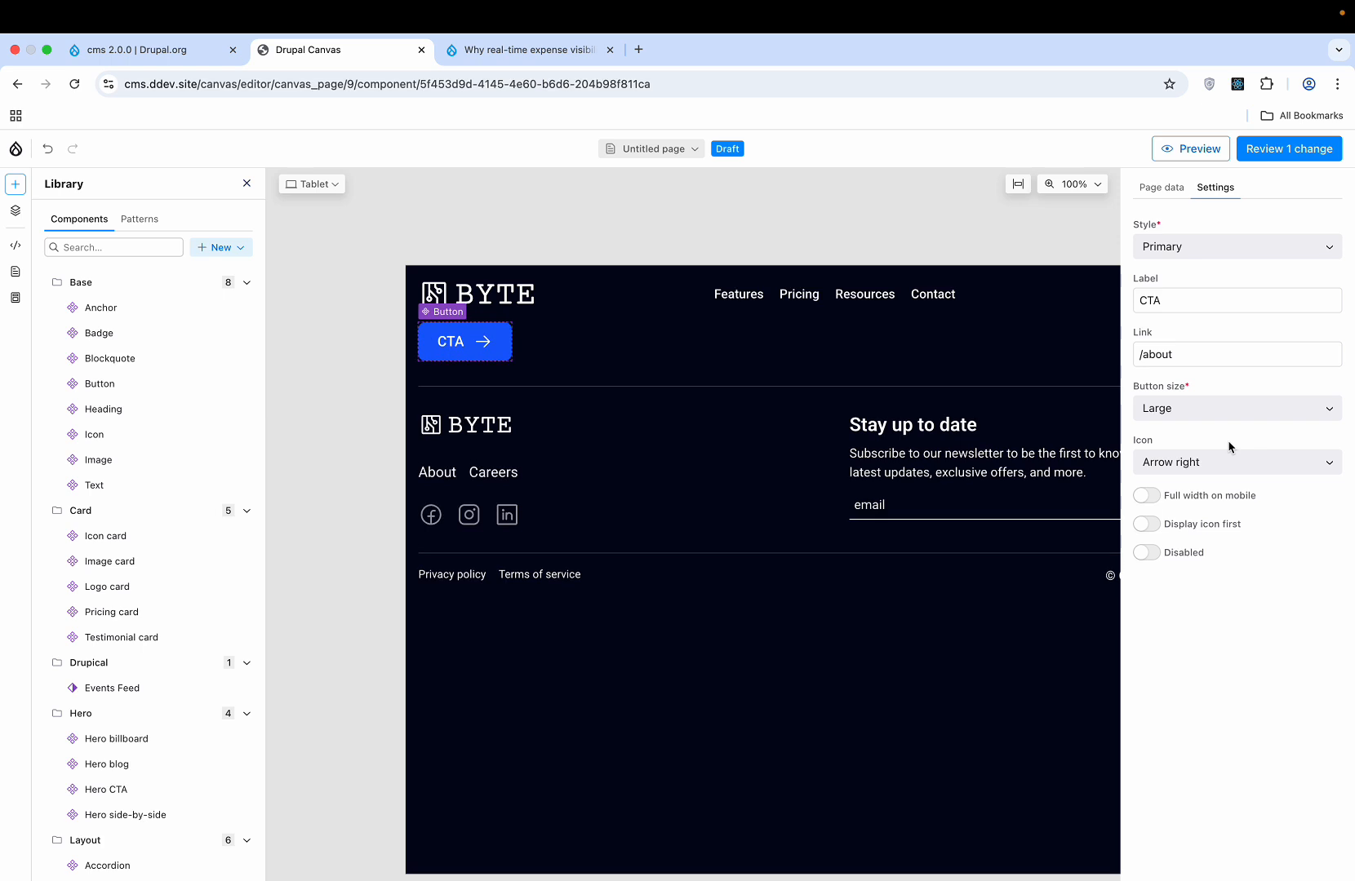
click(1195, 462)
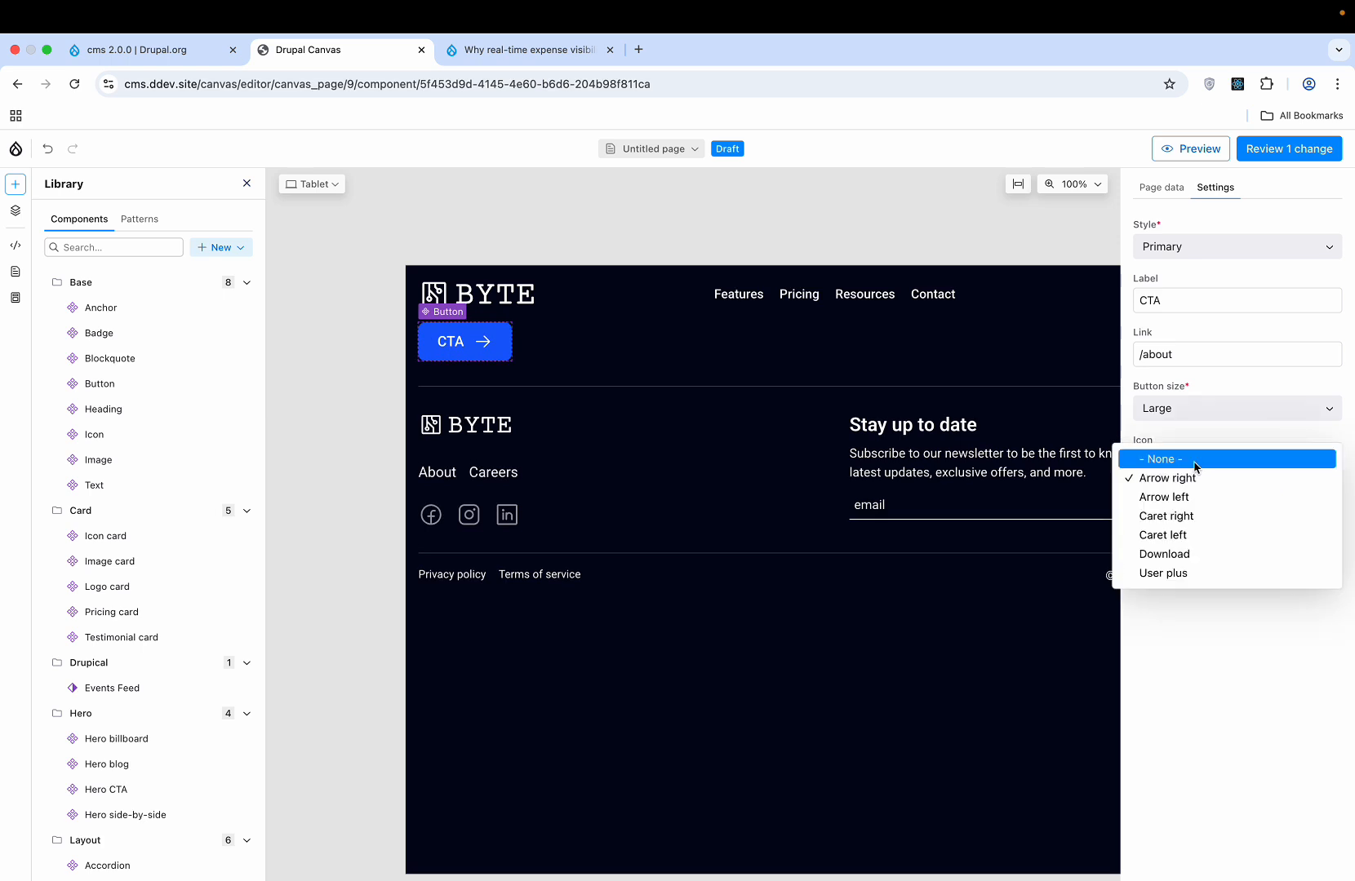
click(1192, 511)
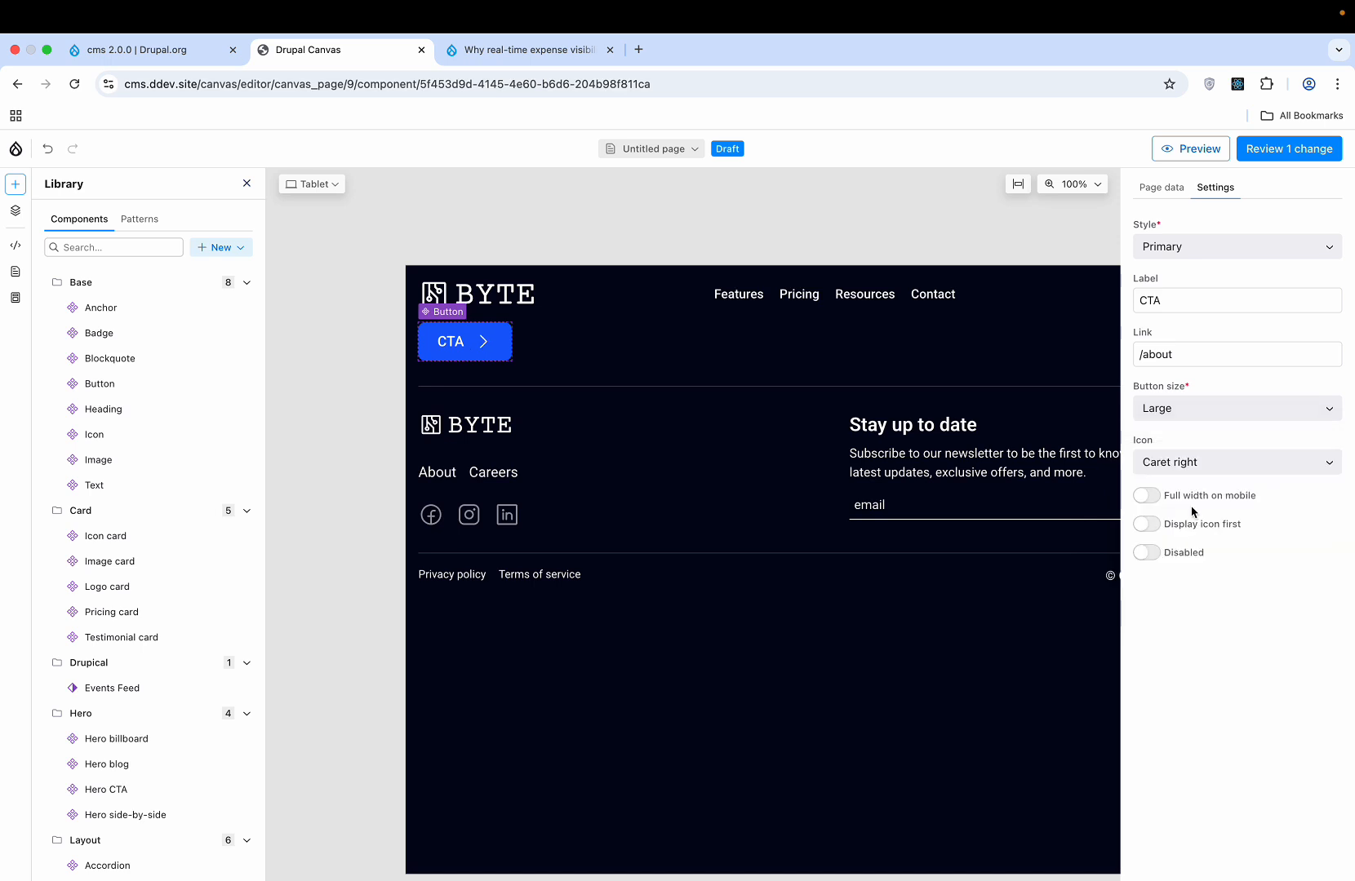
click(1221, 462)
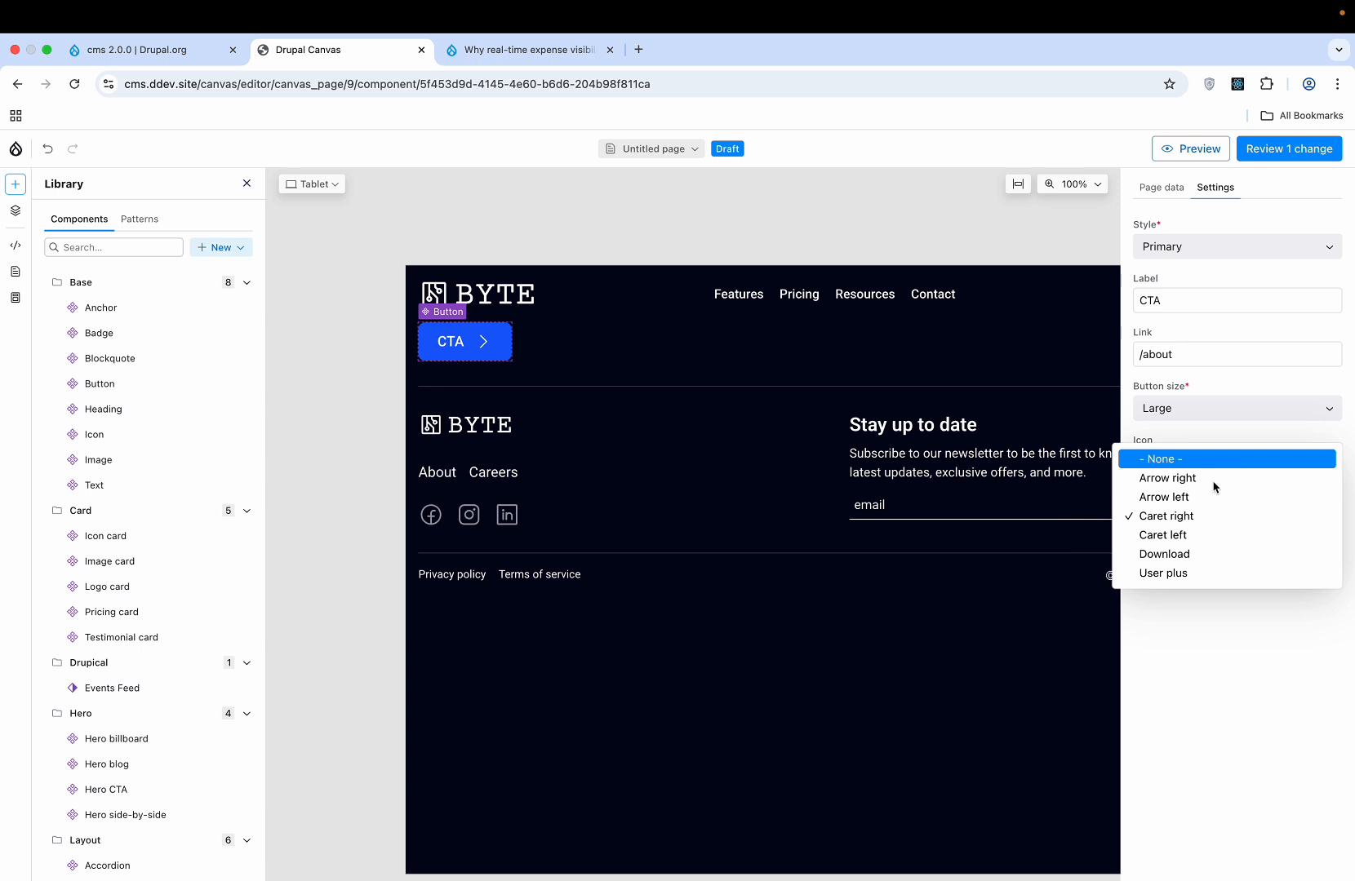
click(1181, 560)
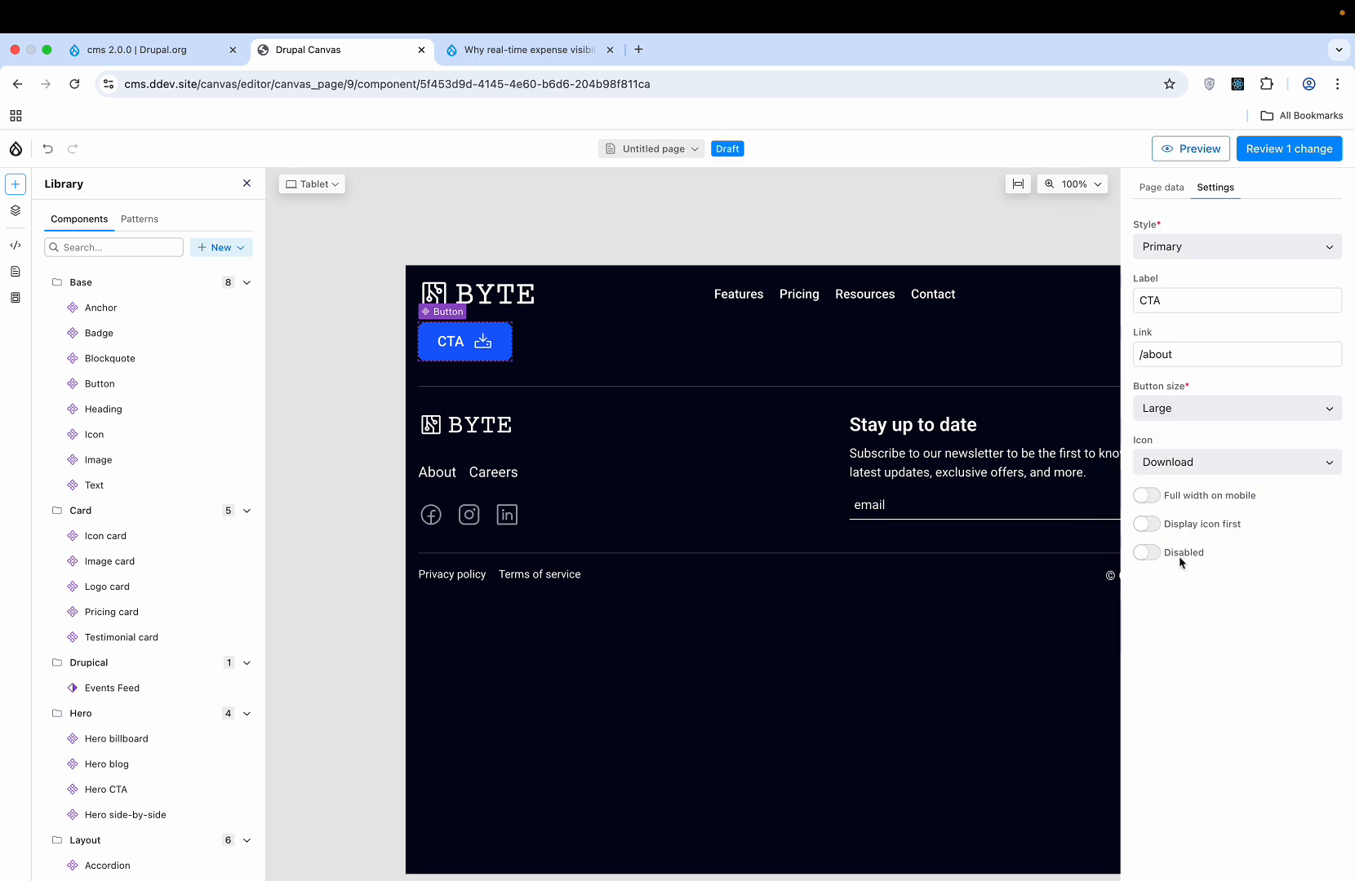
click(1147, 496)
click(1152, 500)
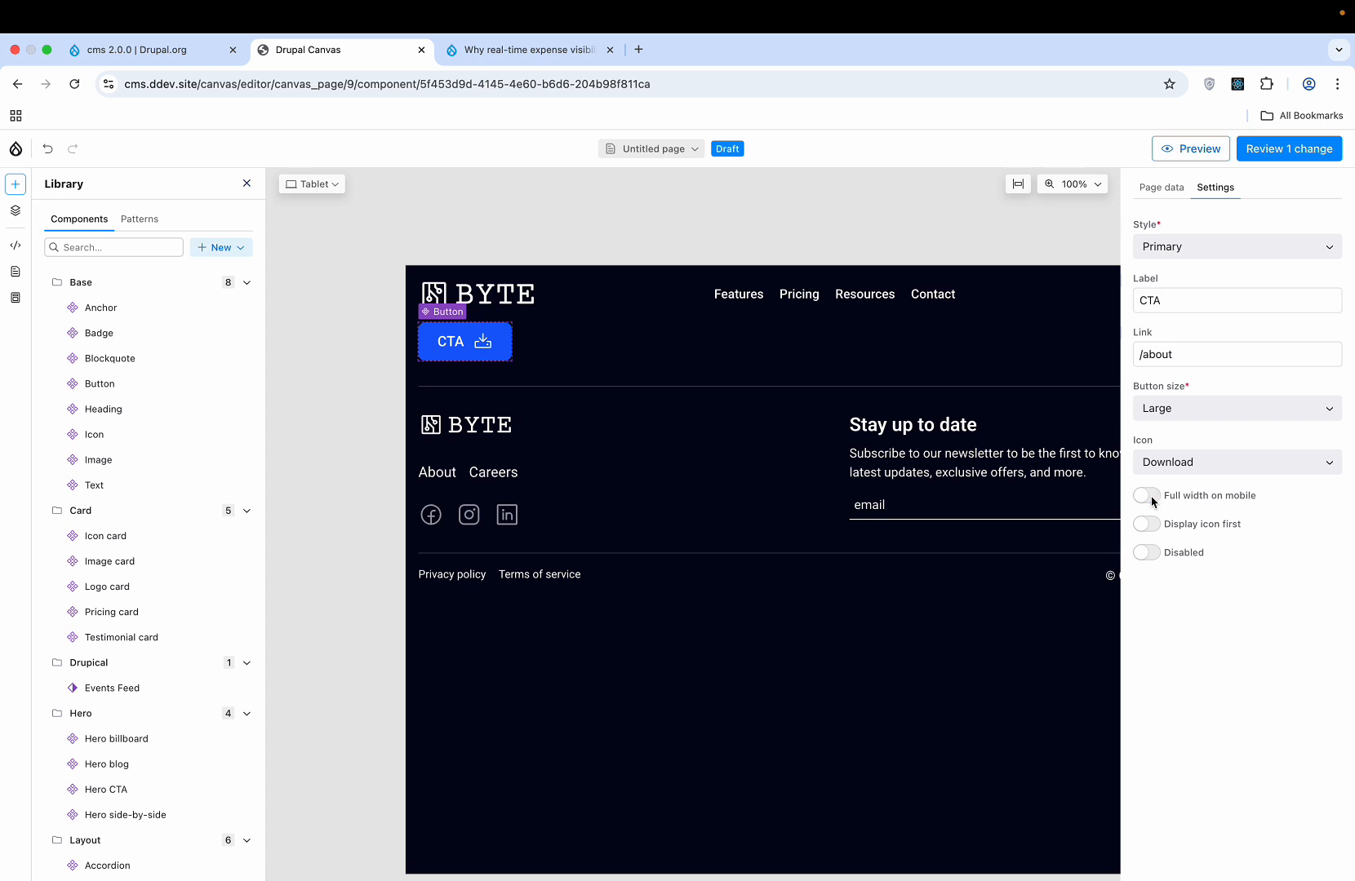
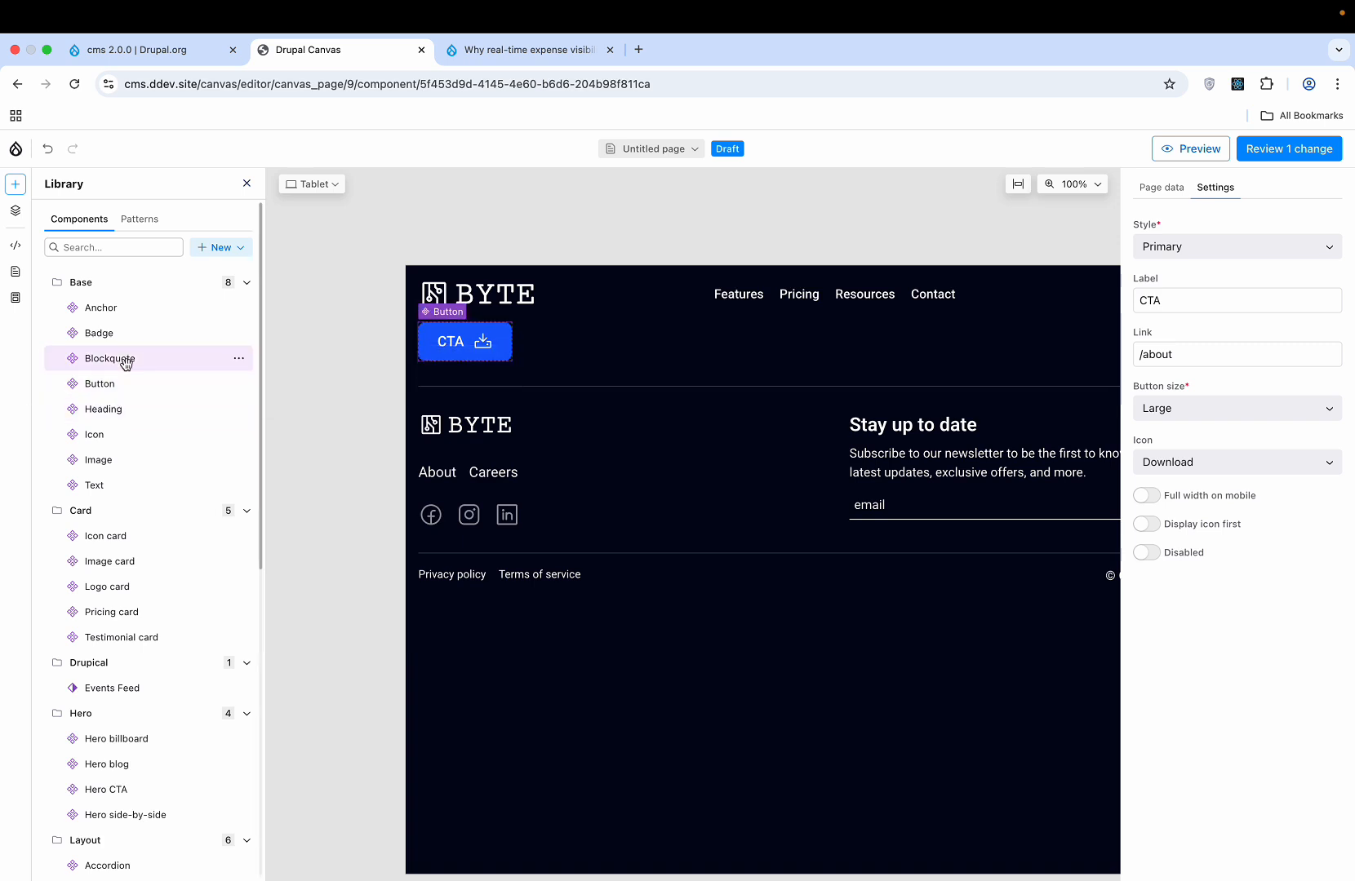
- Undo an accidental Blockquote, then insert a Text component below the CTA button
click(238, 359)
click(262, 425)
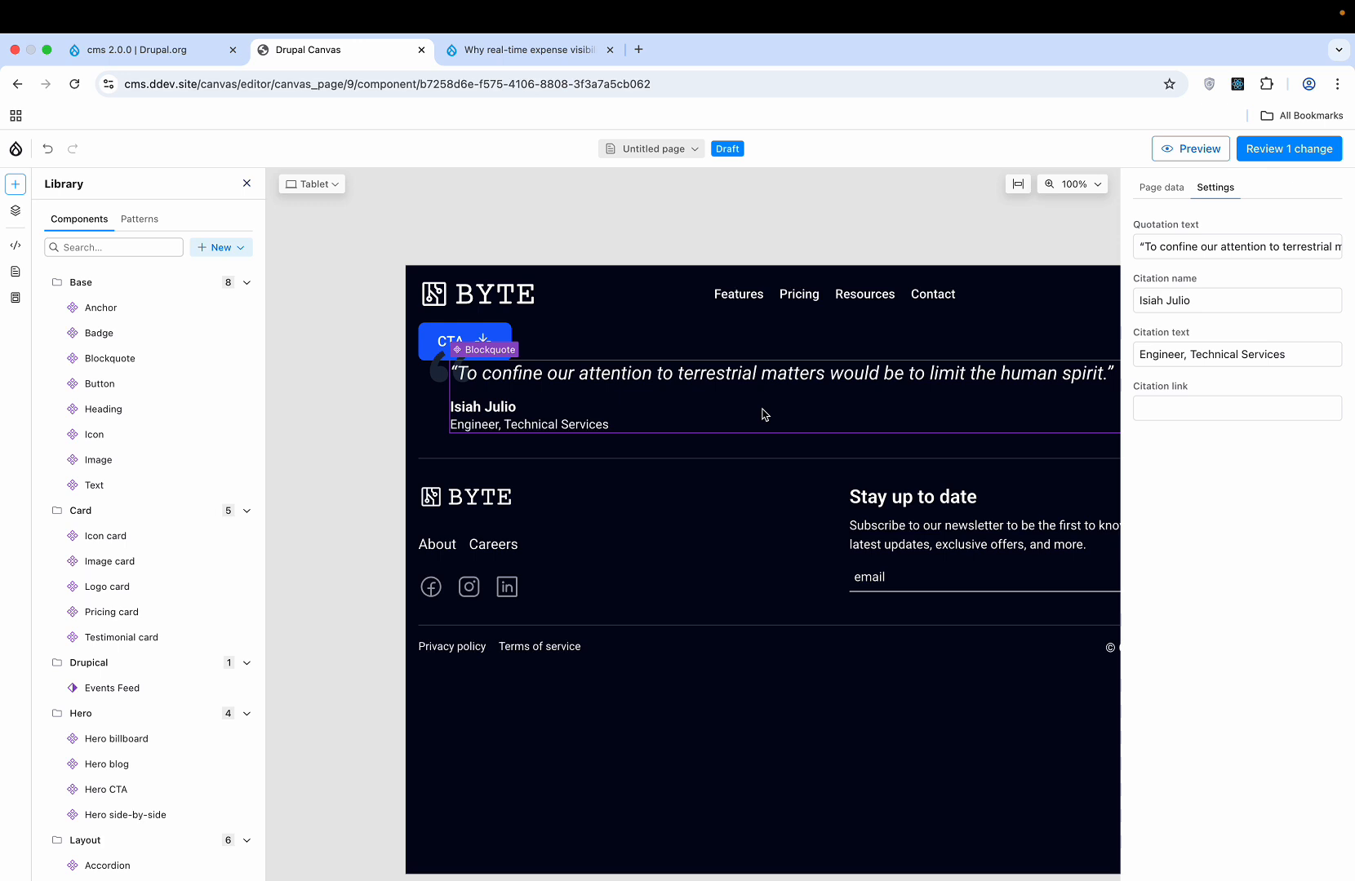
key(super+z)
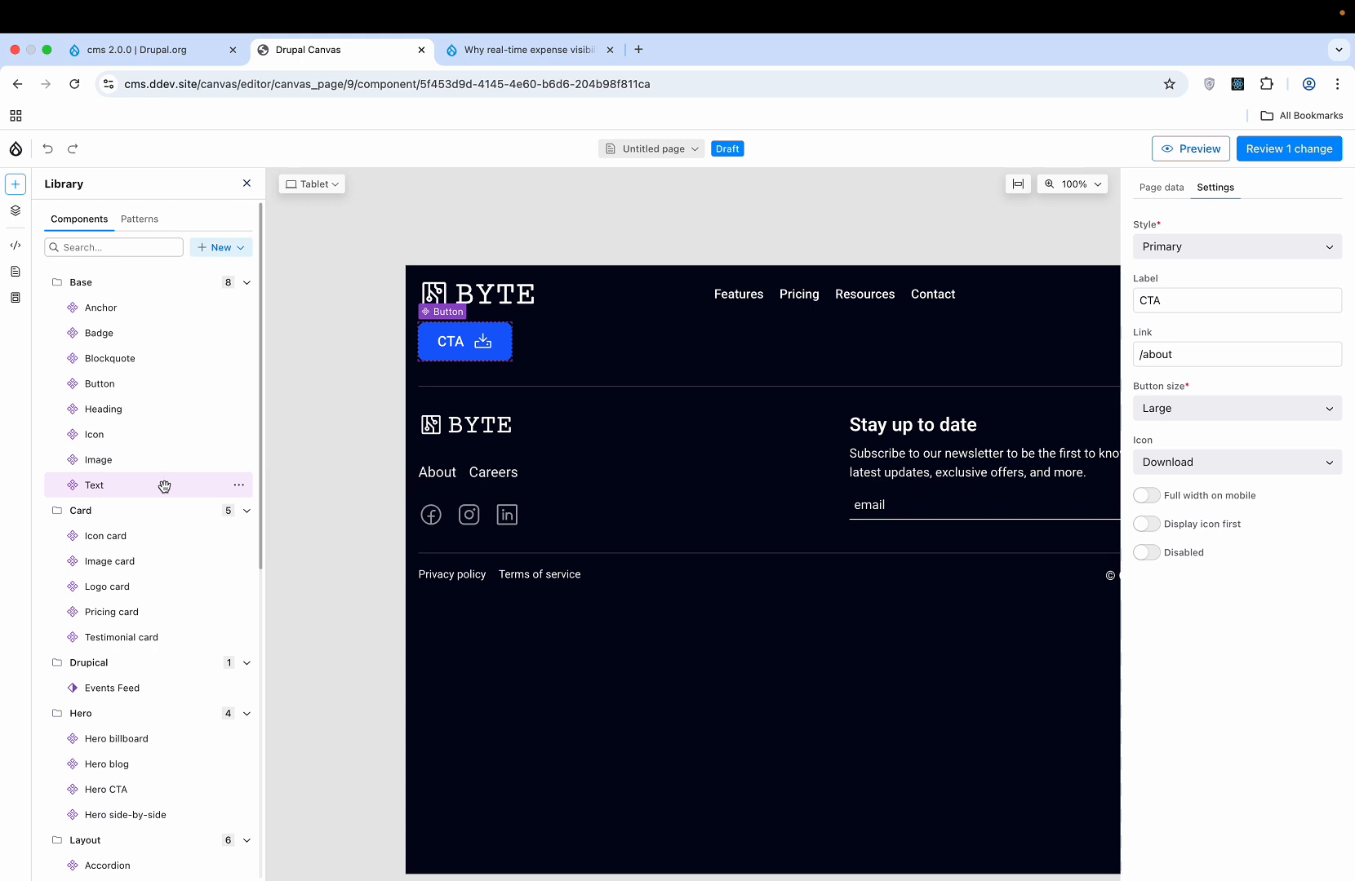
click(245, 486)
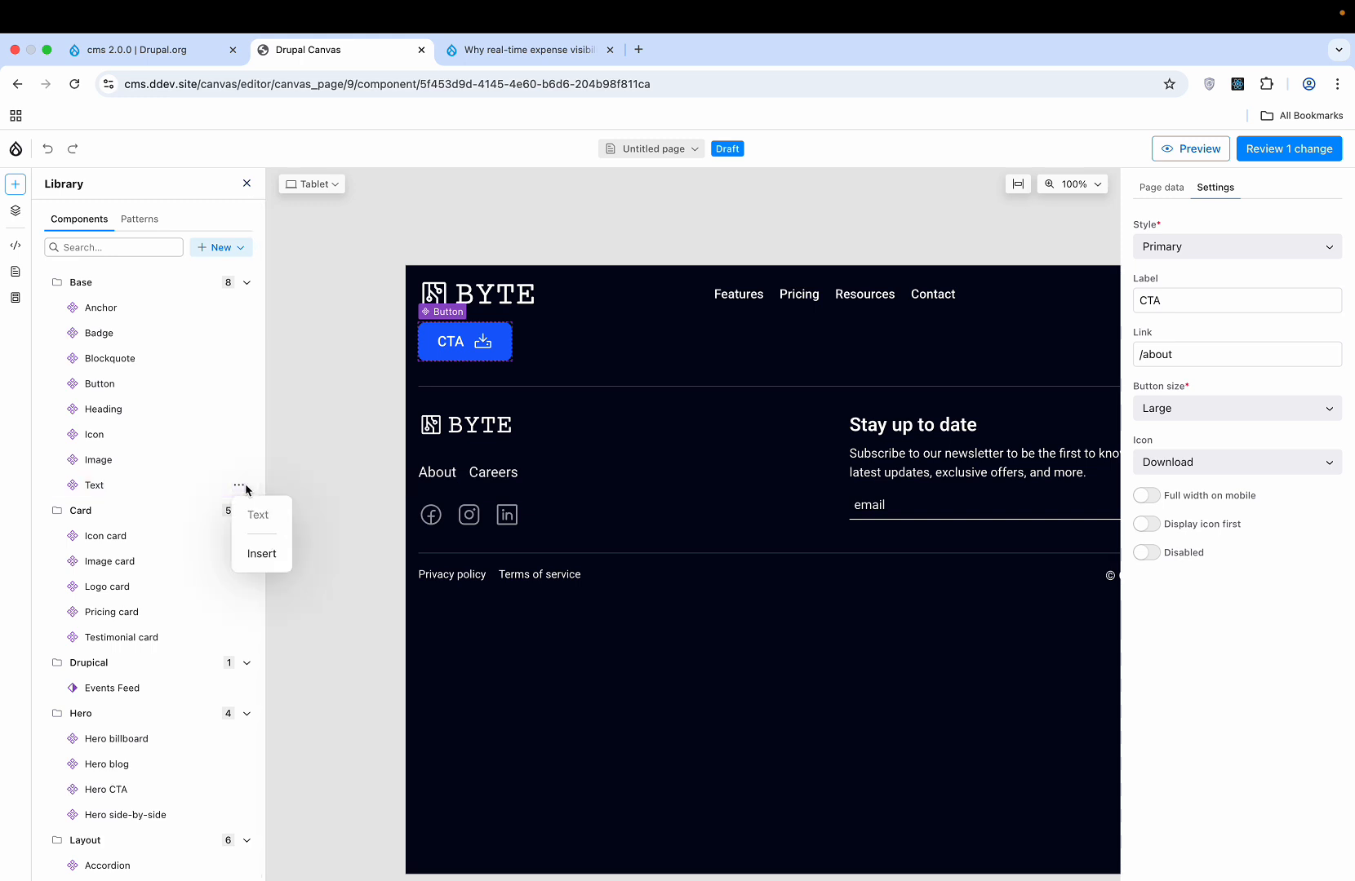
click(261, 554)
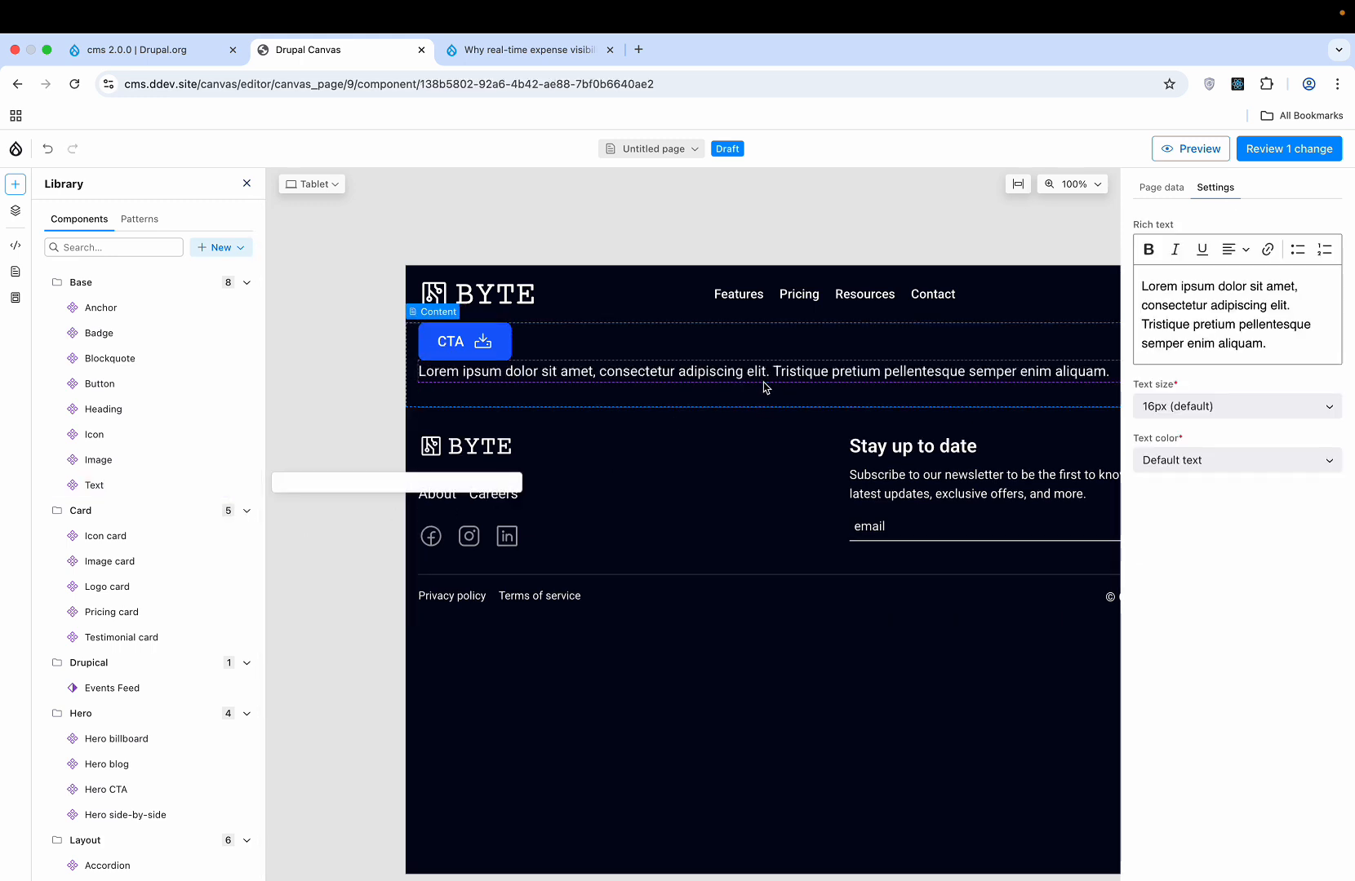
- Repeat the Lorem ipsum paragraph so it appears three times on separate lines
drag(1267, 344, 1123, 294)
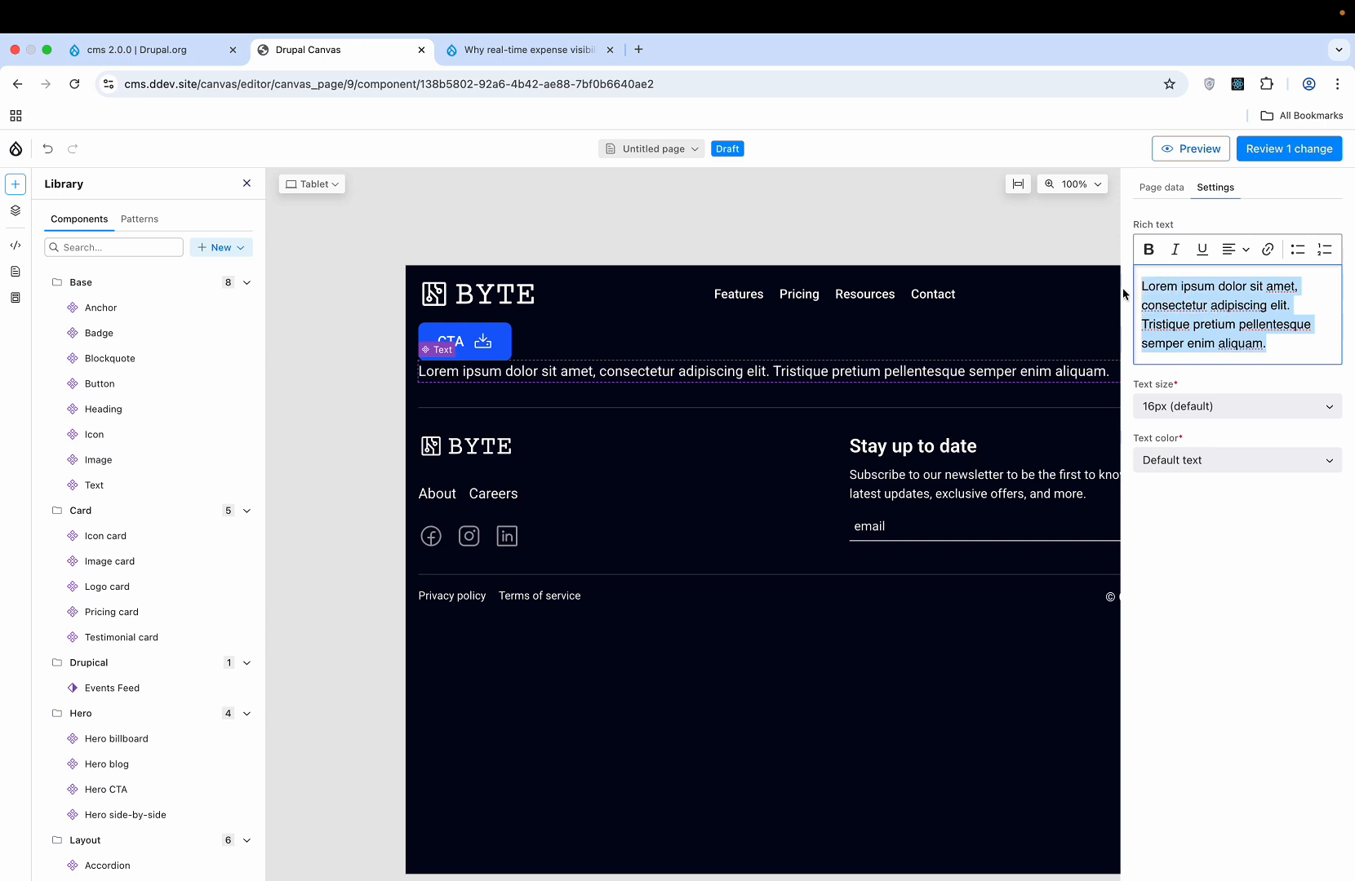
key(Right)
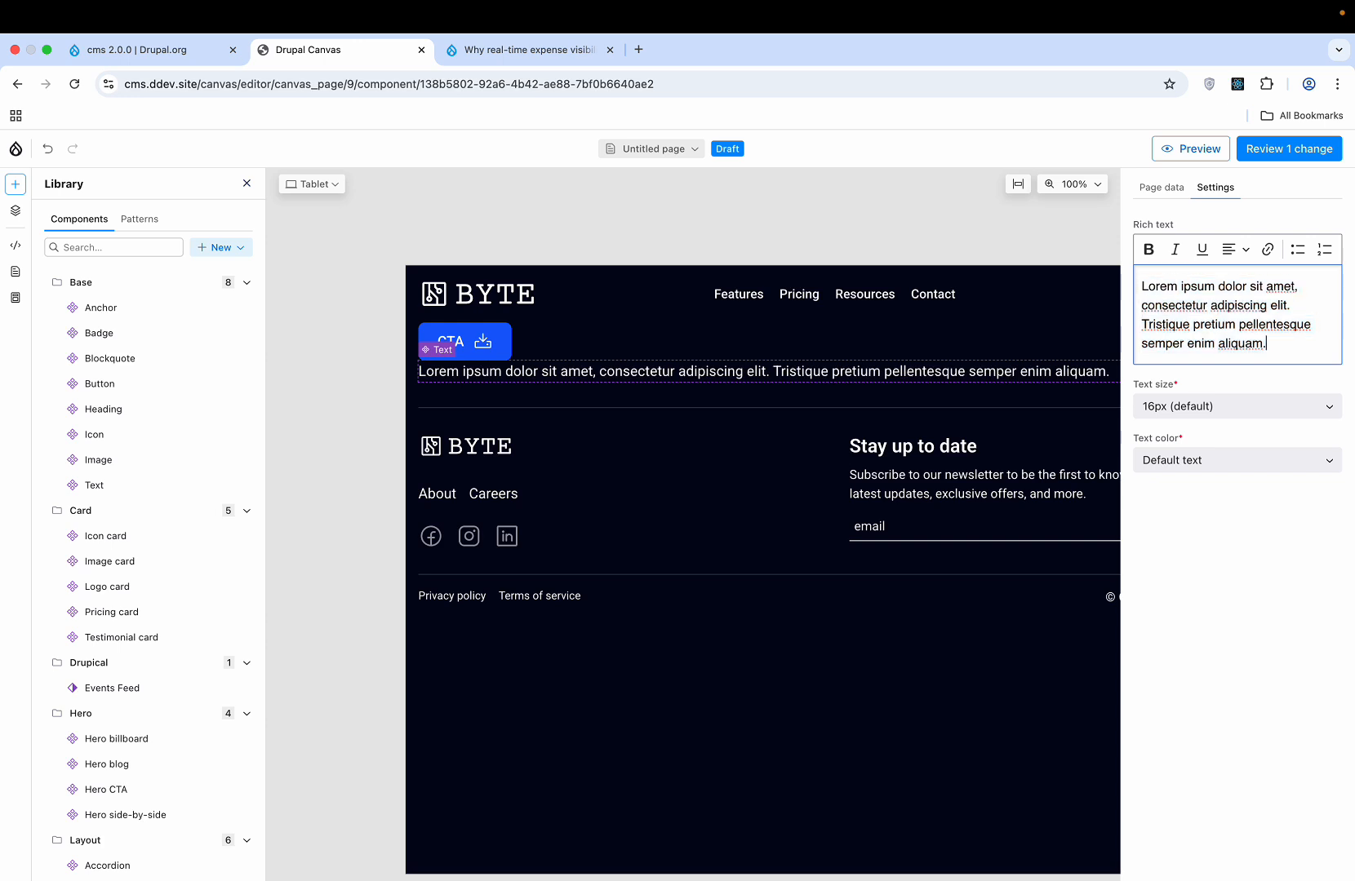
key(Return)
text(Lorem ipsum dolor sit amet, consectetur adipiscing elit. Tristique pretium pellentesque semper enim aliquam.)
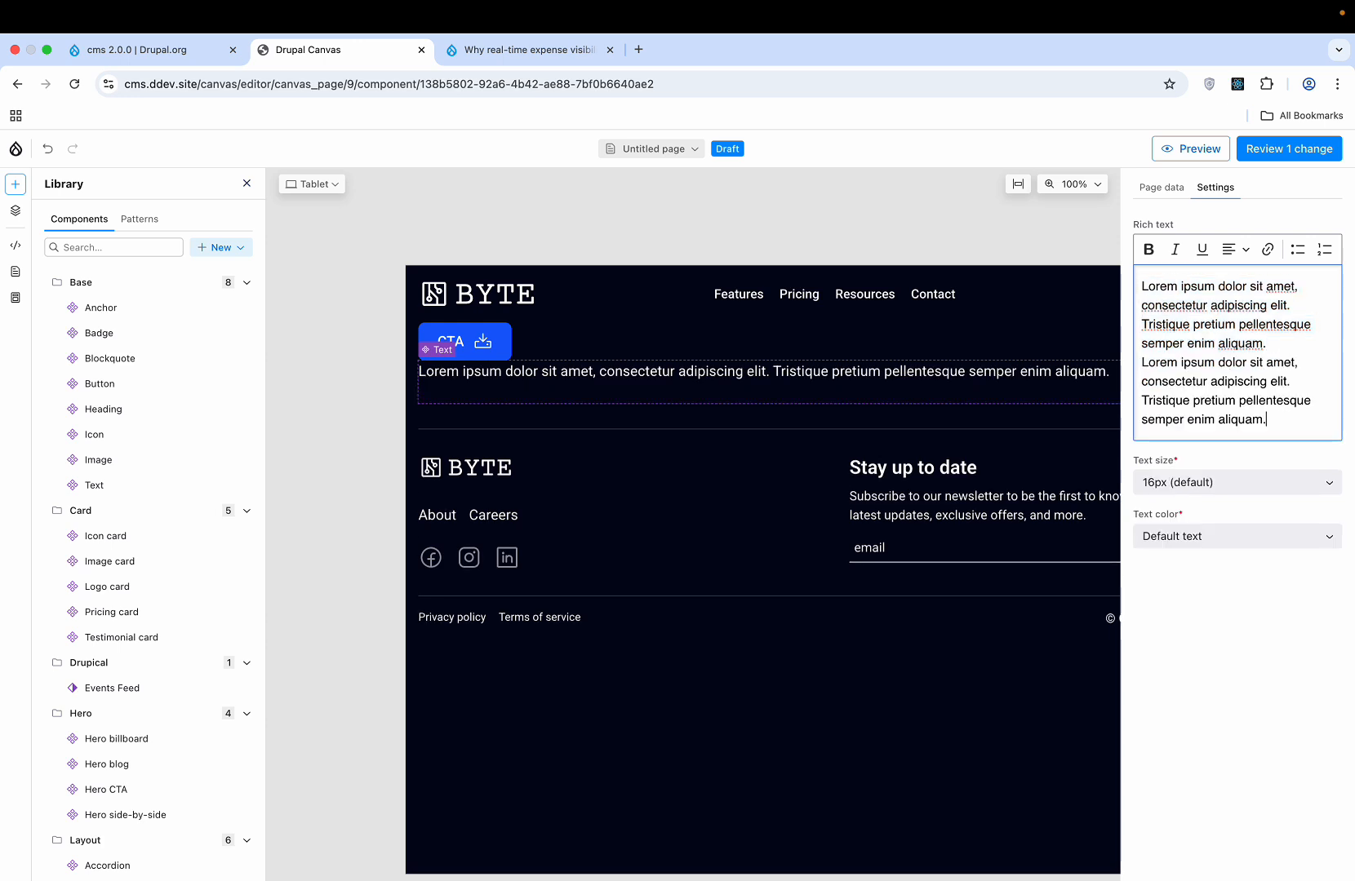
key(Return)
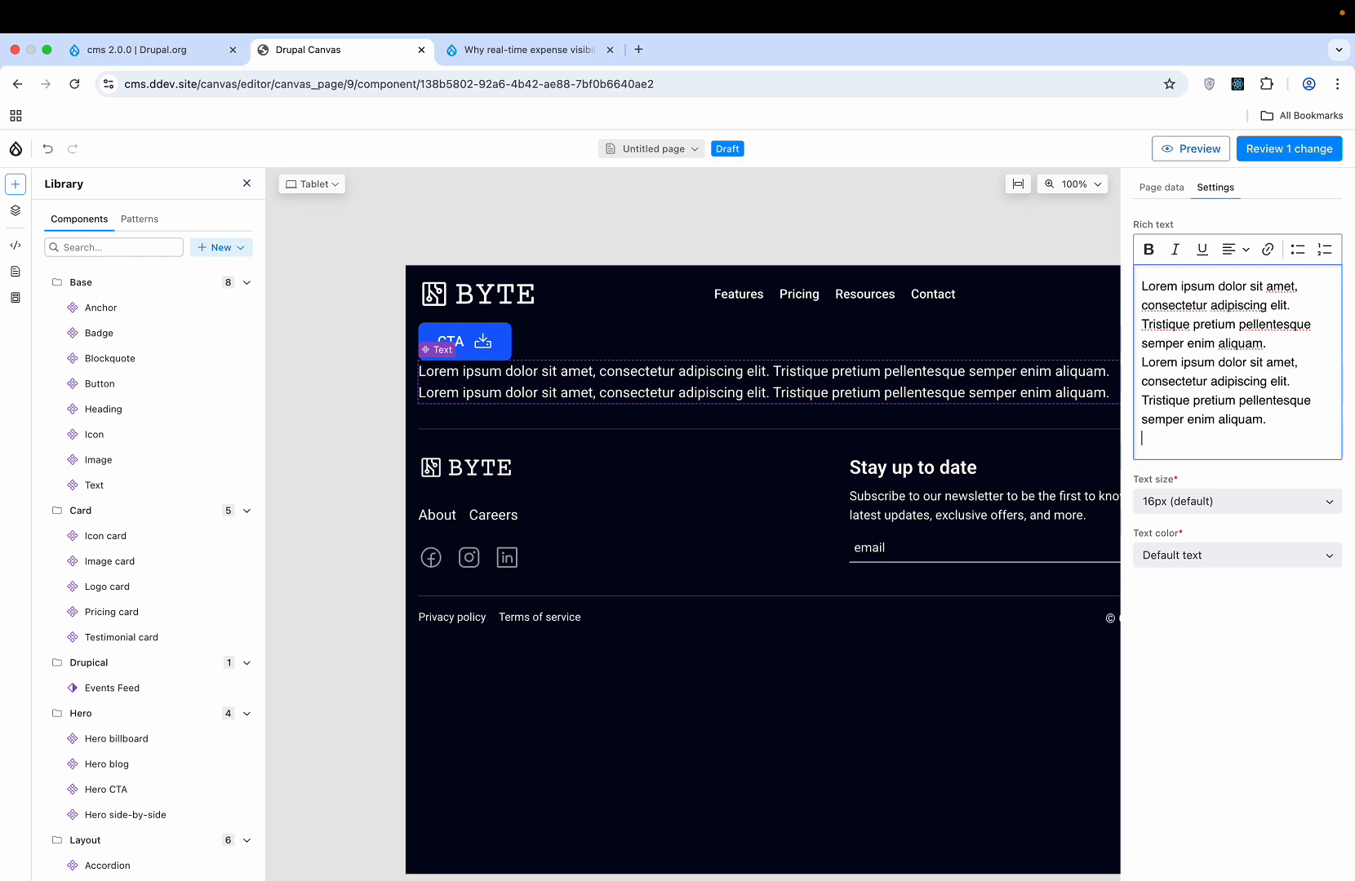
text(Lorem ipsum dolor sit amet, consectetur adipiscing elit. Tristique pretium pellentesque semper enim aliquam.)
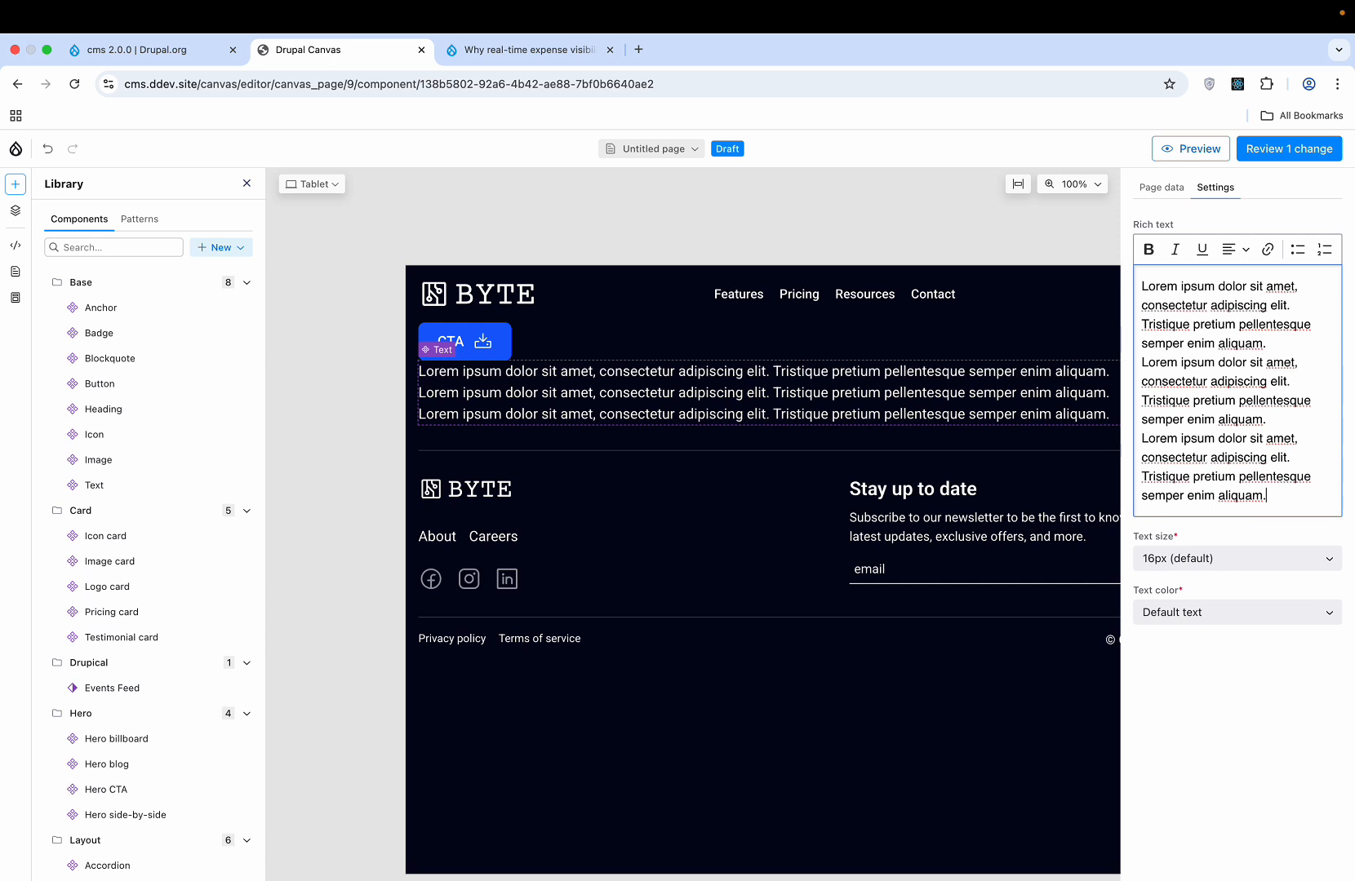
- Set the Text component's text size to 20px
click(1227, 557)
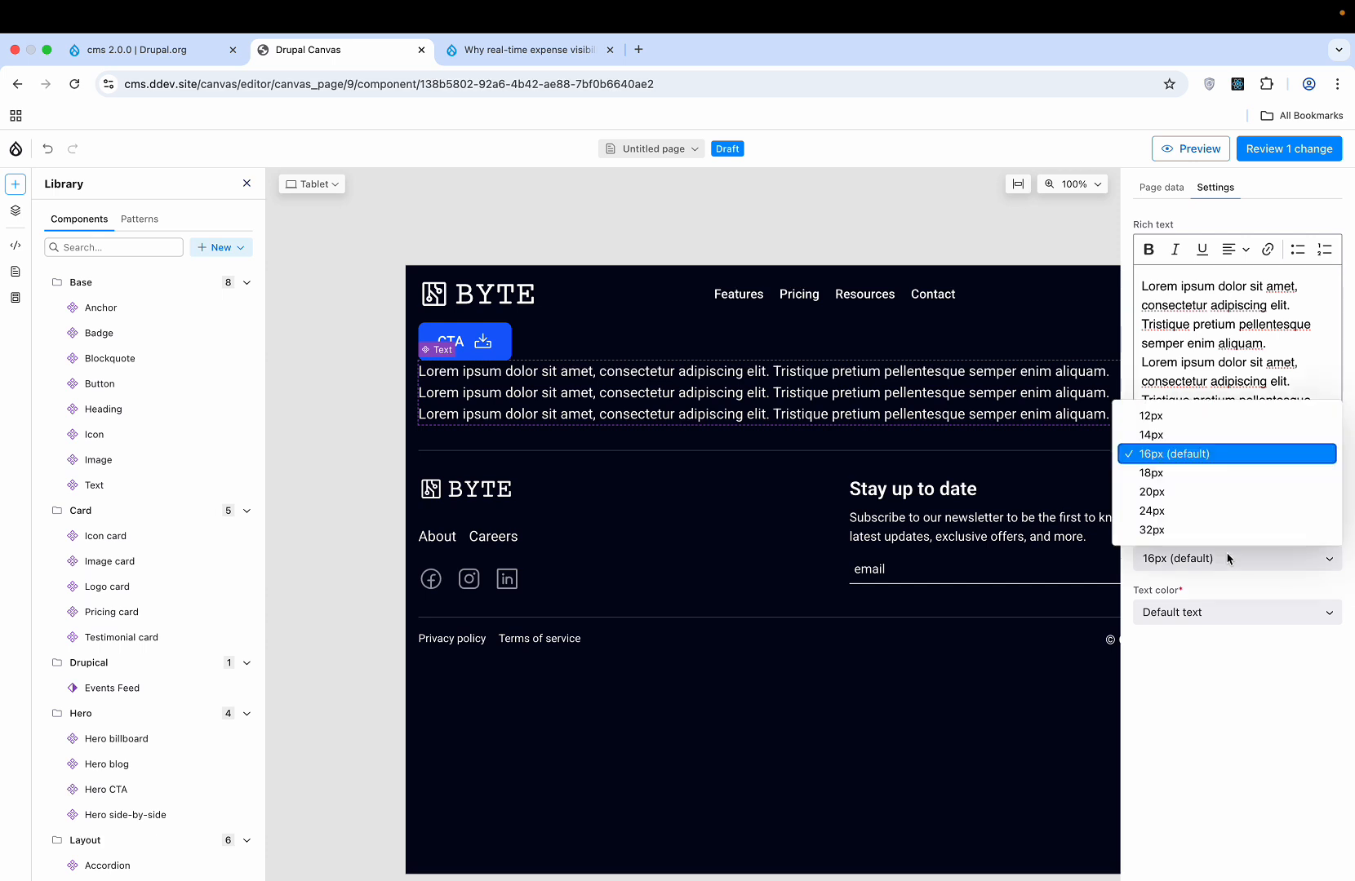
click(1234, 560)
click(1236, 560)
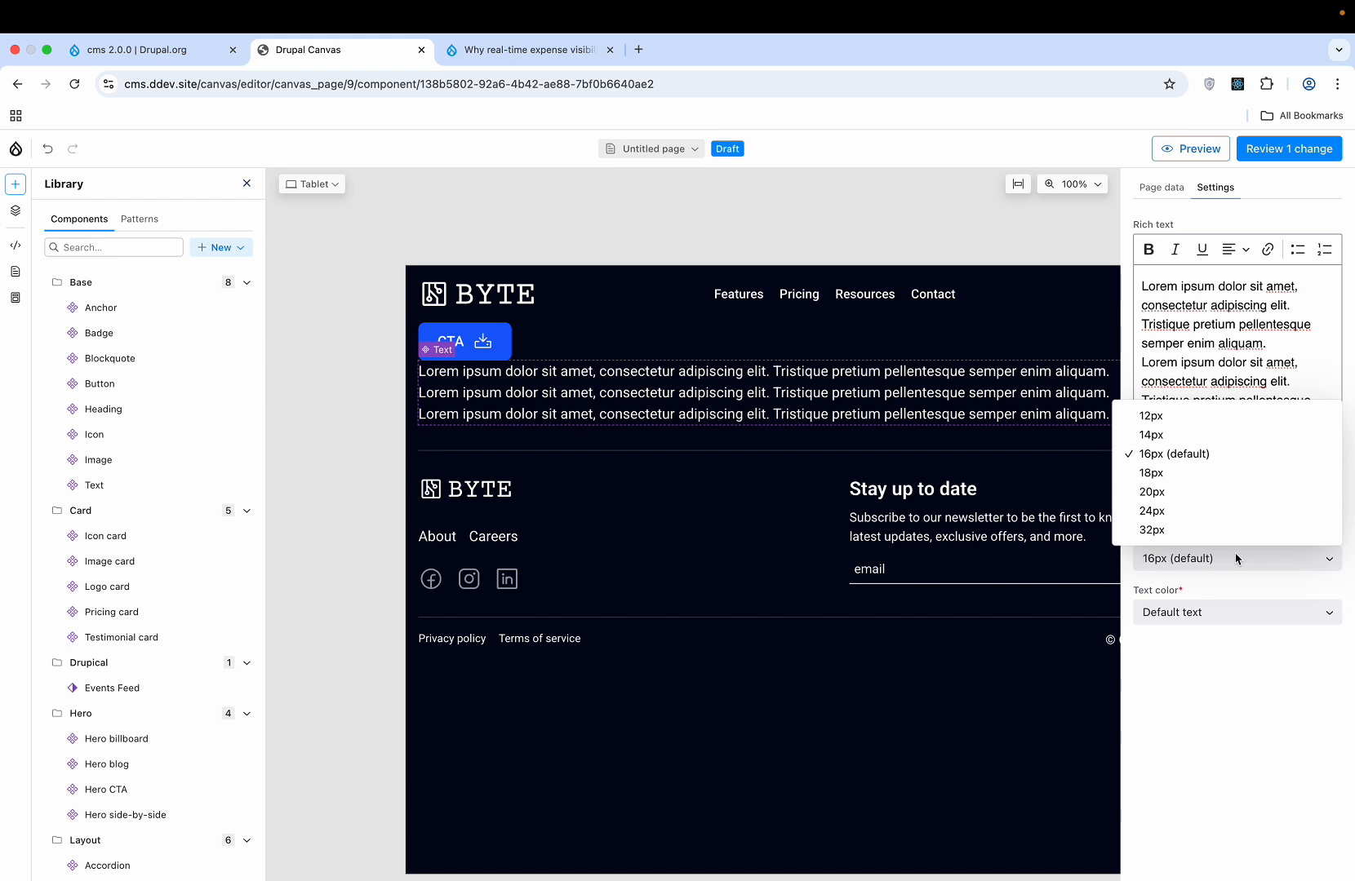
click(1211, 493)
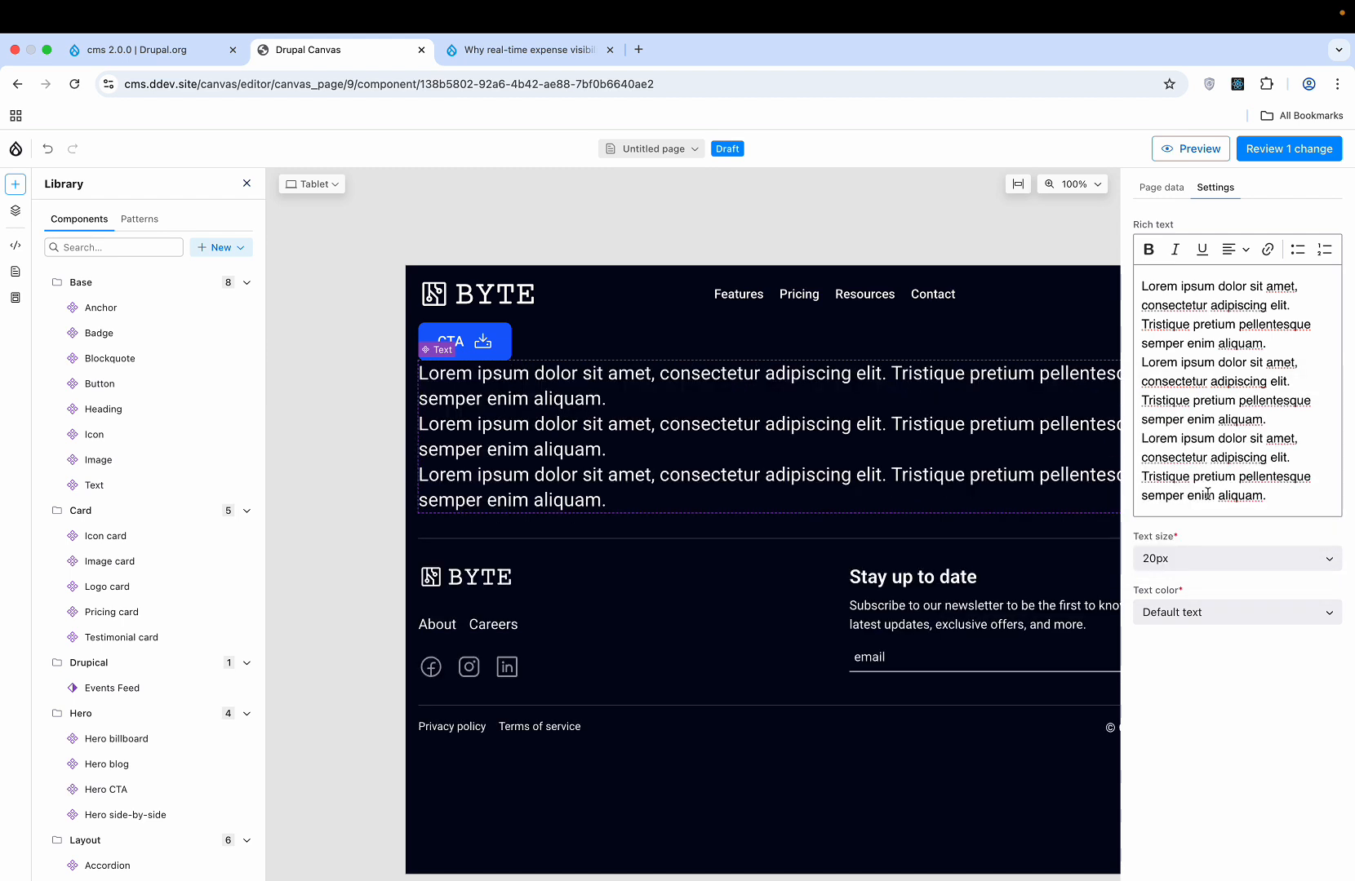
- Set the text colour to Primary after briefly choosing Inverted text
click(1216, 617)
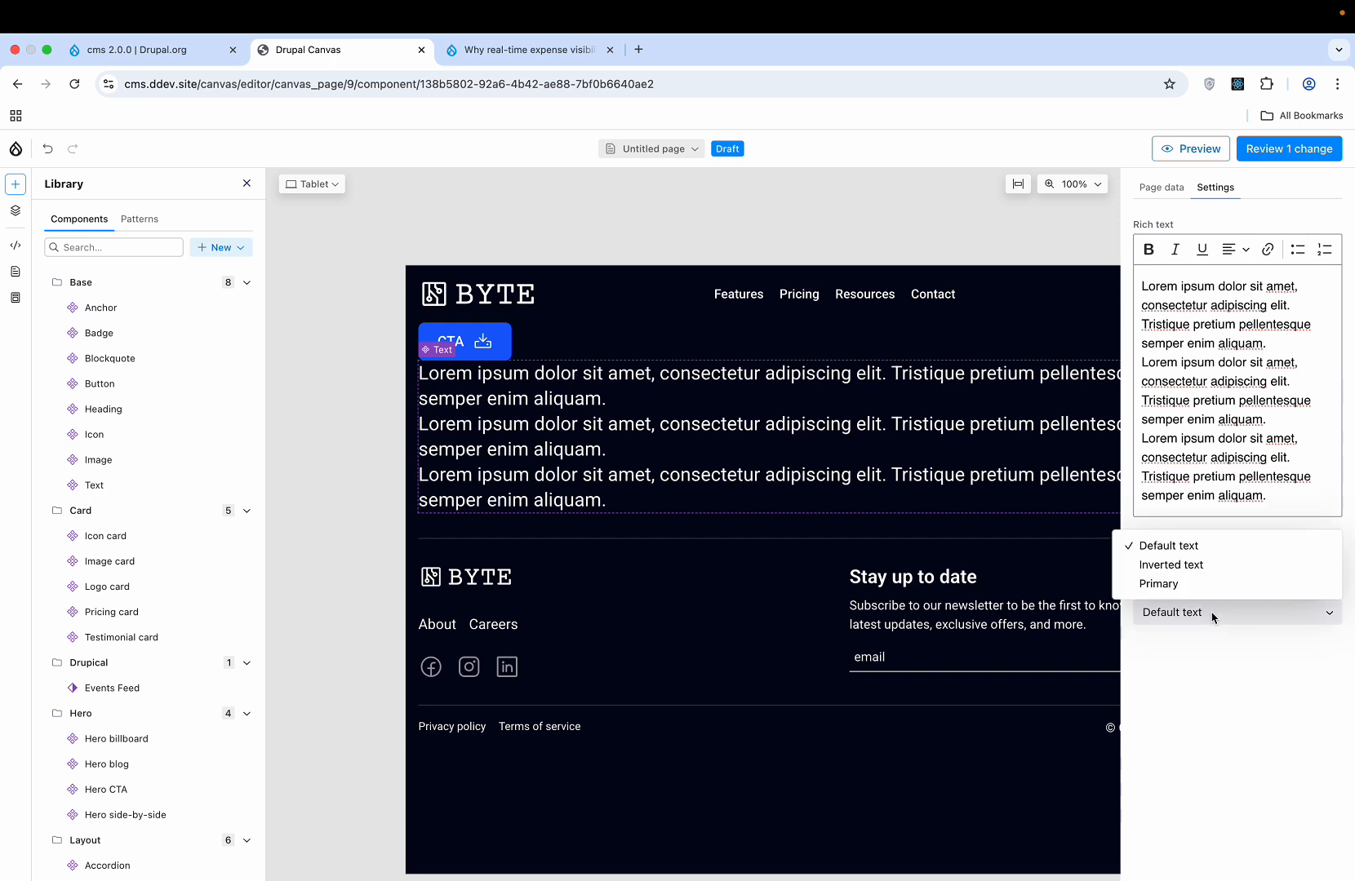
click(1212, 618)
click(1212, 618)
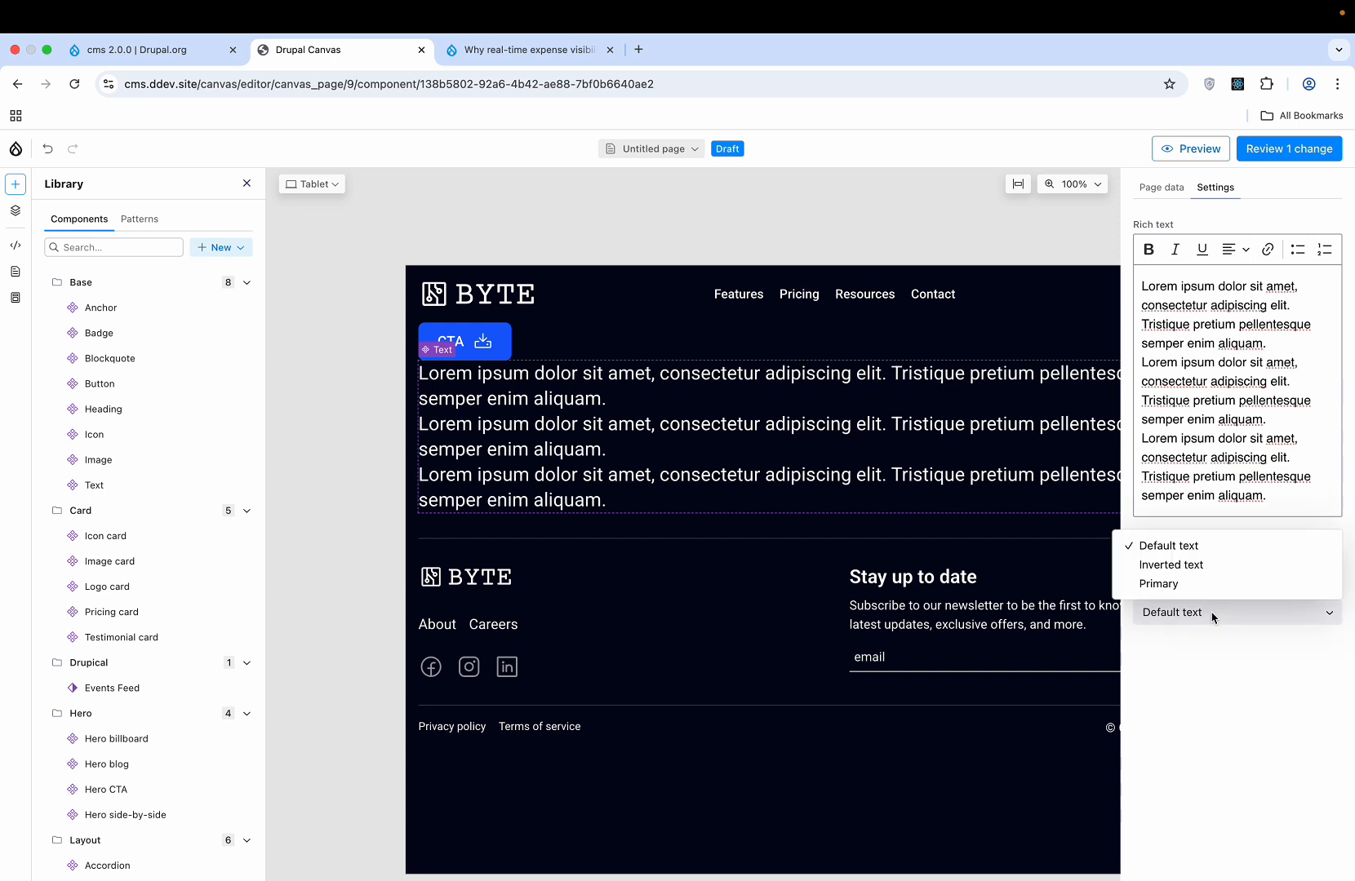
click(1198, 567)
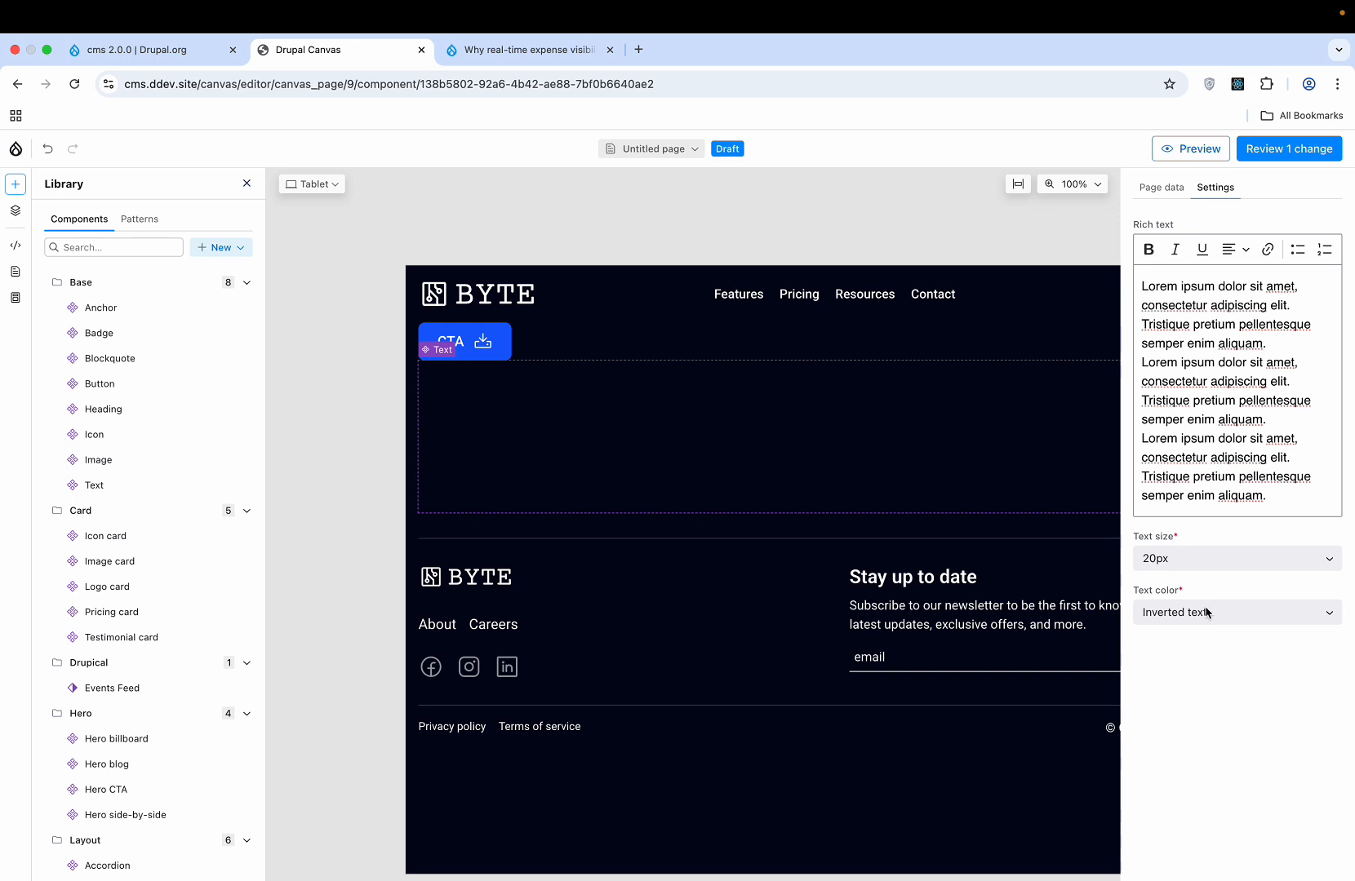
click(1207, 612)
click(1199, 581)
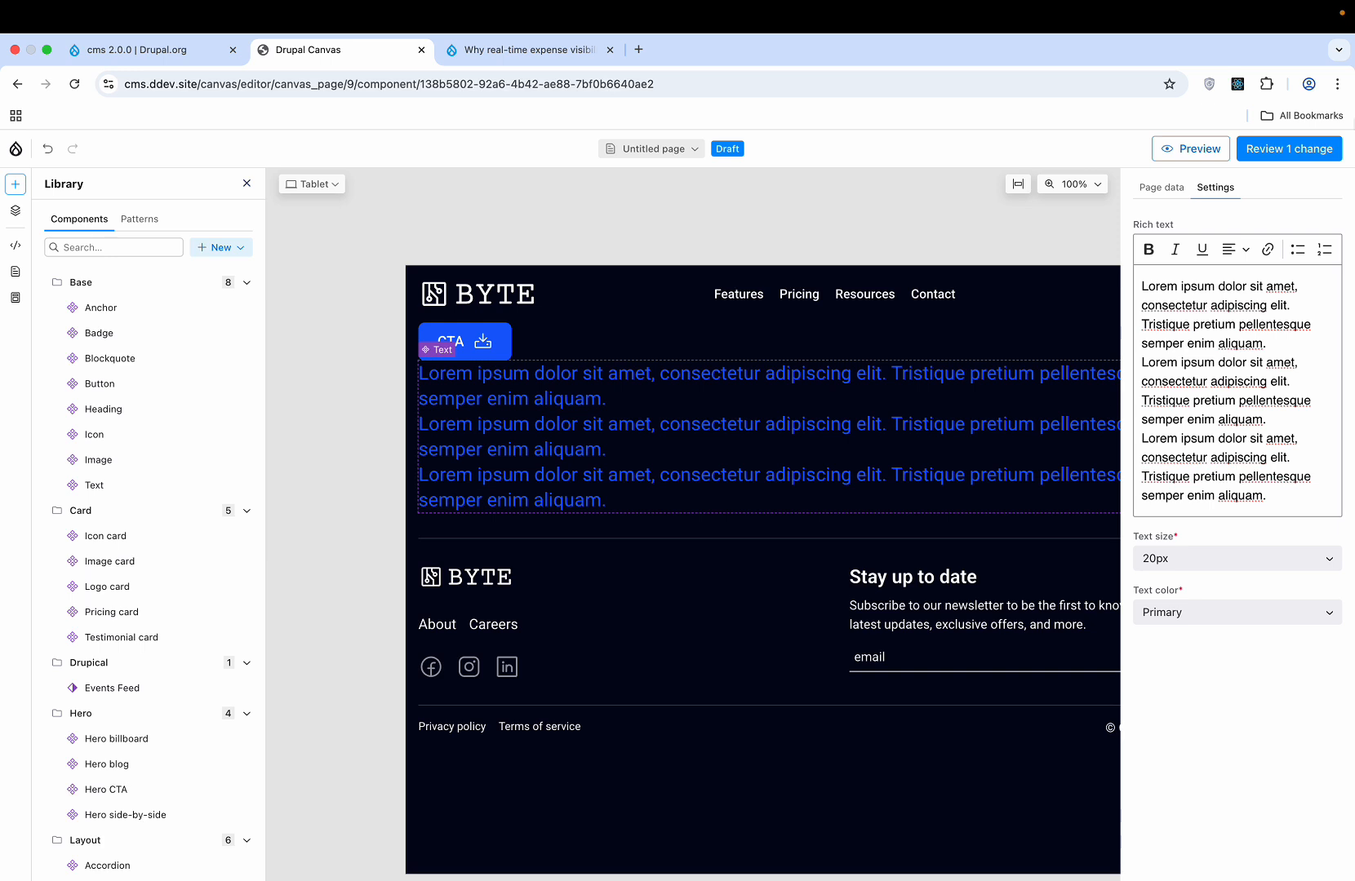
- Title the page 'Demo Page' and set its URL alias to /demo-page
click(684, 147)
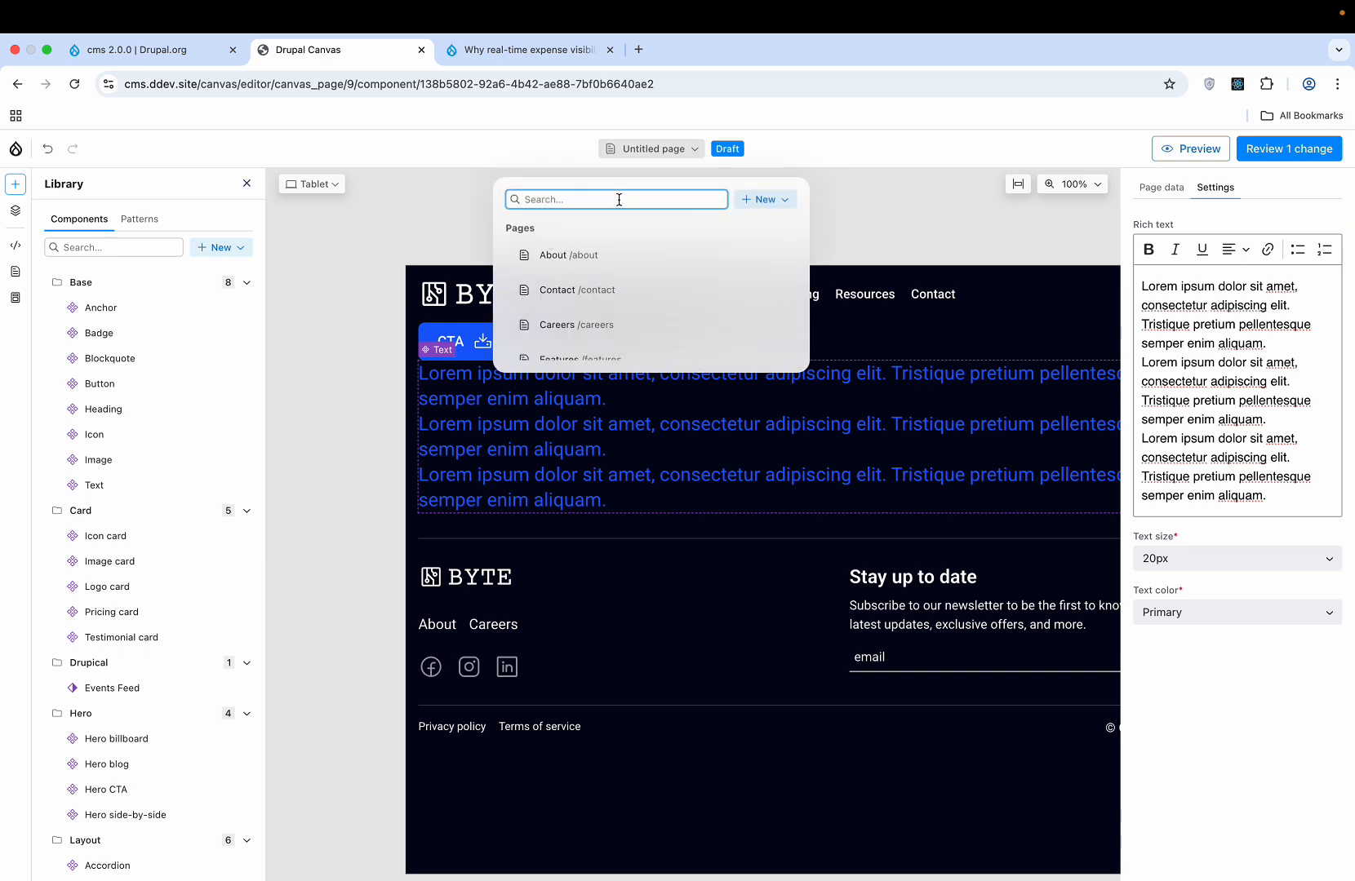
click(941, 206)
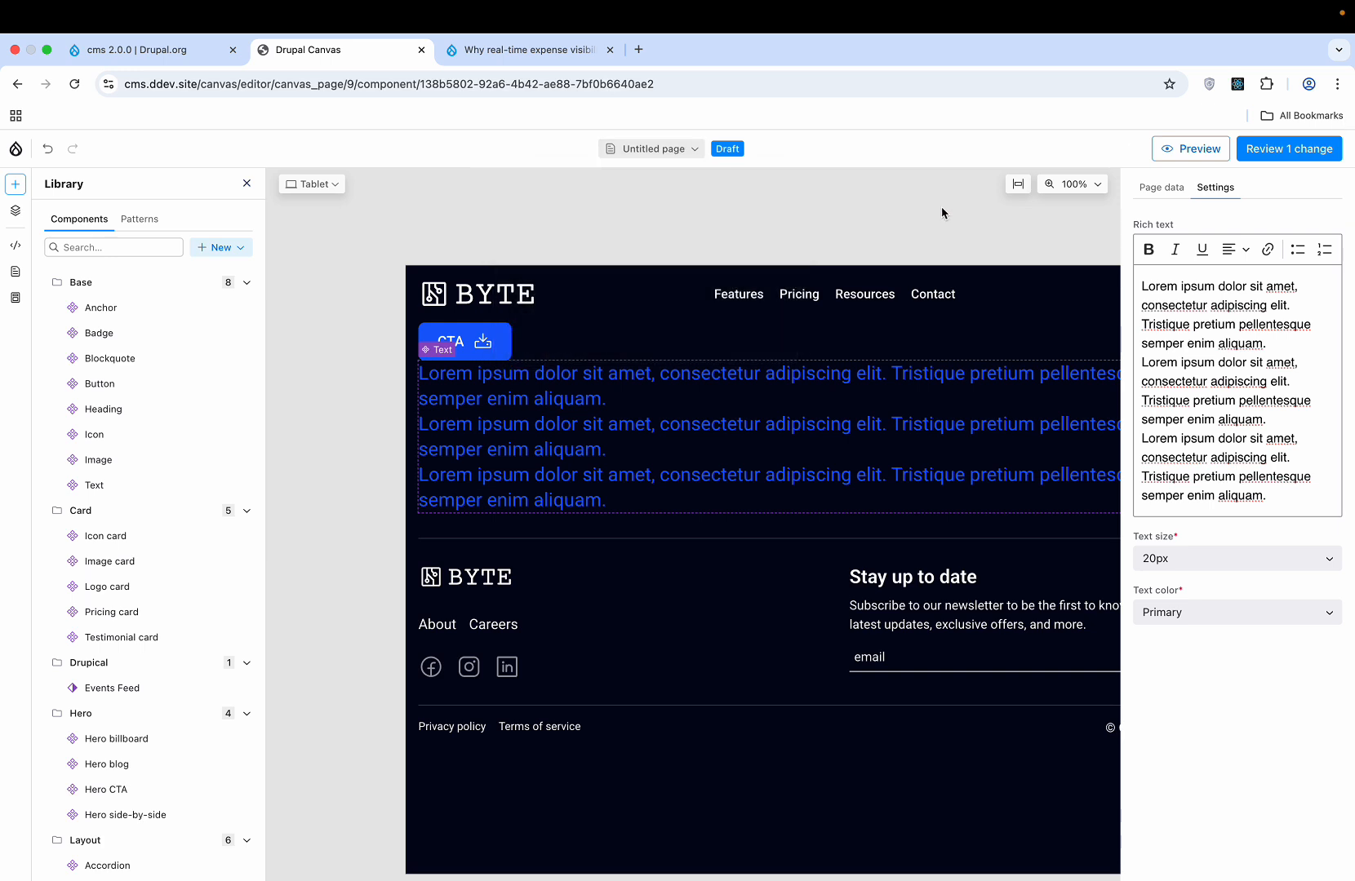
click(1182, 190)
triple_click(1233, 250)
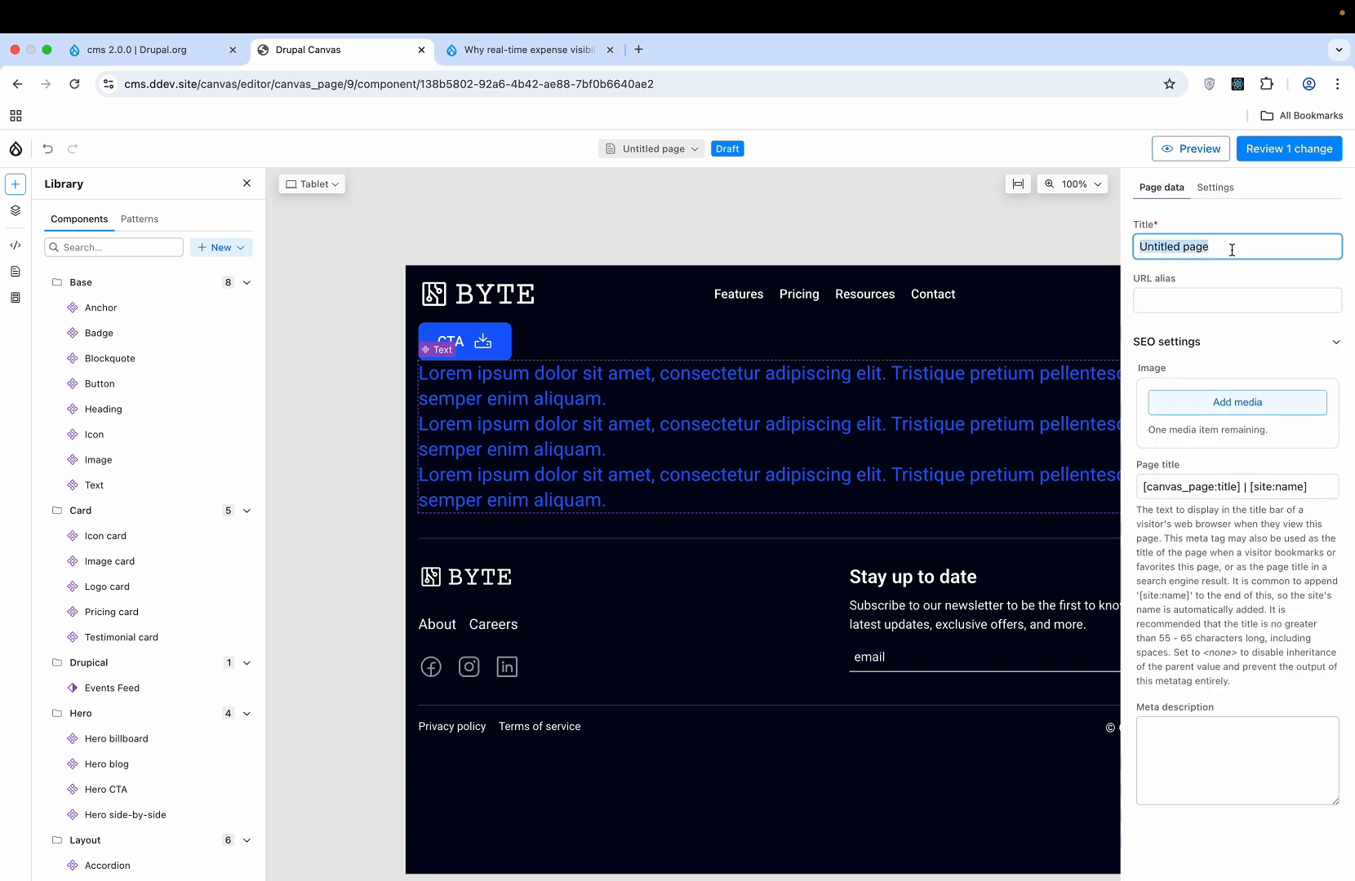
text(Demo )
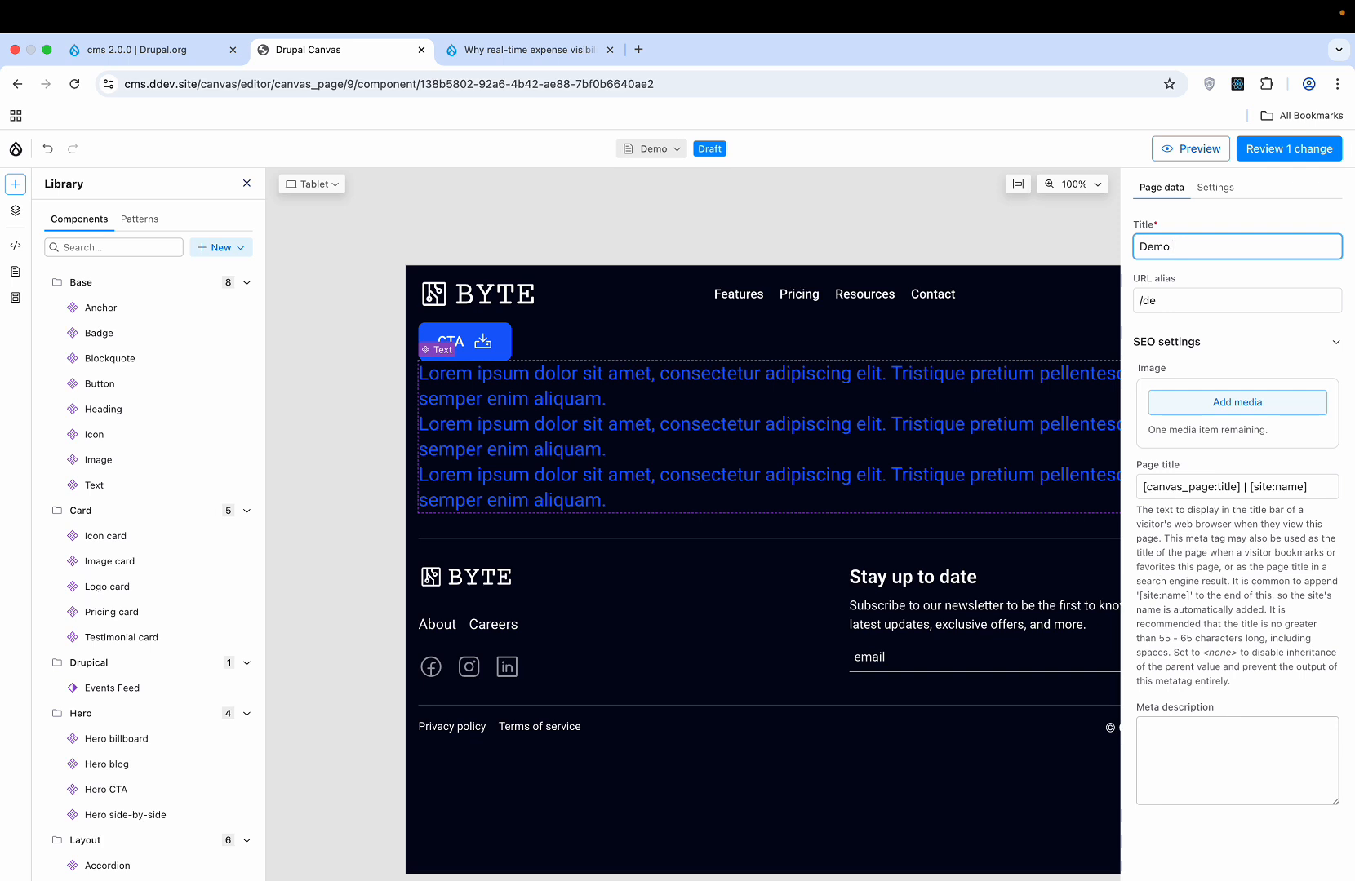
text(Page)
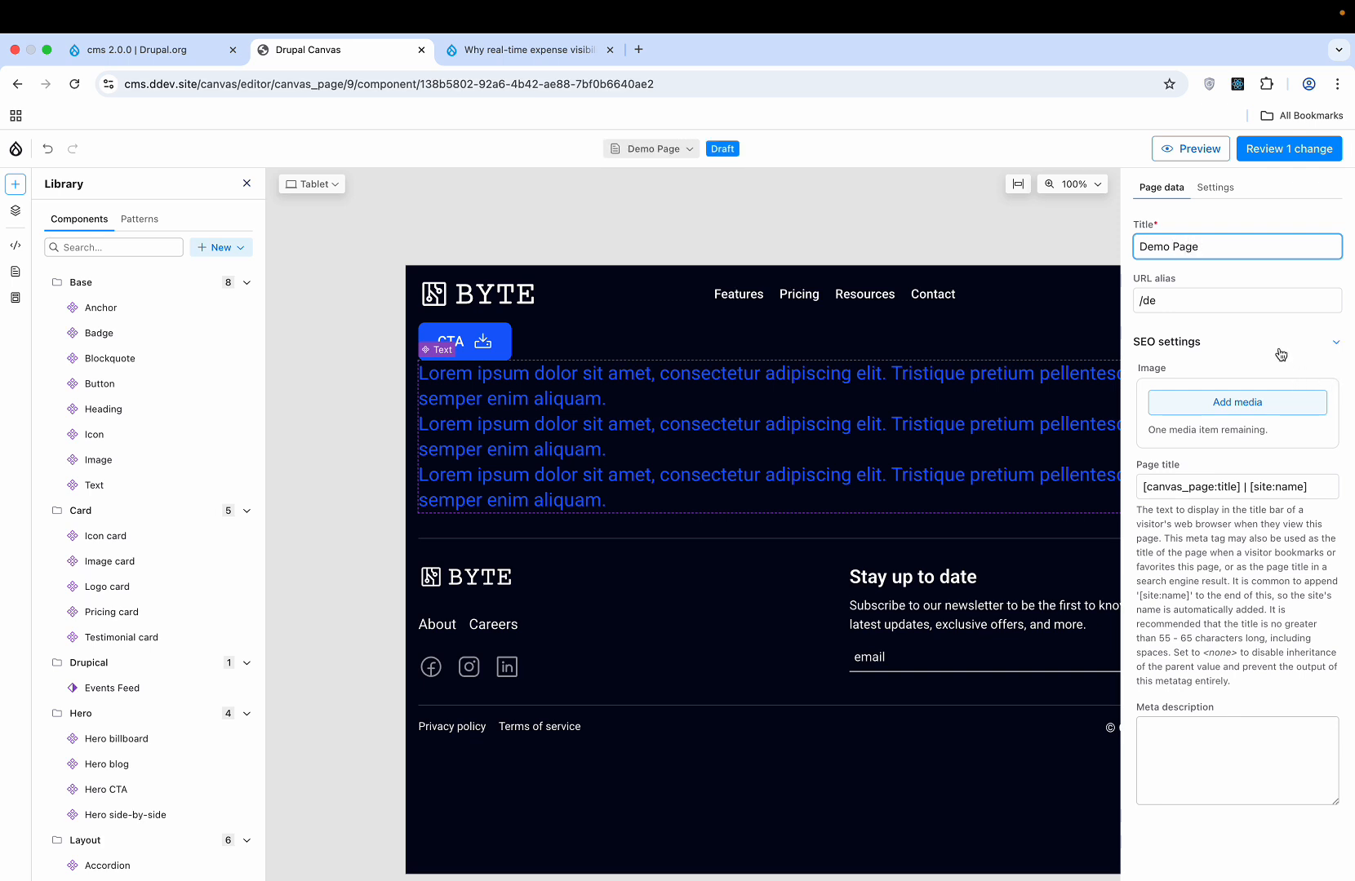
click(1189, 296)
text(/dem)
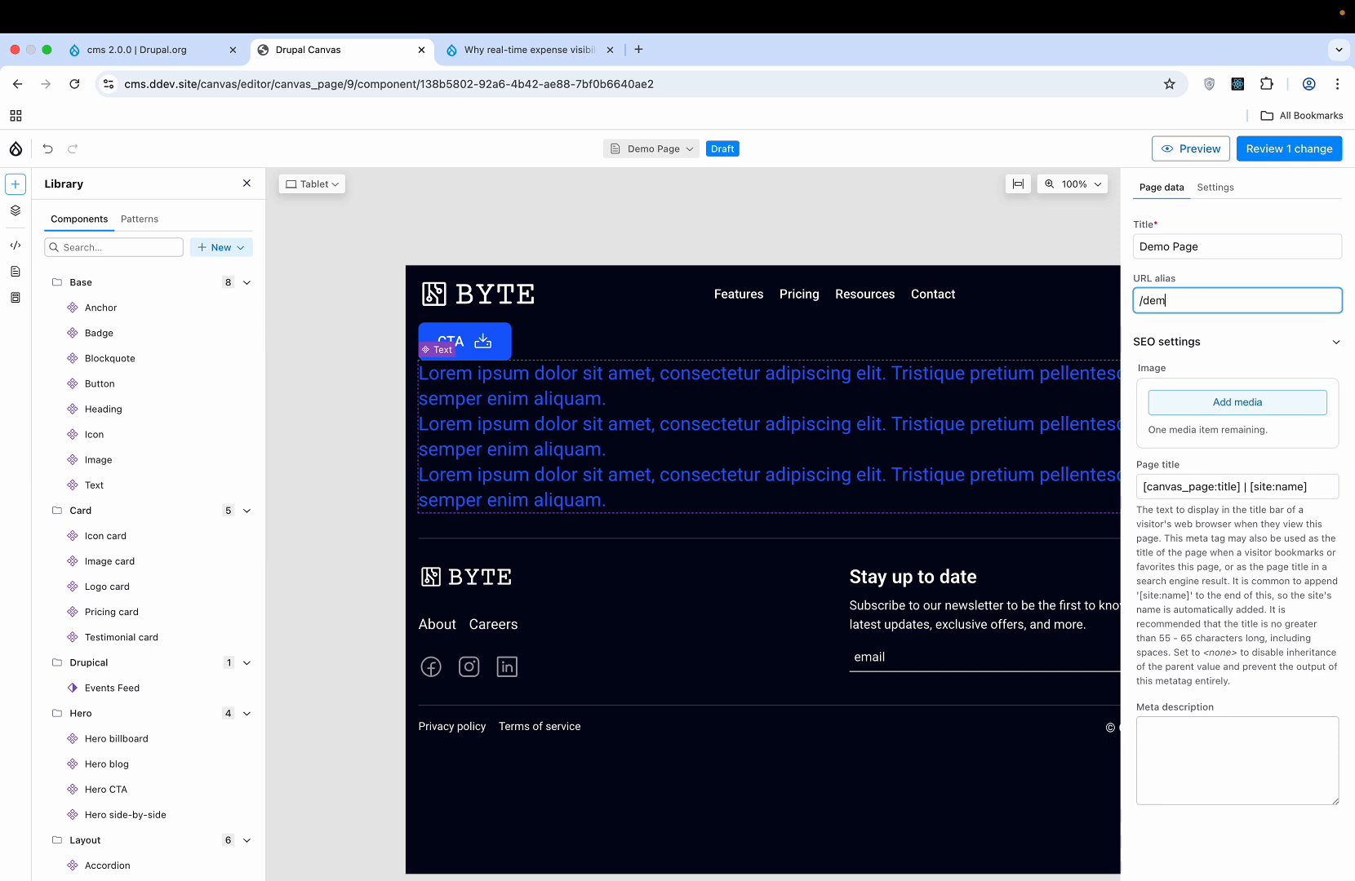
text(o-page)
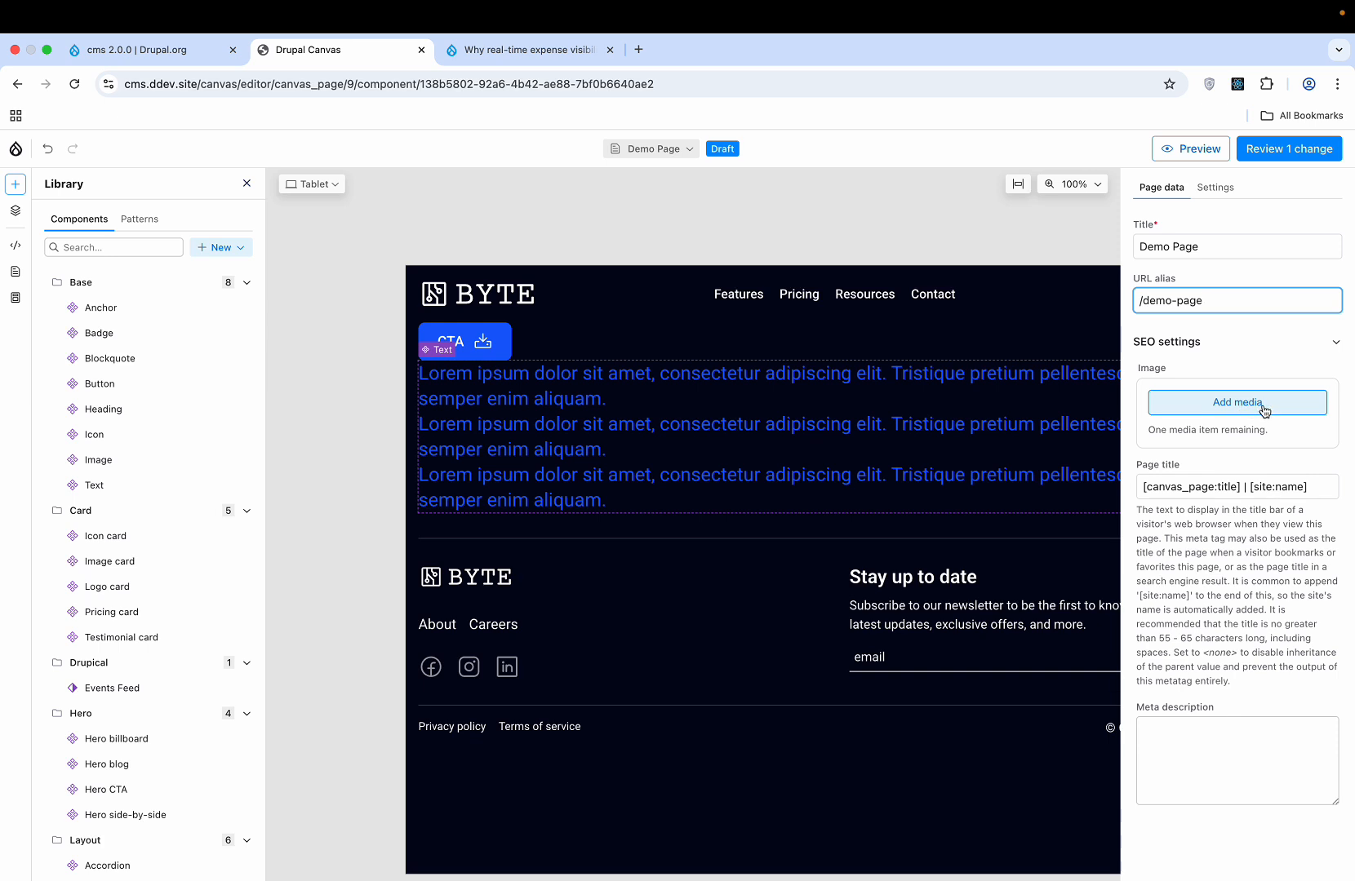
- Enter the SEO meta description 'This page deals with demo info'
click(1164, 755)
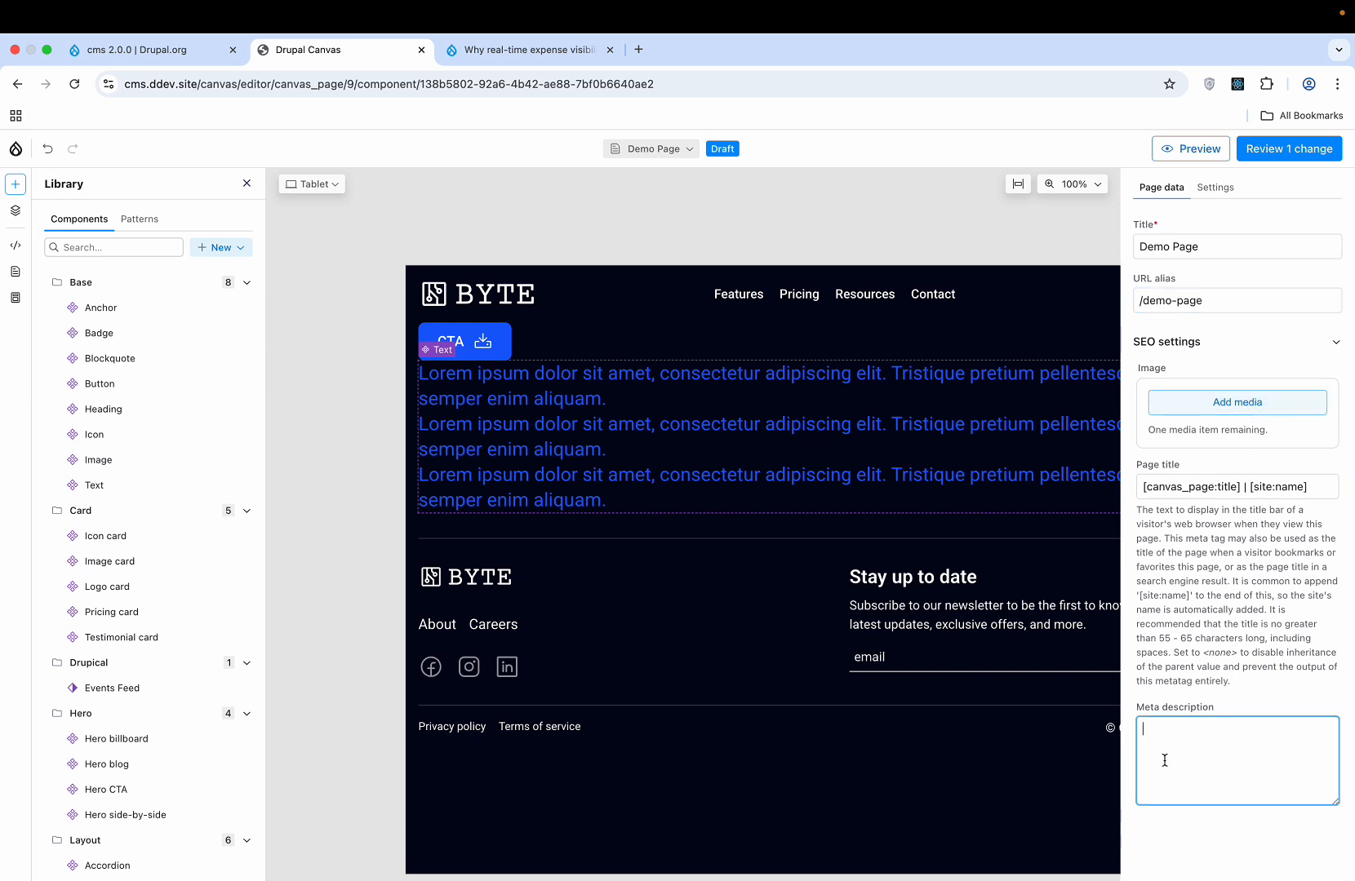
text(This page deals with demo info)
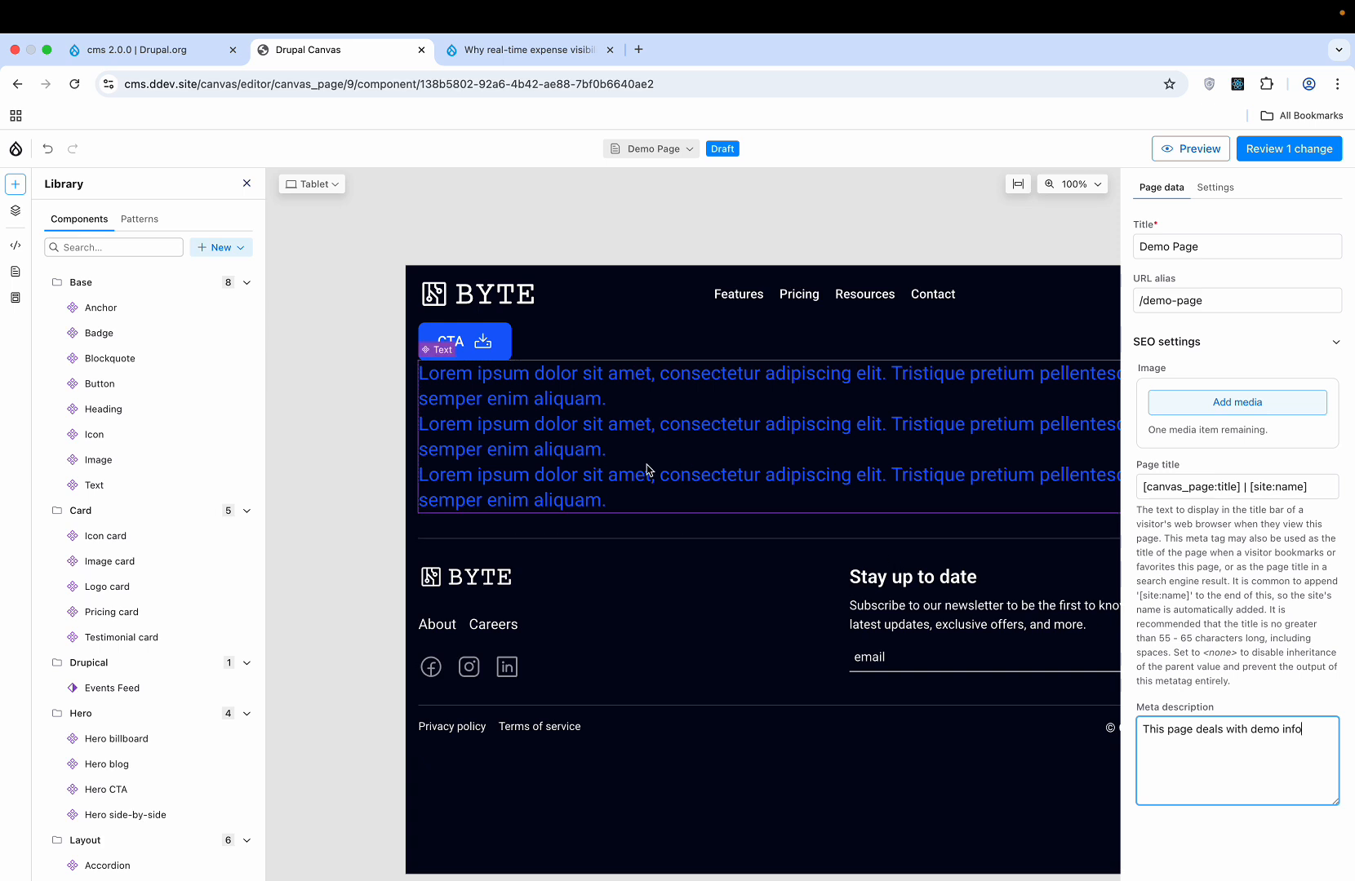
mouse_move(155, 574)
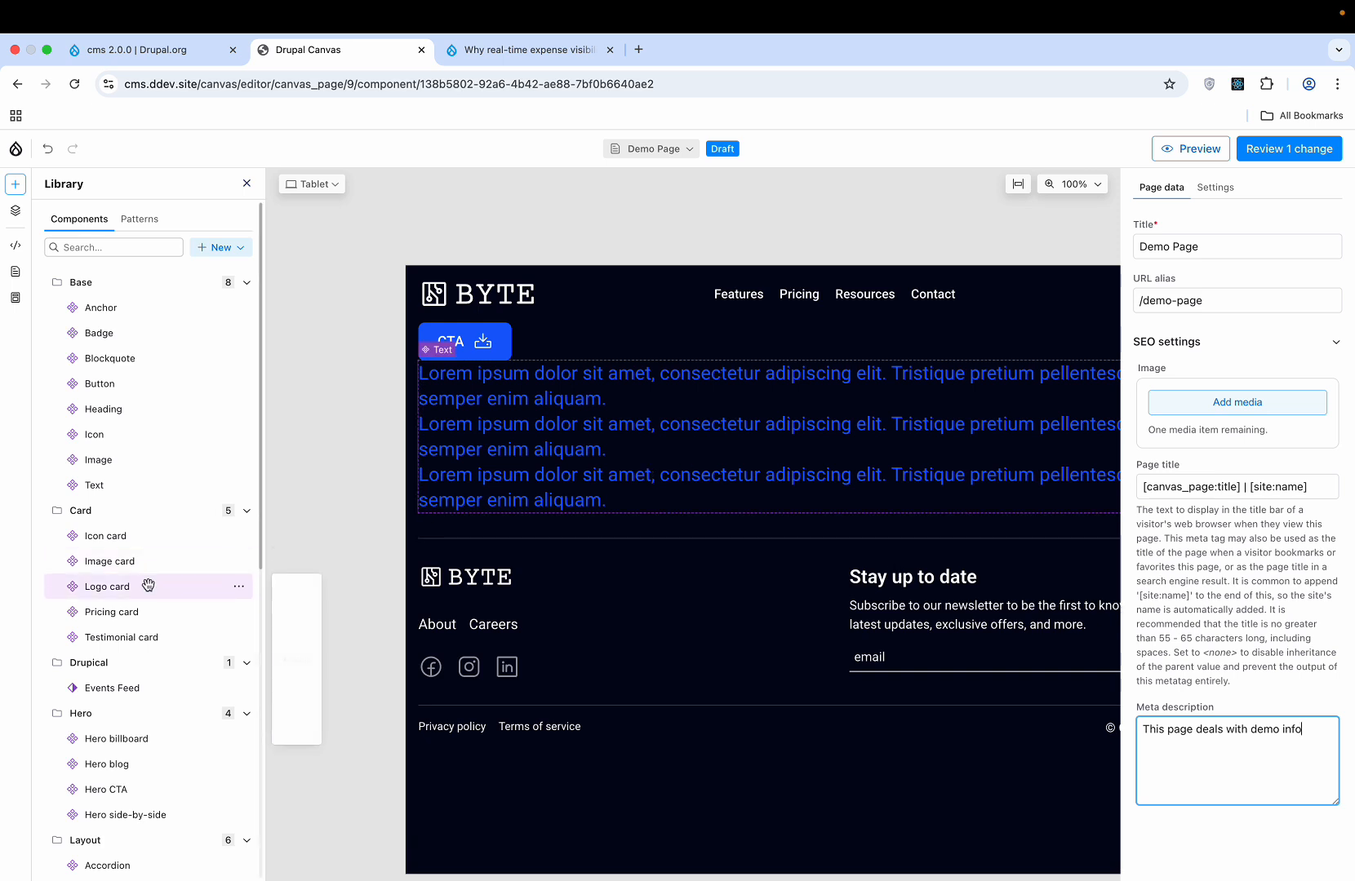
scroll(148, 585, down, 5)
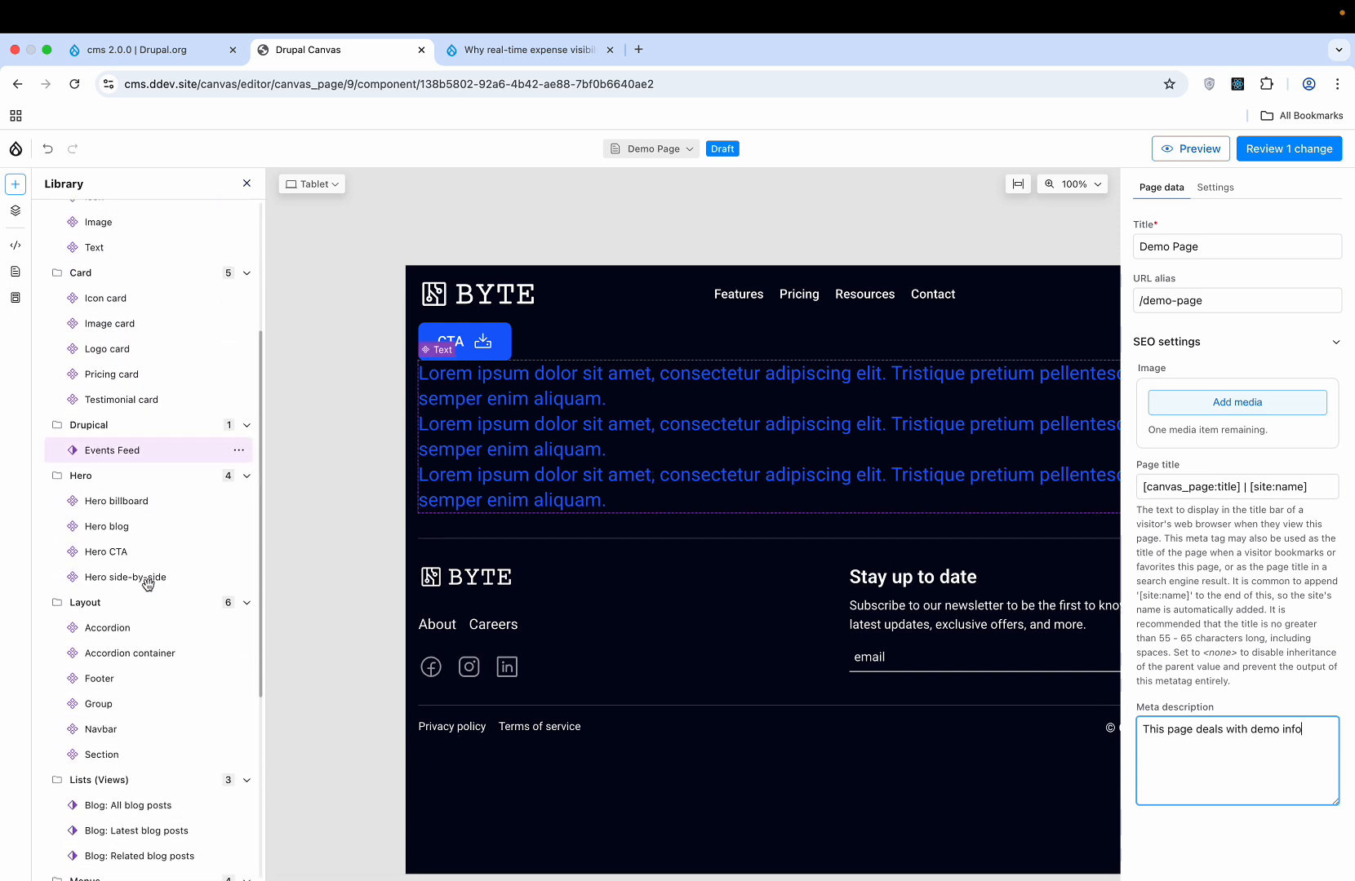
scroll(147, 588, down, 1)
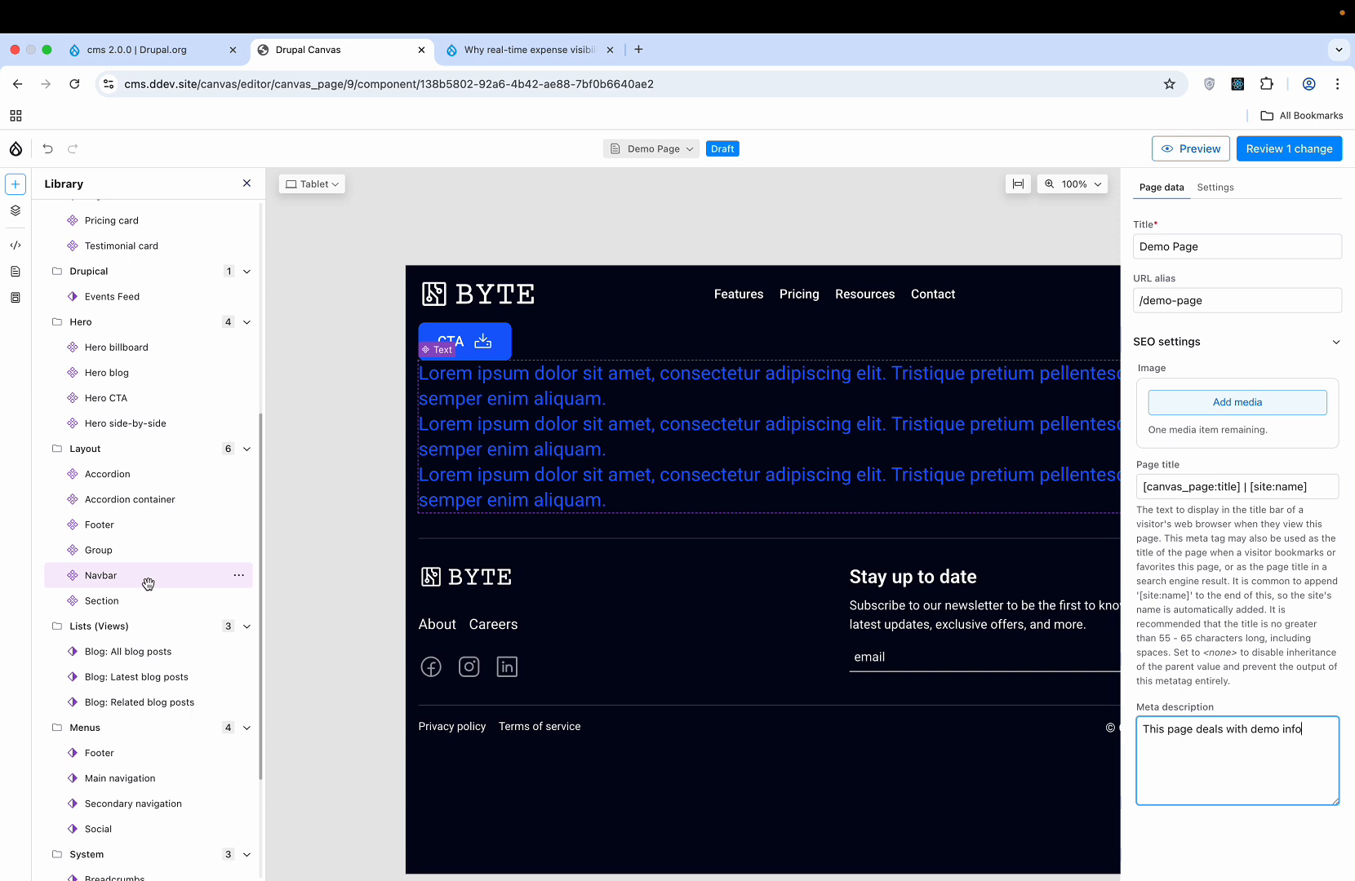
scroll(147, 582, down, 1)
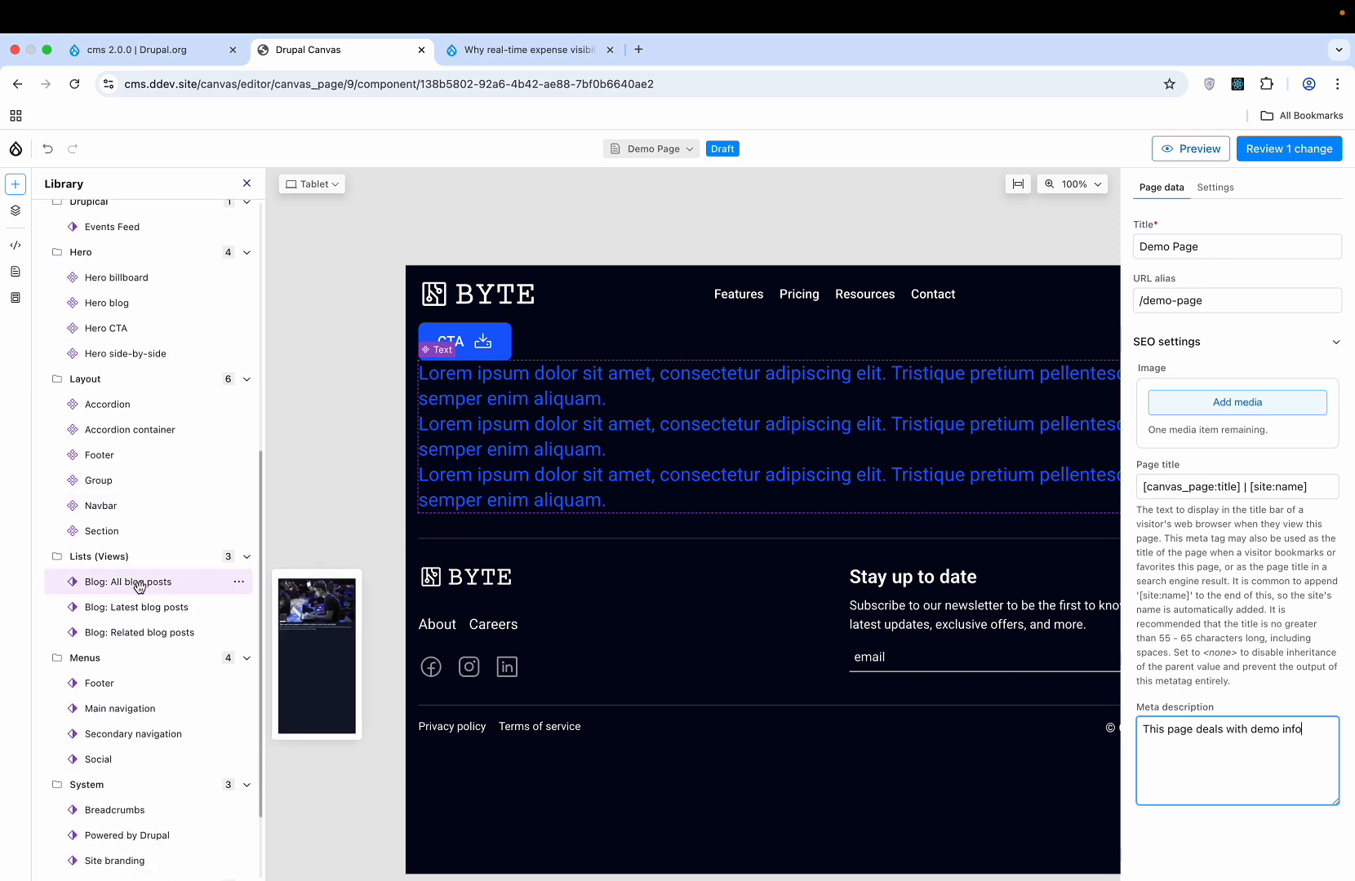
click(140, 585)
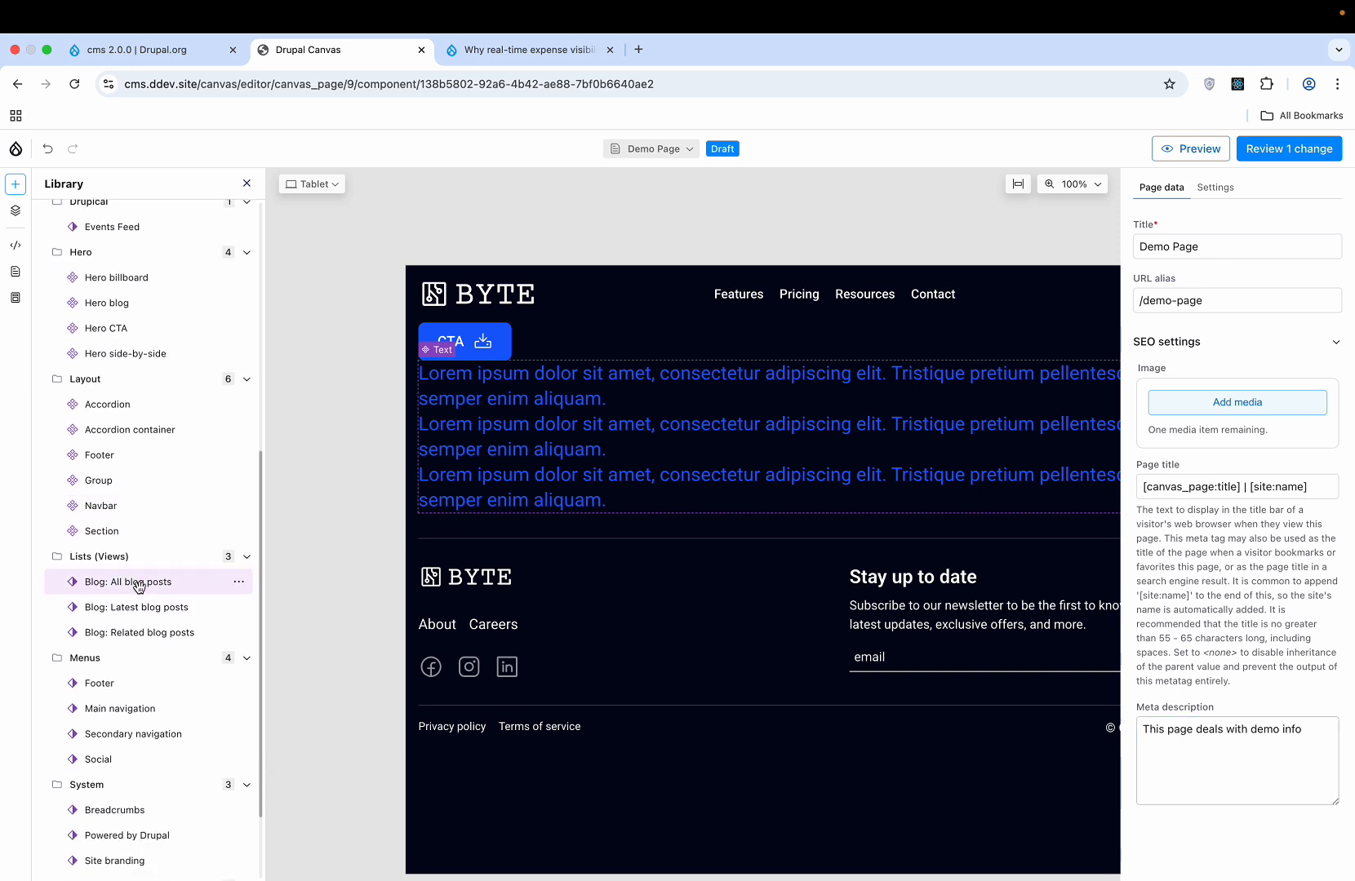
click(238, 588)
click(266, 644)
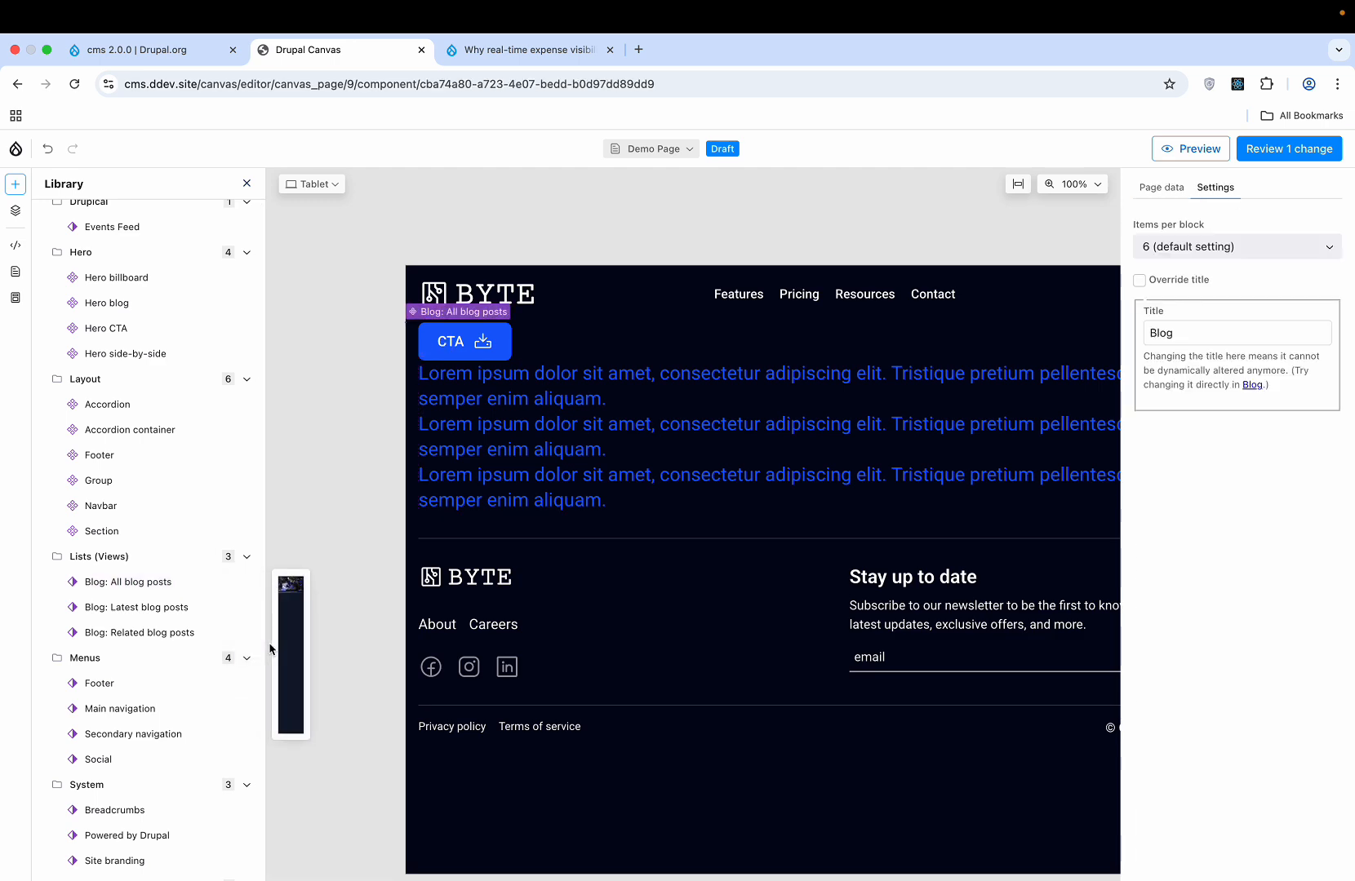
scroll(732, 564, down, 7)
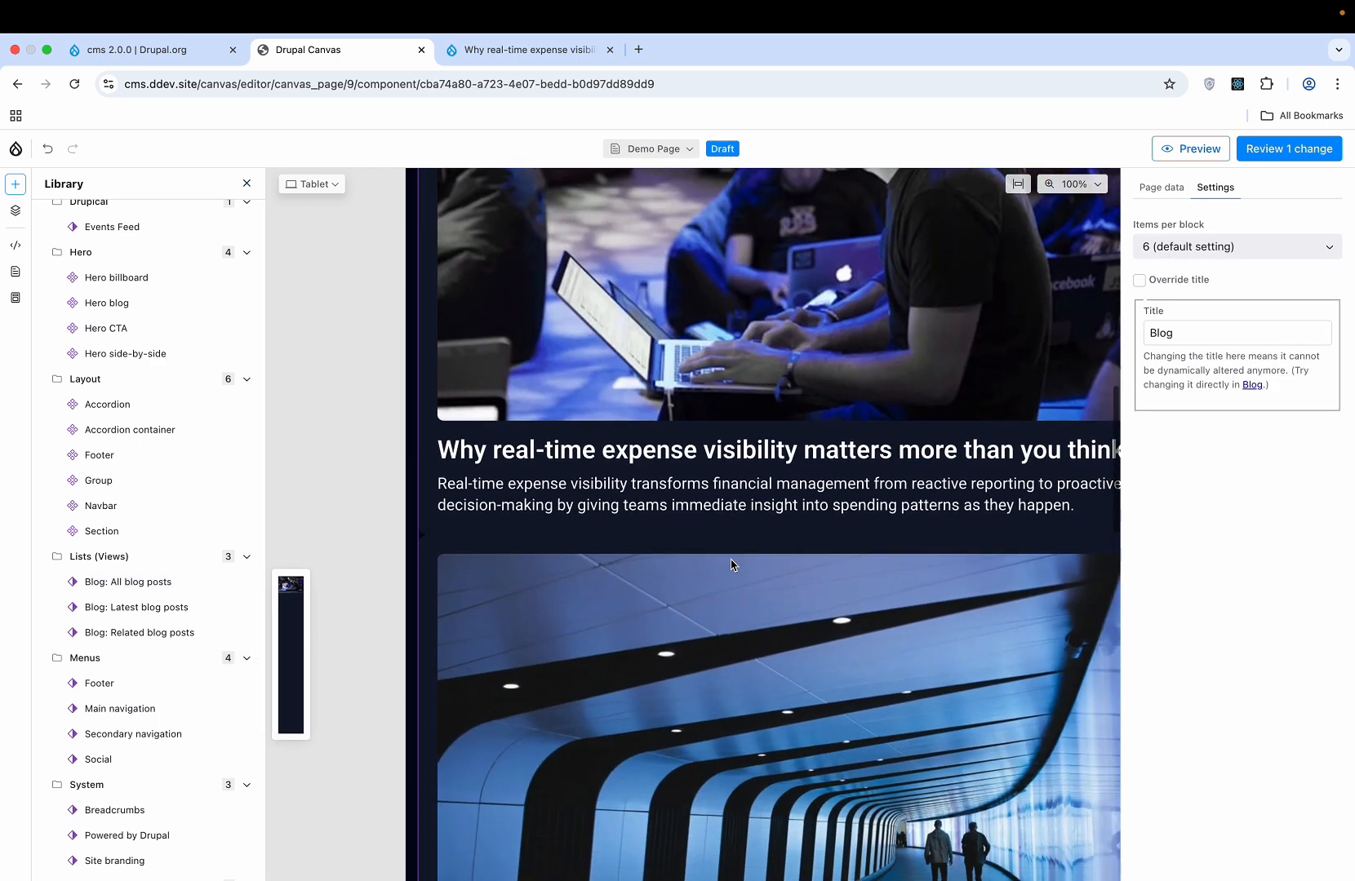
scroll(732, 565, down, 15)
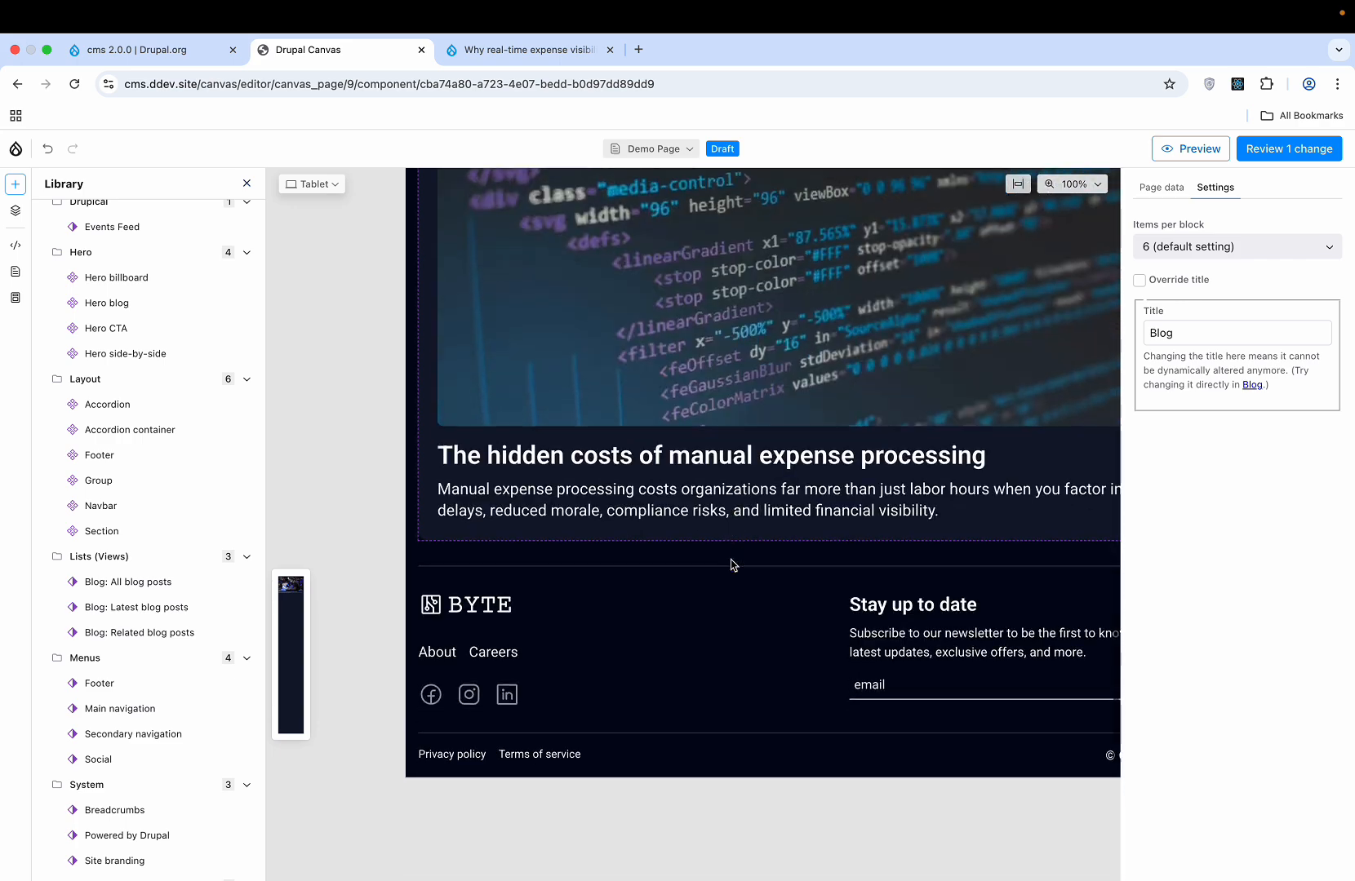
scroll(732, 565, up, 15)
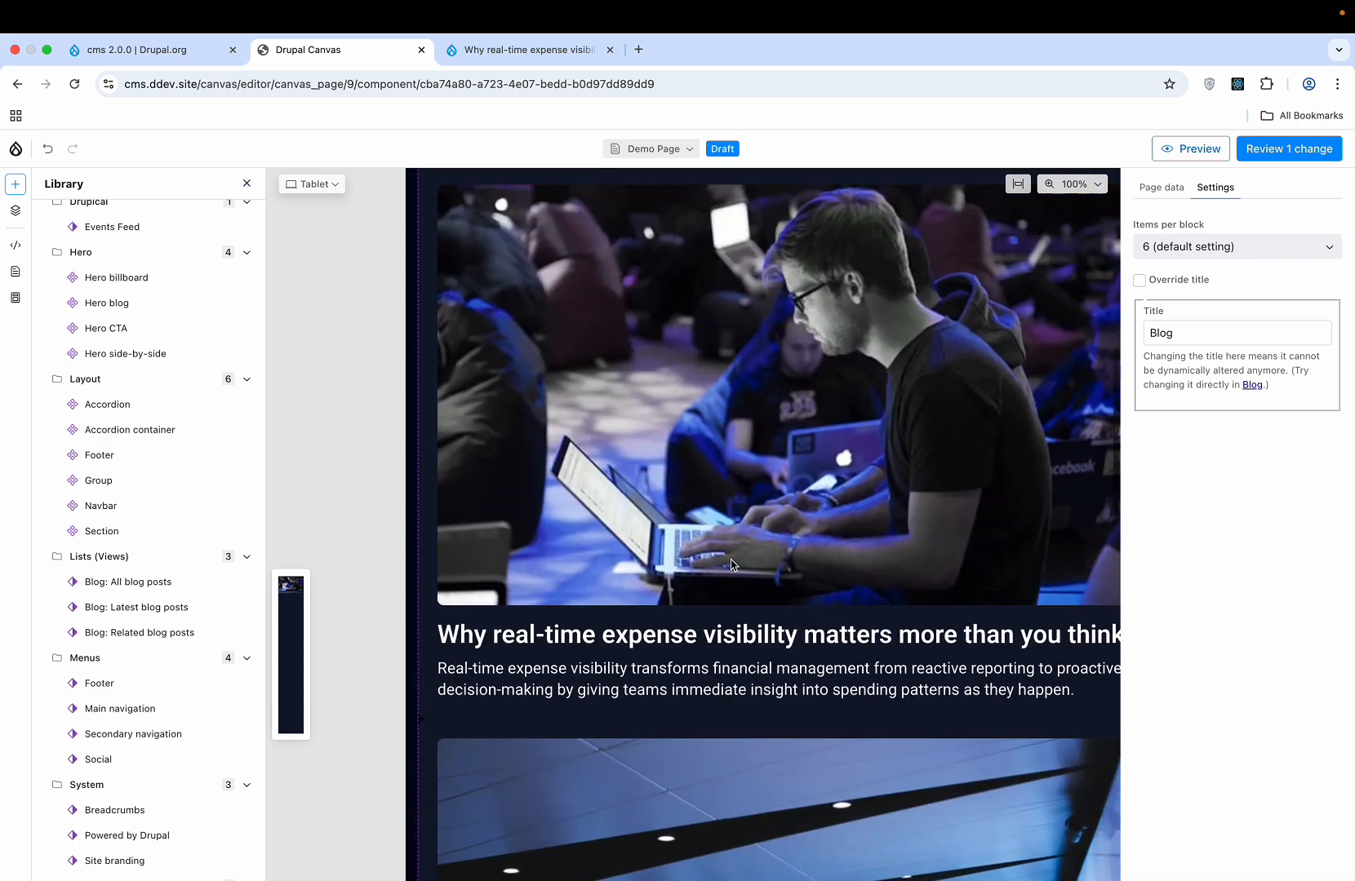
scroll(732, 564, up, 5)
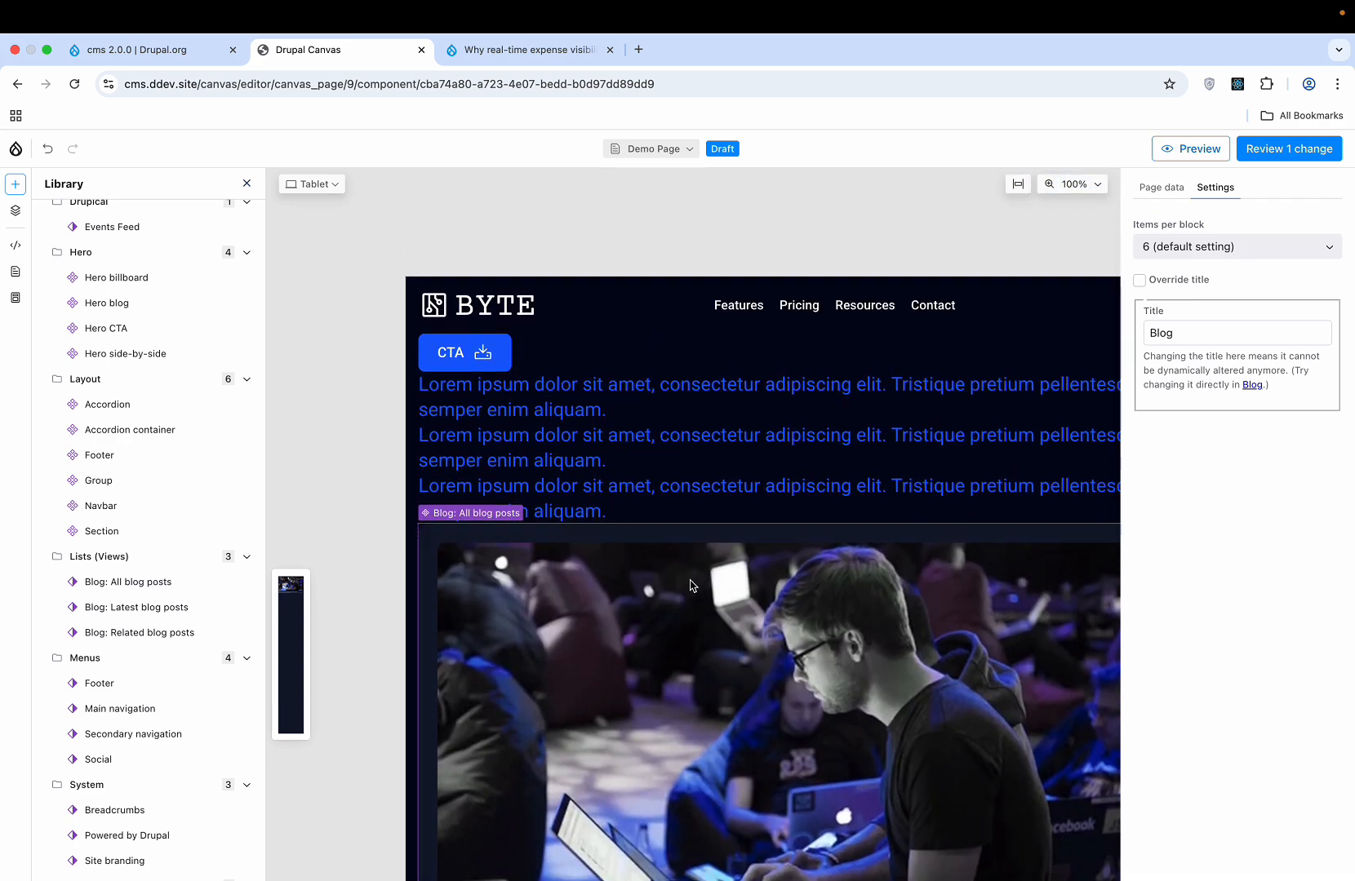
right_click(690, 585)
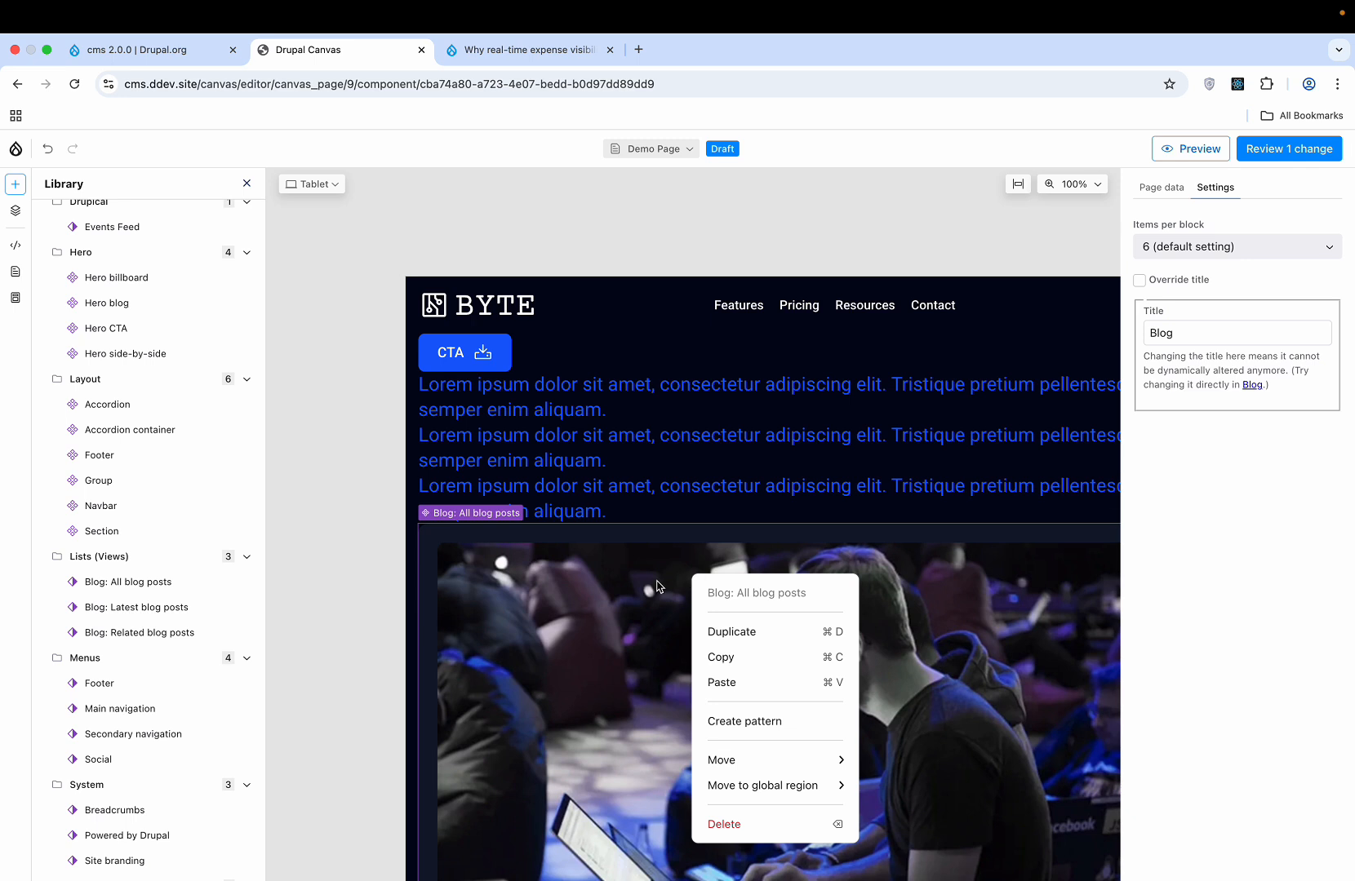
click(733, 824)
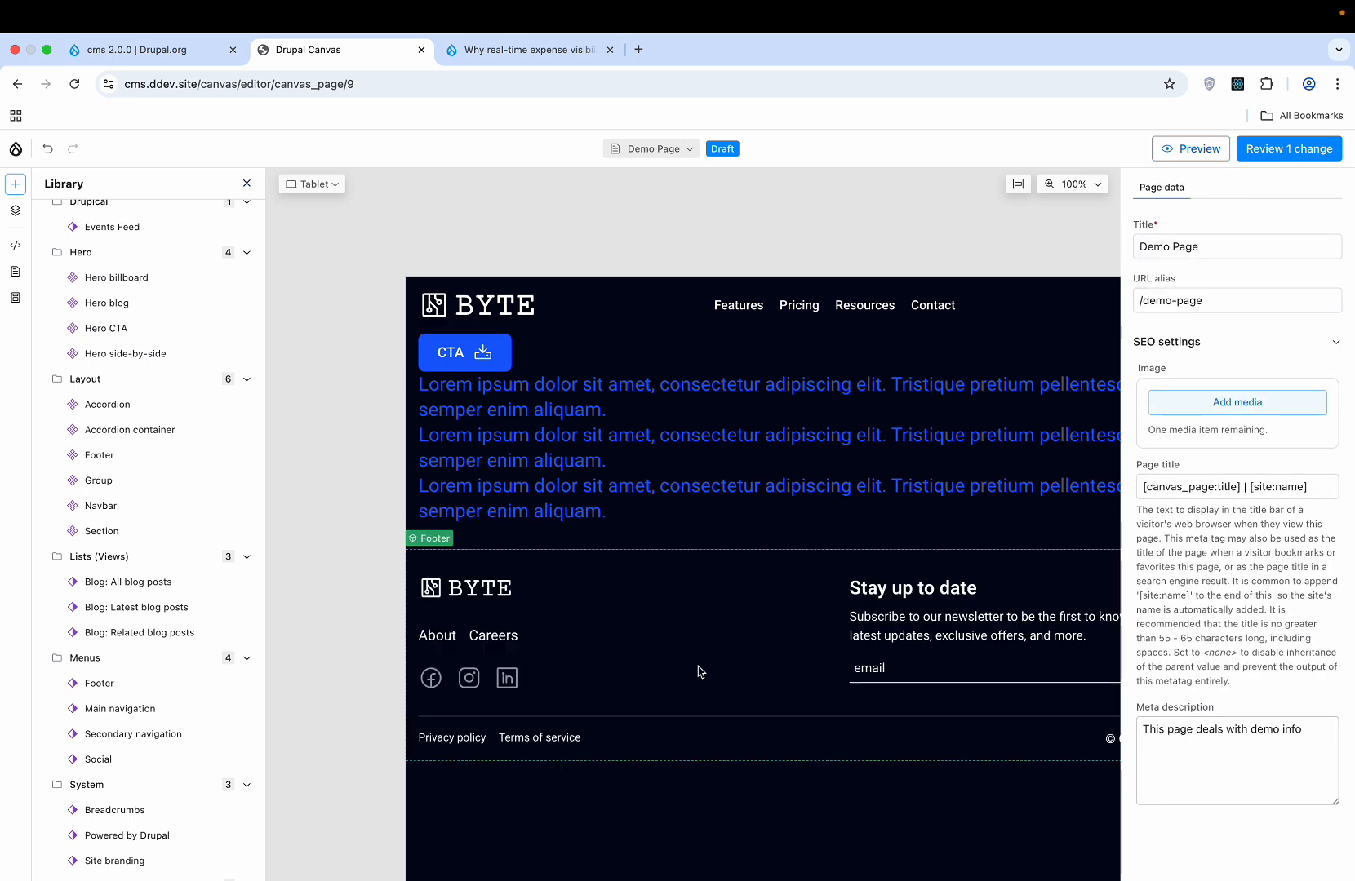
- Use Move > Move up on the Lorem ipsum Text component to place it above the CTA
click(658, 493)
right_click(658, 493)
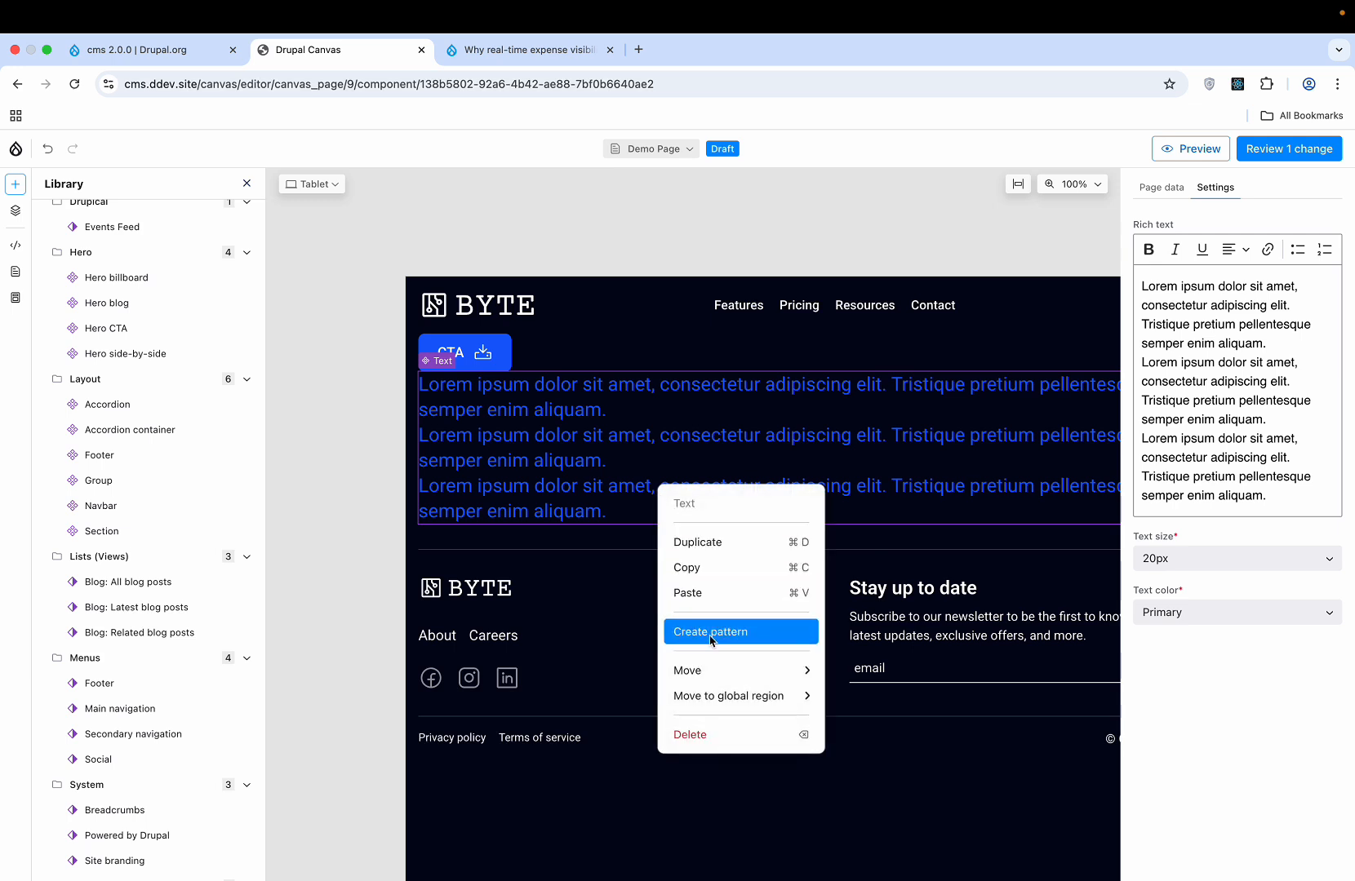
mouse_move(707, 679)
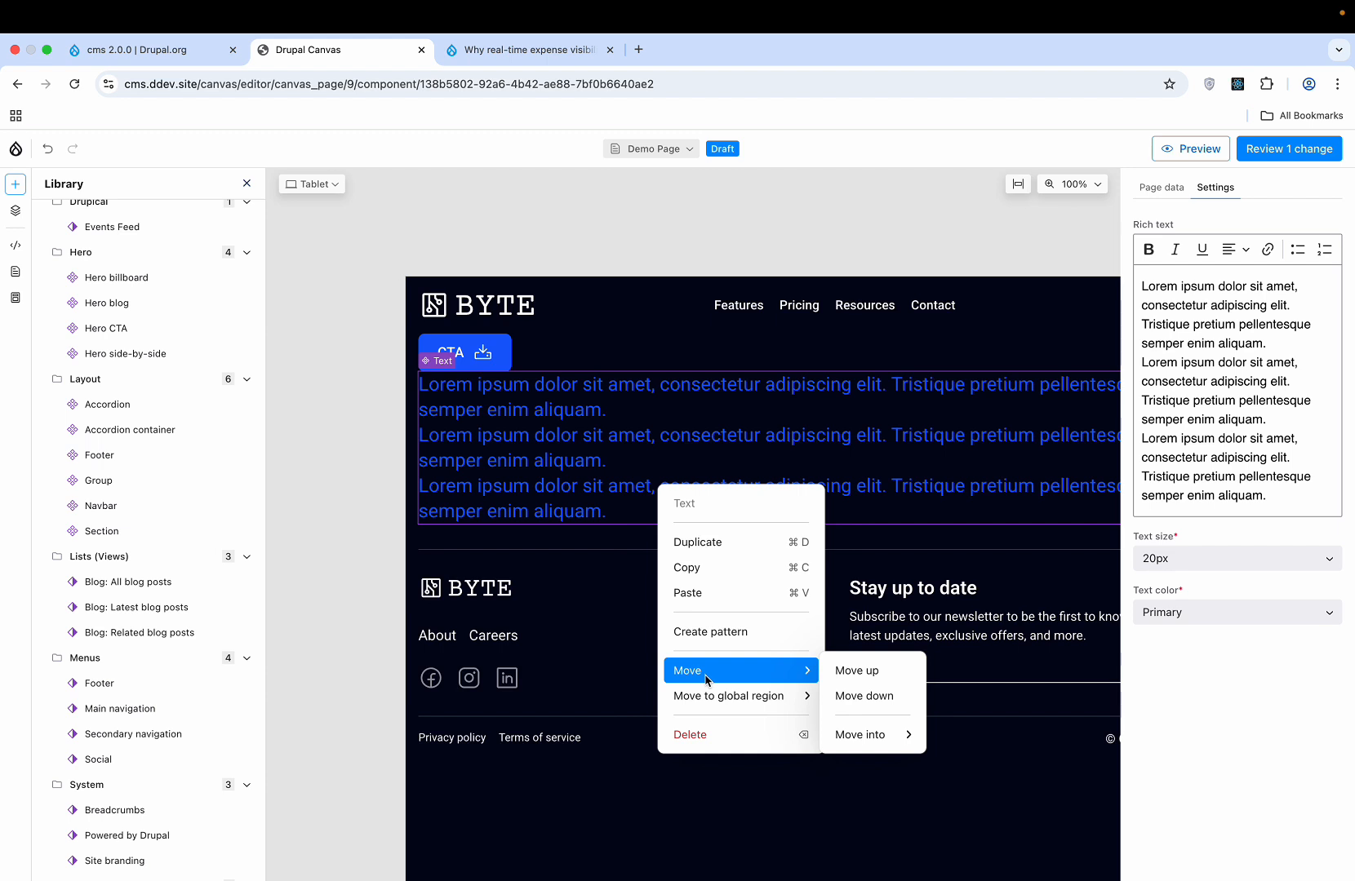
click(836, 677)
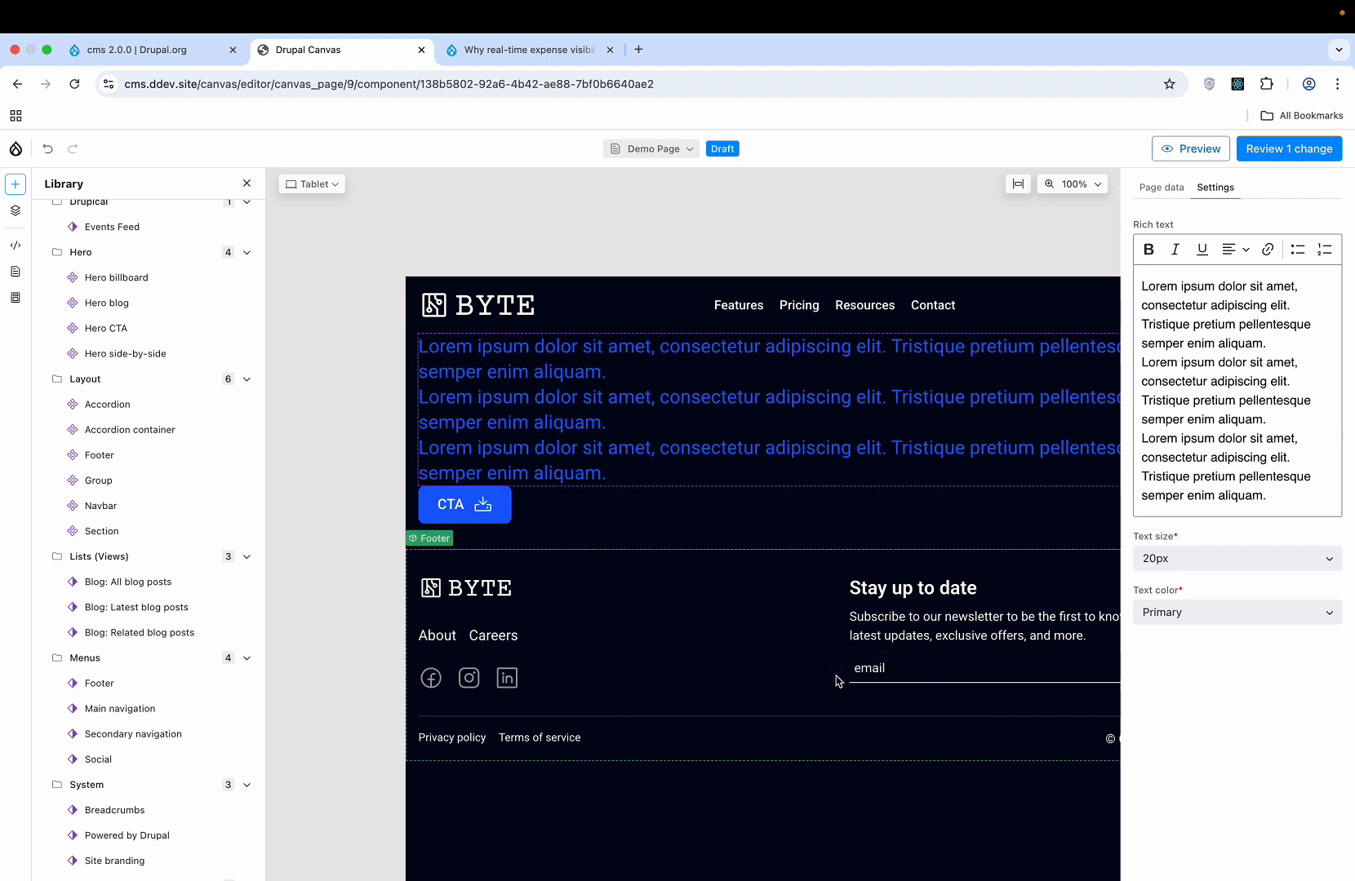
right_click(727, 415)
mouse_move(806, 628)
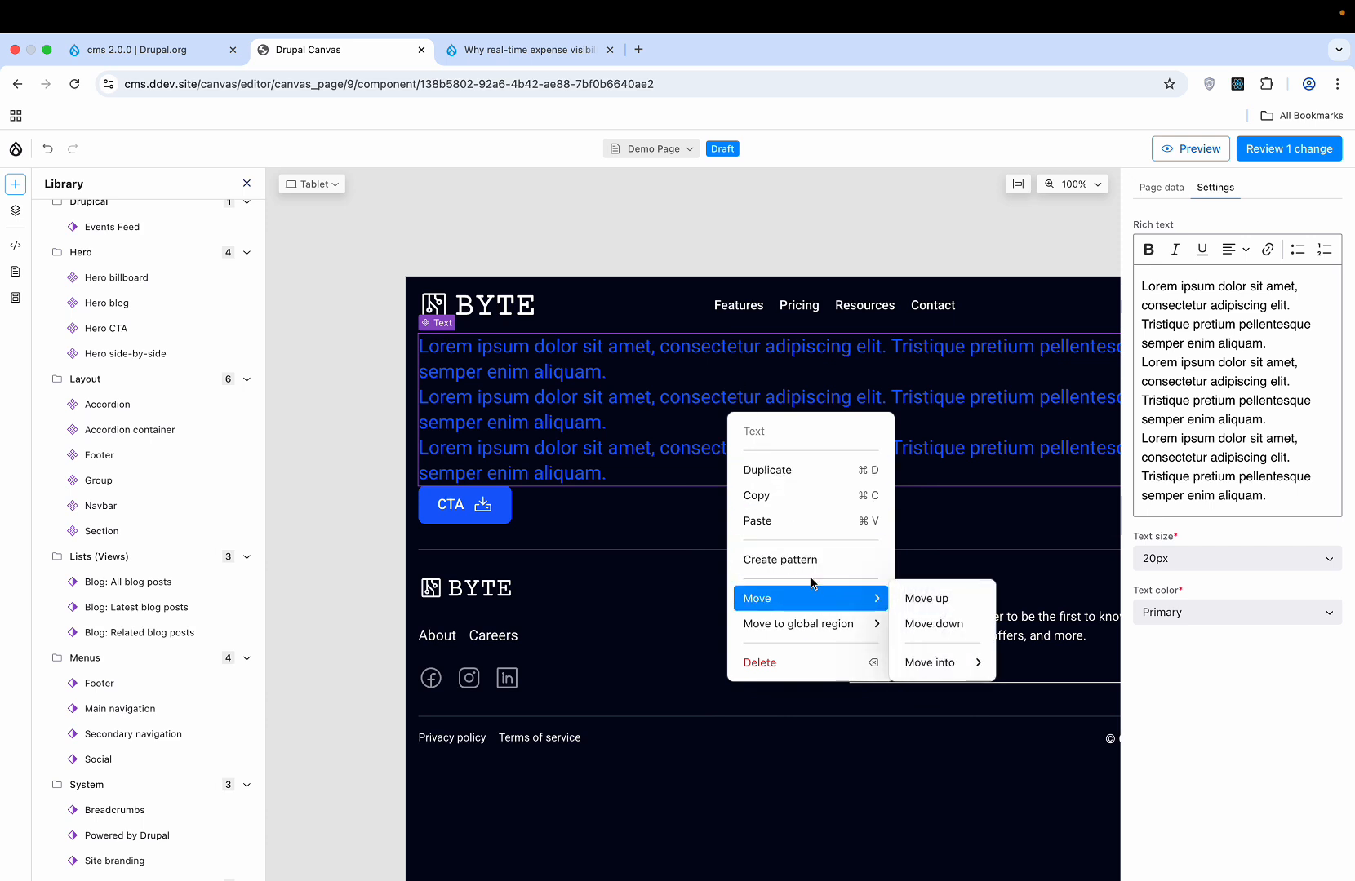
click(793, 561)
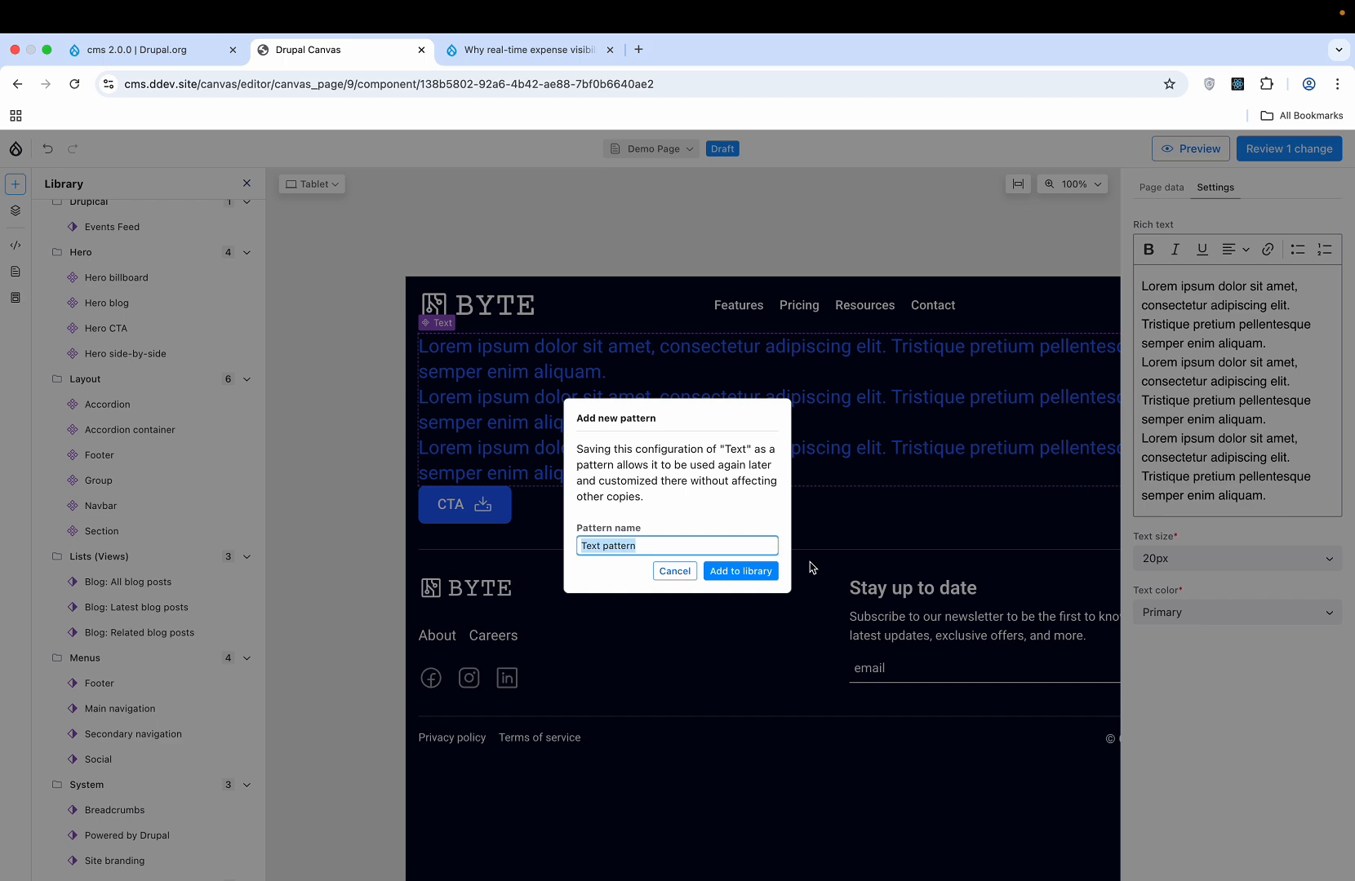
click(685, 573)
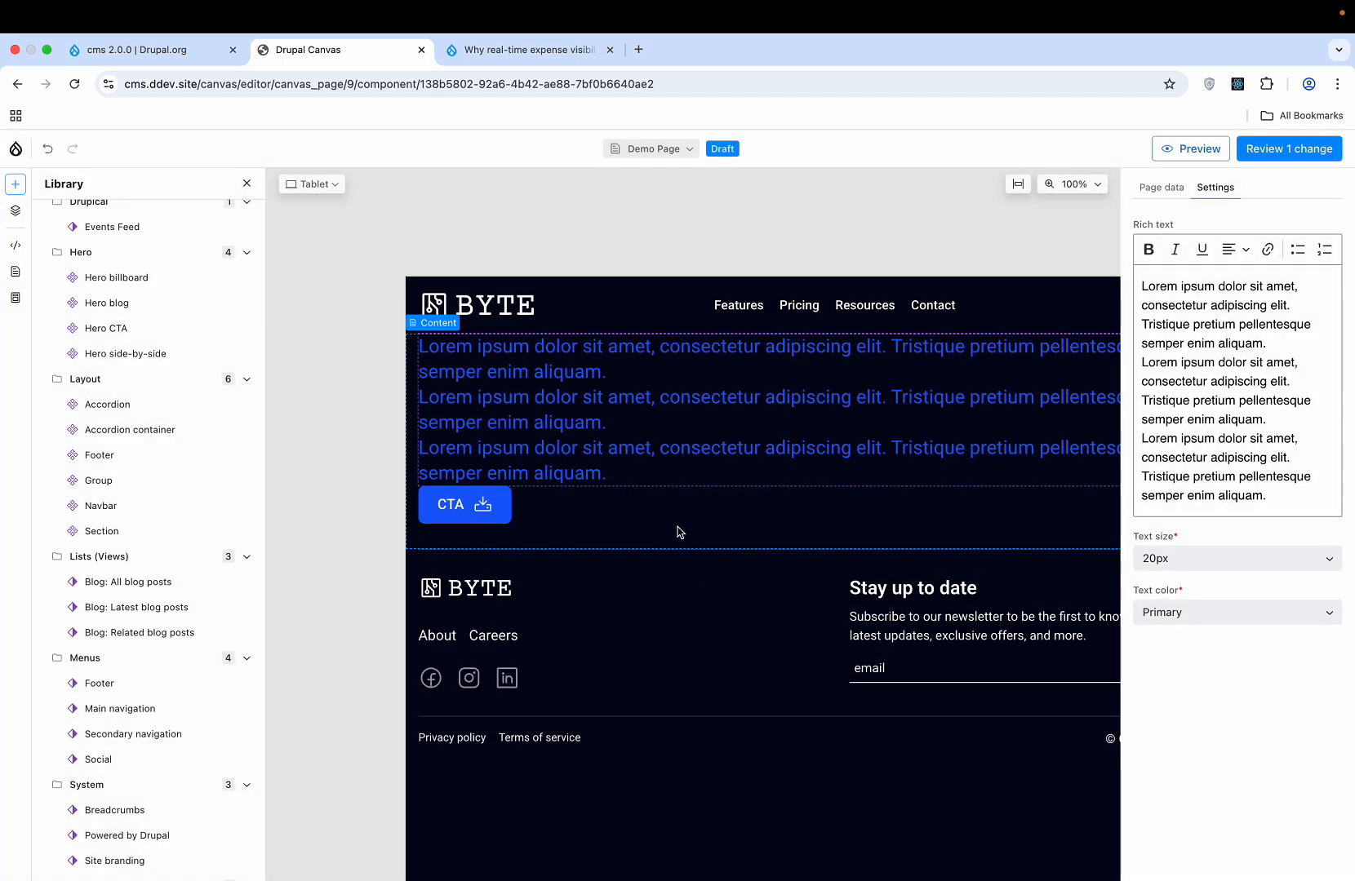
- Insert a Breadcrumbs component from the Library's System group
scroll(134, 684, down, 3)
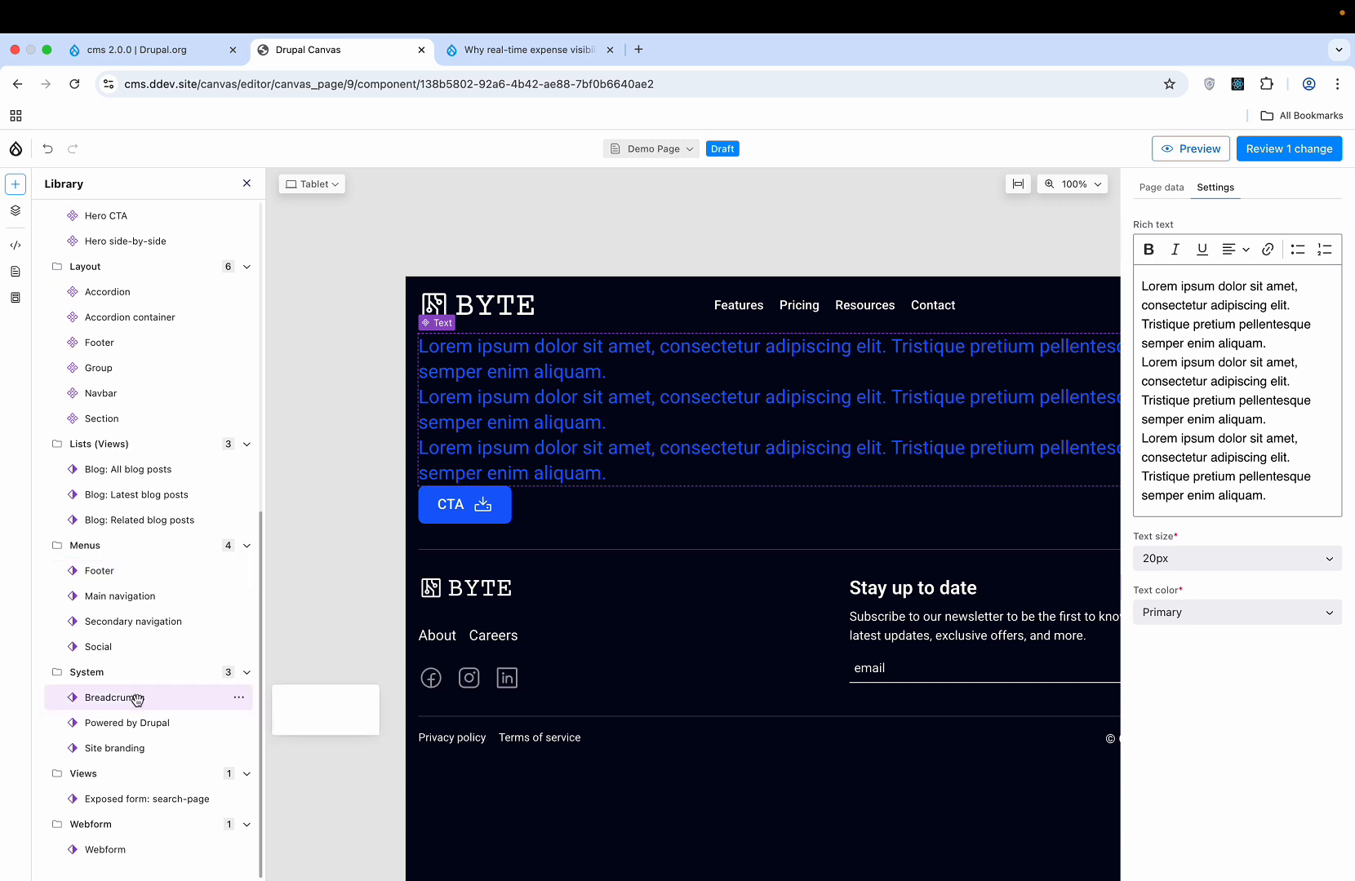
mouse_move(162, 697)
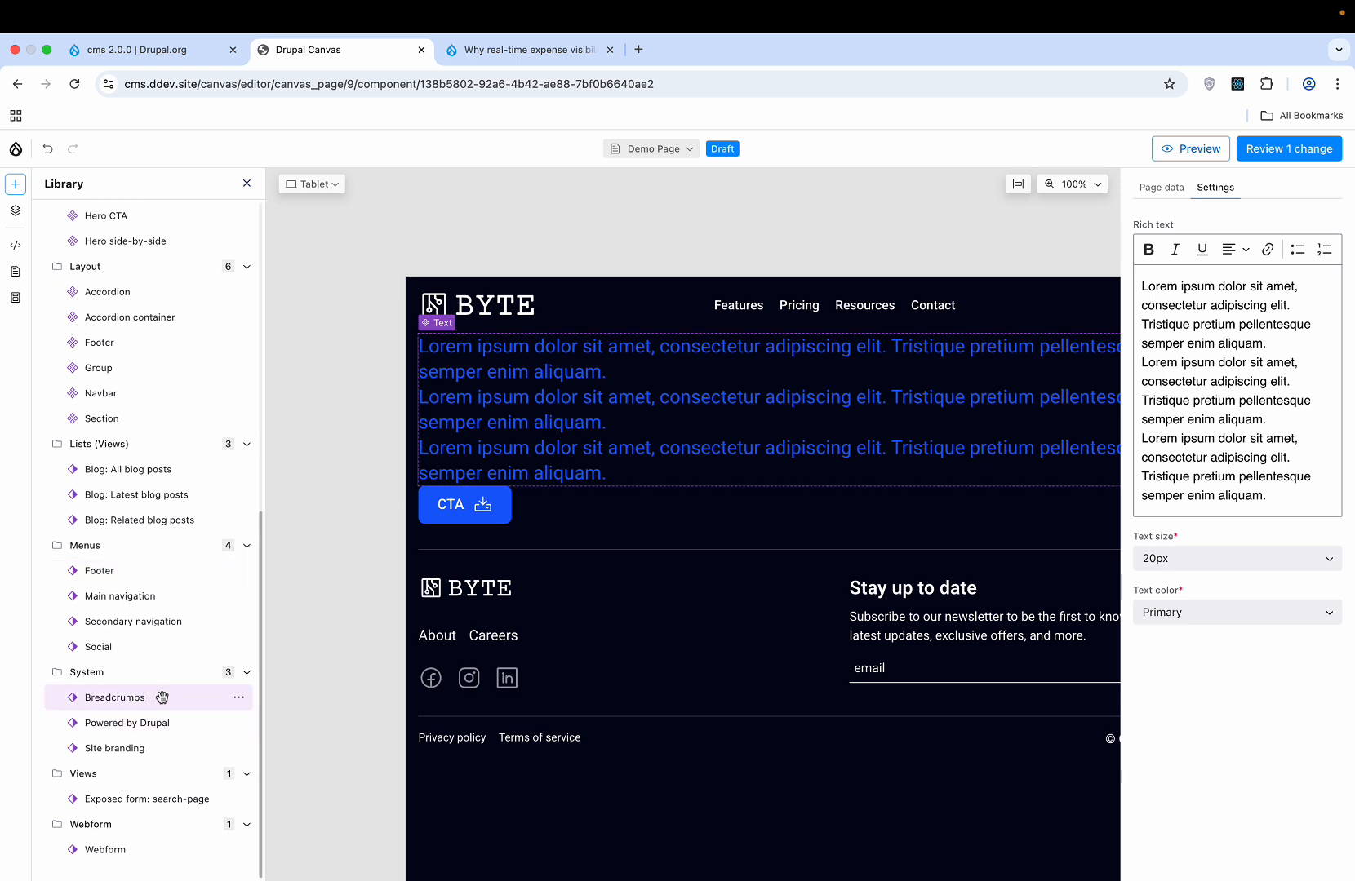
click(240, 700)
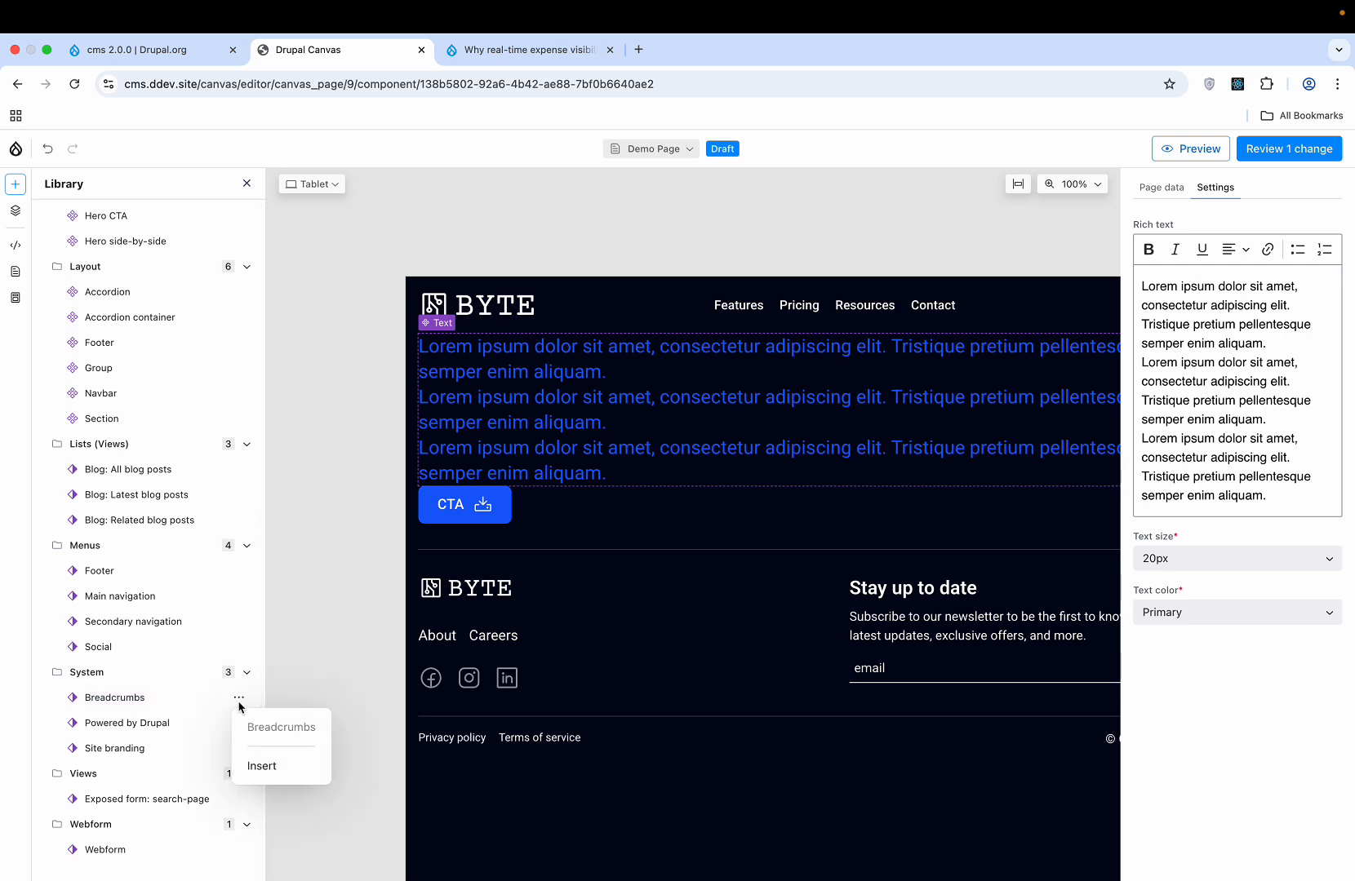
click(274, 768)
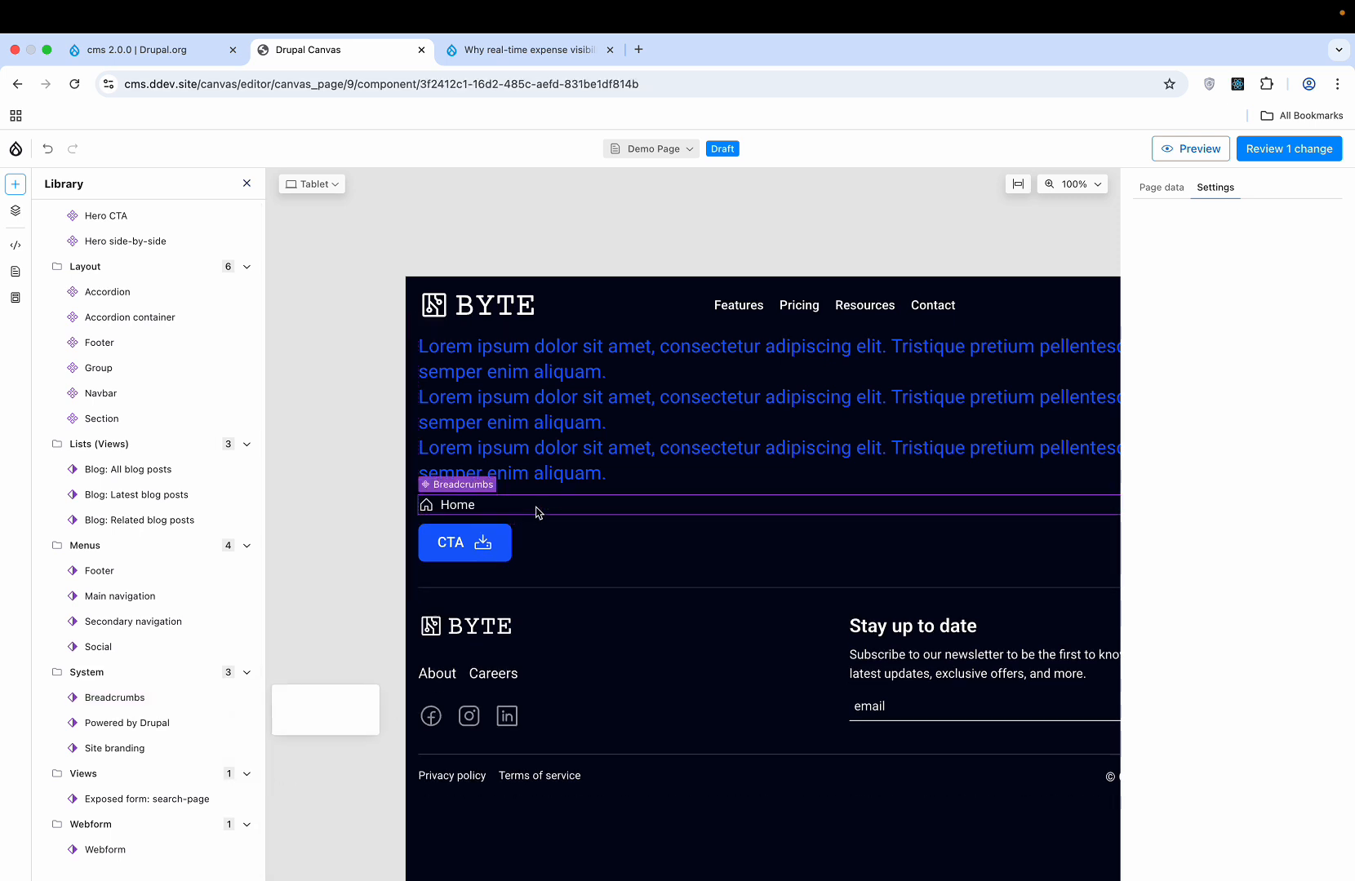
- Move the Breadcrumbs up above the Lorem ipsum text
right_click(537, 511)
mouse_move(600, 692)
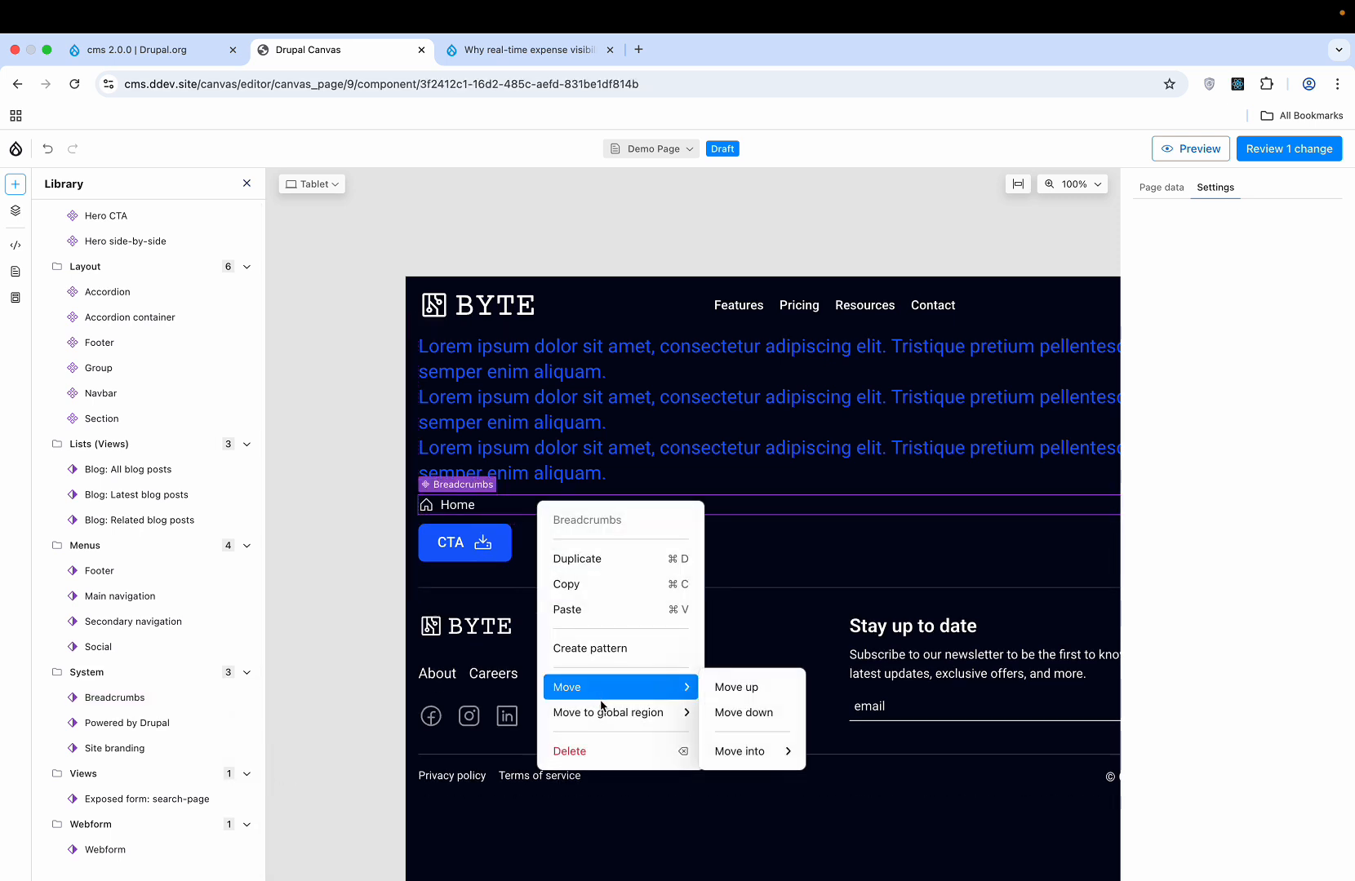
click(734, 687)
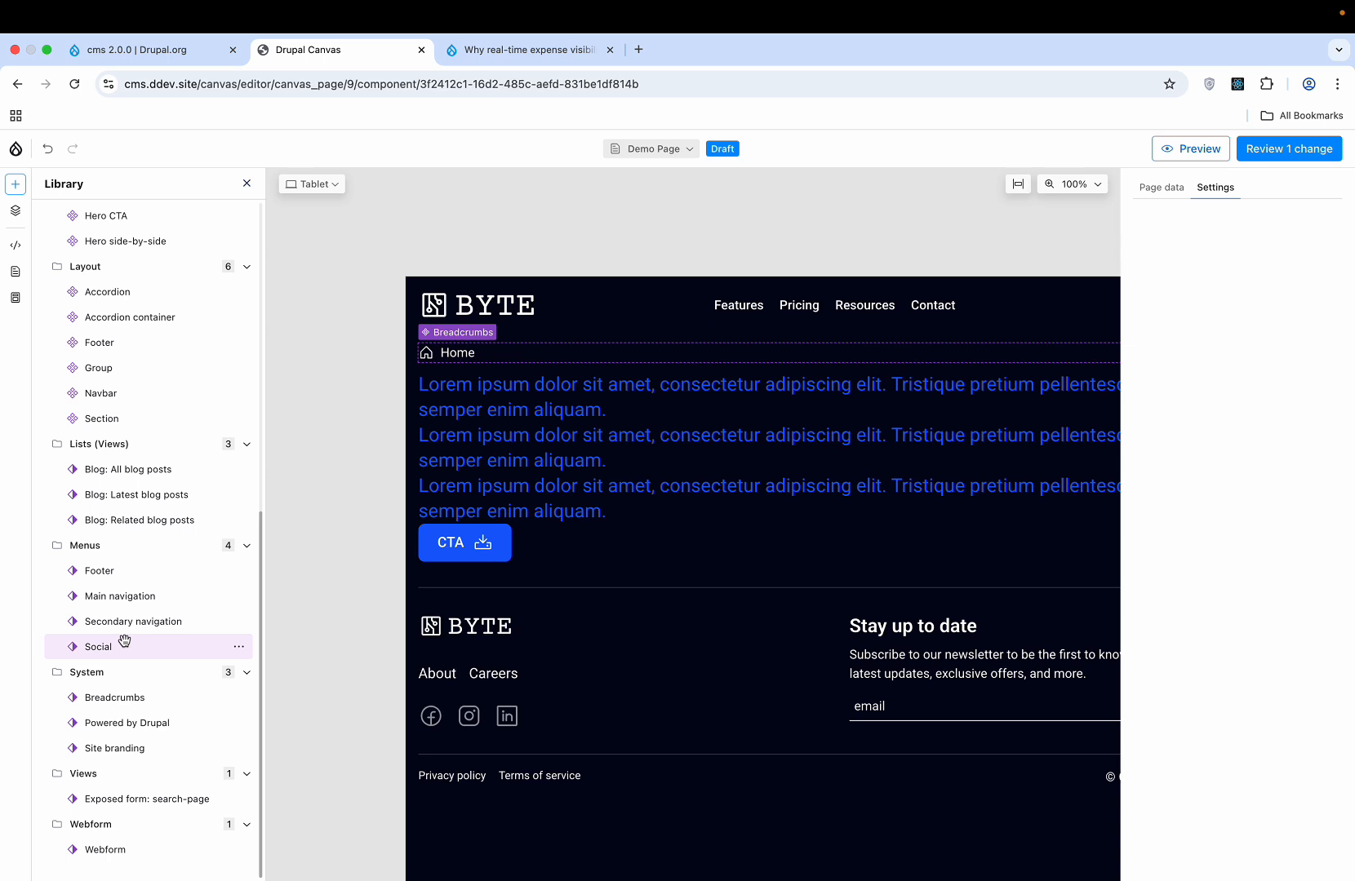
scroll(124, 640, up, 10)
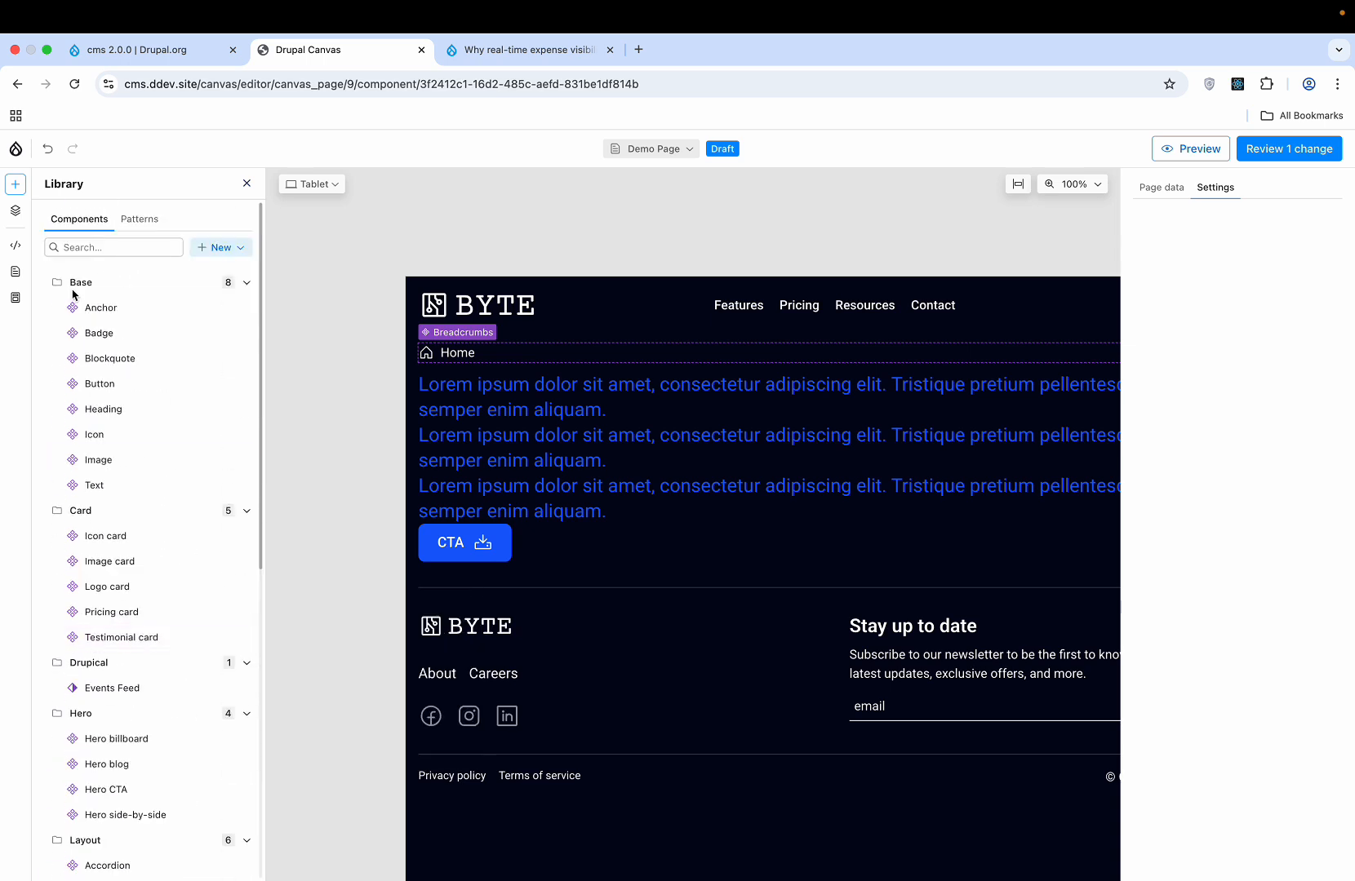
- Insert a Pricing card from the Card group, showing a Premium plan at $159
click(147, 222)
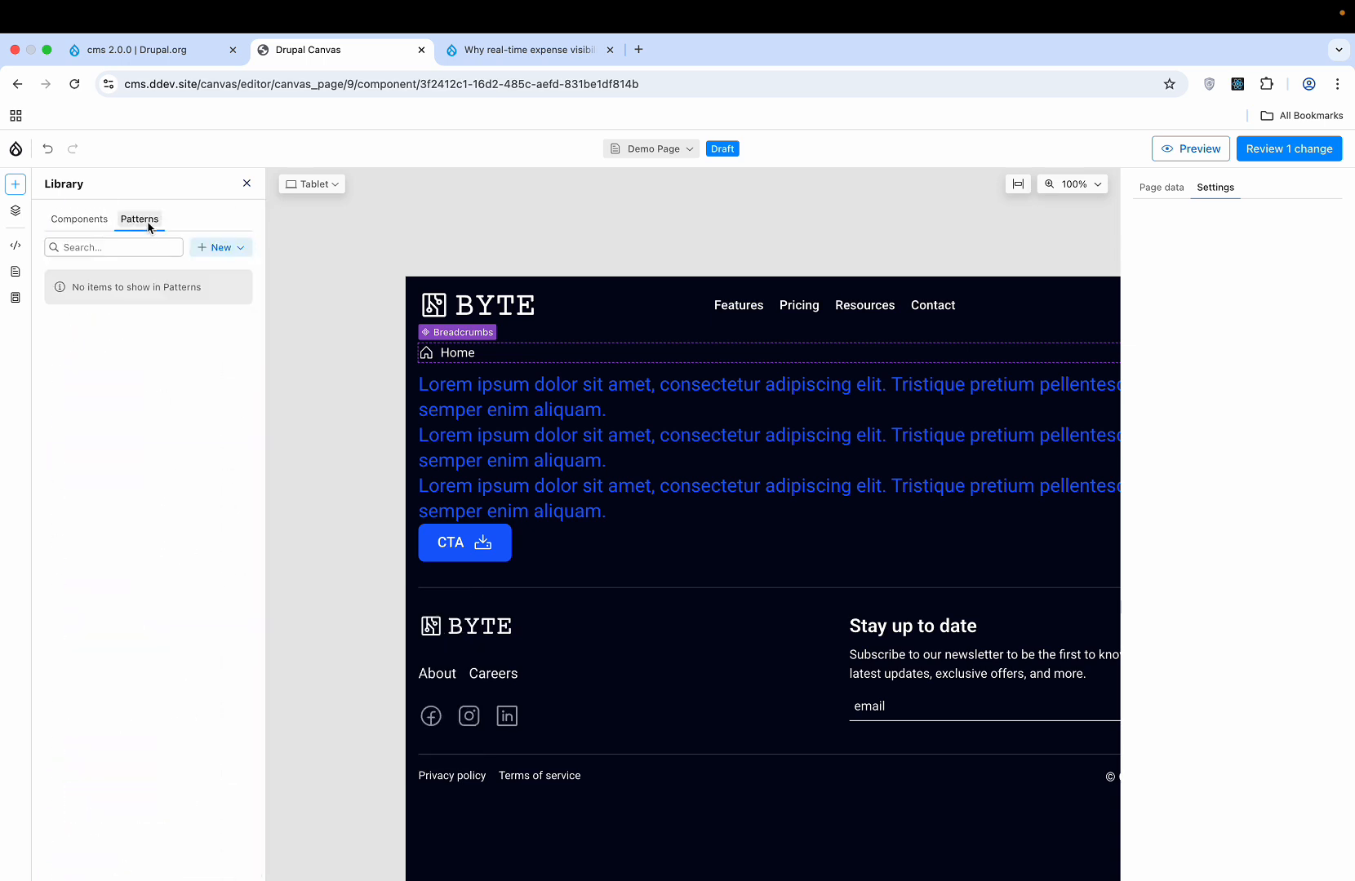
click(100, 220)
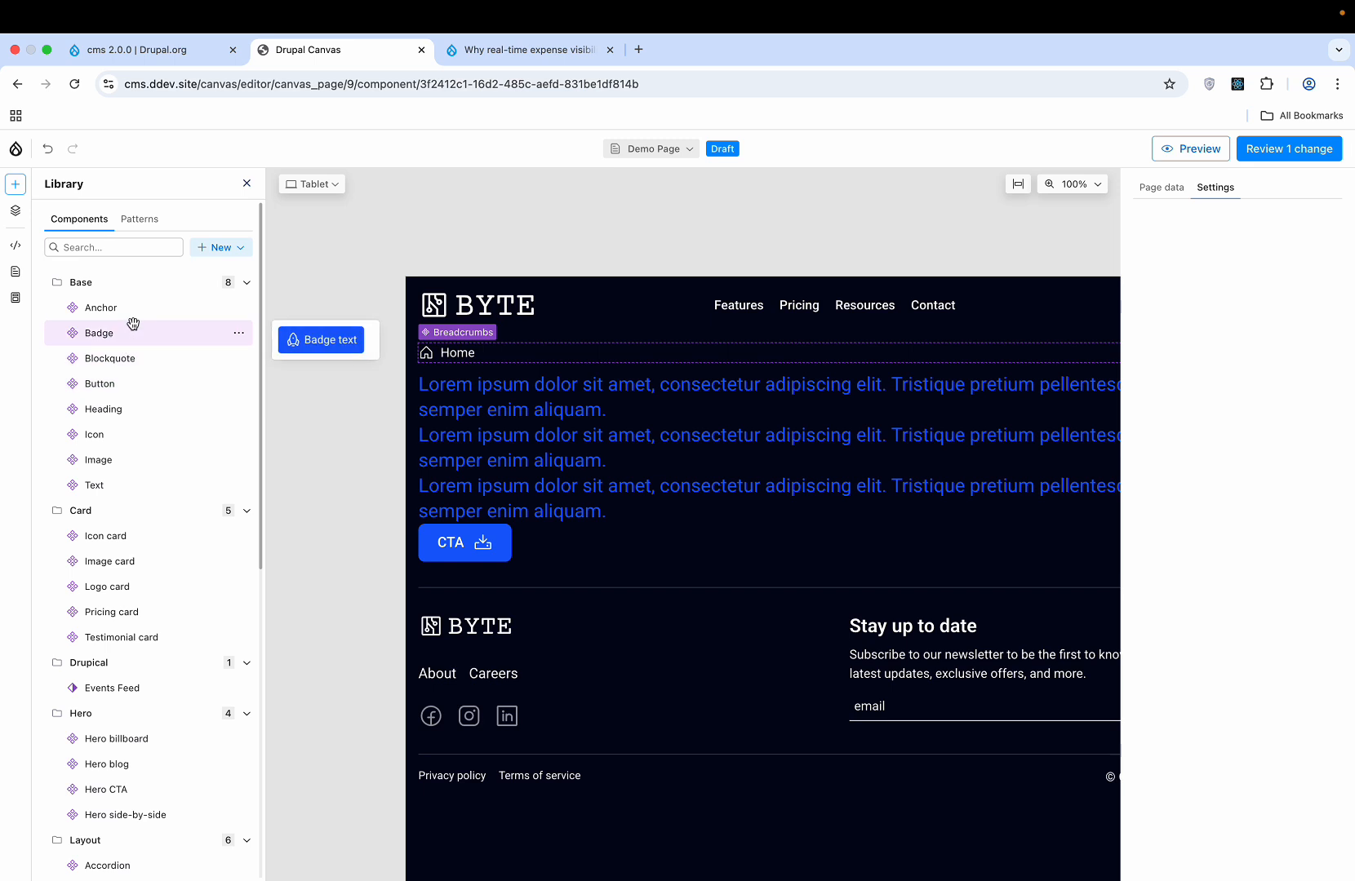
scroll(163, 523, down, 4)
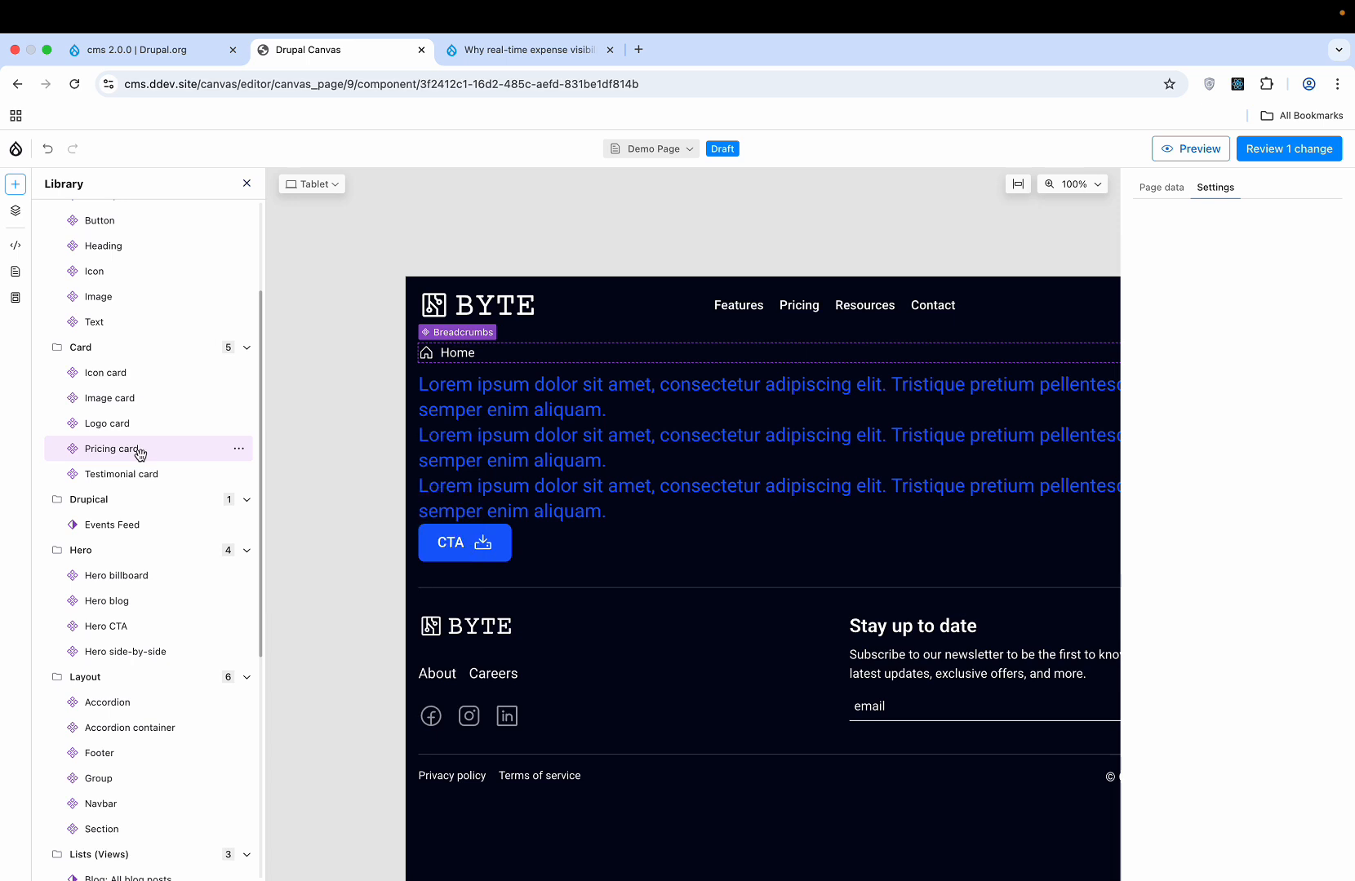
click(239, 449)
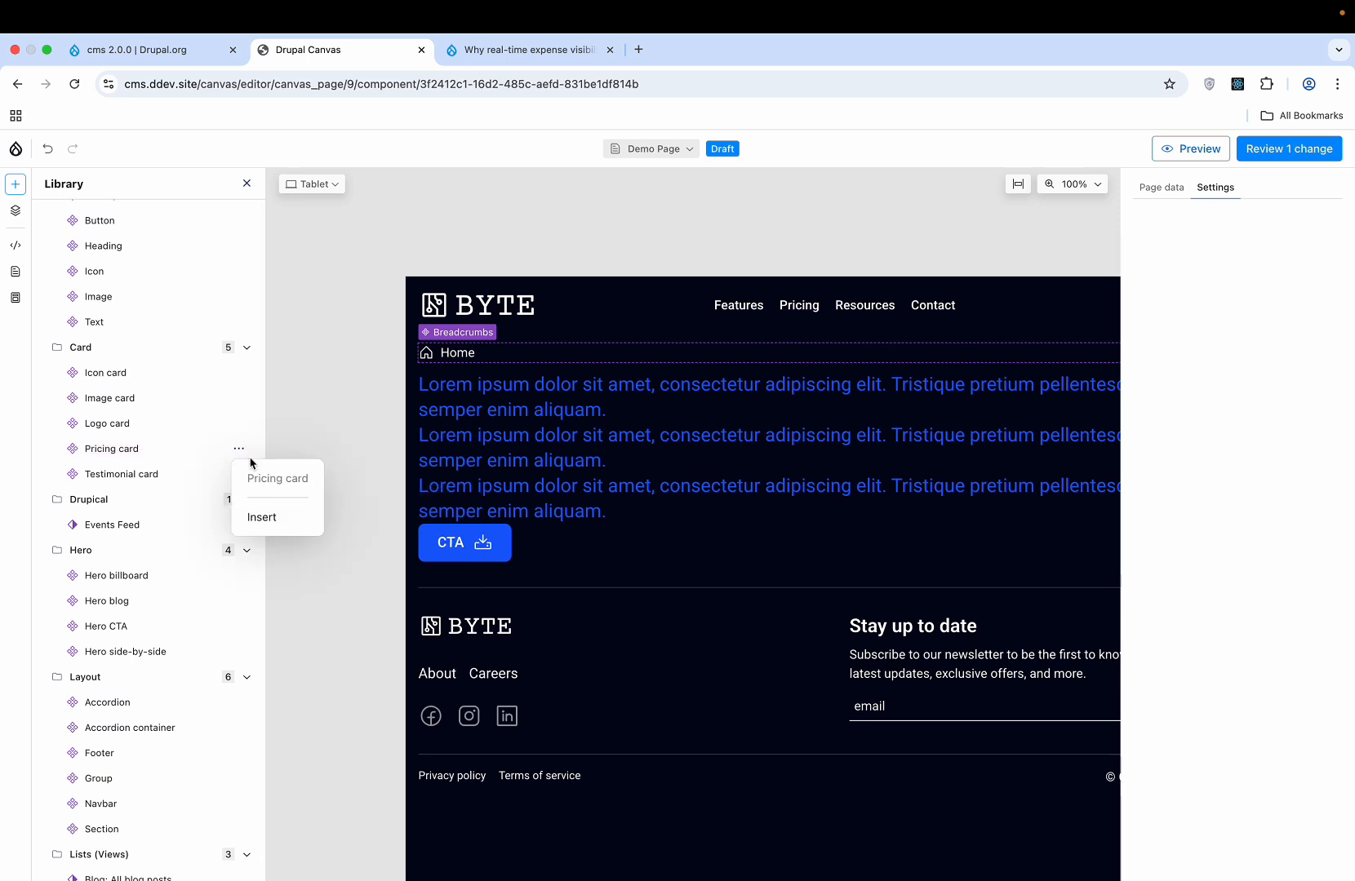
click(263, 513)
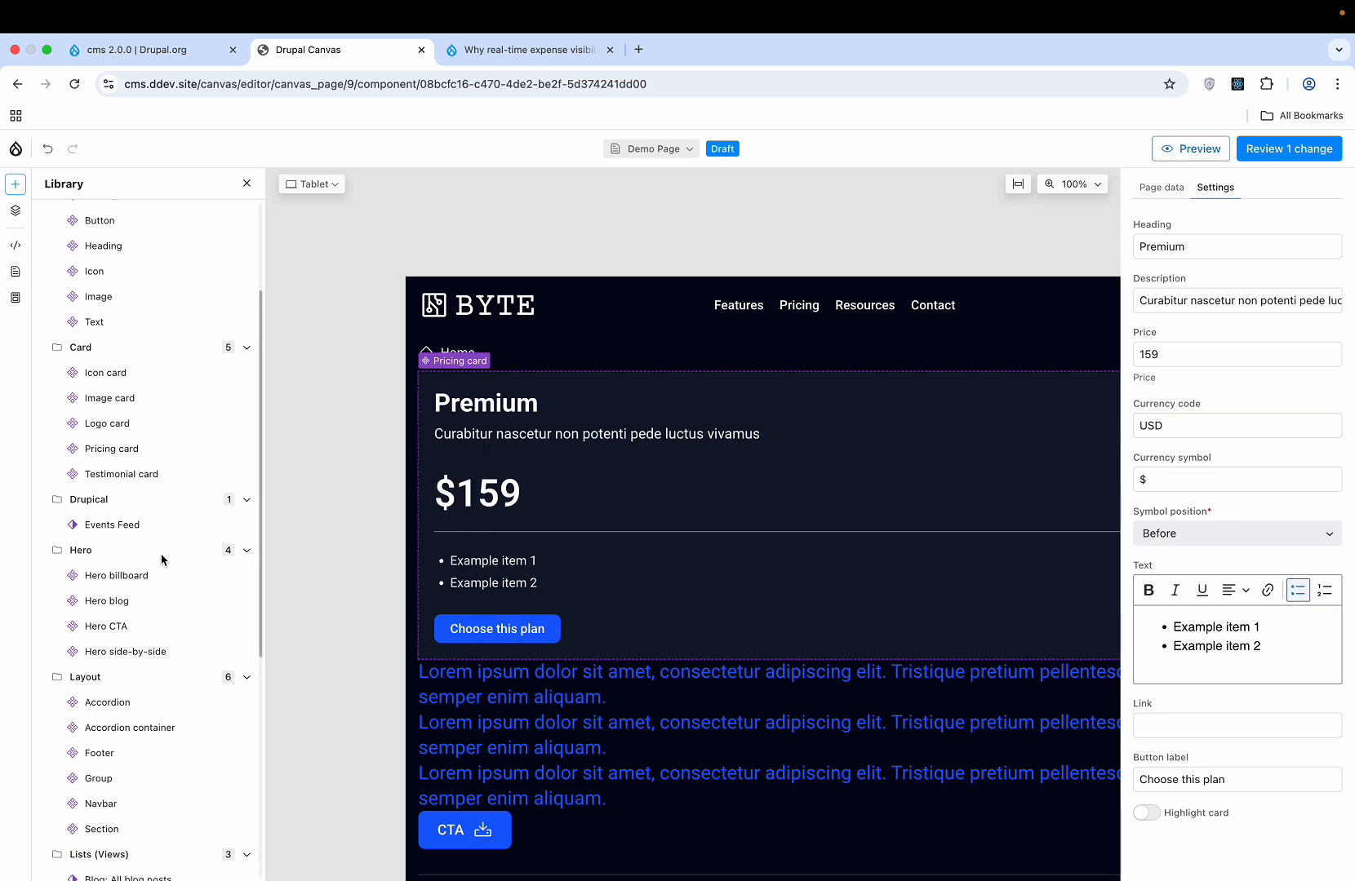
scroll(162, 560, down, 5)
scroll(163, 560, down, 1)
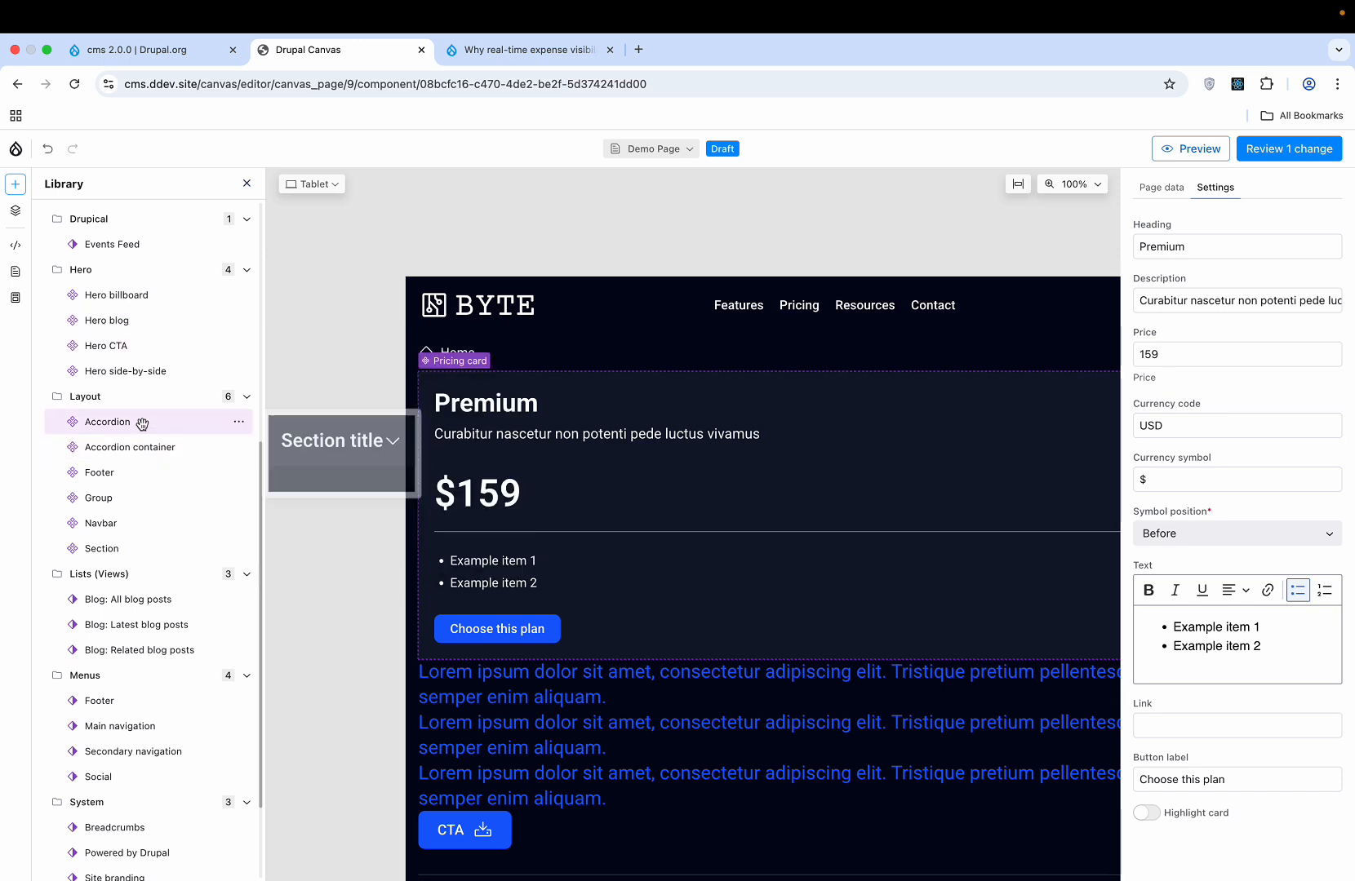
click(239, 423)
click(269, 490)
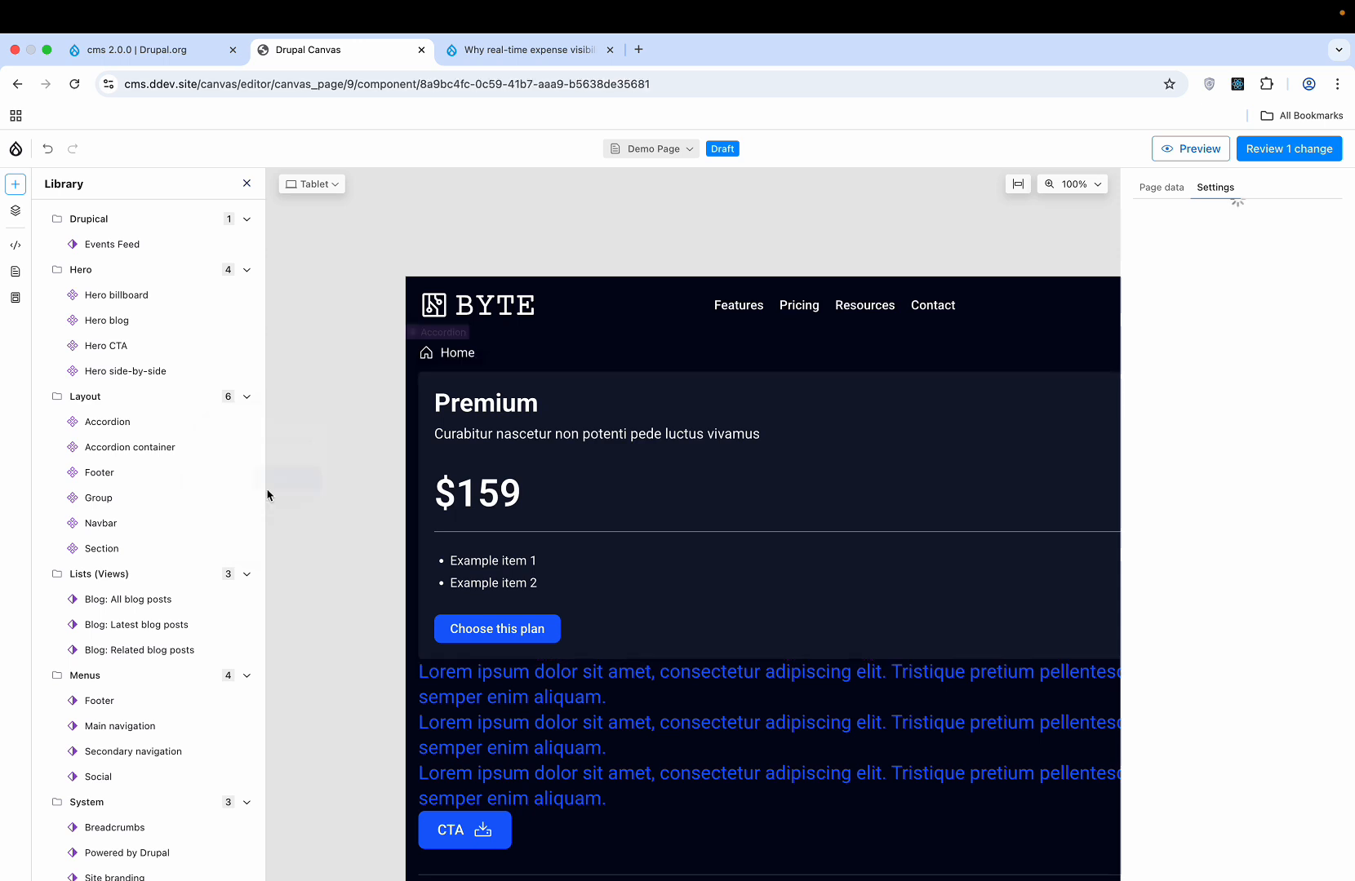
scroll(652, 606, down, 3)
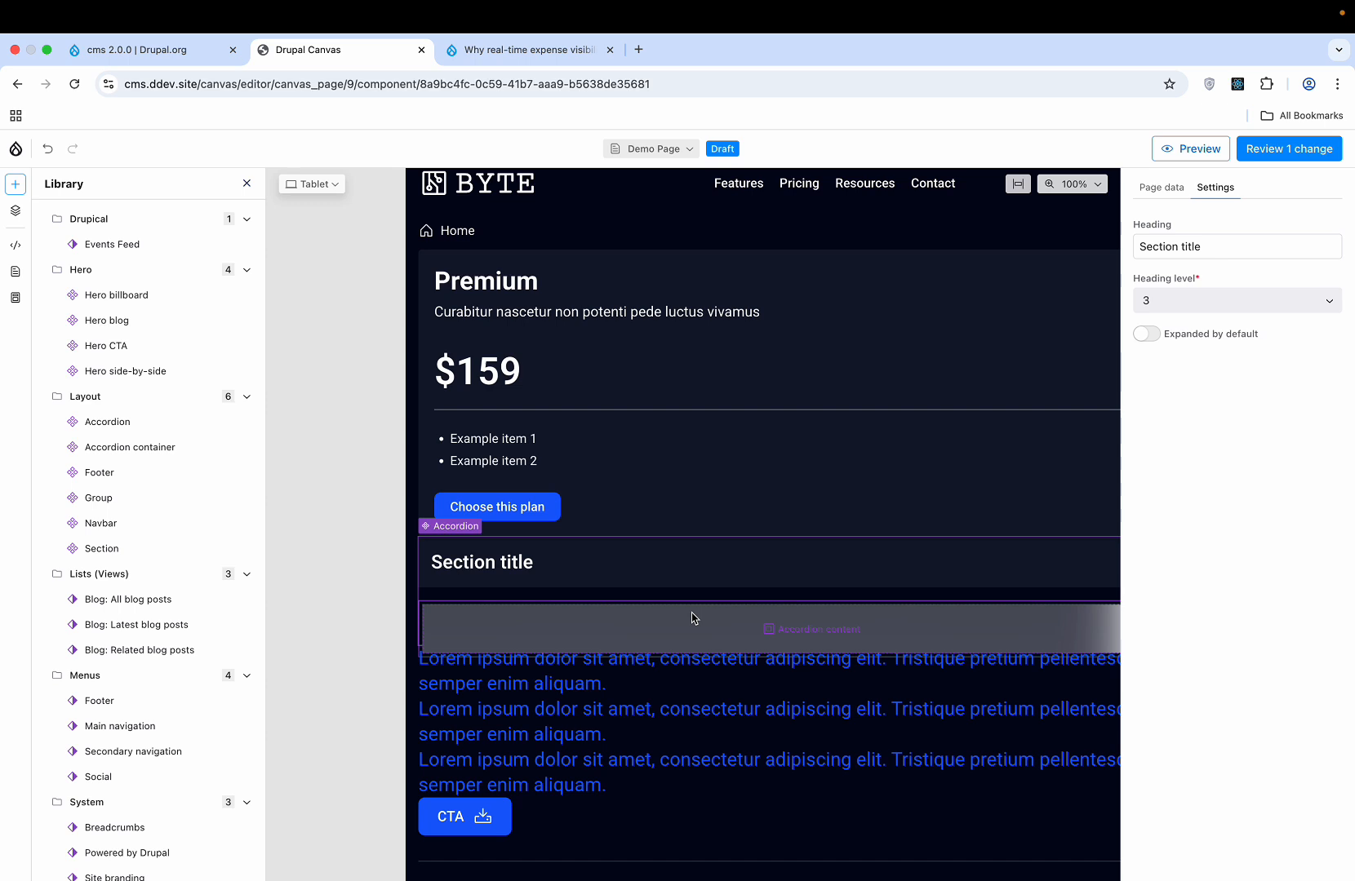
key(Delete)
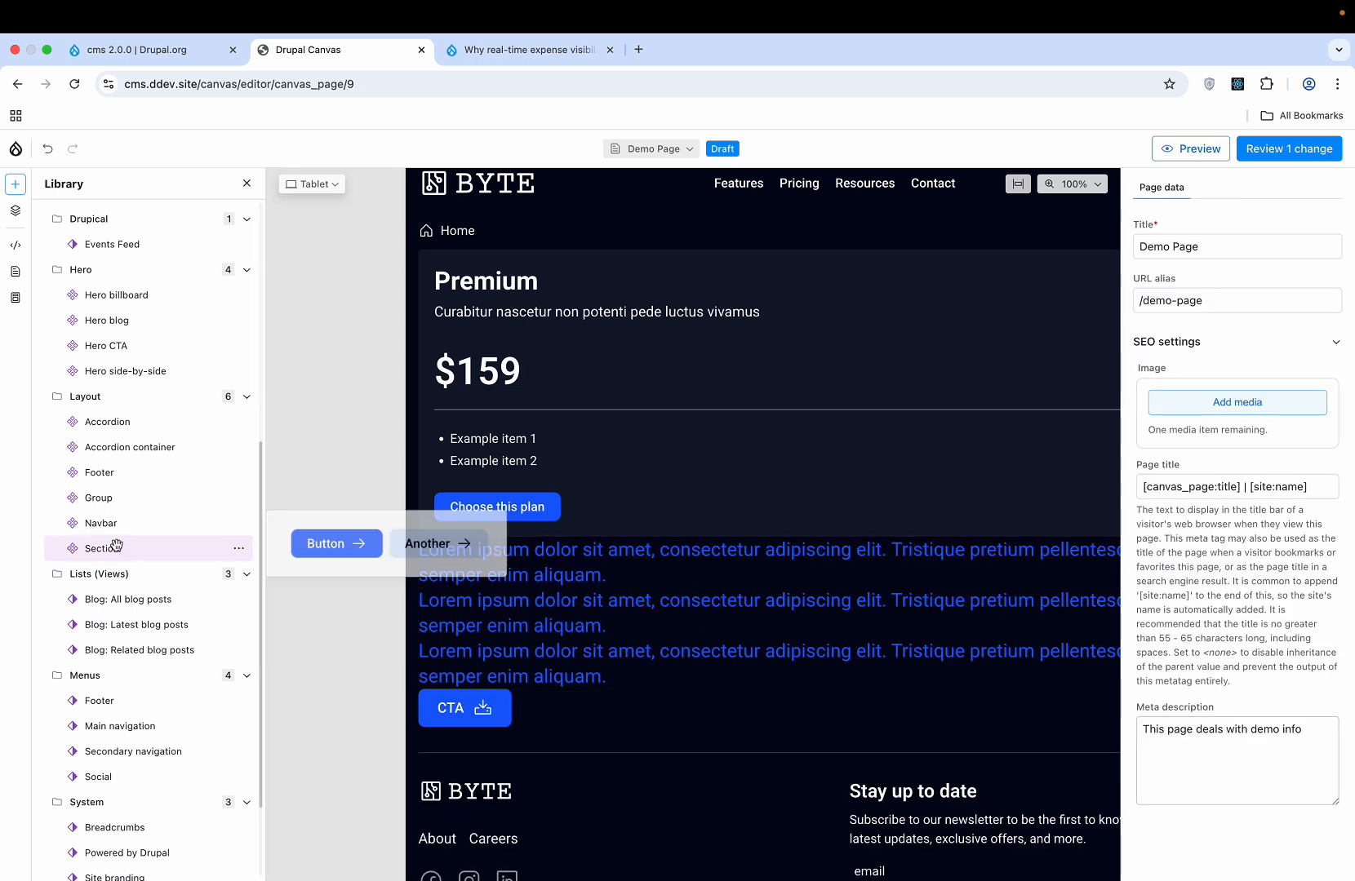
scroll(123, 531, down, 3)
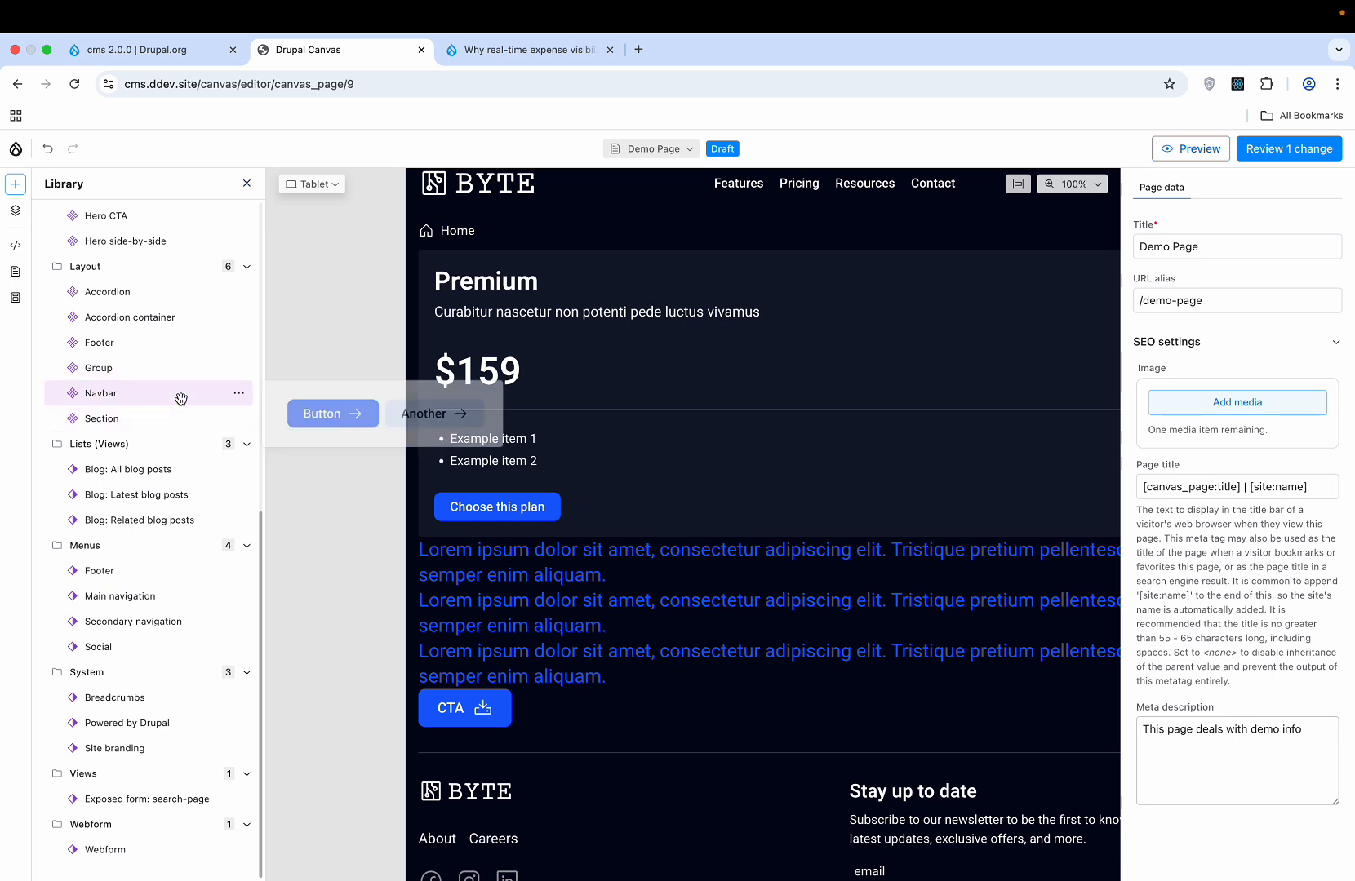
- Preview the page at Desktop (1920px) width and scale it to fit the canvas
click(327, 189)
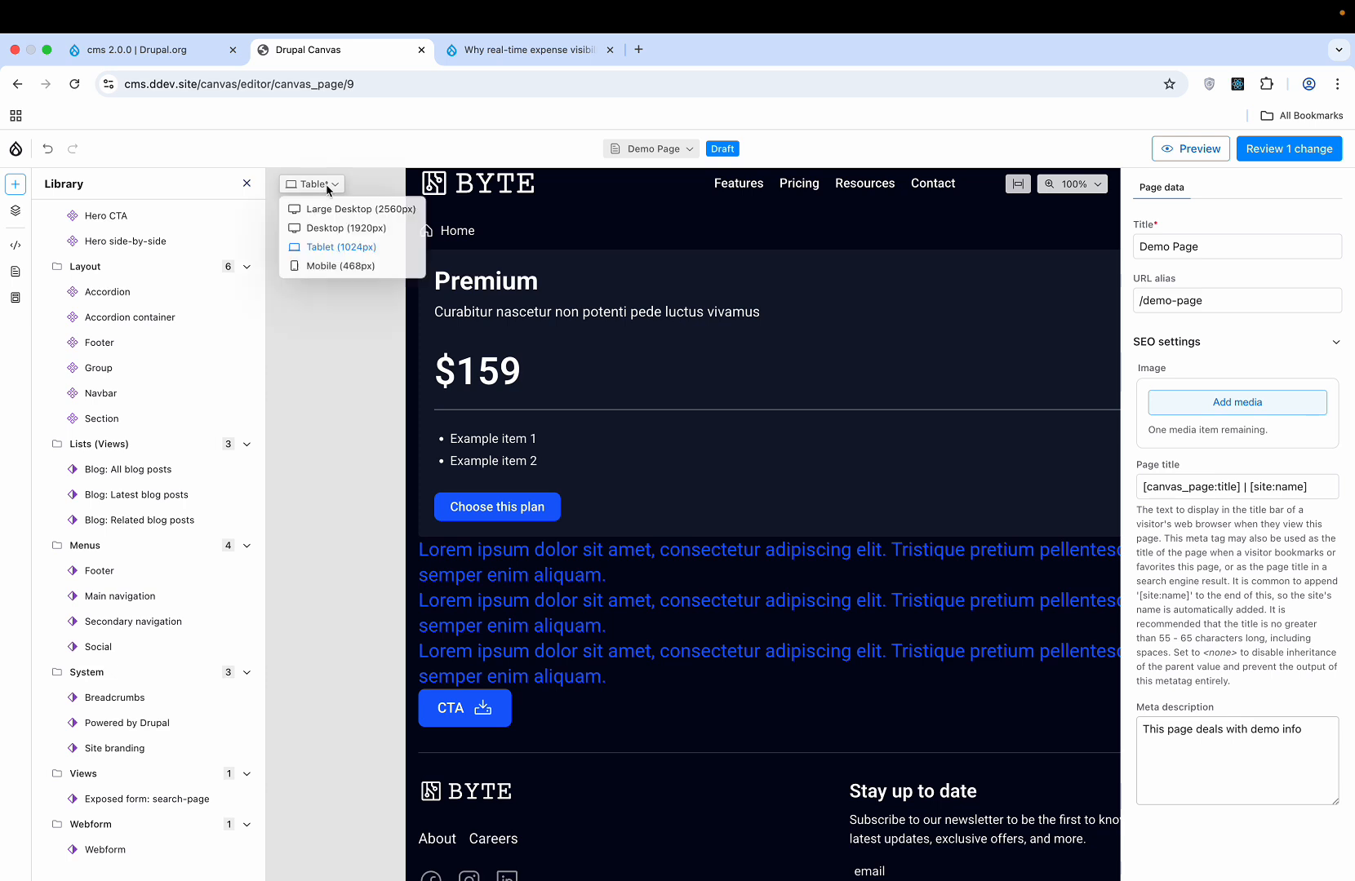
click(333, 230)
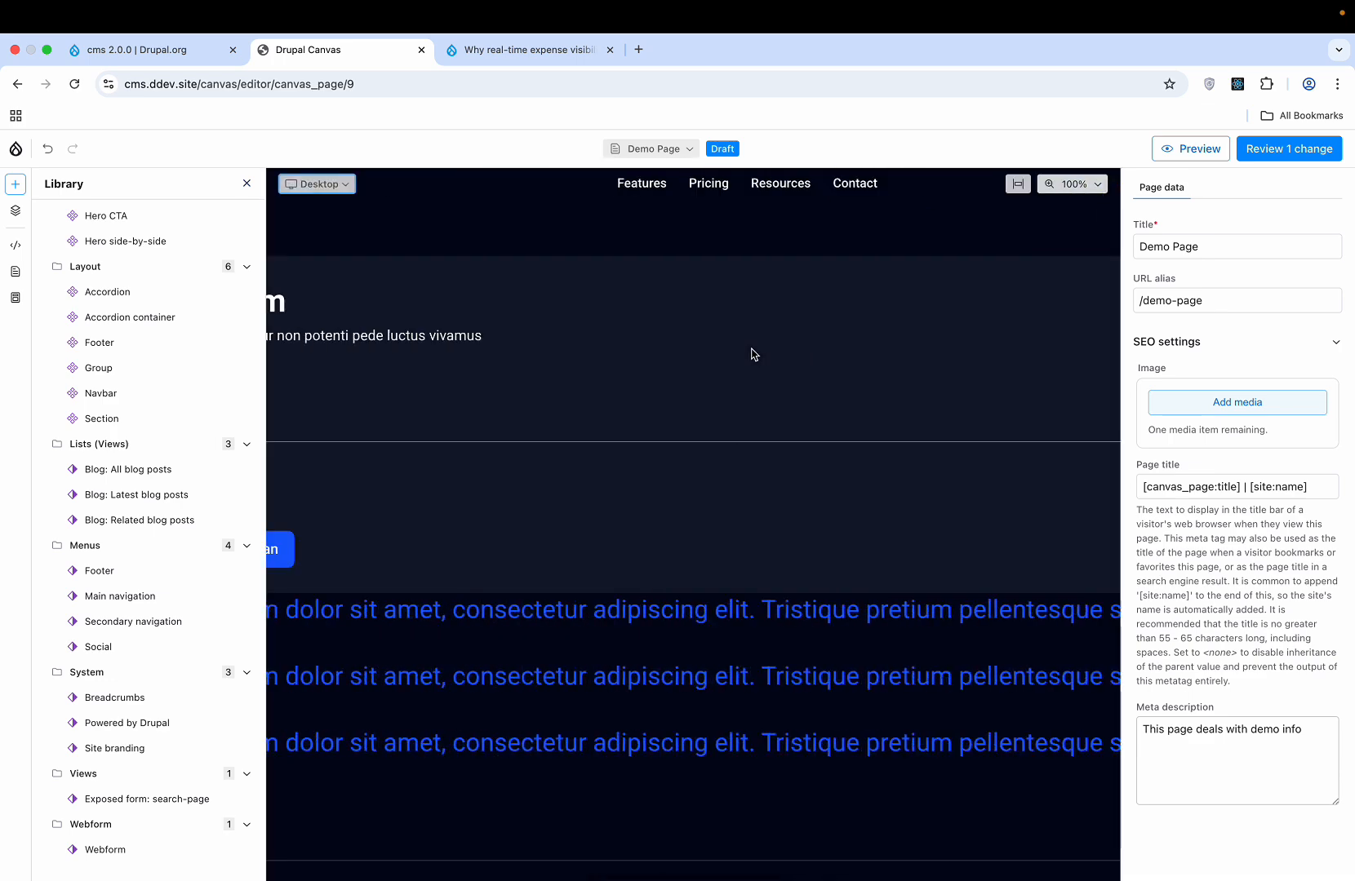
scroll(752, 353, right, 10)
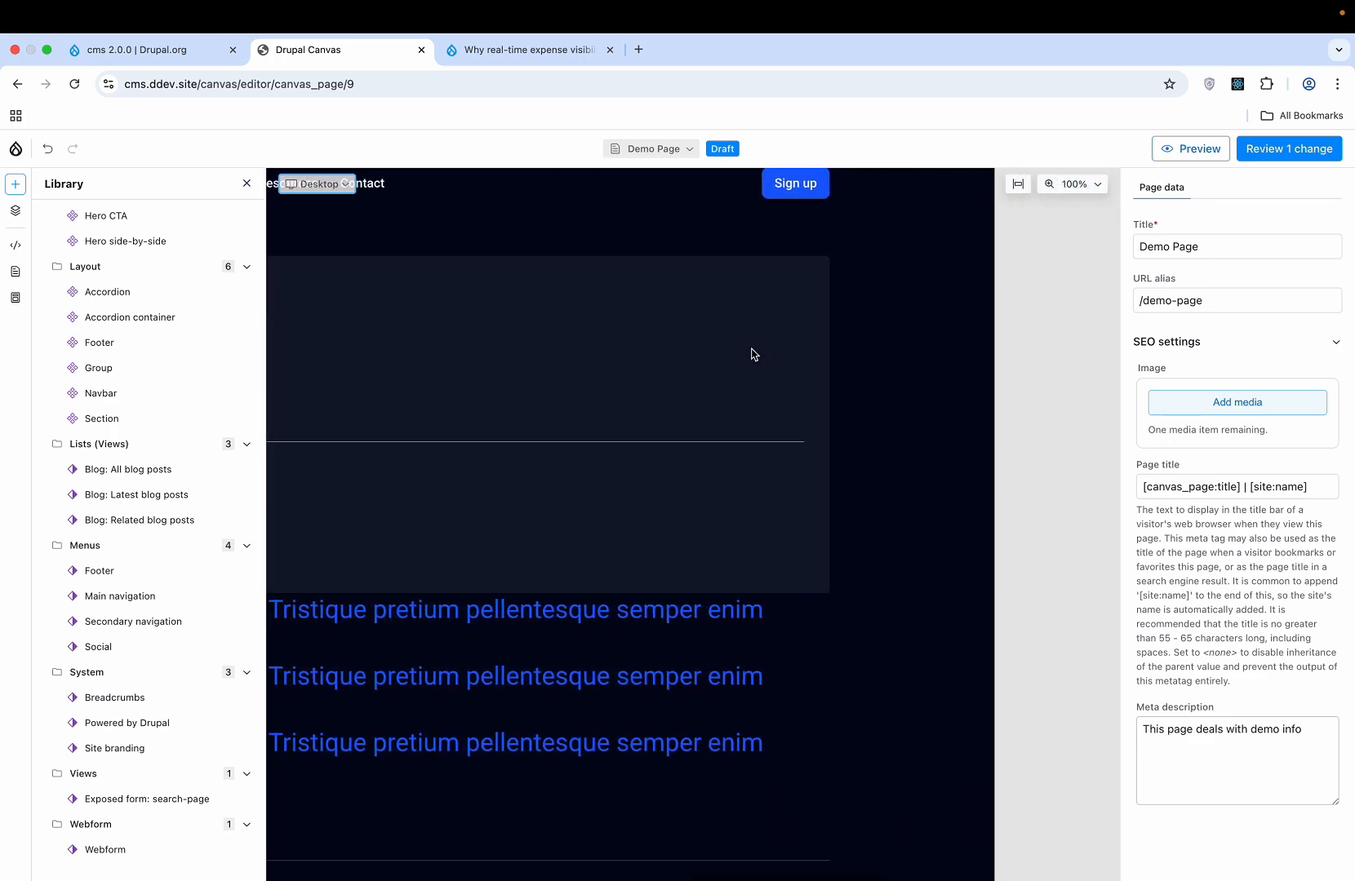
scroll(750, 347, left, 10)
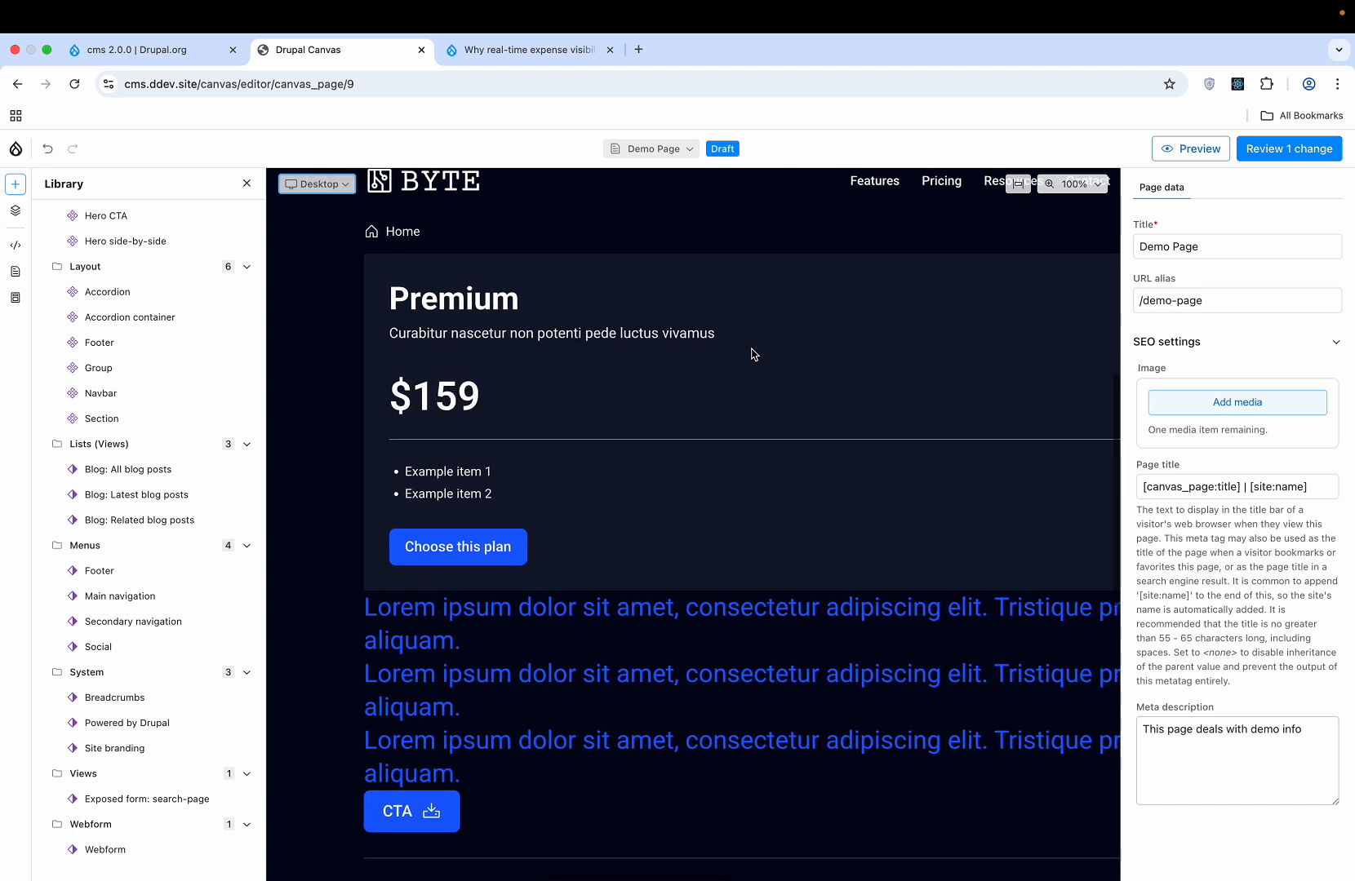
scroll(752, 353, left, 3)
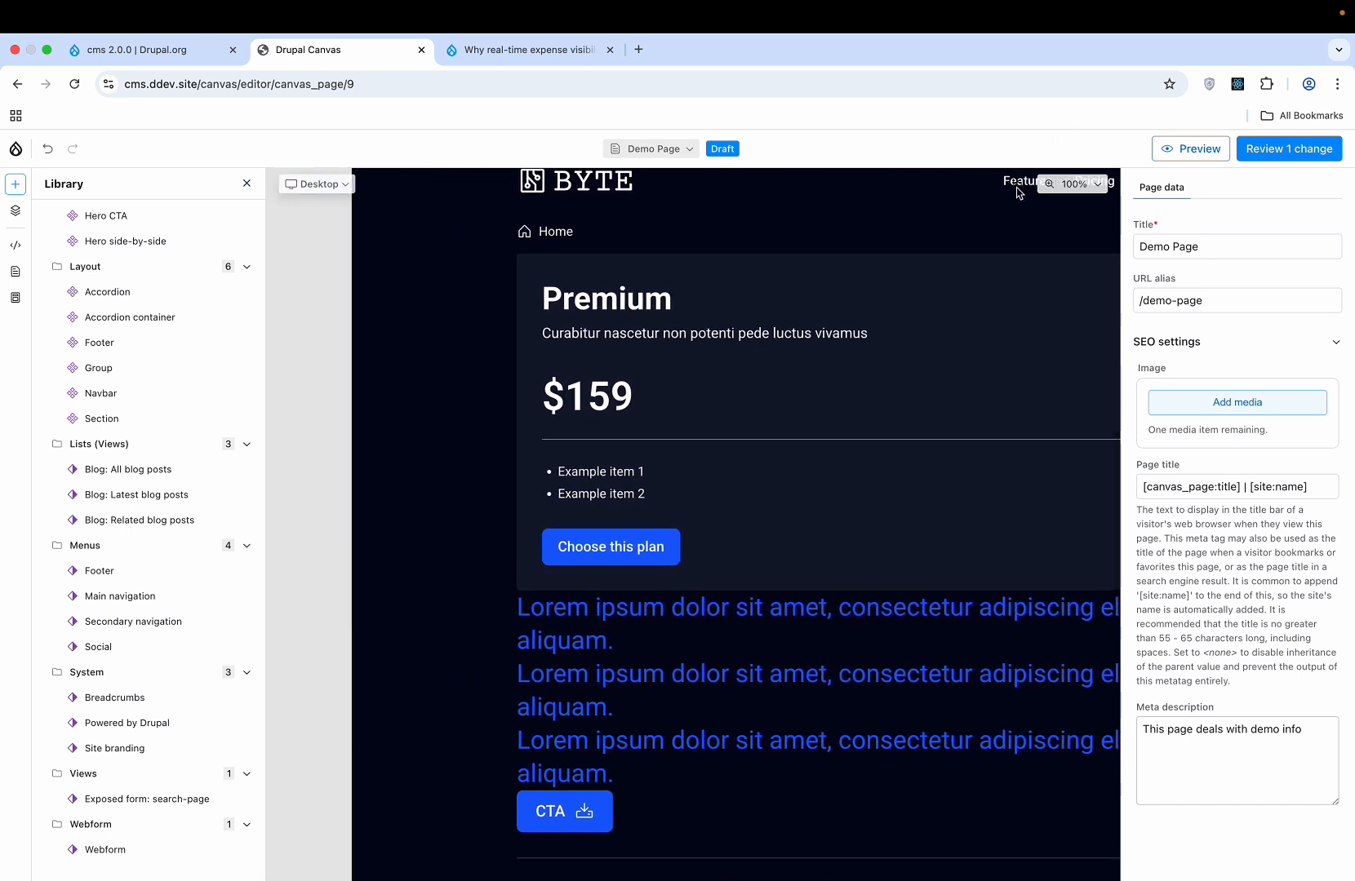
click(1018, 184)
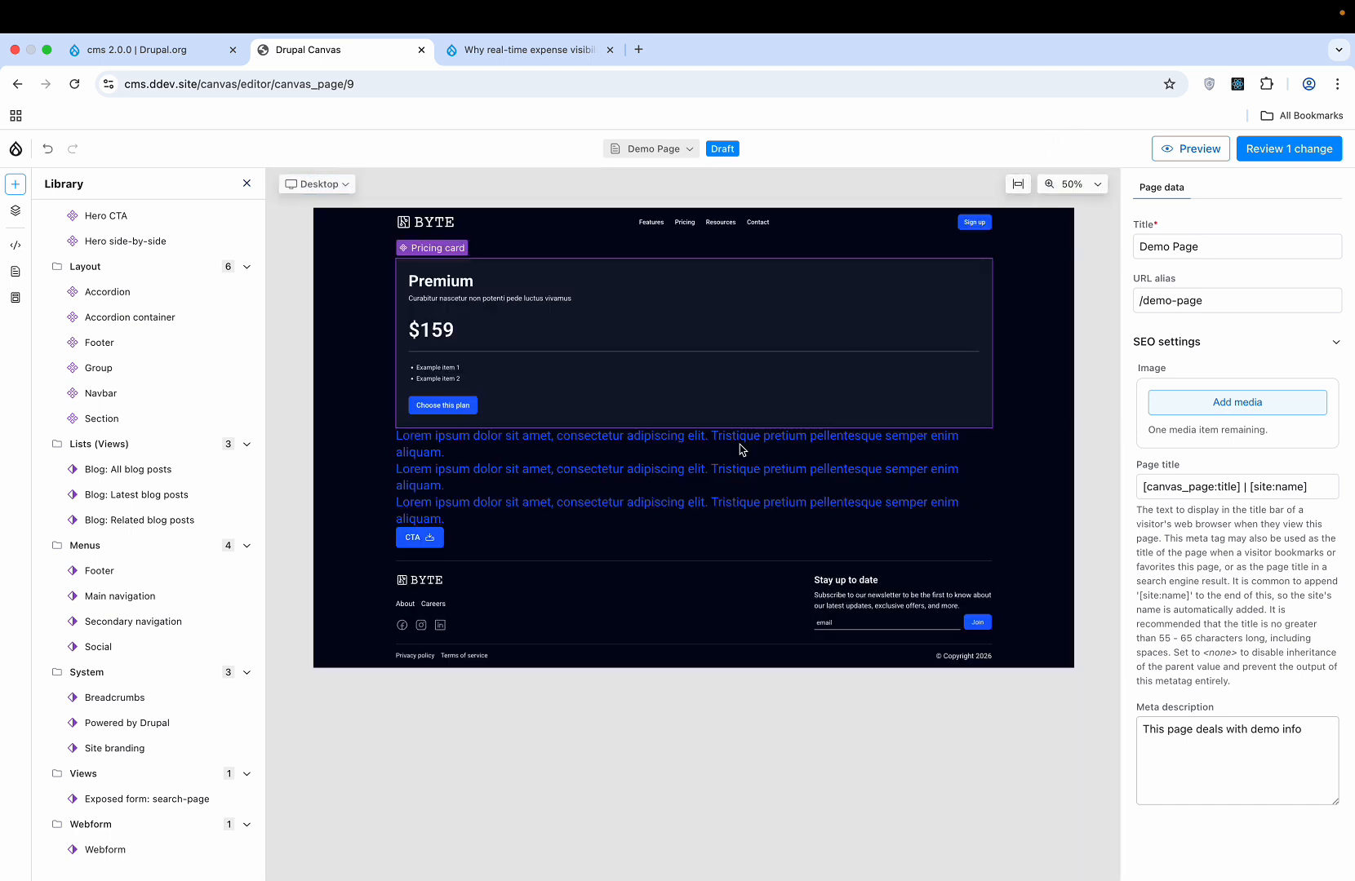
scroll(717, 469, up, 4)
scroll(719, 470, down, 6)
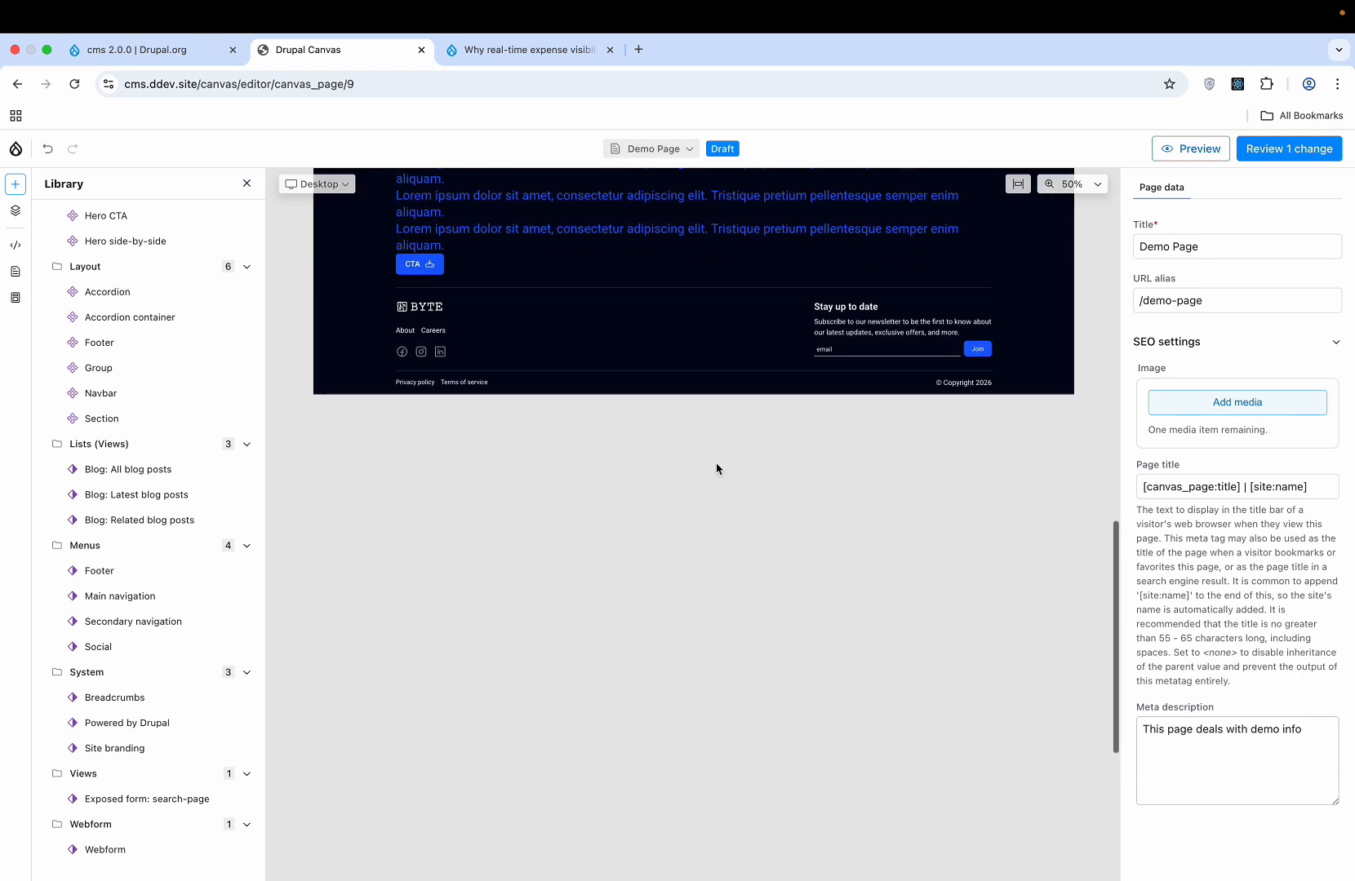
scroll(719, 469, up, 5)
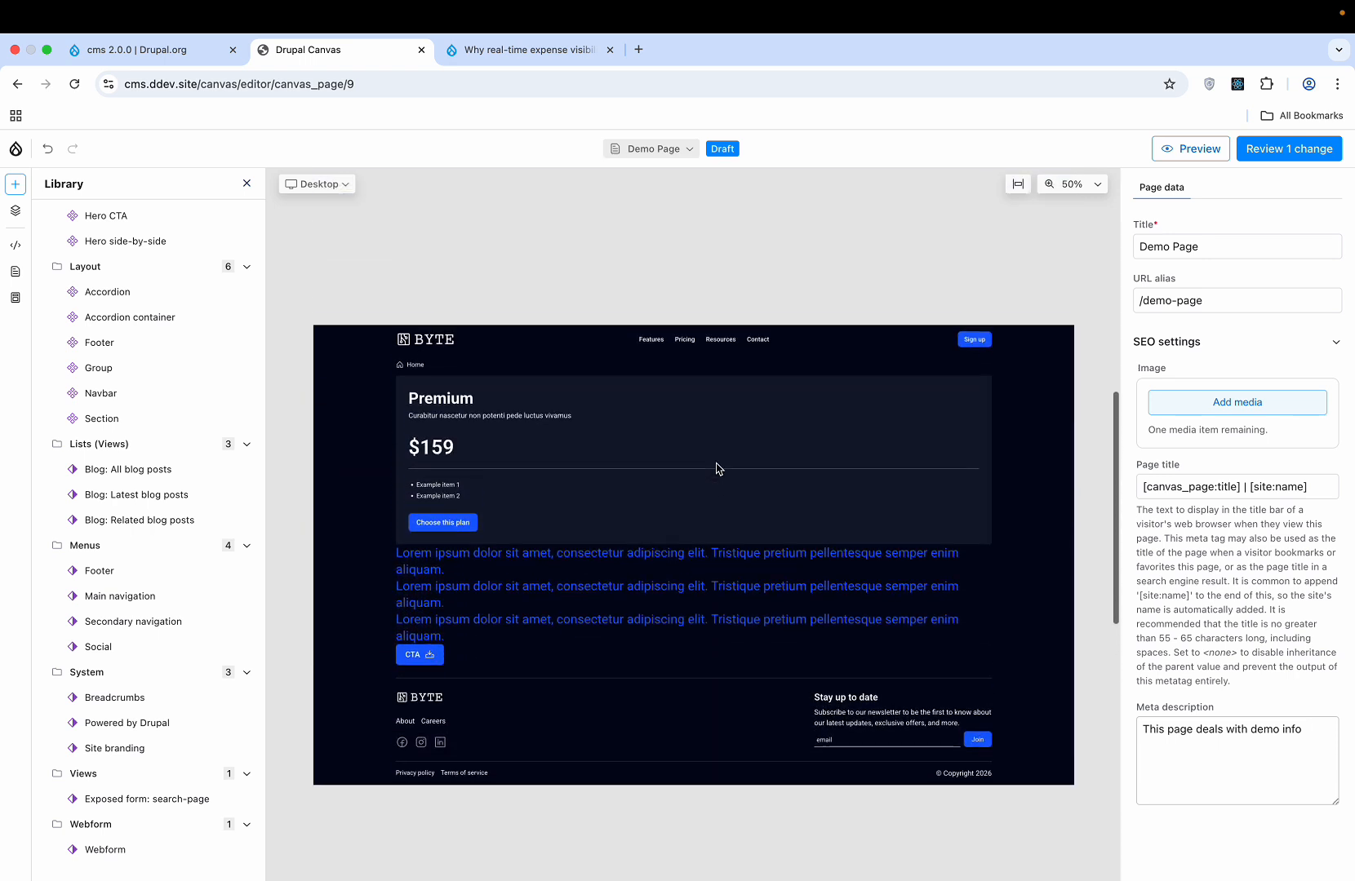
- Switch the preview to Mobile width at 100% zoom
click(335, 184)
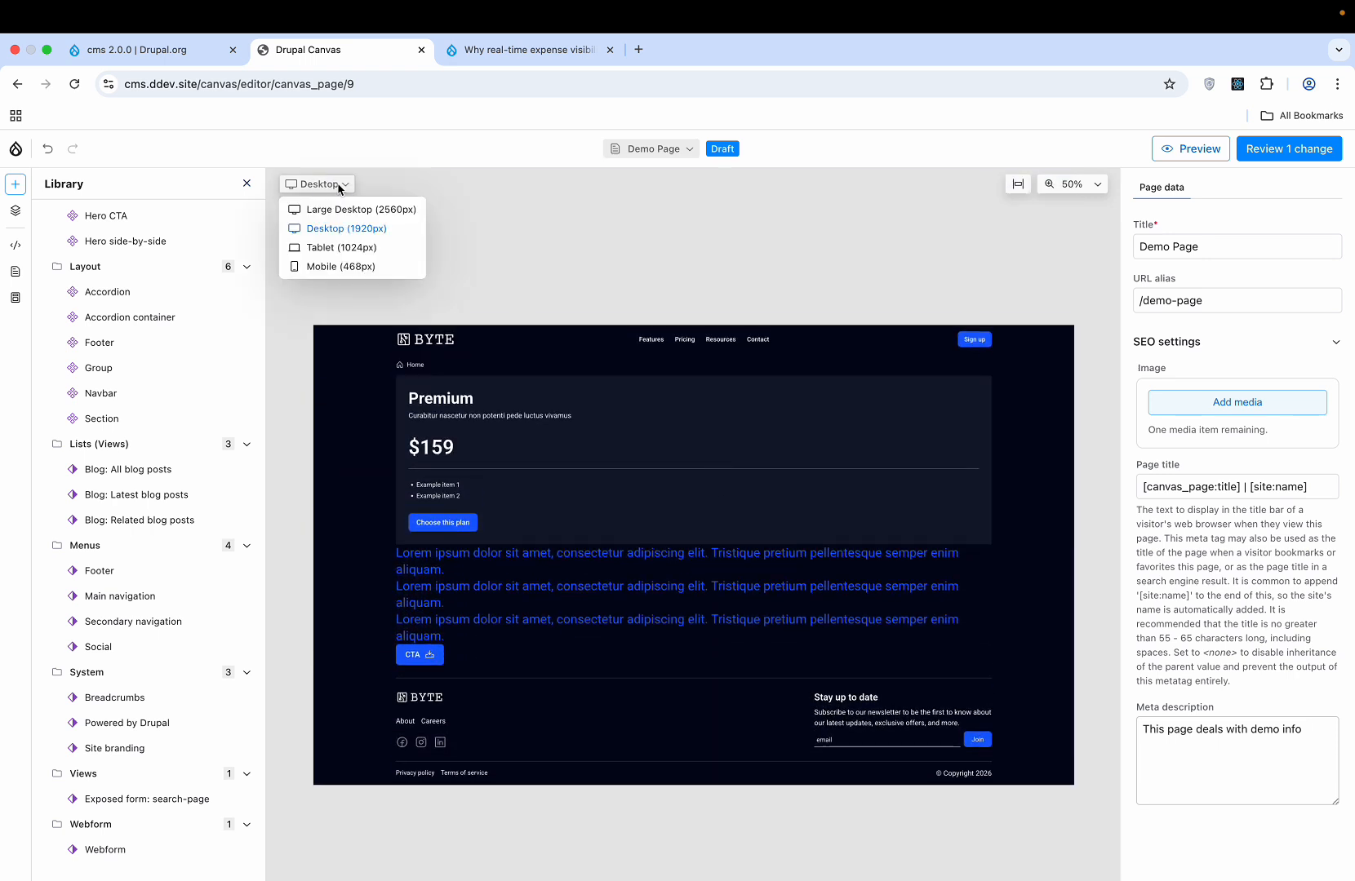
click(341, 267)
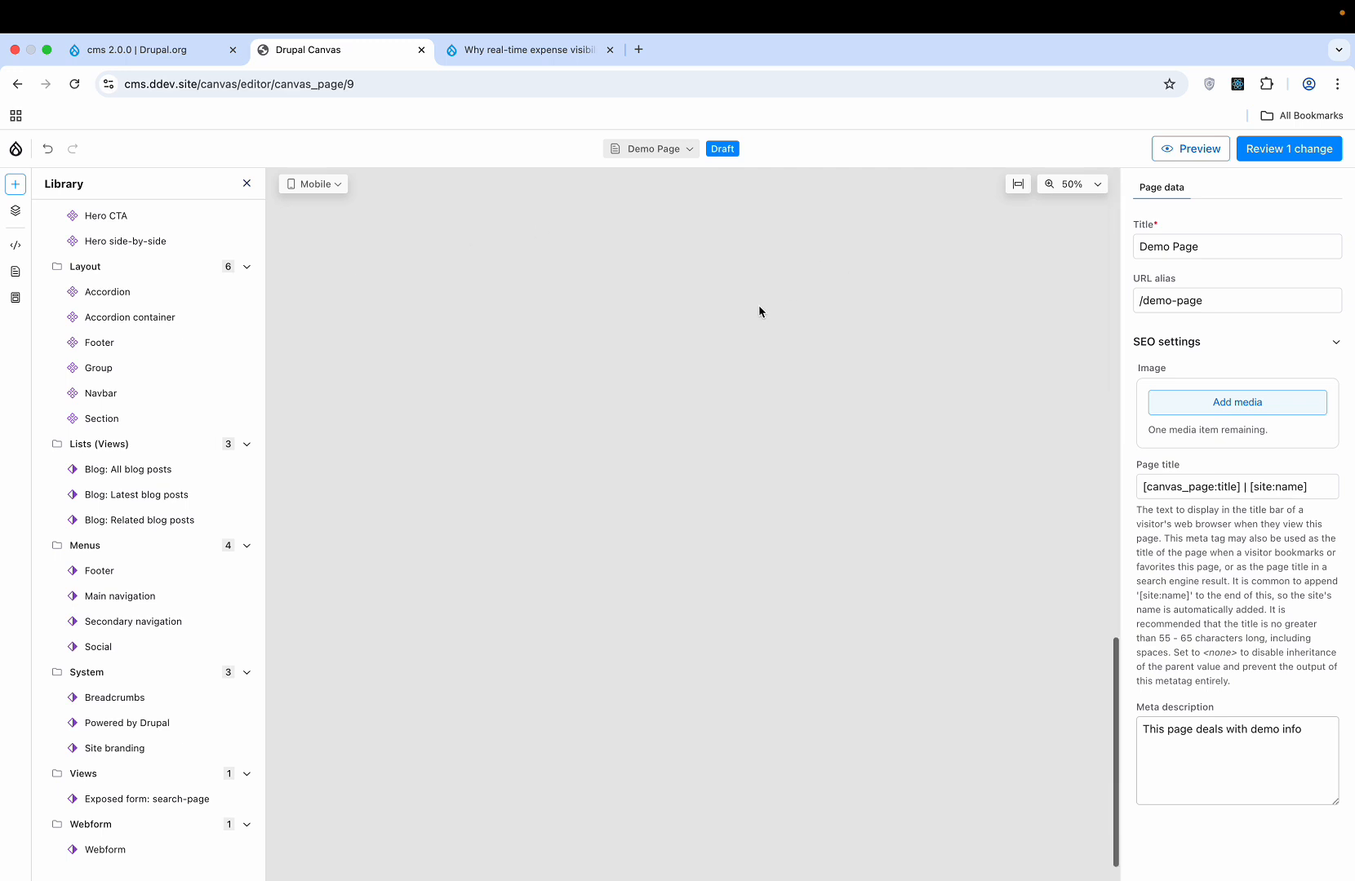
click(1092, 187)
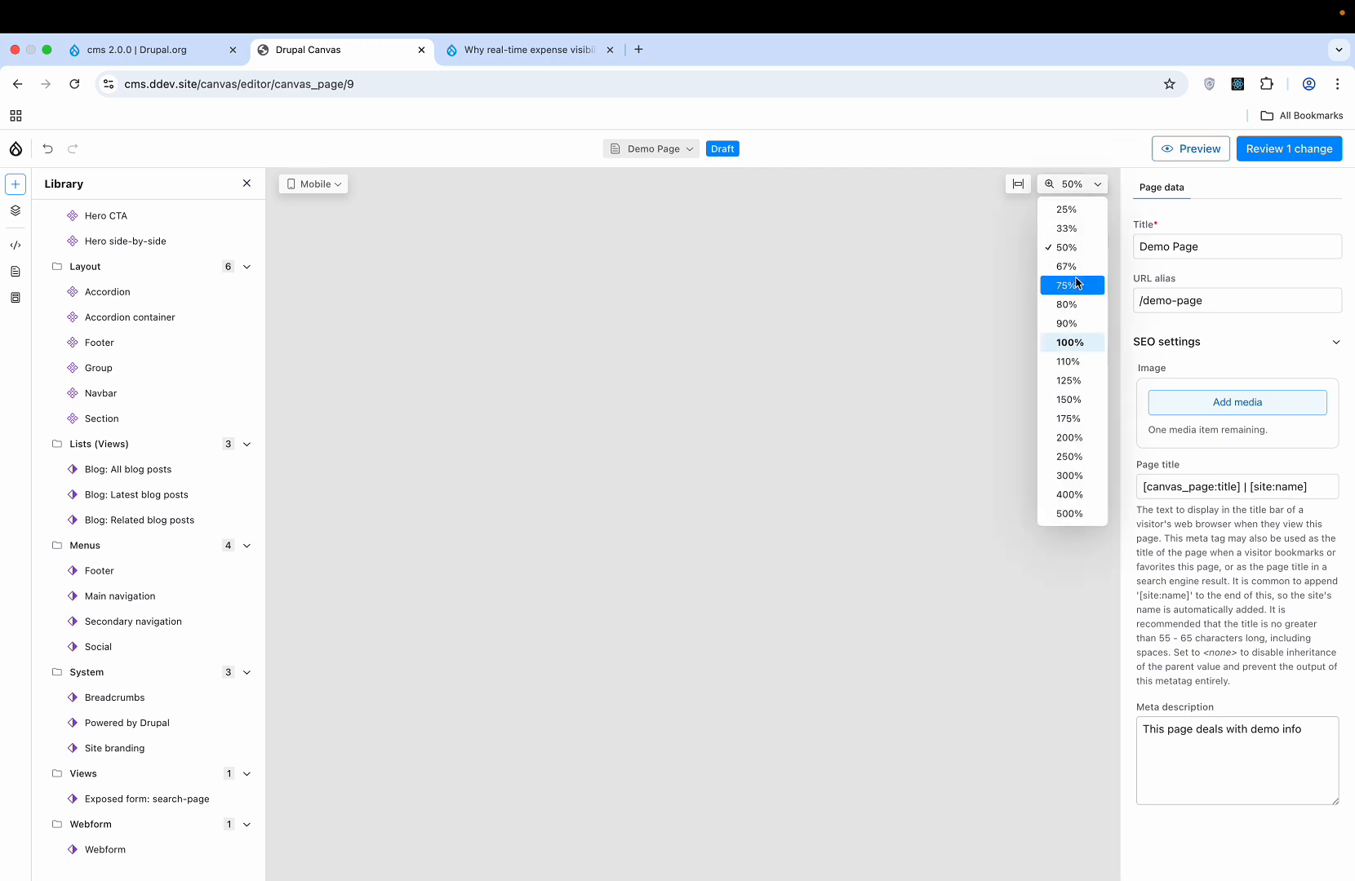
click(1073, 343)
scroll(880, 355, left, 5)
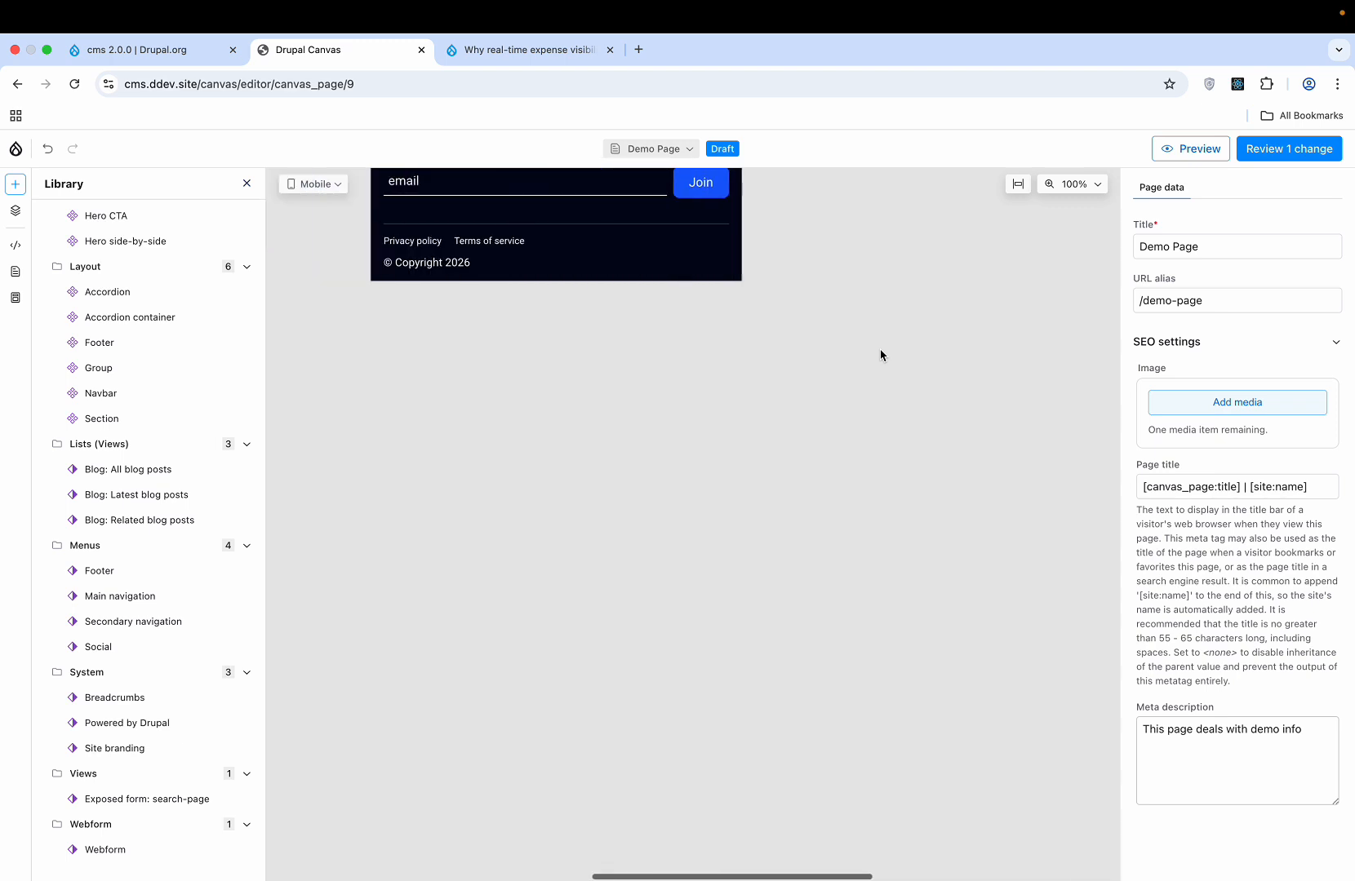
scroll(880, 356, up, 8)
scroll(880, 356, up, 3)
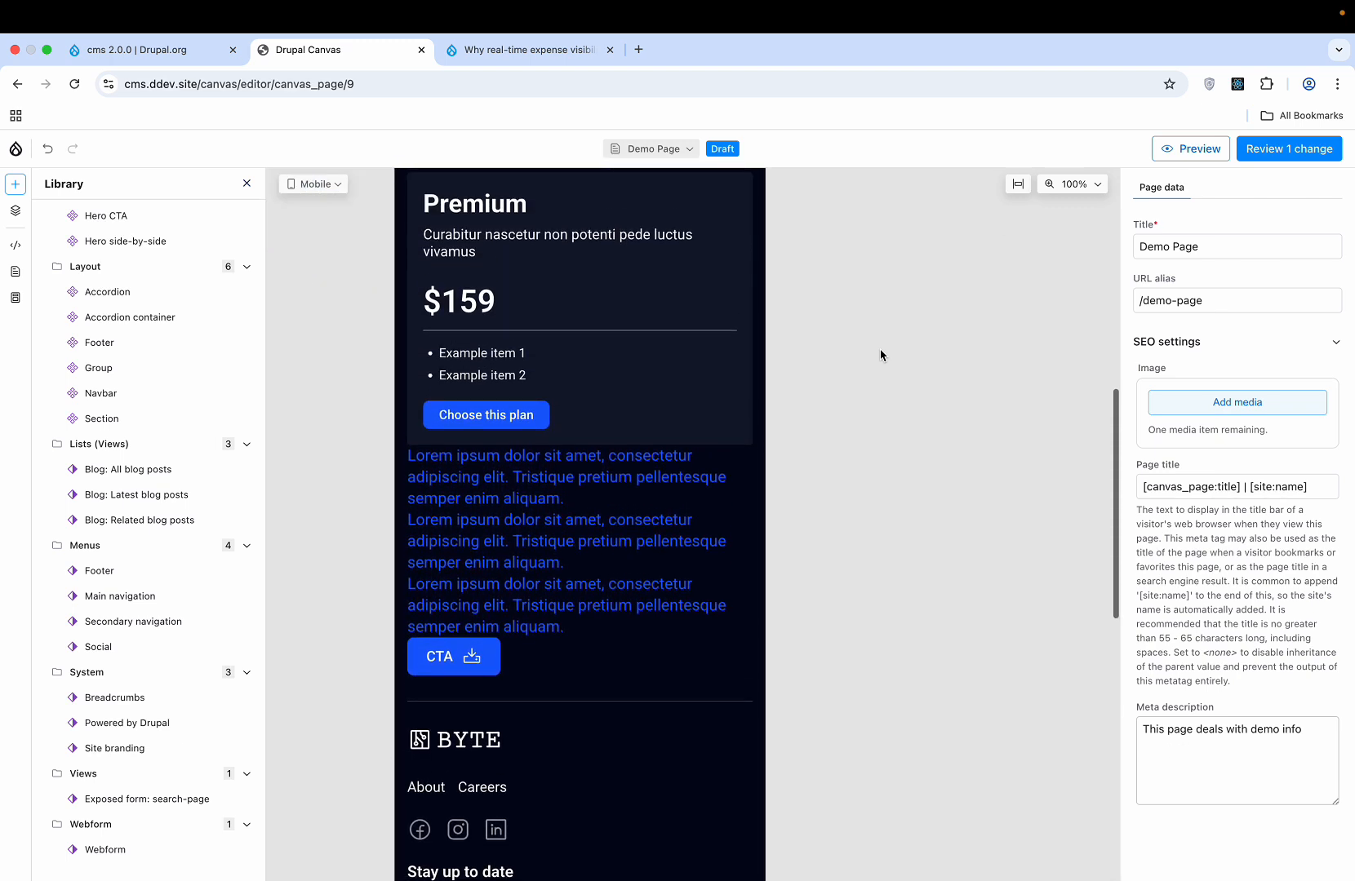
scroll(878, 356, down, 2)
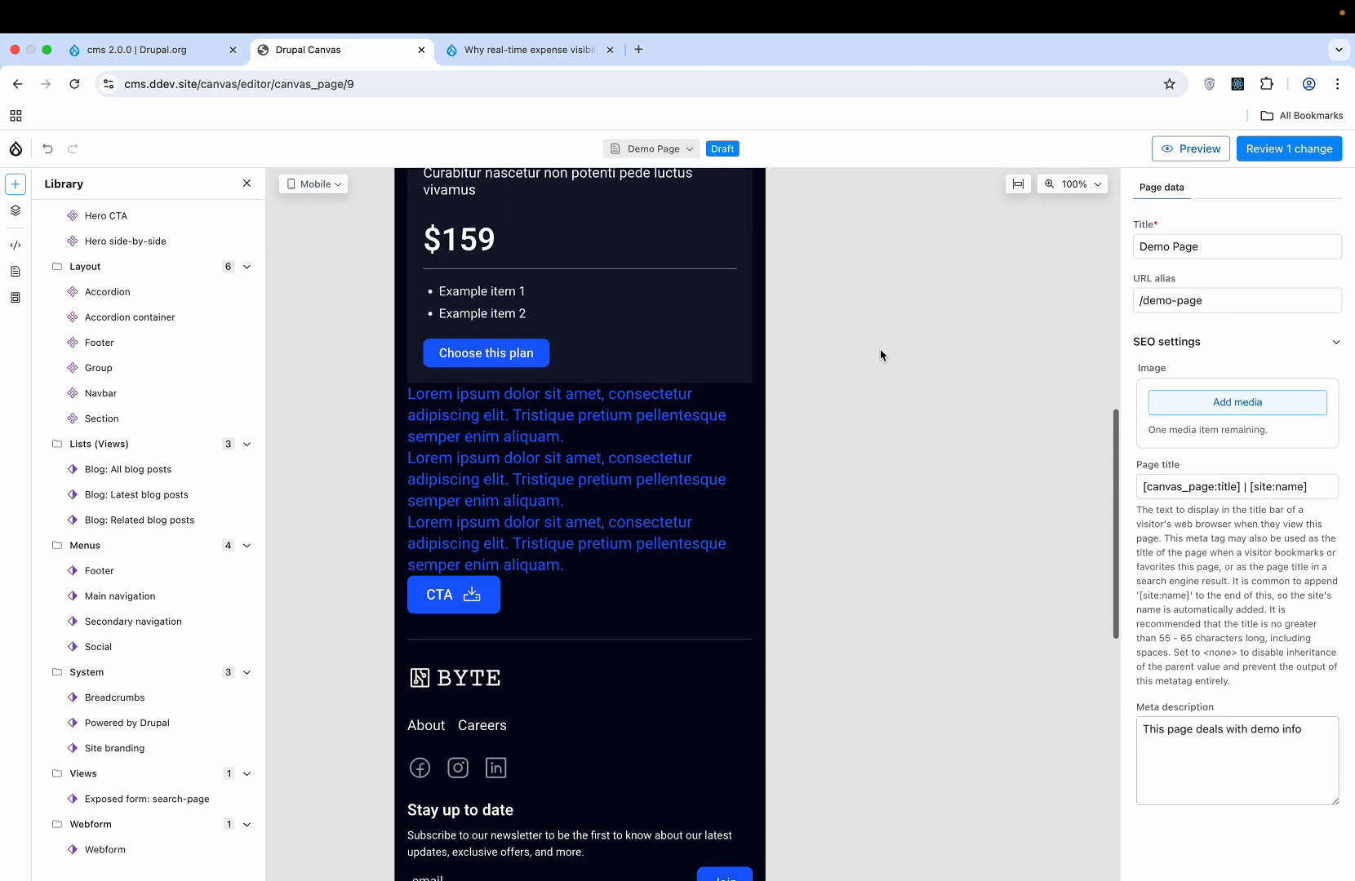
- Turn on 'Full width on mobile' for the CTA button
click(429, 594)
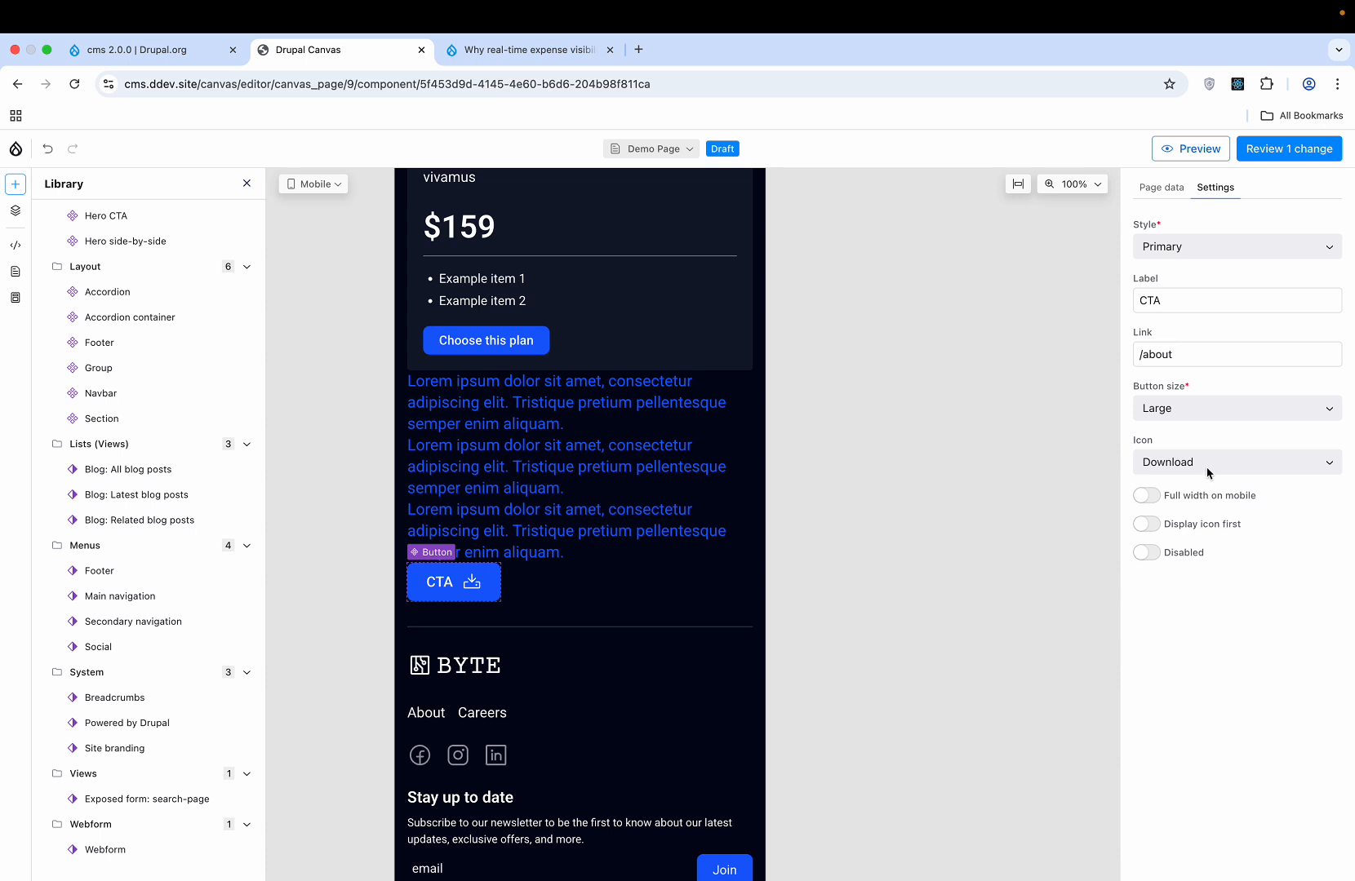
click(1146, 496)
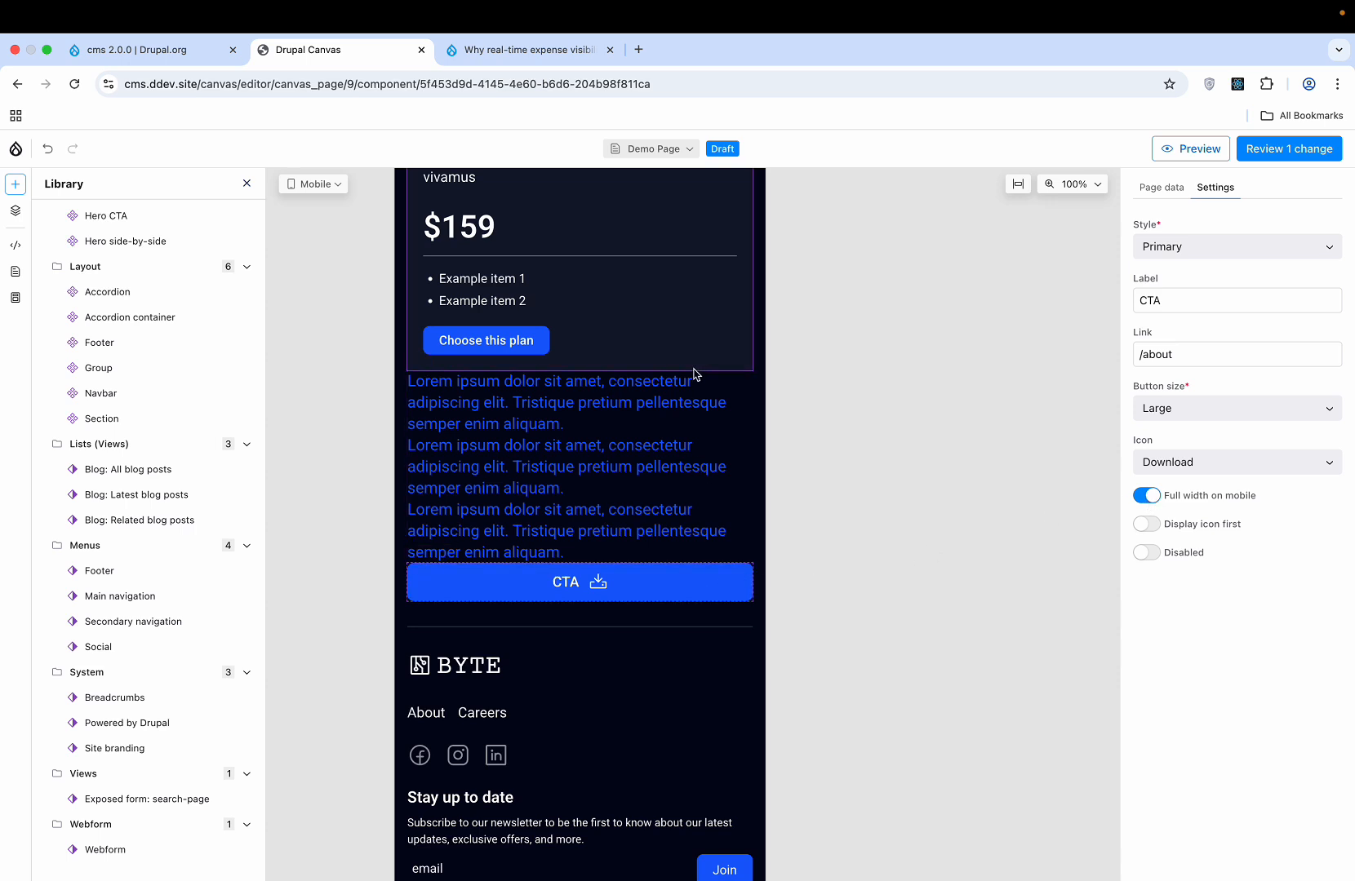
scroll(695, 375, up, 5)
scroll(694, 368, down, 3)
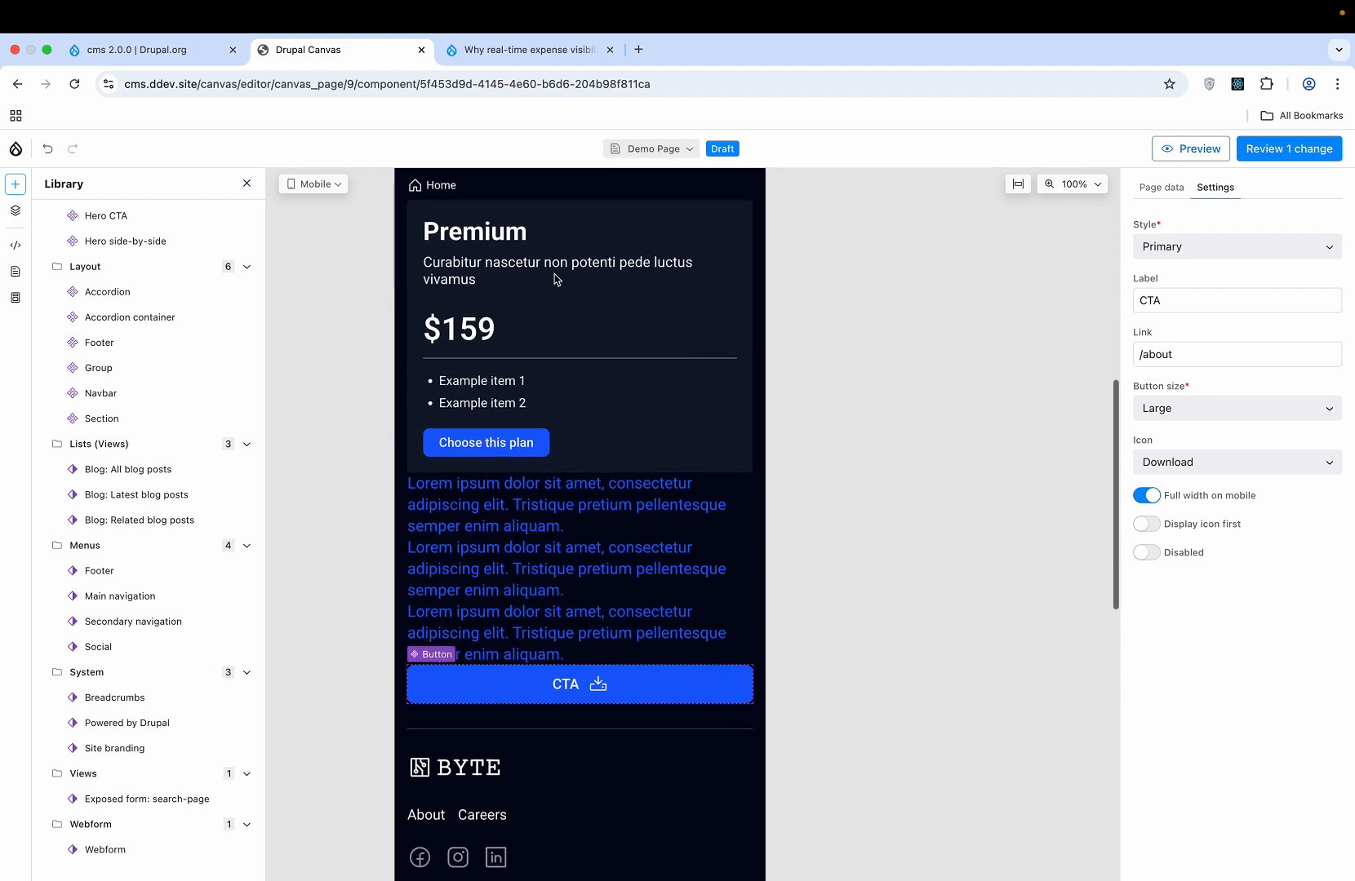
- Switch the preview back to Desktop (1920px) and scale it to fit
click(341, 187)
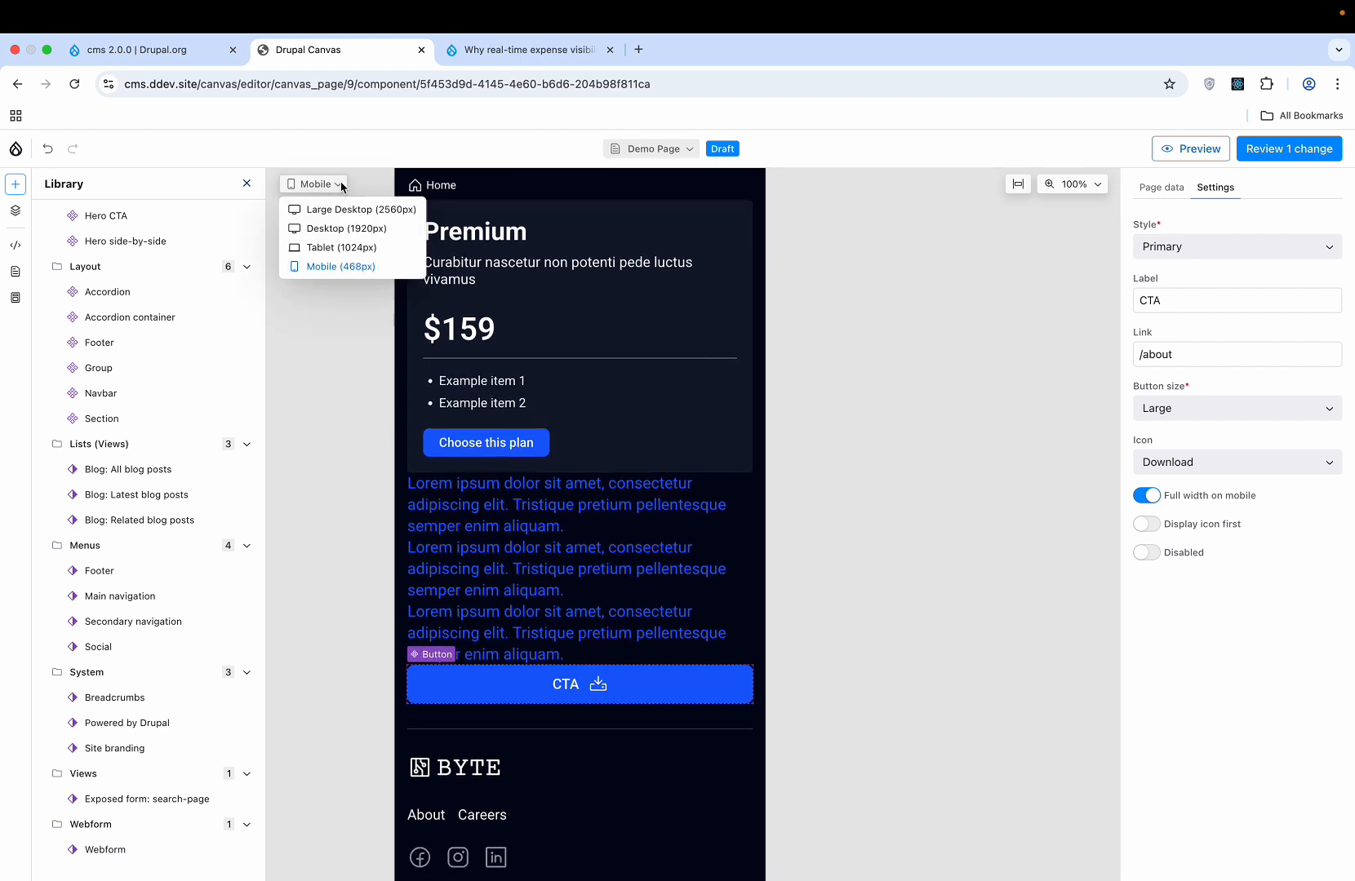
click(348, 230)
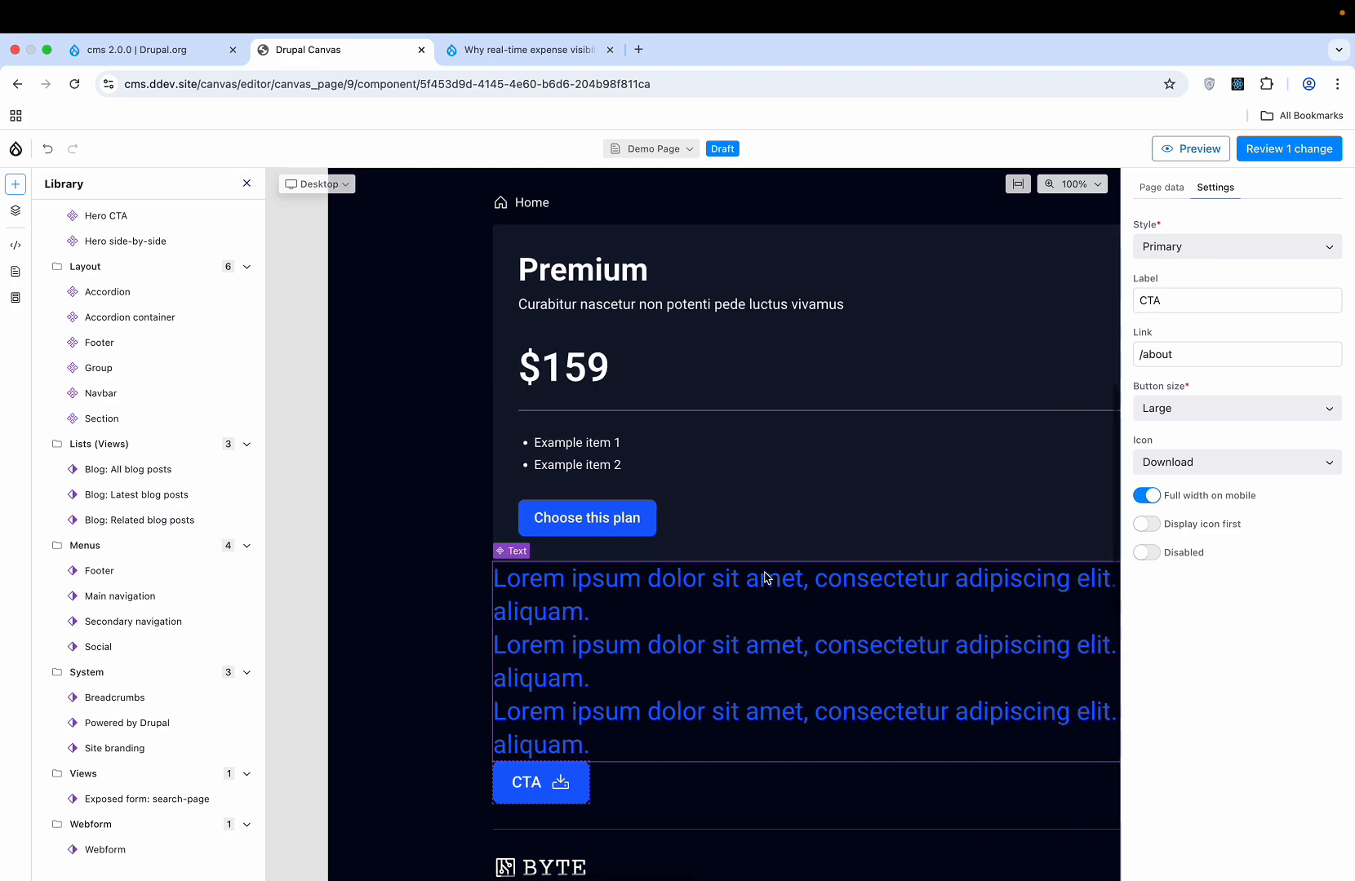
scroll(765, 578, right, 8)
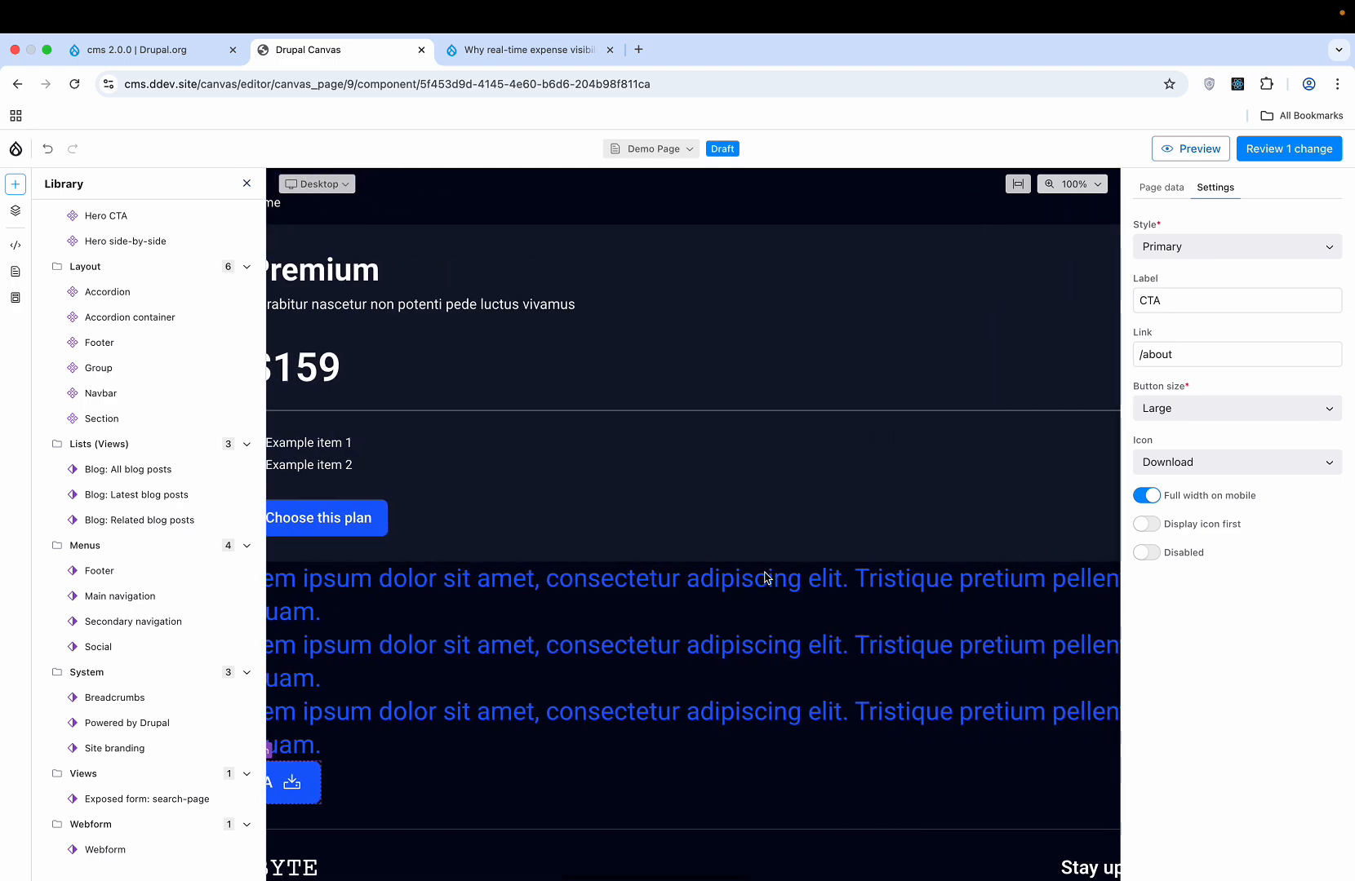
scroll(765, 578, left, 15)
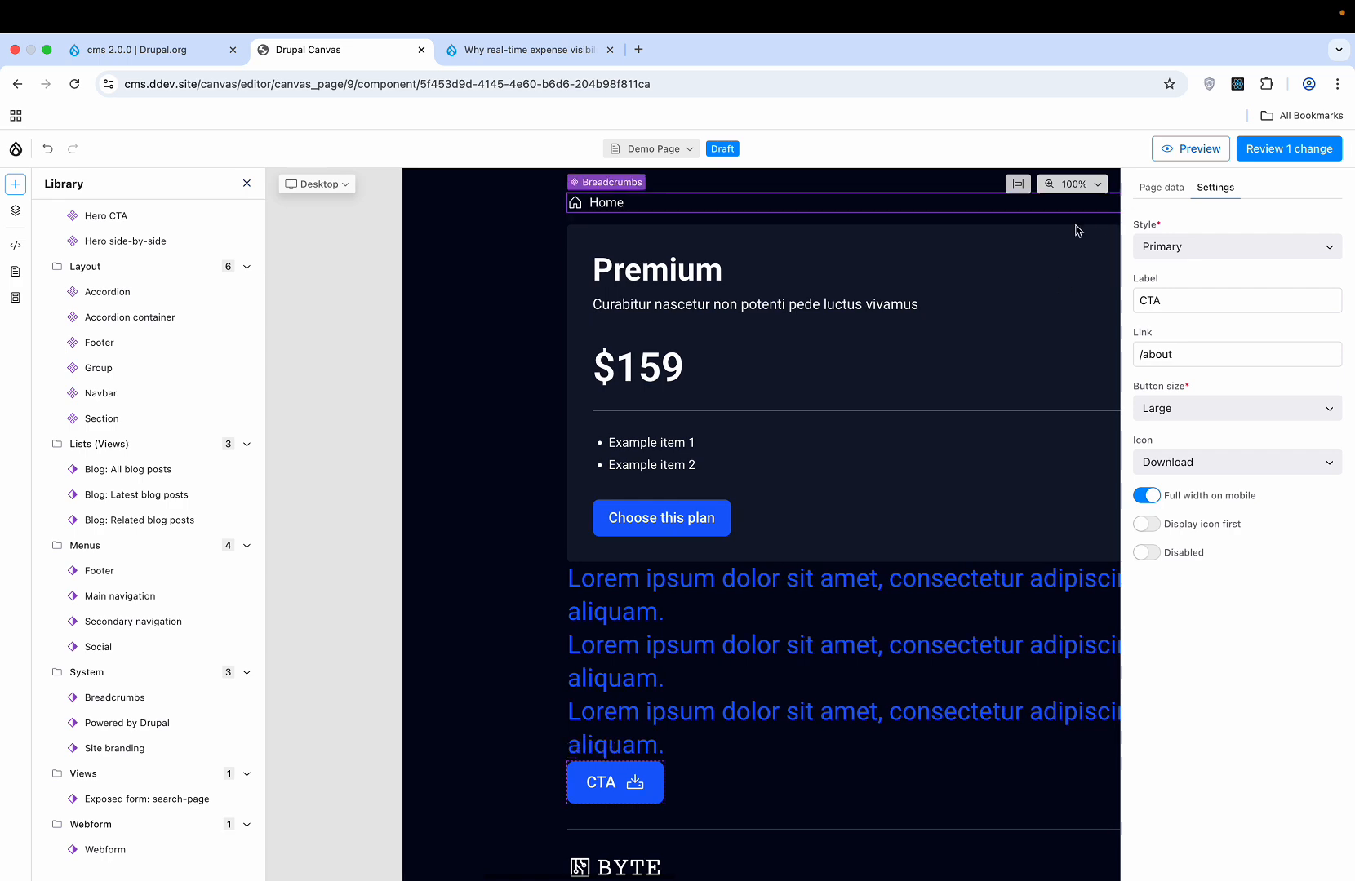
click(1017, 184)
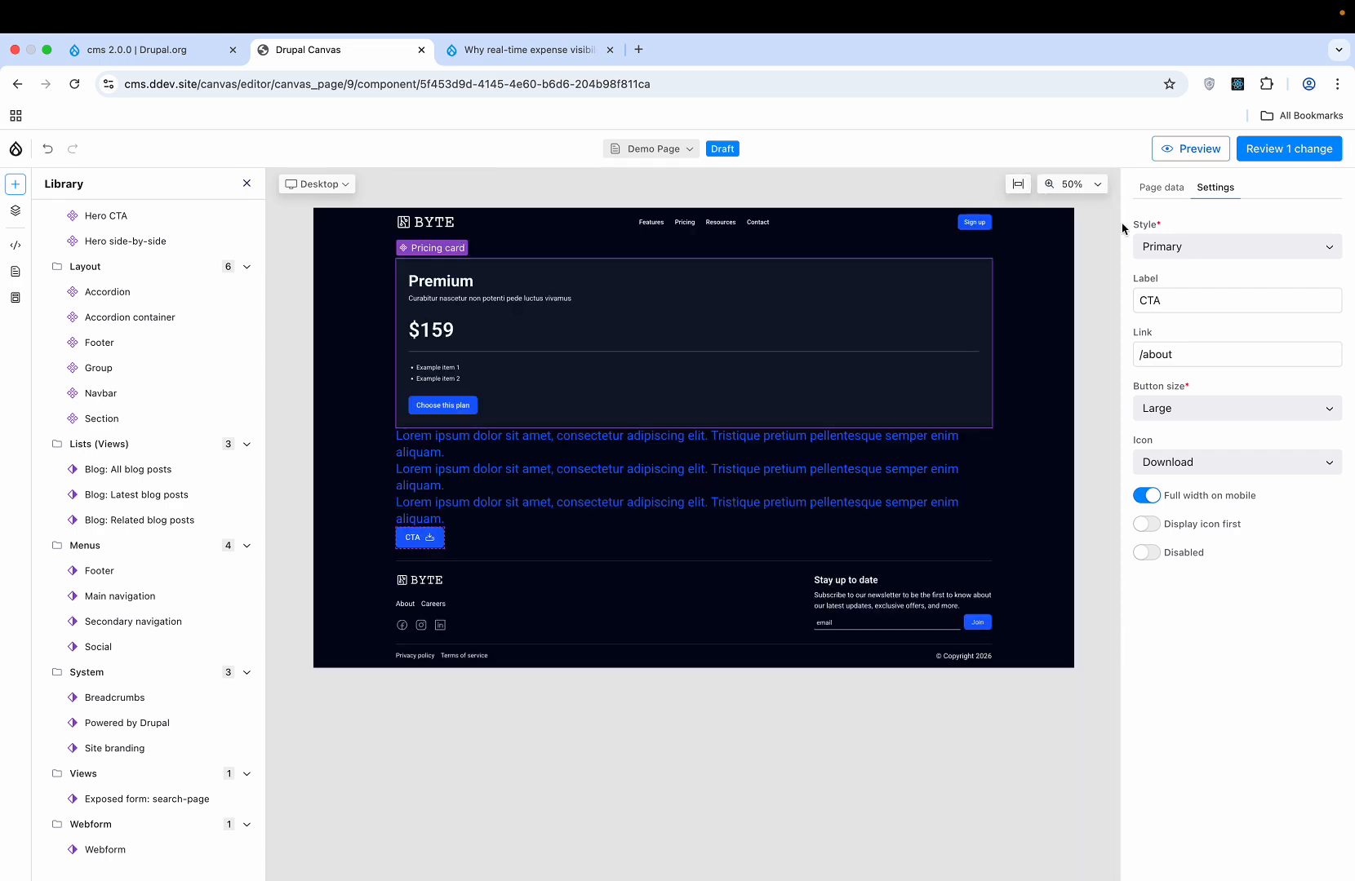
- Preview the Demo Page in full, then at Tablet width, and exit back to the editor
click(1192, 152)
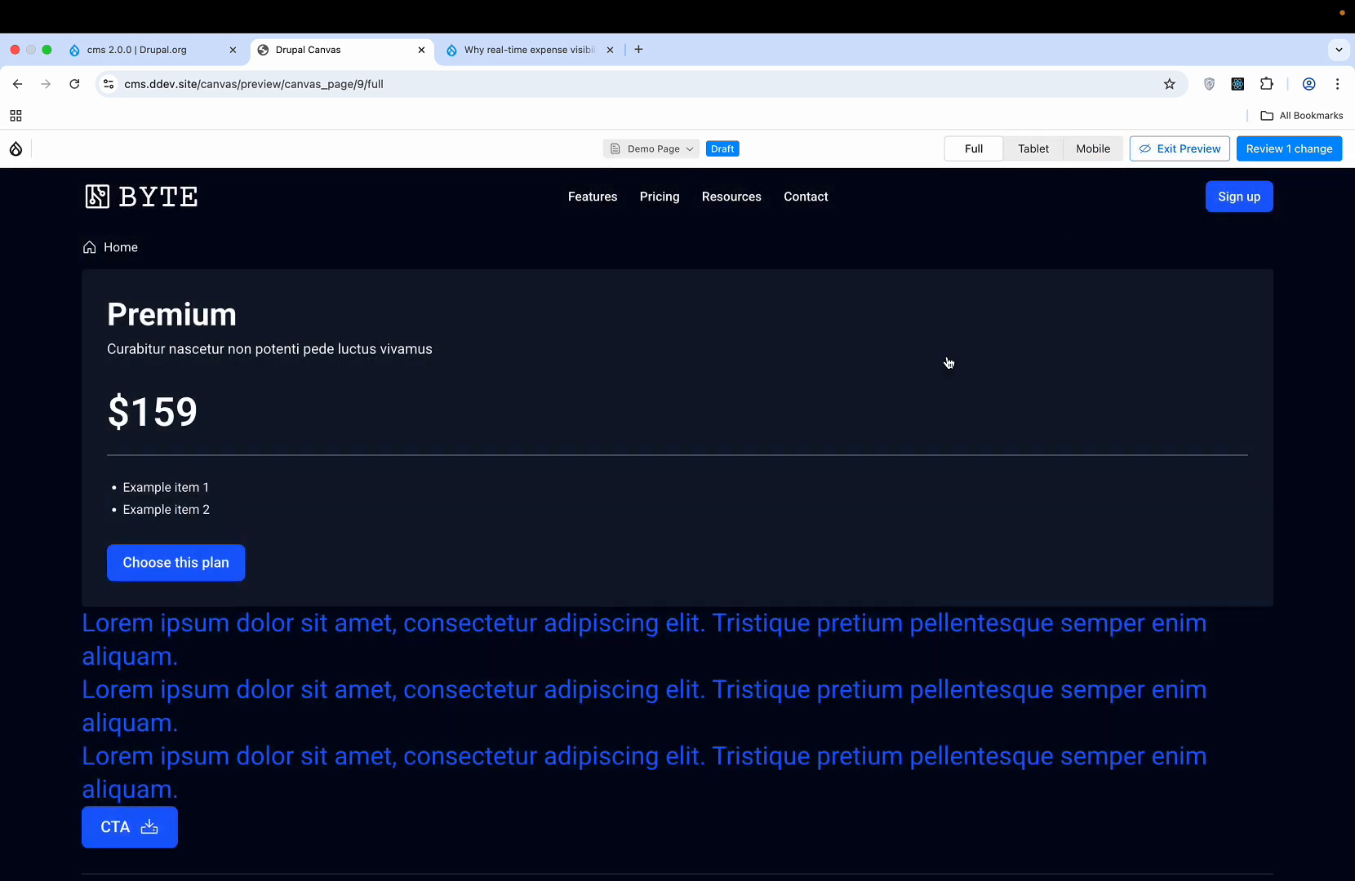
scroll(948, 363, down, 3)
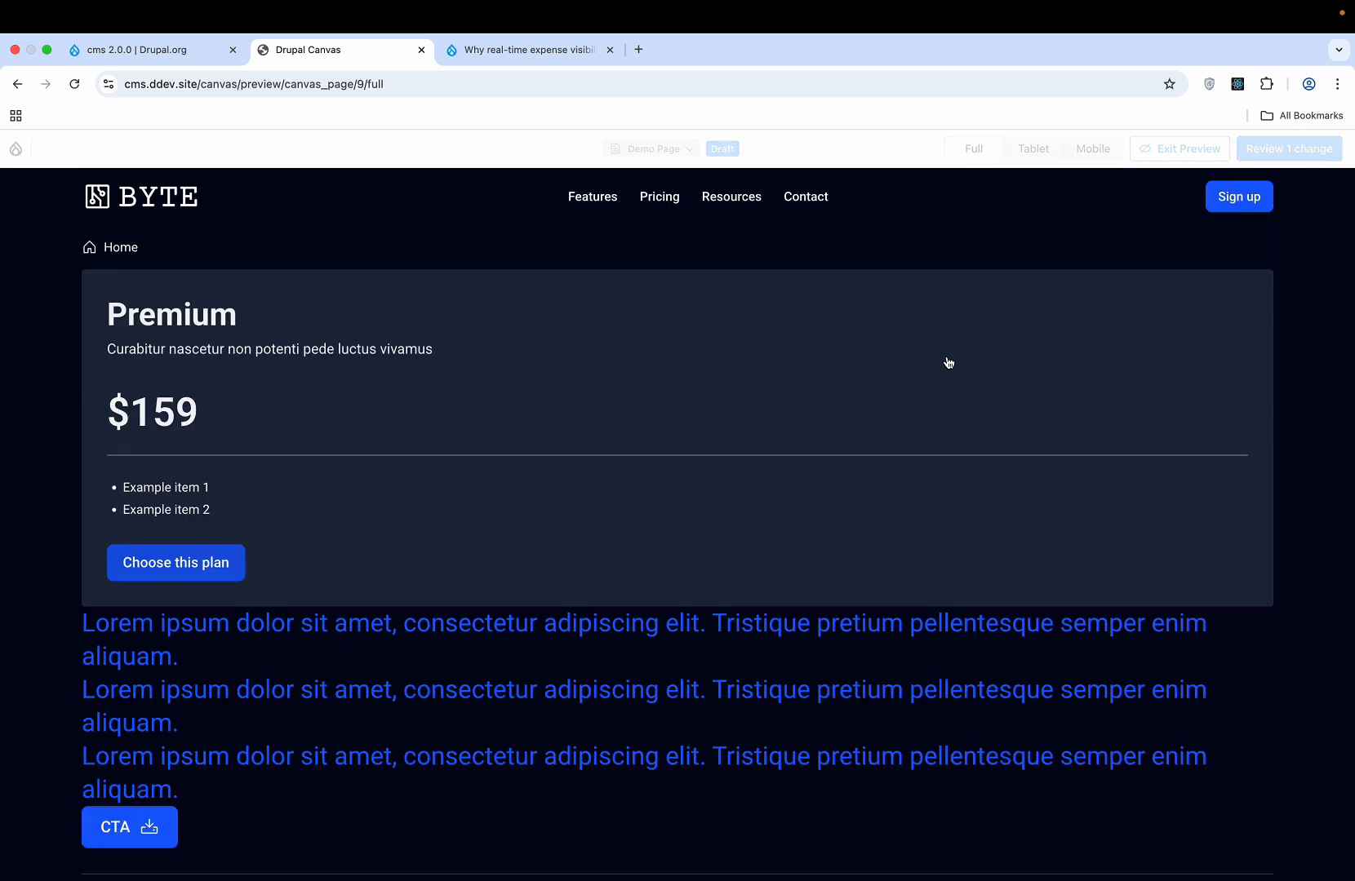
scroll(948, 363, down, 3)
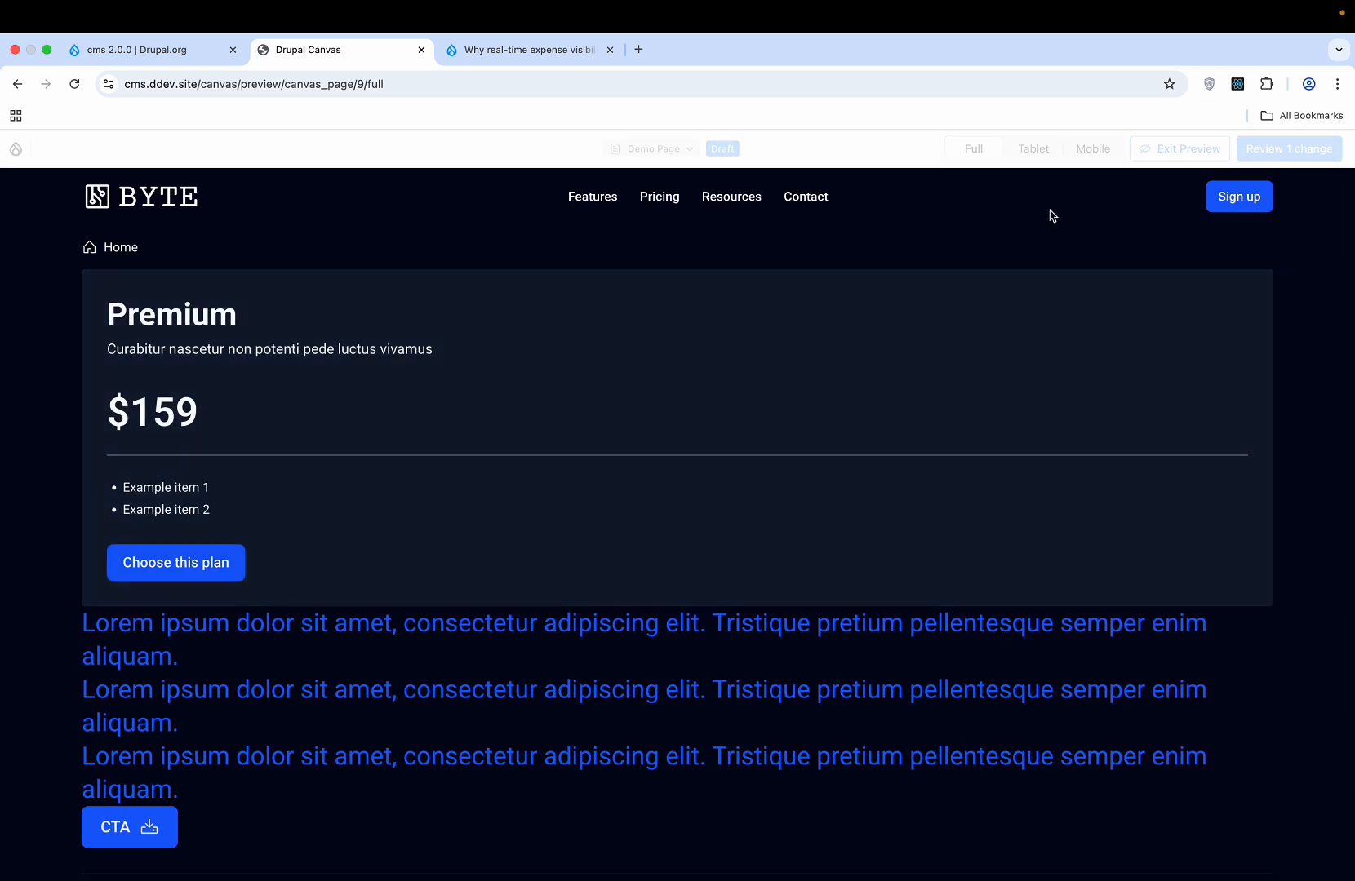
click(1038, 154)
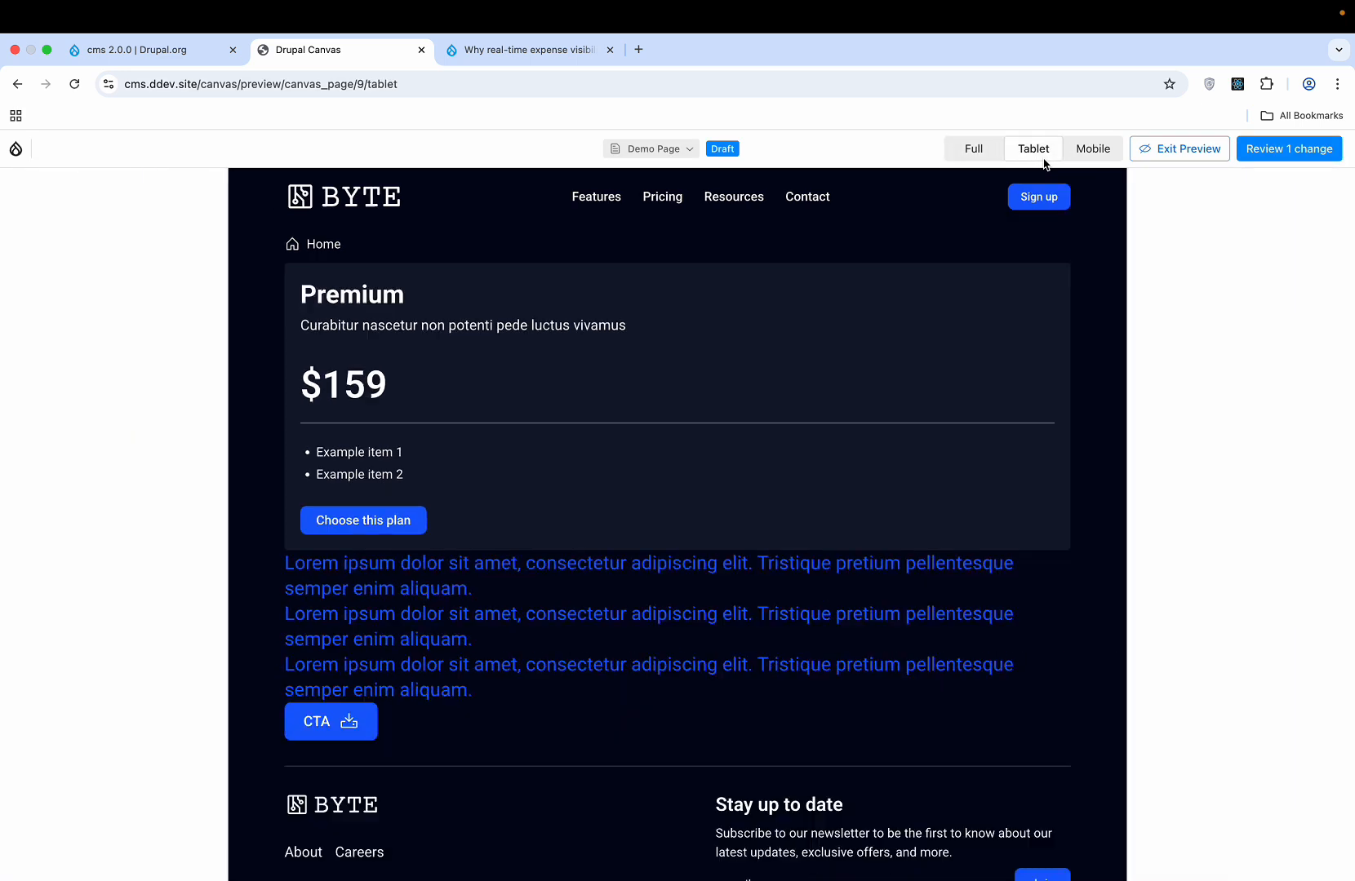
click(1169, 152)
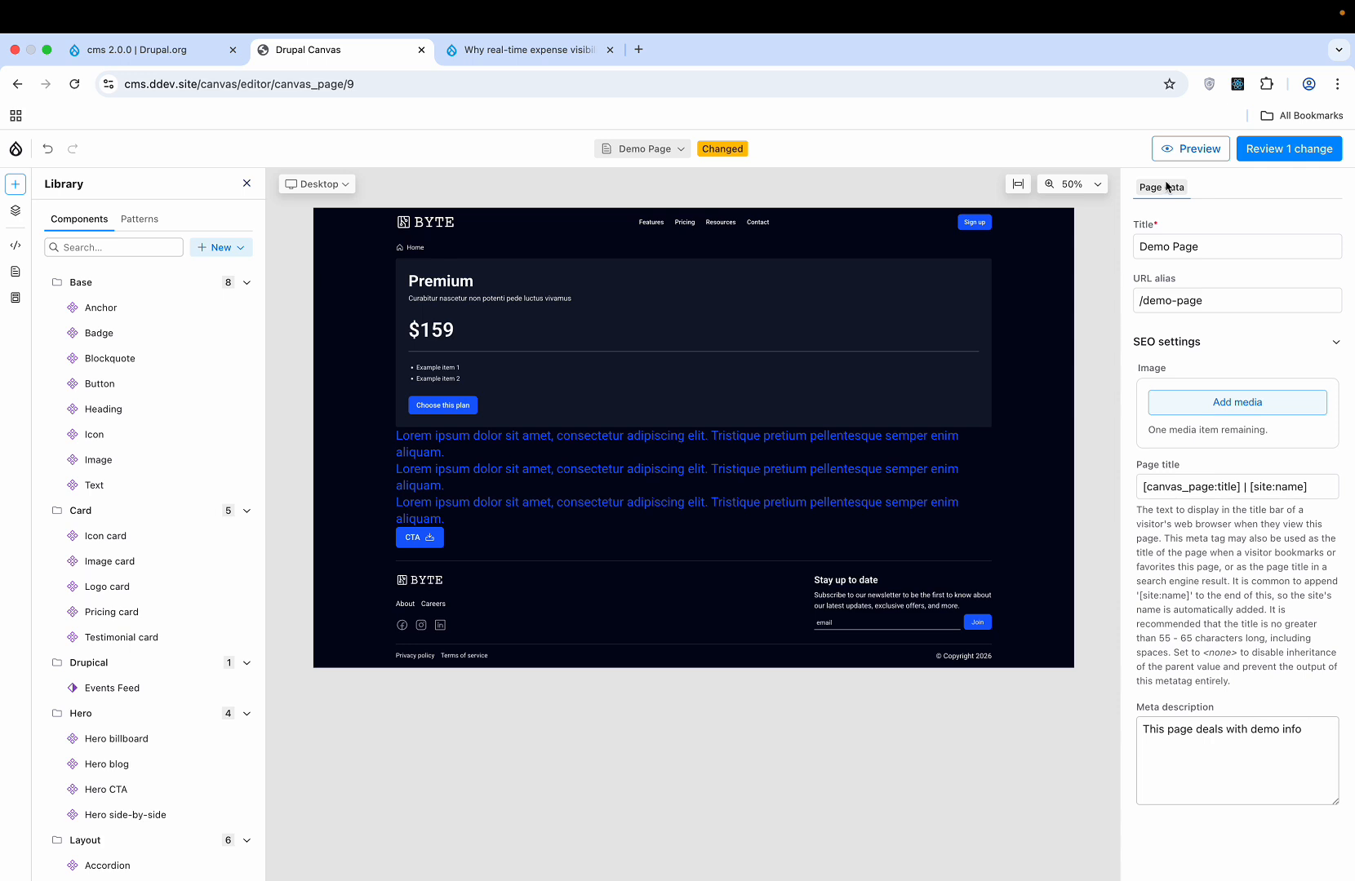
- Publish the one pending Demo Page change from the Review changes panel
scroll(280, 682, down, 10)
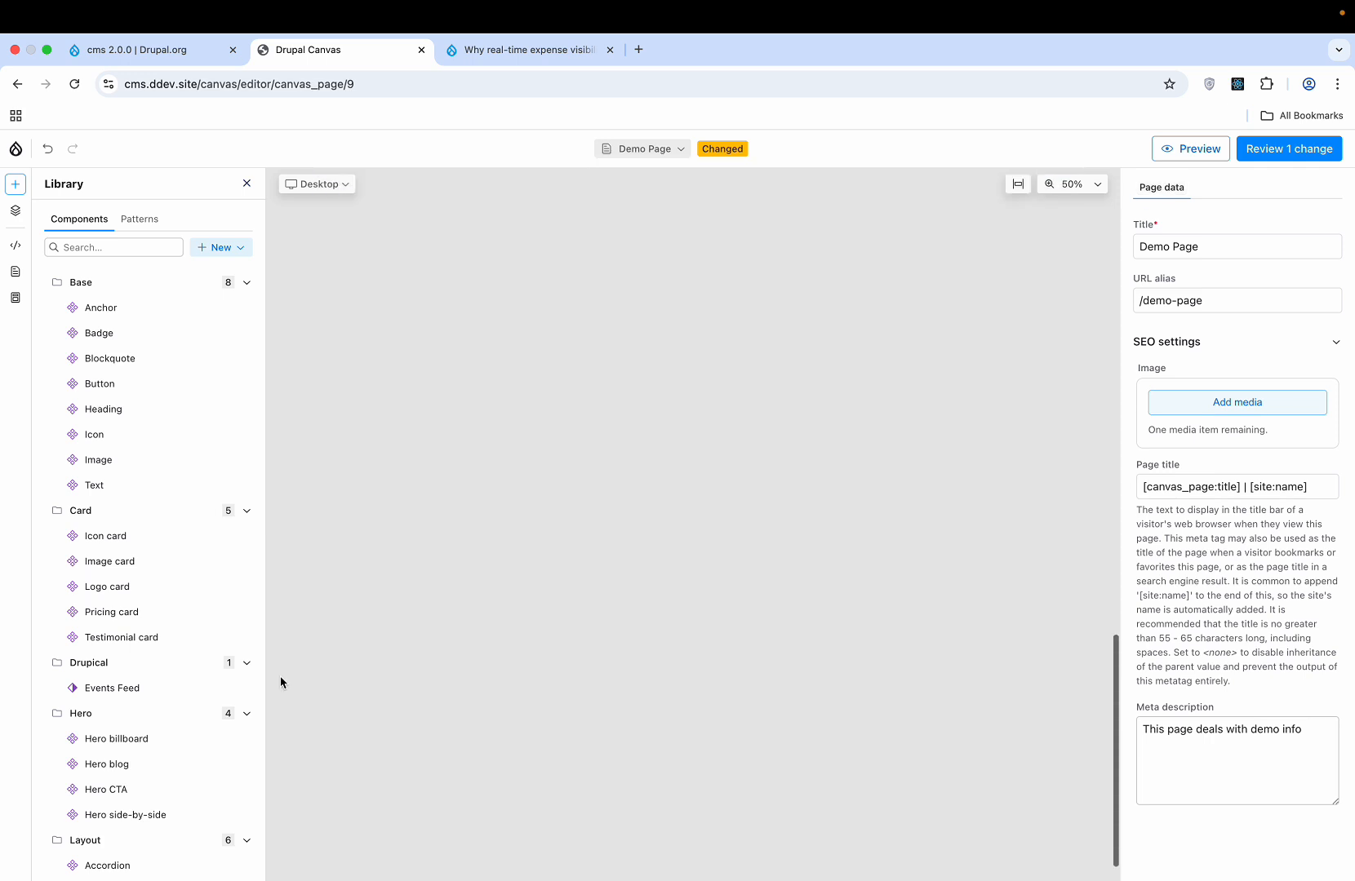
scroll(279, 675, up, 15)
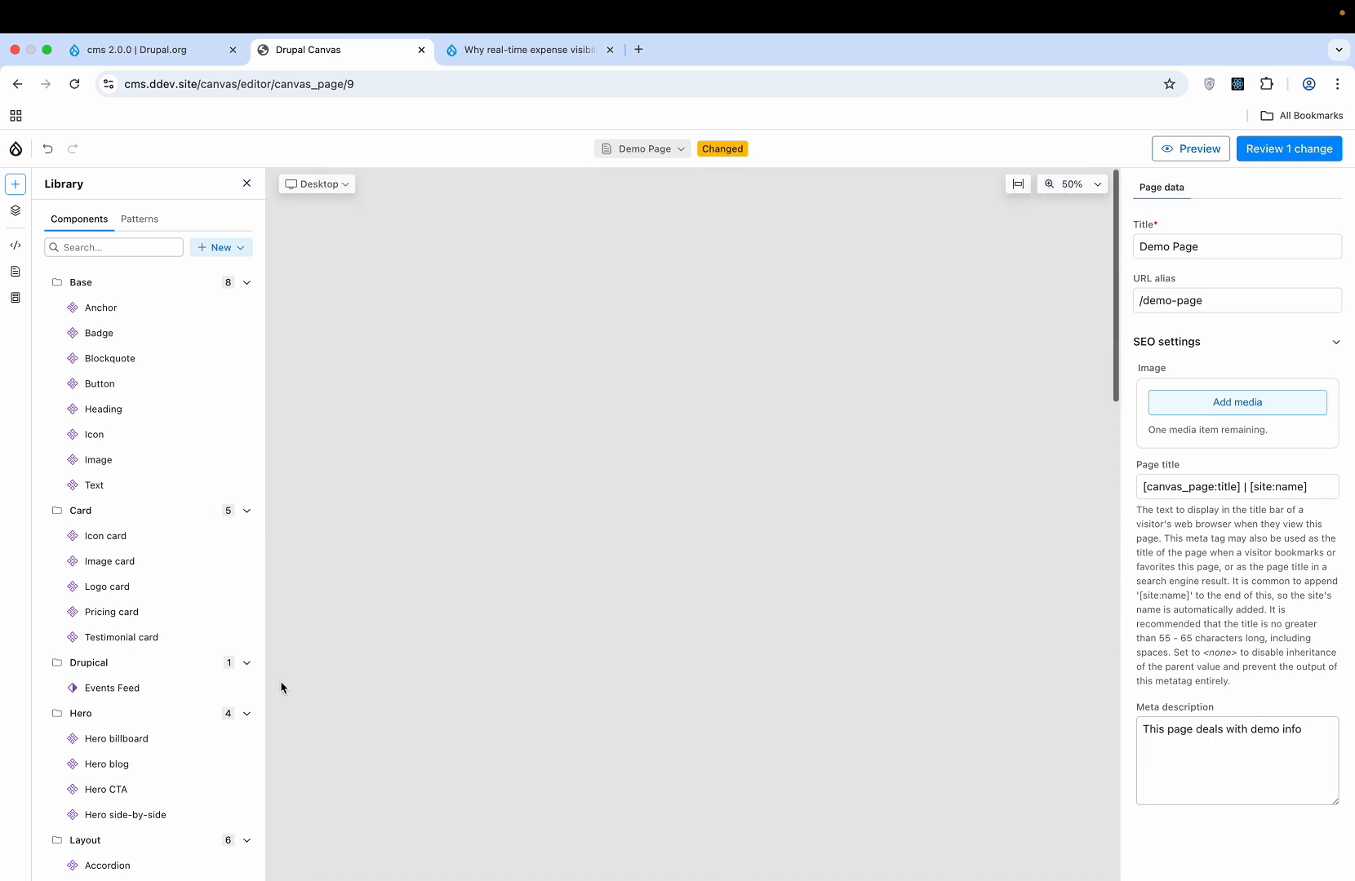
scroll(279, 681, down, 6)
scroll(280, 687, down, 3)
scroll(281, 687, up, 7)
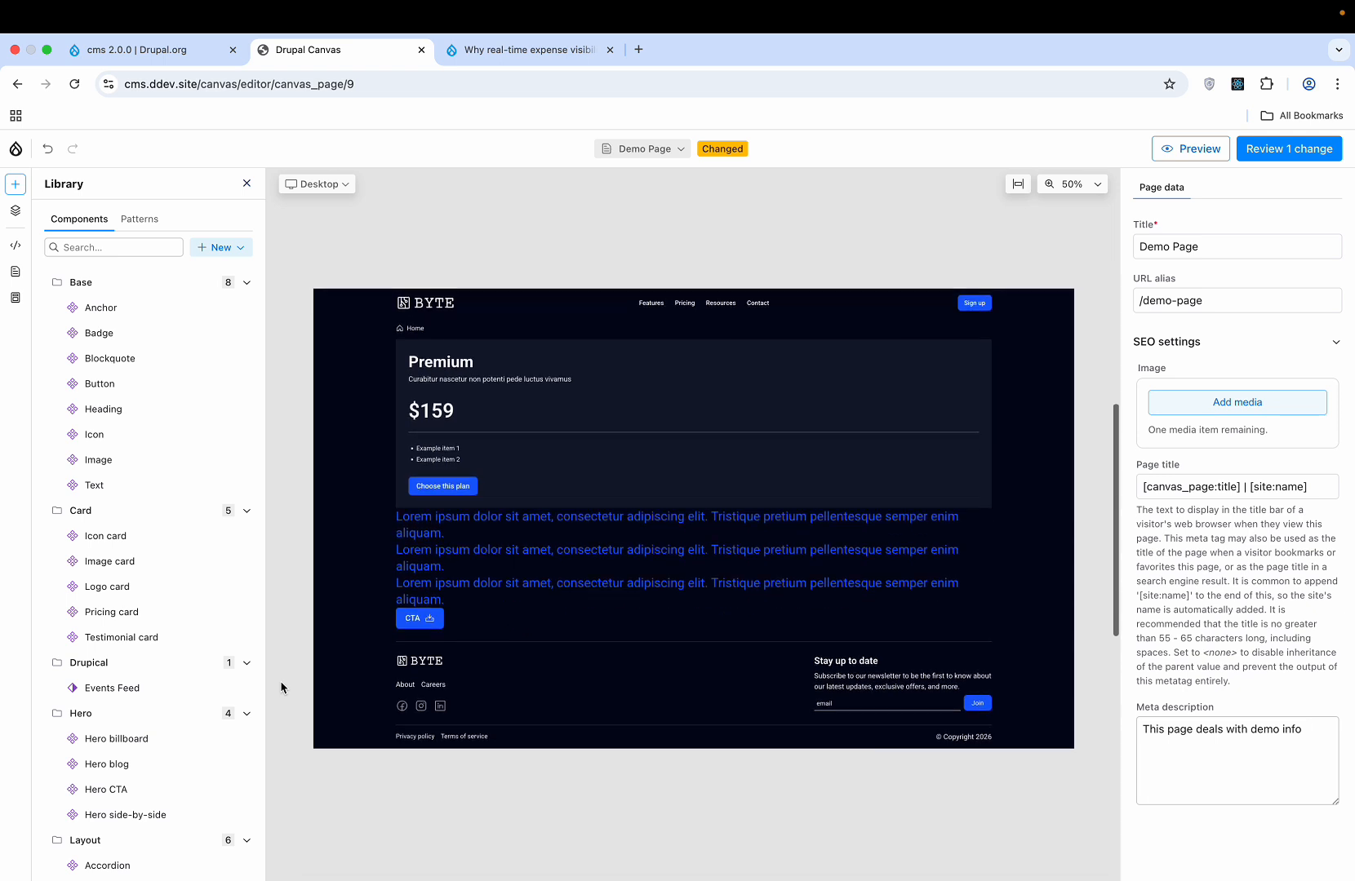
scroll(280, 687, down, 2)
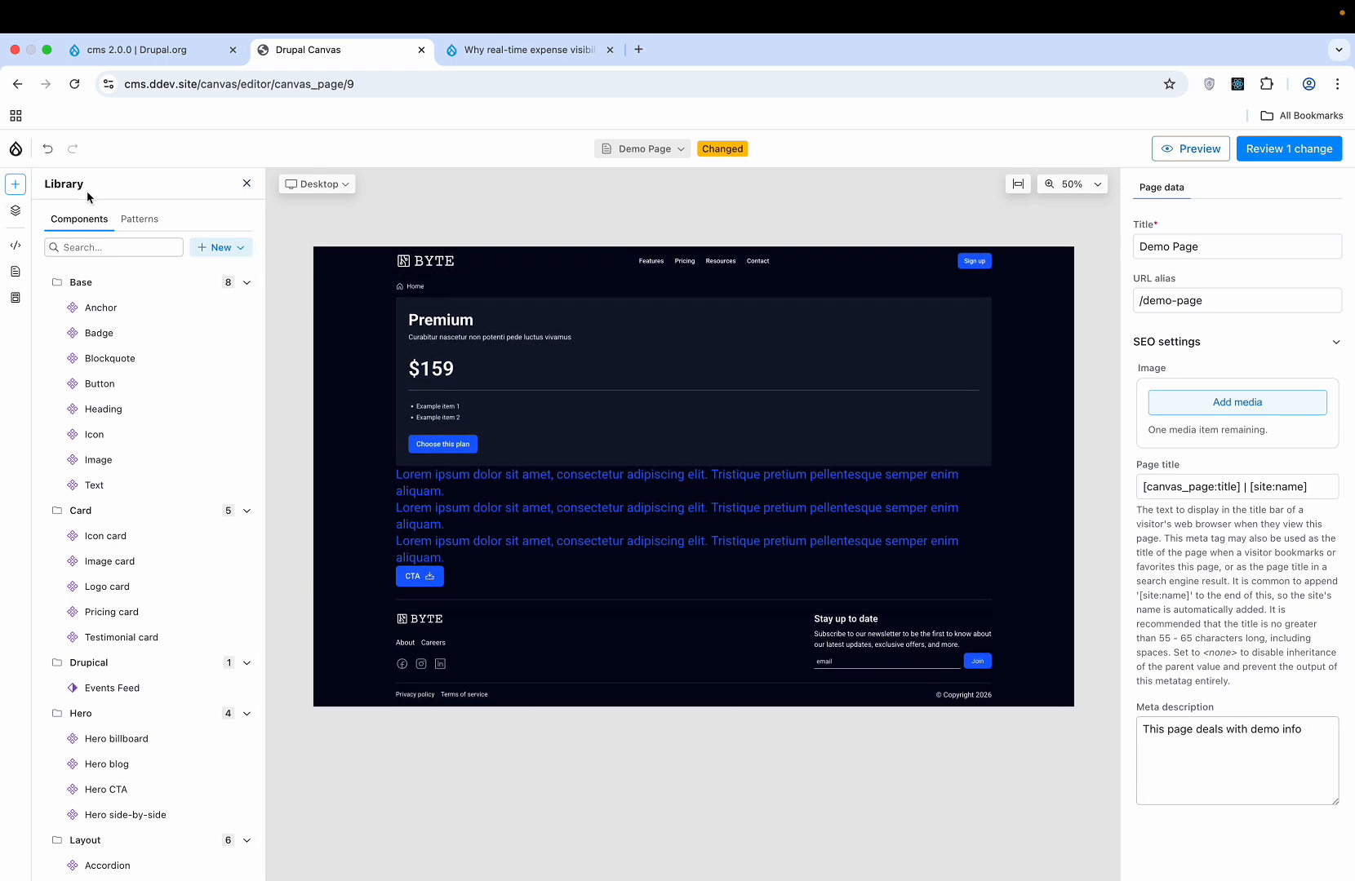
click(1306, 150)
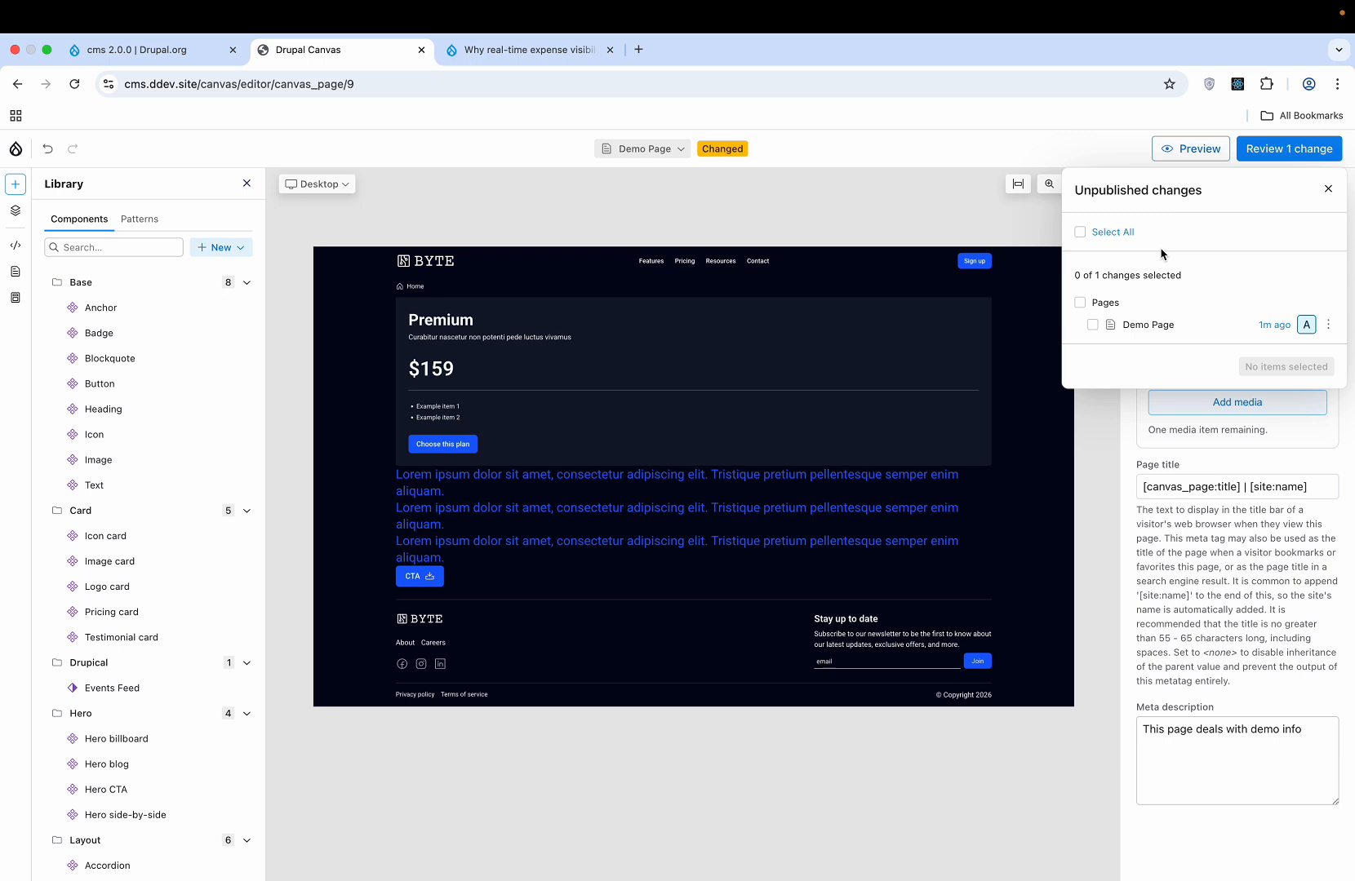
click(1080, 303)
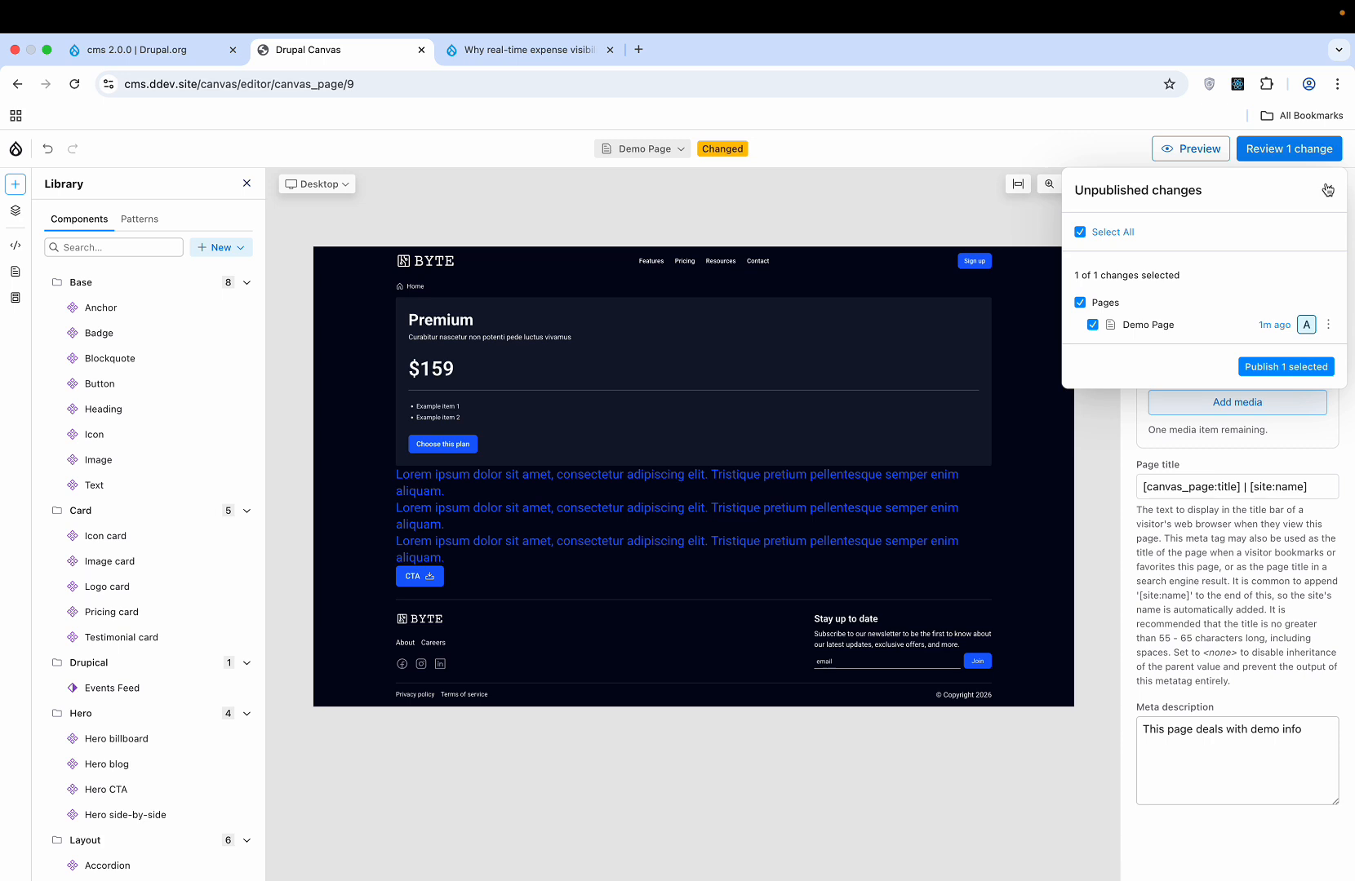
click(1281, 368)
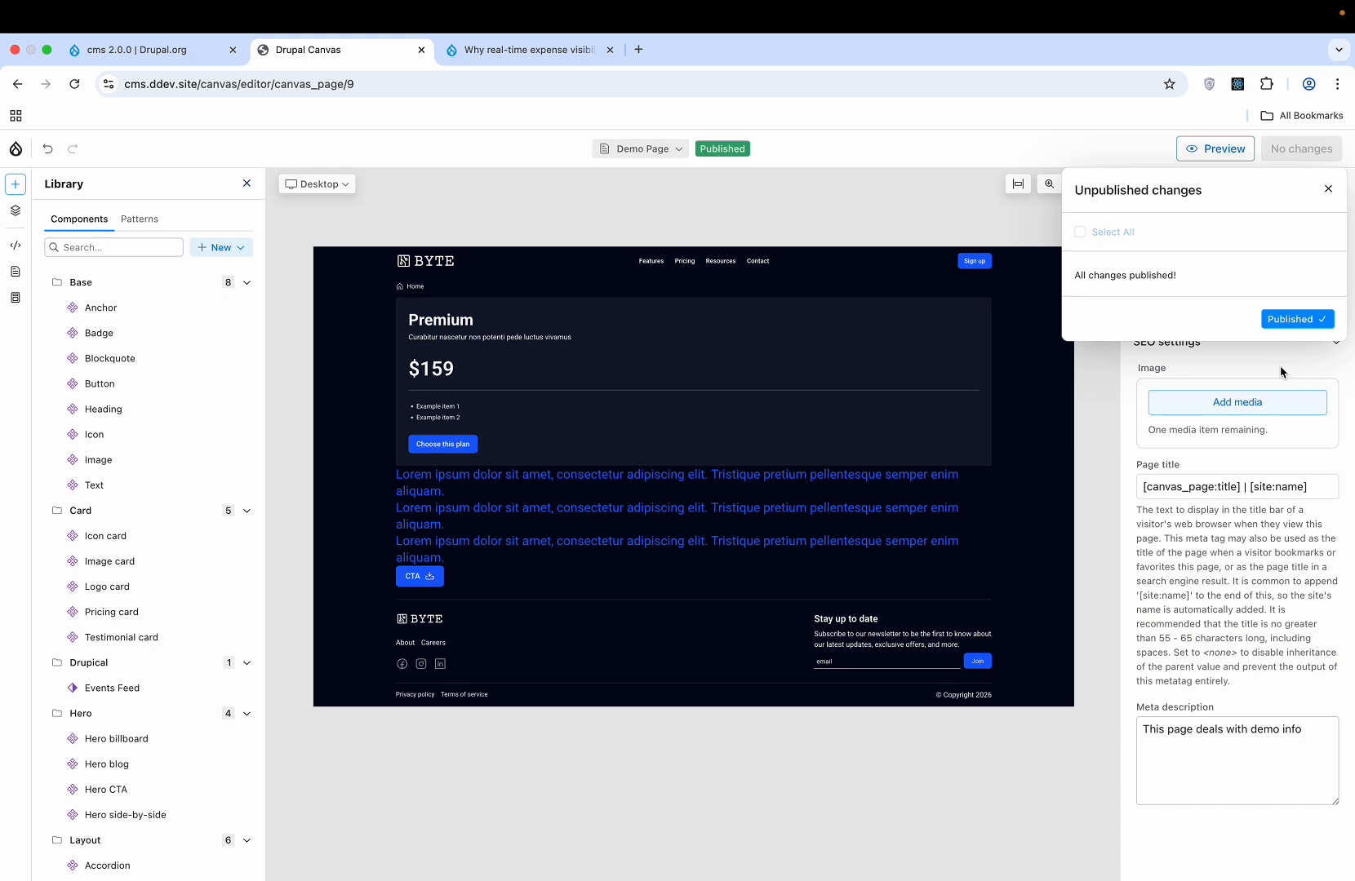
click(1327, 190)
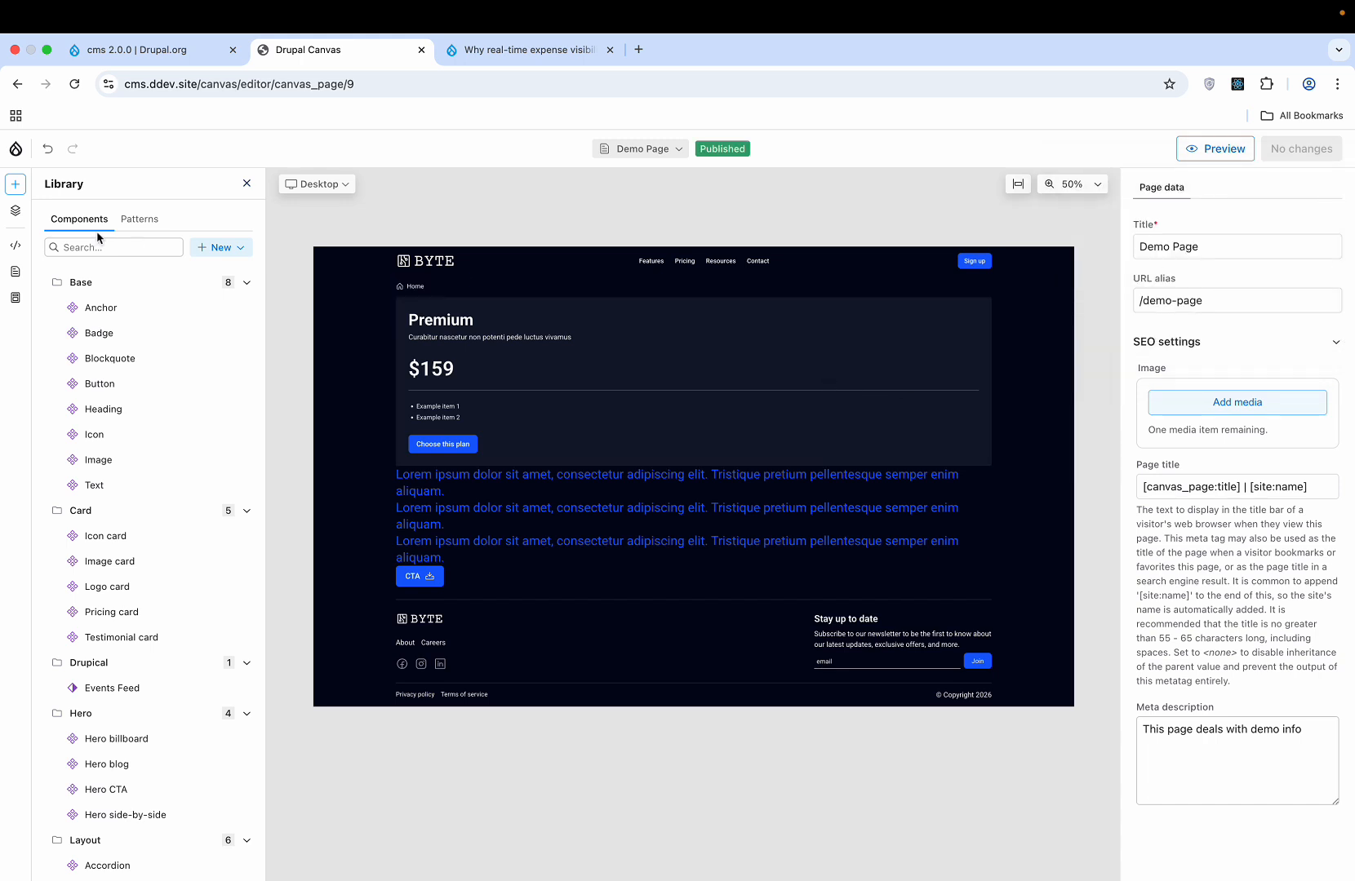
- Open the Pricing card's settings from the Layers panel
click(16, 213)
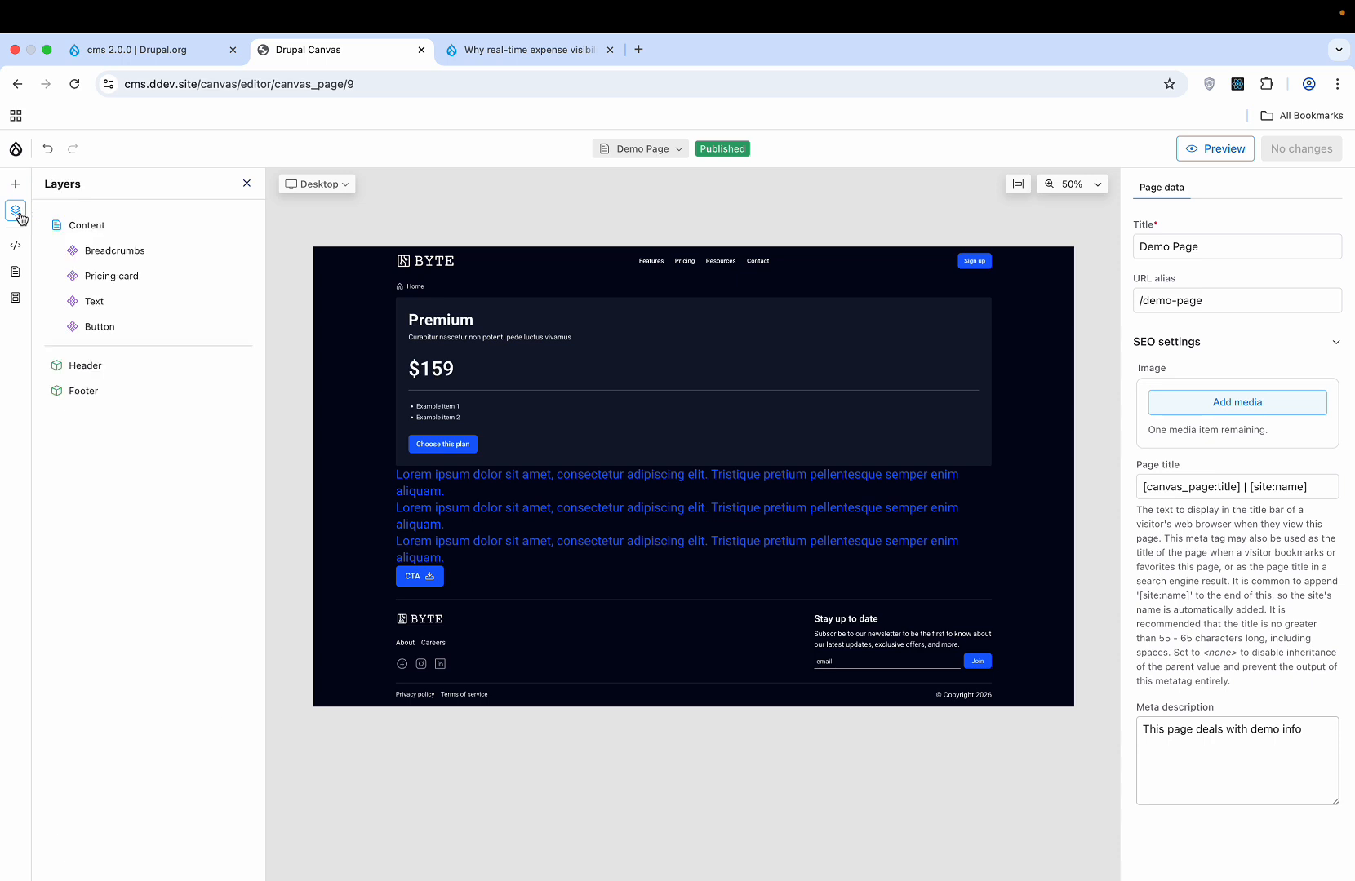
click(114, 252)
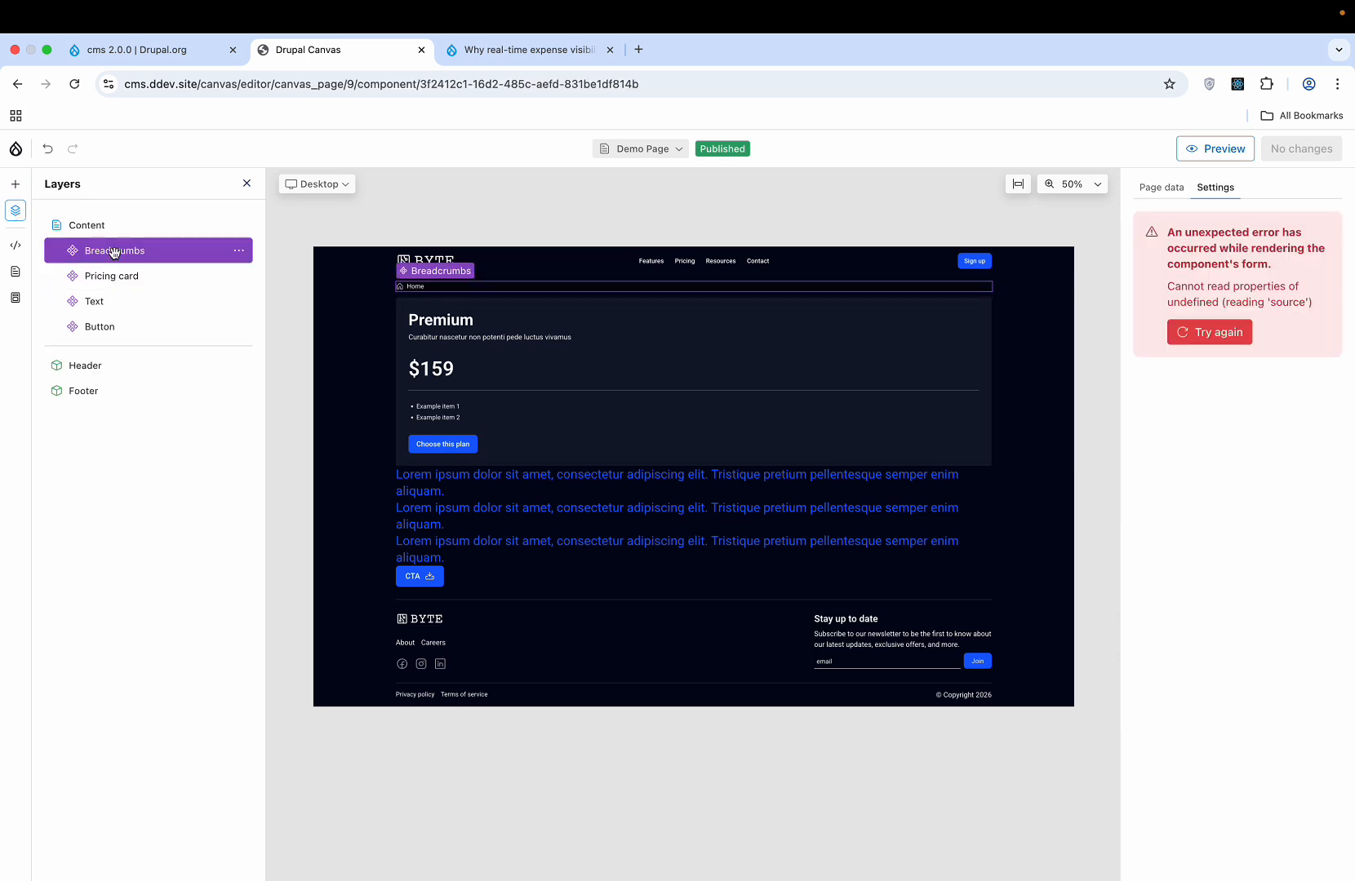
click(1225, 332)
click(1171, 189)
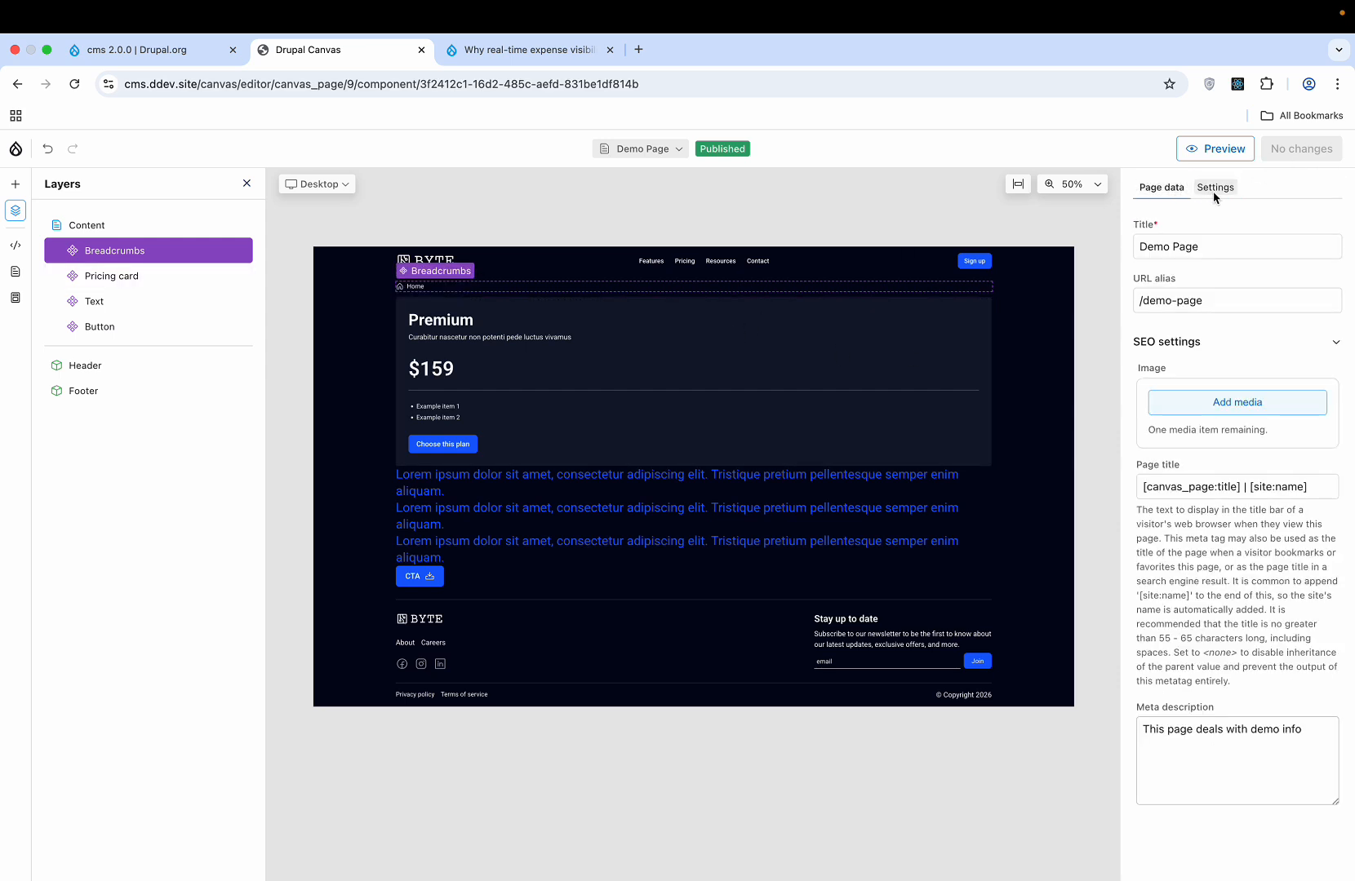
click(166, 280)
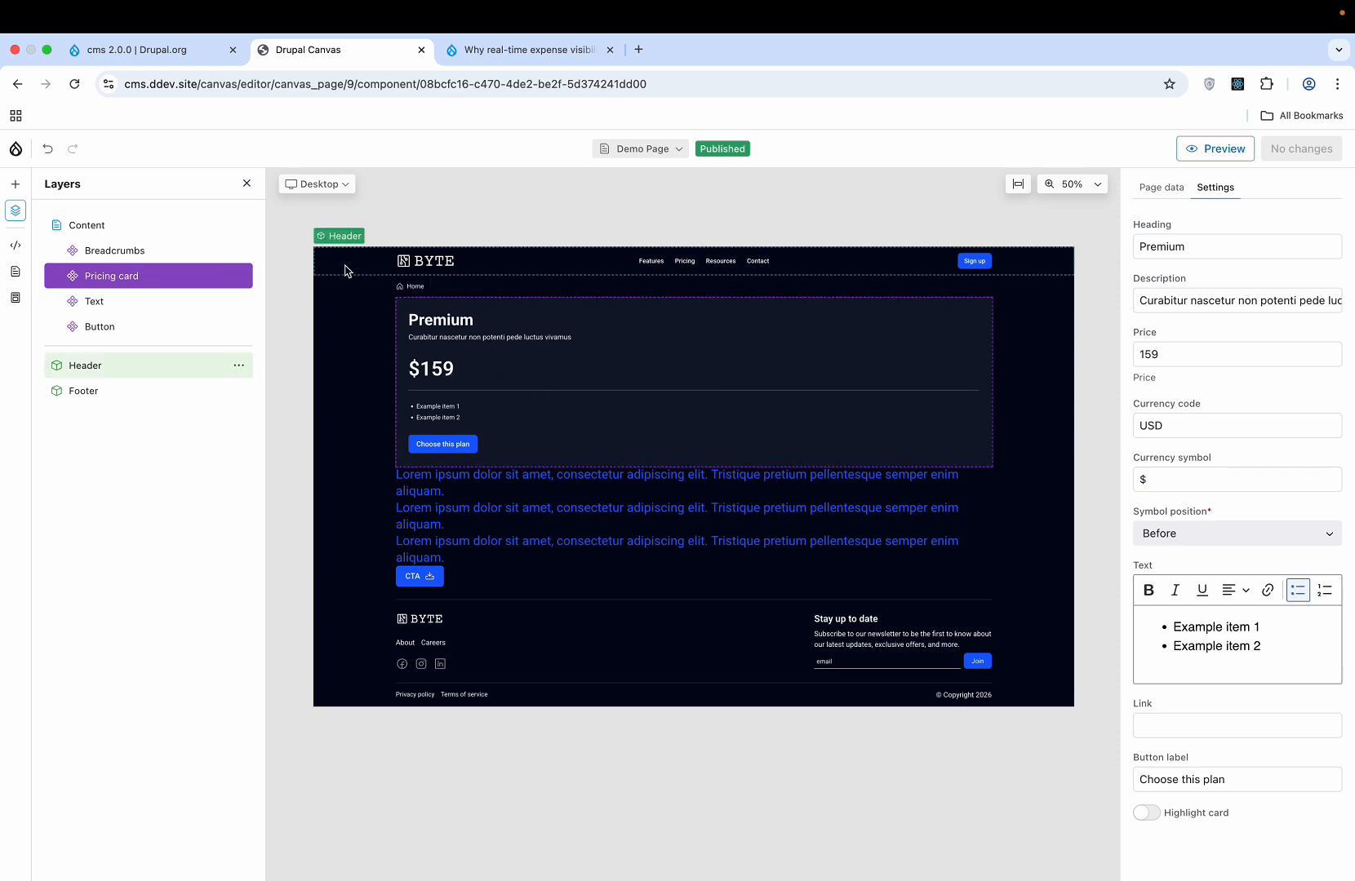
- Select the Text component to show its rich text settings, then glance at the custom code panel
click(200, 302)
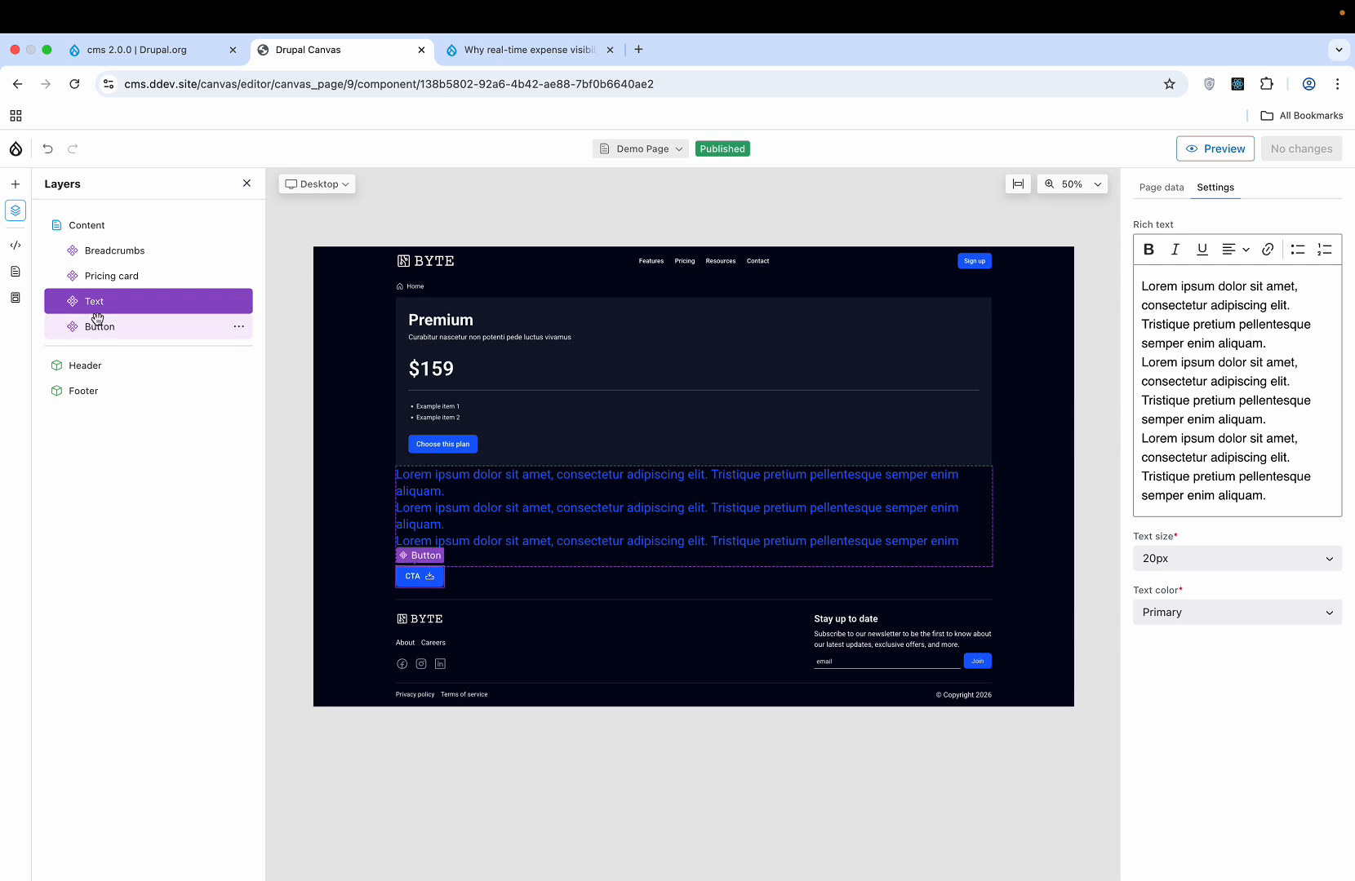
click(16, 245)
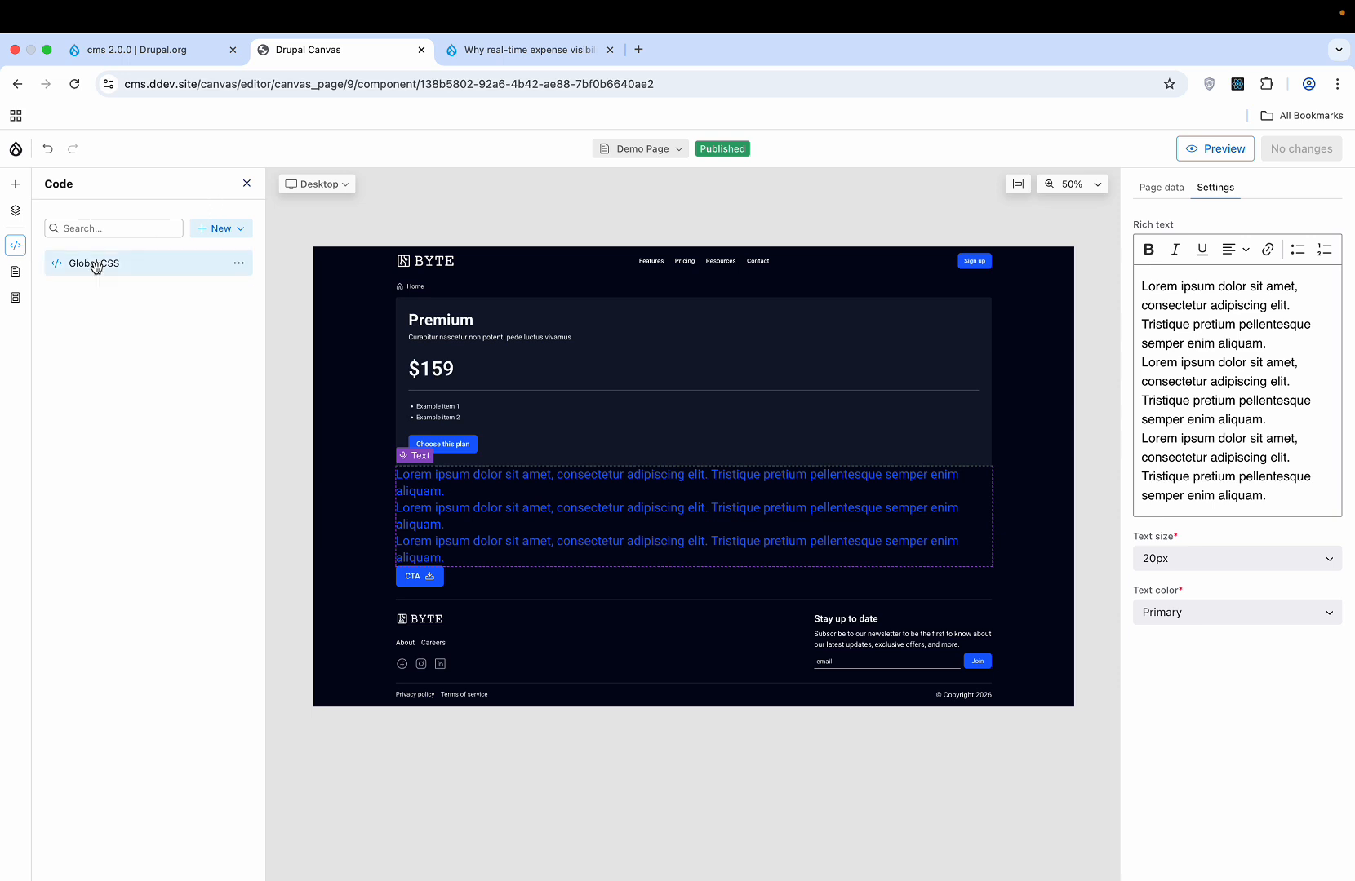
click(247, 184)
- Browse the Pages and Templates panels, then bring back the component Library listing Base, Card, Drupical, Hero and Layout
click(22, 280)
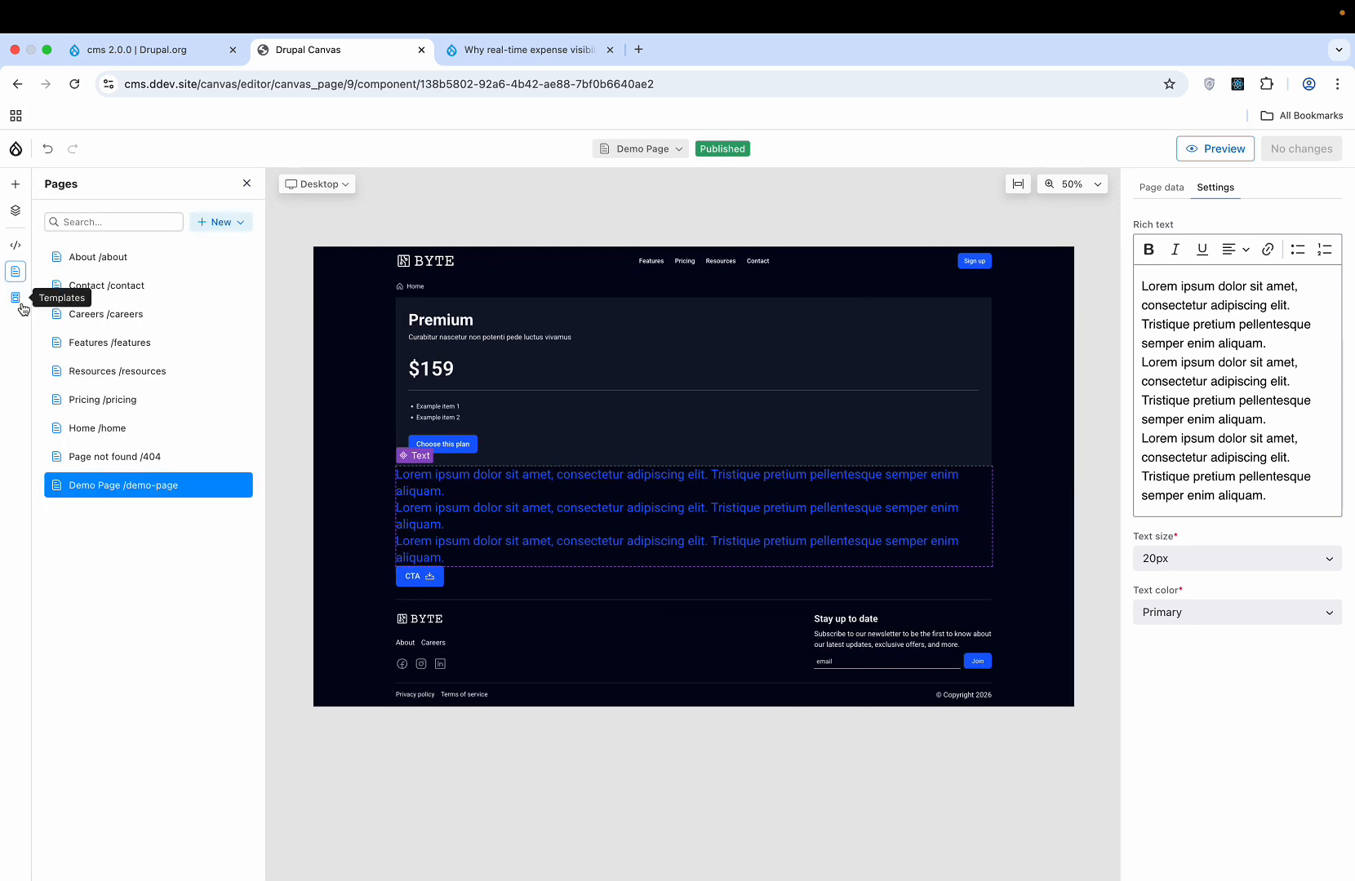
click(16, 299)
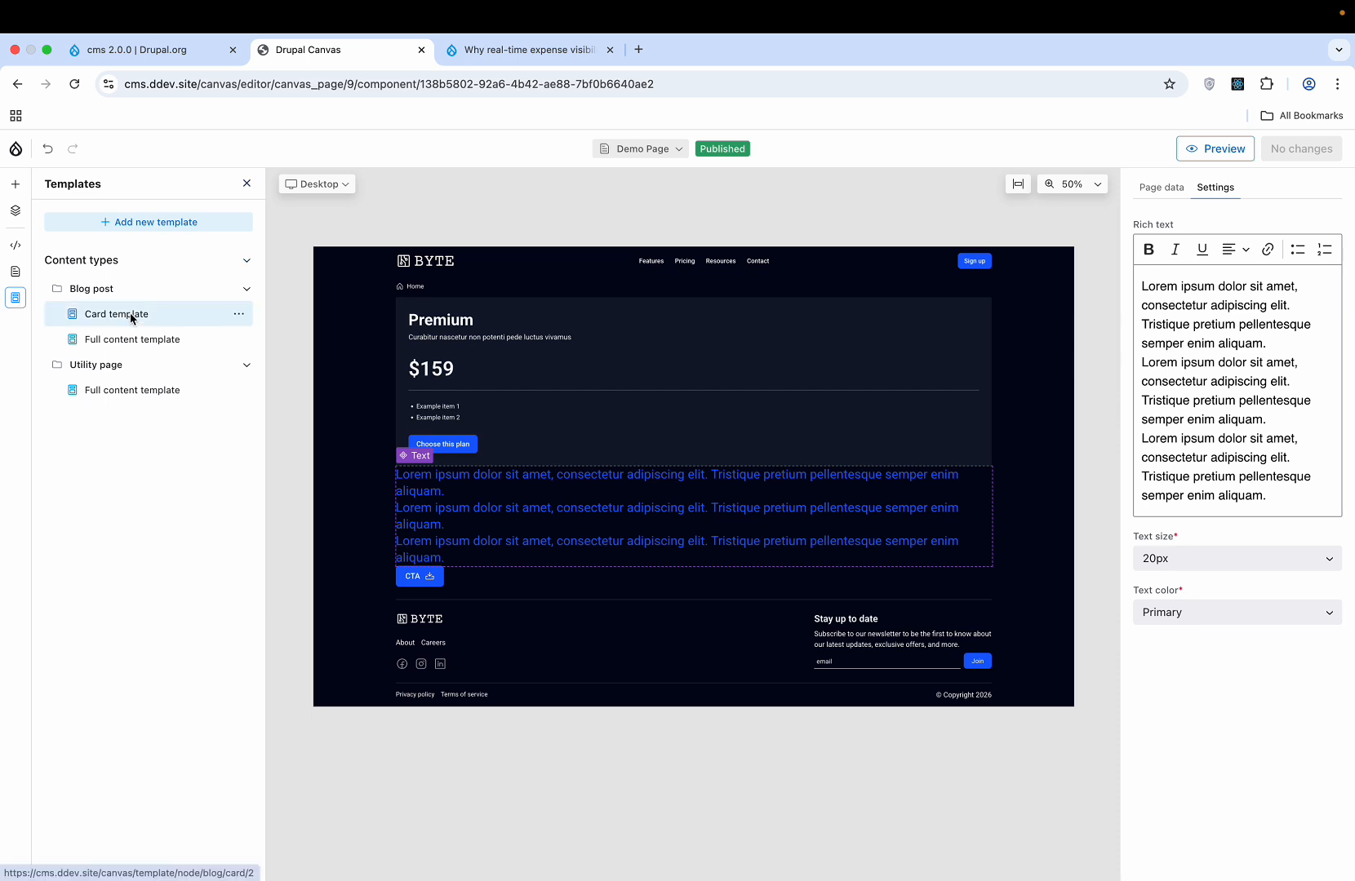
click(17, 187)
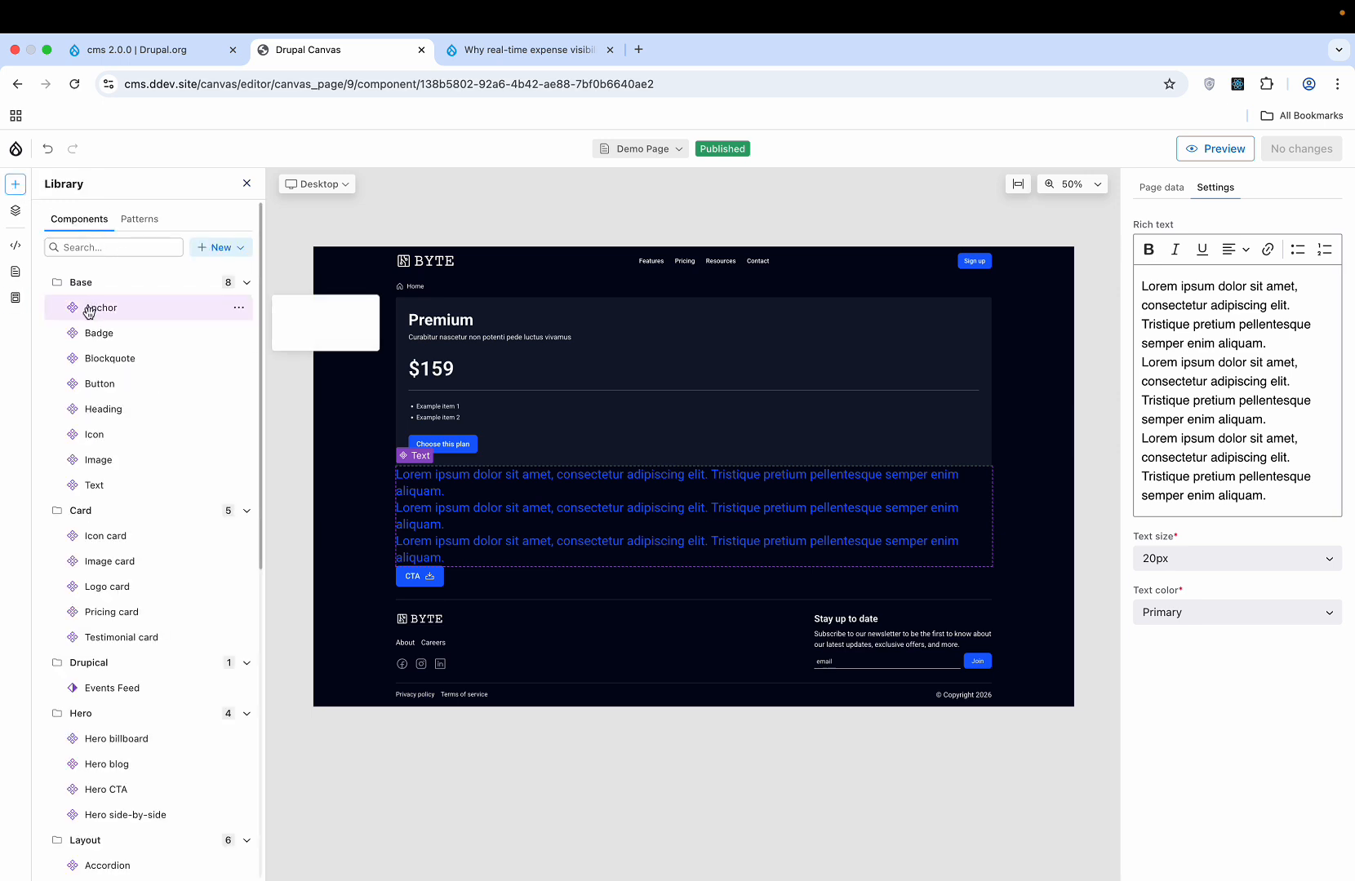
scroll(89, 313, down, 3)
scroll(89, 314, up, 3)
scroll(89, 313, down, 10)
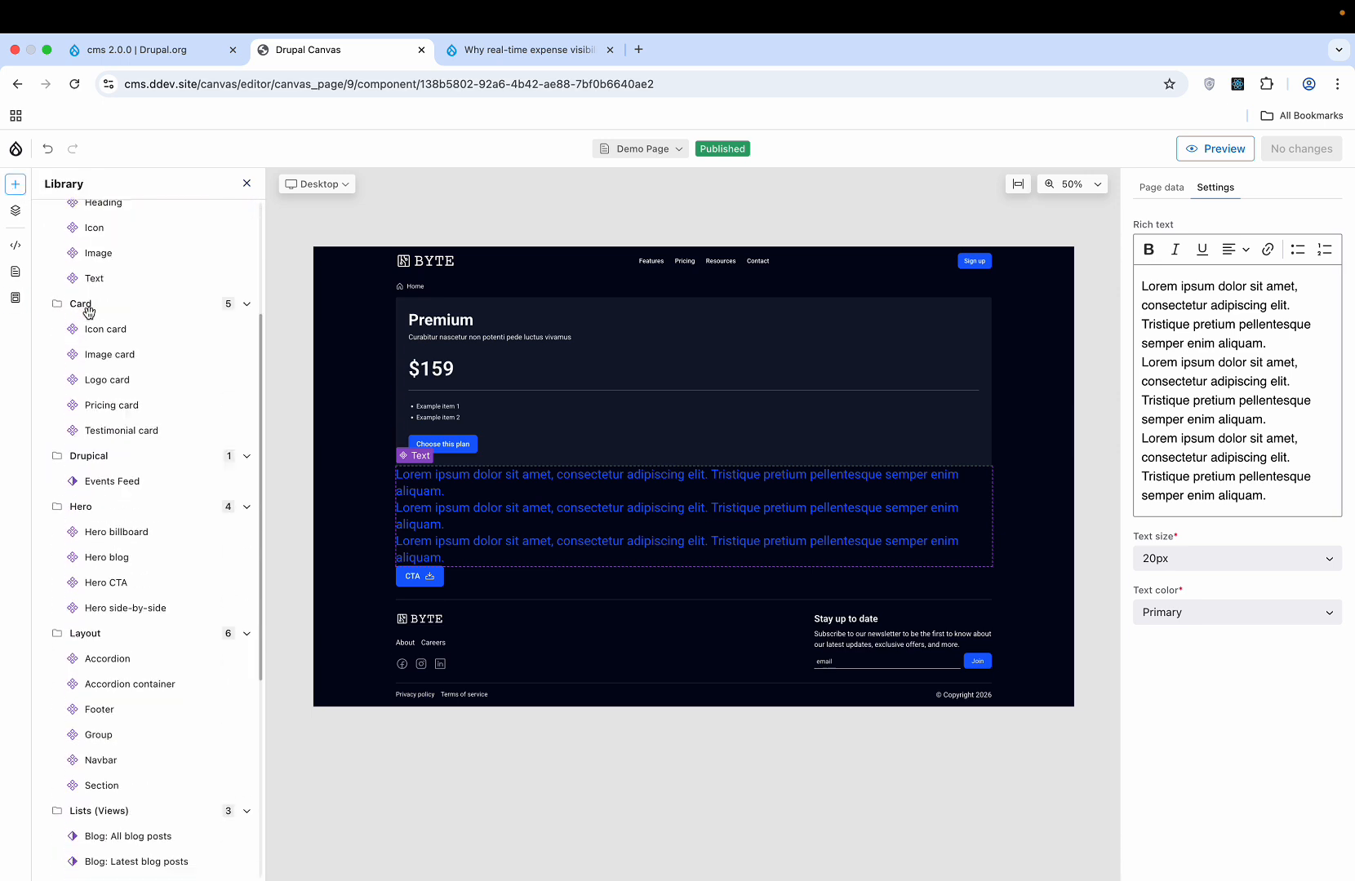
scroll(89, 313, up, 10)
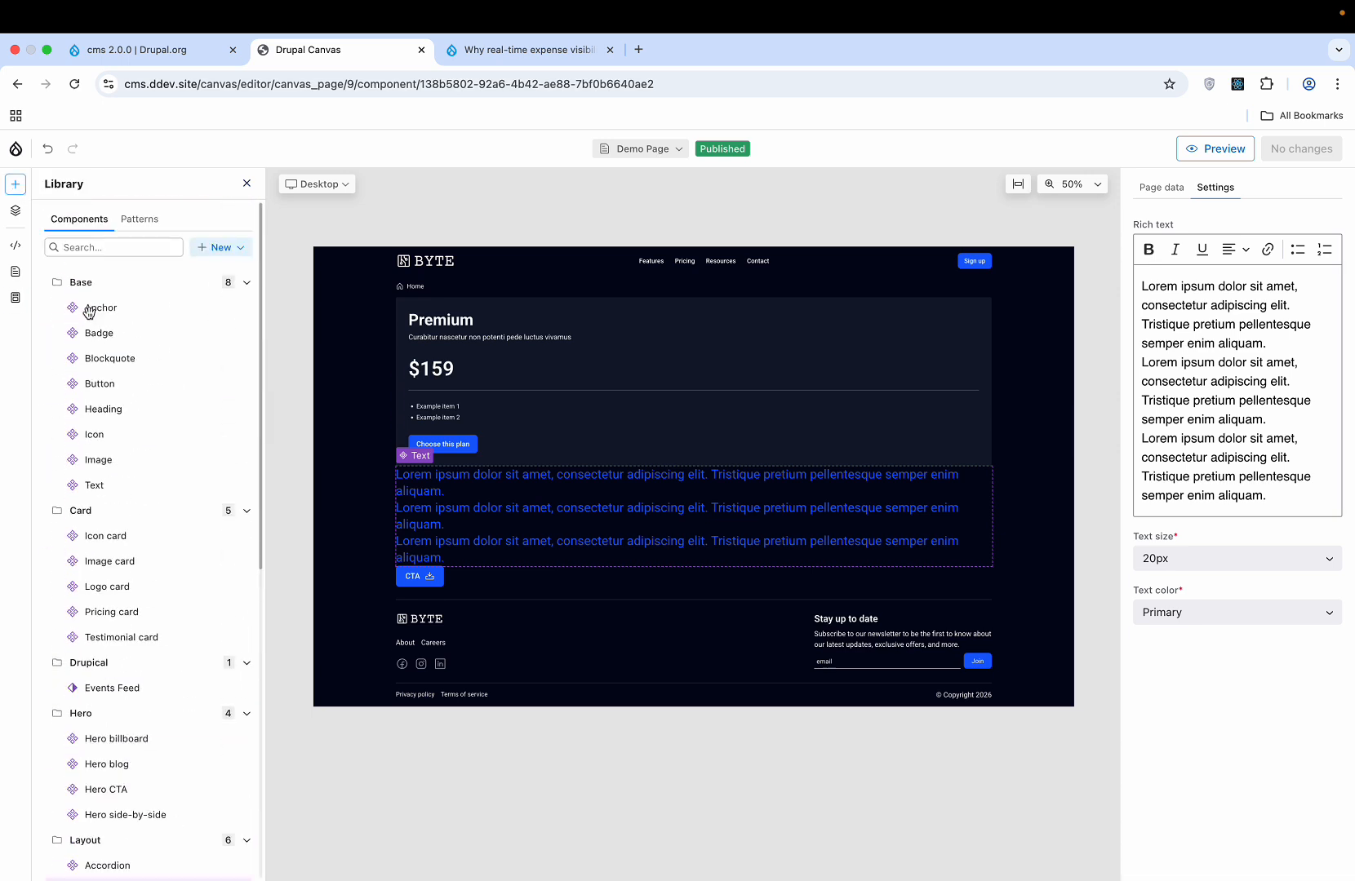
- Exit Canvas to the Pages list and view the published Demo Page live at /demo-page
click(14, 151)
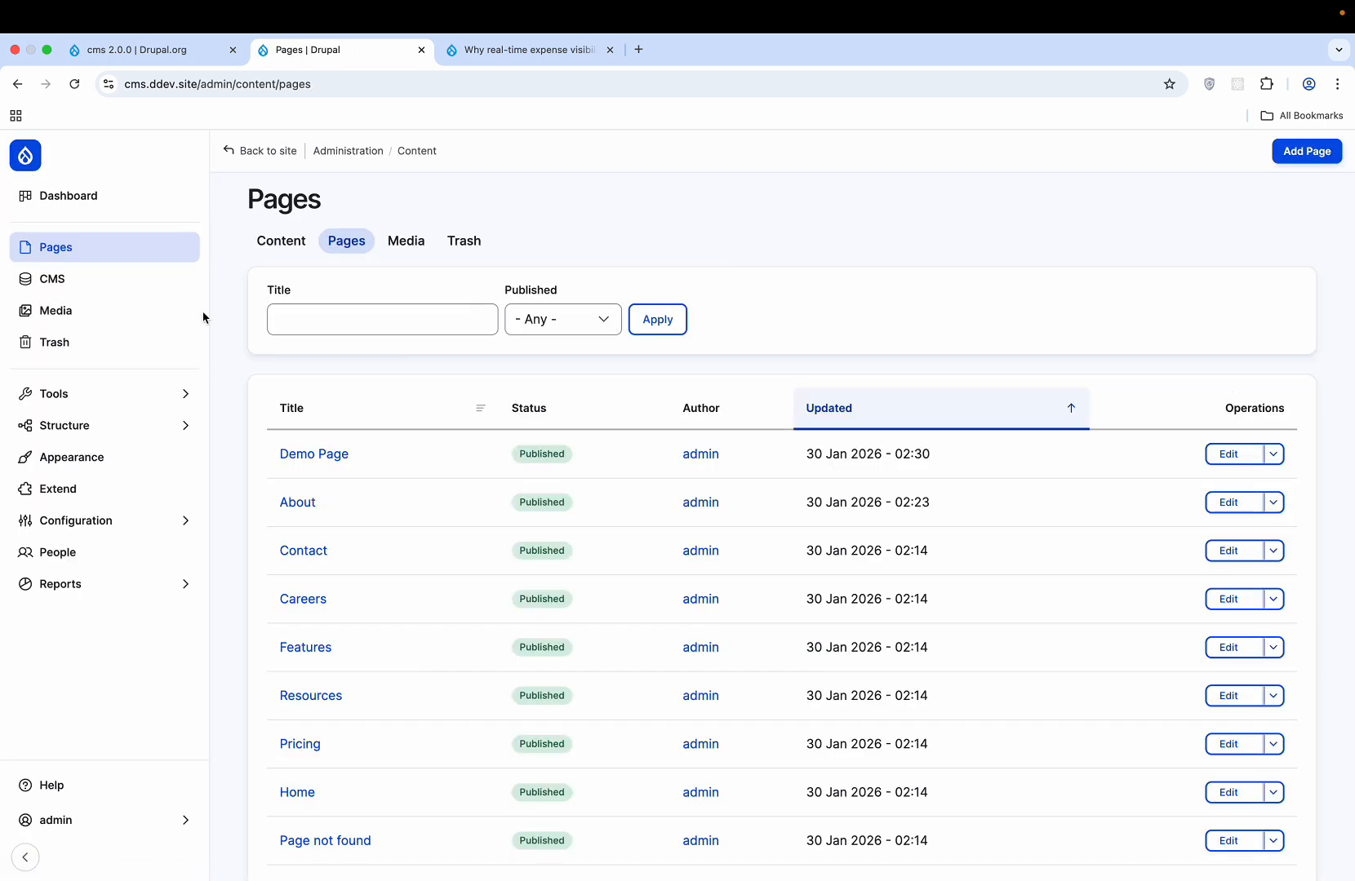
click(302, 458)
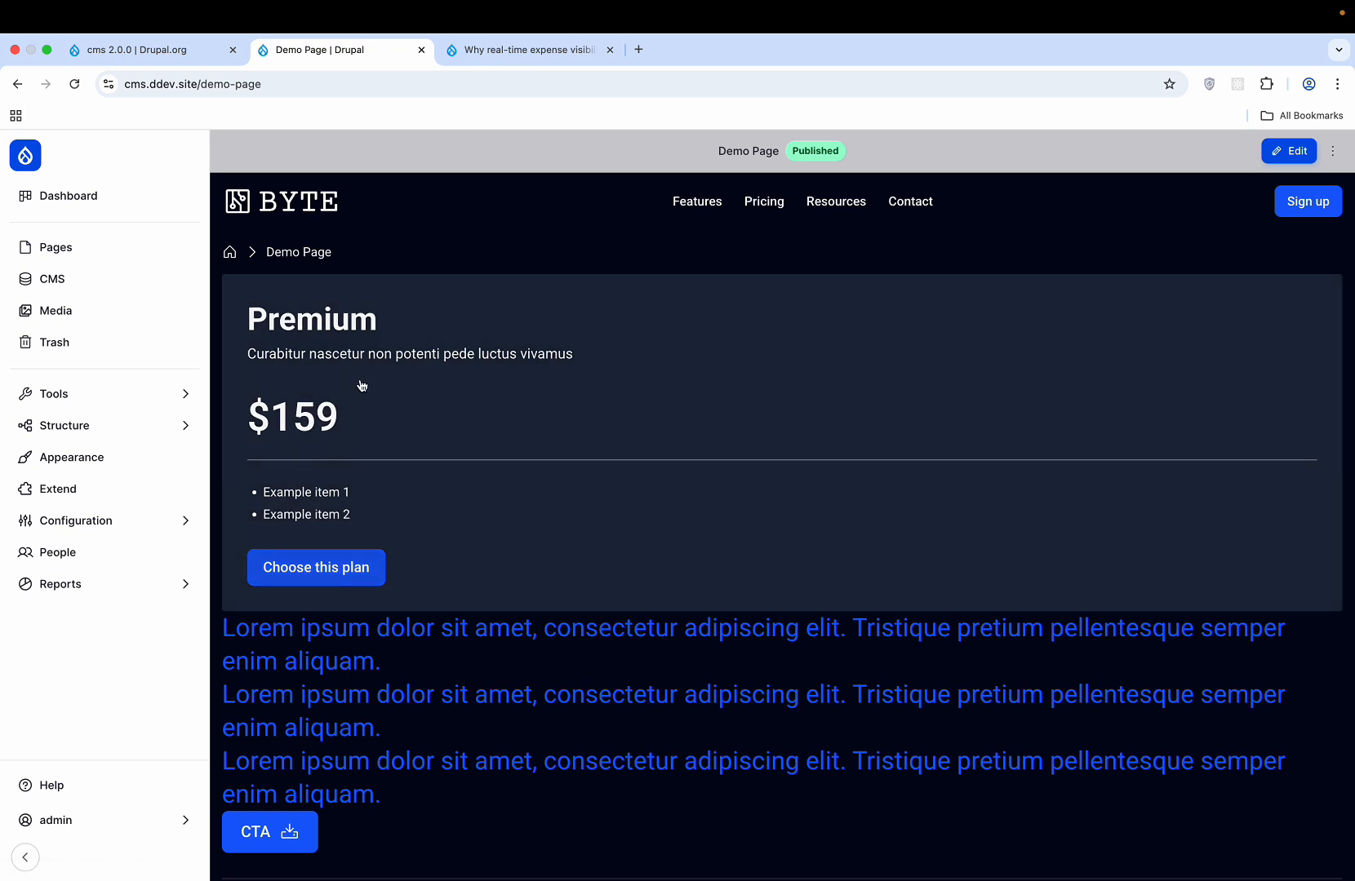
scroll(363, 385, down, 2)
scroll(363, 385, down, 2)
scroll(361, 385, down, 1)
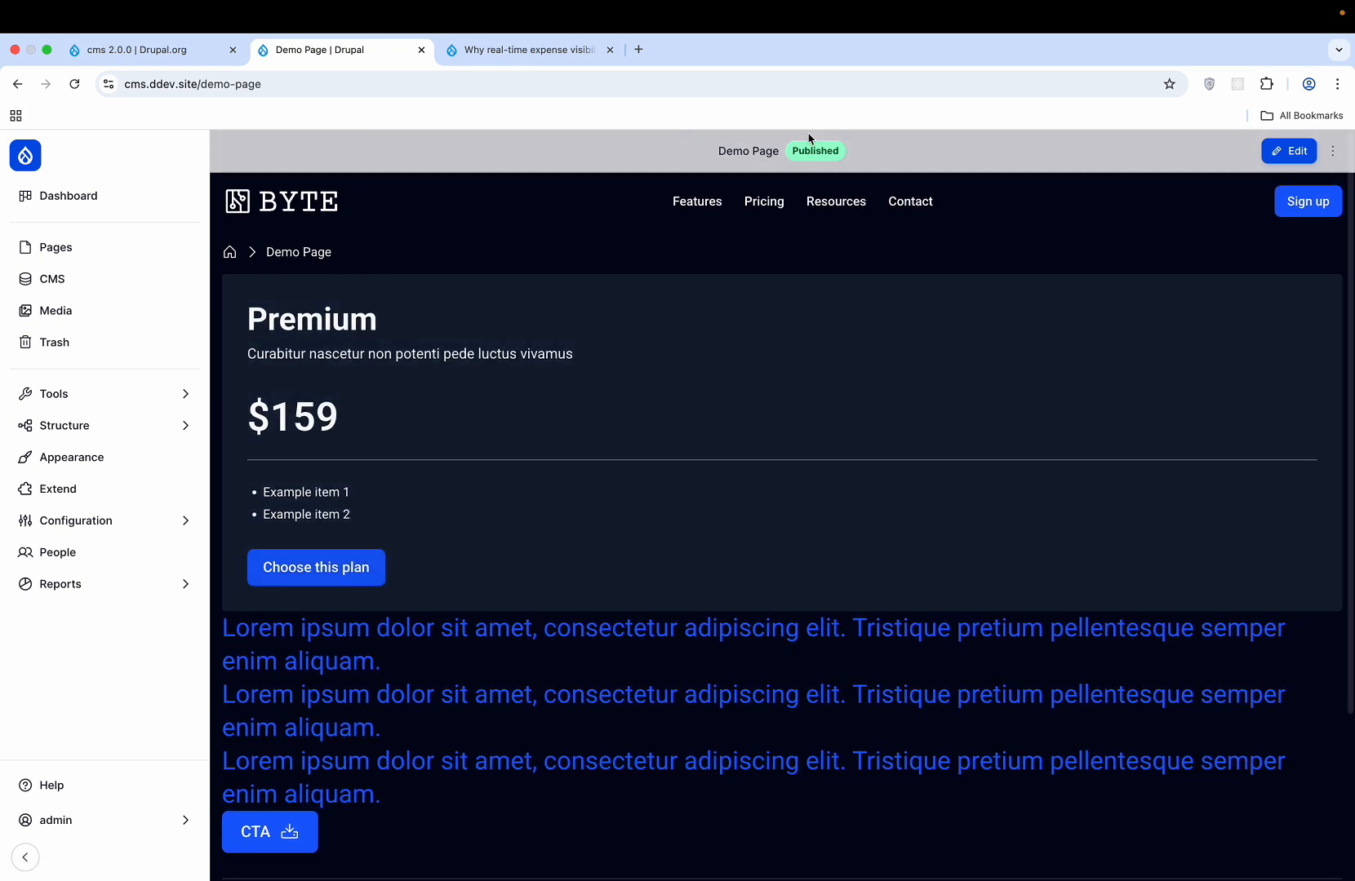
click(768, 93)
key(super+c)
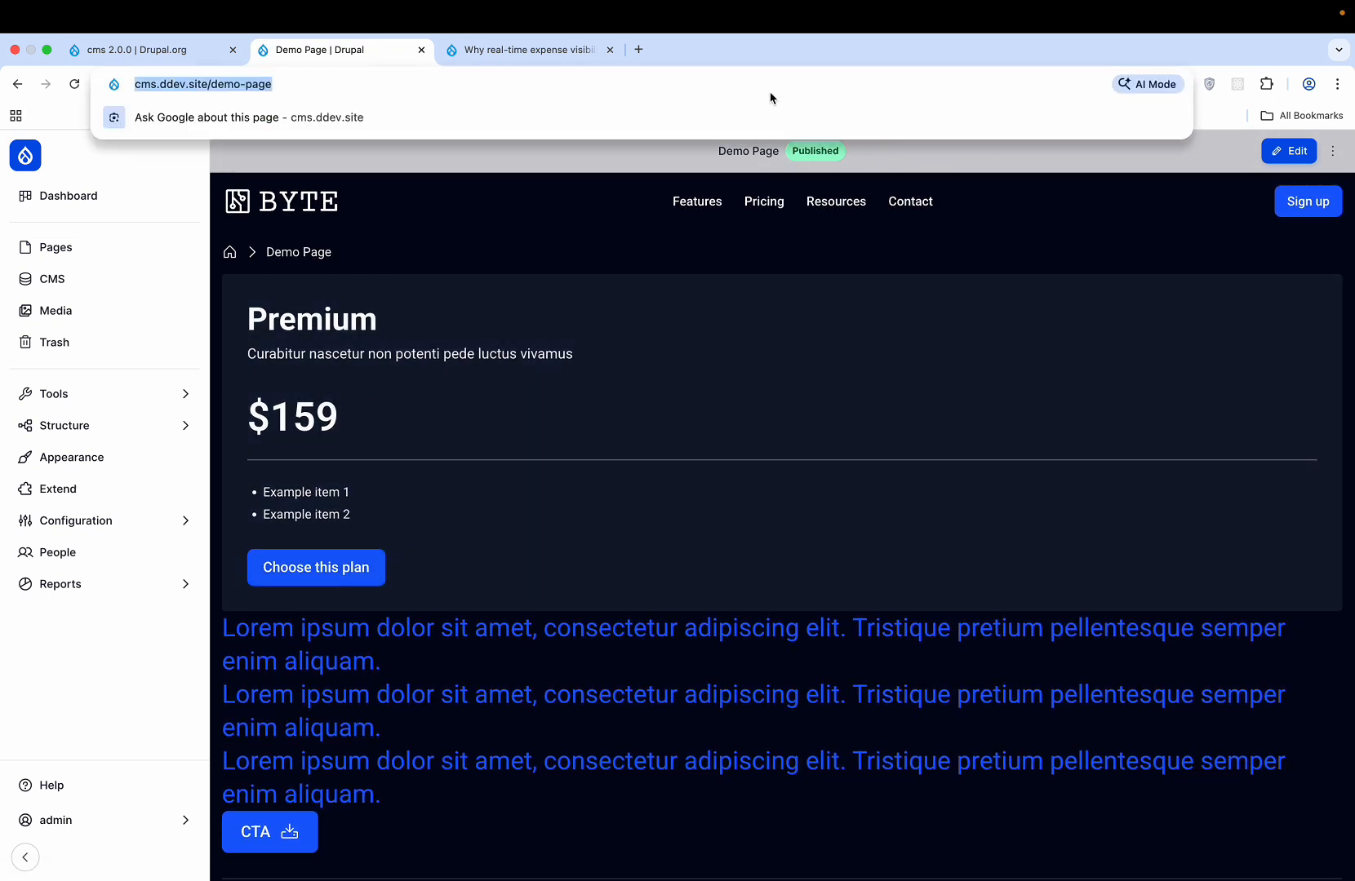
- Load the Demo Page address in a new private window as an anonymous visitor
click(1336, 84)
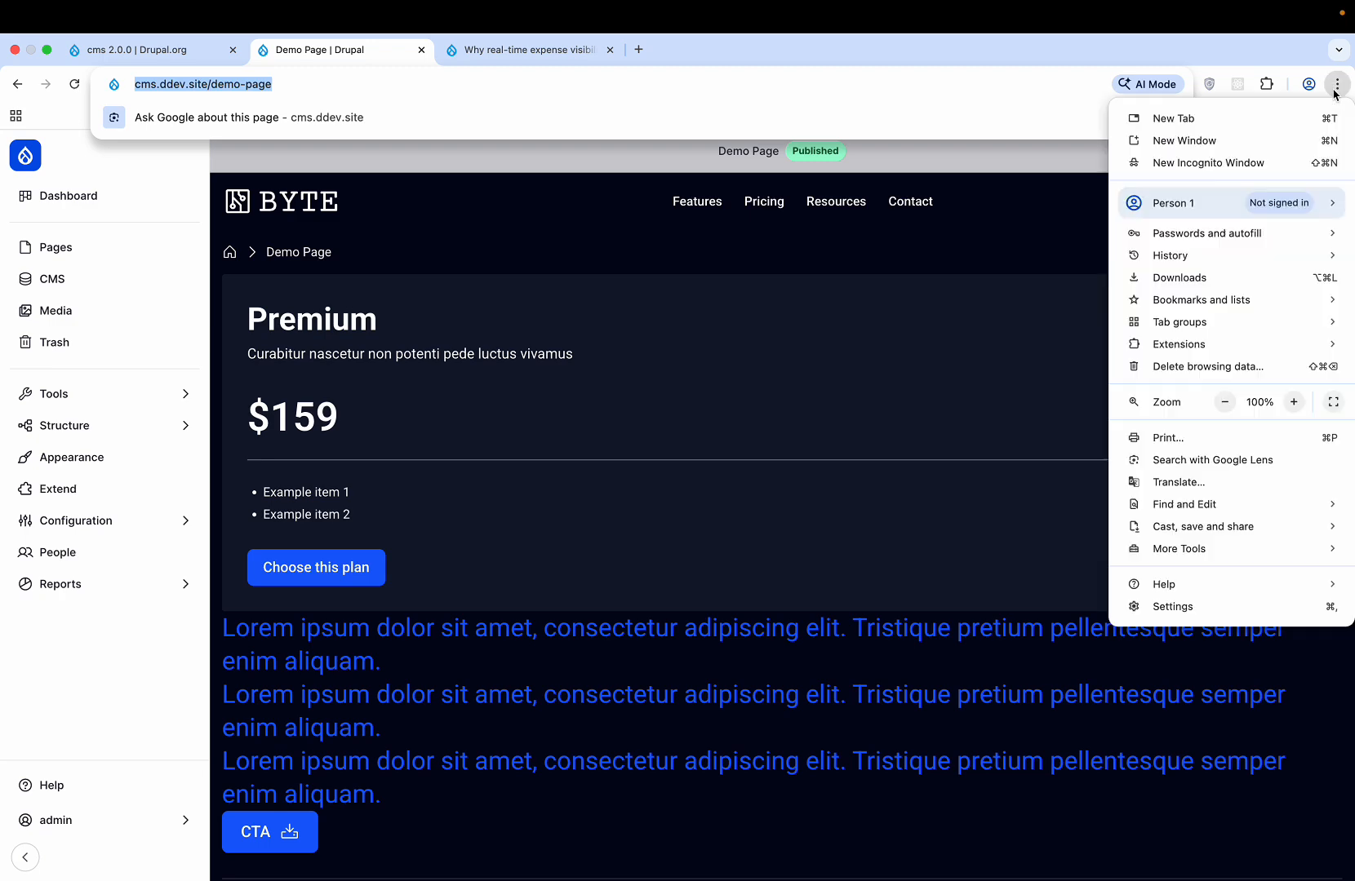
click(1261, 160)
key(super+v)
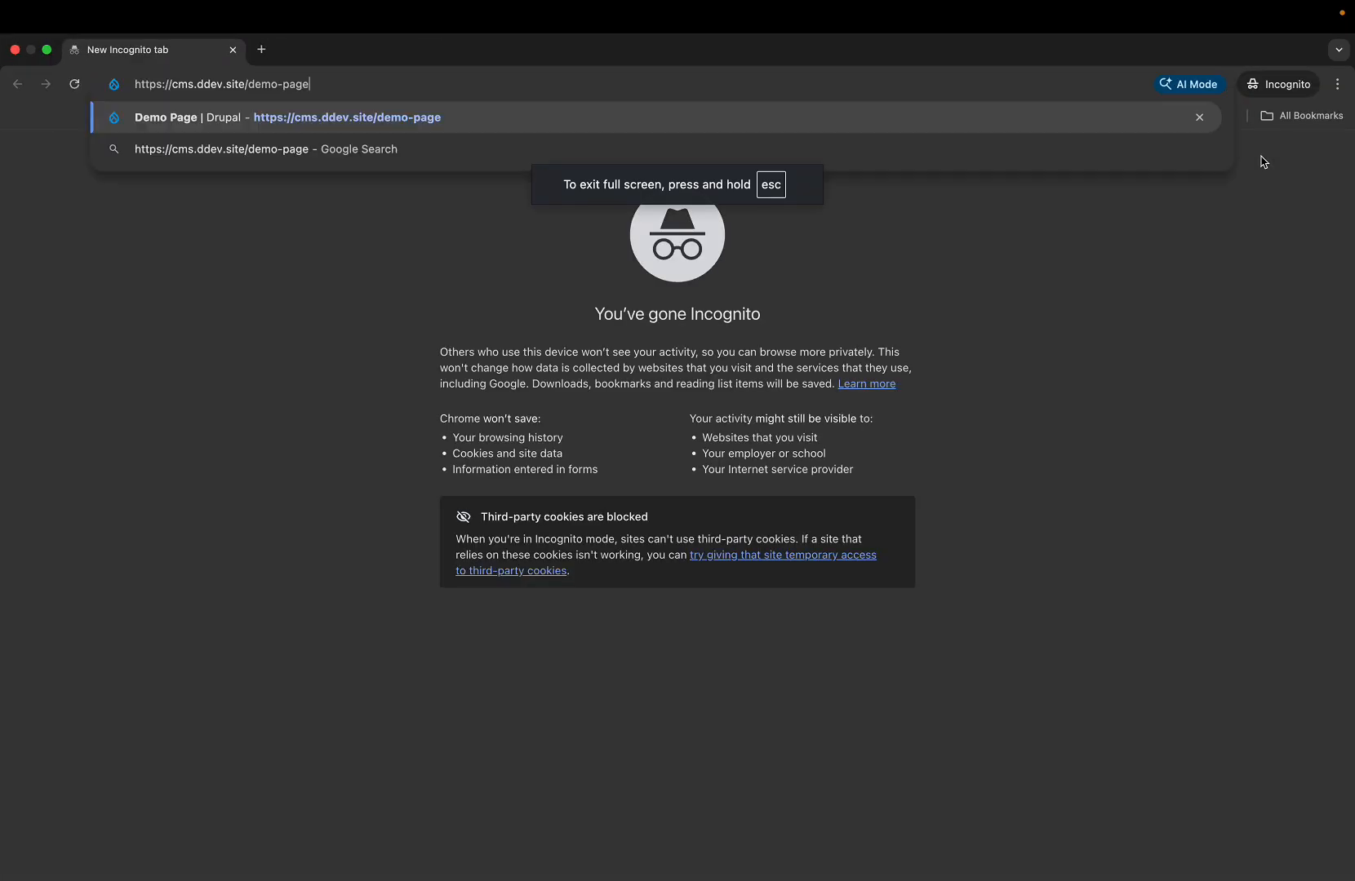
key(Return)
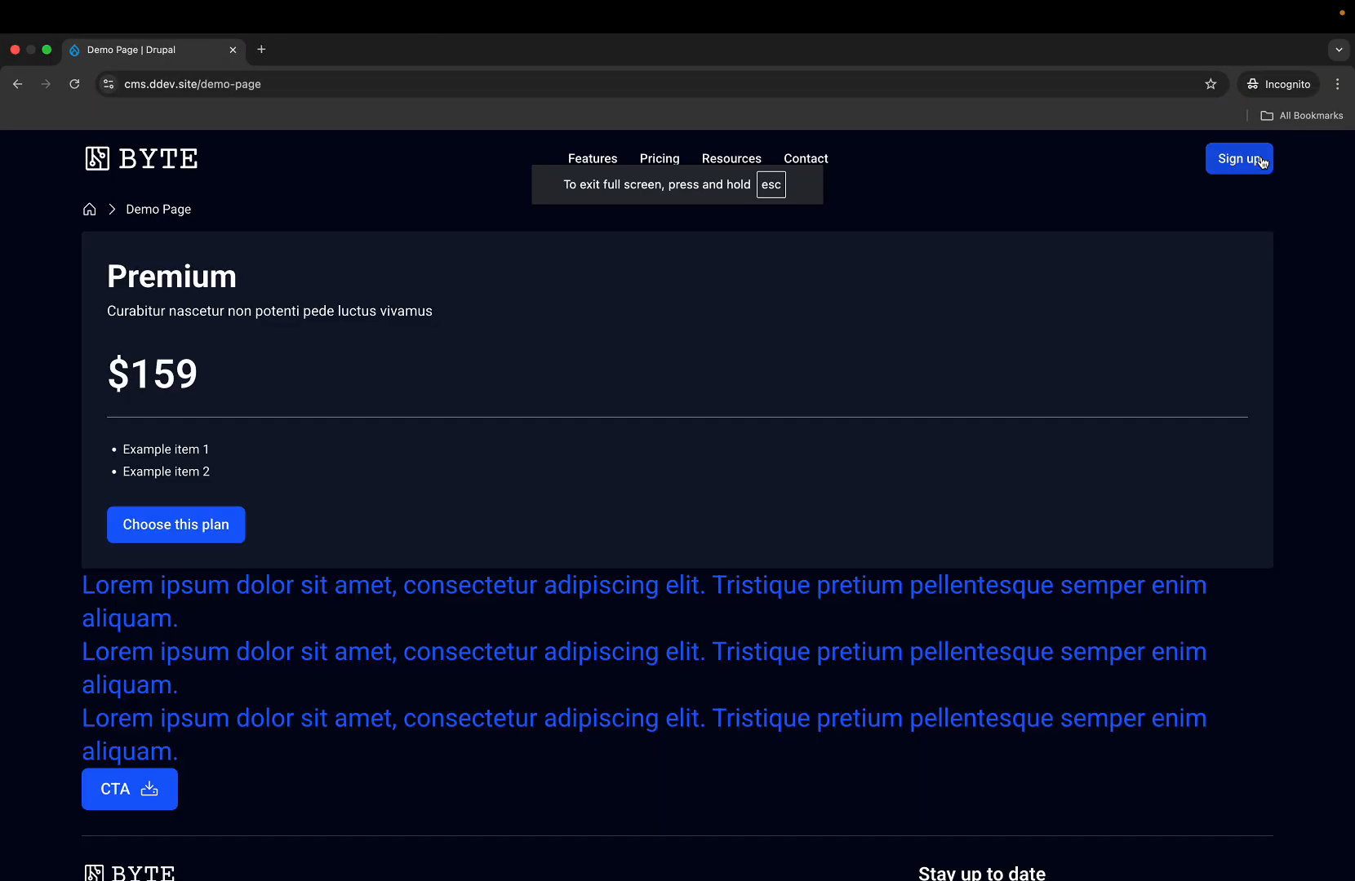
scroll(1085, 469, down, 4)
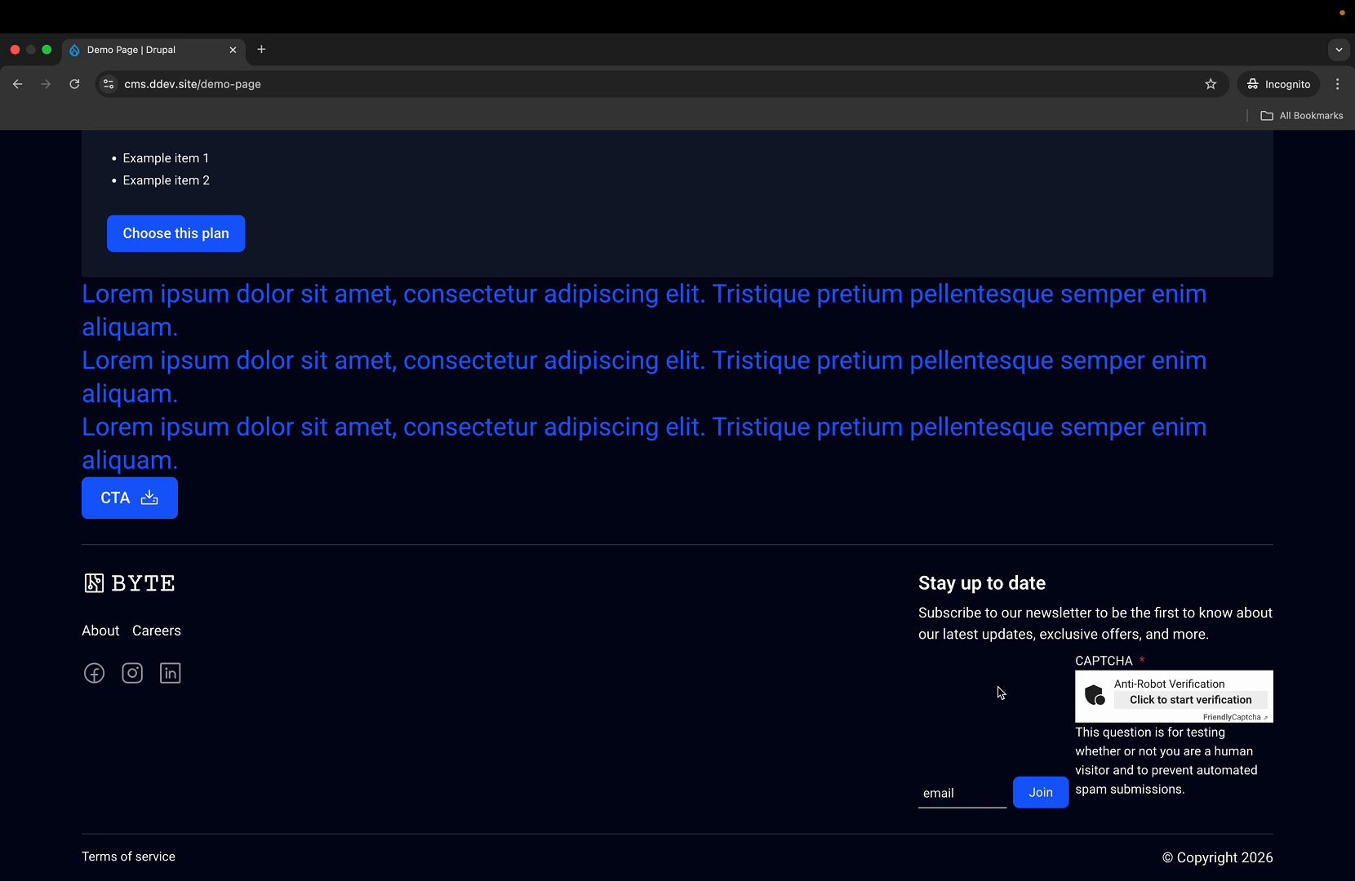
- Follow the CTA link to the About page, then use the BYTE logo to reach the login page
click(963, 797)
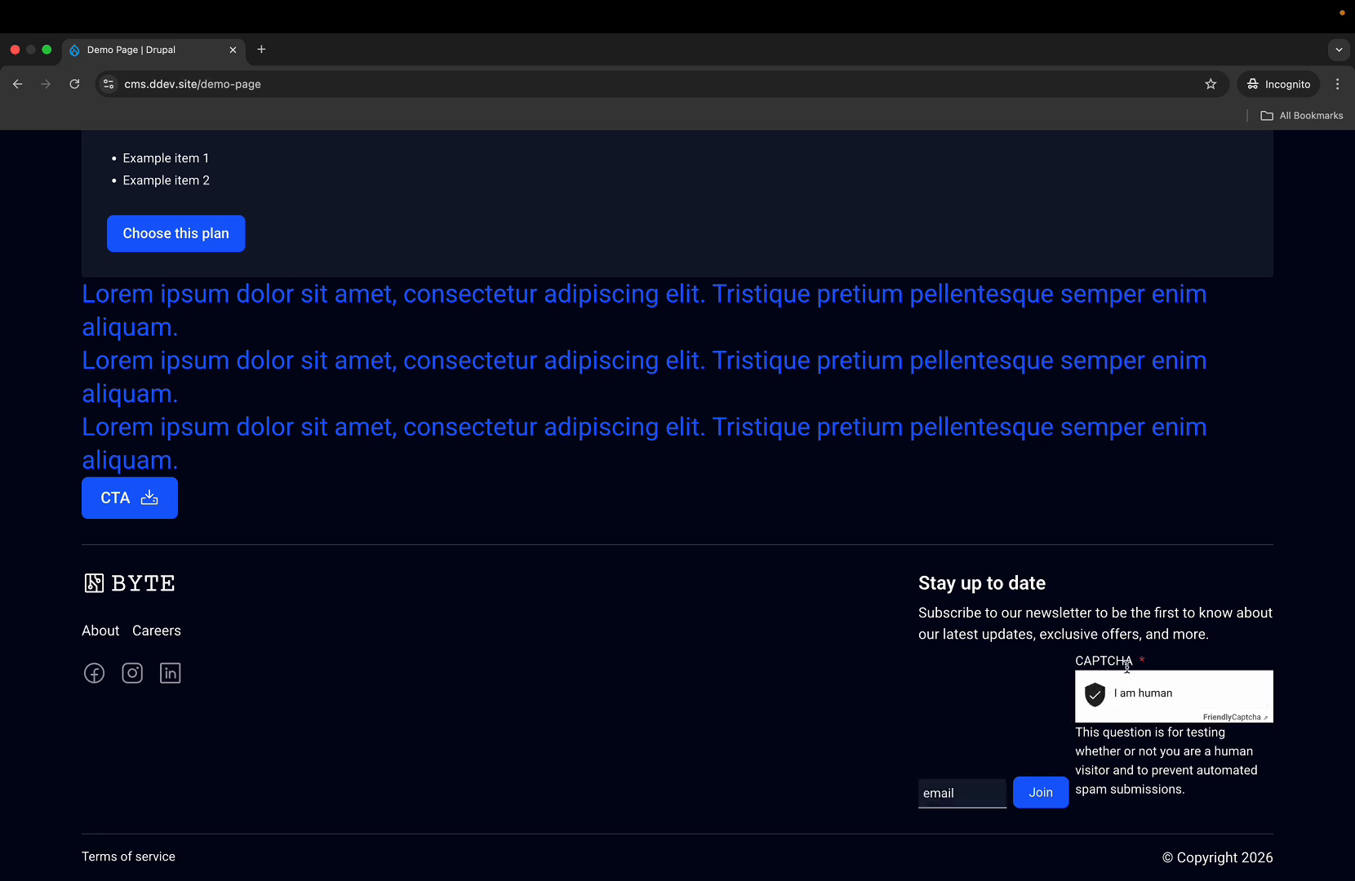
scroll(838, 542, up, 5)
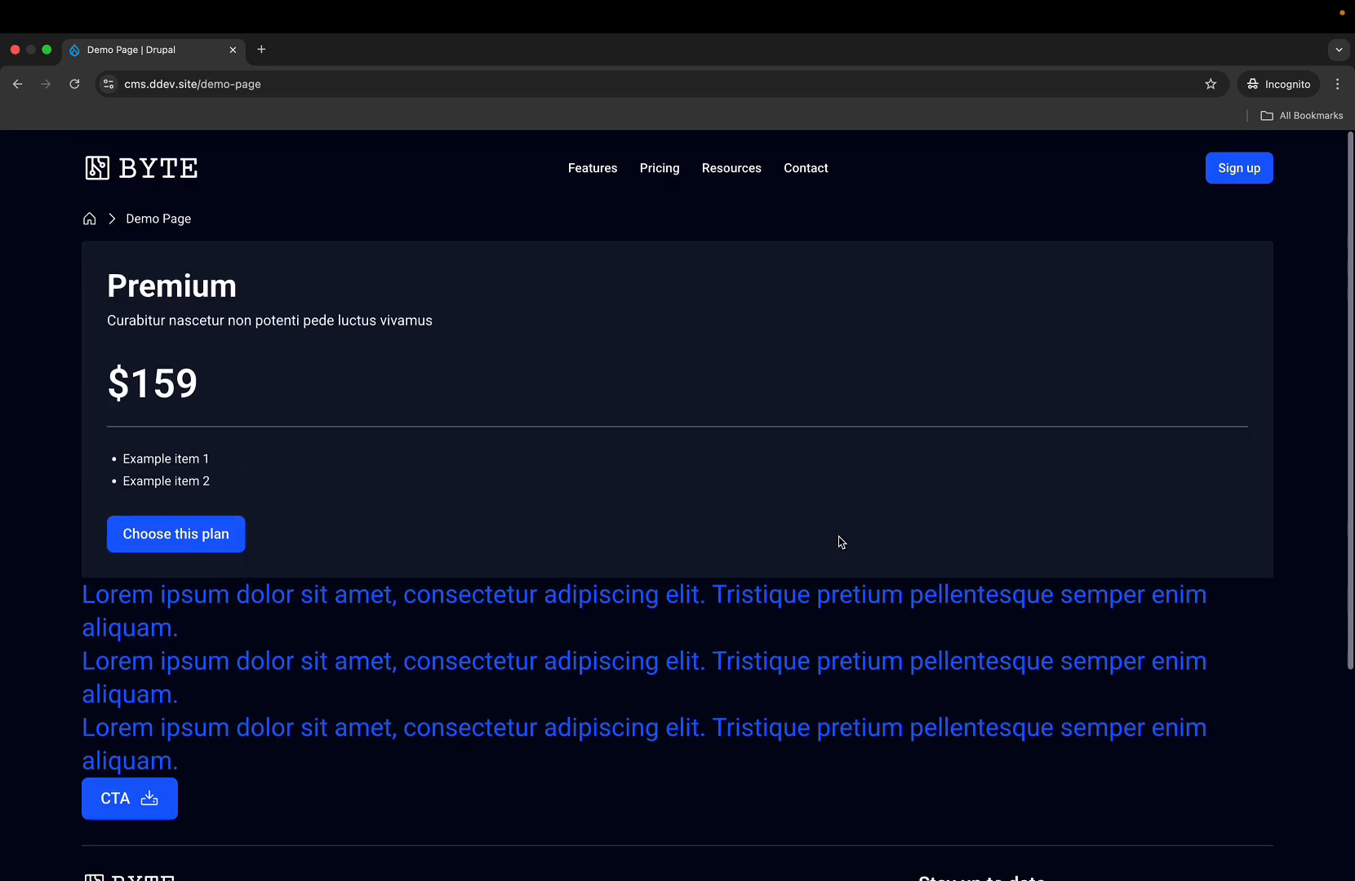
scroll(840, 543, down, 3)
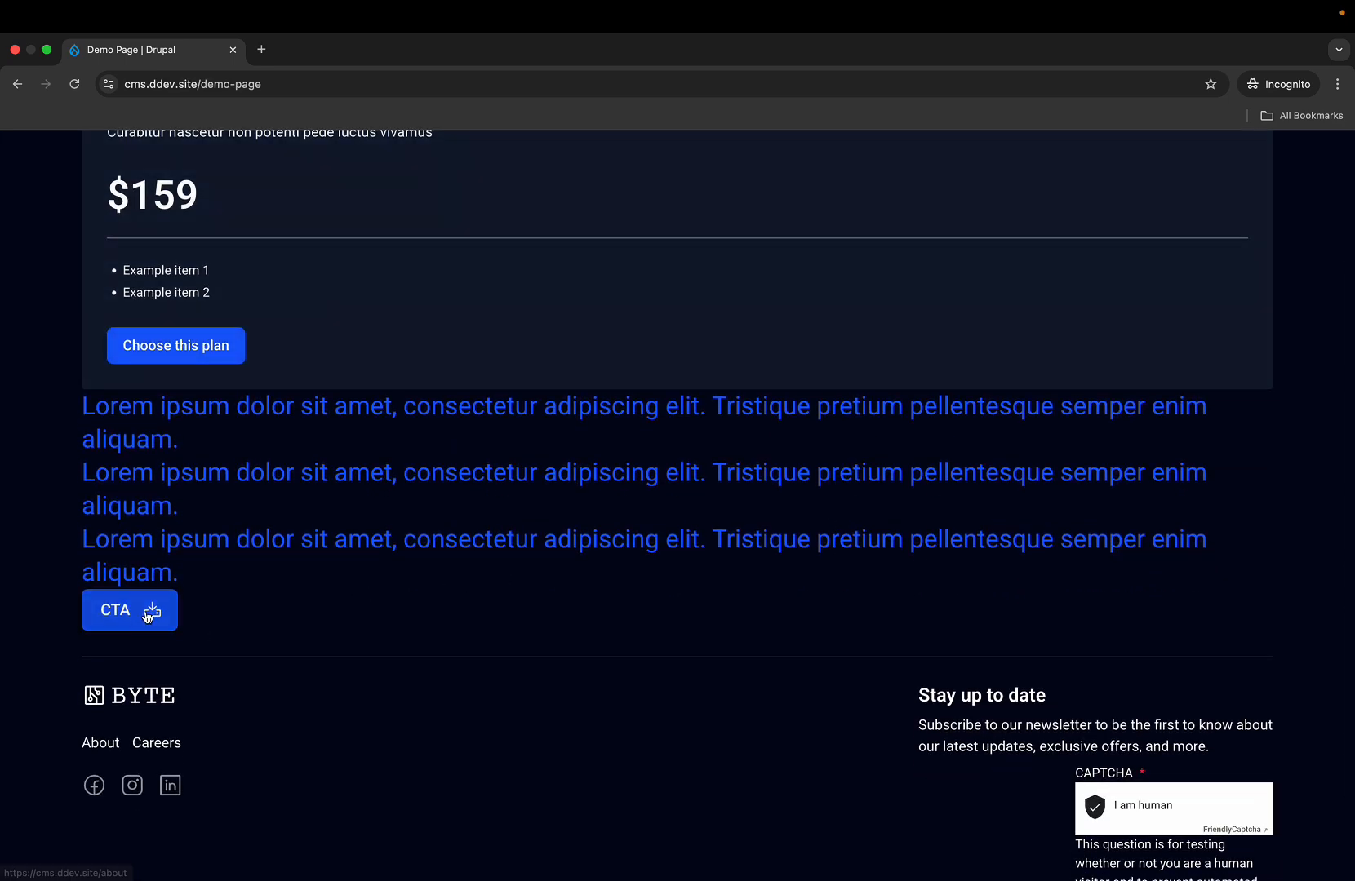
click(148, 617)
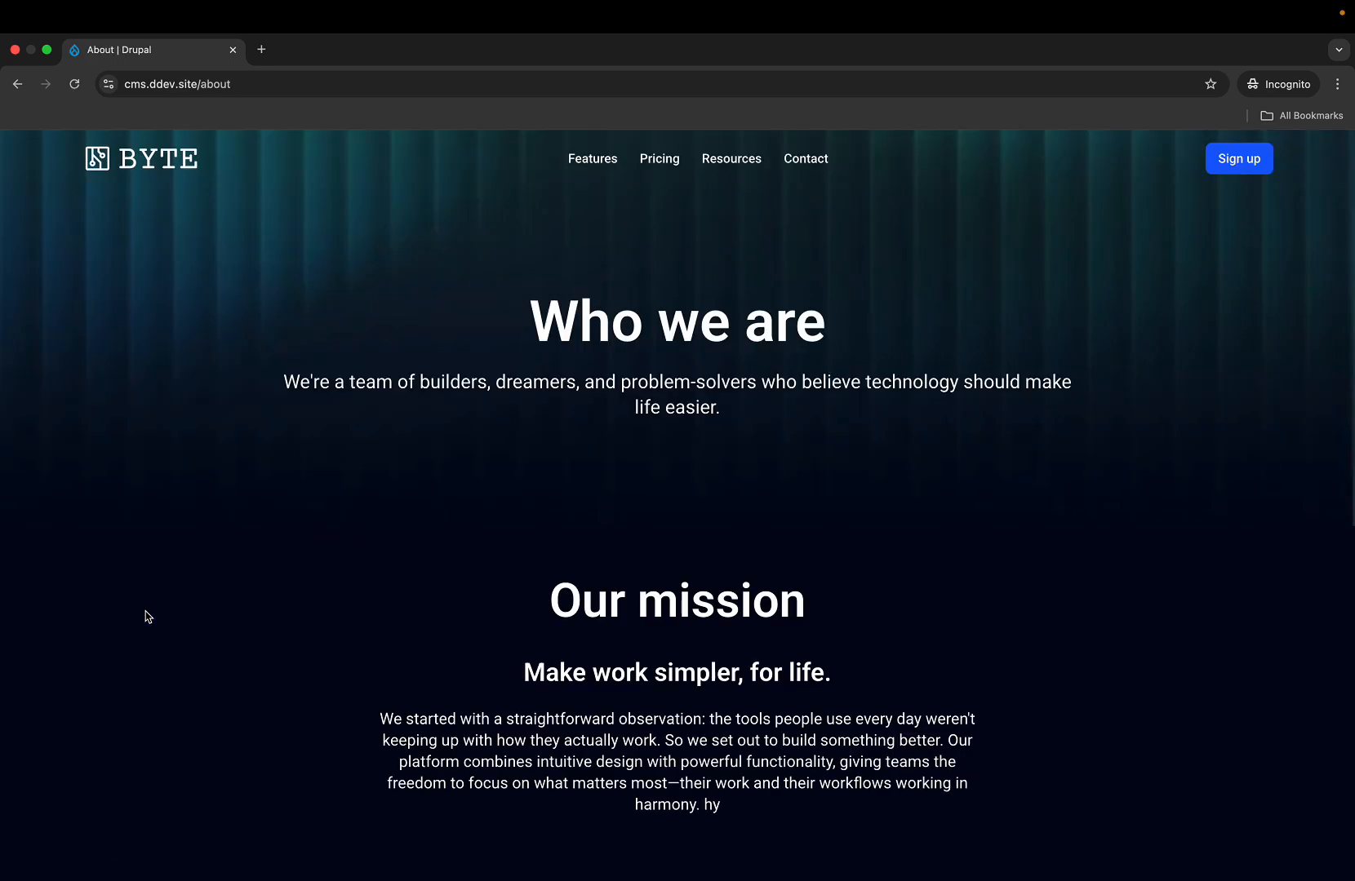
scroll(146, 614, down, 15)
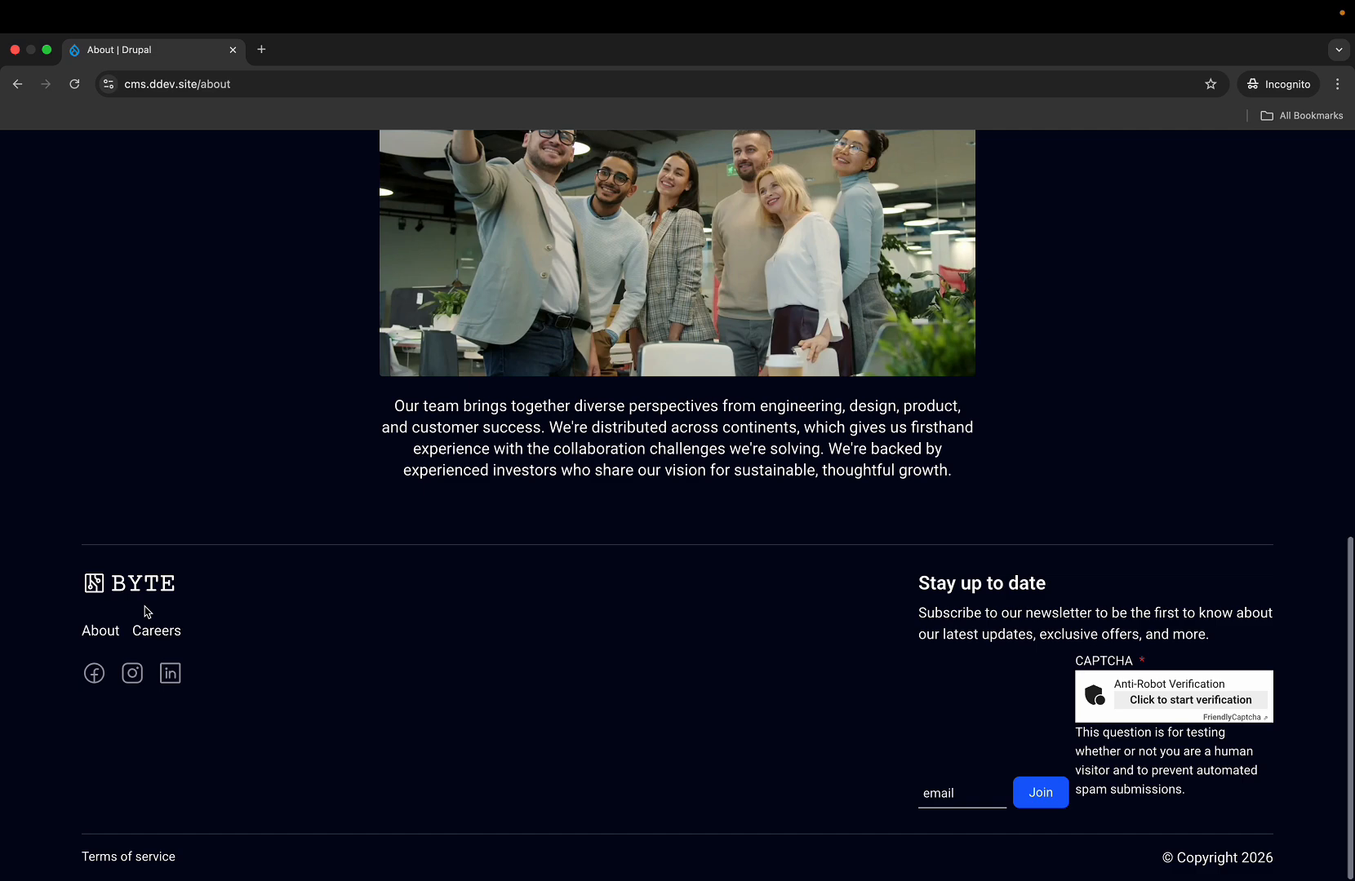
scroll(147, 612, up, 15)
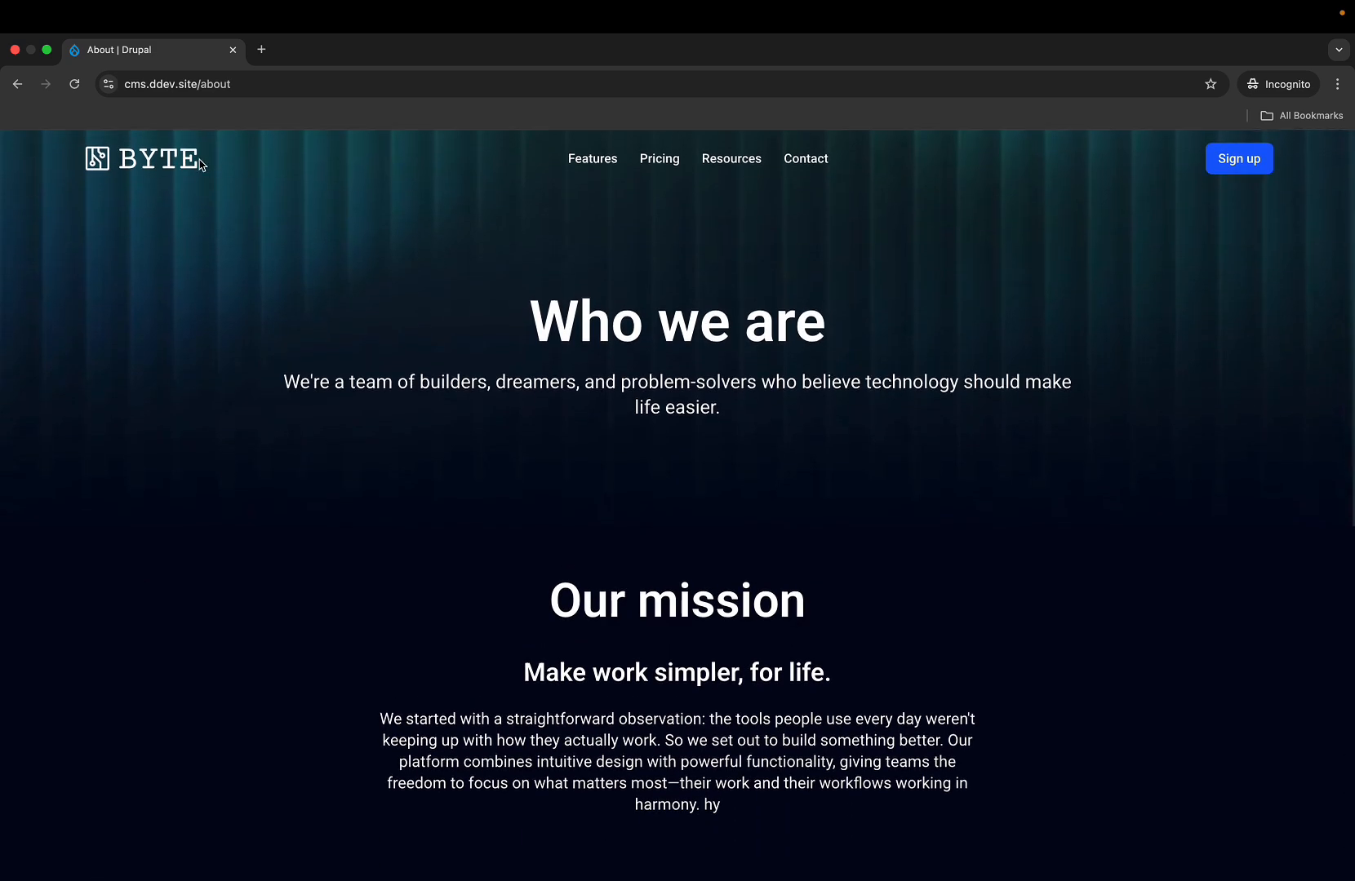
click(169, 159)
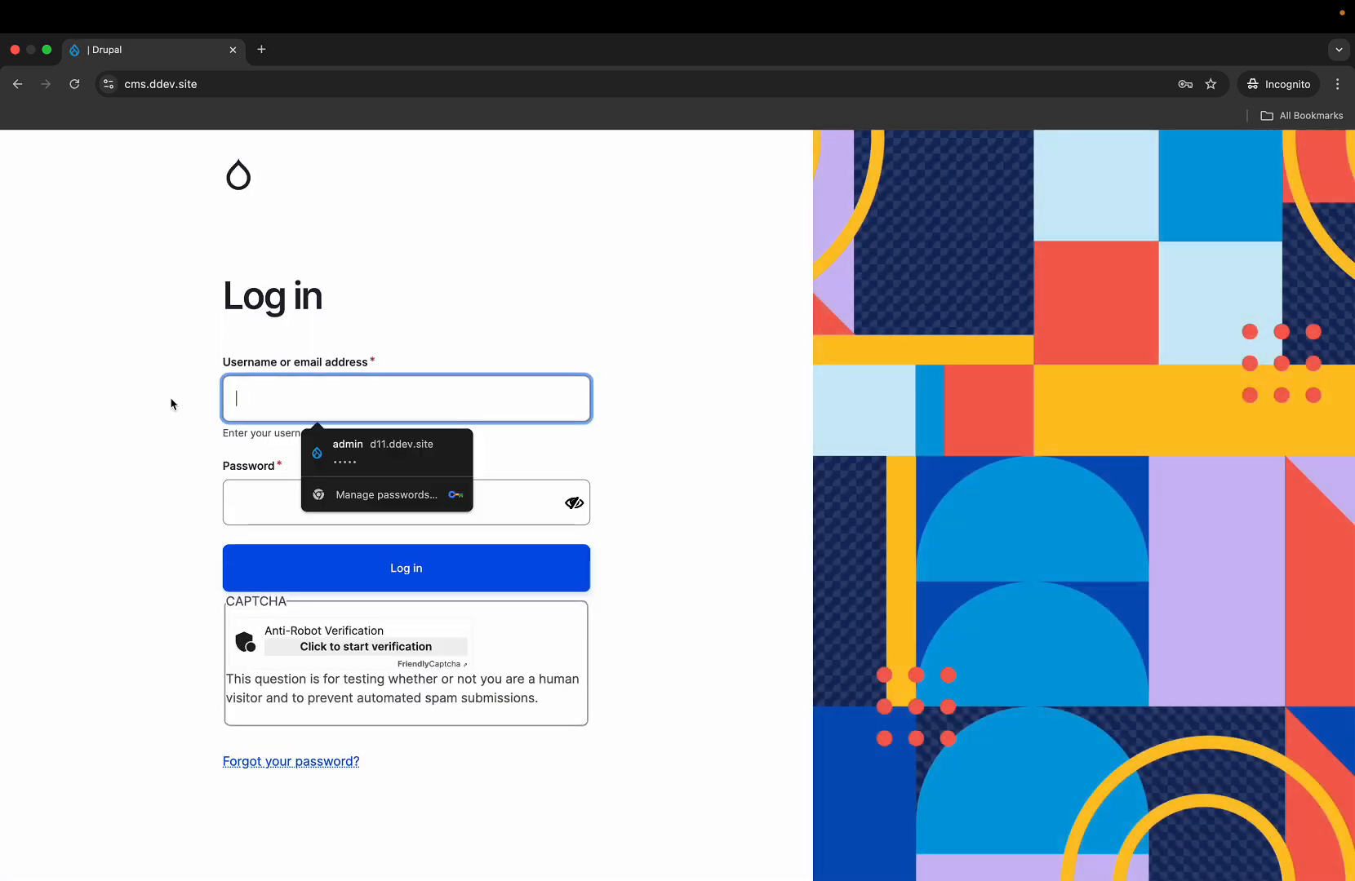
- Dismiss the saved-password suggestions, open 'Forgot your password?', then close the incognito window
click(510, 335)
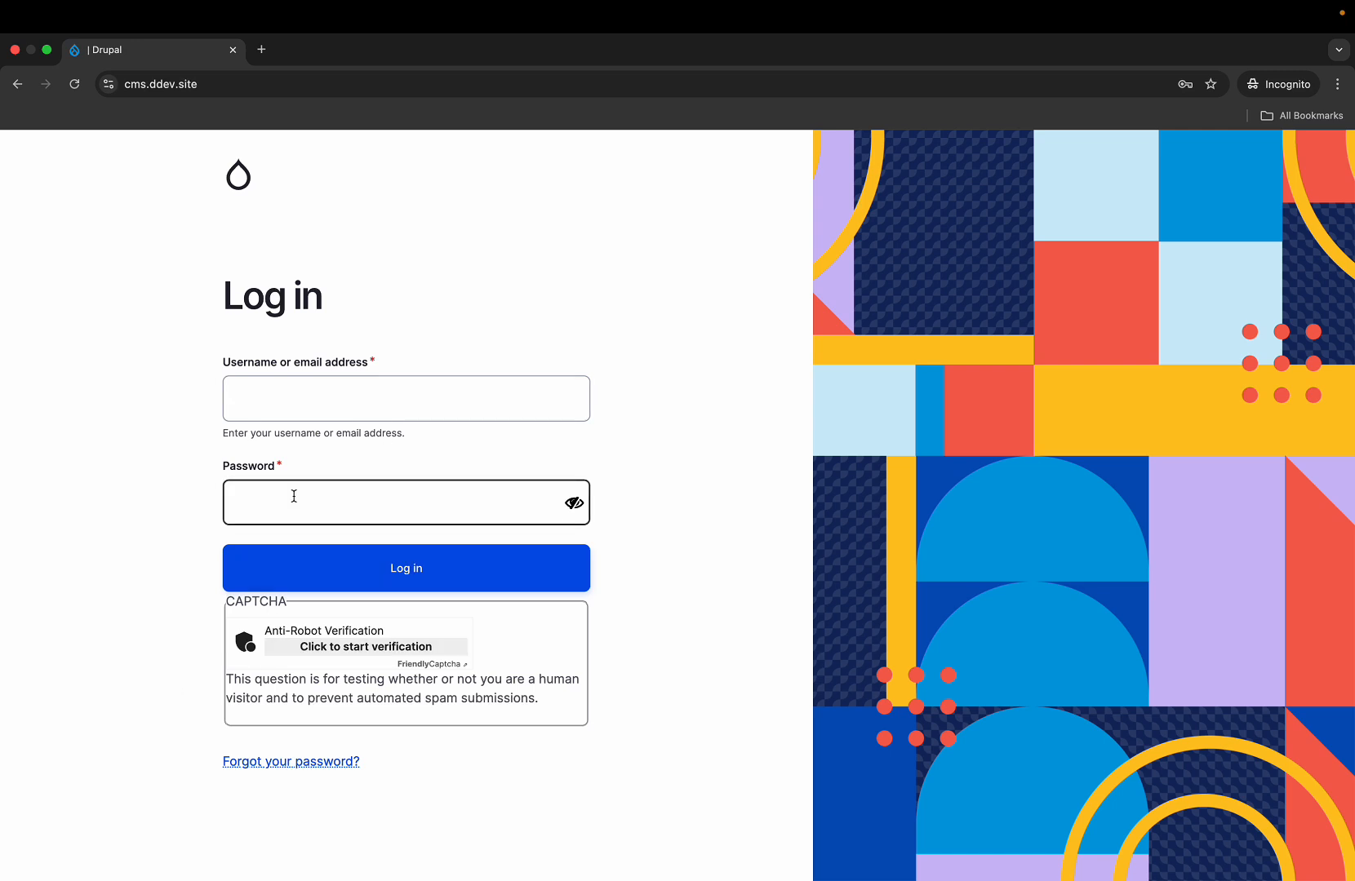
click(302, 762)
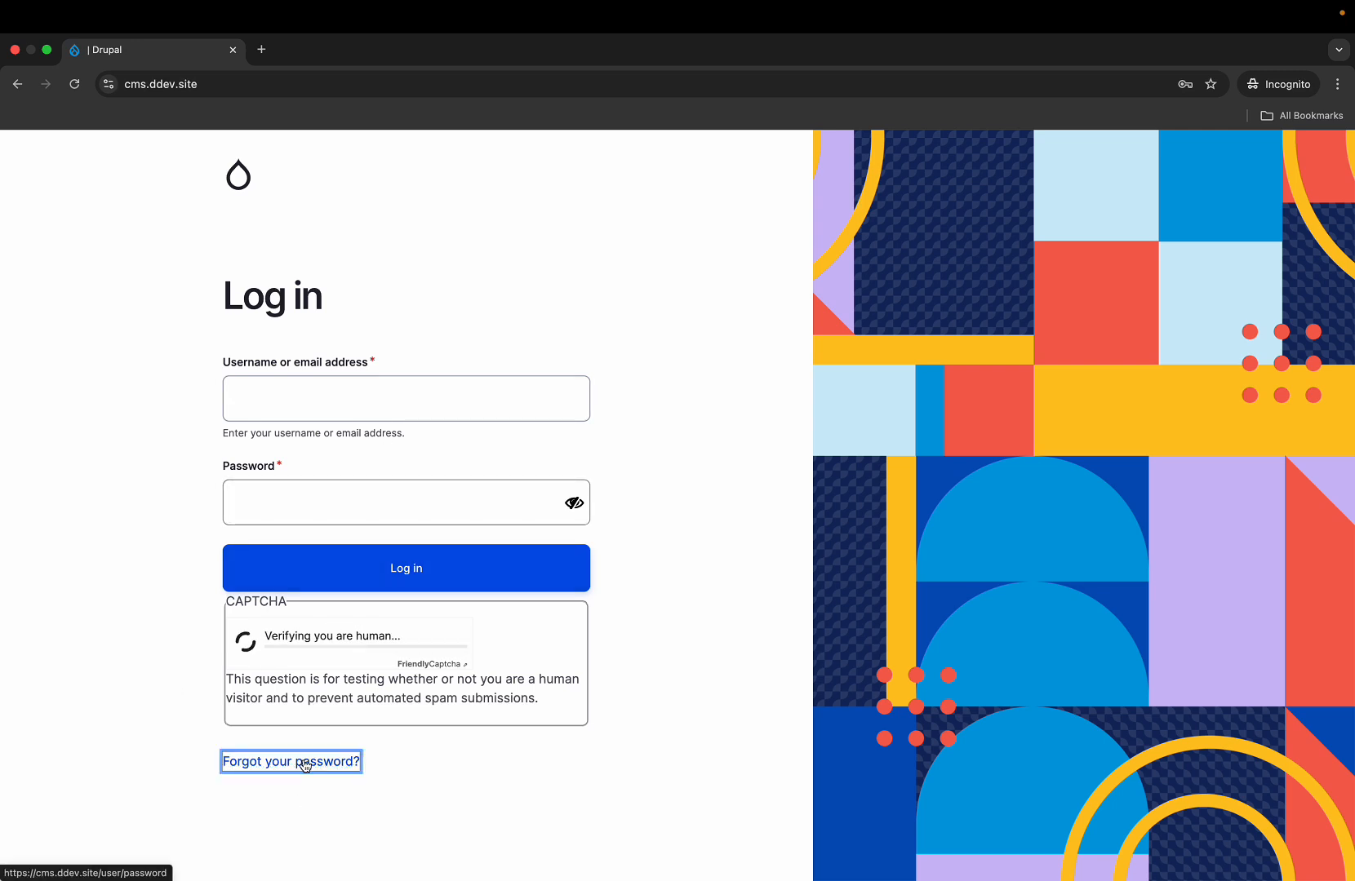
click(625, 465)
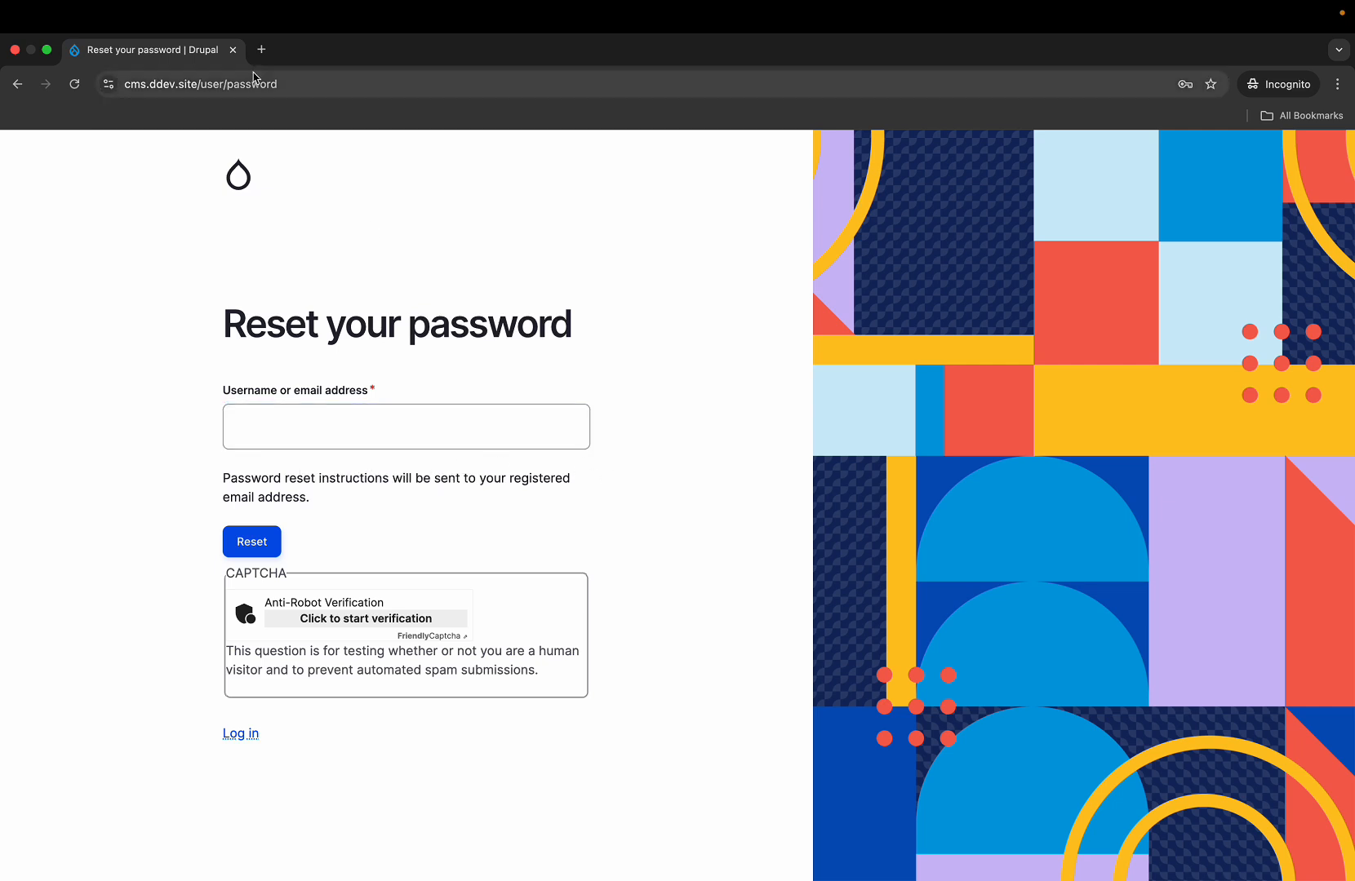
click(233, 50)
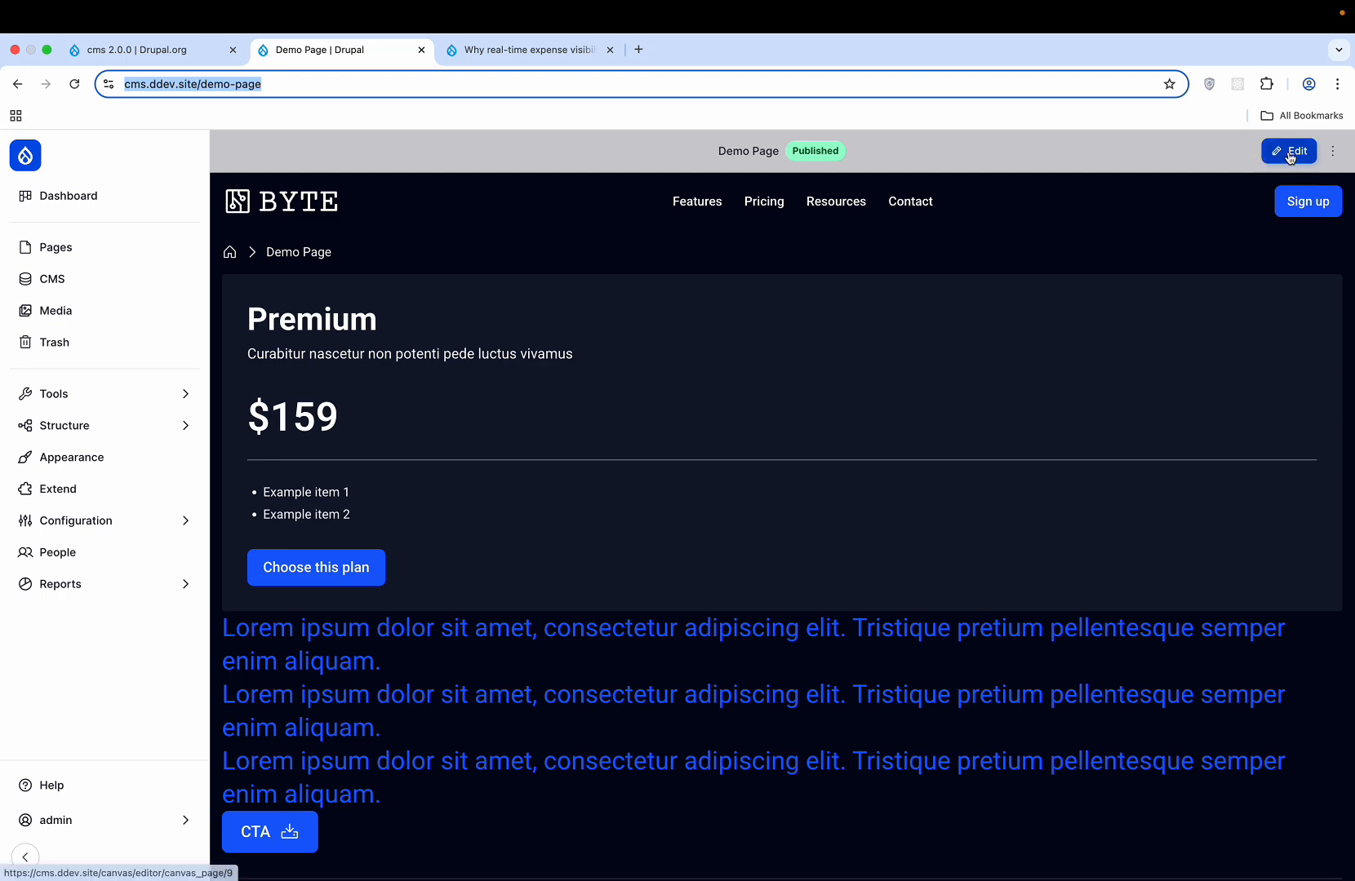
- Open the Demo Page in Canvas and exit, then go to Structure > Content types
click(1290, 154)
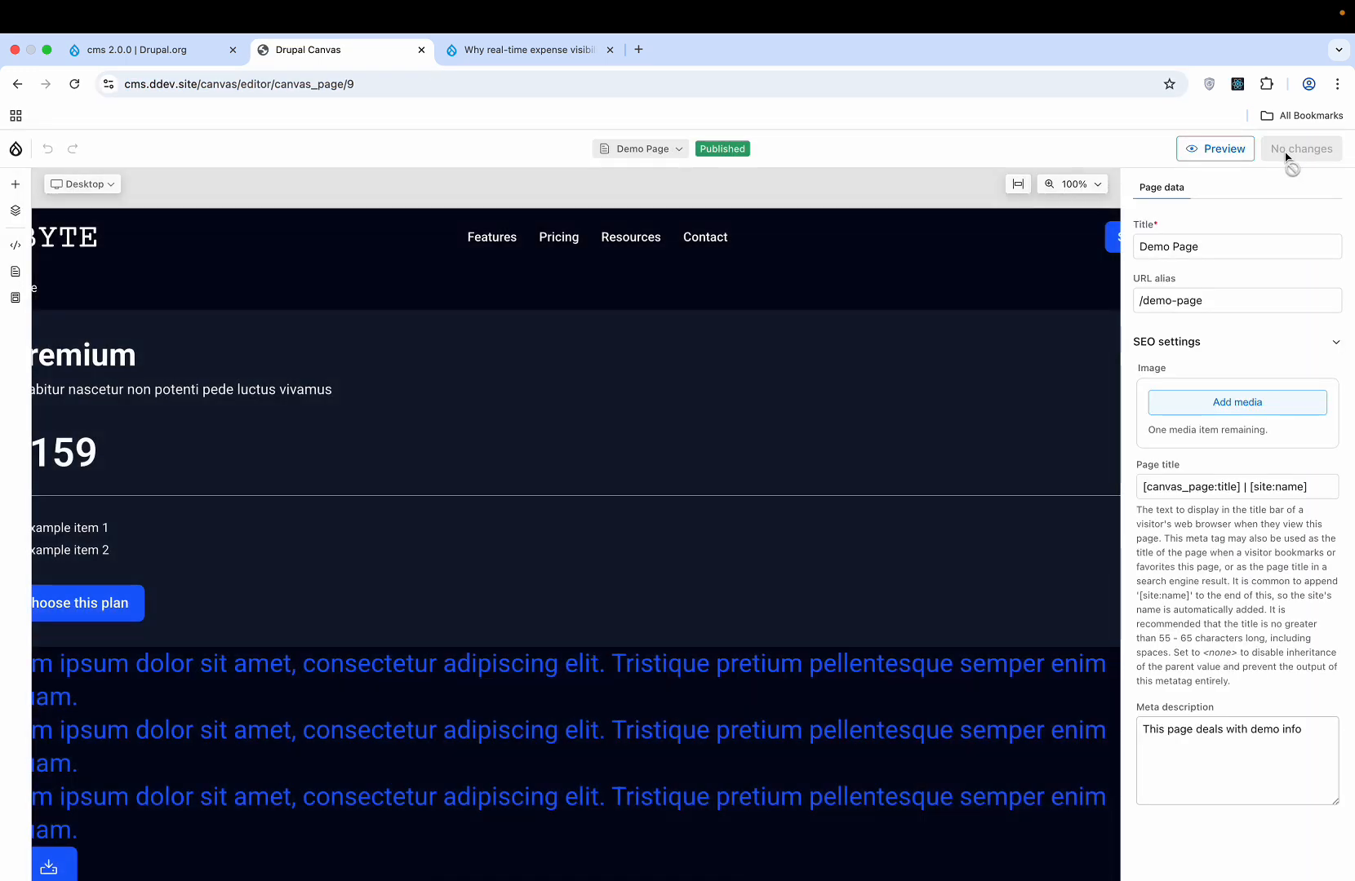
click(15, 152)
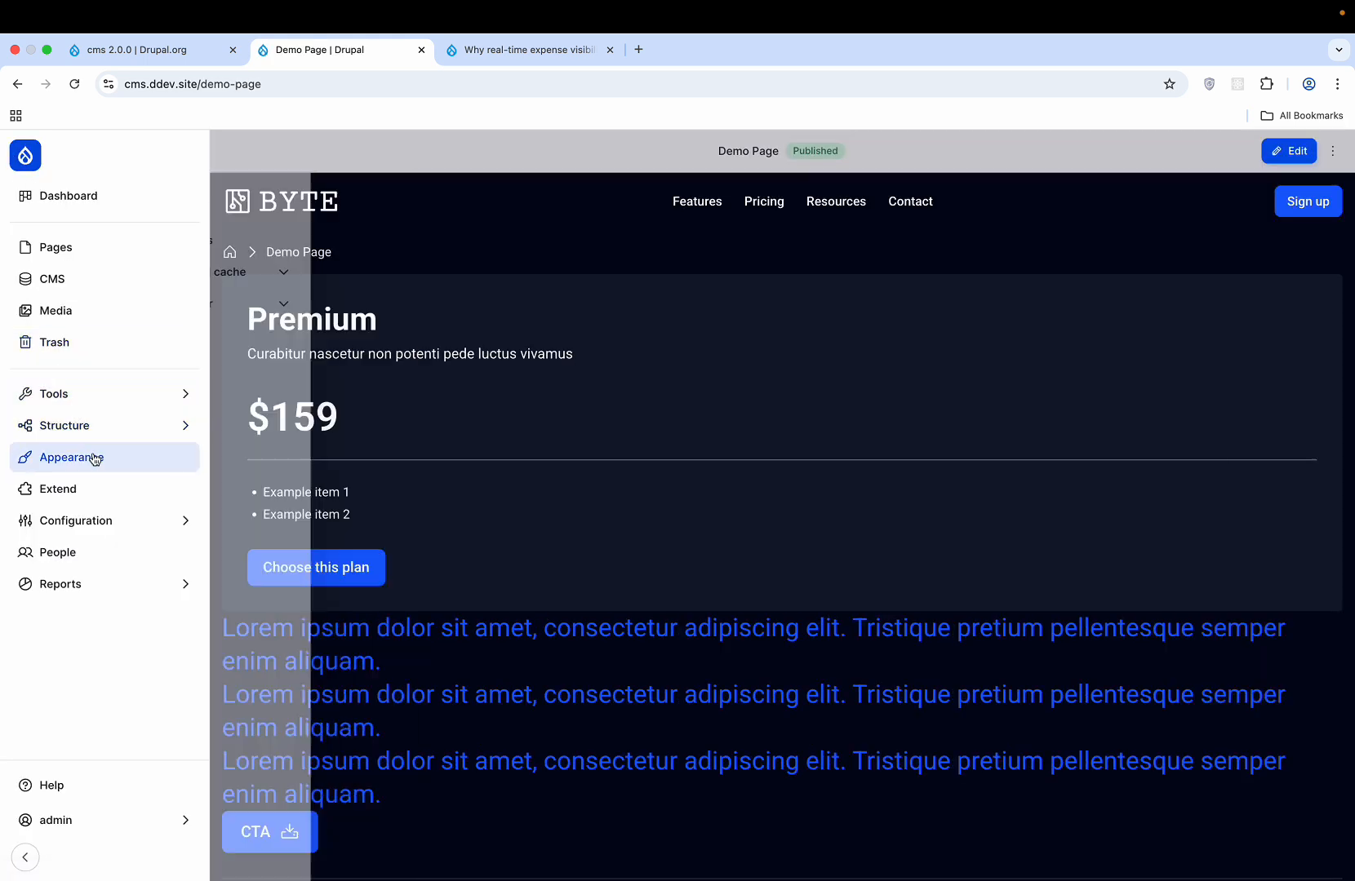
mouse_move(91, 429)
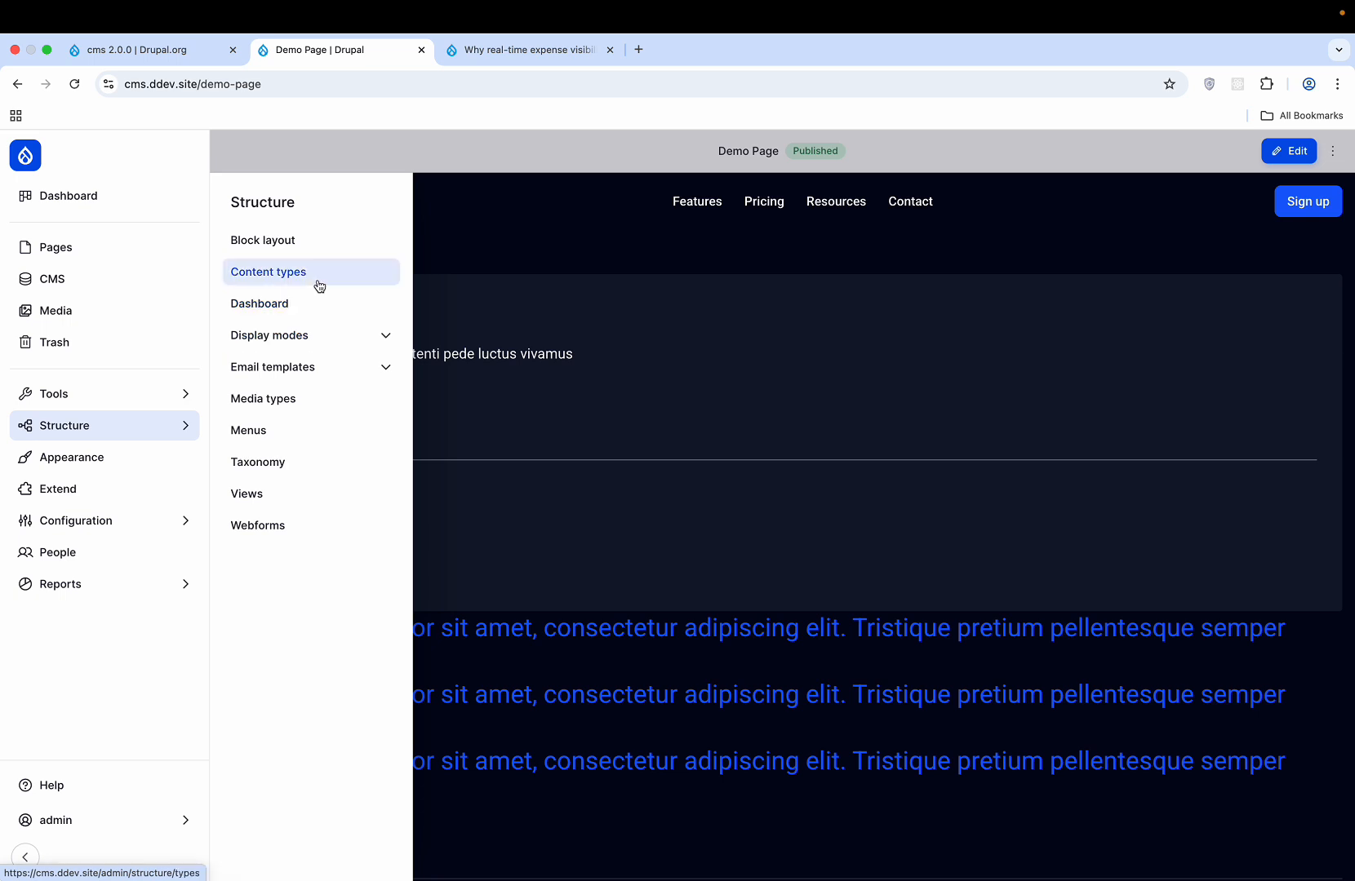
click(319, 285)
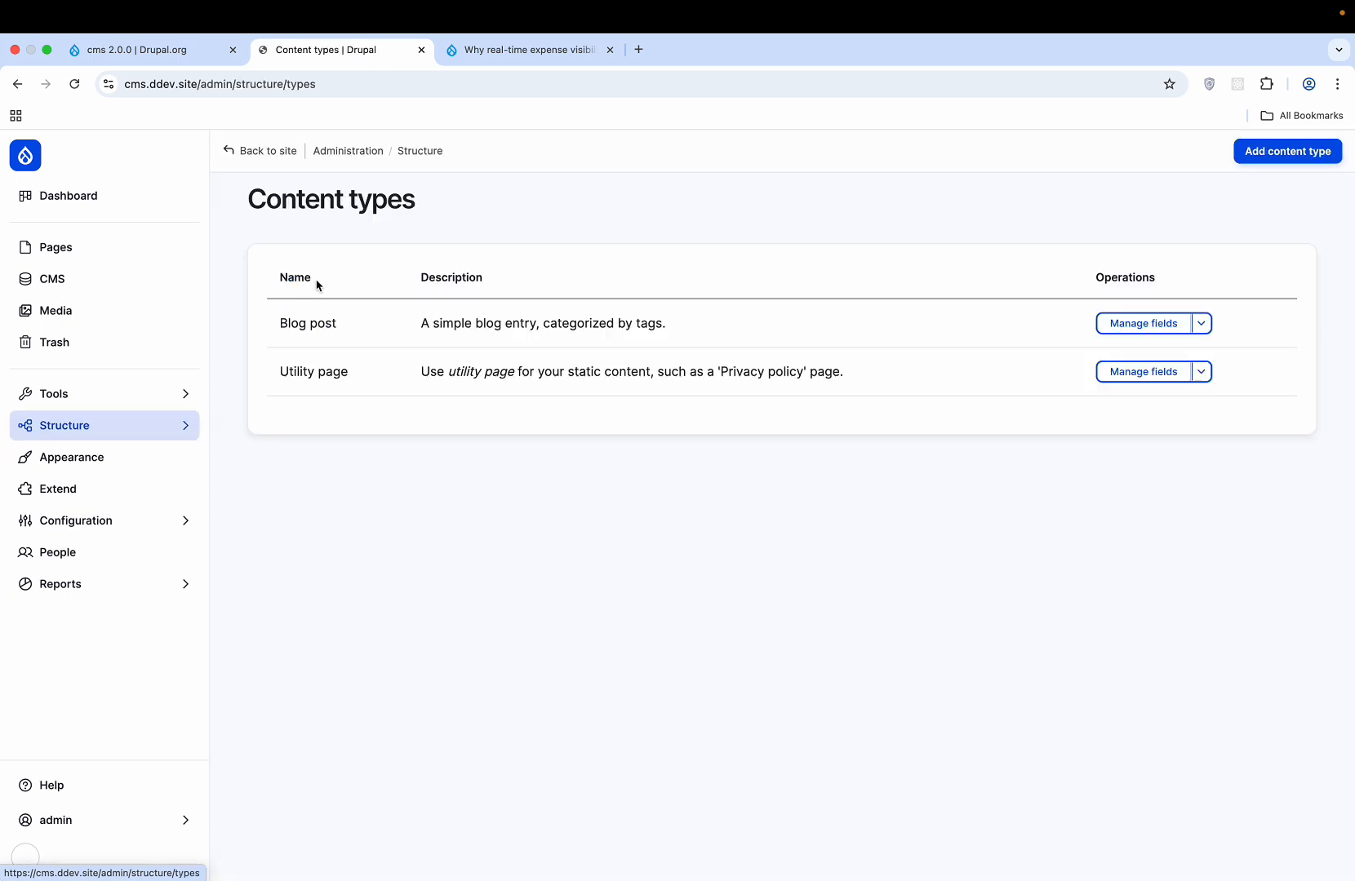
- Start a new content type named 'Demo' (machine name demo)
click(1280, 154)
click(384, 313)
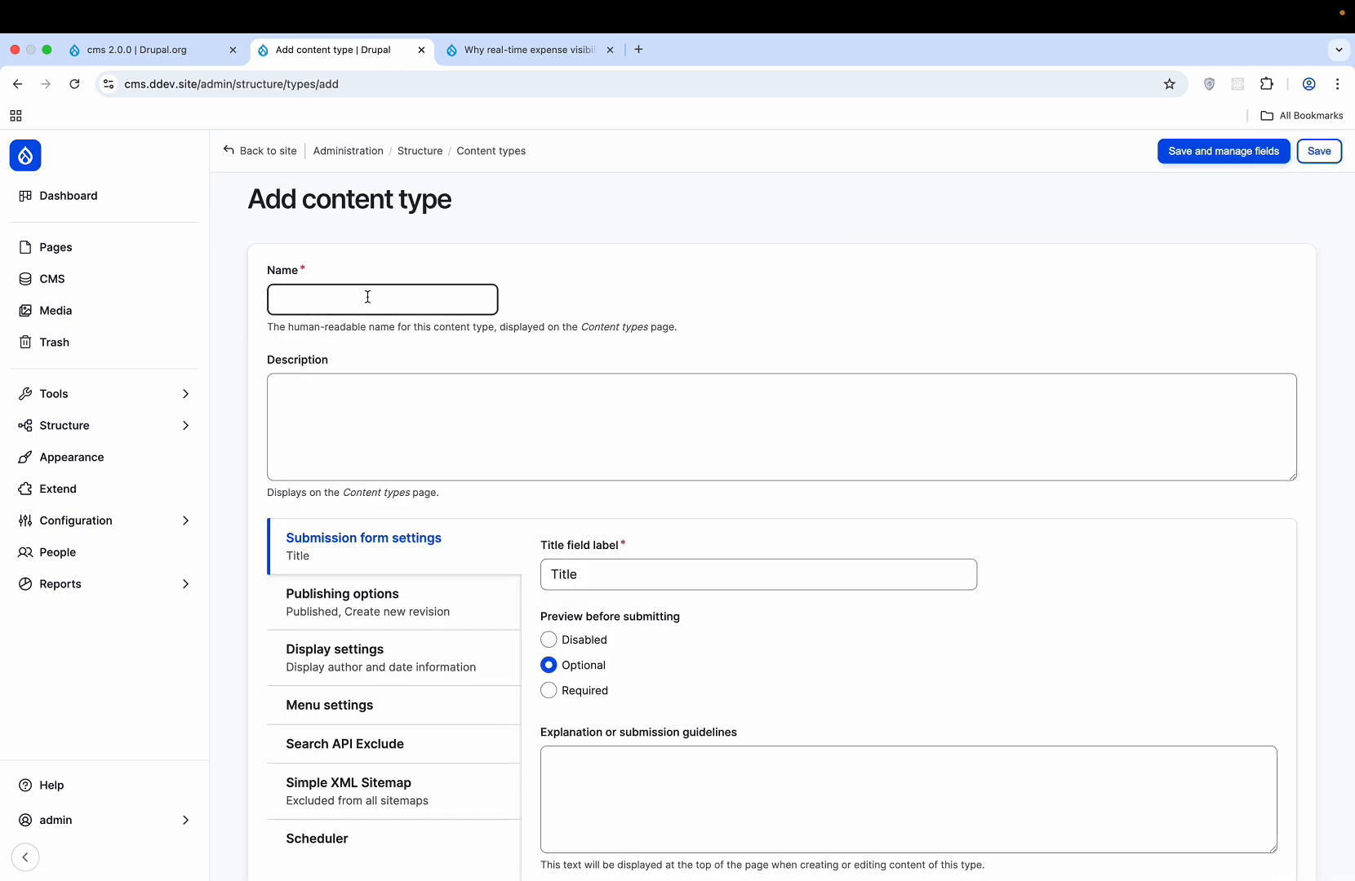
click(367, 296)
text(Demo)
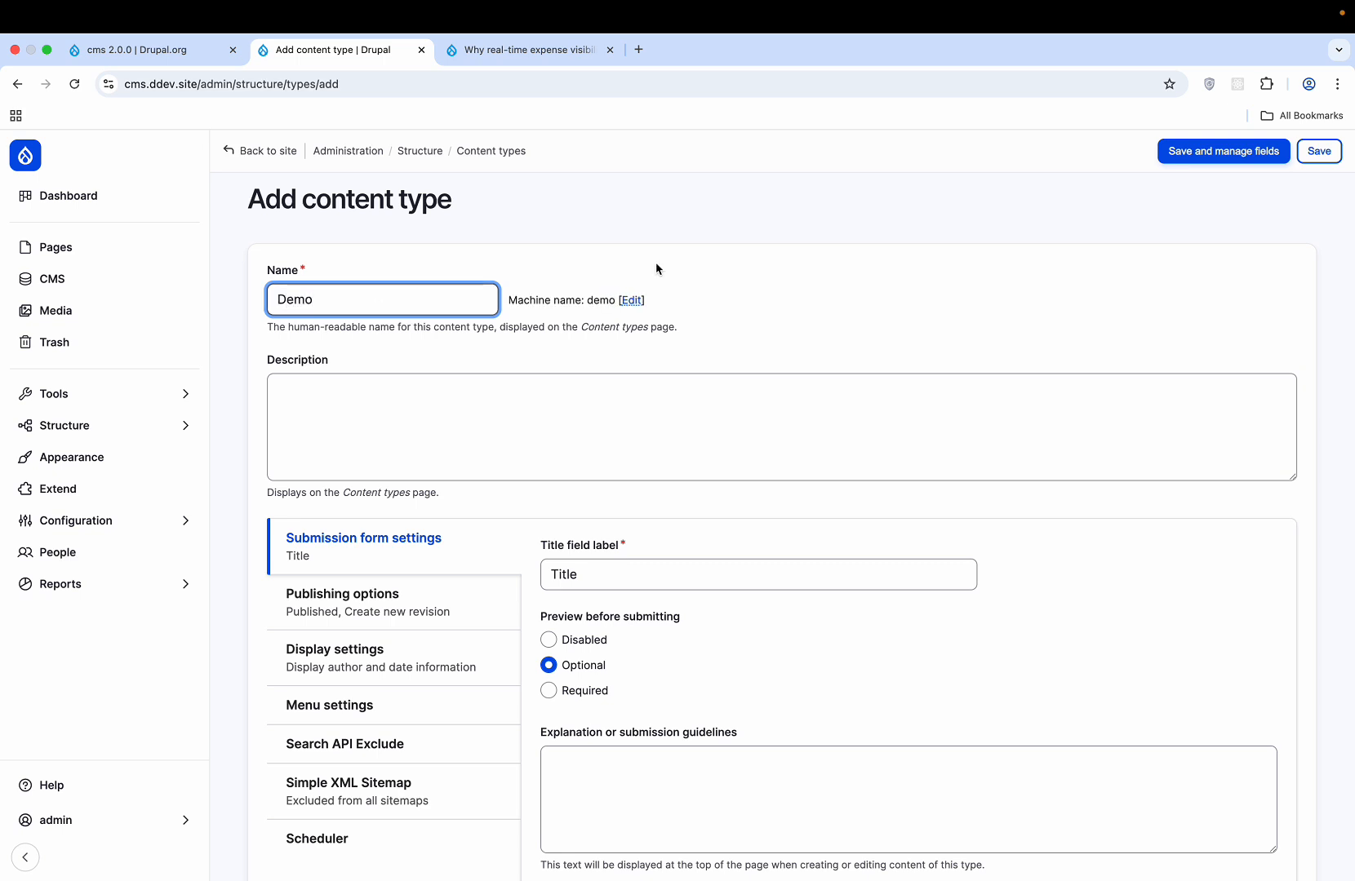
click(935, 286)
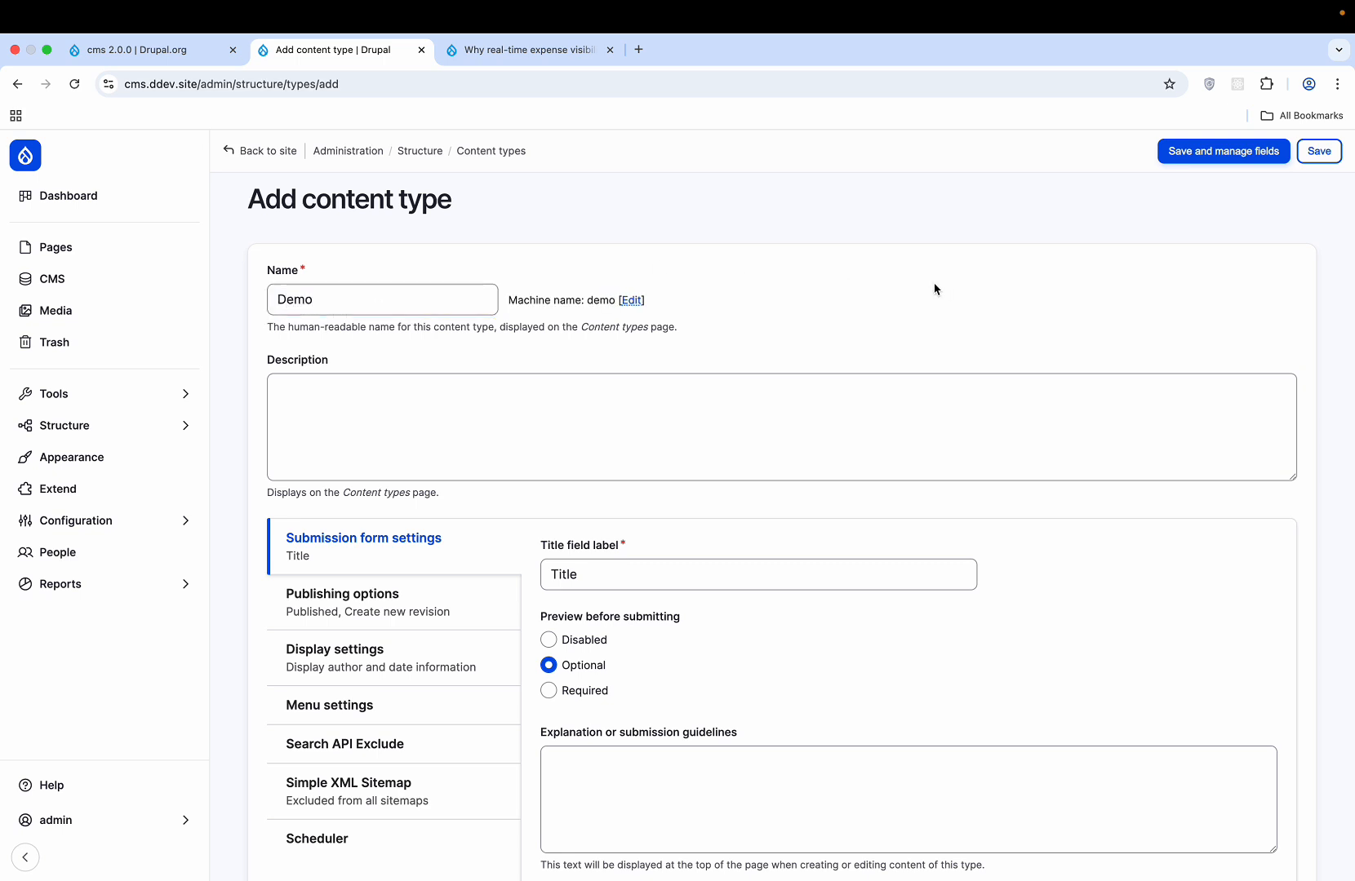
scroll(934, 286, down, 3)
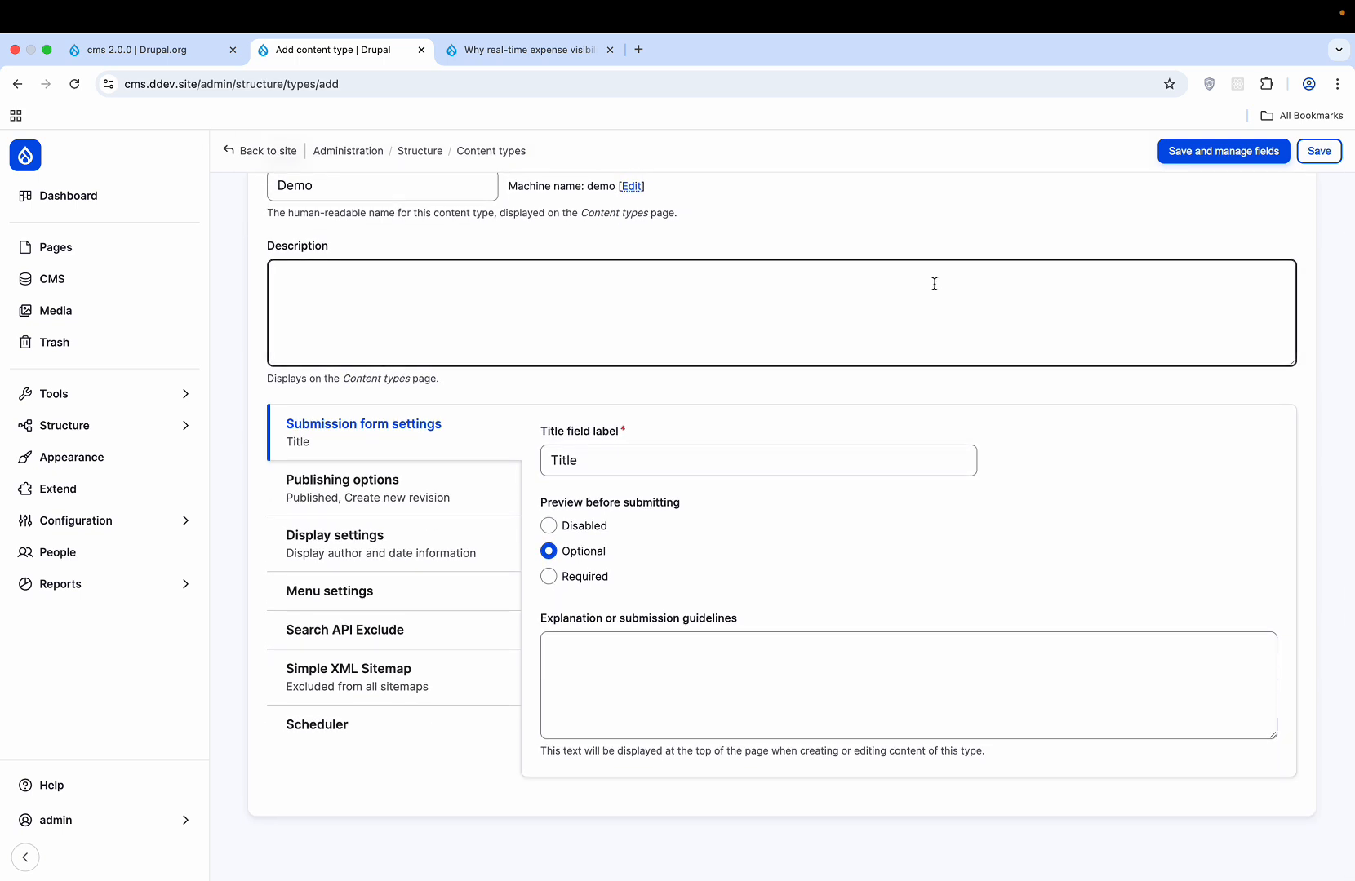
- Switch off 'Display author and date information' and enable the search exclusion setting
click(430, 470)
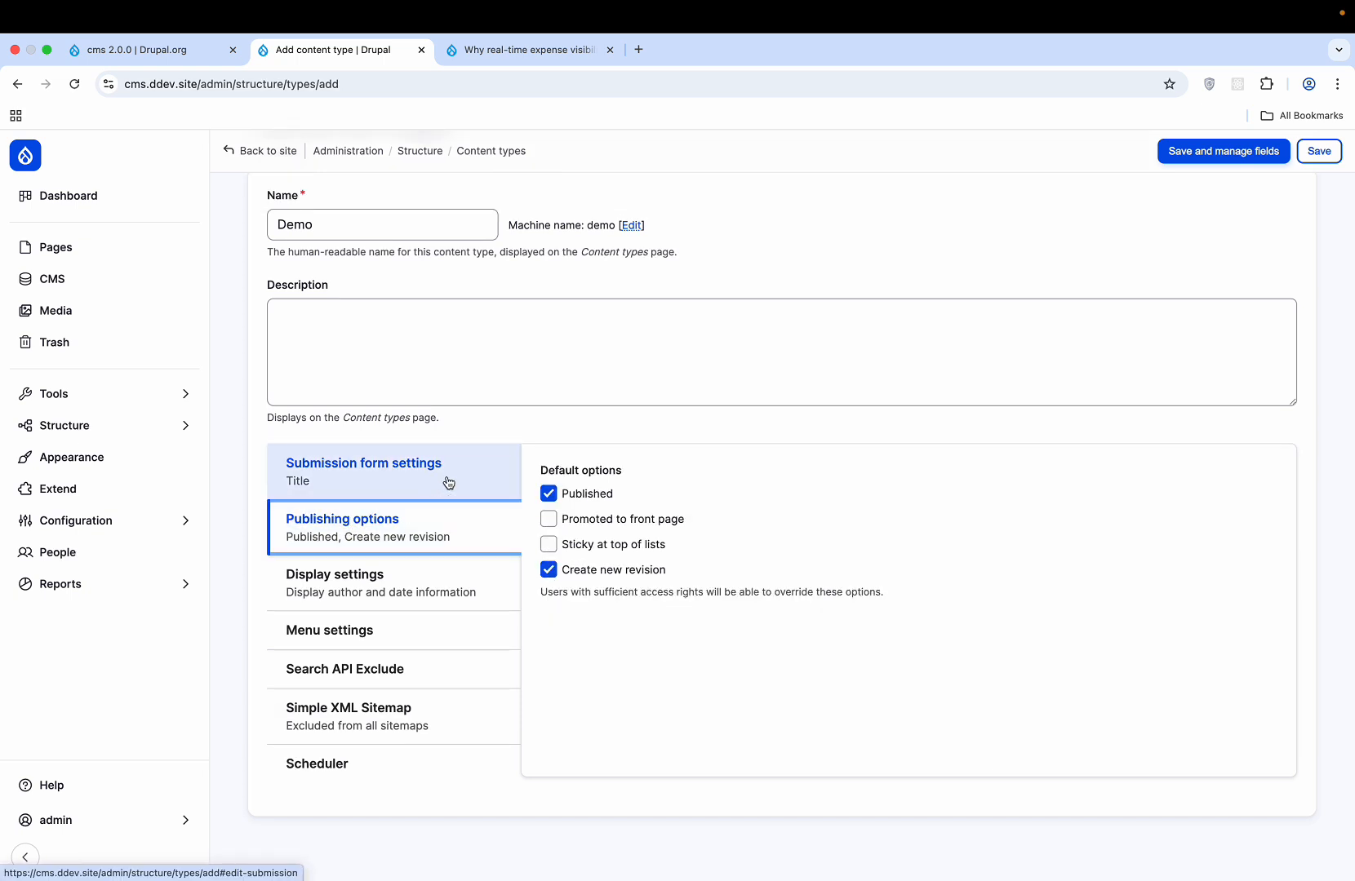
click(422, 591)
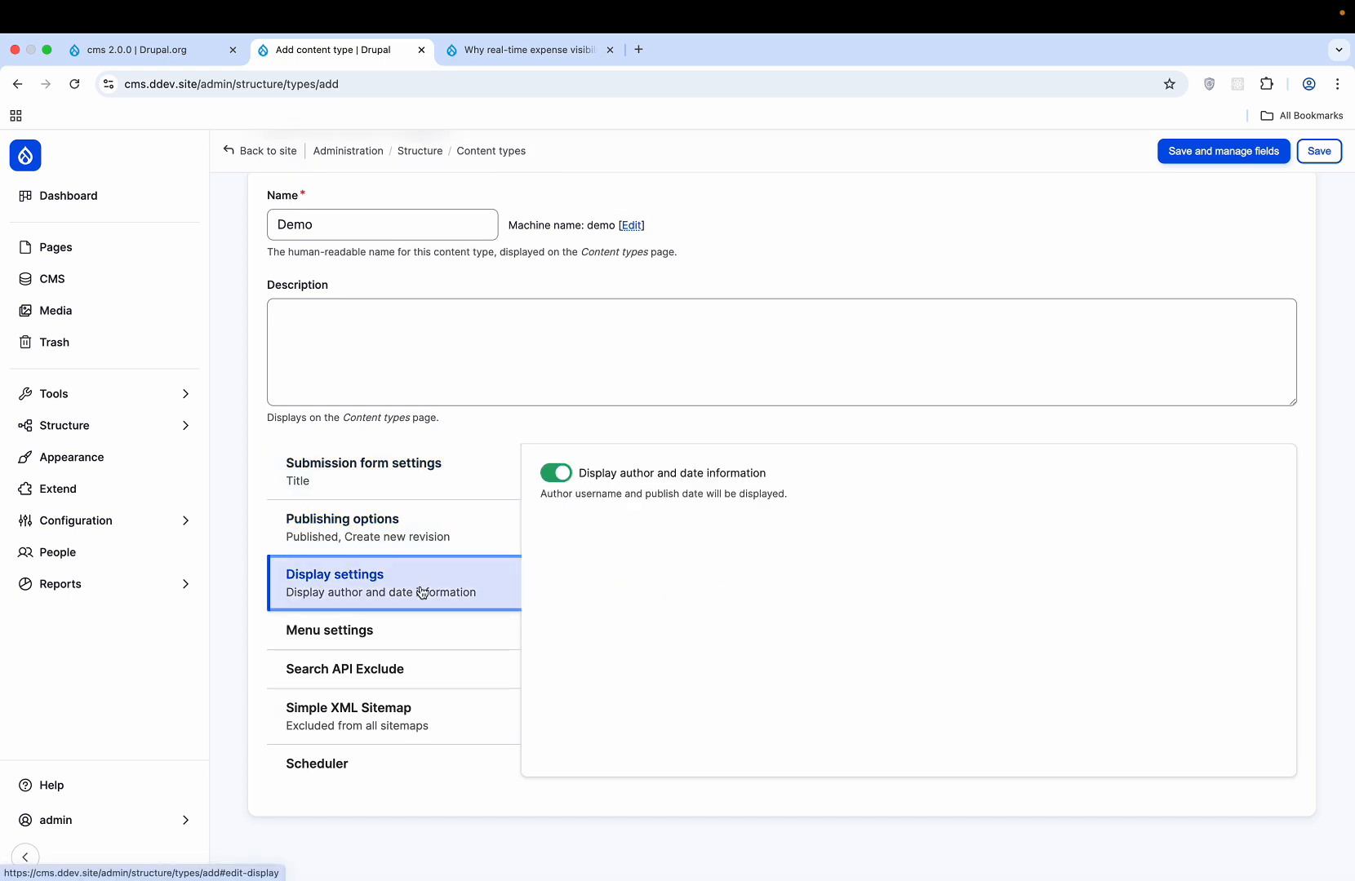
click(585, 477)
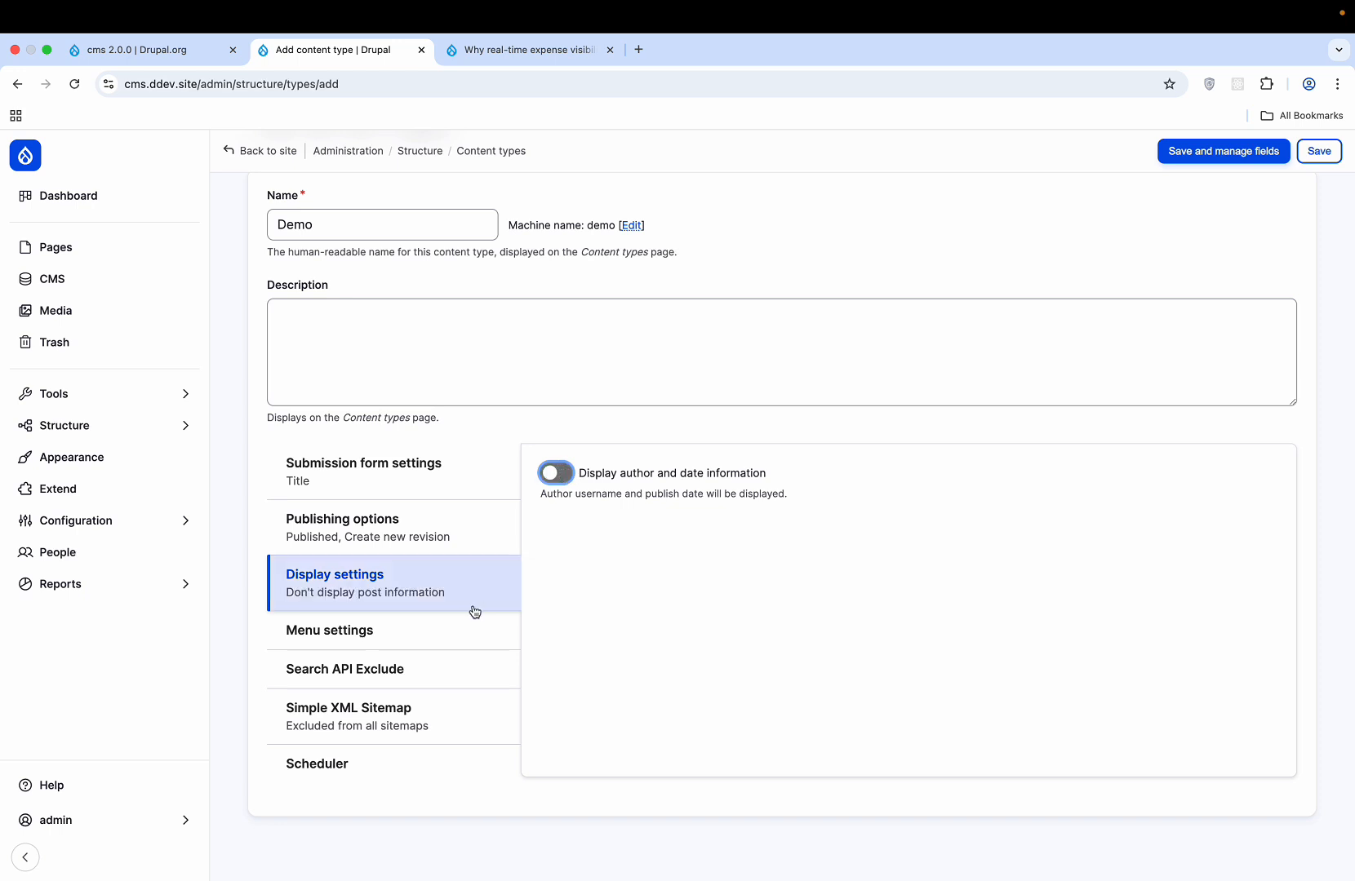
click(451, 632)
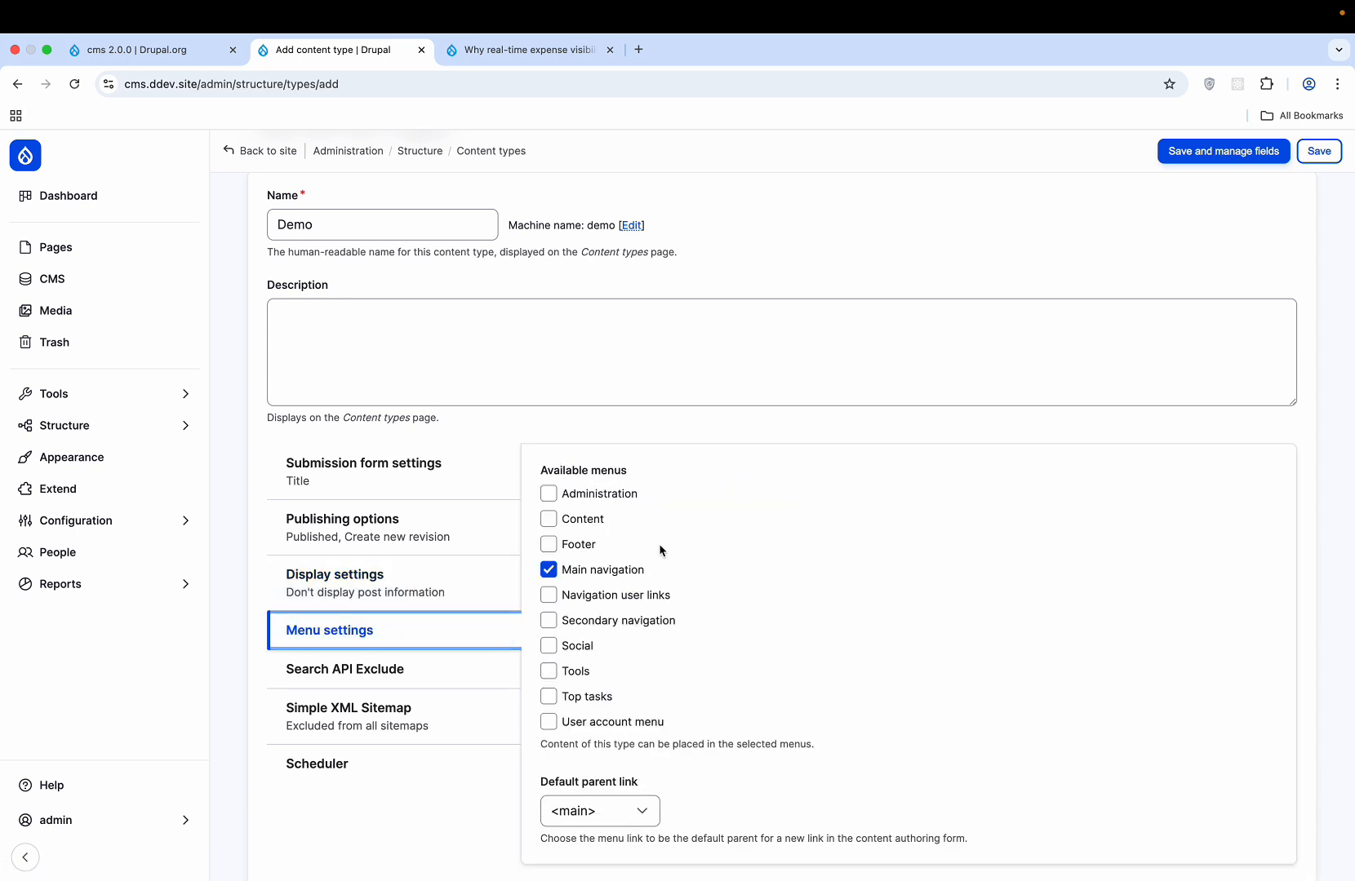
click(447, 667)
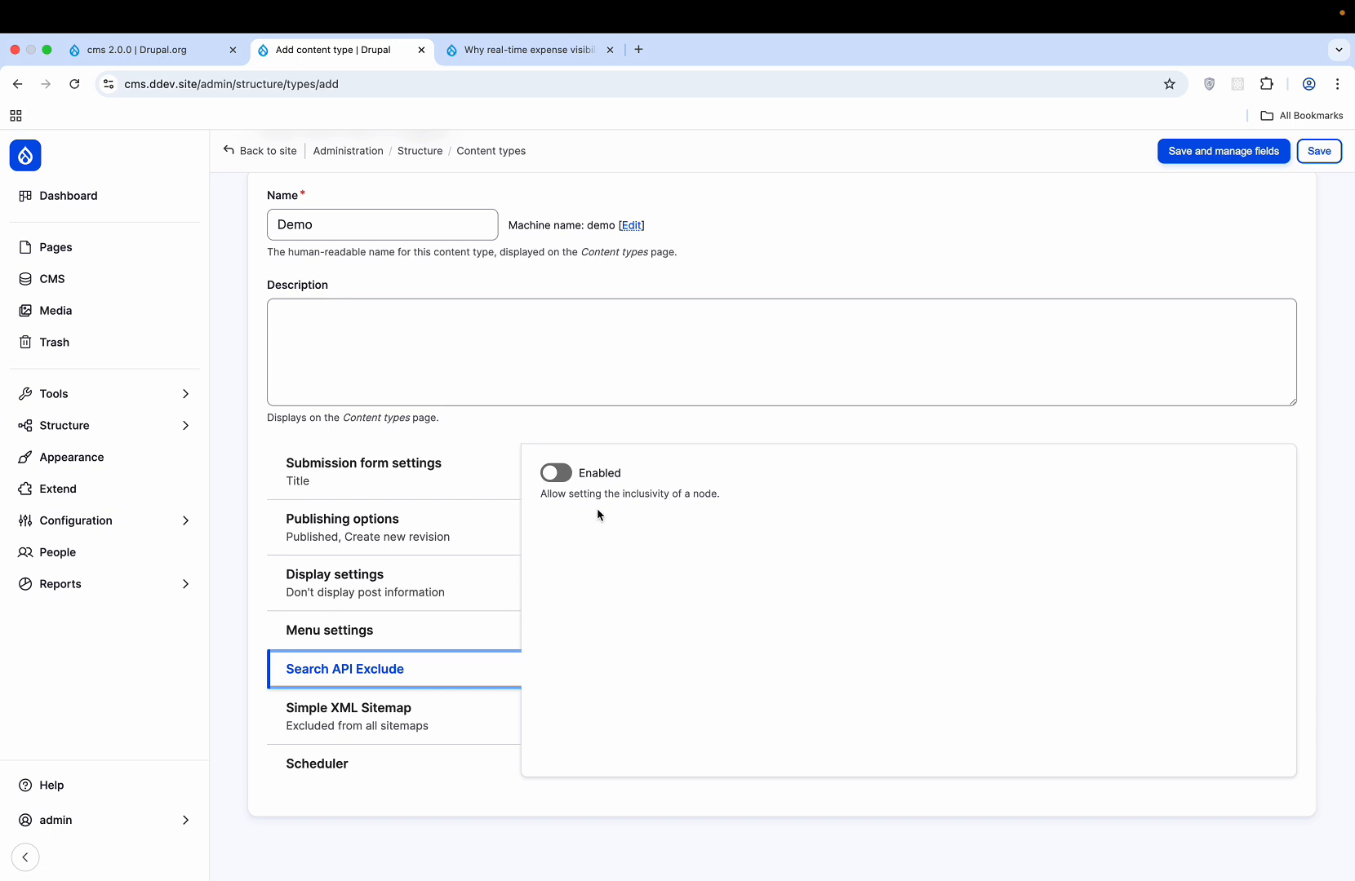
click(558, 474)
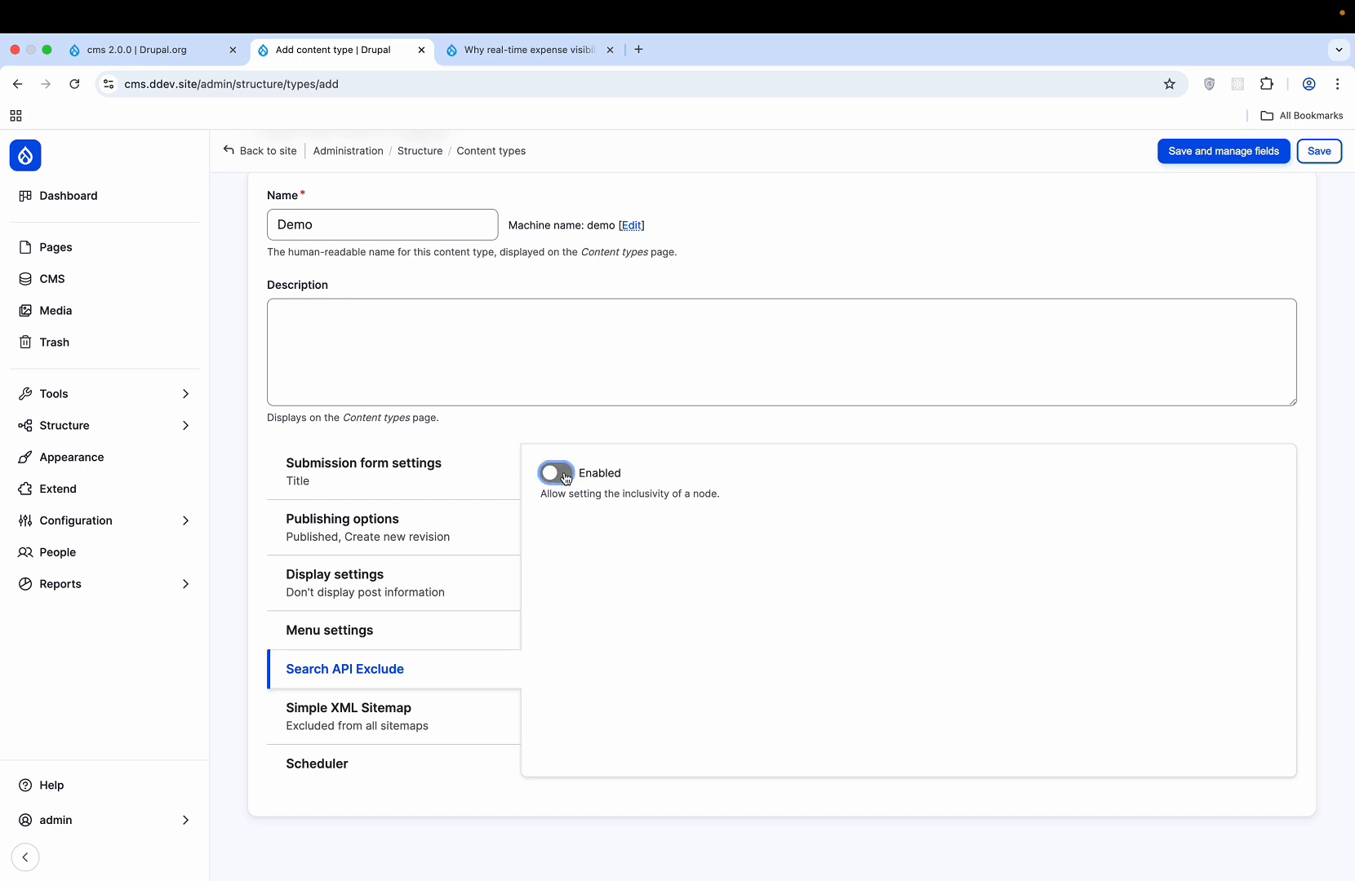
- Review the sitemap and scheduling settings tabs for the Demo type
click(398, 731)
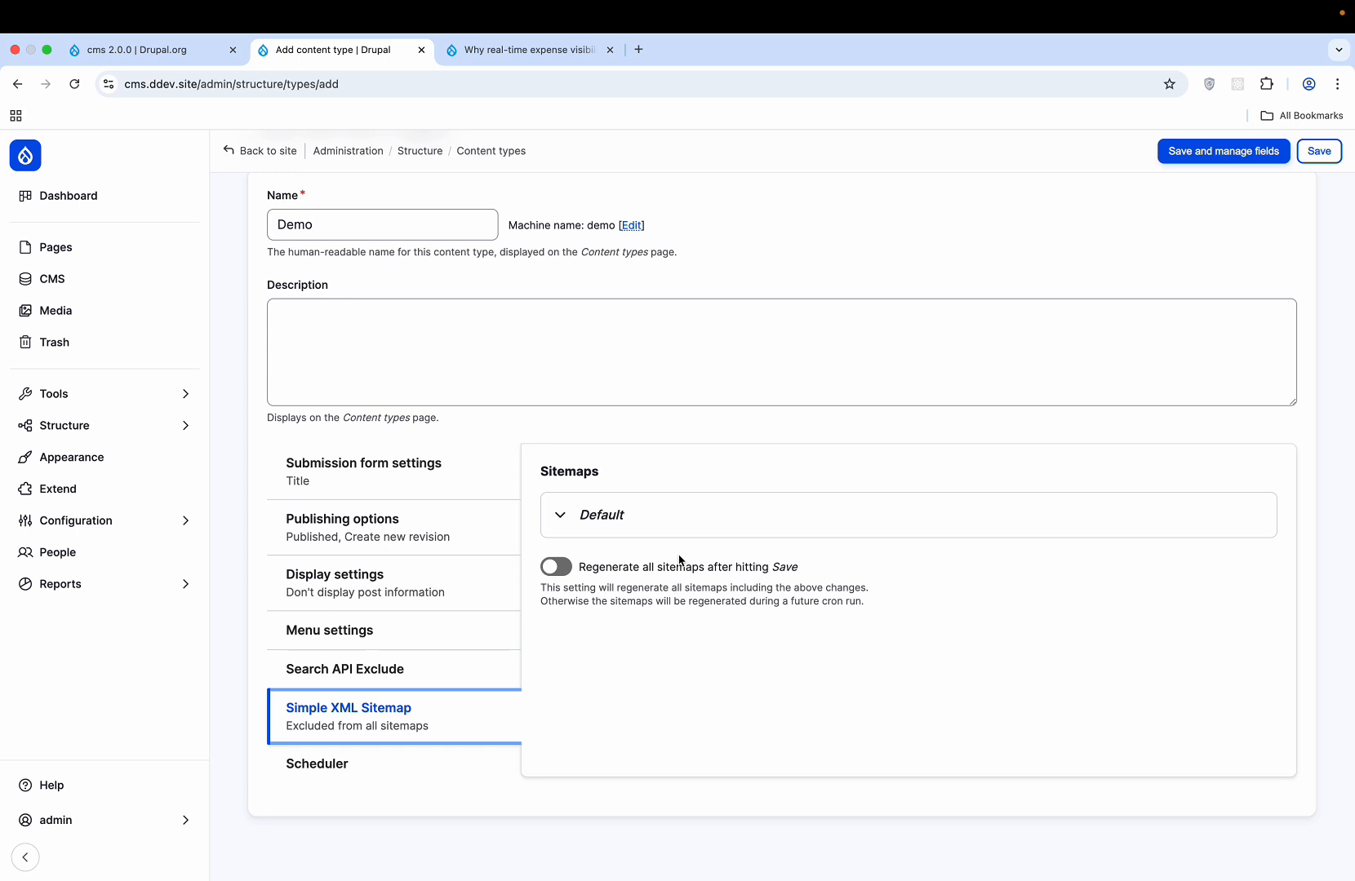
click(351, 763)
click(425, 714)
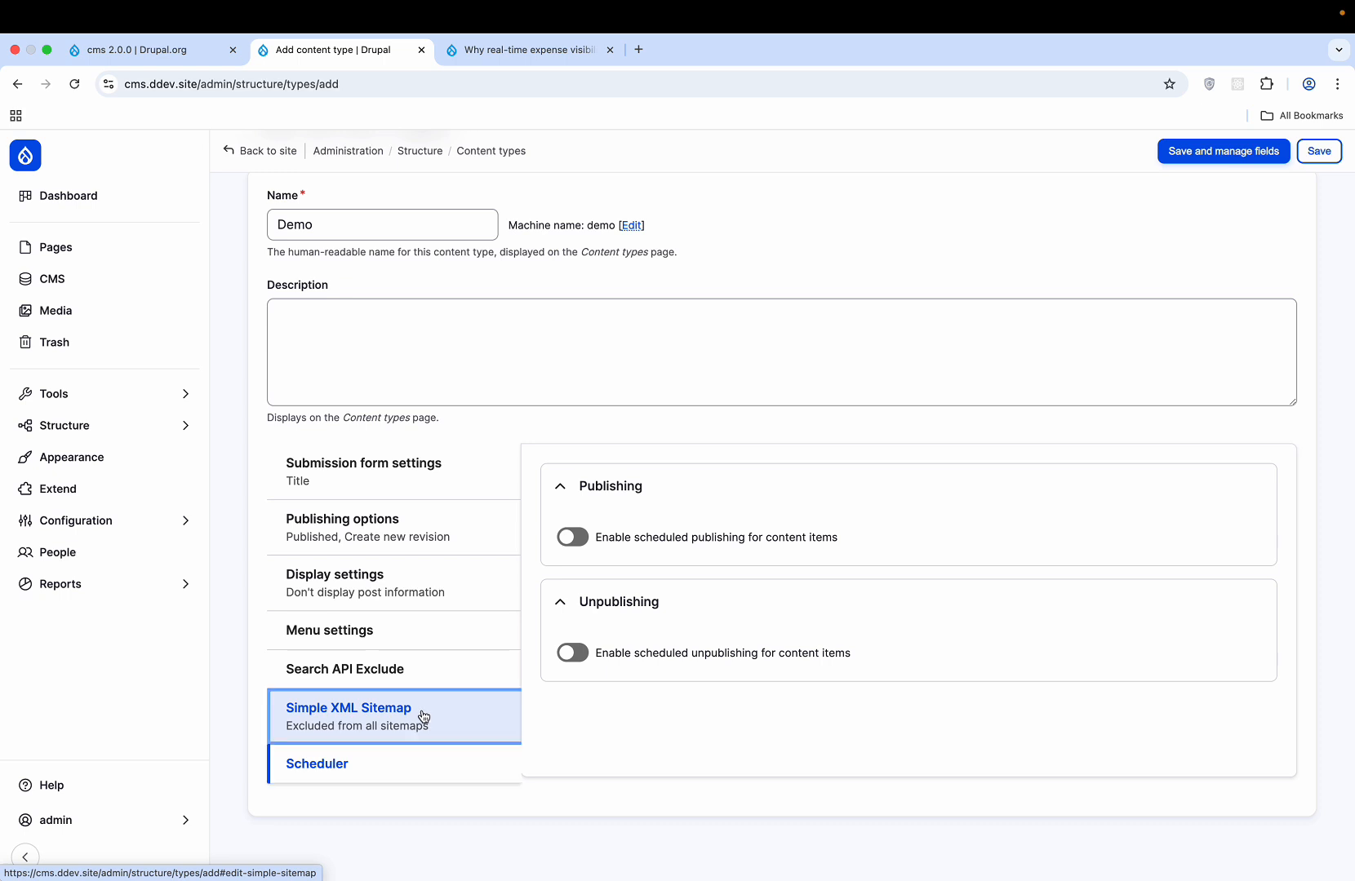
click(412, 763)
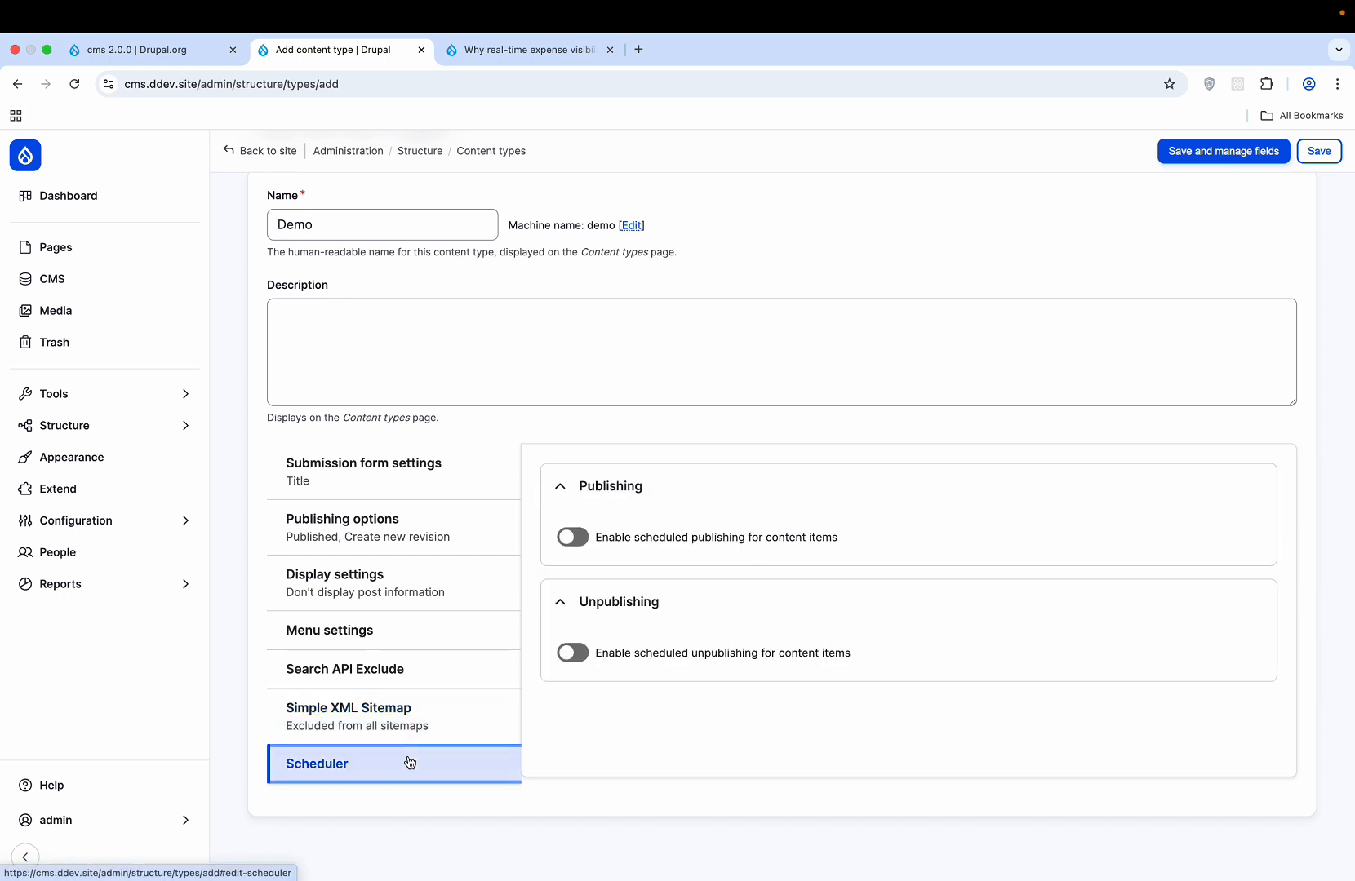
click(413, 737)
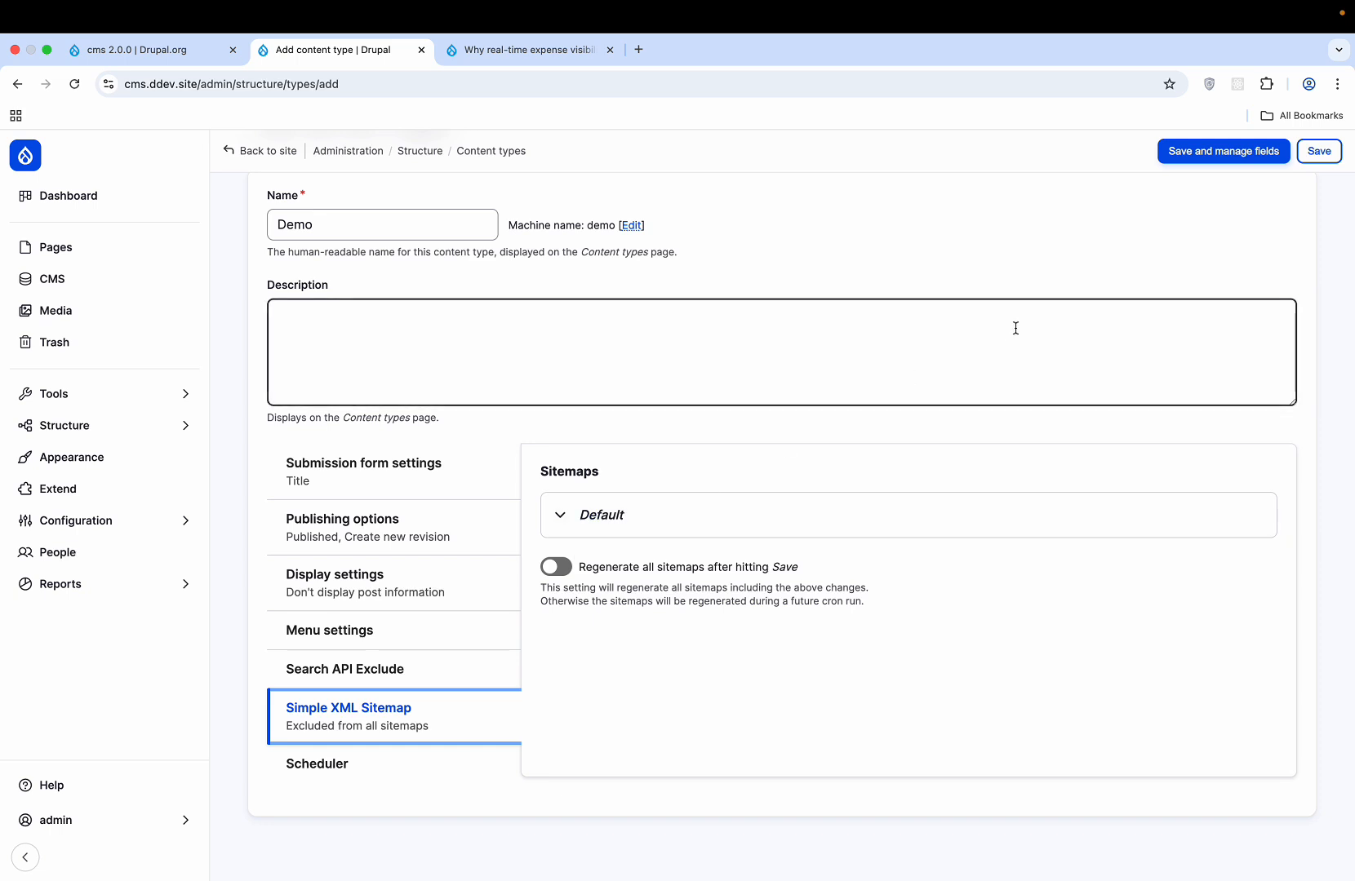
- Save the Demo content type and follow the link to reindex all search items
click(1228, 157)
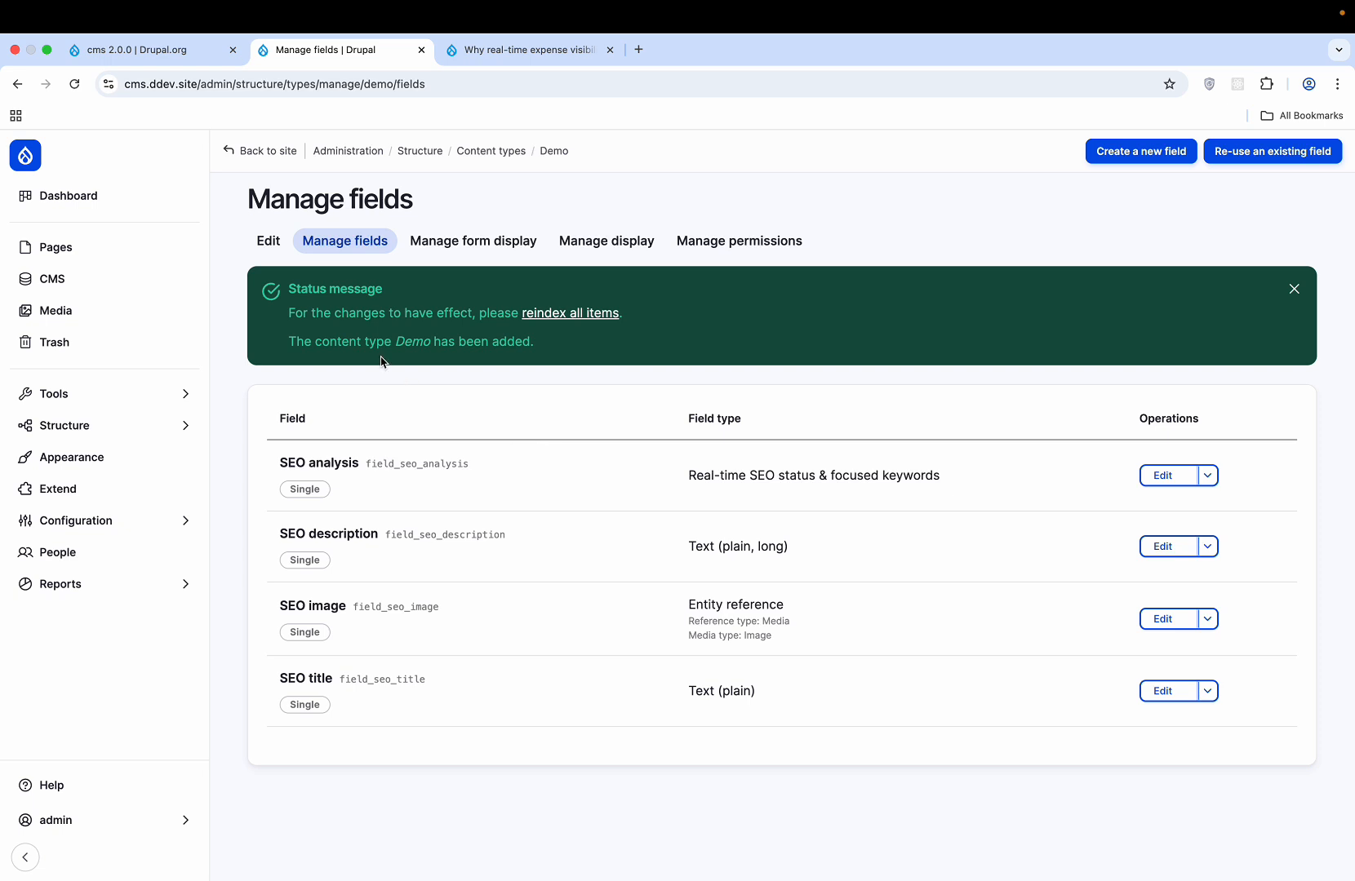
right_click(574, 319)
click(547, 324)
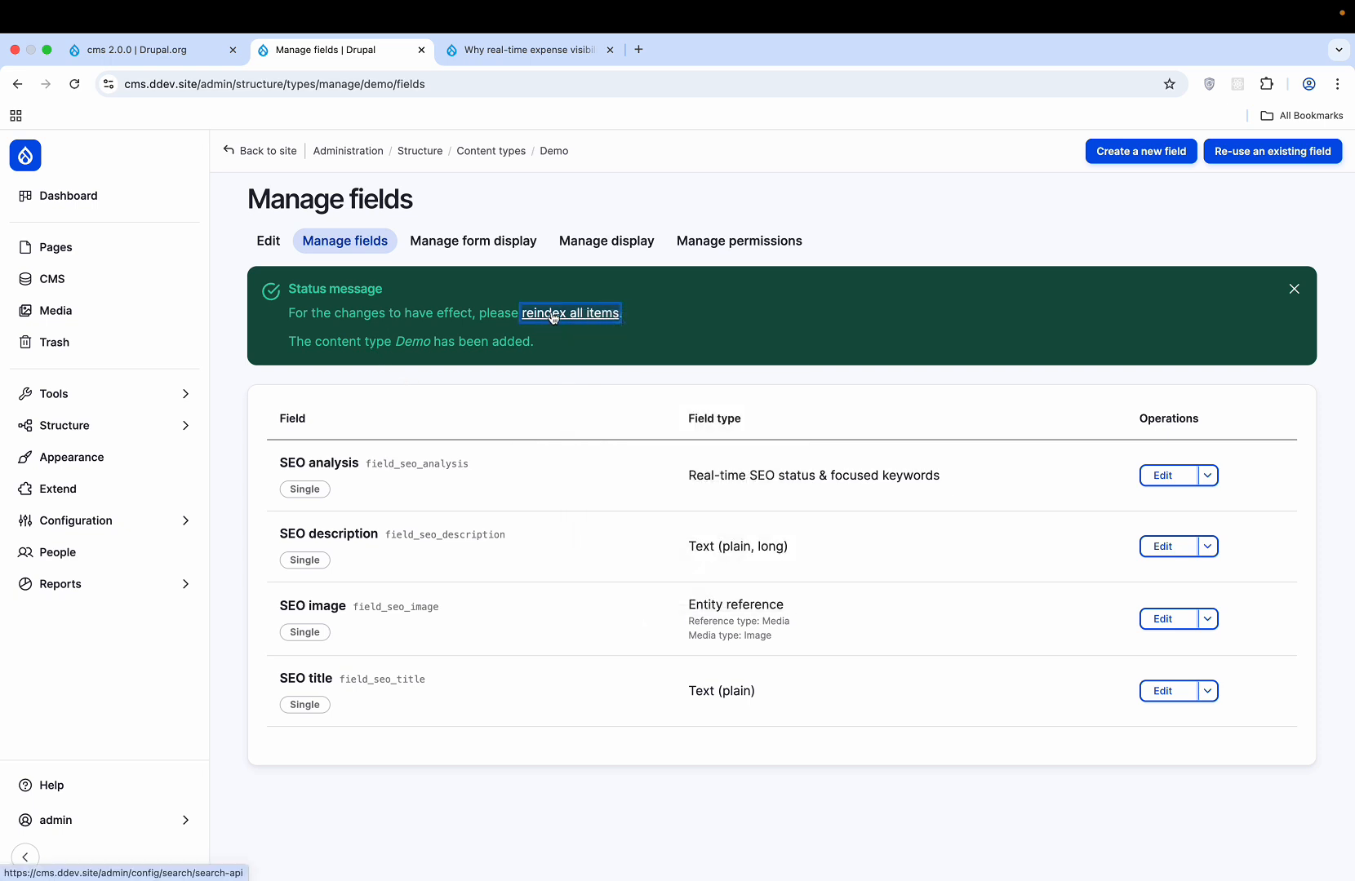
click(553, 316)
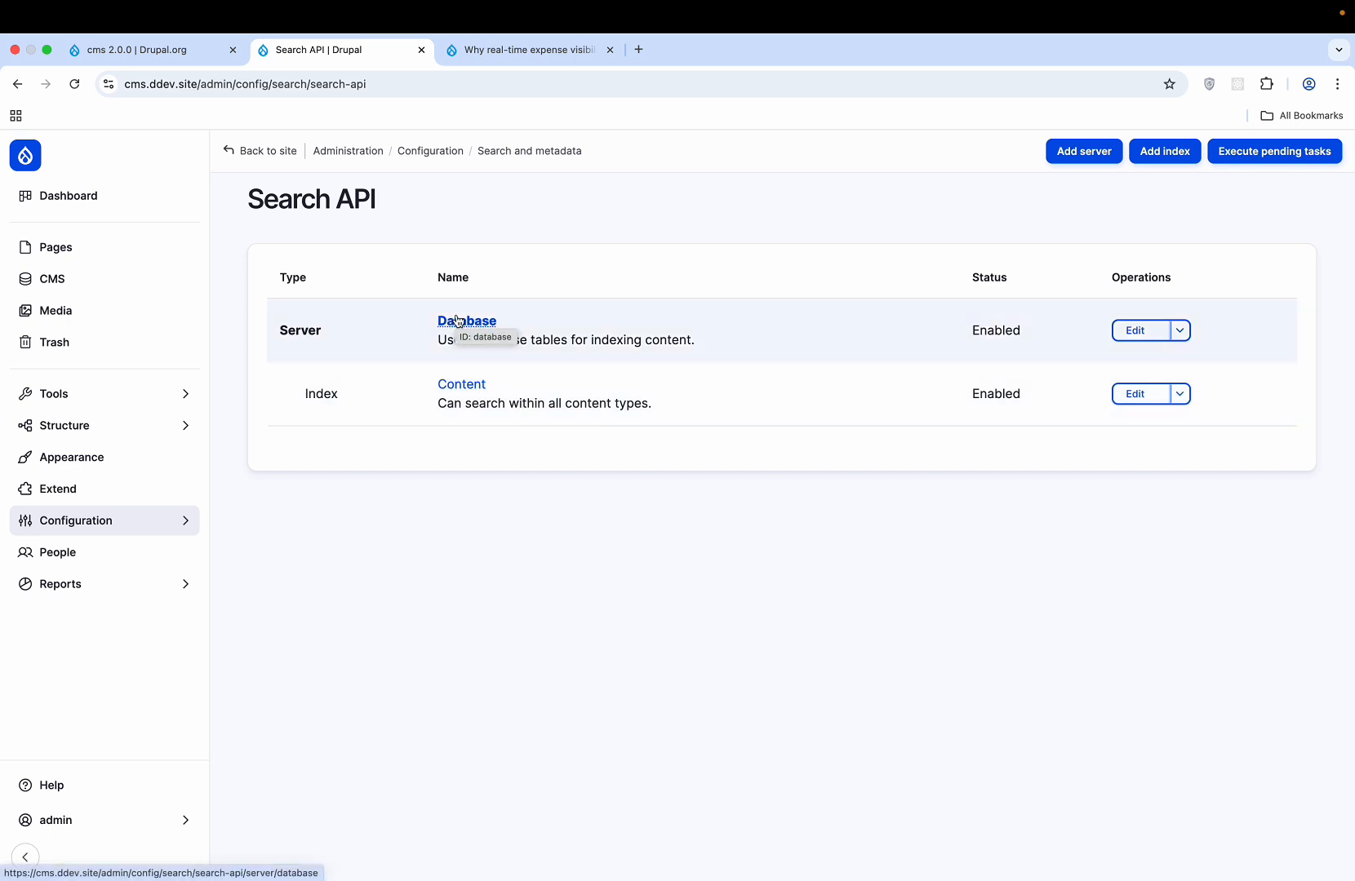
- Open the Database search server's edit form, then go back twice to the Search API overview without saving
click(457, 320)
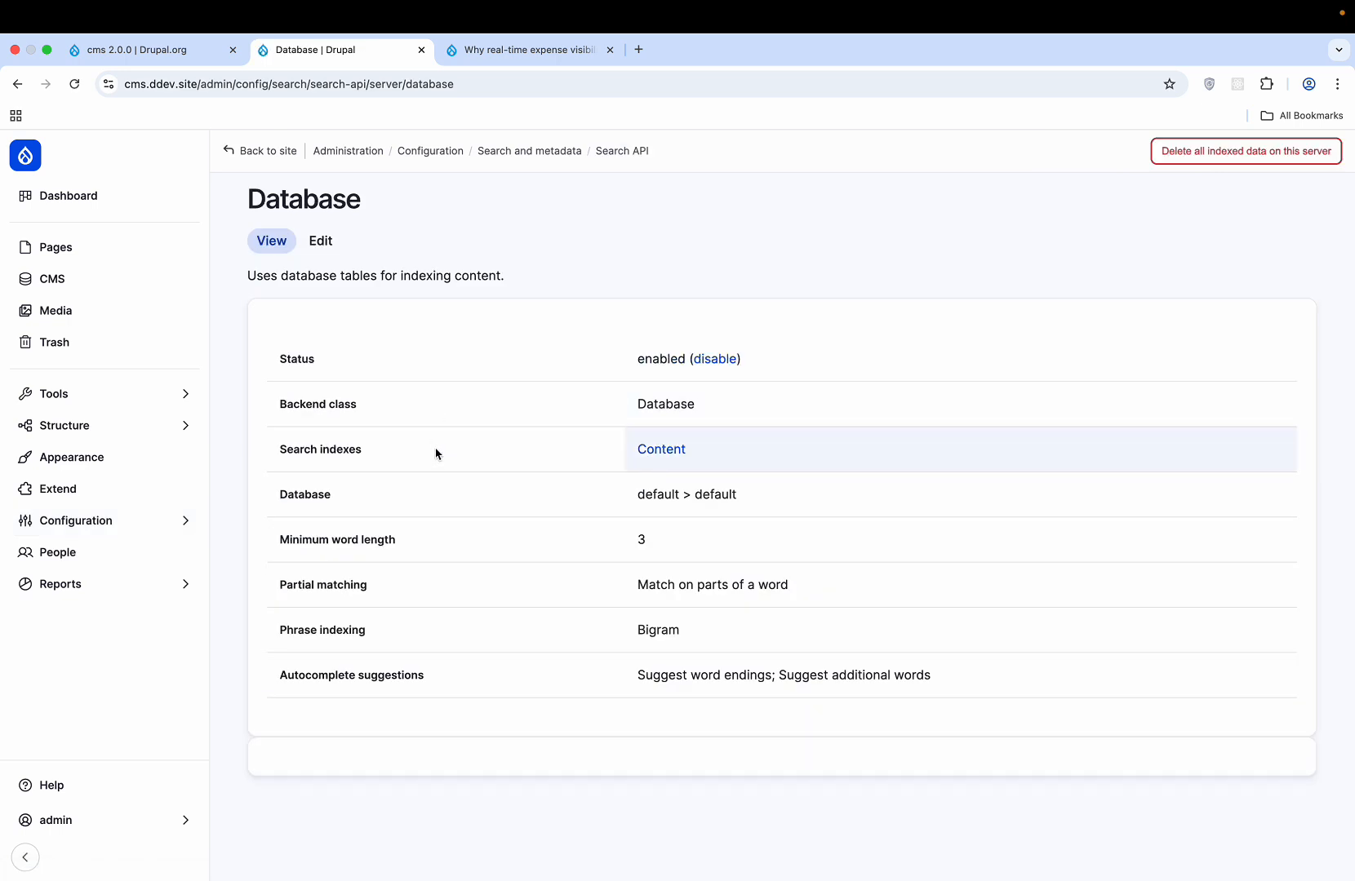
click(322, 241)
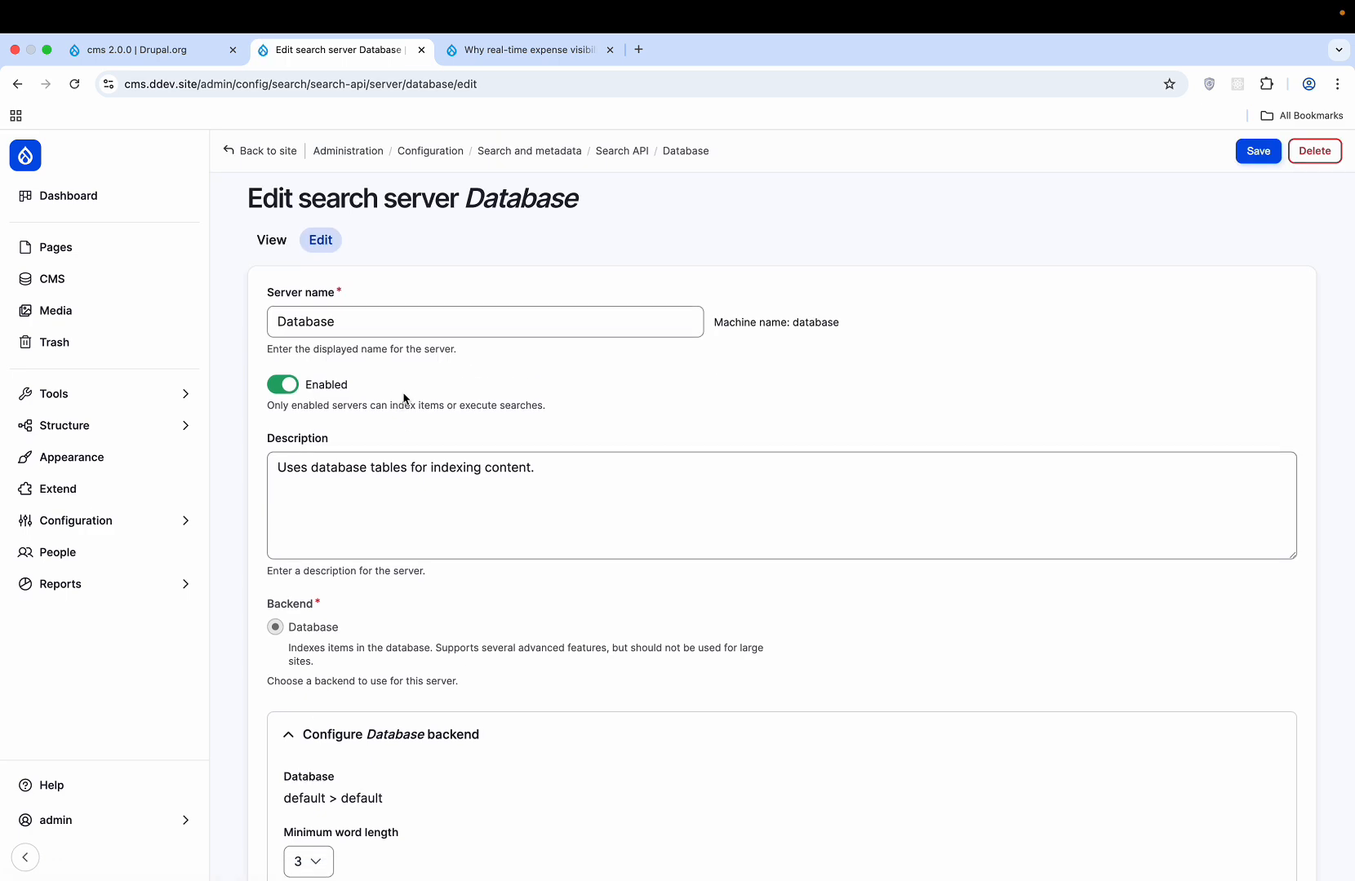
scroll(403, 398, down, 6)
scroll(403, 398, up, 6)
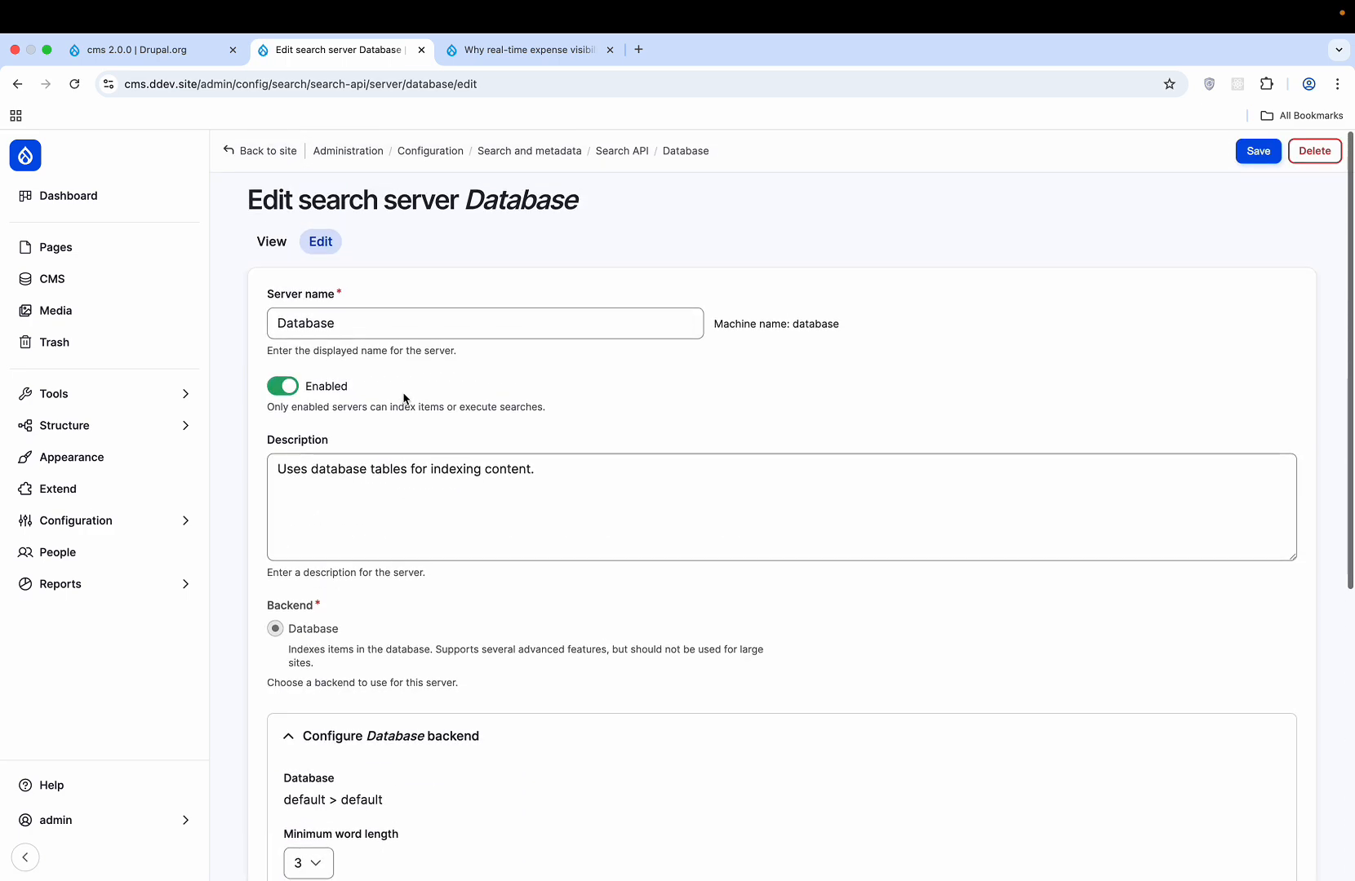
scroll(403, 398, down, 6)
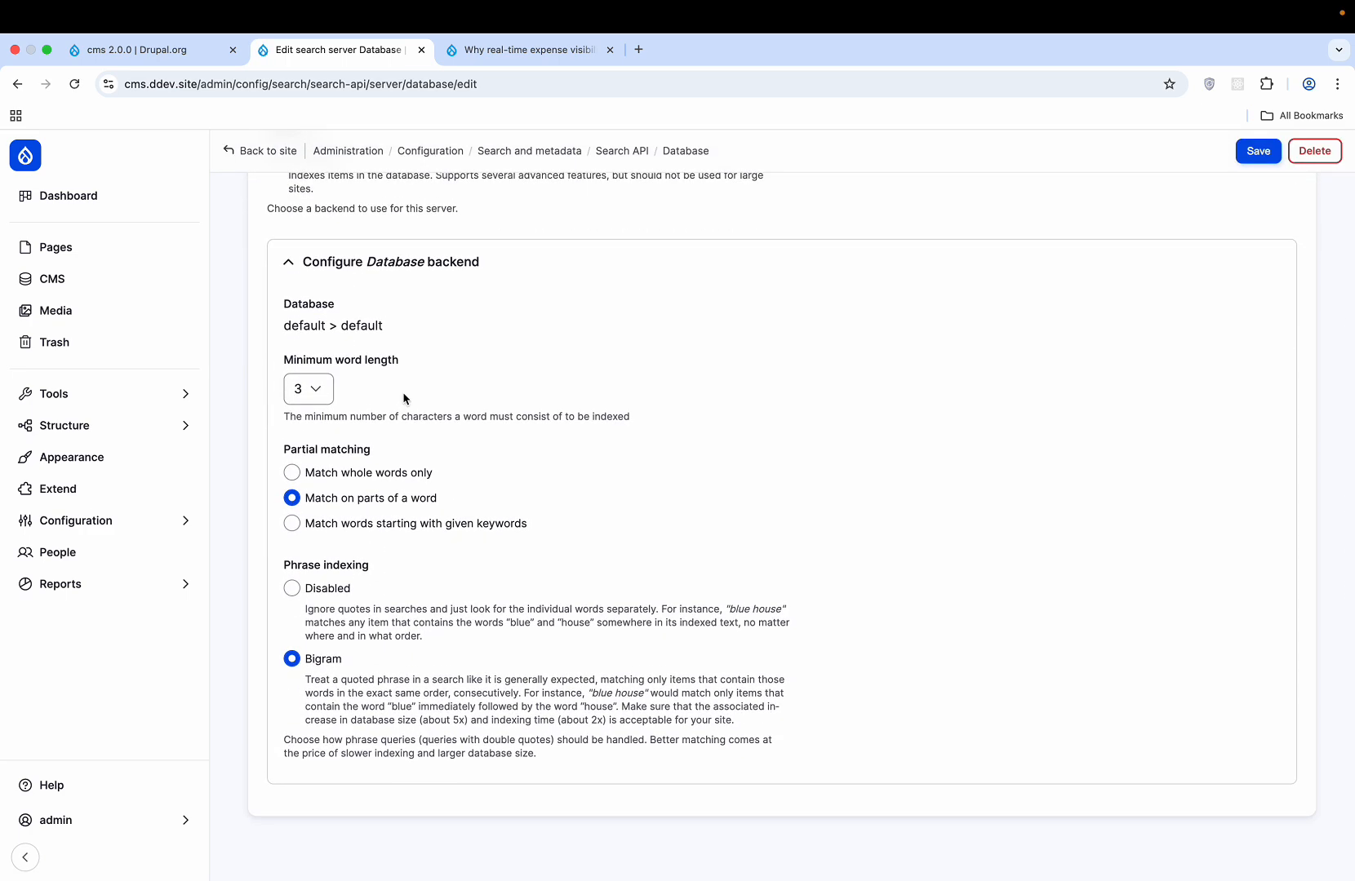
key(super+bracketleft)
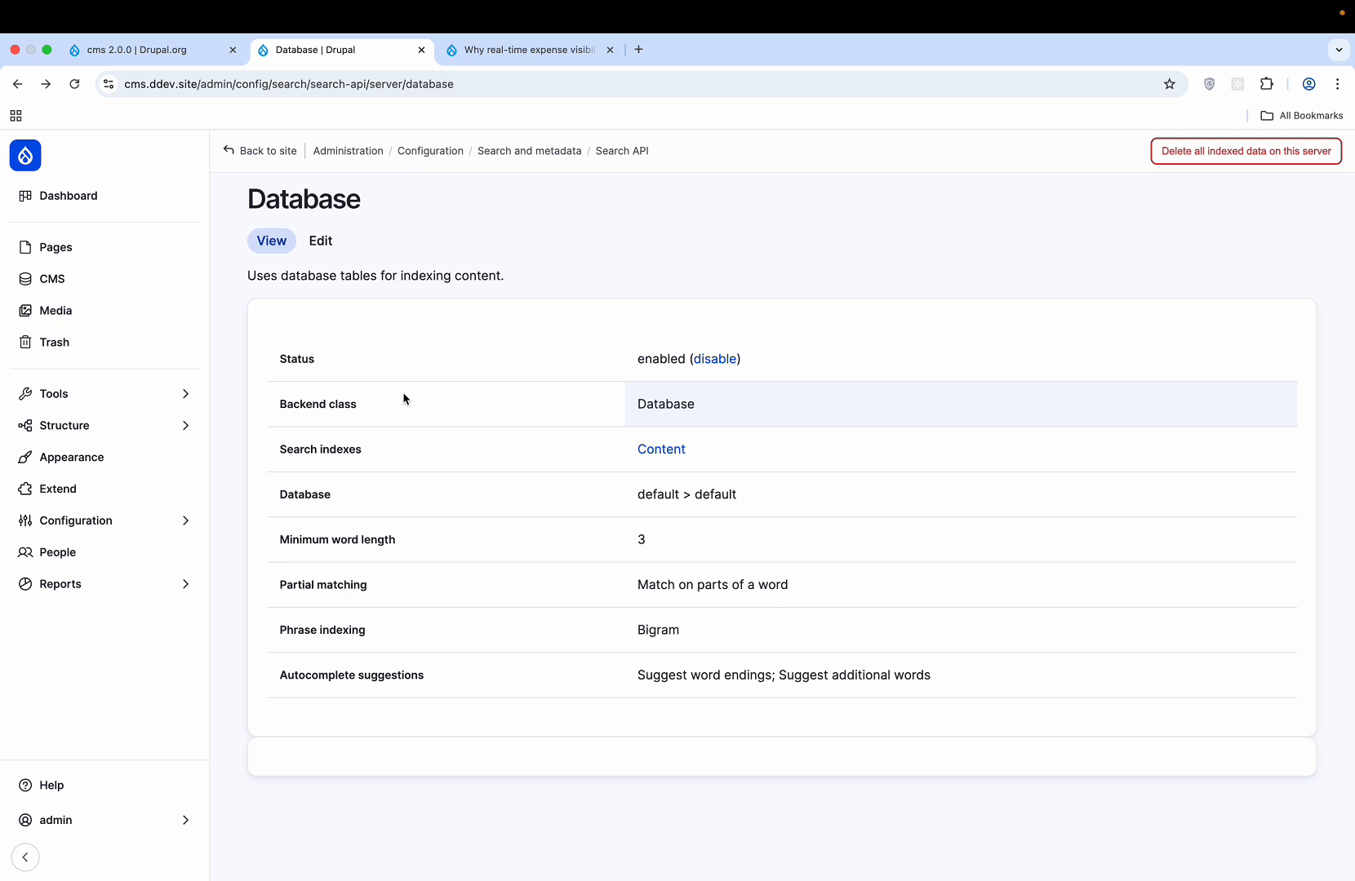
key(super+bracketleft)
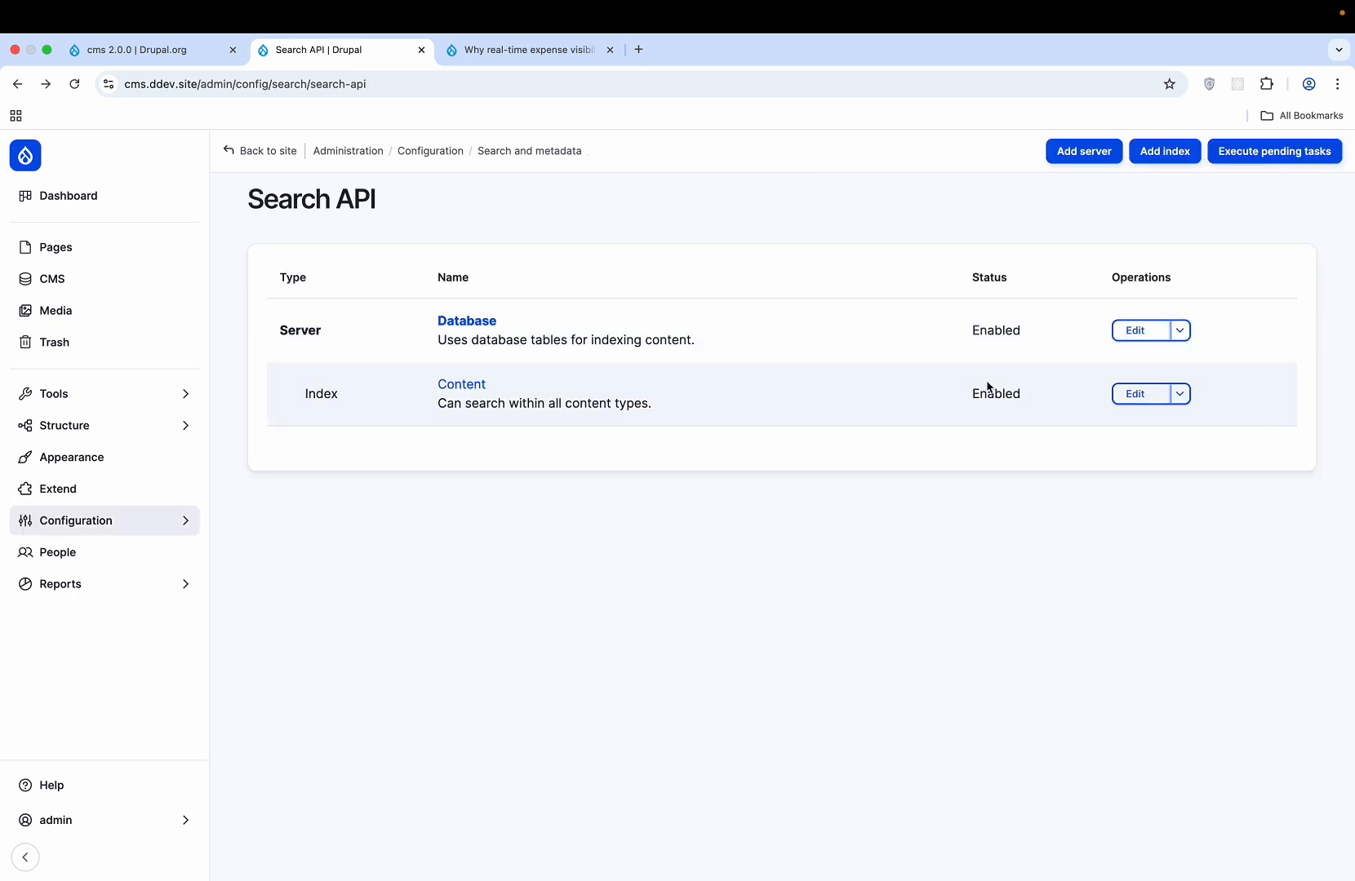
- Open the Content index's settings and Fields tab, and expand the supported Data types table
click(1152, 394)
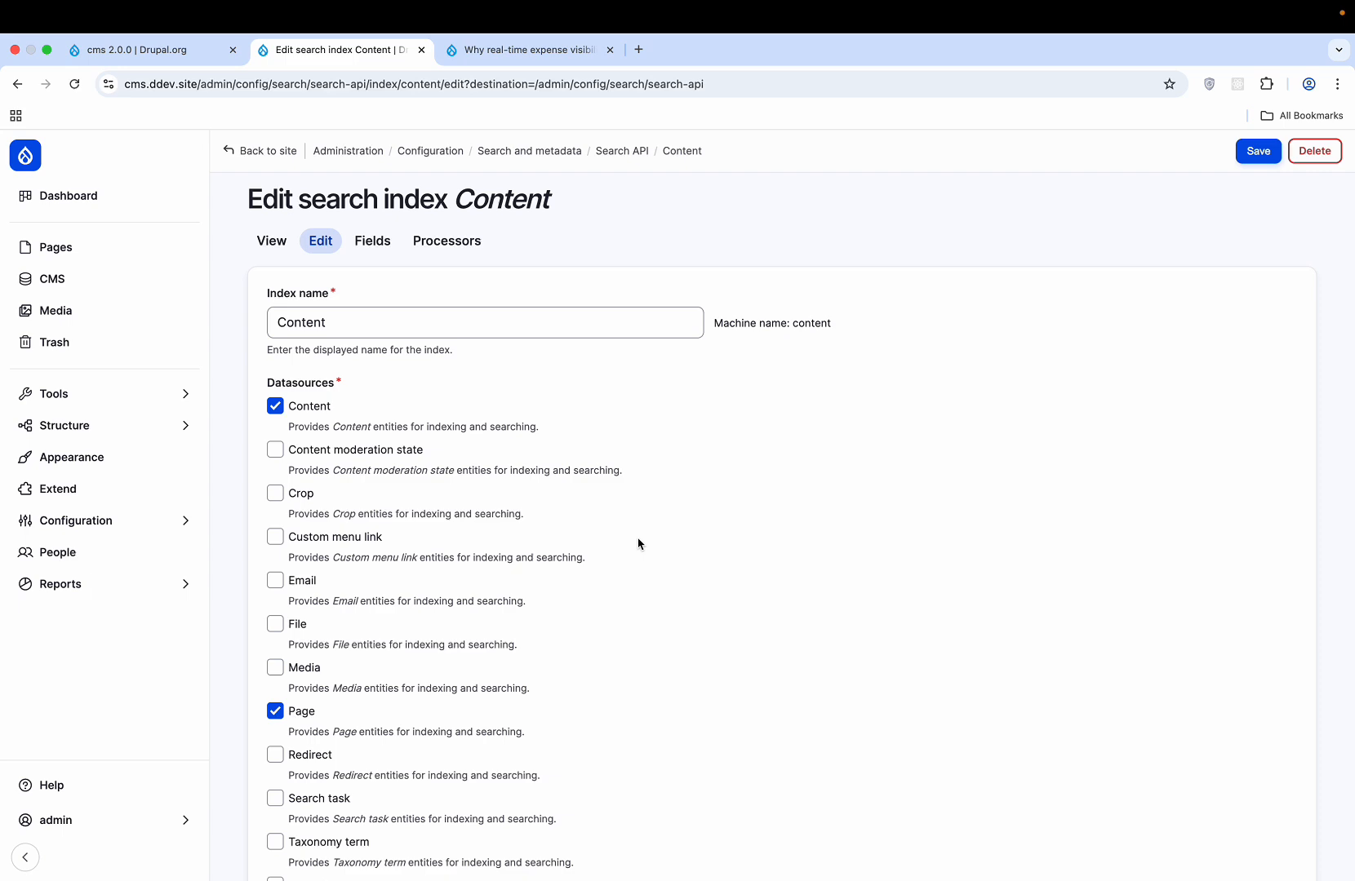
scroll(639, 543, down, 10)
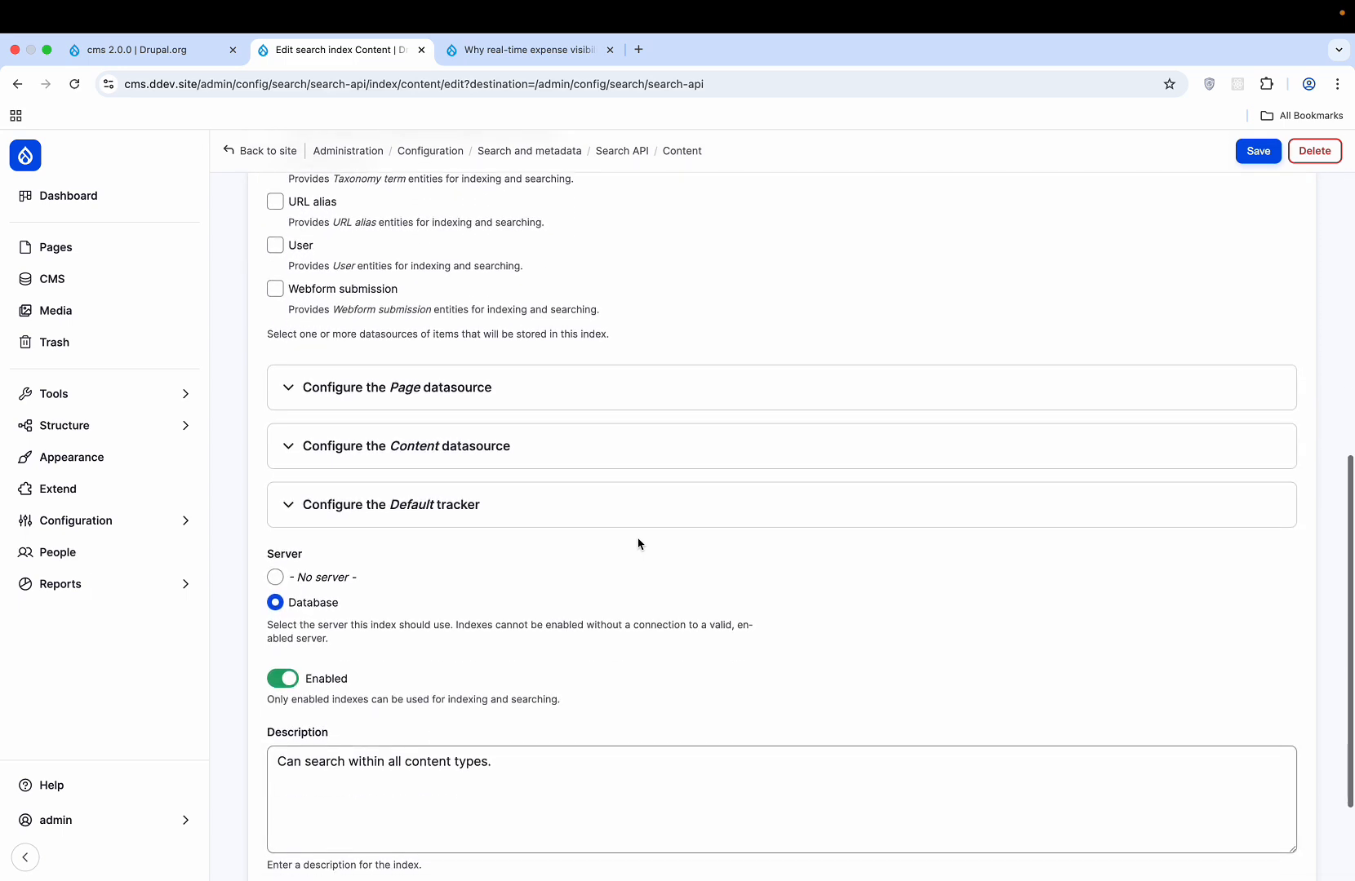
scroll(638, 544, down, 2)
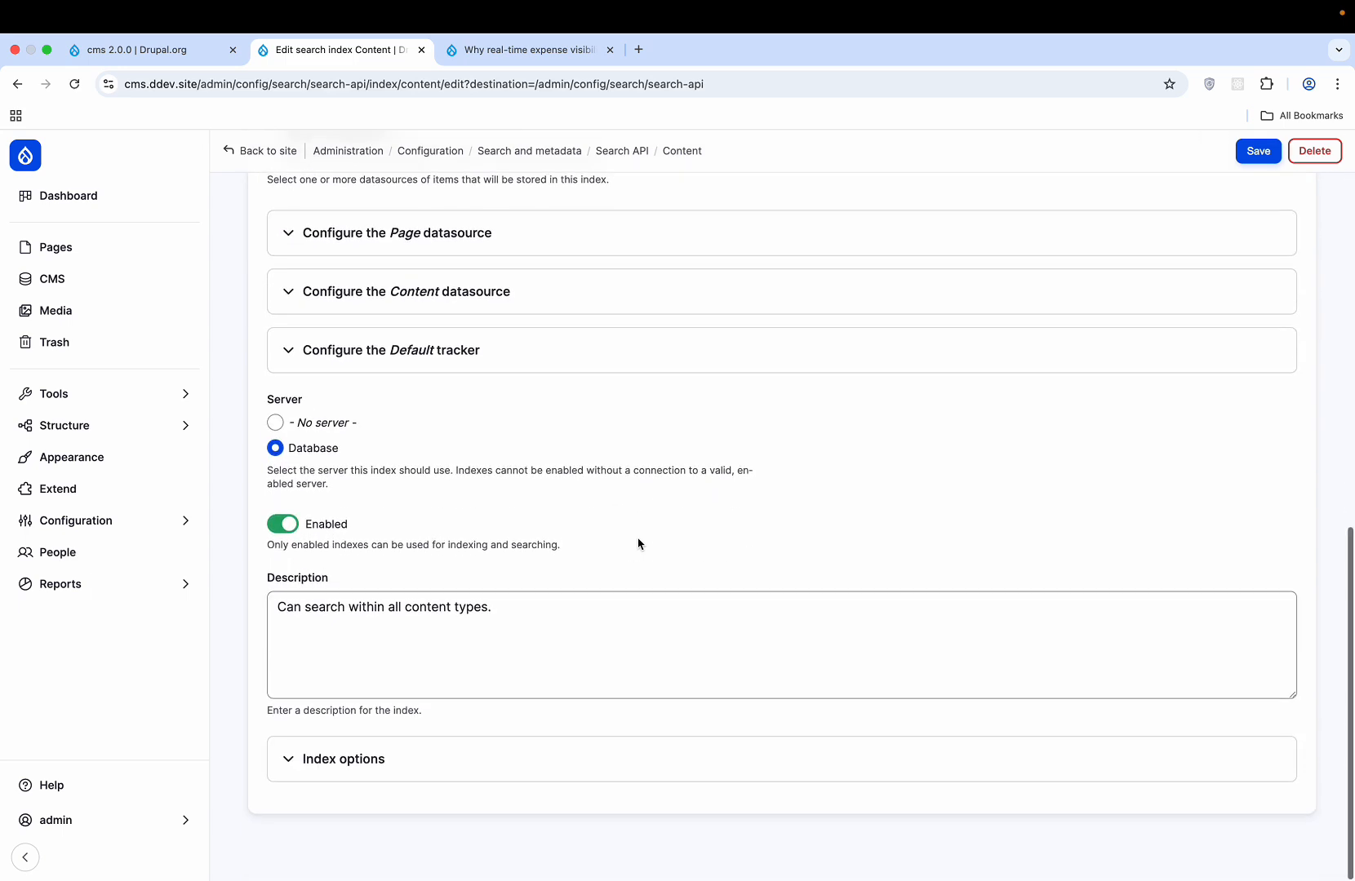
scroll(638, 543, up, 12)
scroll(638, 543, up, 1)
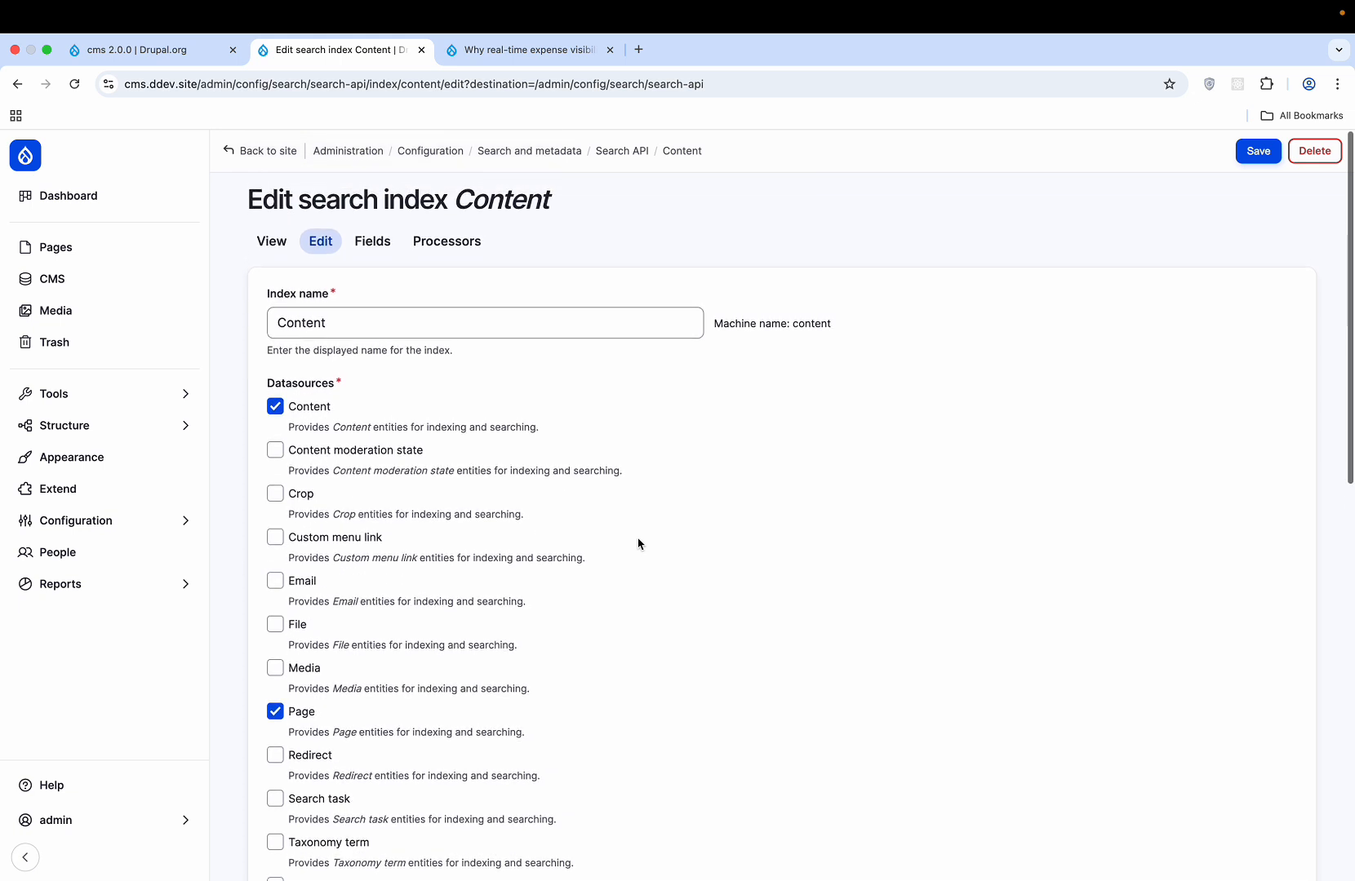
scroll(638, 543, left, 5)
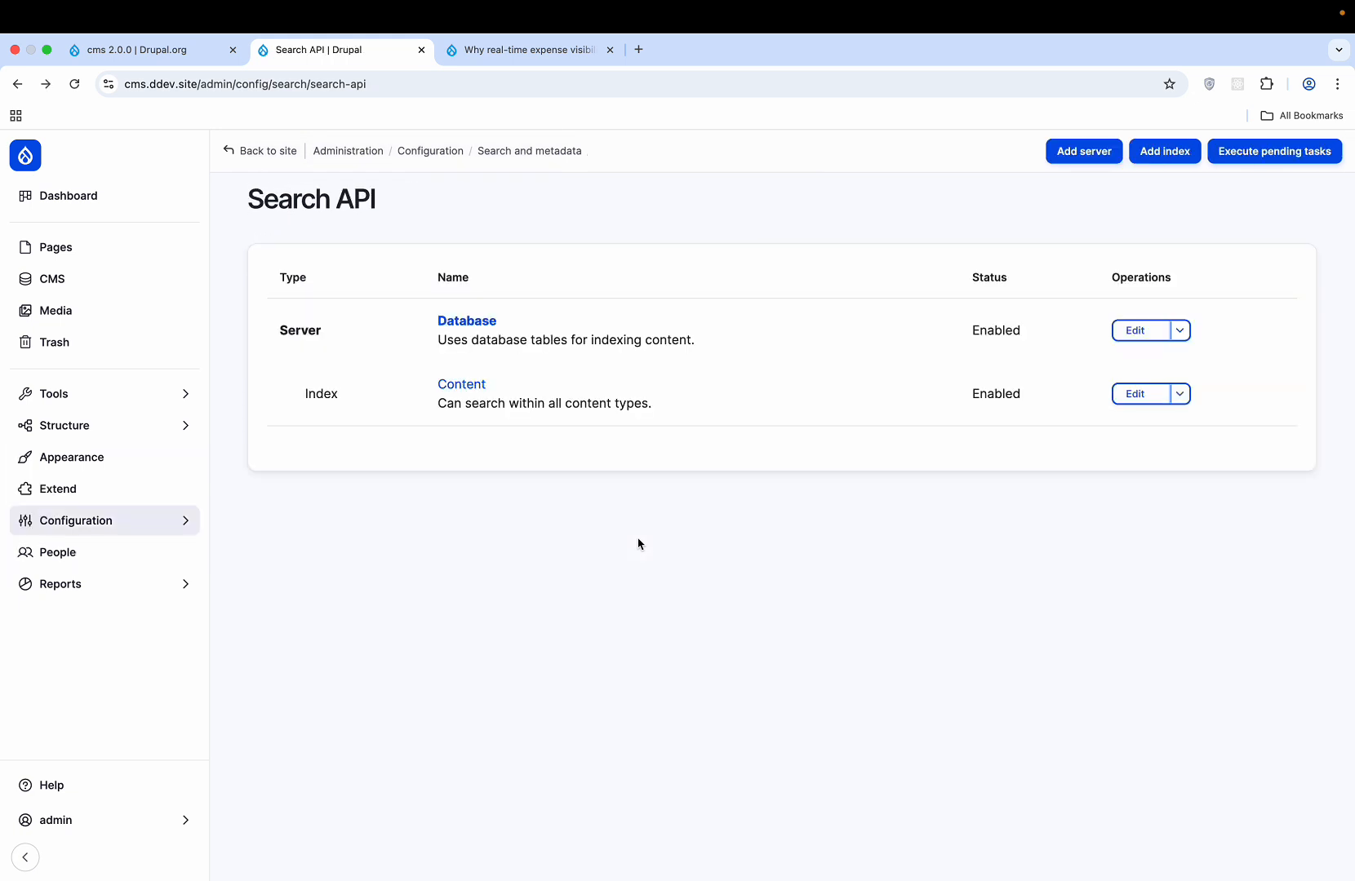
click(1139, 395)
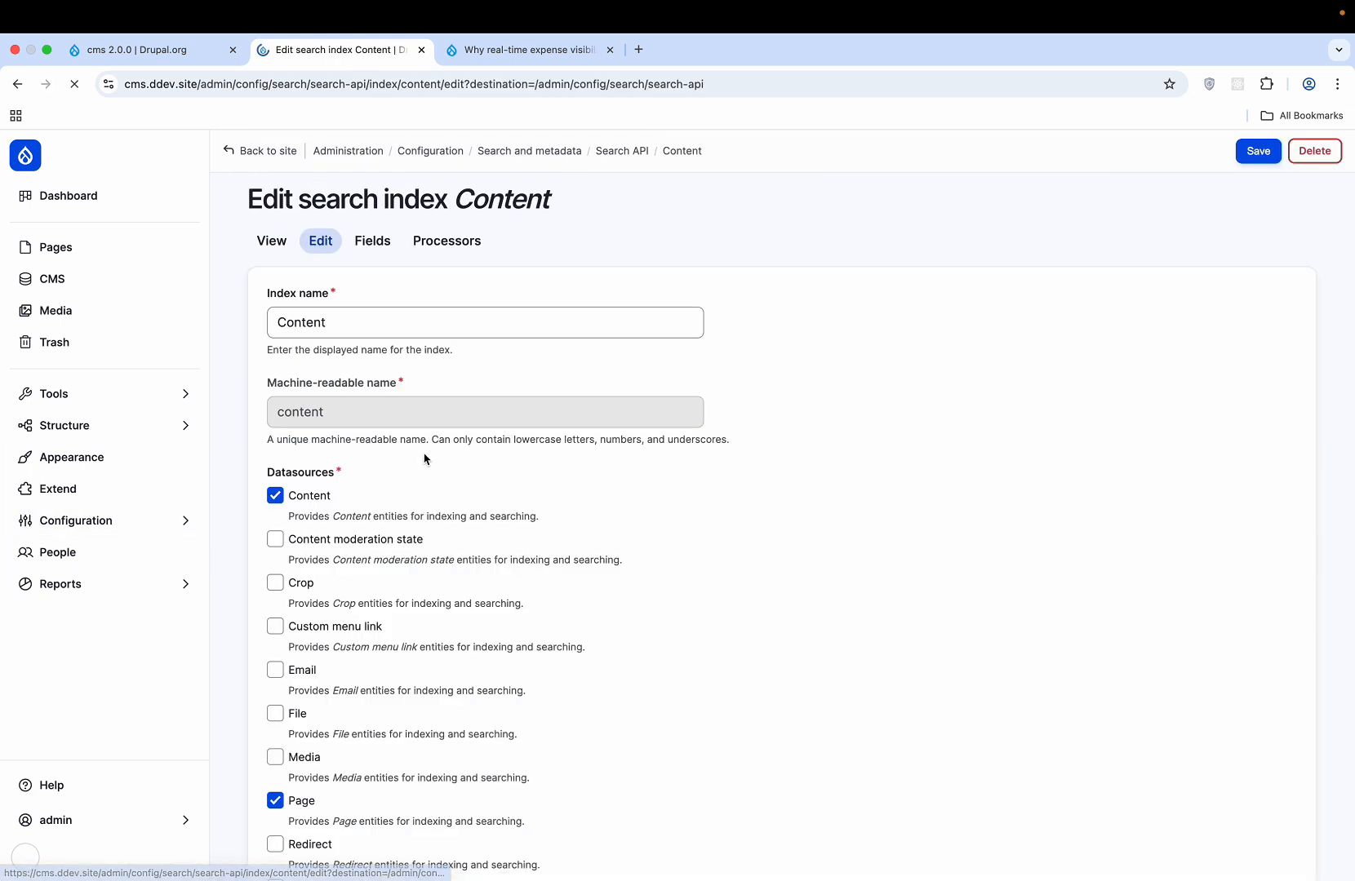
click(377, 244)
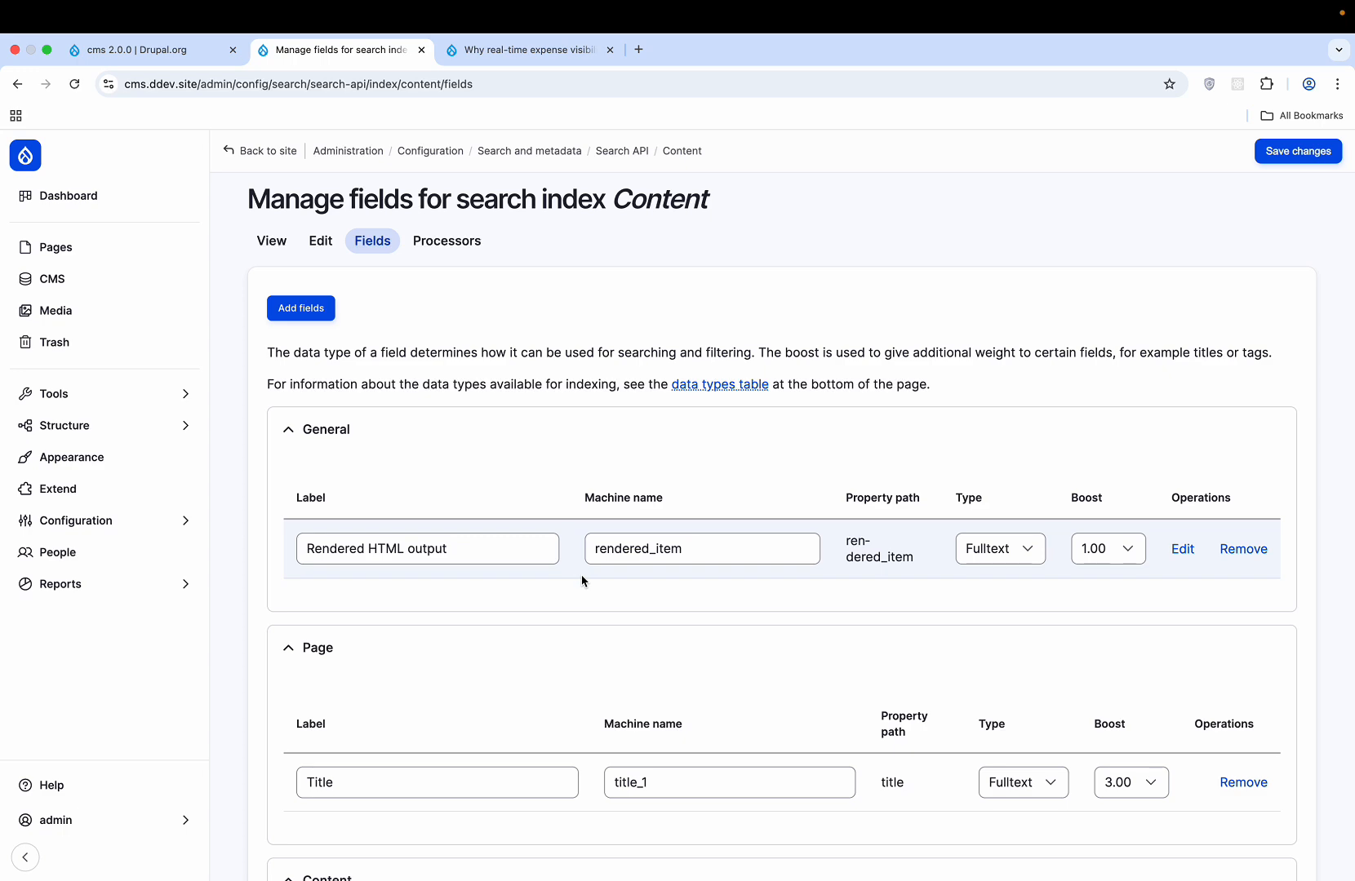
scroll(582, 581, down, 5)
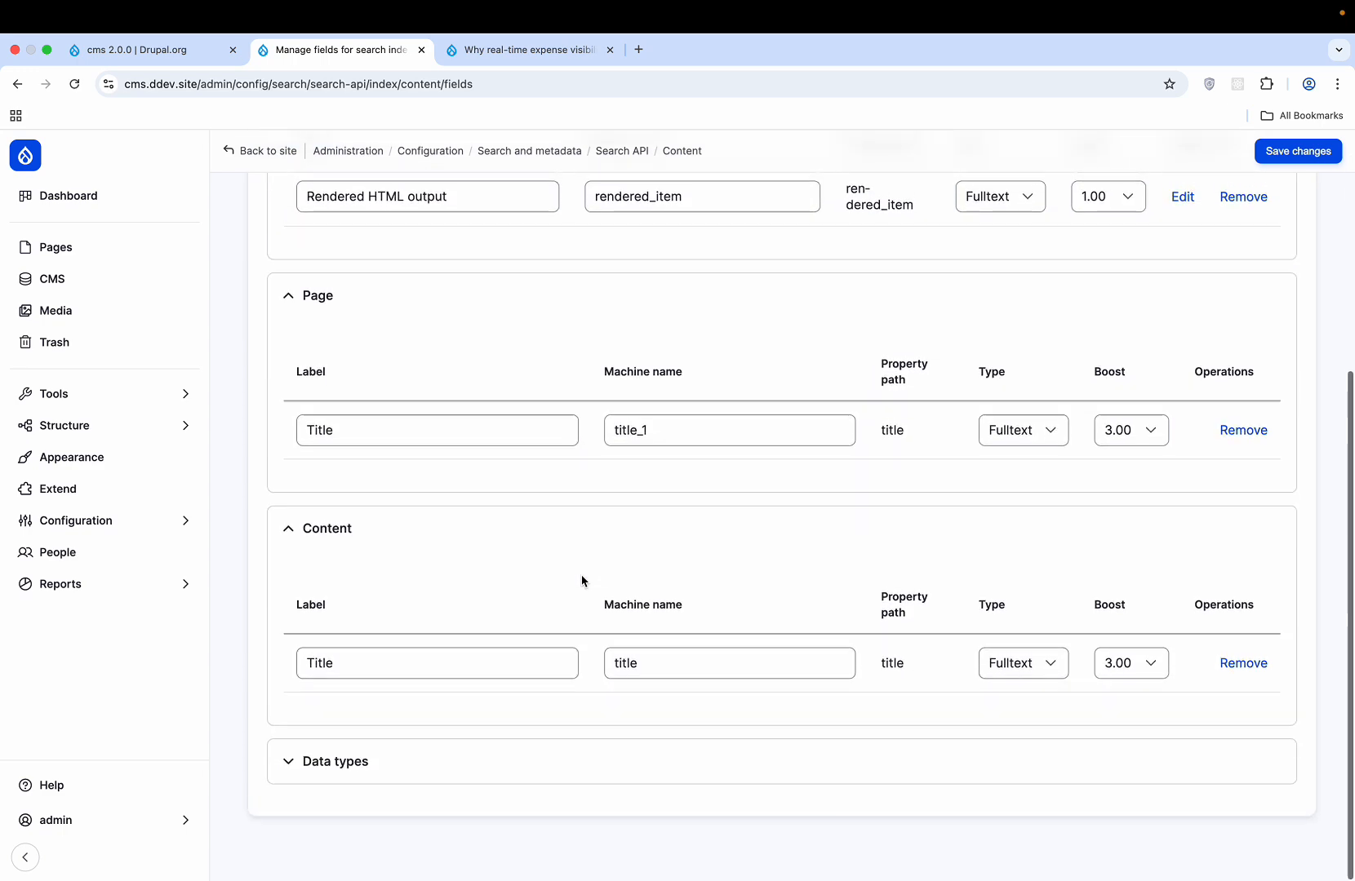
click(397, 746)
scroll(538, 606, down, 6)
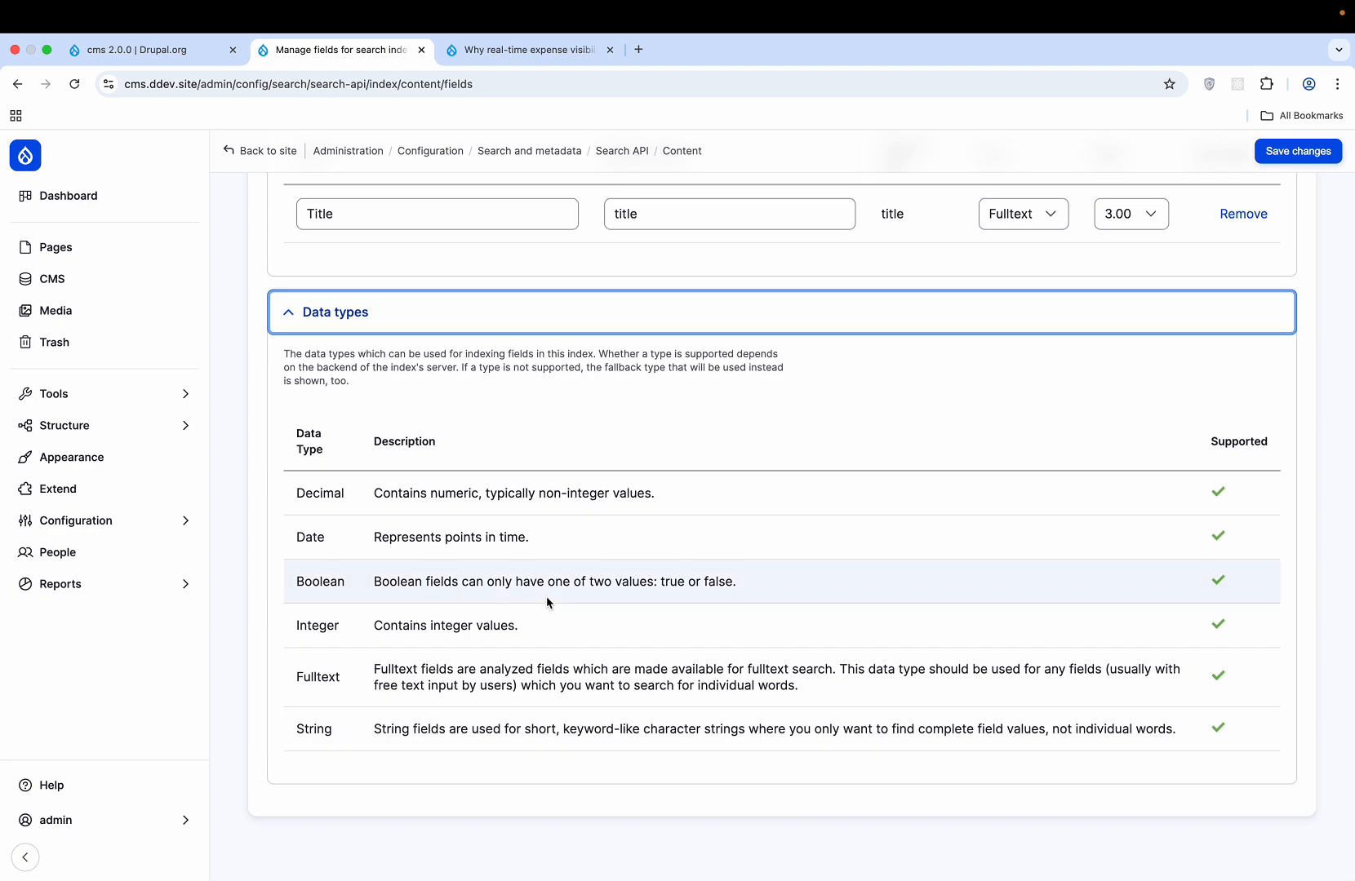
scroll(546, 602, up, 15)
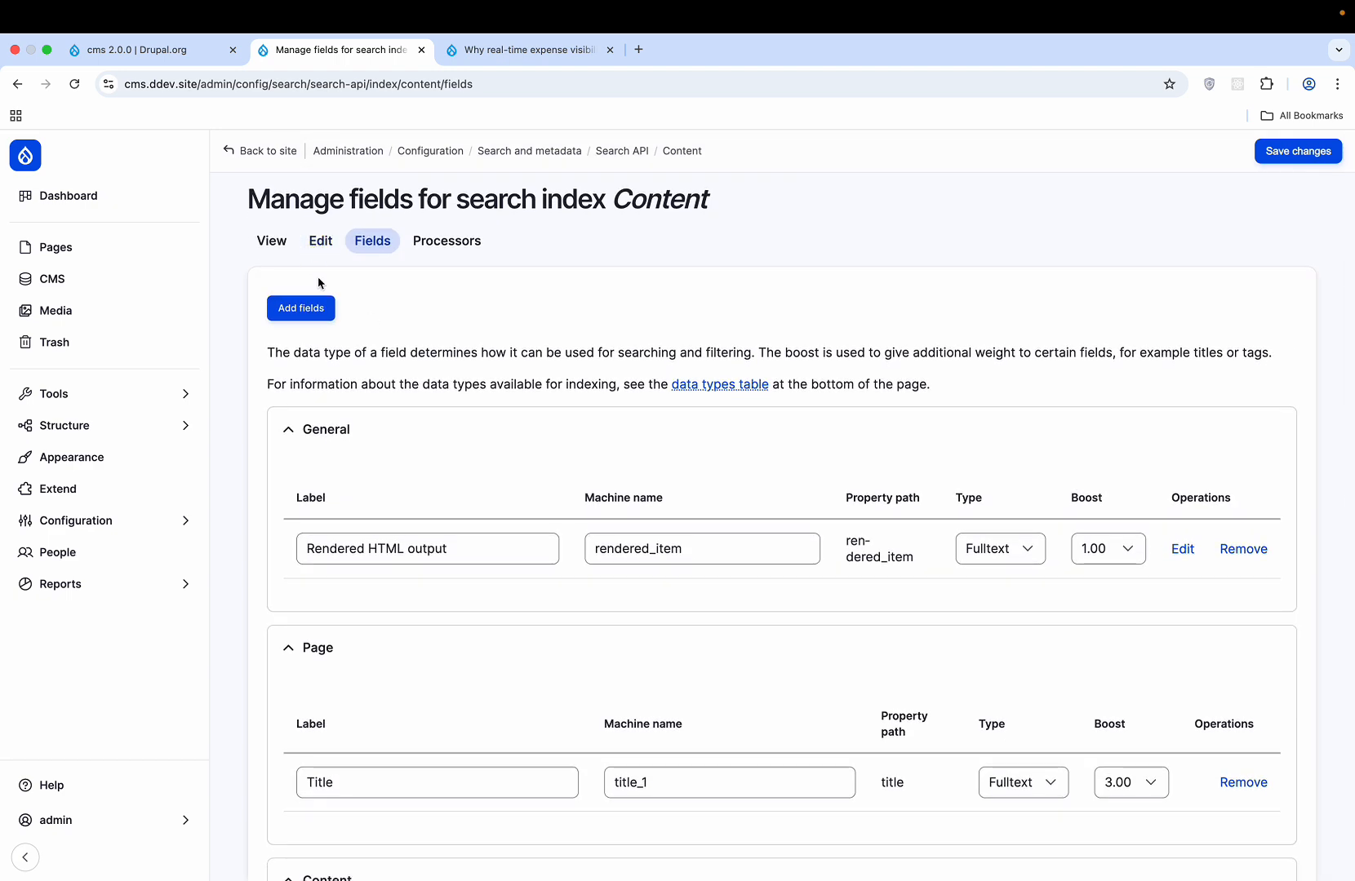
- Open and close the Add fields list without adding anything, then go back to Demo's Manage fields
click(321, 314)
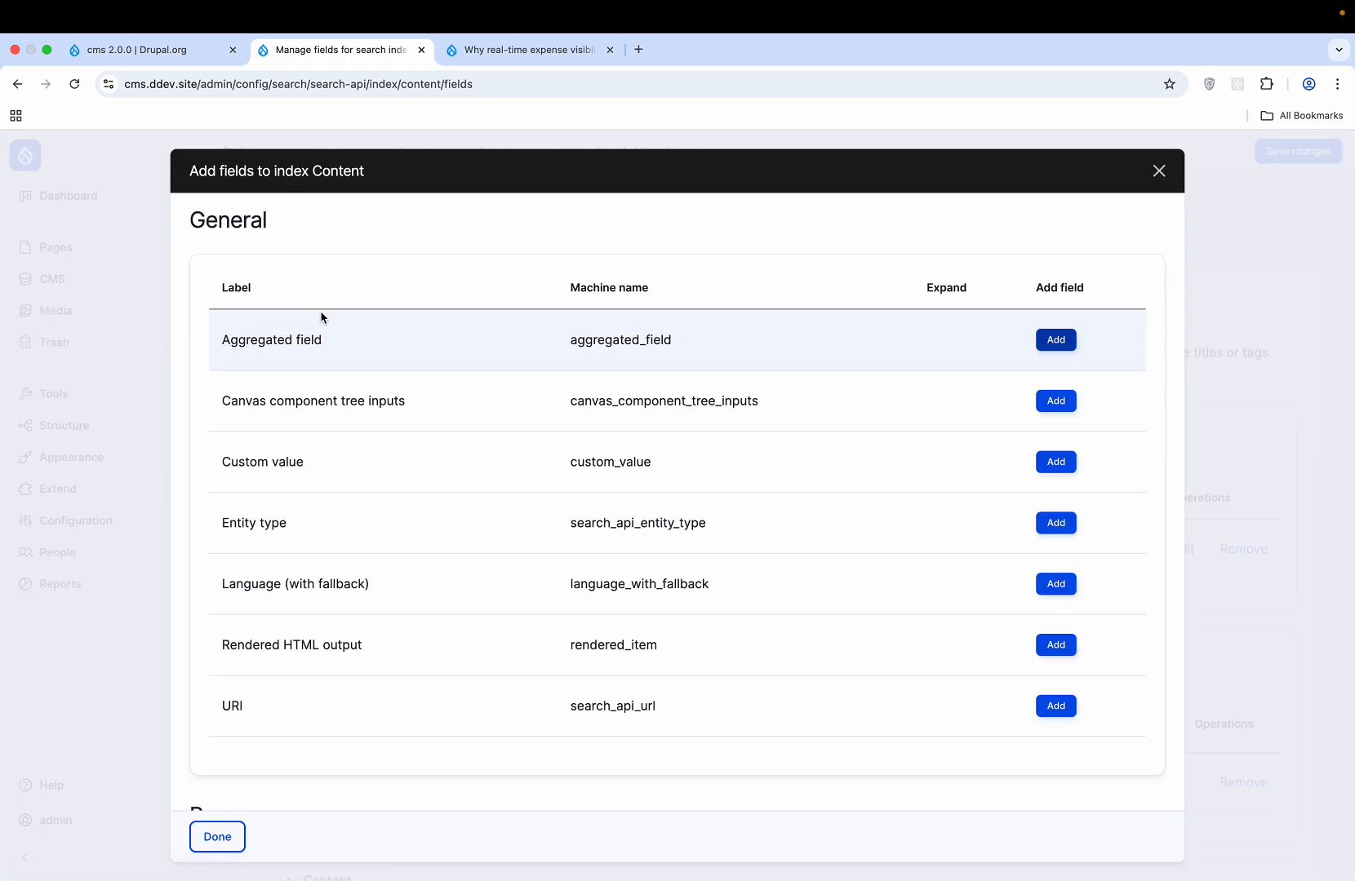
scroll(464, 584, down, 9)
scroll(464, 585, up, 5)
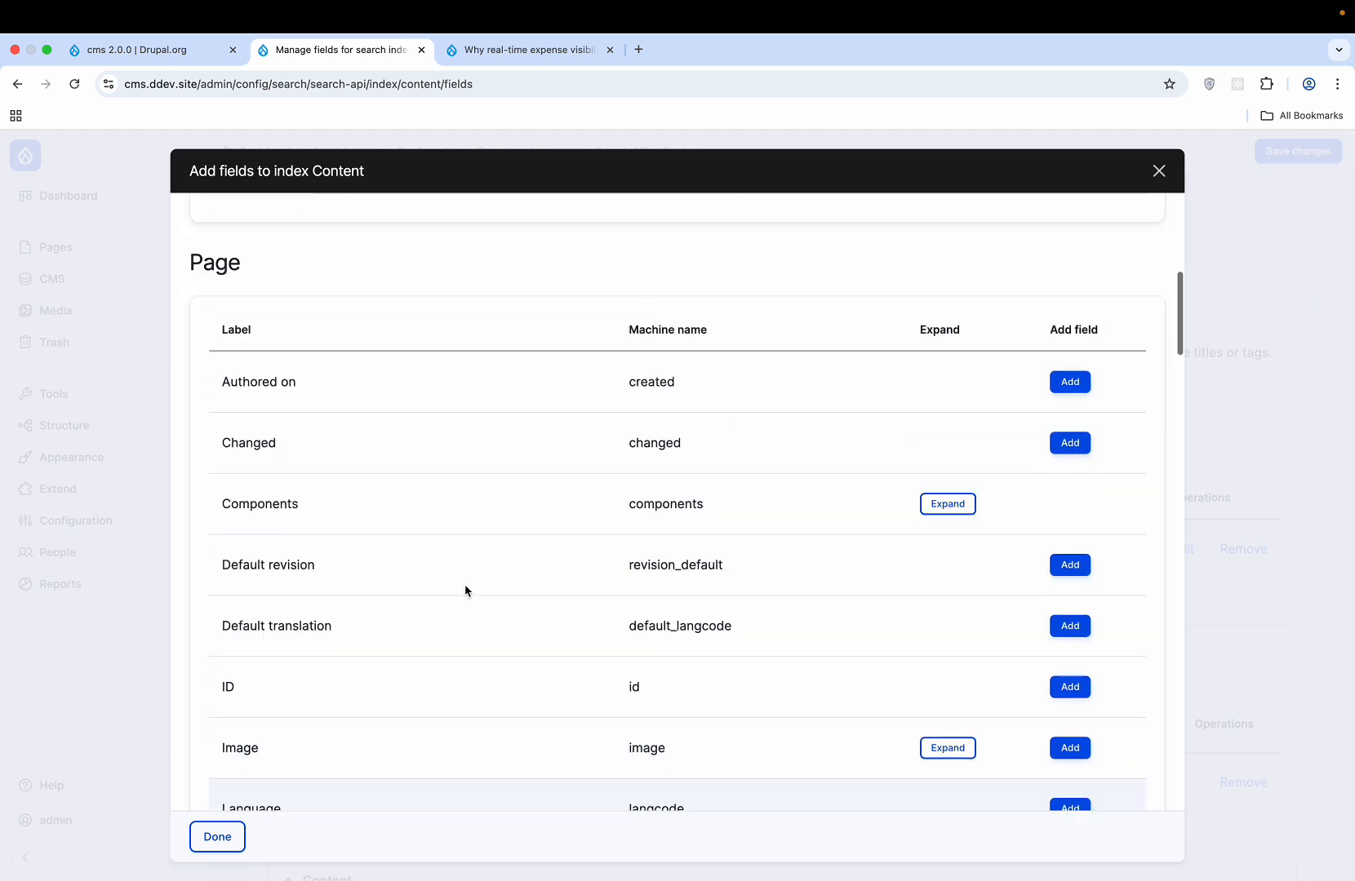
click(1159, 178)
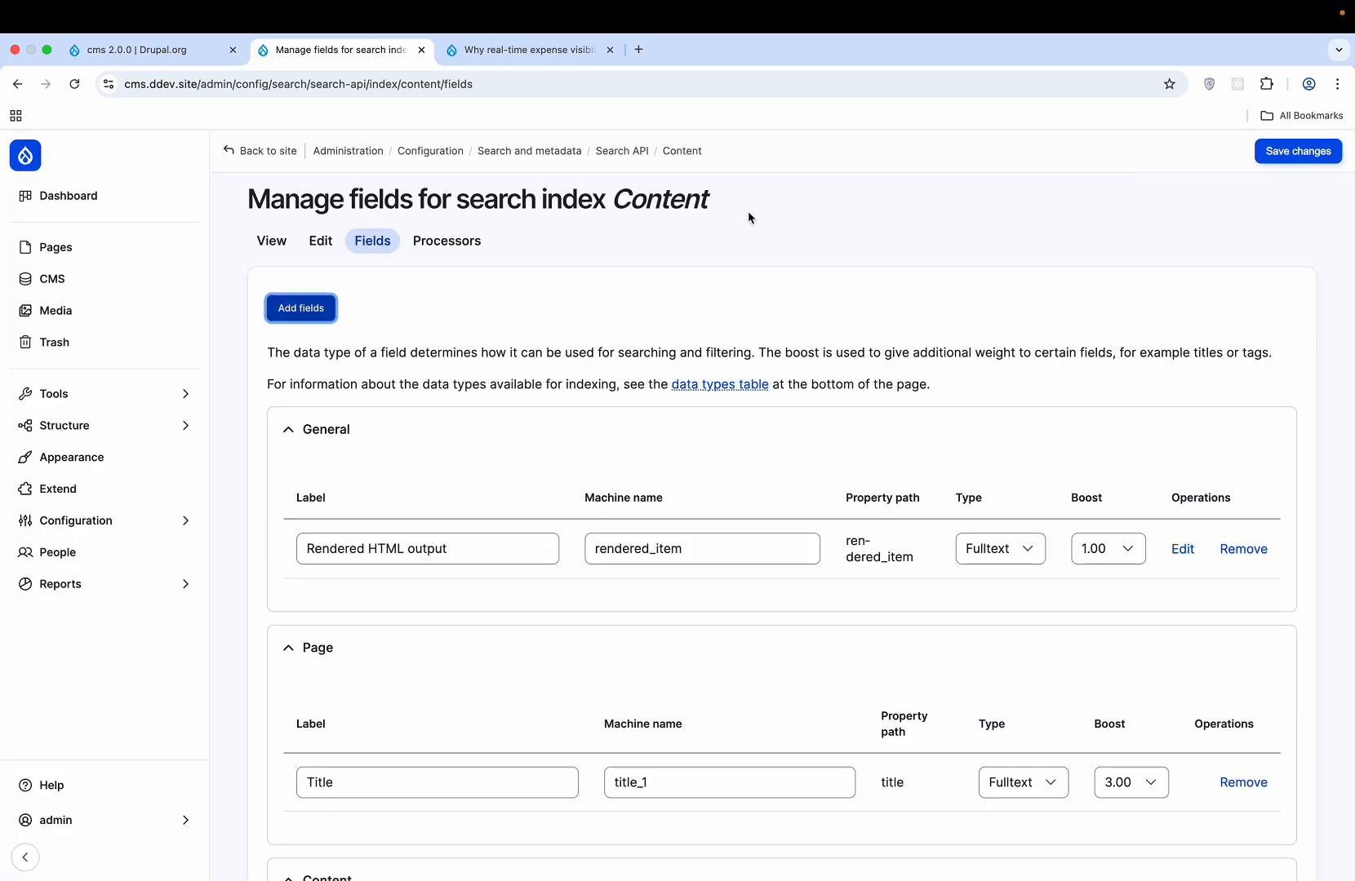
key(super+Left)
scroll(747, 211, left, 5)
scroll(748, 210, left, 5)
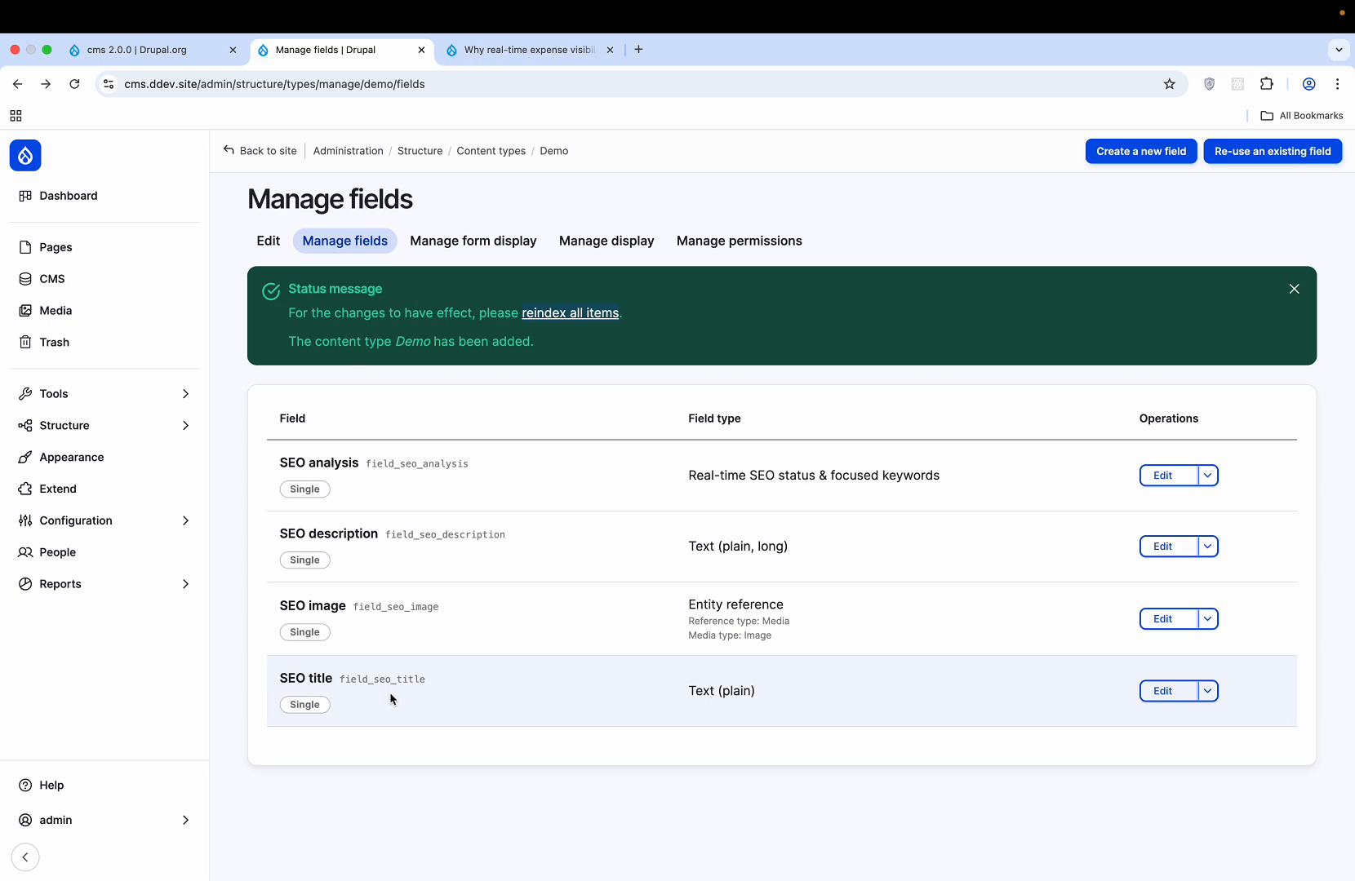
- Reindex all items and execute the 3 pending search indexing tasks
click(580, 311)
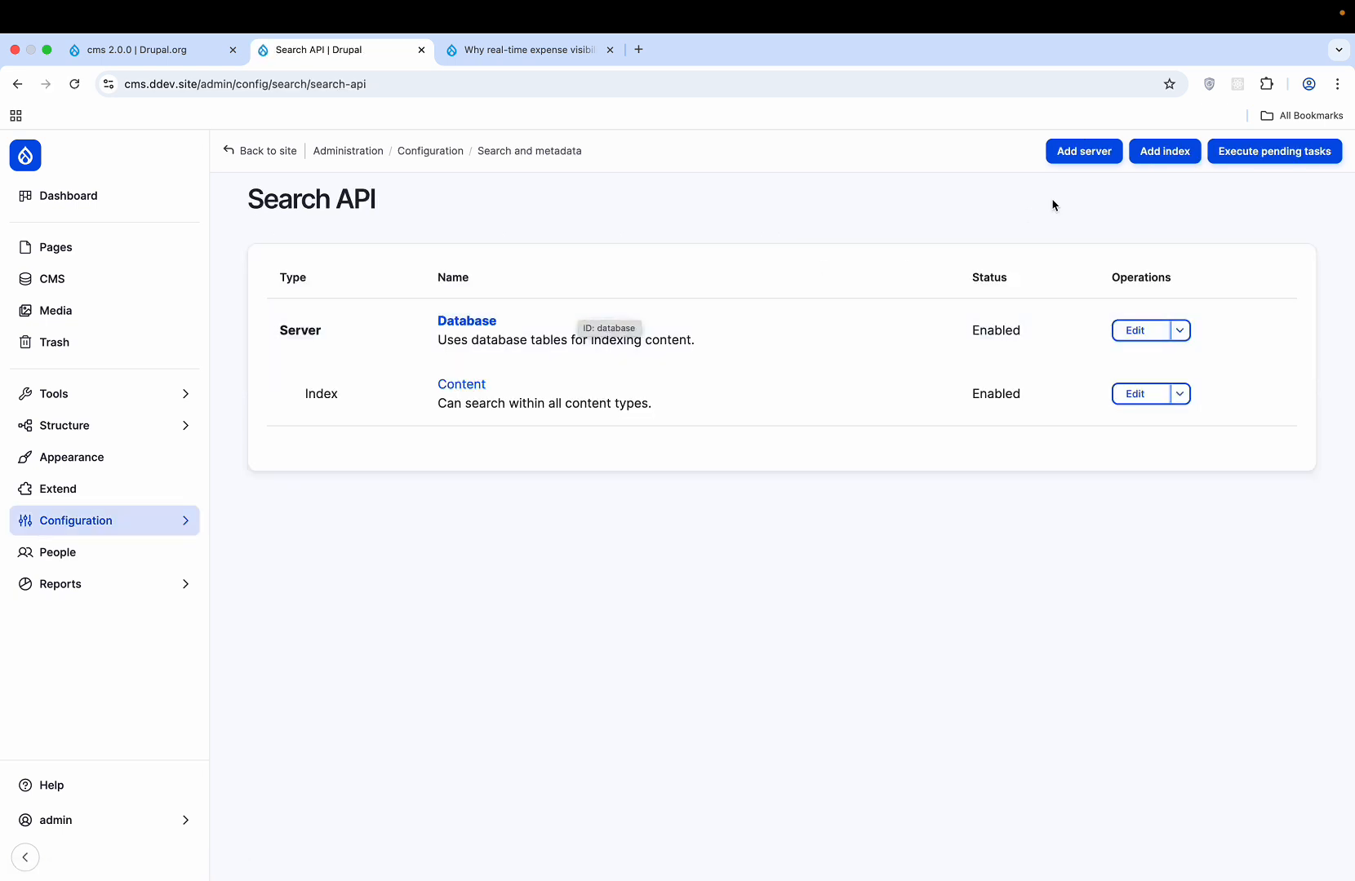
click(1244, 153)
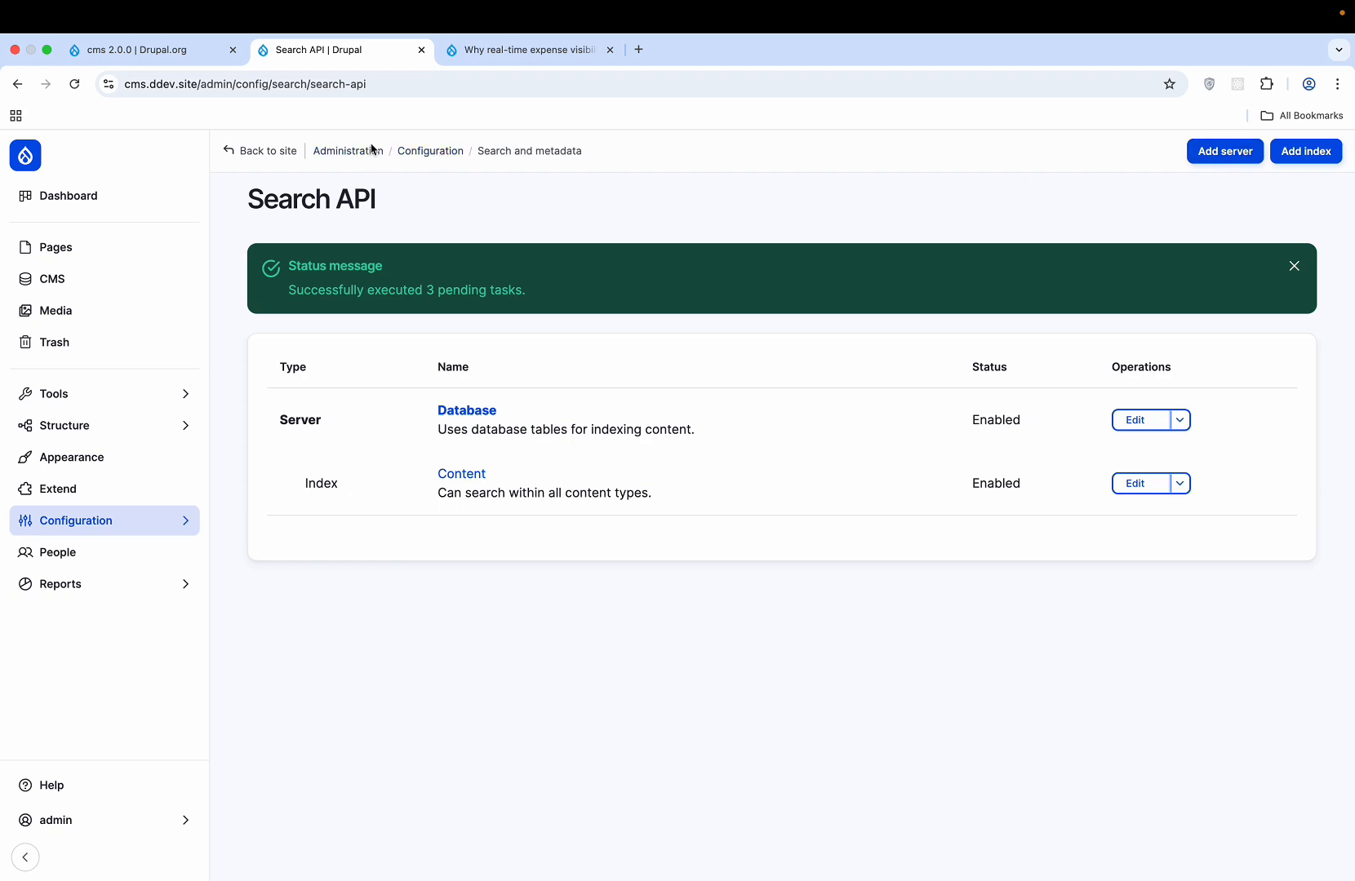
click(289, 149)
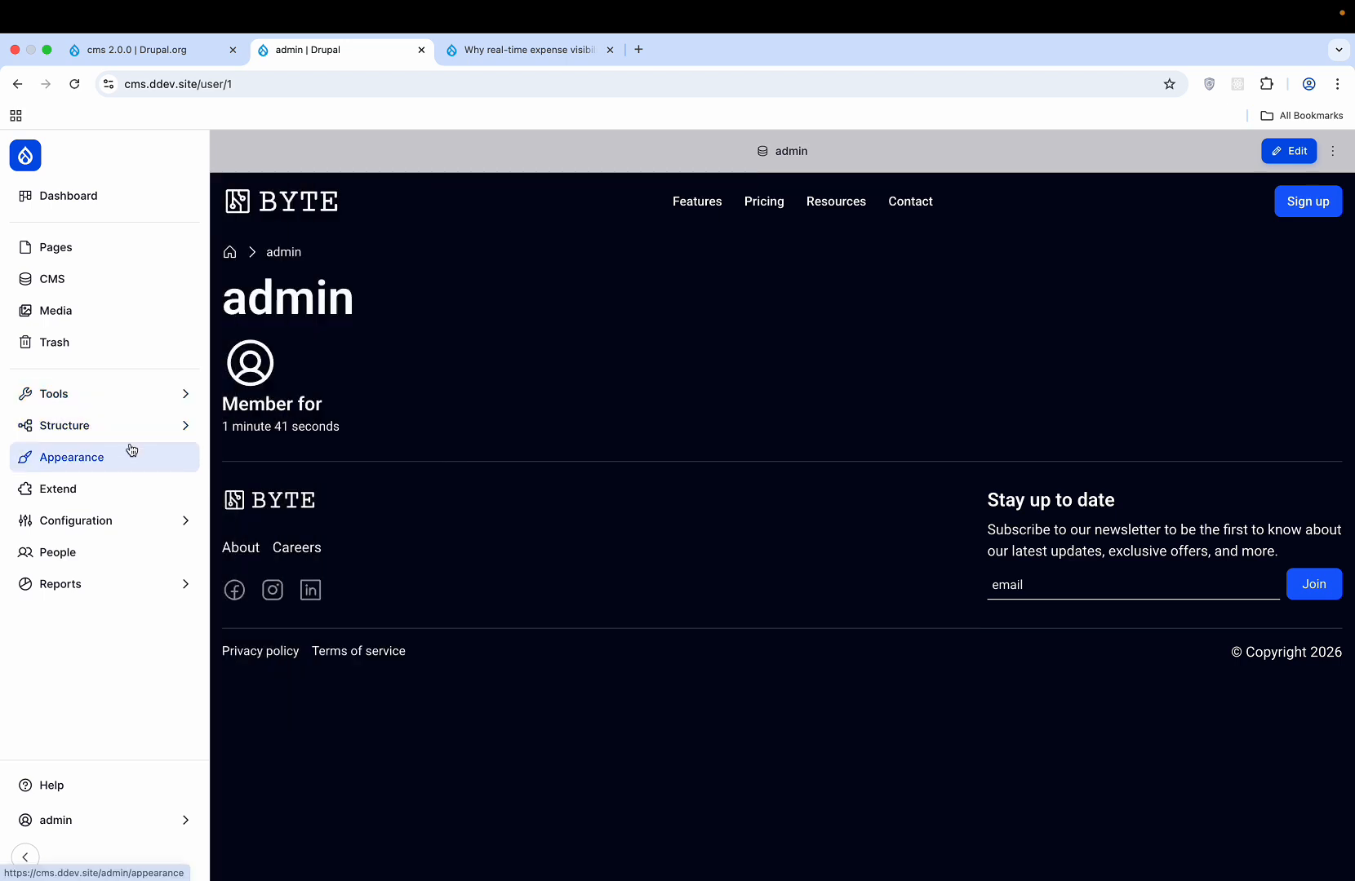
- Go to Structure > Content types and open Manage fields for the Demo type
mouse_move(131, 439)
click(315, 272)
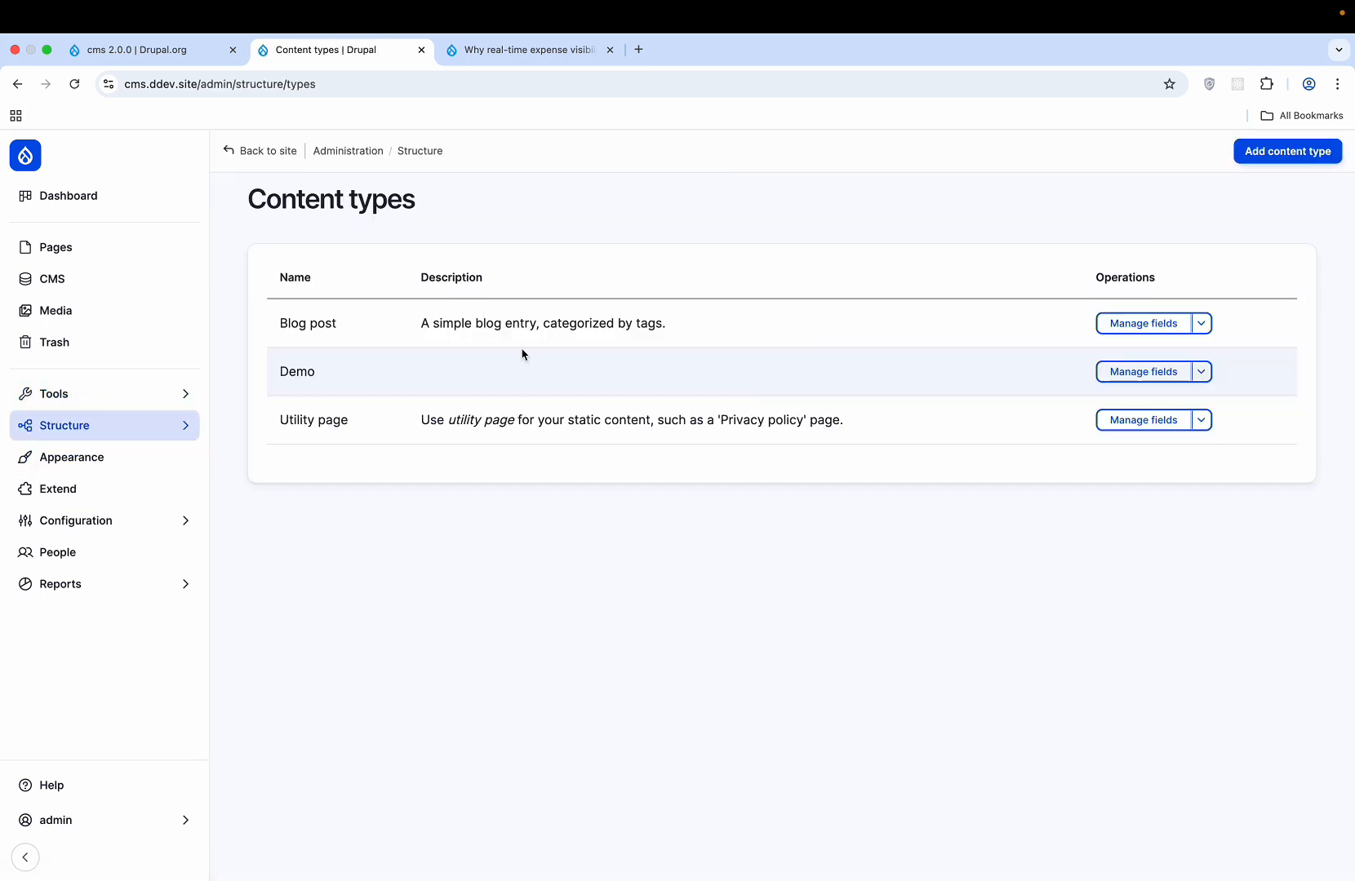
click(1144, 325)
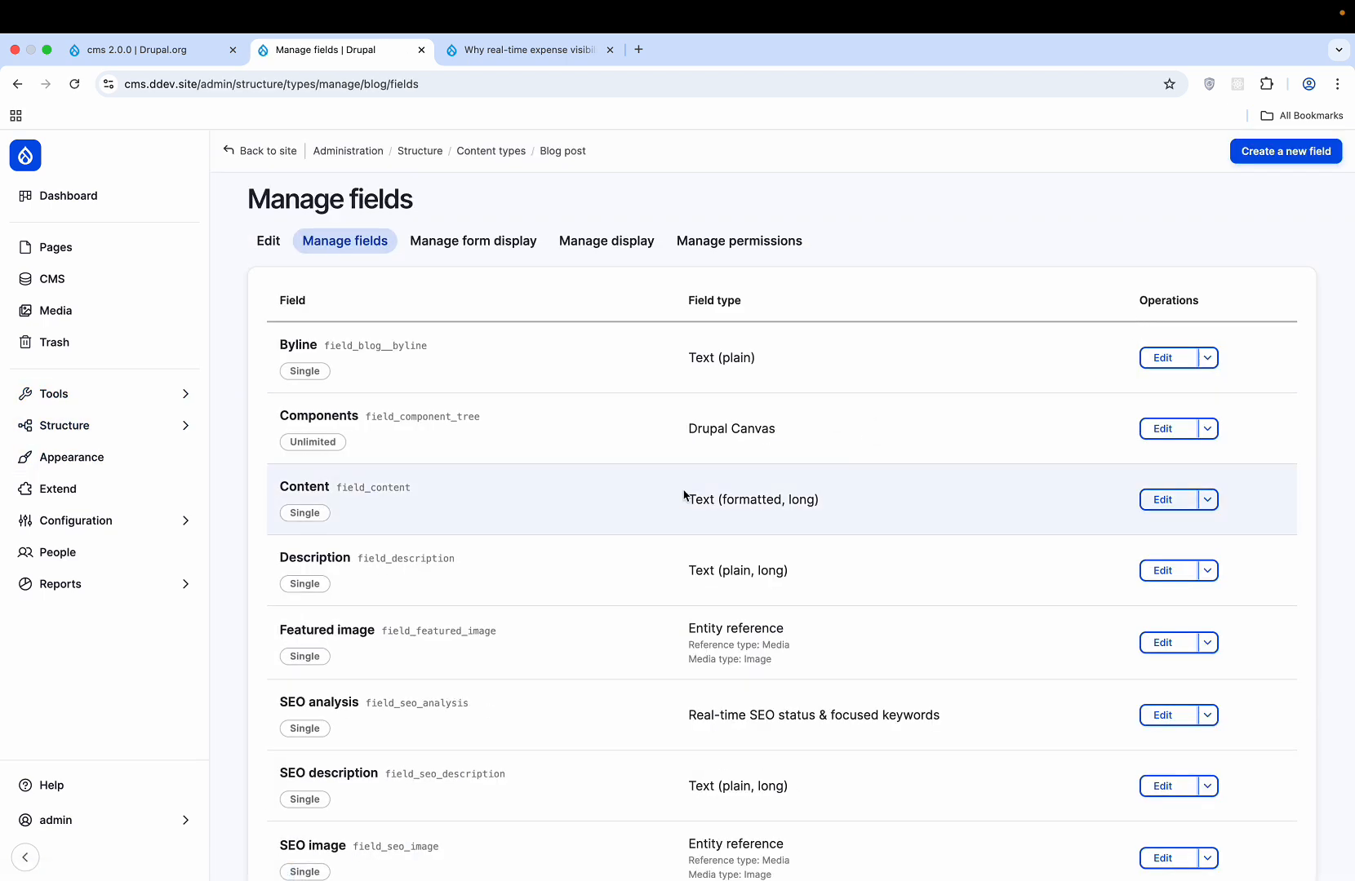
click(489, 152)
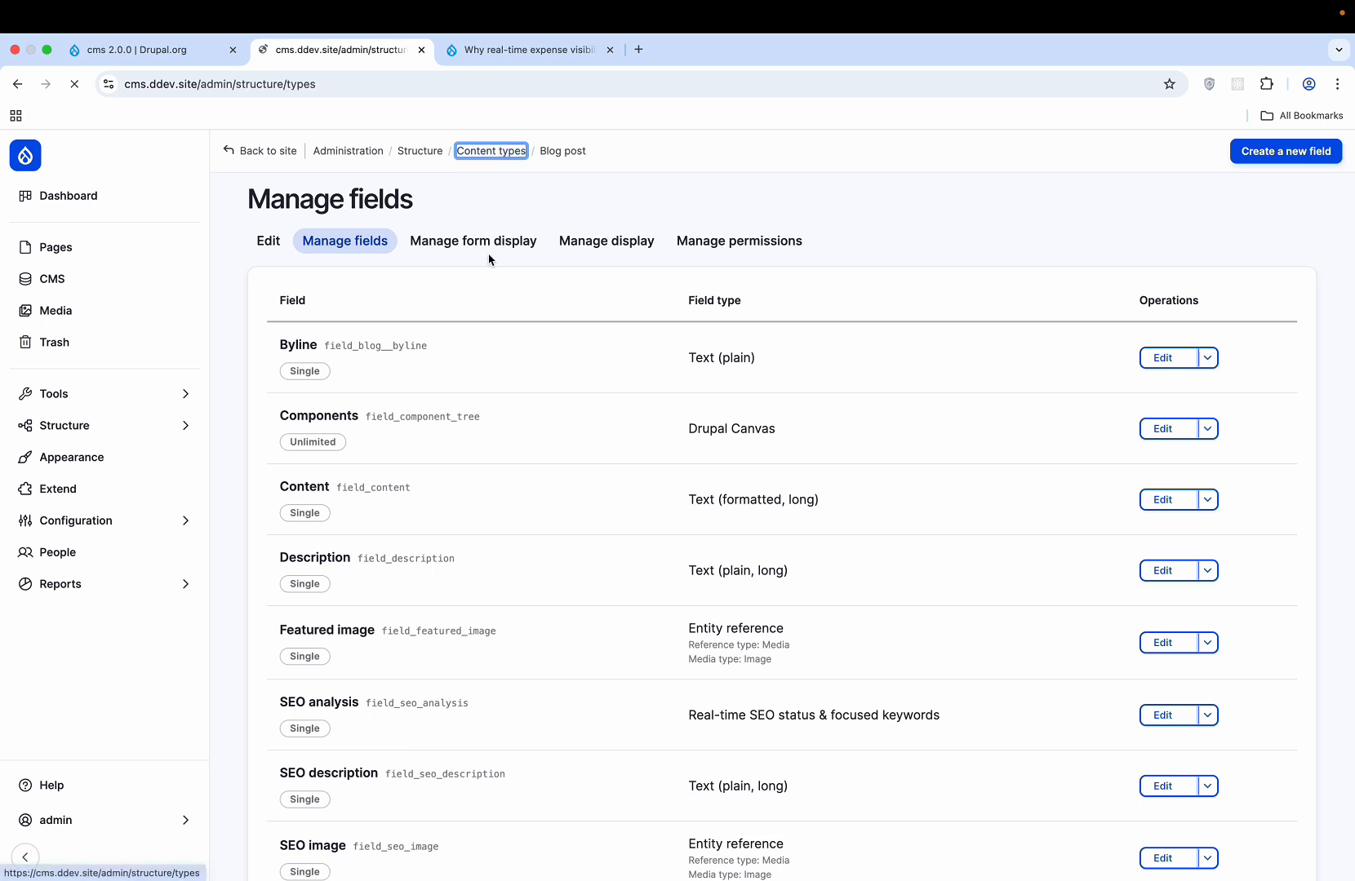
click(1150, 371)
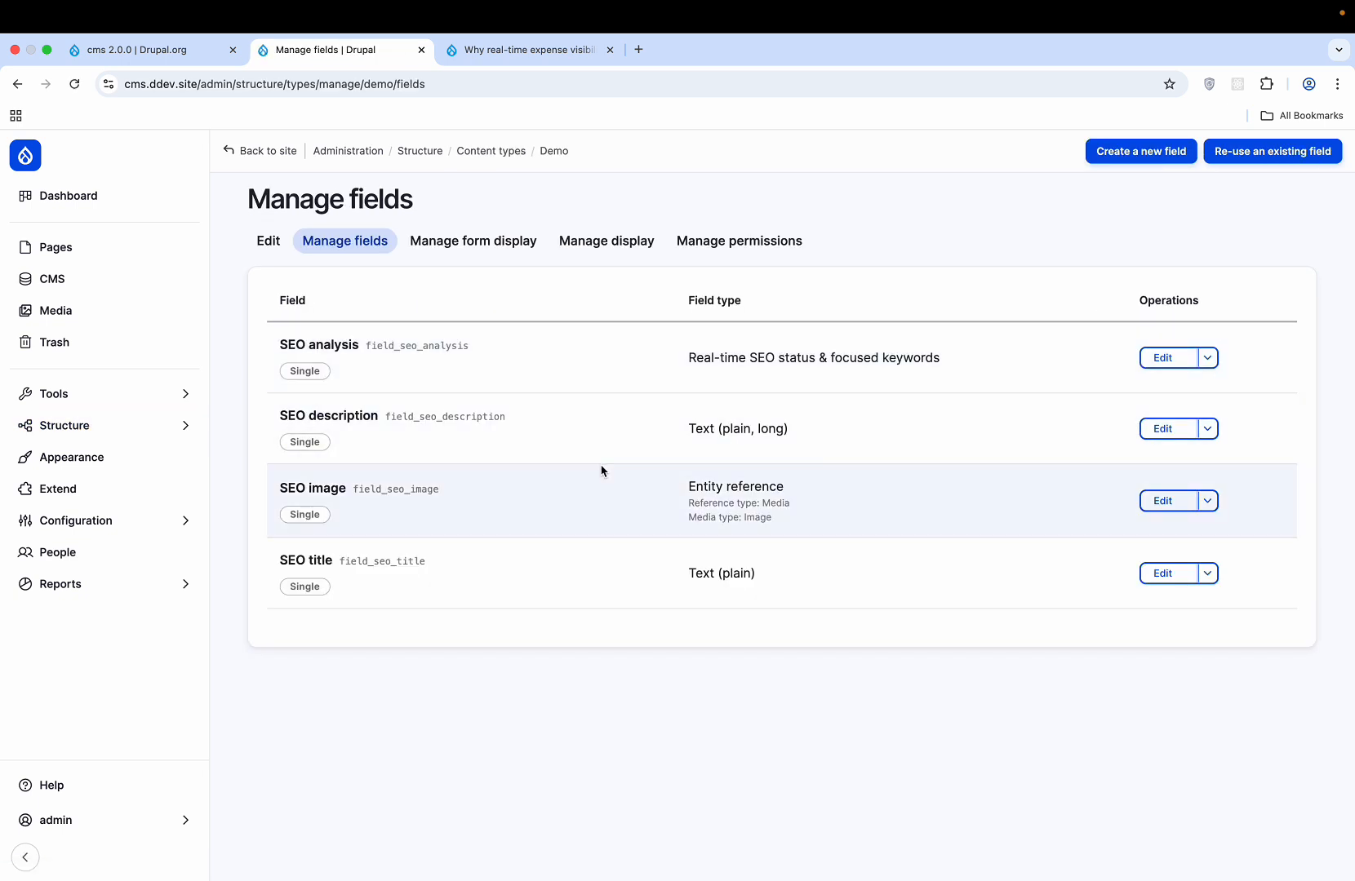
- Add a 'Demo Body' field of type Text (formatted, long, with summary) to Demo and save it
click(1146, 160)
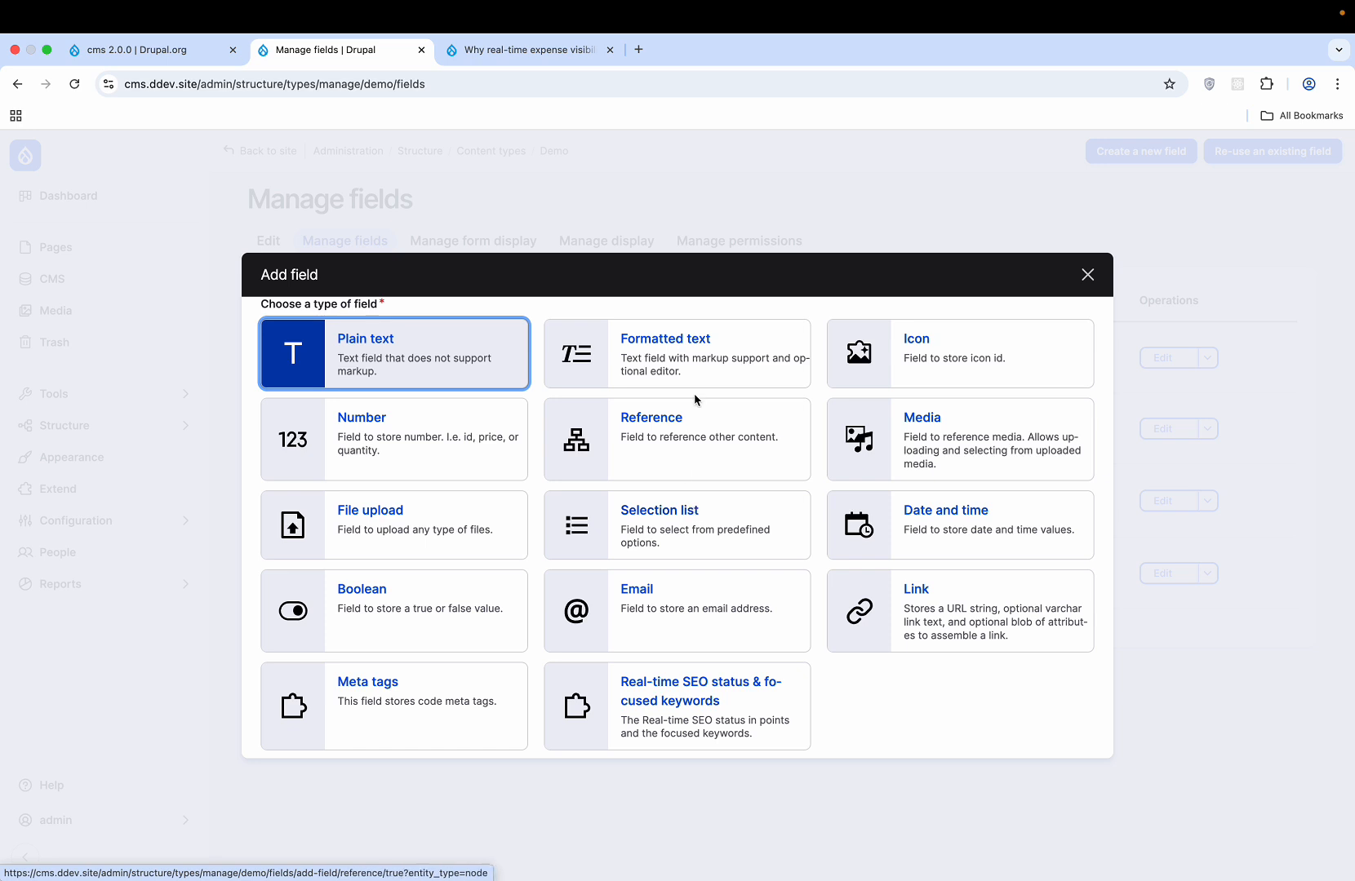
click(695, 365)
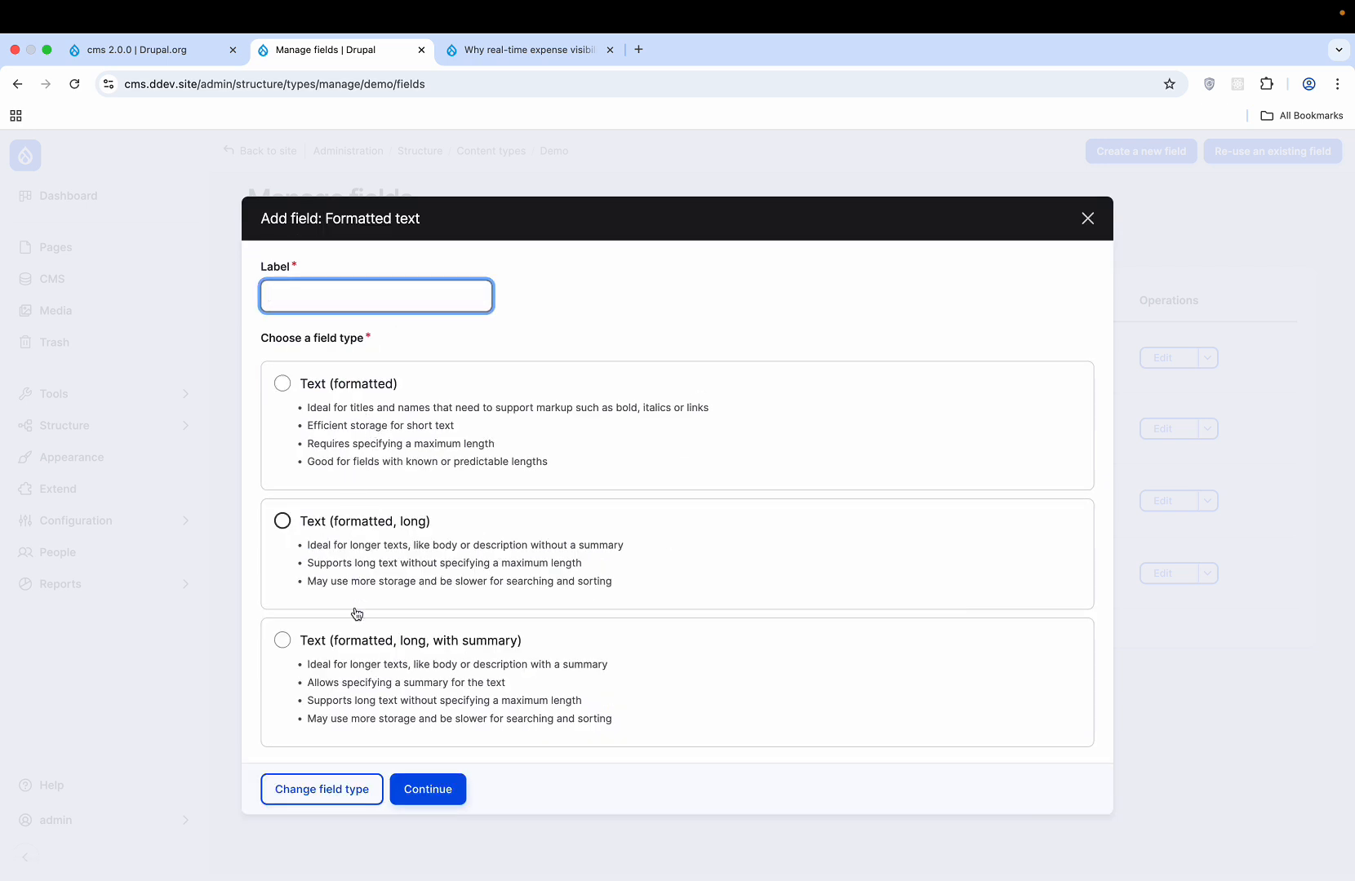
click(362, 638)
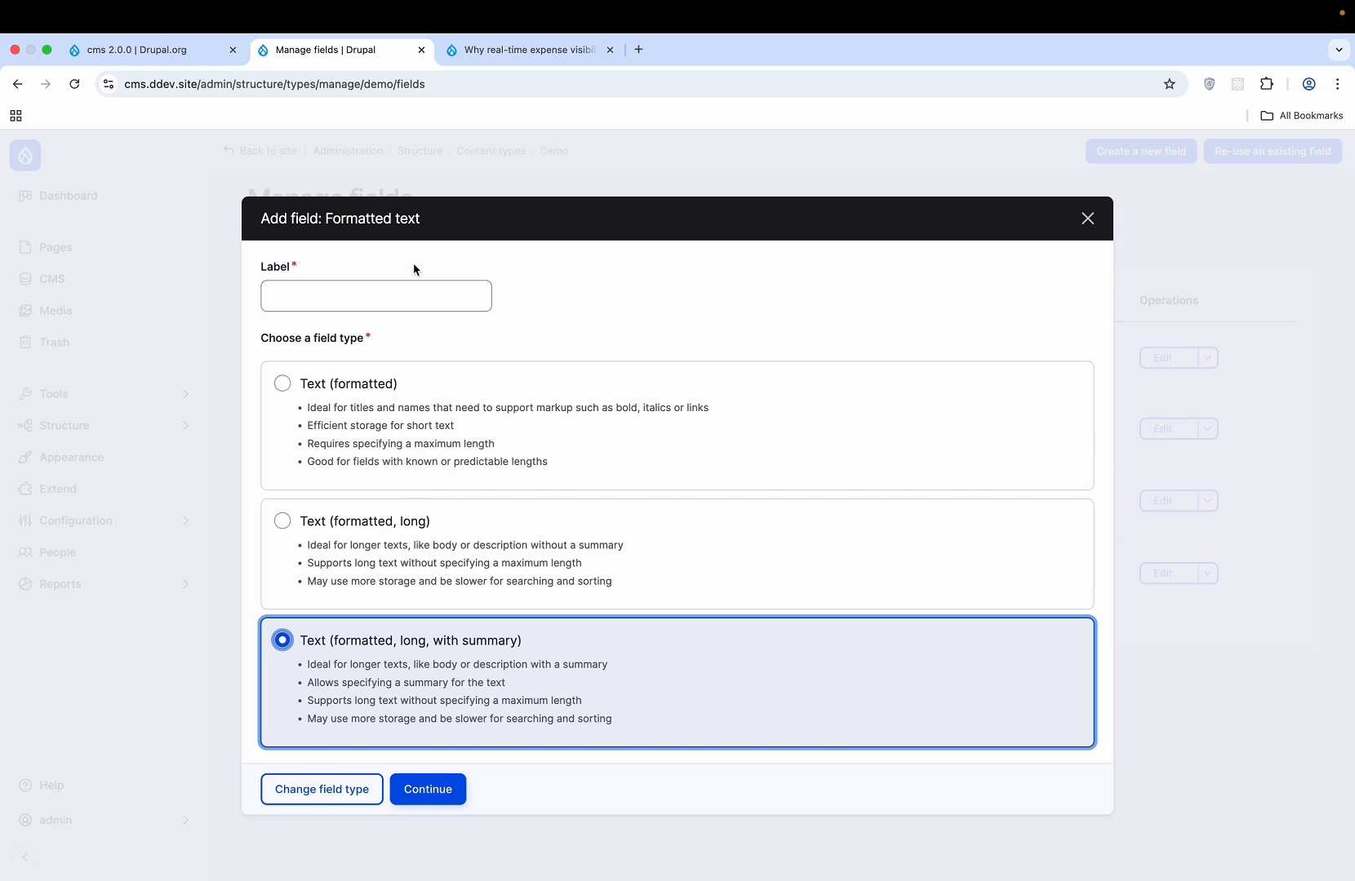
click(394, 294)
text(De)
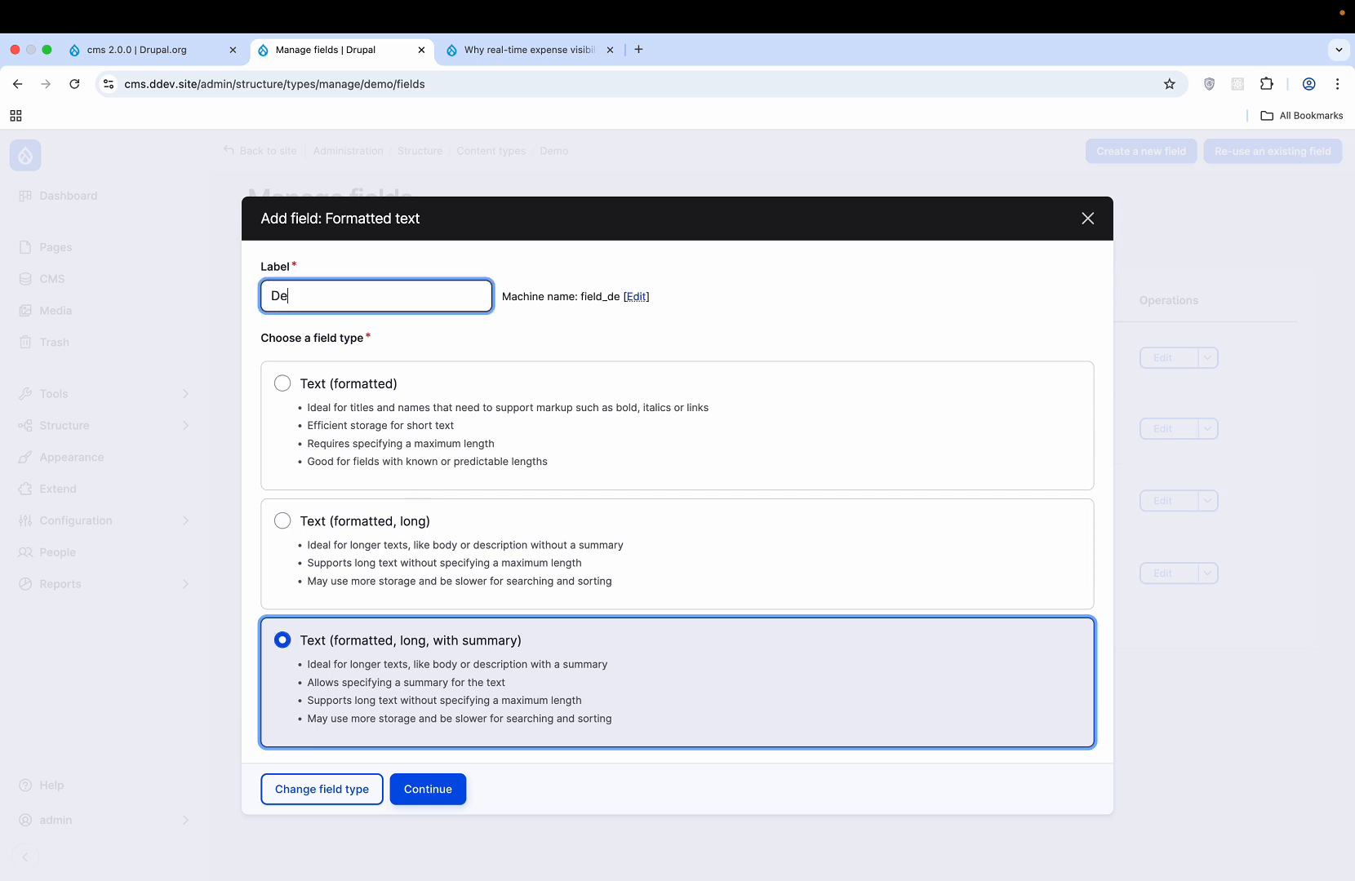
text(mo Body)
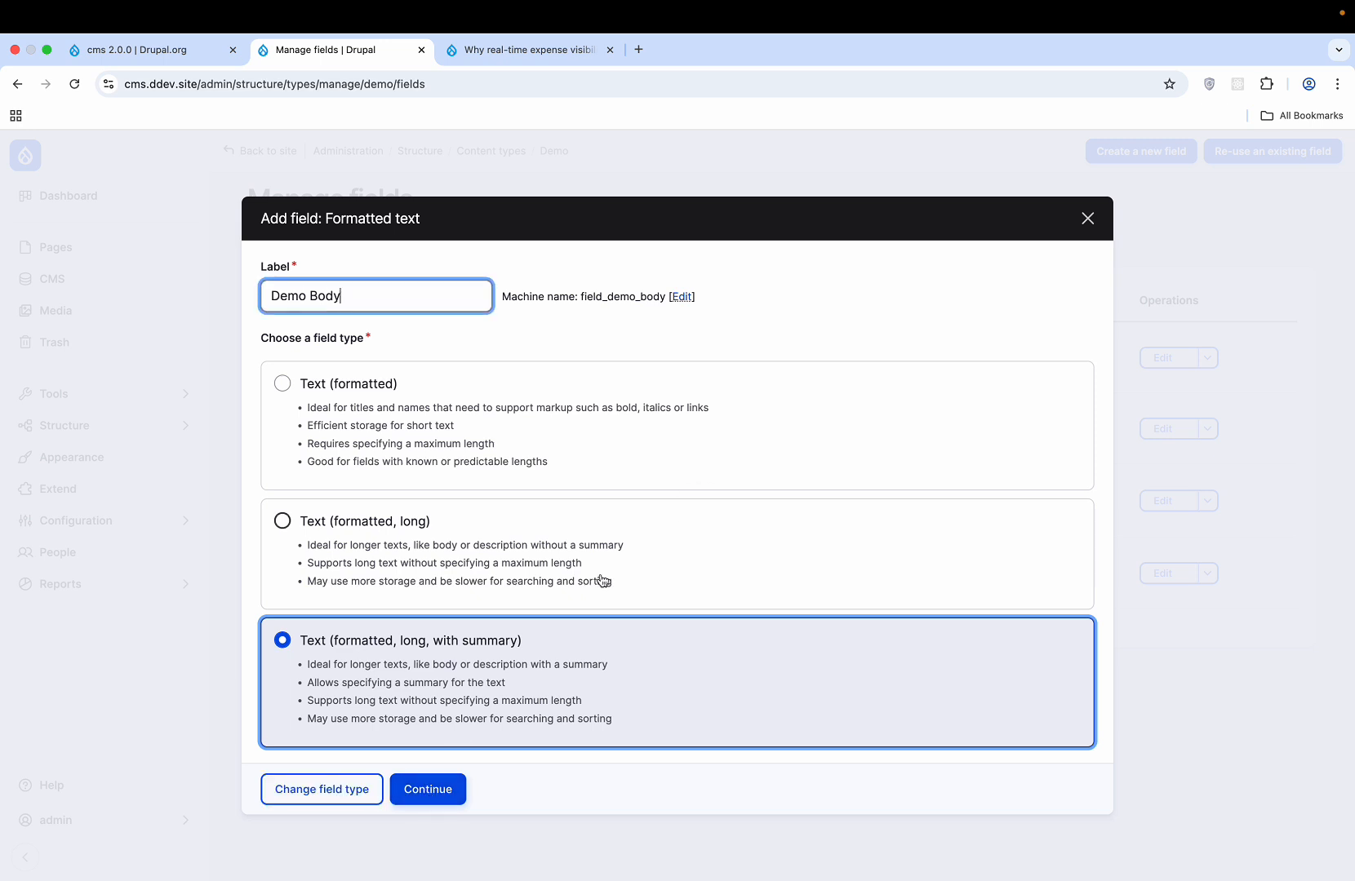
scroll(755, 434, down, 5)
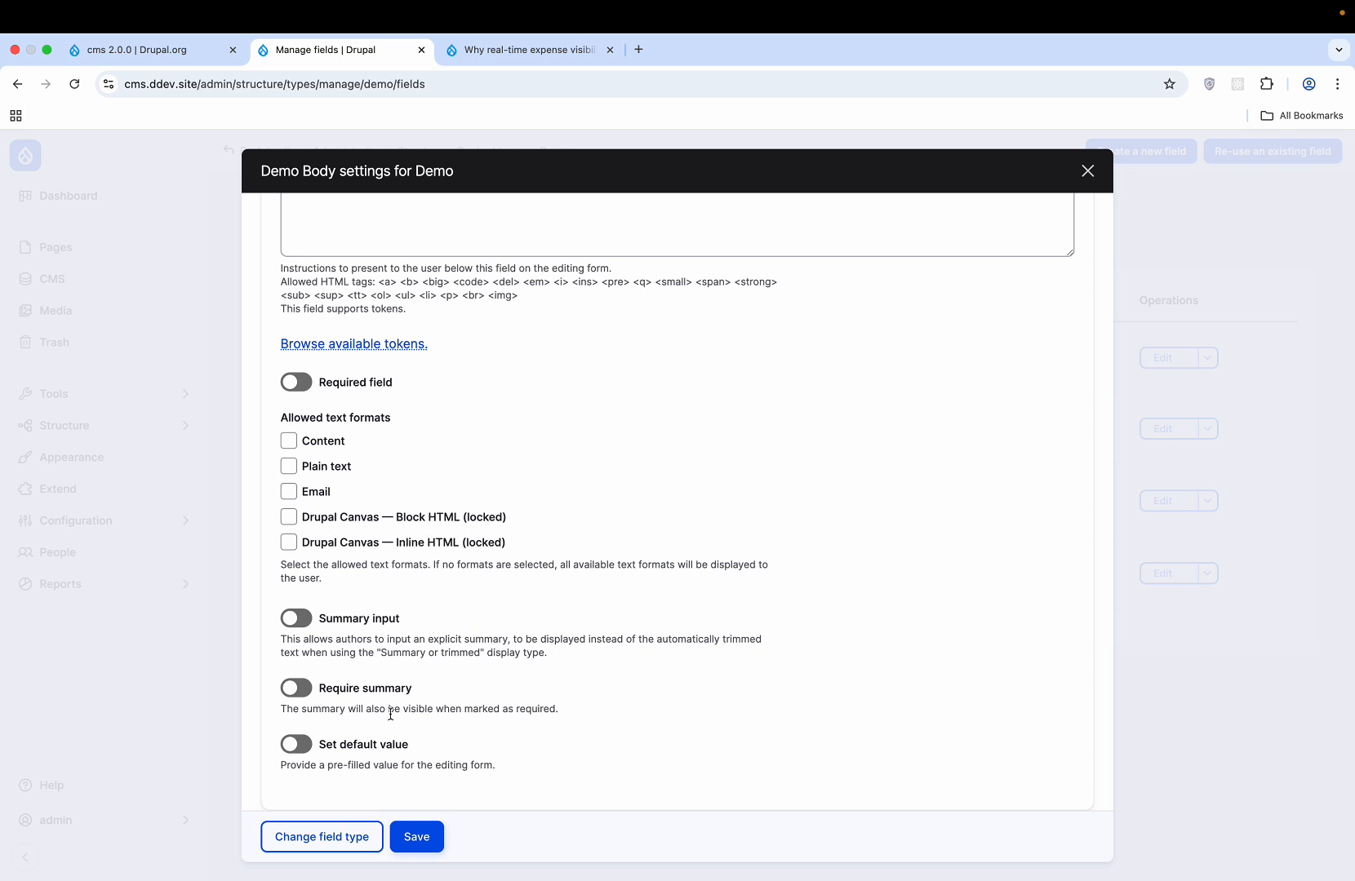
click(402, 841)
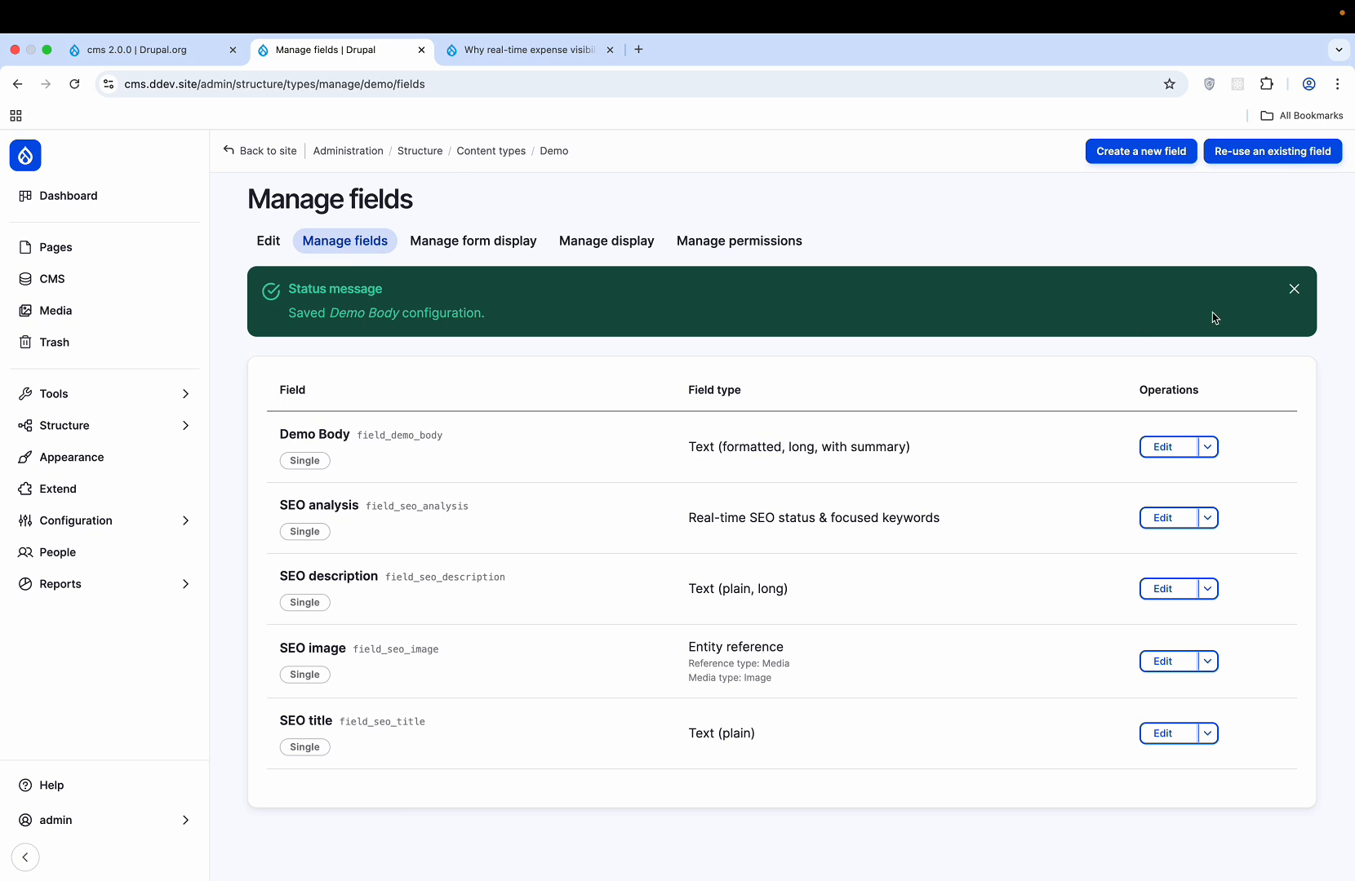
- Browse the reusable existing fields, including field_content, without adding any, then go to Pages
click(1293, 289)
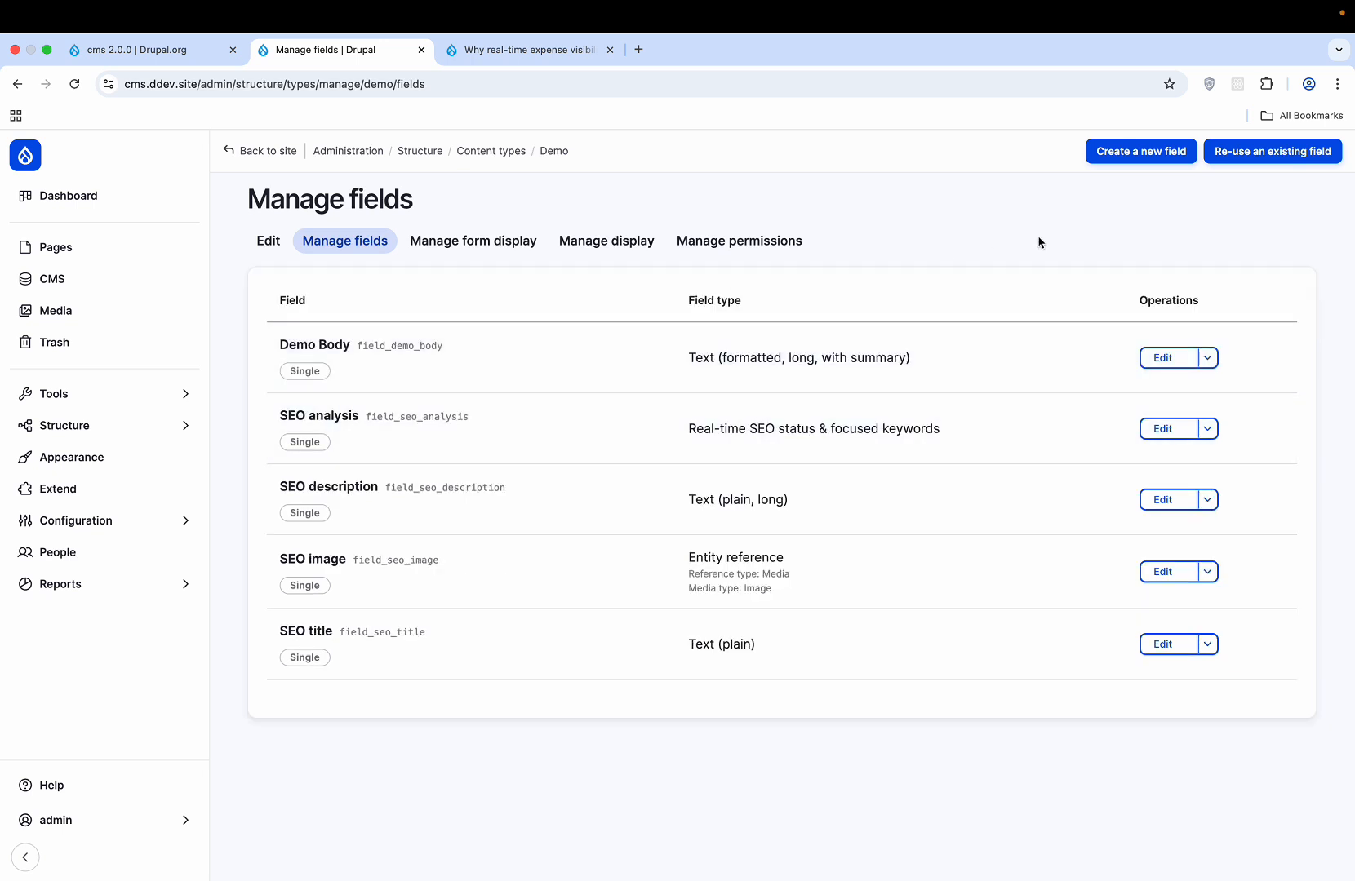
click(1236, 161)
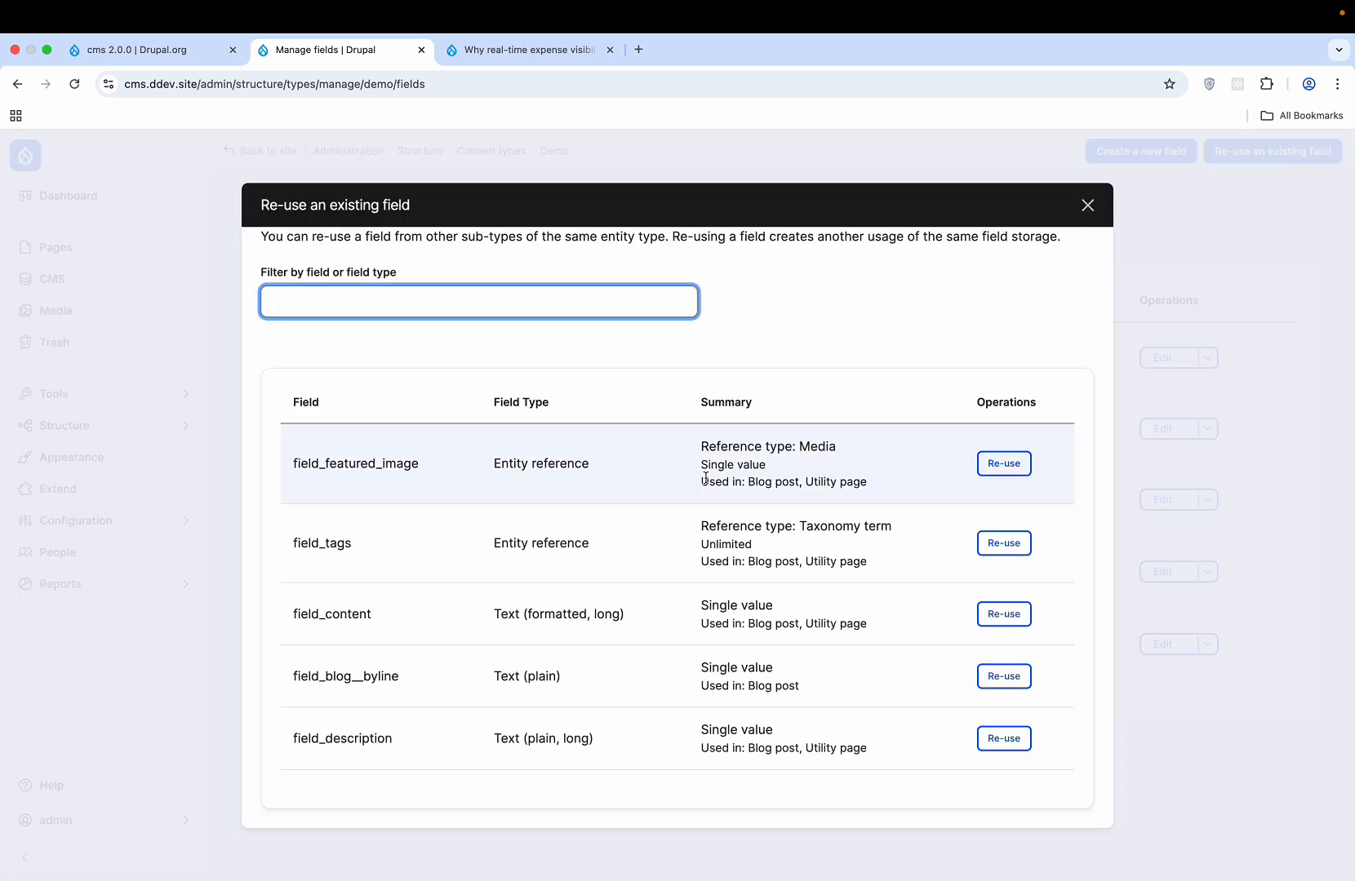
click(1092, 207)
click(1280, 149)
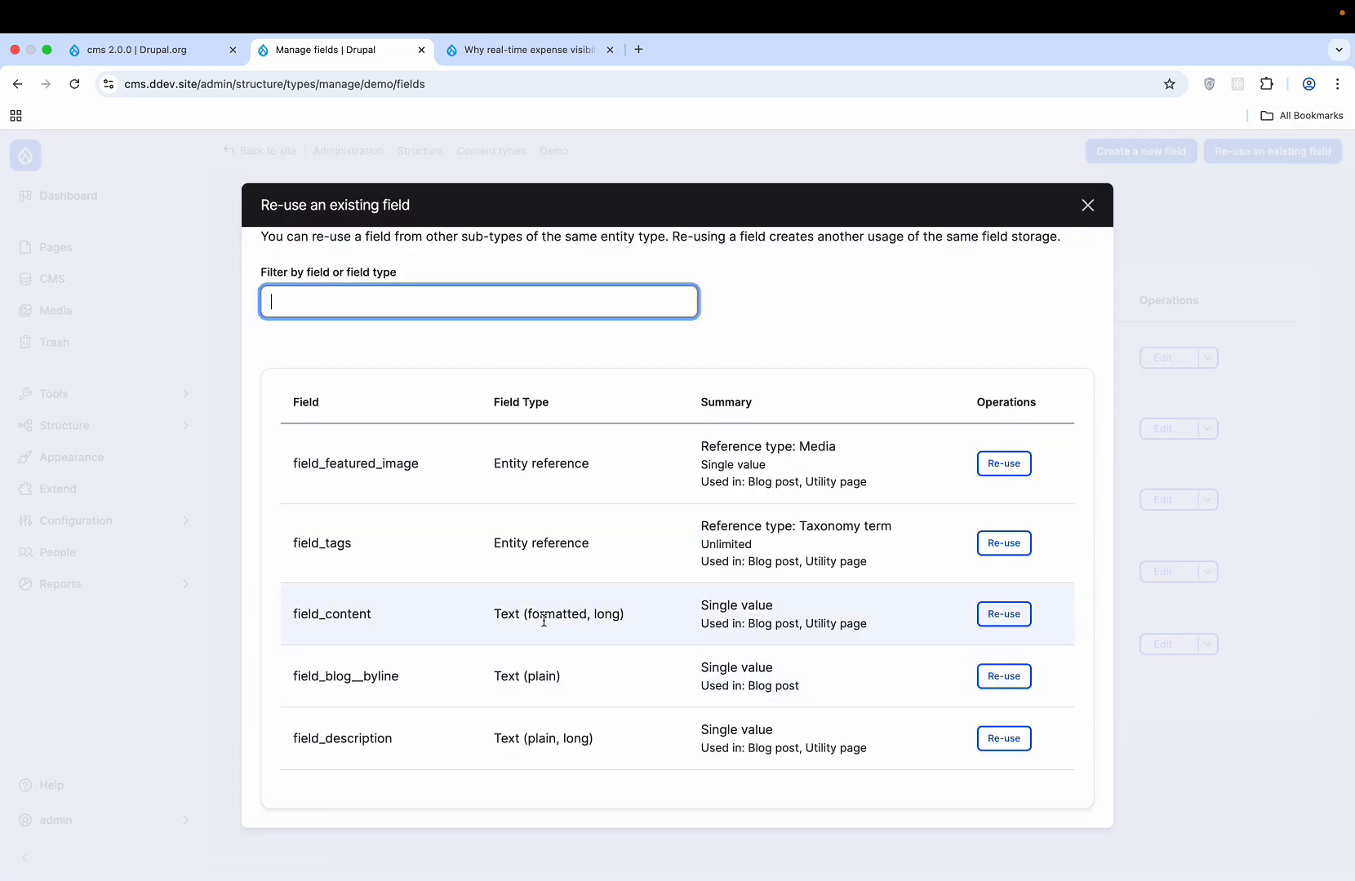
double_click(331, 613)
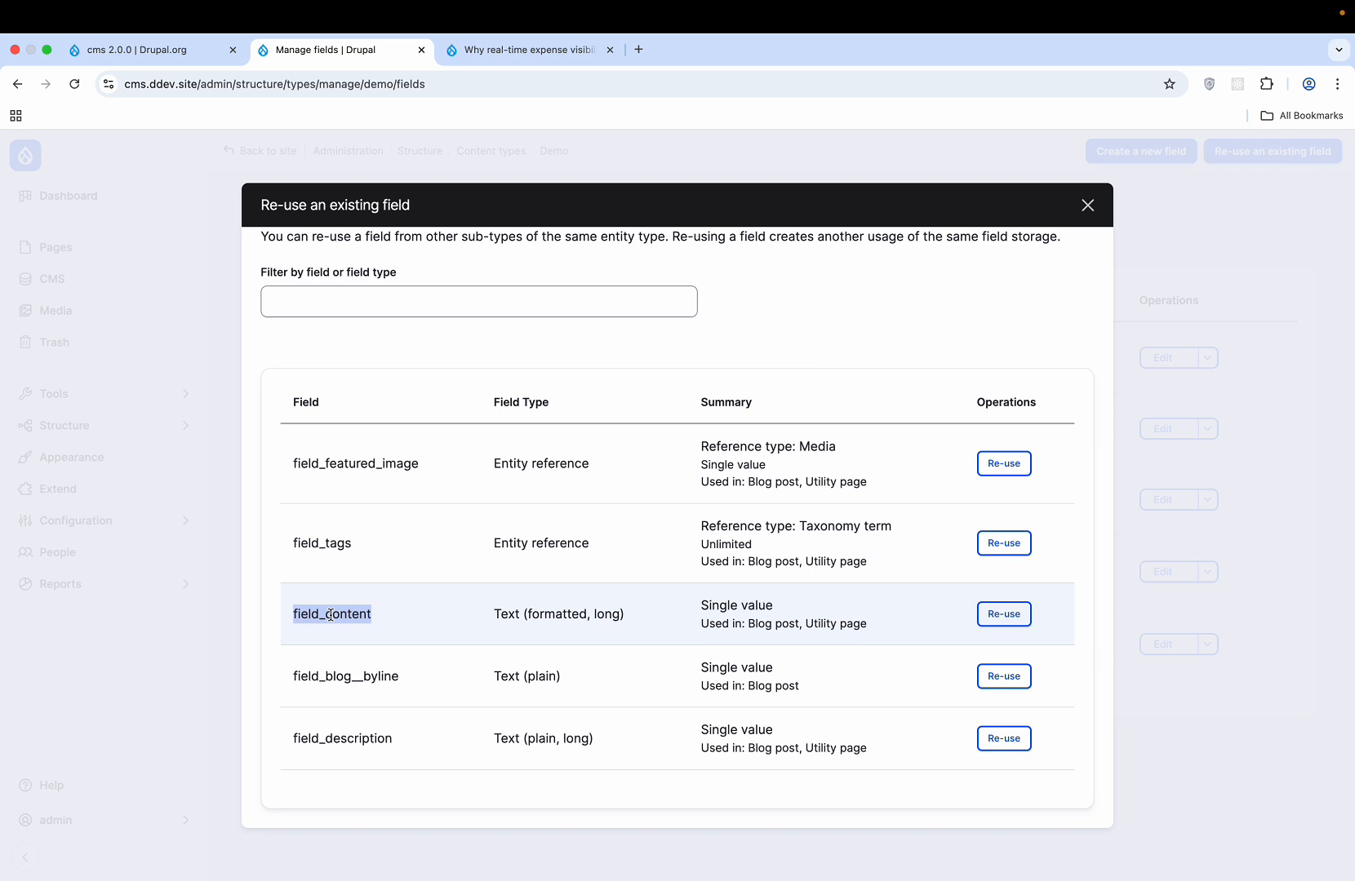
click(1079, 342)
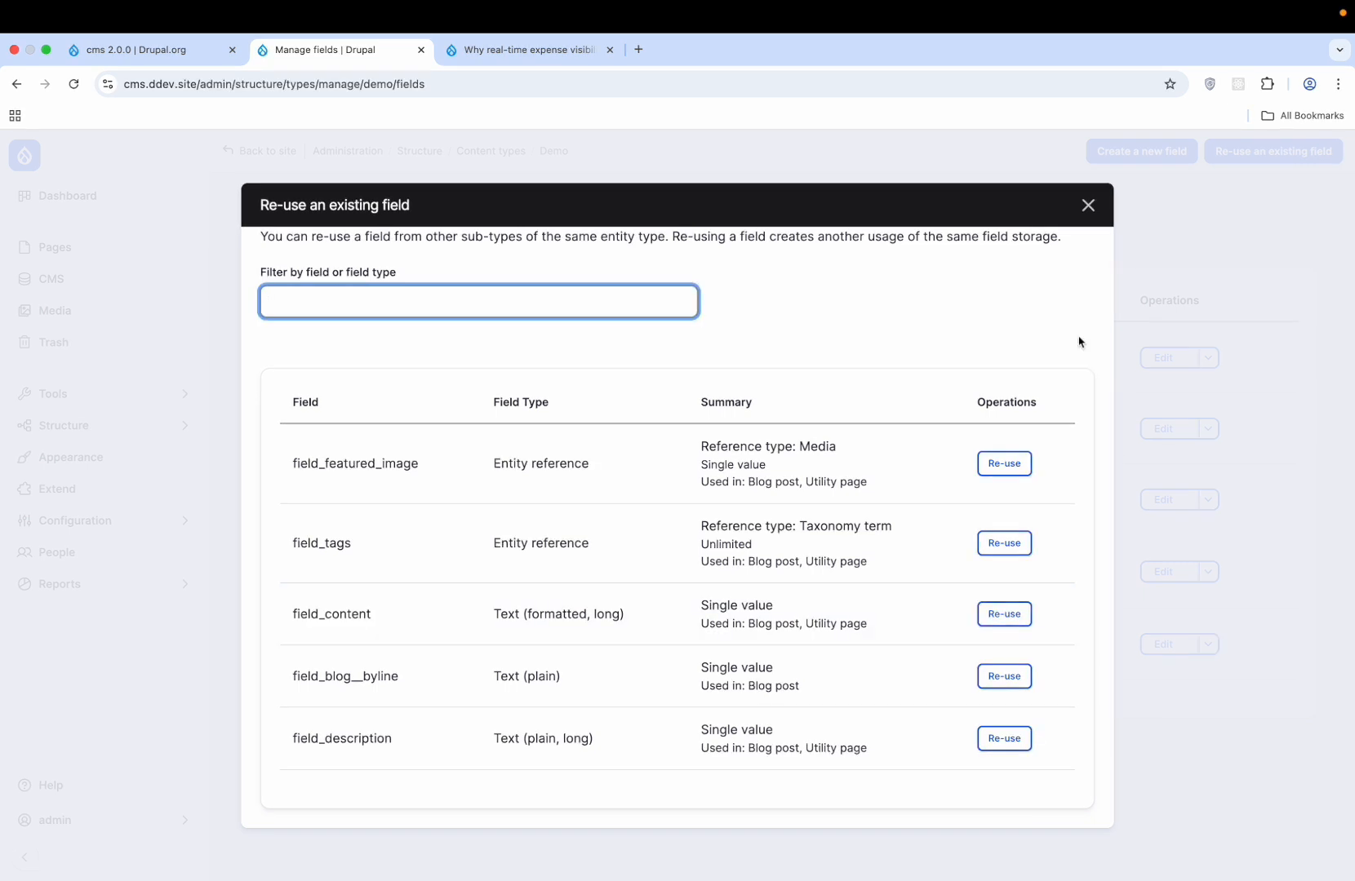
click(1091, 210)
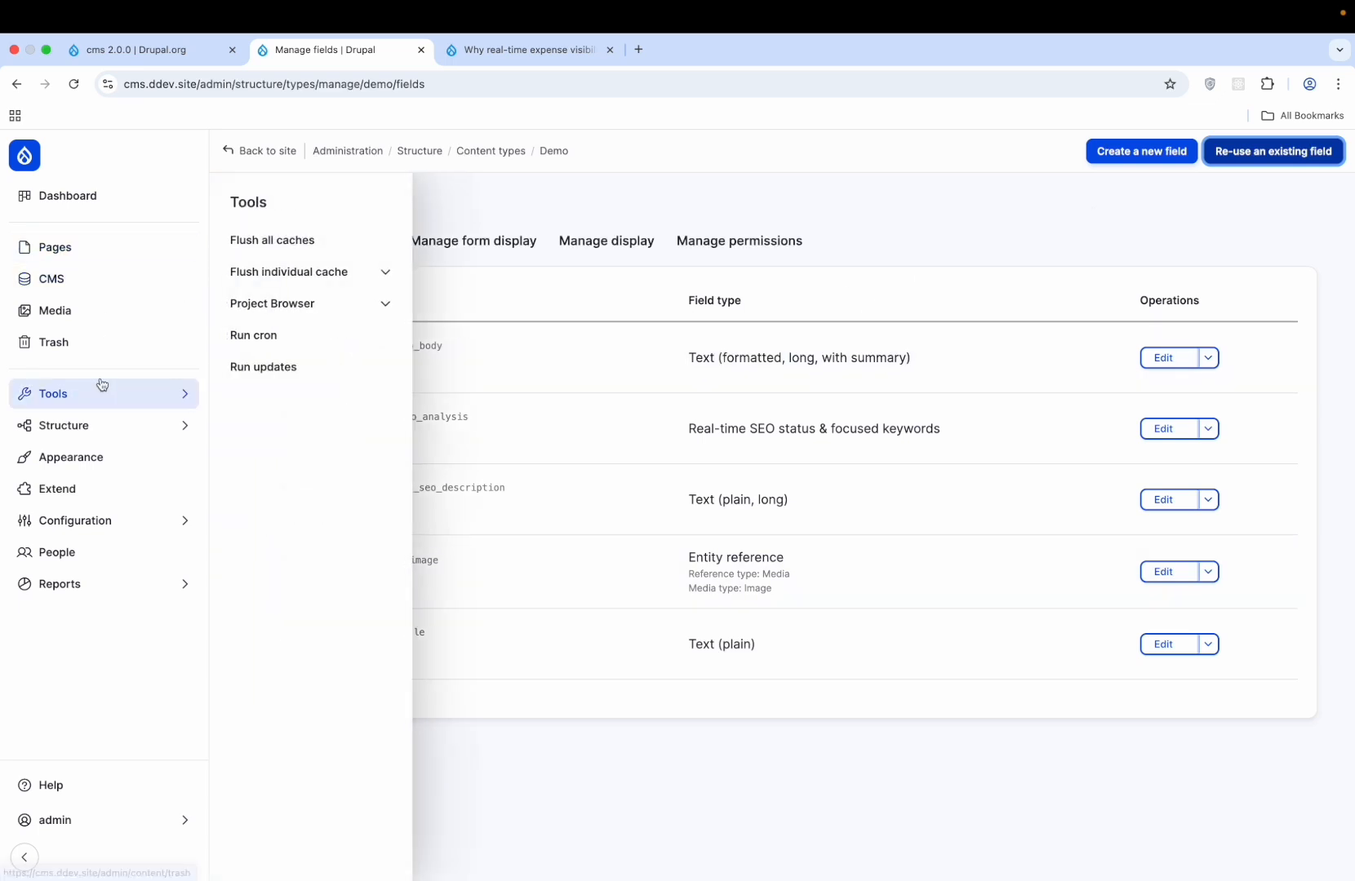
click(89, 260)
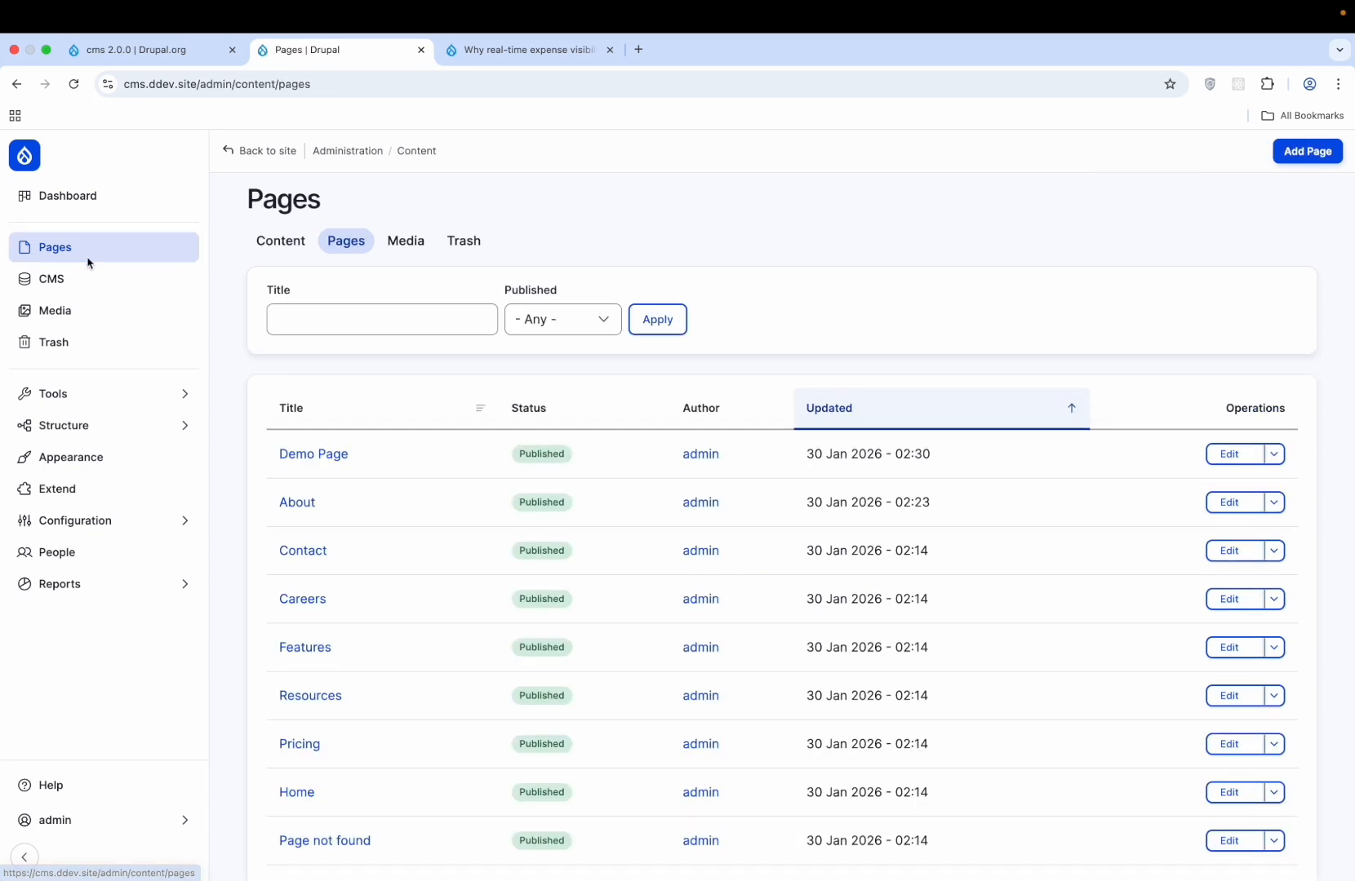
- Start a new content item of the Demo type from the Content overview
click(276, 246)
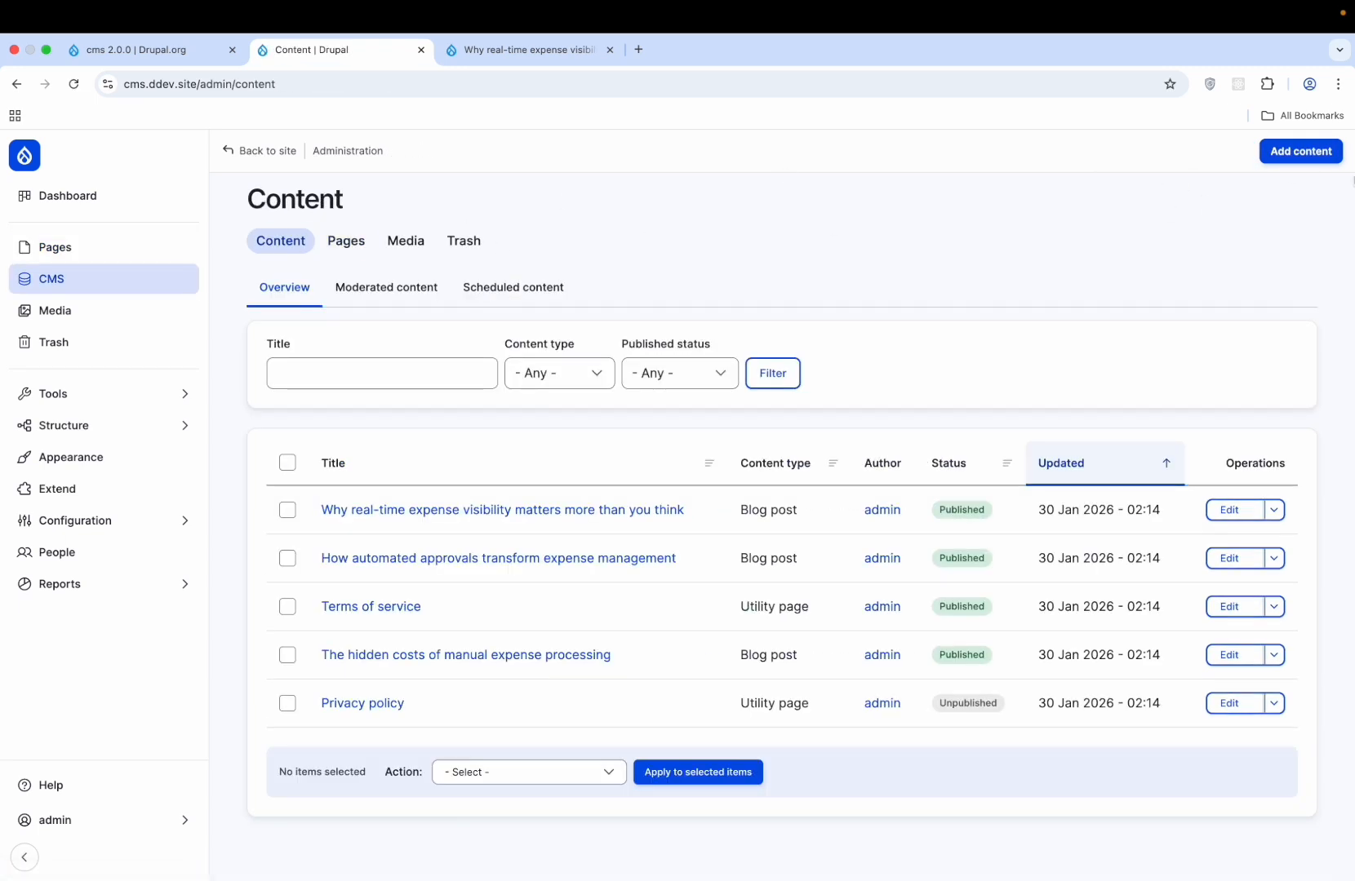
click(1304, 154)
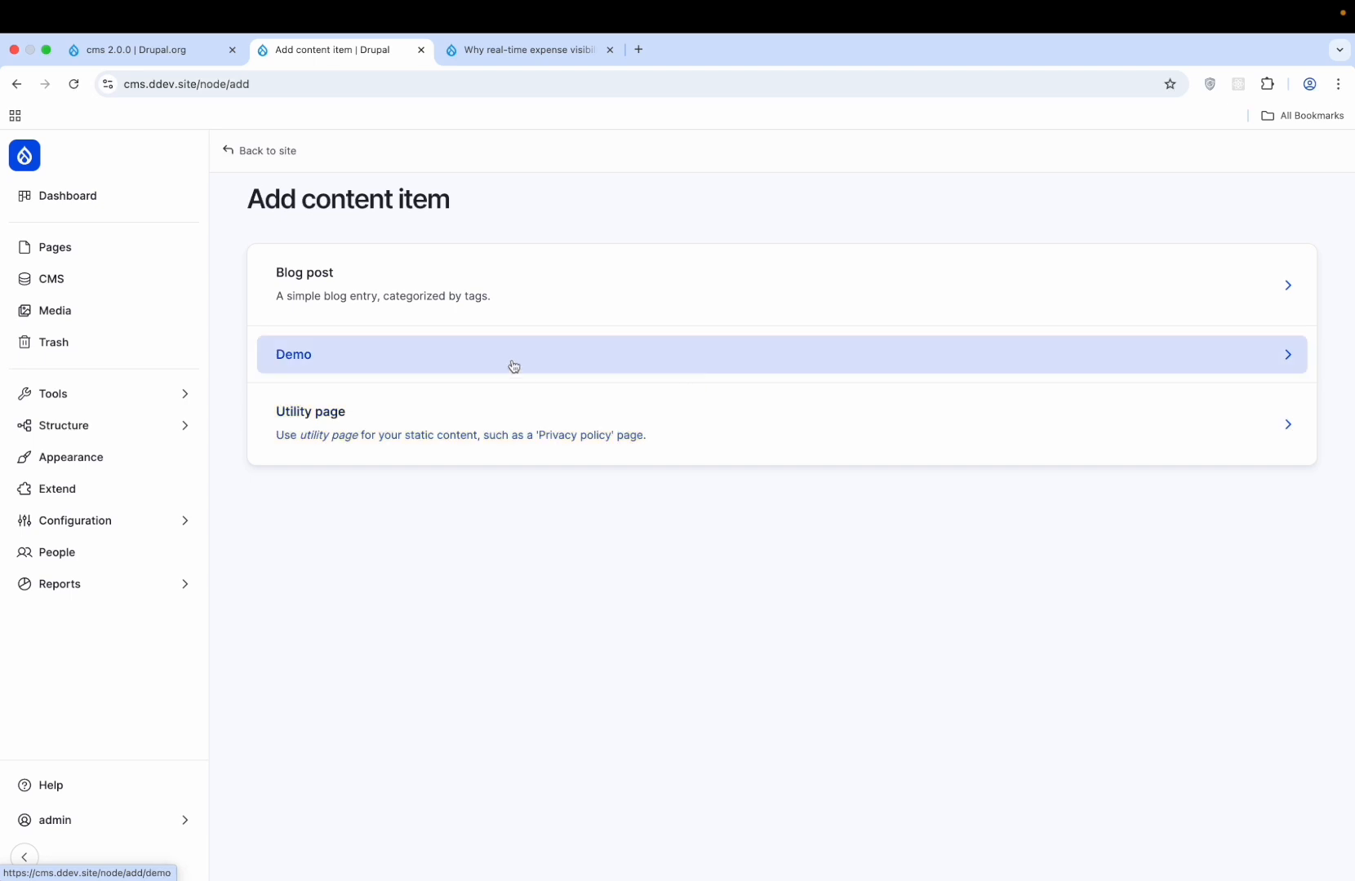
click(587, 365)
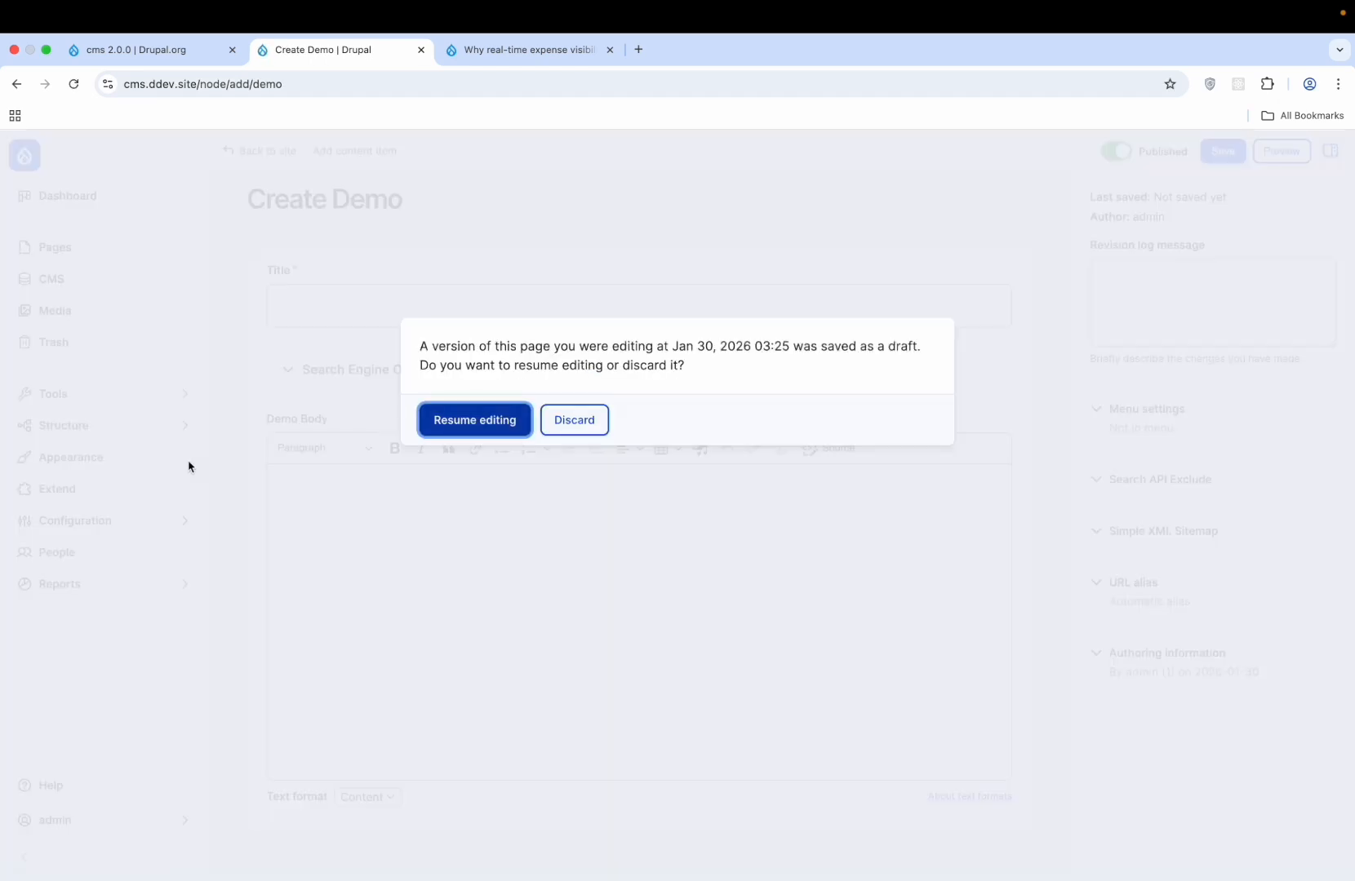
- Resume the saved draft, title it 'Demo Content' and expand the SEO Information section
click(492, 420)
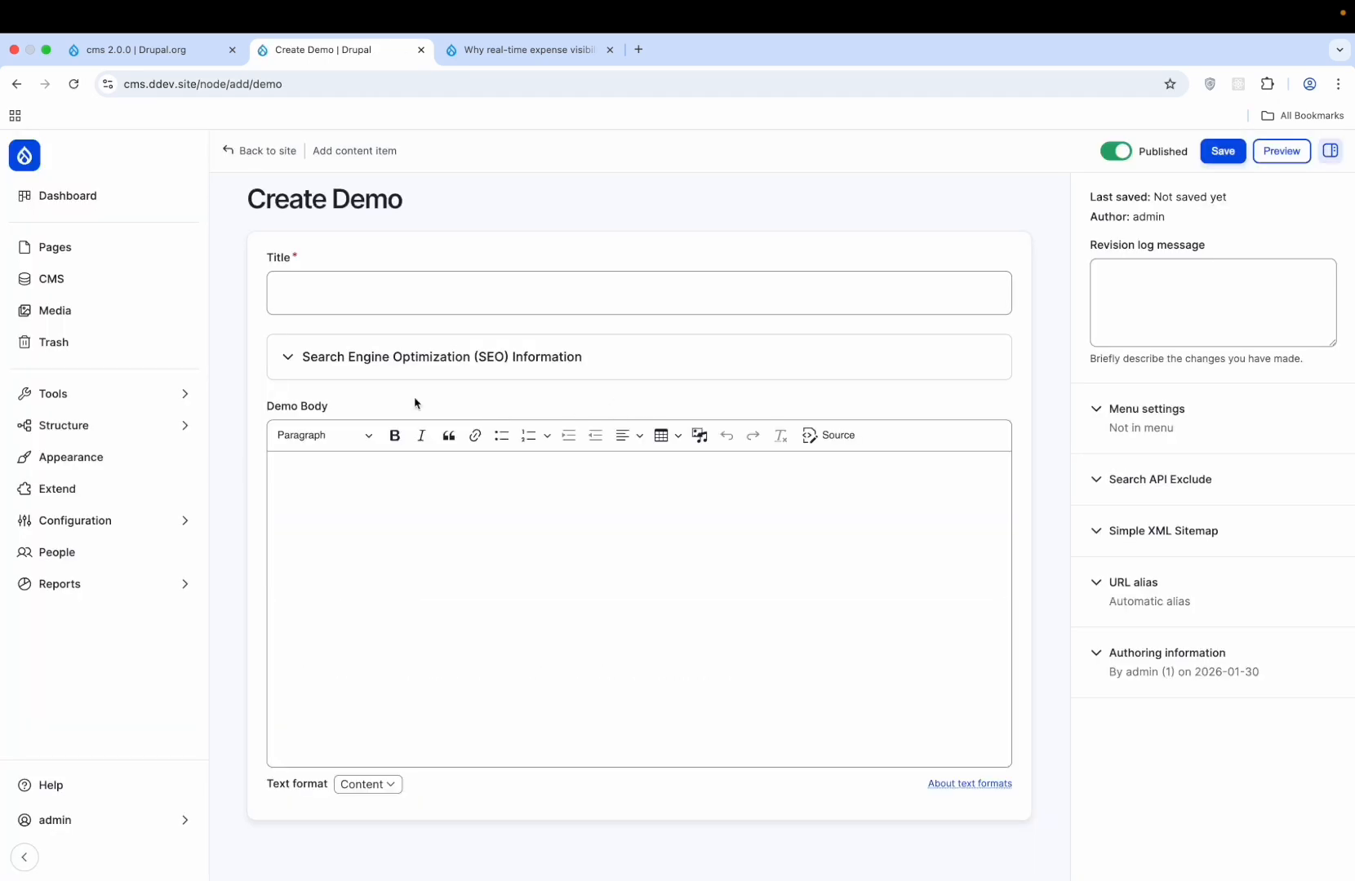
click(506, 308)
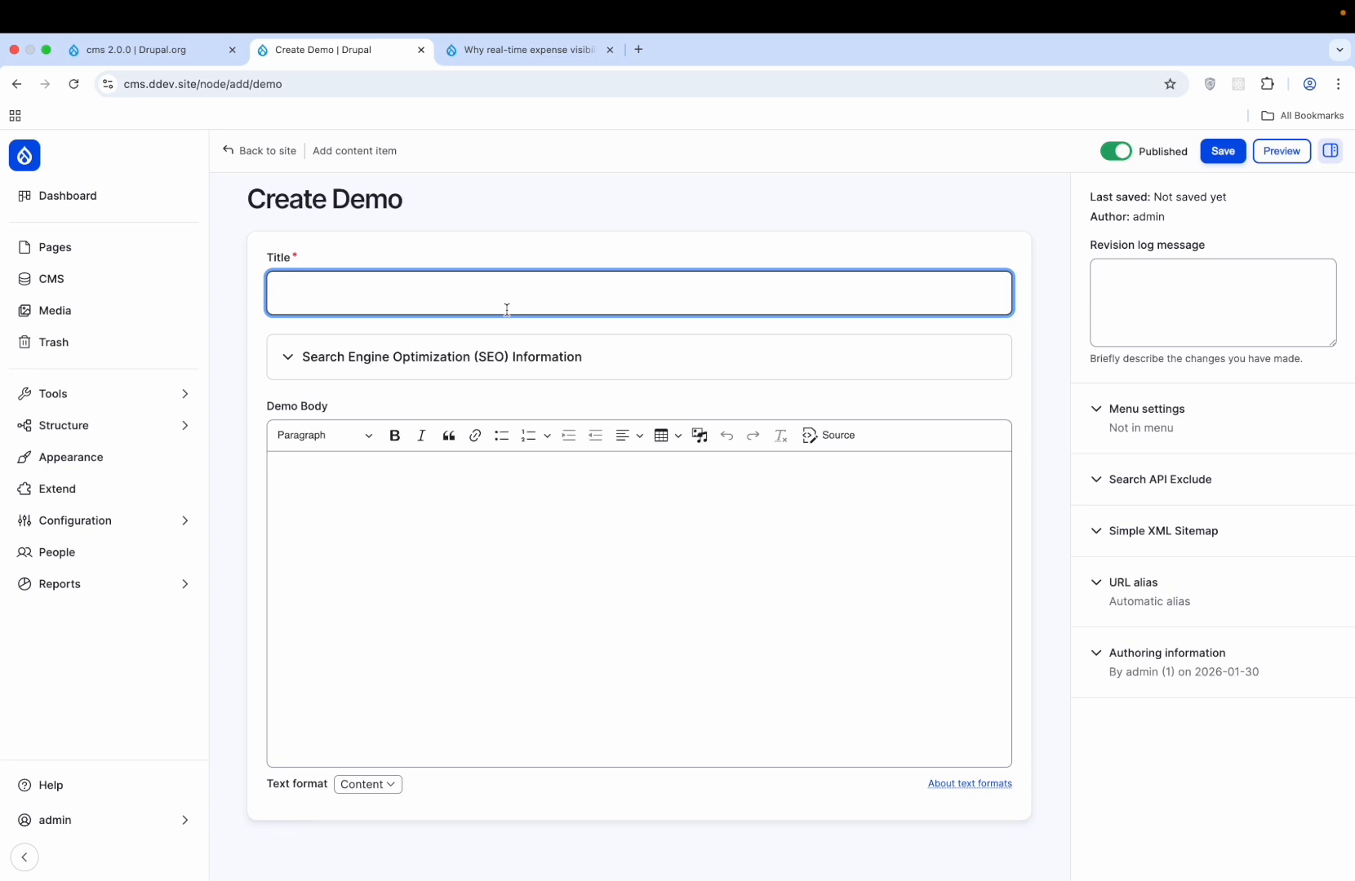
text(Demo Content)
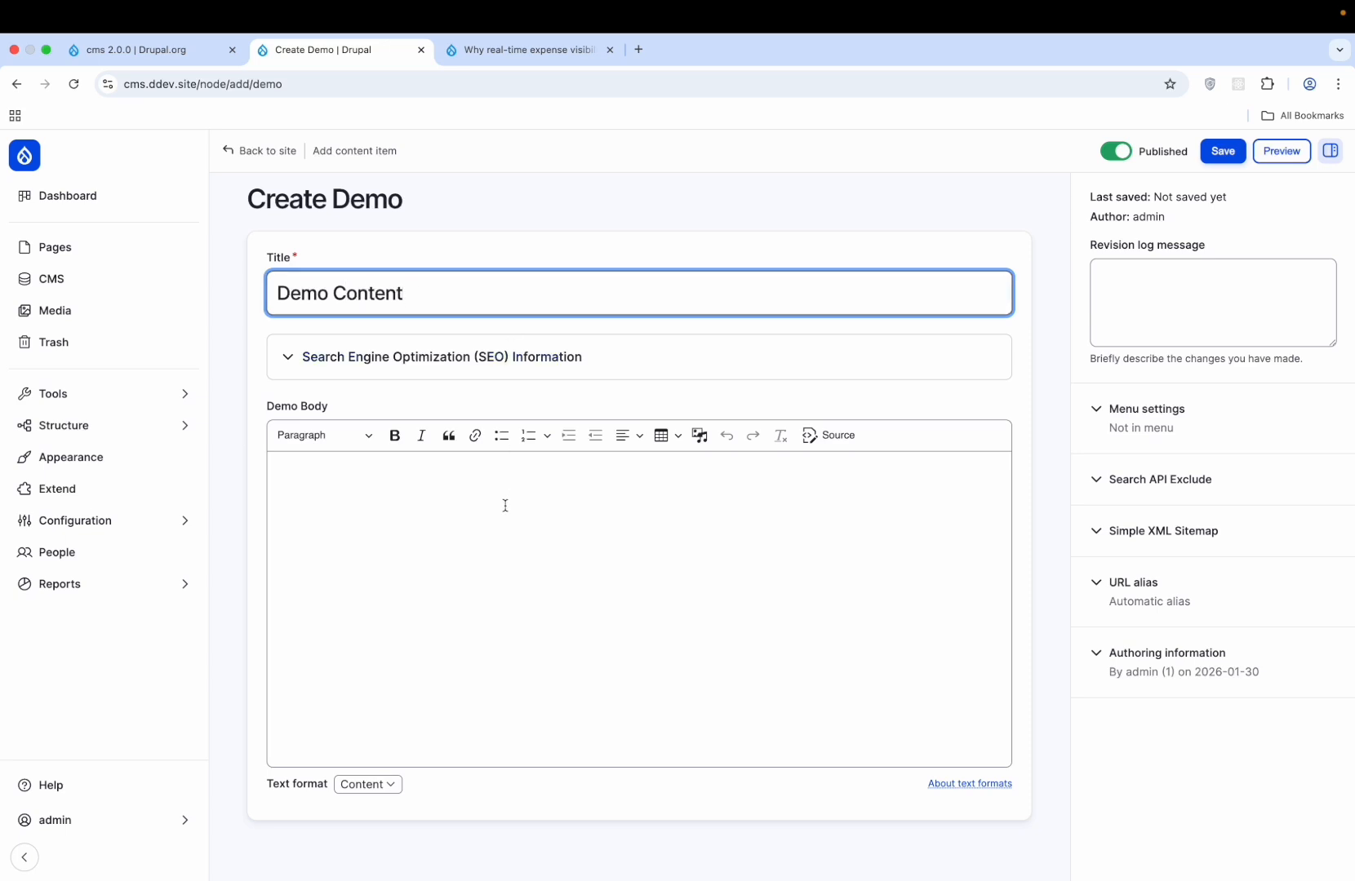
click(492, 536)
click(531, 358)
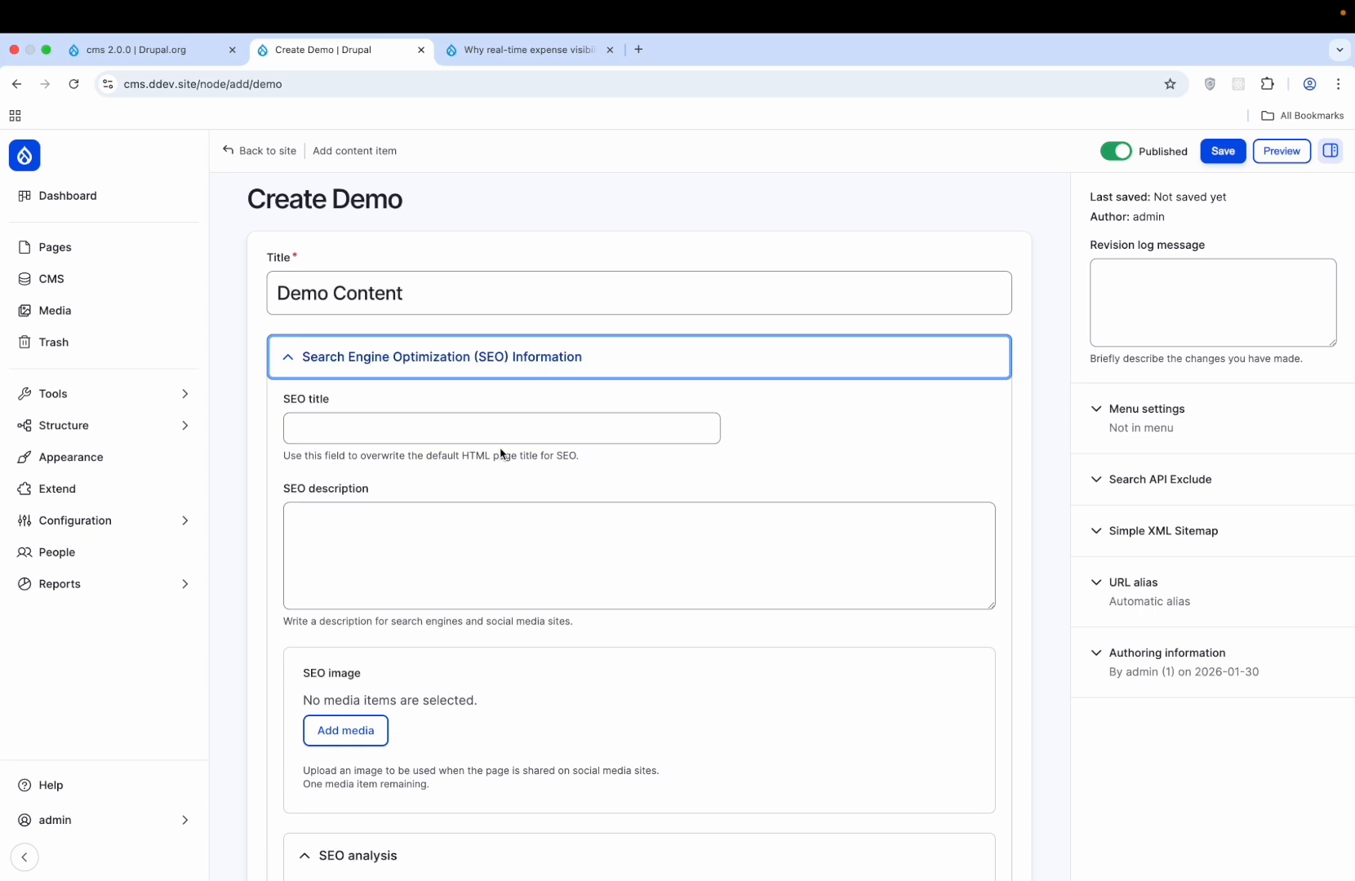
- Enter 'This is a demo conetent' as the SEO description
click(540, 425)
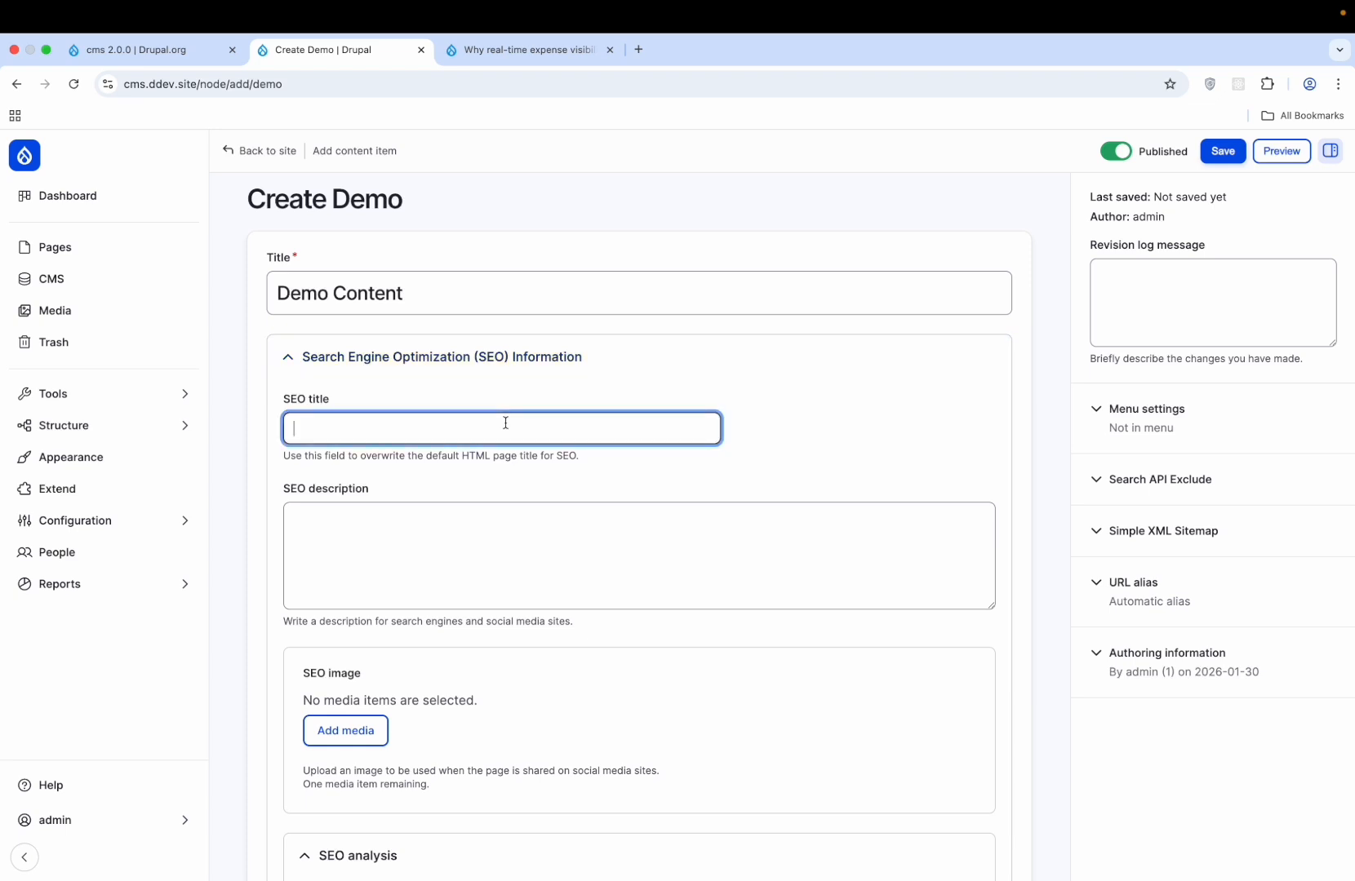
click(439, 542)
scroll(438, 542, down, 4)
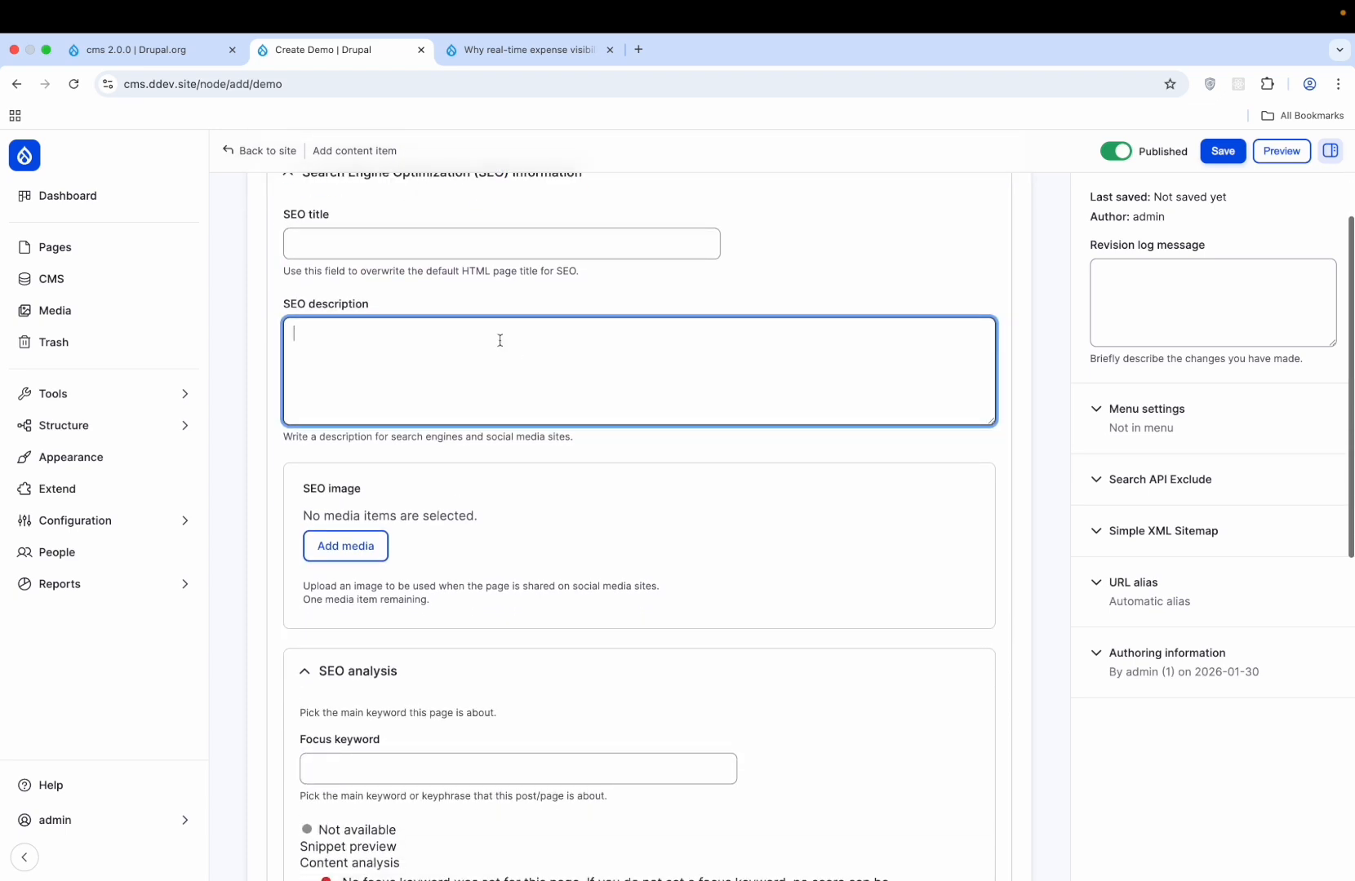
scroll(475, 359, up, 3)
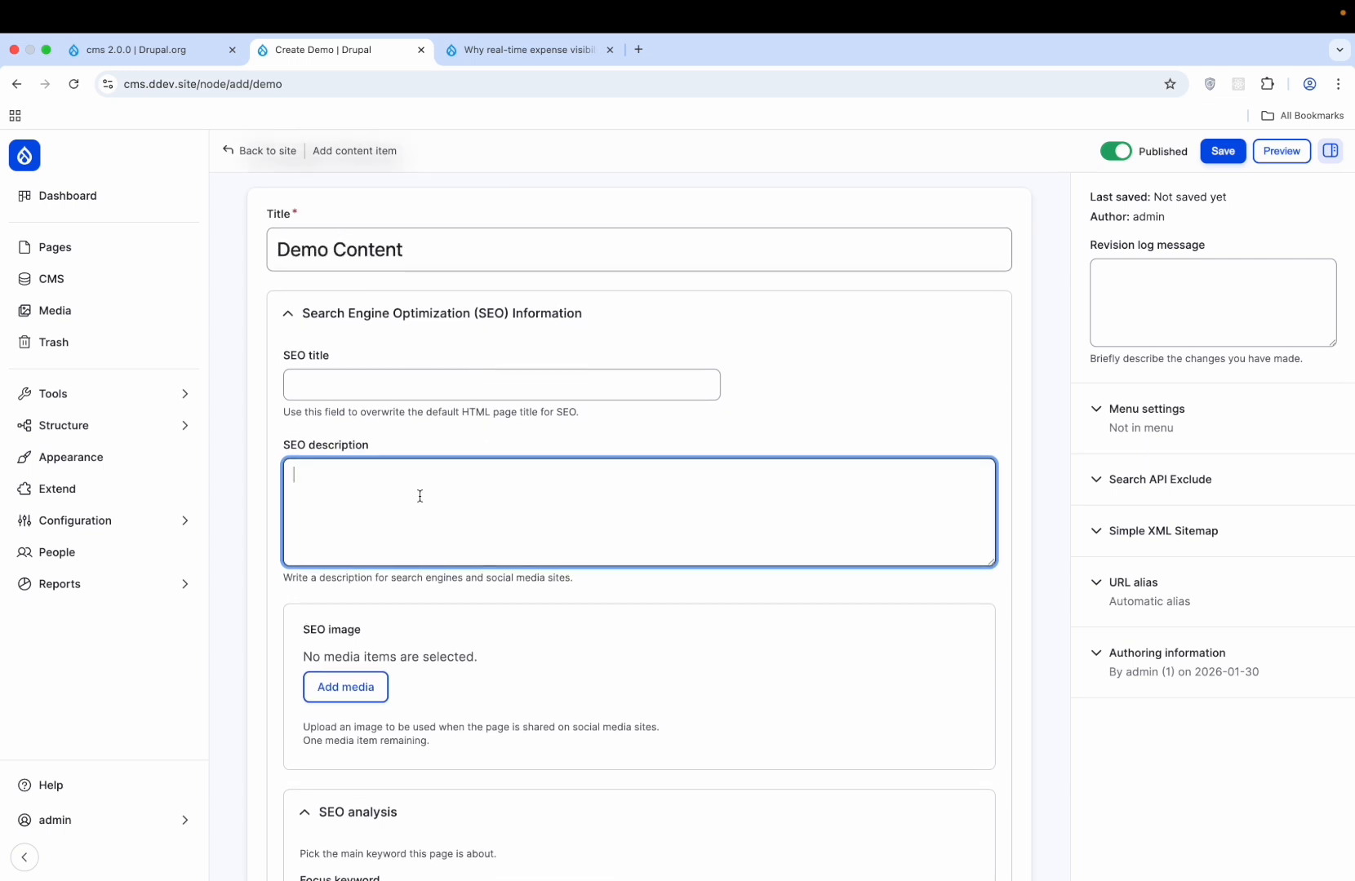
text(Th)
text(is is a demo )
text(cone)
text(tent)
scroll(620, 519, down, 5)
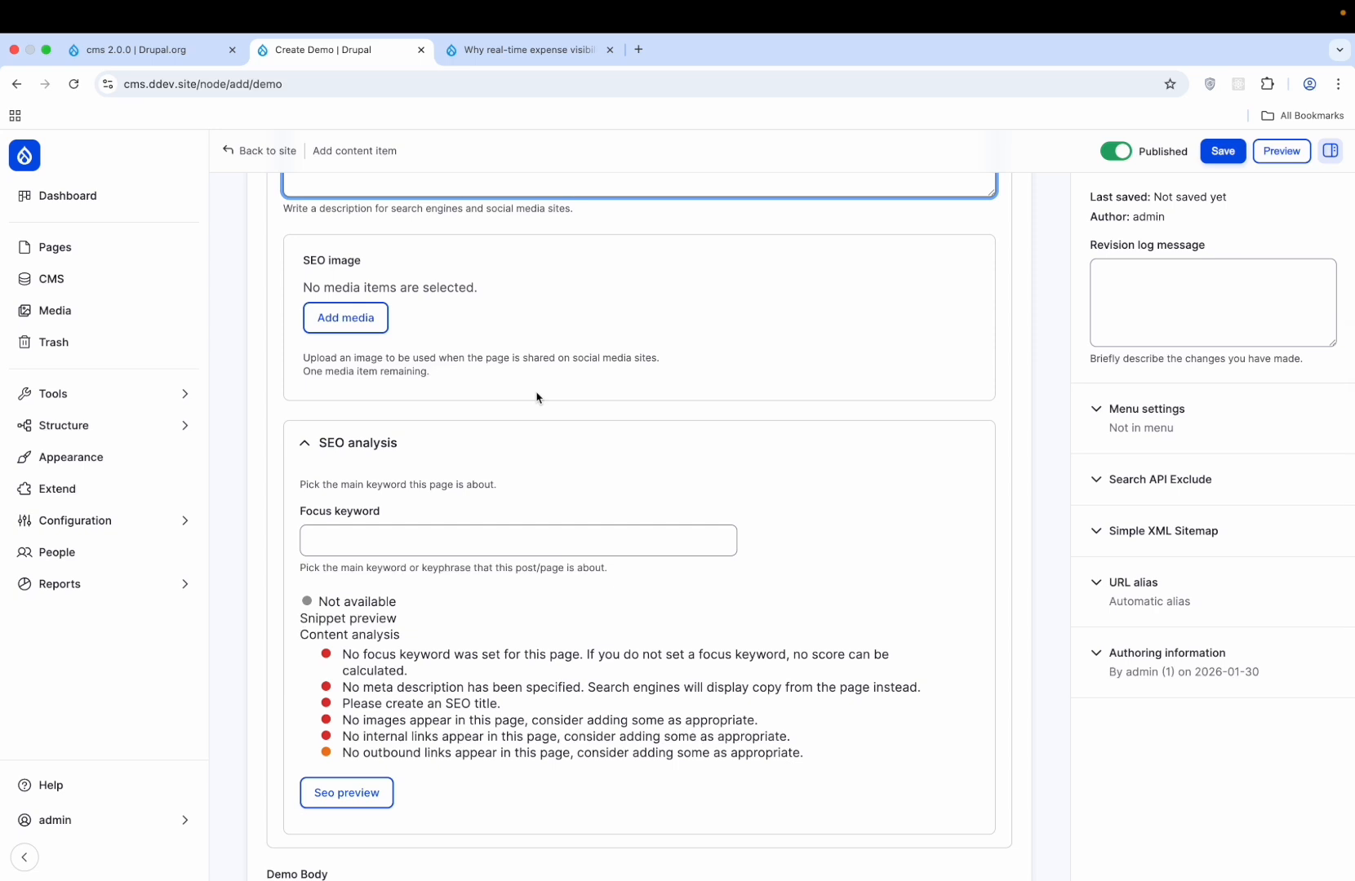
- Insert hero-image.jpg from the media library as the SEO image
click(346, 318)
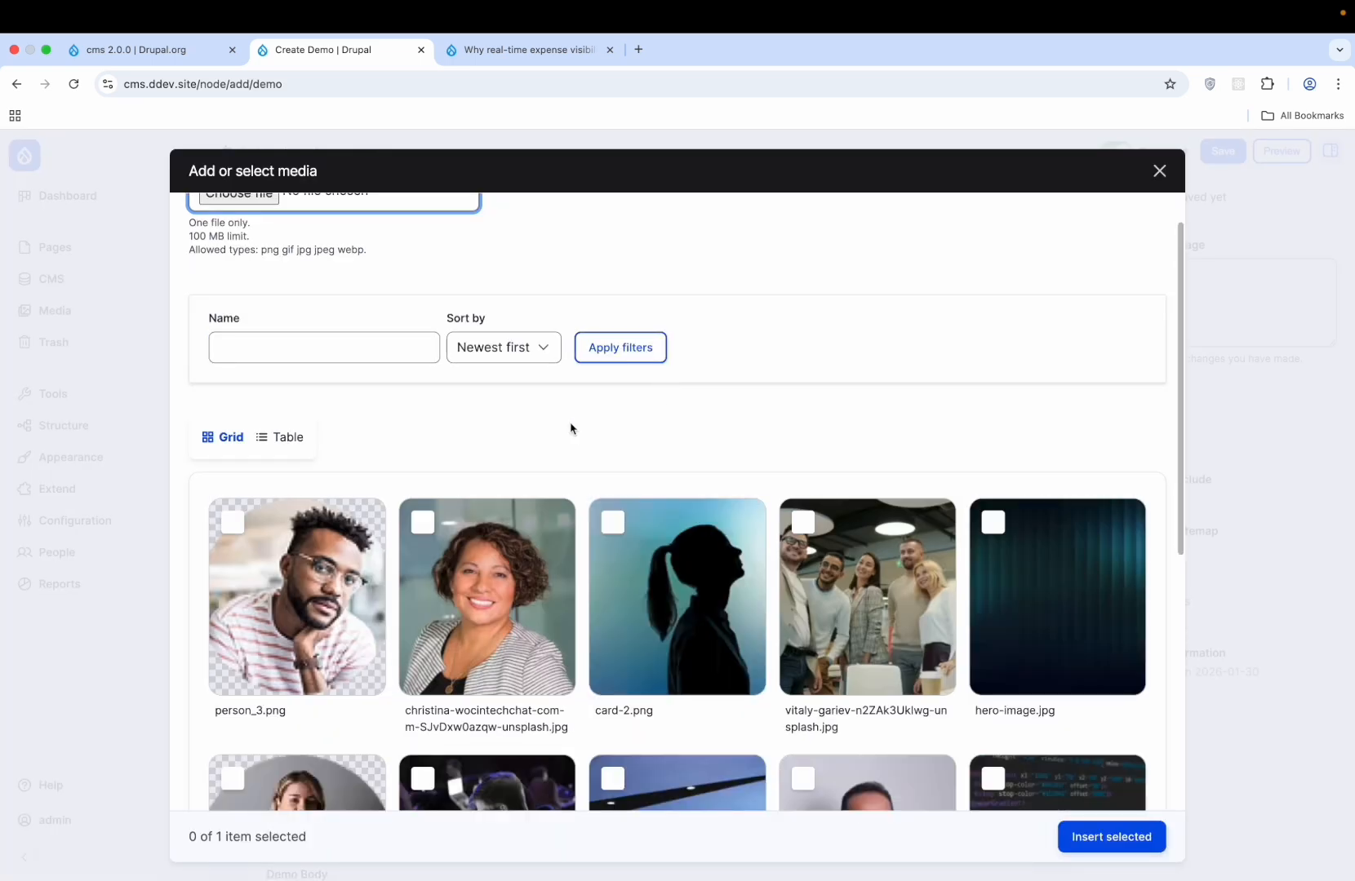
scroll(691, 530, down, 4)
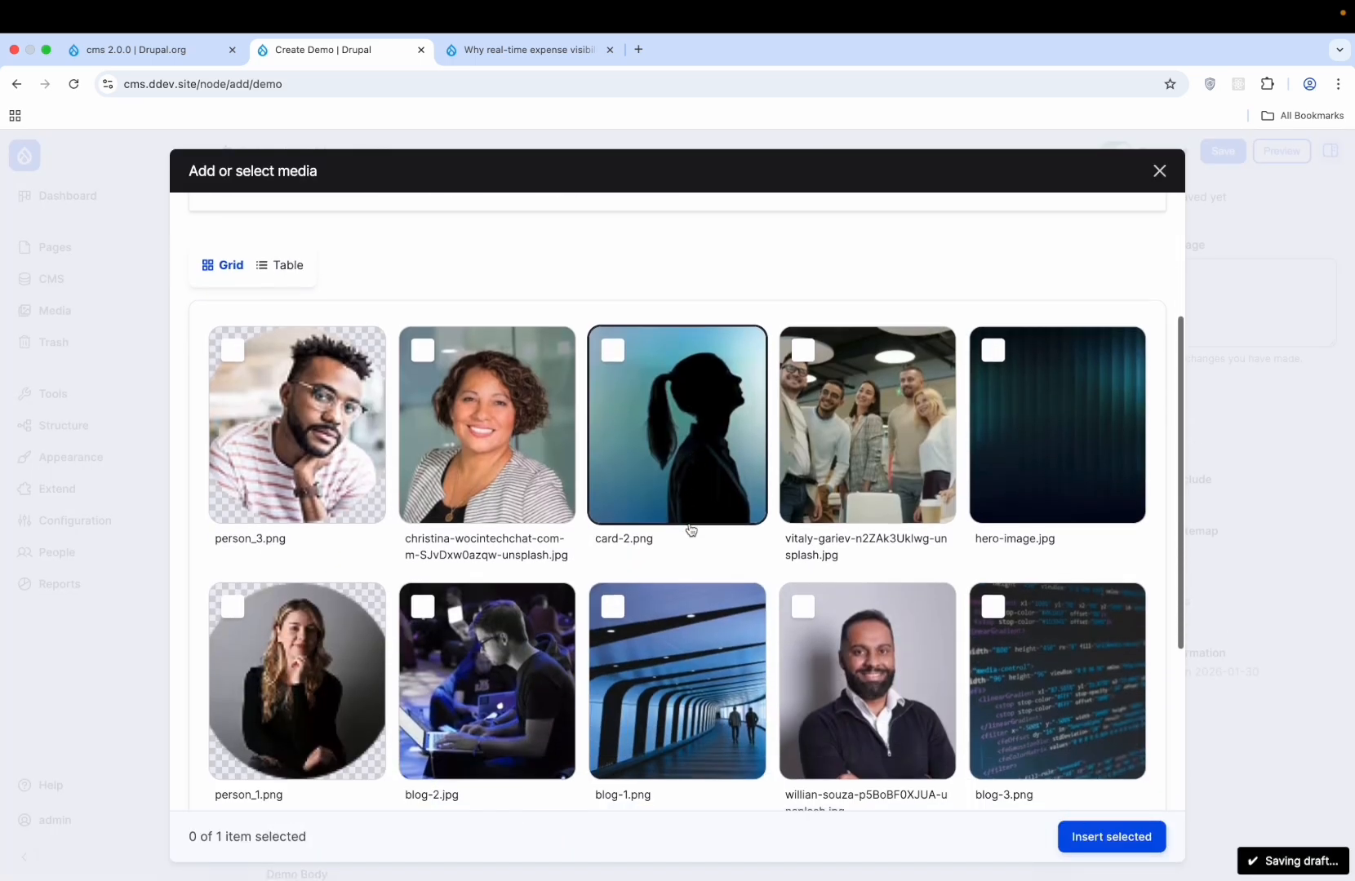
click(1074, 408)
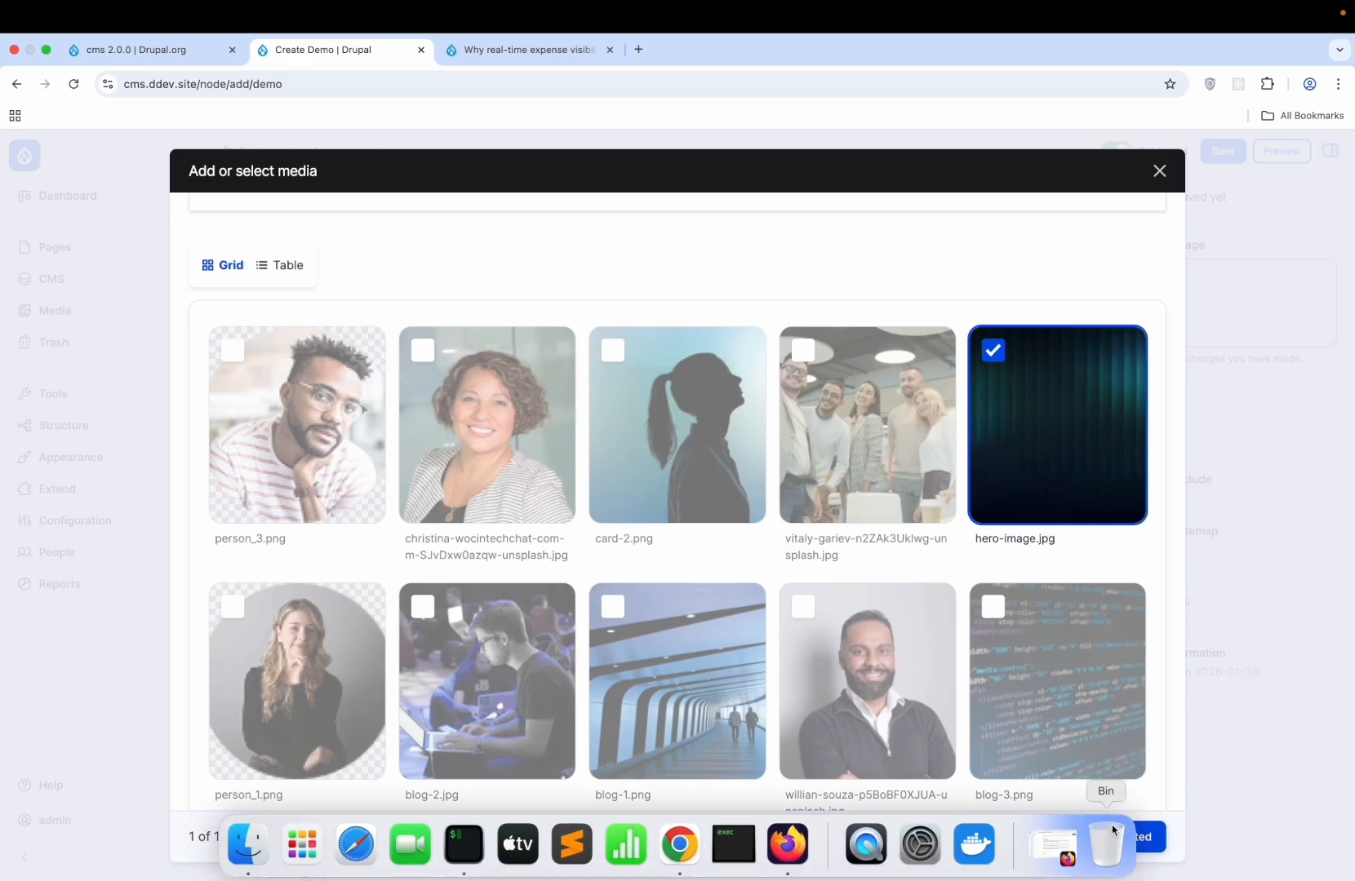
click(1129, 852)
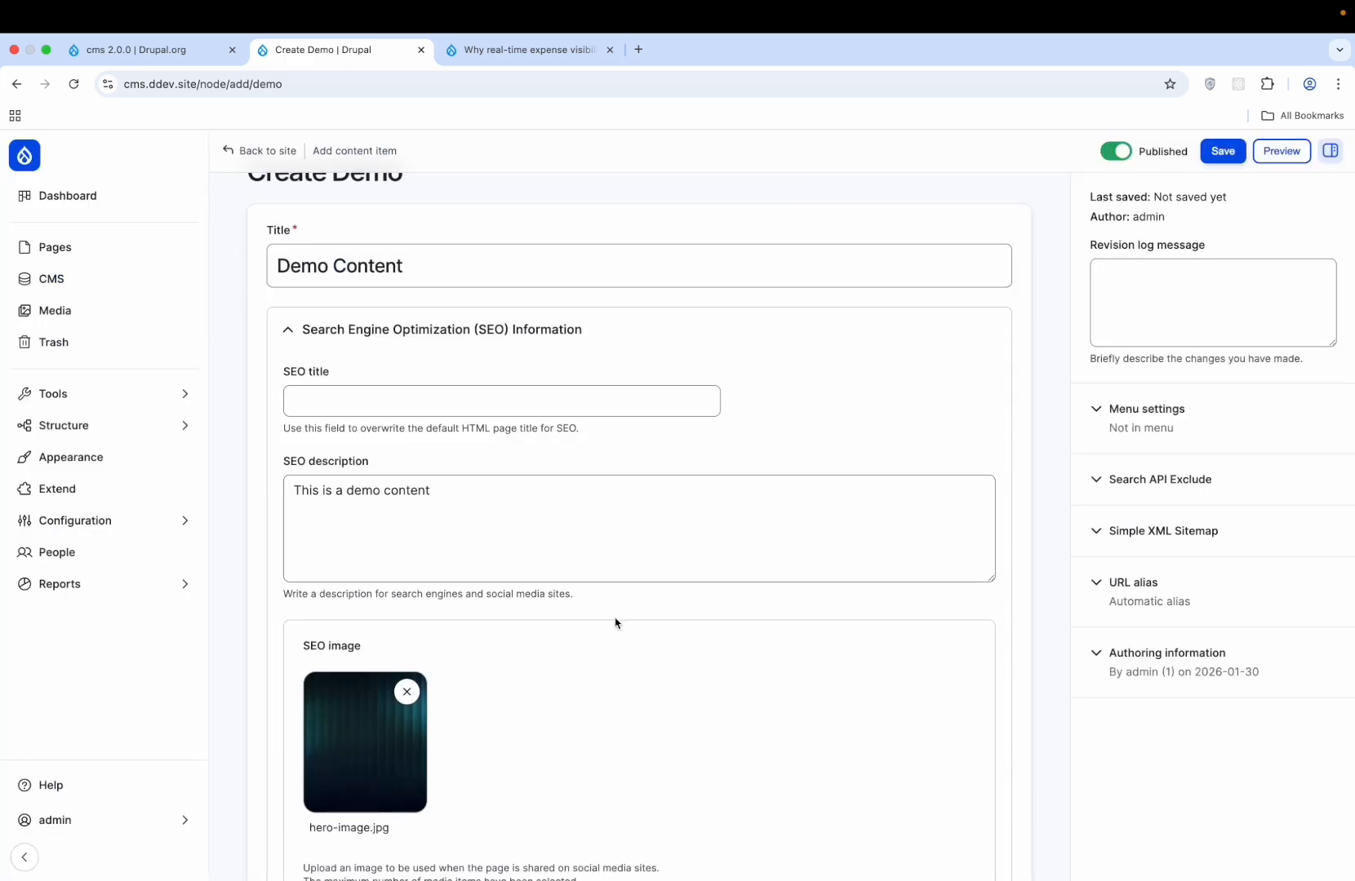
scroll(615, 623, down, 9)
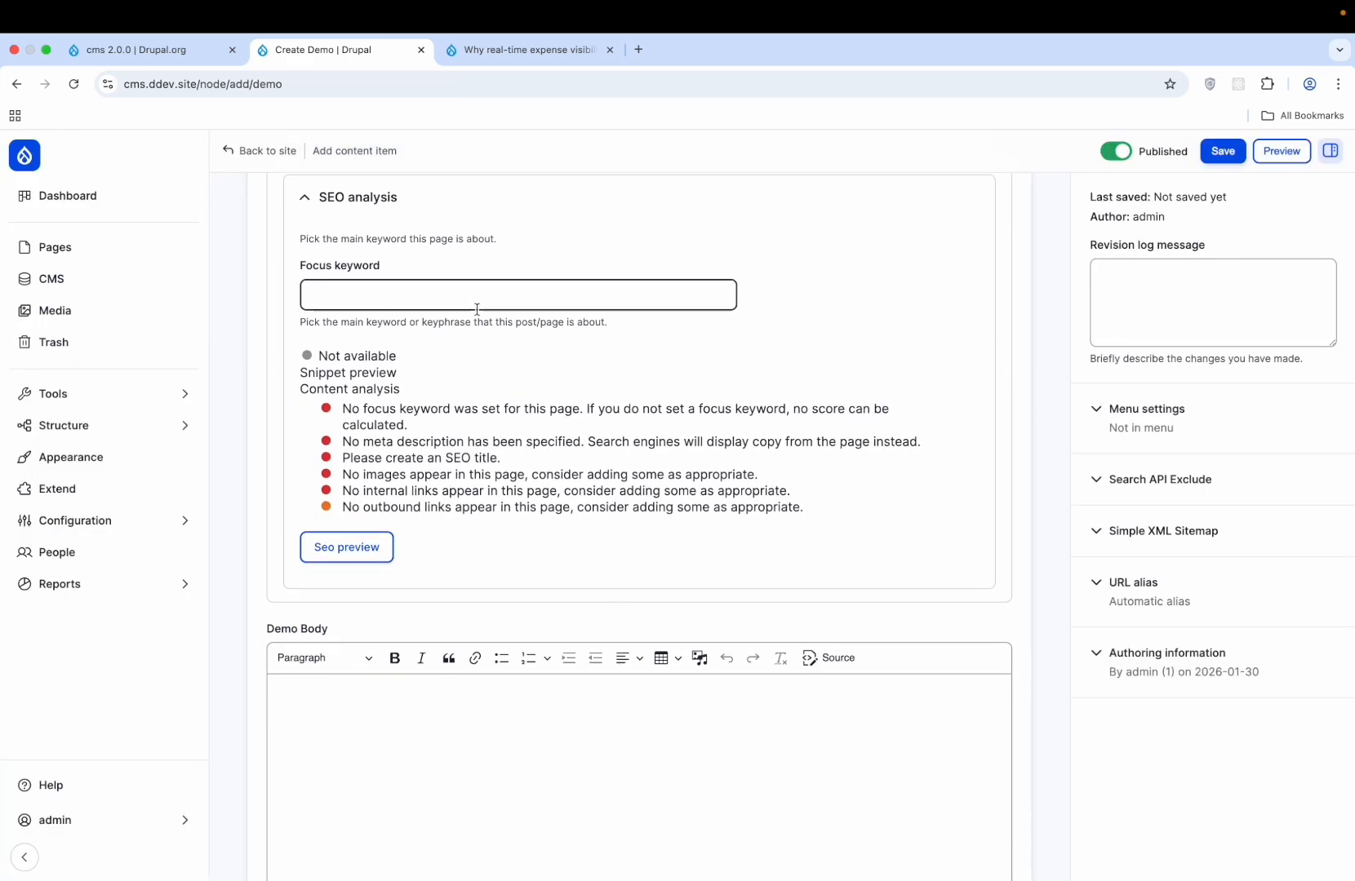
- Set the focus keyword to 'demo' and generate the SEO snippet preview and analysis
click(478, 303)
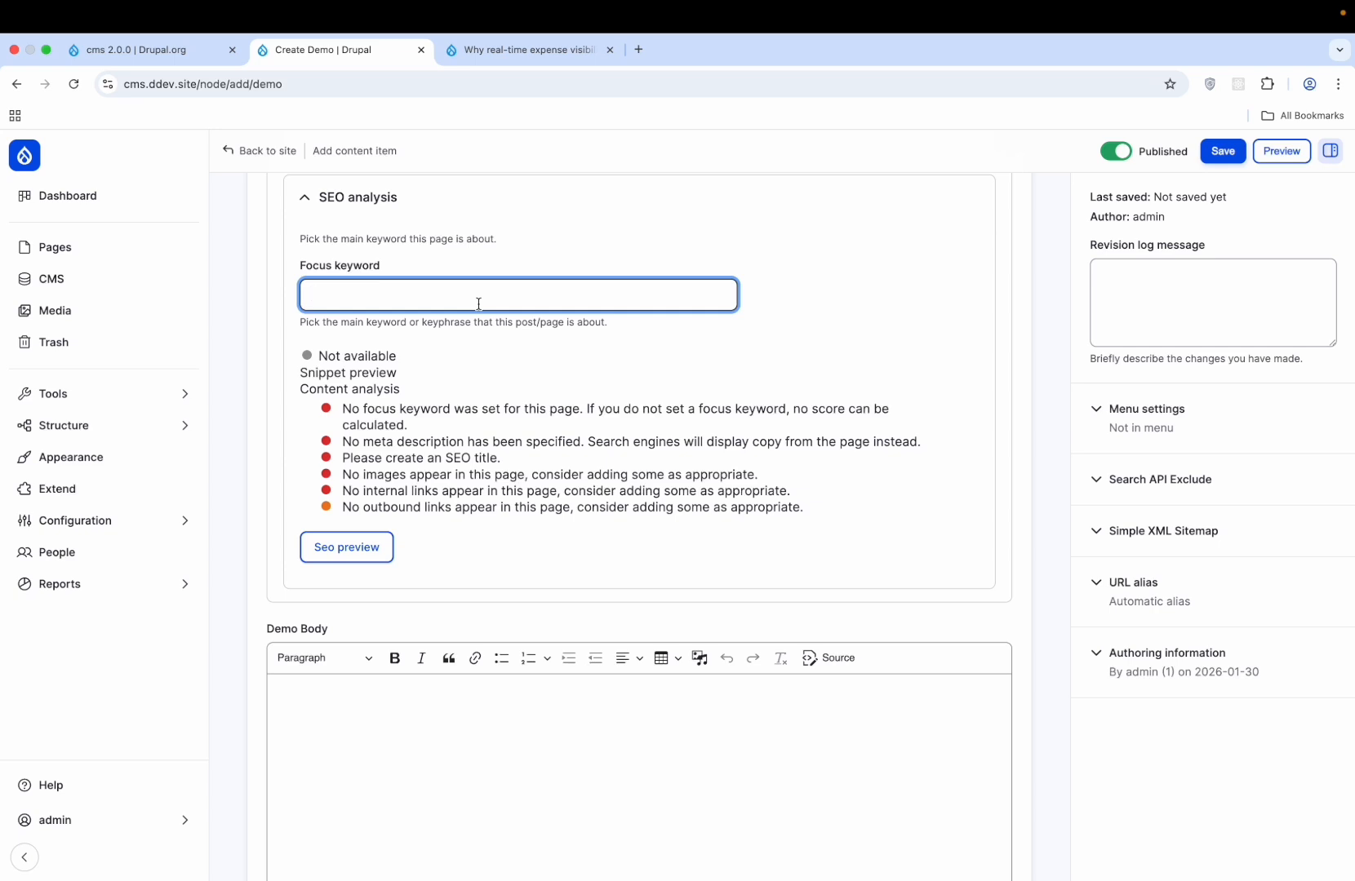
text(demo)
click(553, 369)
scroll(555, 370, down, 3)
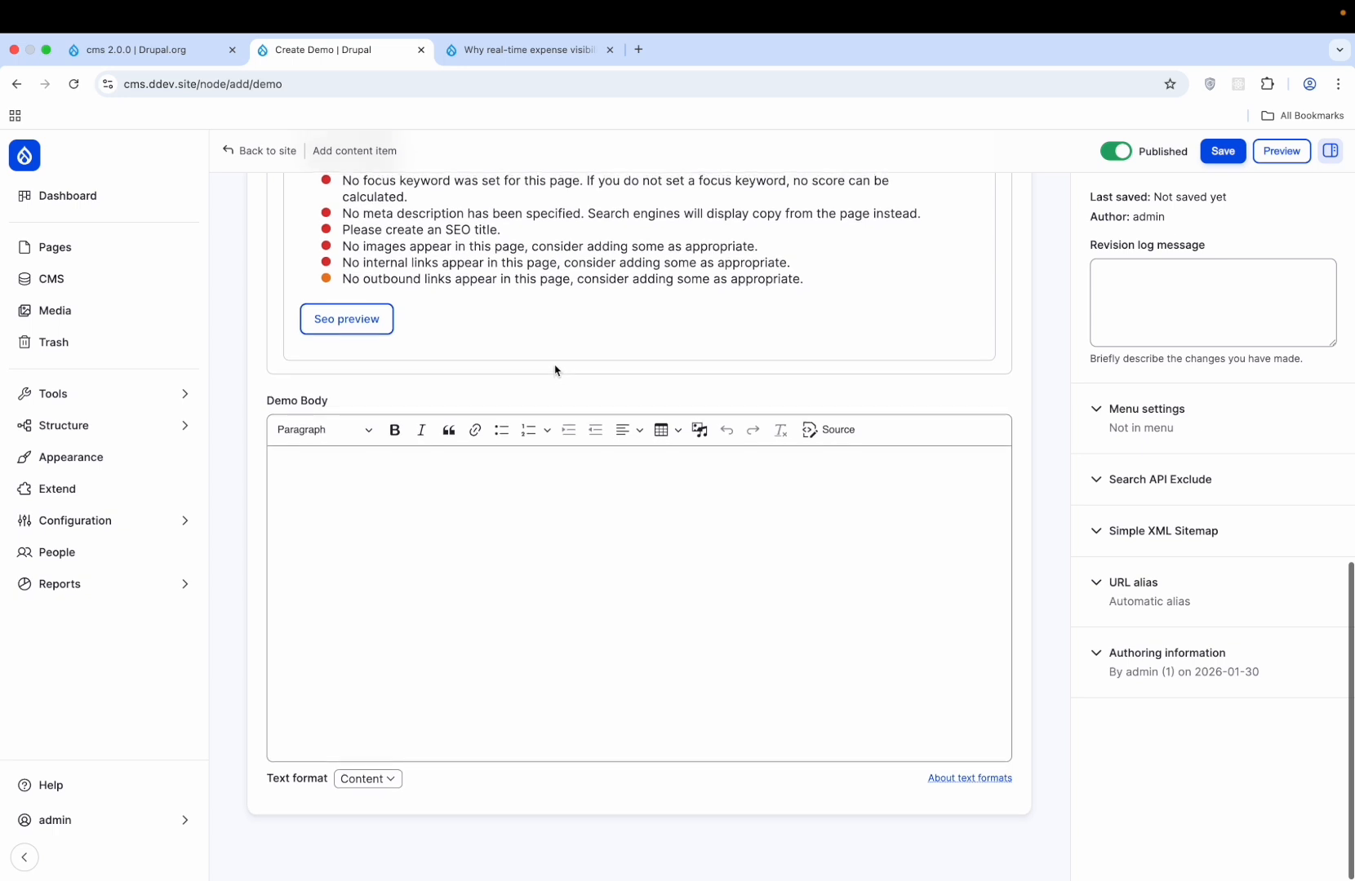
click(384, 392)
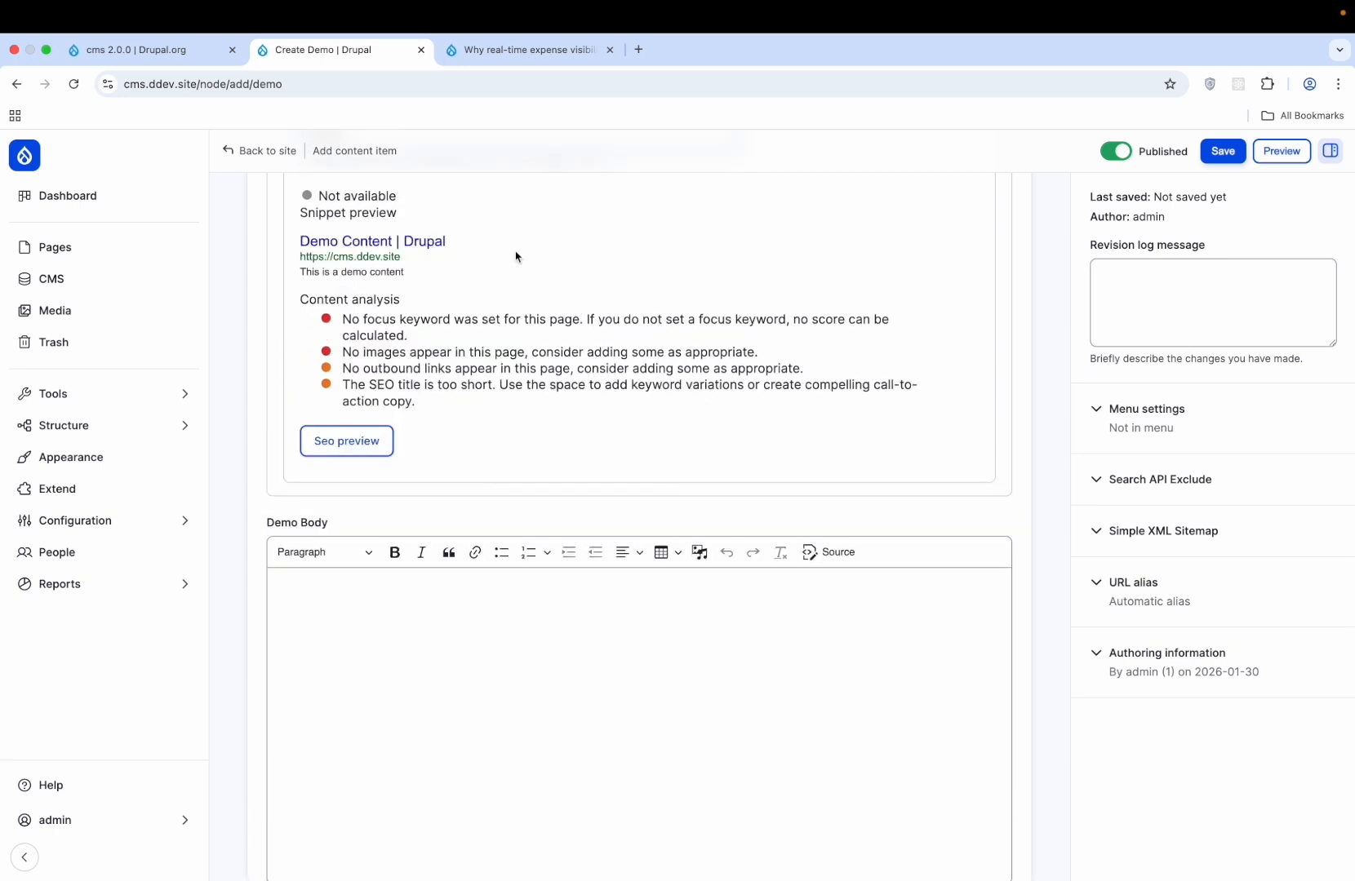
scroll(515, 257, up, 1)
scroll(516, 257, up, 2)
scroll(516, 257, down, 5)
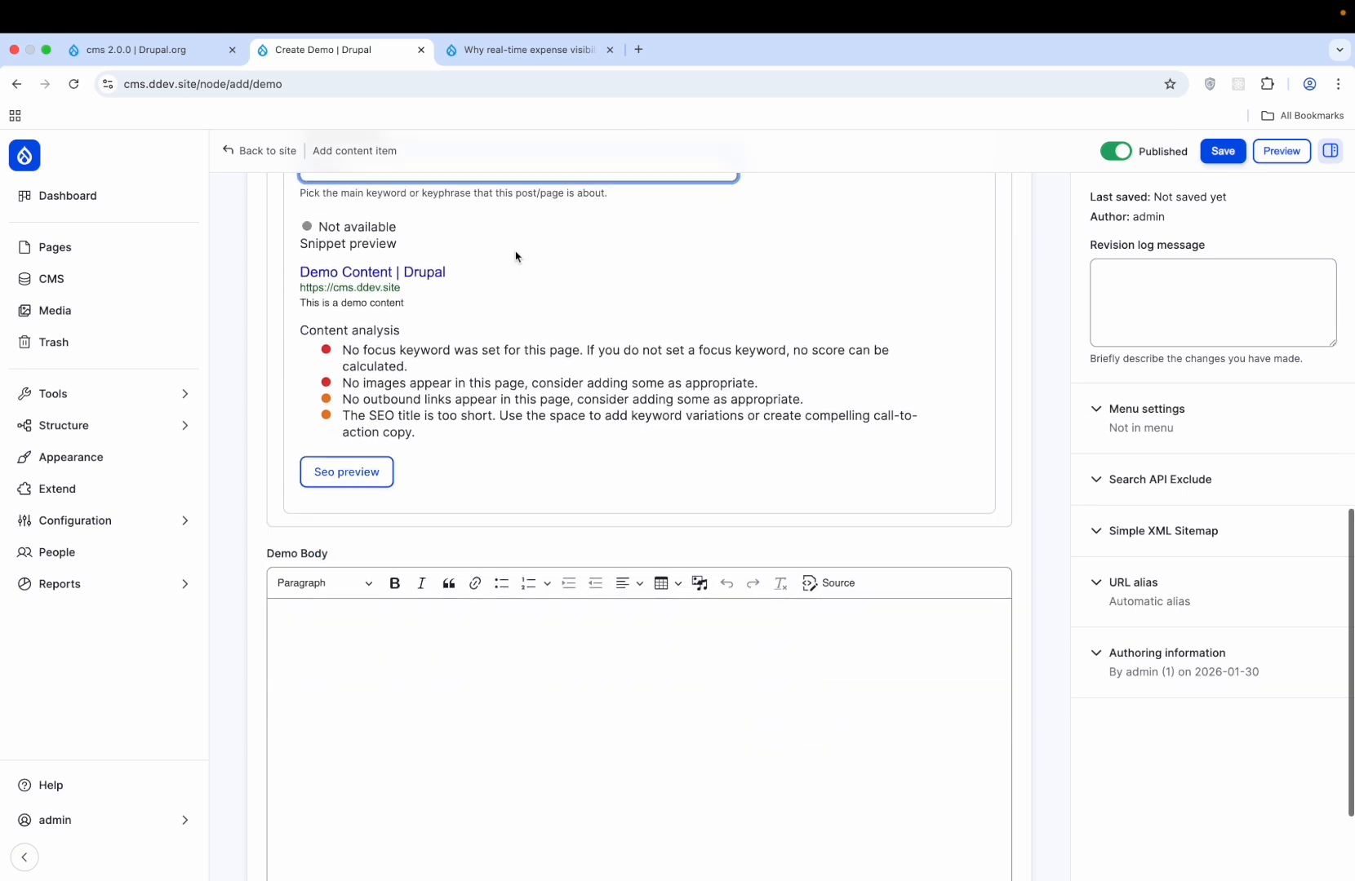
- Copy the four content-analysis lines and paste them into the Demo Body
click(414, 491)
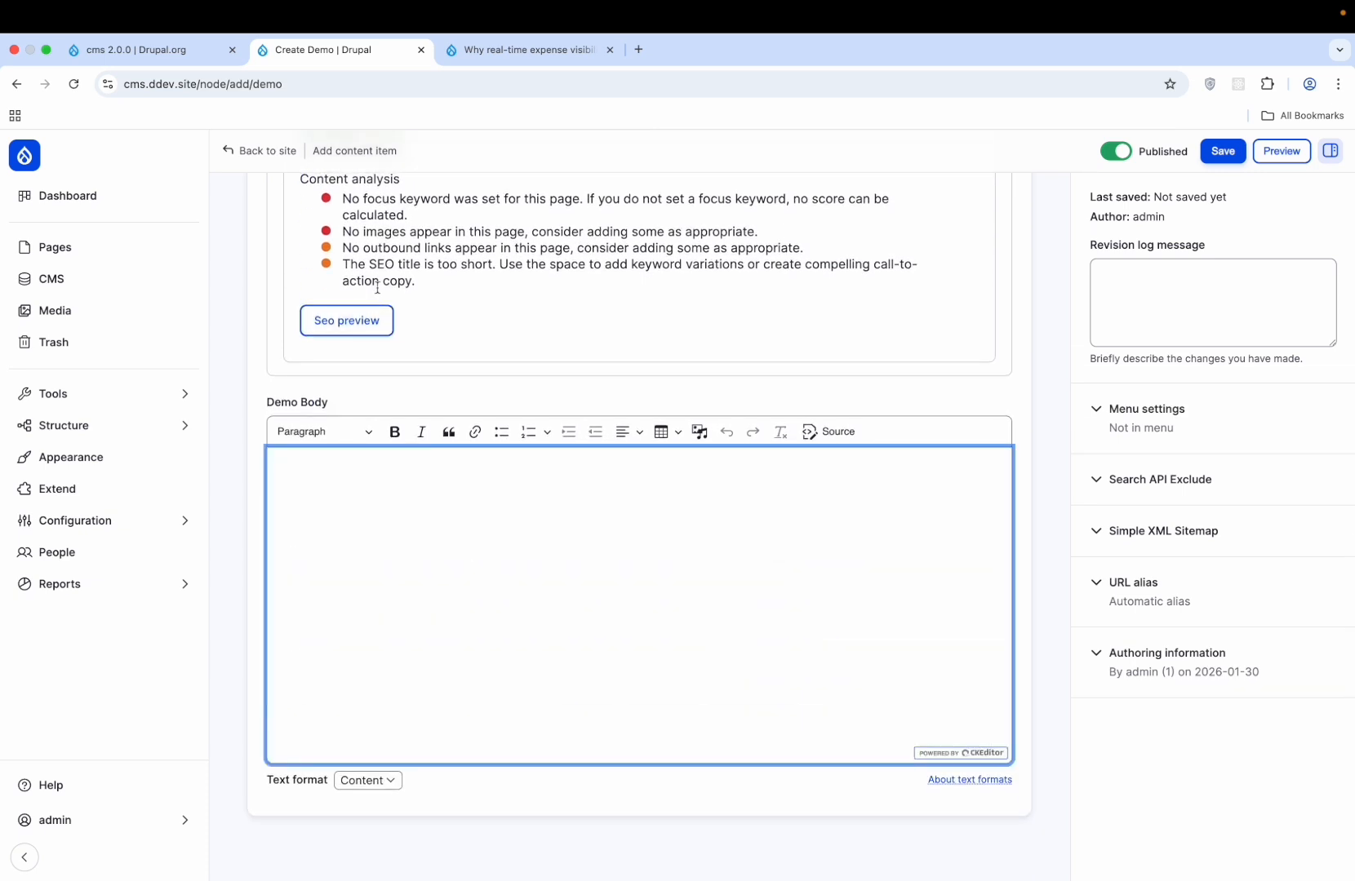
drag(429, 286, 343, 196)
click(427, 570)
text(No focus keyword was set for this page. If you do not set a focus keyword, no score can be calculated. Bad SEO scoreNo images appear in this page, consider adding some as appropriate. OK SEO scoreNo outbound links appear in this page, consider adding some as appropriate. OK SEO scoreThe SEO title is too short. Use the space to add keyword variations or create compelling call-to-action copy.)
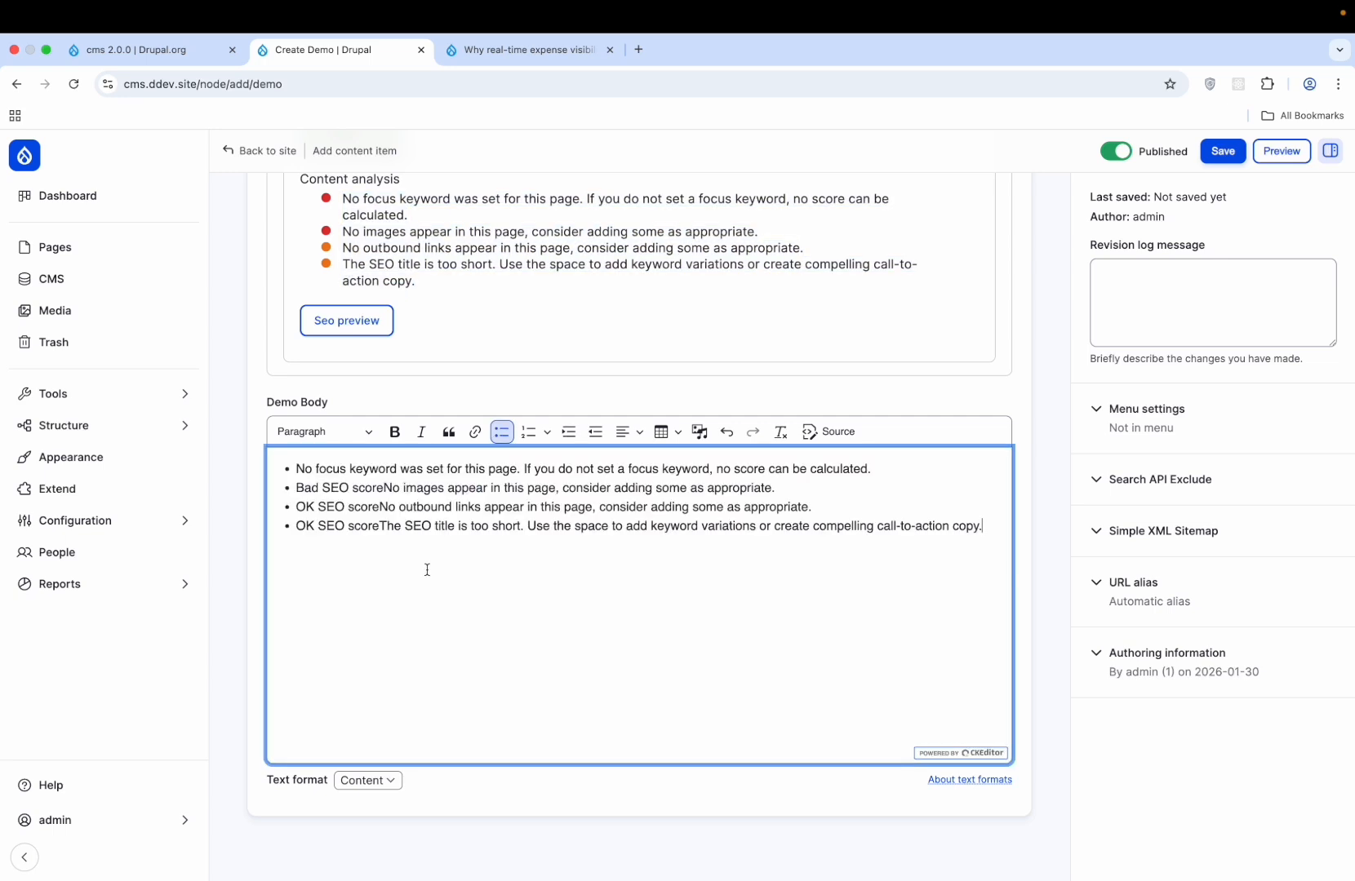
- Try the Email text format for the body, then return it to Content
click(387, 785)
click(380, 798)
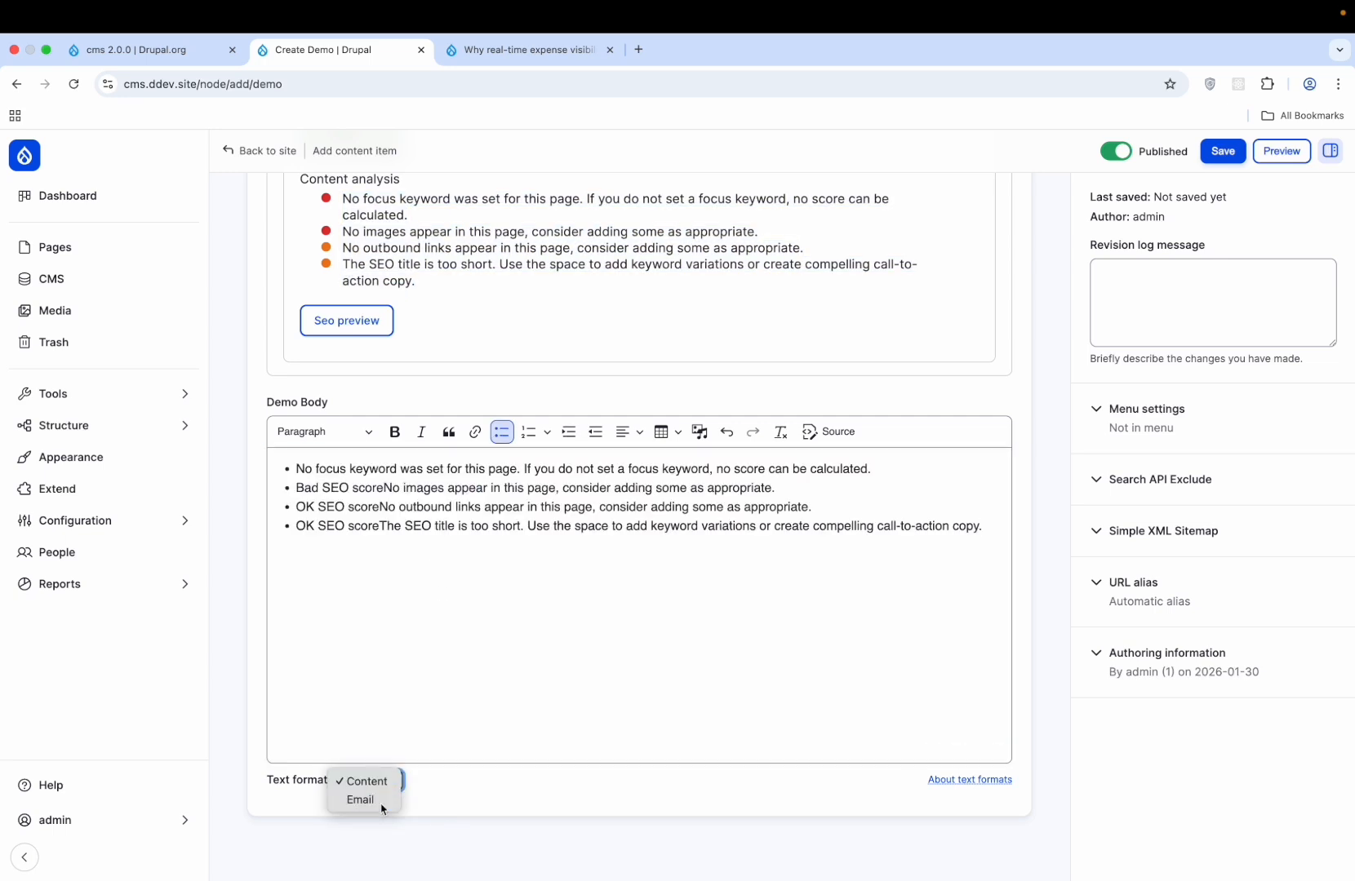
click(397, 785)
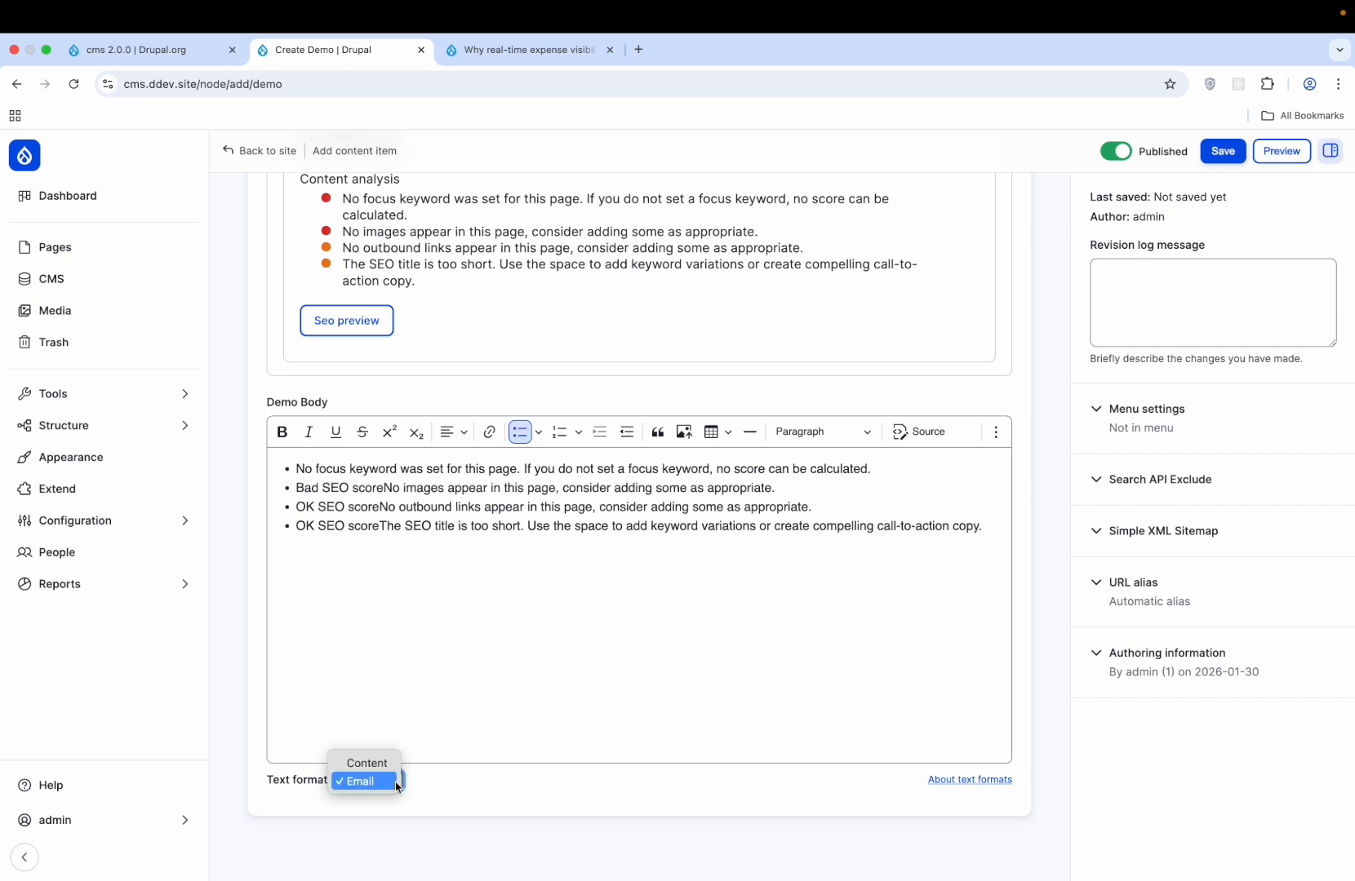
click(385, 761)
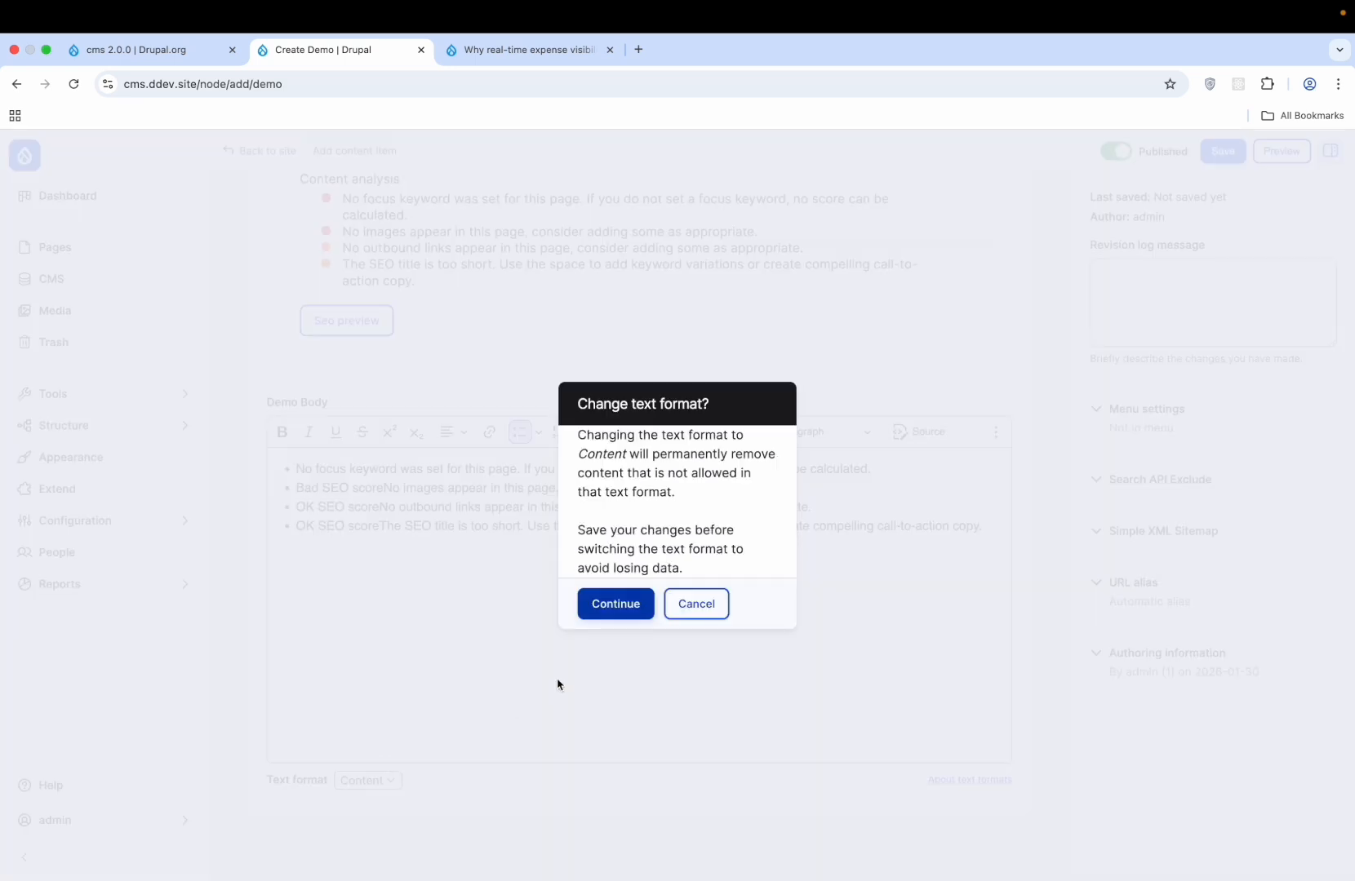
click(598, 608)
scroll(524, 735, down, 2)
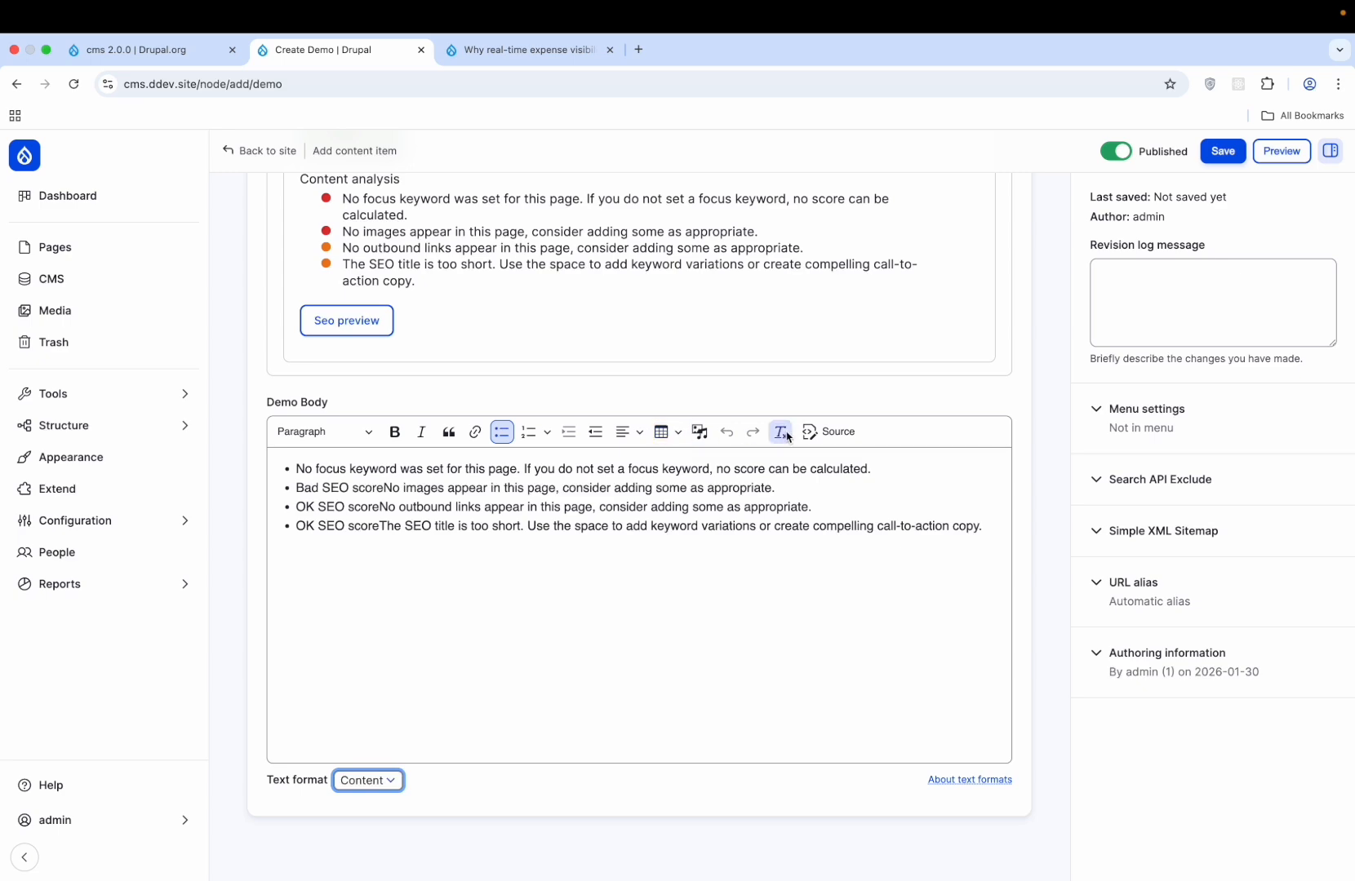
scroll(1221, 377, up, 1)
scroll(1221, 377, up, 10)
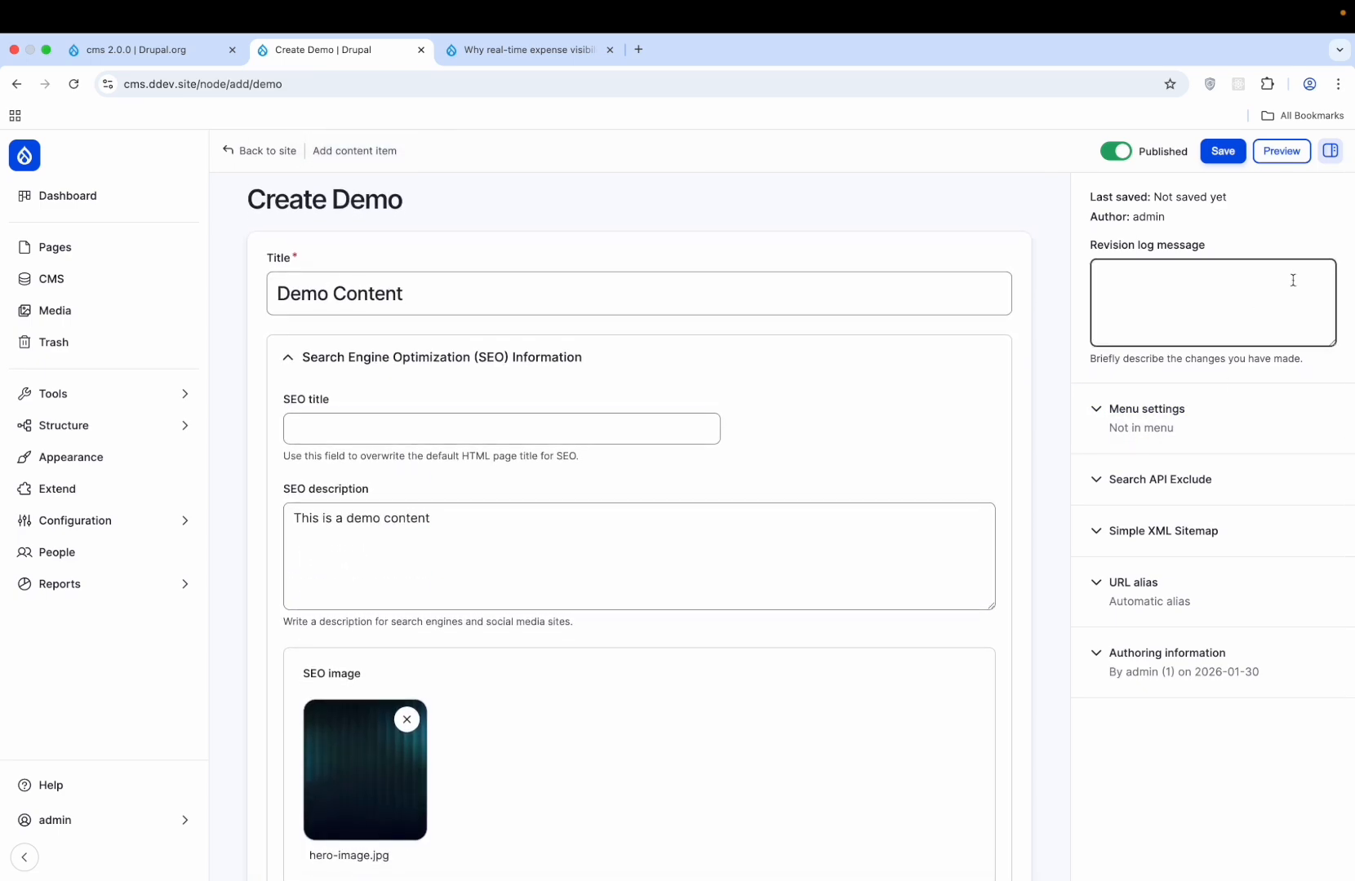
- Look at the Menu settings and Search API Exclude panels in the sidebar
scroll(1292, 280, down, 8)
scroll(1293, 279, down, 4)
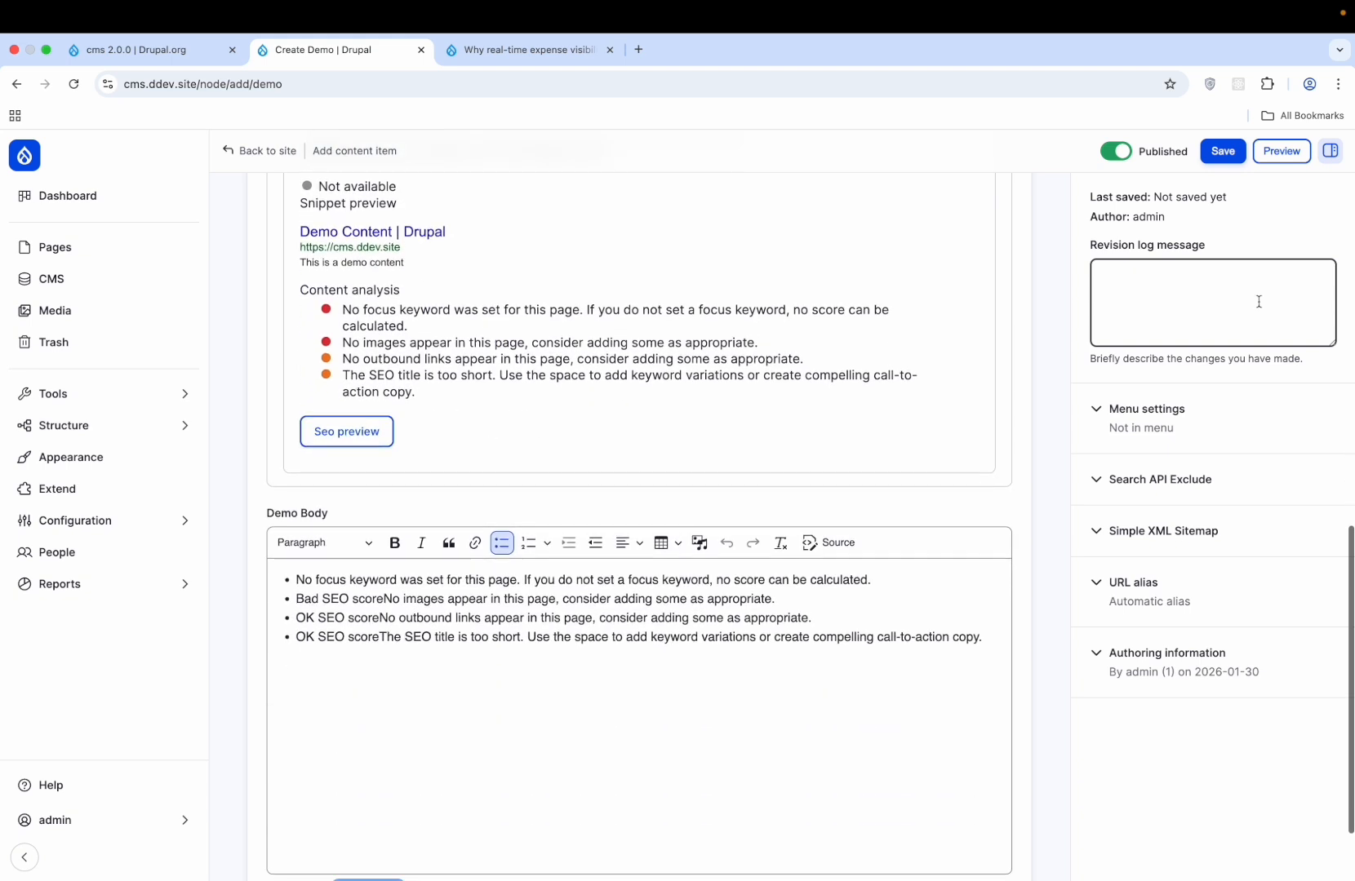
click(1204, 434)
click(1205, 434)
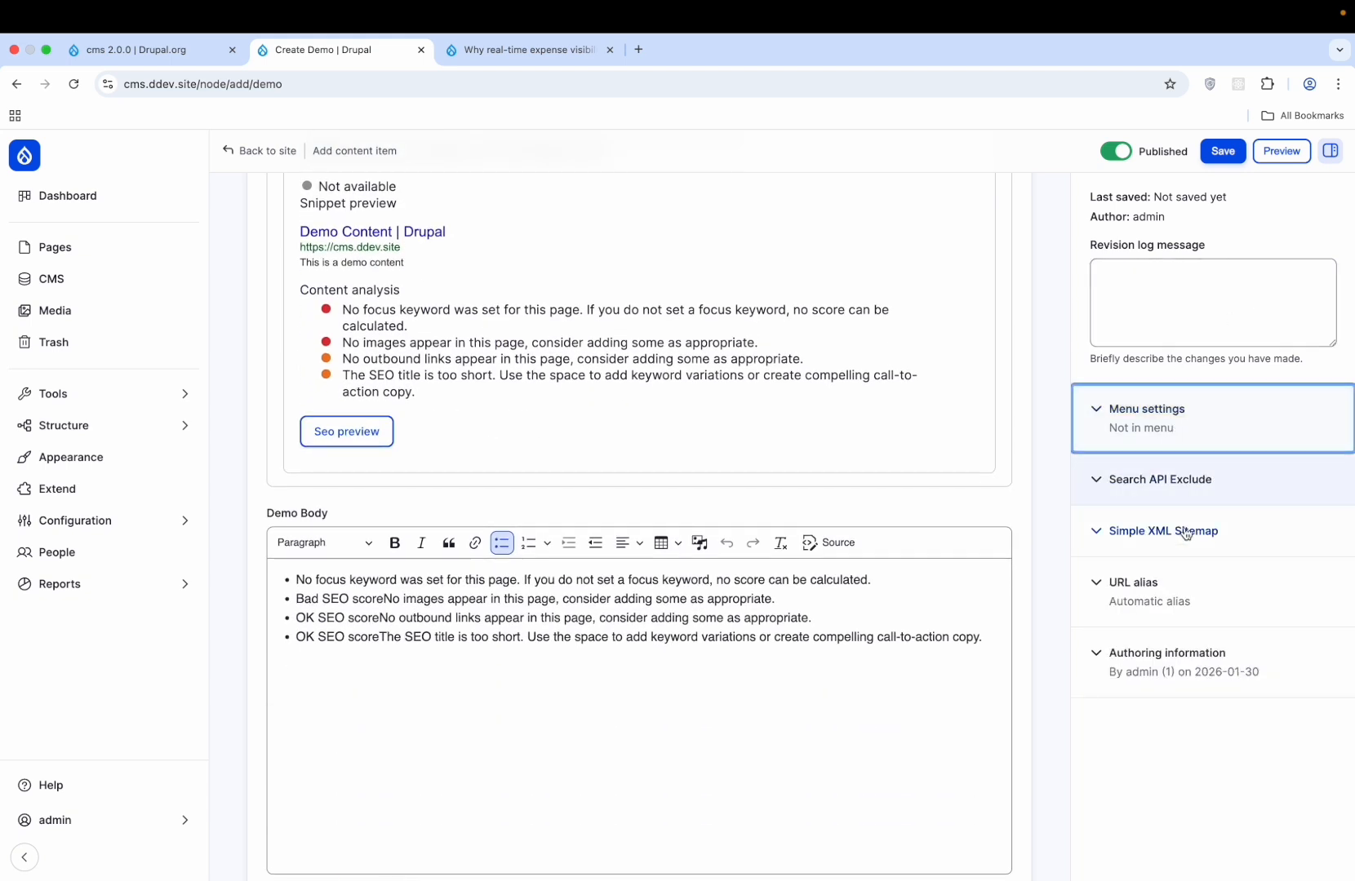
click(1172, 481)
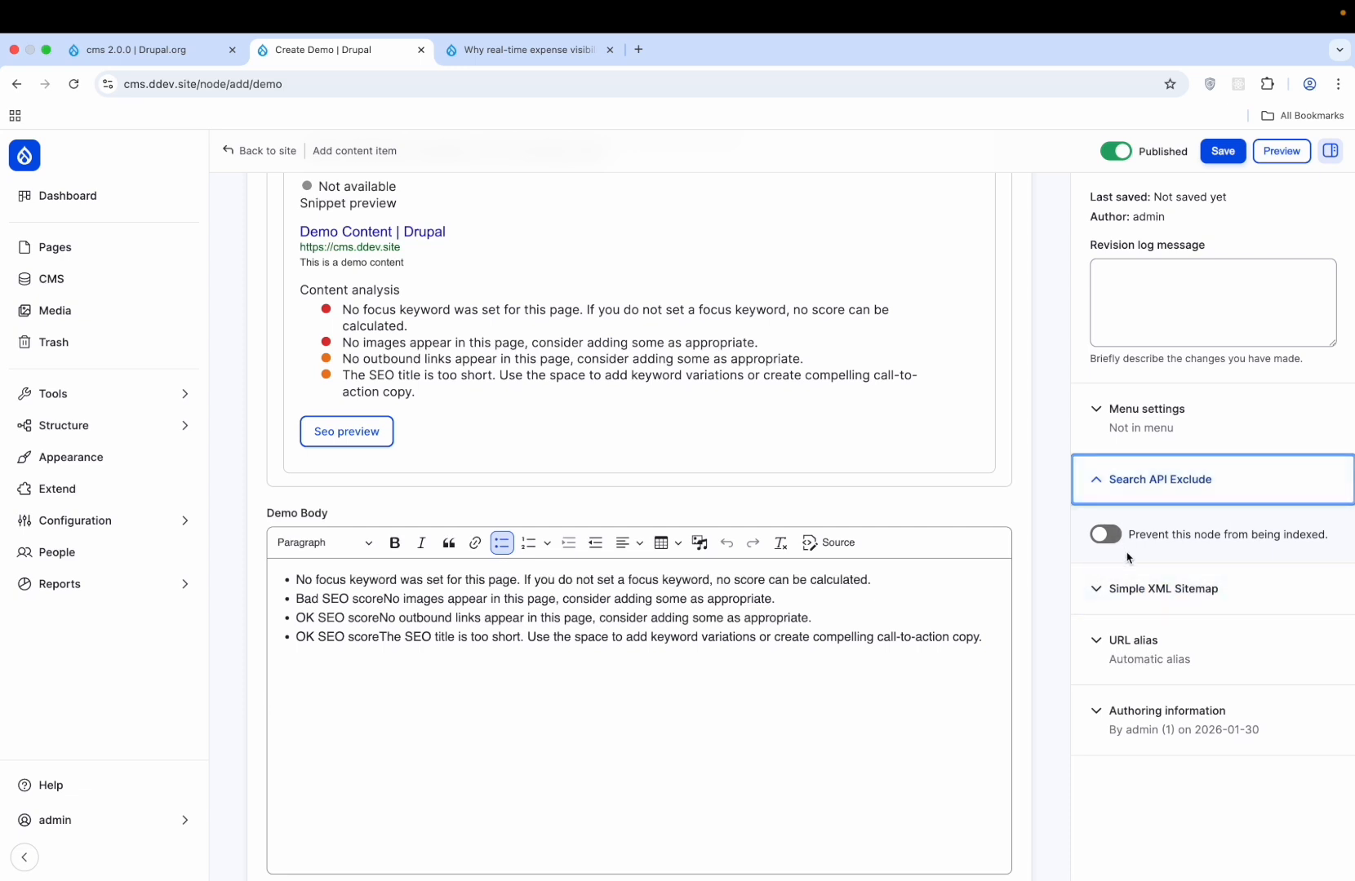
- Insert 'learndrupalway' before "consider" in the second body bullet
click(563, 599)
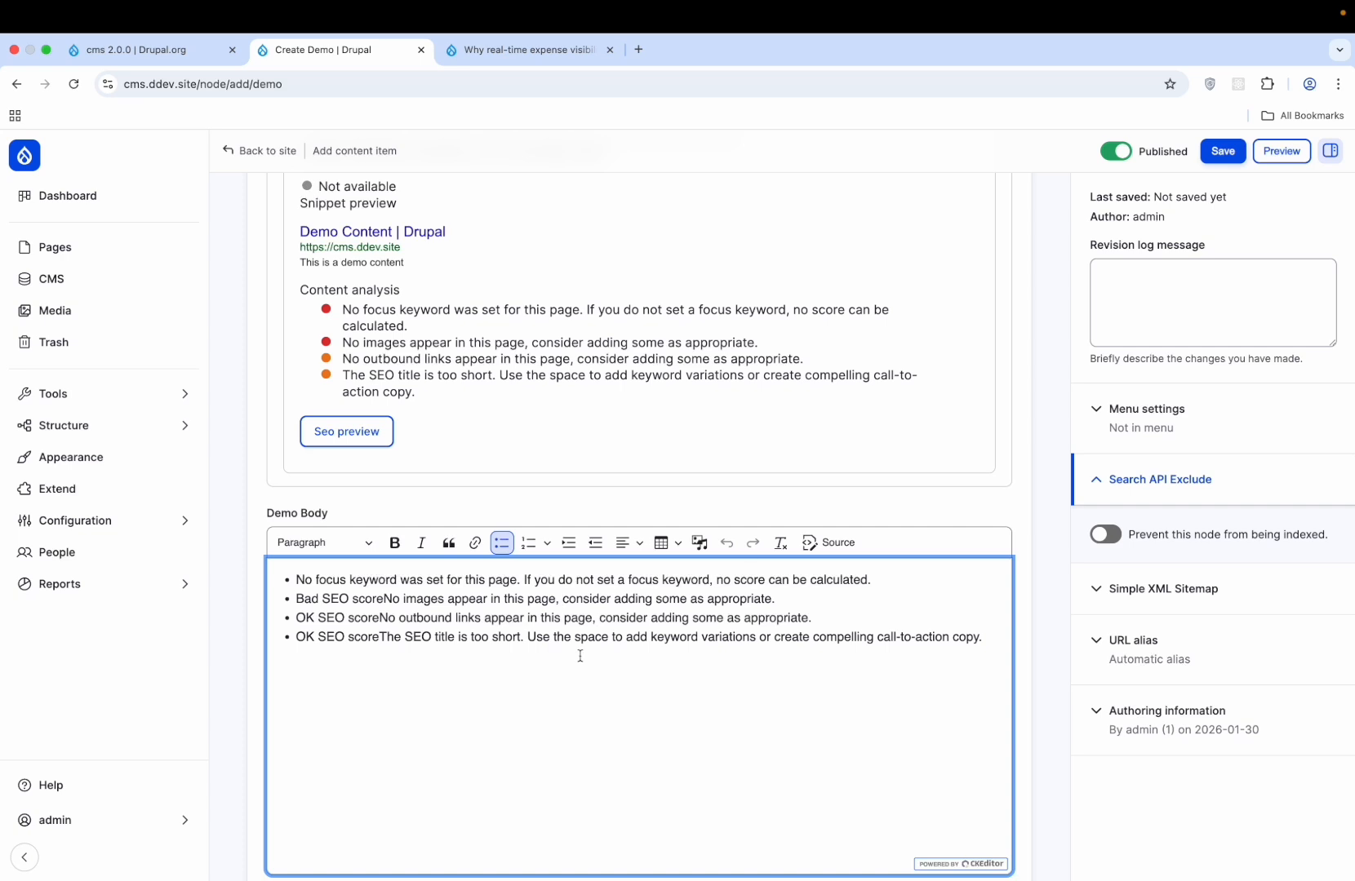
text(lear)
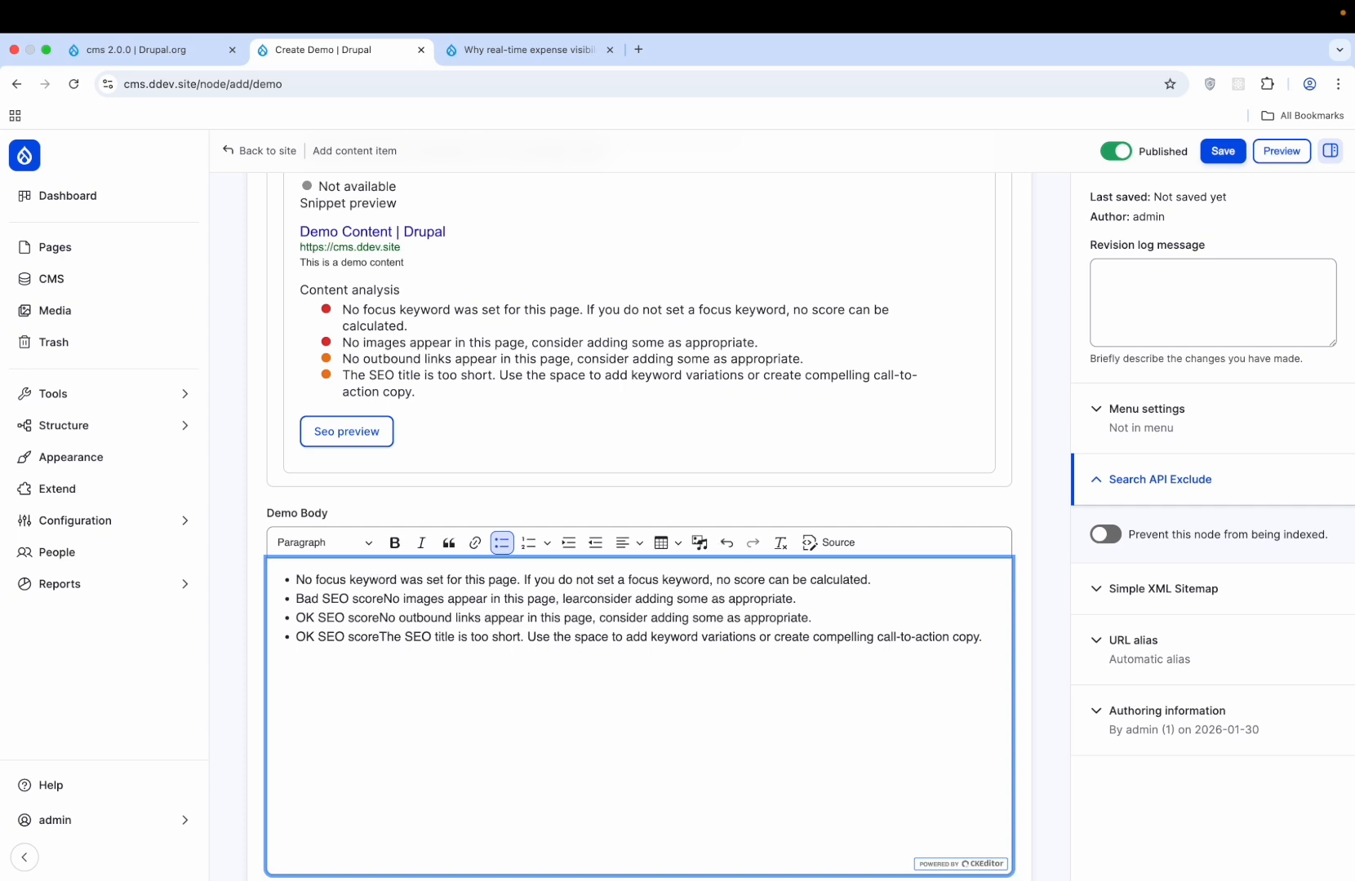
text(ndrupa)
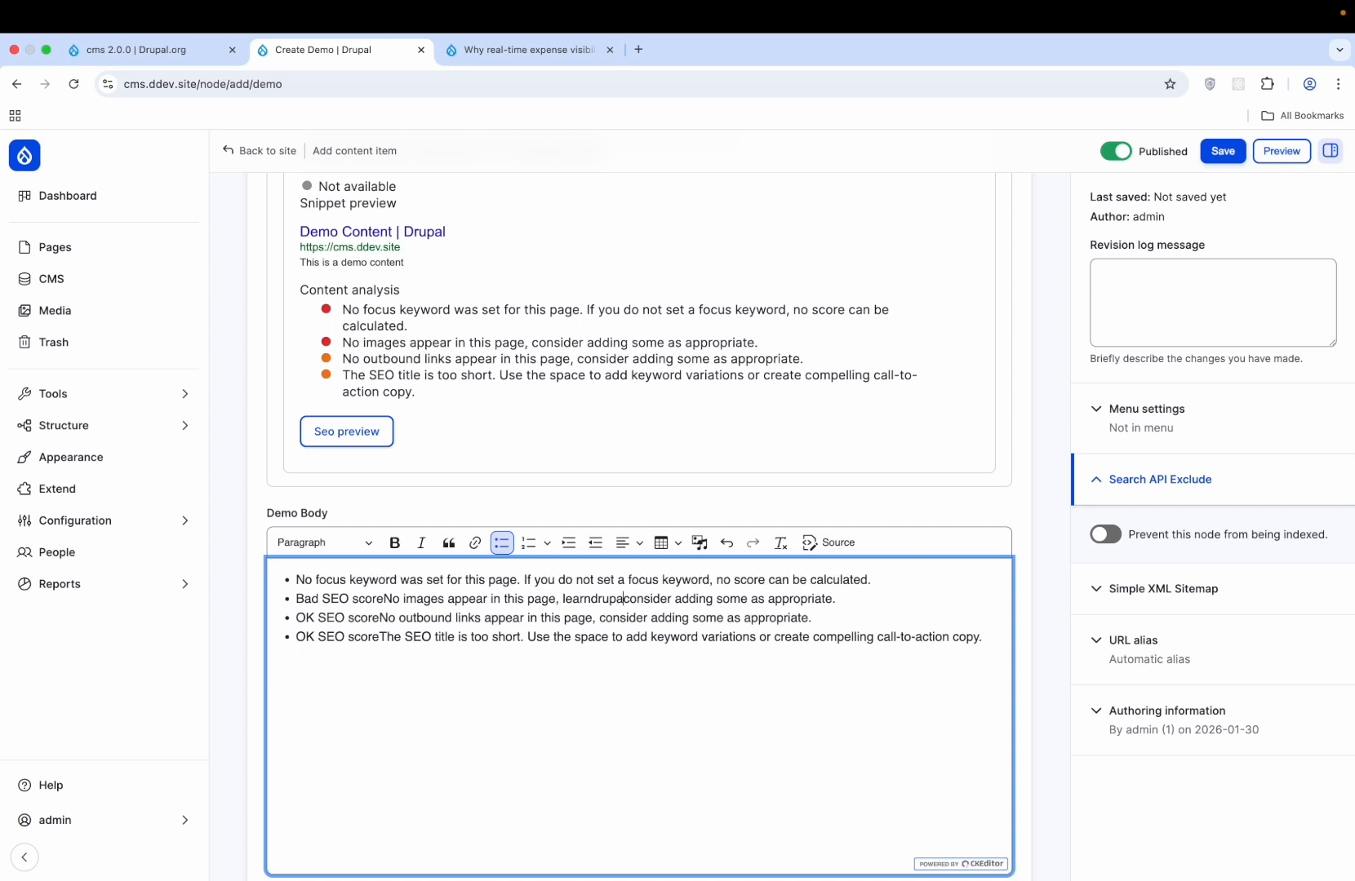
text(lway)
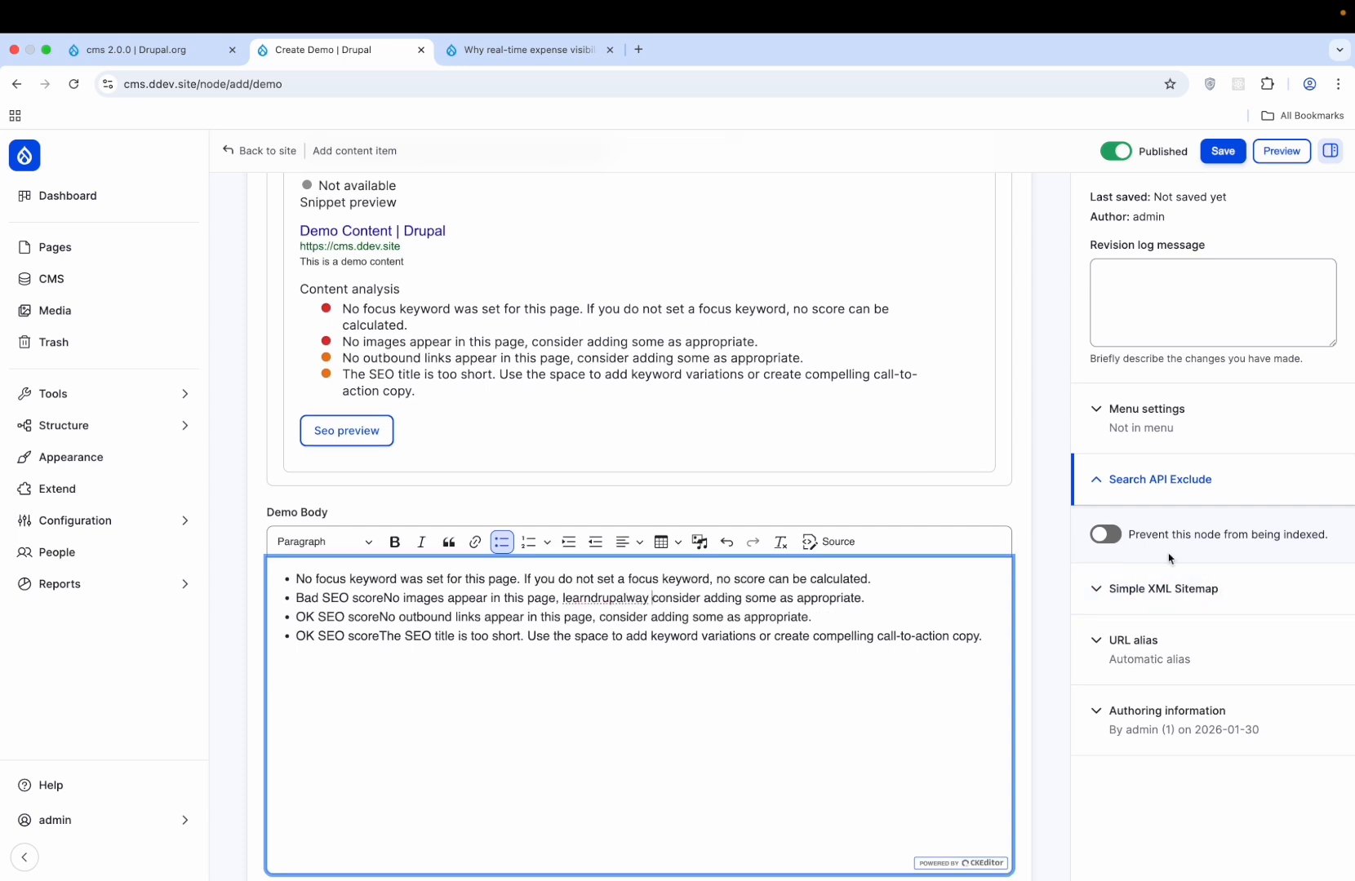
scroll(1169, 558, down, 2)
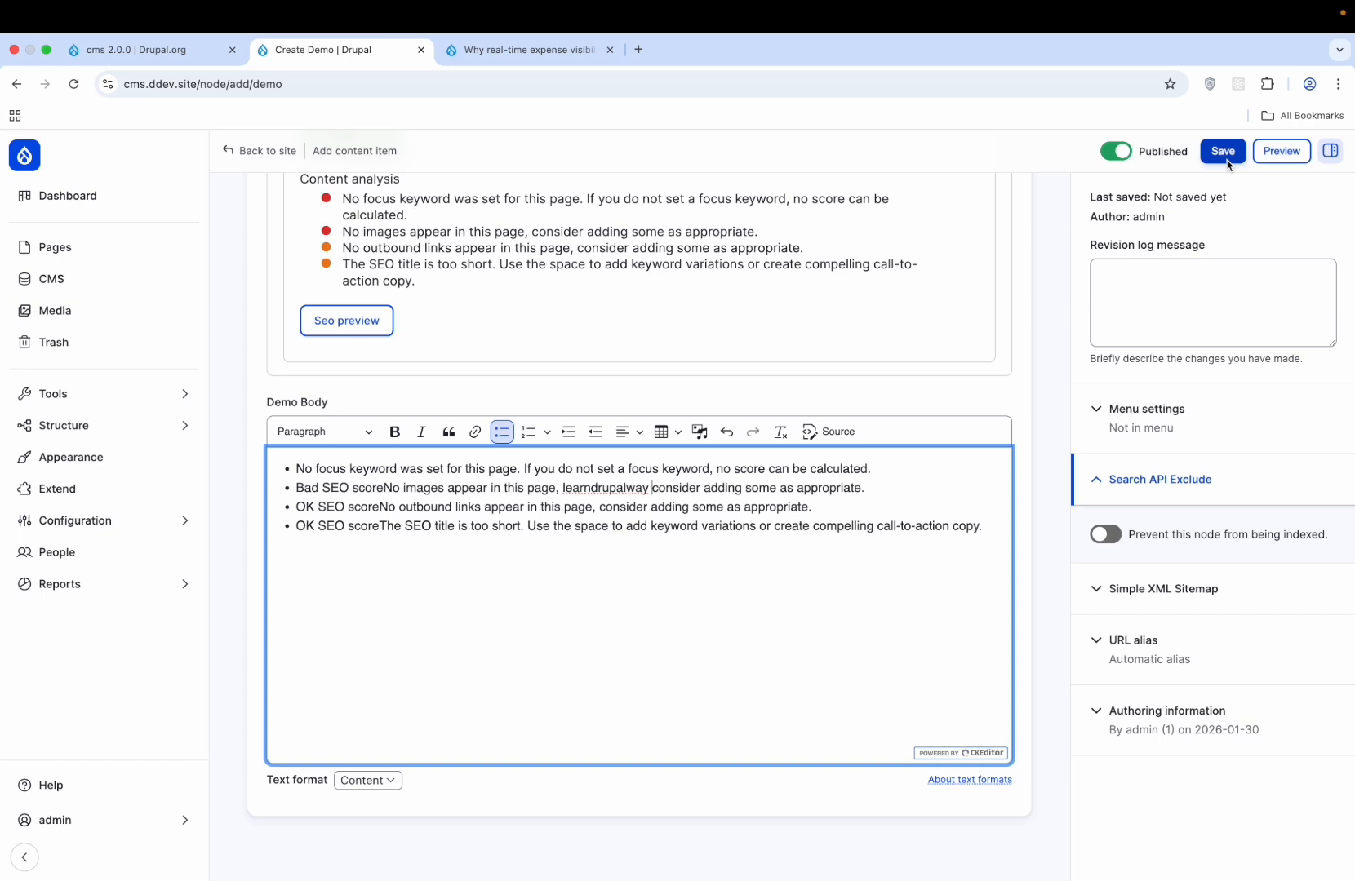
- Review the Simple XML Sitemap Default panel, leaving it not indexed and regenerate-on-save off
click(1204, 648)
click(1218, 630)
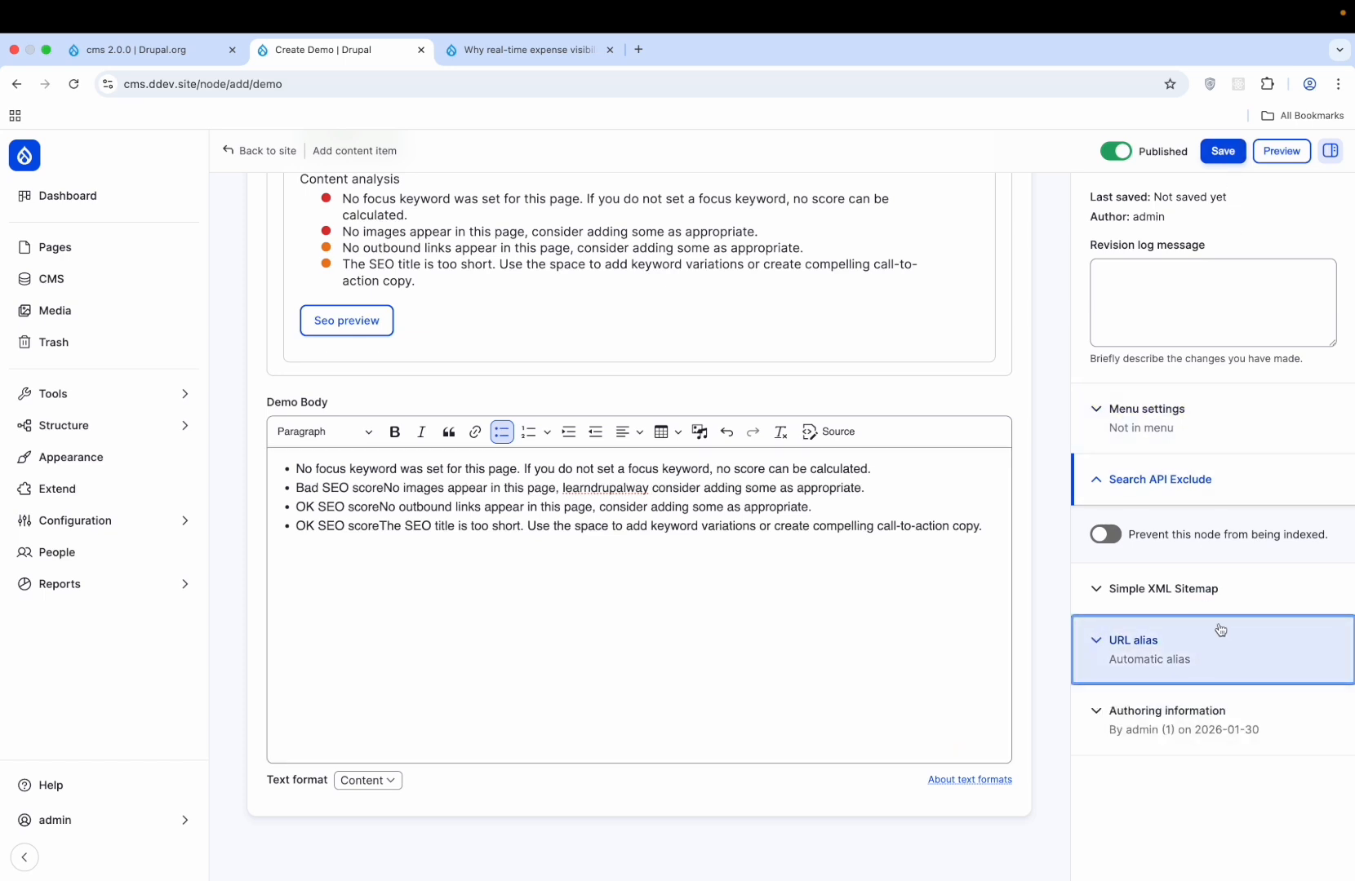
click(1197, 582)
click(1183, 705)
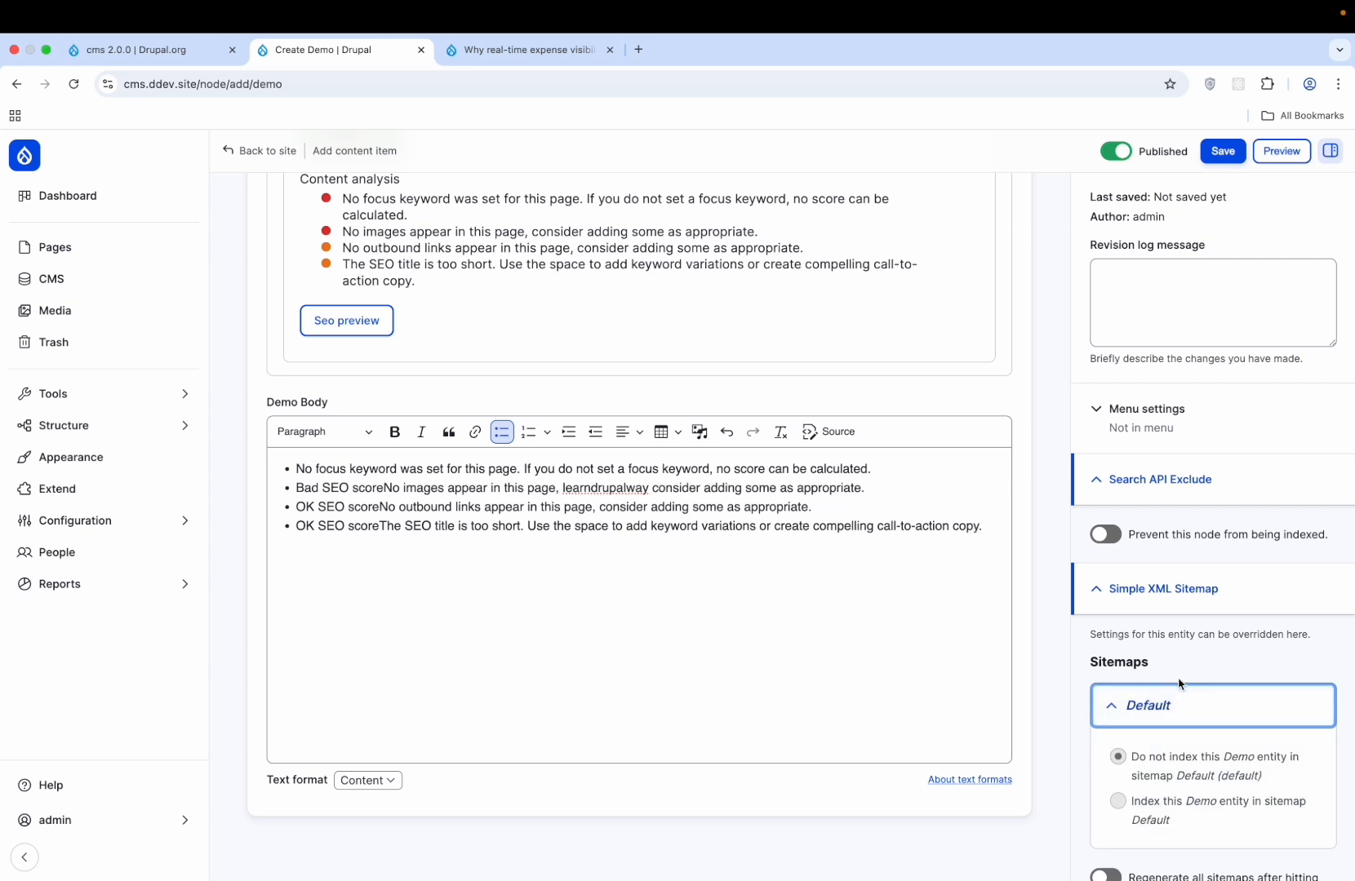
scroll(1181, 689, down, 3)
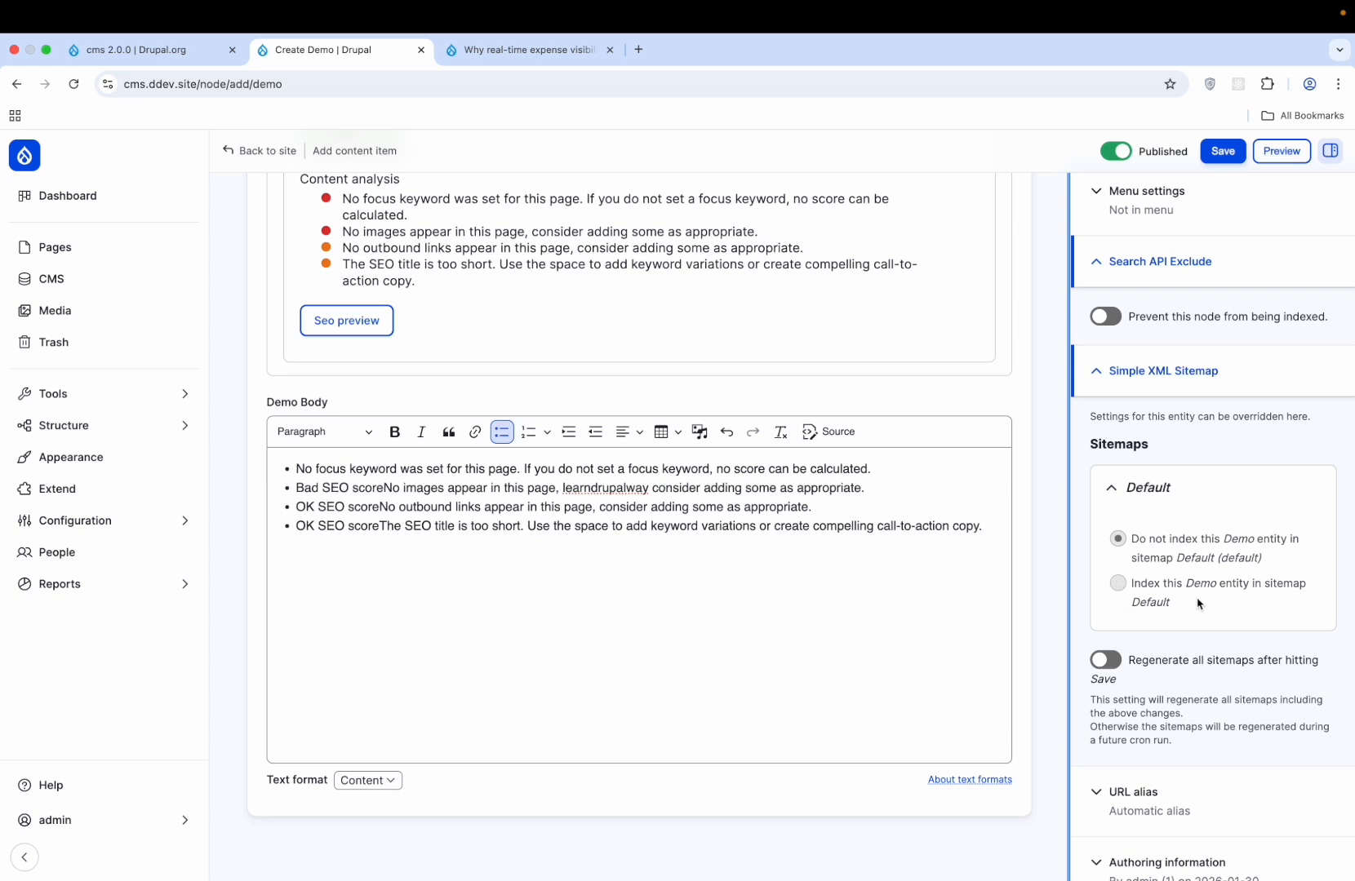
click(1106, 662)
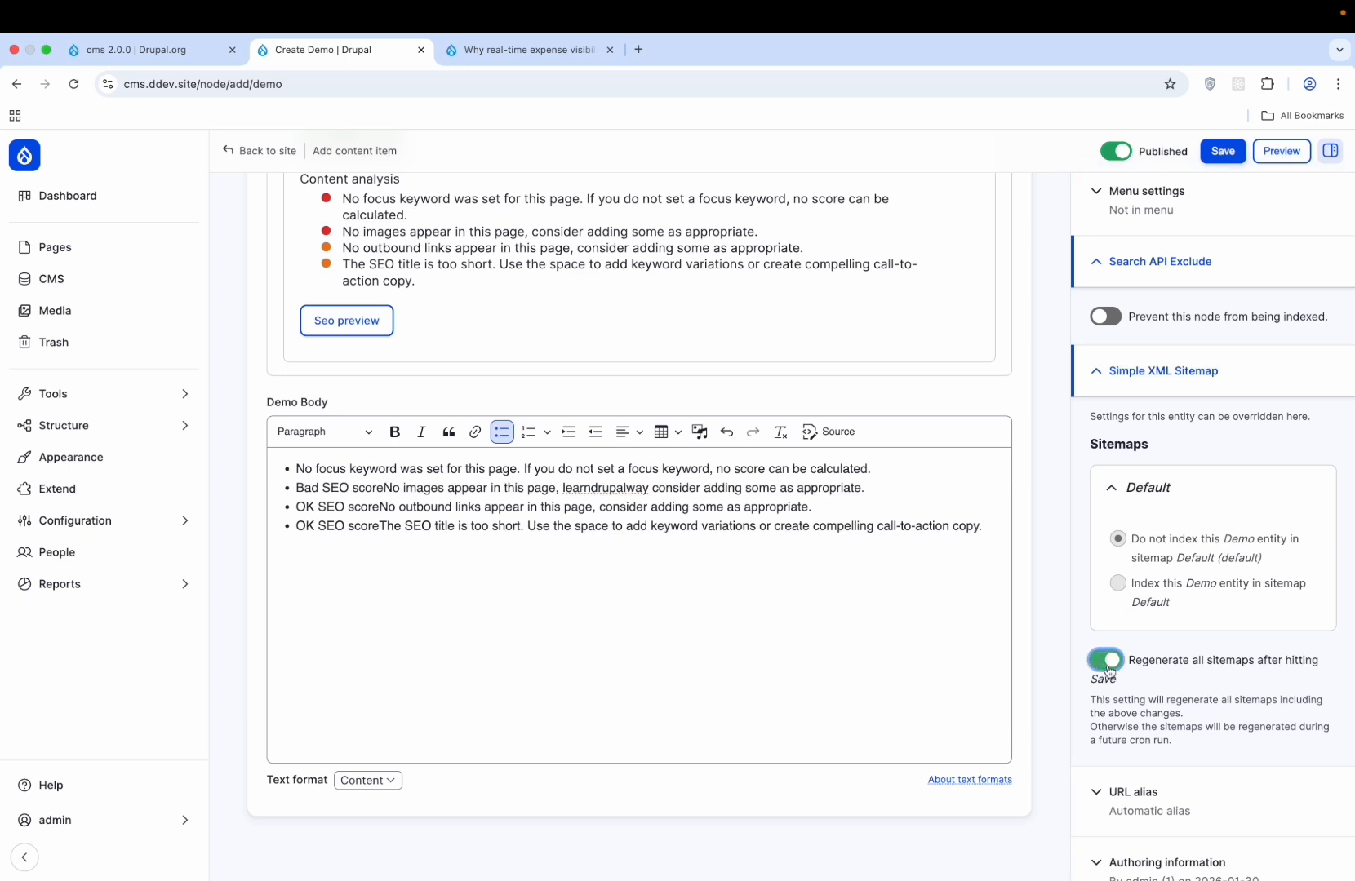
click(1107, 664)
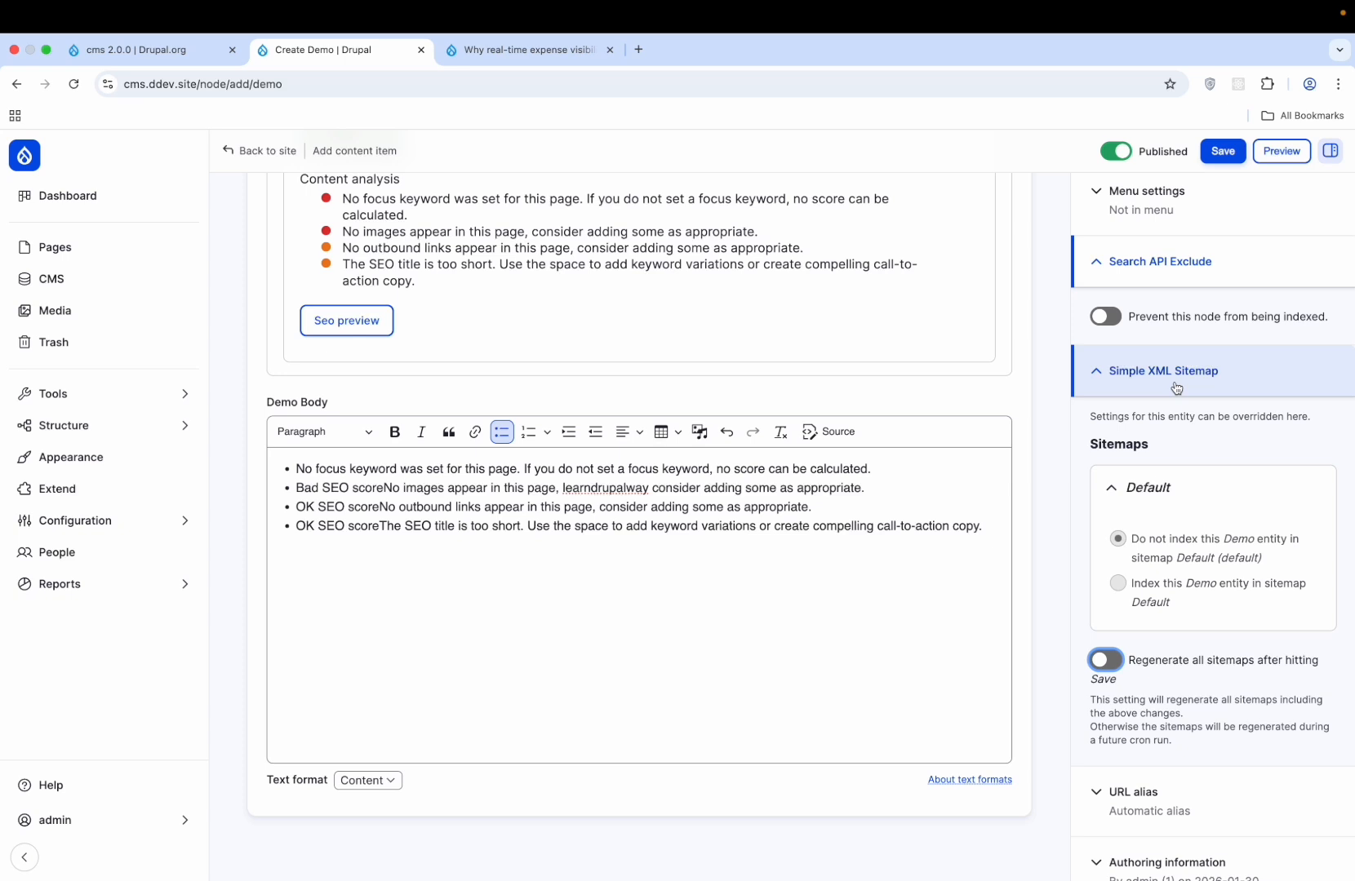
click(1140, 583)
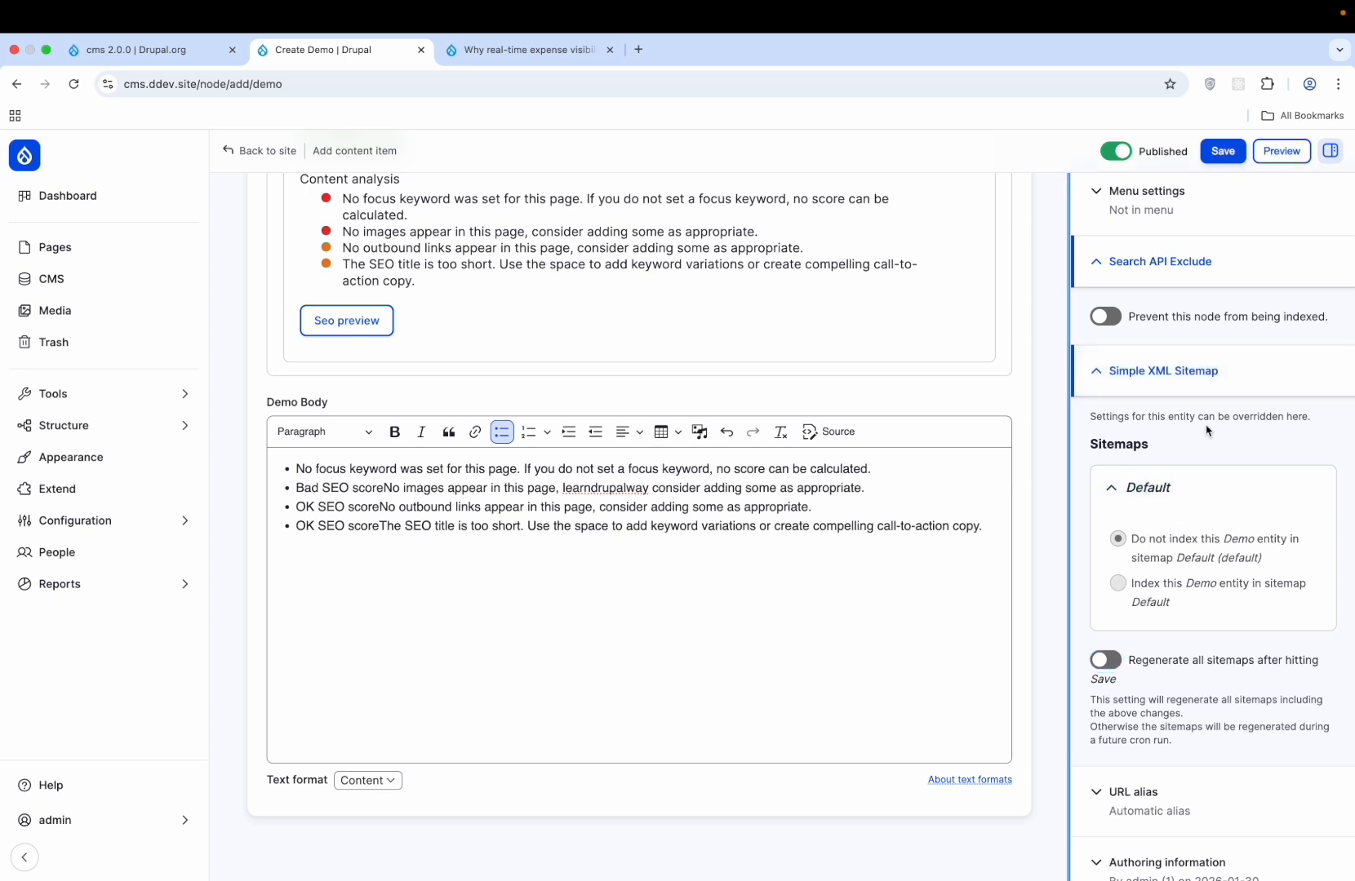
click(1176, 482)
scroll(819, 432, up, 10)
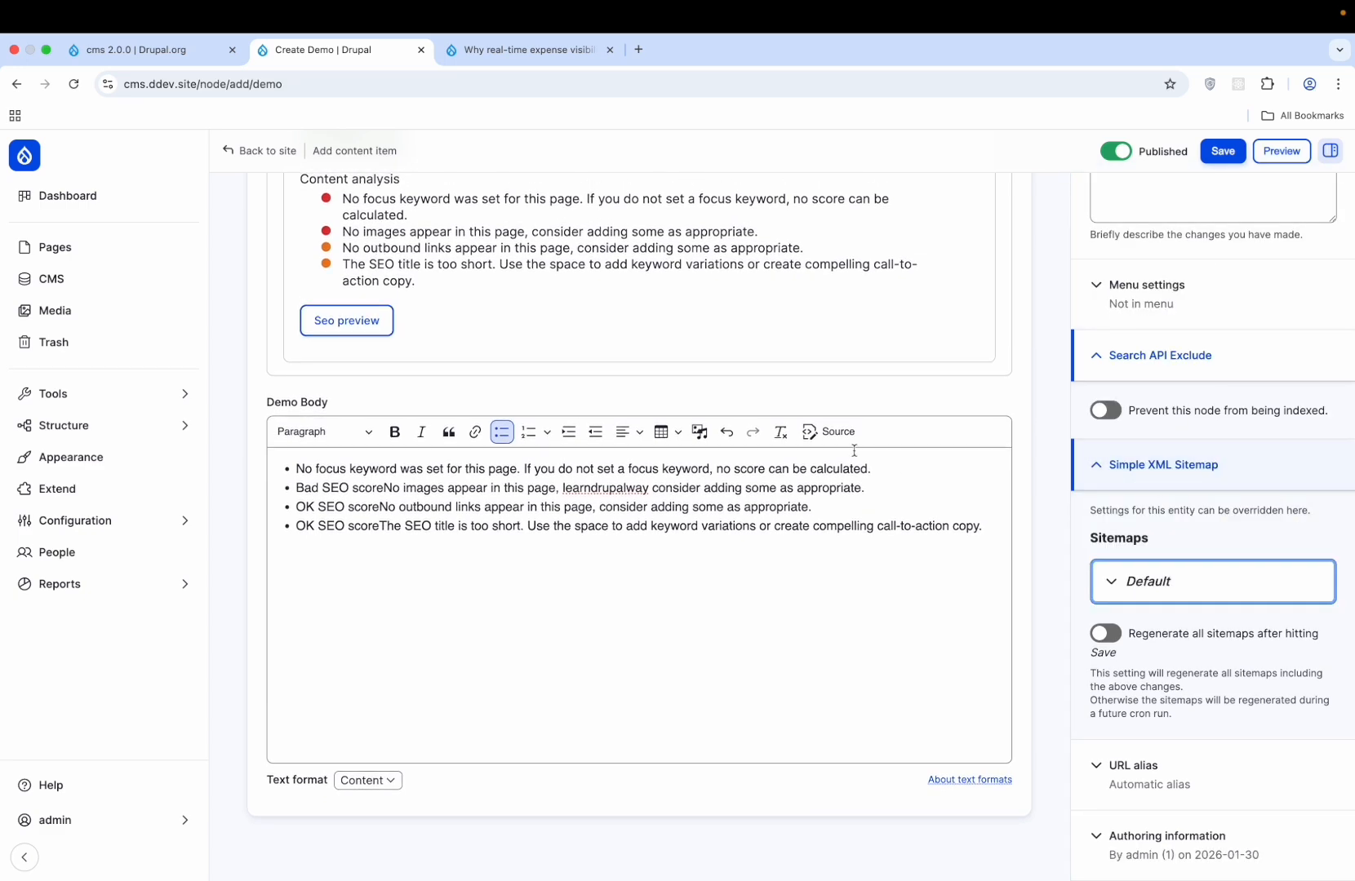
scroll(914, 377, up, 3)
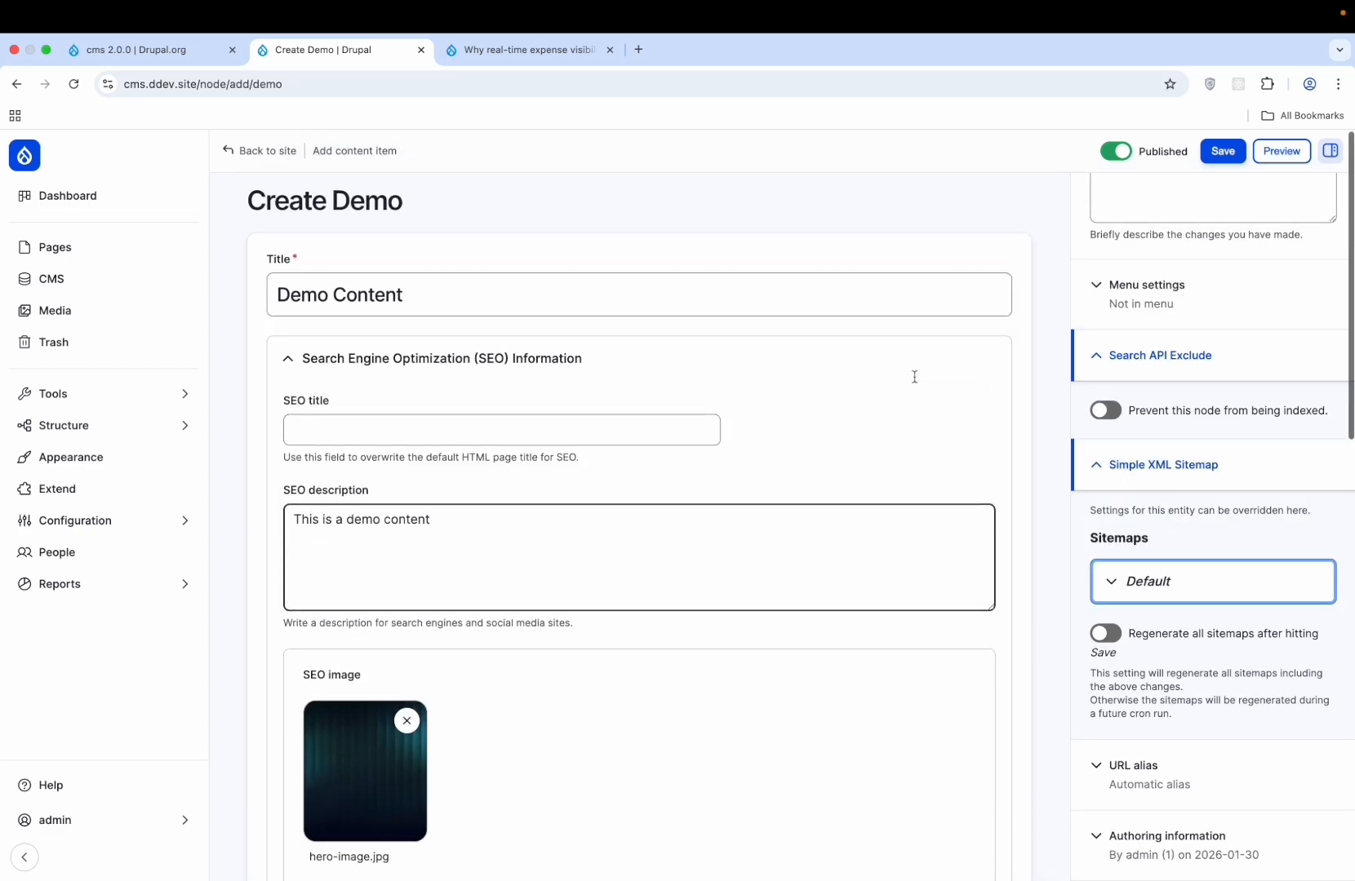
- Preview the Demo Content page, return to editing, and save it as published
click(1285, 151)
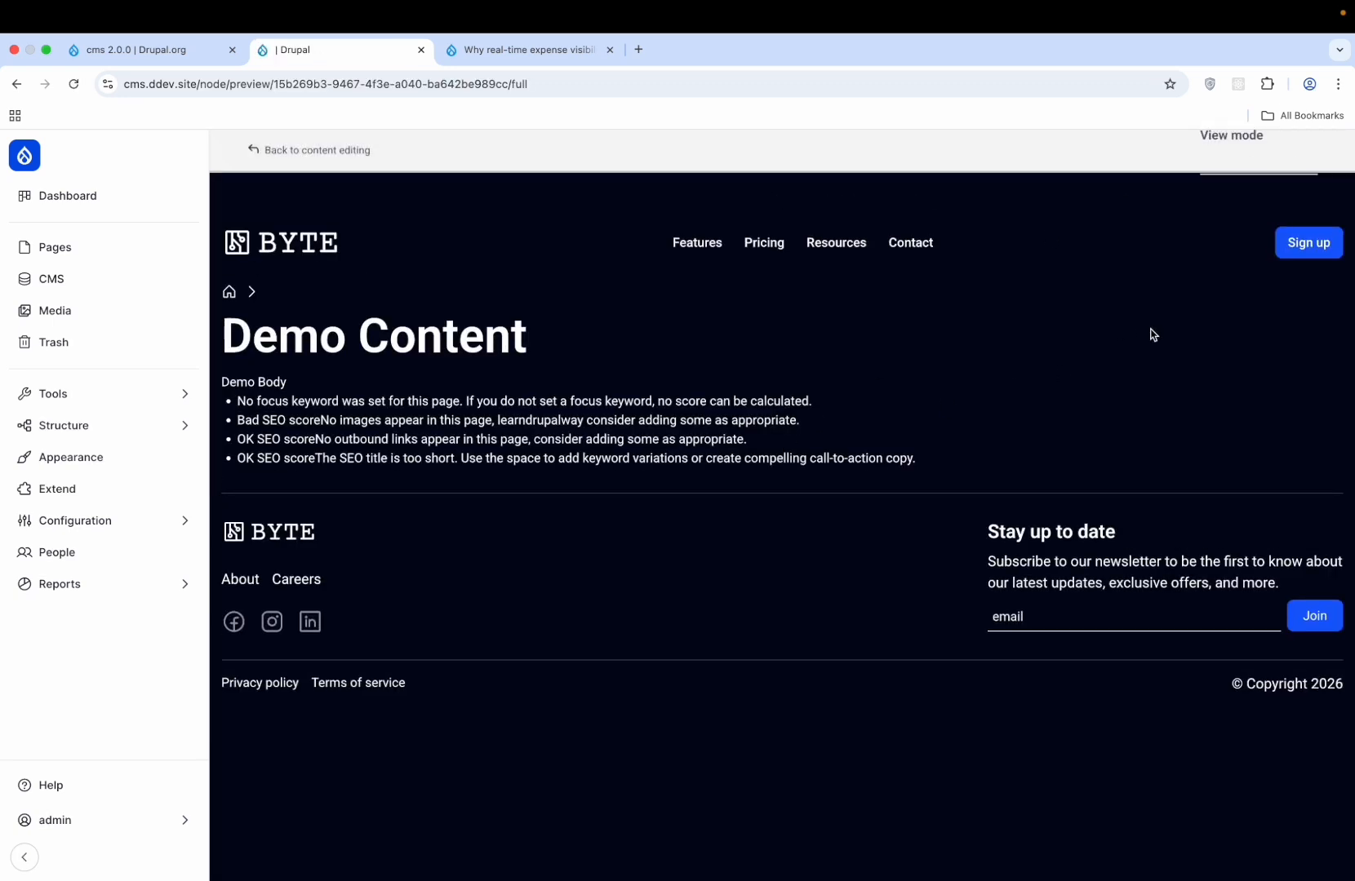
click(319, 155)
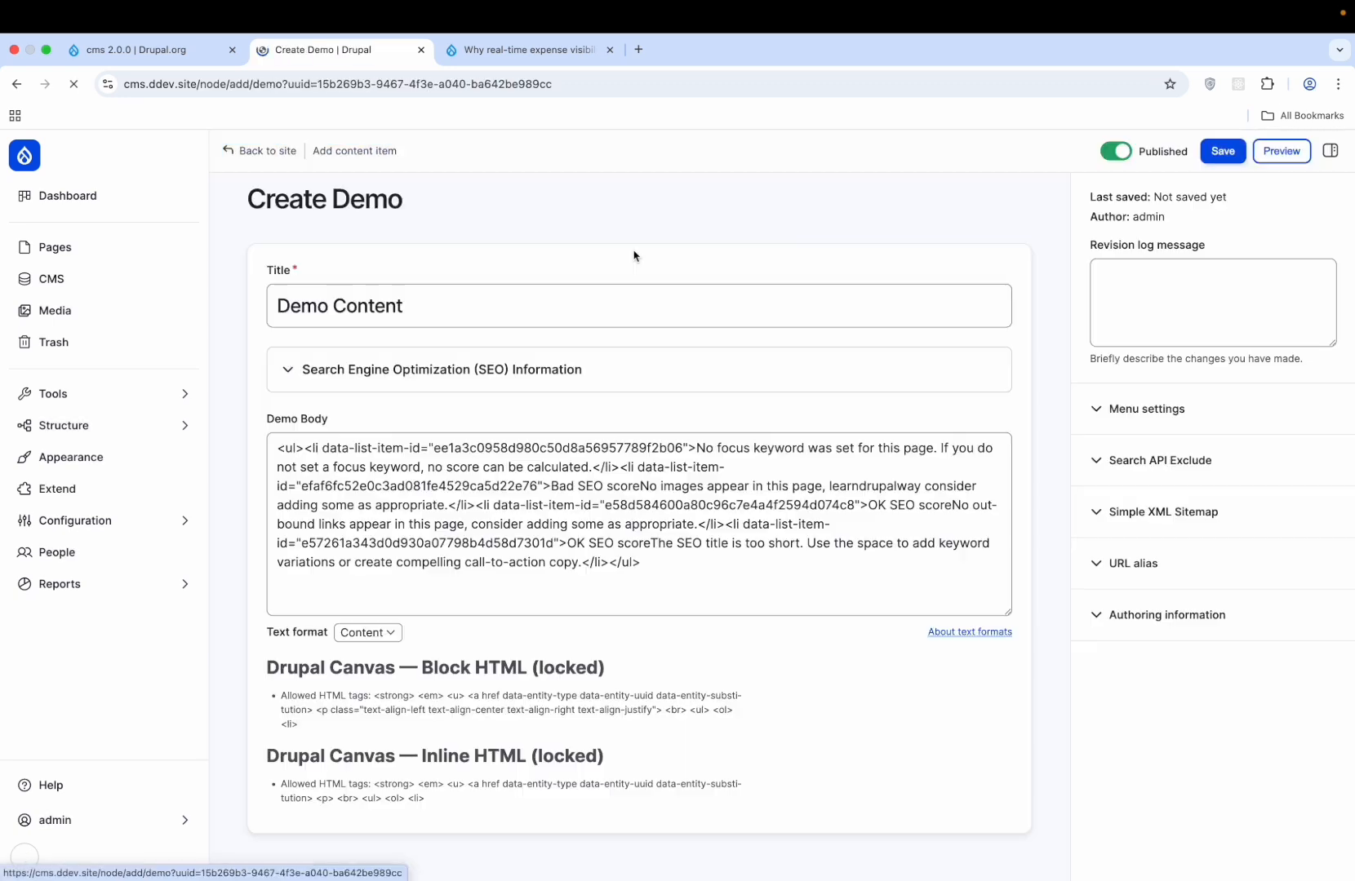
click(1201, 161)
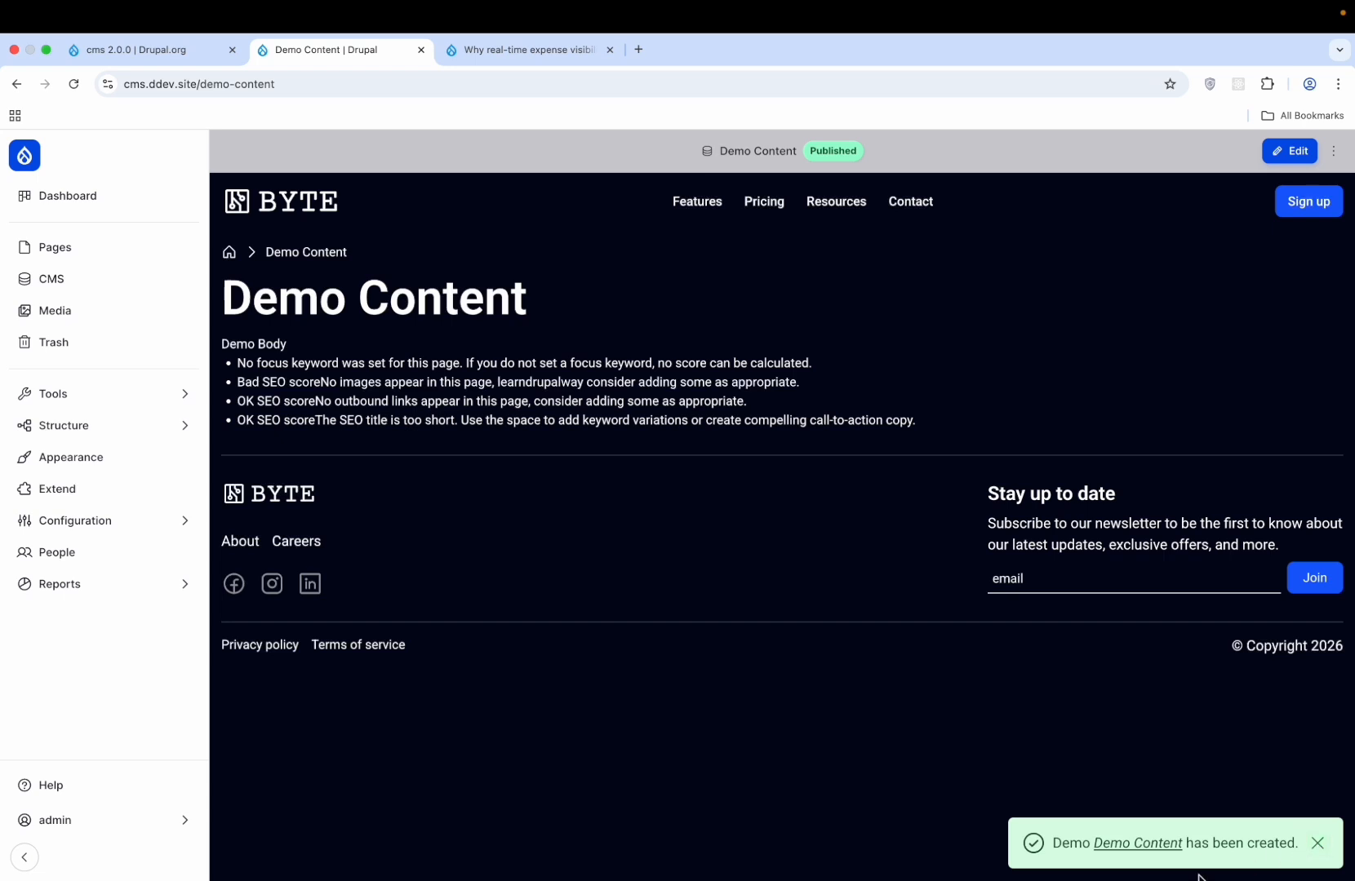
- Dismiss the Demo Content created notice, visit the admin profile, then open the Dashboard
click(1318, 844)
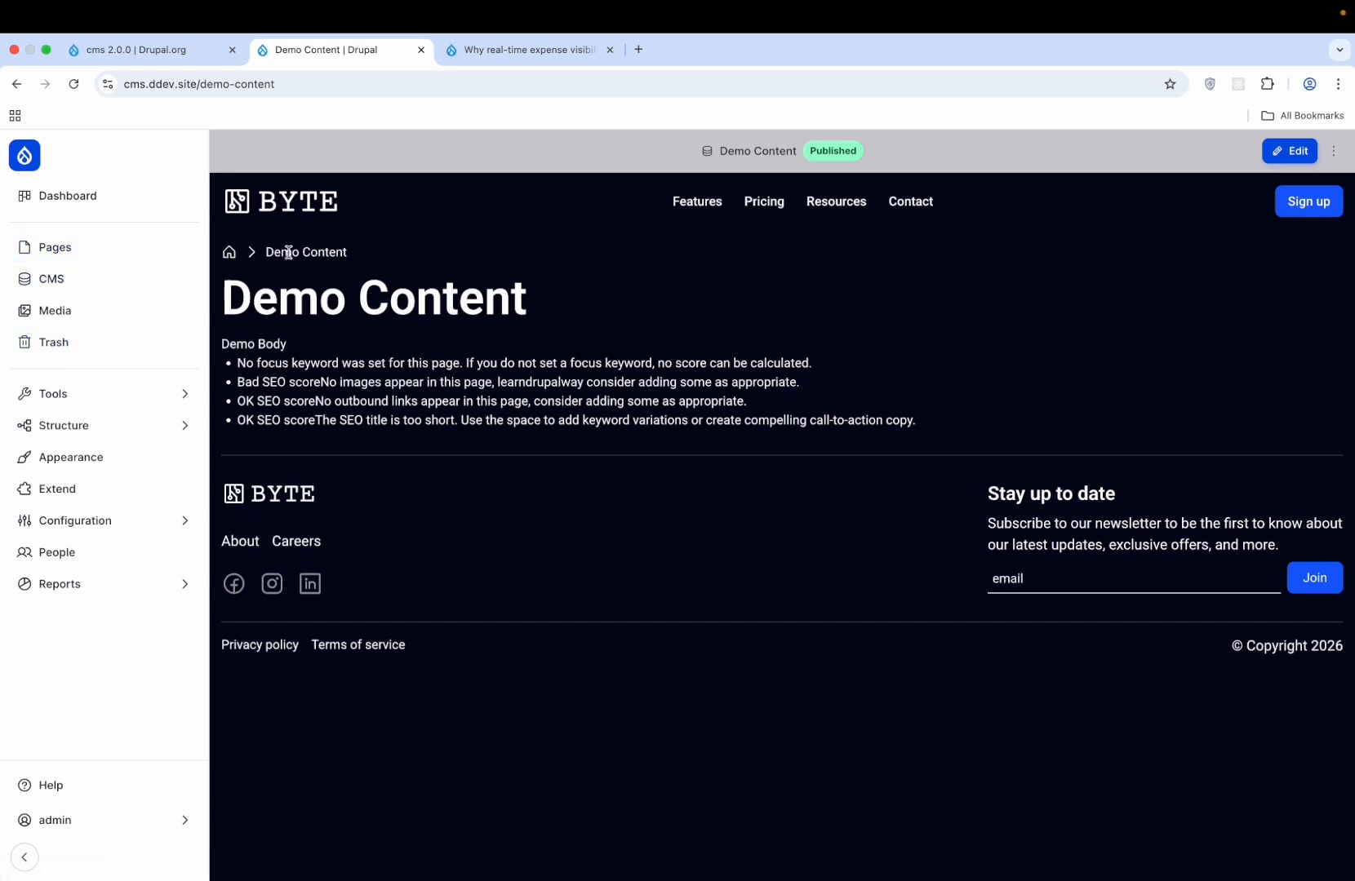
click(228, 253)
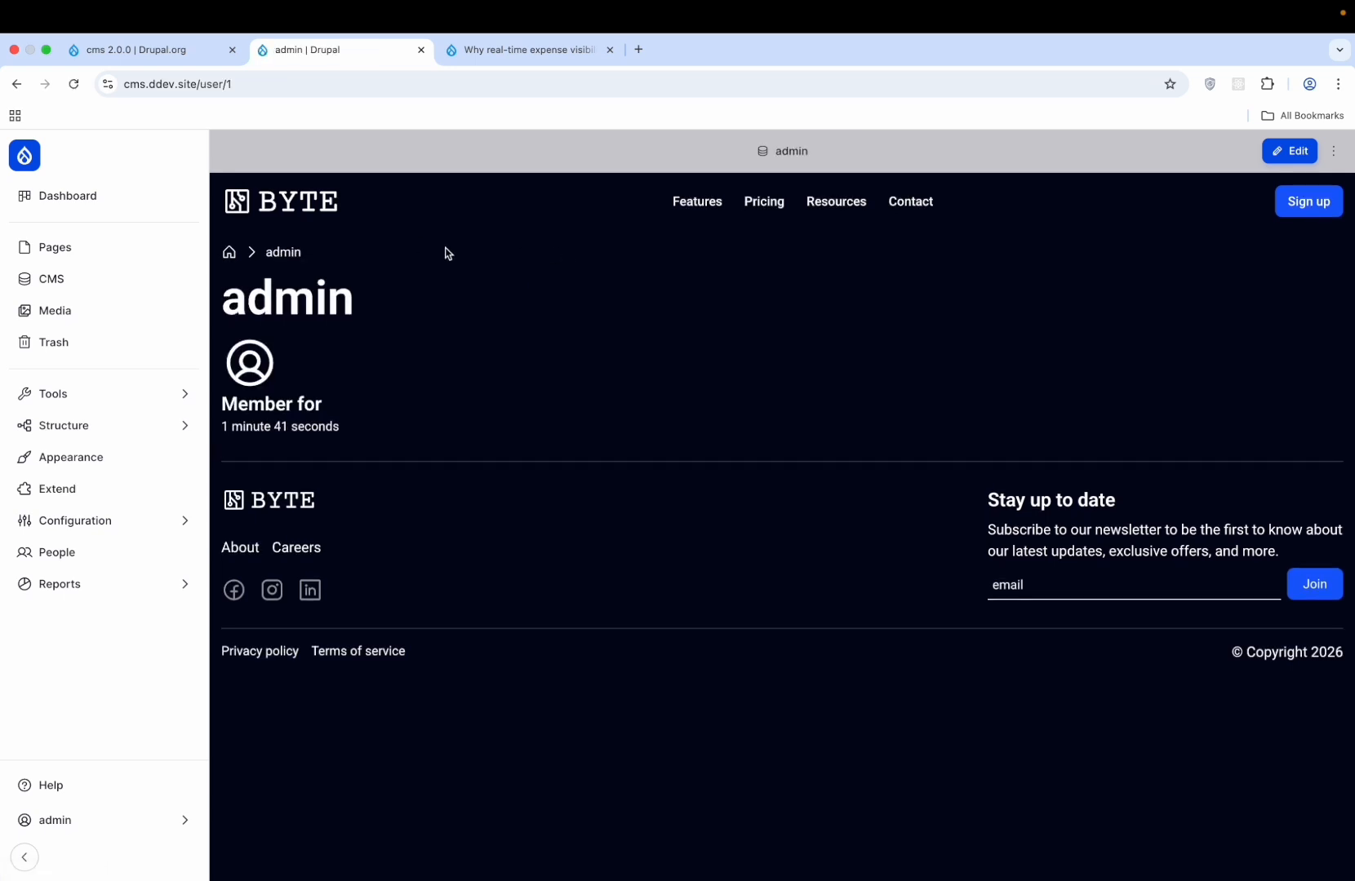
click(108, 198)
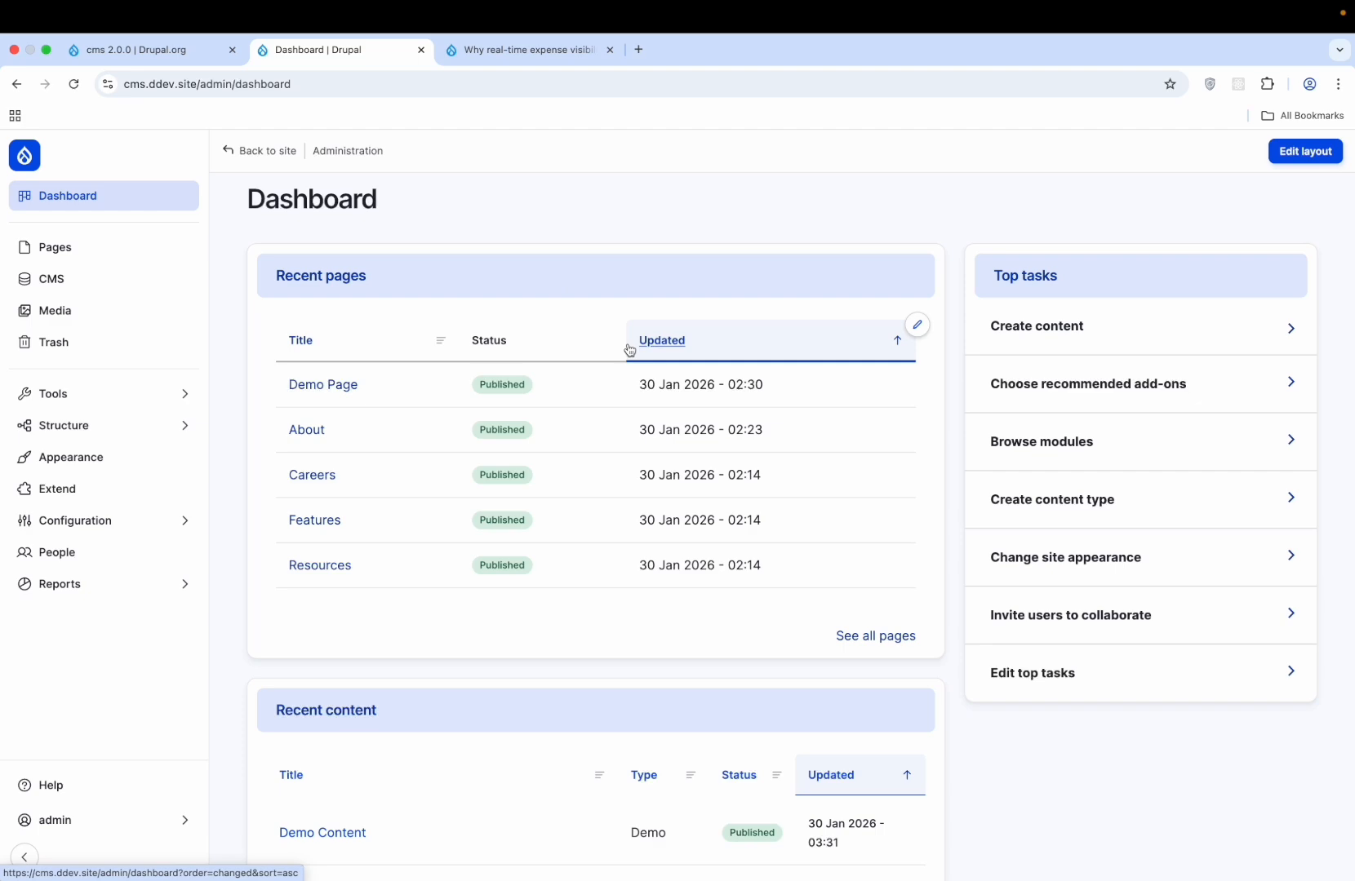
- Scan the Dashboard, then view the Pages list and the full content list
scroll(629, 350, down, 10)
scroll(629, 350, up, 12)
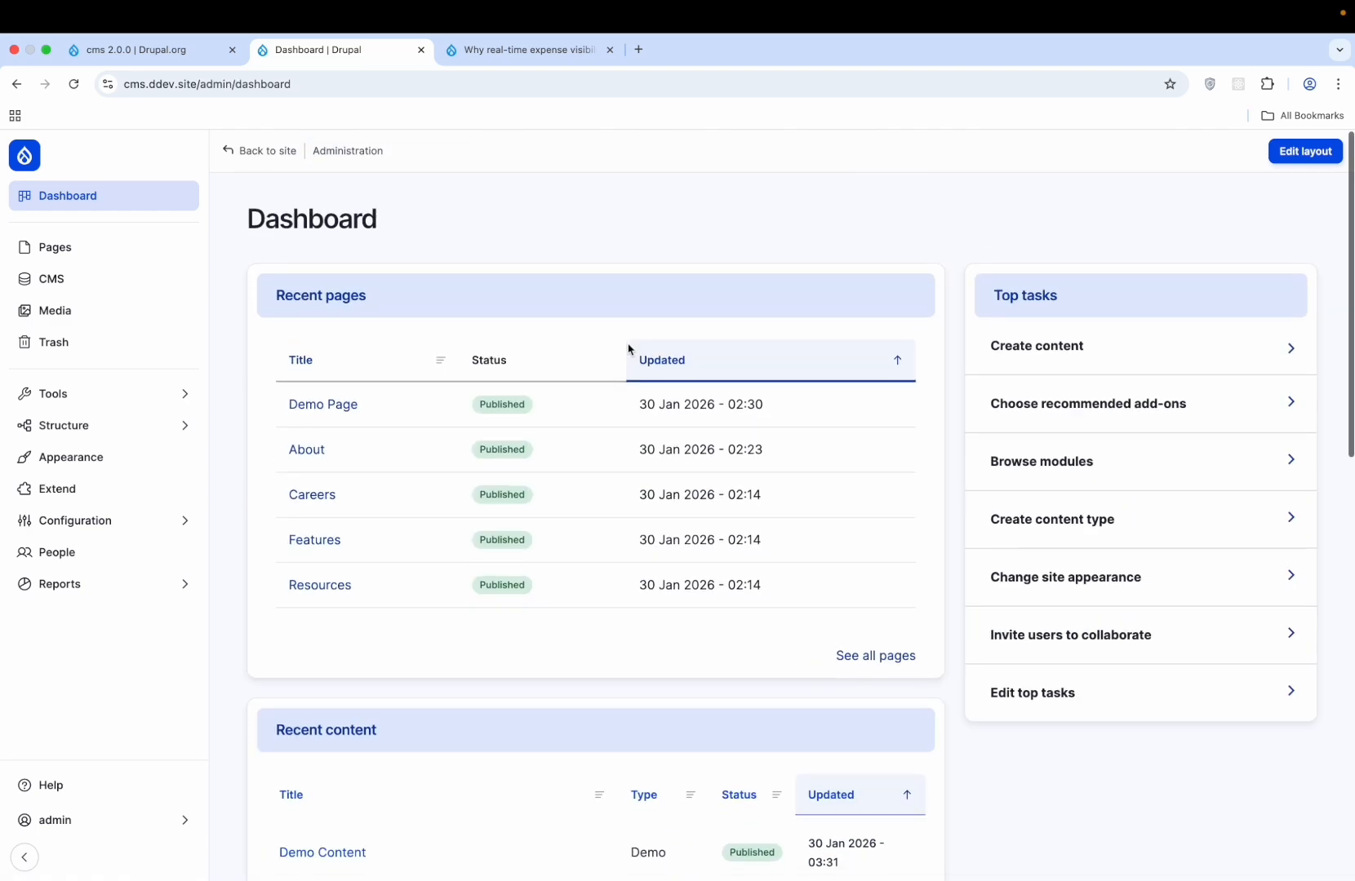
click(145, 248)
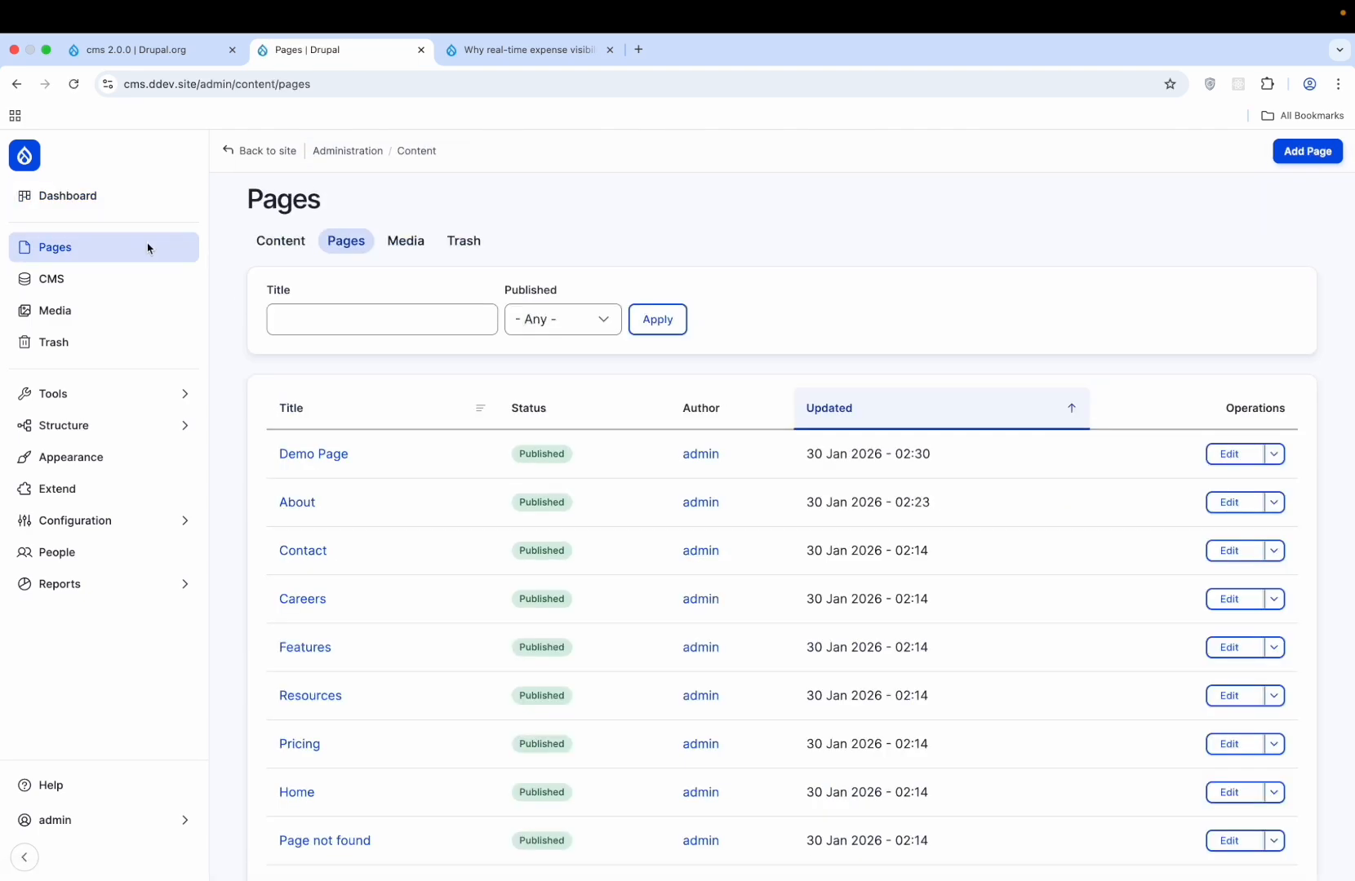
click(309, 249)
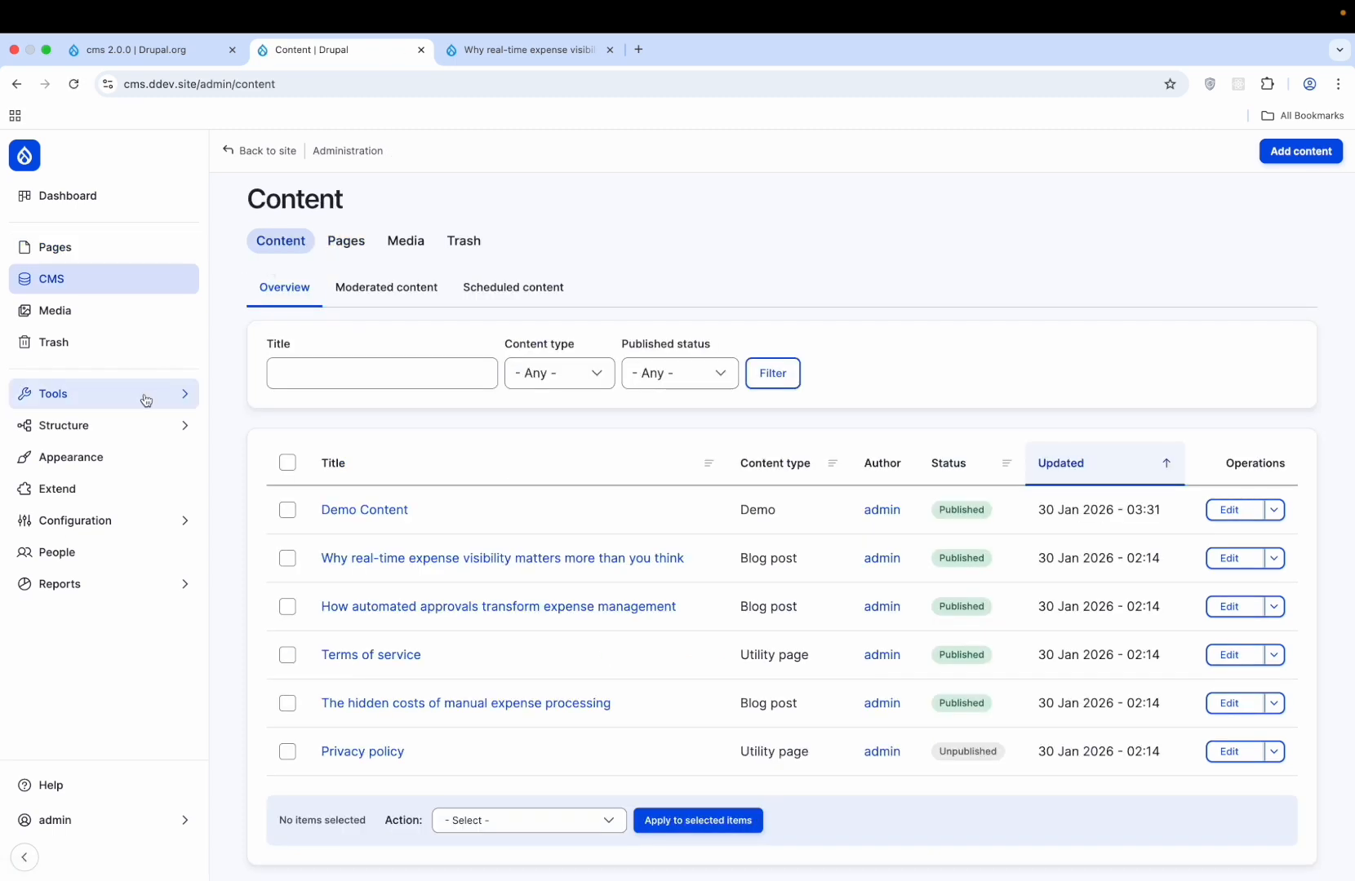
- Explore the Tools and Structure menus, then open Block layout for the Byte theme
click(145, 400)
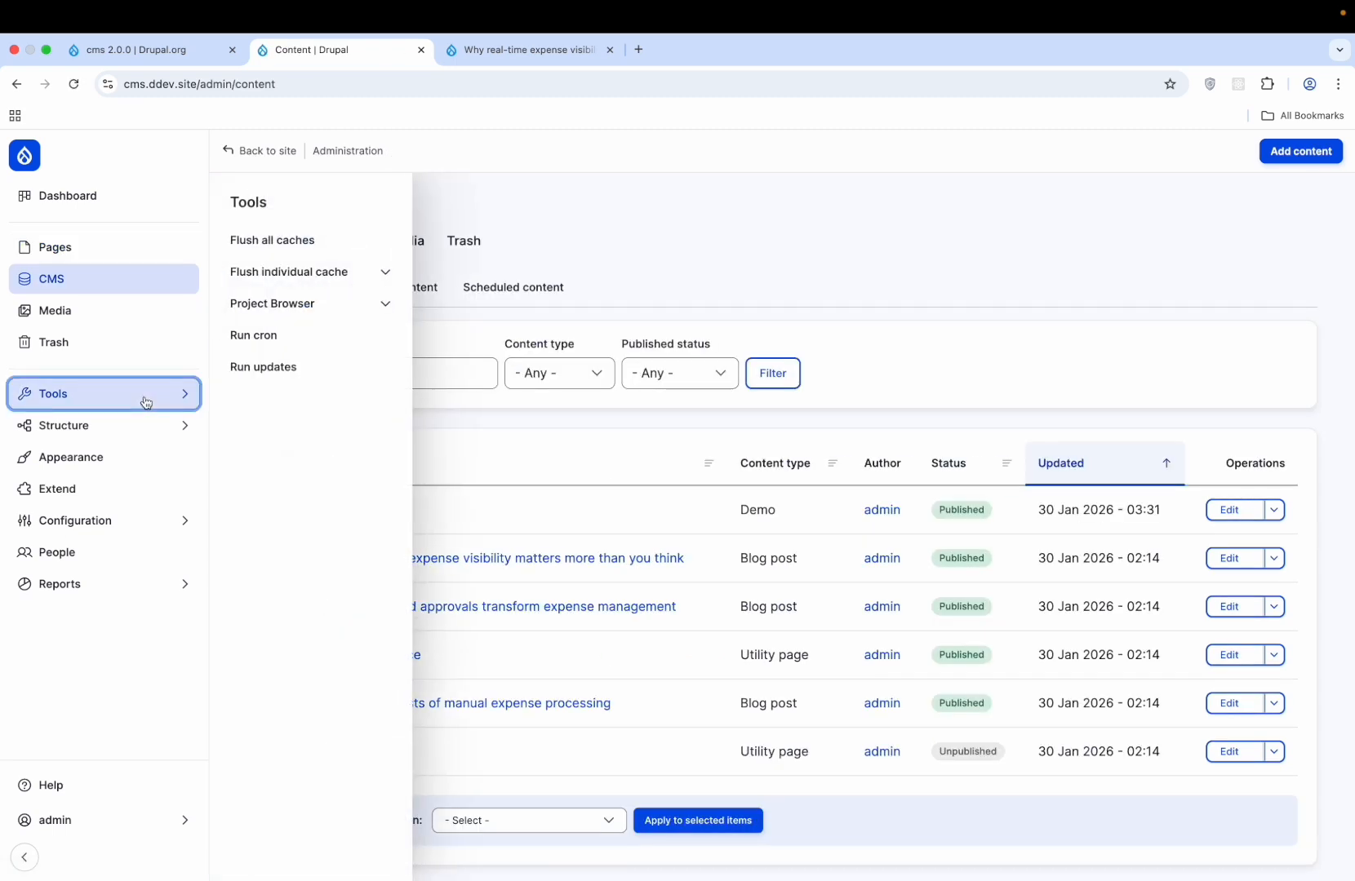
click(385, 303)
click(382, 276)
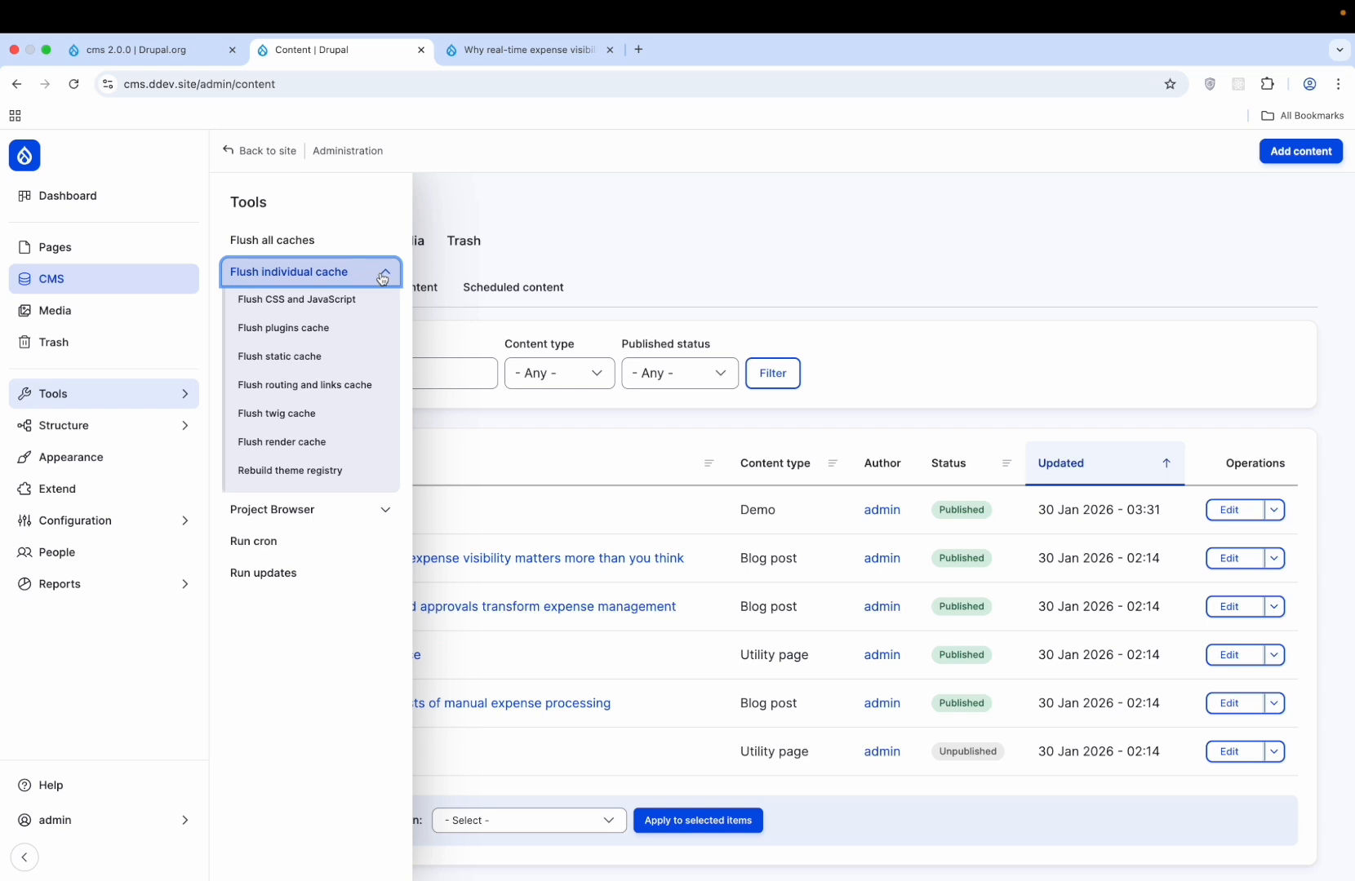
click(141, 426)
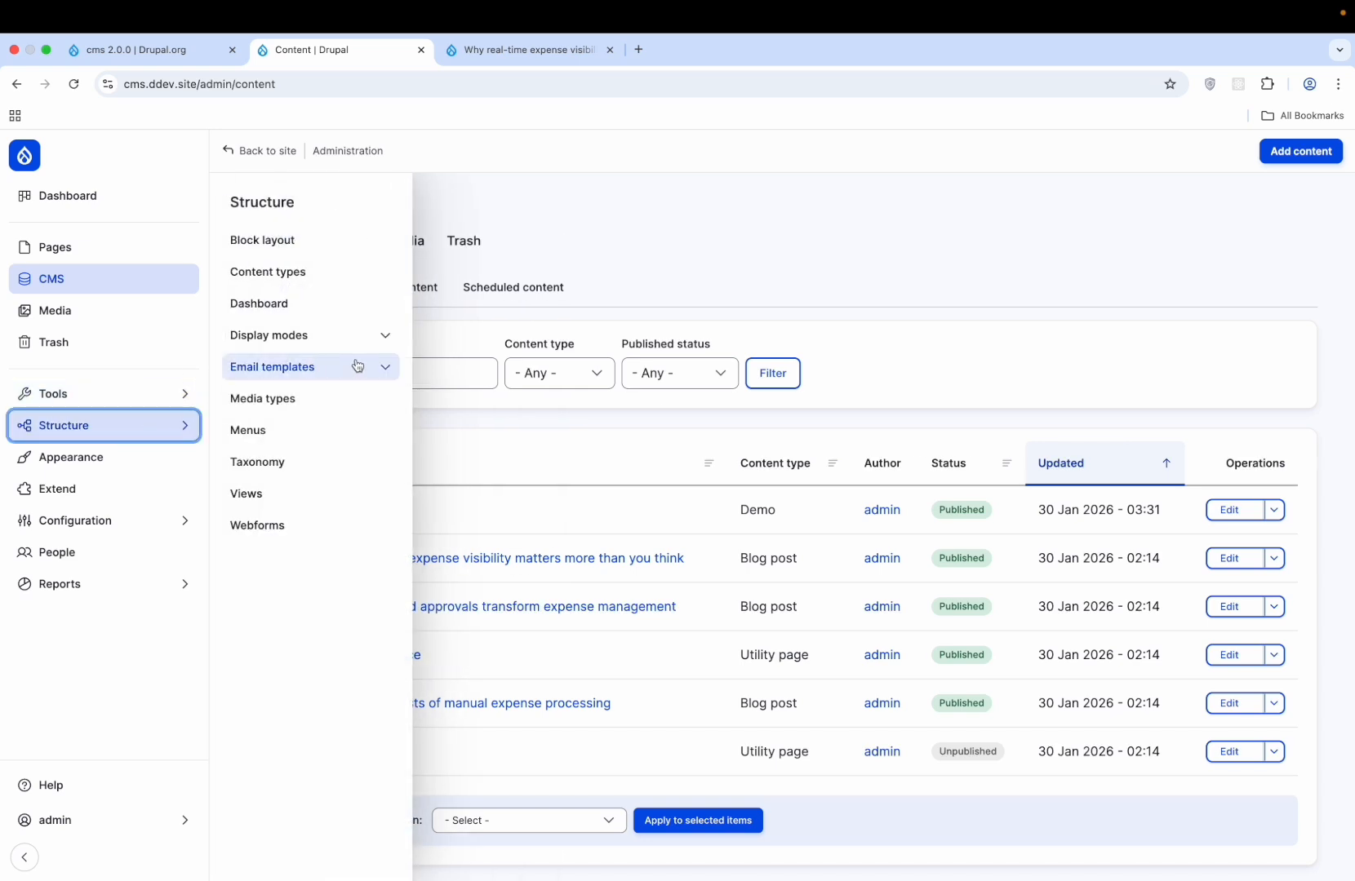
mouse_move(139, 515)
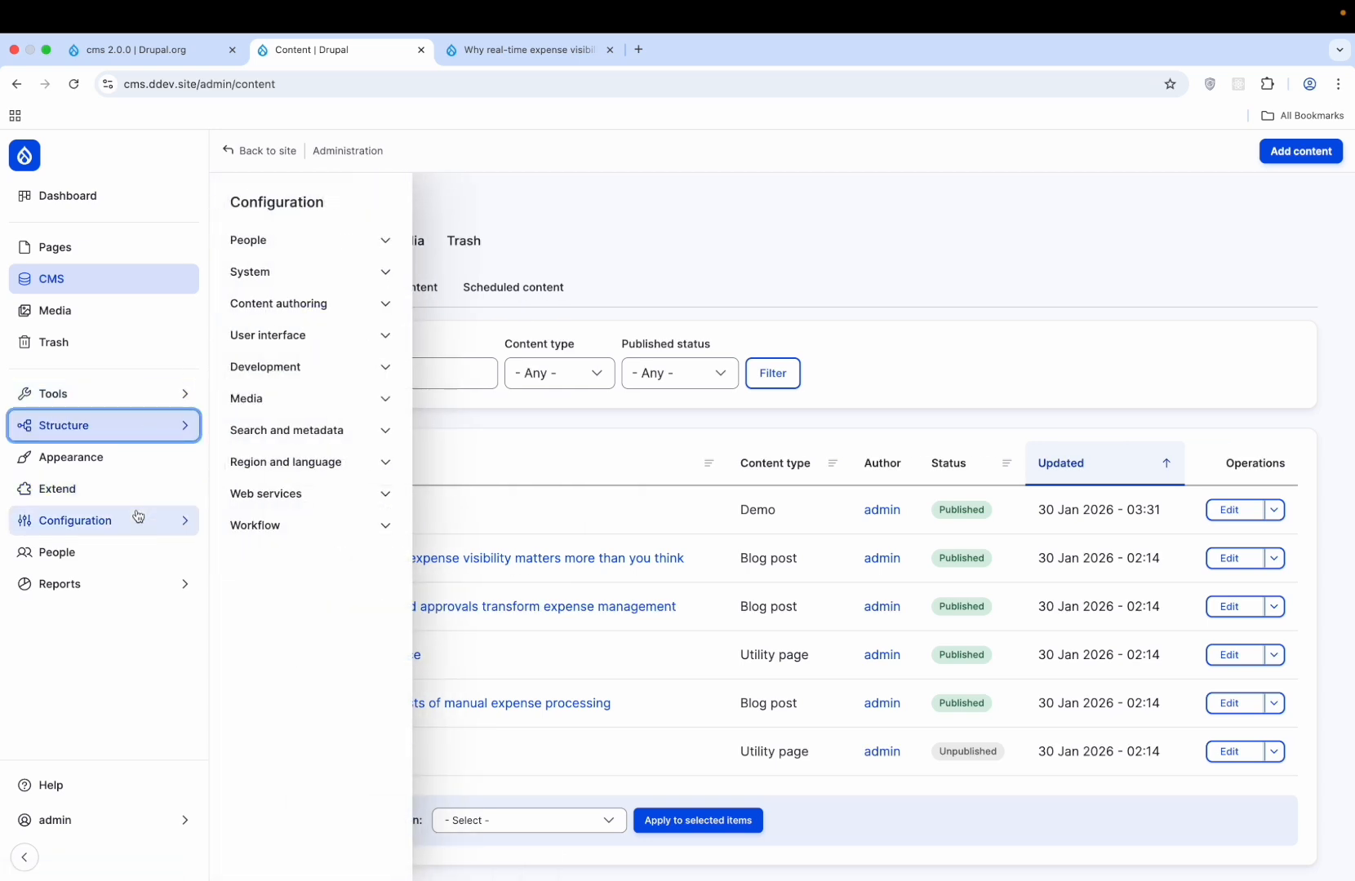
mouse_move(164, 422)
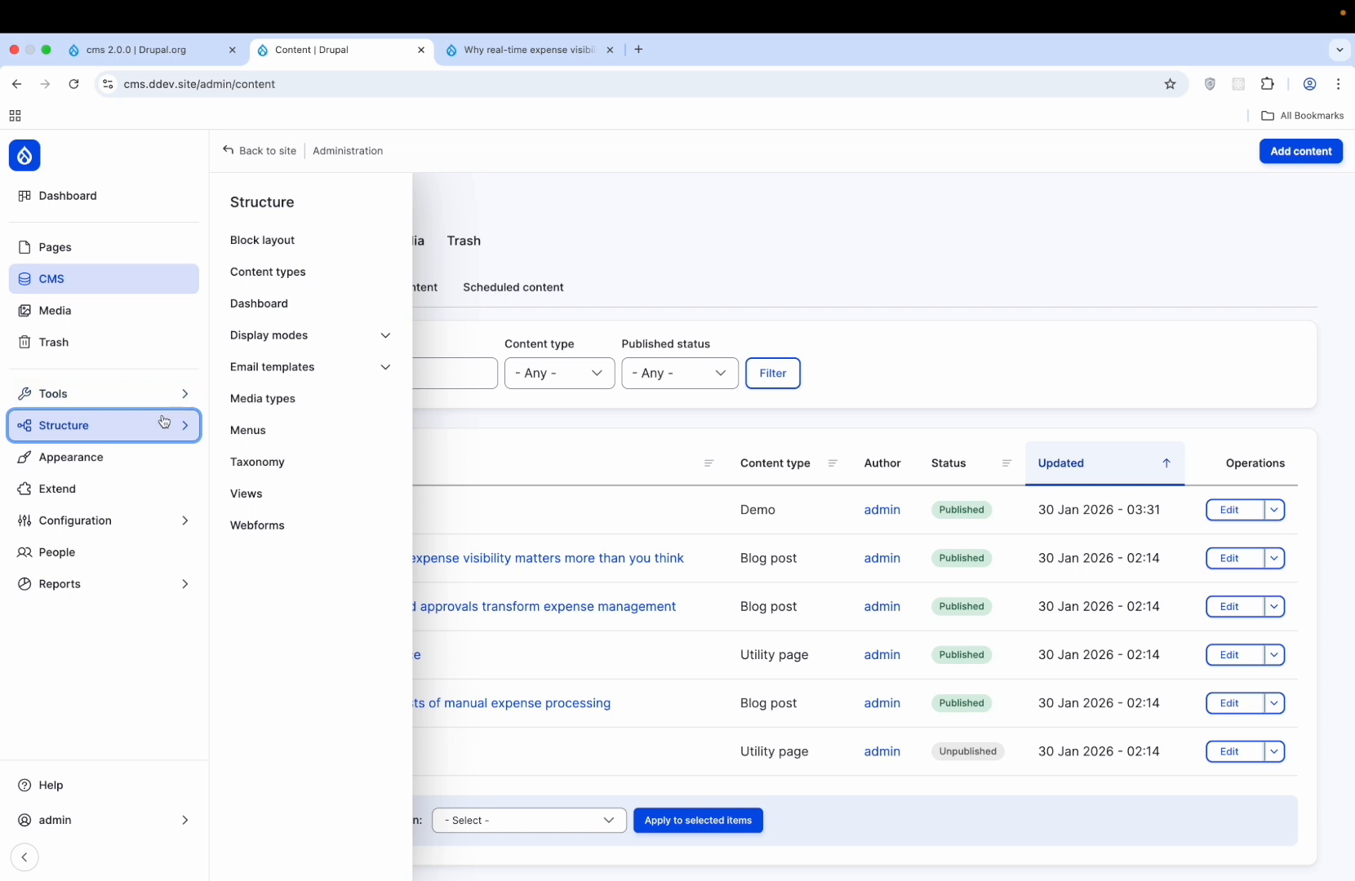
click(353, 242)
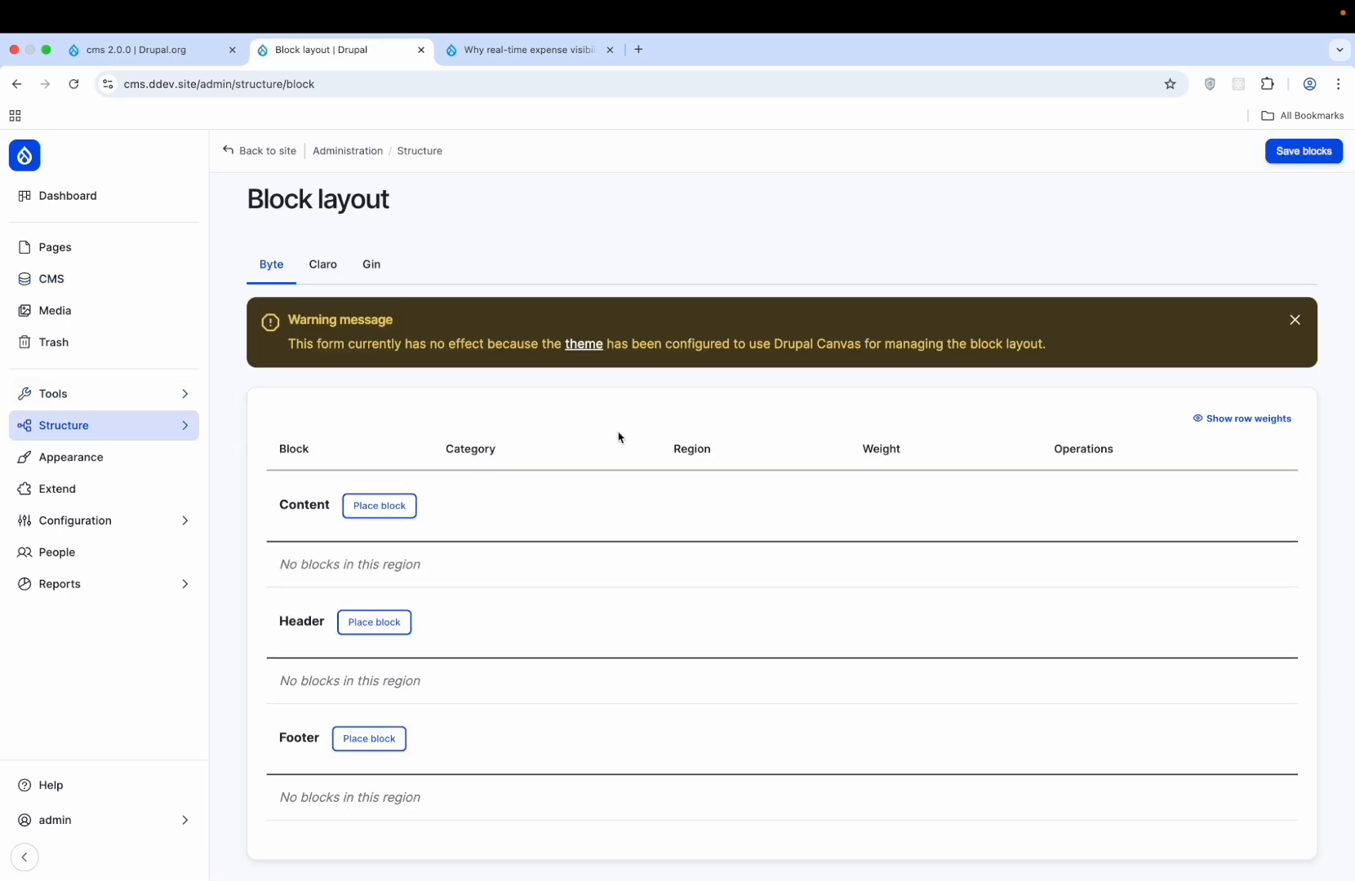
- Read the Byte theme settings from the Canvas warning link, then go to the Pages list
scroll(618, 438, down, 1)
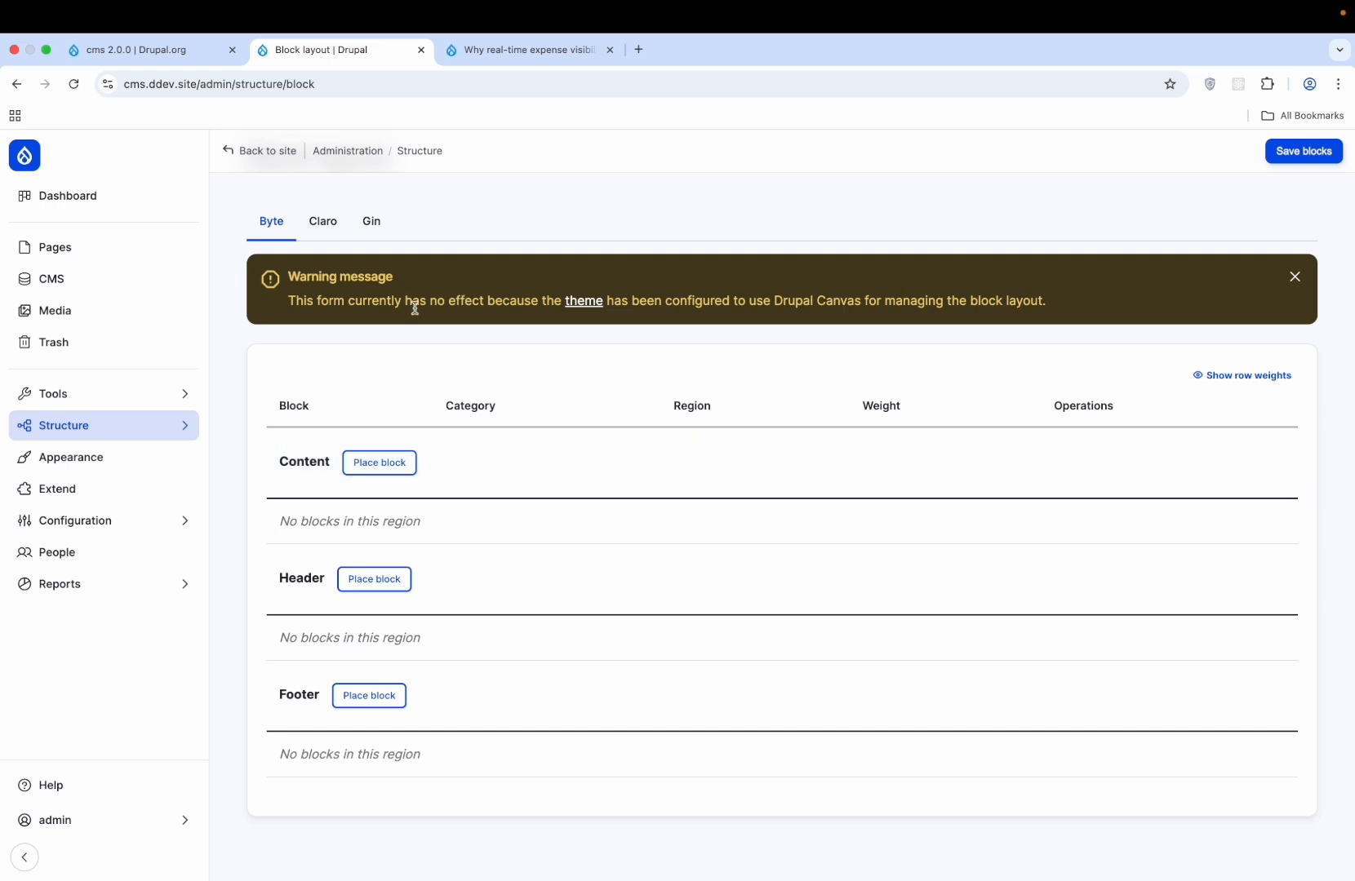
click(593, 302)
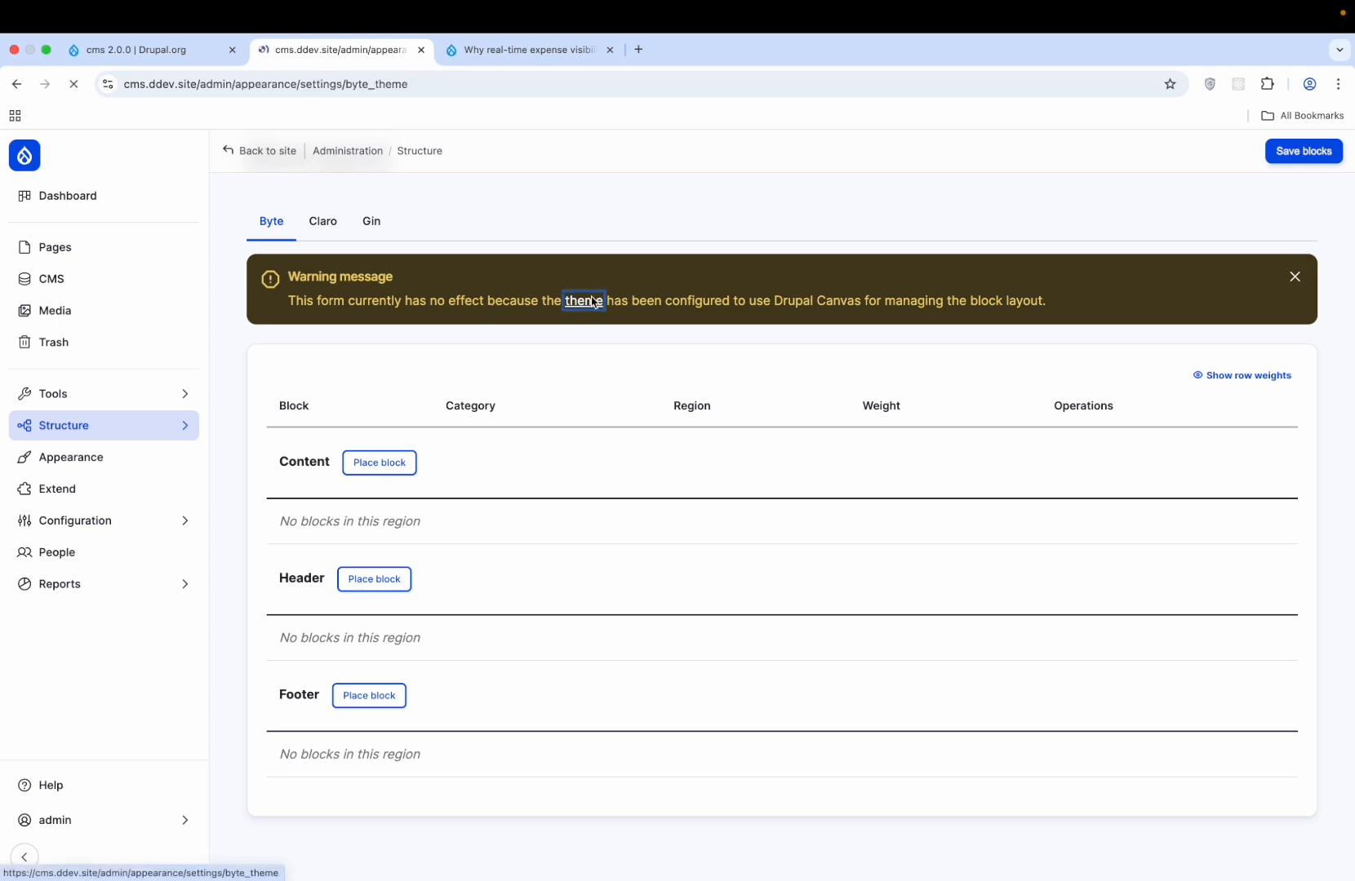
scroll(522, 412, down, 5)
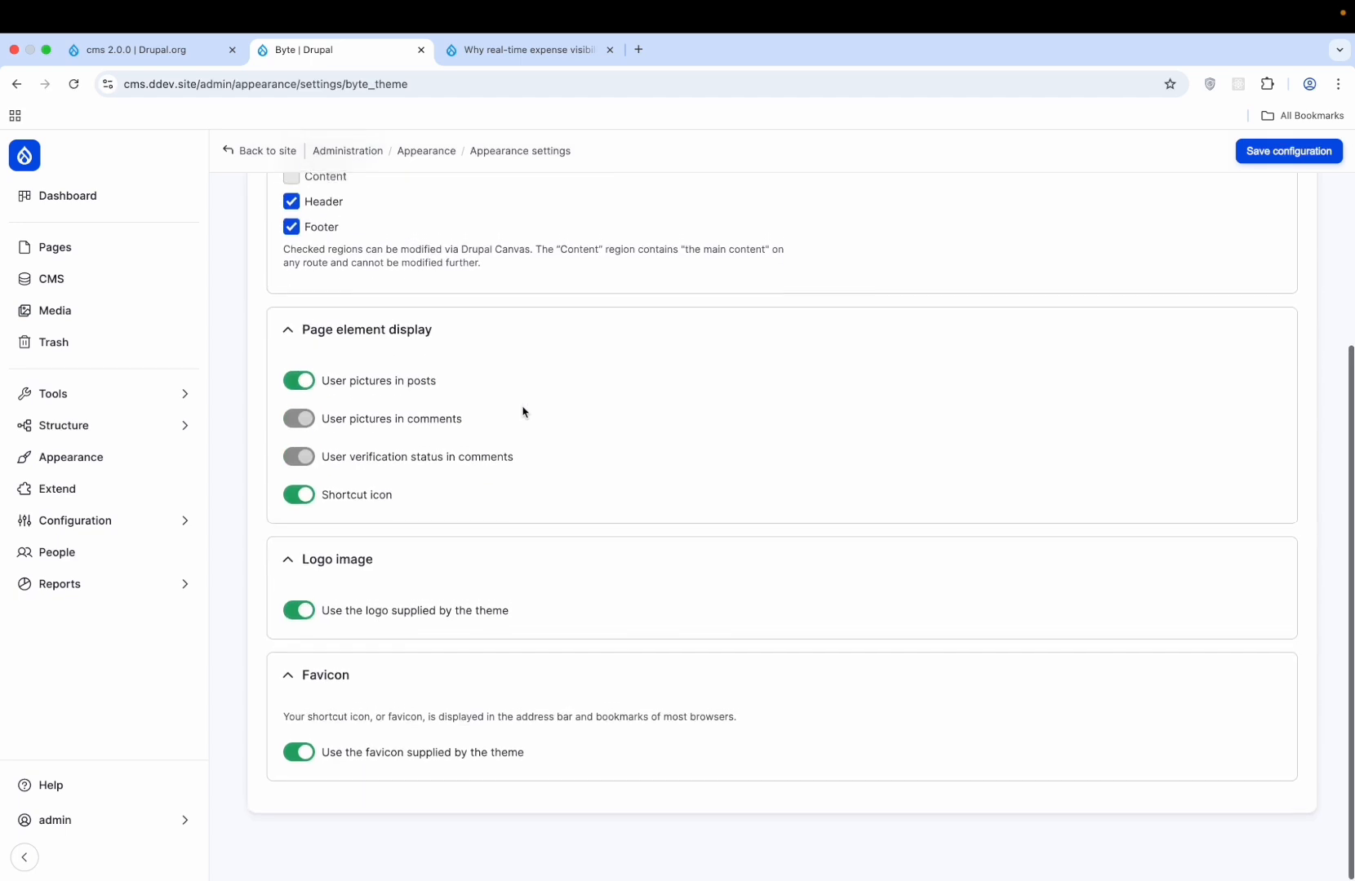
scroll(522, 411, up, 5)
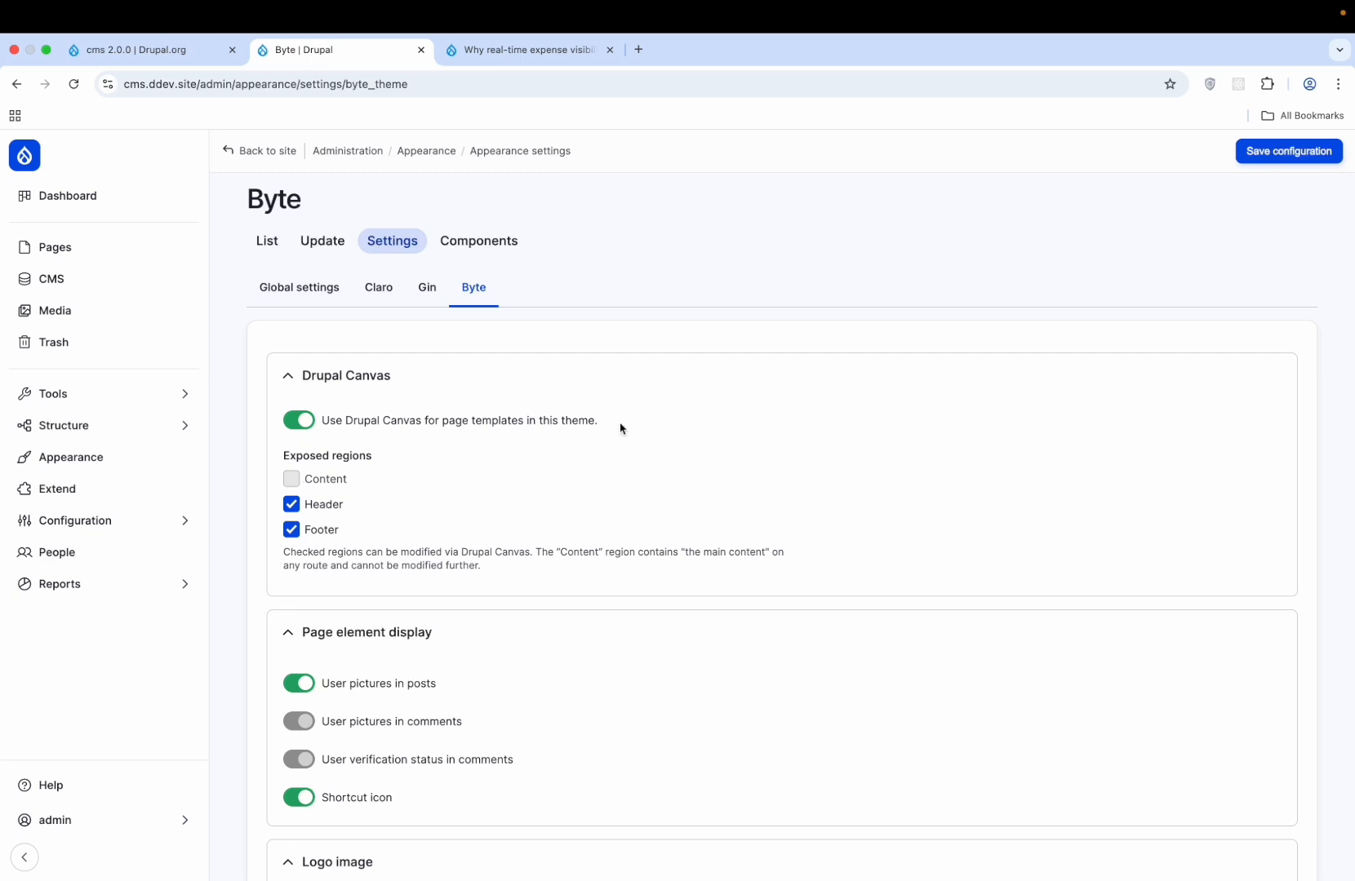
scroll(620, 429, down, 4)
scroll(620, 429, up, 4)
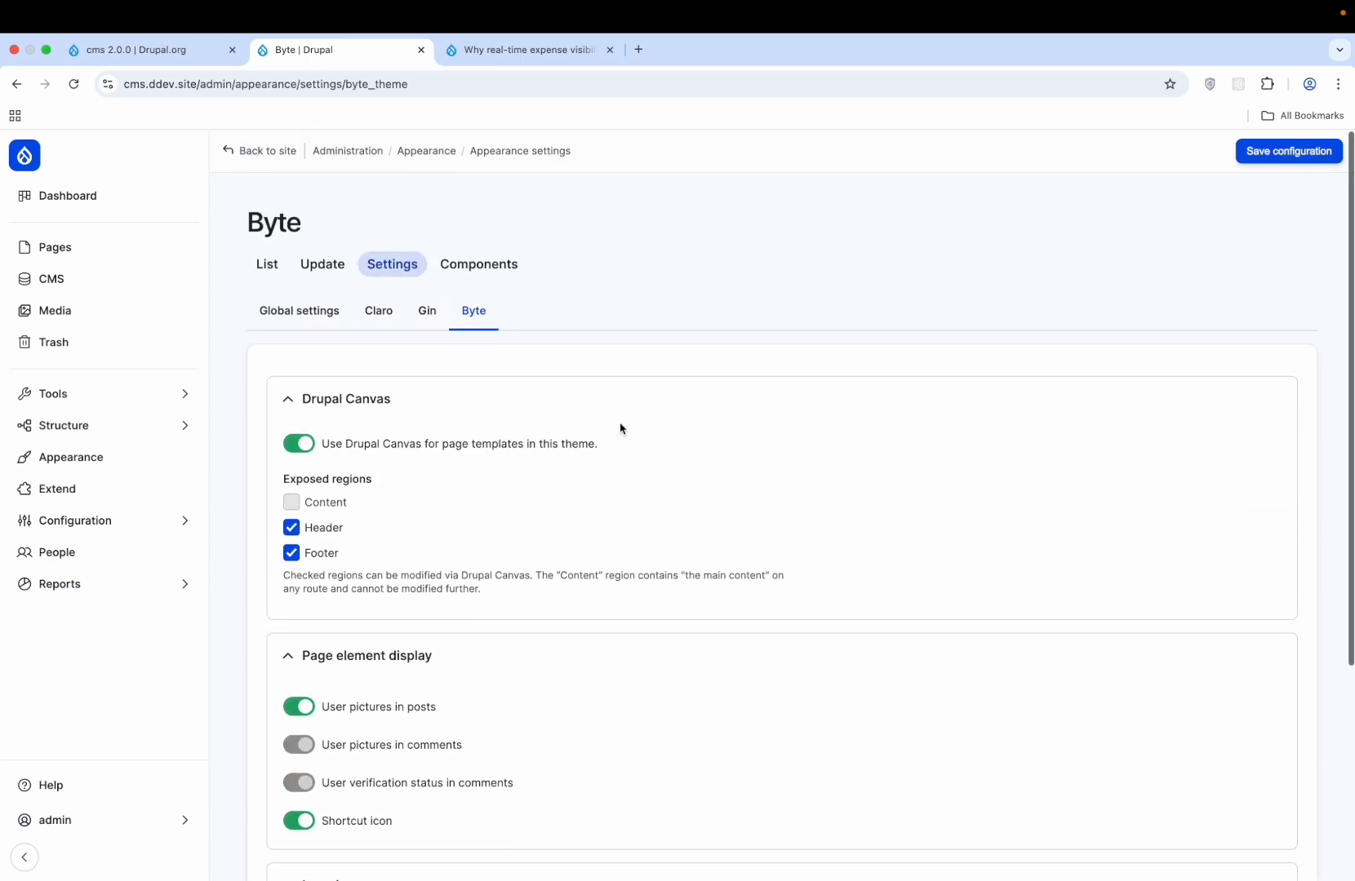
scroll(621, 428, down, 1)
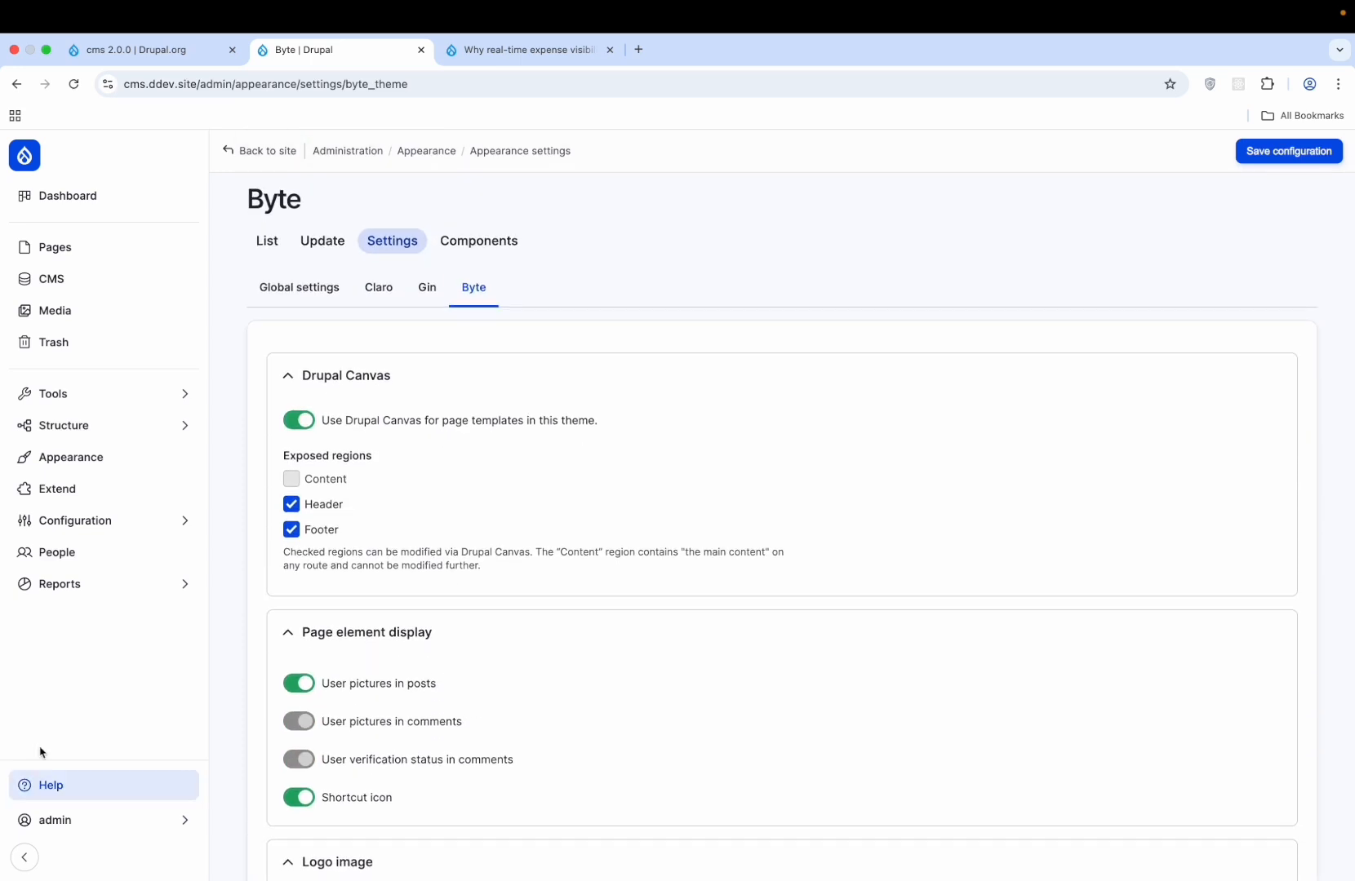
click(115, 248)
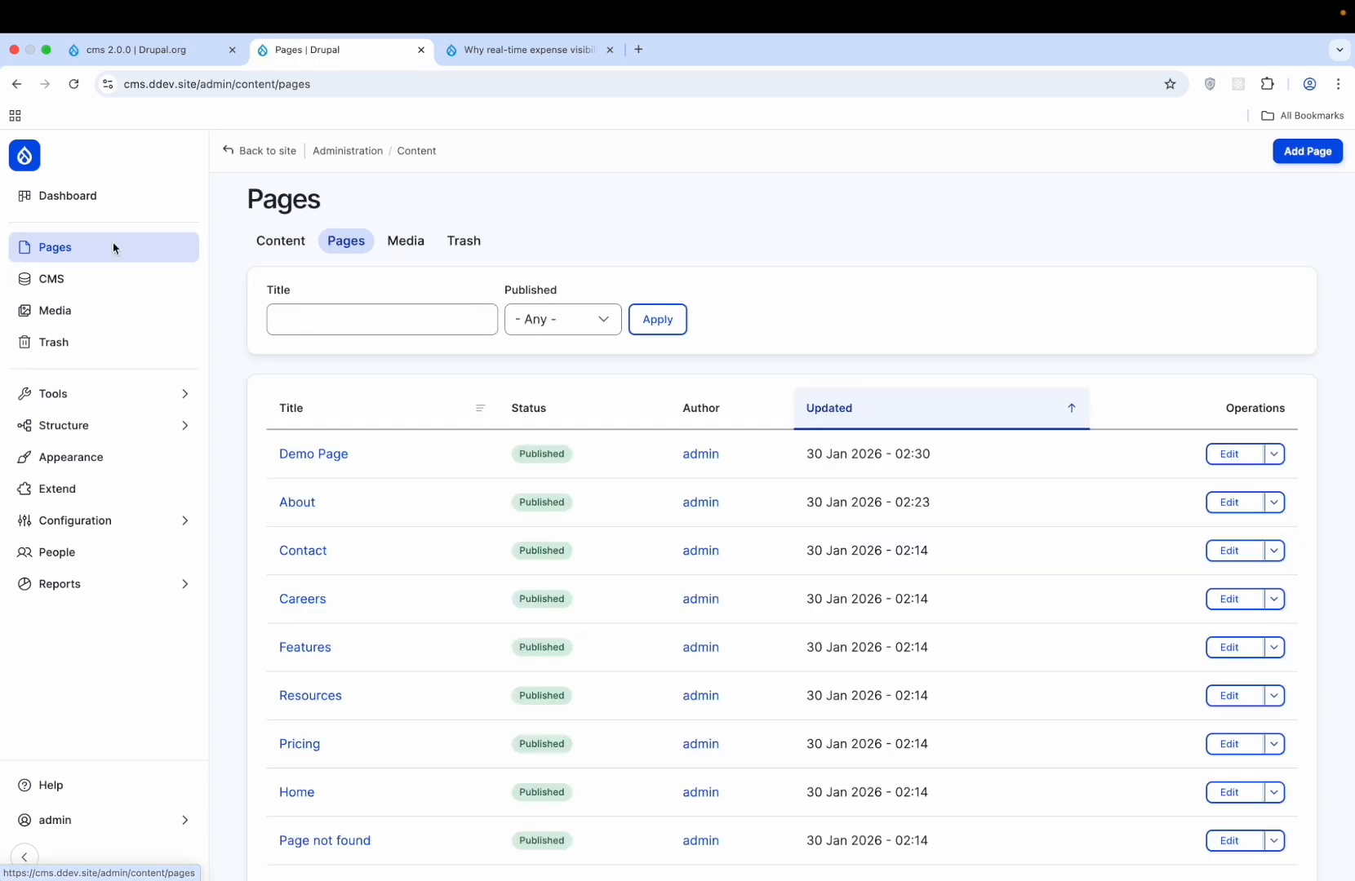
- Check the content list and Dashboard, then edit Demo Page from the Pages list
click(104, 278)
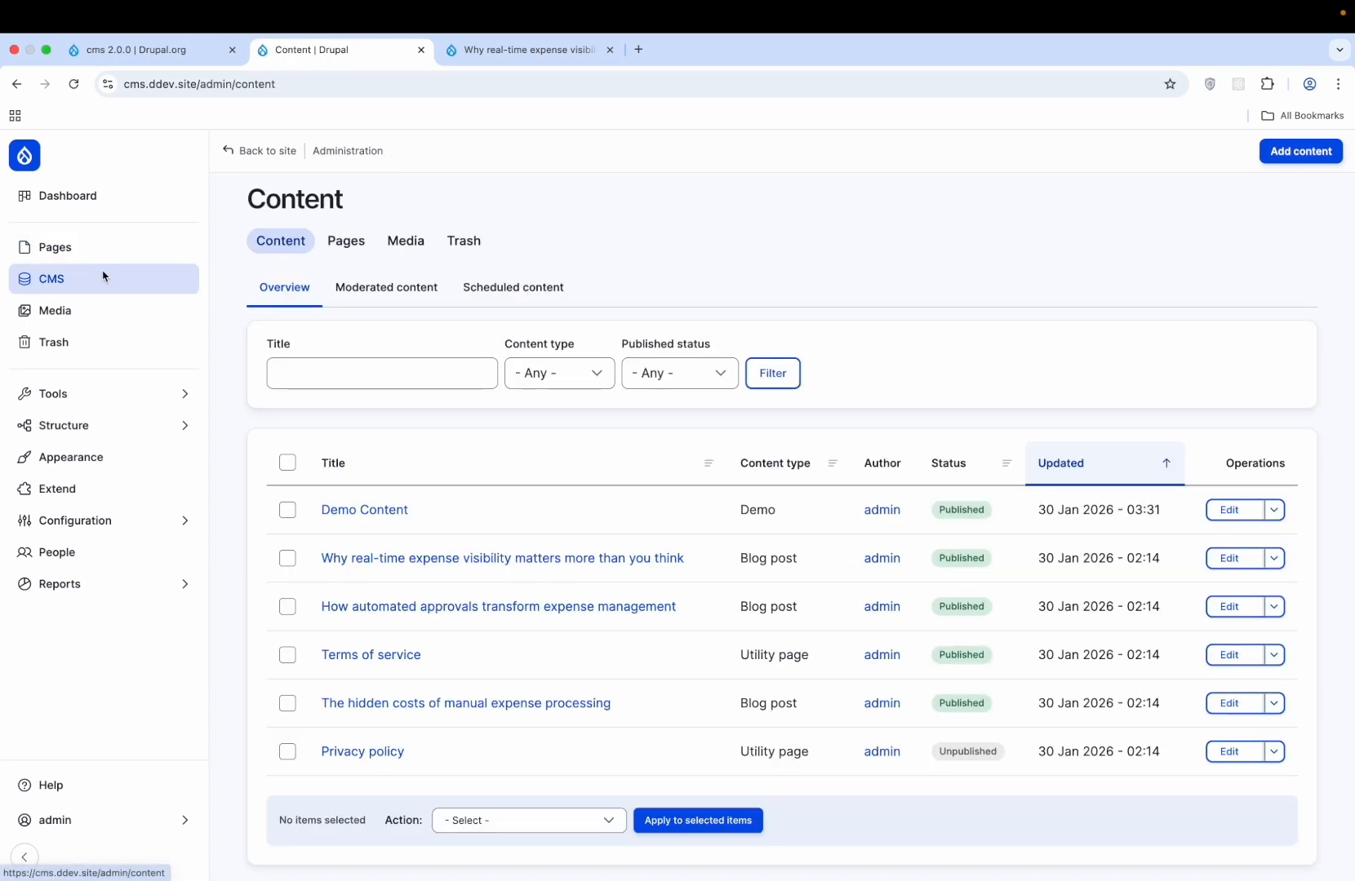
click(95, 197)
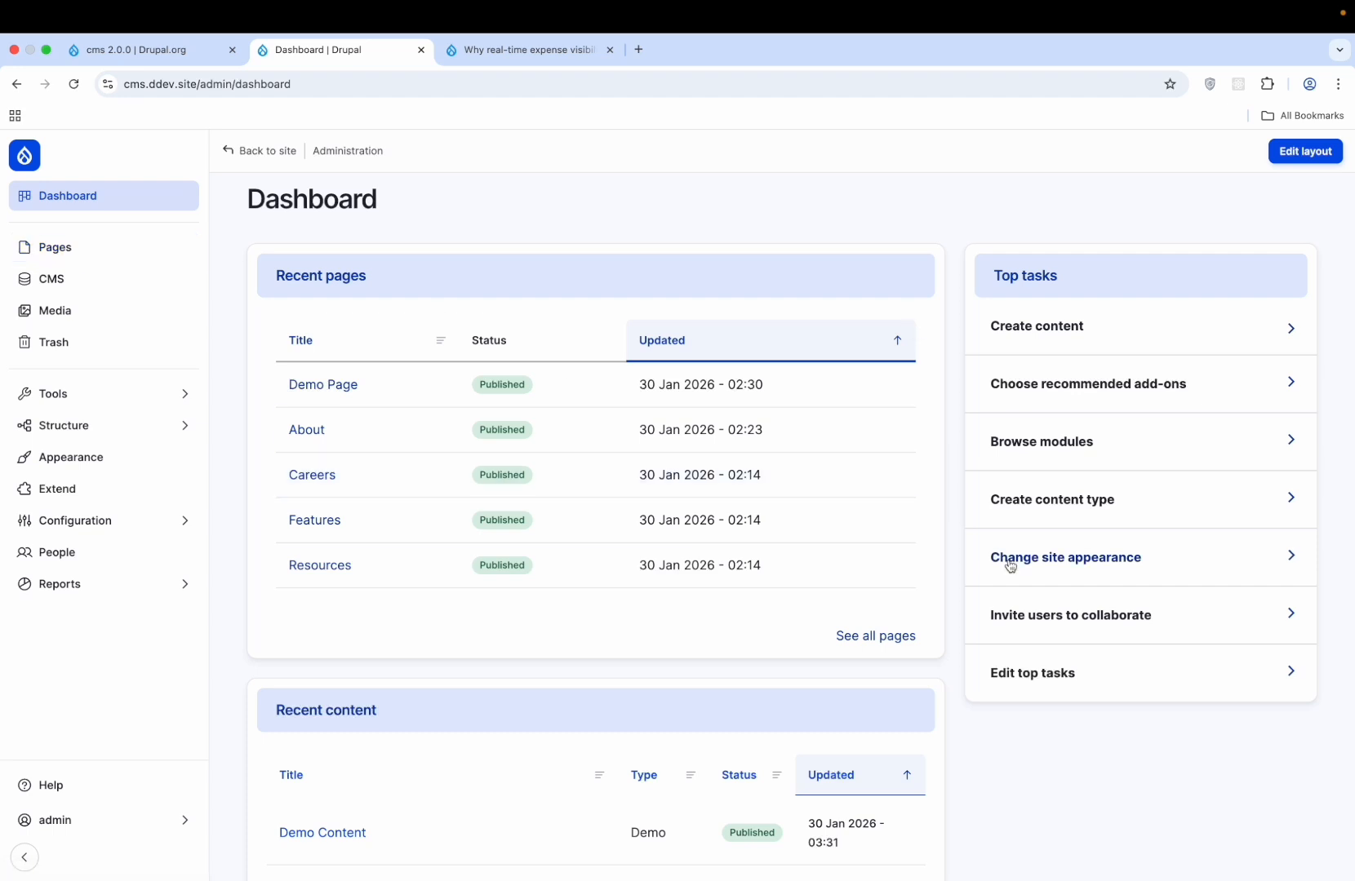
scroll(1008, 563, down, 5)
scroll(1009, 566, down, 3)
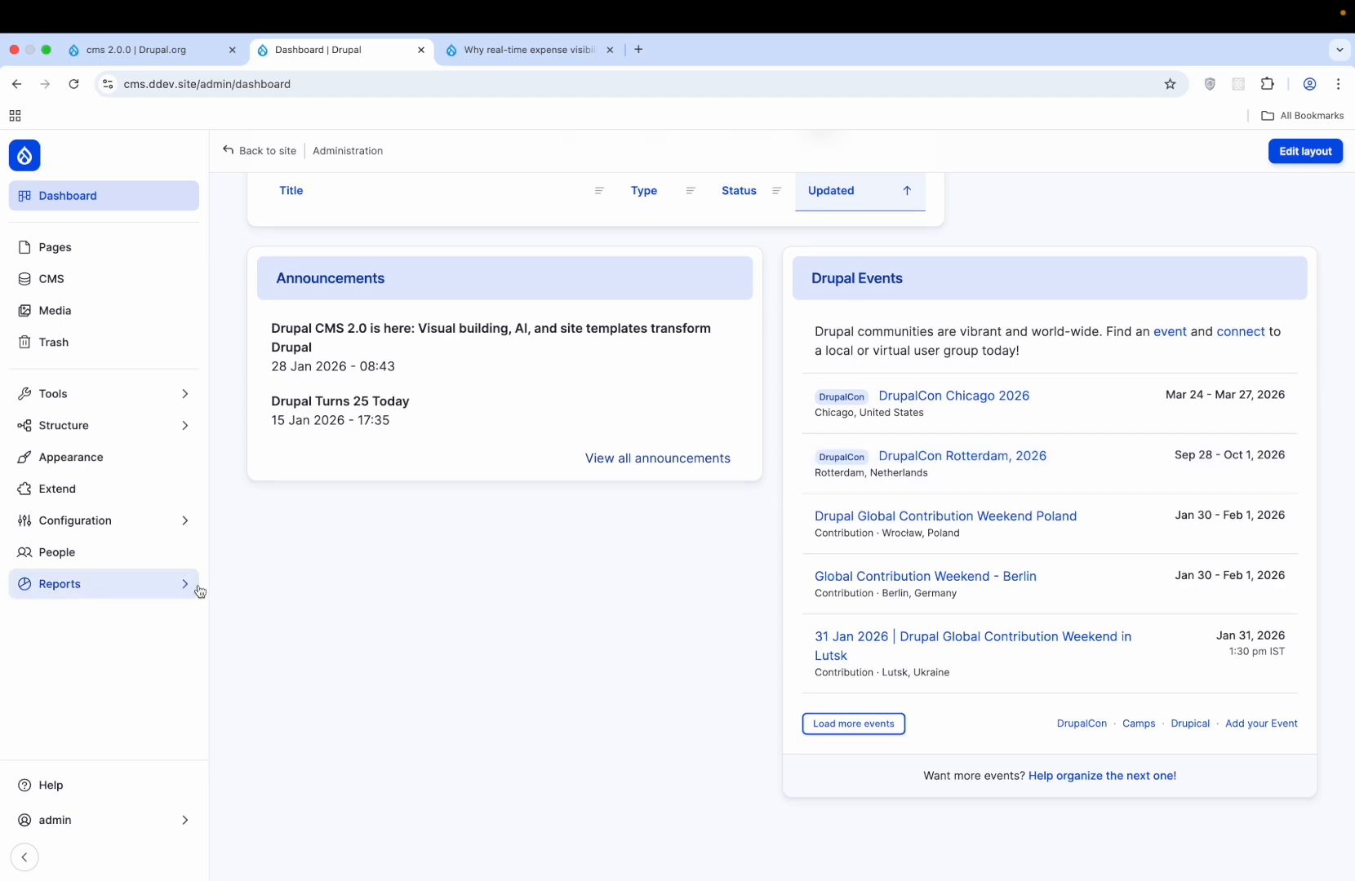
click(118, 247)
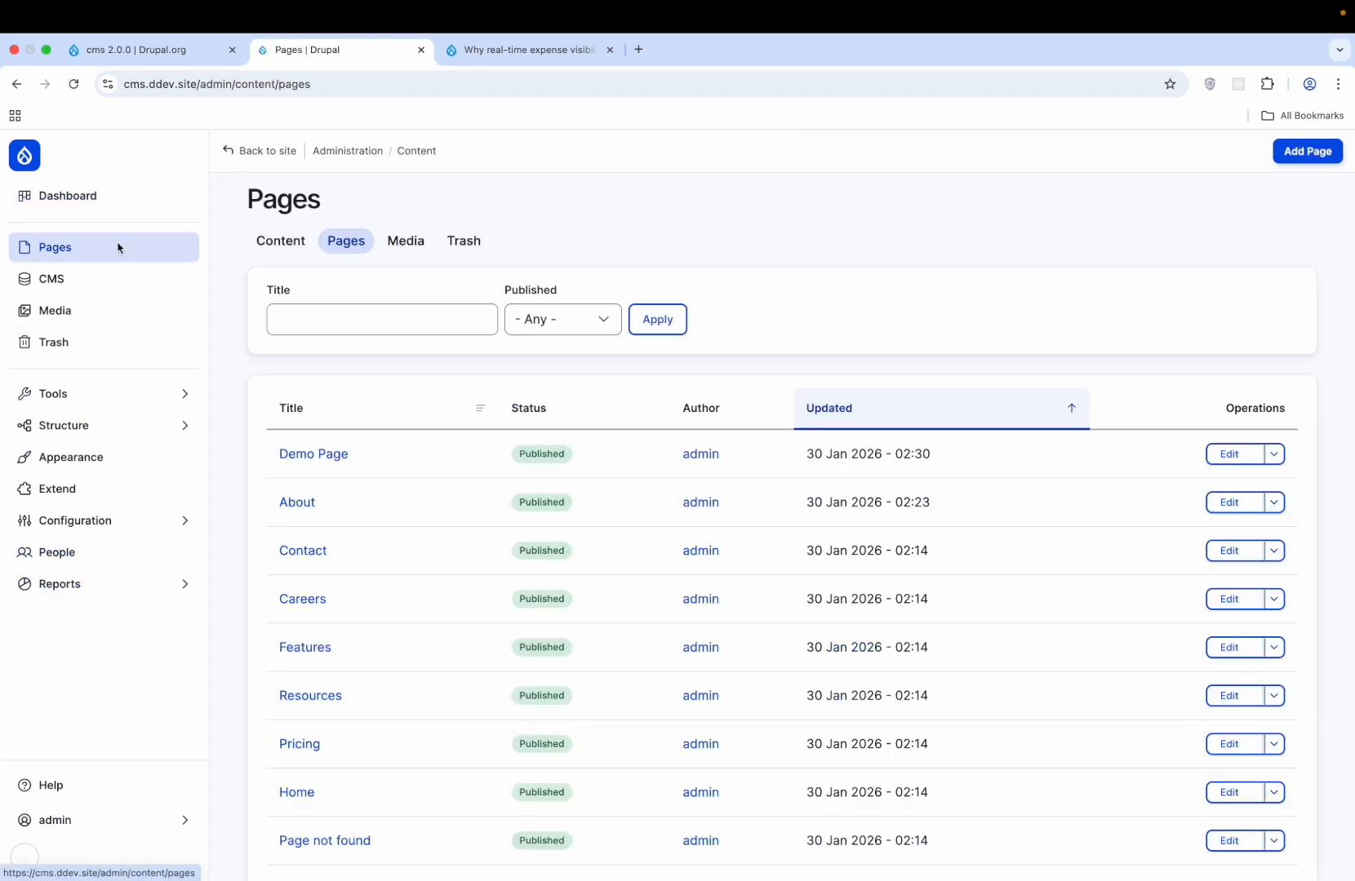
click(1229, 454)
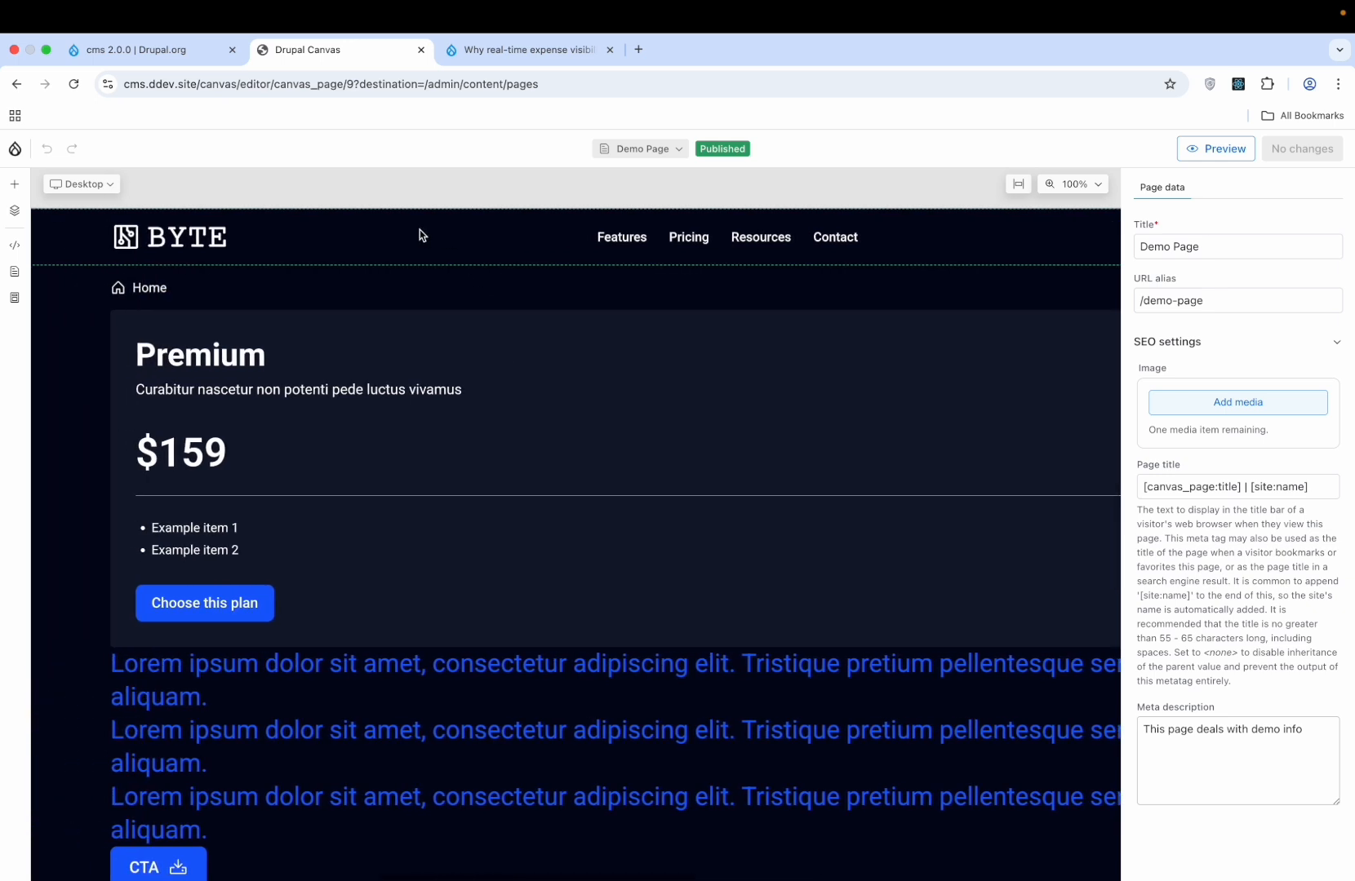
- Browse the Library, Templates (Demo options) and Pages panels, ending on Demo Page's Layers tree
click(18, 186)
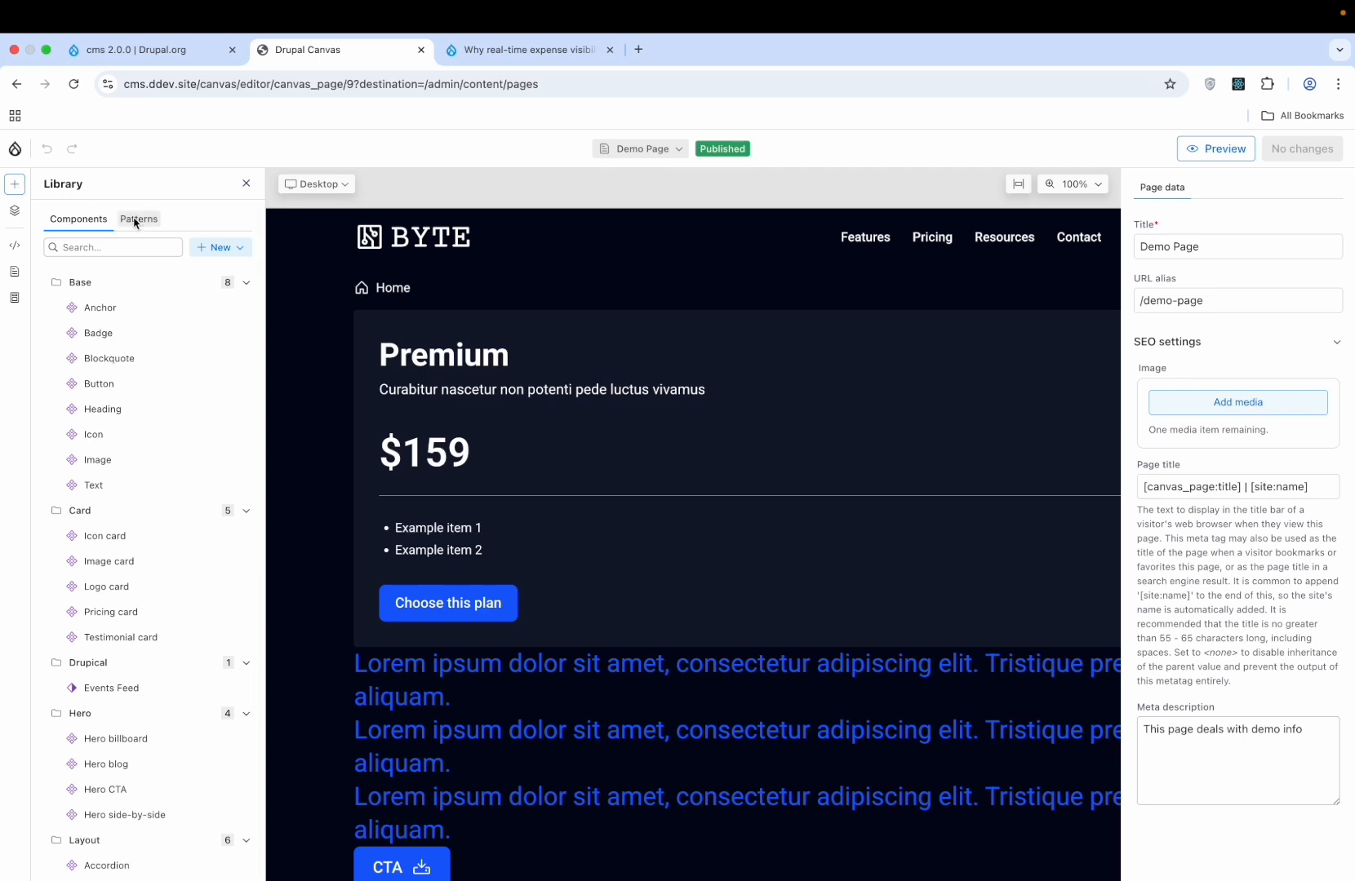
click(15, 302)
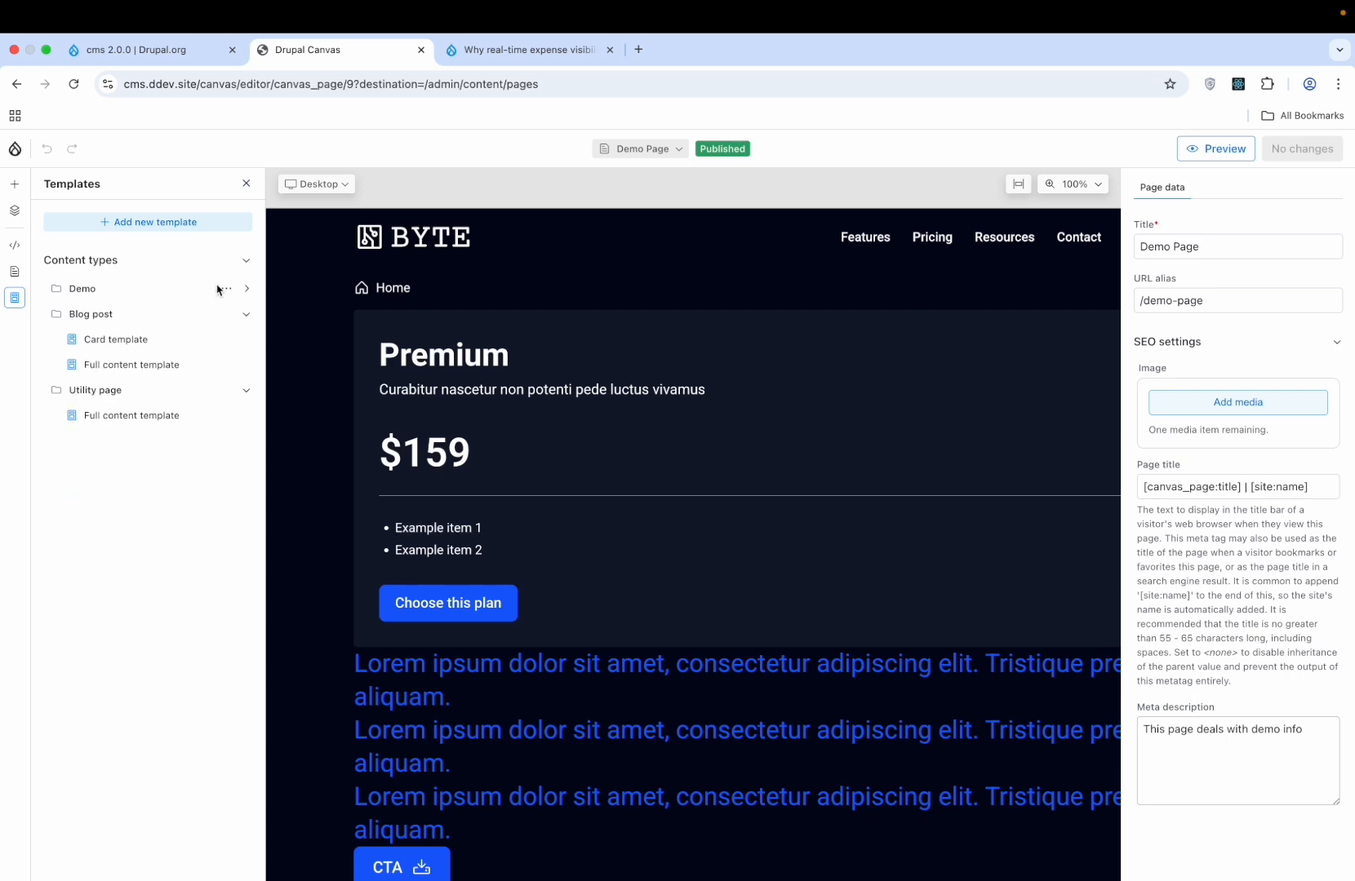
click(225, 290)
click(225, 290)
click(15, 271)
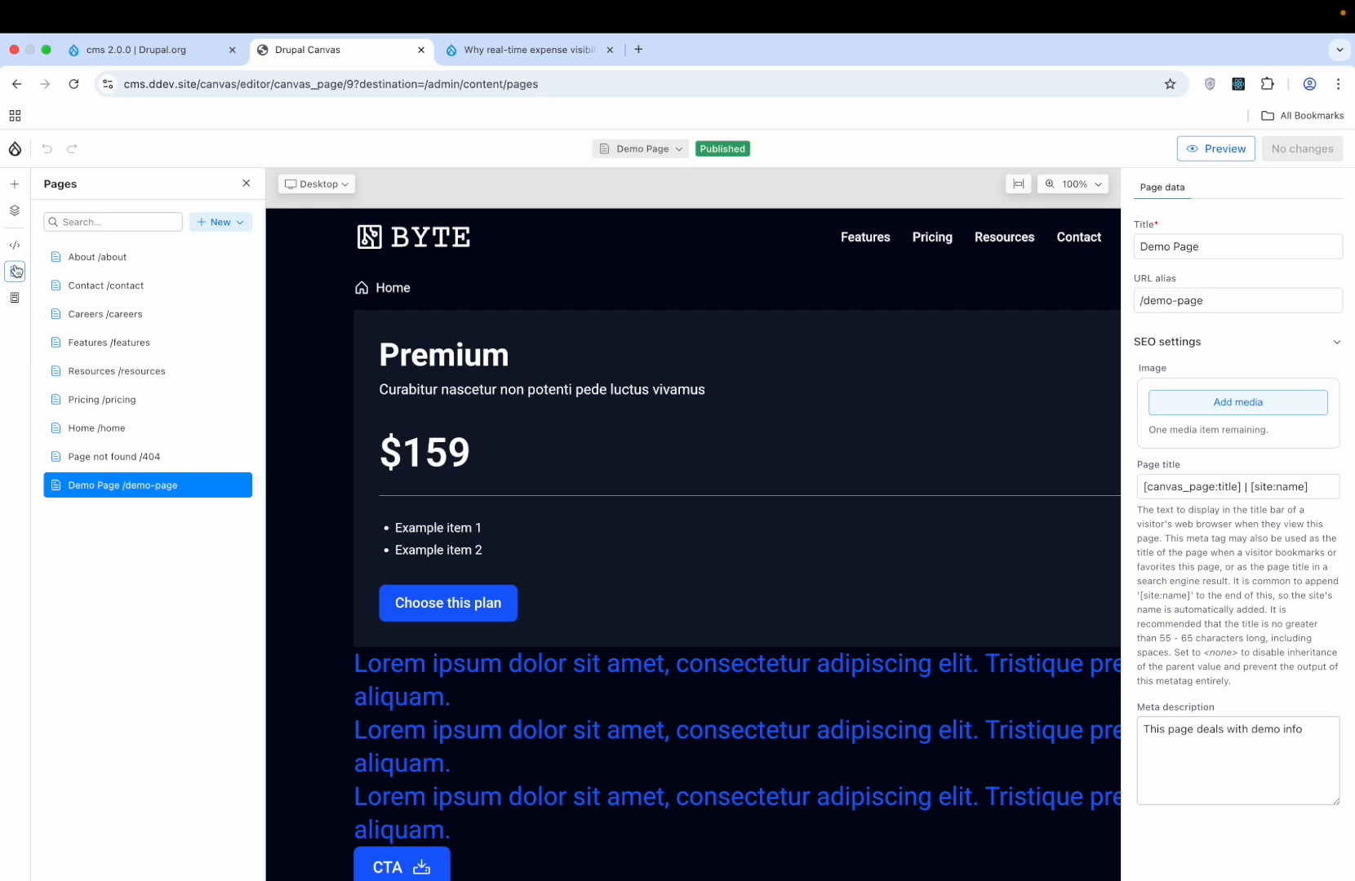
click(15, 210)
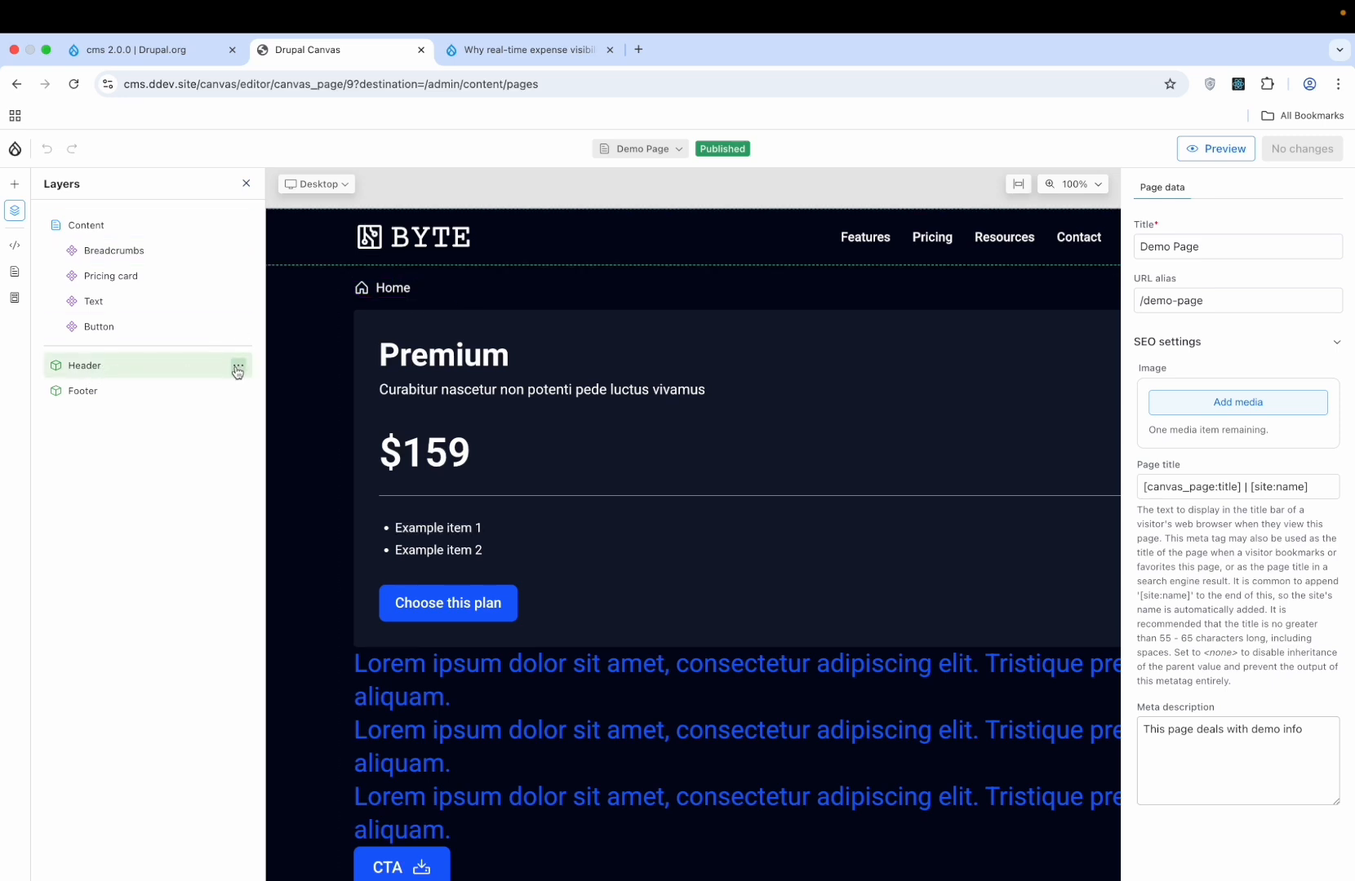
- Edit the site-wide Header region, select its Navbar, and review the page data and menu alignment
click(236, 367)
click(291, 420)
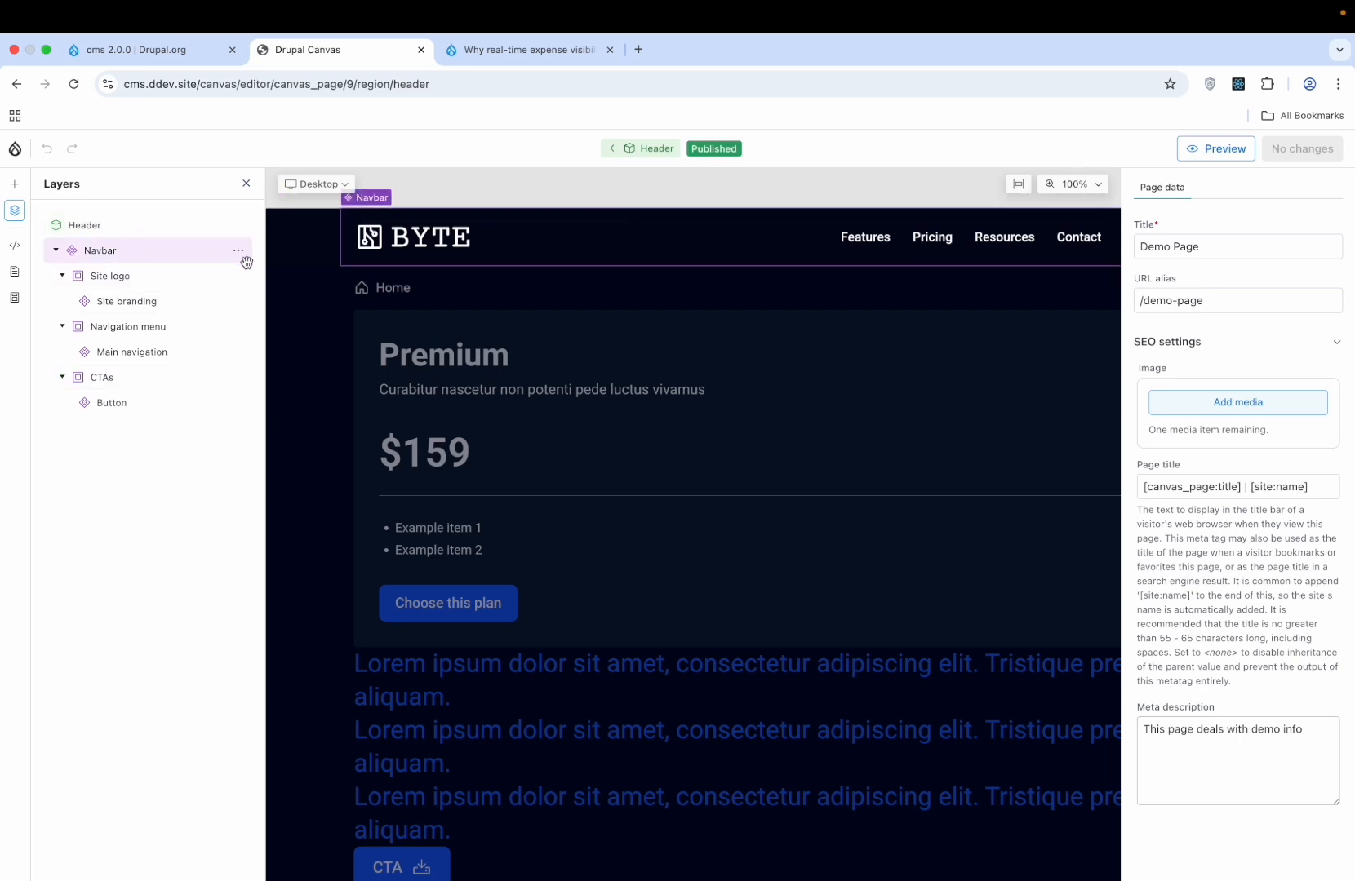
click(601, 240)
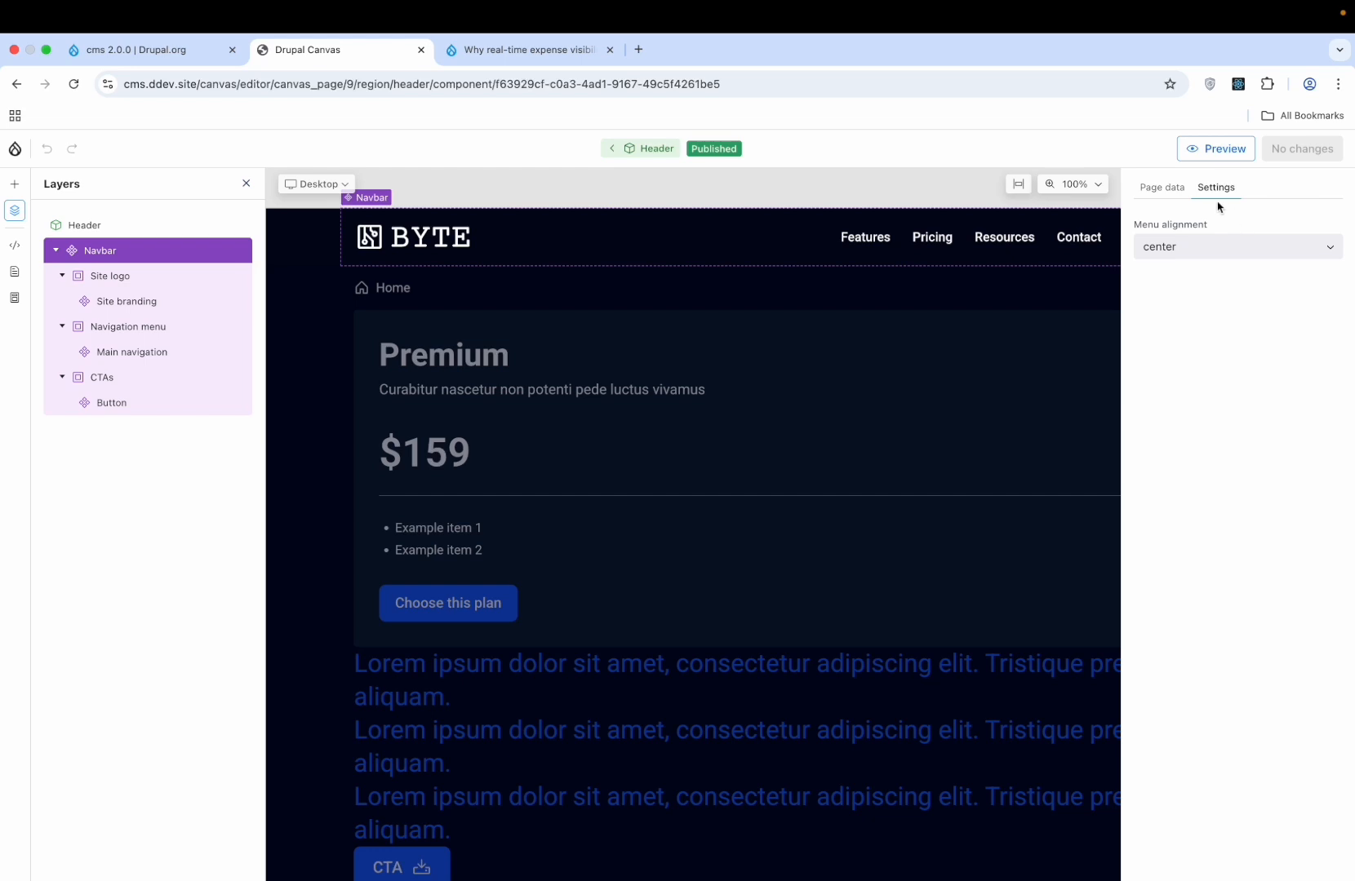
click(1163, 191)
click(1231, 188)
scroll(880, 367, down, 5)
scroll(880, 366, up, 10)
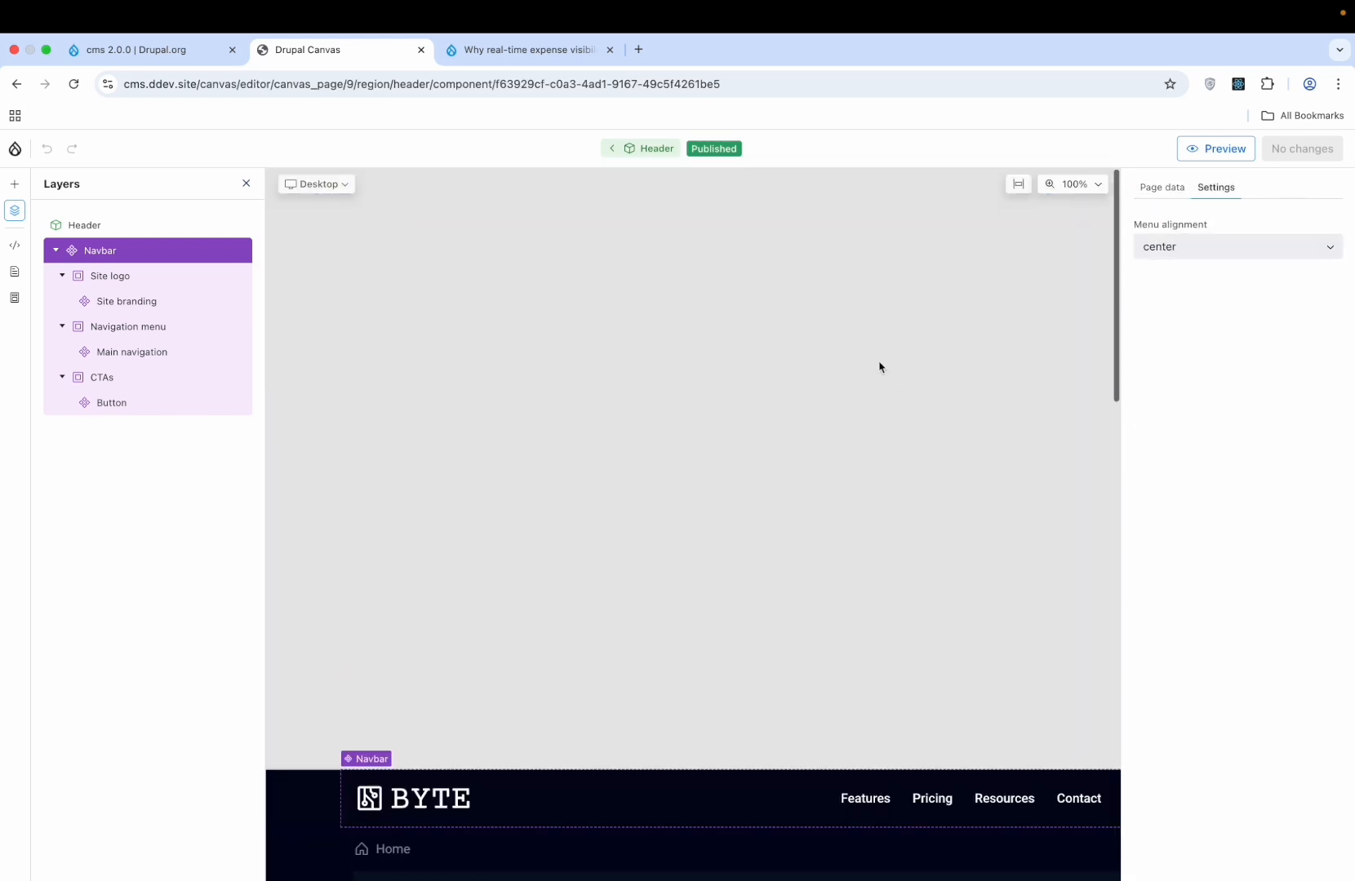
- Browse Library components and Patterns, toggle the Library panel, then exit Canvas to Content > Pages
click(15, 185)
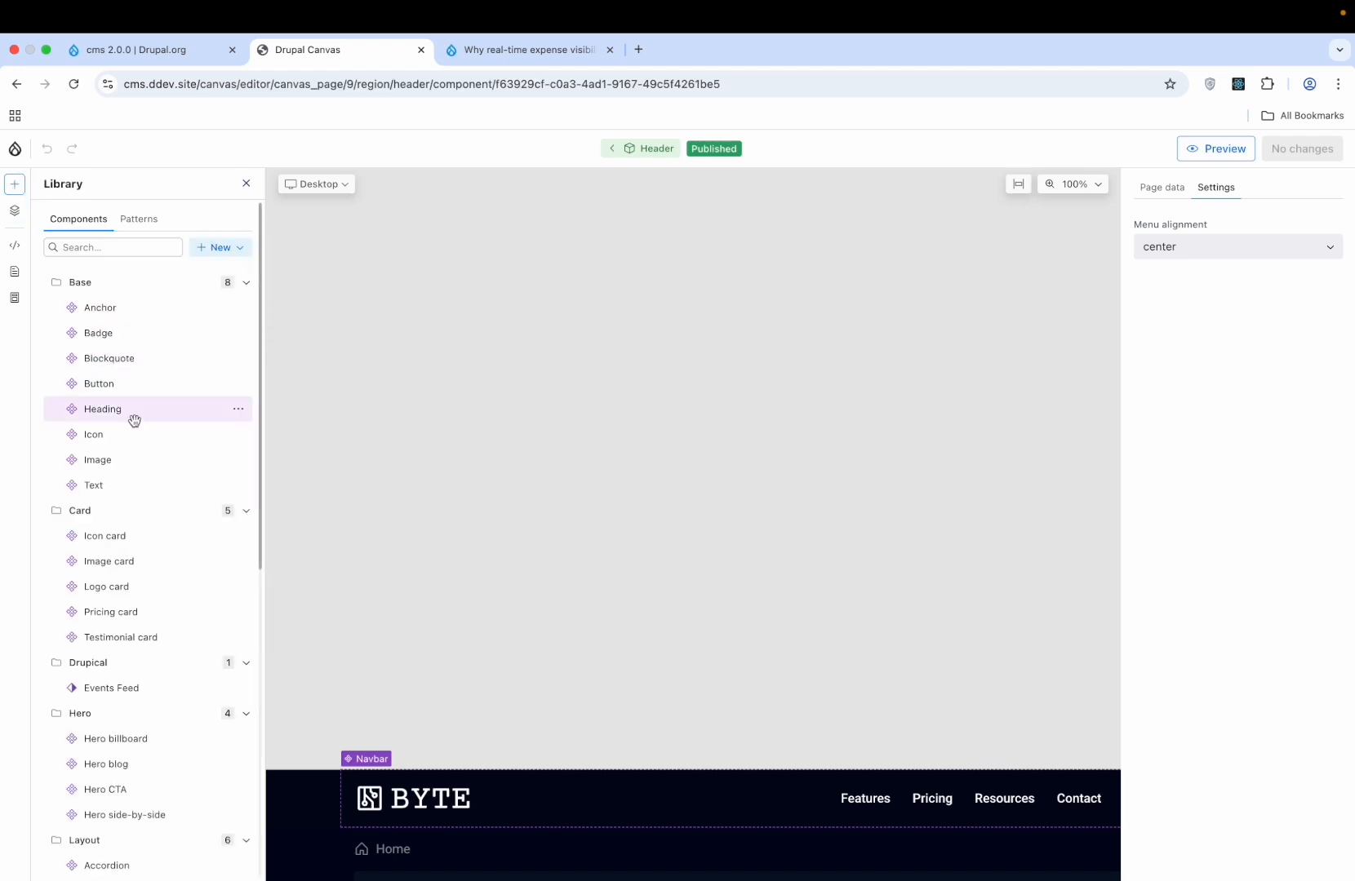
scroll(134, 420, down, 10)
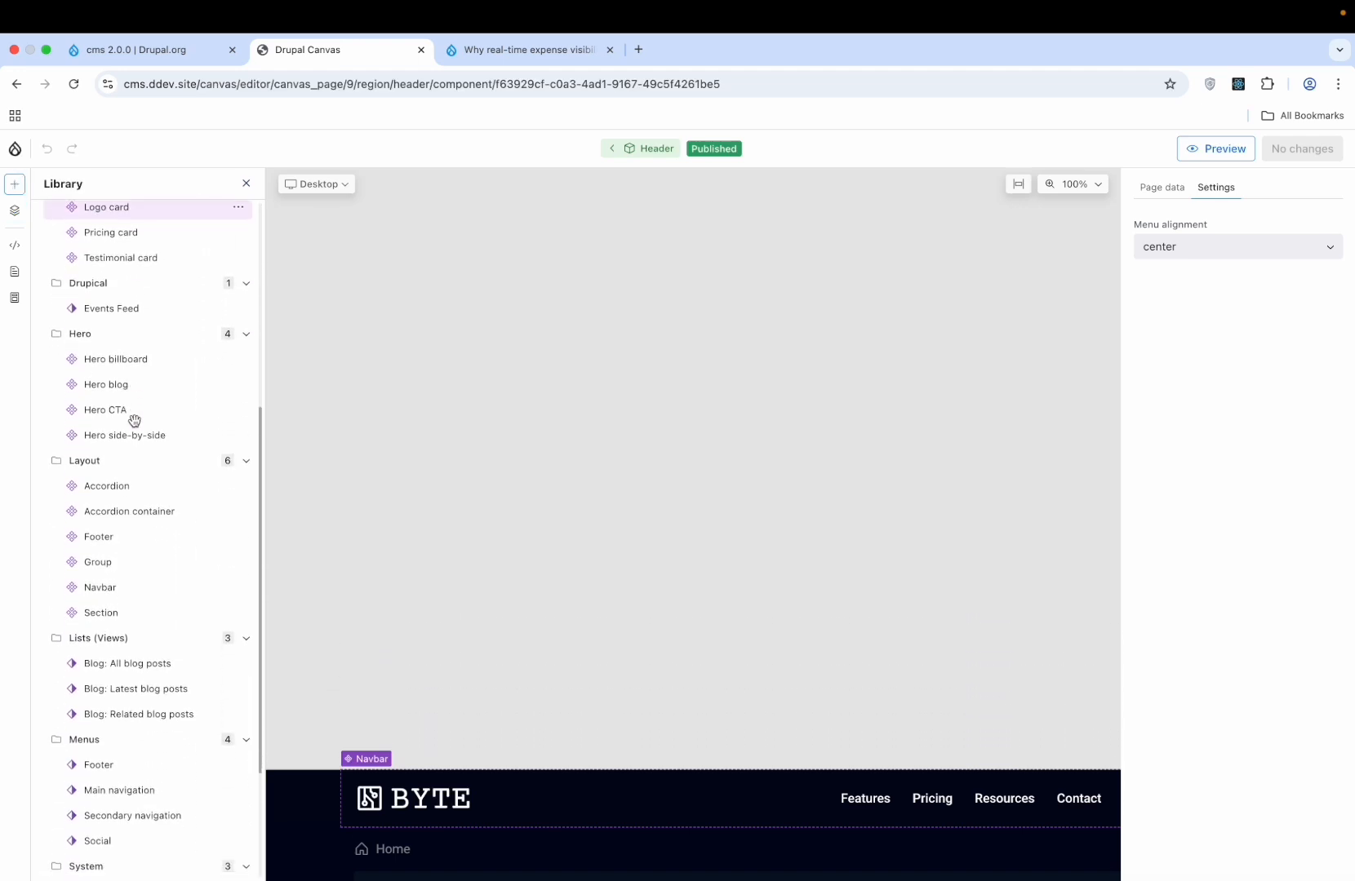
scroll(134, 419, down, 4)
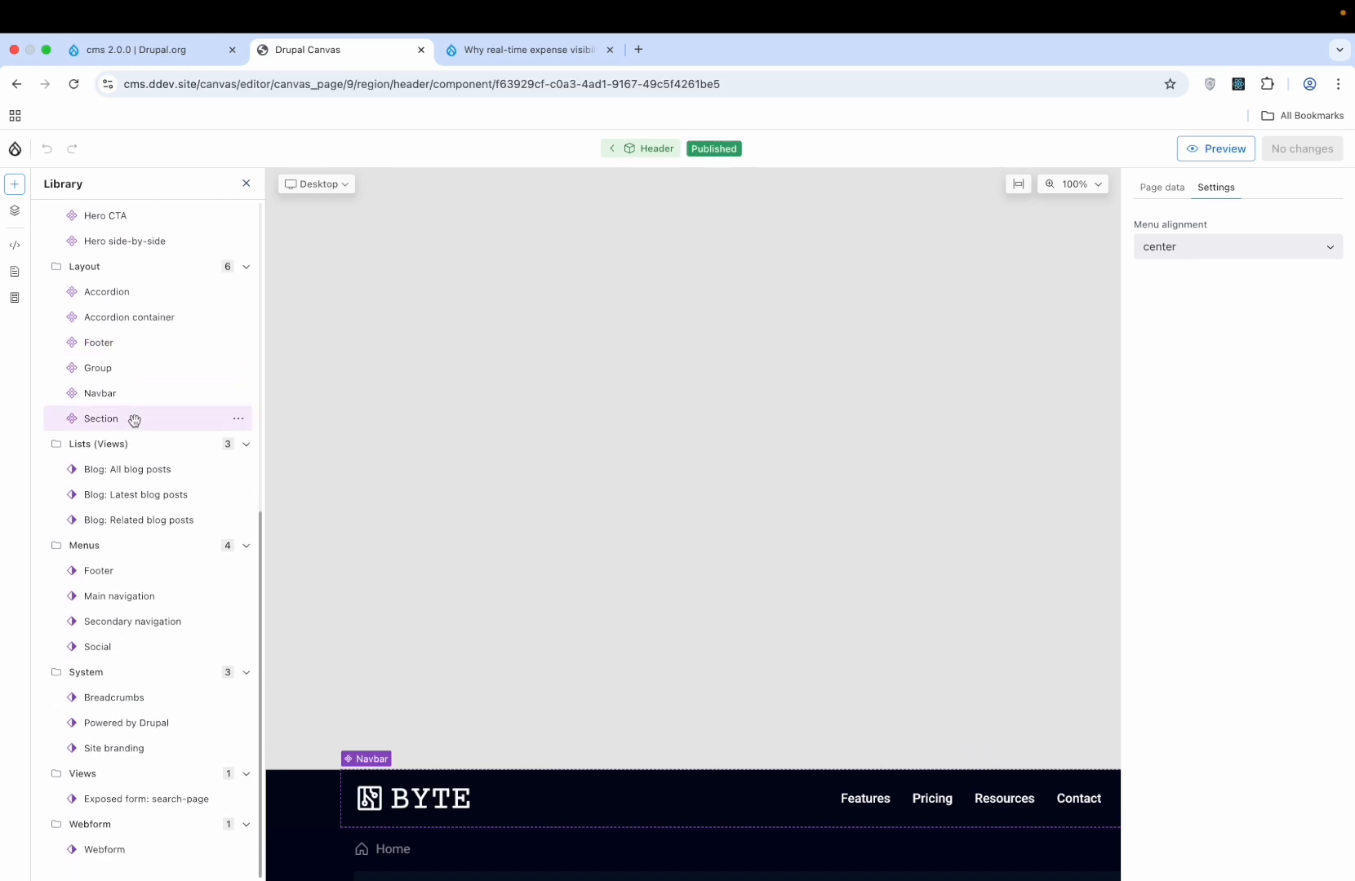
scroll(134, 419, up, 15)
click(157, 222)
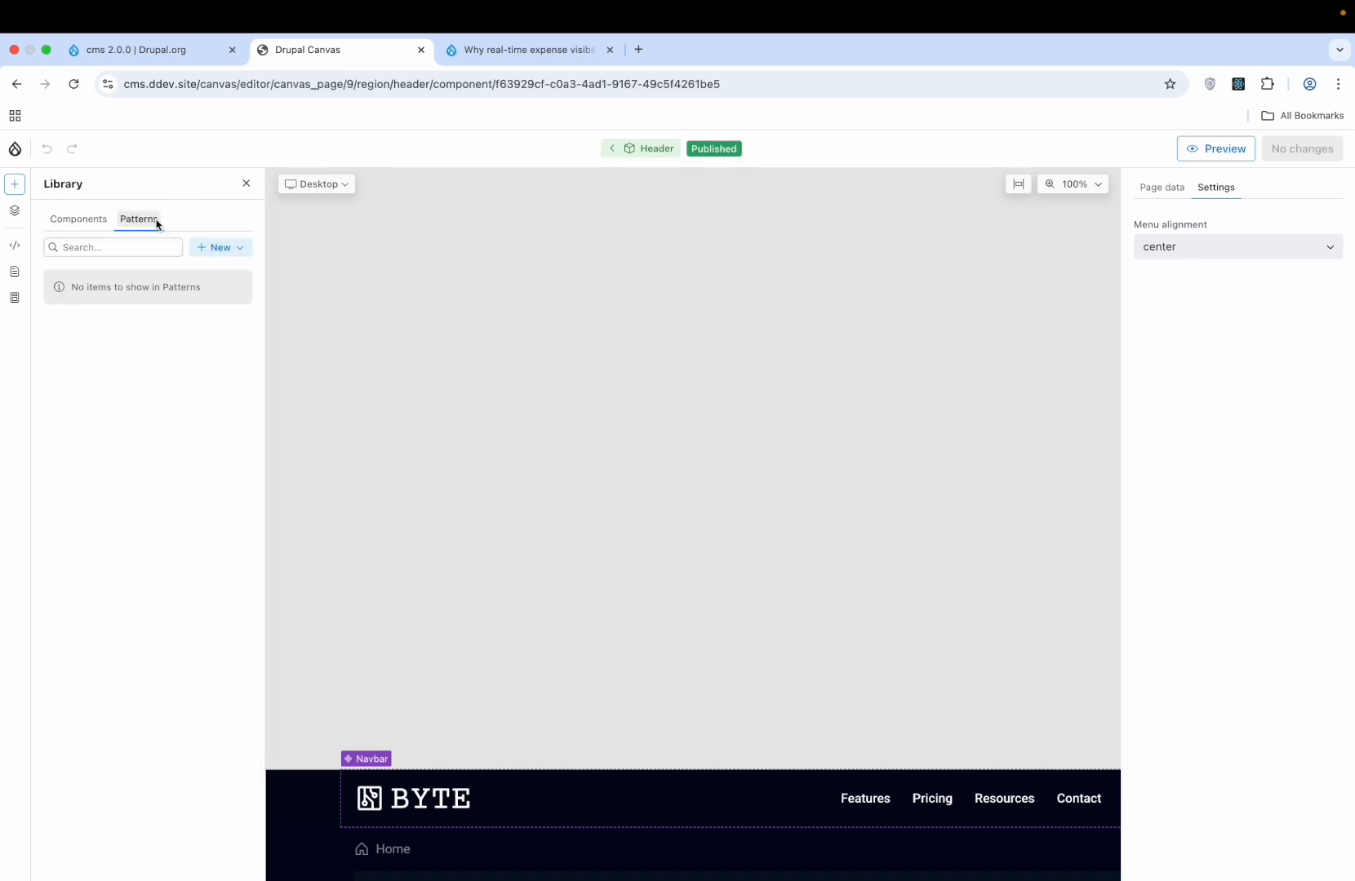
click(102, 218)
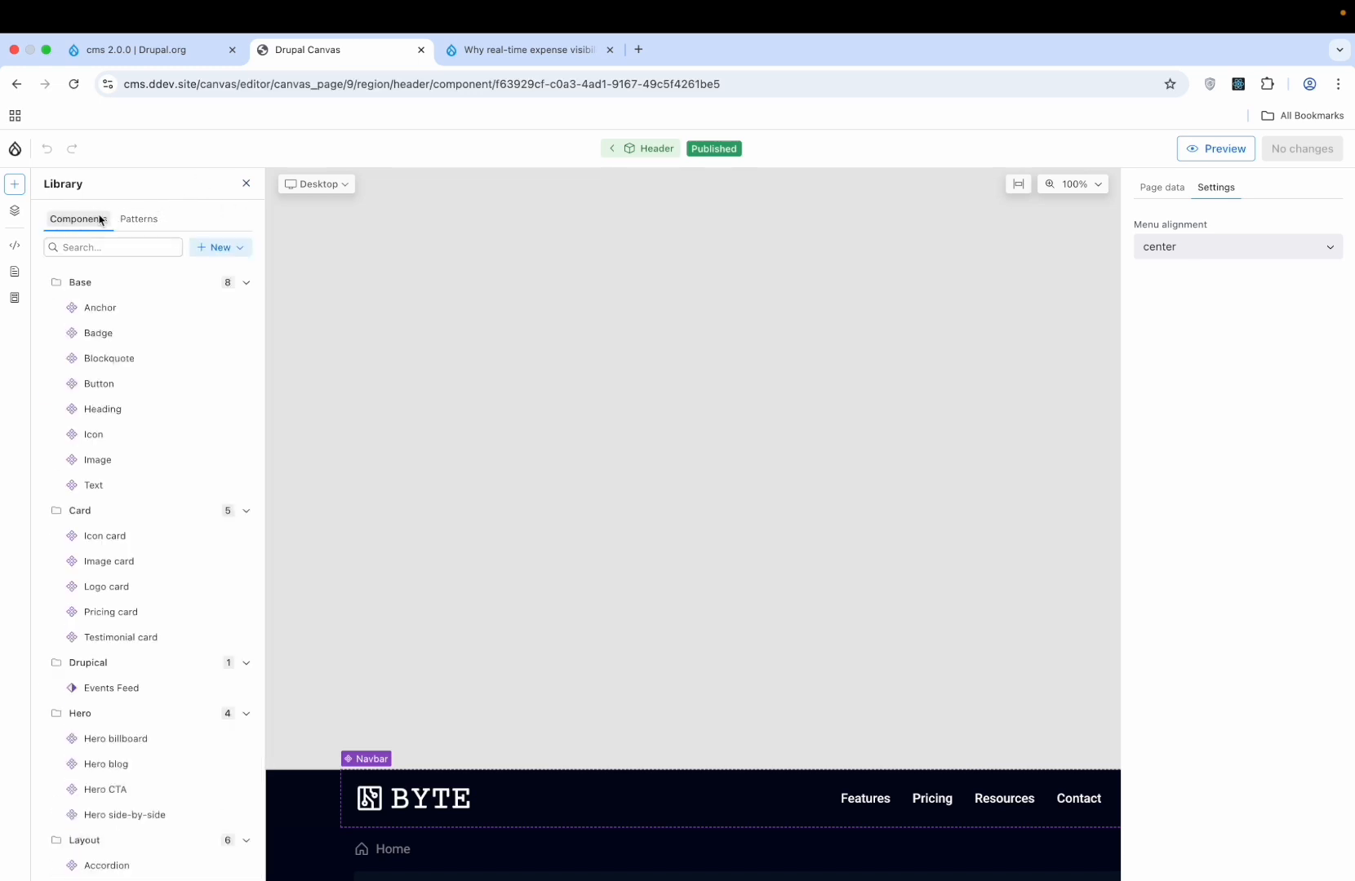
click(15, 185)
click(14, 184)
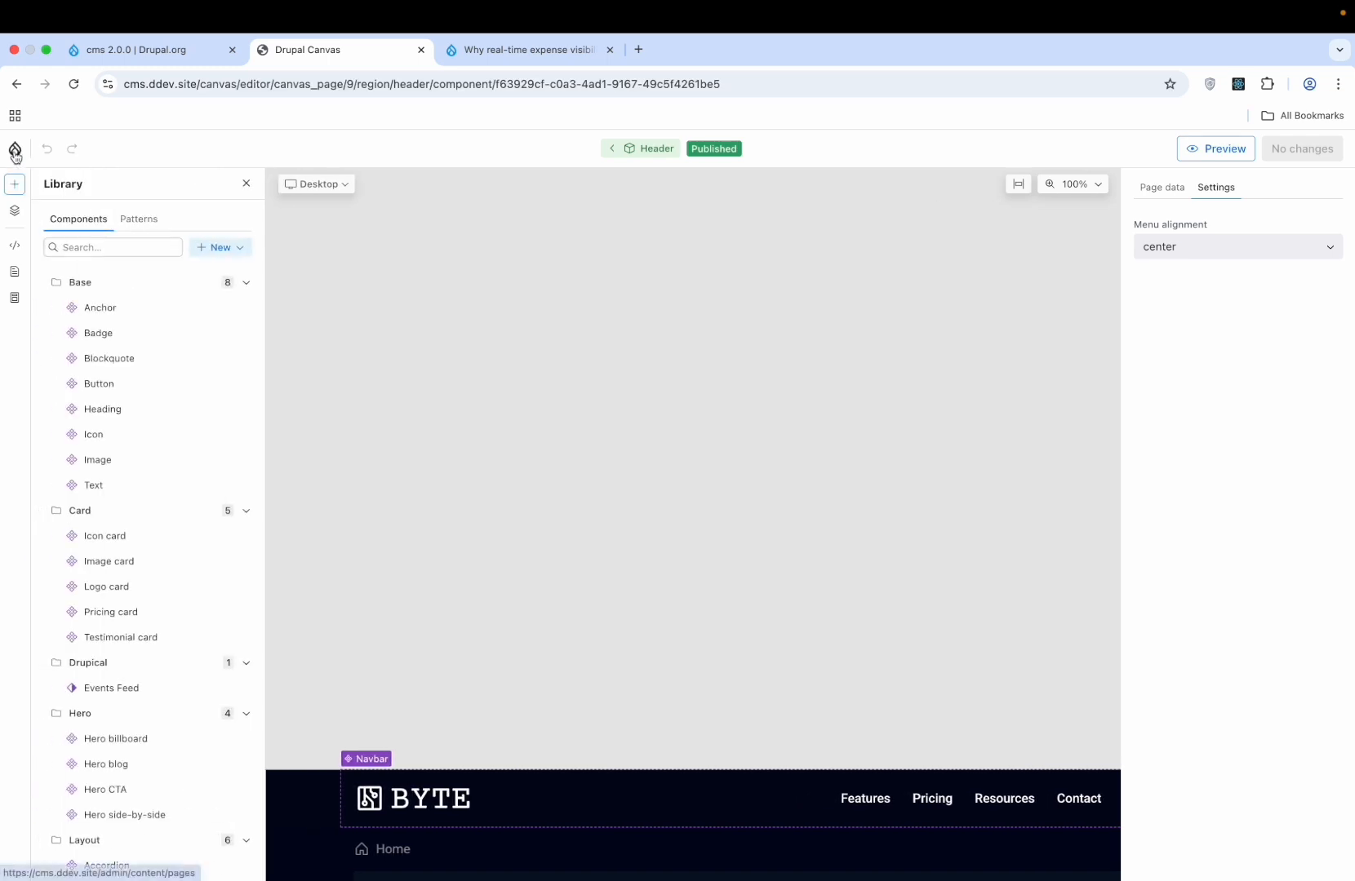
click(15, 150)
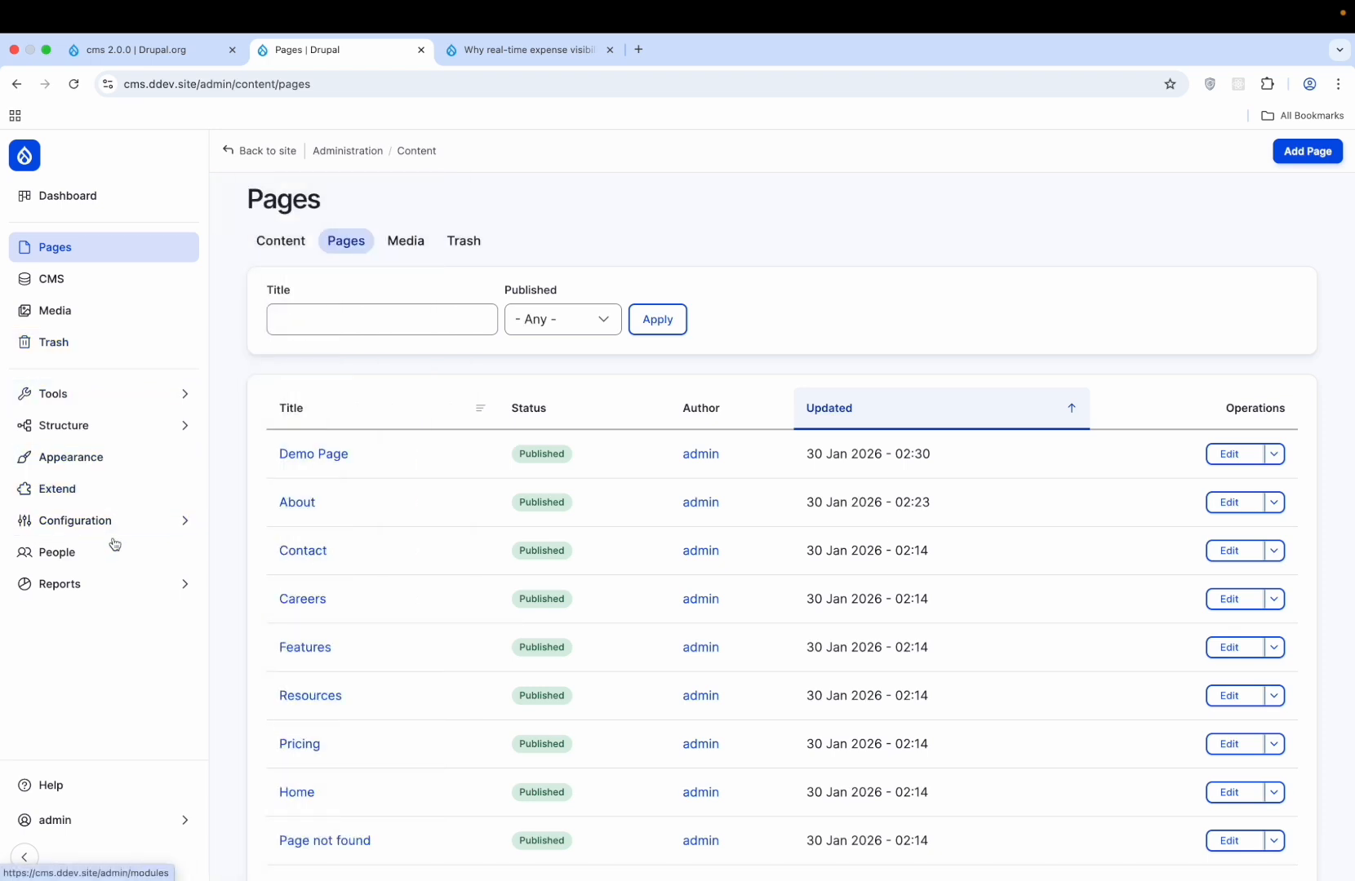
- Review the Project Browser settings and Actions page under Development, then go to Appearance
mouse_move(122, 520)
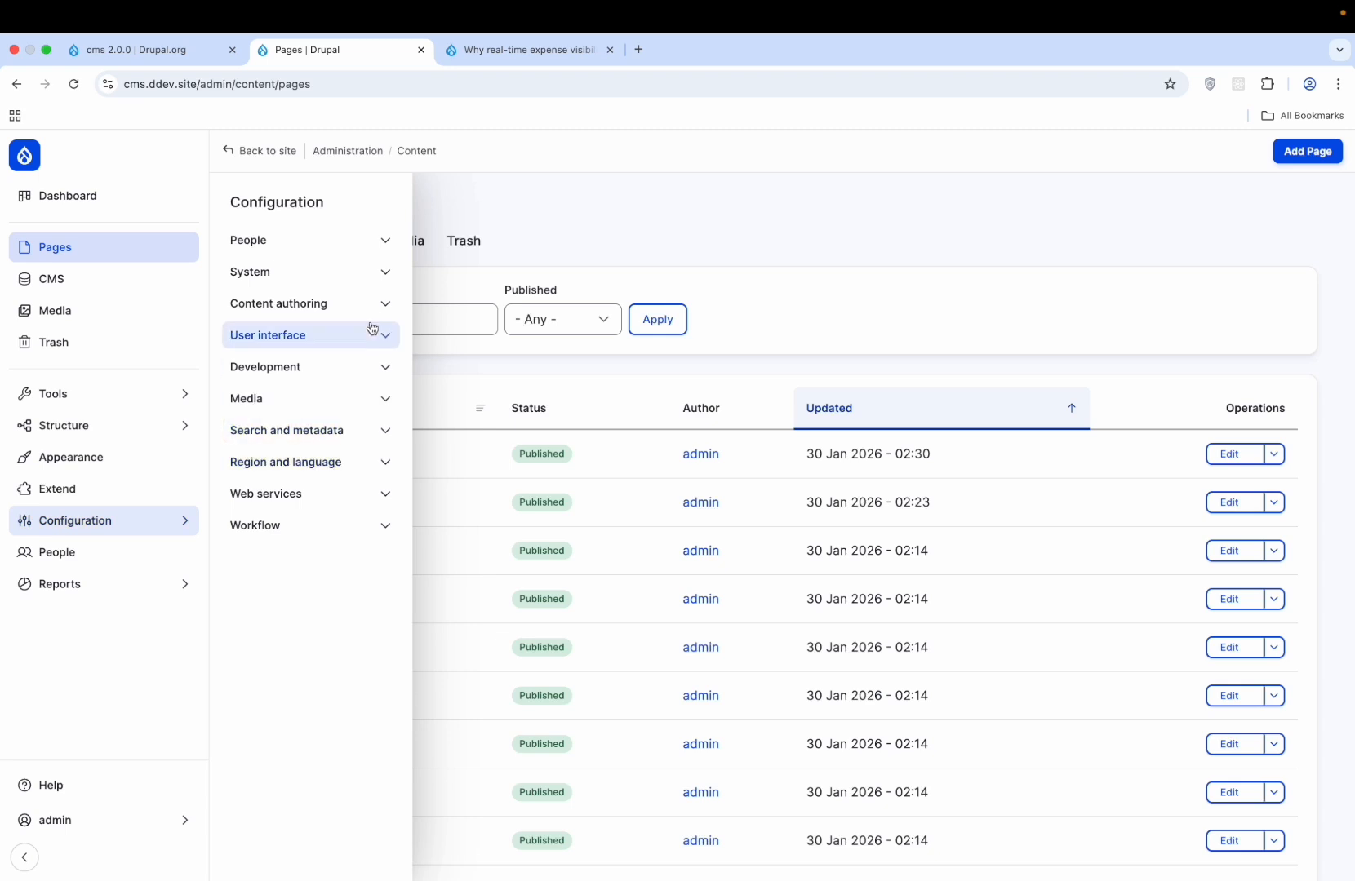
click(363, 366)
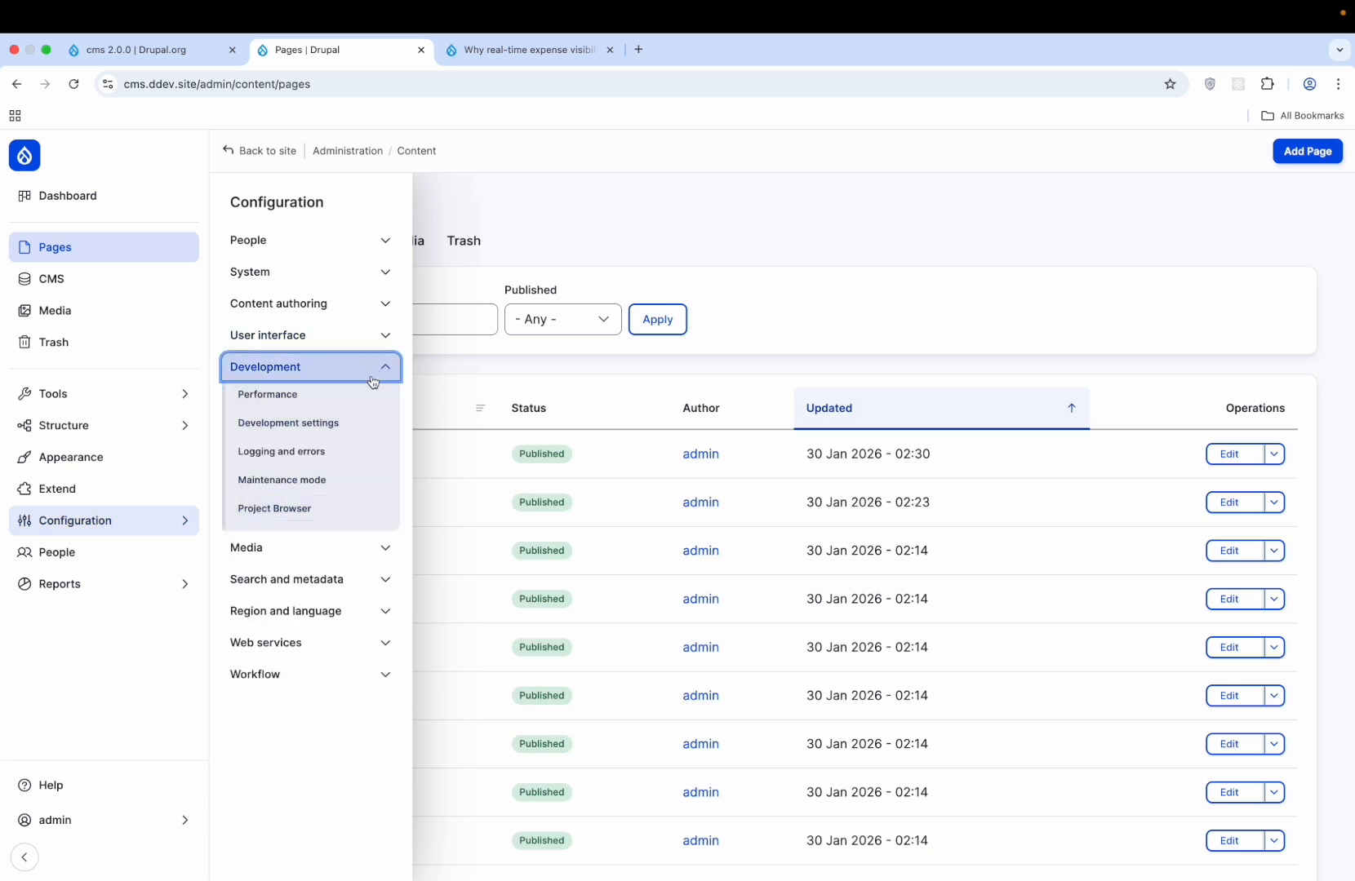
click(318, 508)
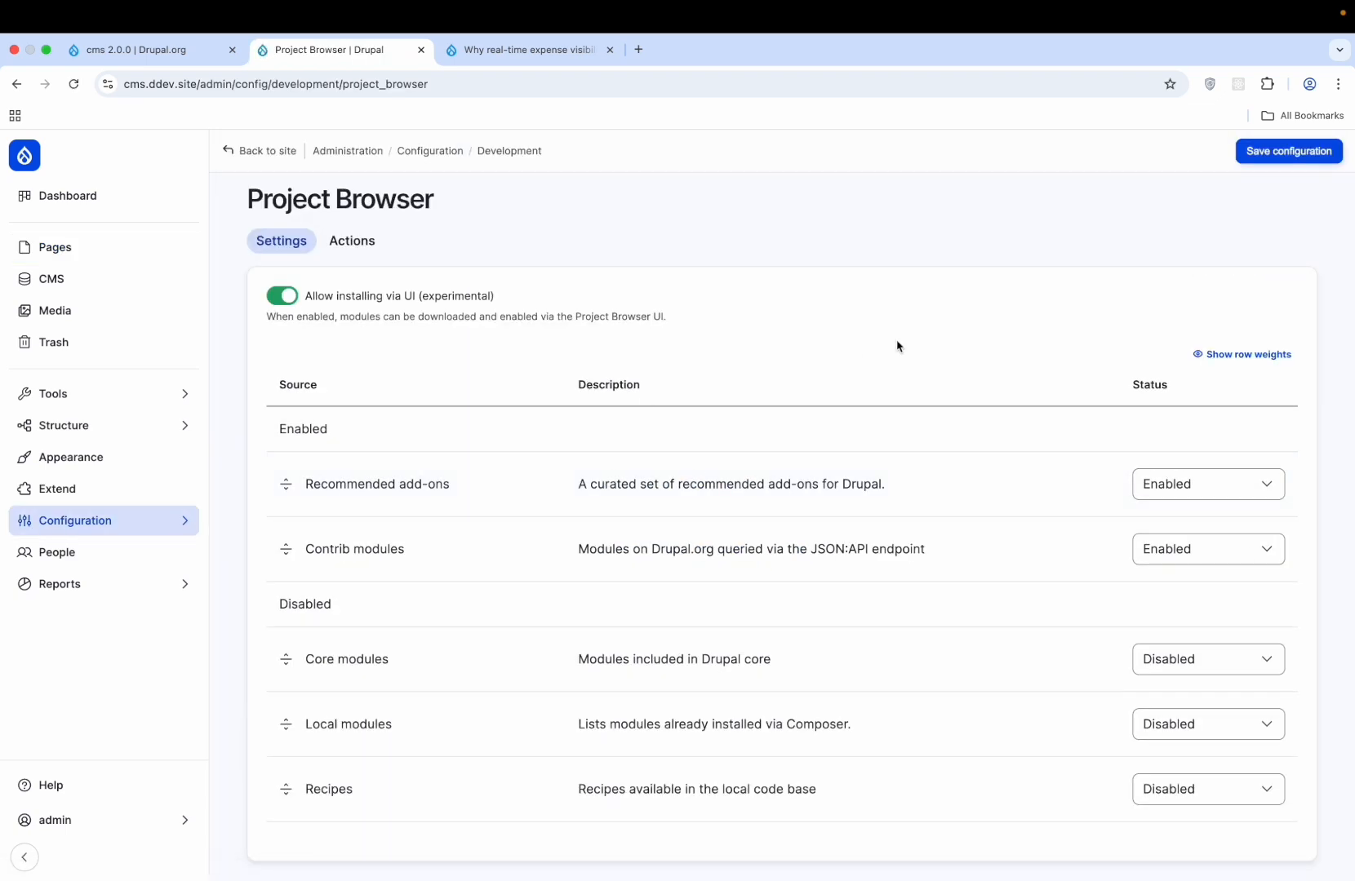
scroll(897, 346, down, 2)
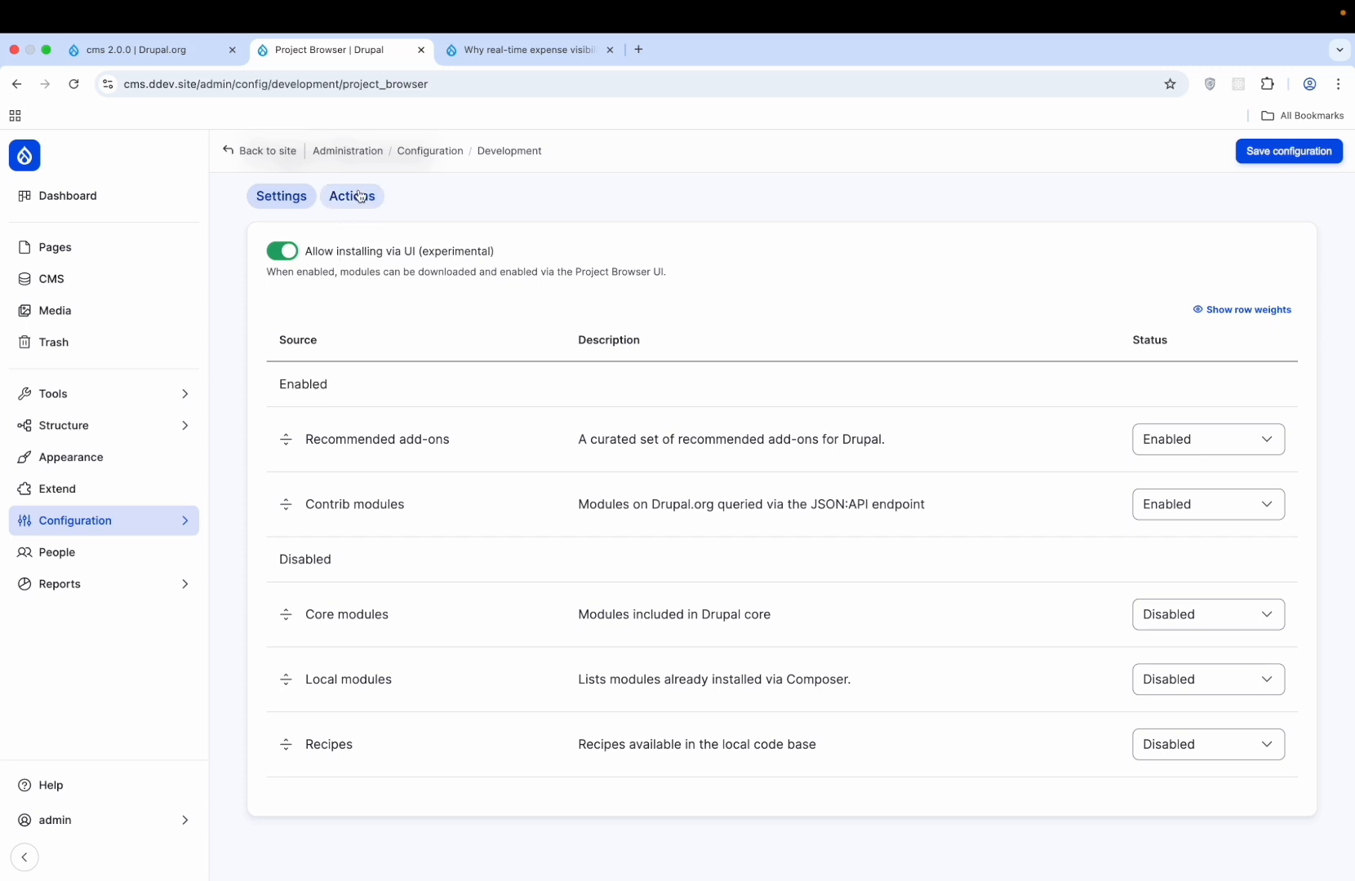
click(359, 196)
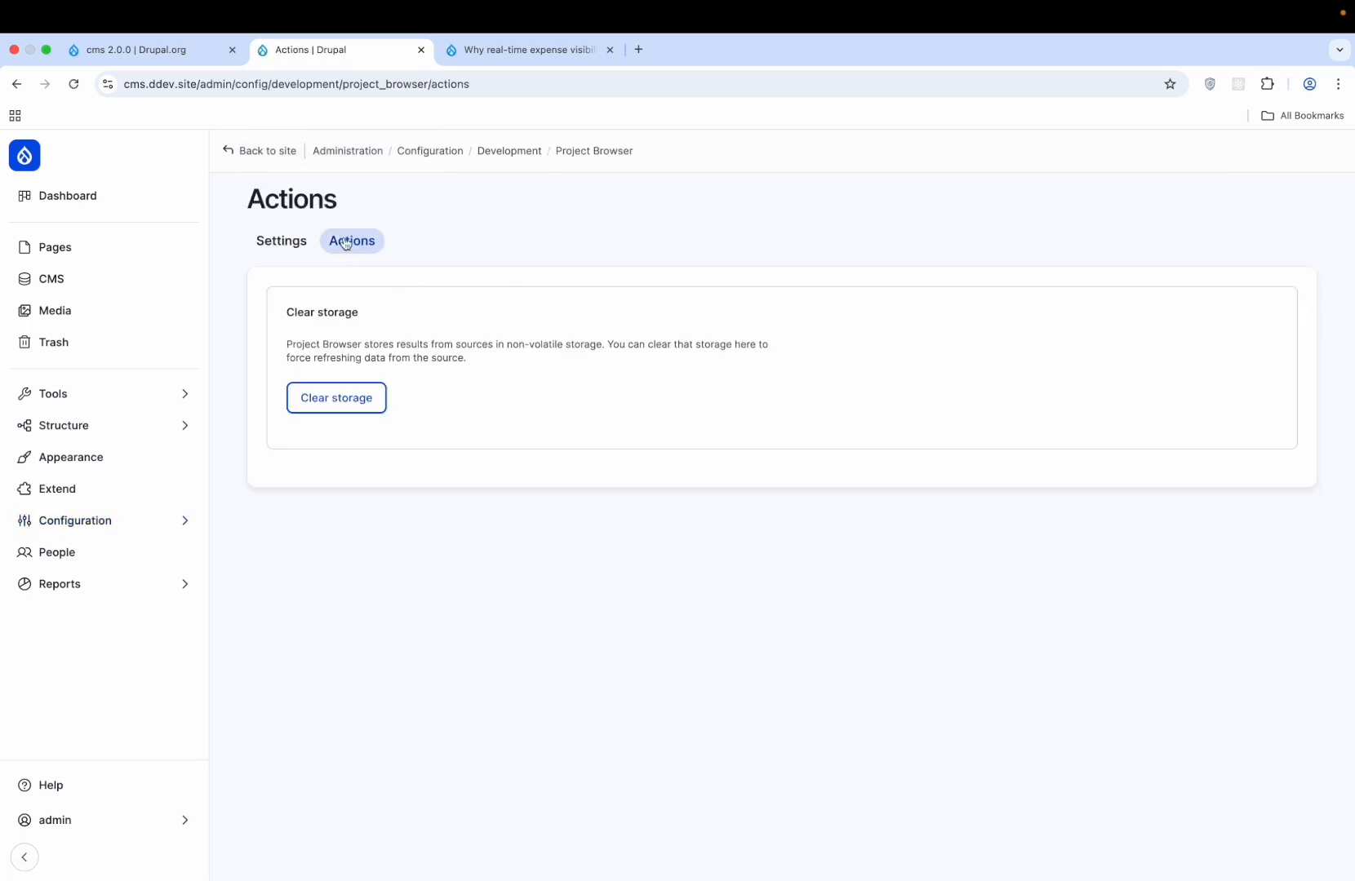
click(302, 241)
click(98, 457)
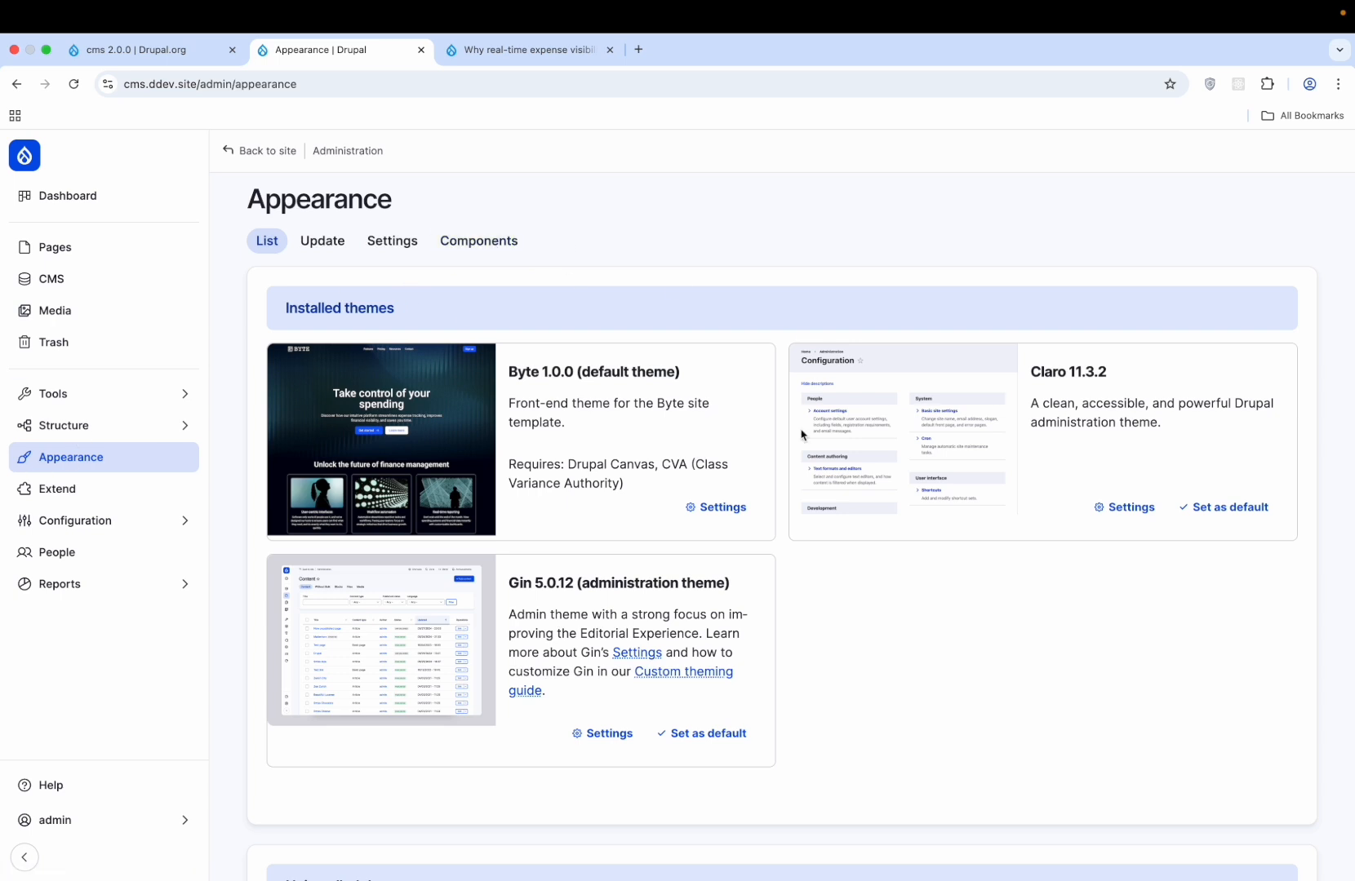
- Open the Components tab listing all the site's components
click(502, 253)
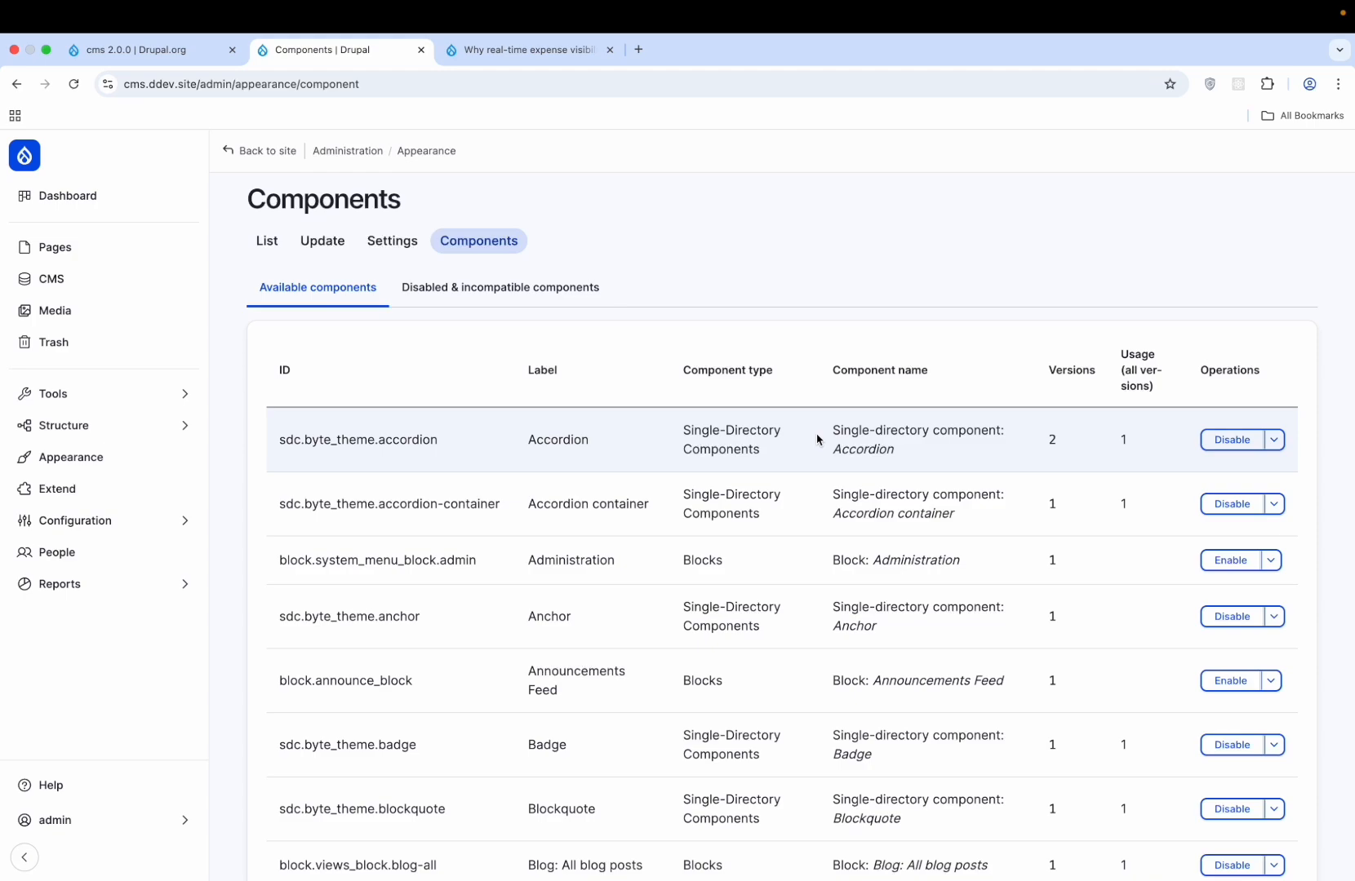
scroll(817, 440, down, 15)
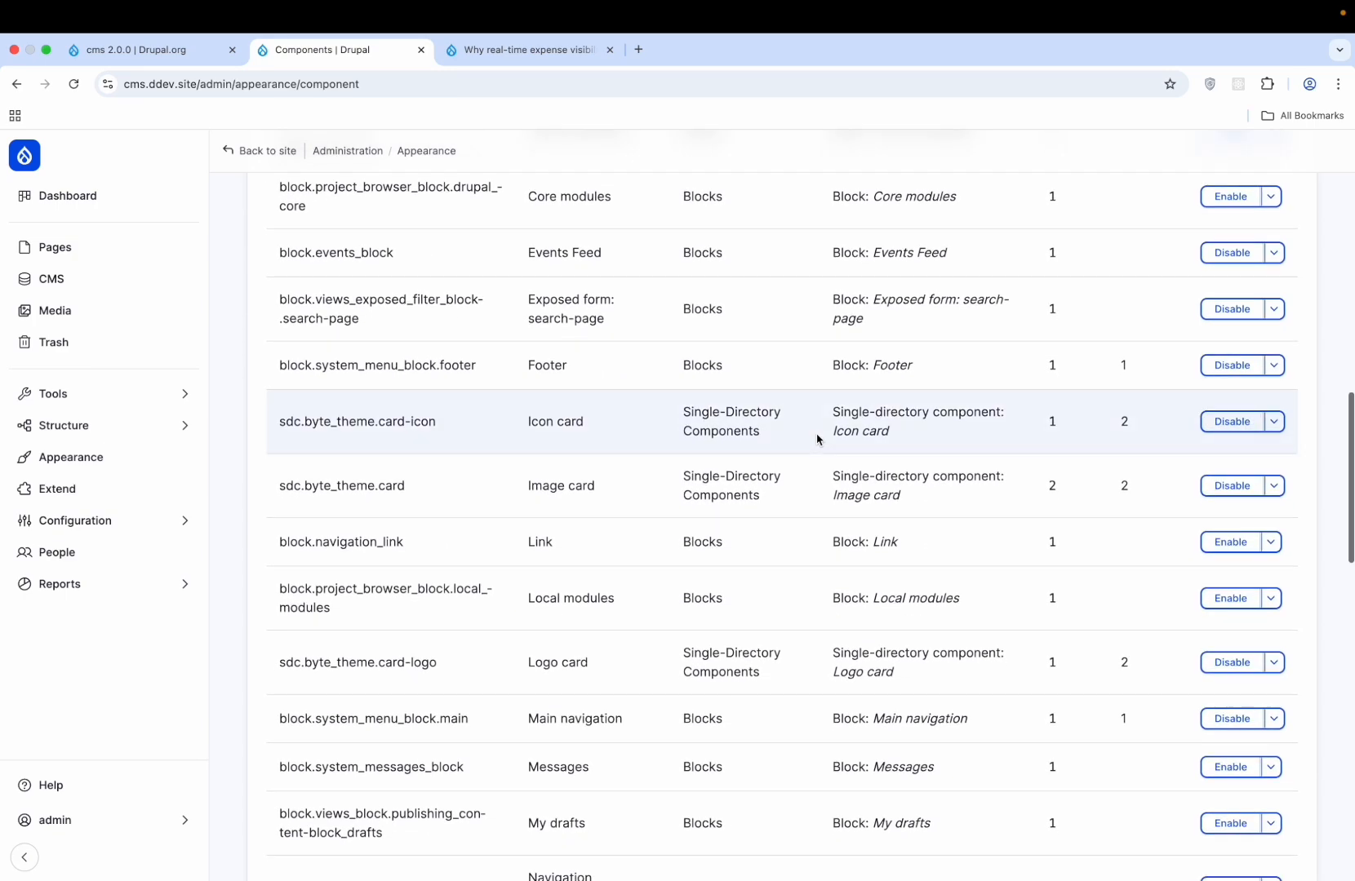
scroll(817, 440, up, 15)
- Find 'search' on the page and open the operations dropdown for Exposed form: search-page
key(super+f)
text(s)
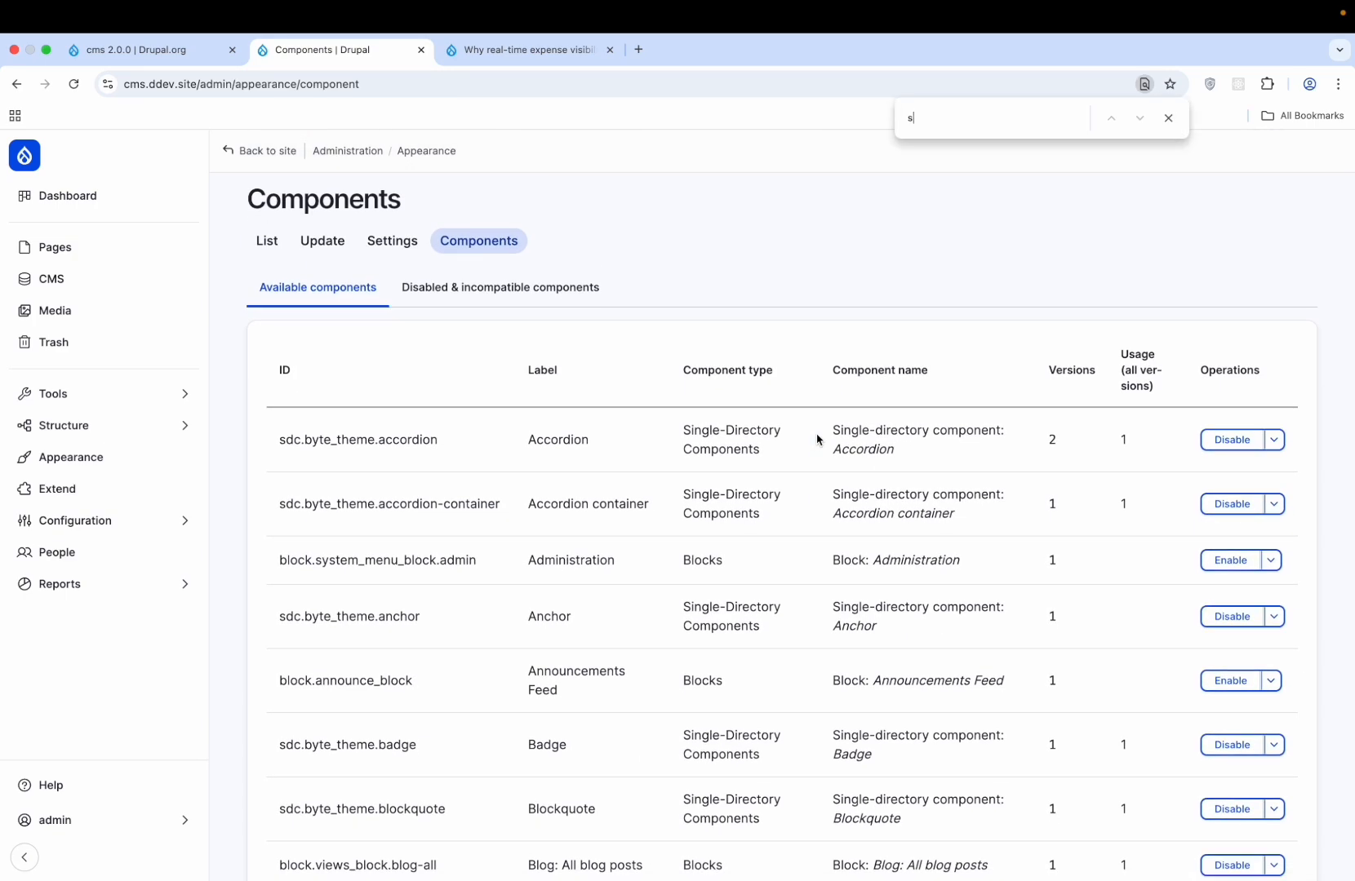
text(earcg)
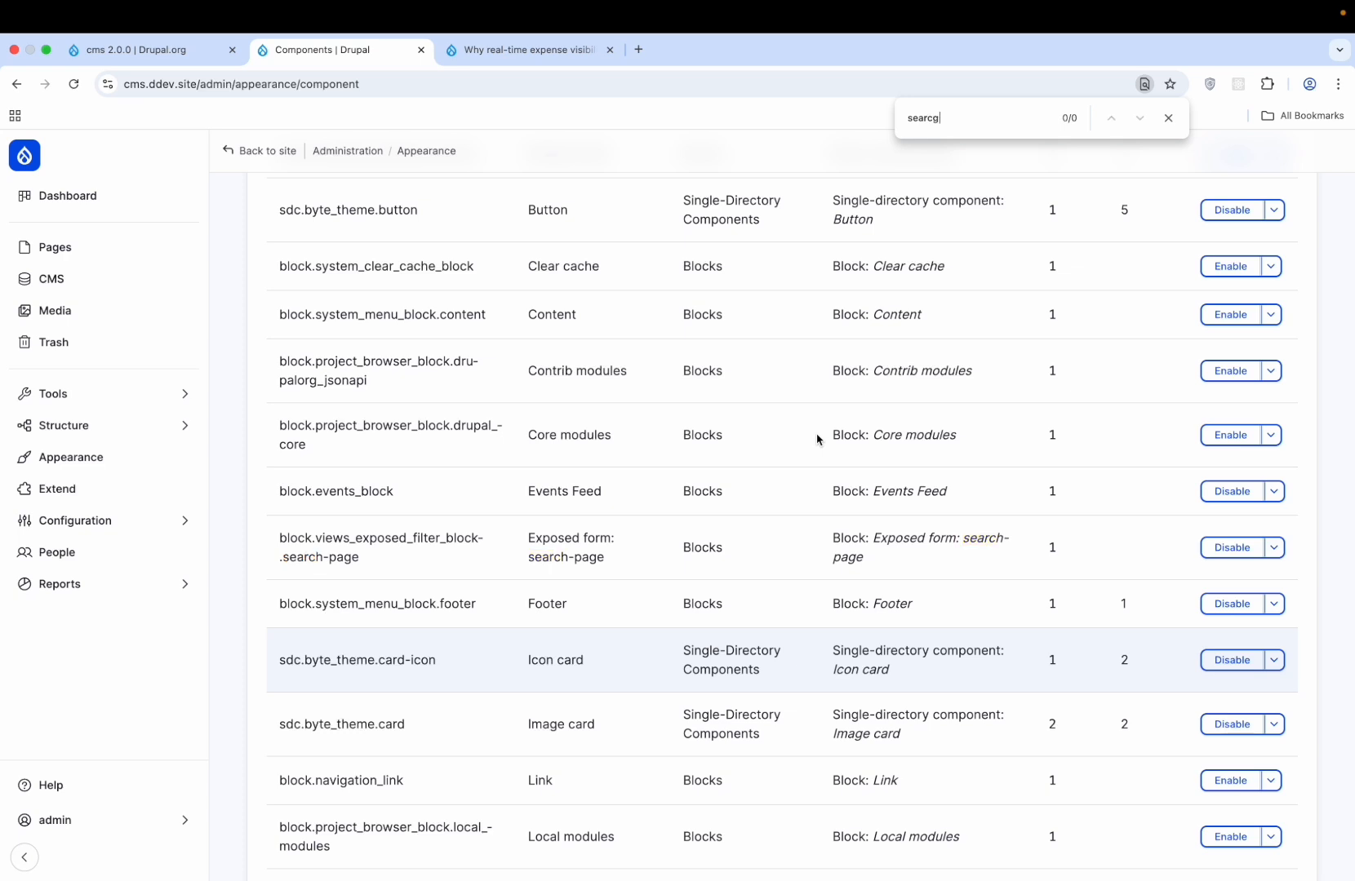
key(BackSpace)
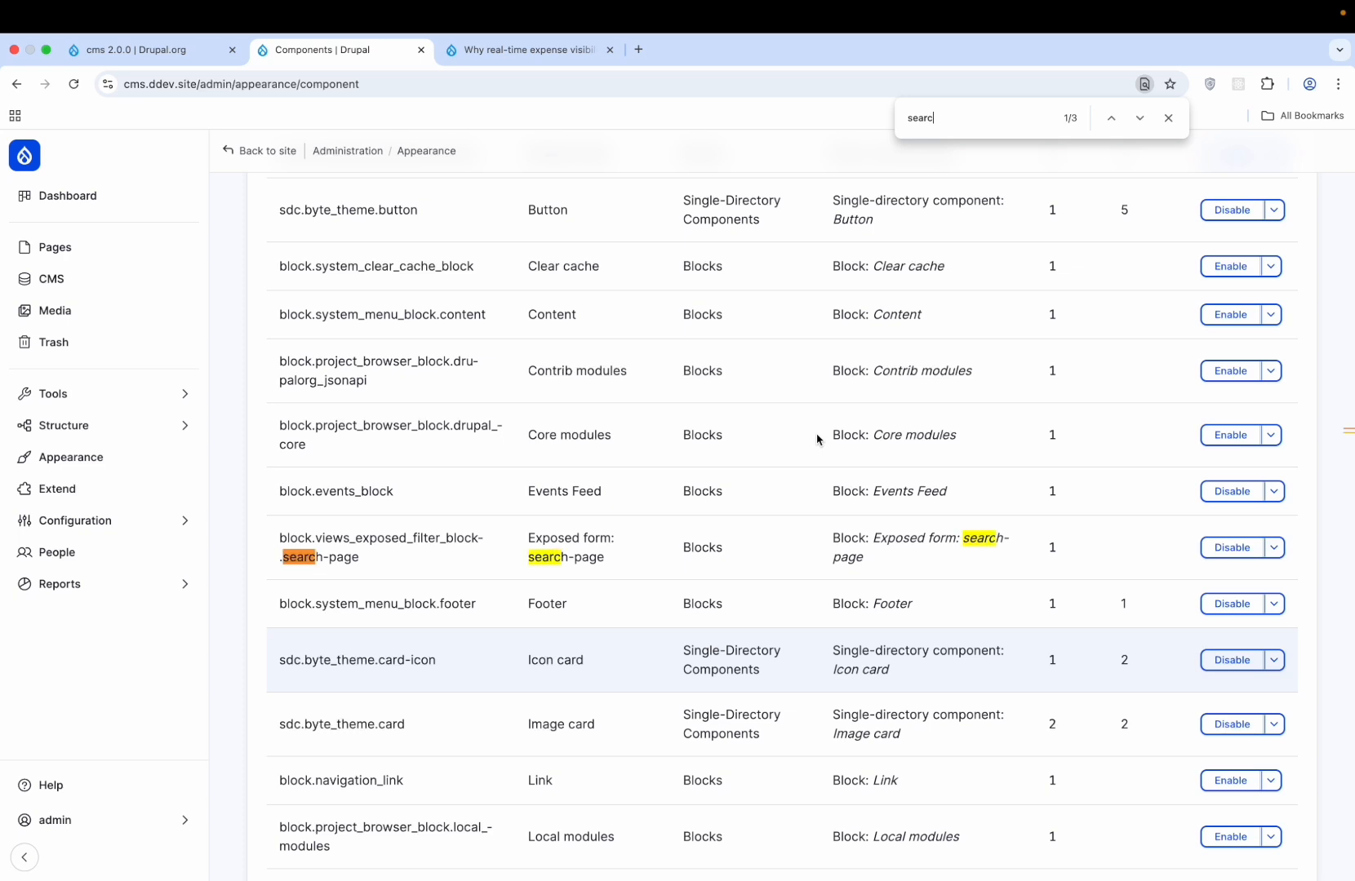
text(h)
key(Return)
key(Return)
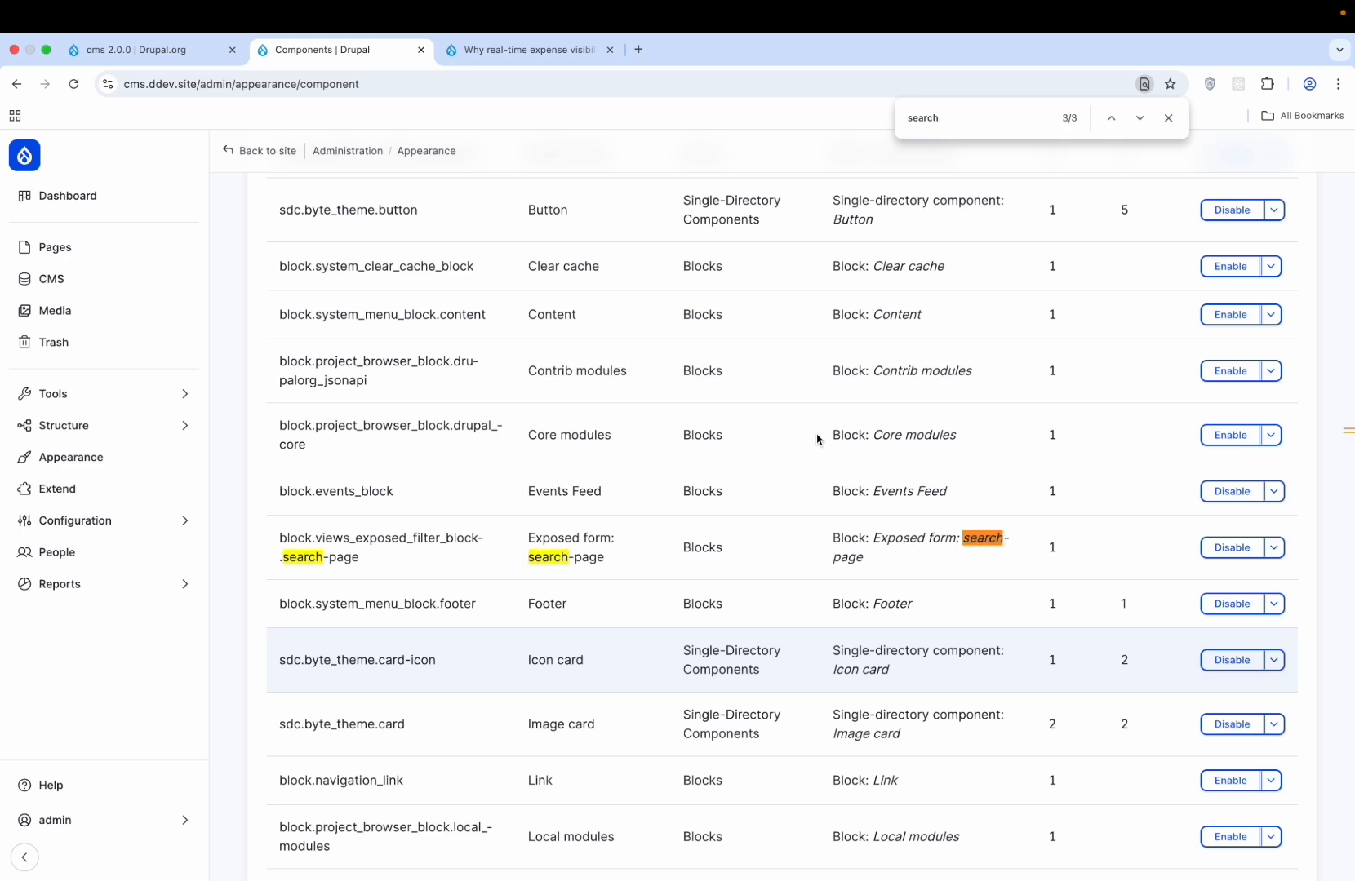
key(Return)
key(Return)
key(Return)
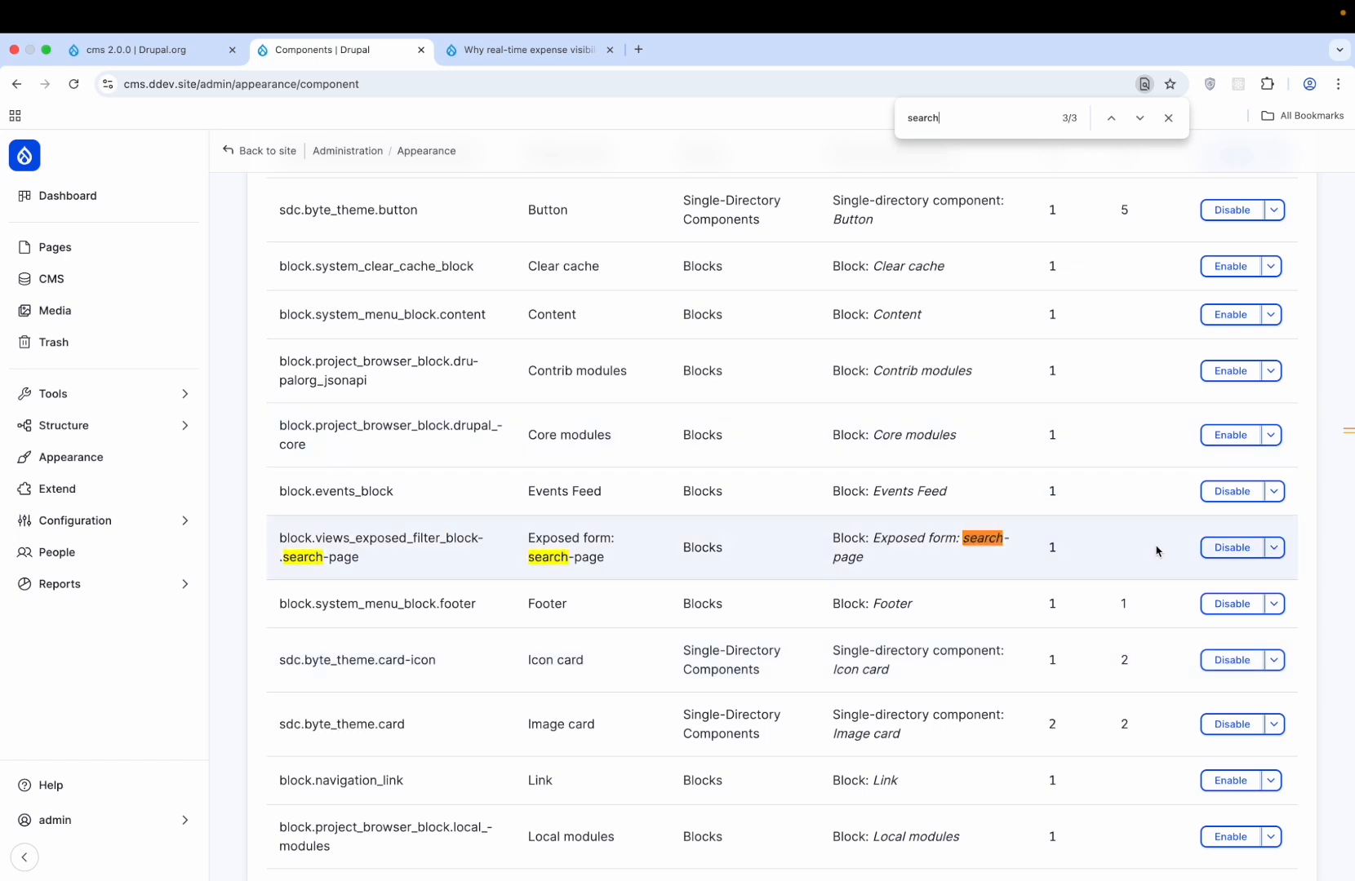
click(1276, 552)
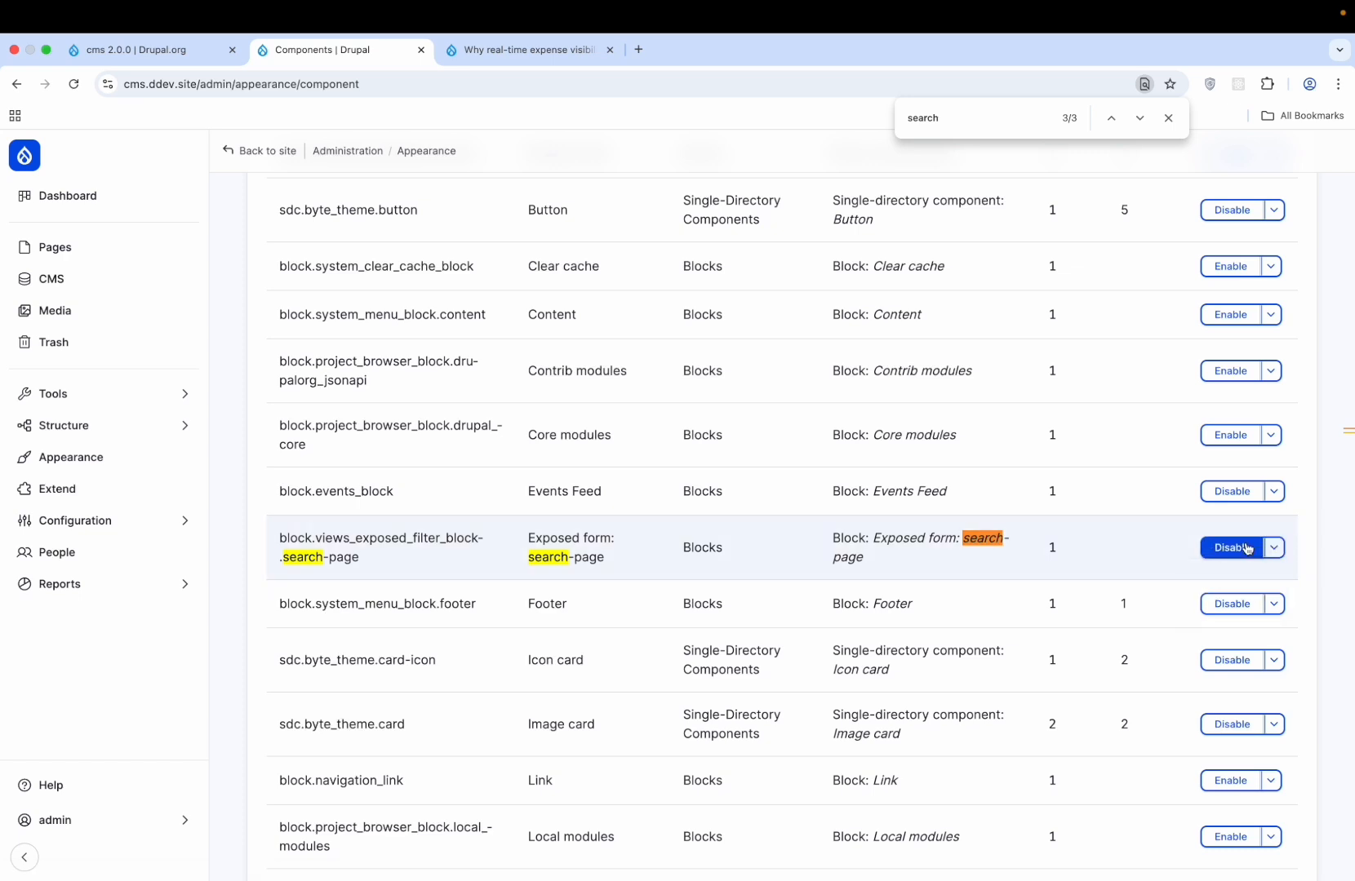
click(1273, 548)
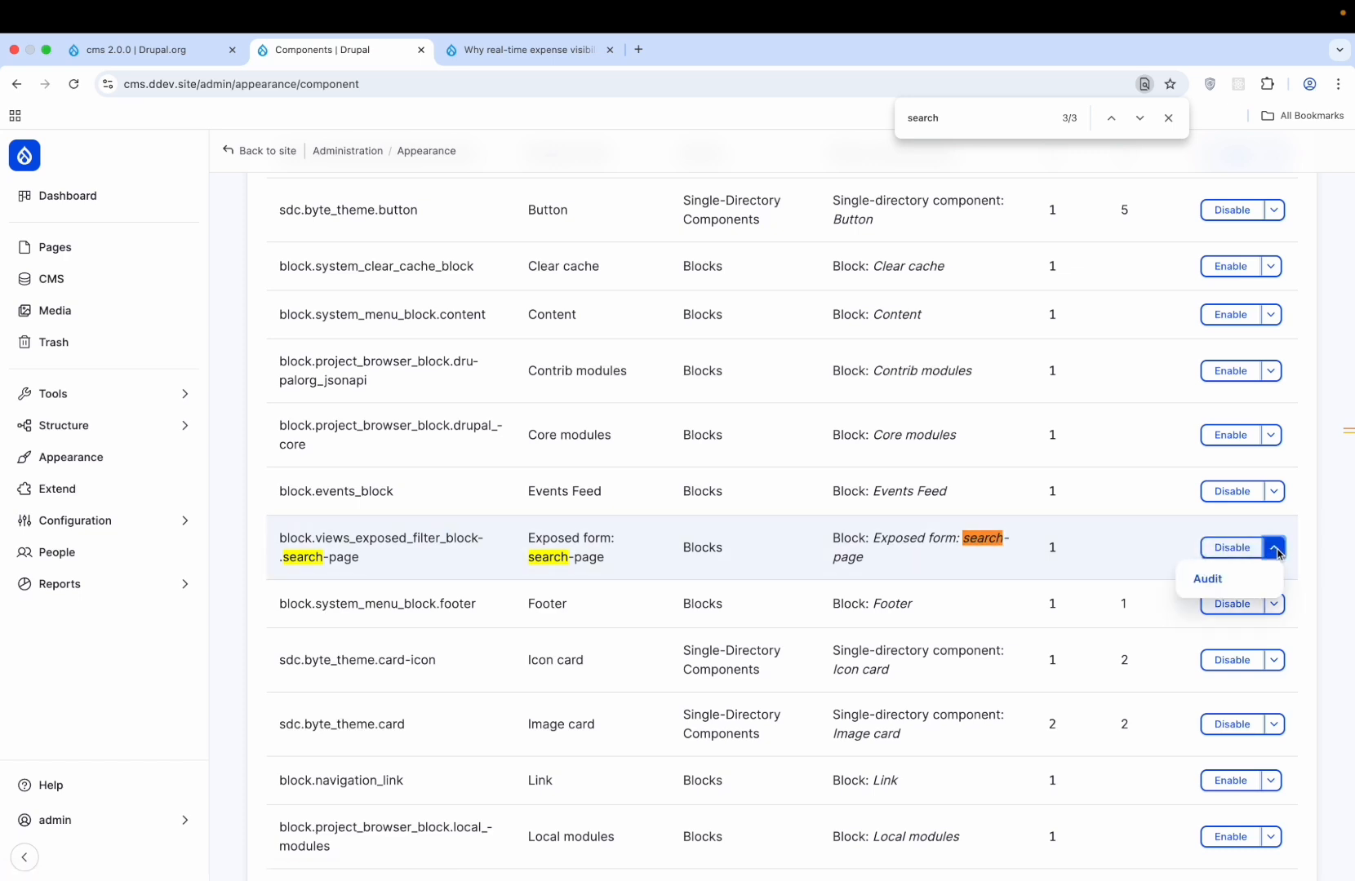
- Audit where Exposed form: search-page is used, finding no usages, then go back to the site
click(1218, 579)
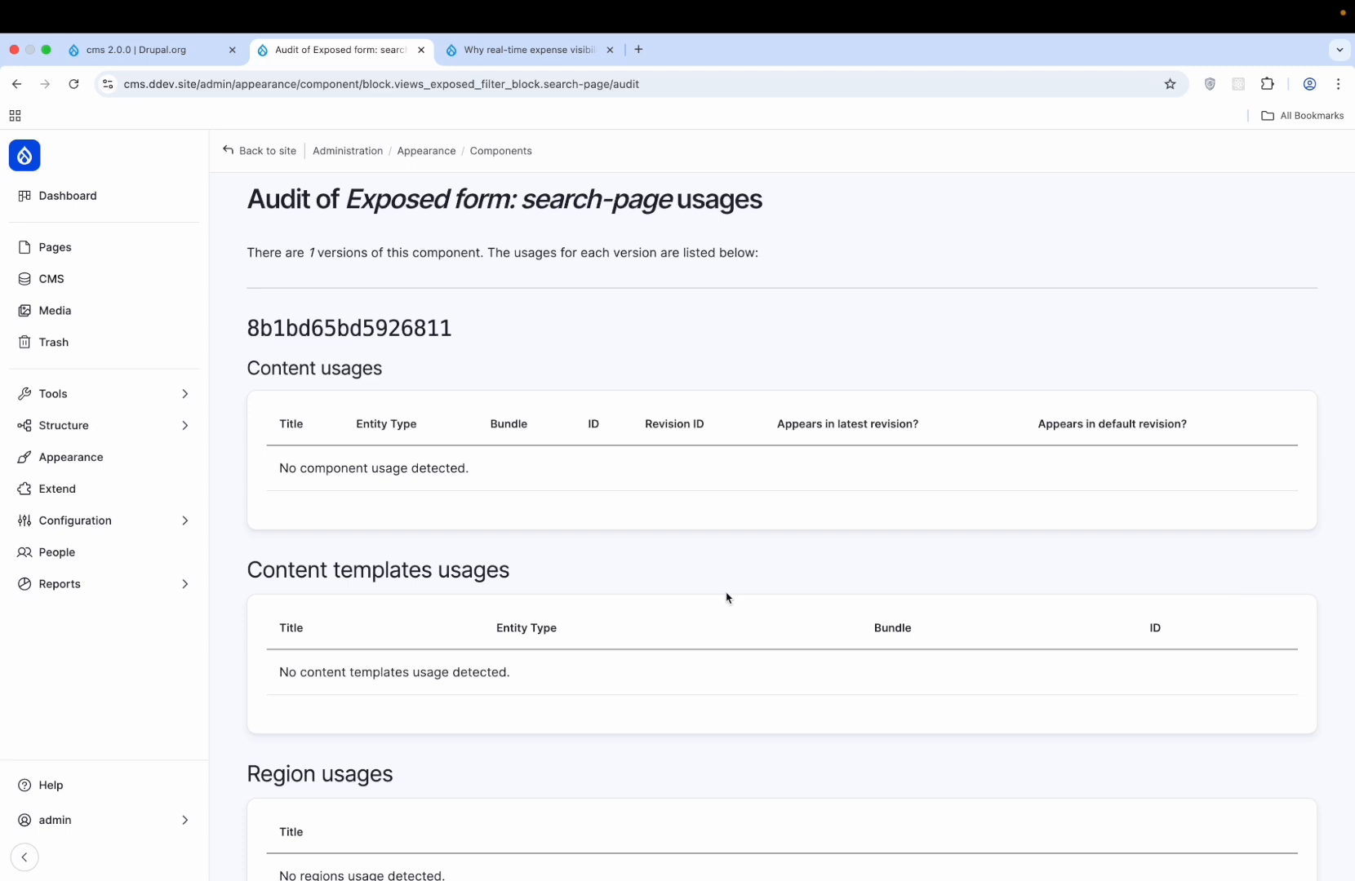
scroll(727, 597, down, 4)
scroll(727, 598, up, 4)
scroll(558, 475, down, 2)
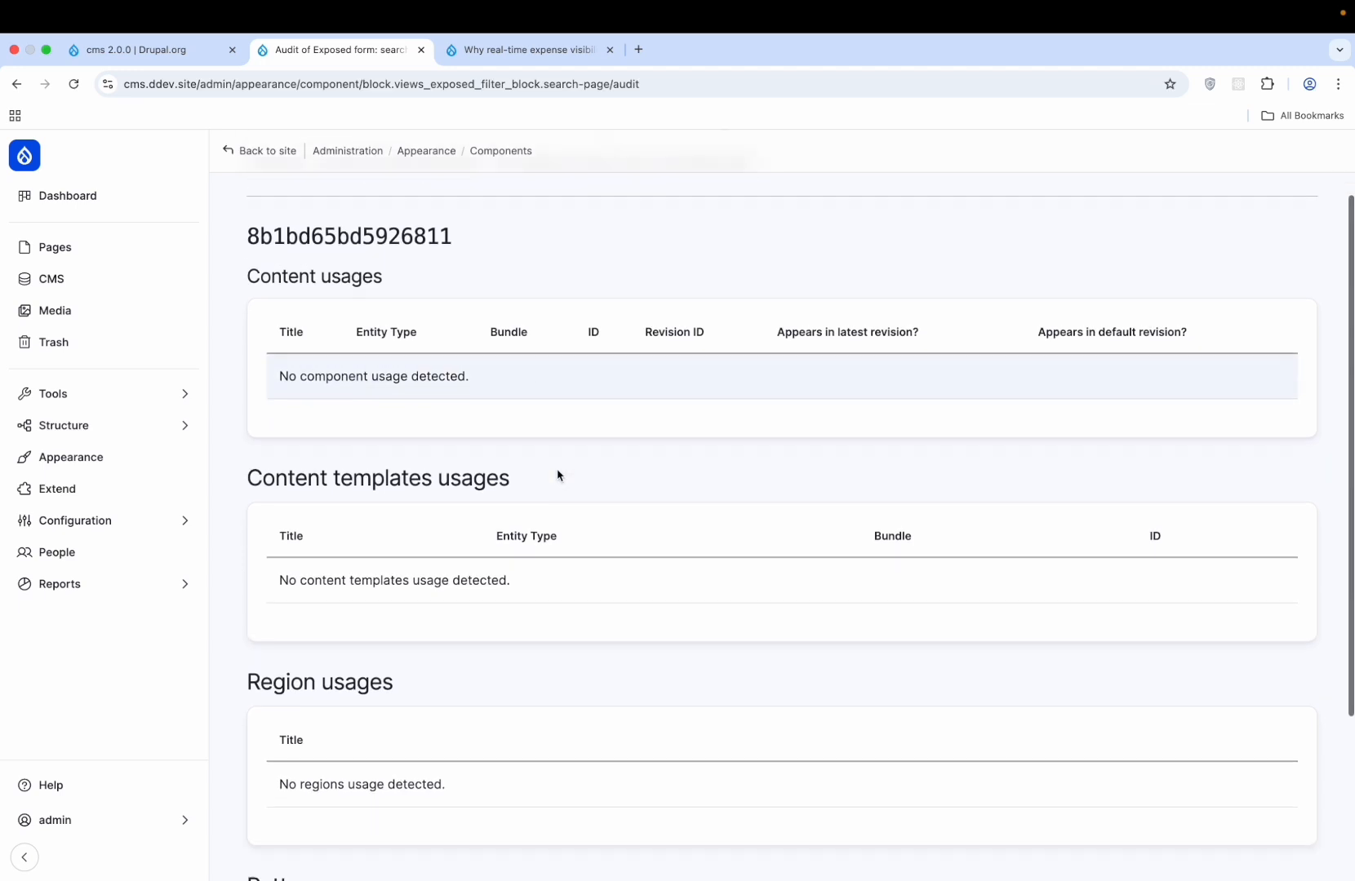
scroll(558, 475, down, 3)
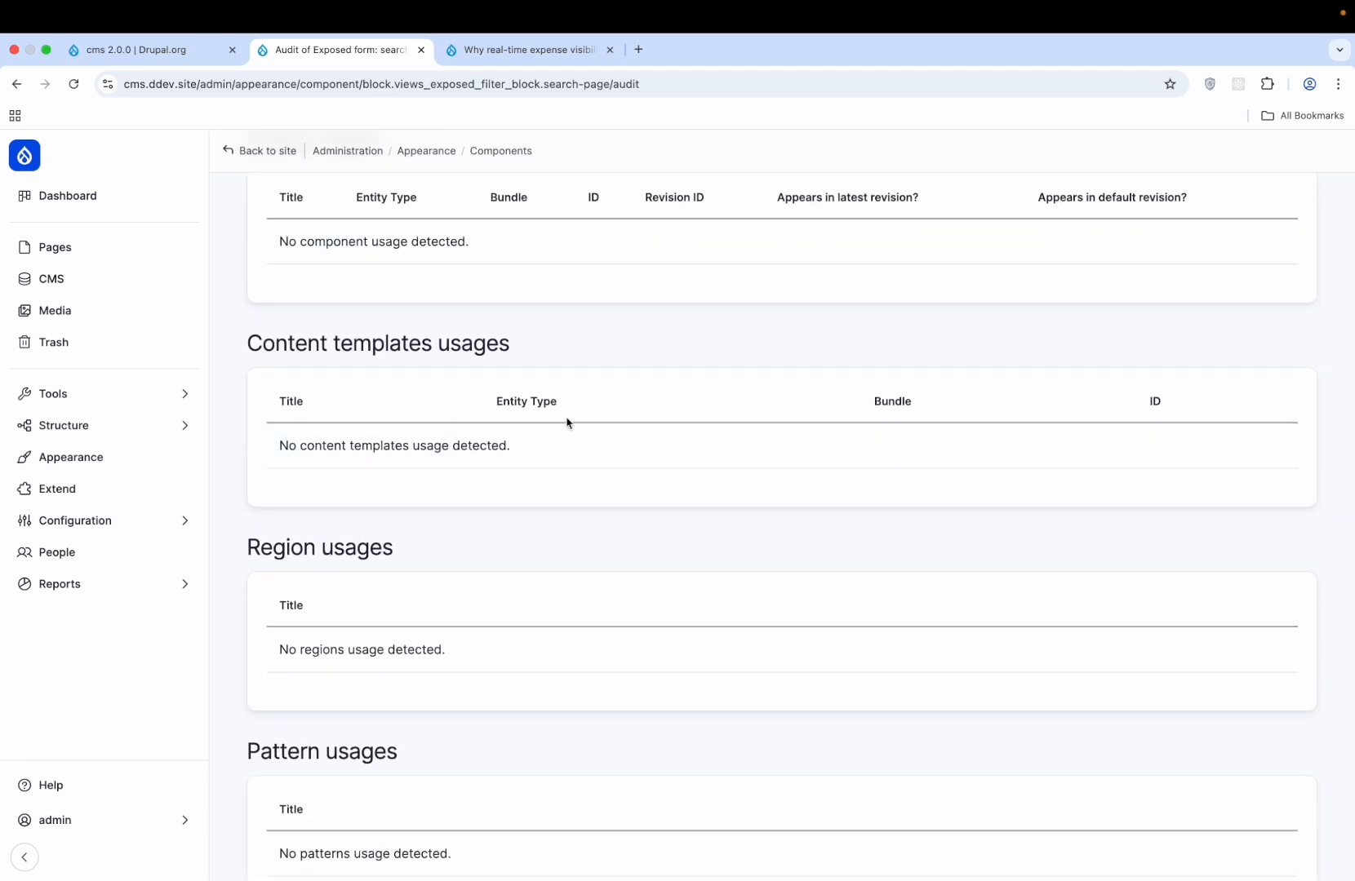
scroll(567, 423, down, 2)
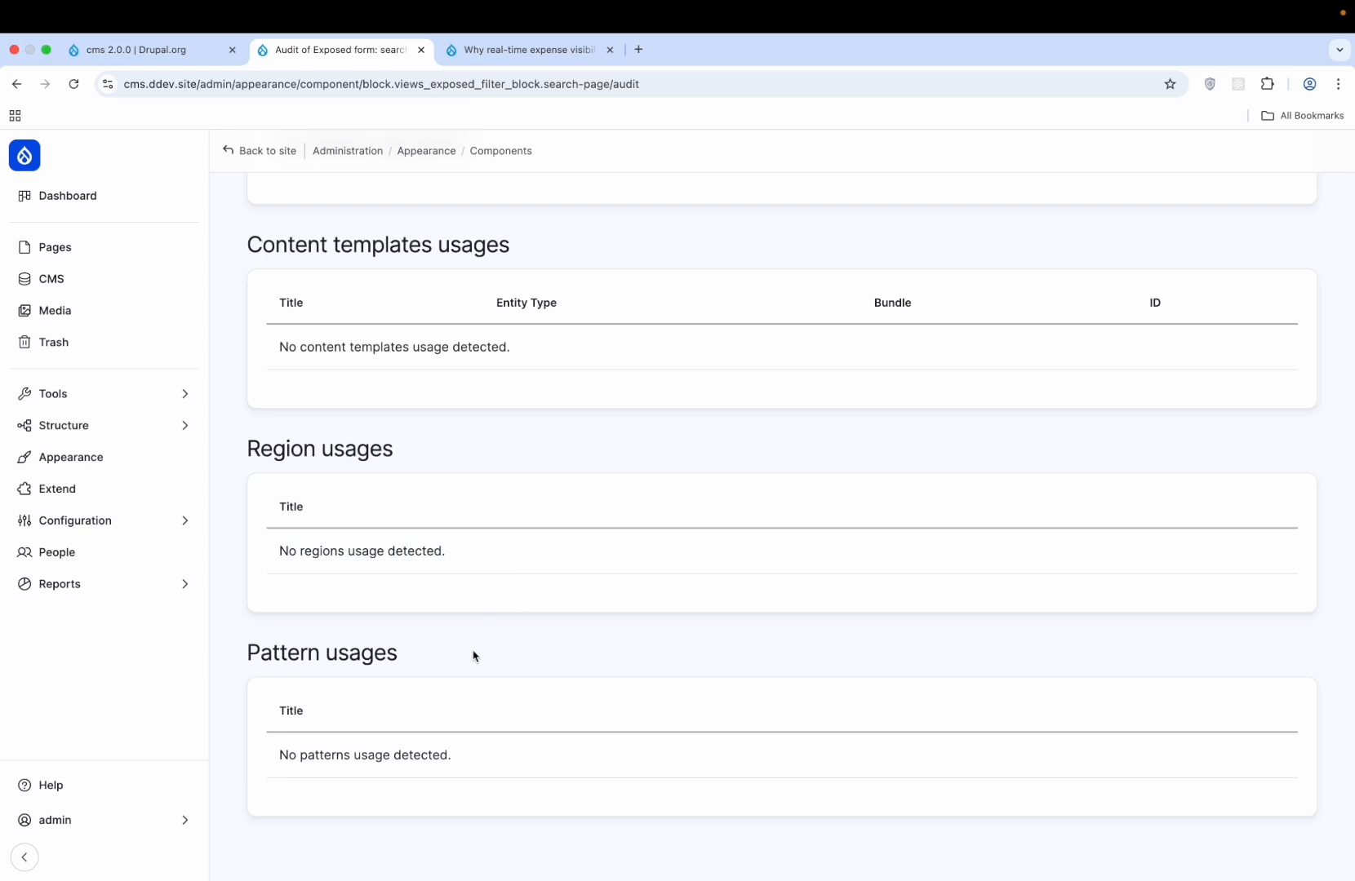
scroll(444, 604, up, 7)
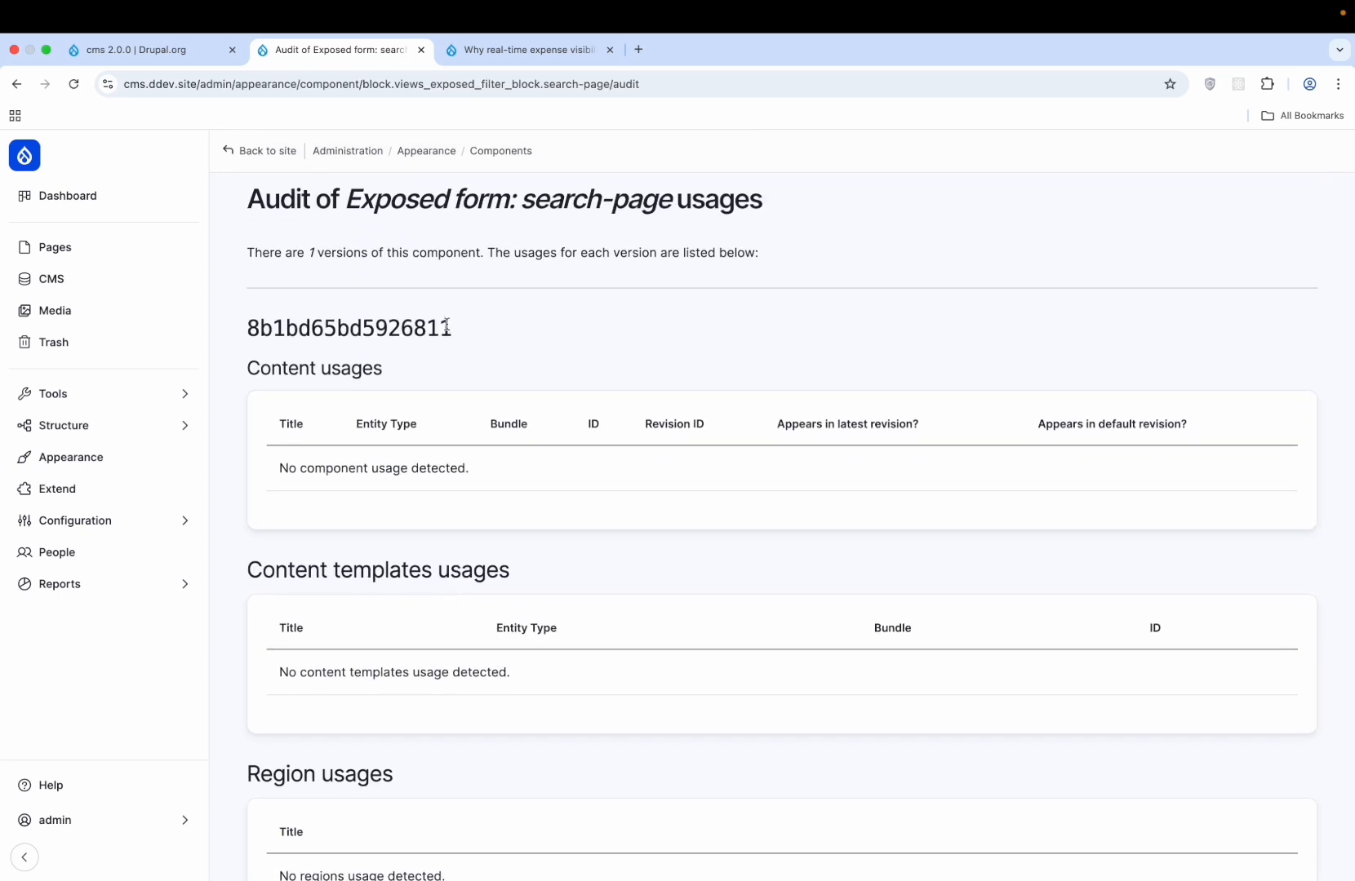
click(246, 152)
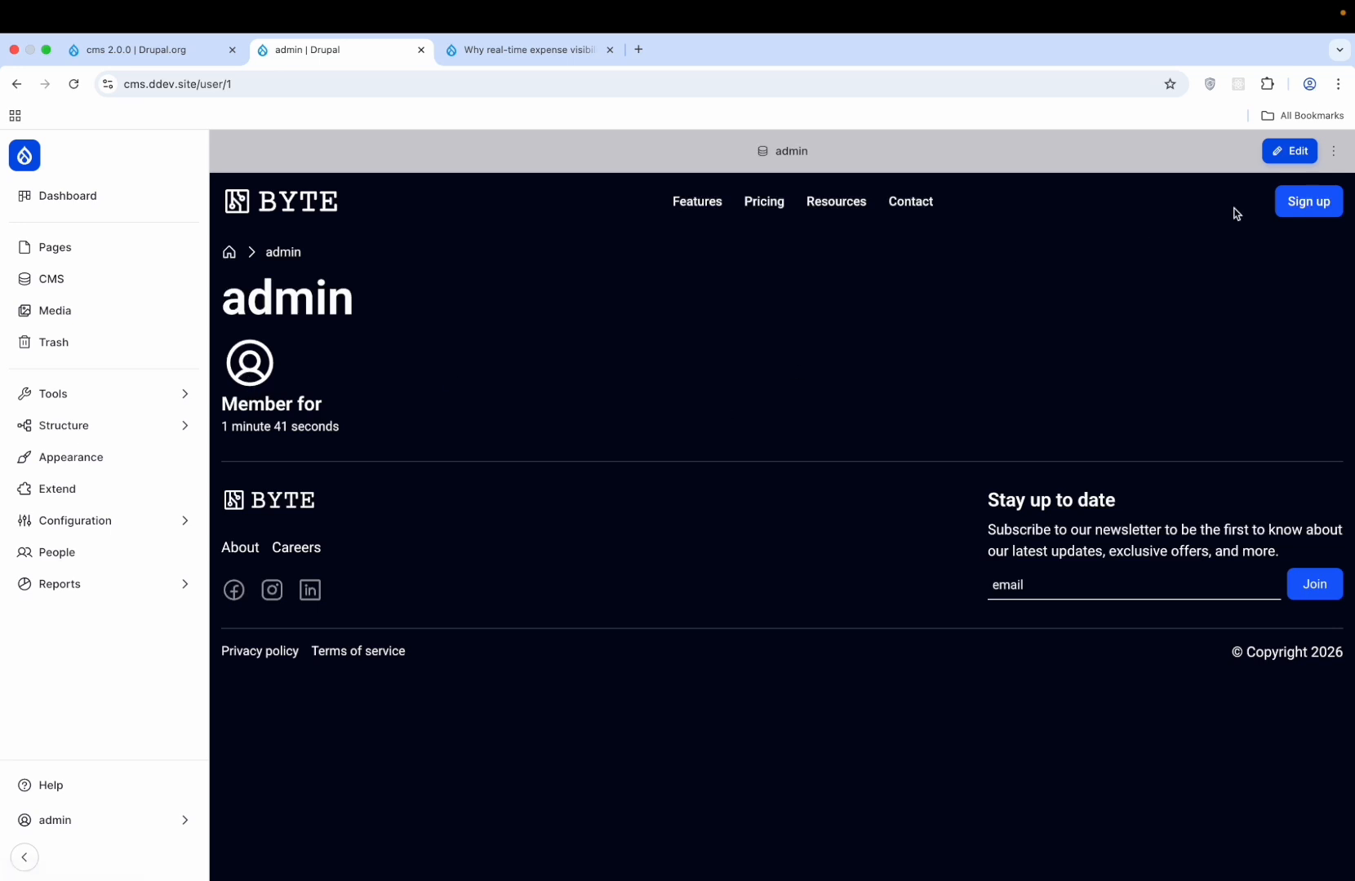
- Look over the admin account edit form without saving, then view the Content and Pages lists
click(1291, 150)
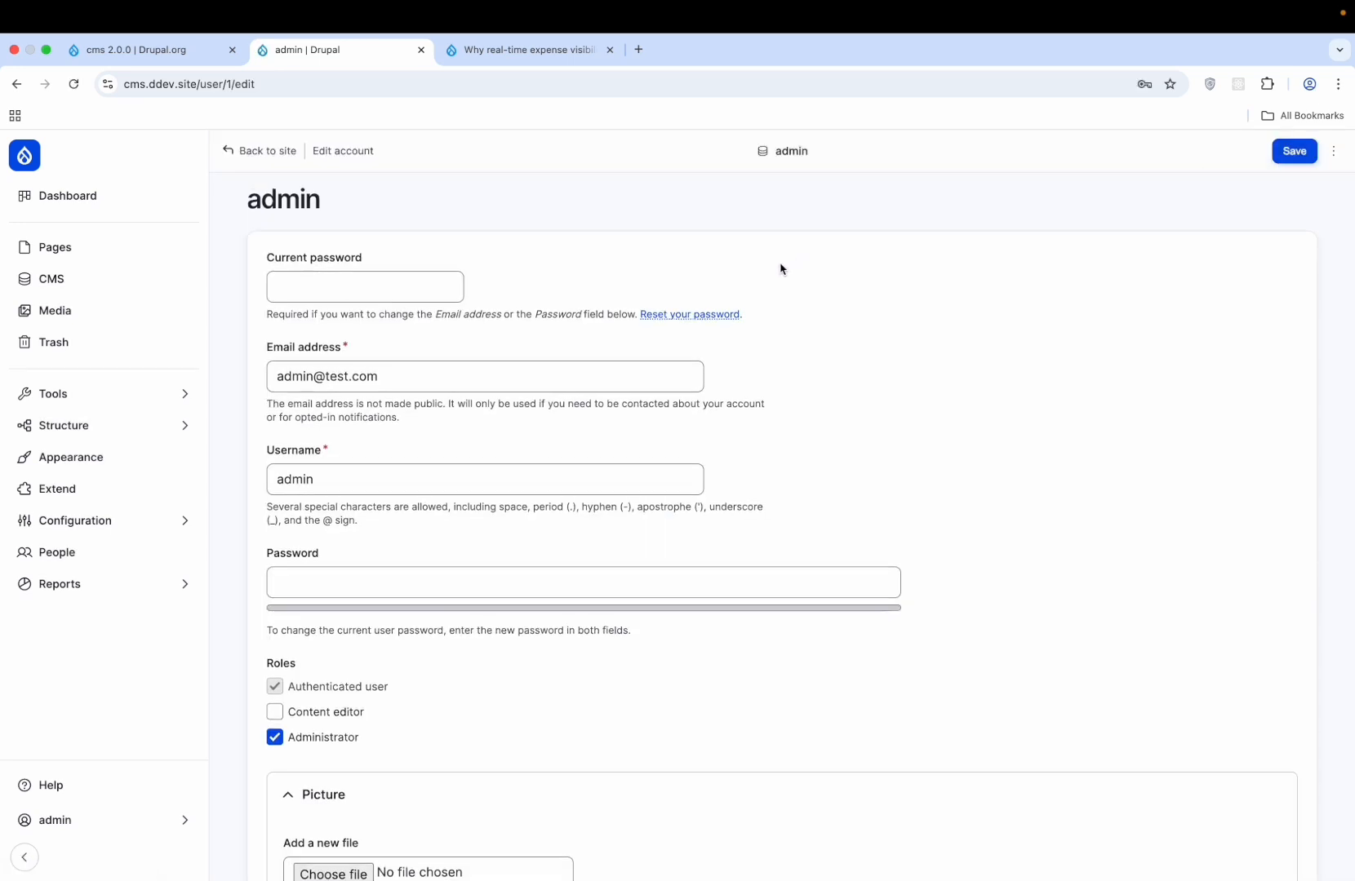
scroll(781, 269, down, 5)
scroll(781, 269, down, 4)
scroll(729, 248, up, 8)
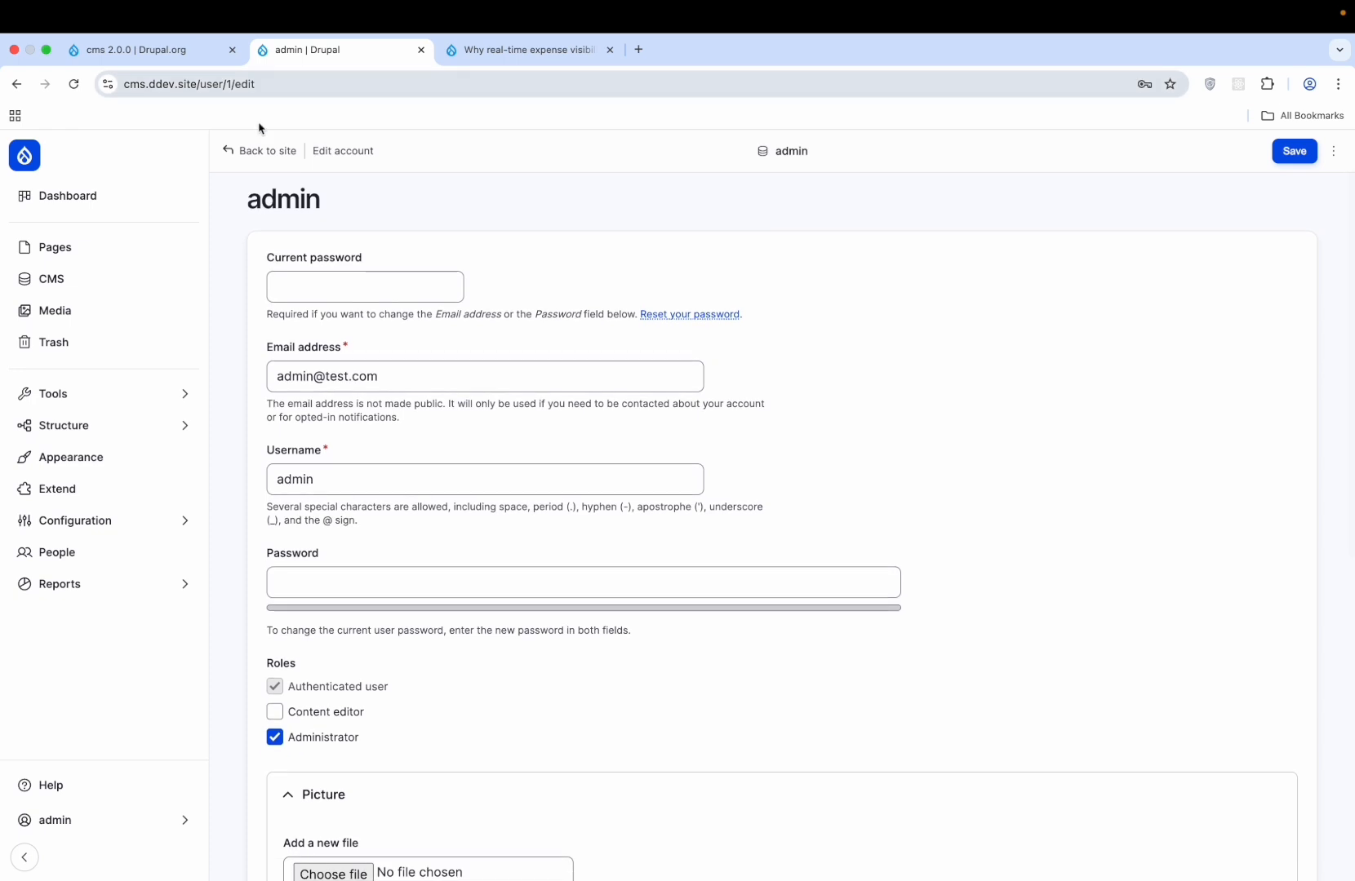
click(268, 151)
click(80, 277)
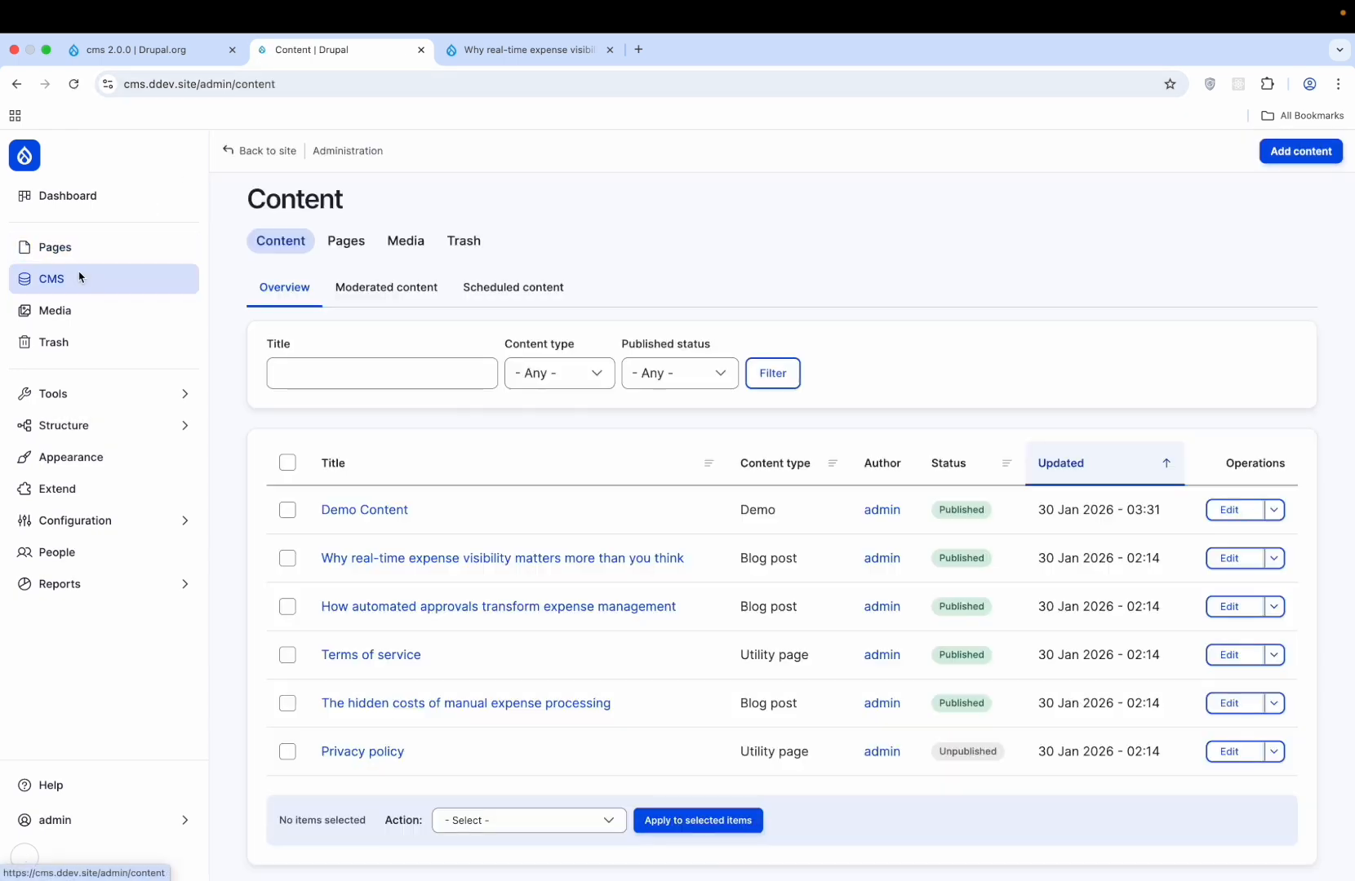
click(65, 246)
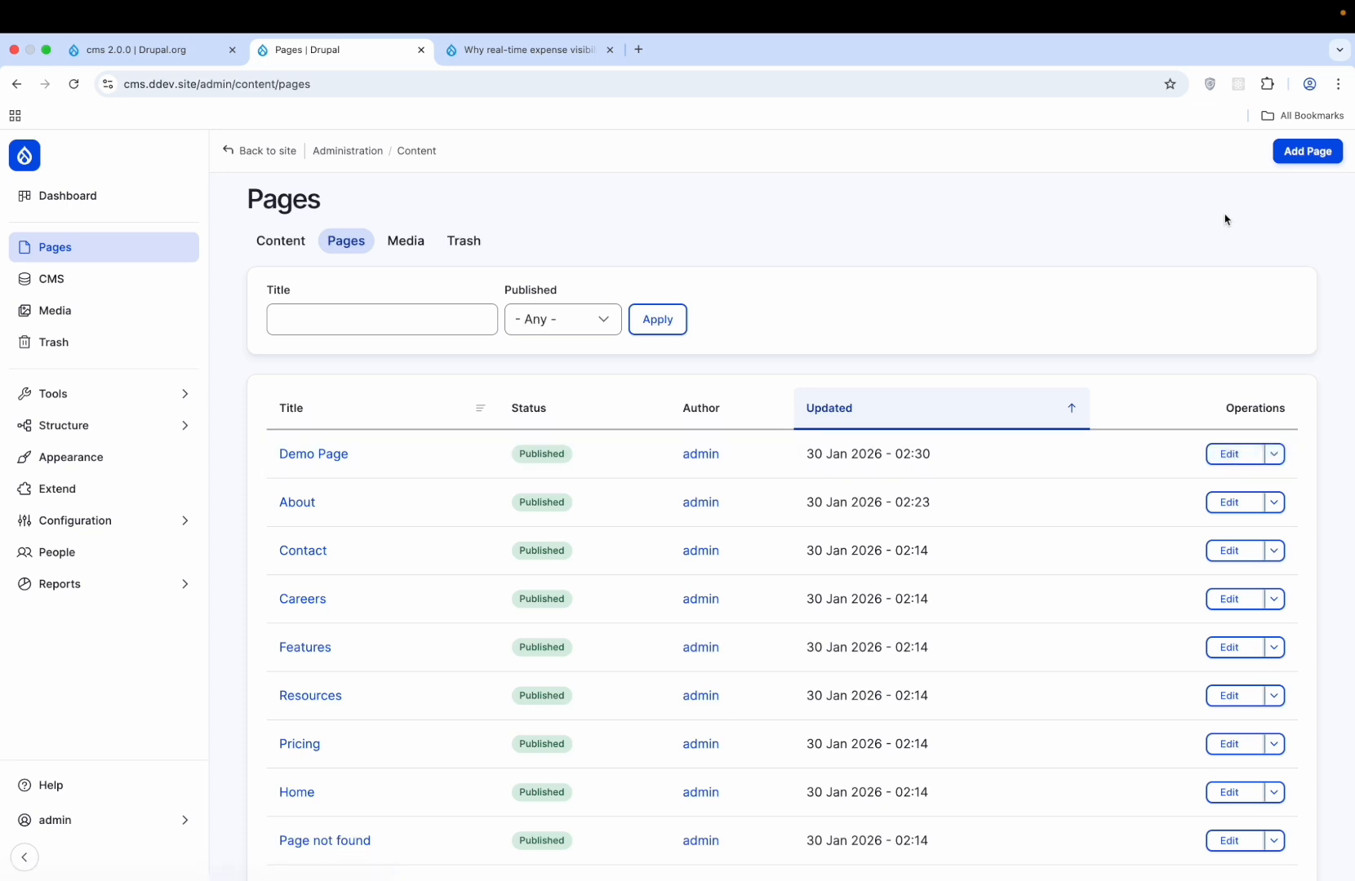
- View the admin's front-end profile and its extra options menu, then return to the Dashboard
click(294, 151)
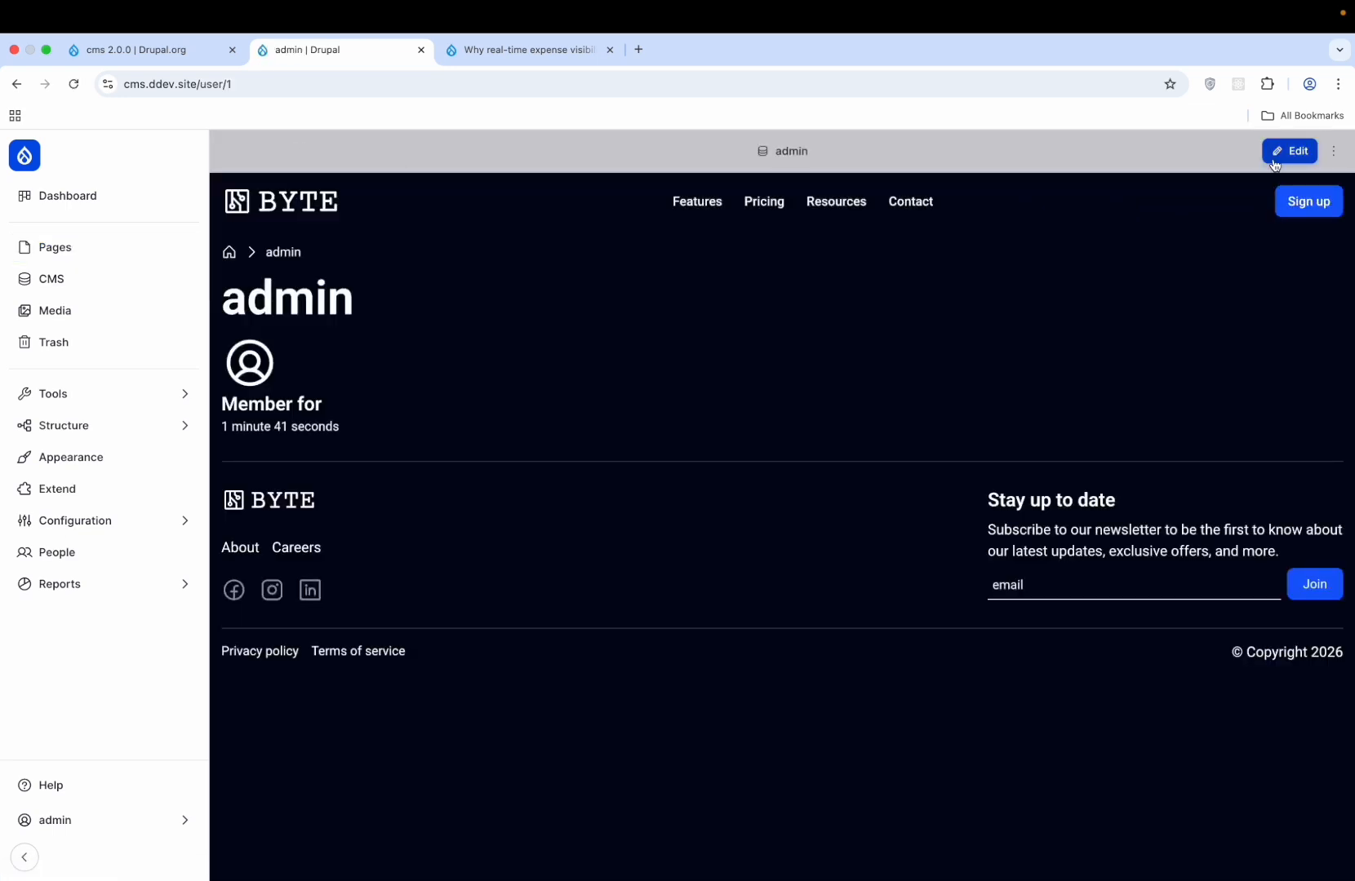
click(1337, 155)
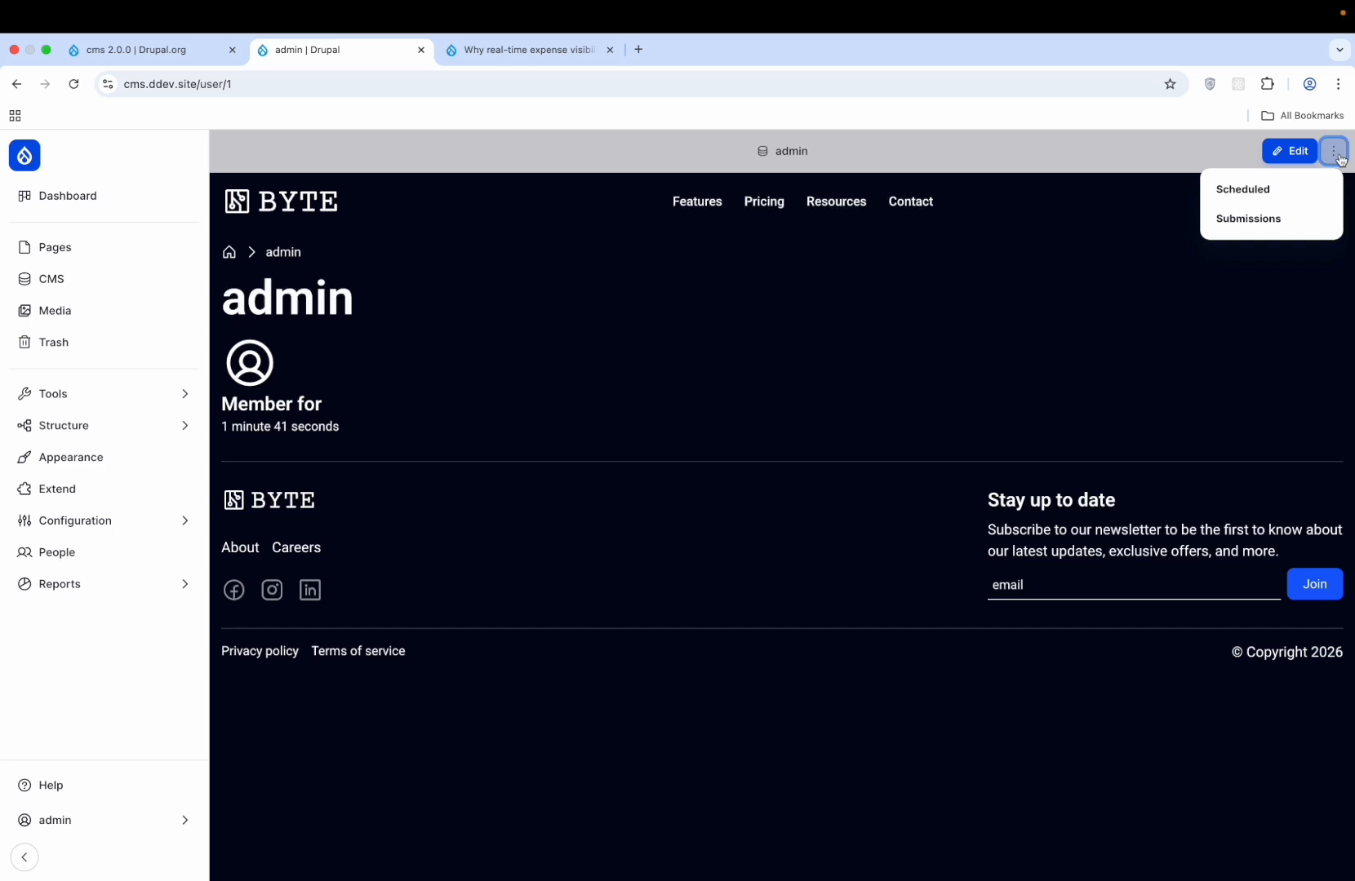
click(744, 312)
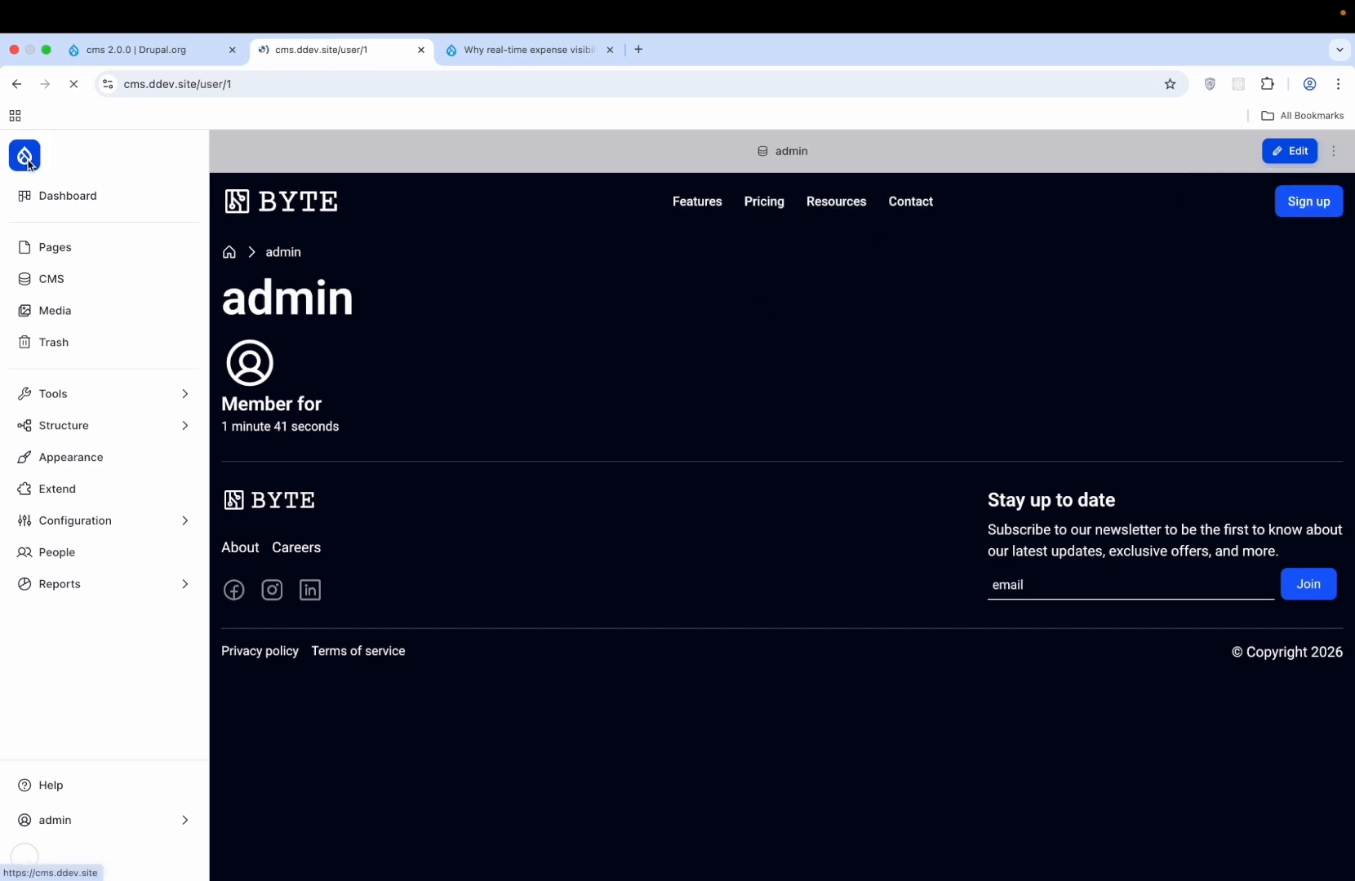
click(66, 198)
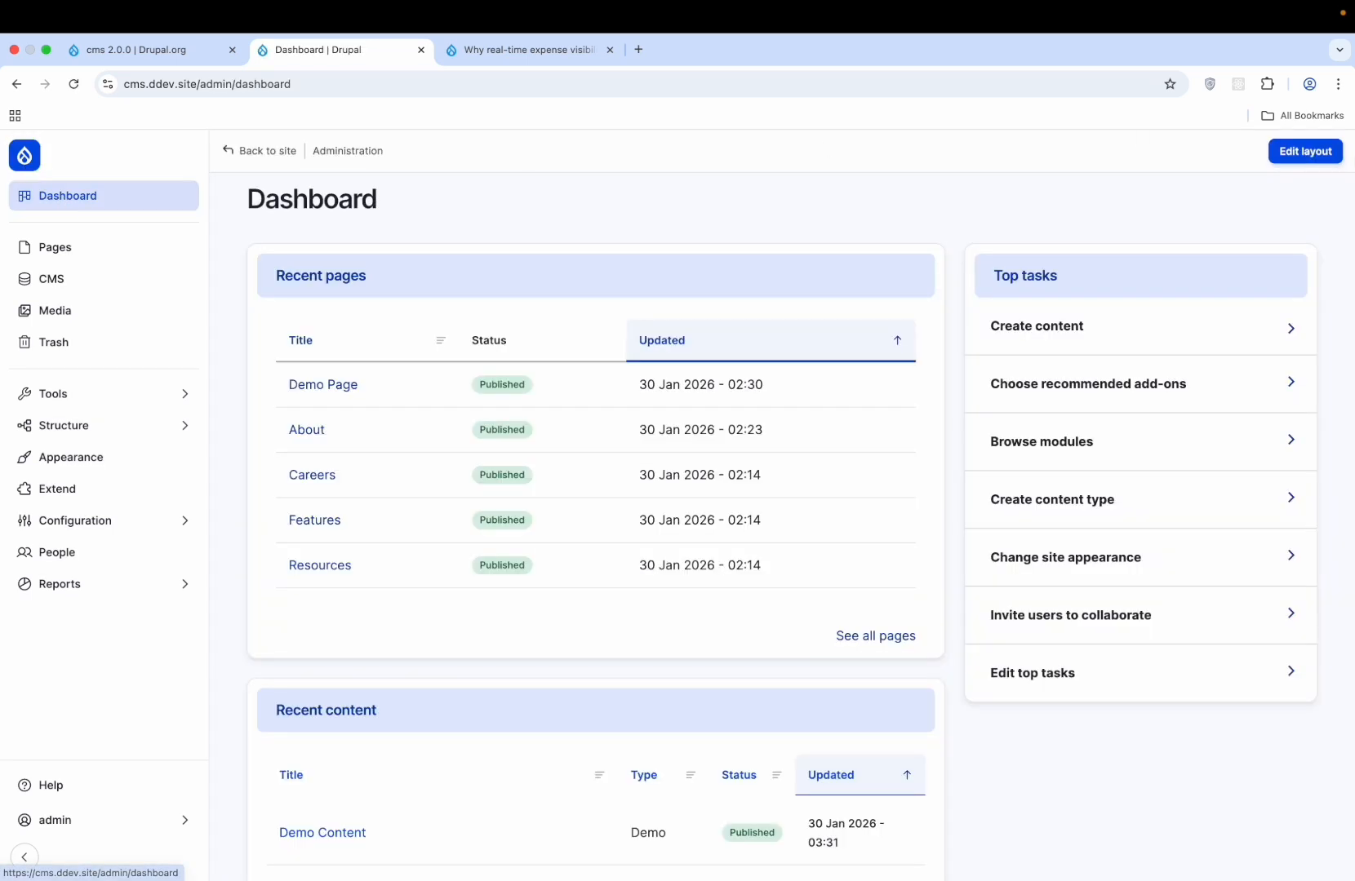
- Browse the dashboard layout editor's sections, then discard the unsaved layout changes
click(1300, 161)
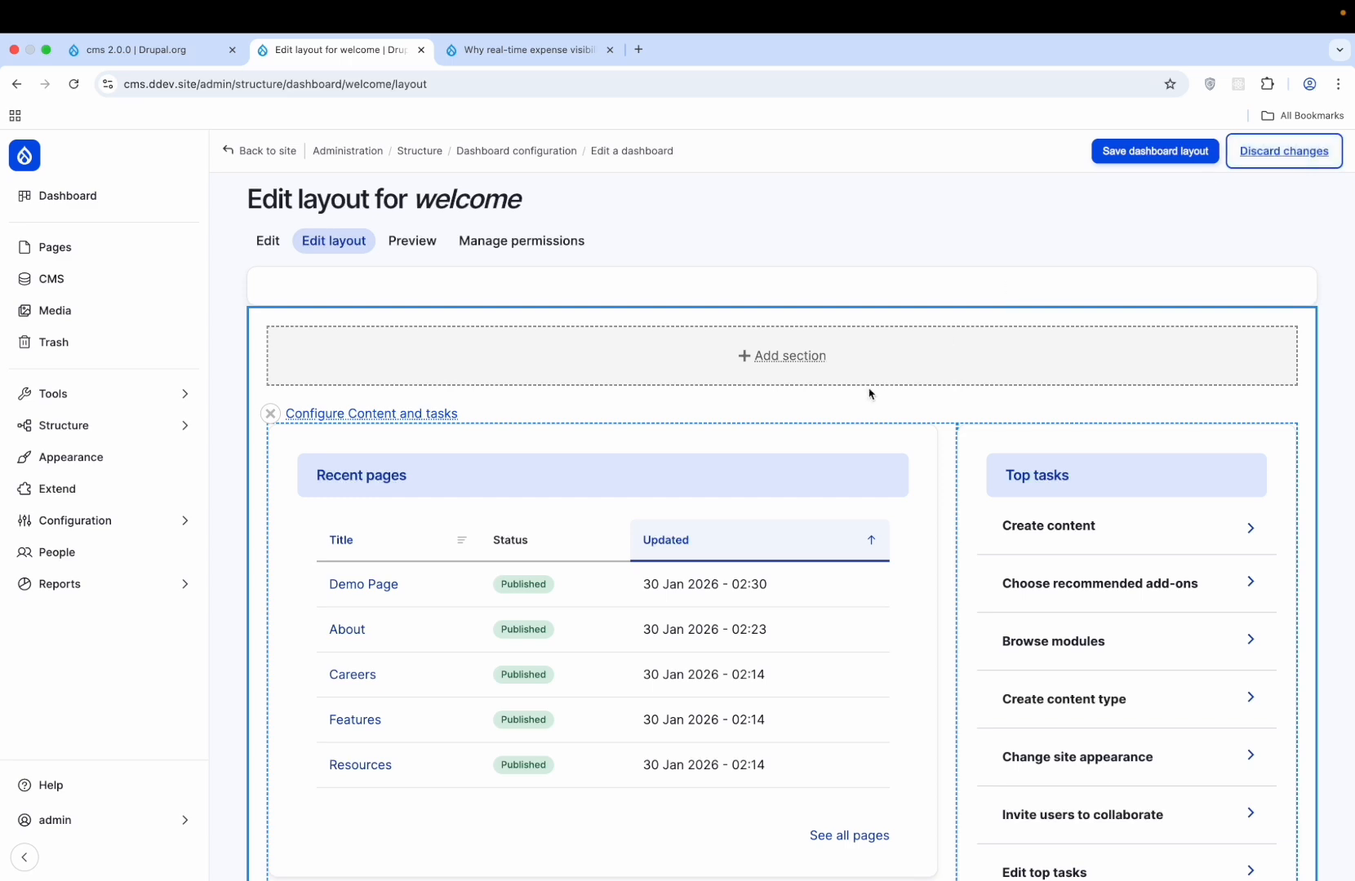
scroll(868, 393, down, 15)
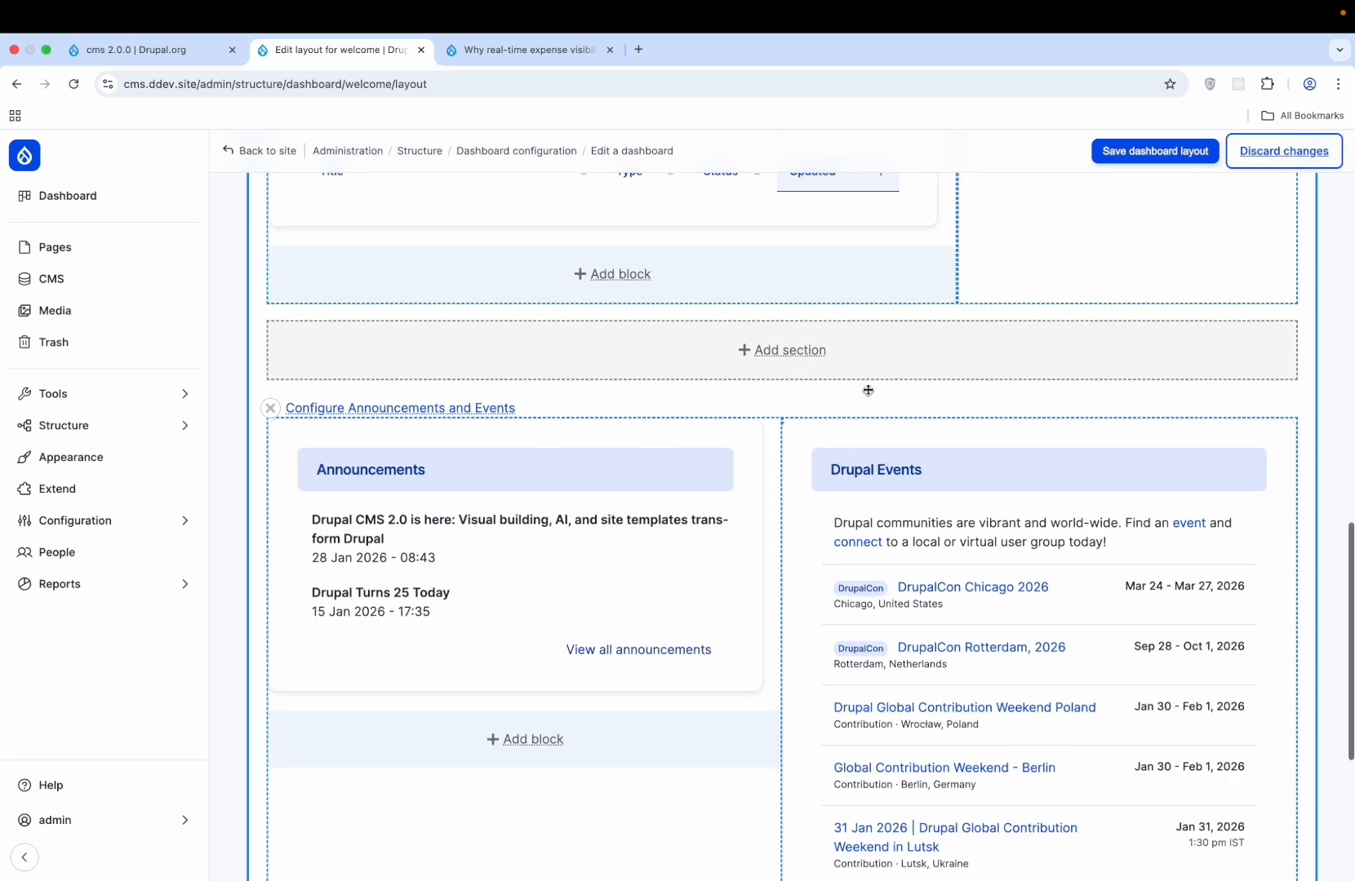
scroll(867, 390, up, 15)
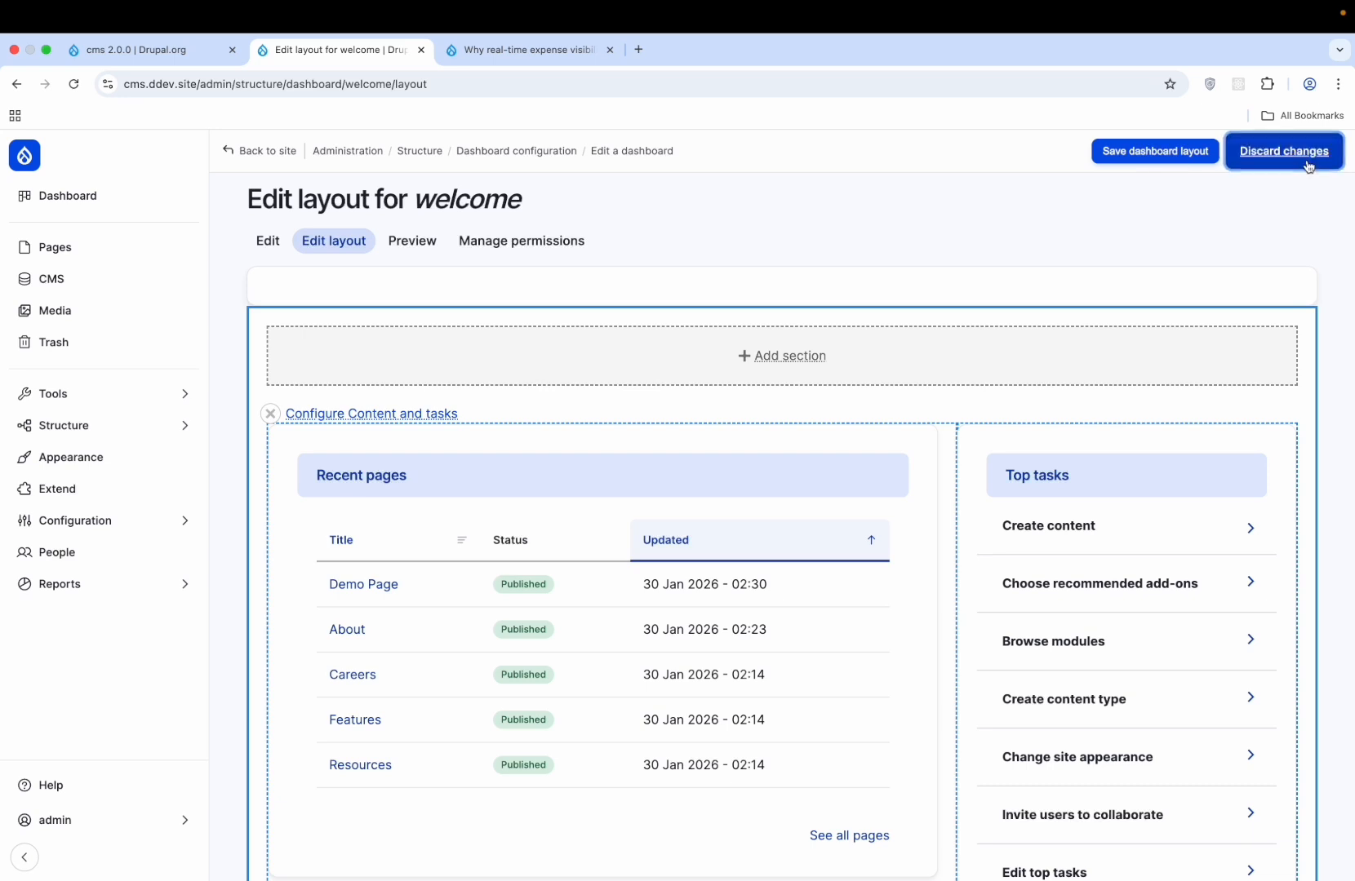
click(1275, 154)
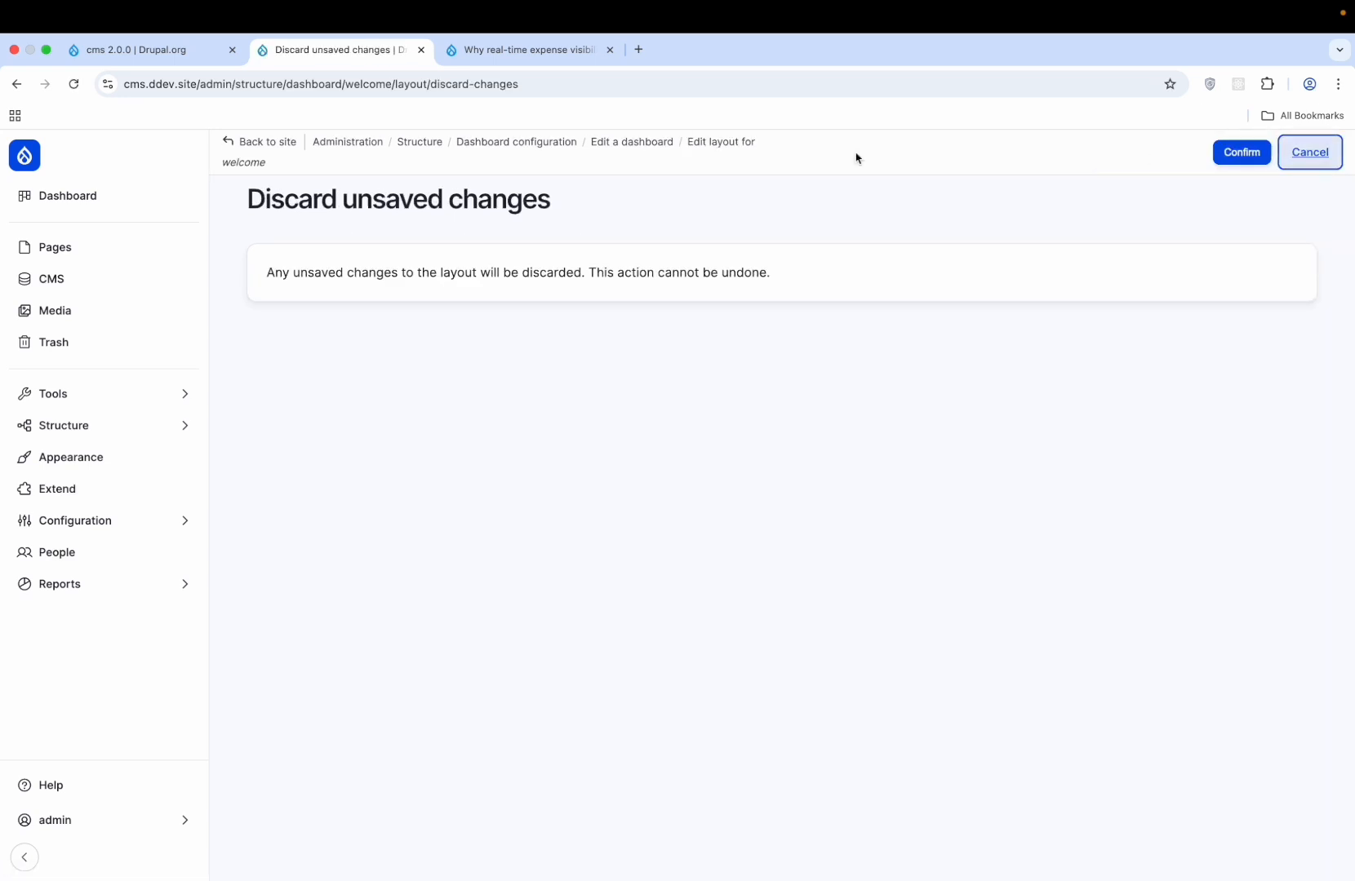
click(1242, 152)
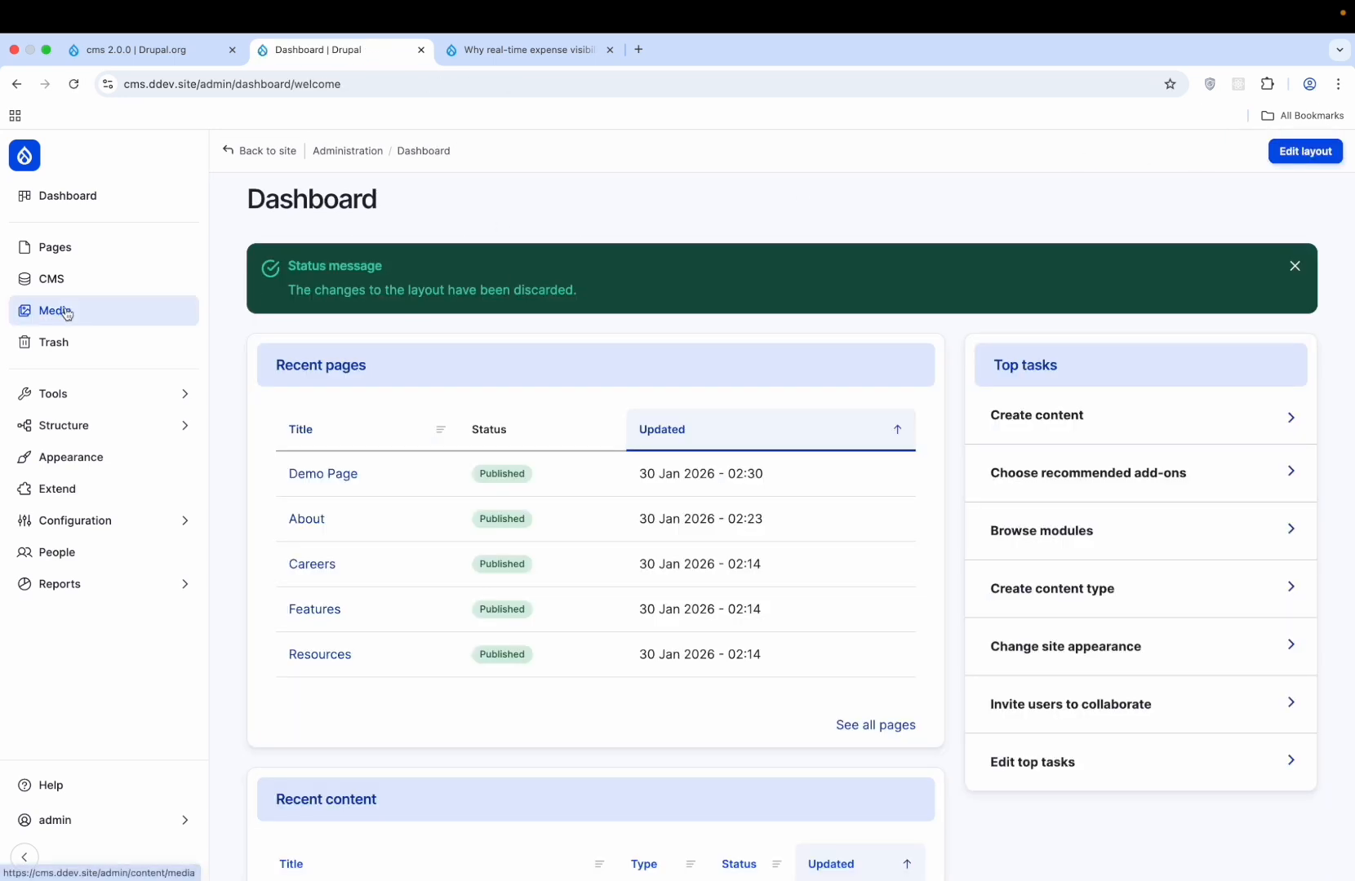
- Open the Extend page to review the installed modules
mouse_move(133, 428)
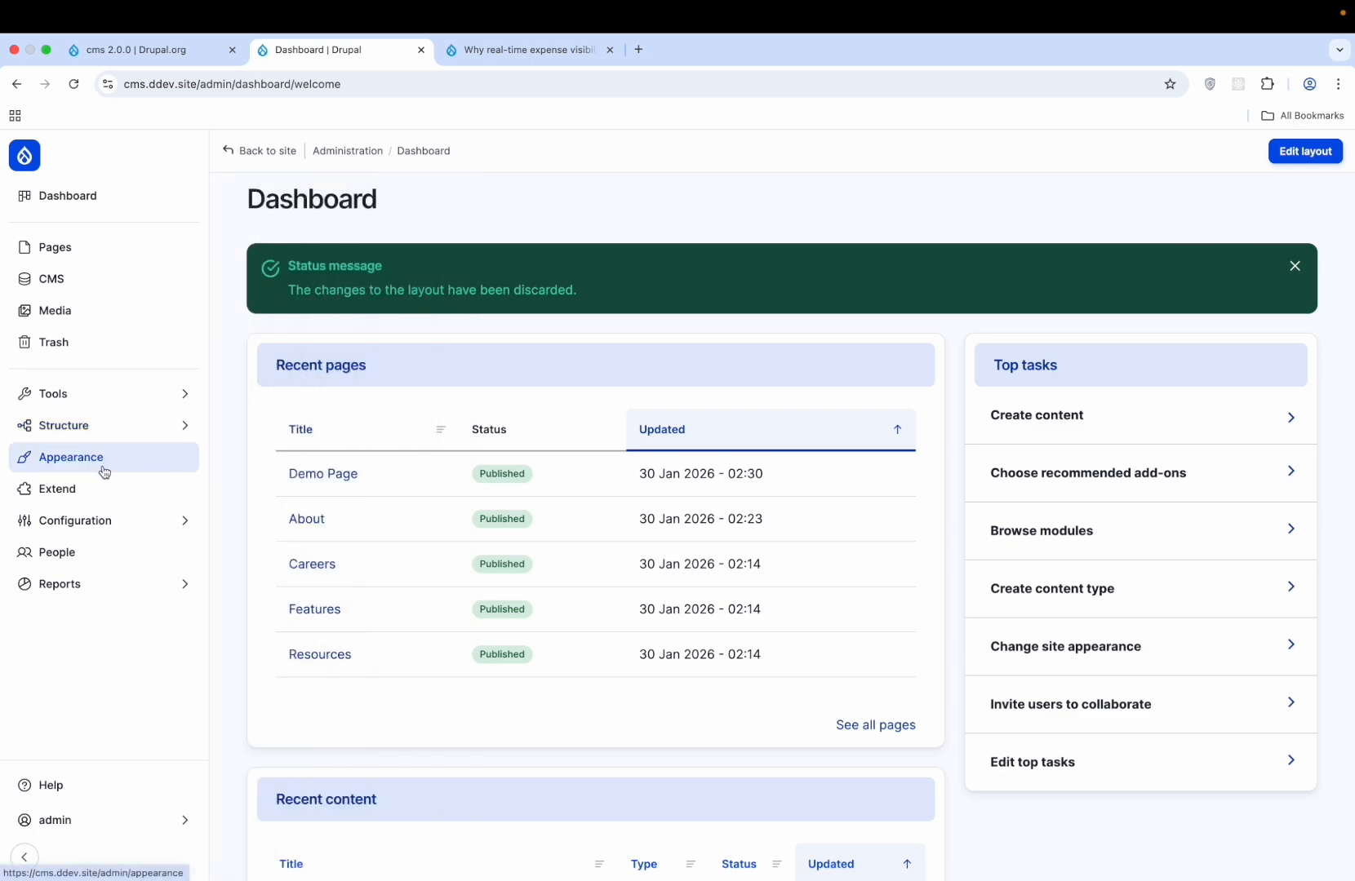
click(100, 493)
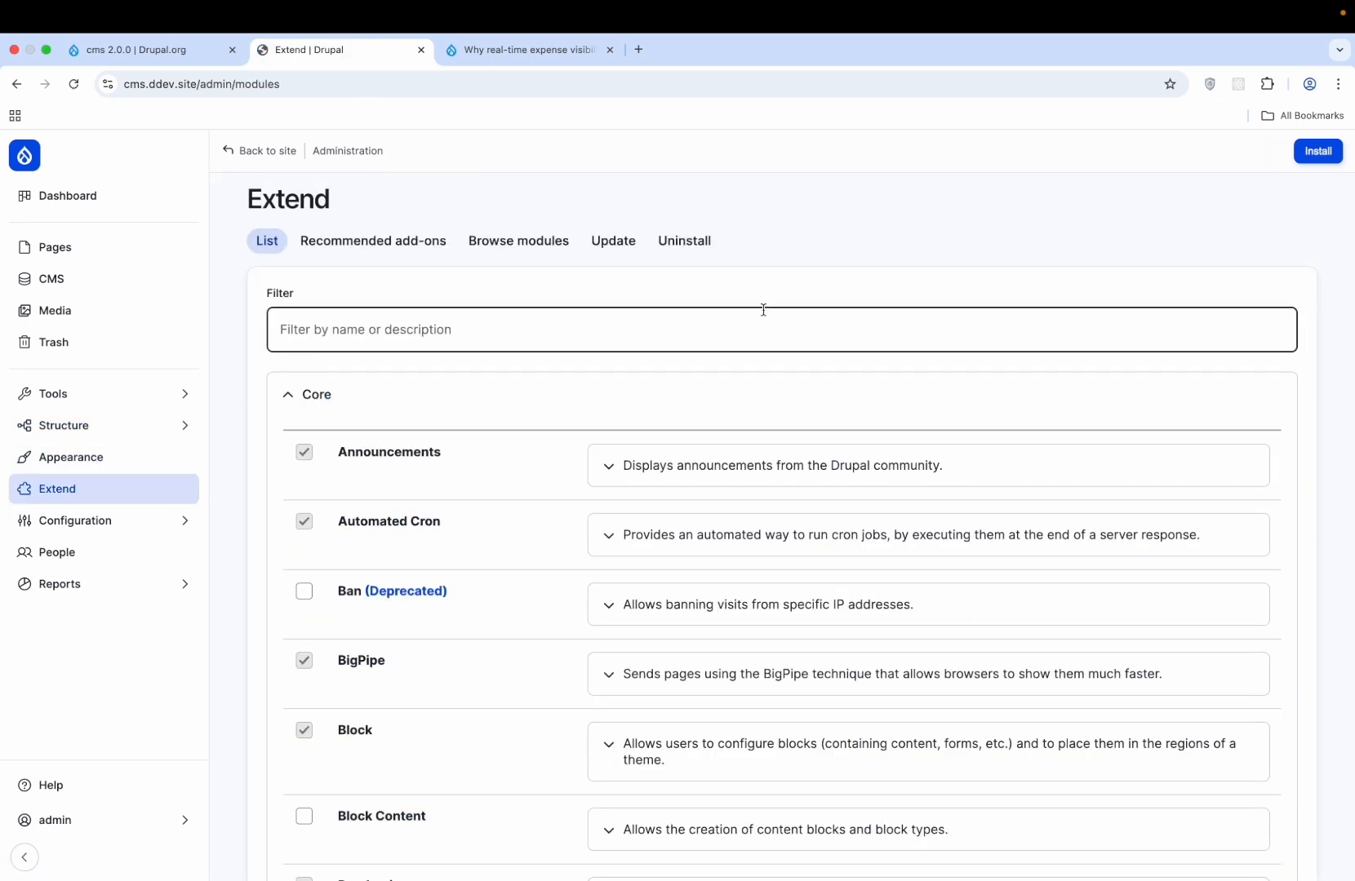
scroll(763, 310, down, 6)
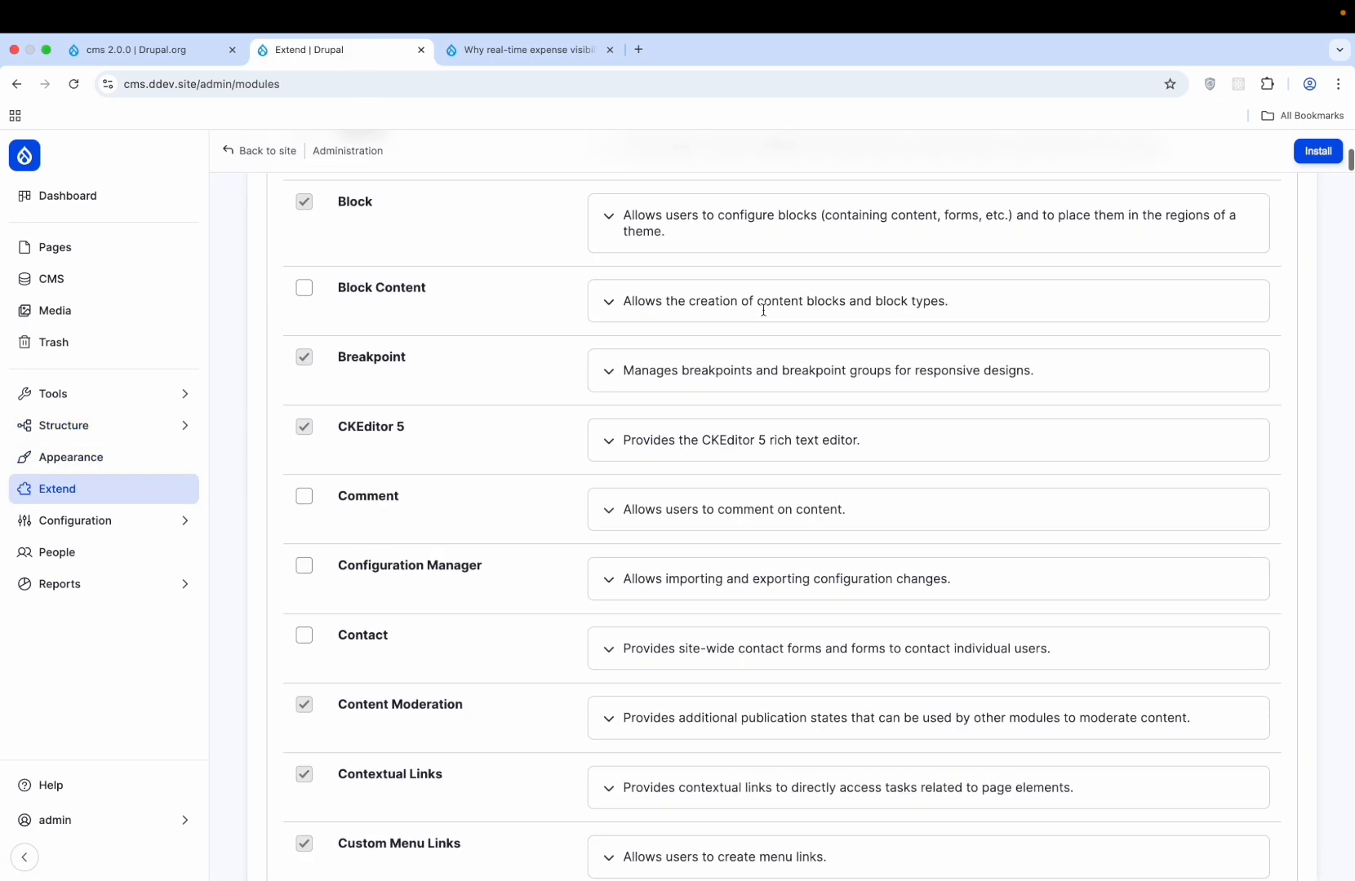
scroll(763, 310, up, 6)
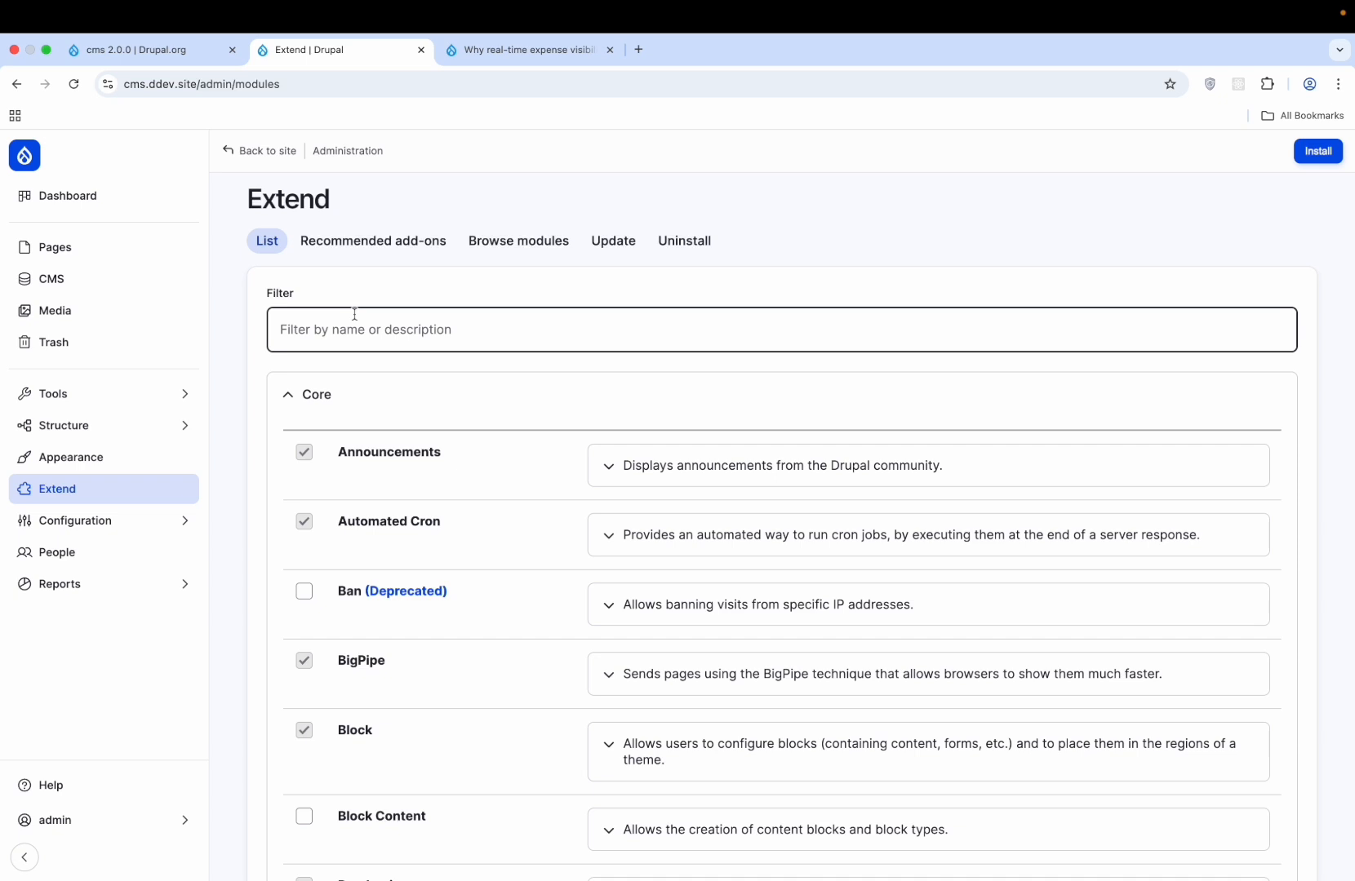
- Look over the Recommended add-ons, then open Browse modules listing 5,419 modules
click(385, 248)
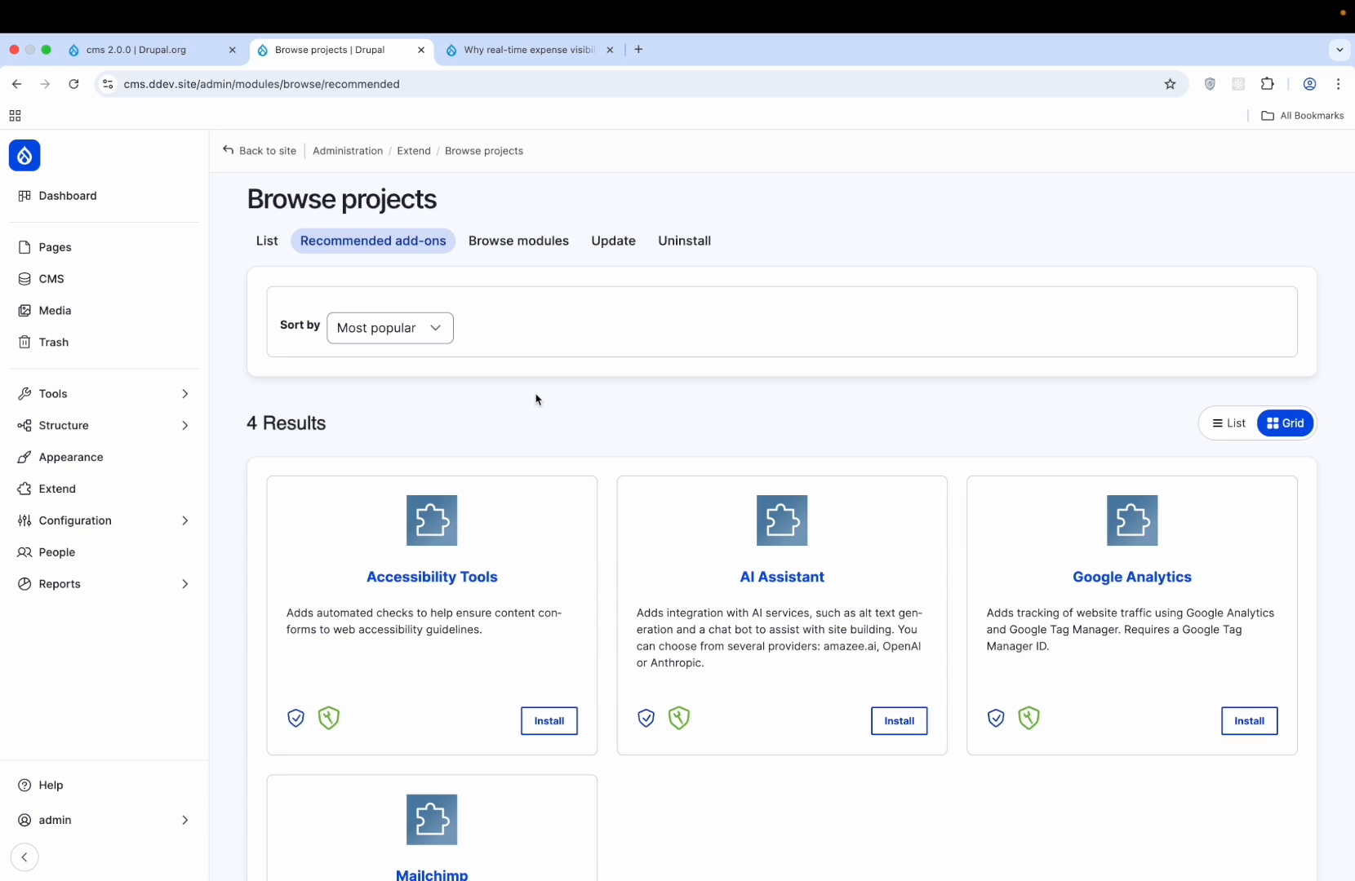
scroll(538, 396, down, 3)
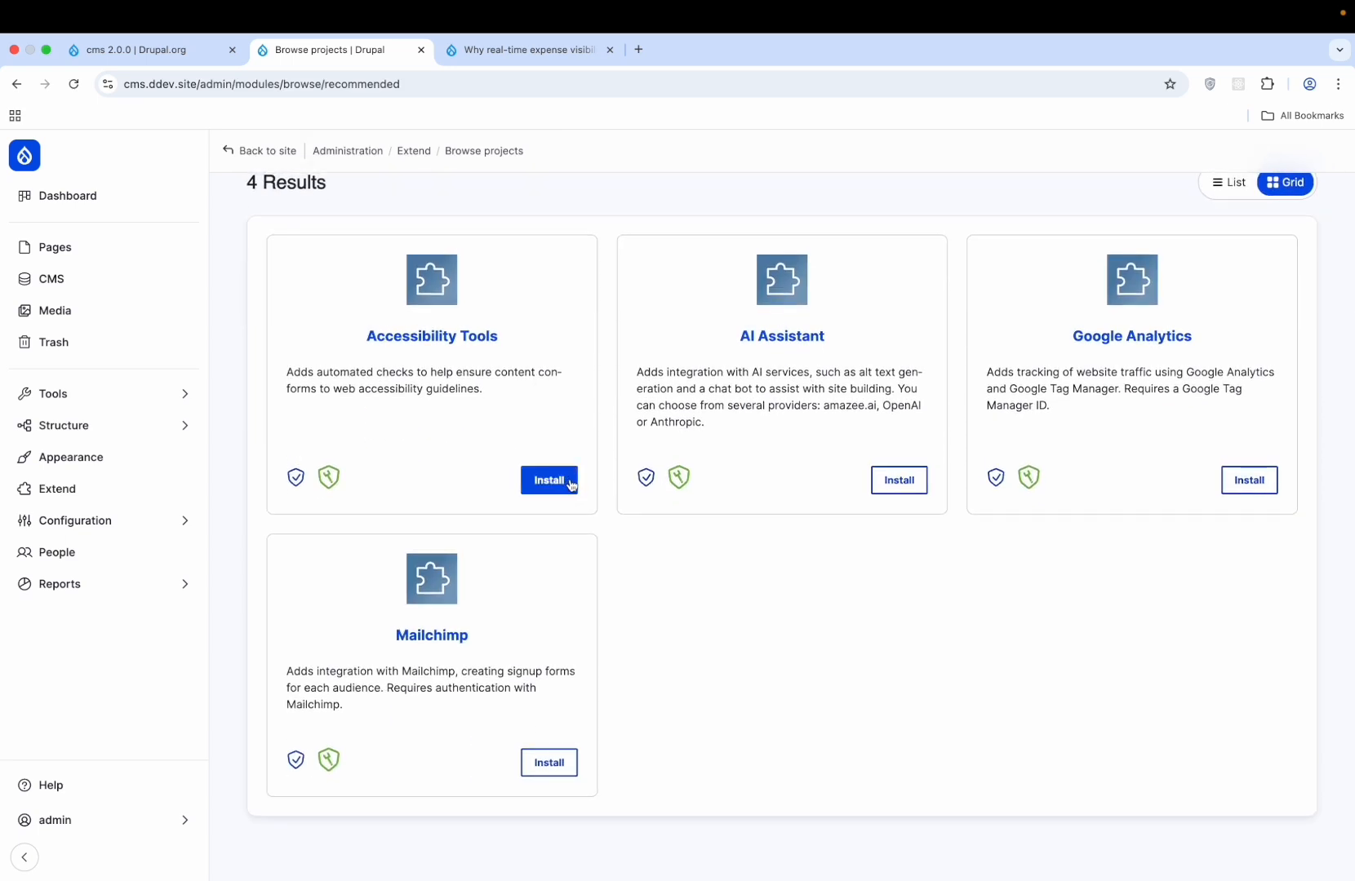
scroll(560, 411, up, 3)
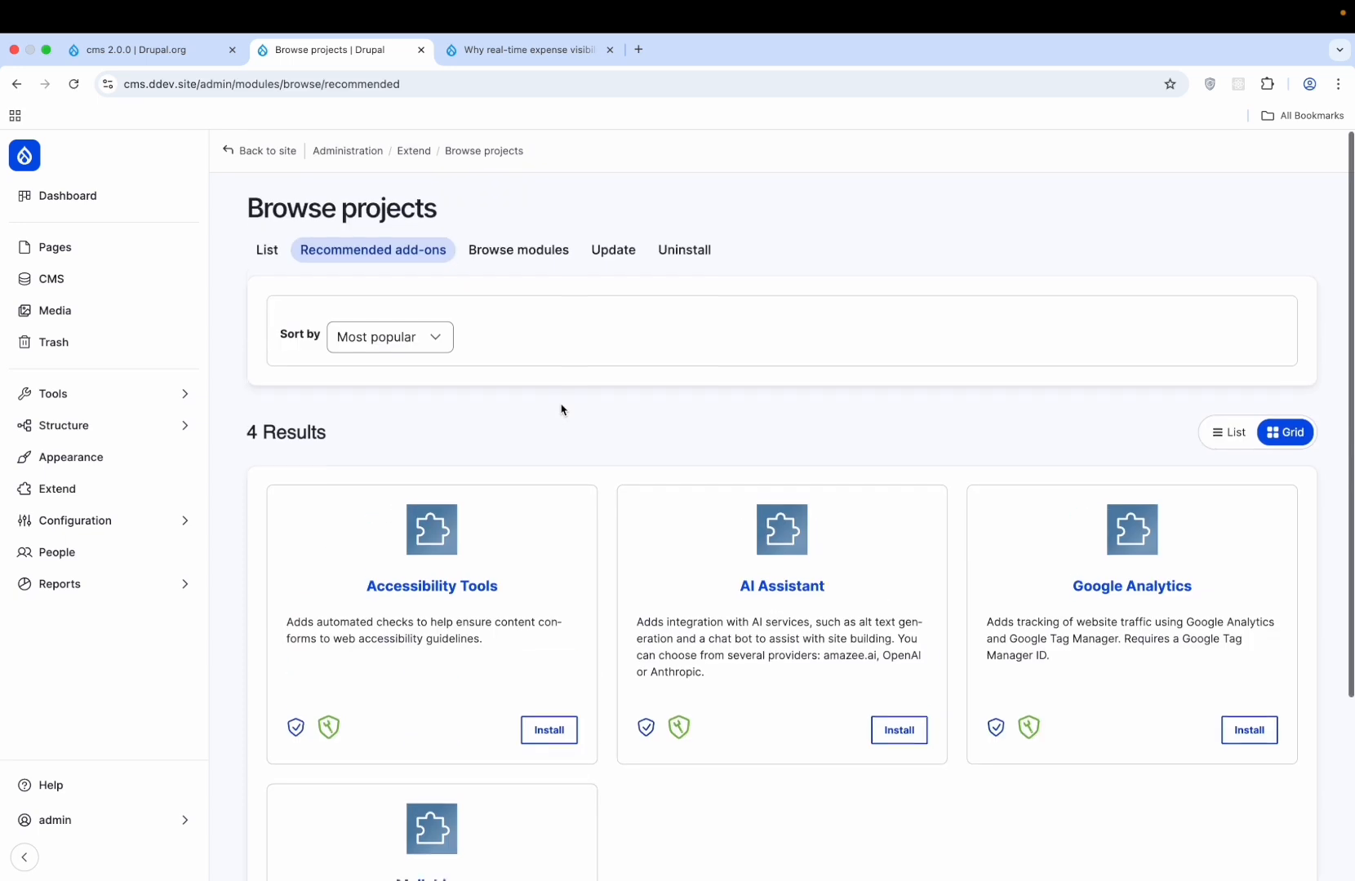
click(514, 254)
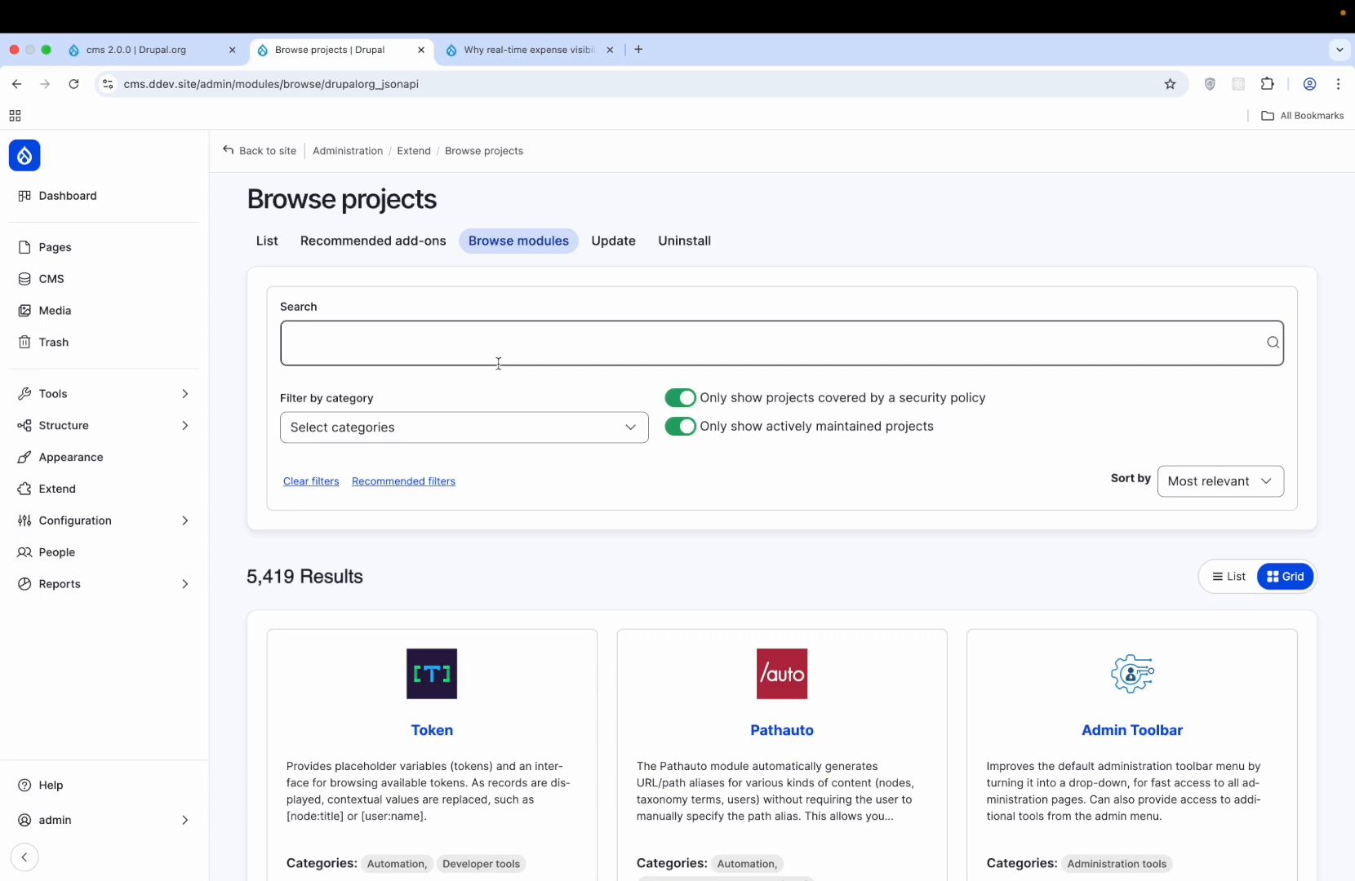
- Open the module category filter and close it without choosing a category
scroll(498, 359, down, 5)
scroll(498, 359, up, 5)
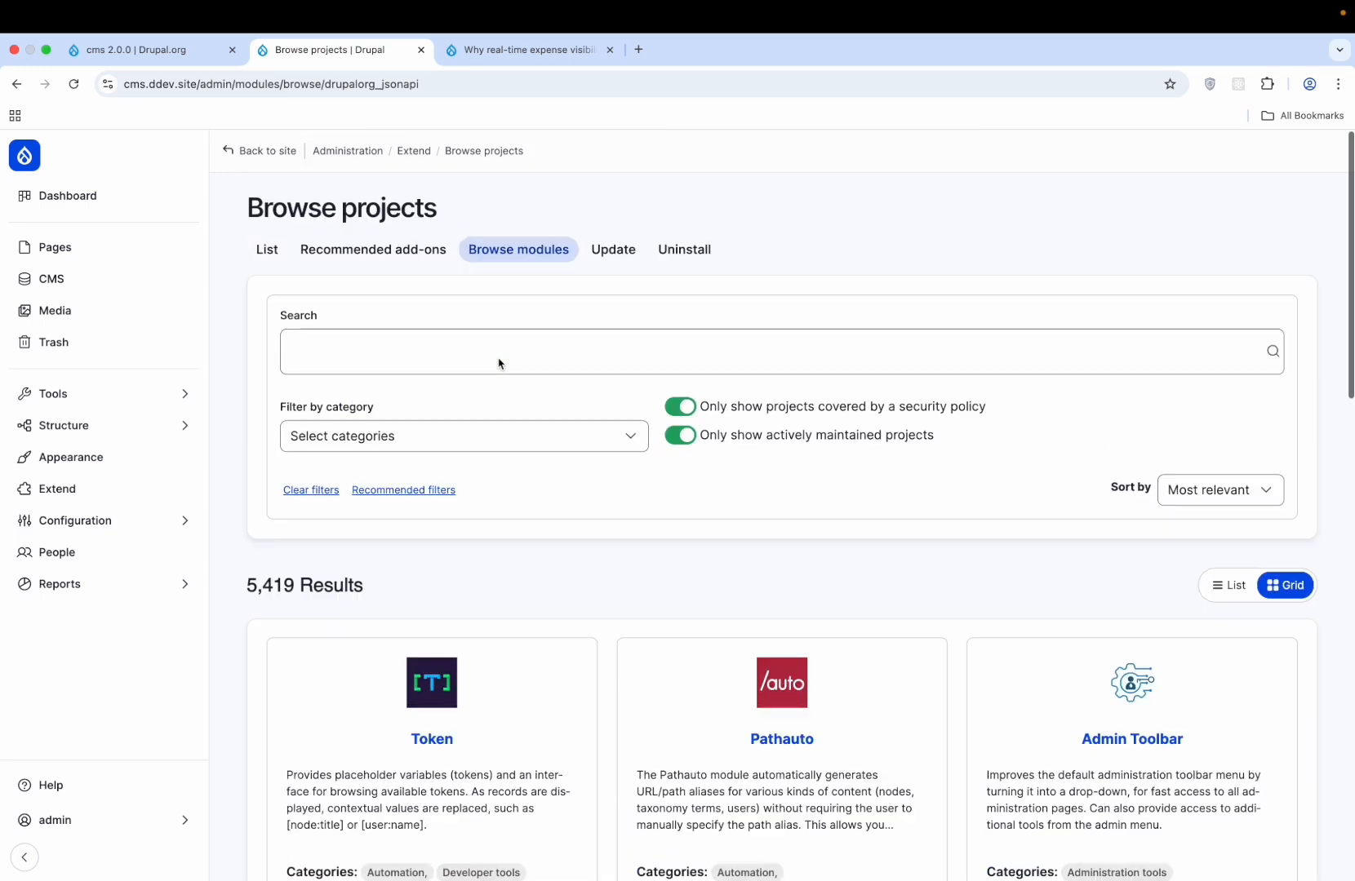
click(544, 432)
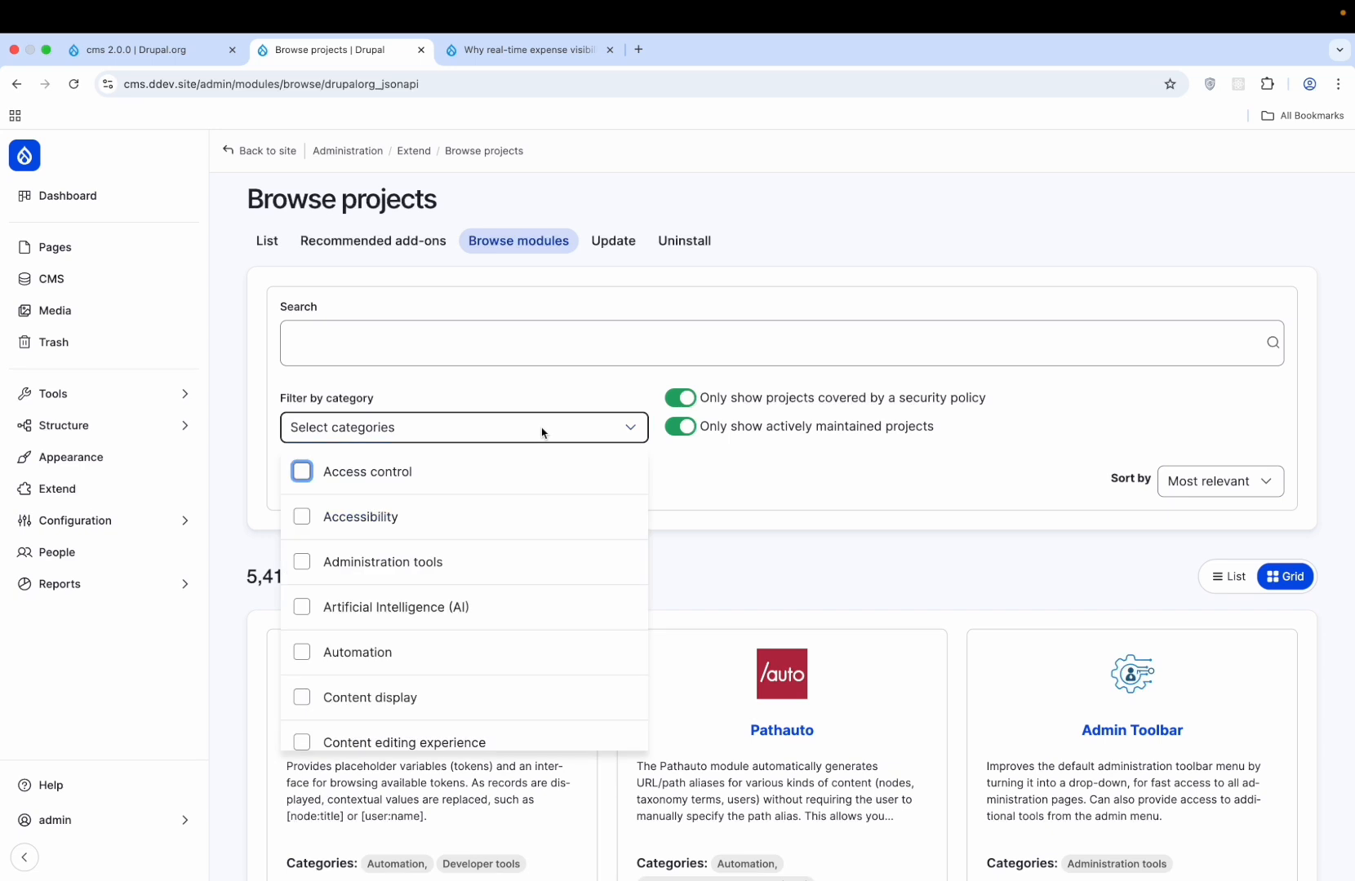
scroll(500, 642, down, 5)
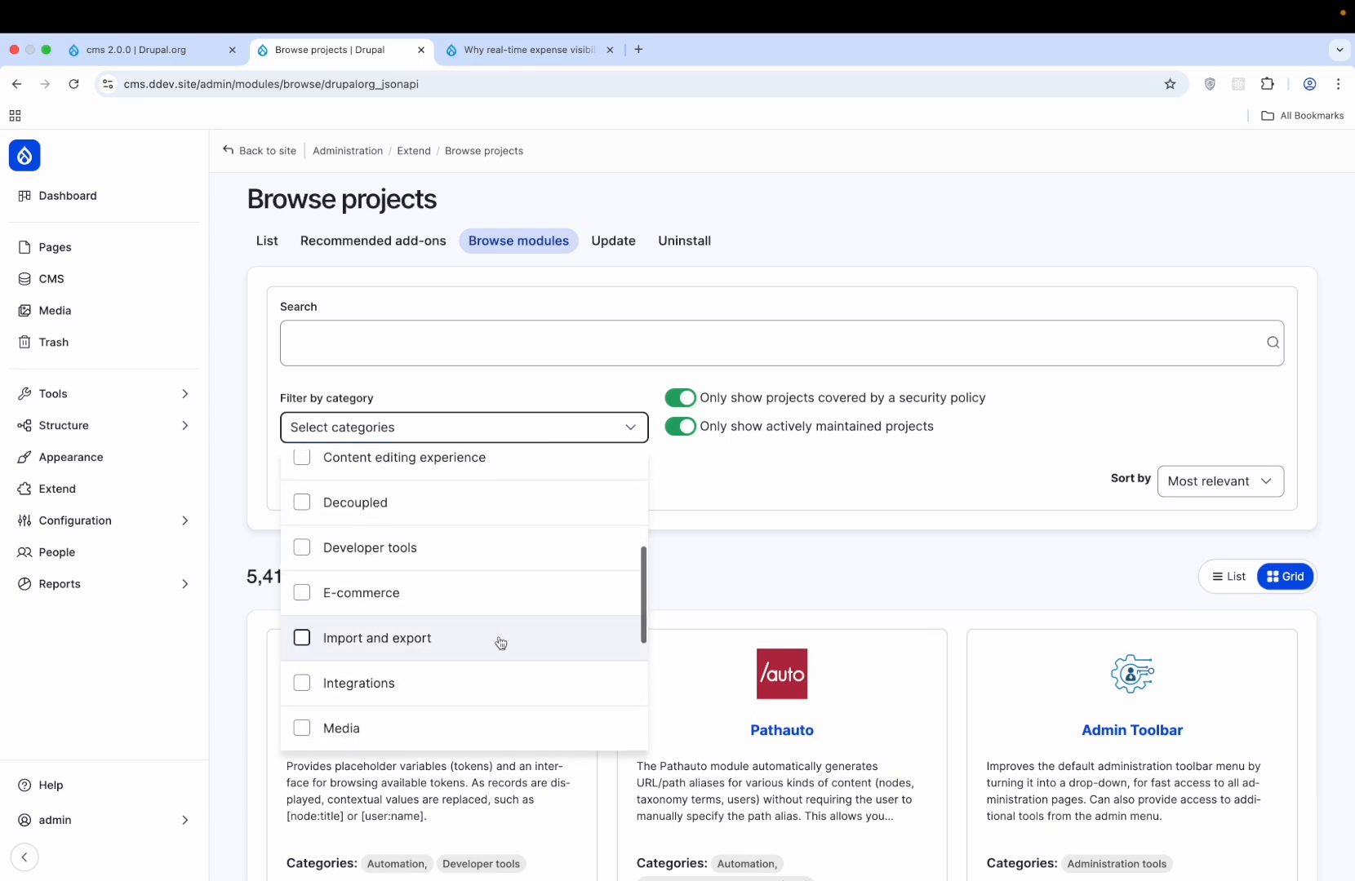
click(718, 516)
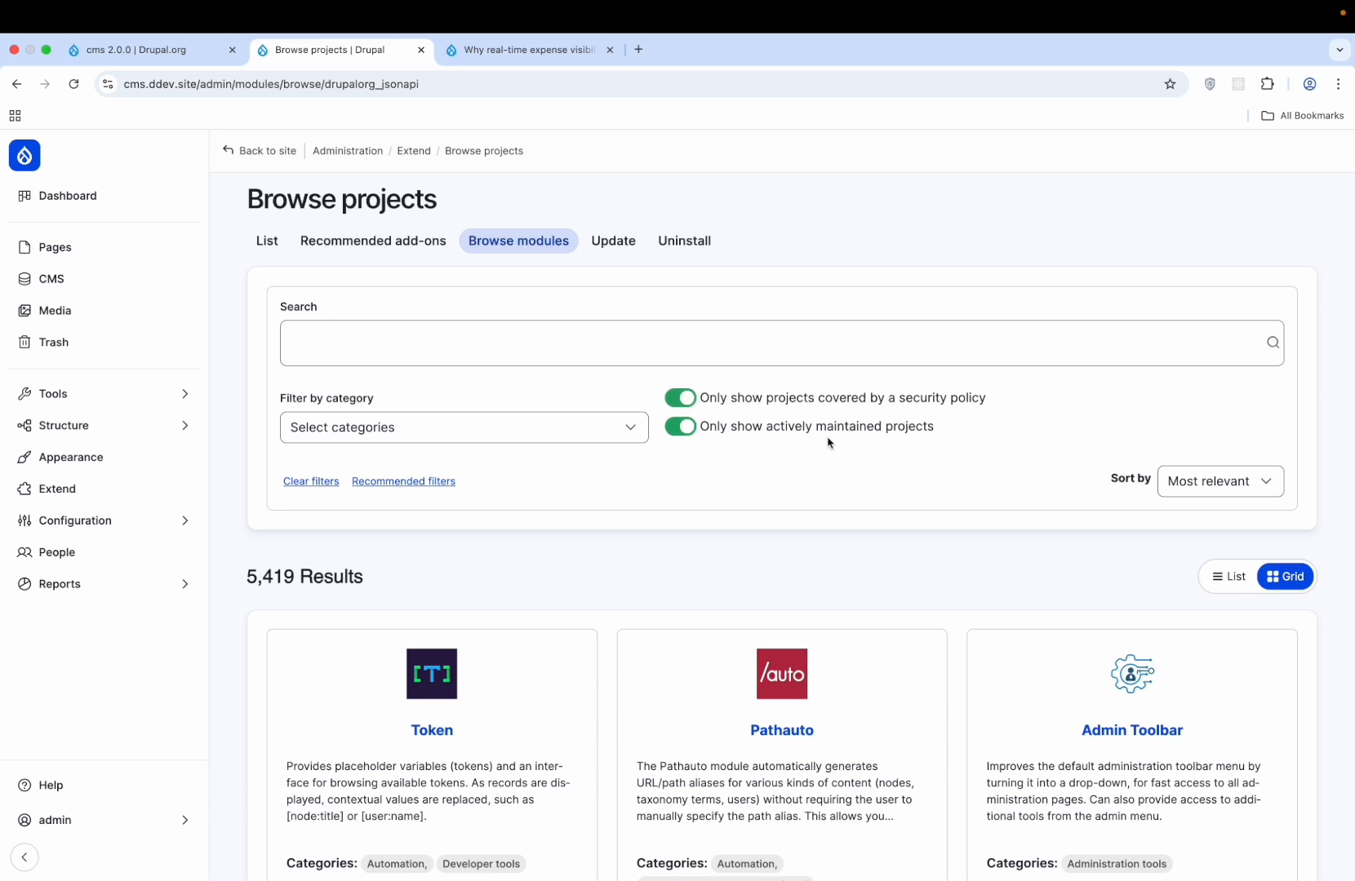
- Search the module browser for 'commerce' and scan the results
click(729, 351)
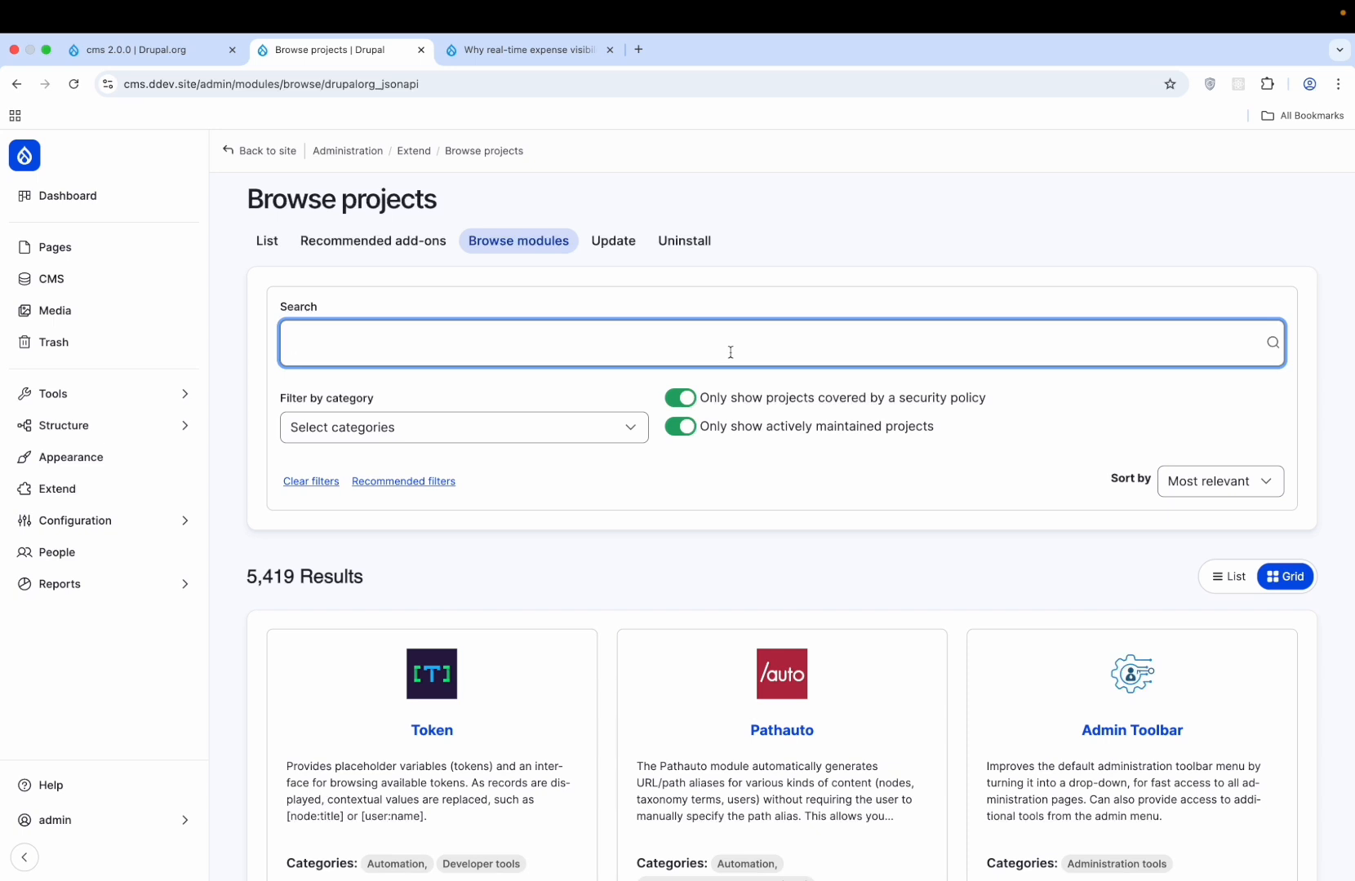
text(commerce)
click(1278, 343)
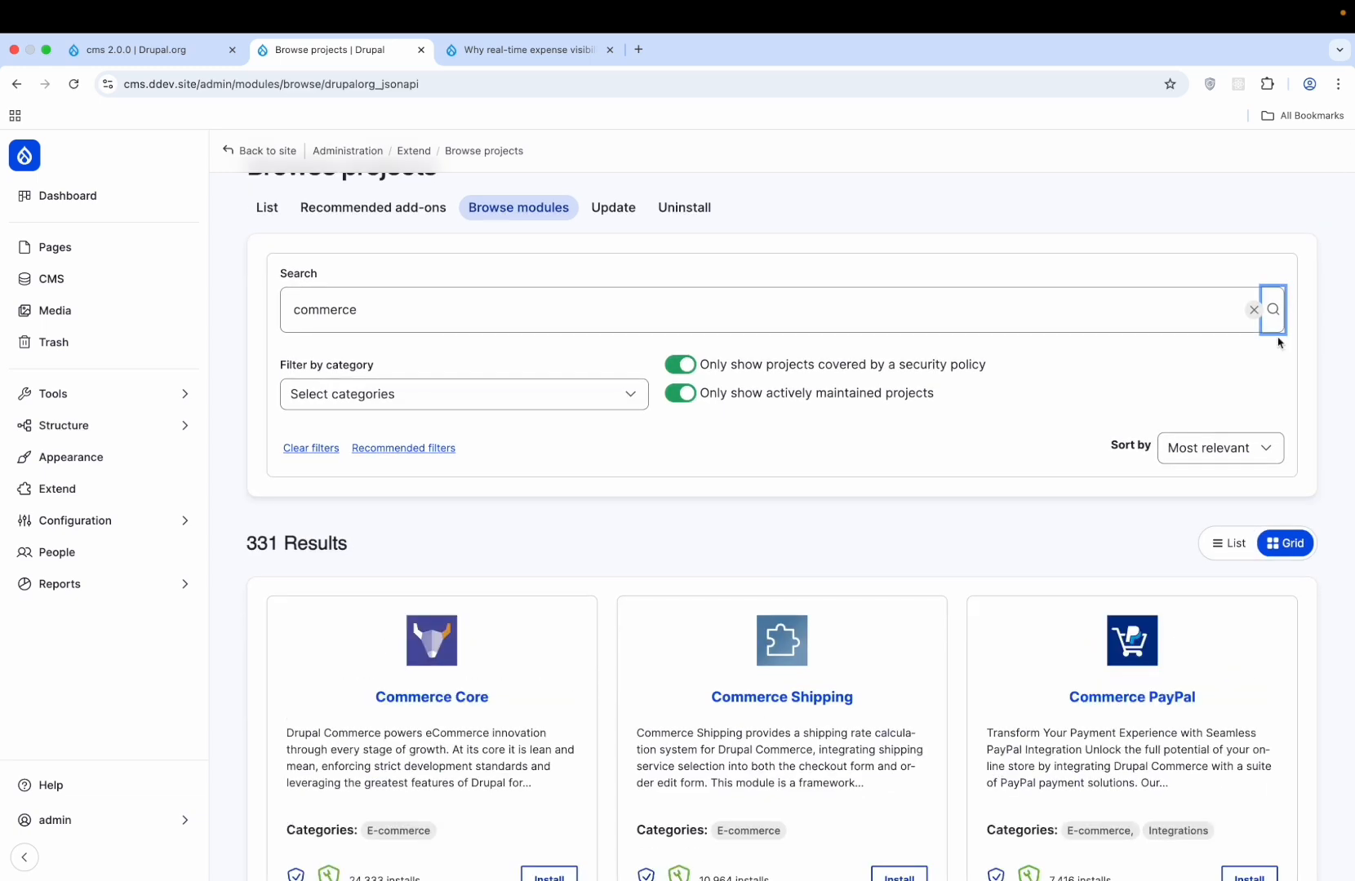
scroll(650, 679, down, 4)
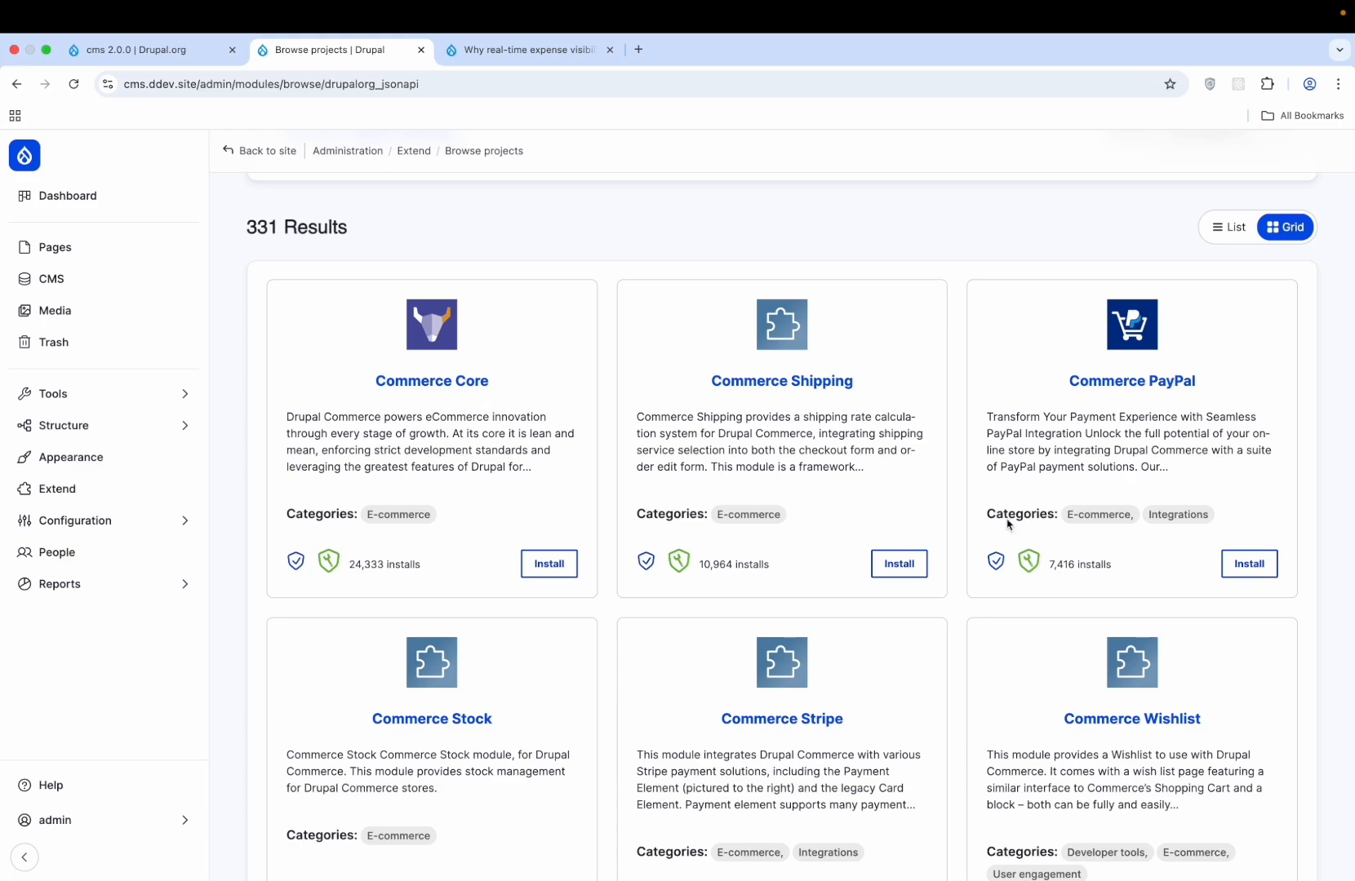
scroll(1008, 523, down, 3)
scroll(1008, 523, down, 5)
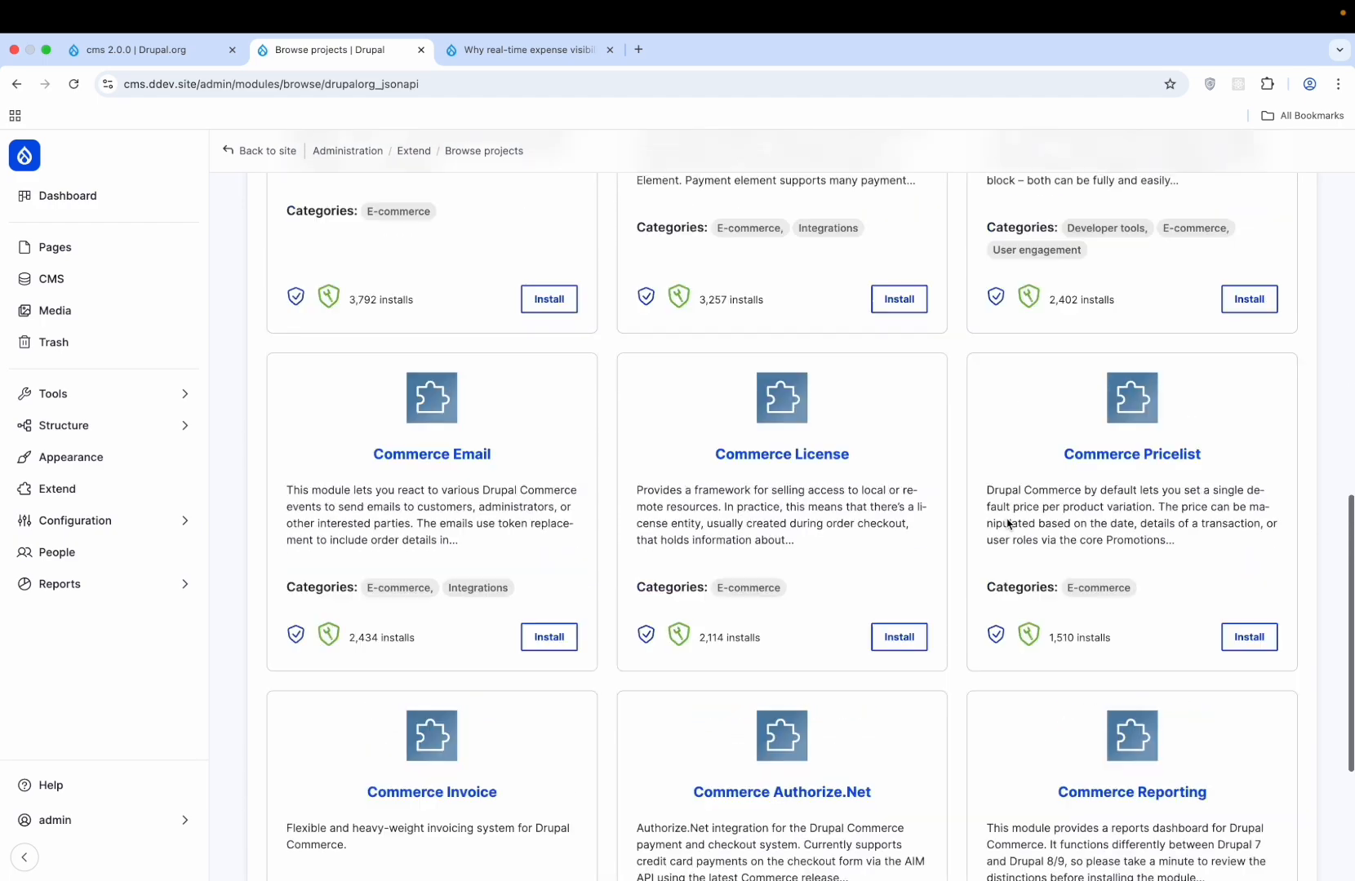
scroll(1008, 522, up, 11)
scroll(1008, 524, up, 2)
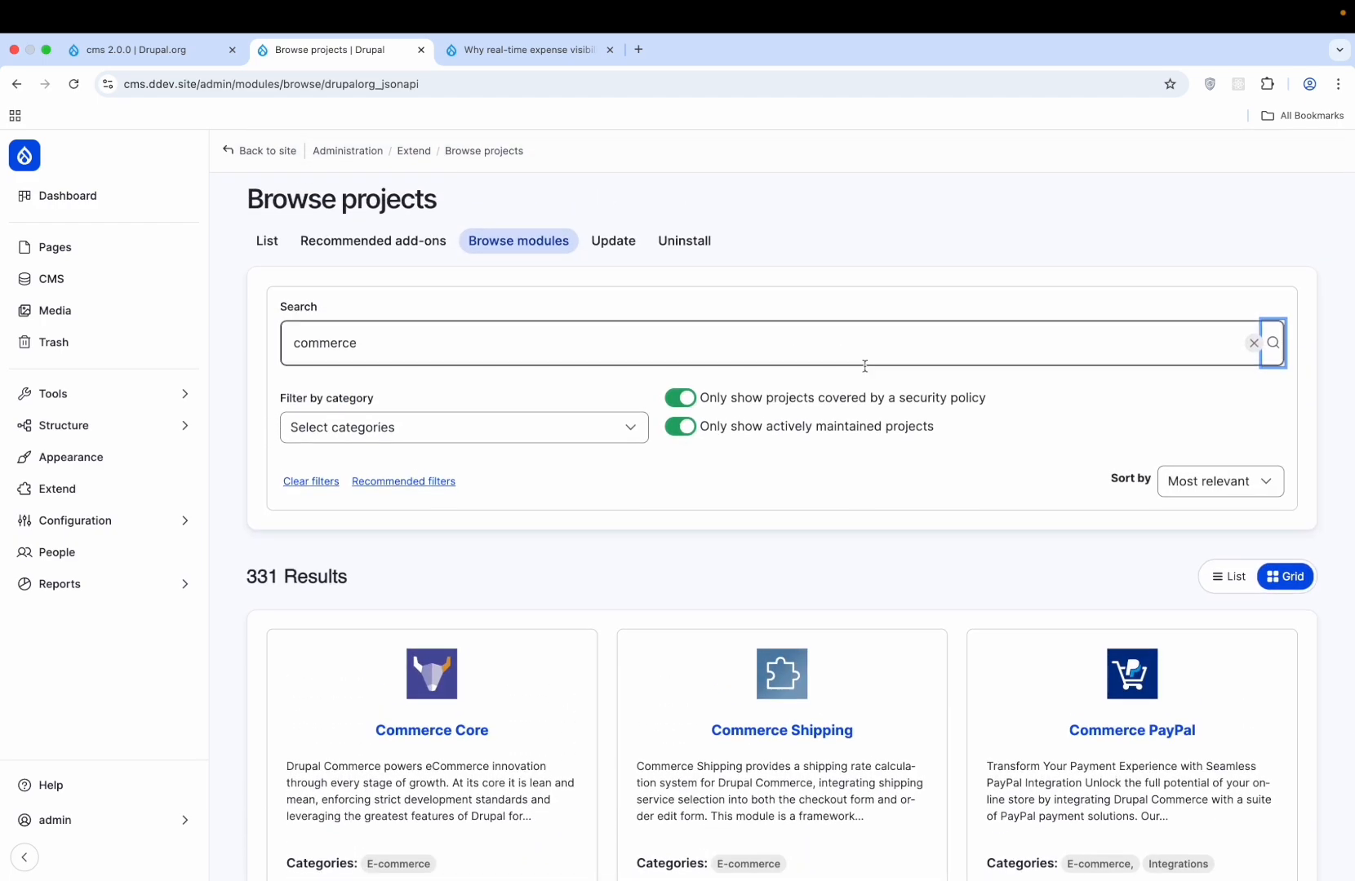
- Search for 'admin toolbar' instead and start installing the Admin Toolbar module
triple_click(775, 345)
text(t)
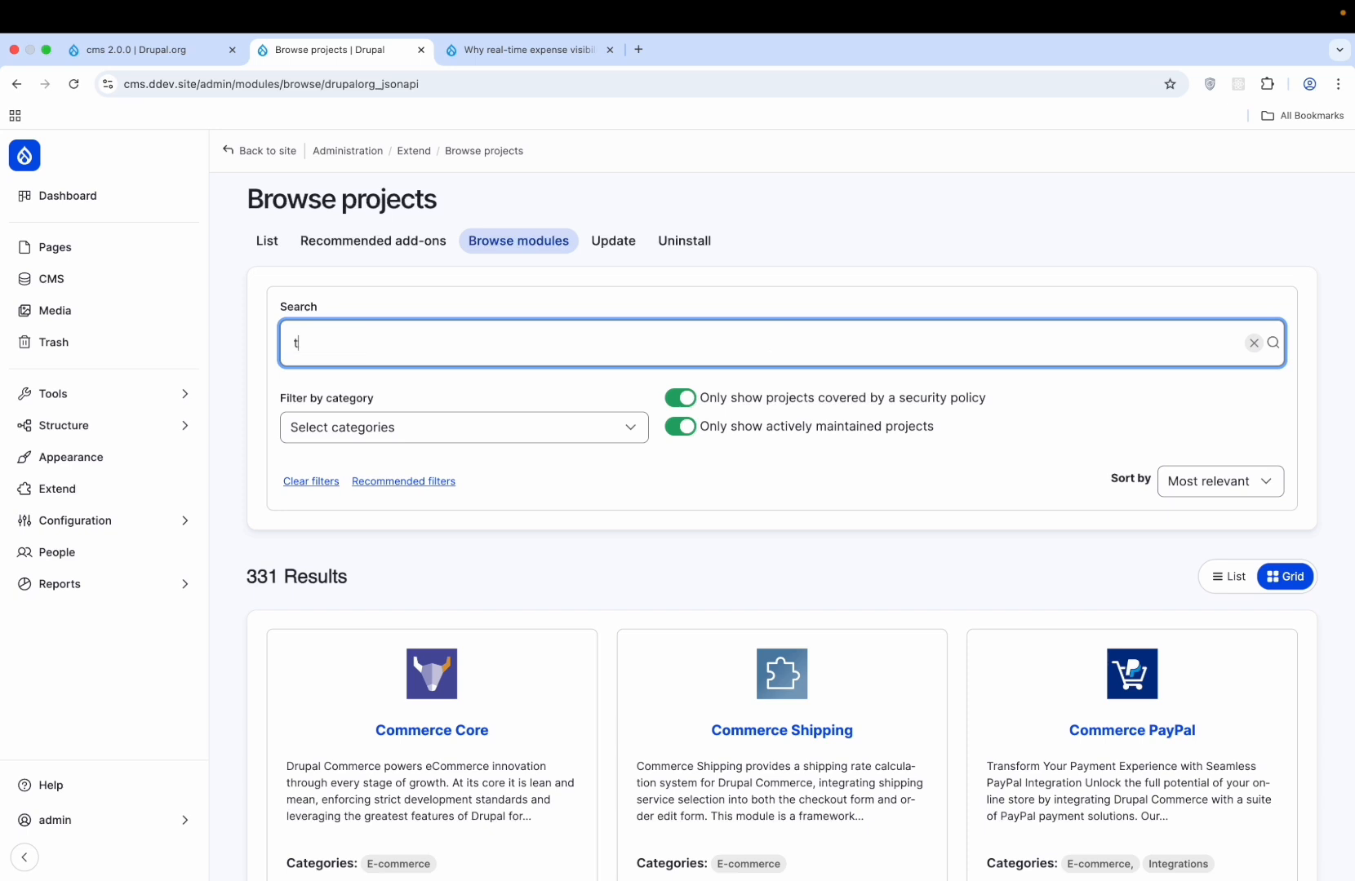
text(ool)
key(BackSpace)
key(BackSpace)
key(BackSpace)
key(BackSpace)
text(admin toolbar)
click(1274, 342)
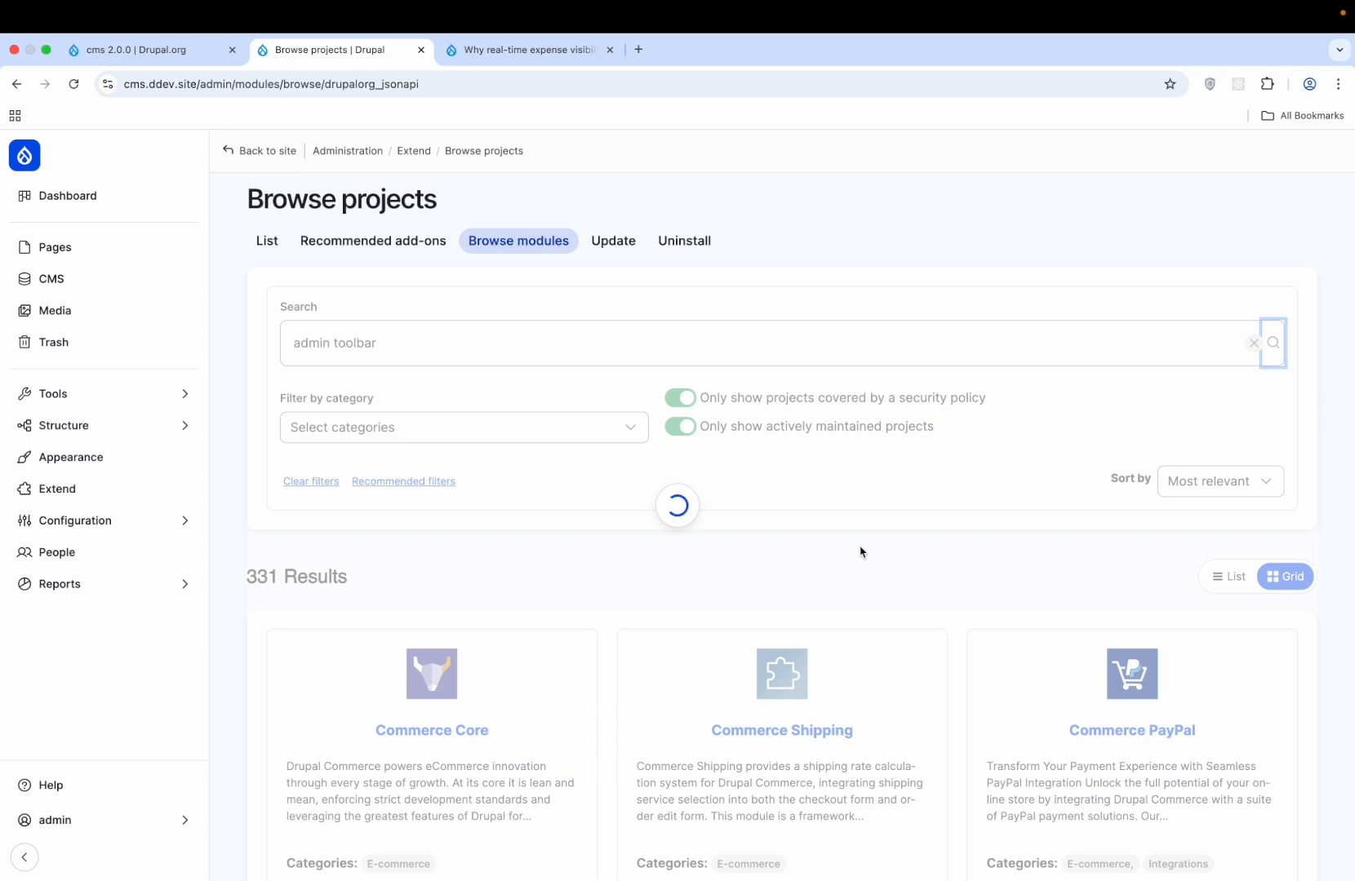
scroll(859, 552, down, 5)
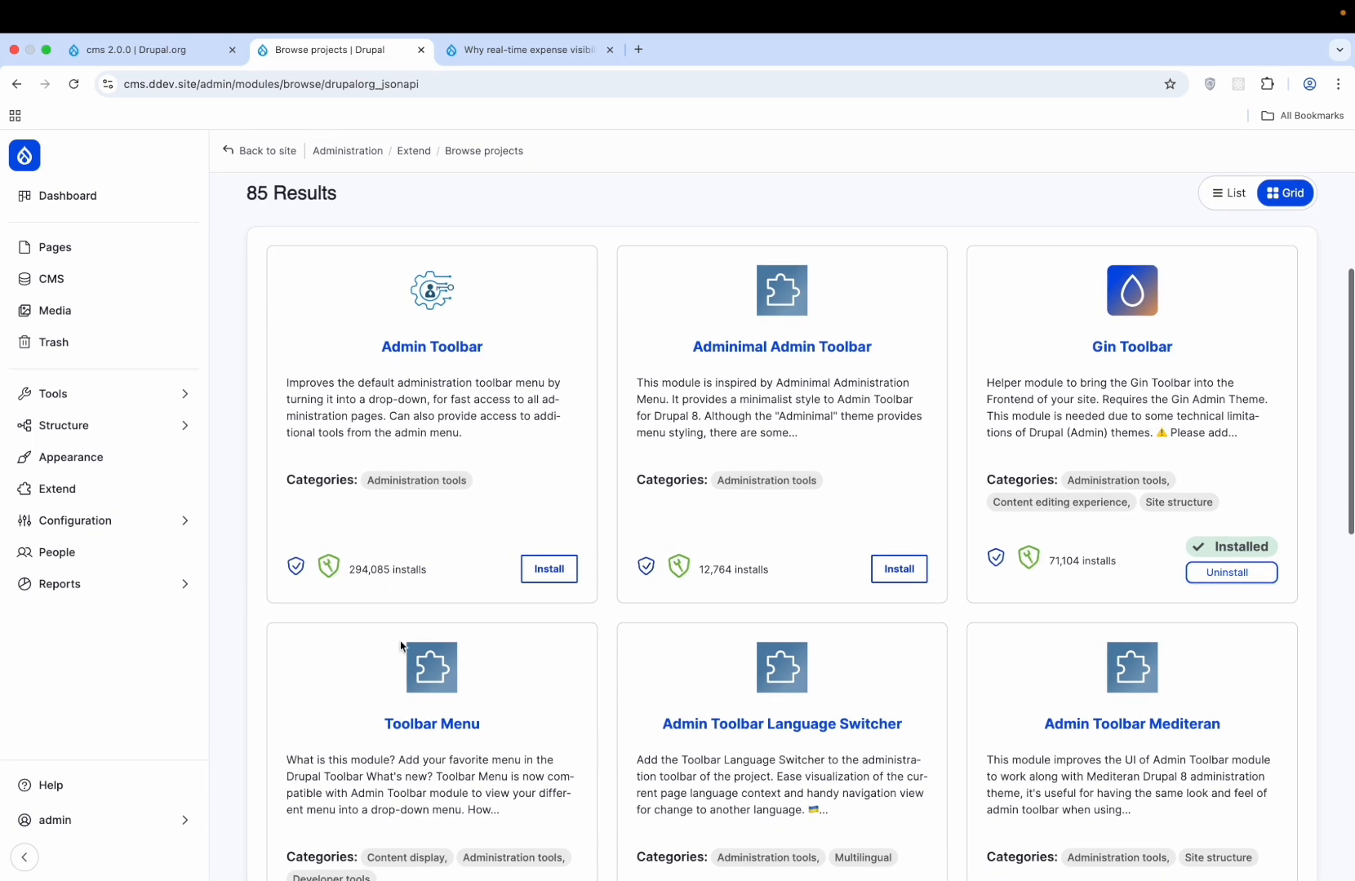
click(554, 570)
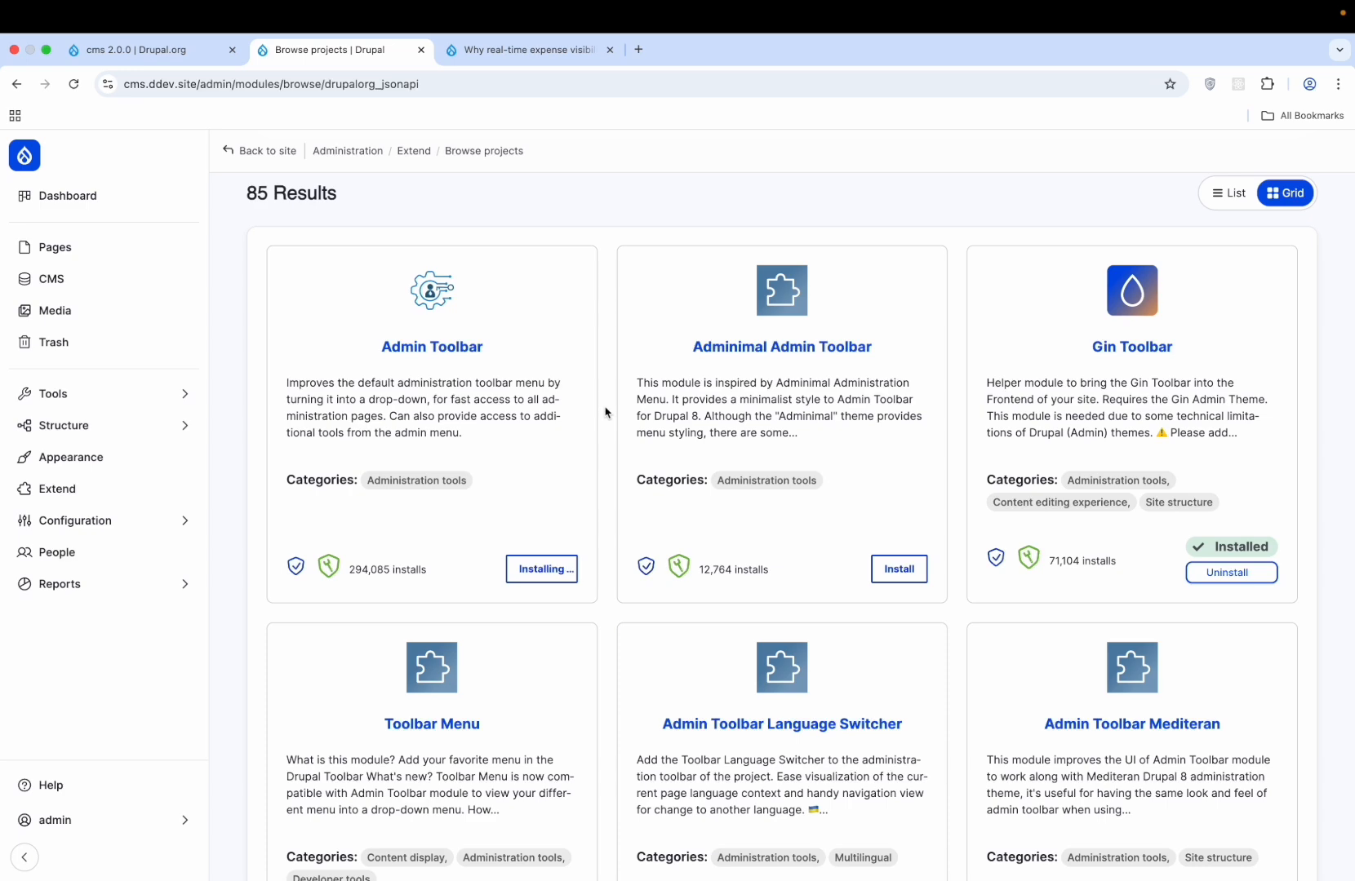
key(ctrl+Left)
- List the cms project directory with 'll' in iTerm2, then return to the browser
click(722, 350)
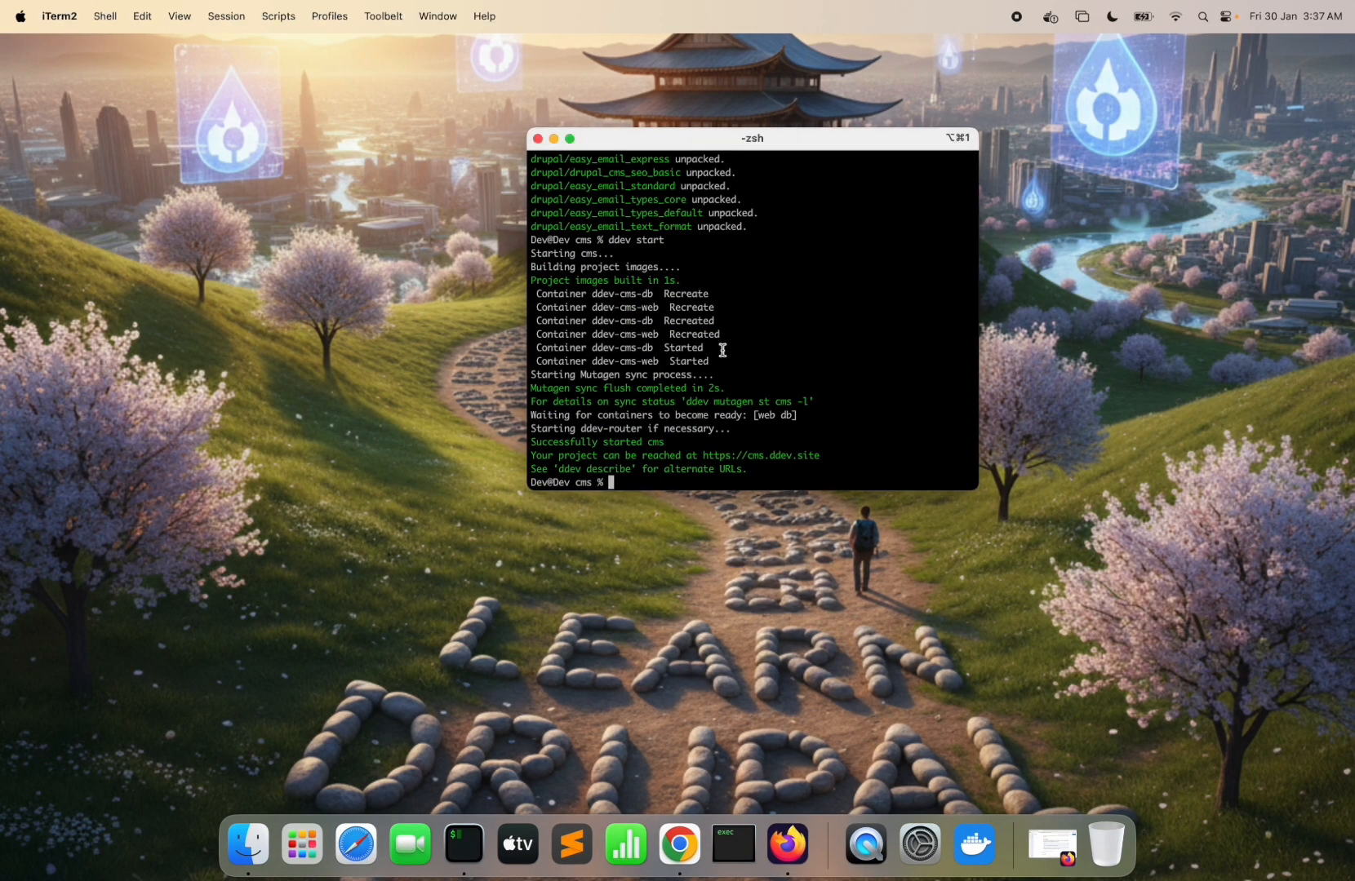
text(ll)
key(Return)
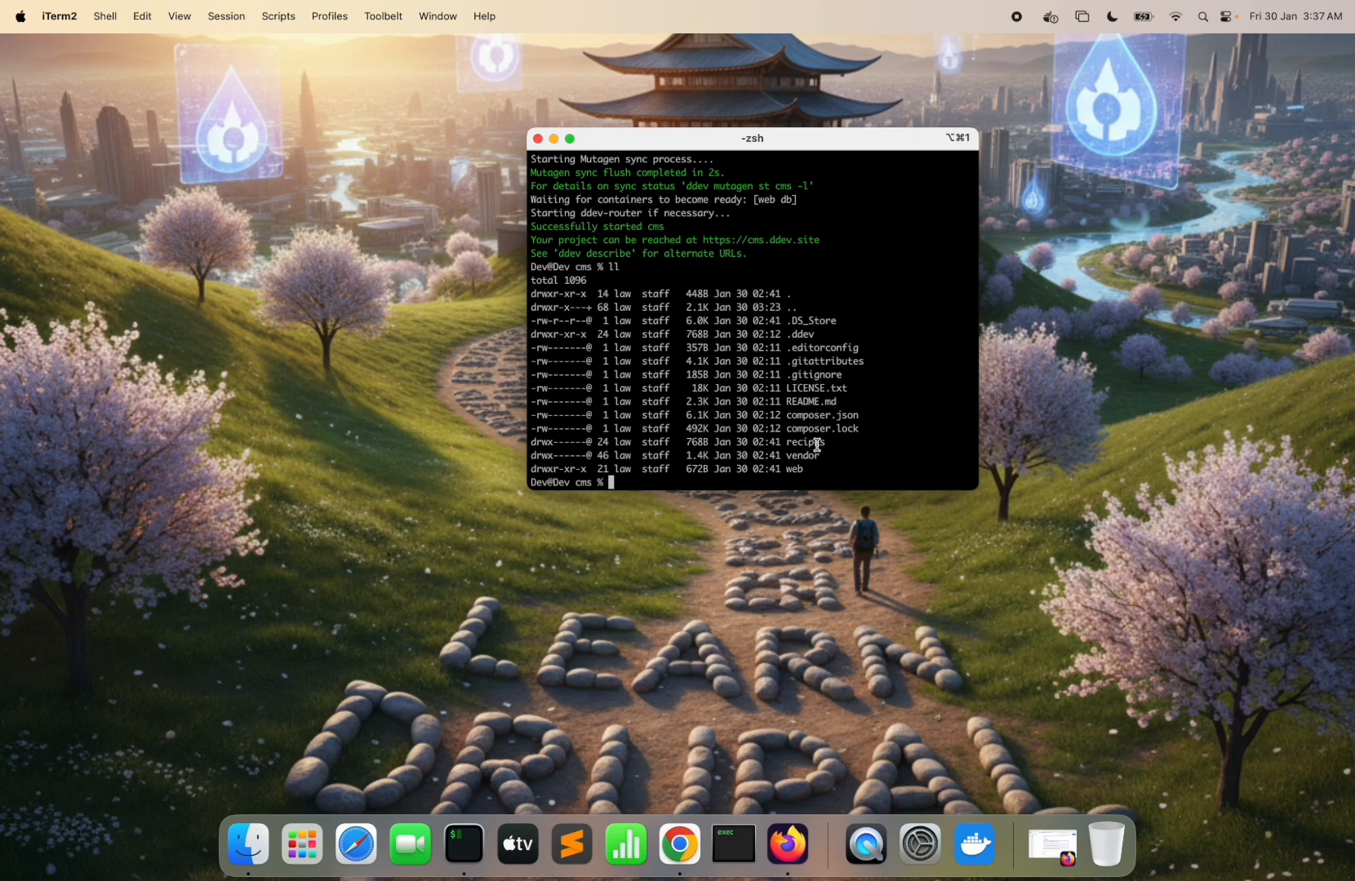
key(ctrl+Right)
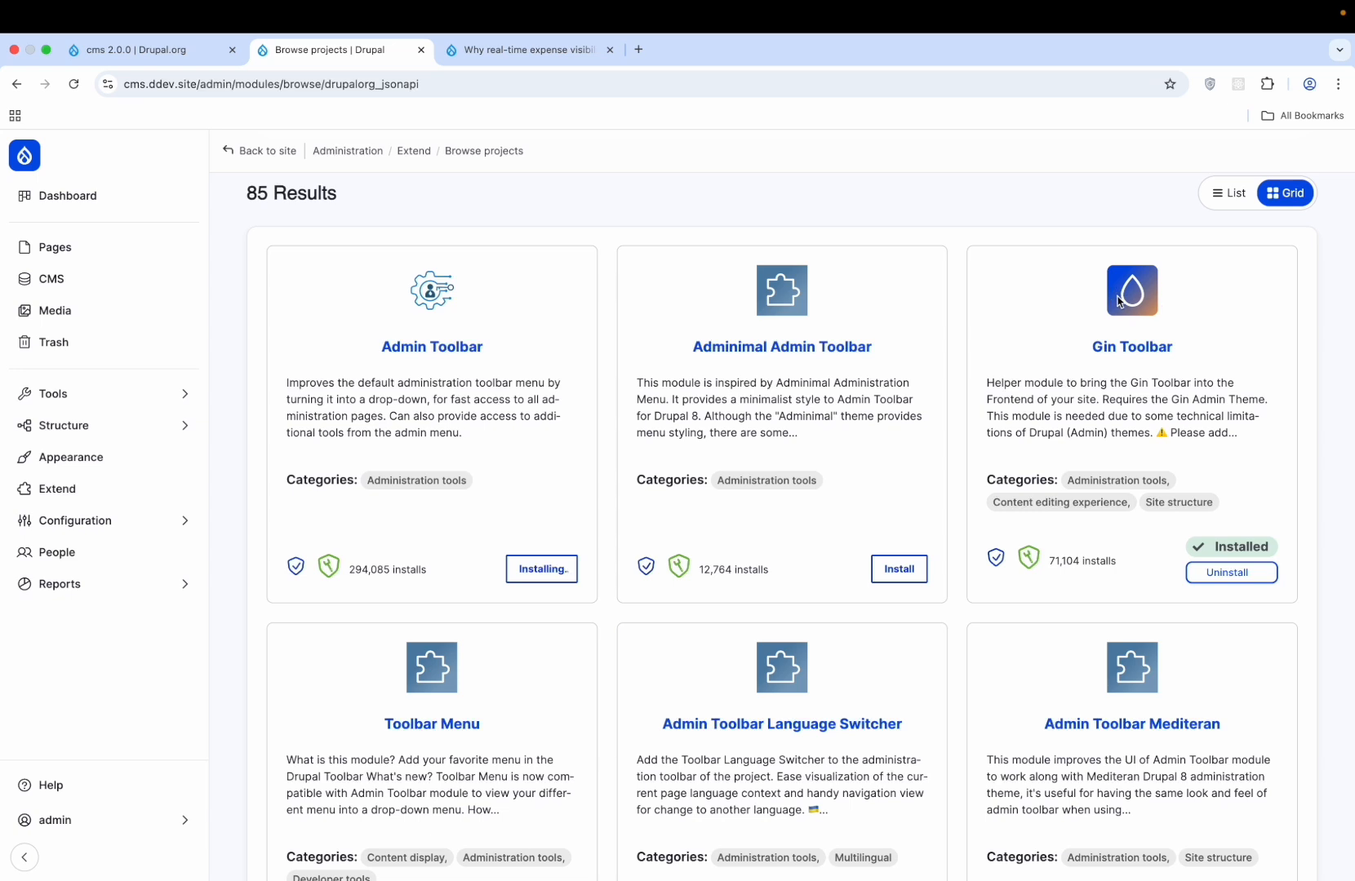
- Switch through the browser tabs to the real-time expense visibility article
click(1232, 571)
click(211, 55)
click(336, 51)
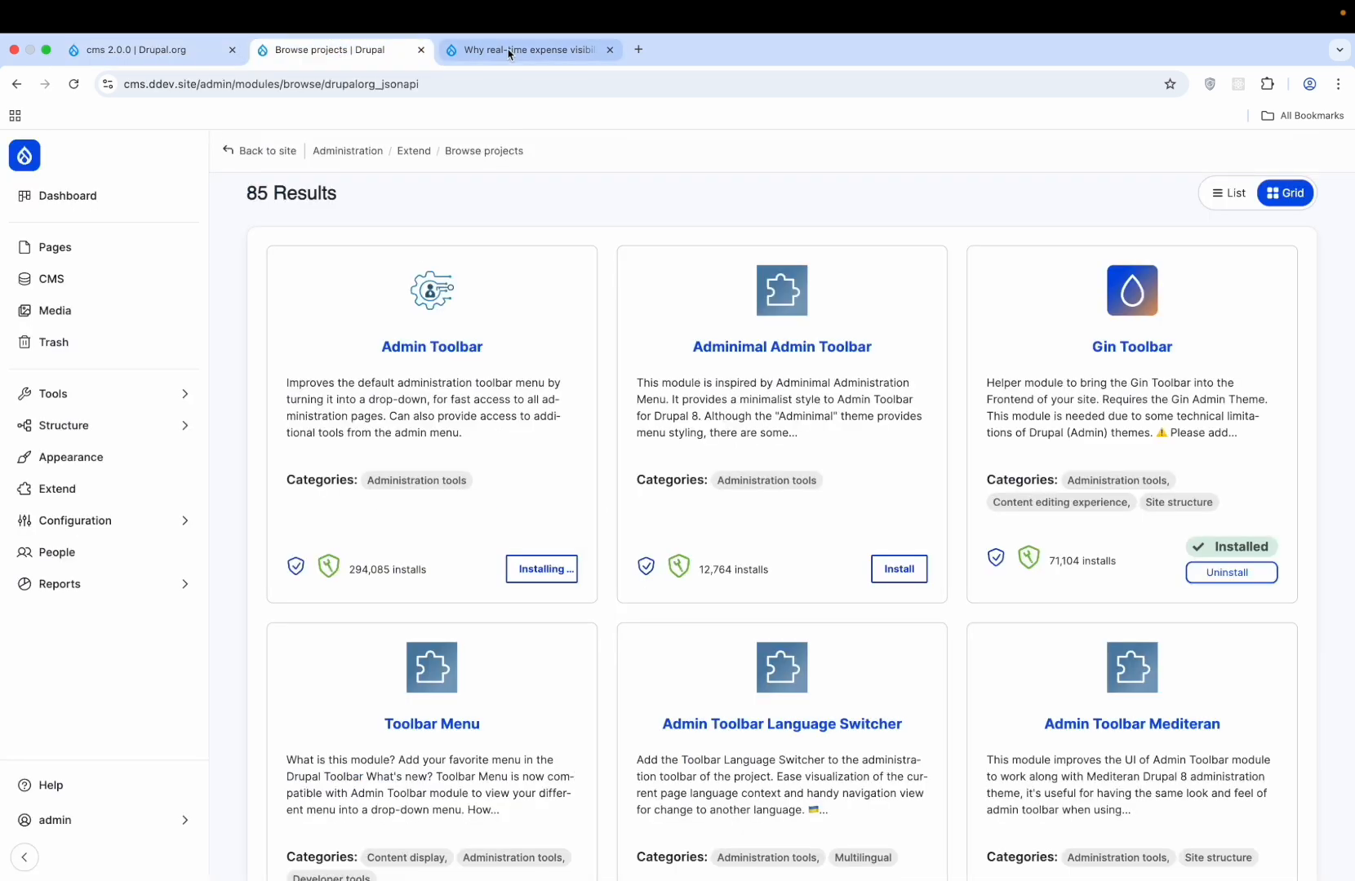
click(515, 51)
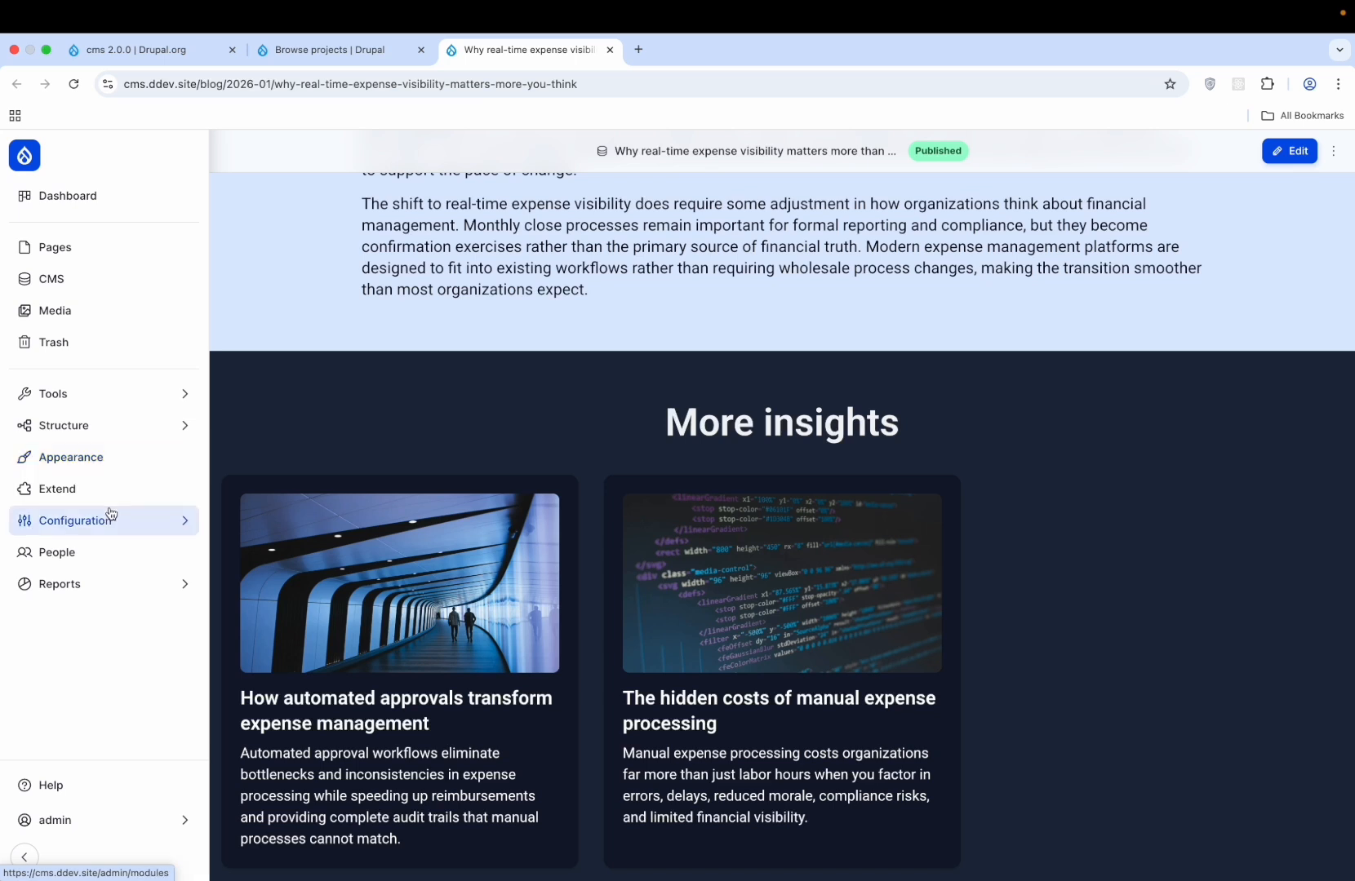
- In the Configuration flyout, expand Development, Media, then Search and metadata groups
mouse_move(108, 519)
click(356, 374)
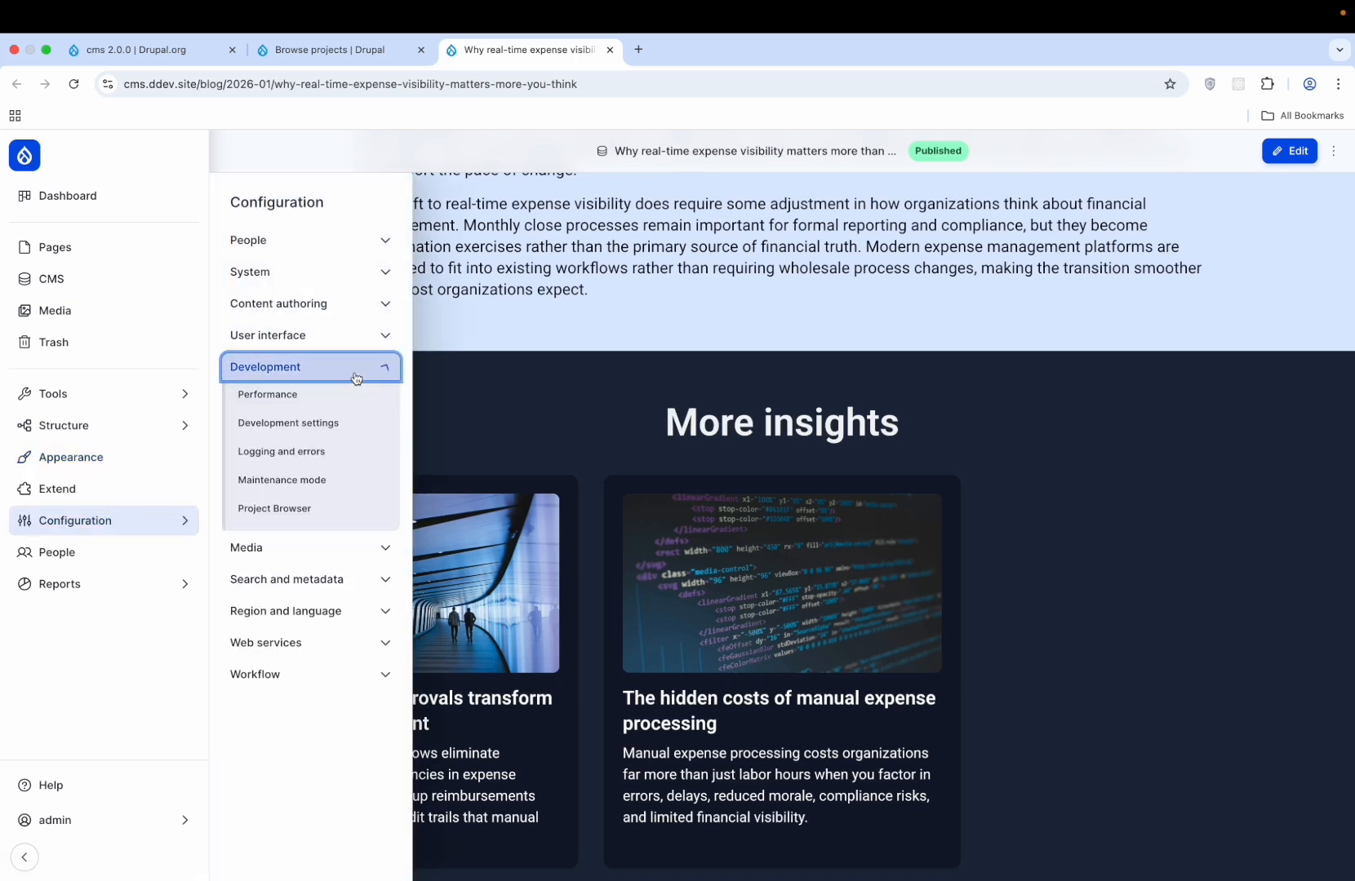
click(387, 366)
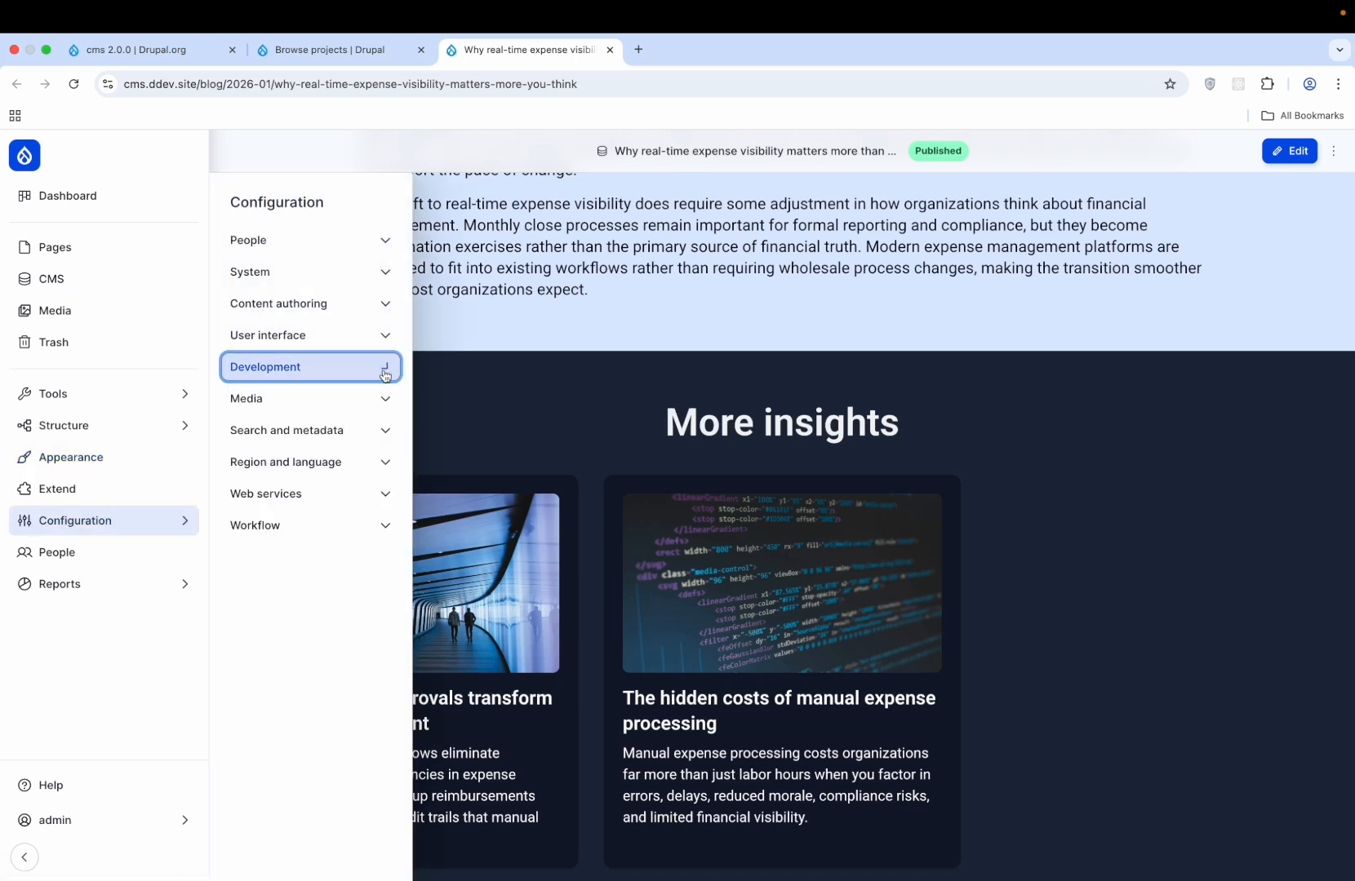
click(372, 406)
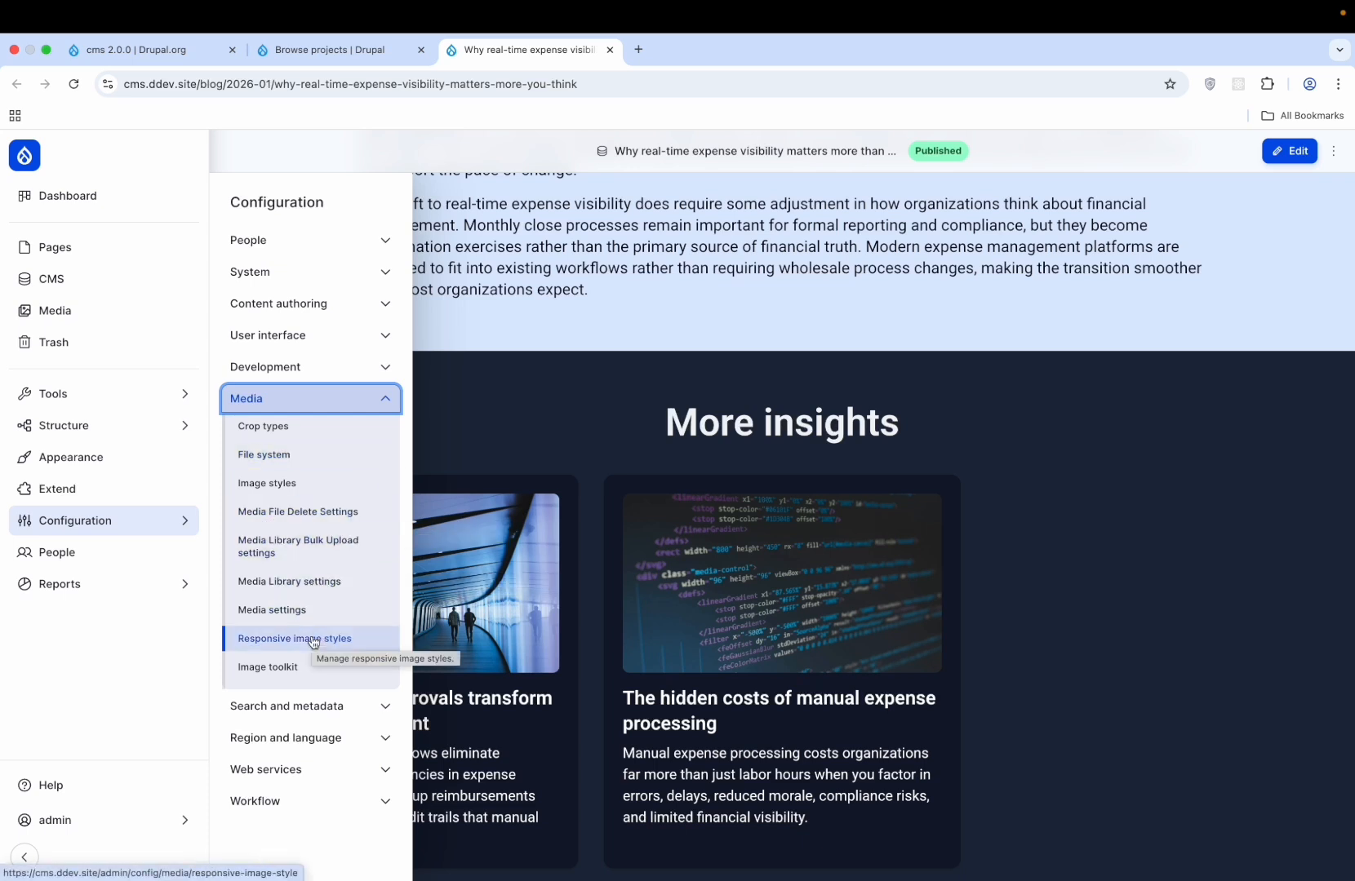
click(378, 397)
click(359, 431)
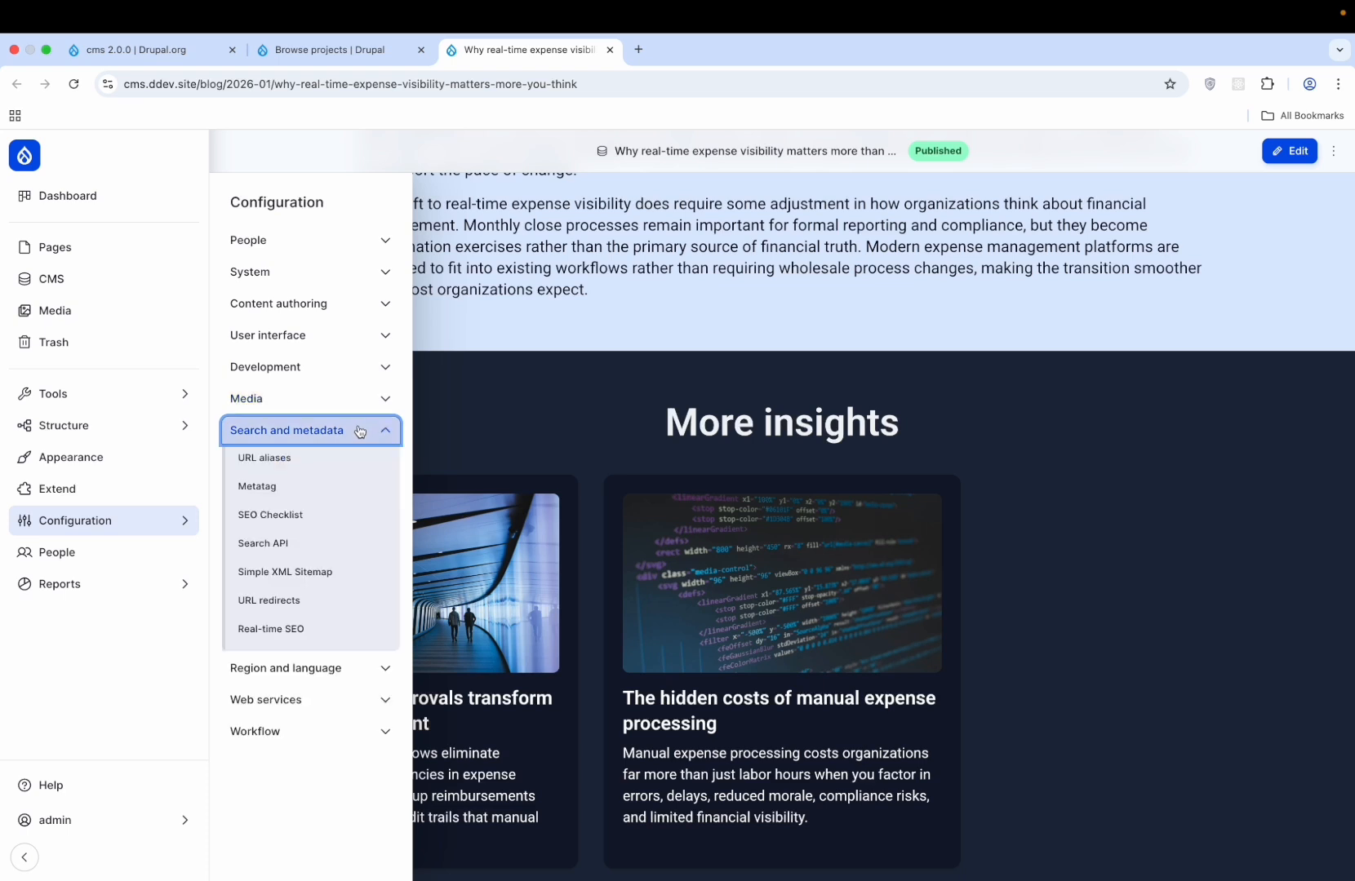
click(324, 433)
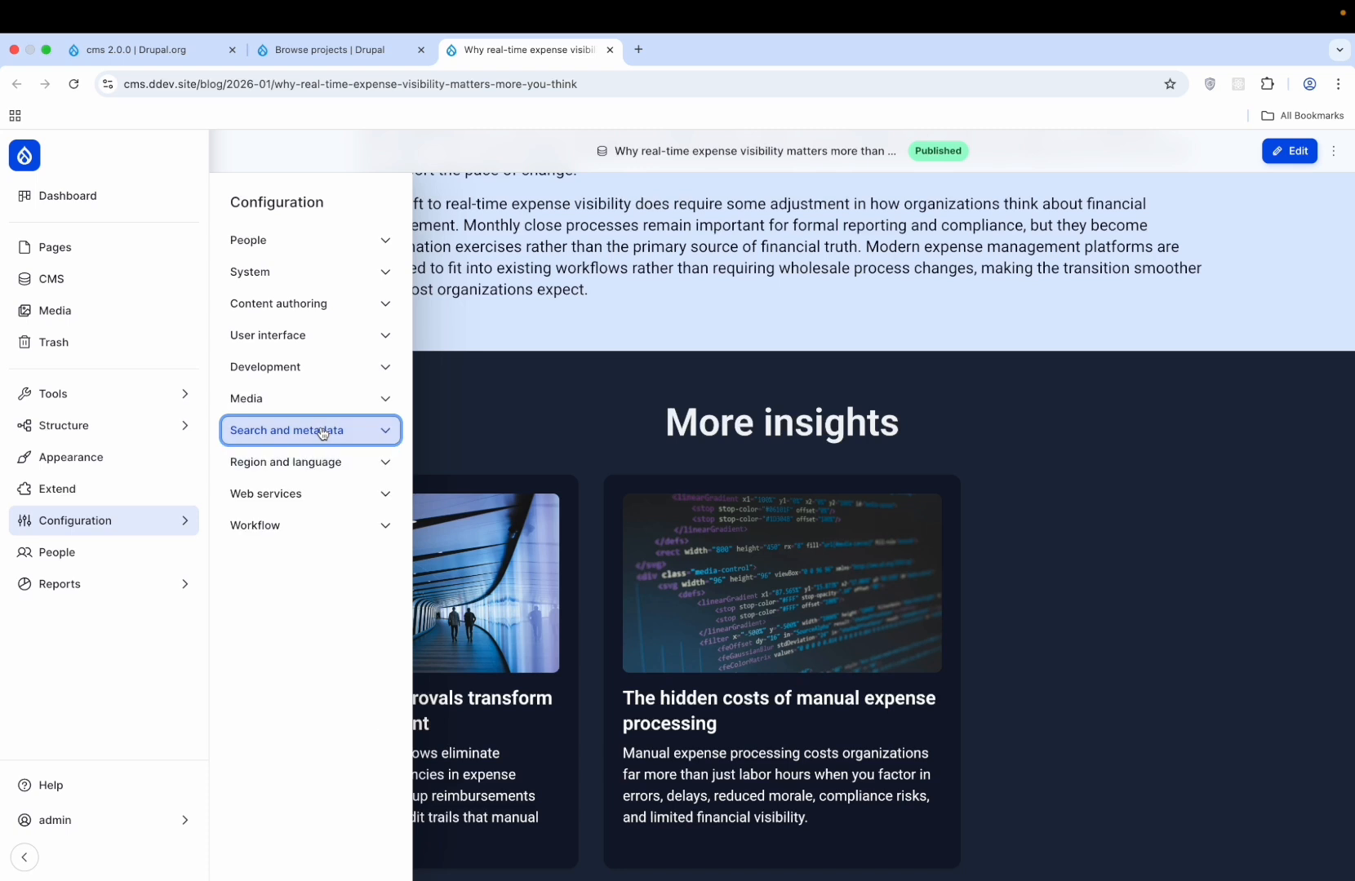
click(324, 433)
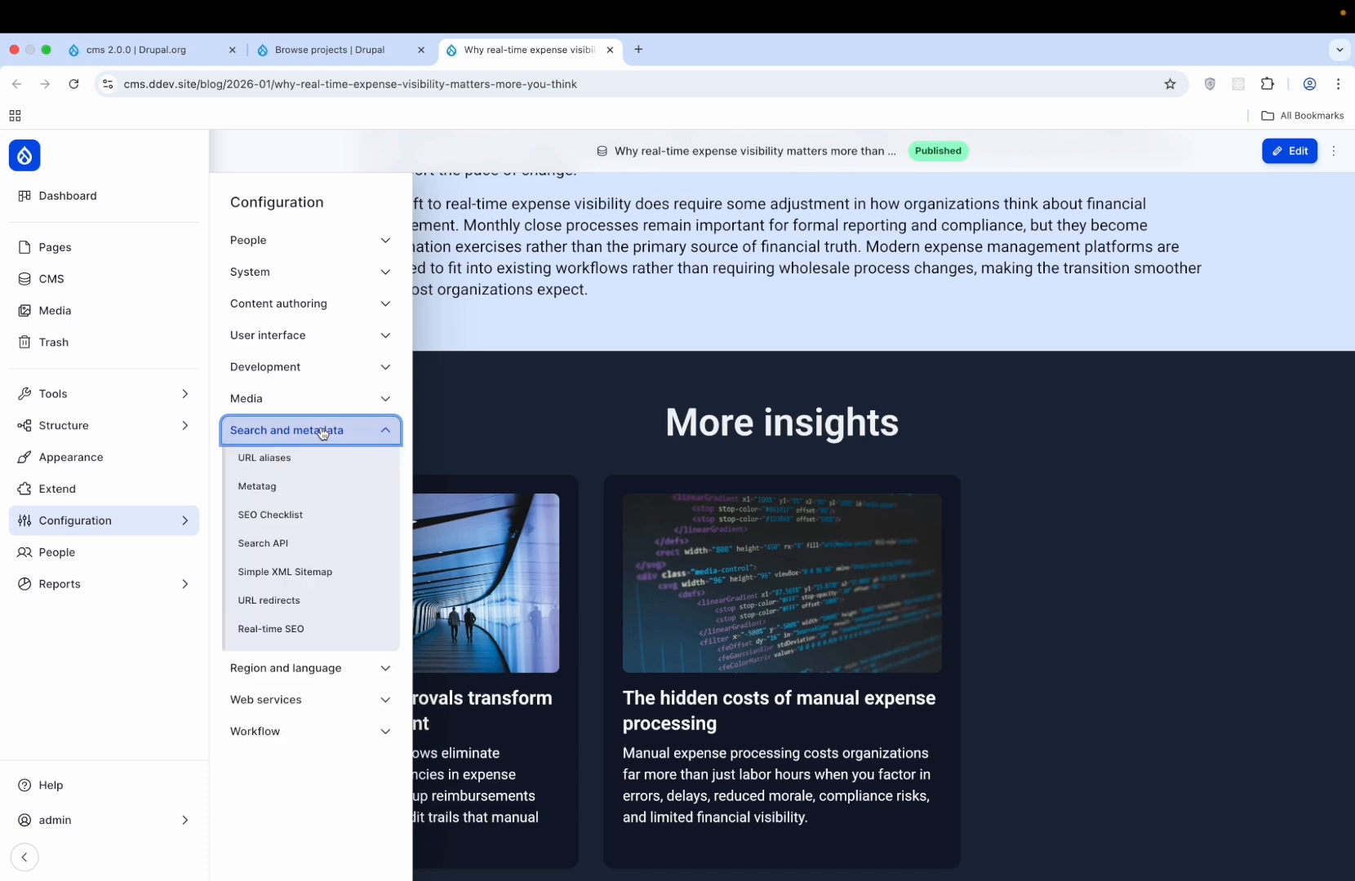
- Review the Metatag Global, Front page and Content defaults
click(274, 489)
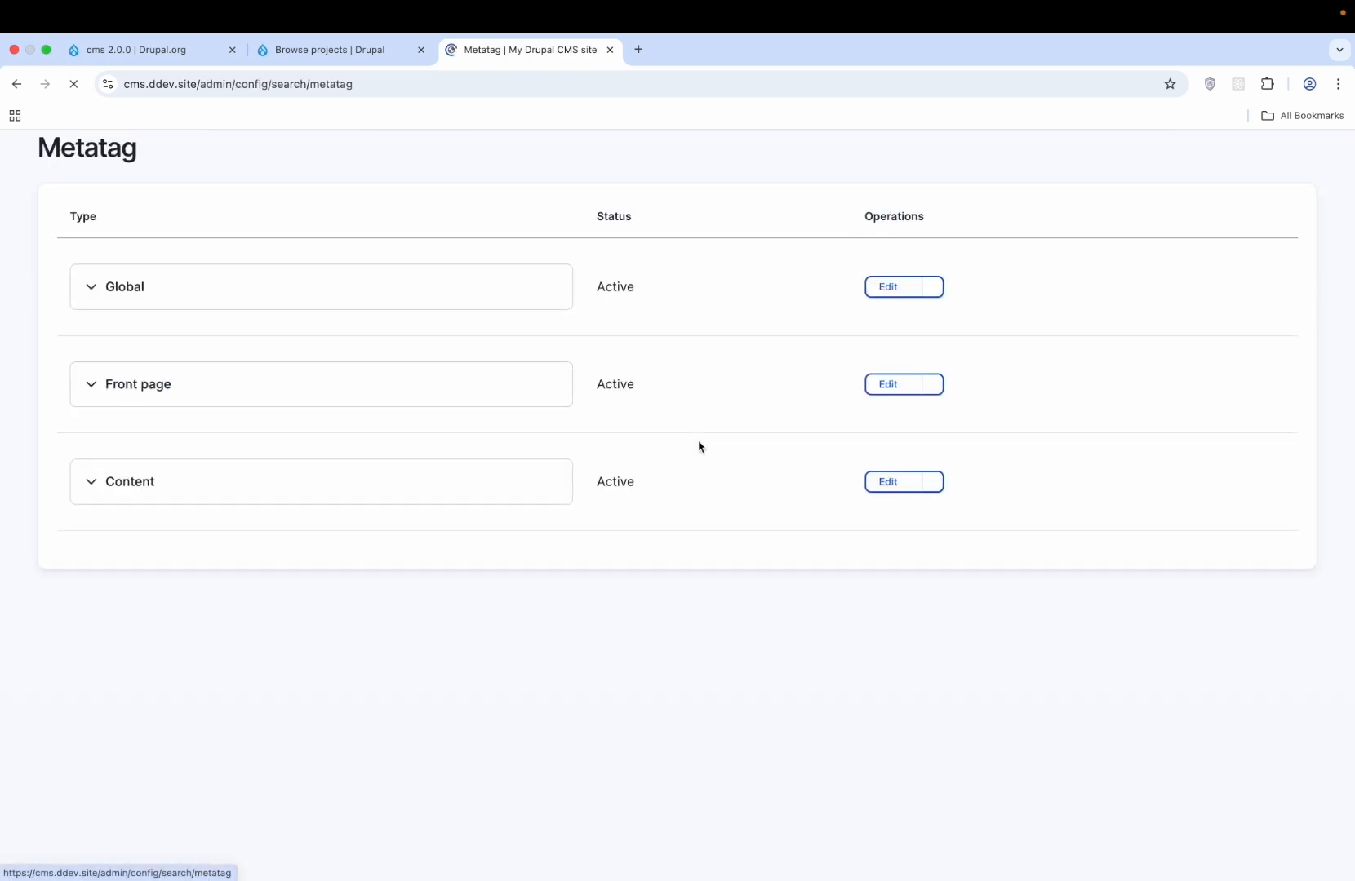
click(528, 373)
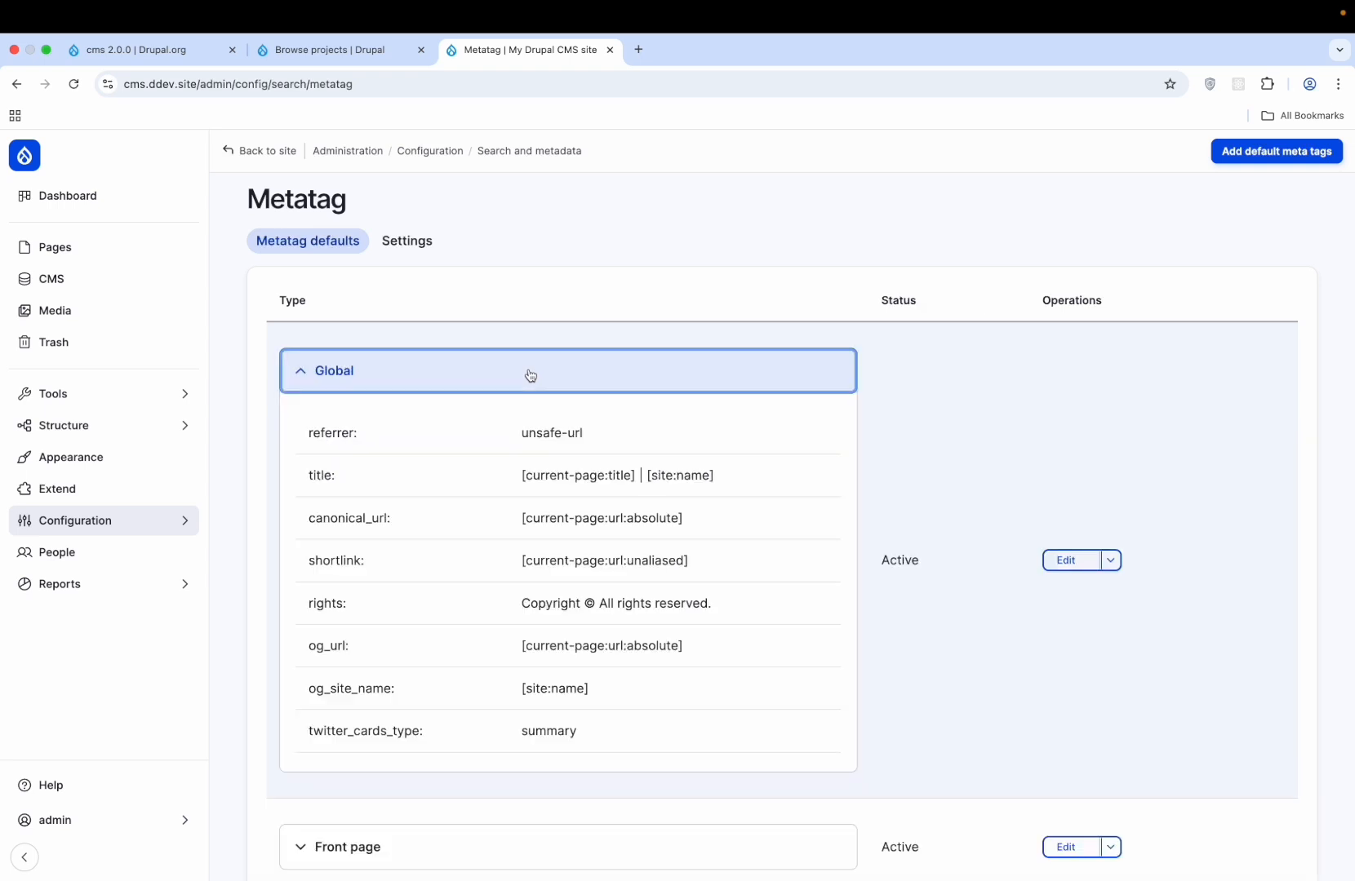
click(530, 375)
click(503, 486)
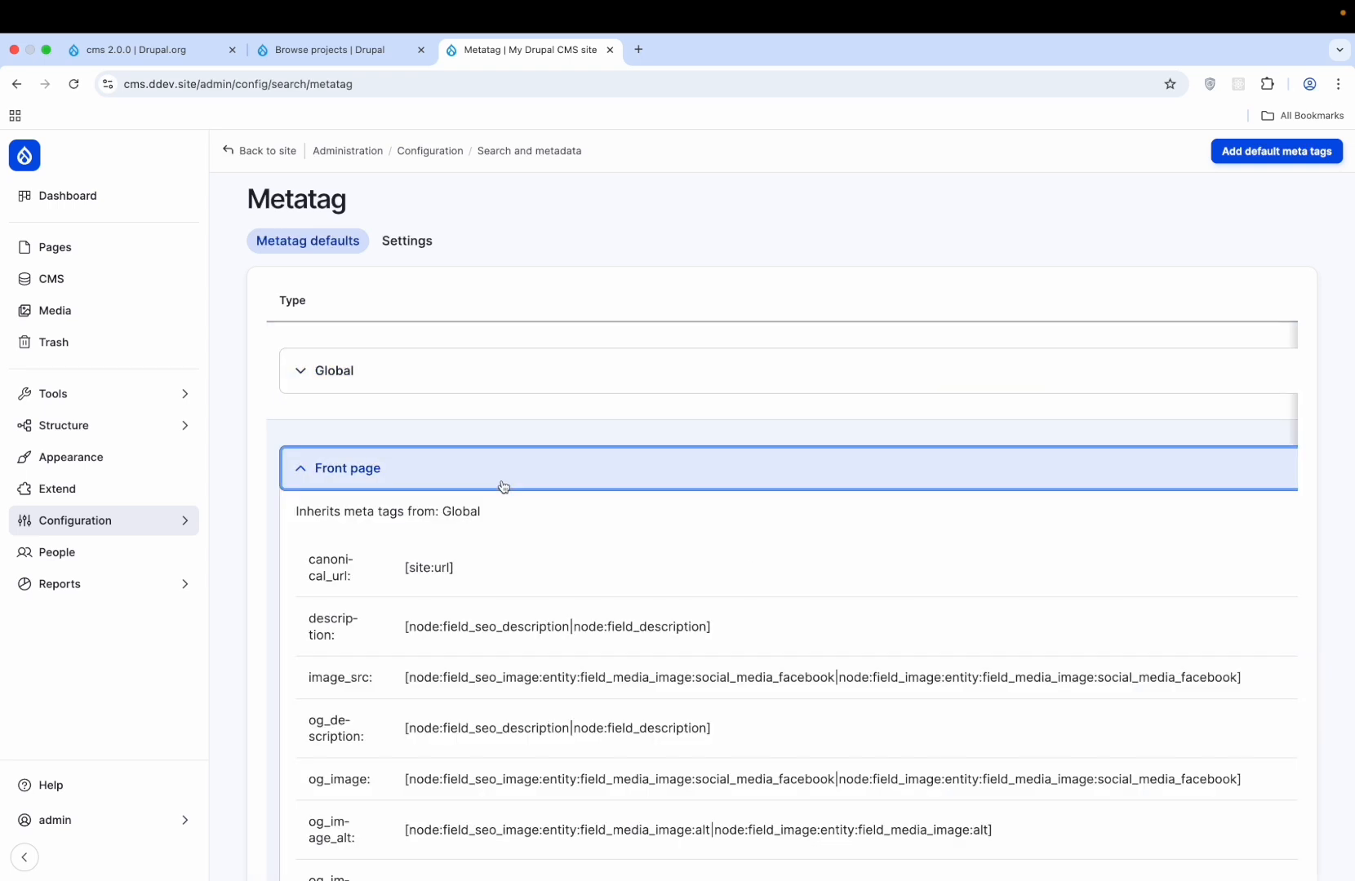
click(502, 486)
click(487, 557)
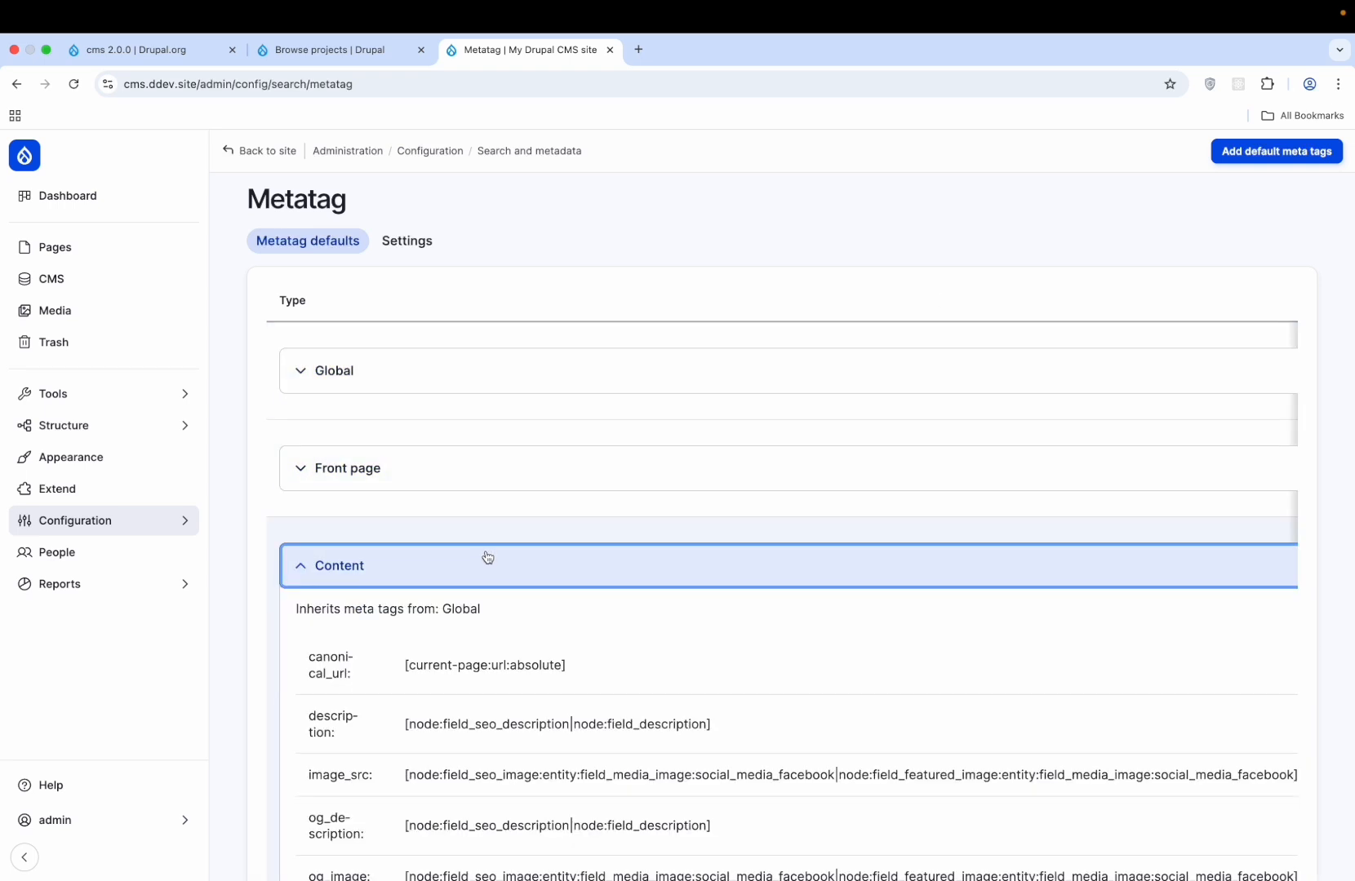
click(488, 558)
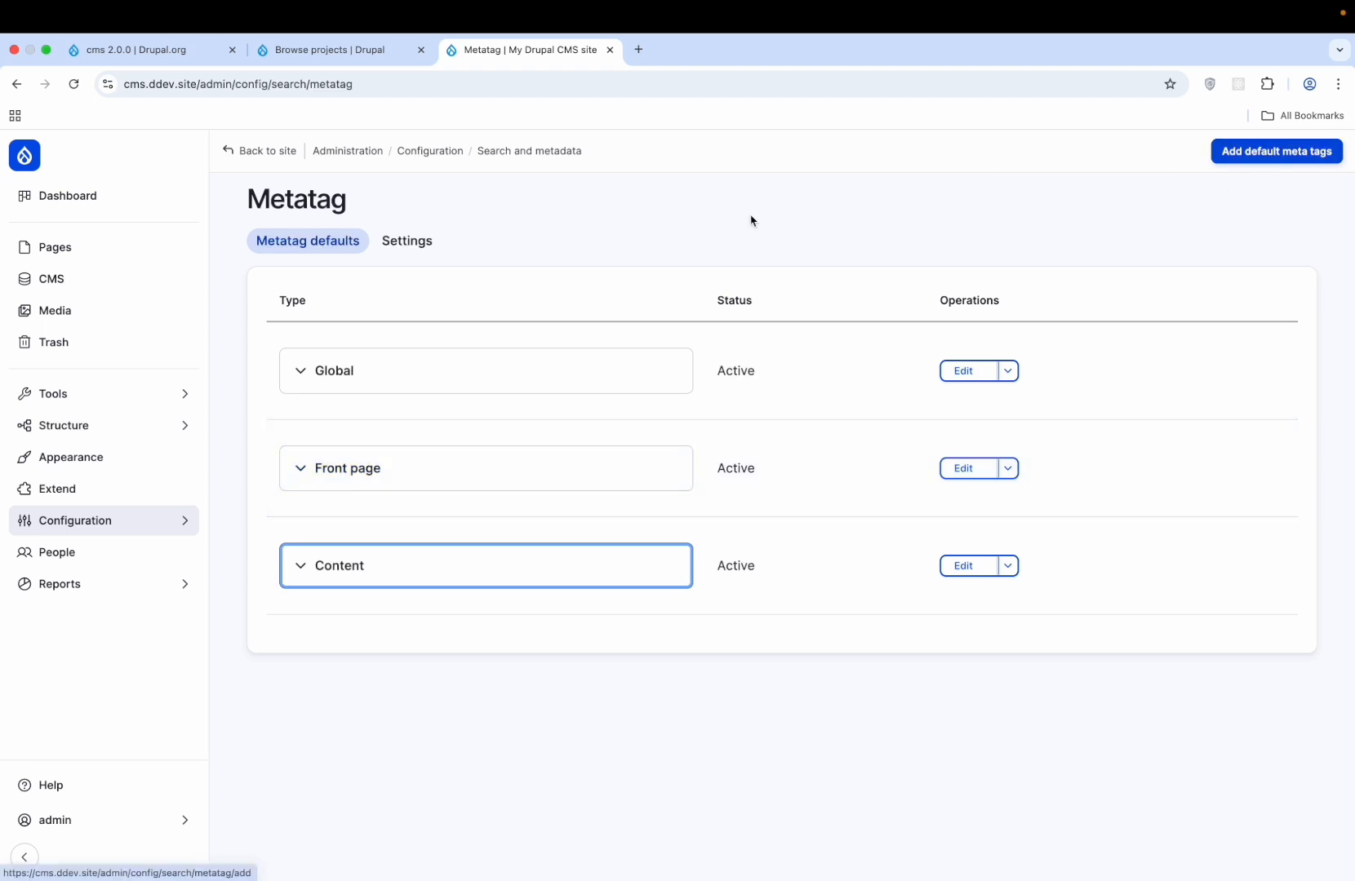
- Look over the Metatag module settings, then the SEO checklist
click(404, 248)
scroll(592, 359, down, 4)
scroll(592, 359, down, 9)
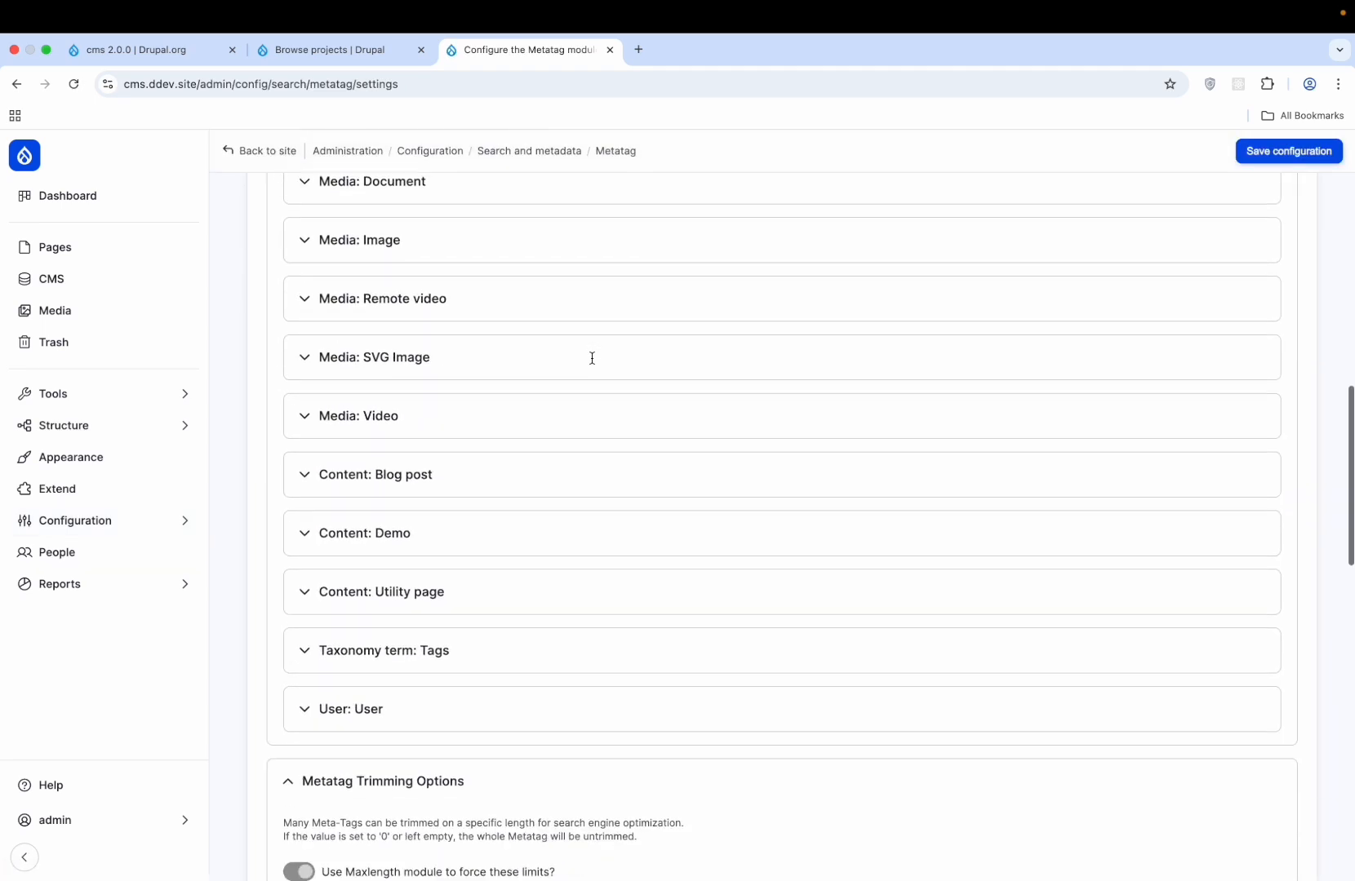
scroll(591, 357, up, 13)
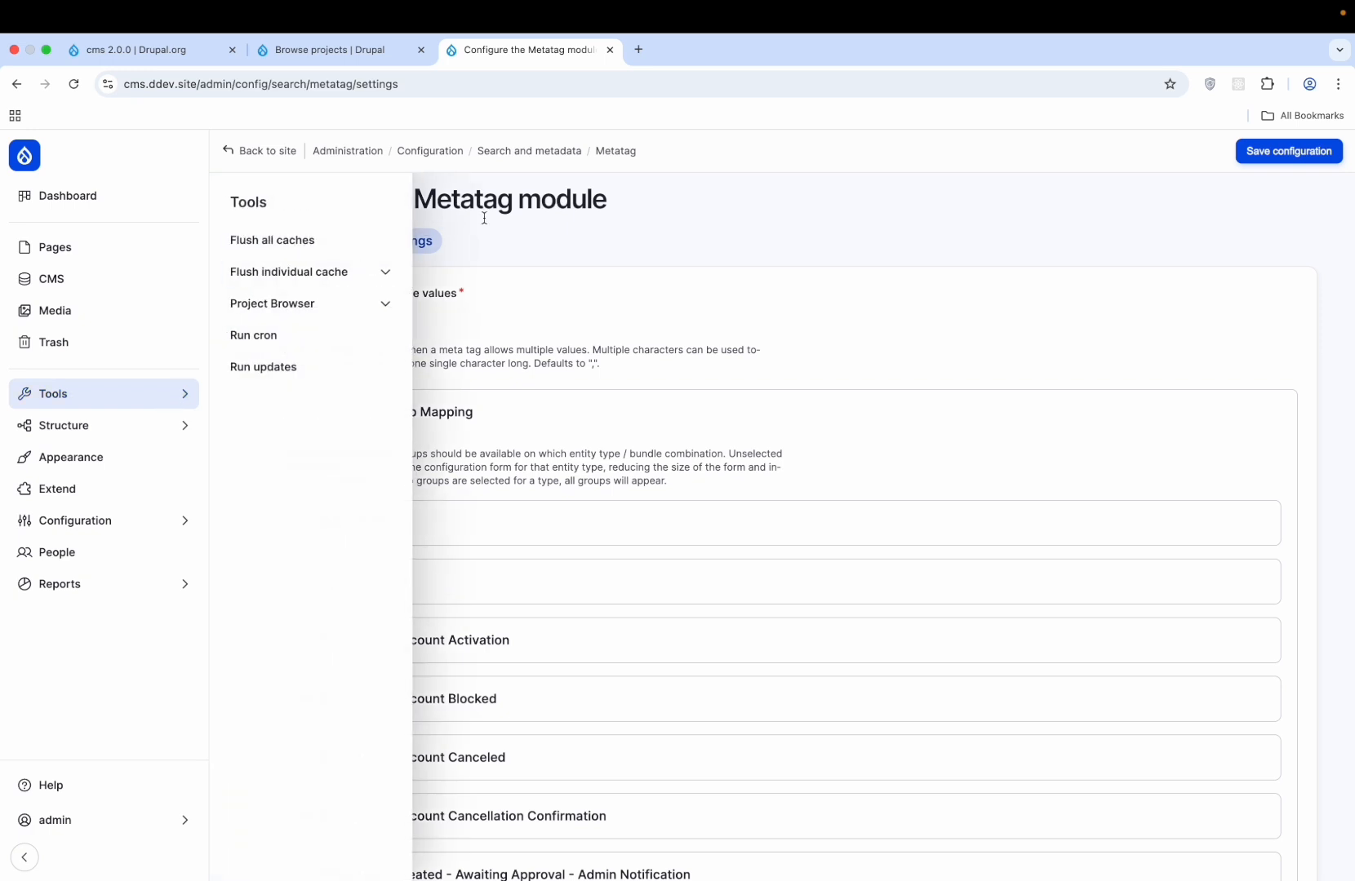
click(535, 152)
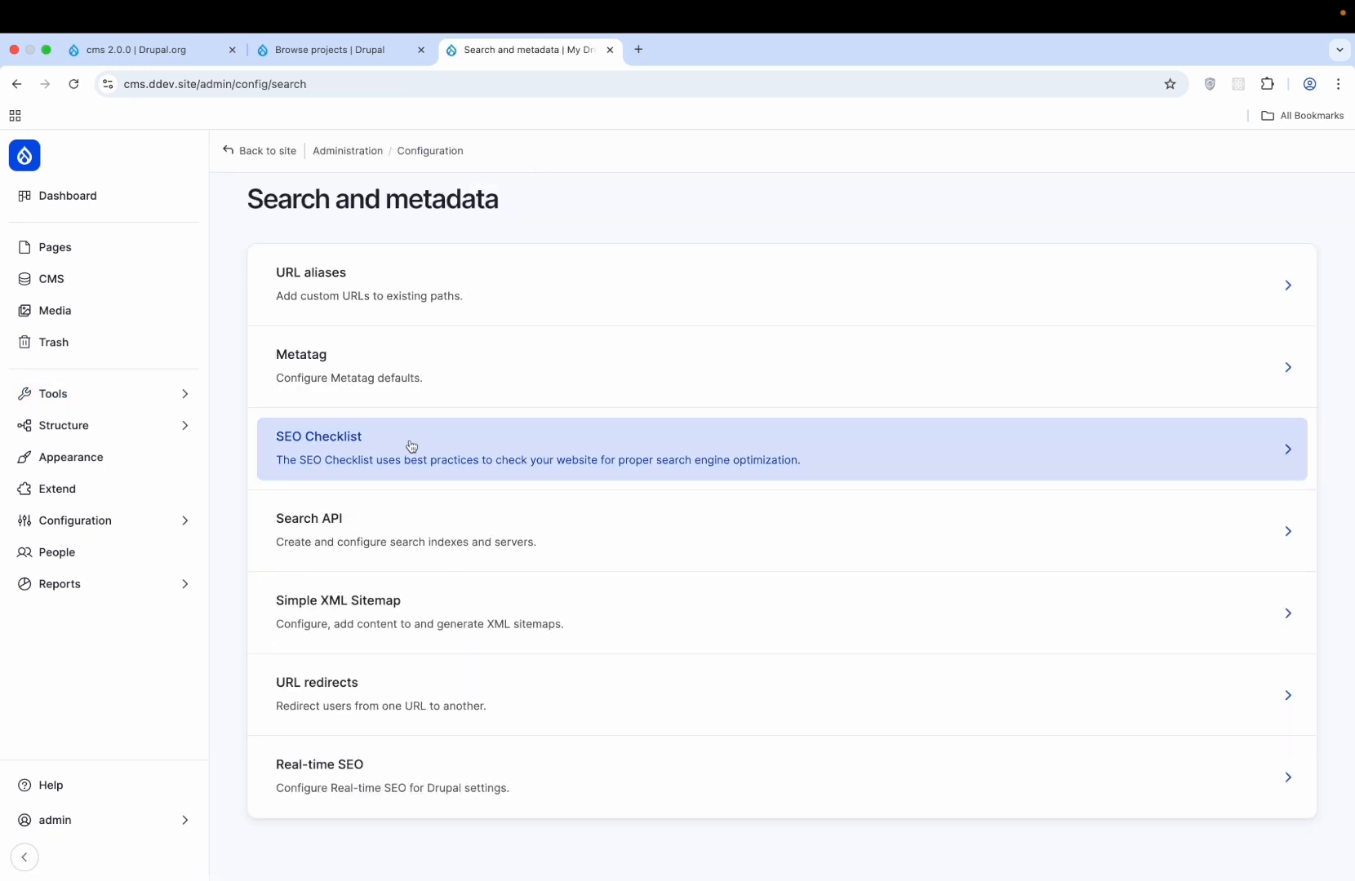
click(615, 448)
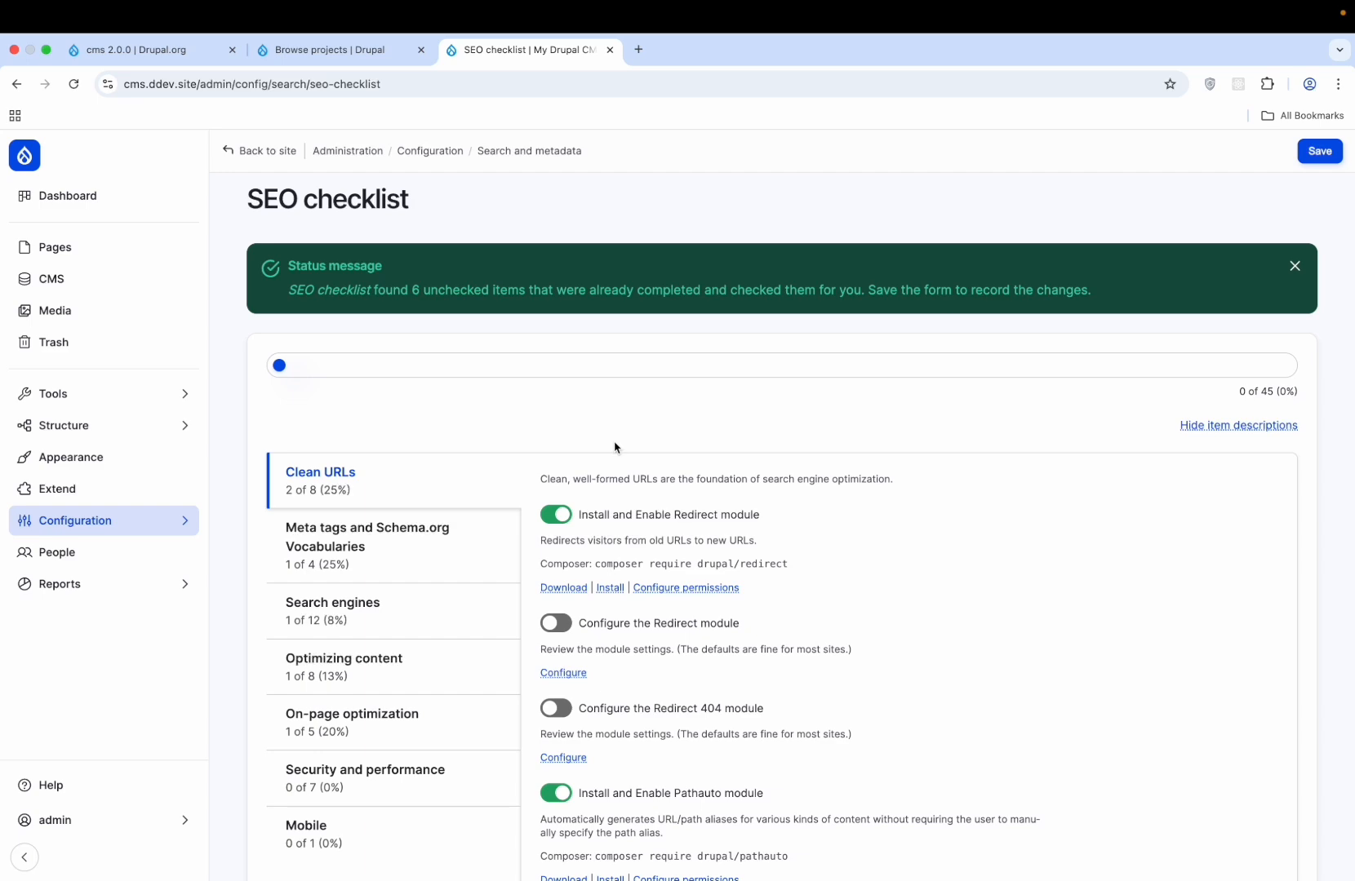
scroll(615, 448, down, 6)
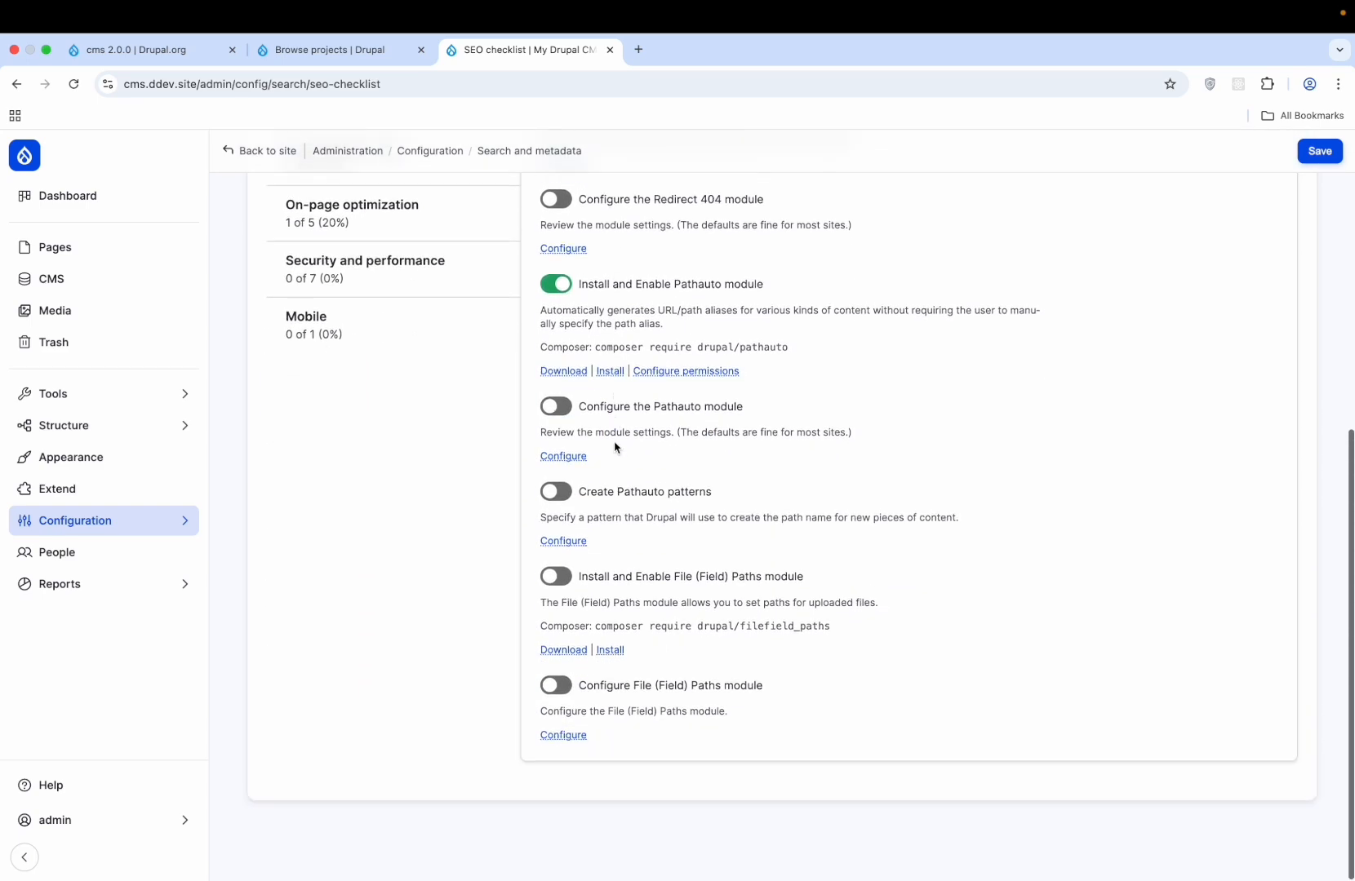
scroll(615, 448, up, 6)
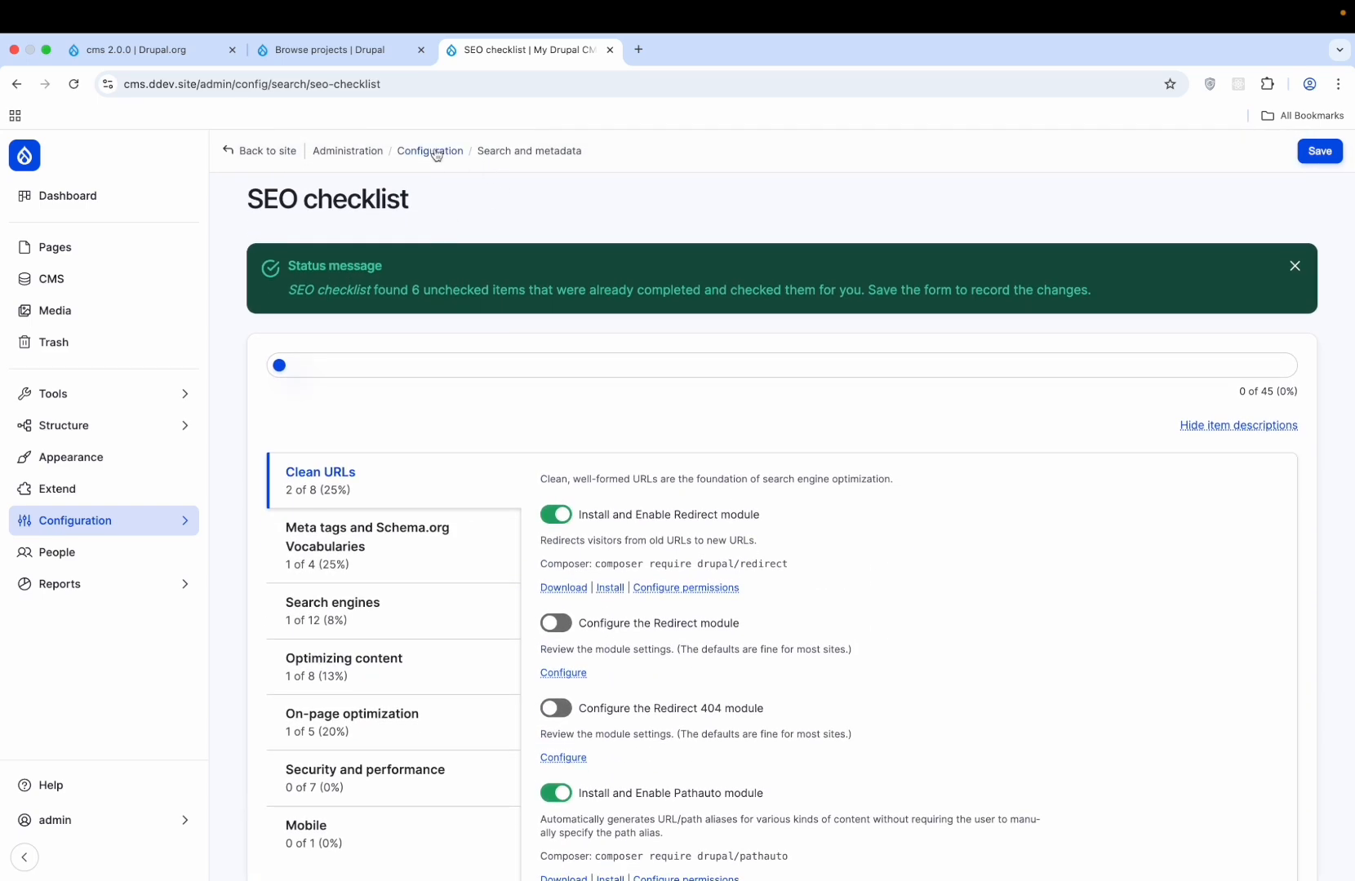
- Return to Configuration and open the Search API page
click(435, 153)
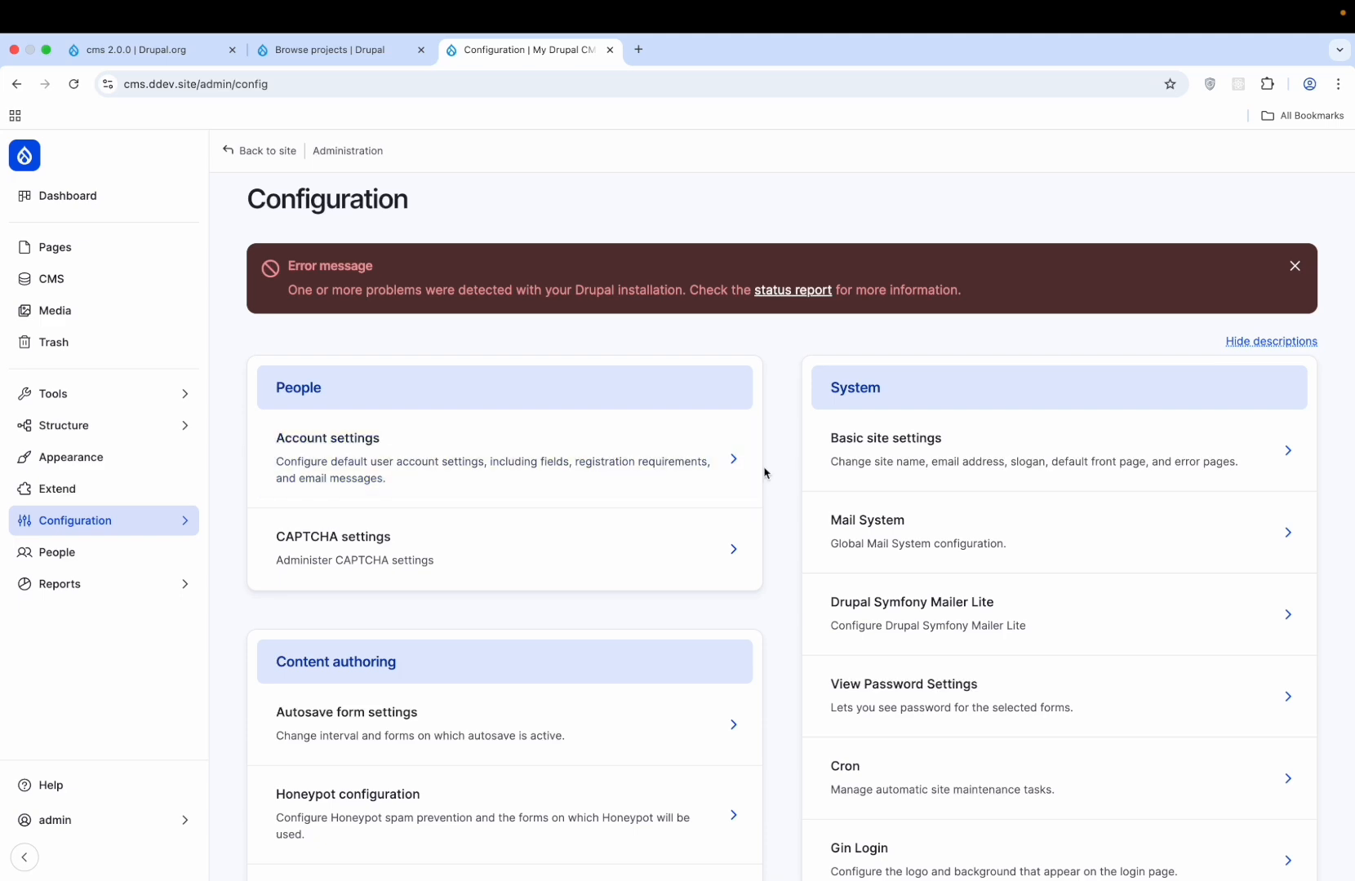
scroll(765, 471, down, 15)
scroll(765, 472, down, 6)
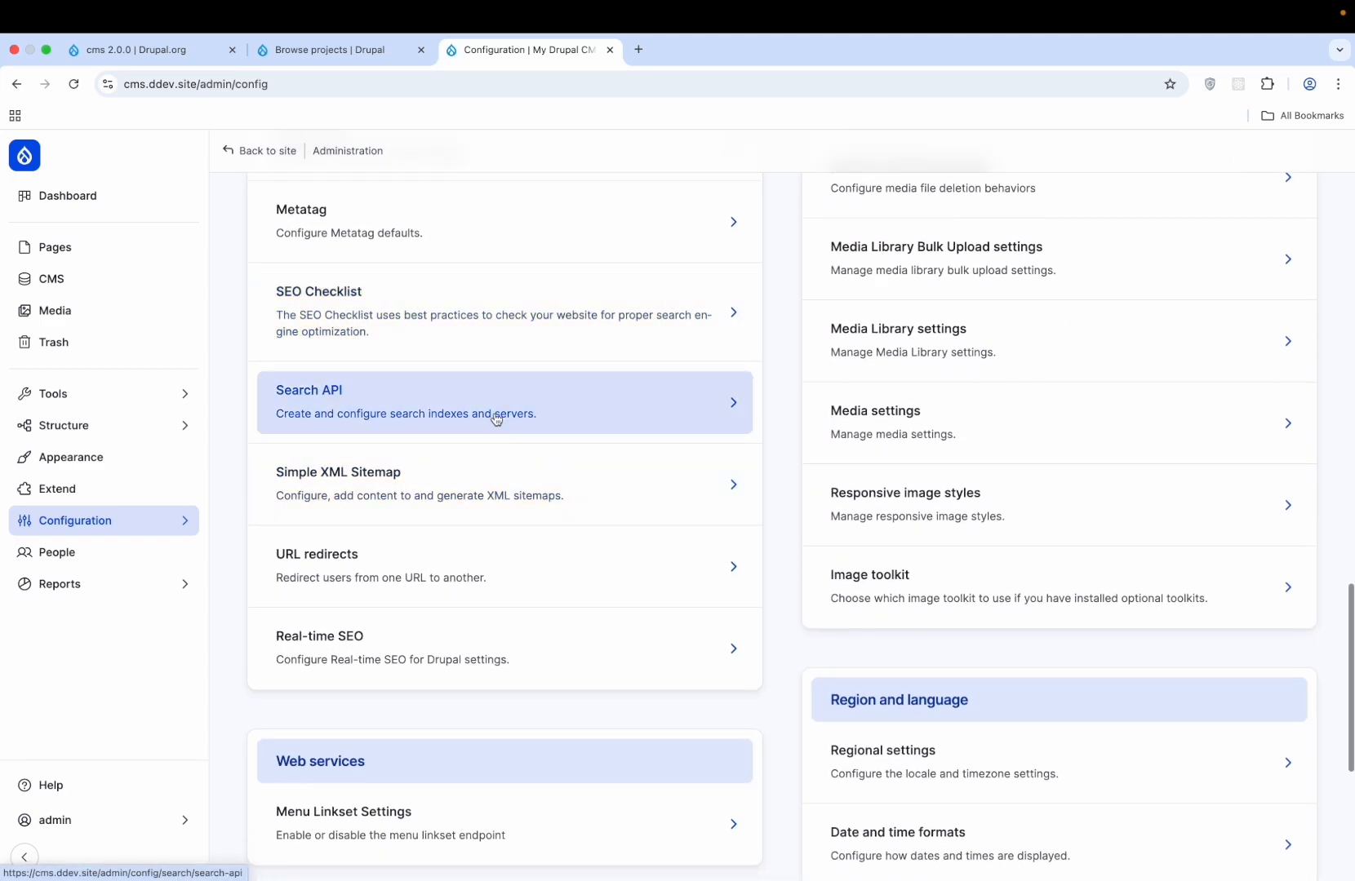
click(496, 417)
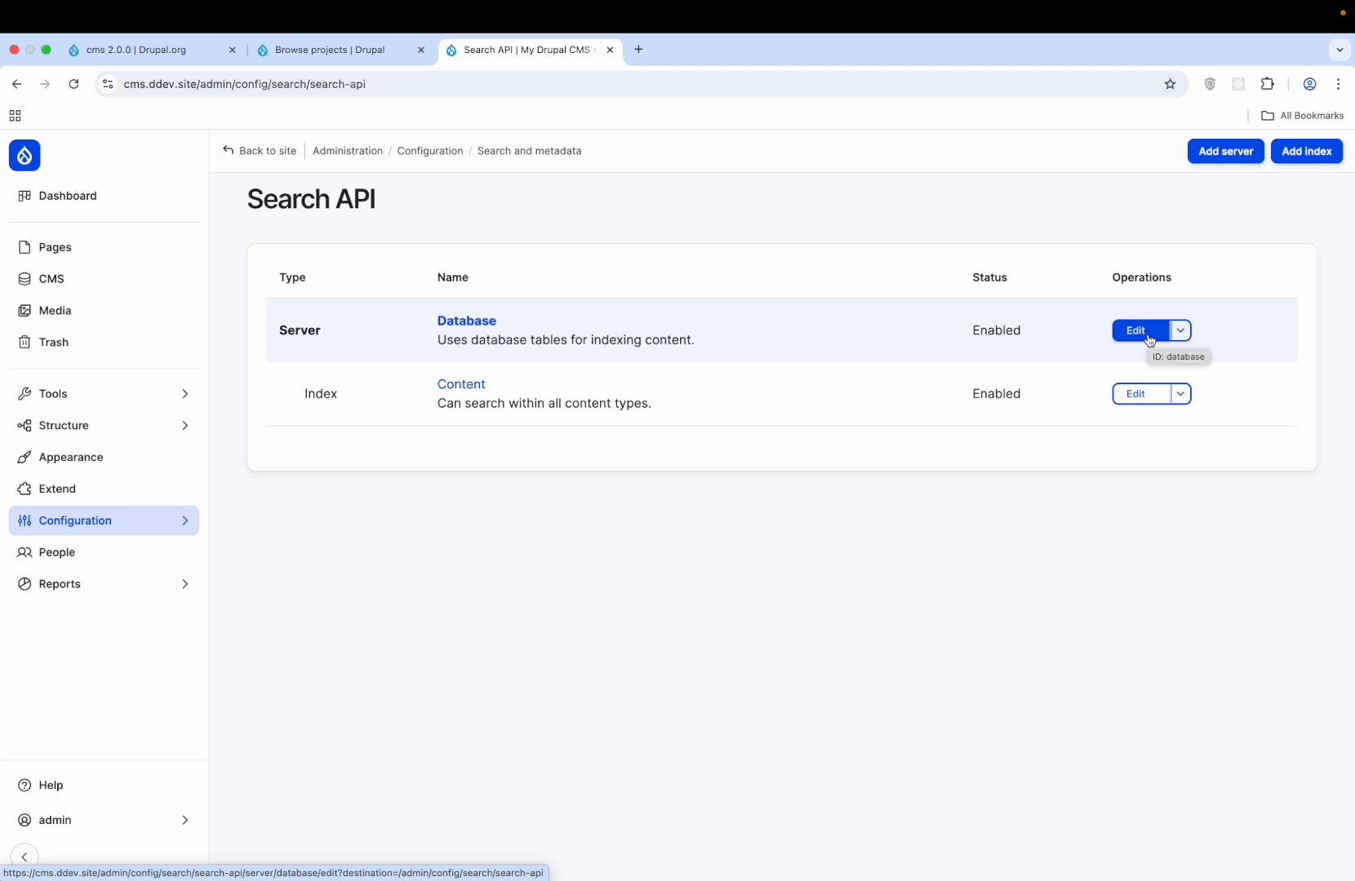
- Configure Admin Toolbar from Browse projects, save its settings, and go to the Byte home page
click(329, 52)
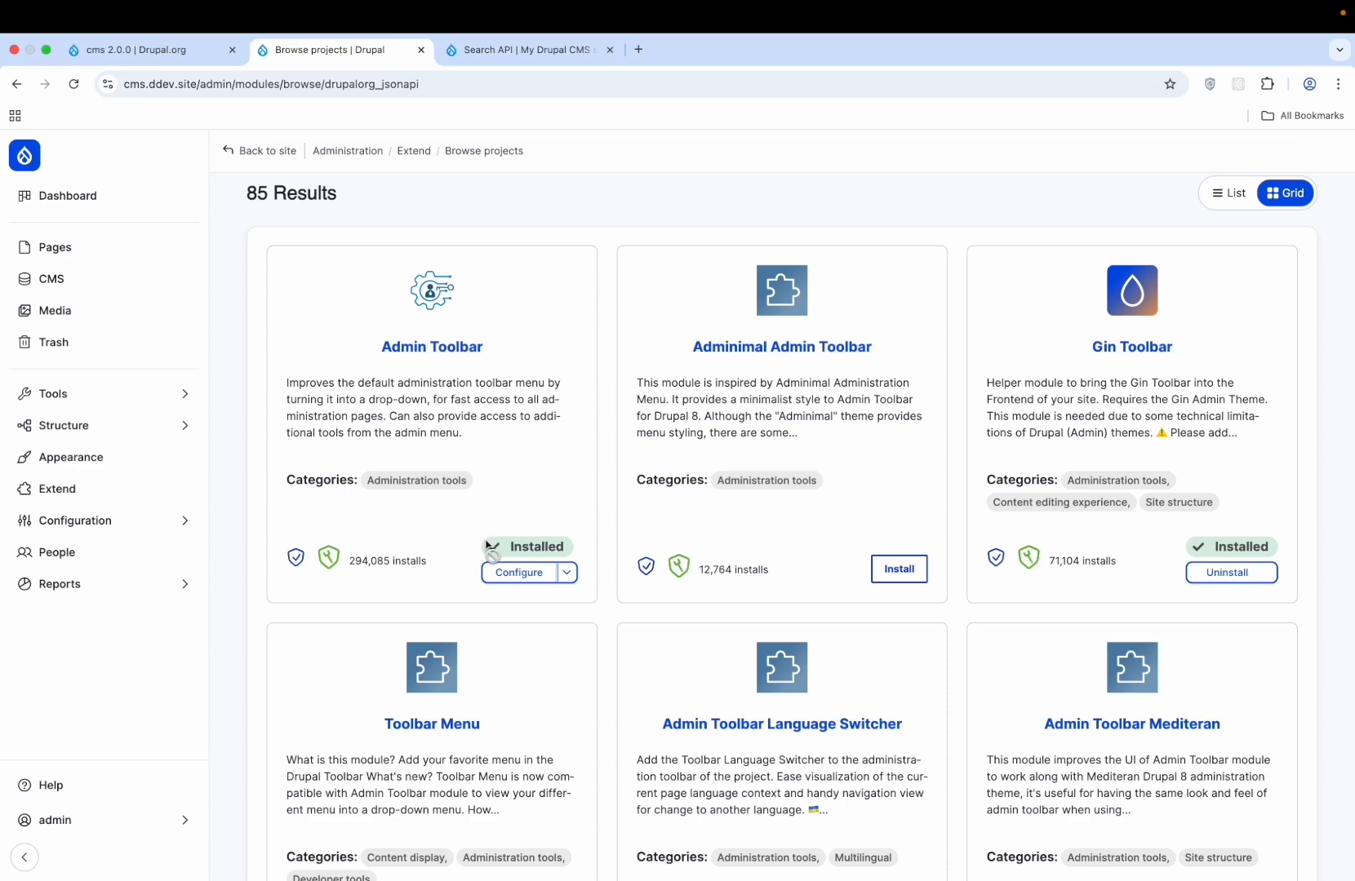
click(543, 572)
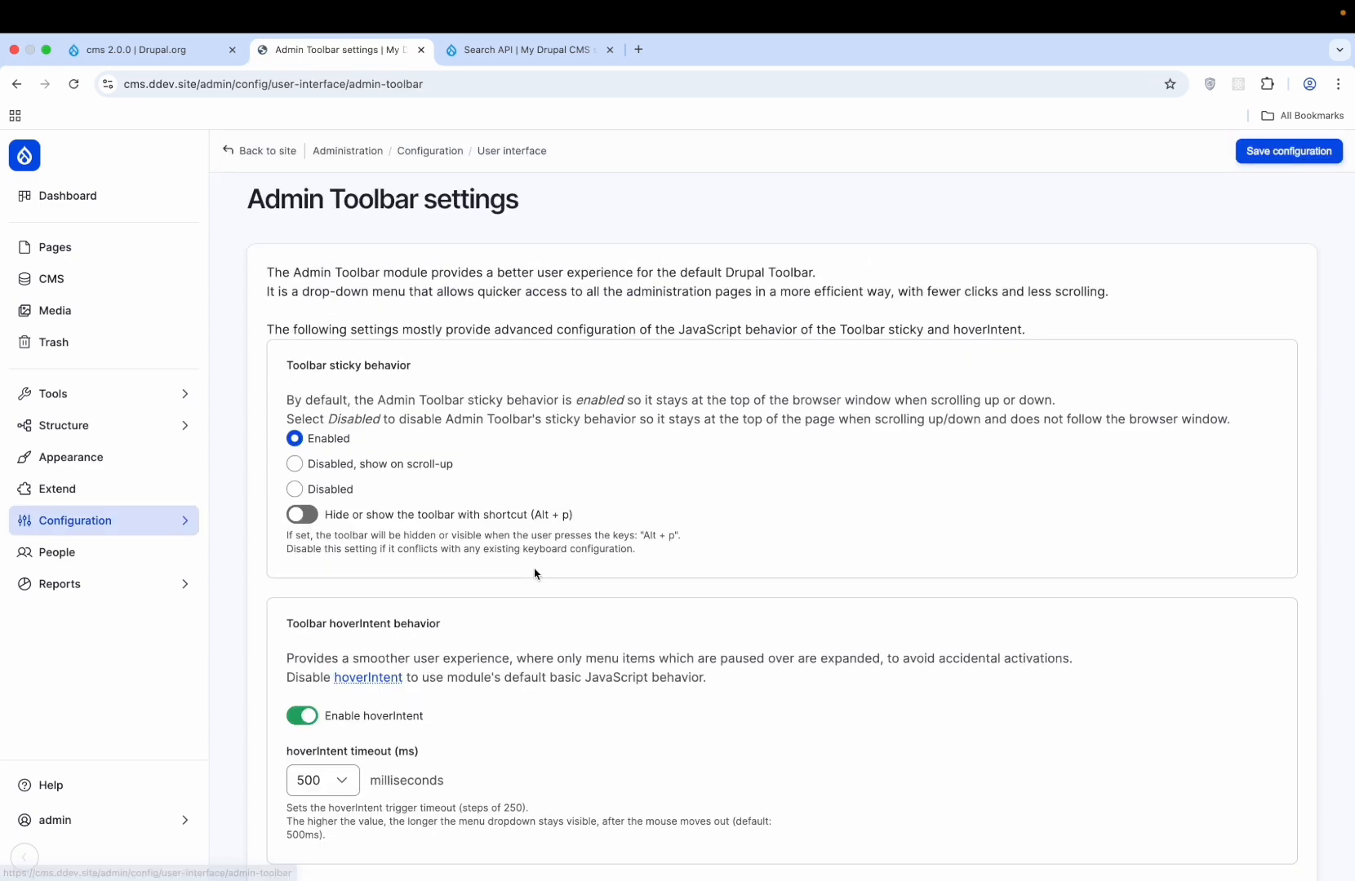
scroll(535, 574, down, 3)
scroll(534, 574, up, 2)
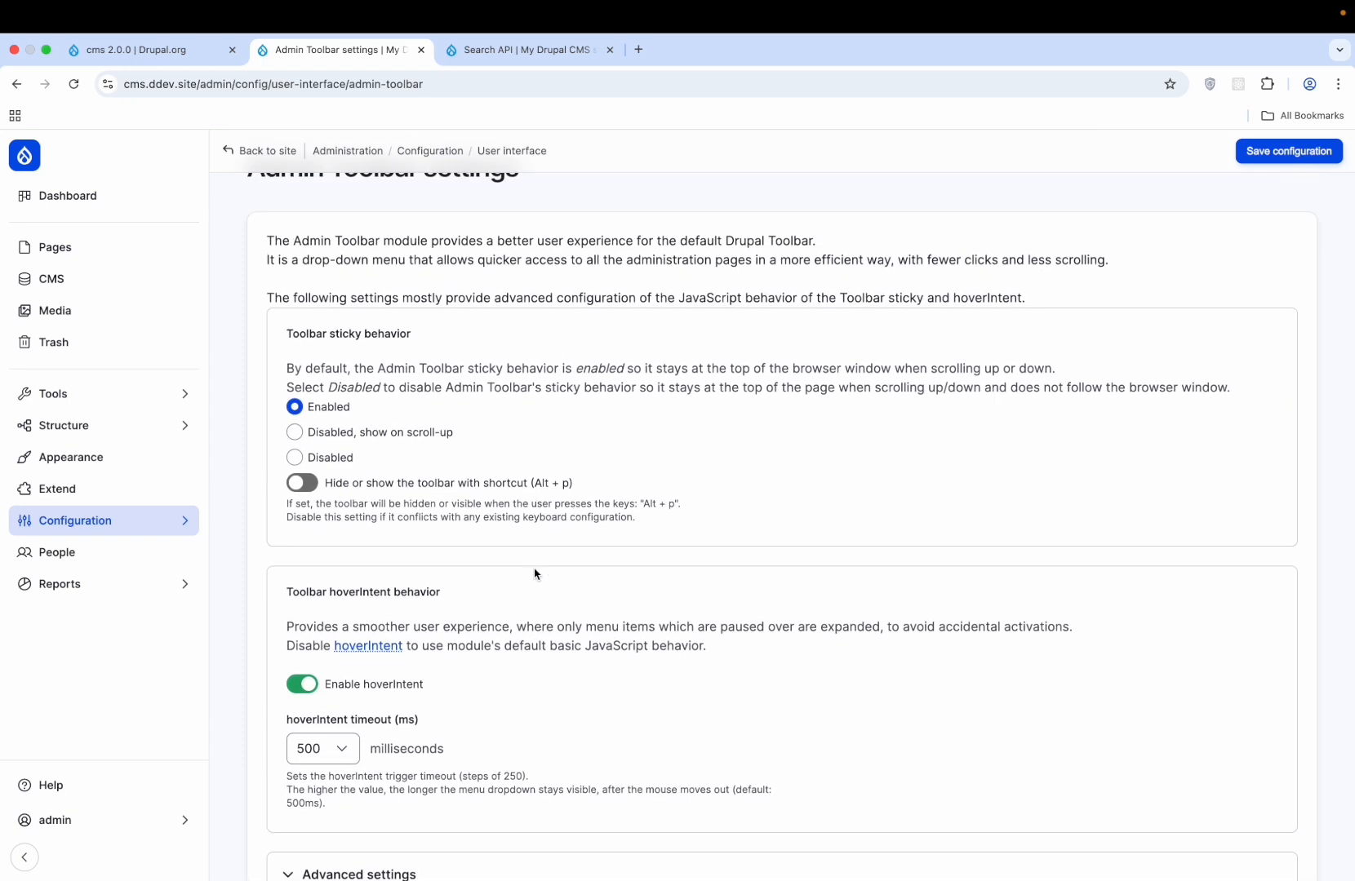
click(1320, 155)
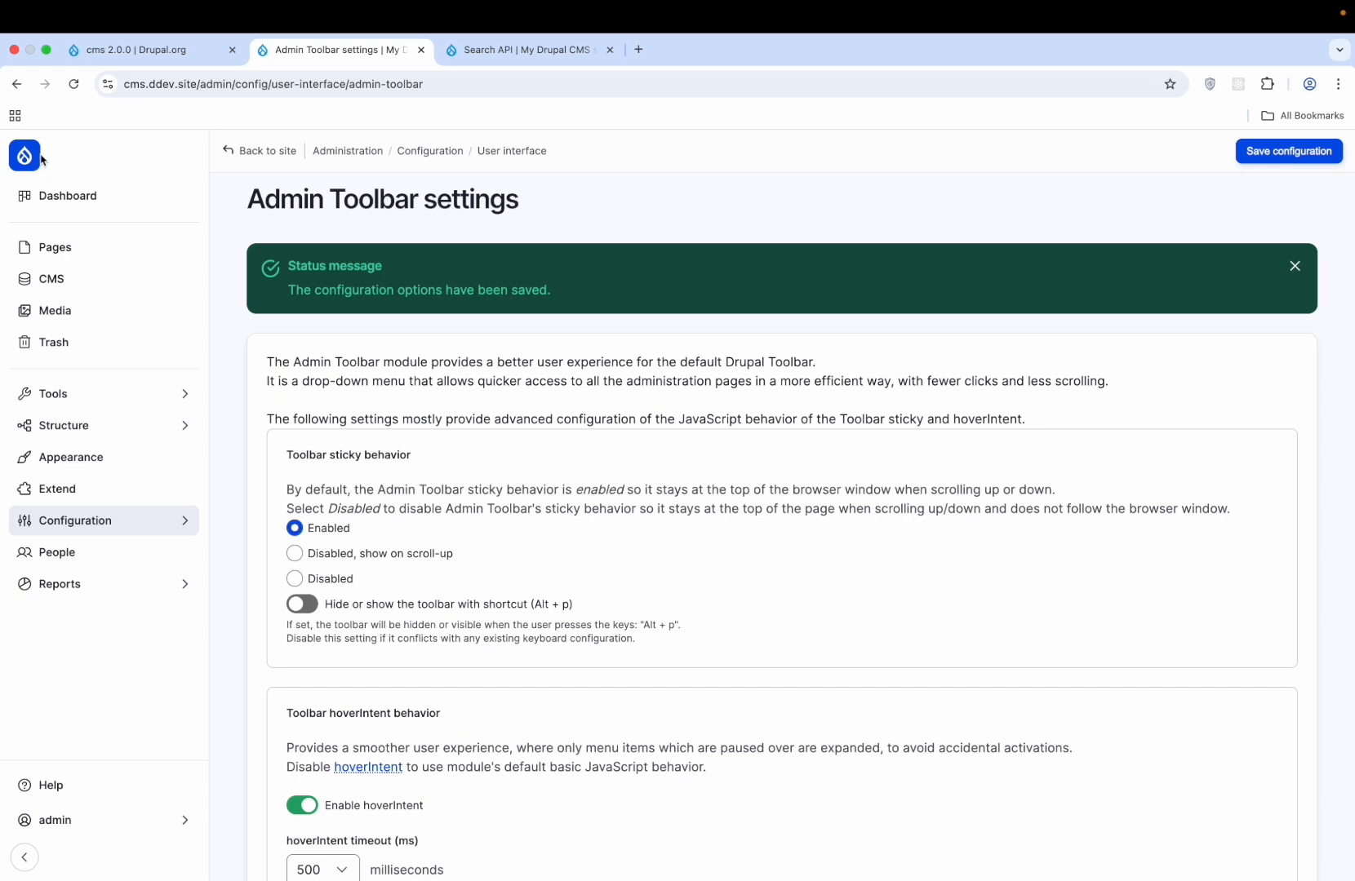
click(26, 160)
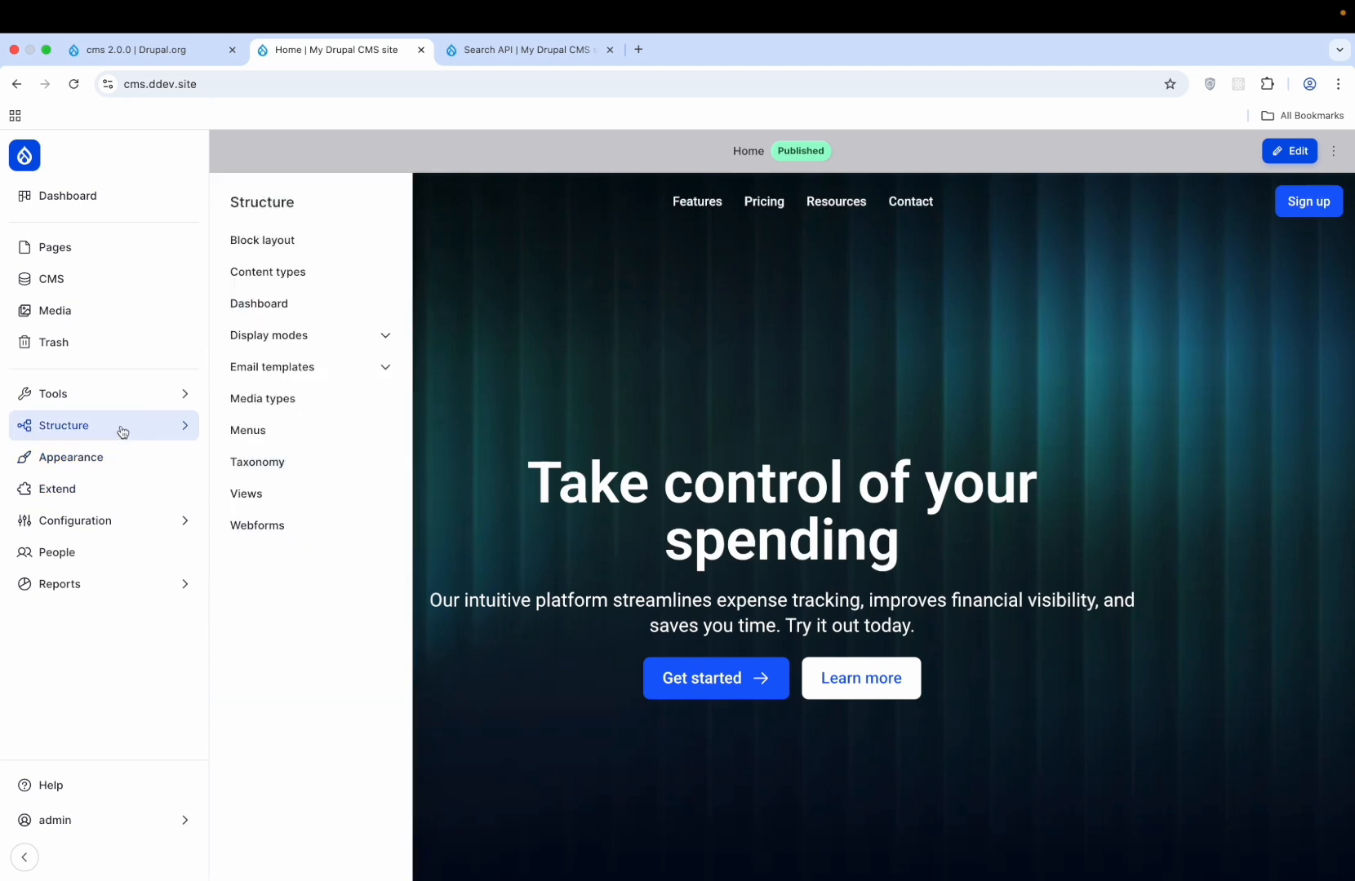
- Clear all site caches, toggle the admin sidebar collapse, and dismiss the notice
mouse_move(85, 403)
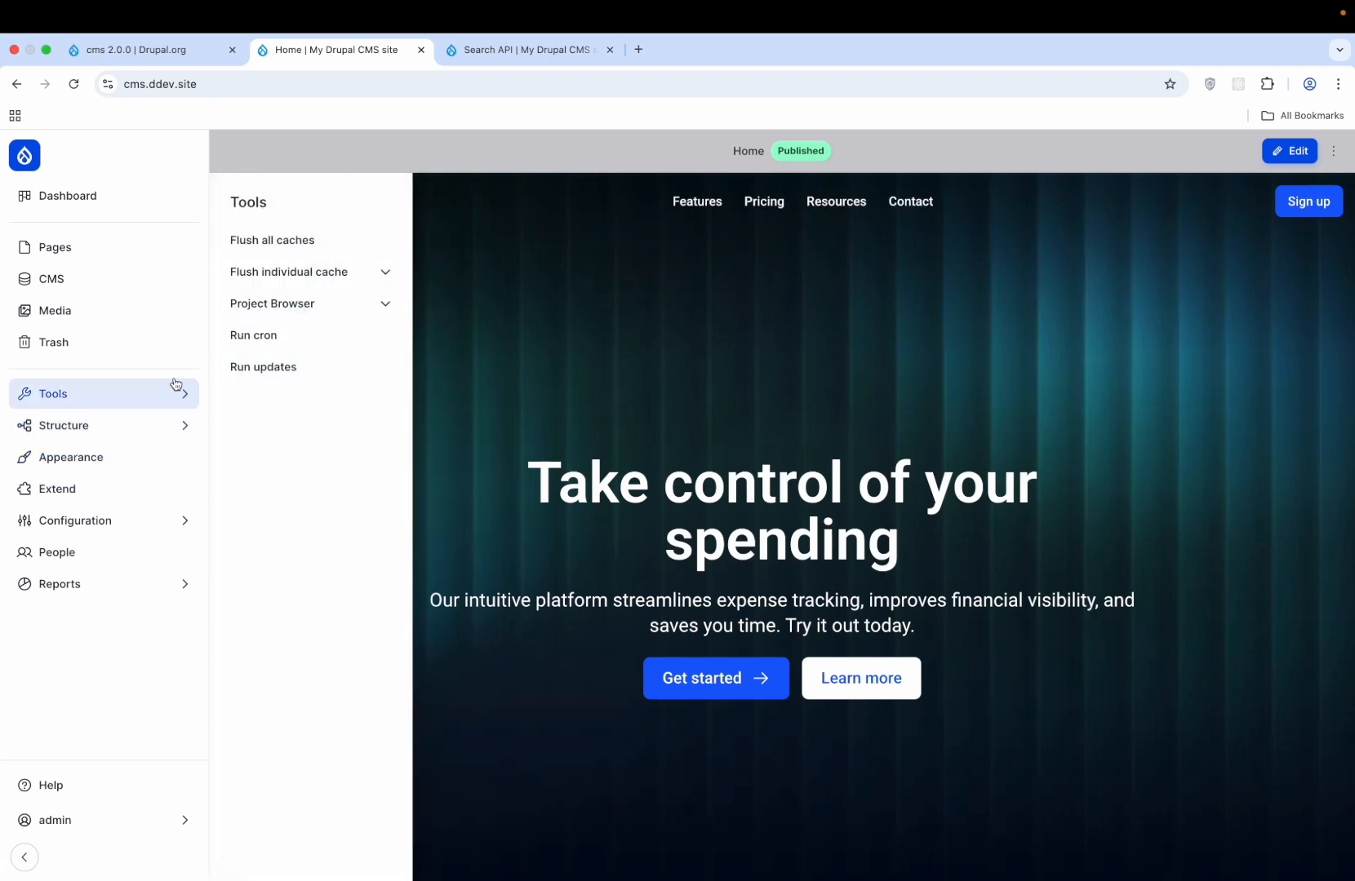
click(346, 248)
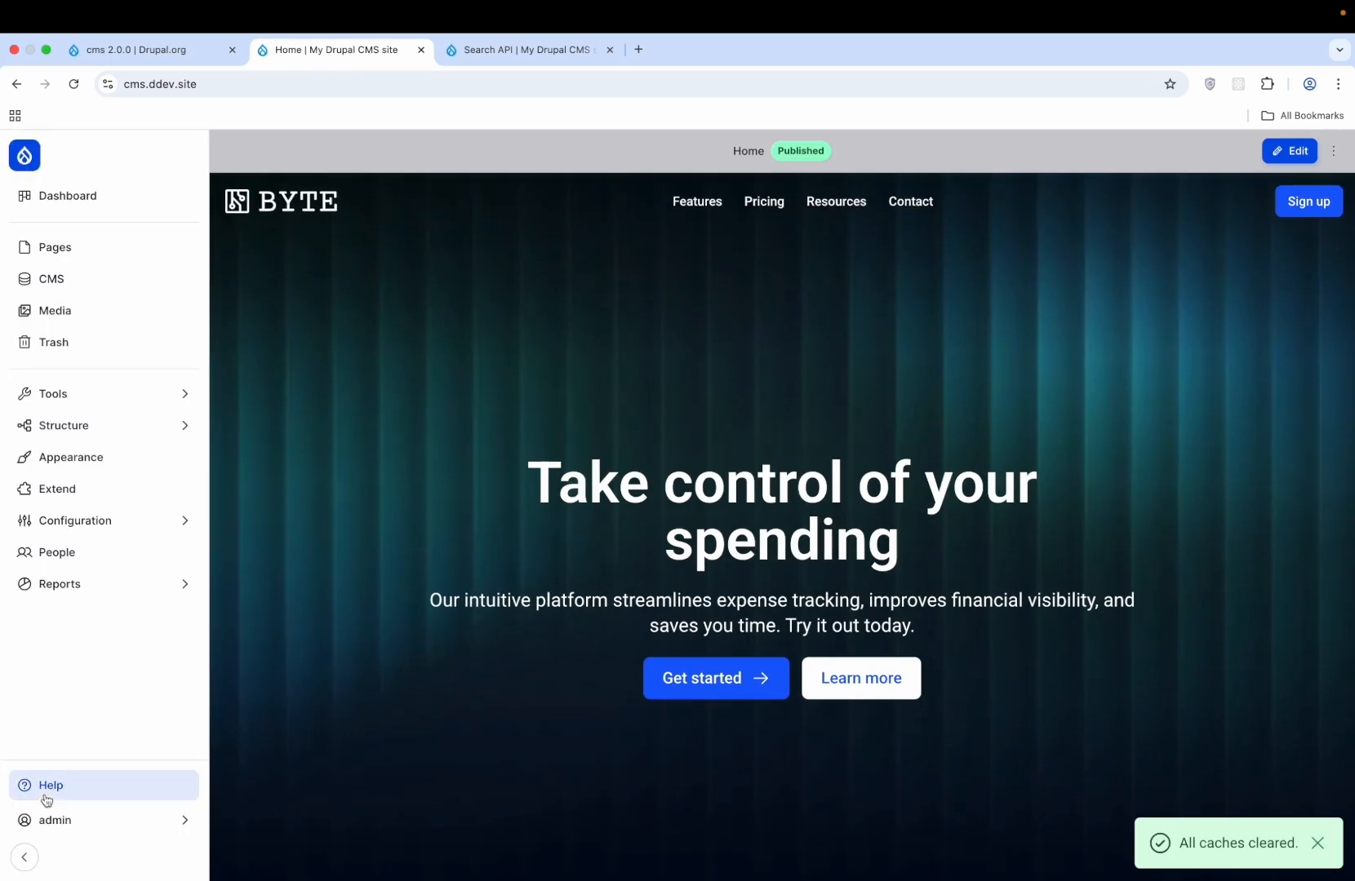
click(26, 858)
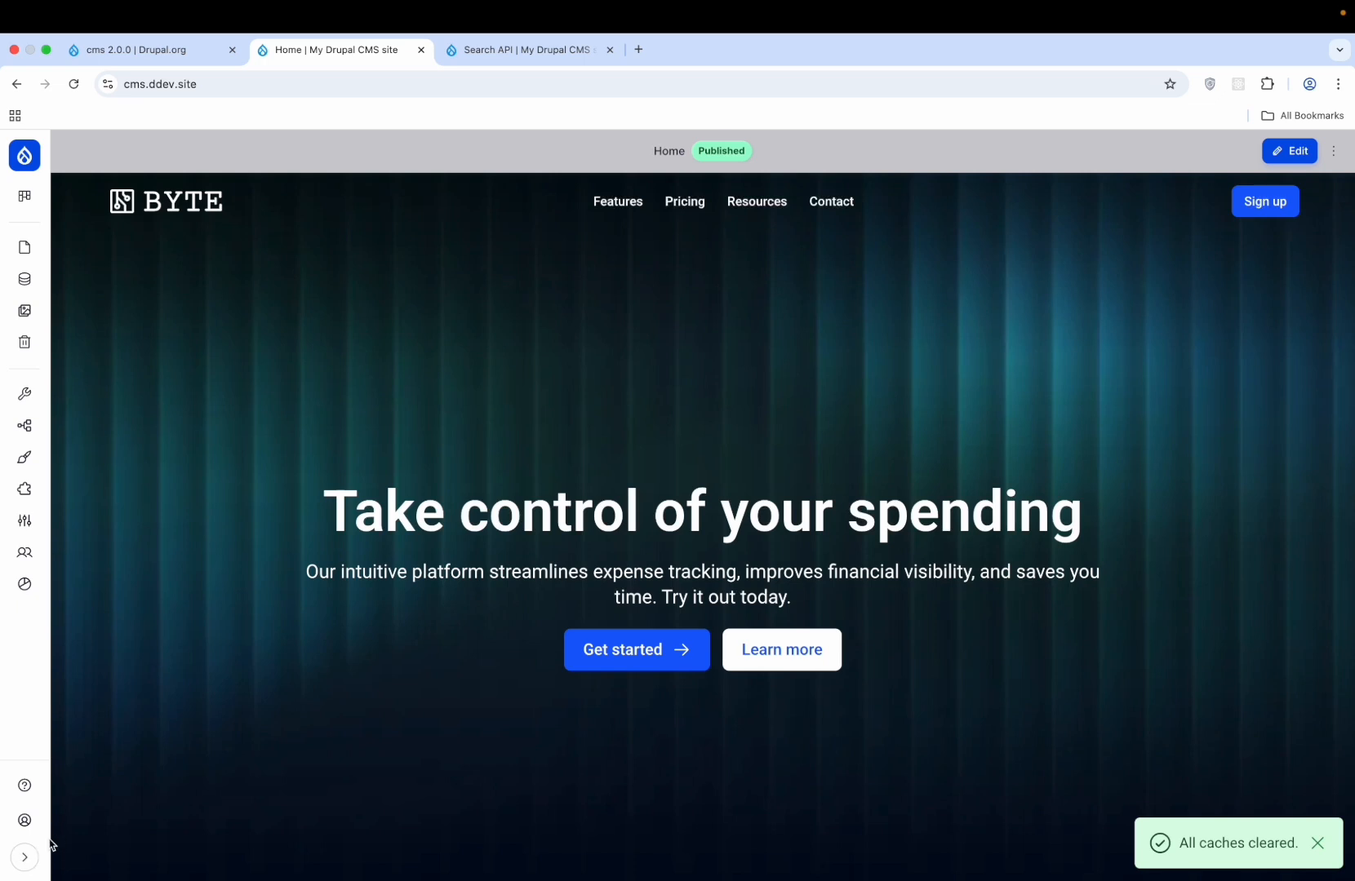
click(21, 860)
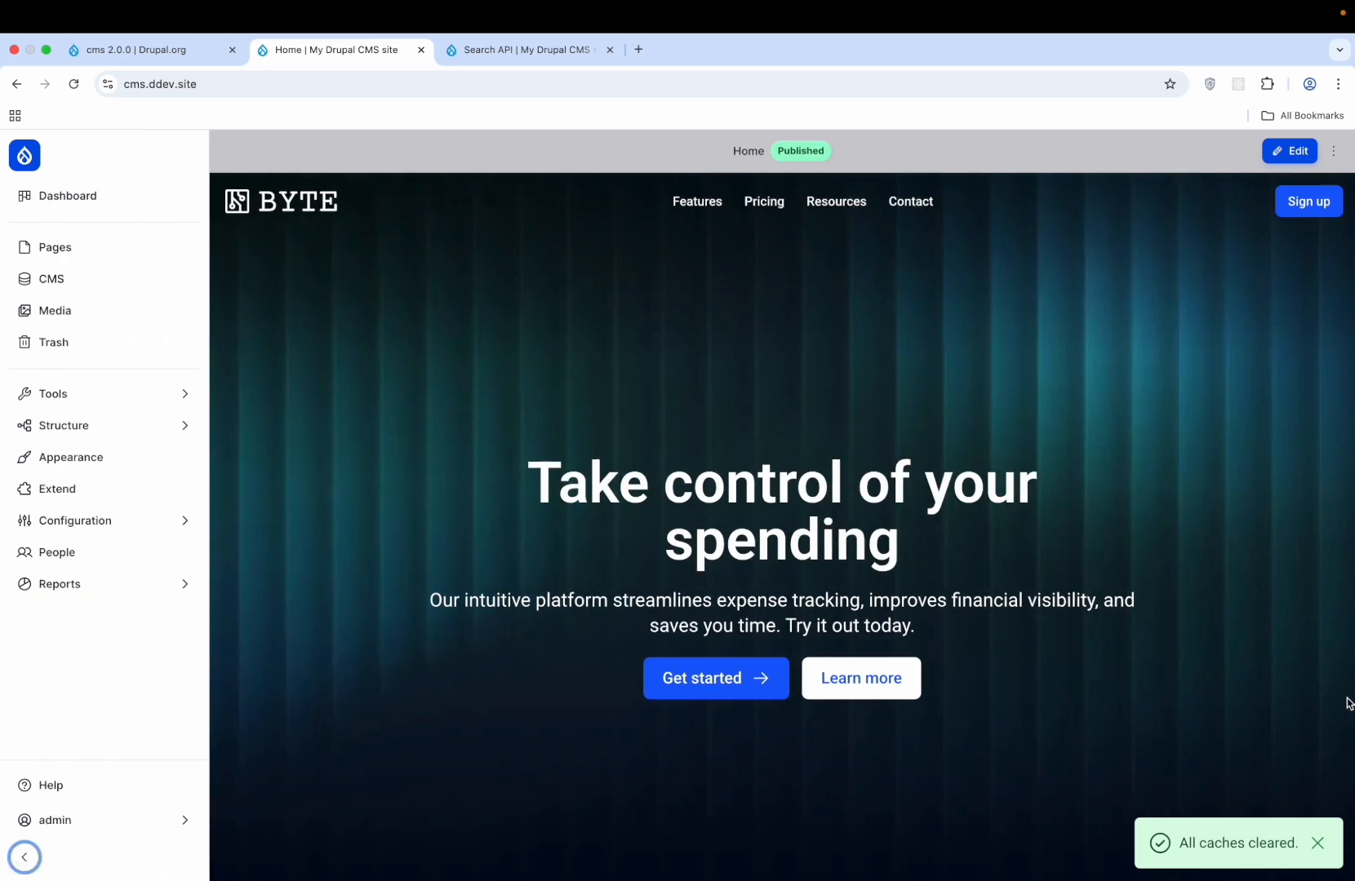
click(1318, 844)
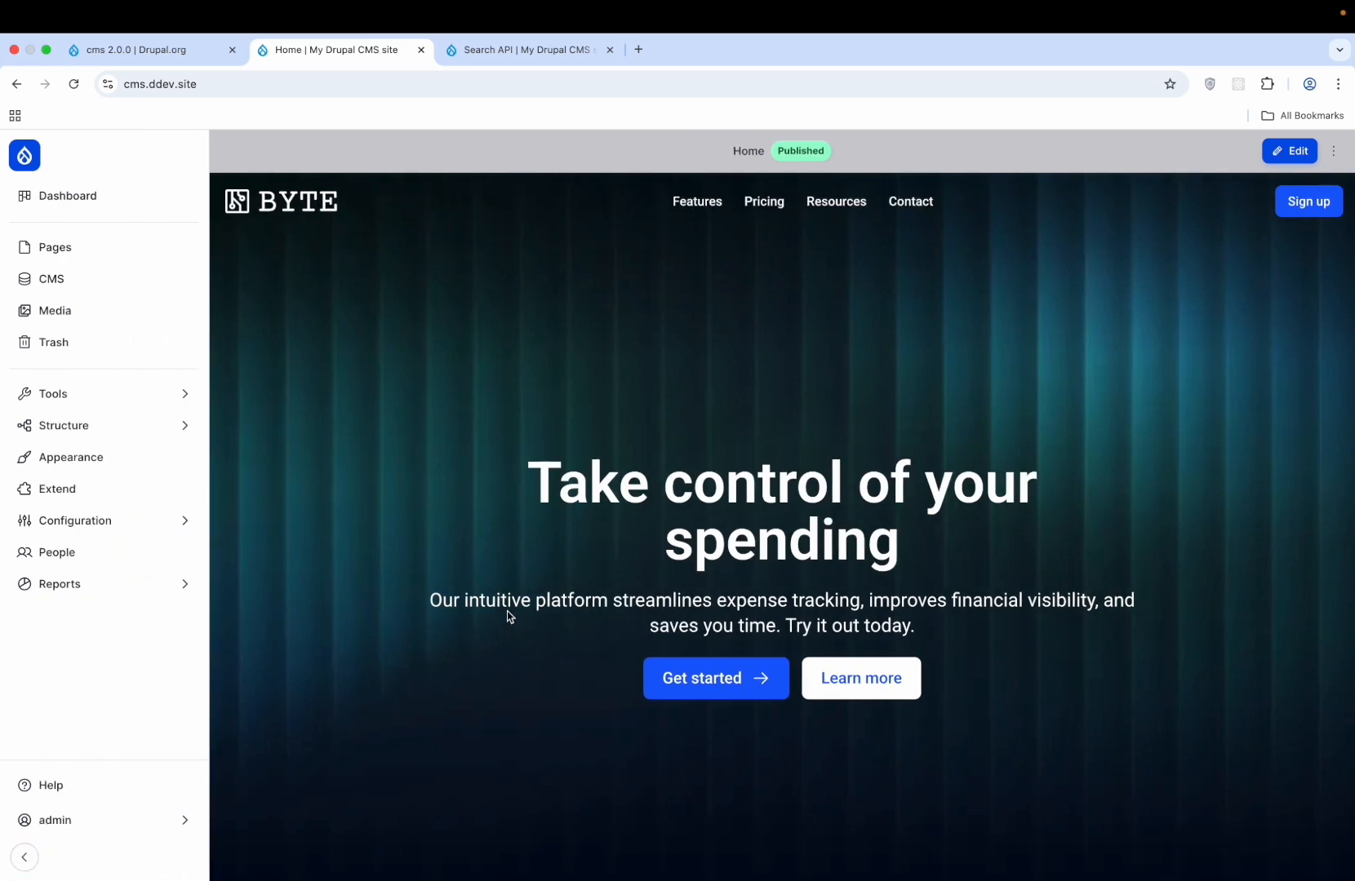
- Review the Project Browser settings and Actions tab, then reach the Appearance themes page
click(91, 425)
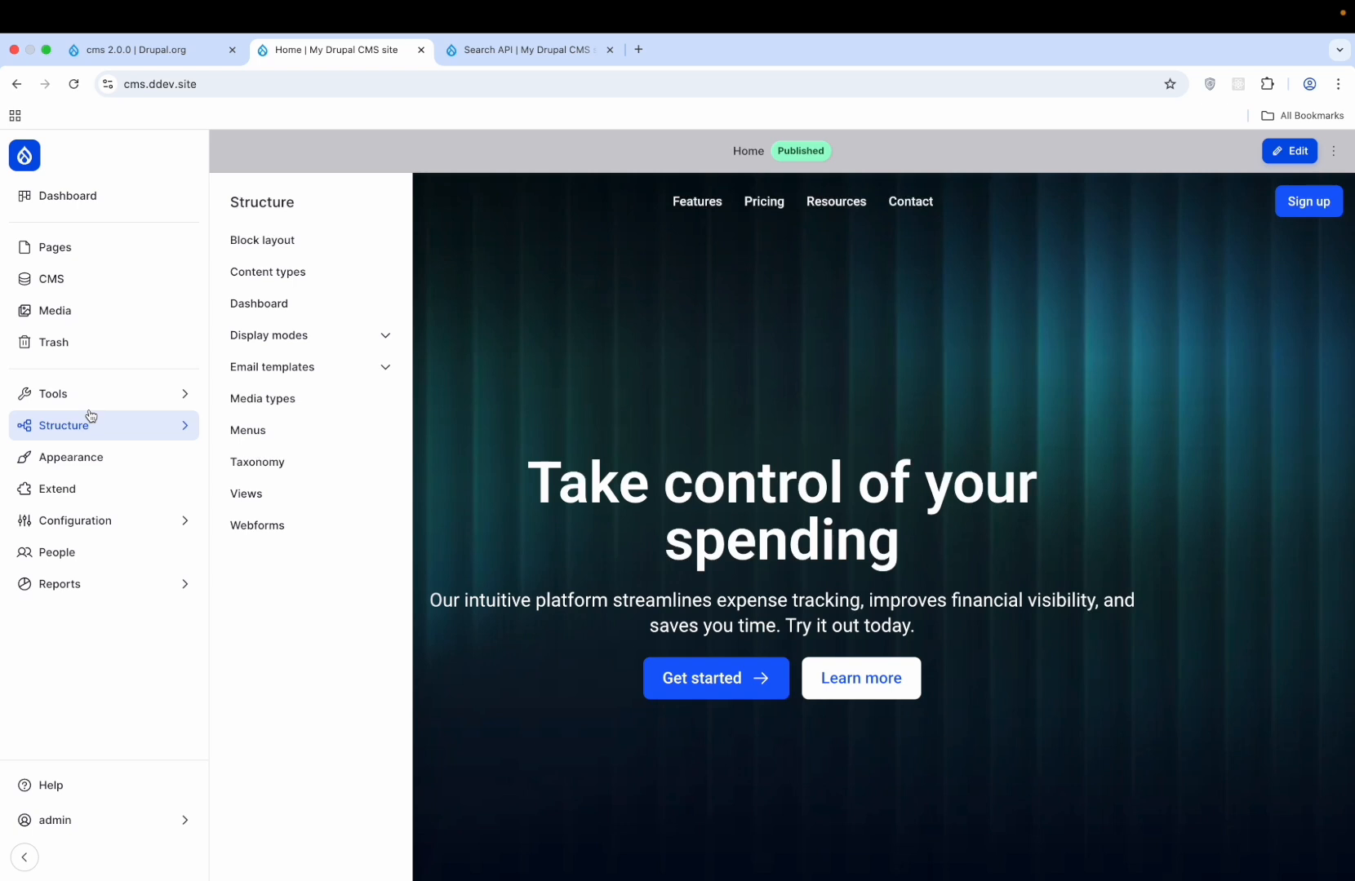
click(133, 429)
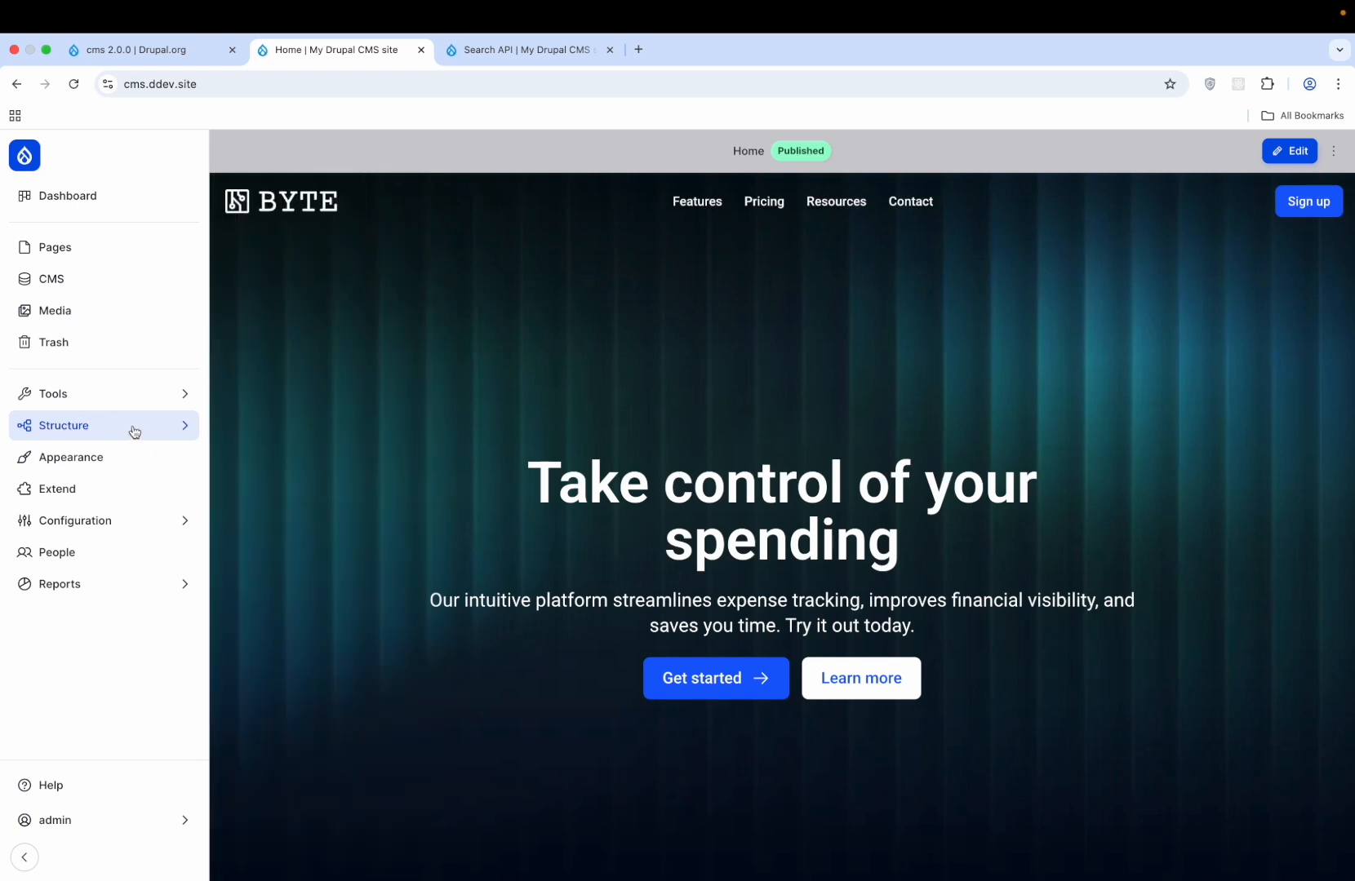
click(127, 520)
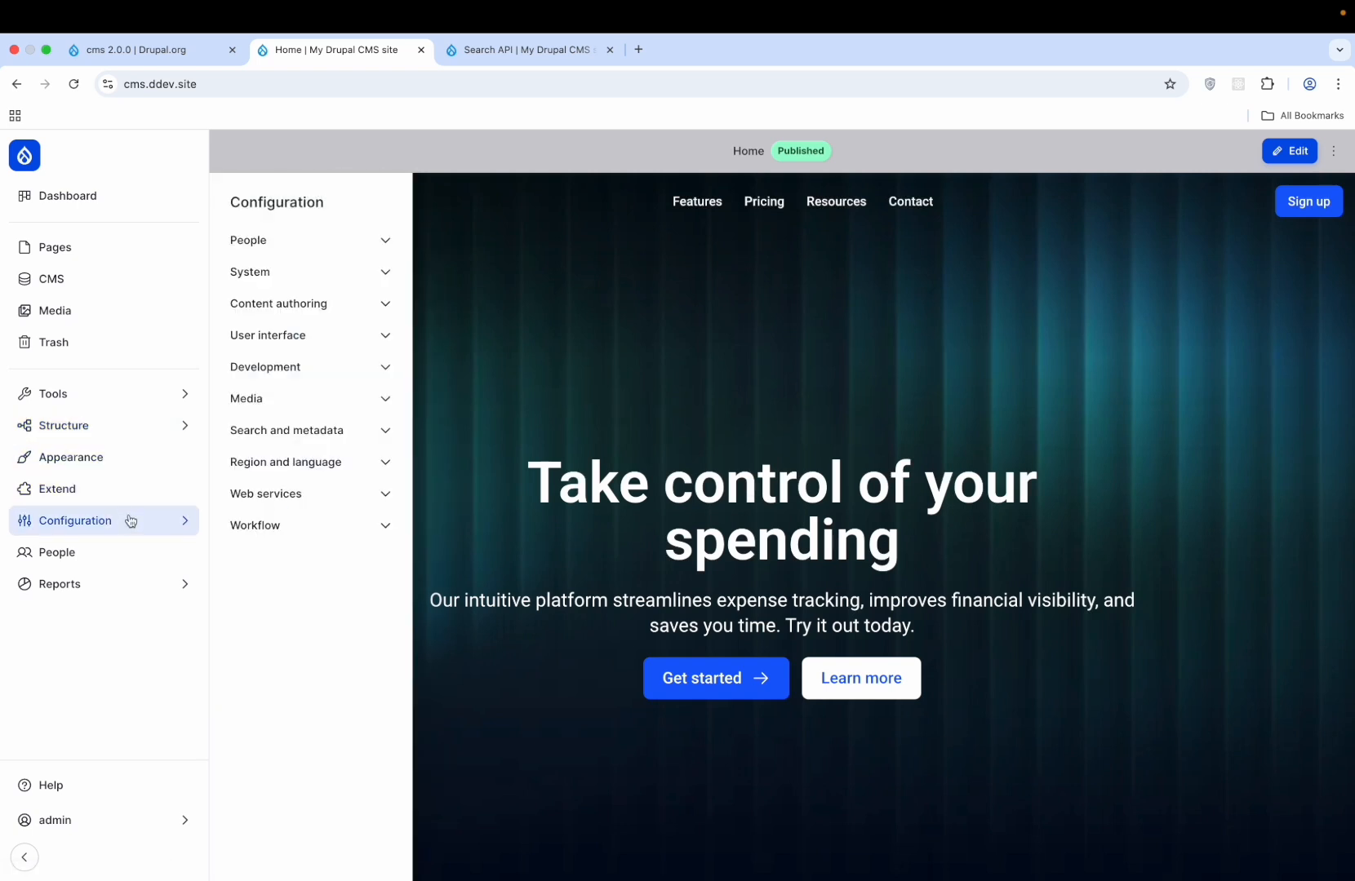
click(310, 366)
click(288, 506)
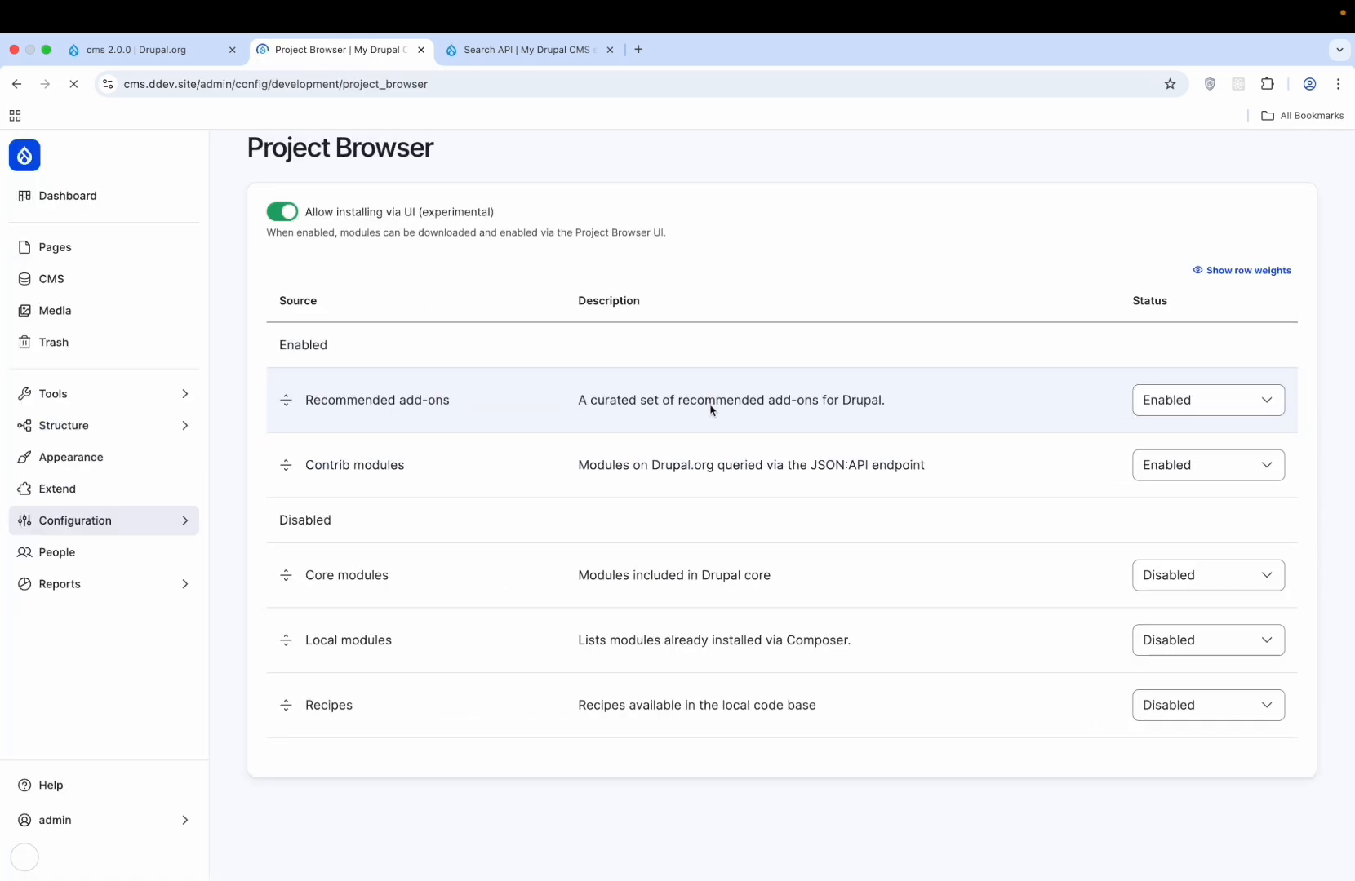
click(368, 242)
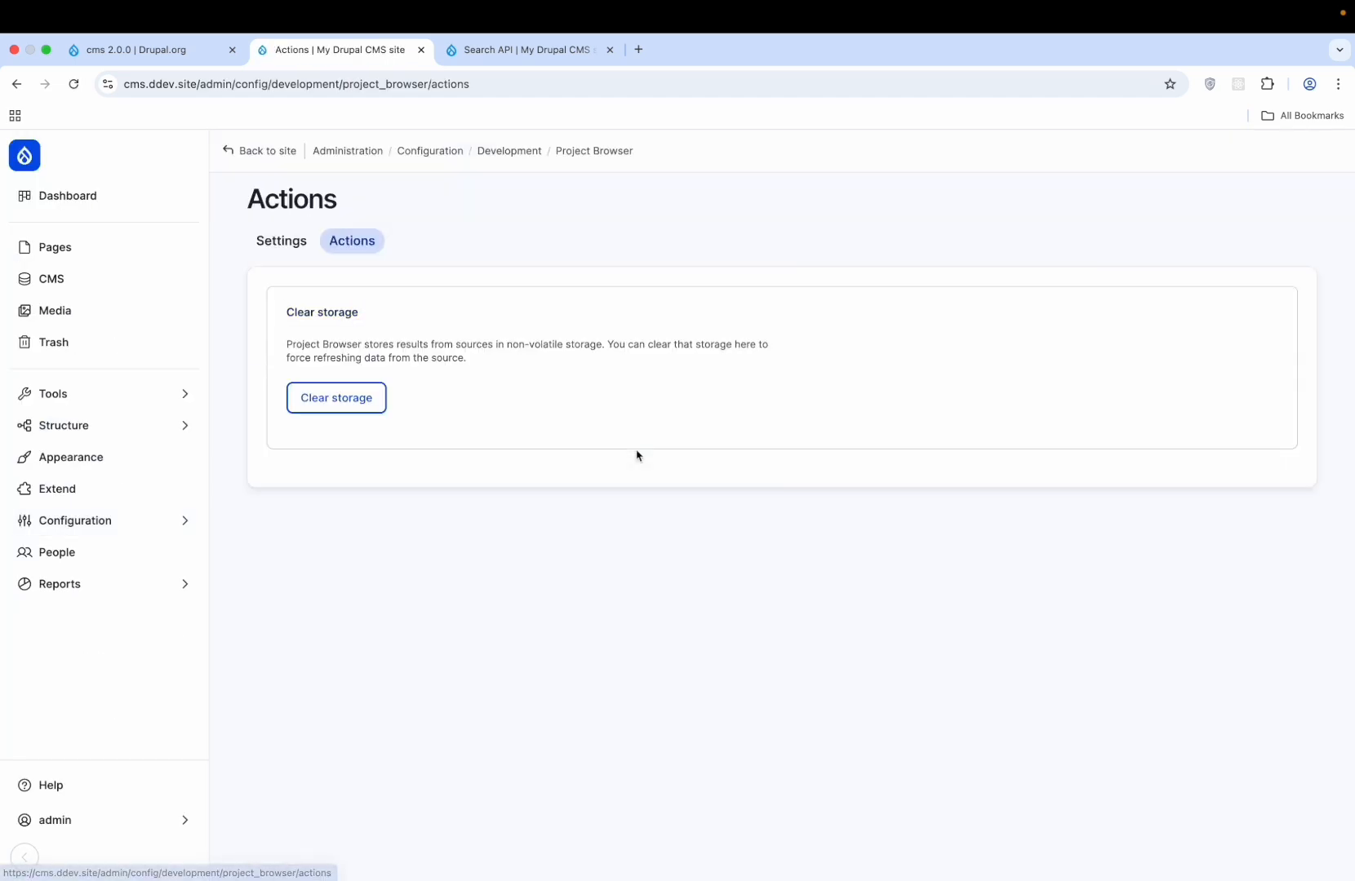
click(149, 428)
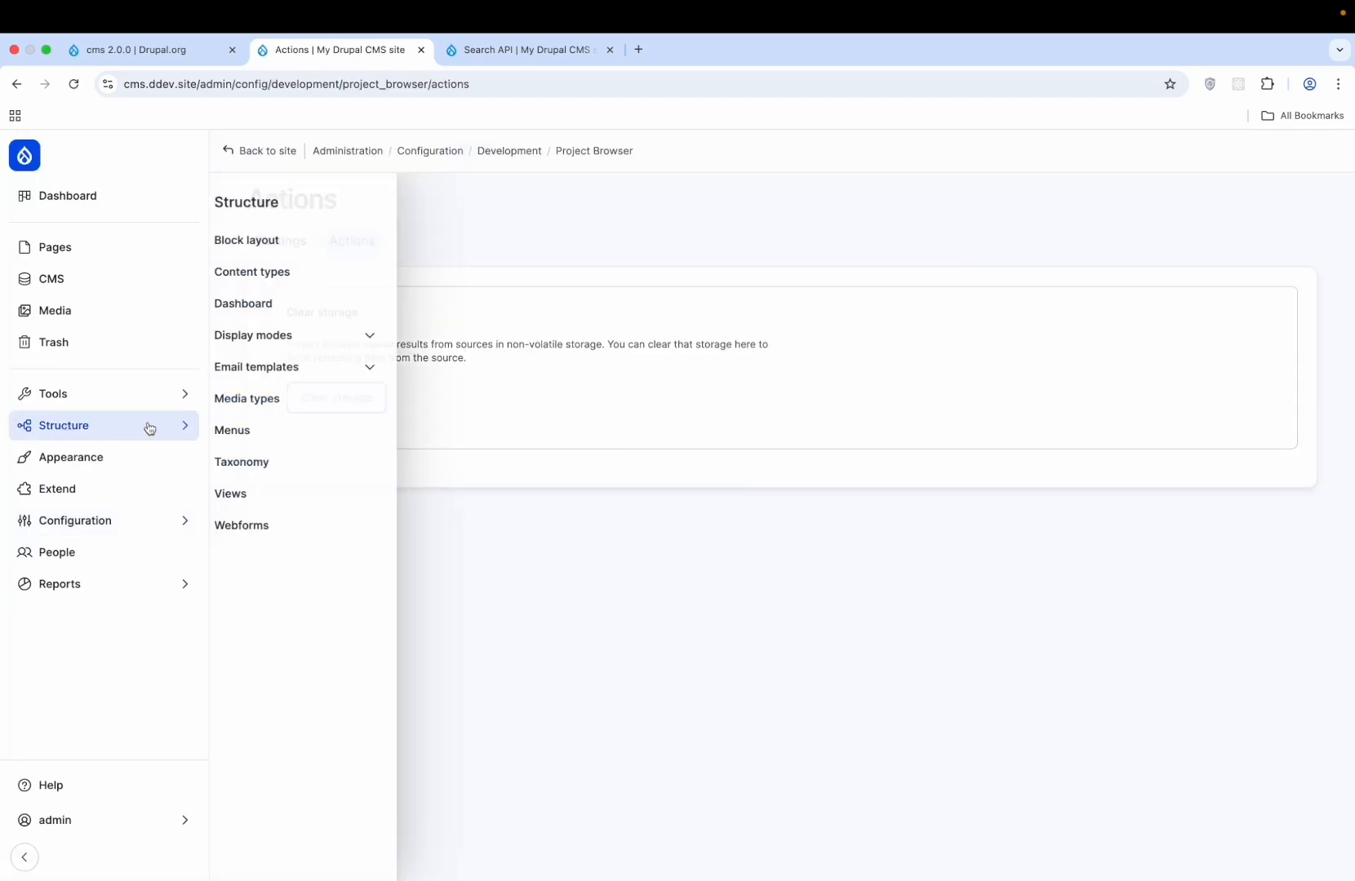
click(124, 473)
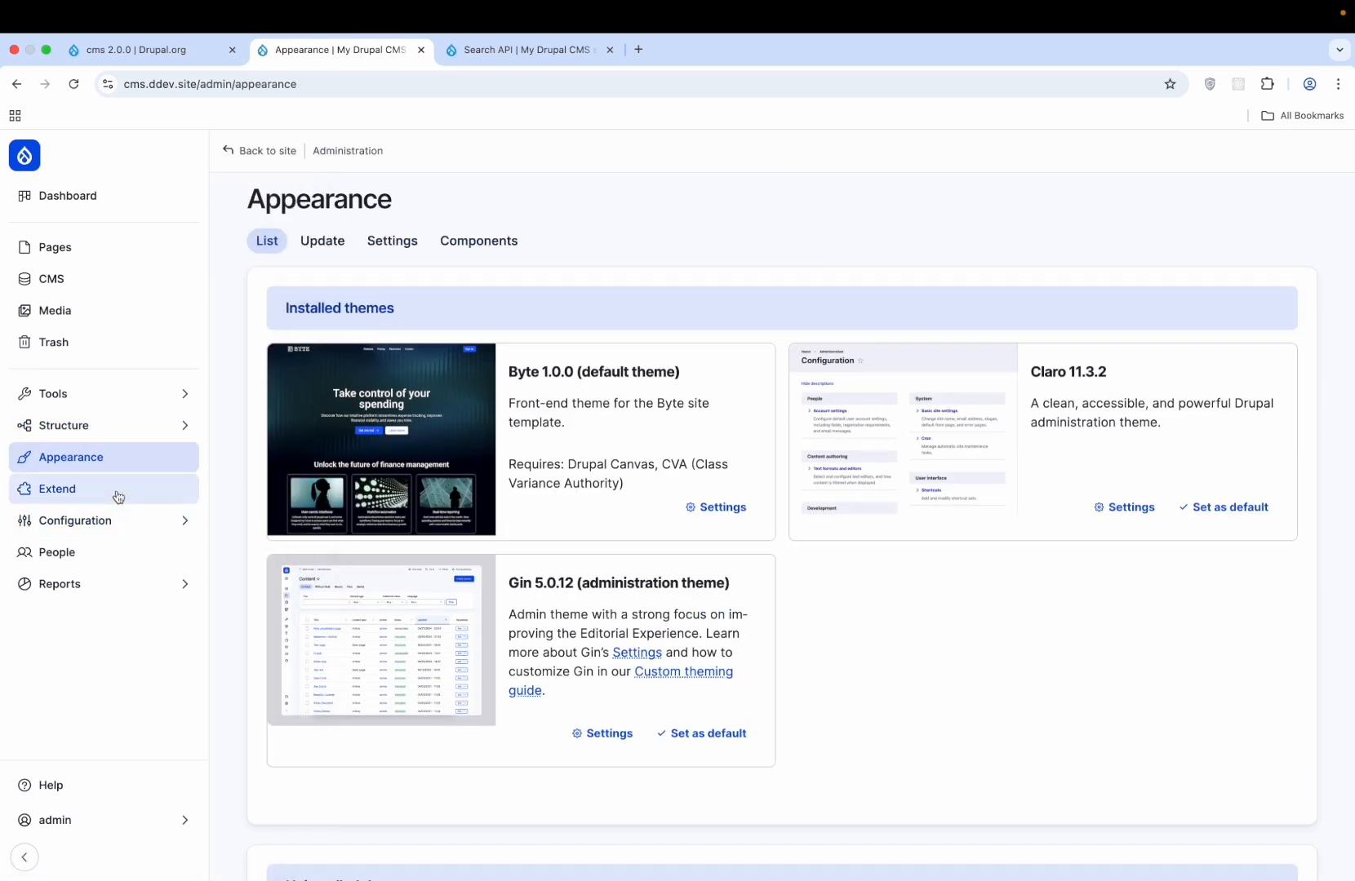
- Search Browse modules for 'admin toolbar' and open the installed Admin Toolbar's settings
click(117, 496)
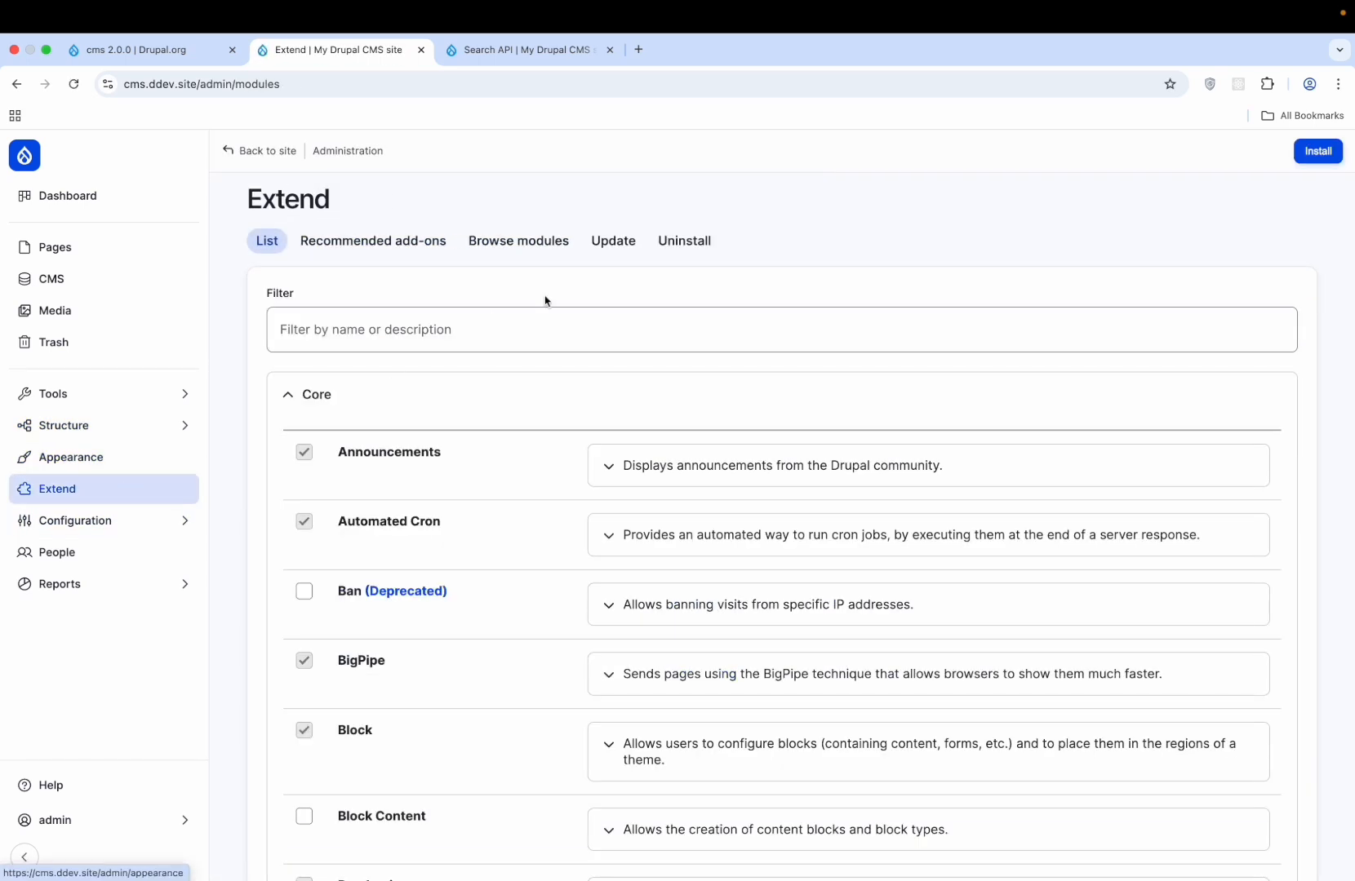
click(525, 249)
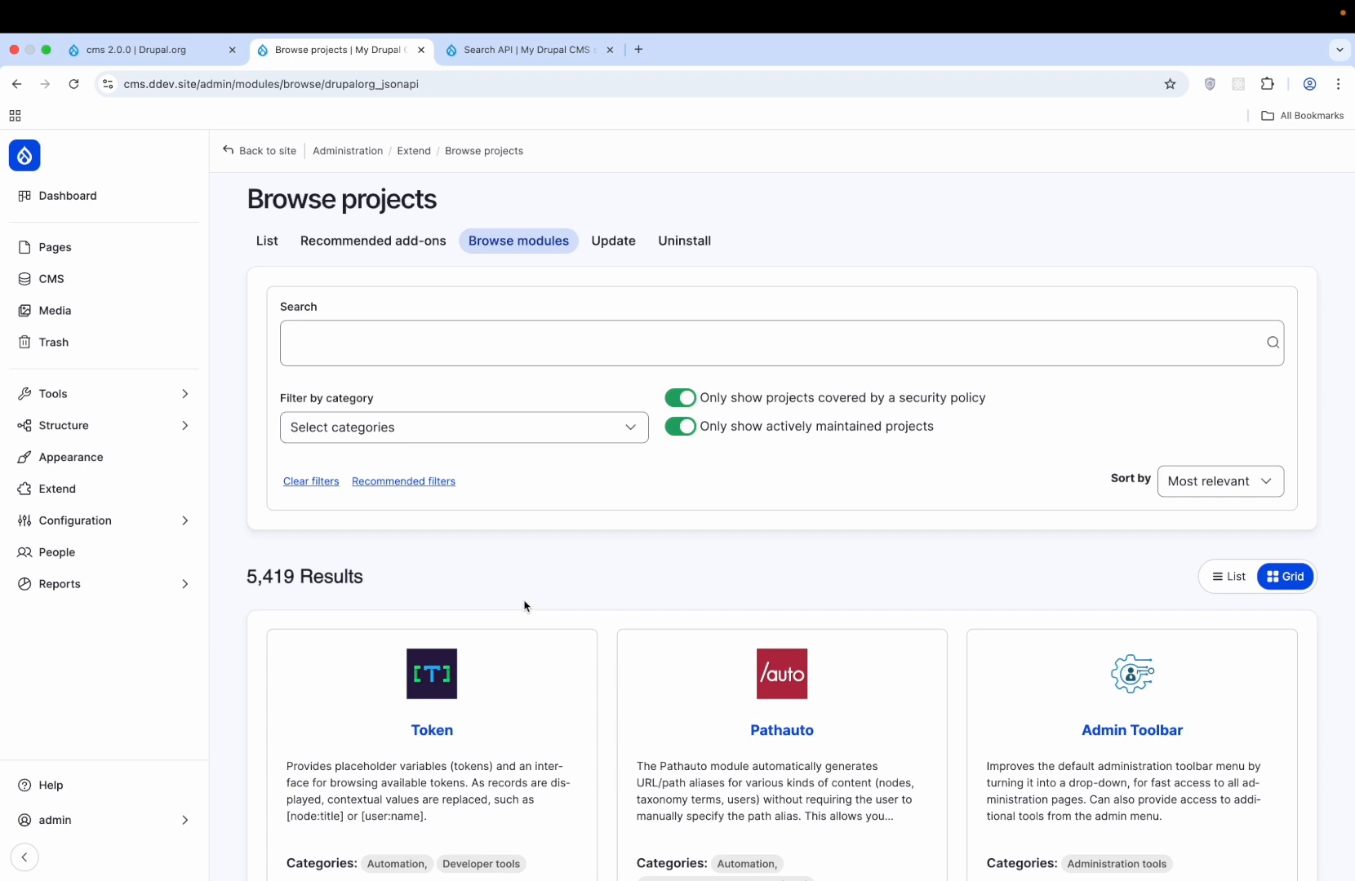
click(511, 352)
text(admin toolbar)
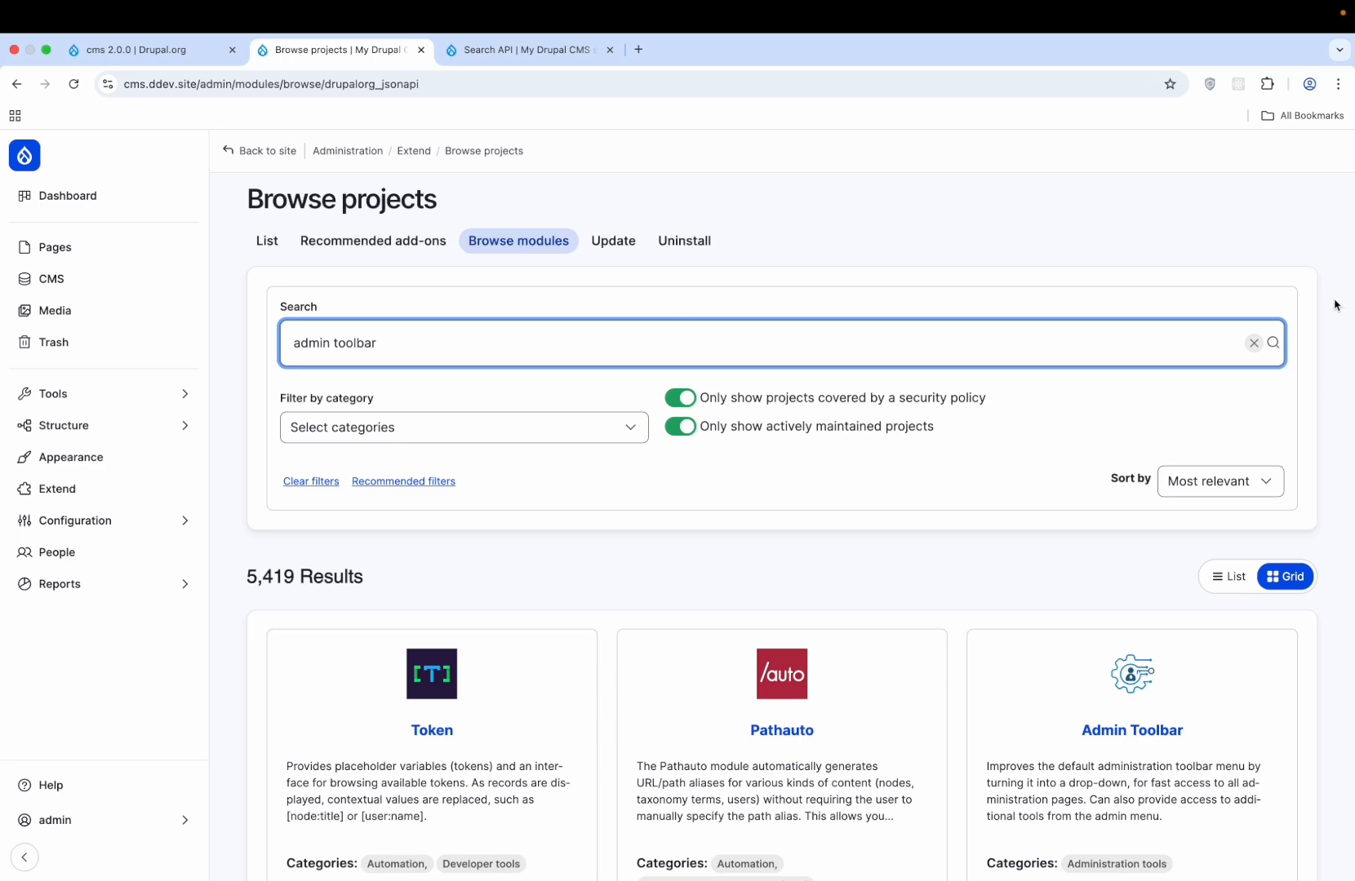
click(1272, 343)
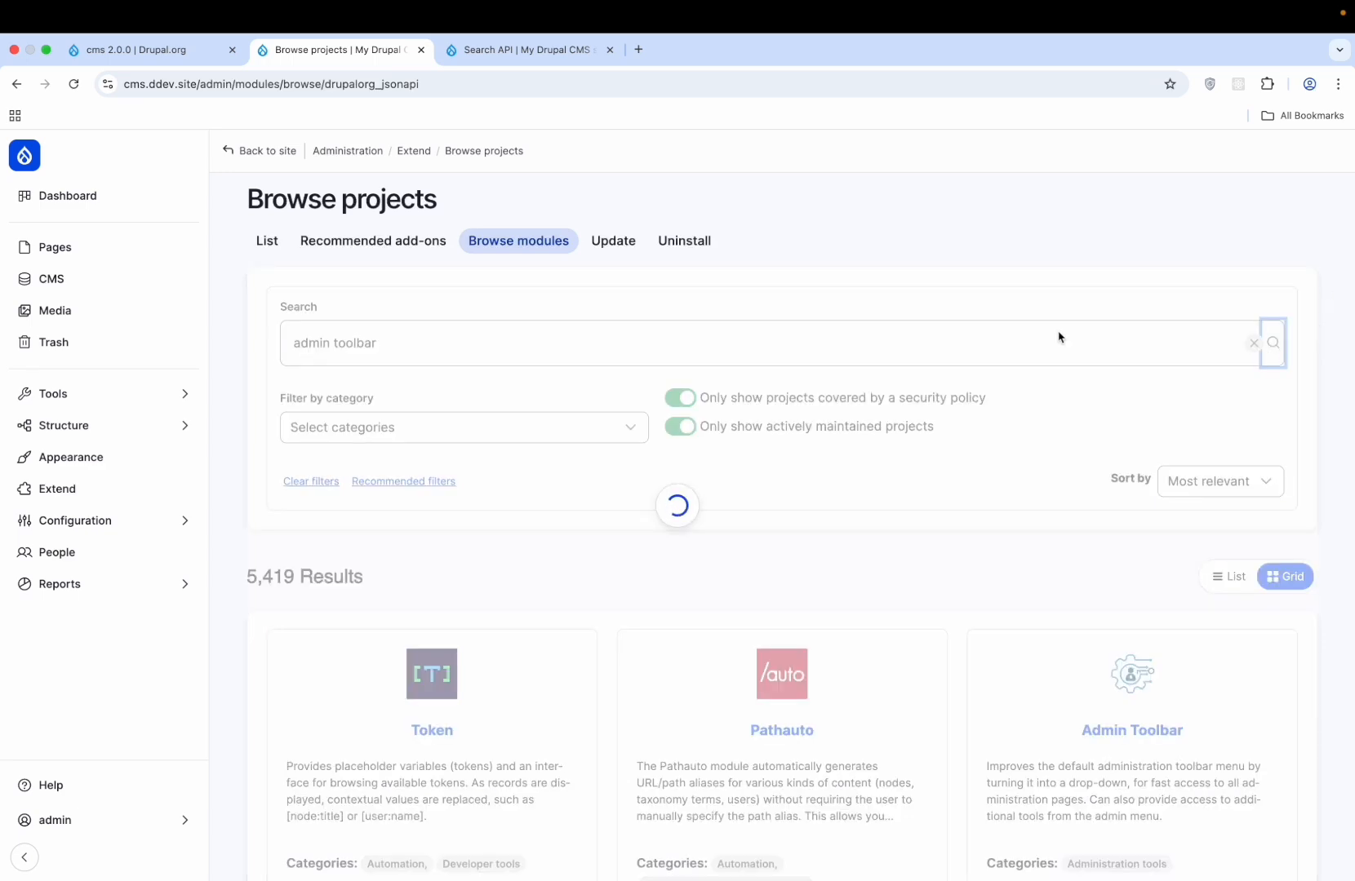
scroll(707, 362, down, 3)
scroll(706, 362, down, 2)
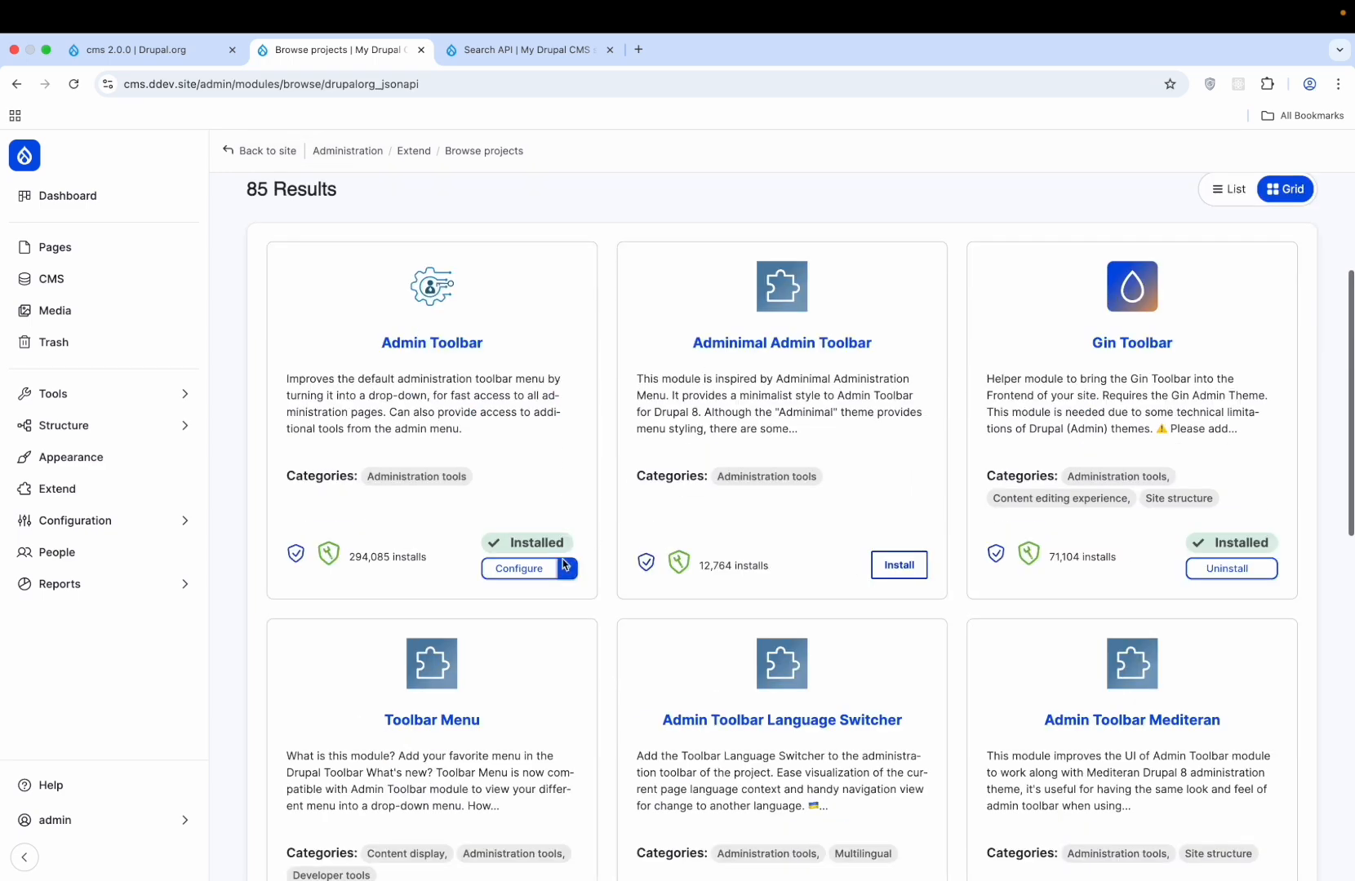
click(520, 567)
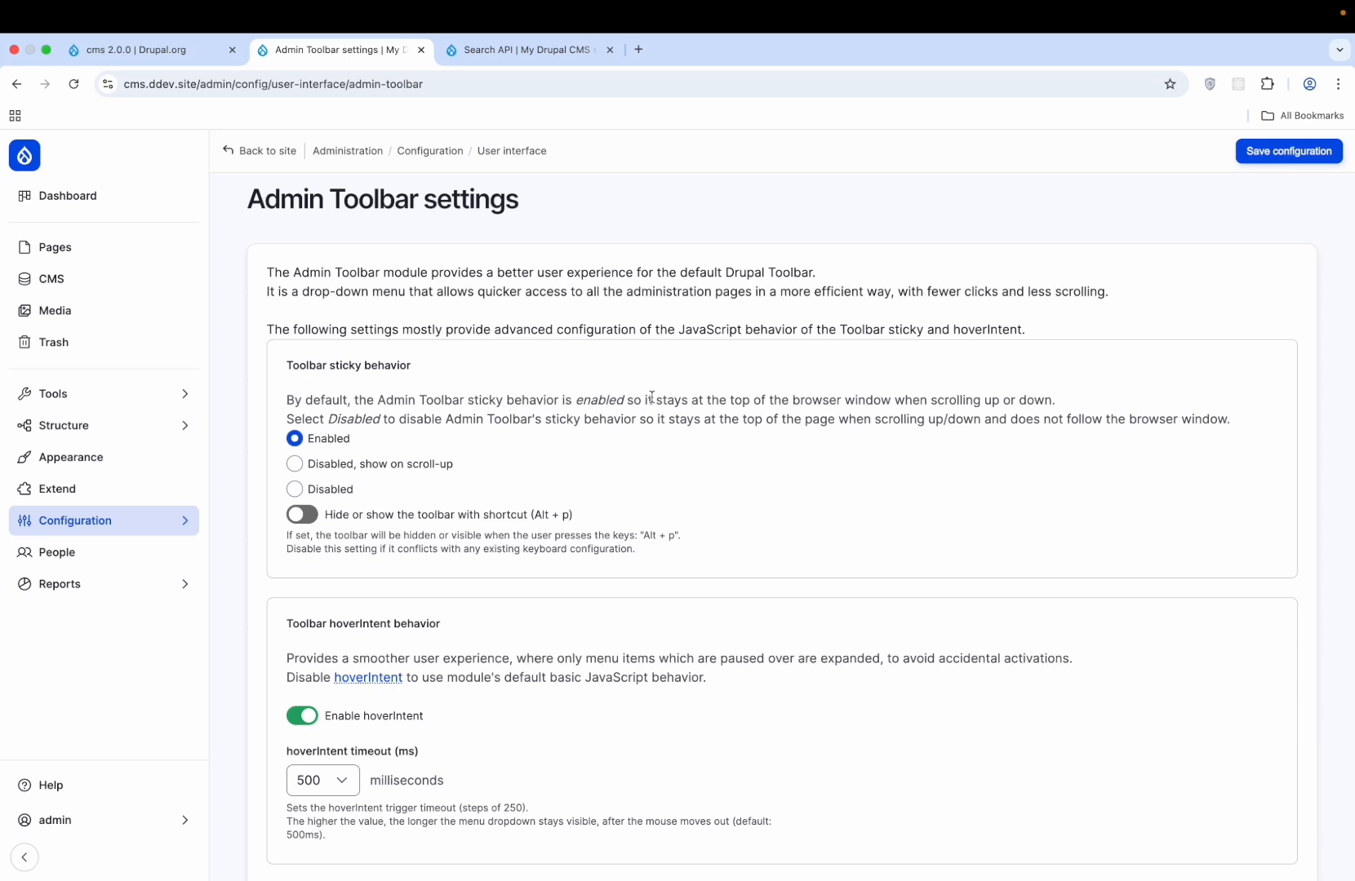
- Expand Admin Toolbar's Advanced settings, showing hoverIntent 500 ms timeout and menu depth 4
scroll(651, 397, down, 2)
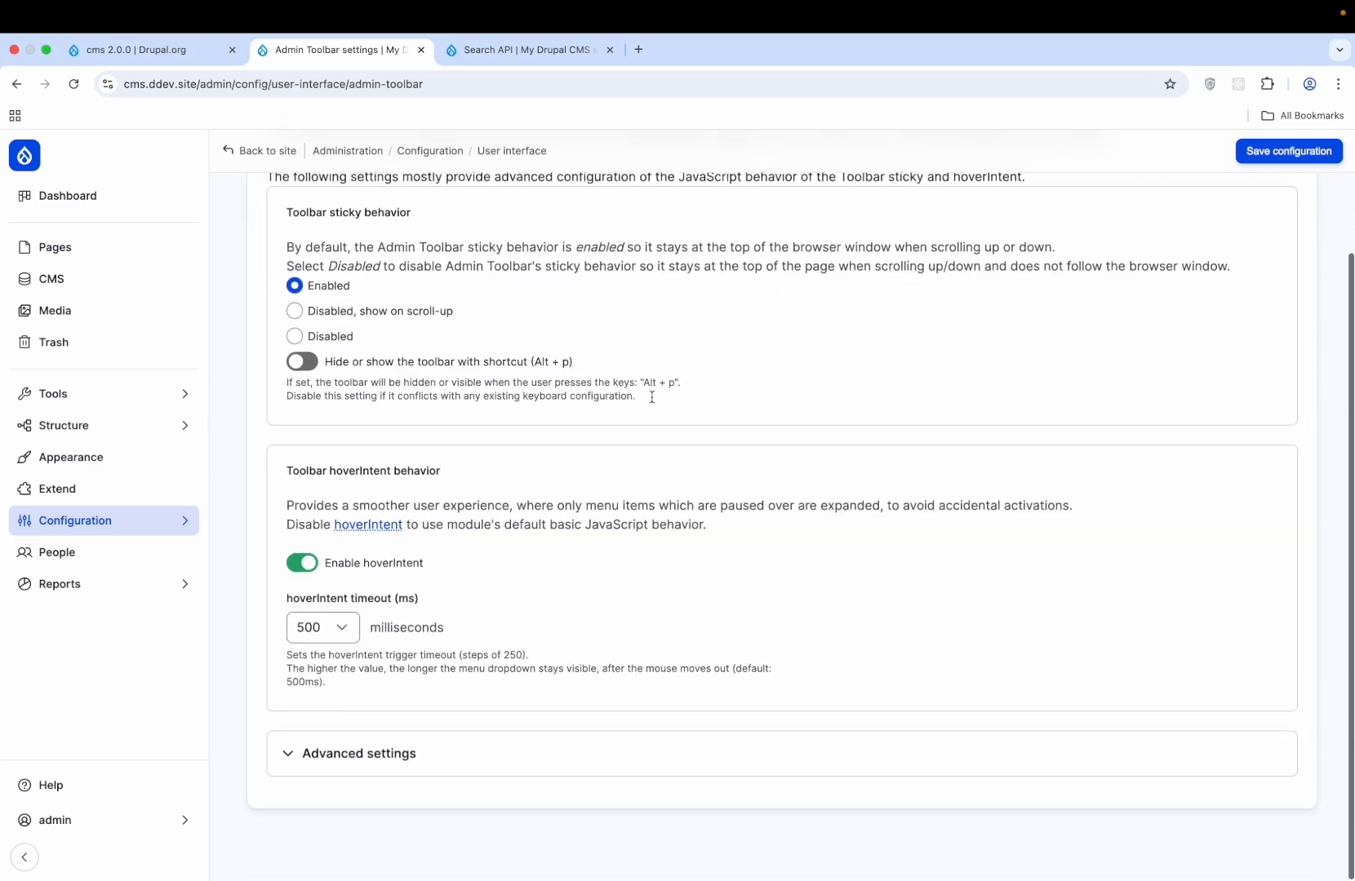
click(387, 751)
scroll(690, 554, down, 2)
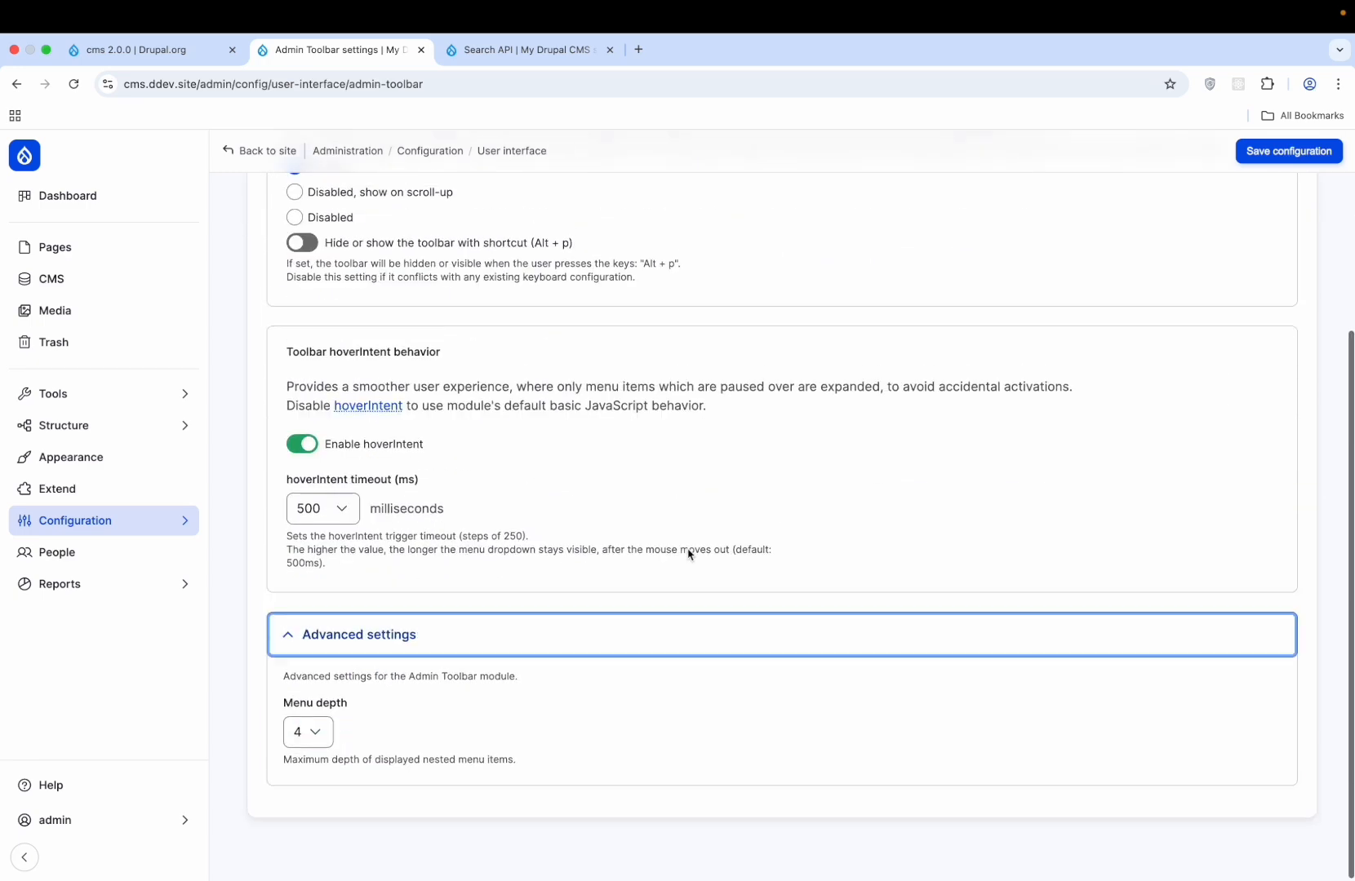
scroll(690, 553, up, 4)
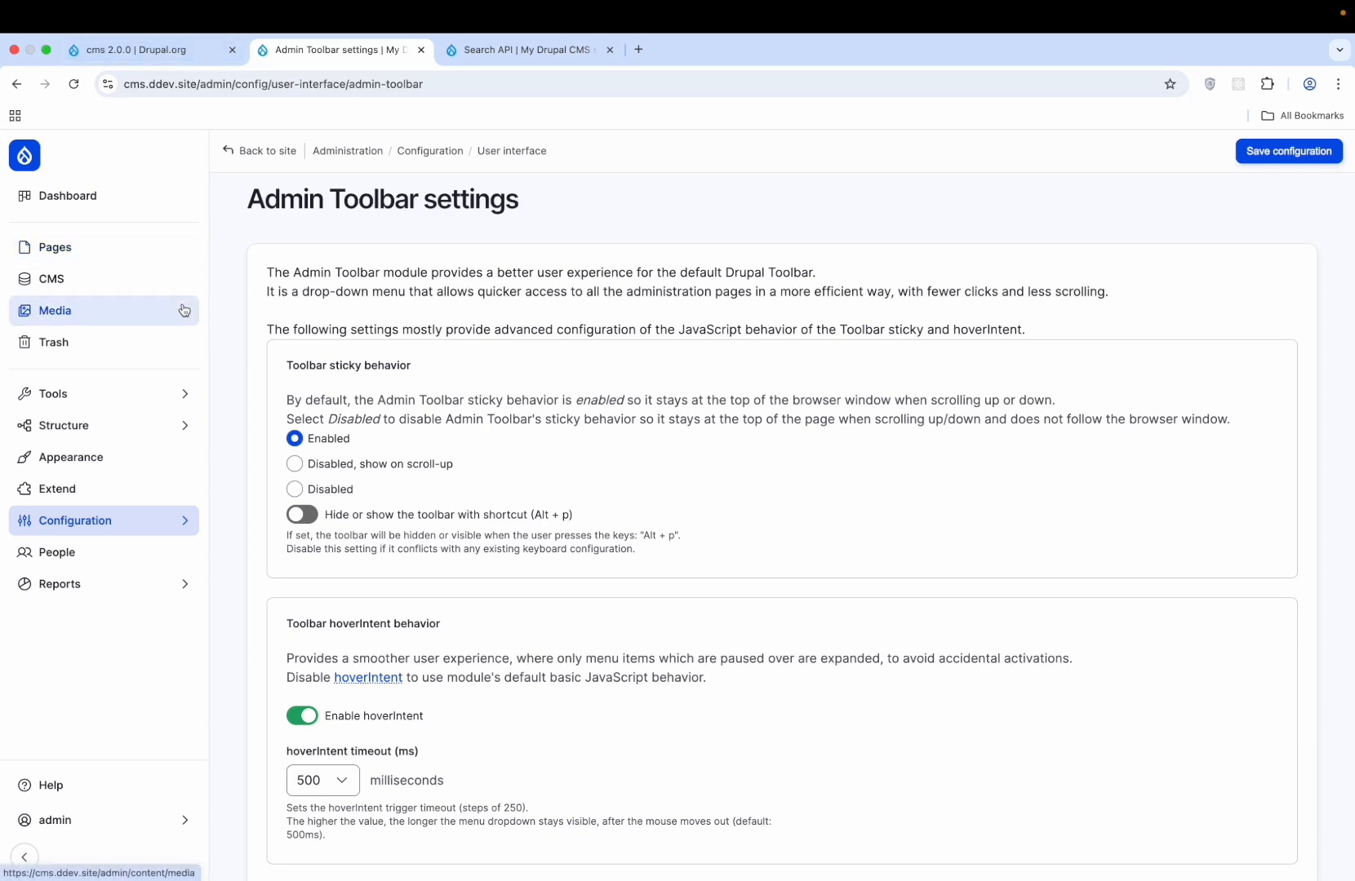
- Go back to the live site and scroll through the Pricing page's Free, Personal, Professional and Enterprise plans
click(294, 159)
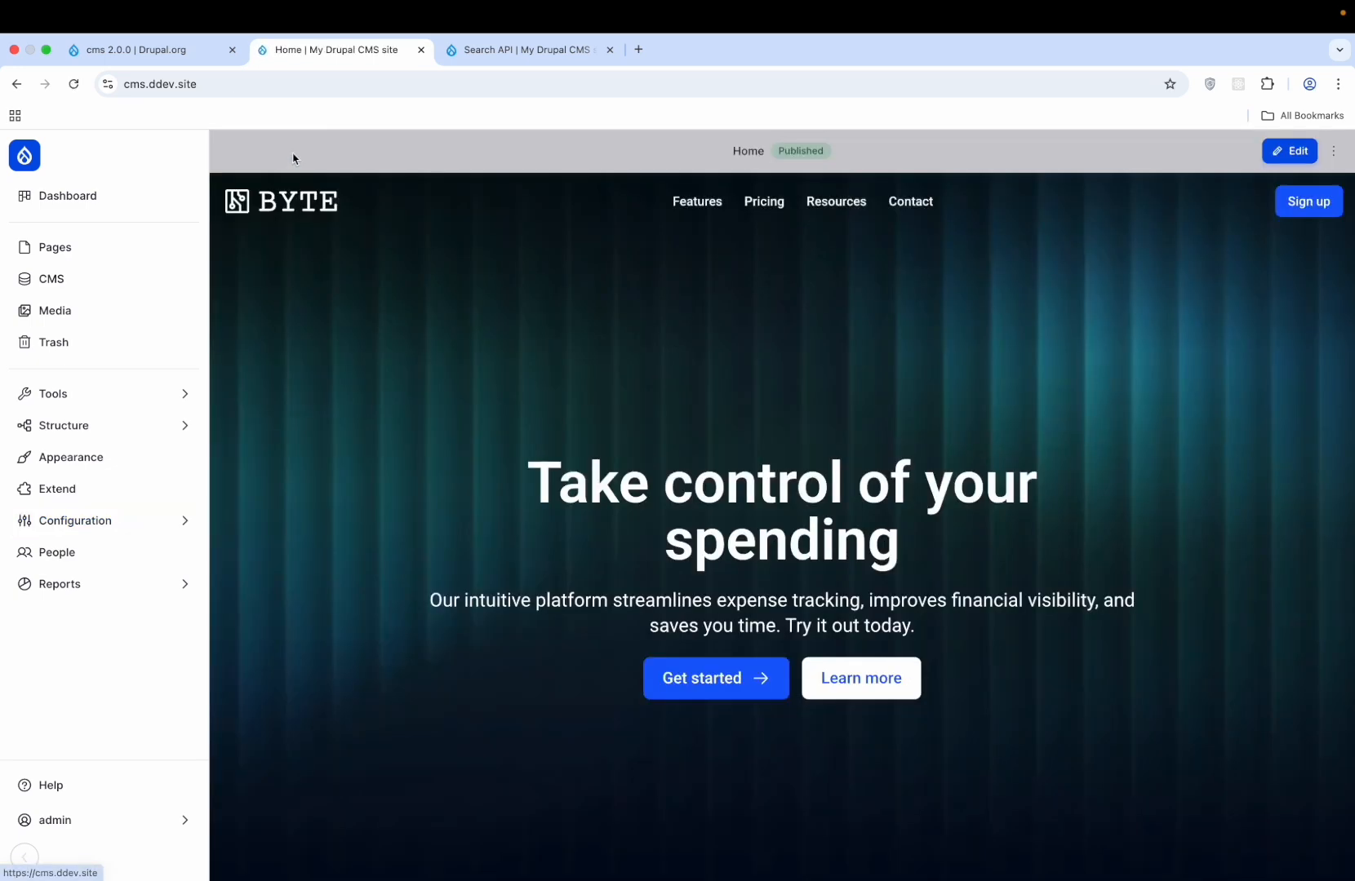
click(772, 208)
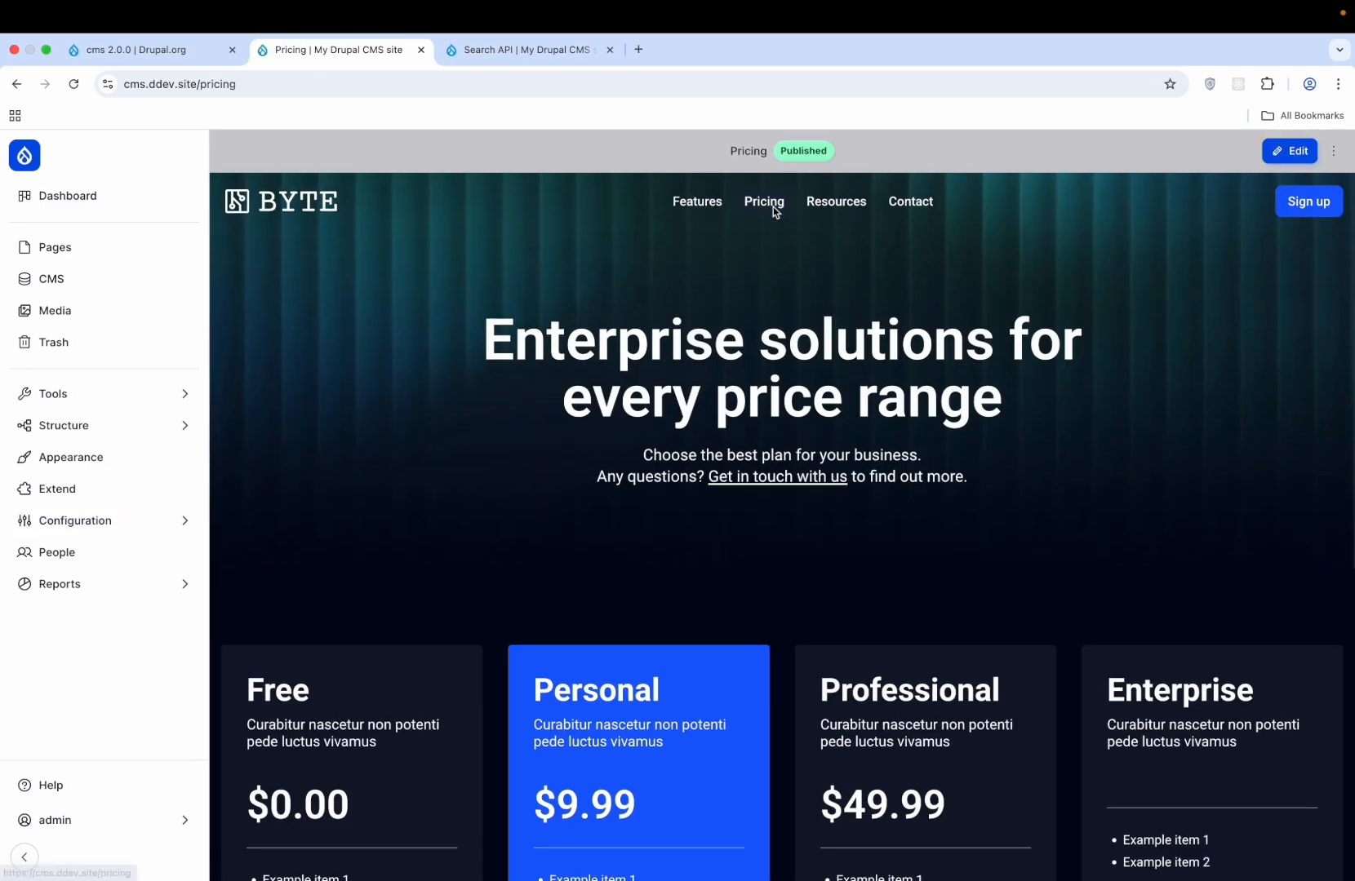
scroll(764, 385, down, 15)
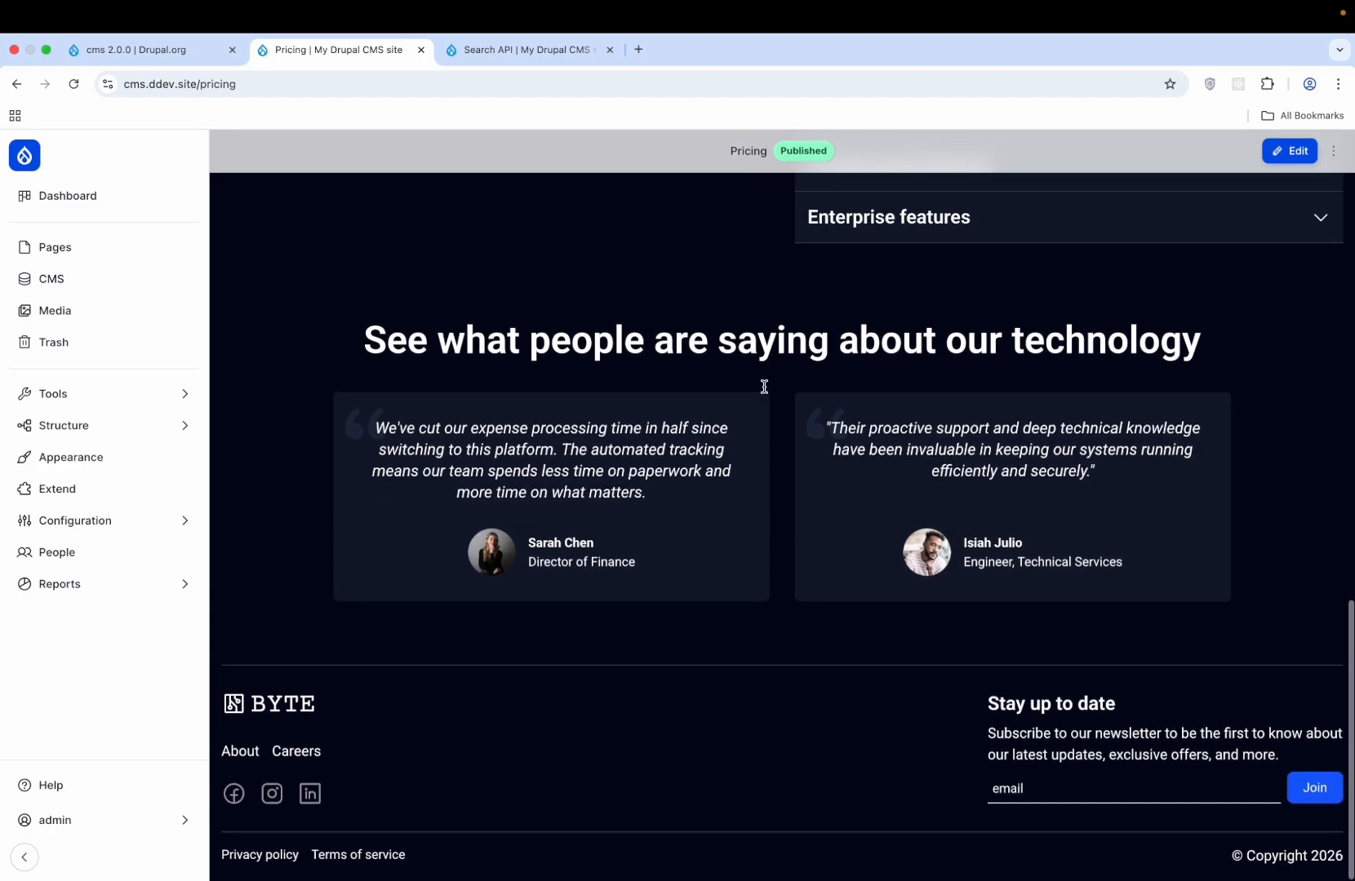
scroll(764, 385, up, 15)
scroll(764, 389, down, 15)
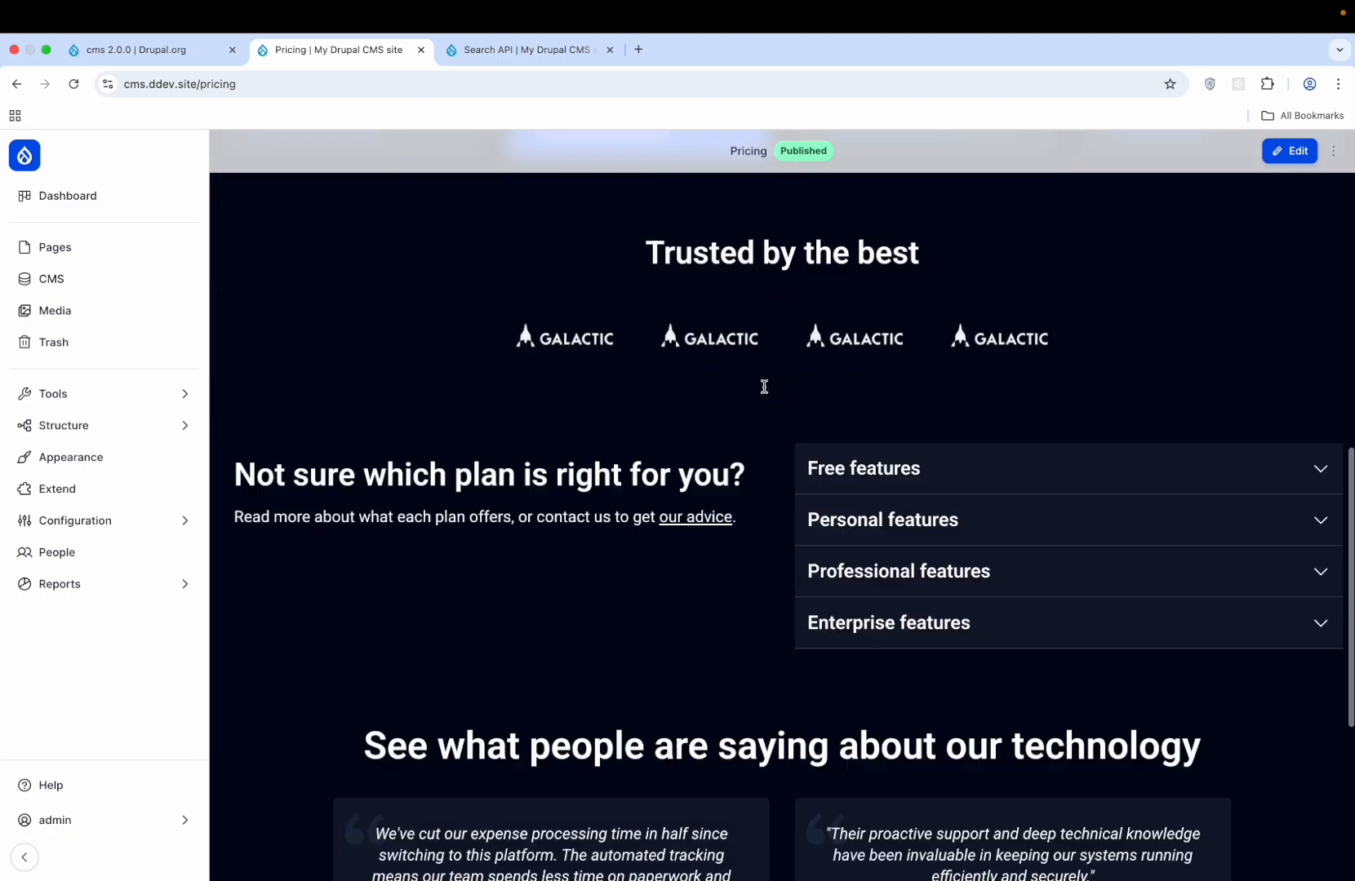
click(166, 531)
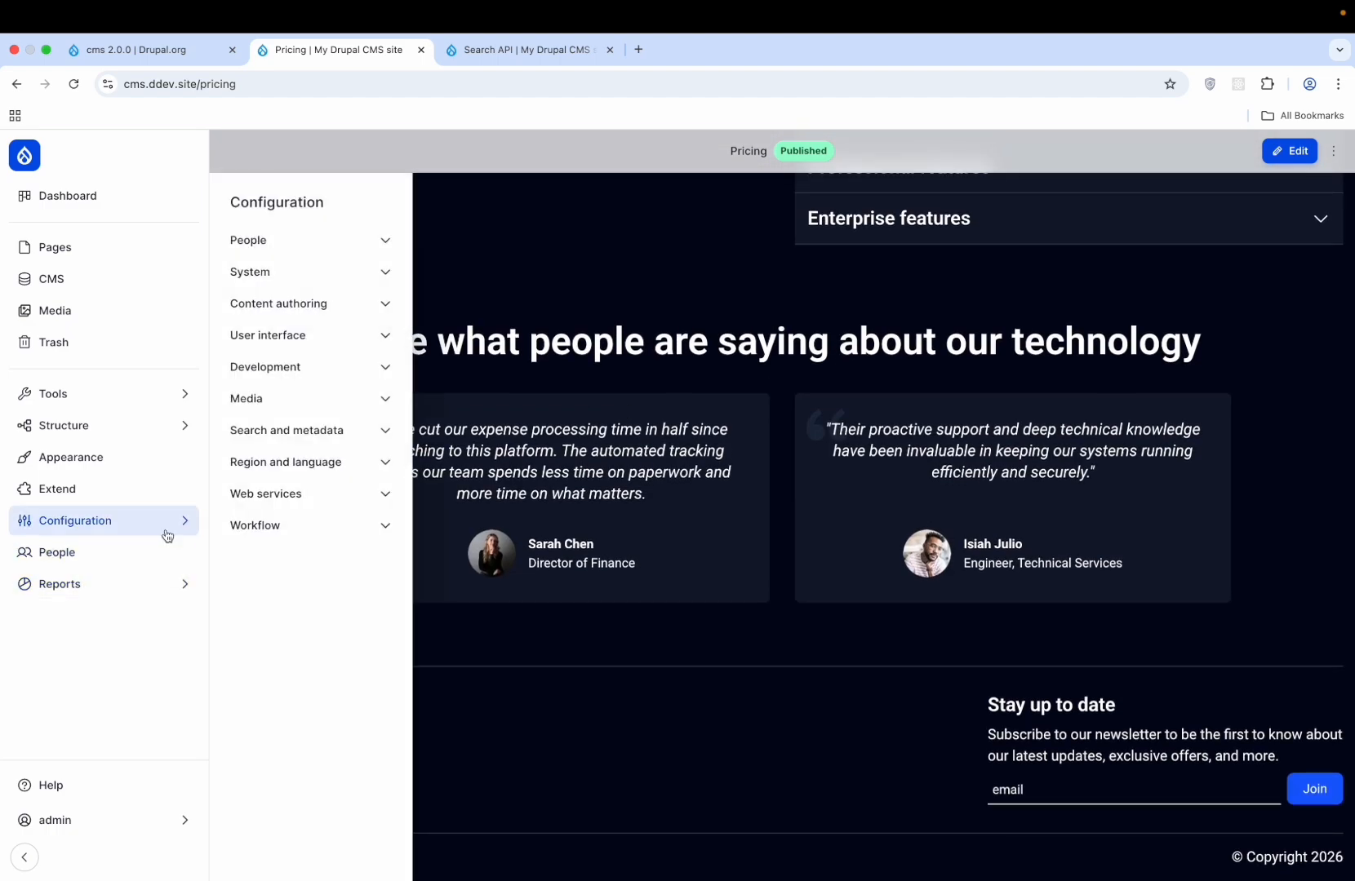
- Look over the Simple XML Sitemap settings and its available sitemap types
click(342, 435)
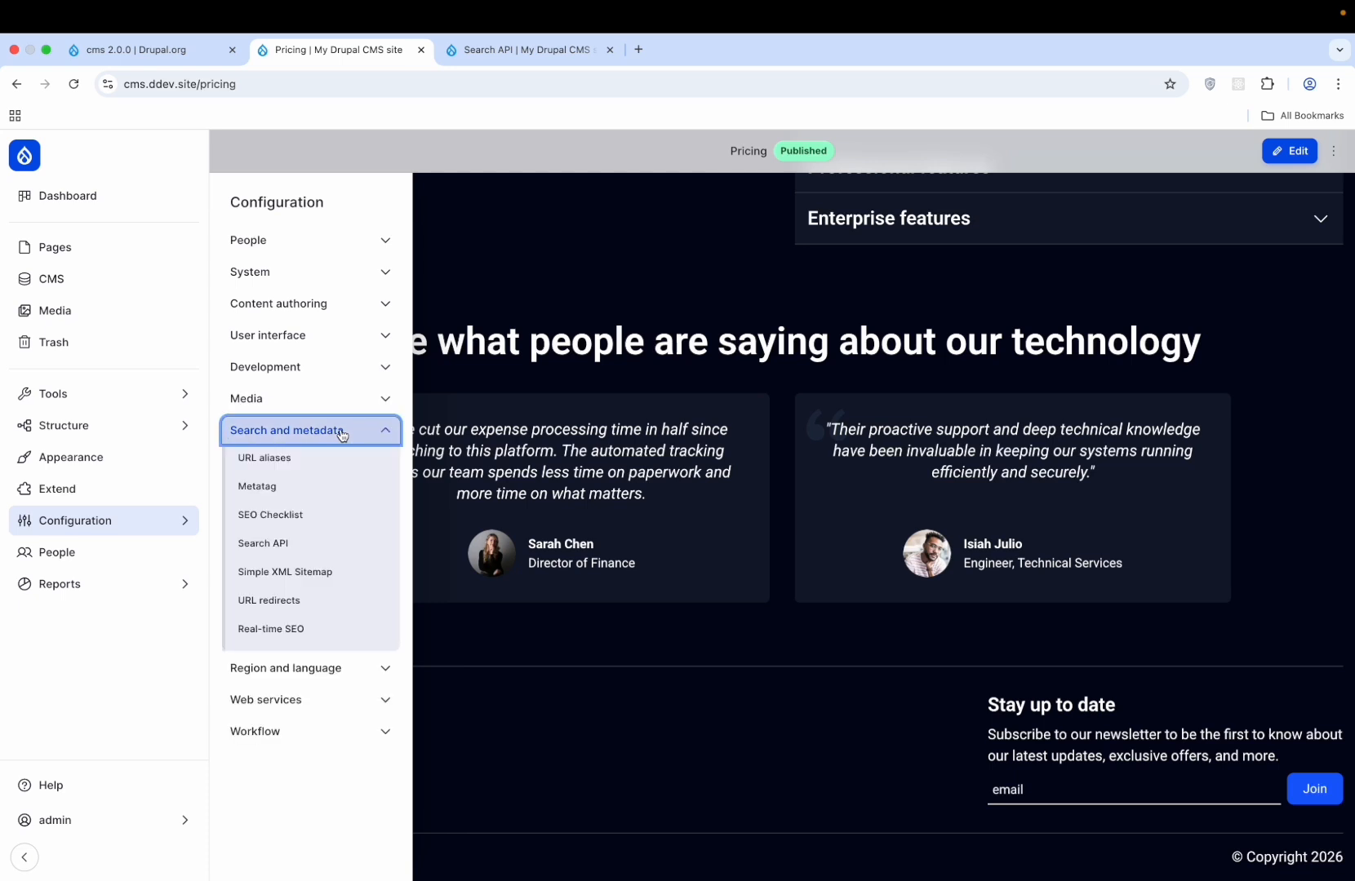
click(321, 572)
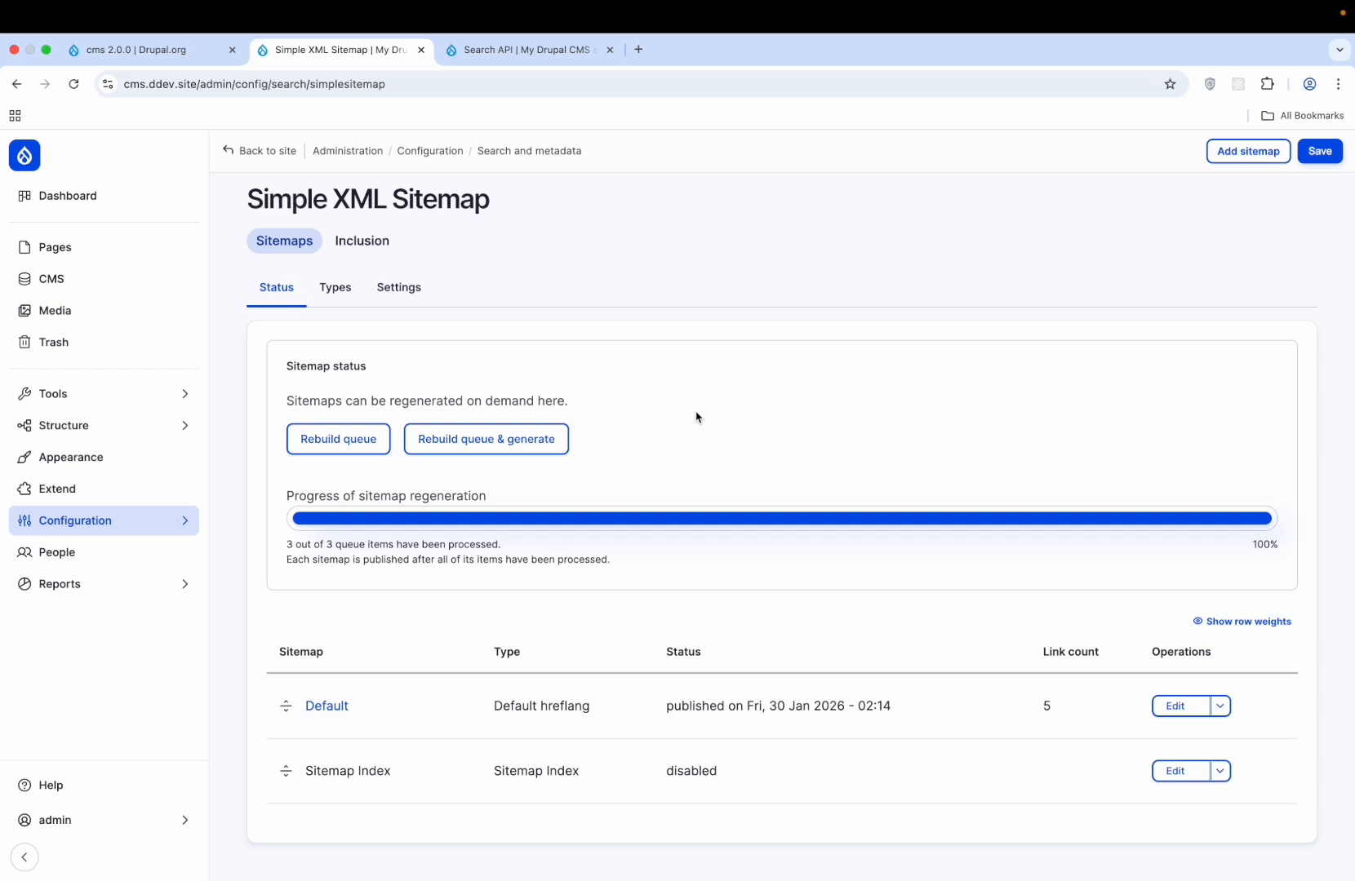
click(329, 290)
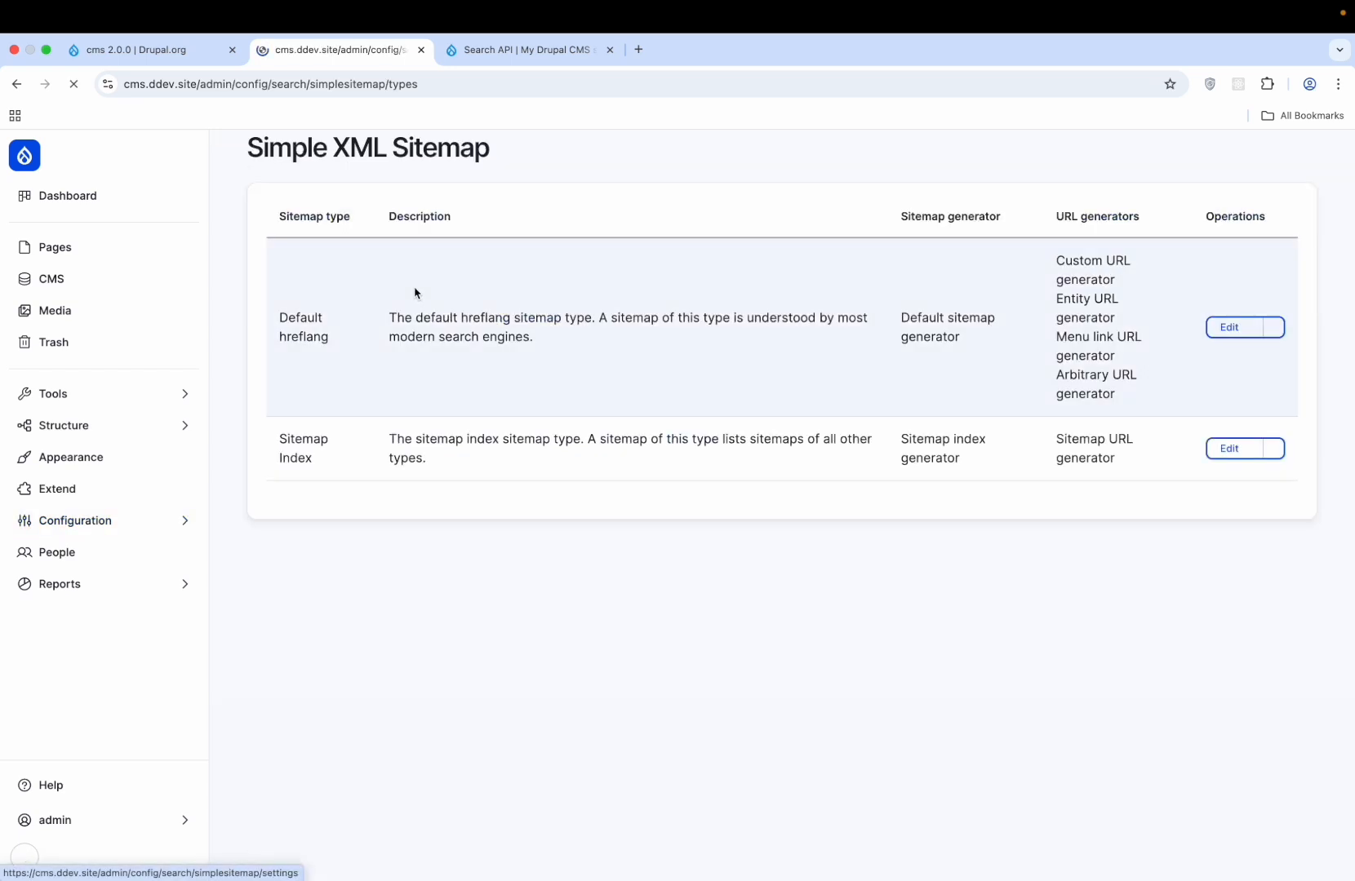
click(281, 287)
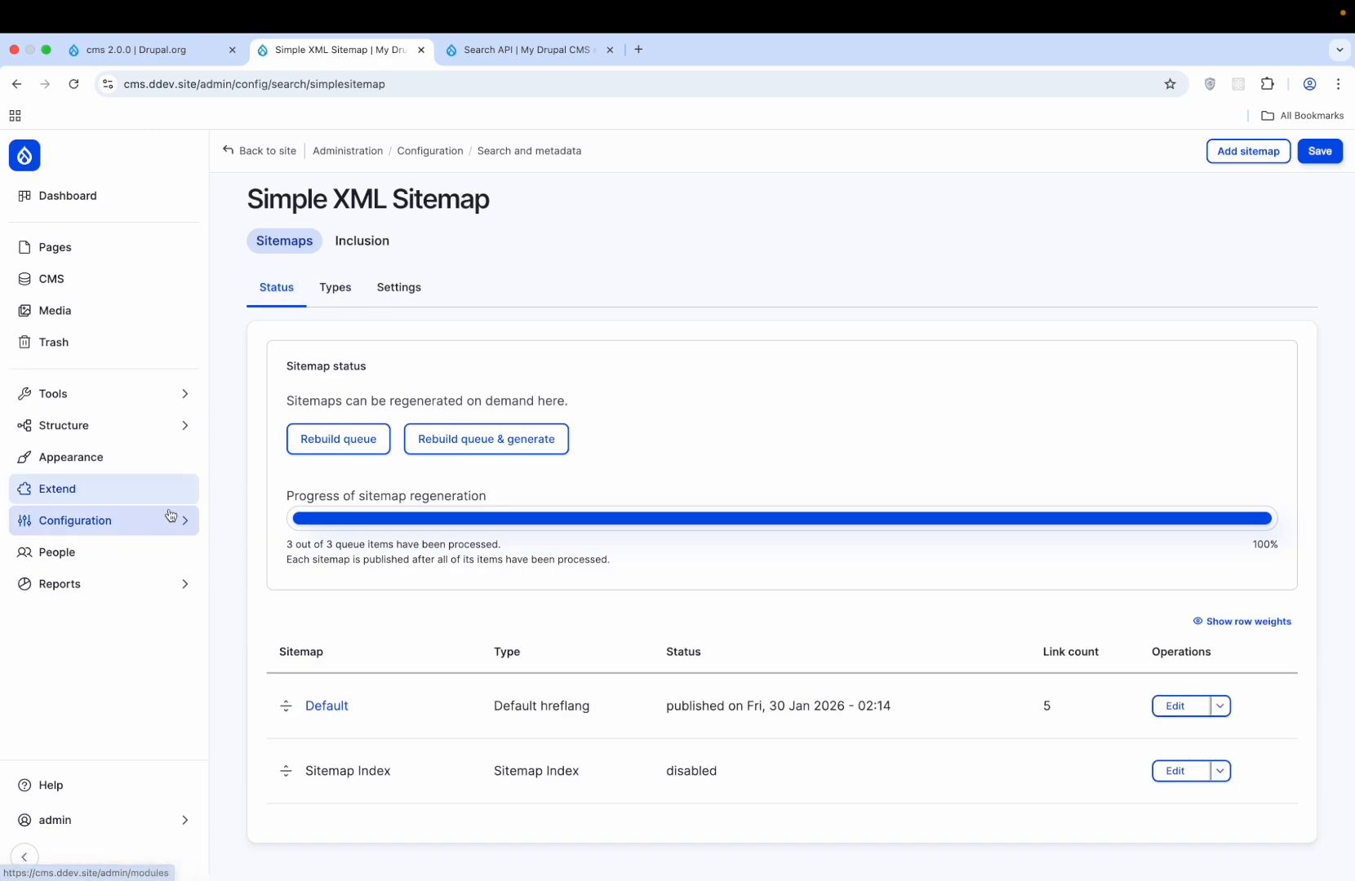
- Browse the Development and Media configuration groups, then open the URL redirects page
mouse_move(168, 523)
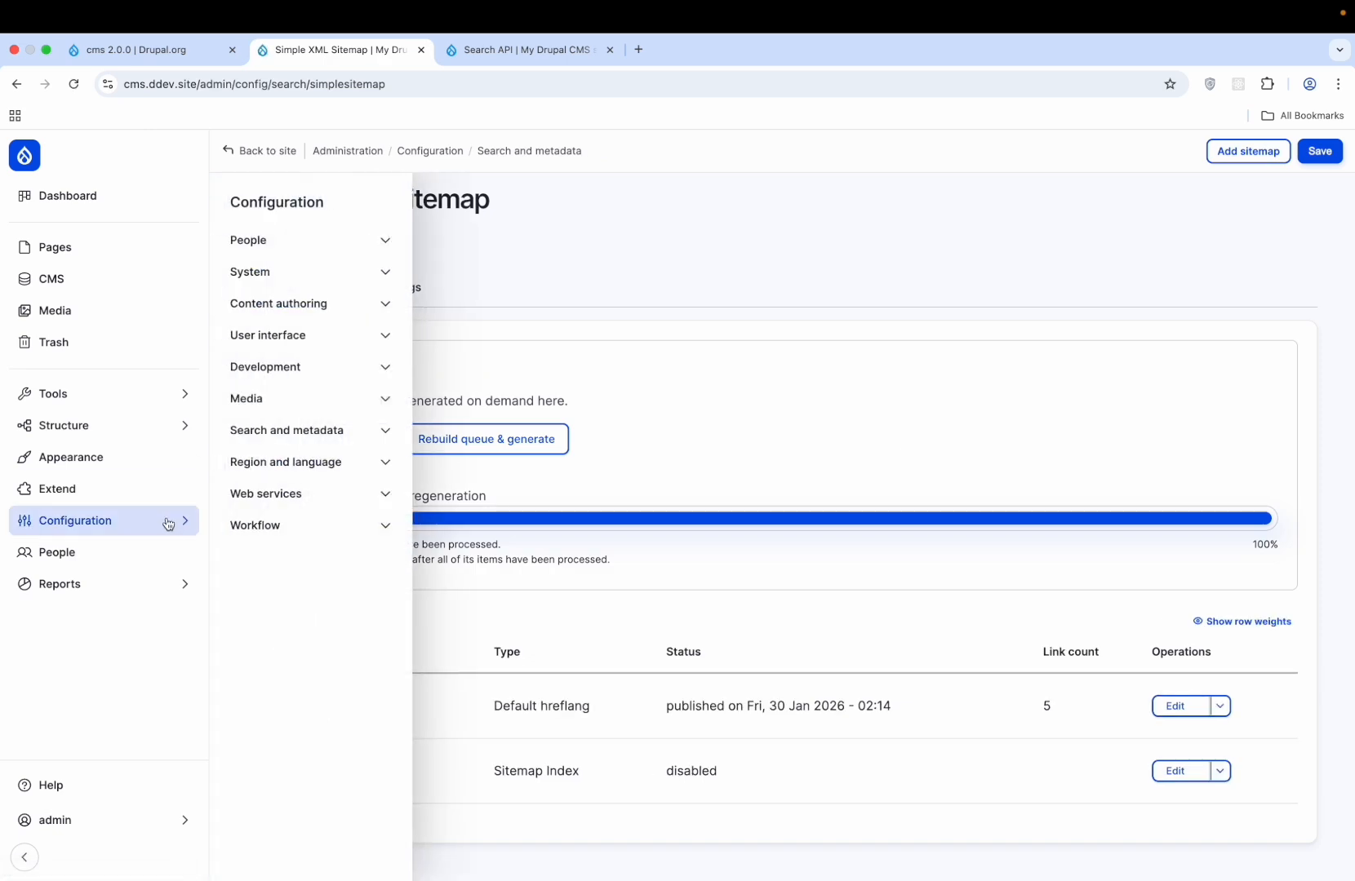
click(335, 369)
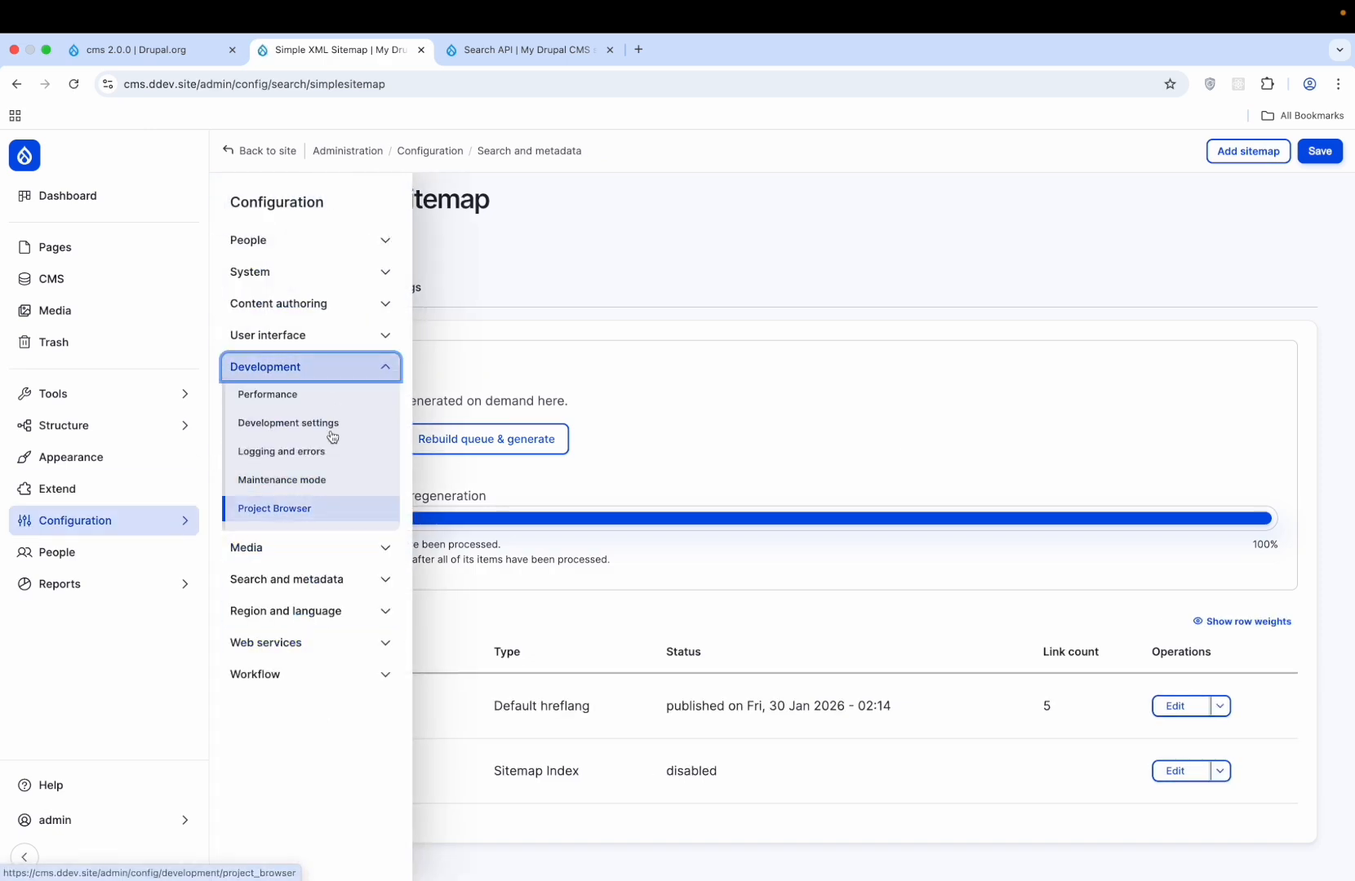
click(341, 365)
click(342, 399)
click(342, 400)
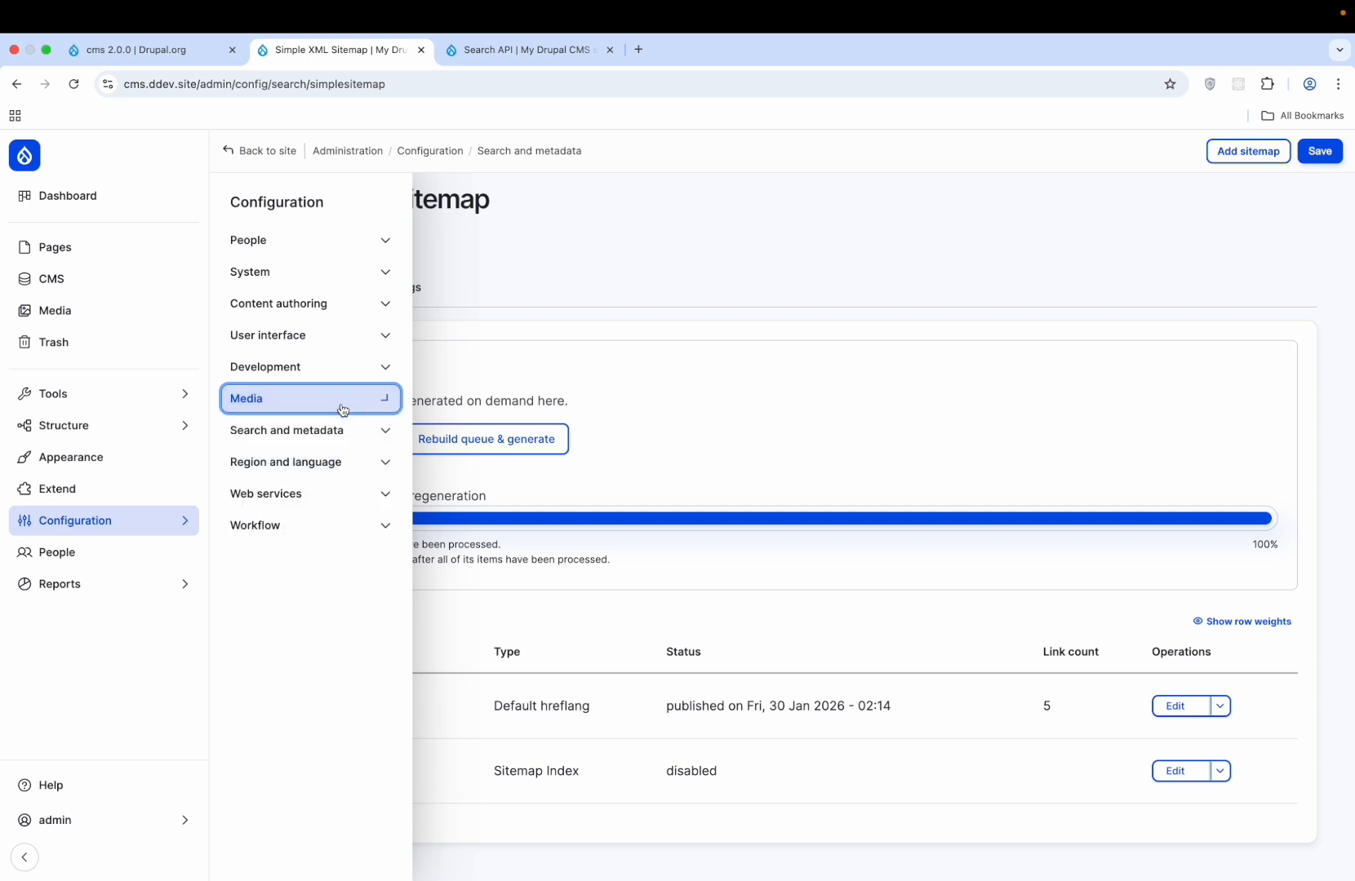
click(342, 434)
click(285, 611)
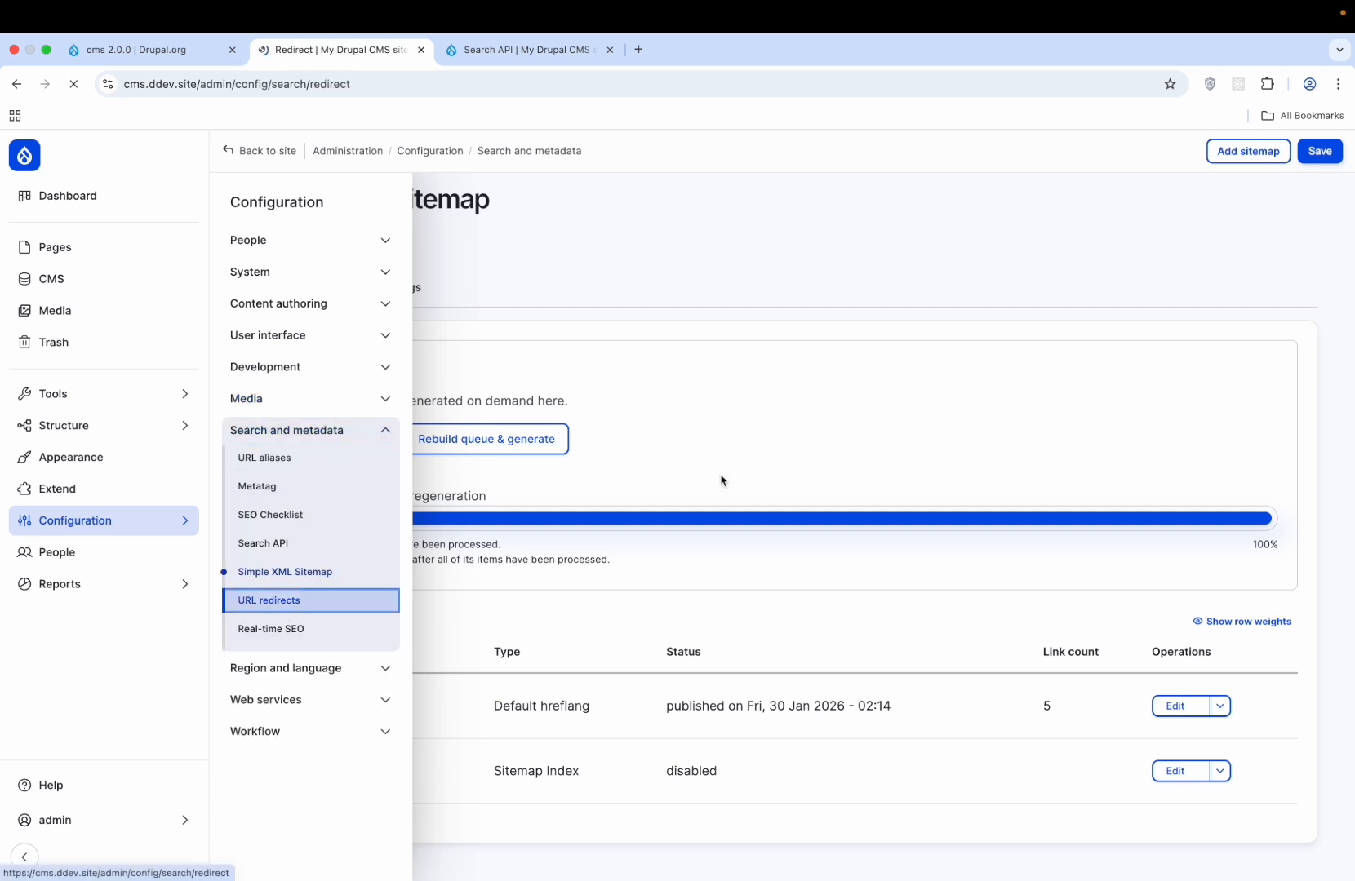
- Check the 404 pages to fix, then the Redirect settings: 301 default status, 10000 logs kept
click(378, 249)
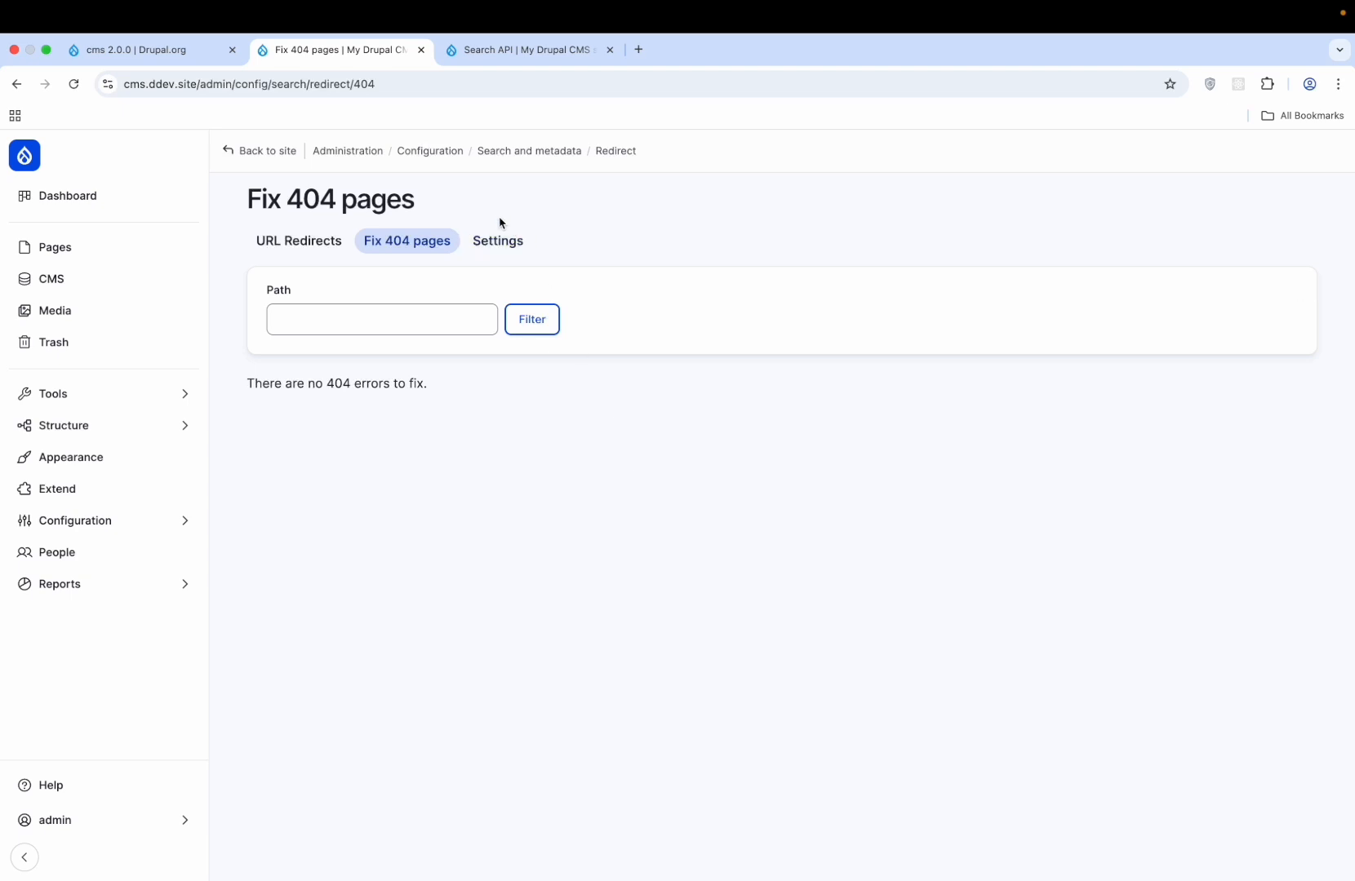
click(500, 246)
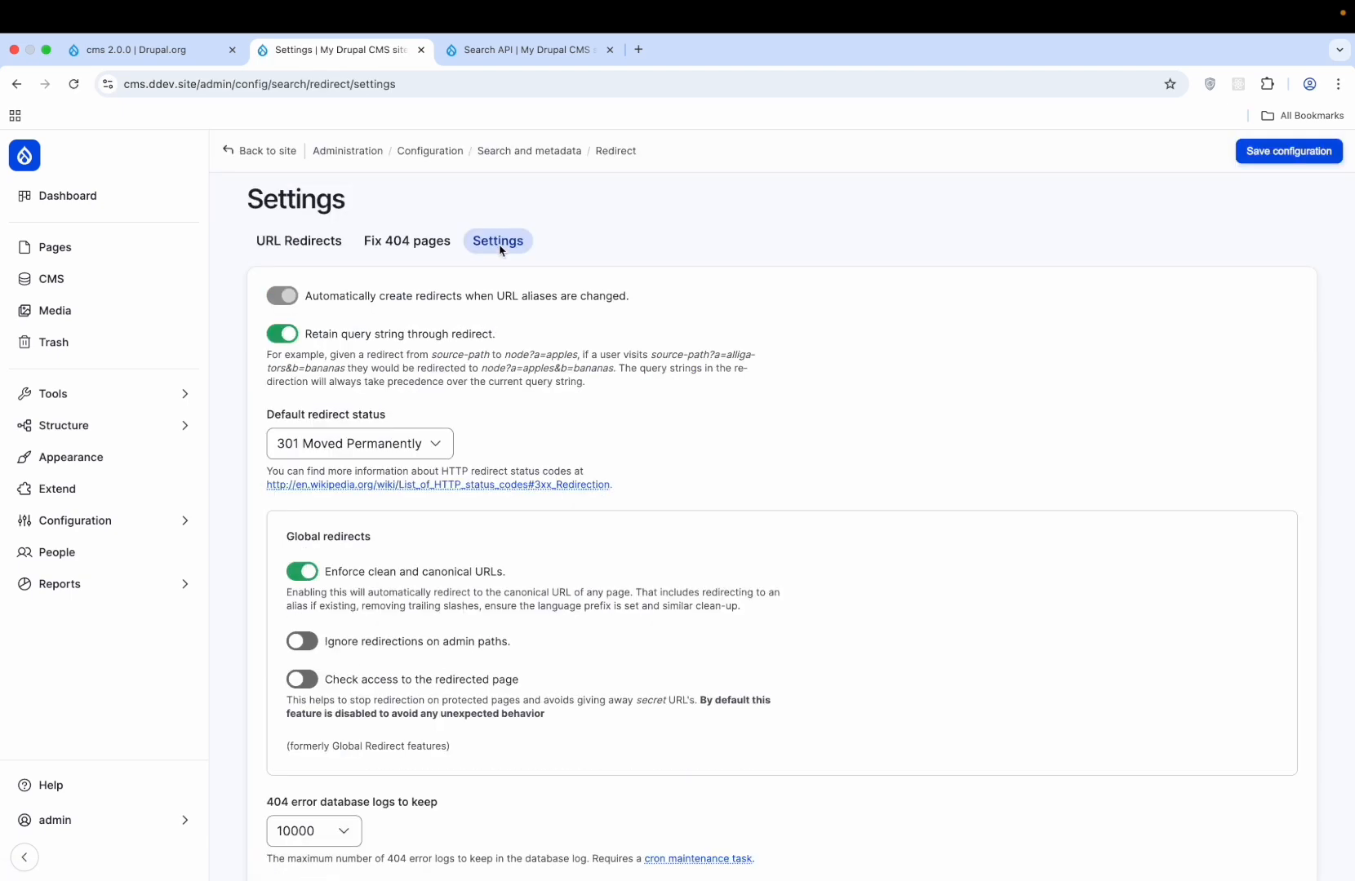
scroll(499, 249, down, 6)
scroll(501, 238, up, 5)
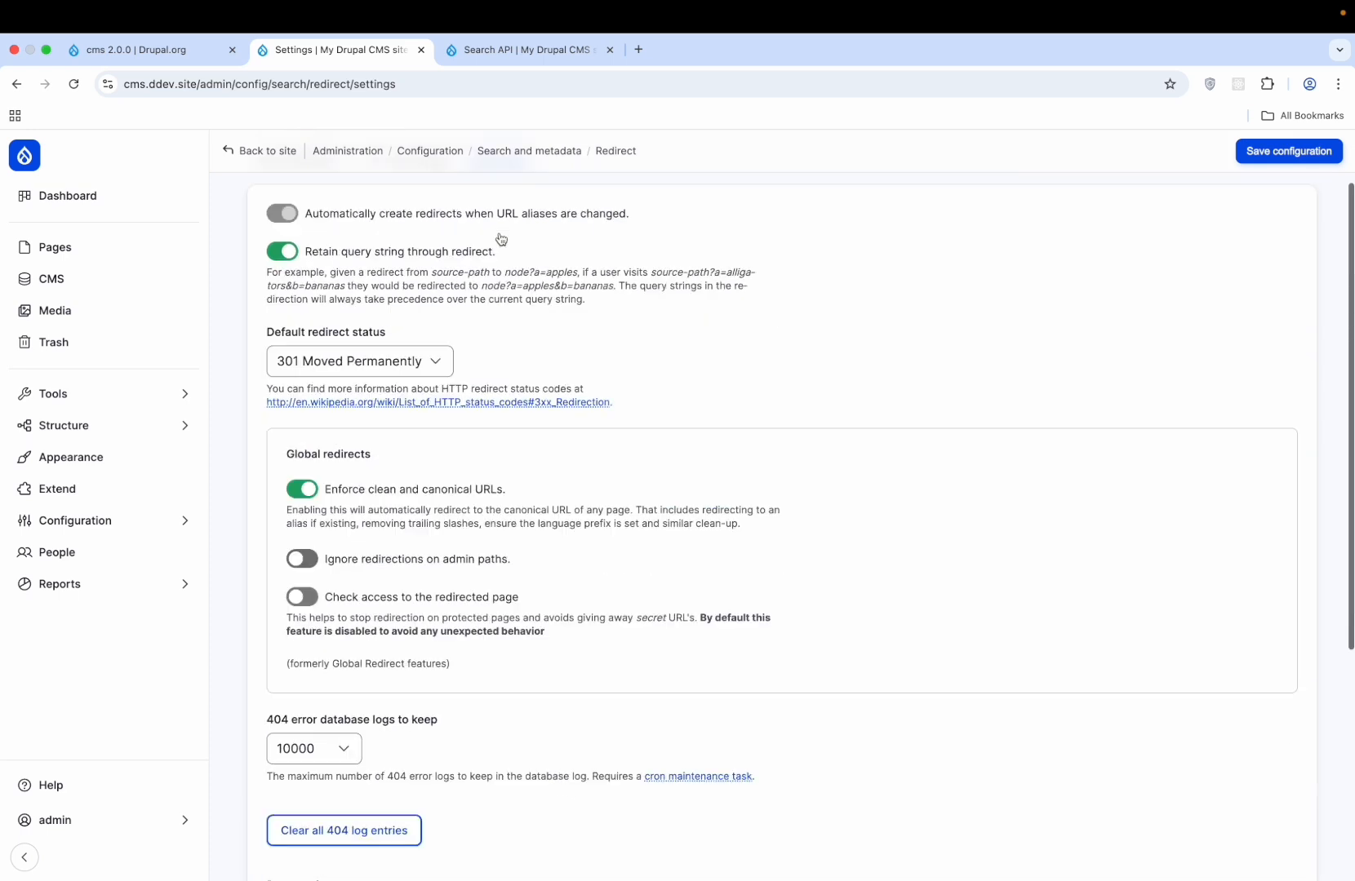
scroll(501, 238, up, 2)
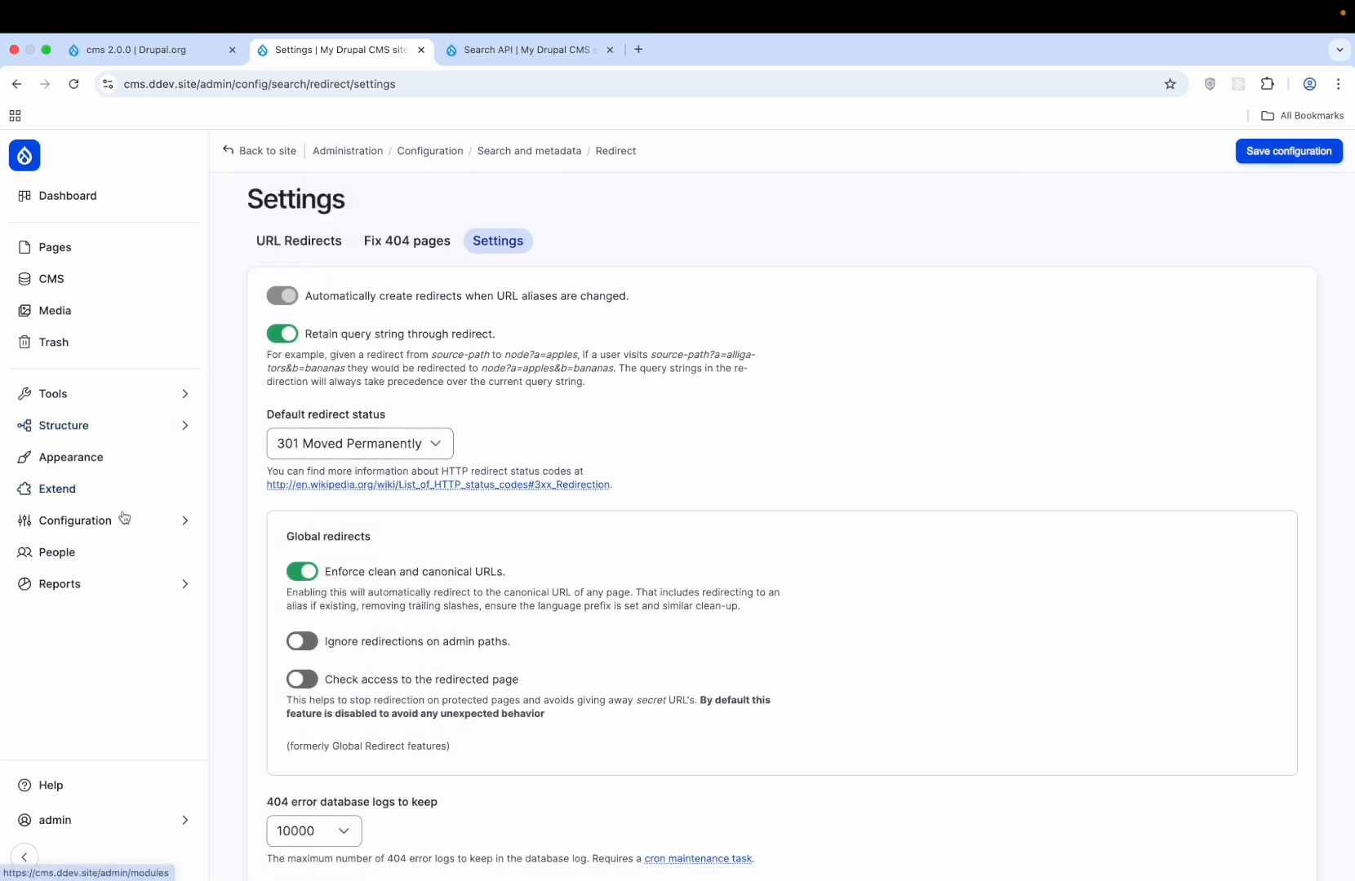
mouse_move(124, 518)
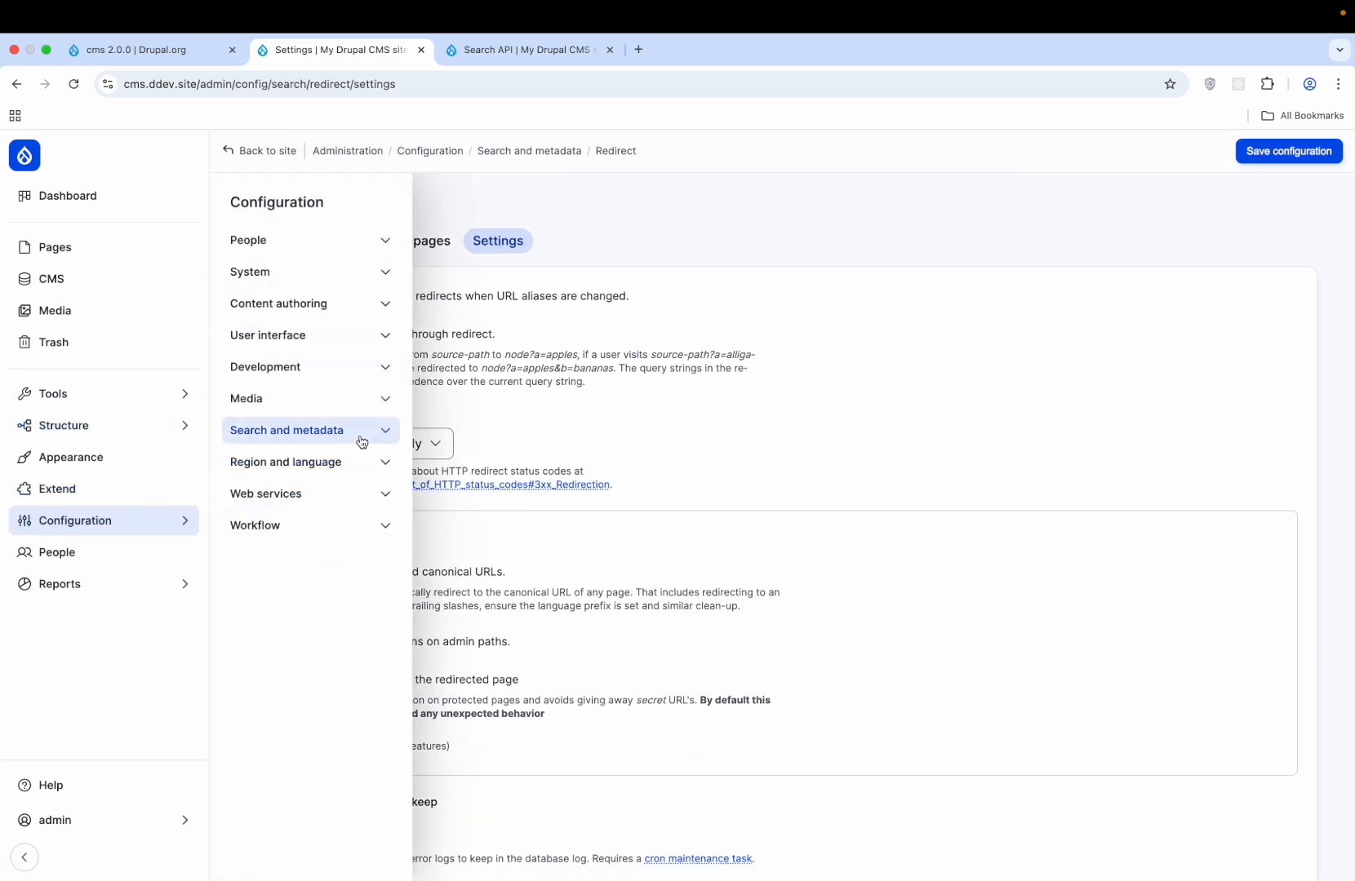
- Review the Regional settings page under Region and language
click(348, 463)
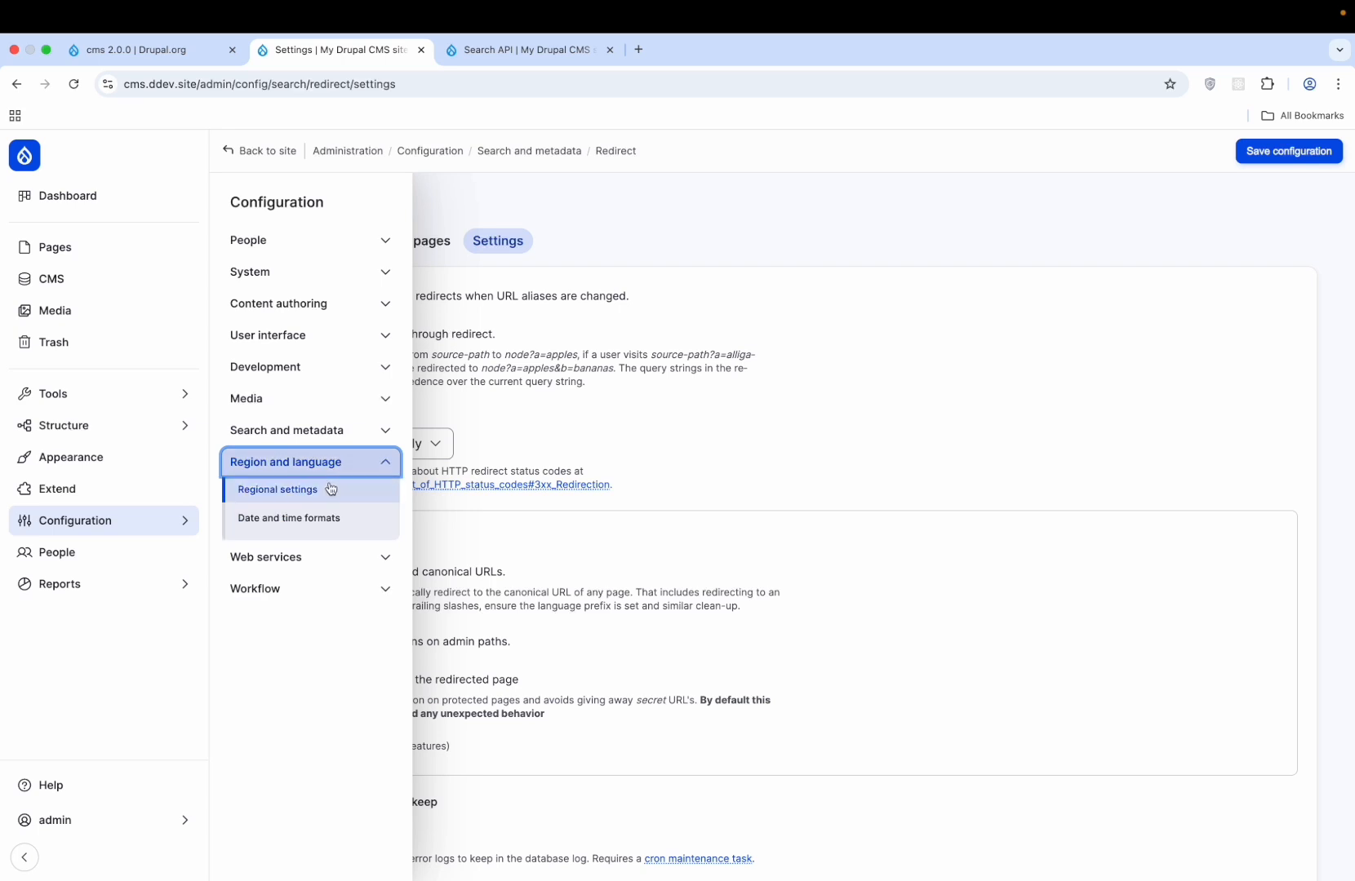
click(332, 490)
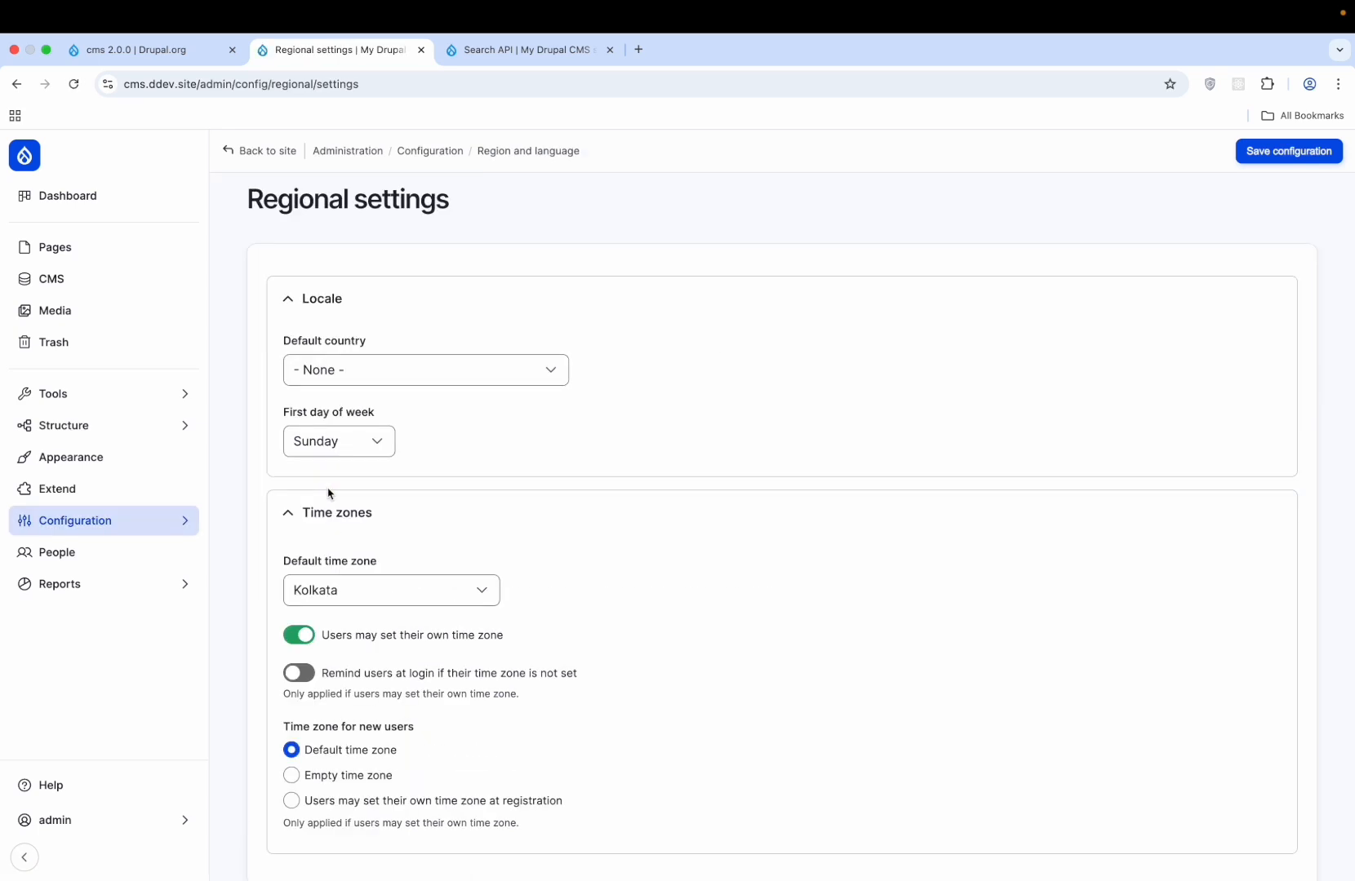
scroll(329, 493, down, 3)
- Go to the Date and time formats list under Region and language
mouse_move(118, 527)
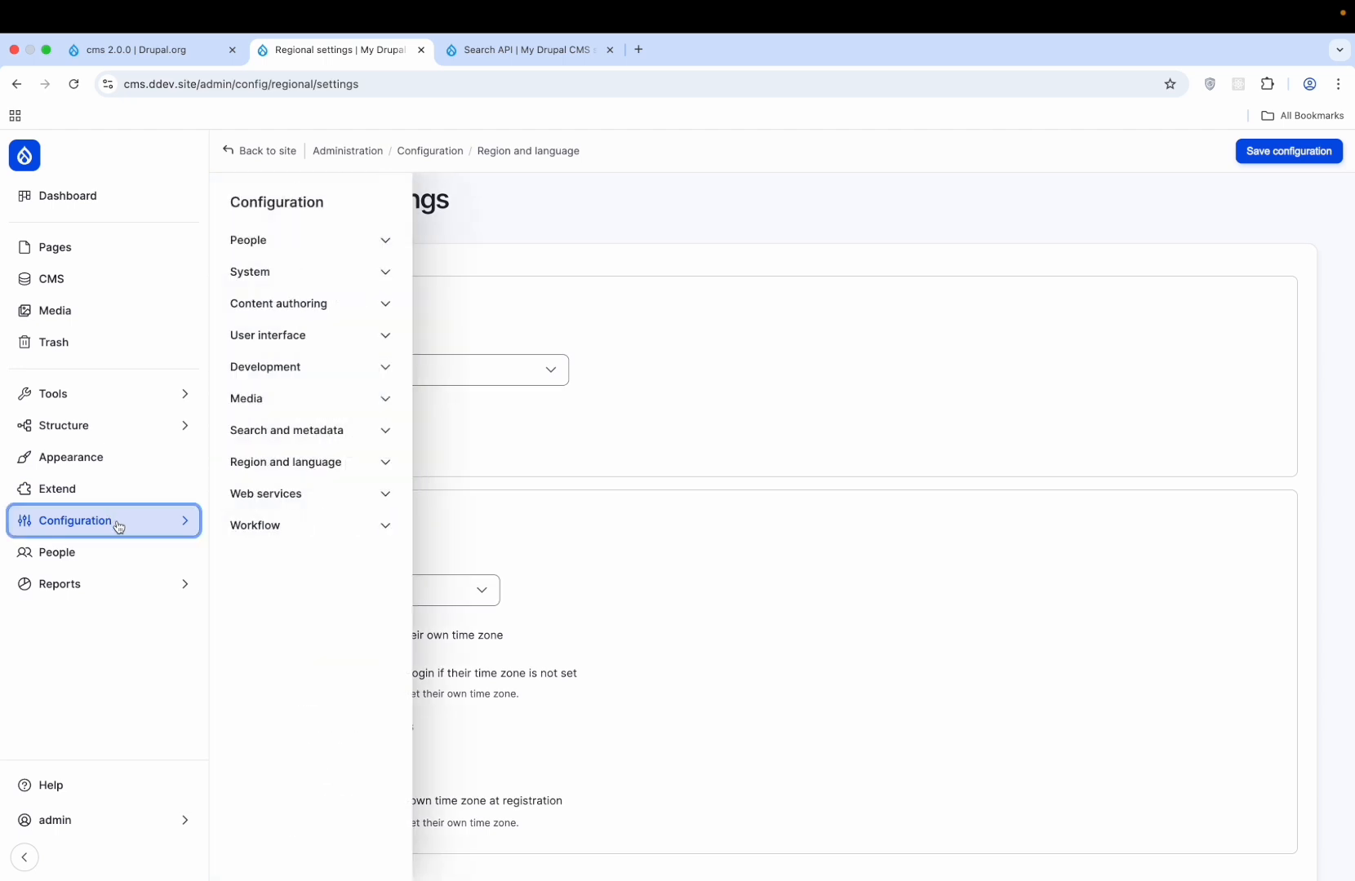
click(293, 461)
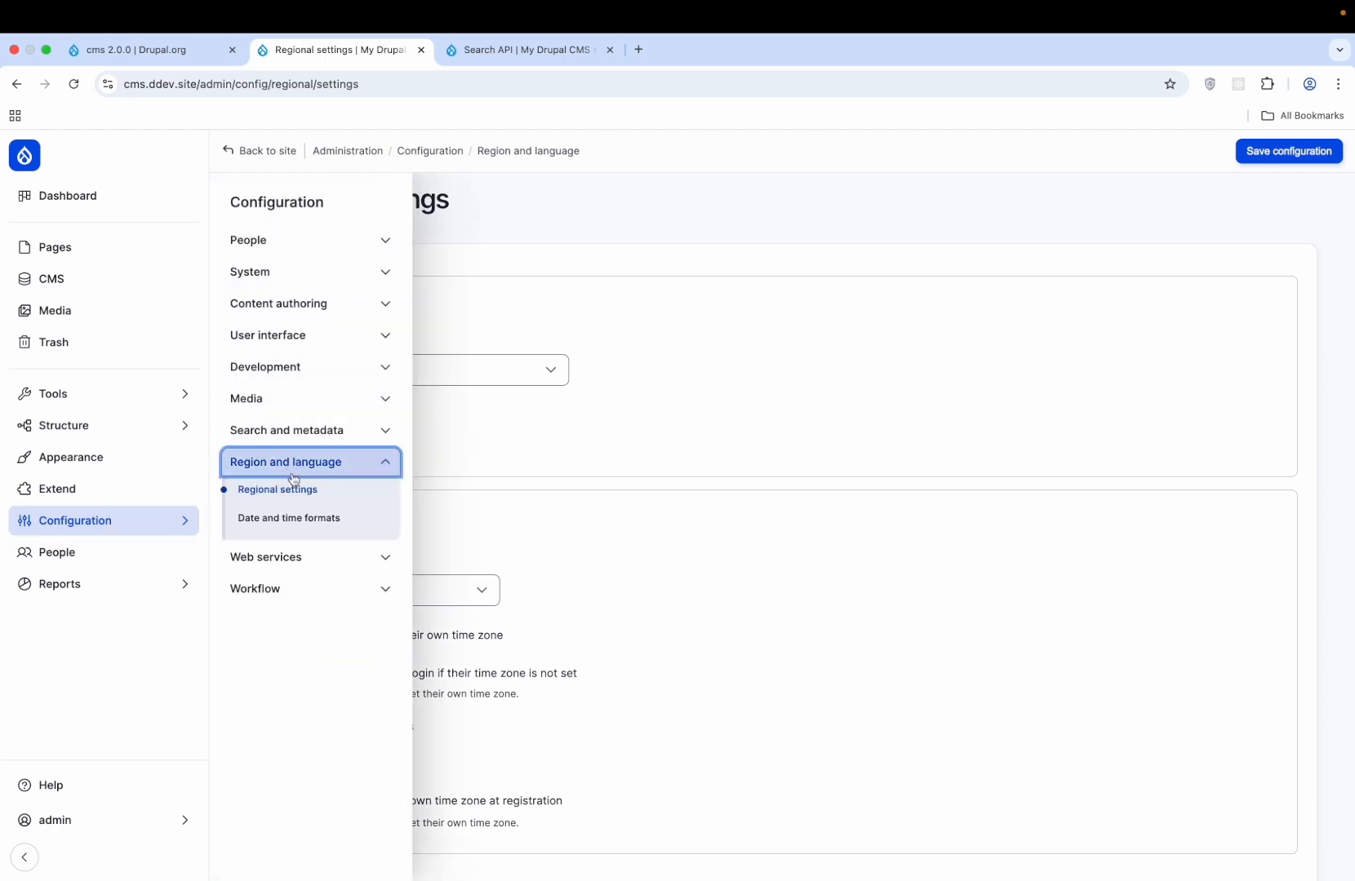
click(293, 528)
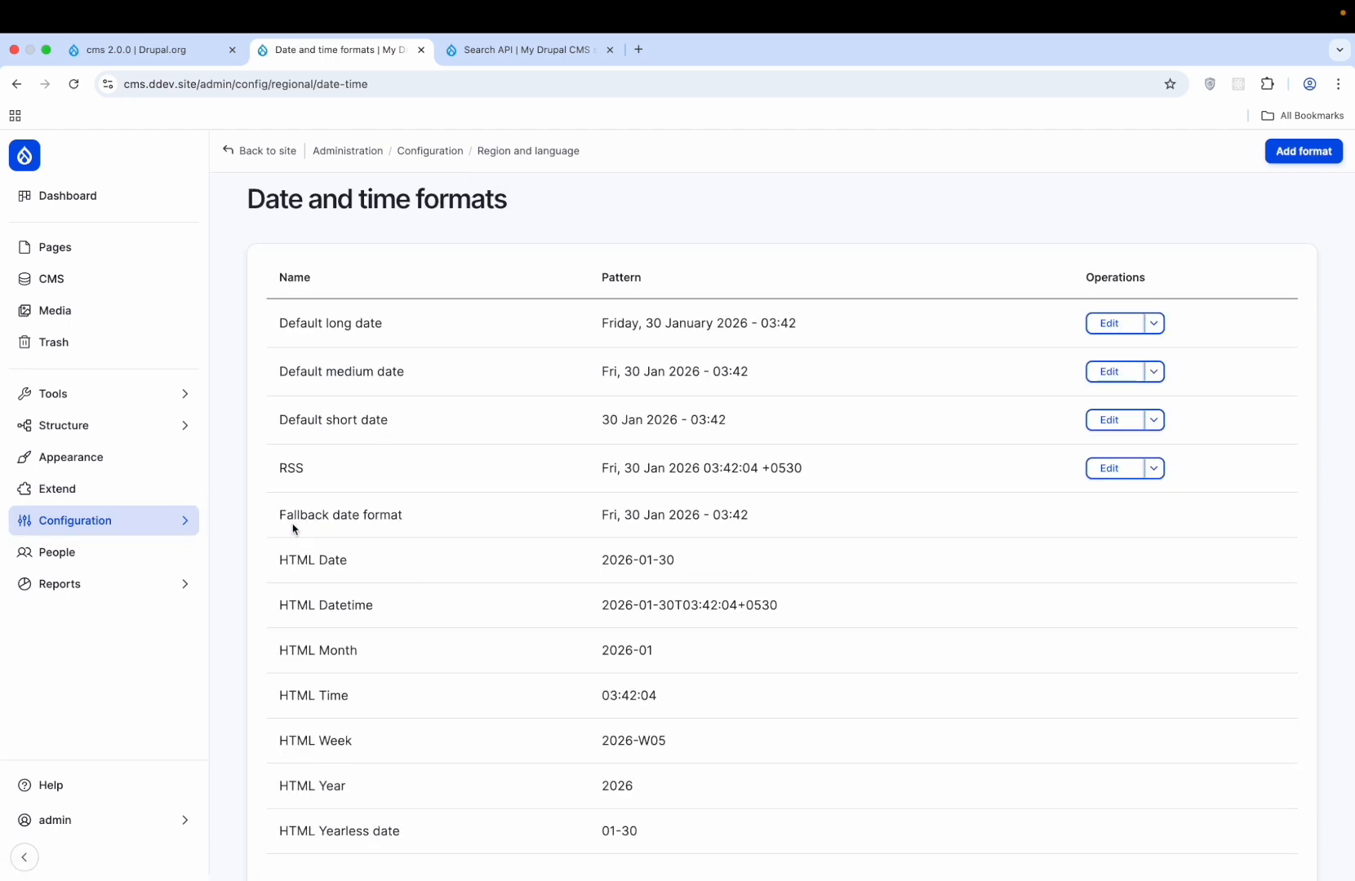
scroll(293, 529, down, 2)
- Expand the Web services and Workflow configuration groups in the sidebar
mouse_move(118, 529)
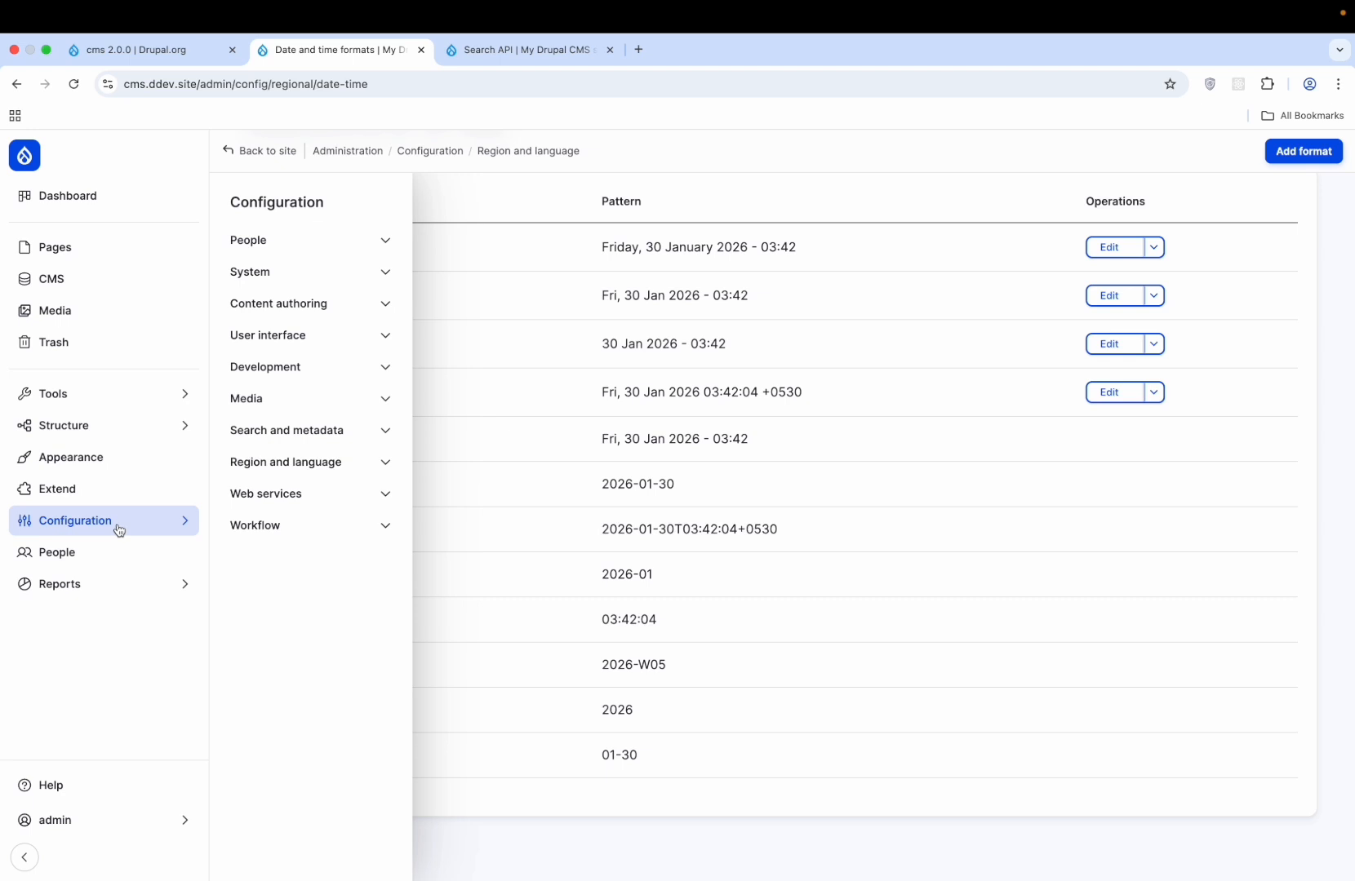
click(301, 494)
click(299, 556)
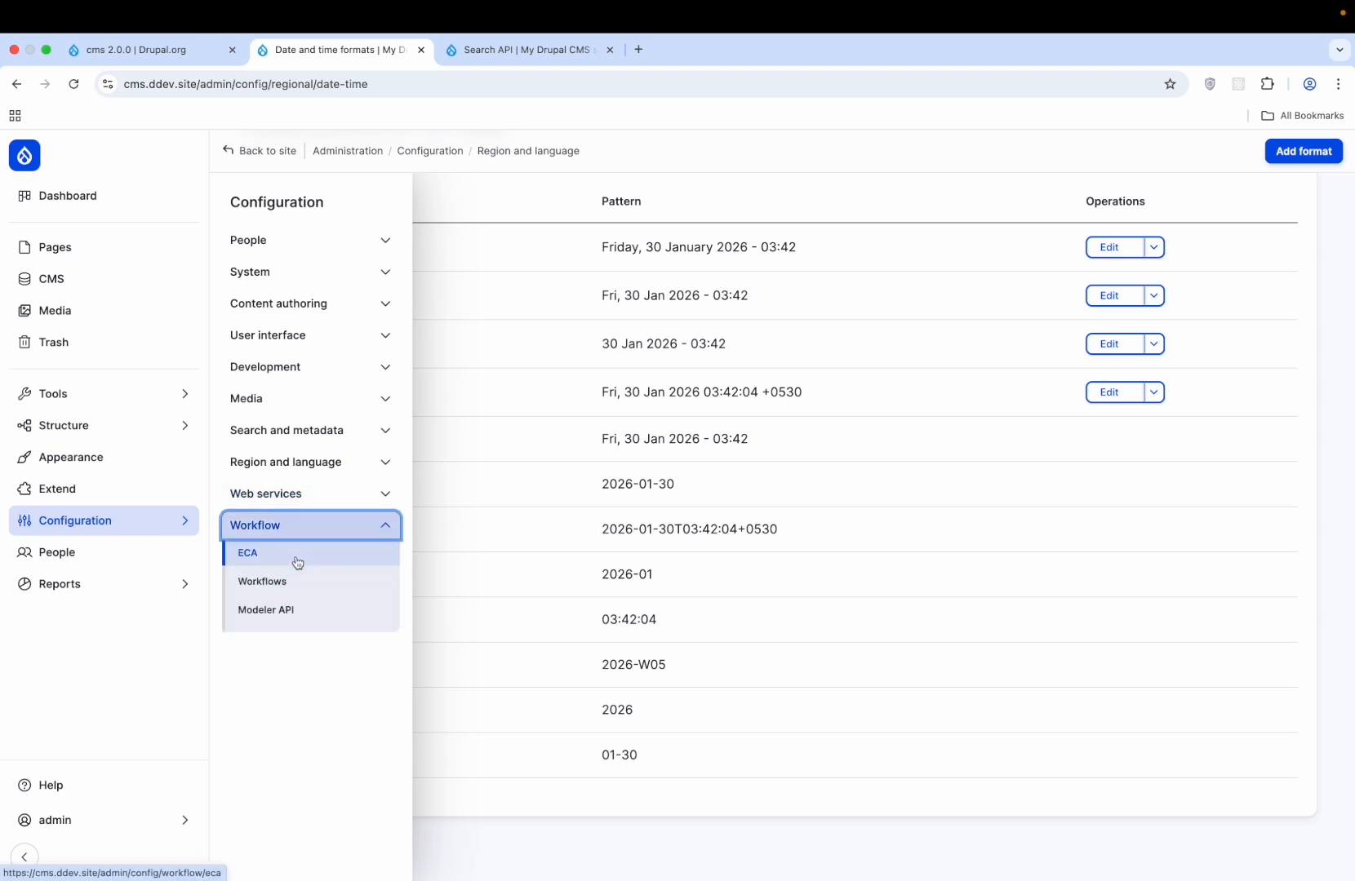
click(283, 528)
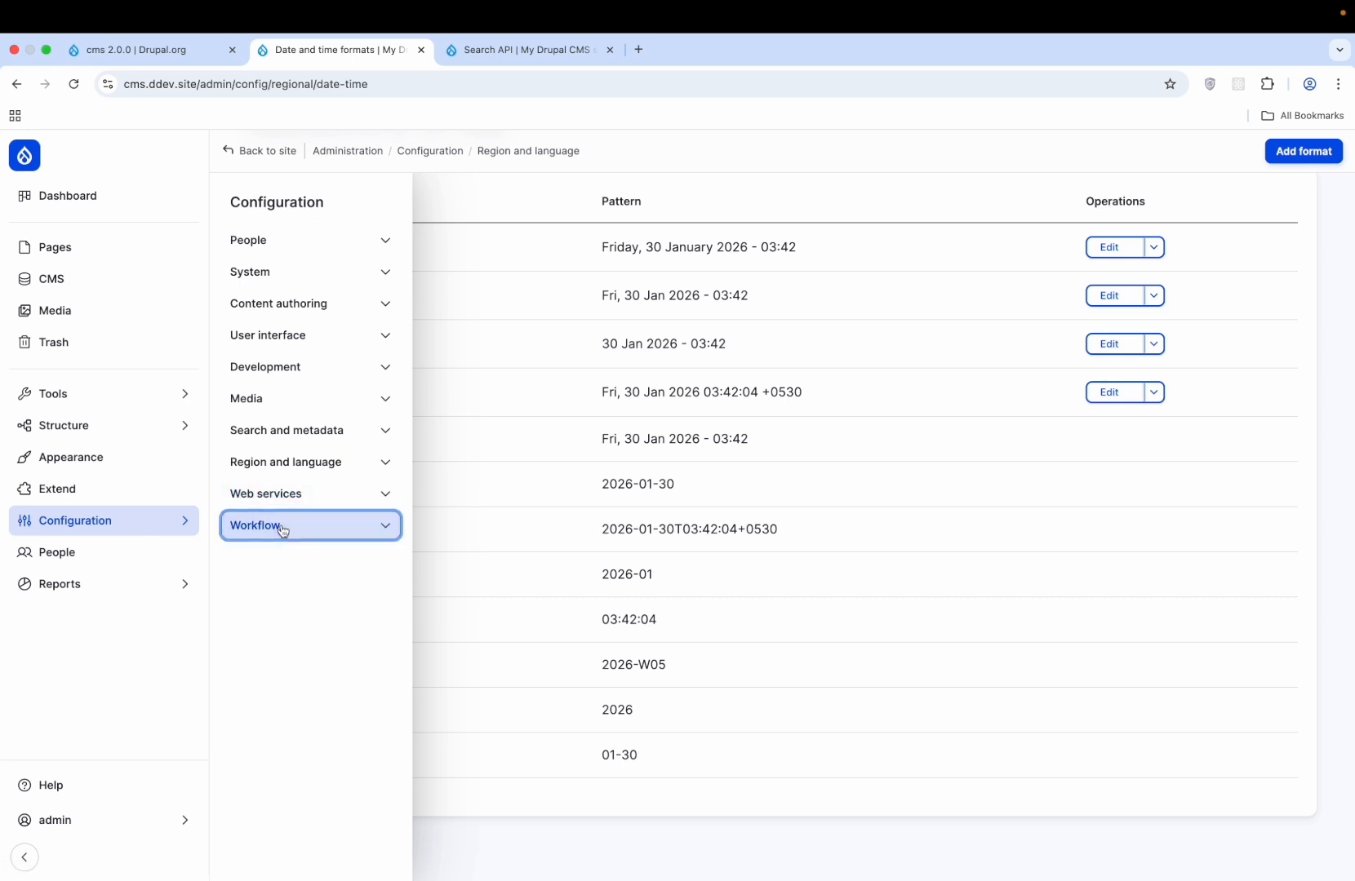
click(282, 529)
- Look at the ECA models list and the Modeler API settings under Workflow configuration
click(281, 550)
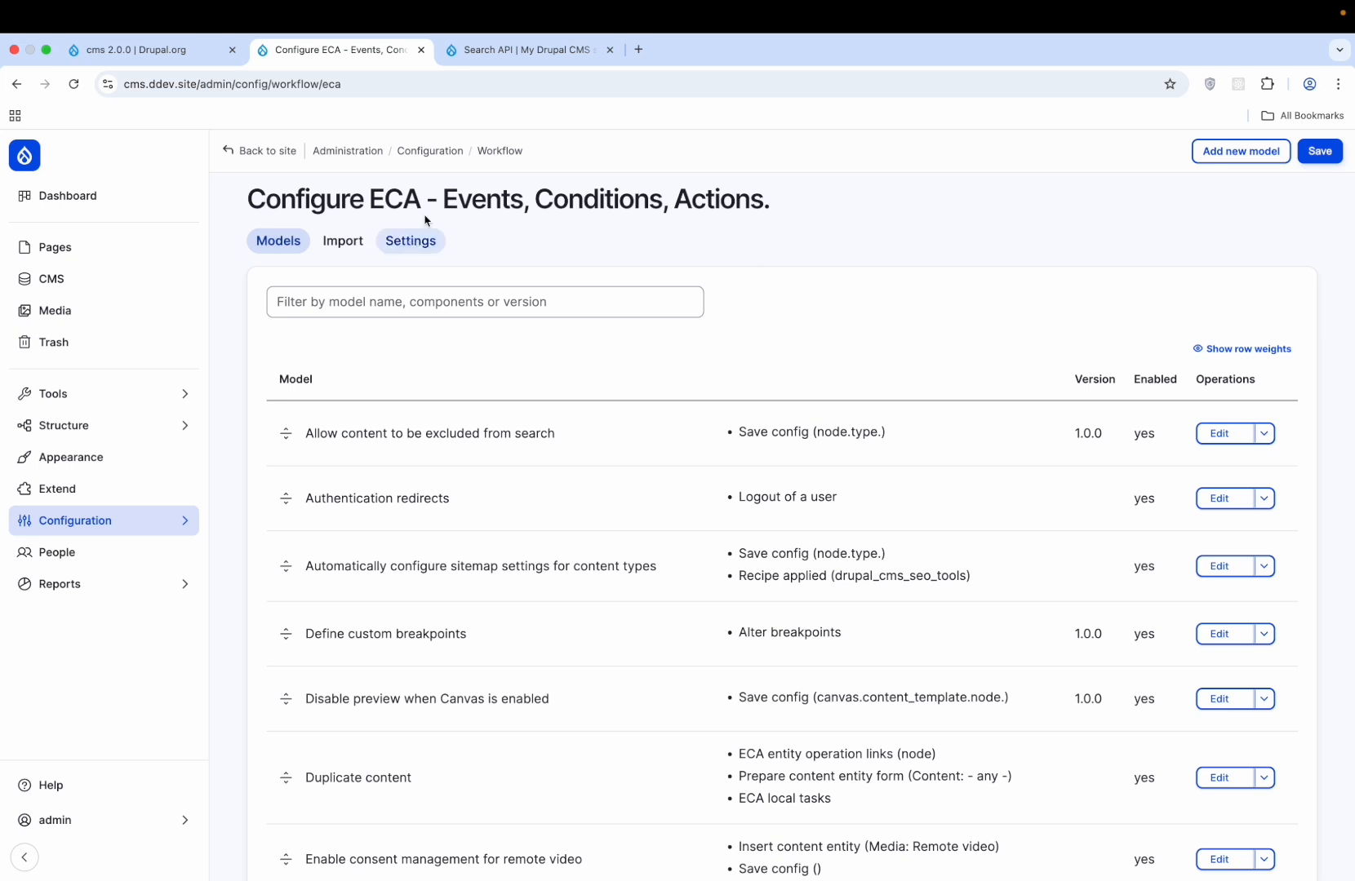
click(500, 151)
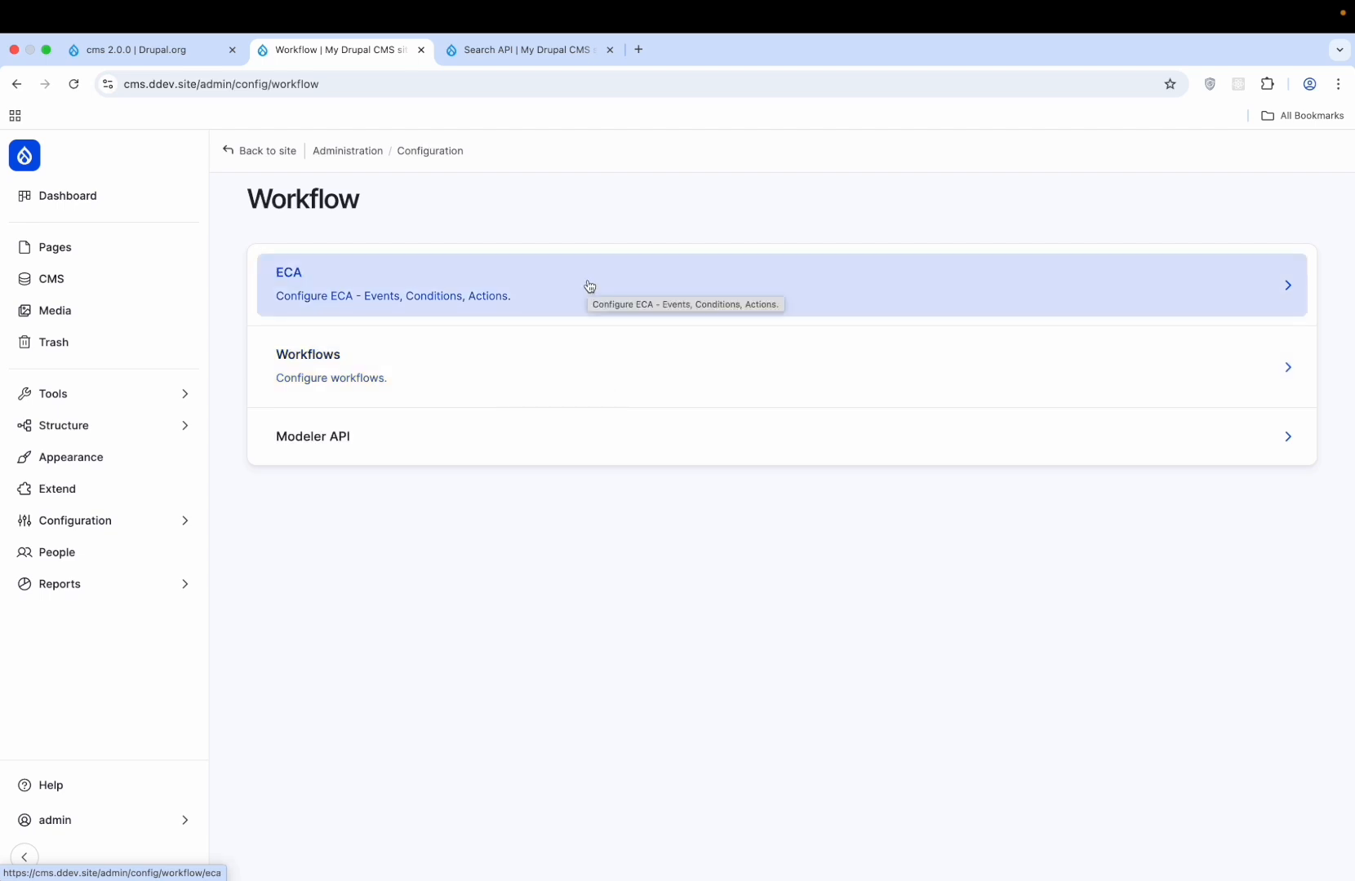
click(535, 445)
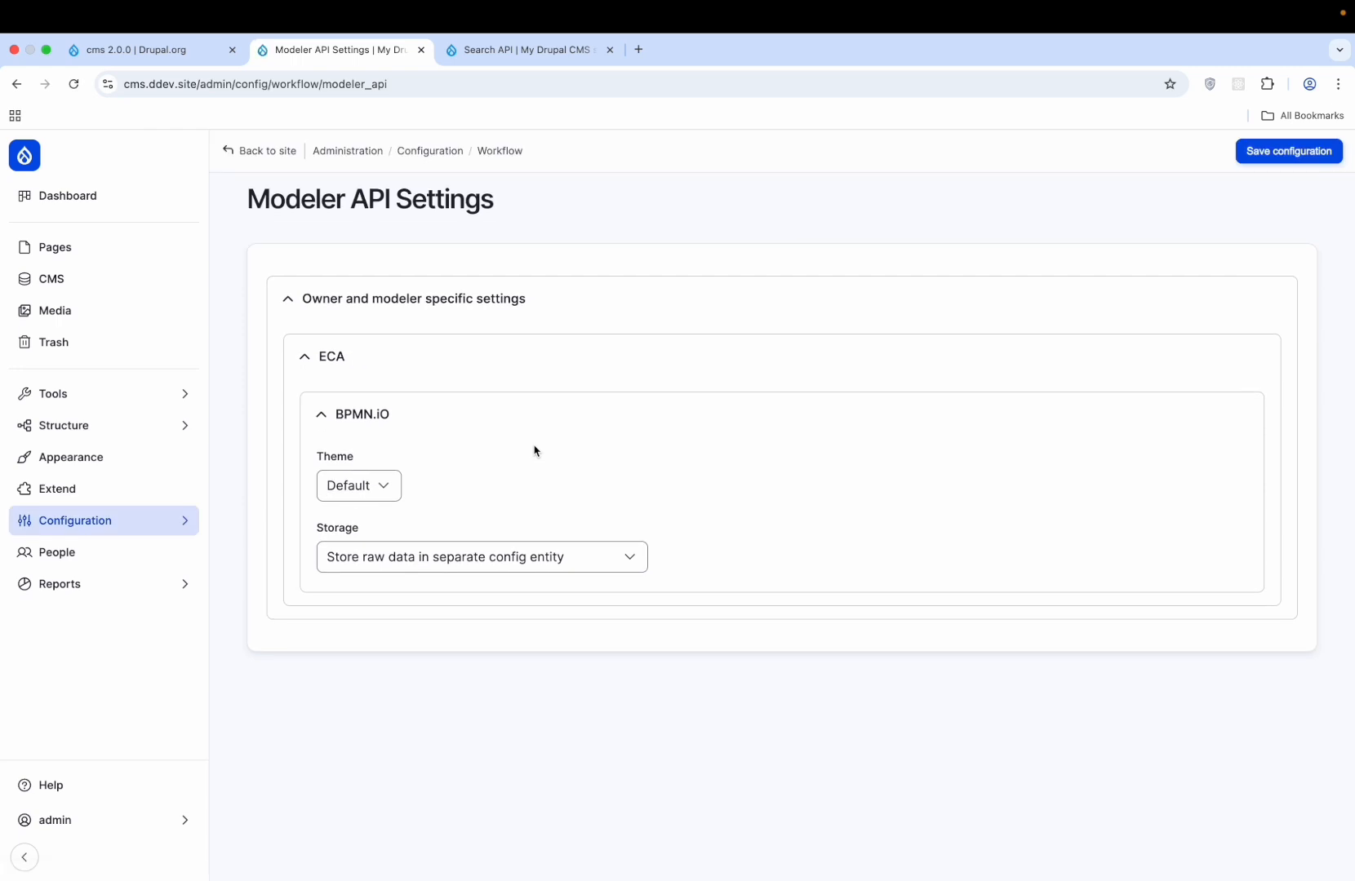
click(517, 153)
- Inspect the 'Allow content to be excluded from search' model diagram, then return to the models list
click(463, 275)
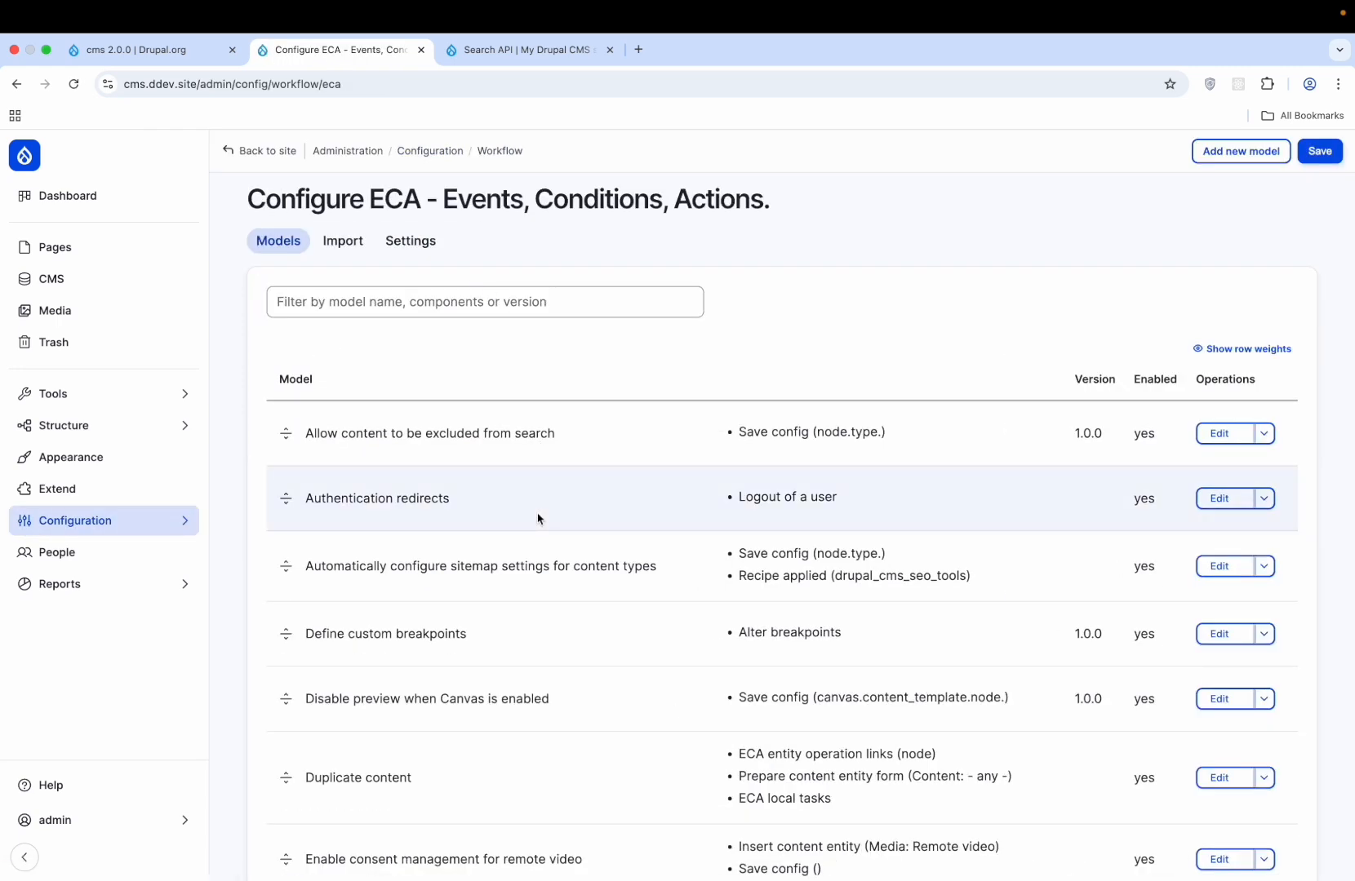
scroll(538, 519, down, 3)
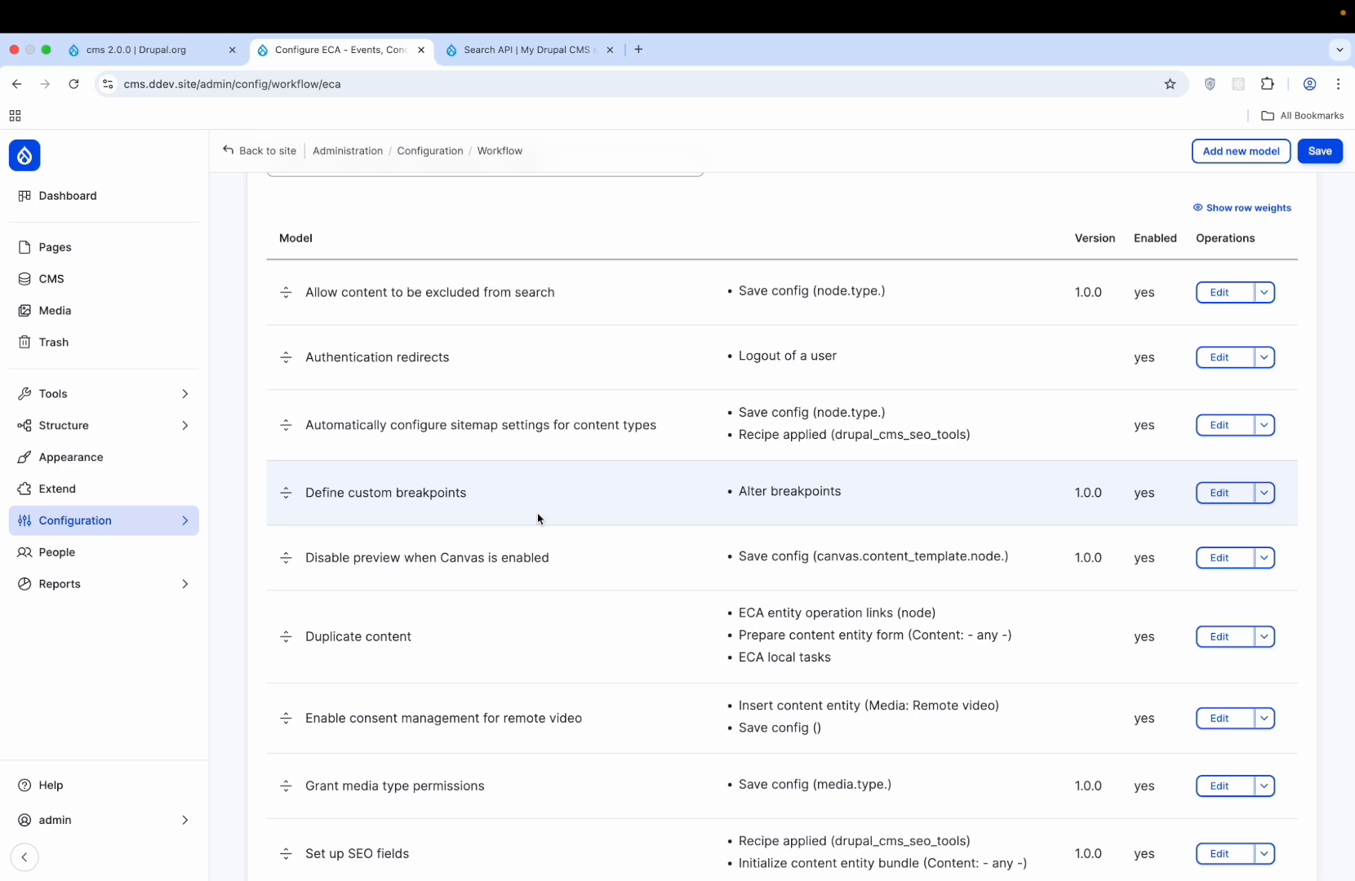
scroll(538, 519, up, 3)
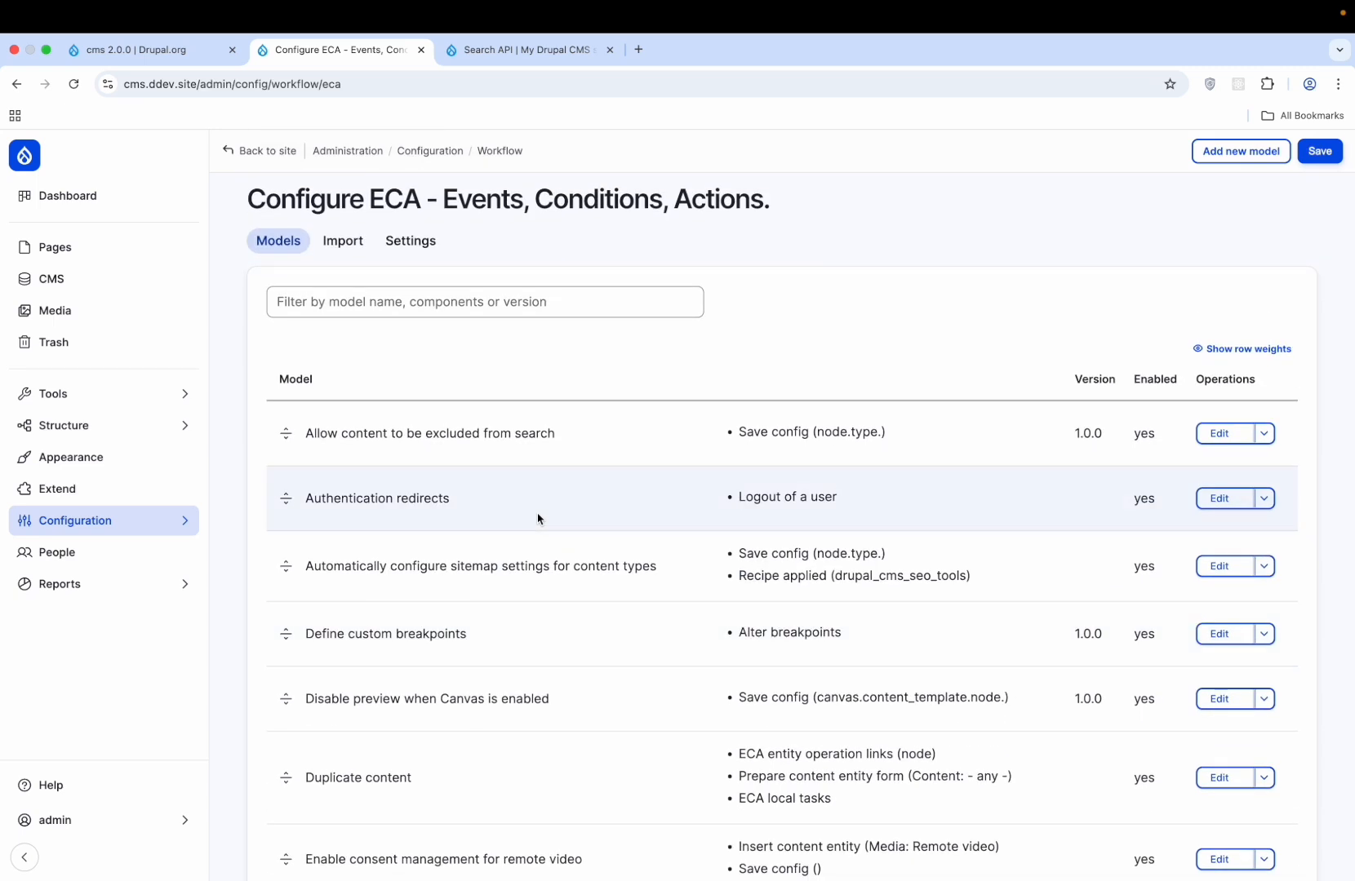
scroll(538, 519, down, 1)
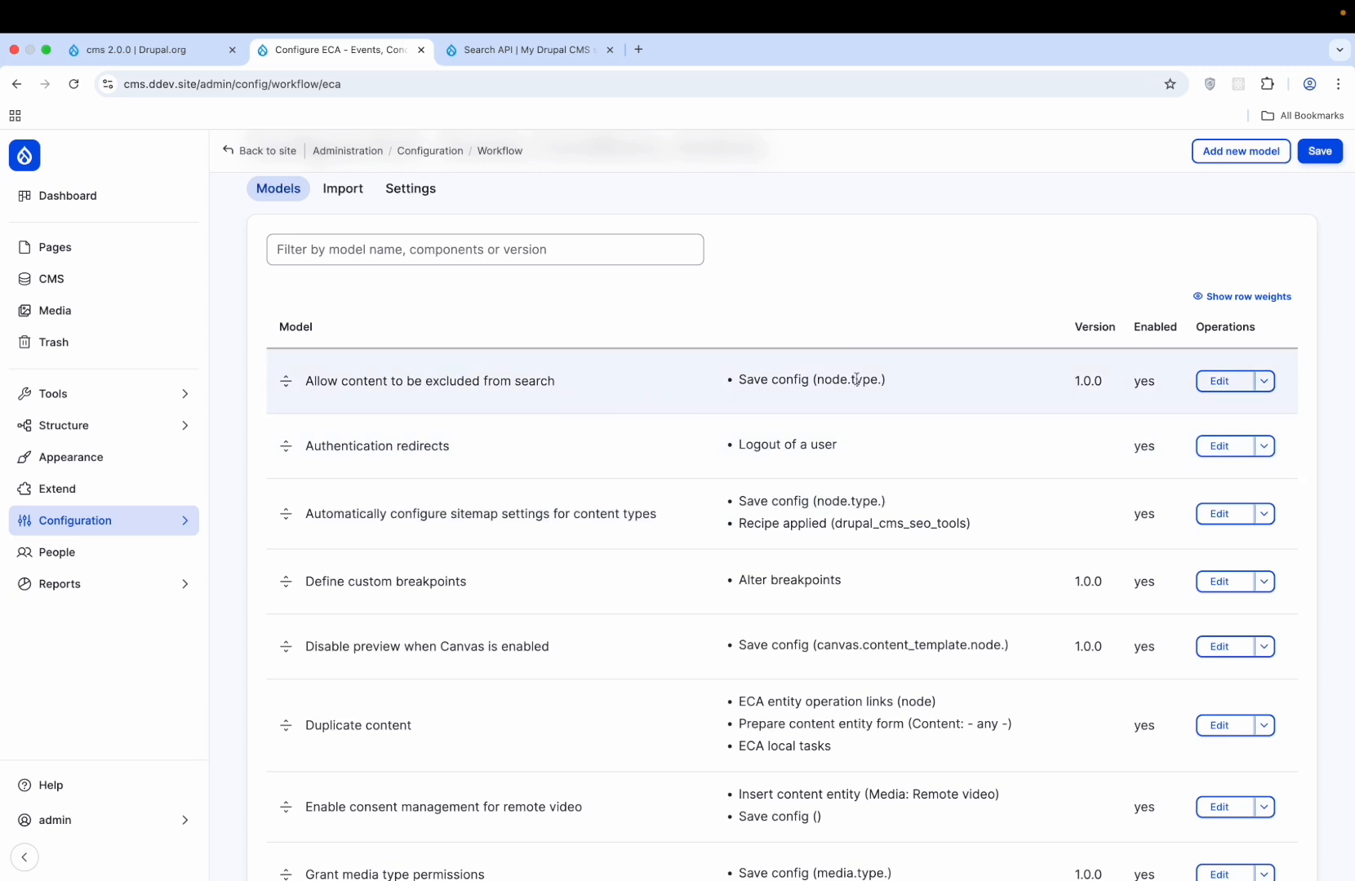
click(1233, 381)
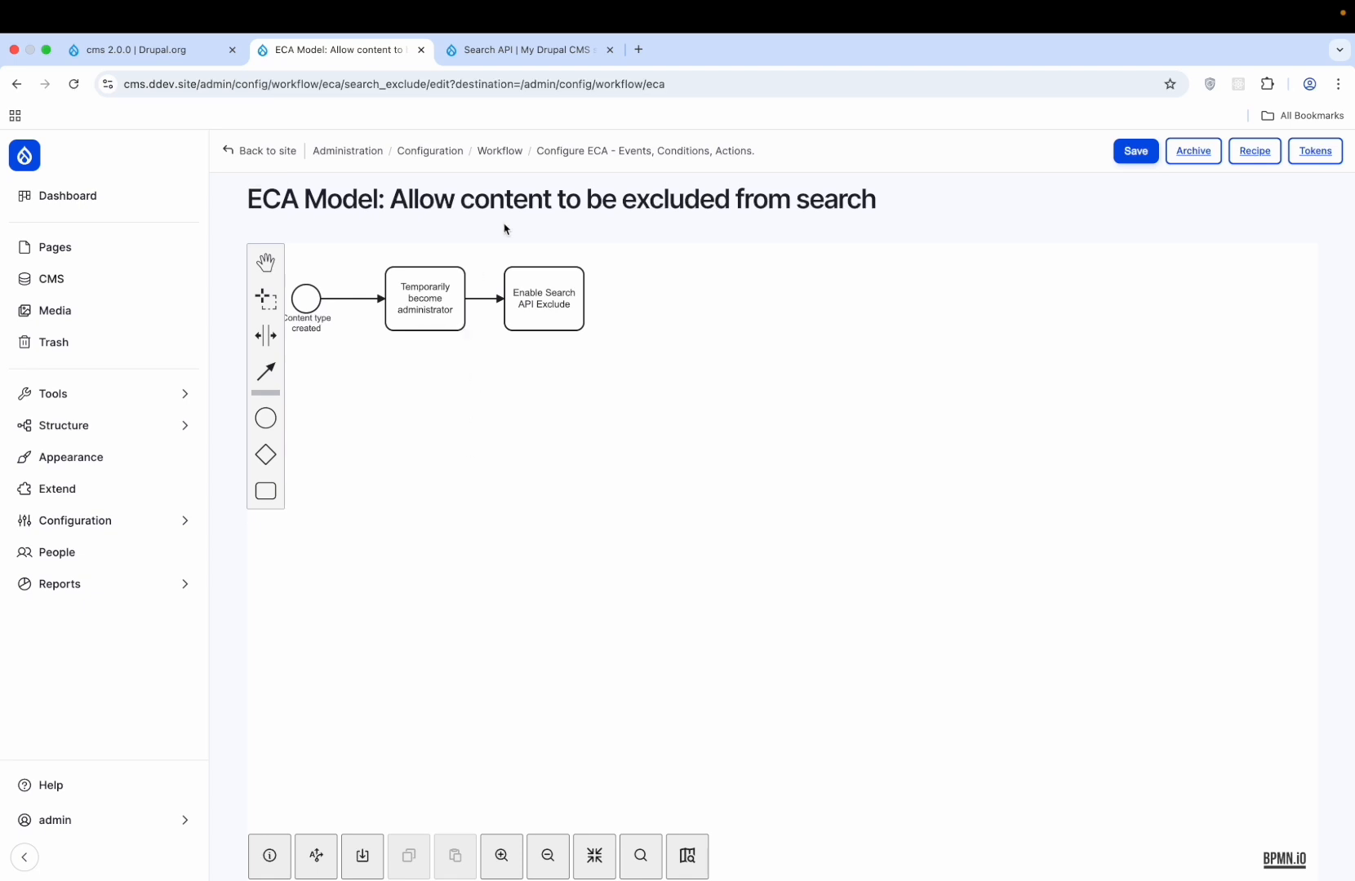
click(265, 151)
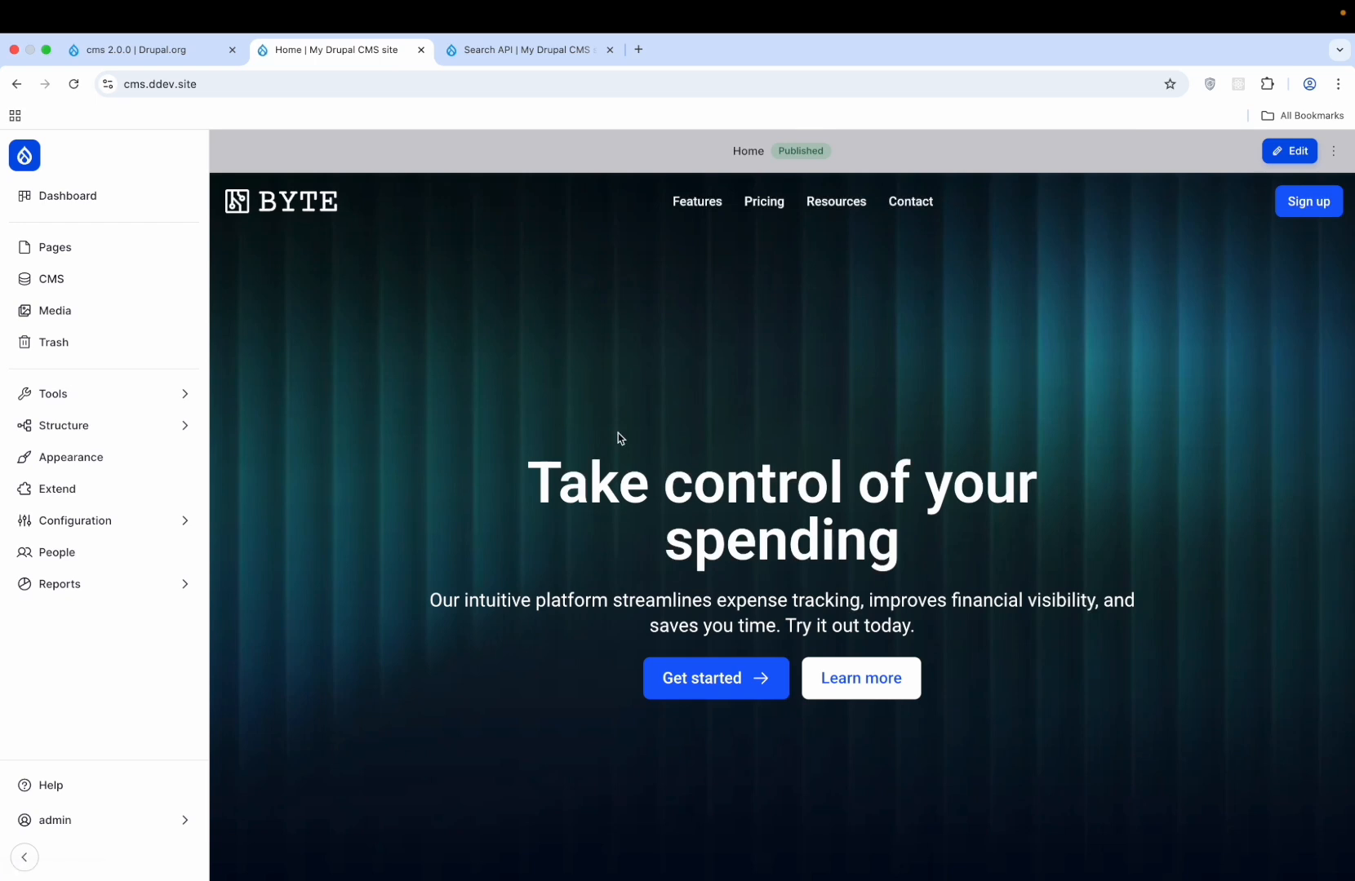
click(16, 84)
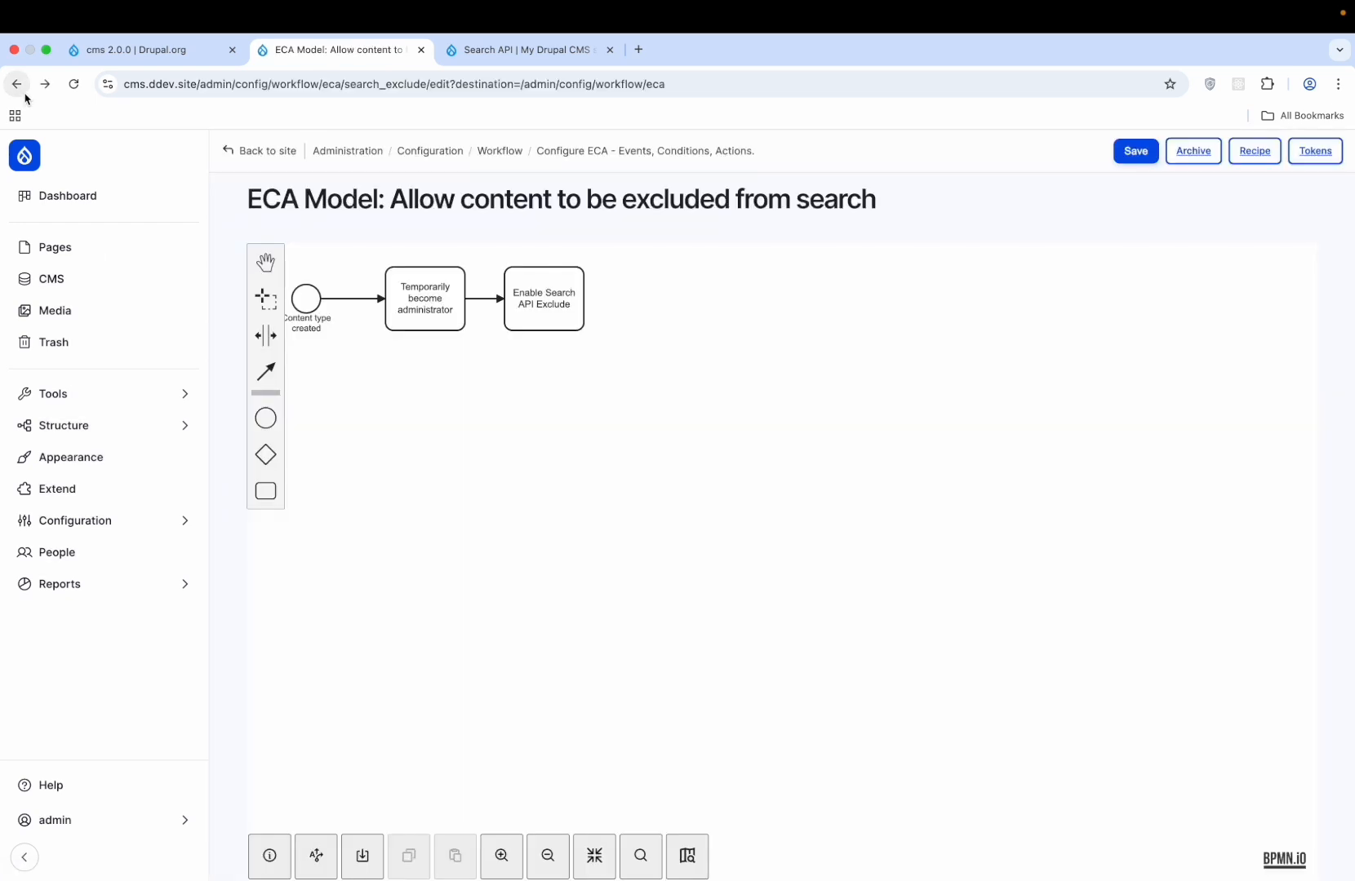
click(645, 150)
- Inspect the Authentication redirects model diagram and come back to the ECA models list
scroll(478, 416, down, 3)
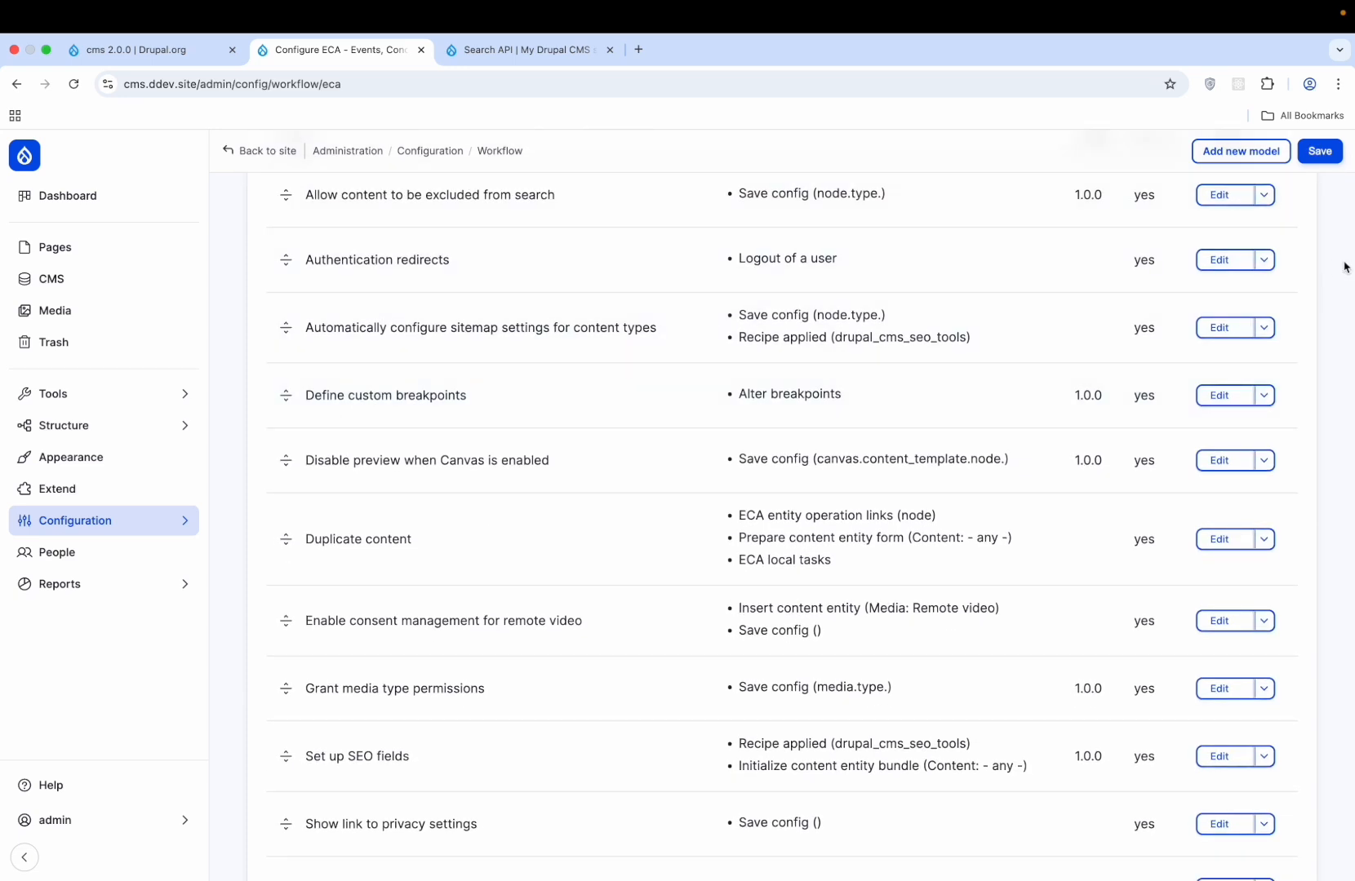
click(1219, 259)
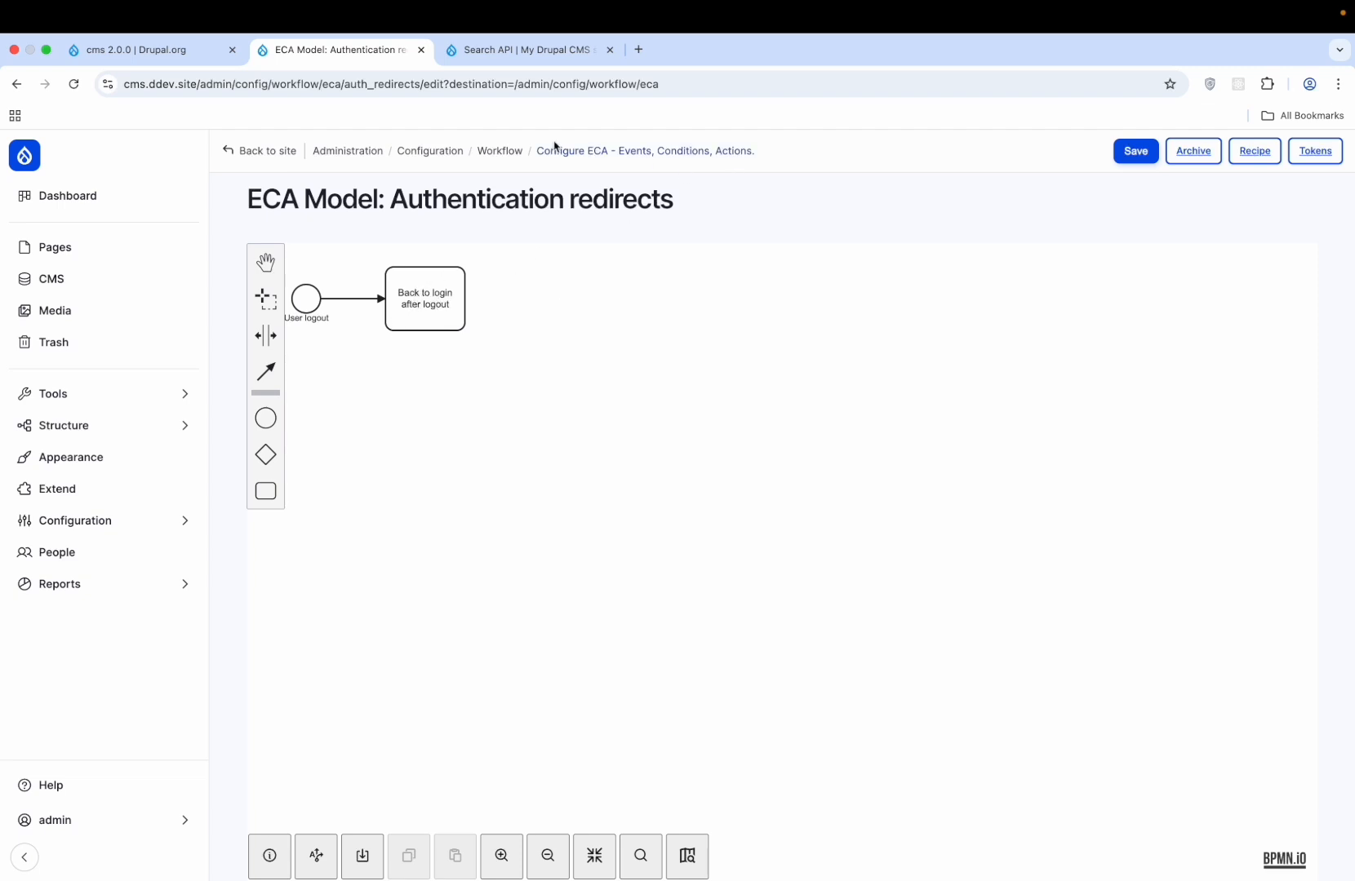
click(604, 152)
scroll(549, 392, down, 5)
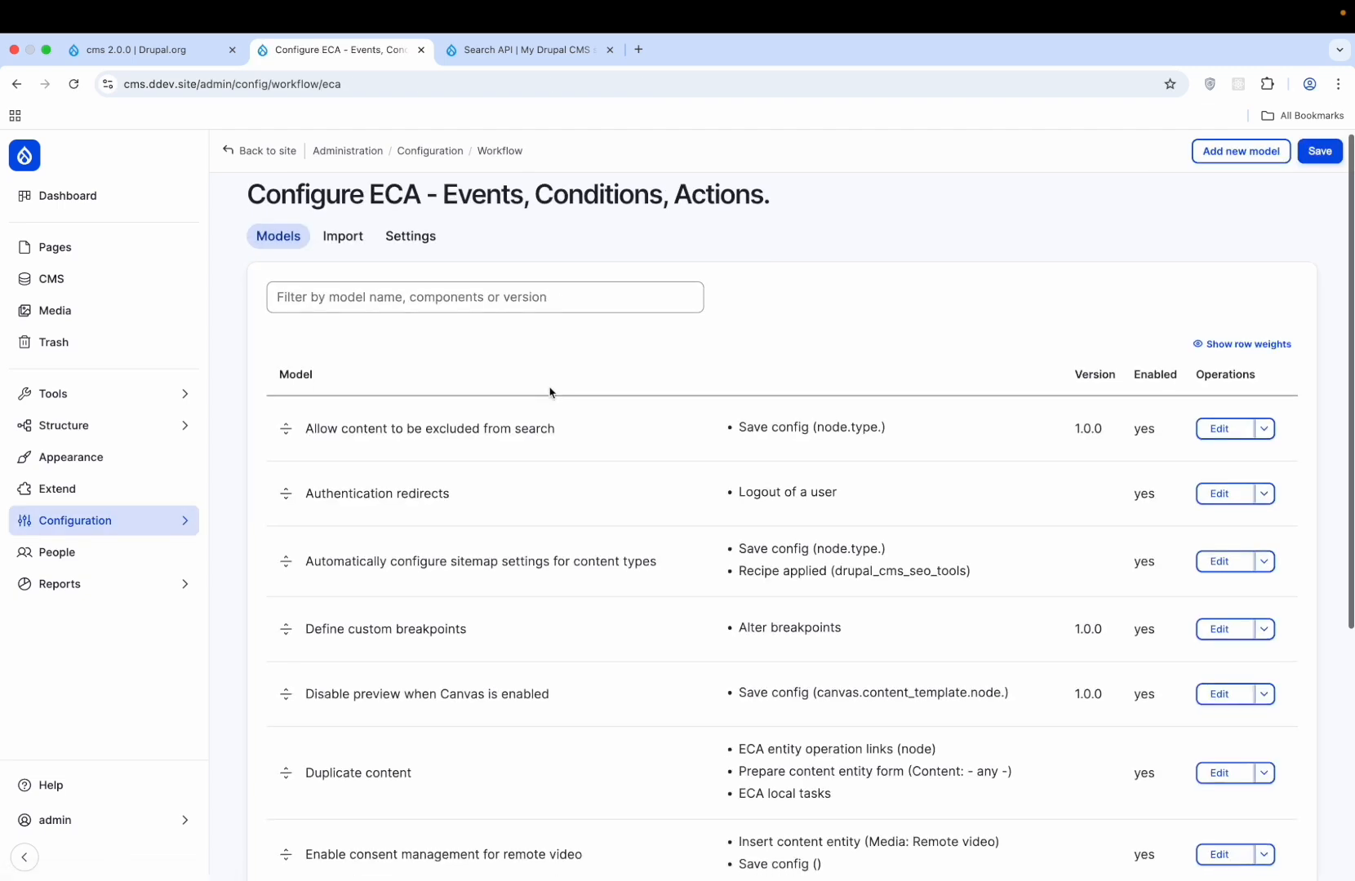
scroll(549, 393, up, 5)
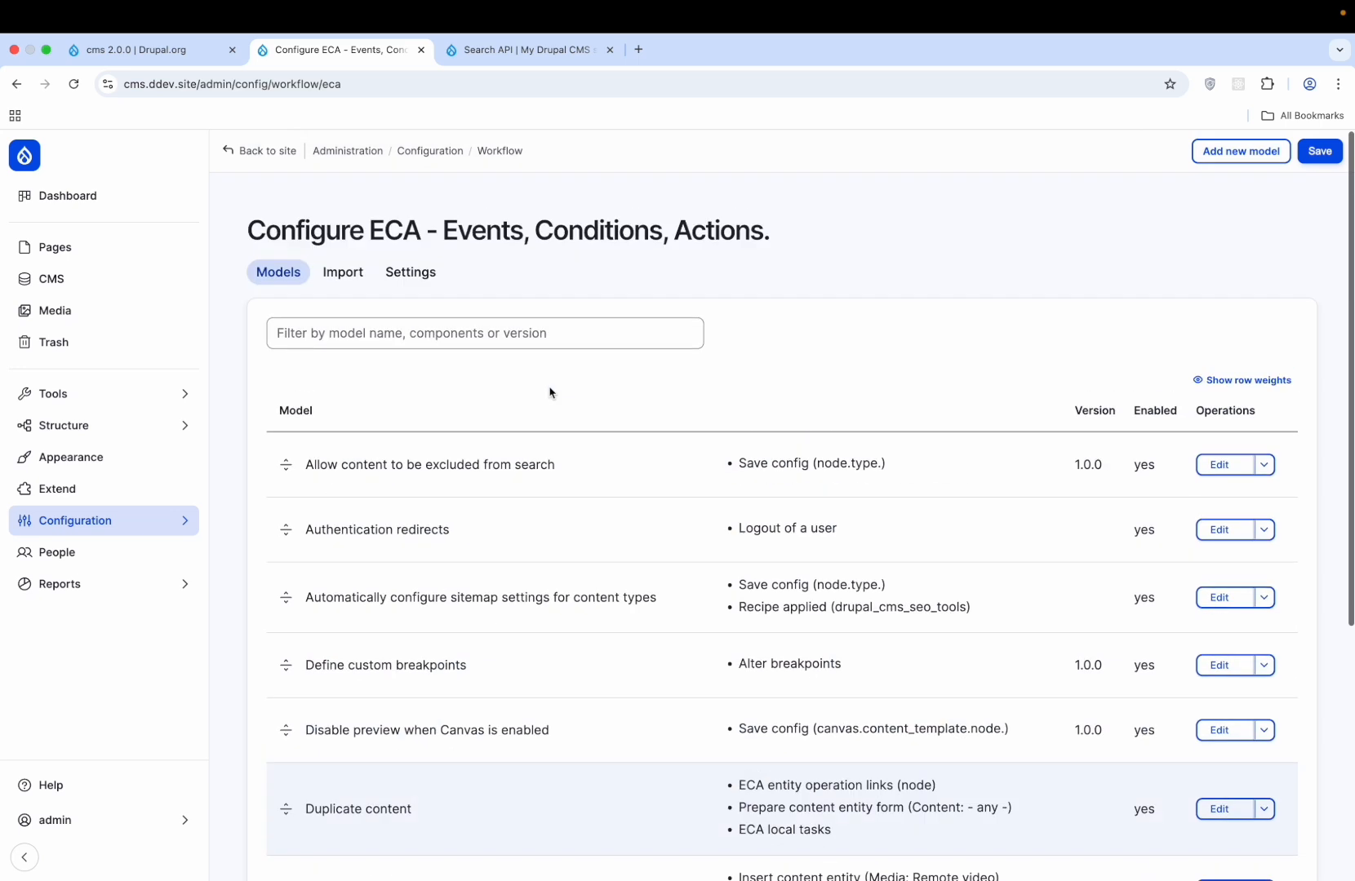
- Create a new ECA model and drop a start event onto its canvas
click(1221, 150)
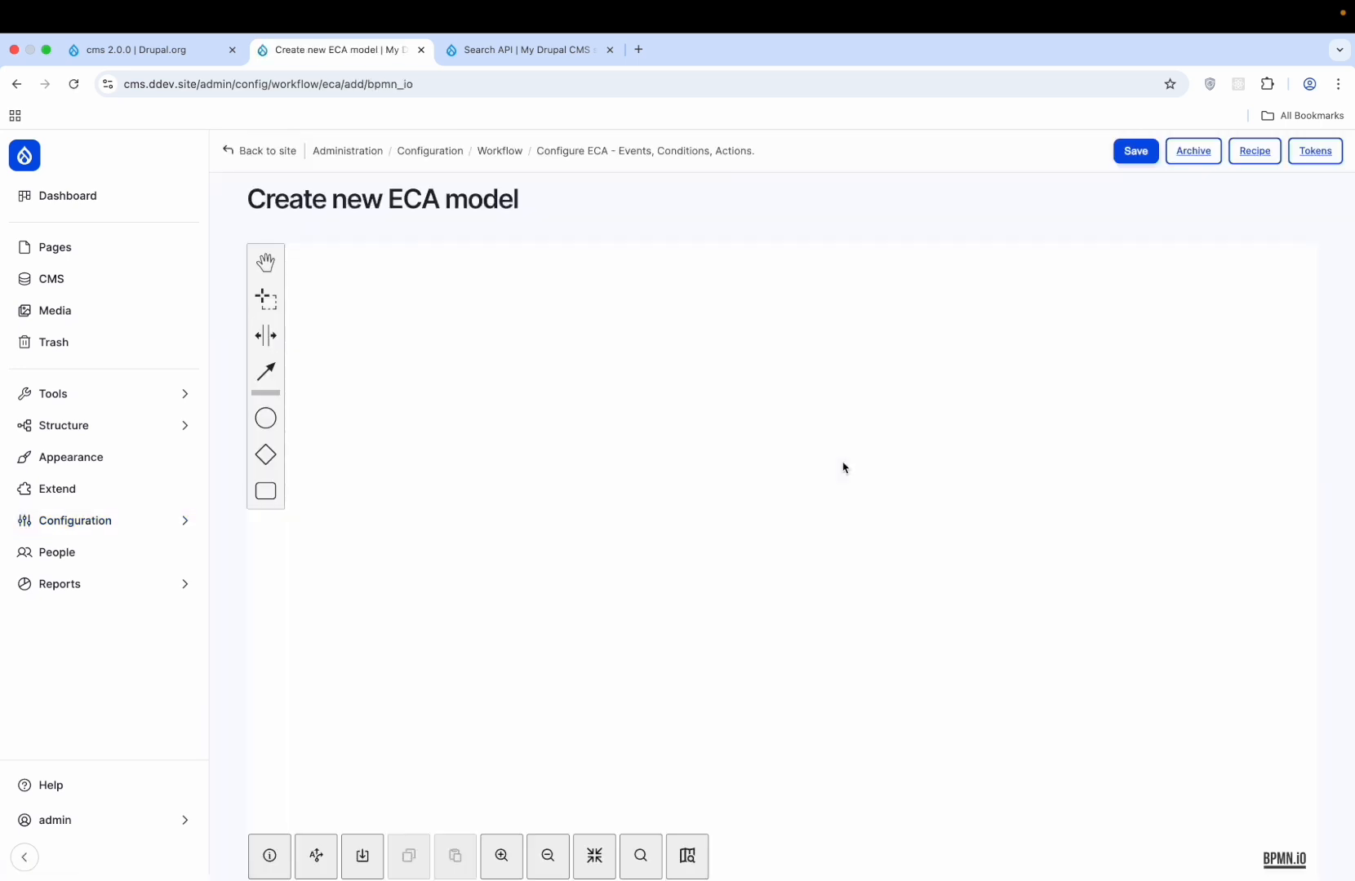
click(262, 419)
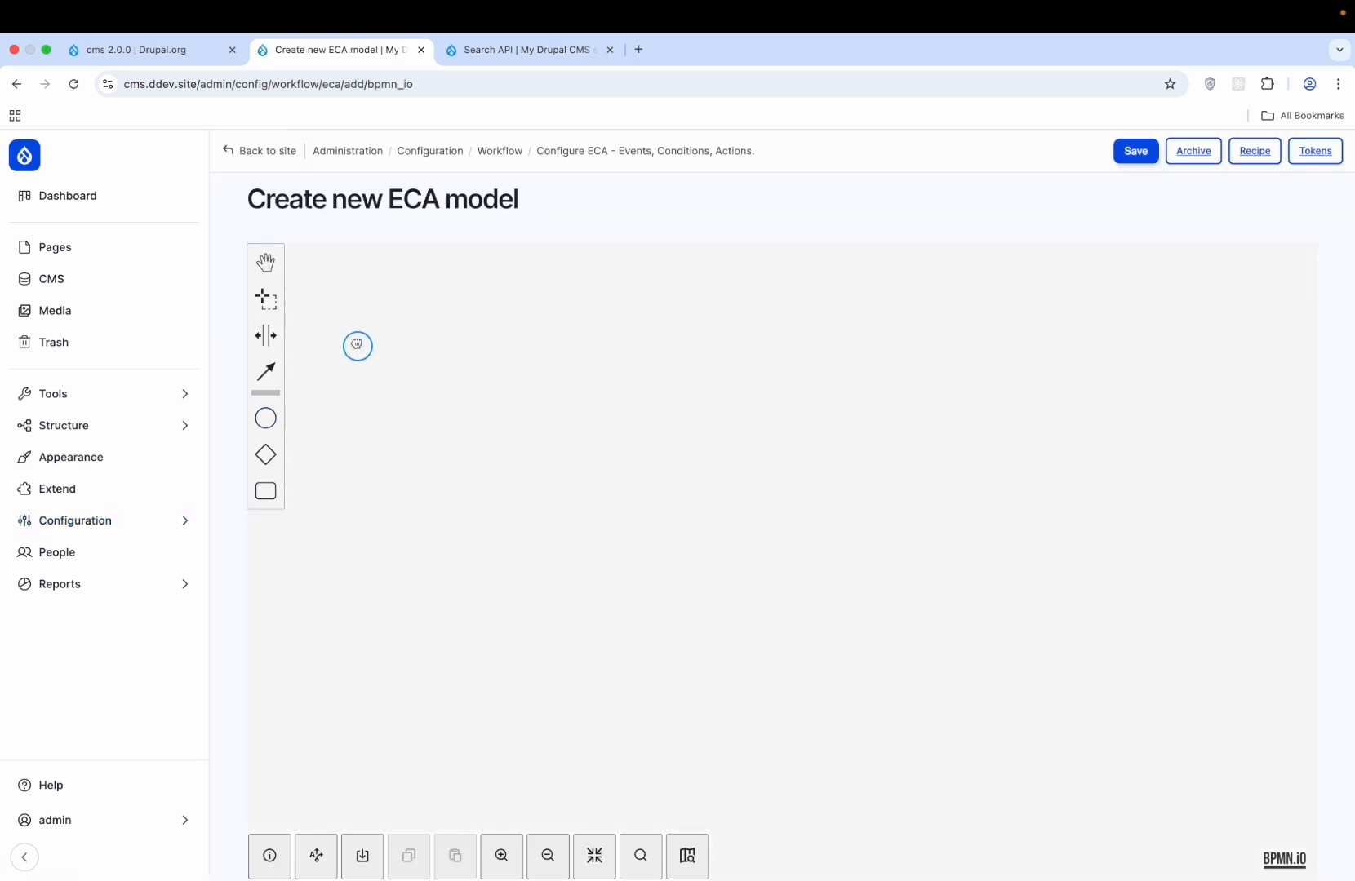
click(355, 345)
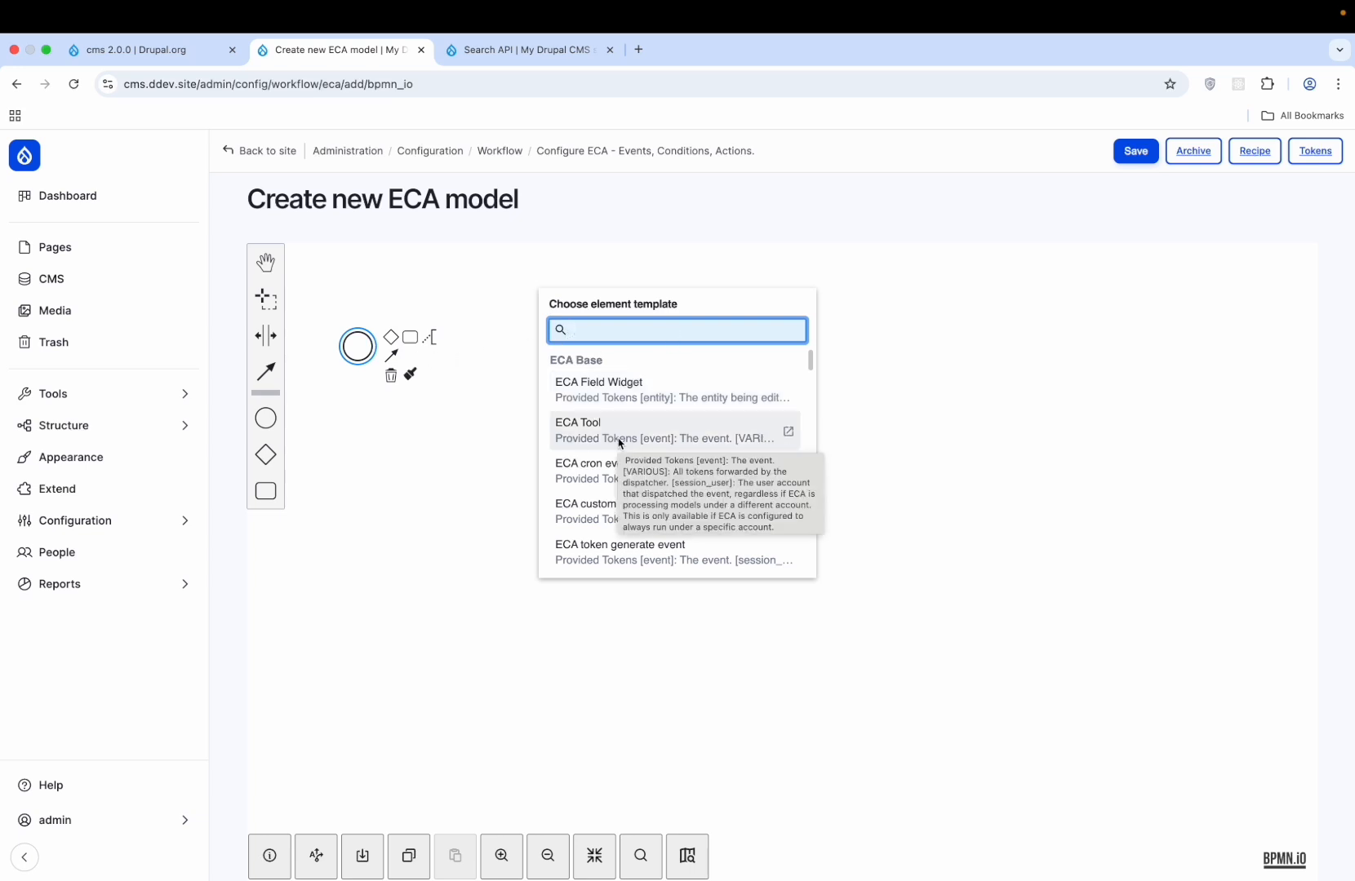
- Search the event templates and make the start event 'Insert content entity'
text(no)
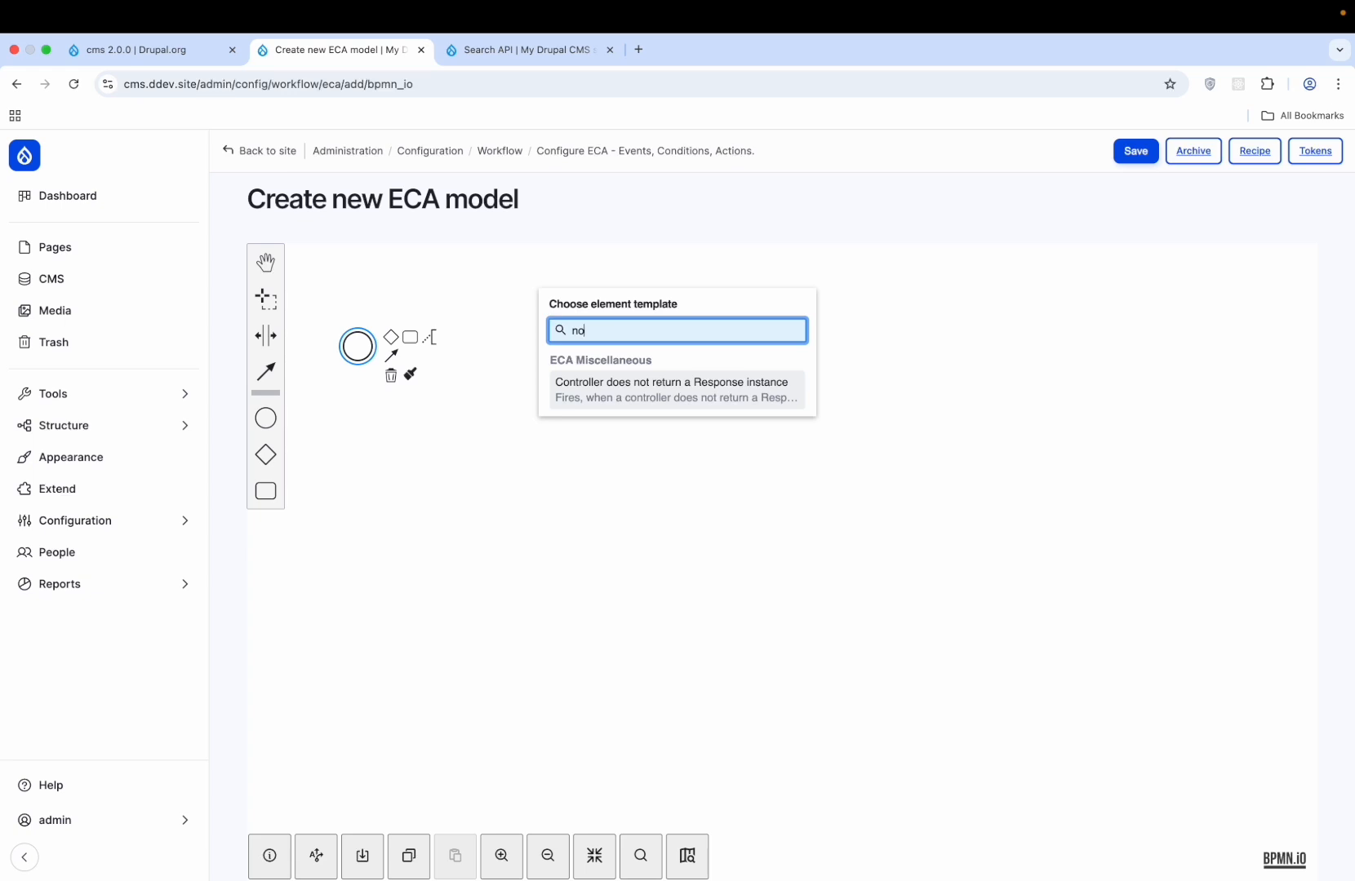
key(BackSpace)
key(BackSpace)
text(add)
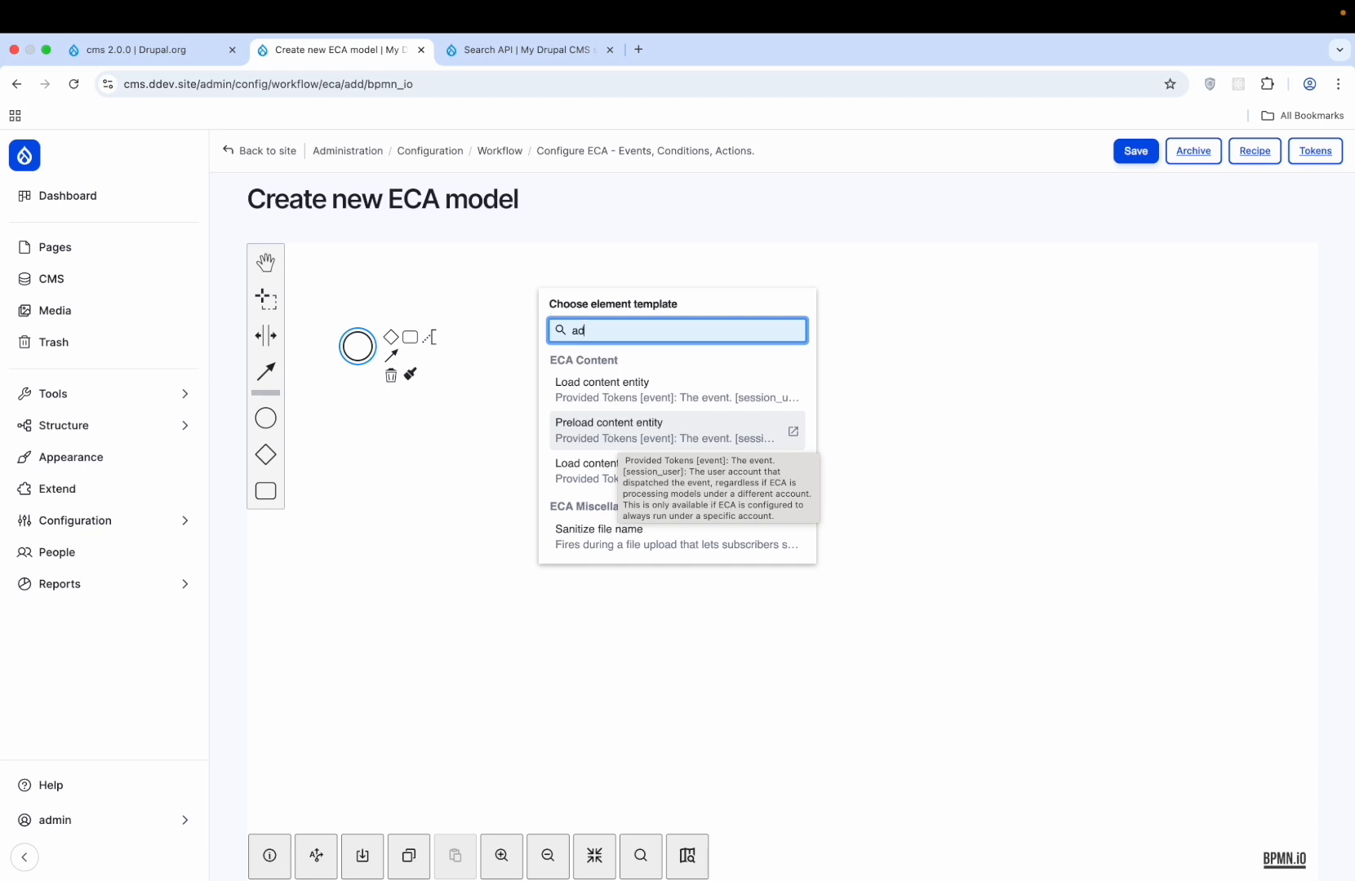
key(BackSpace)
key(BackSpace)
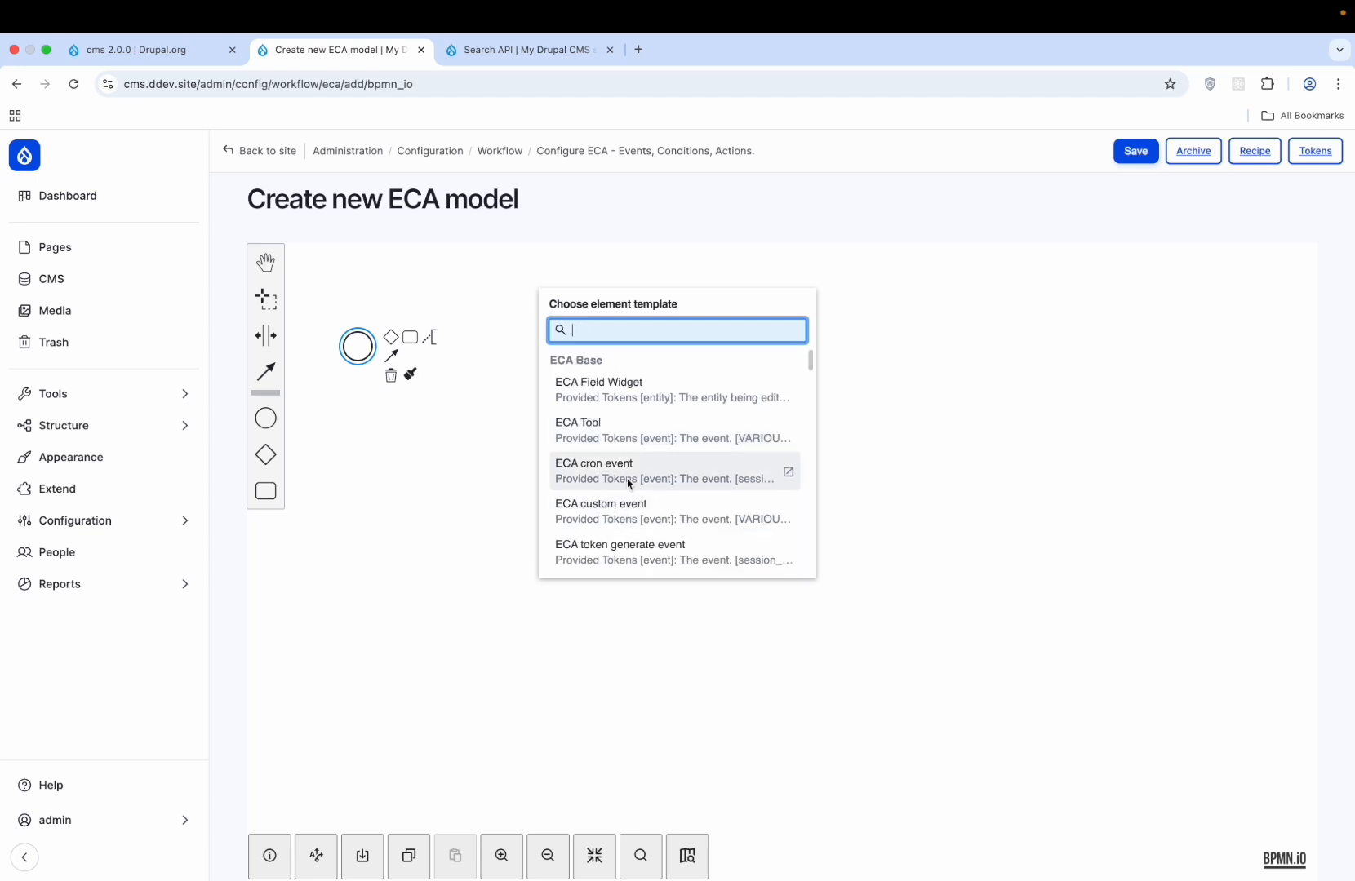
scroll(629, 483, down, 5)
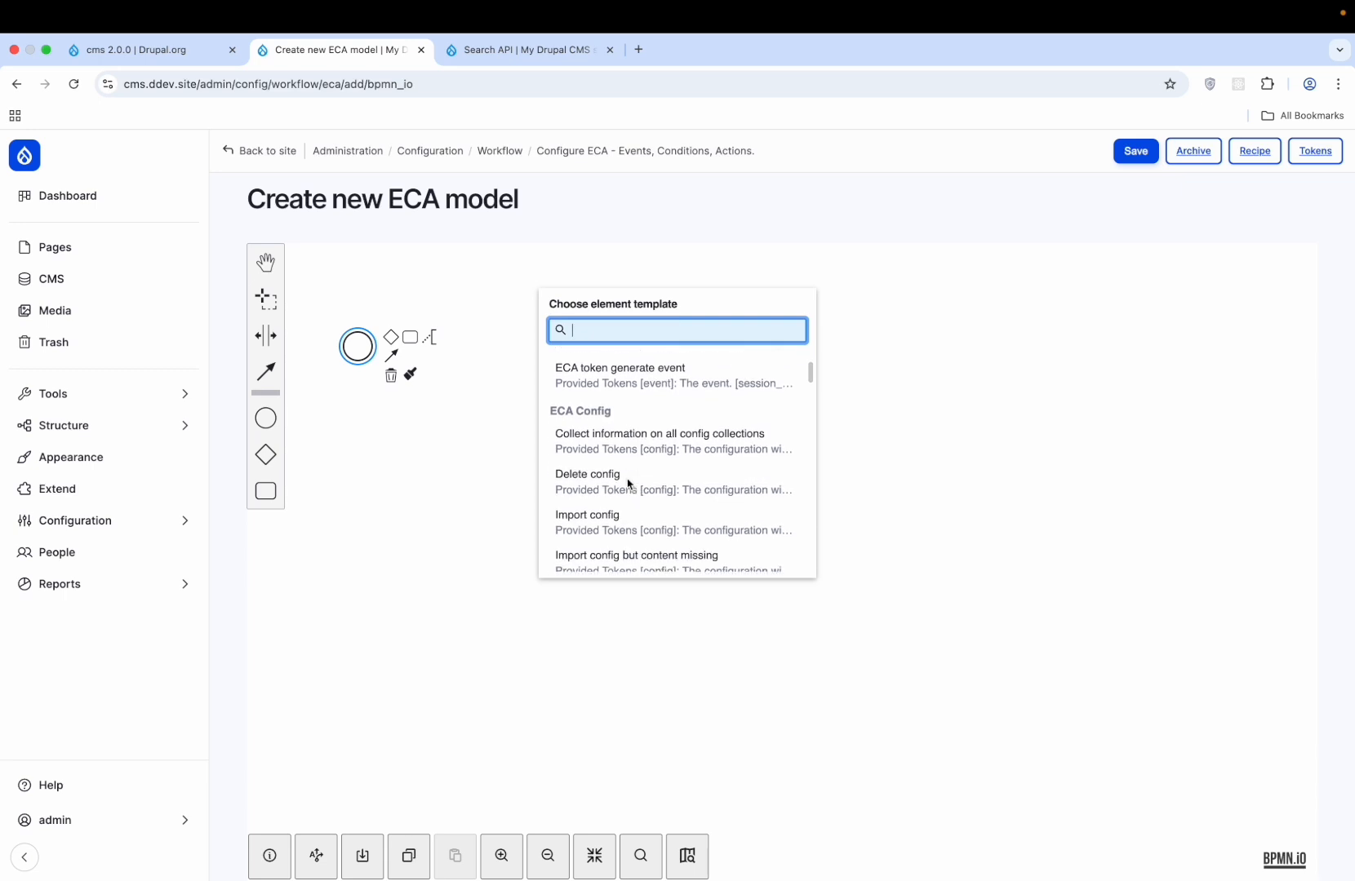
scroll(629, 483, down, 5)
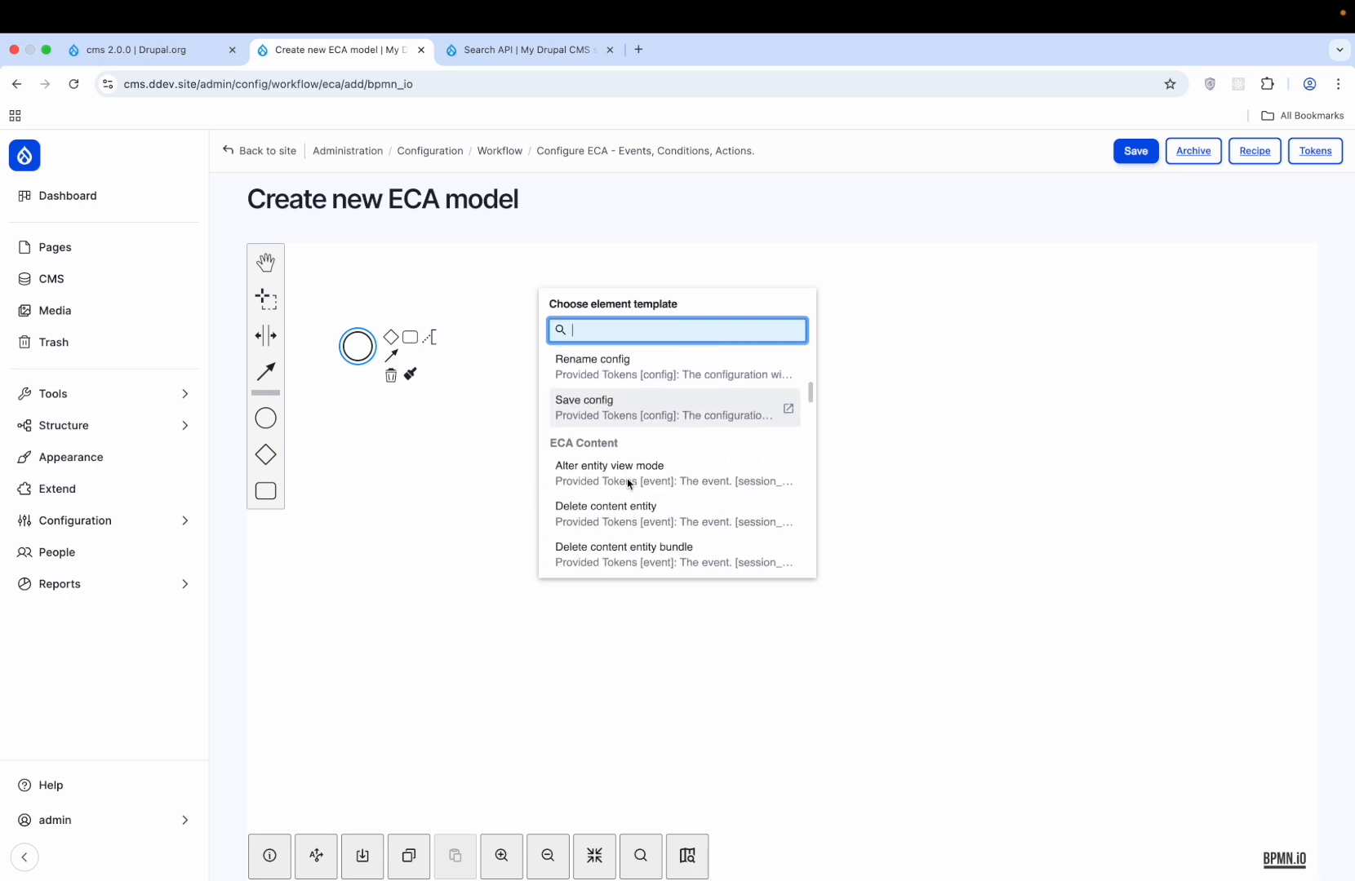
scroll(628, 483, down, 3)
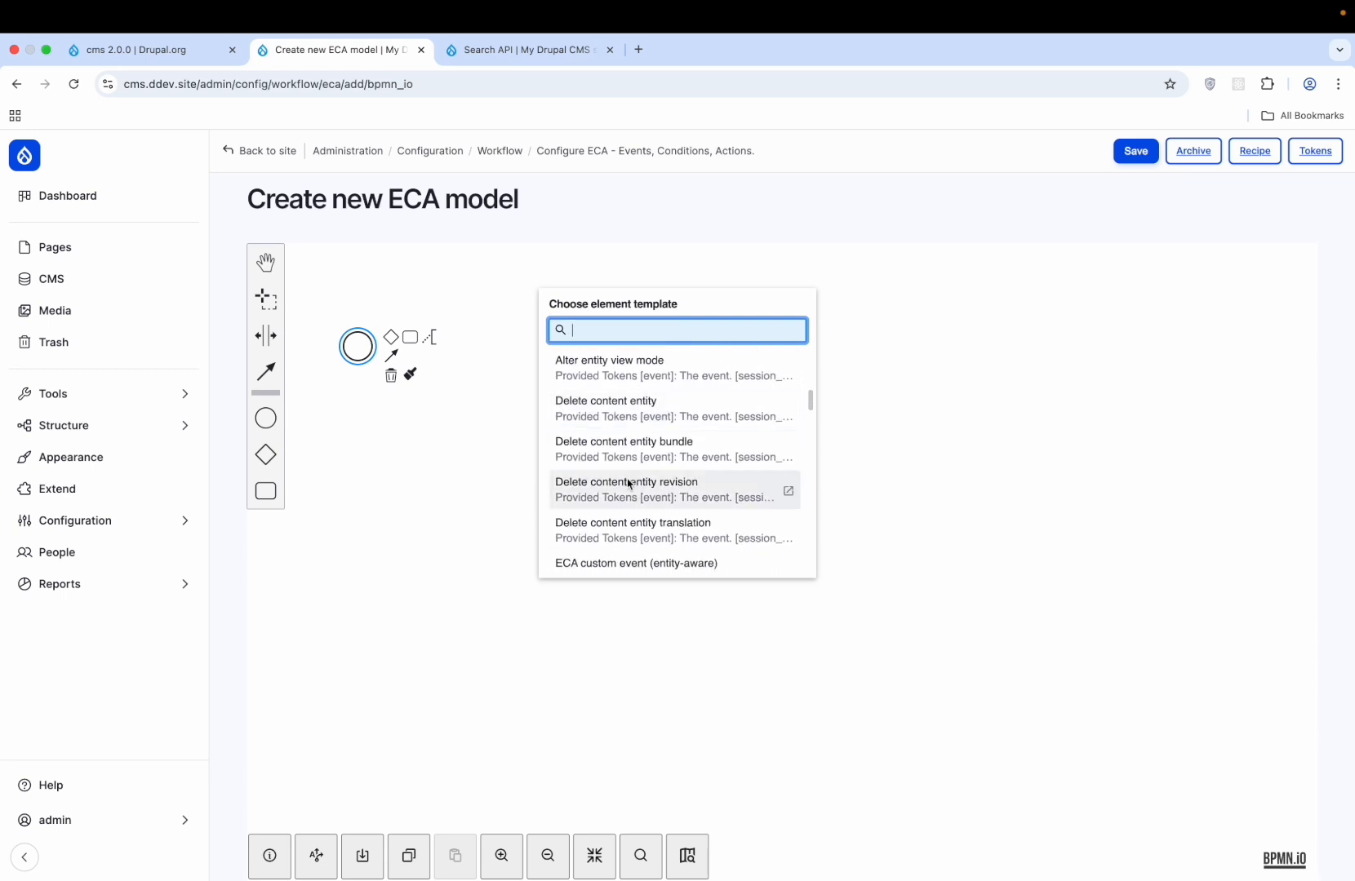
scroll(629, 483, down, 3)
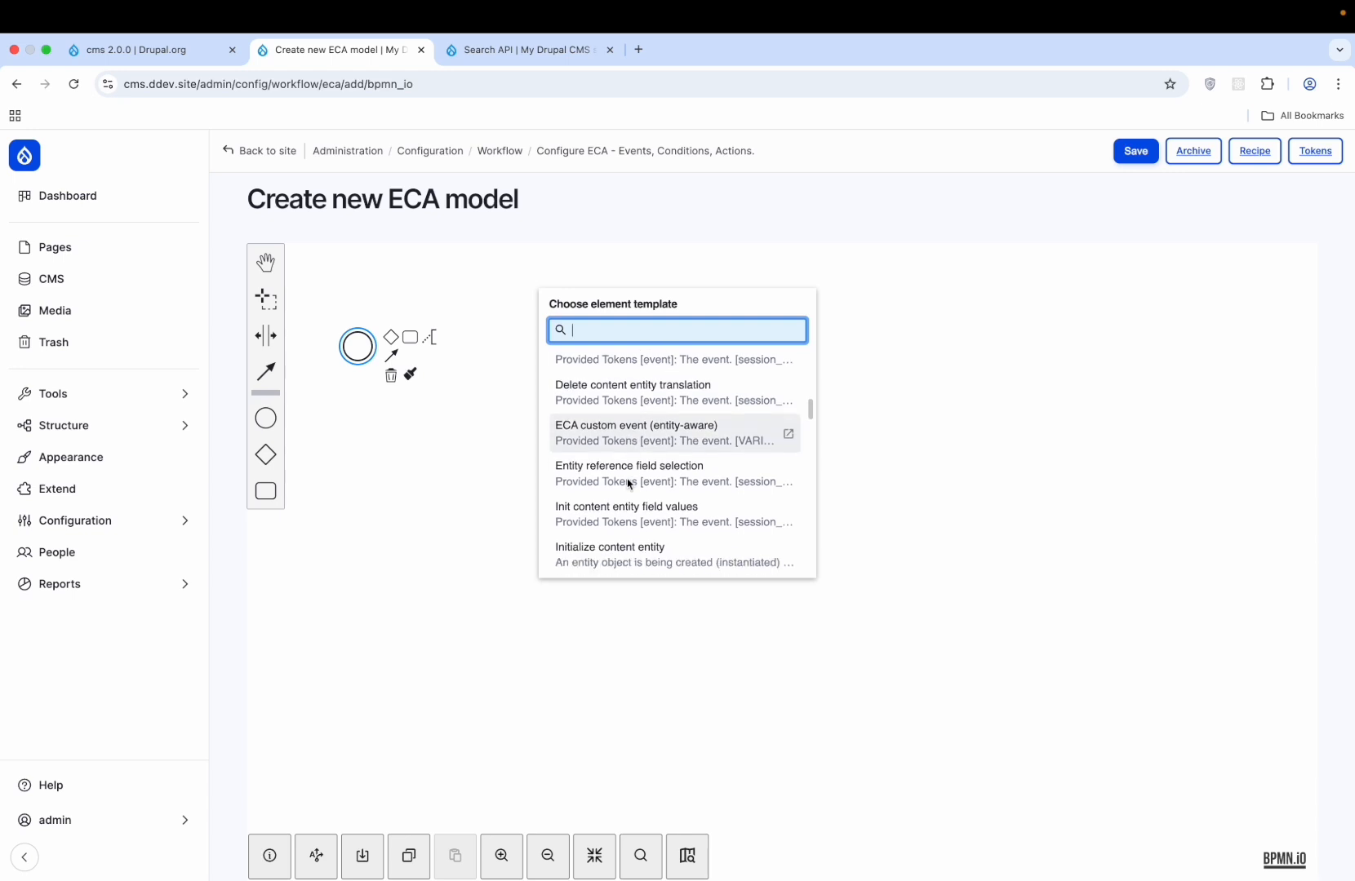
scroll(628, 483, down, 3)
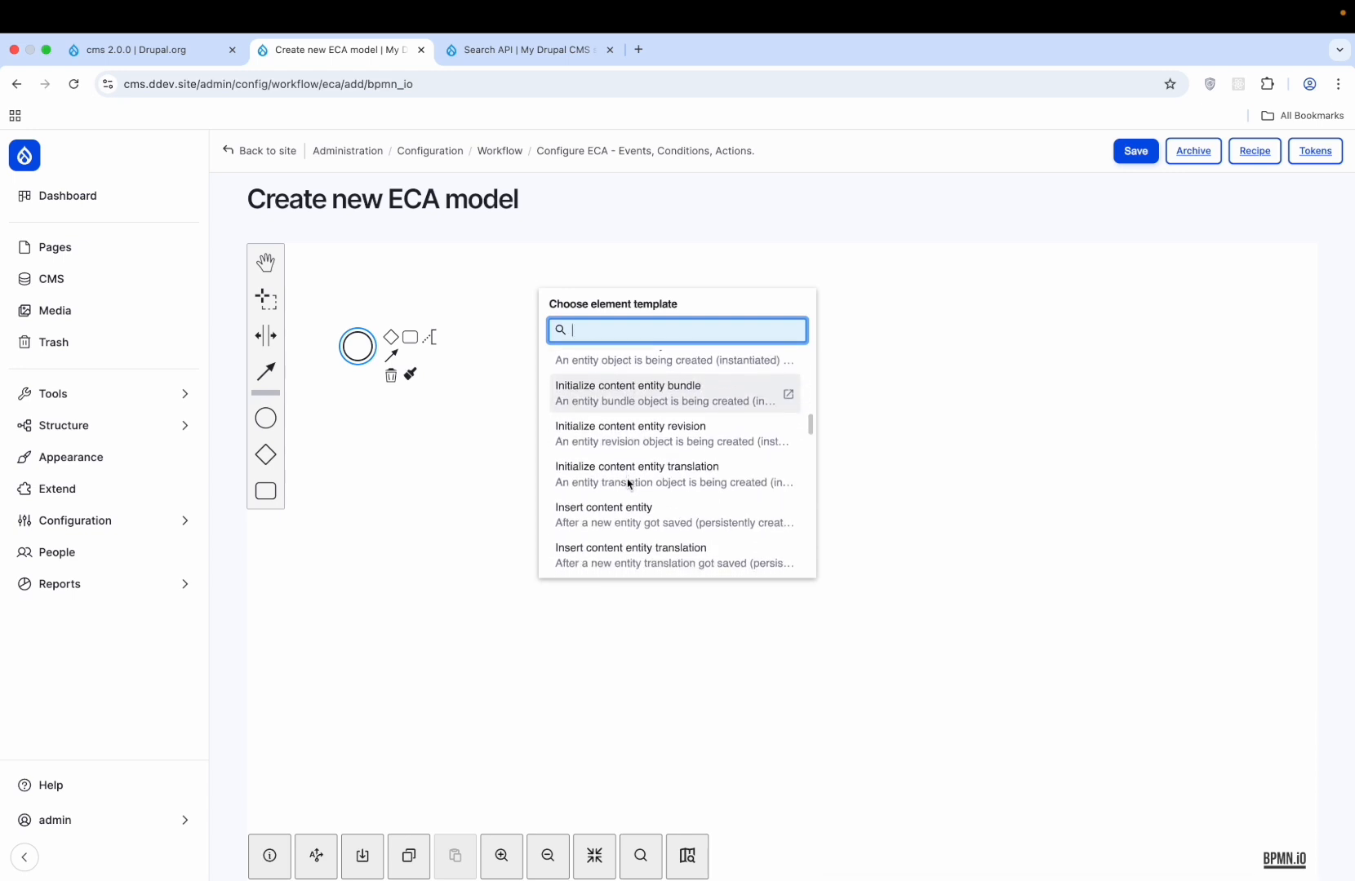
scroll(626, 478, down, 1)
click(600, 485)
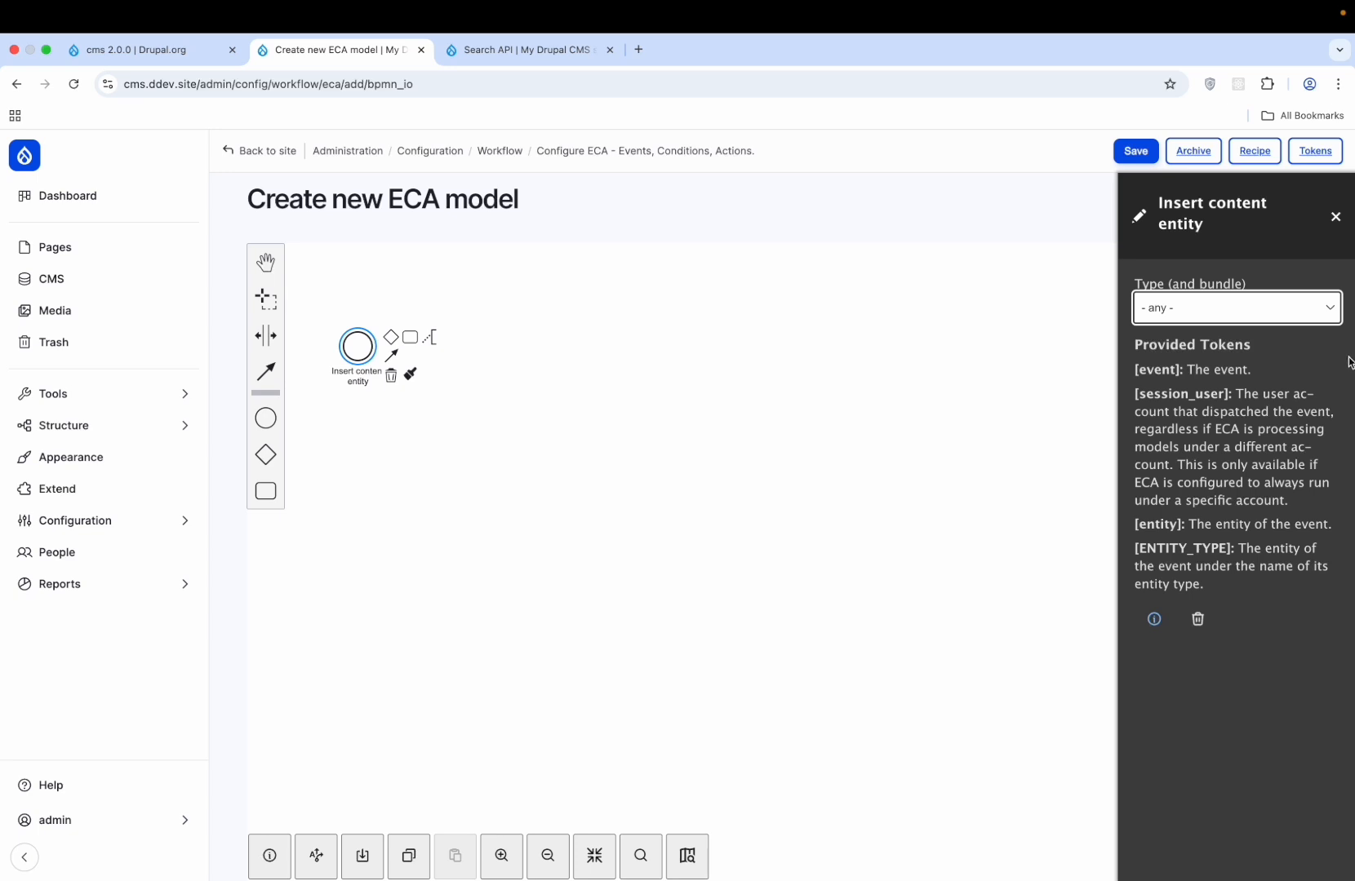
- Limit the event to Content: Demo and save the model
click(1316, 319)
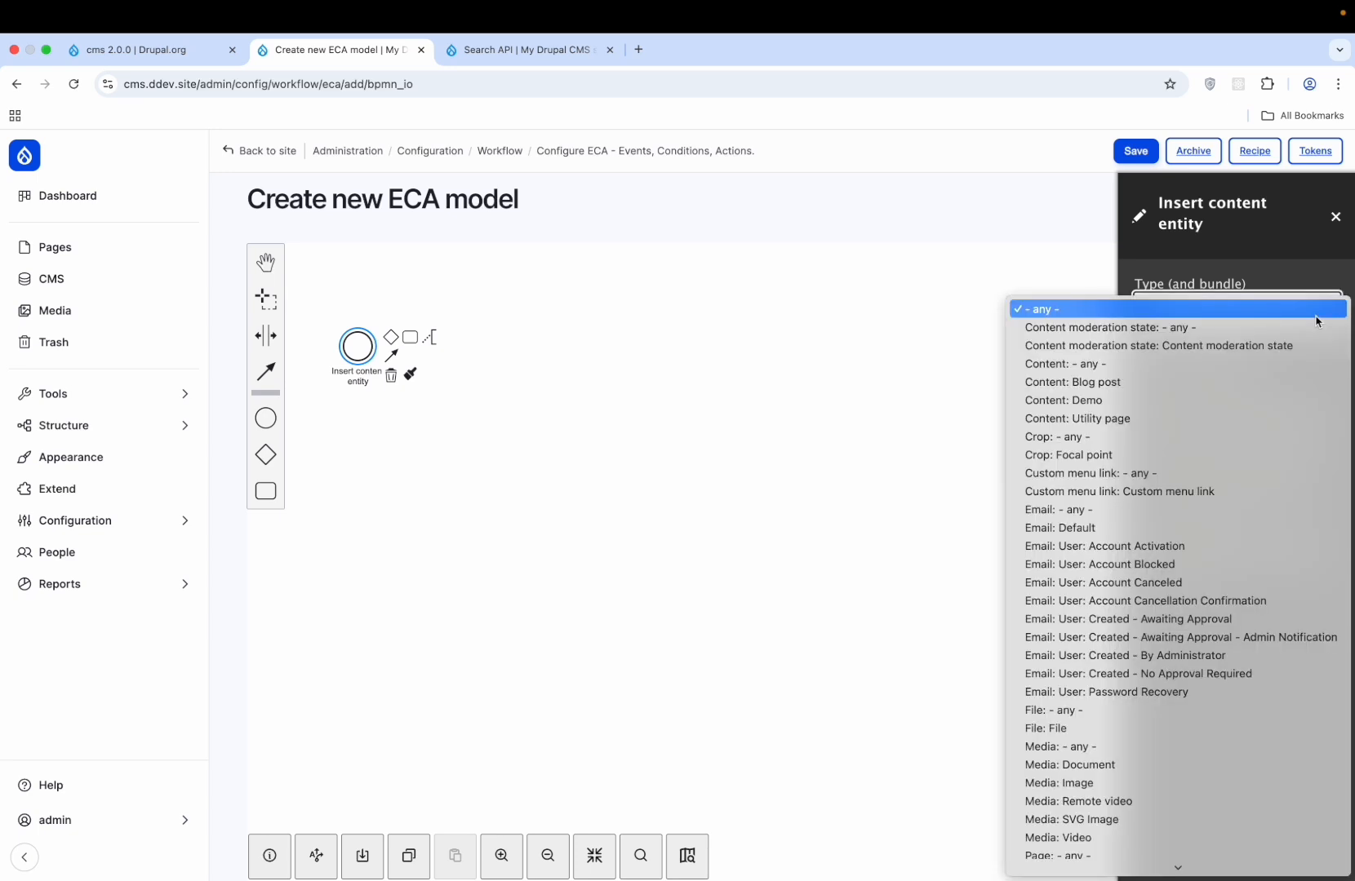
click(1153, 402)
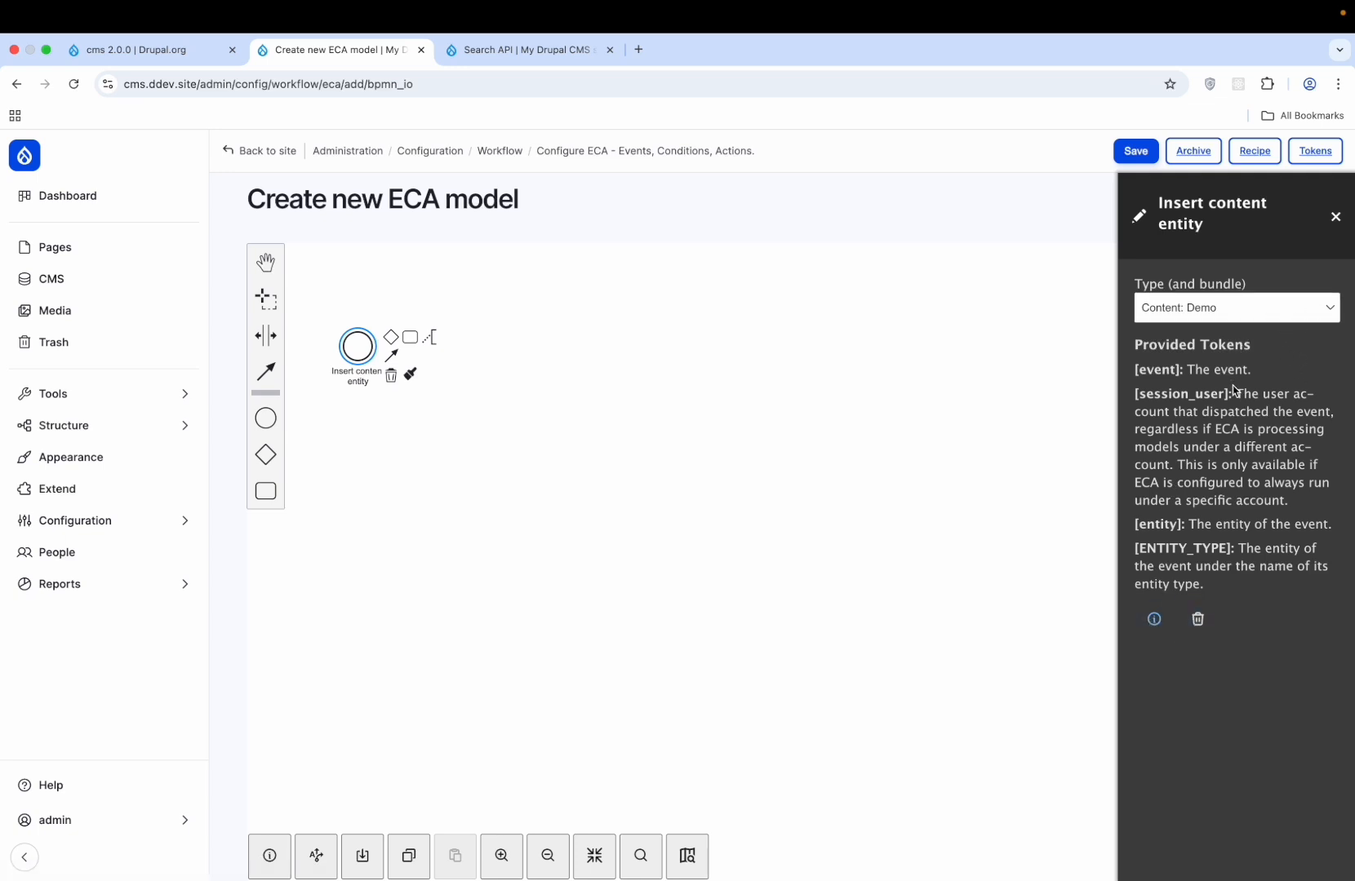
click(361, 347)
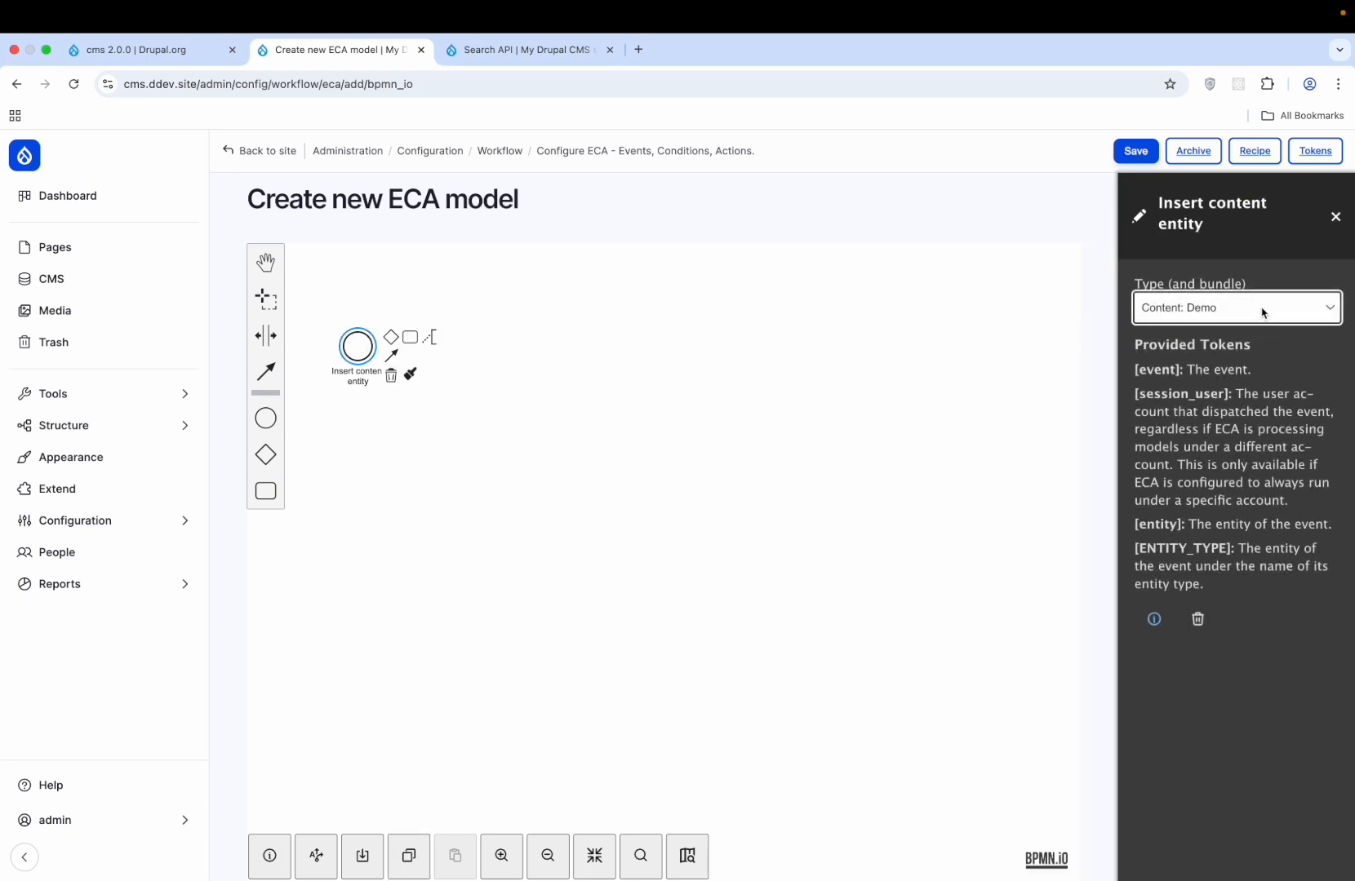
click(1139, 154)
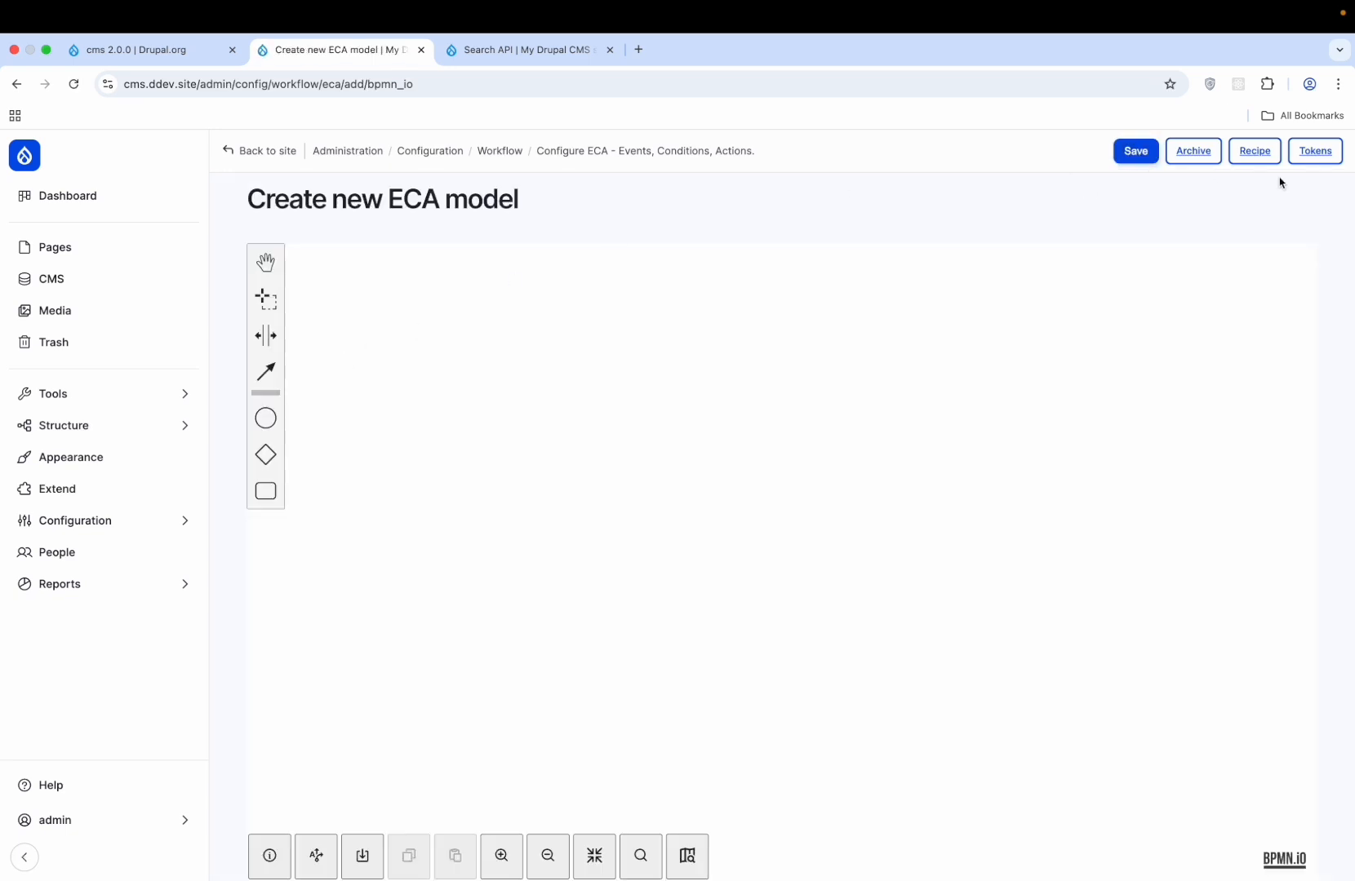
- Return to the ECA models list via the Configure ECA breadcrumb
click(620, 153)
scroll(594, 438, down, 6)
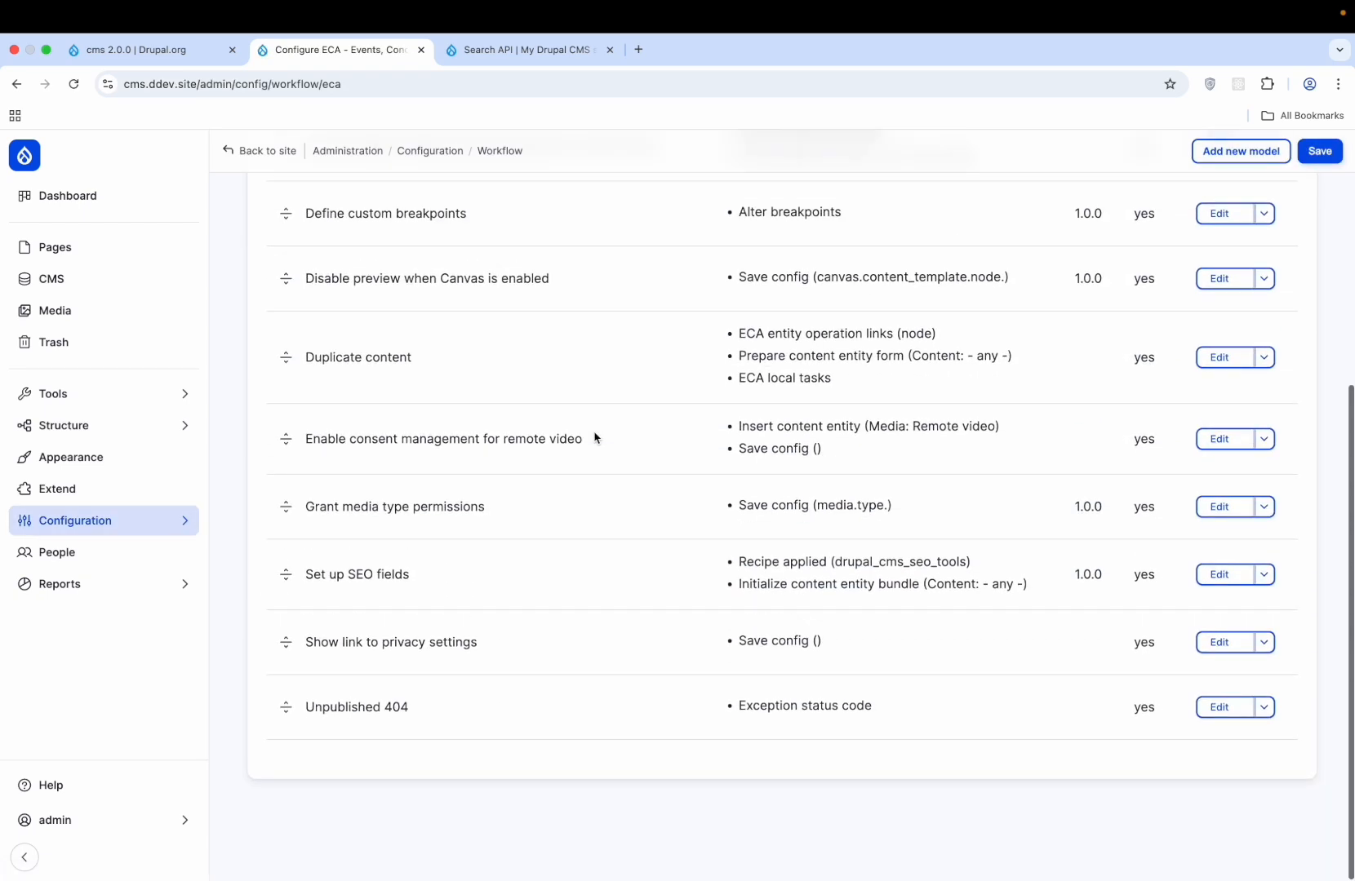
scroll(594, 438, up, 6)
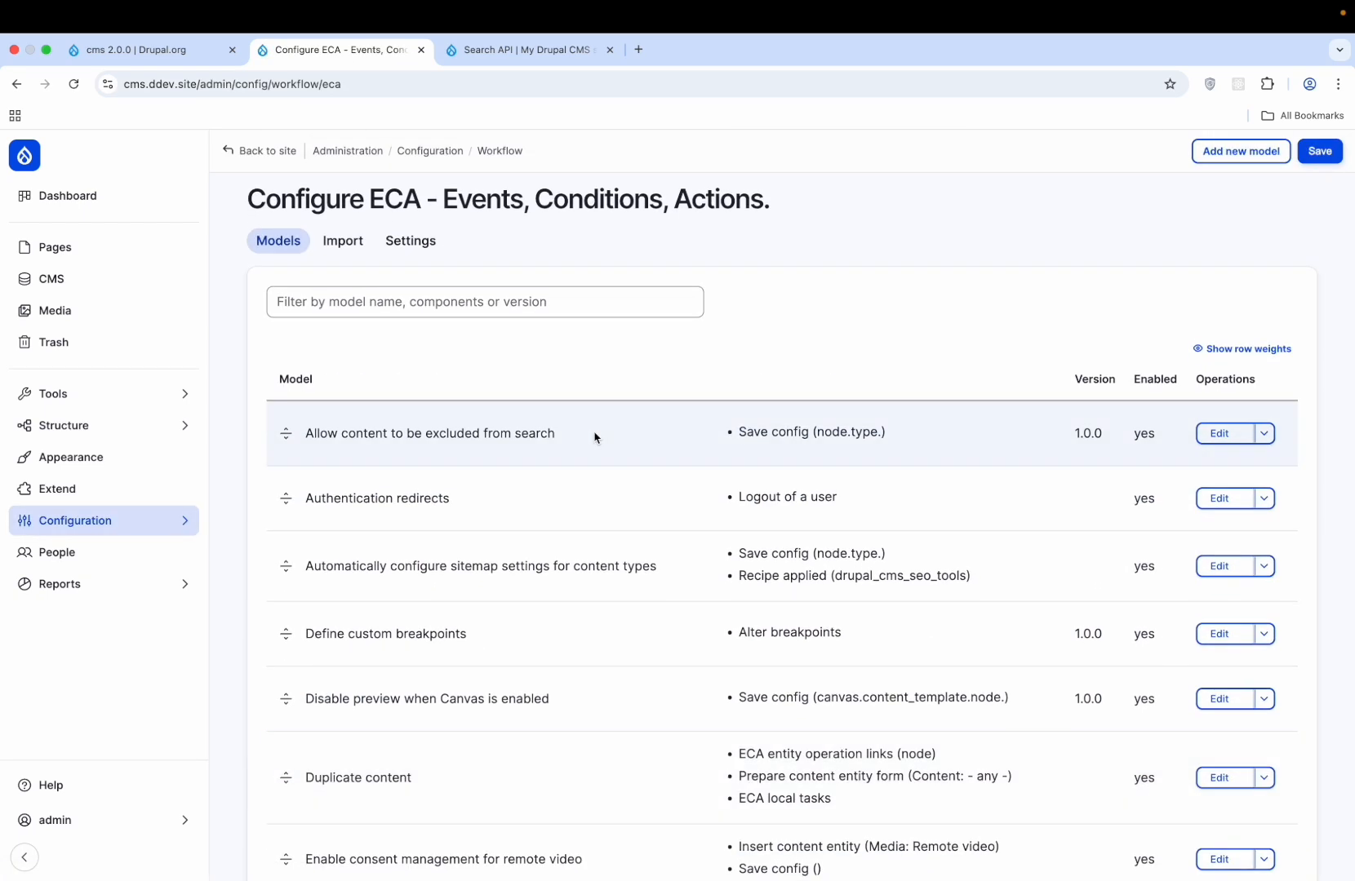
scroll(594, 439, down, 5)
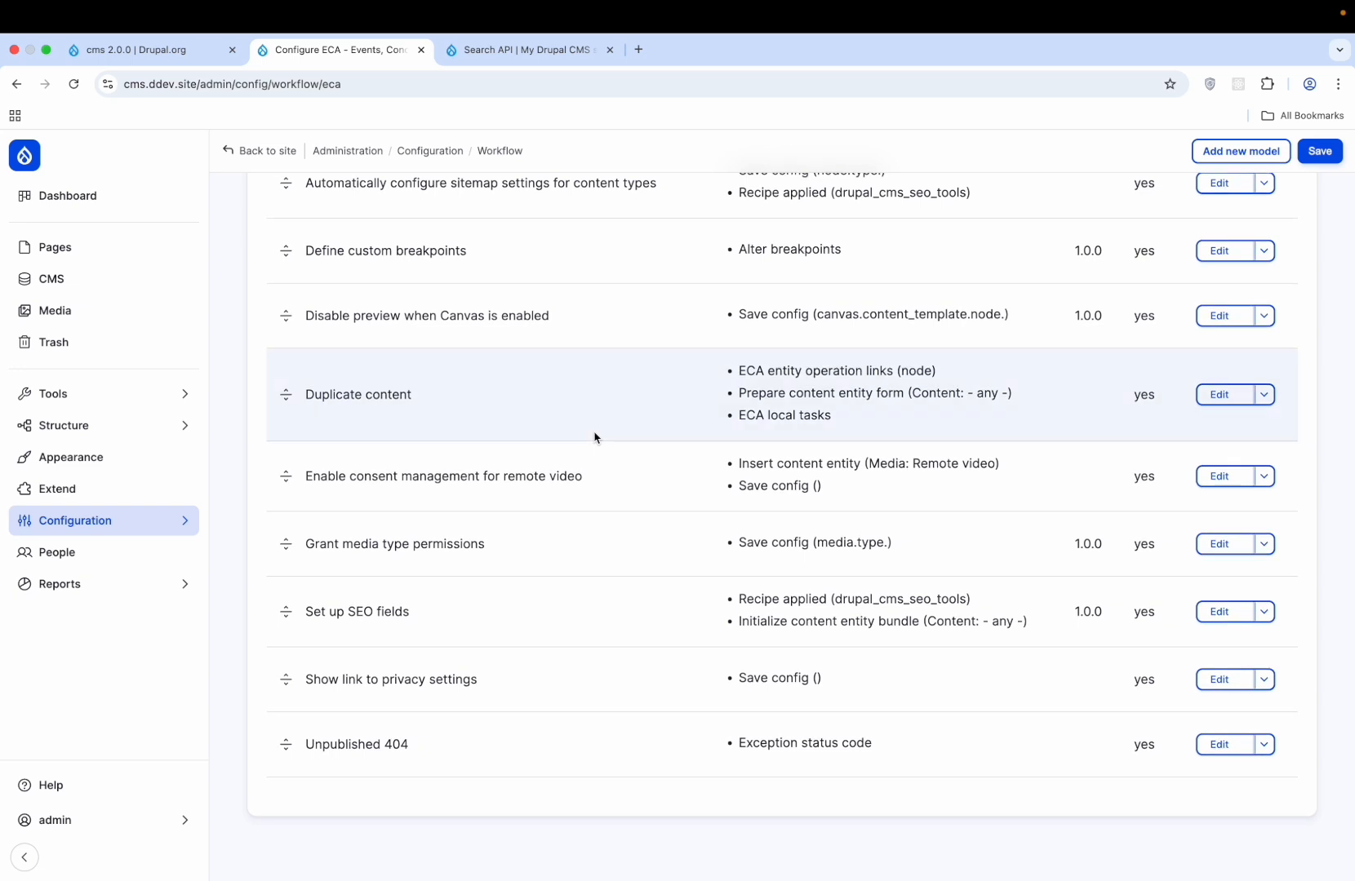
scroll(594, 438, up, 6)
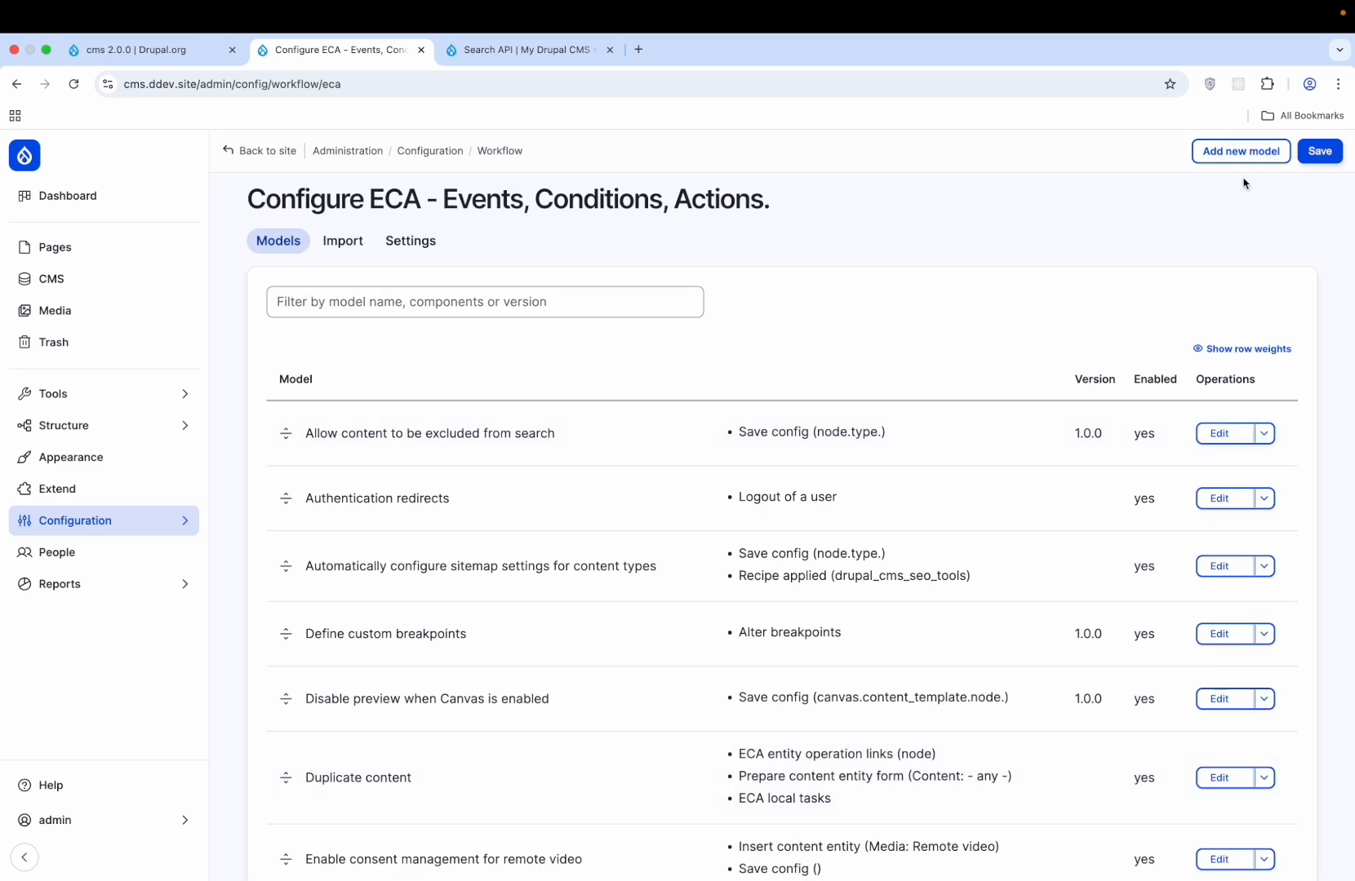
- Start a new model with a start event found by searching 'inser': Insert content entity
click(1240, 151)
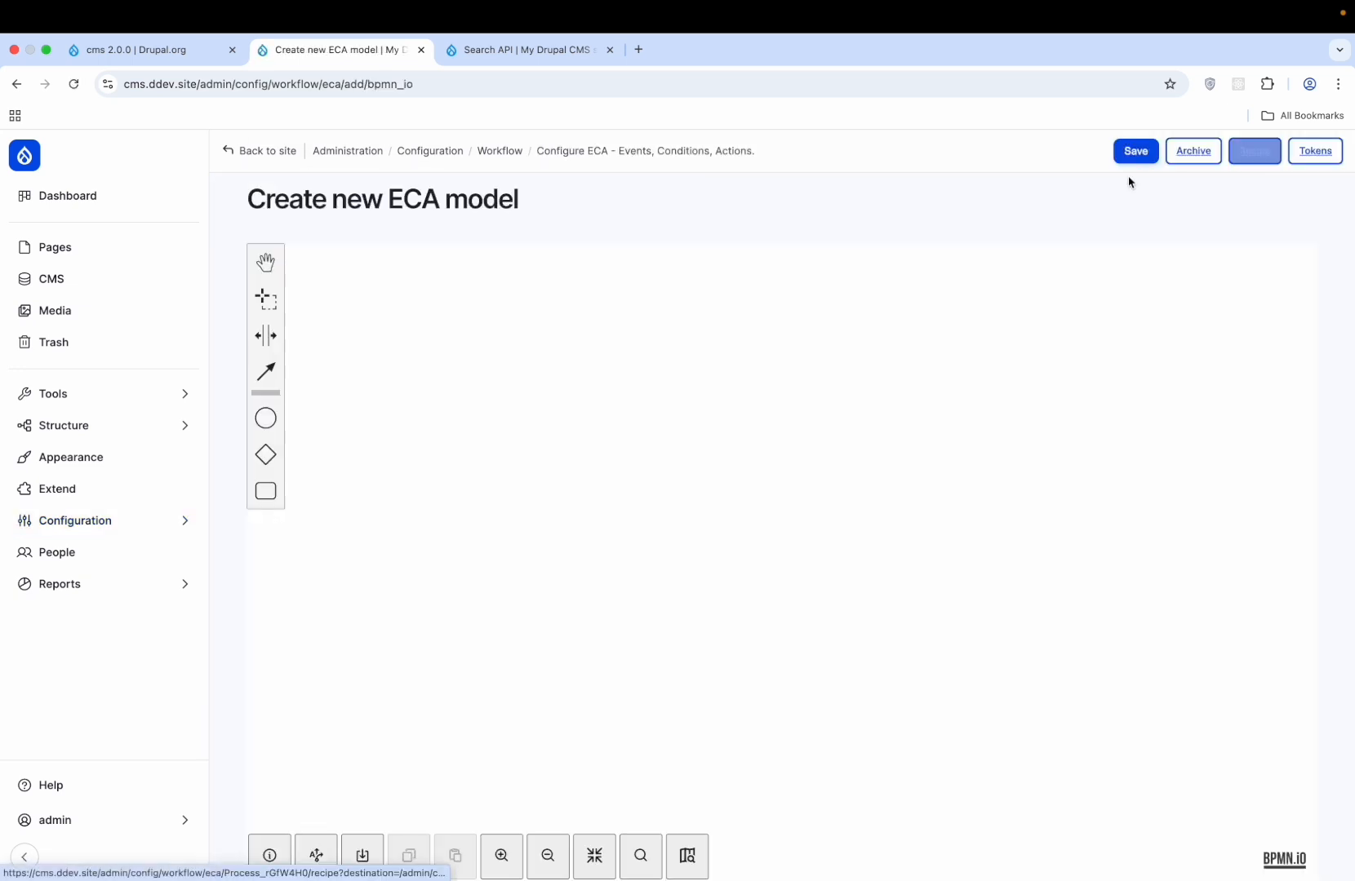
click(265, 418)
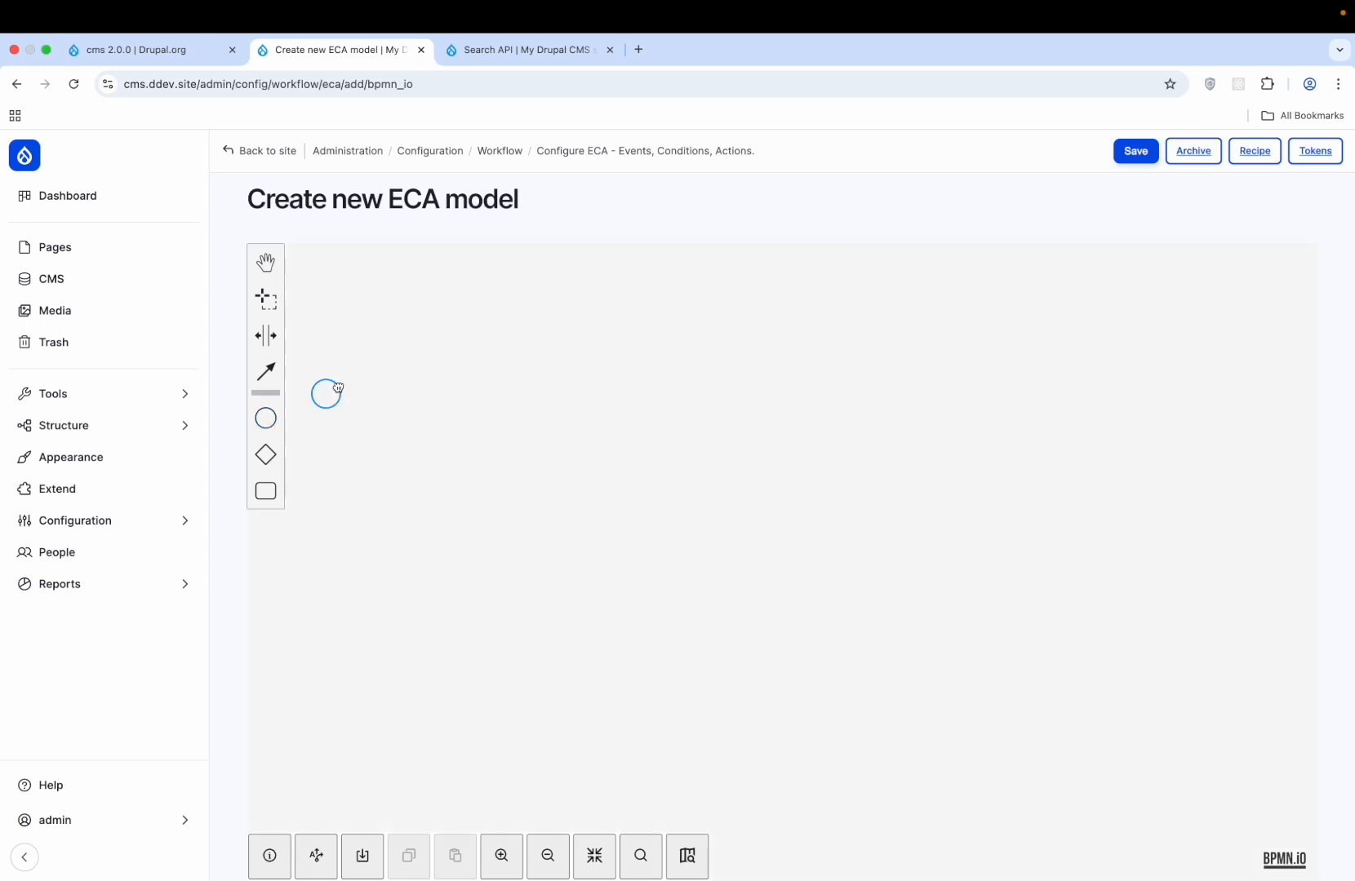
click(421, 371)
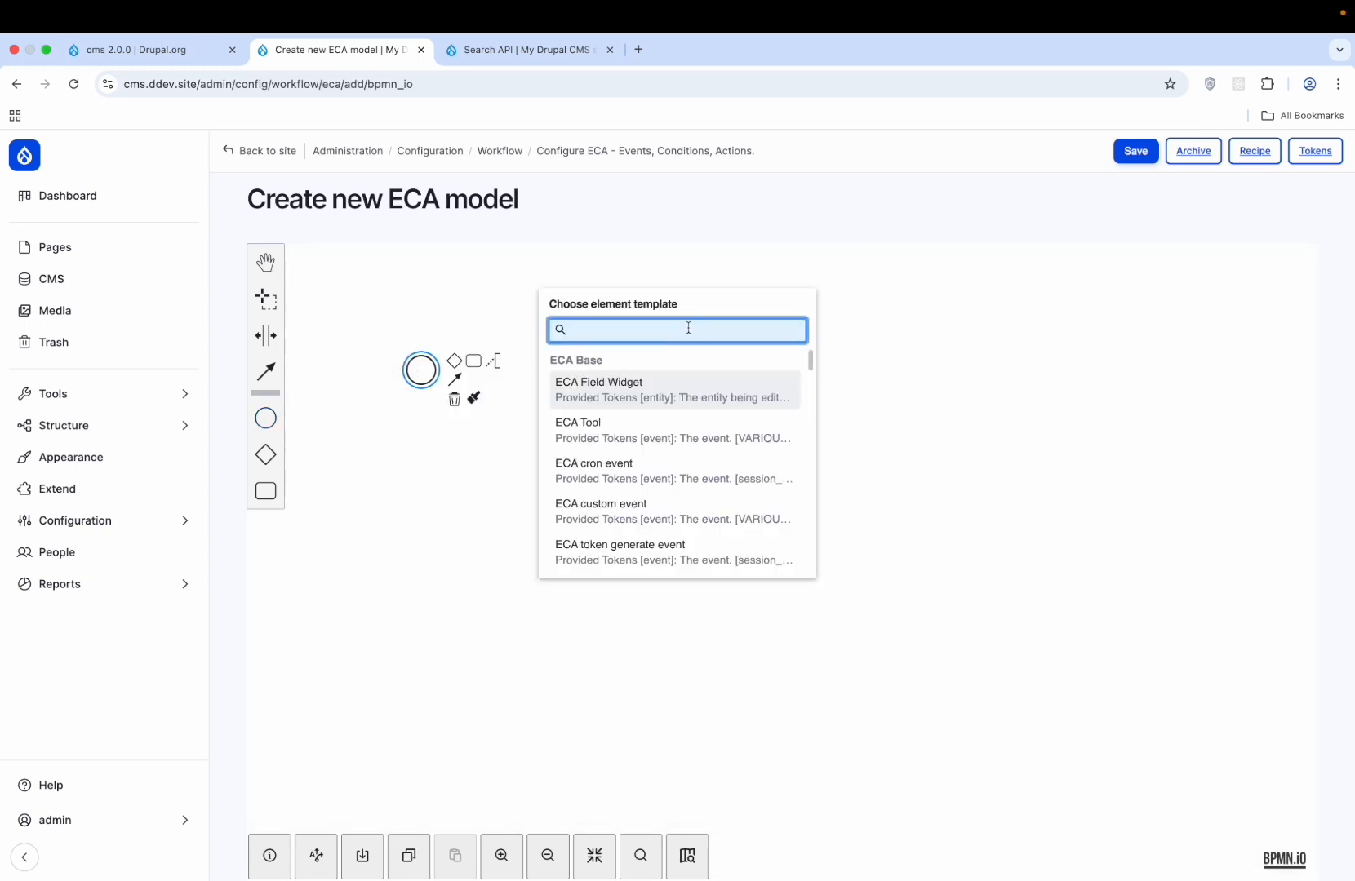
text(in)
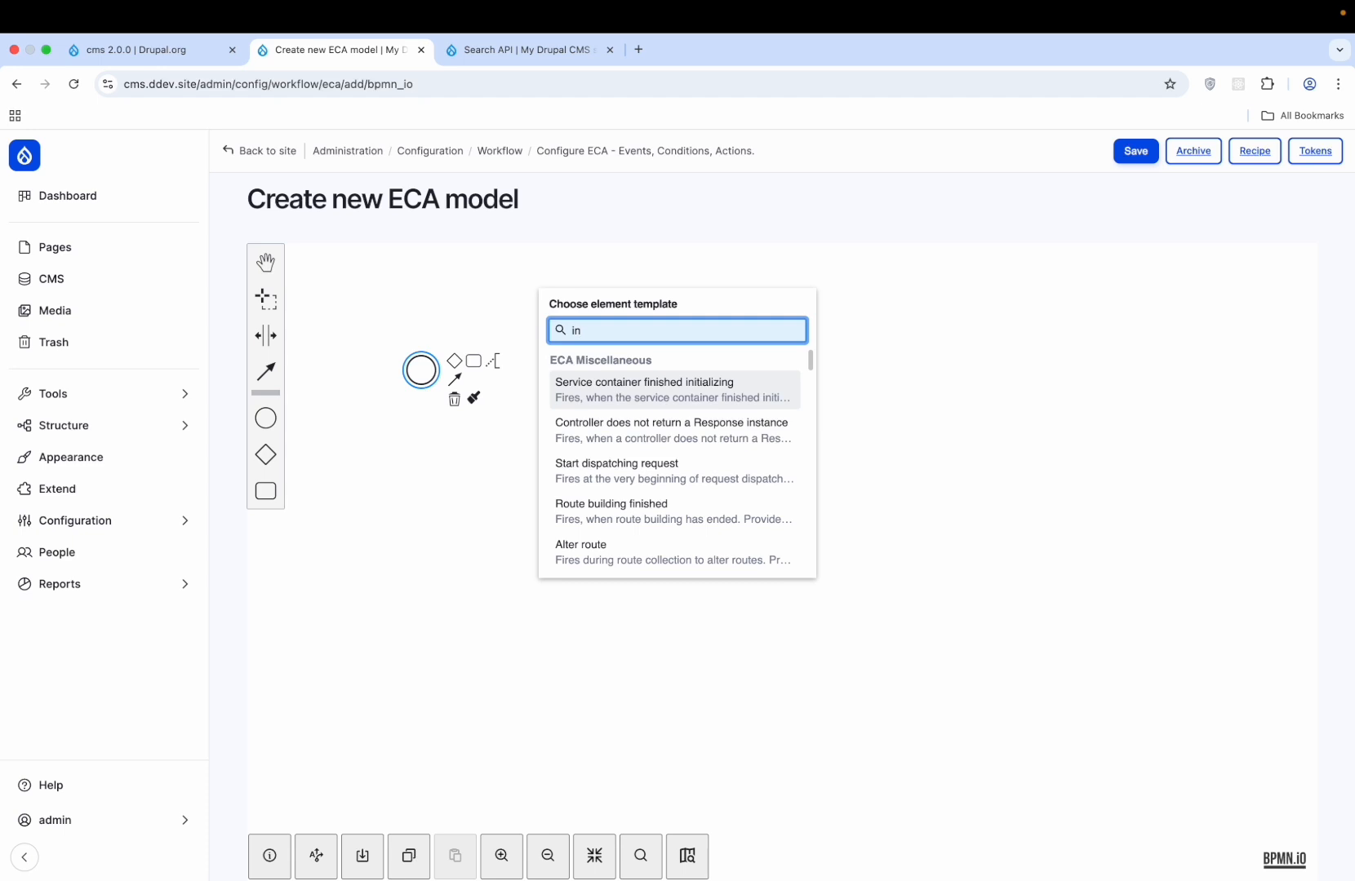
text(ser)
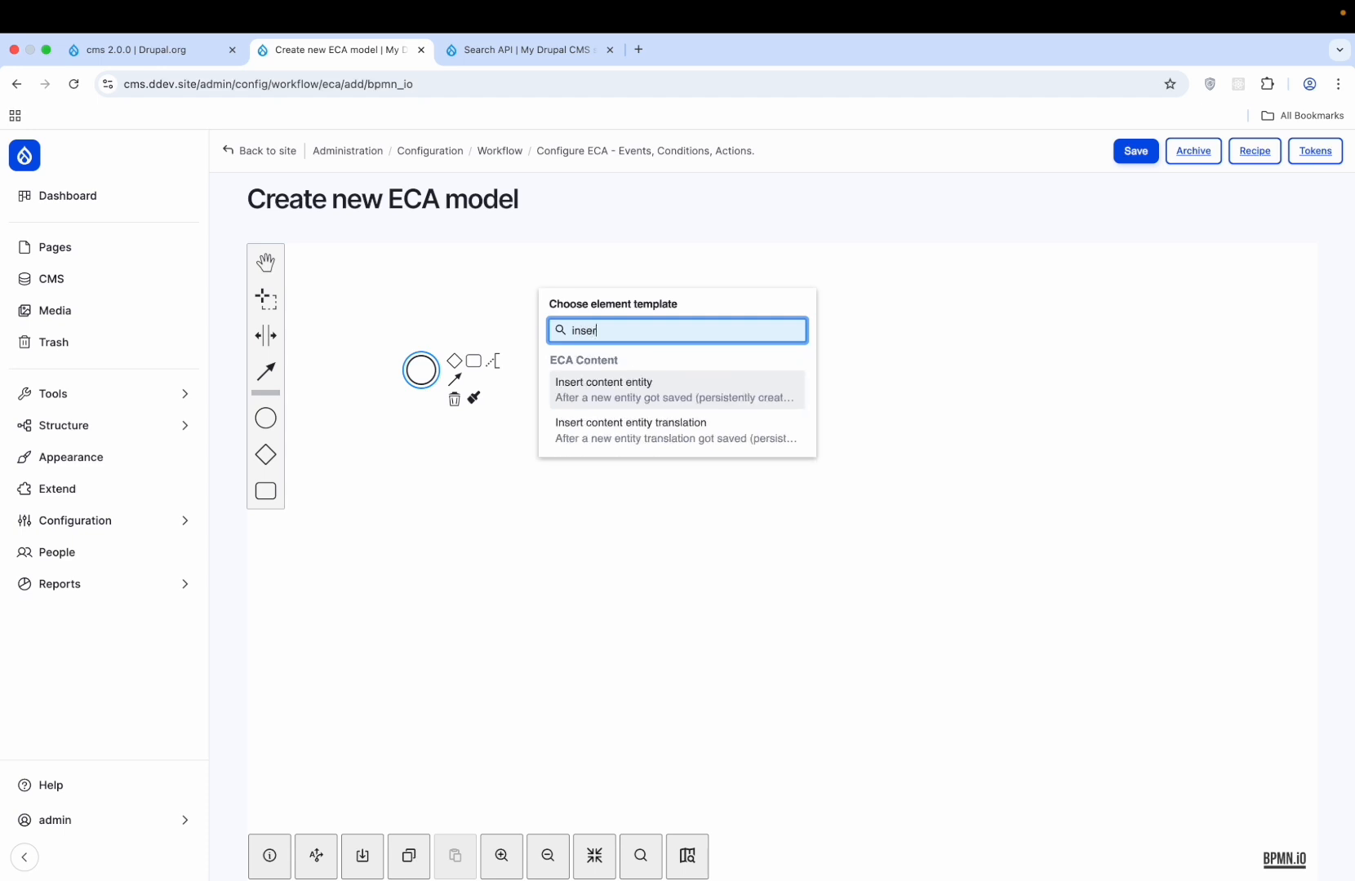
click(678, 386)
- Set the event's type to Content: Demo and confirm the setting was kept
click(1211, 320)
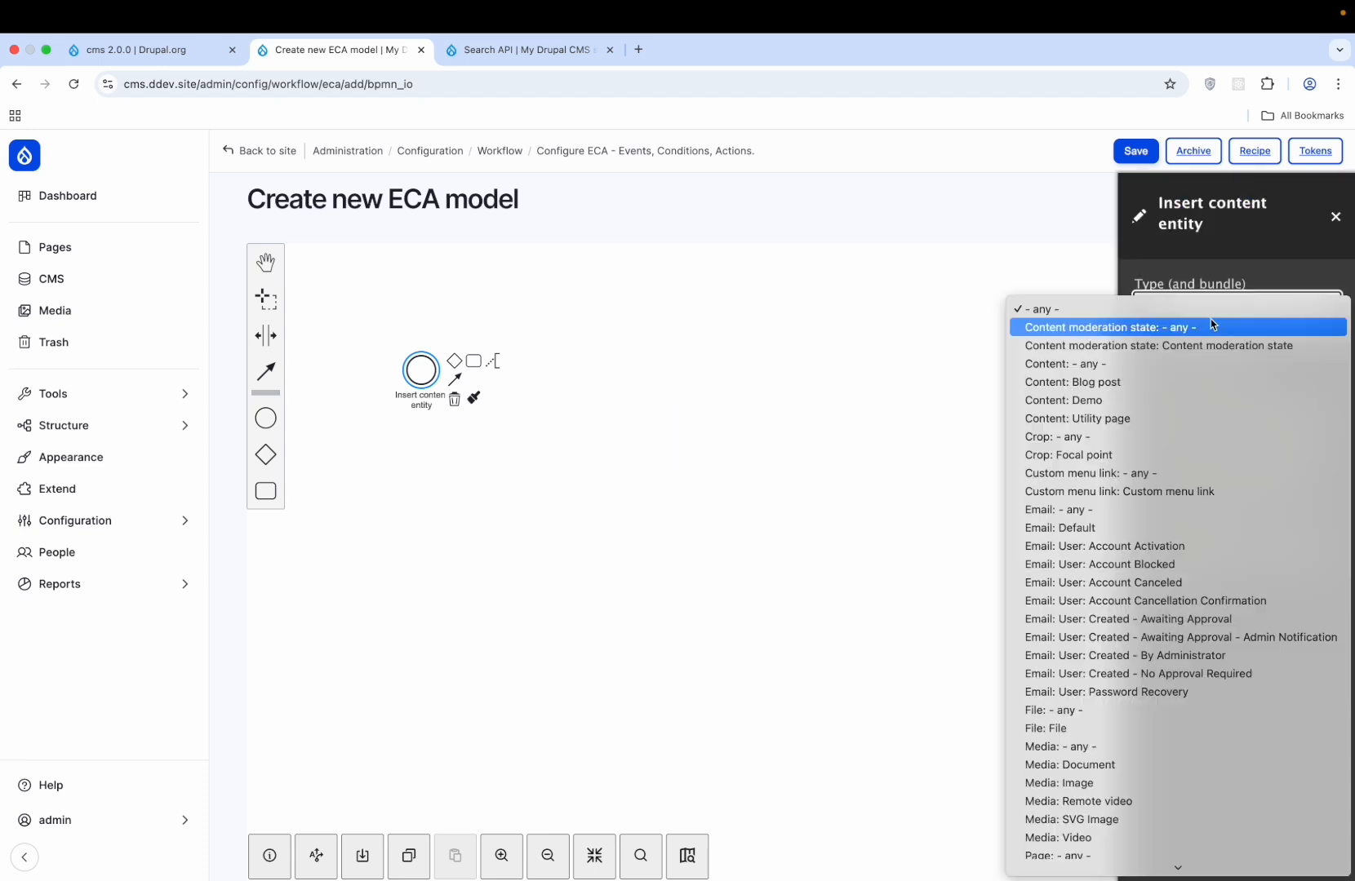
click(1116, 405)
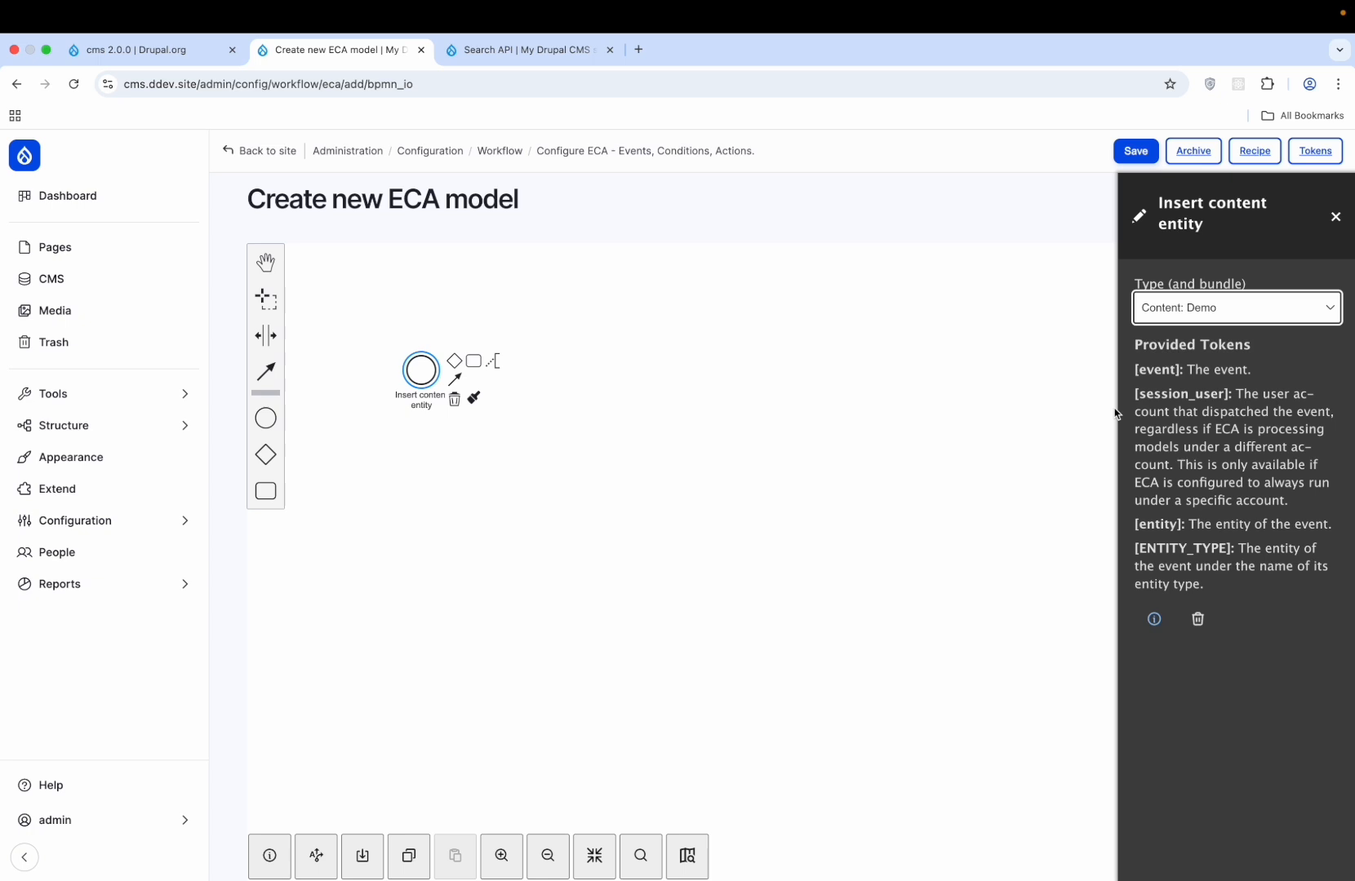
click(831, 491)
click(421, 372)
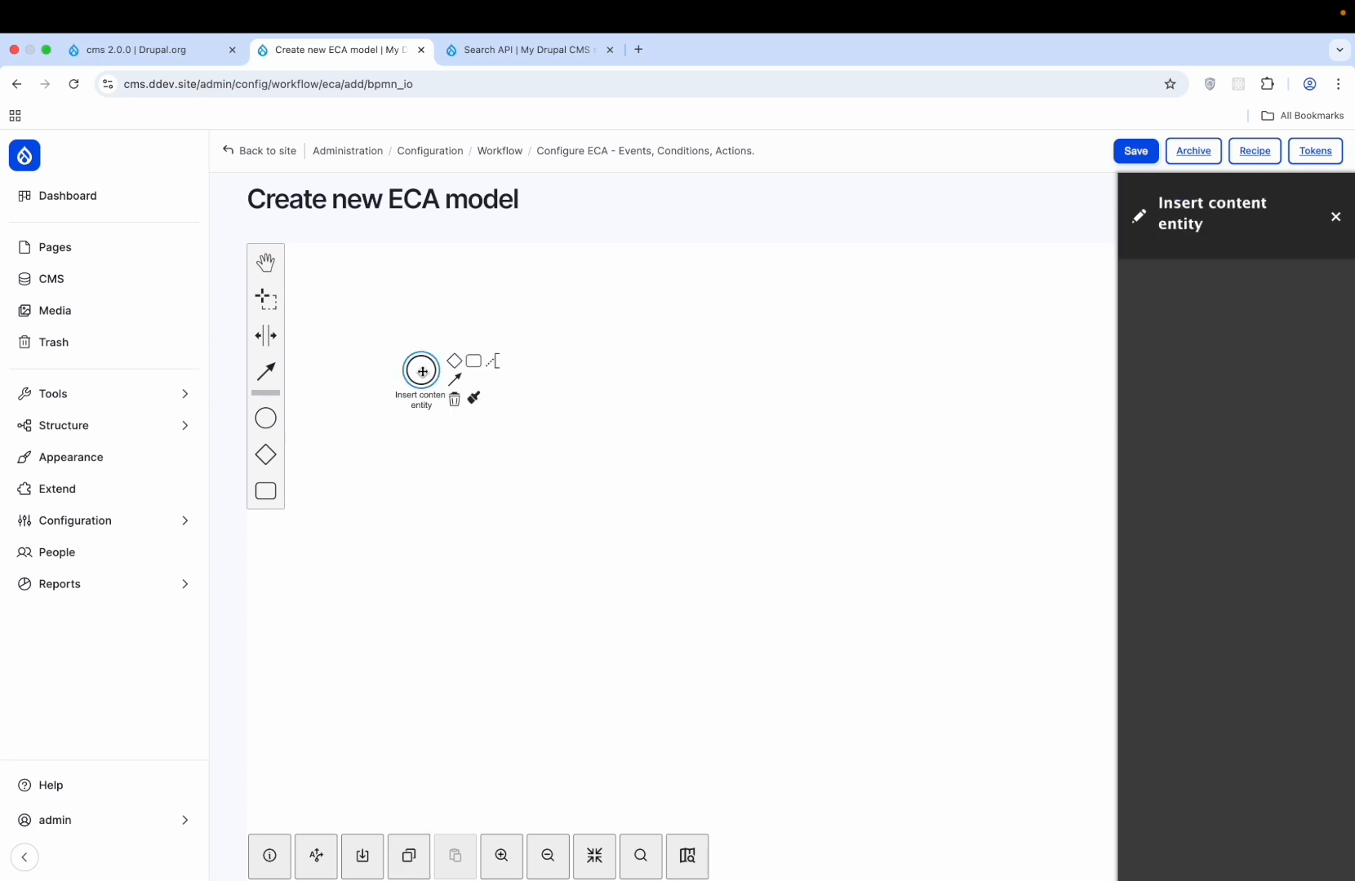
click(1271, 308)
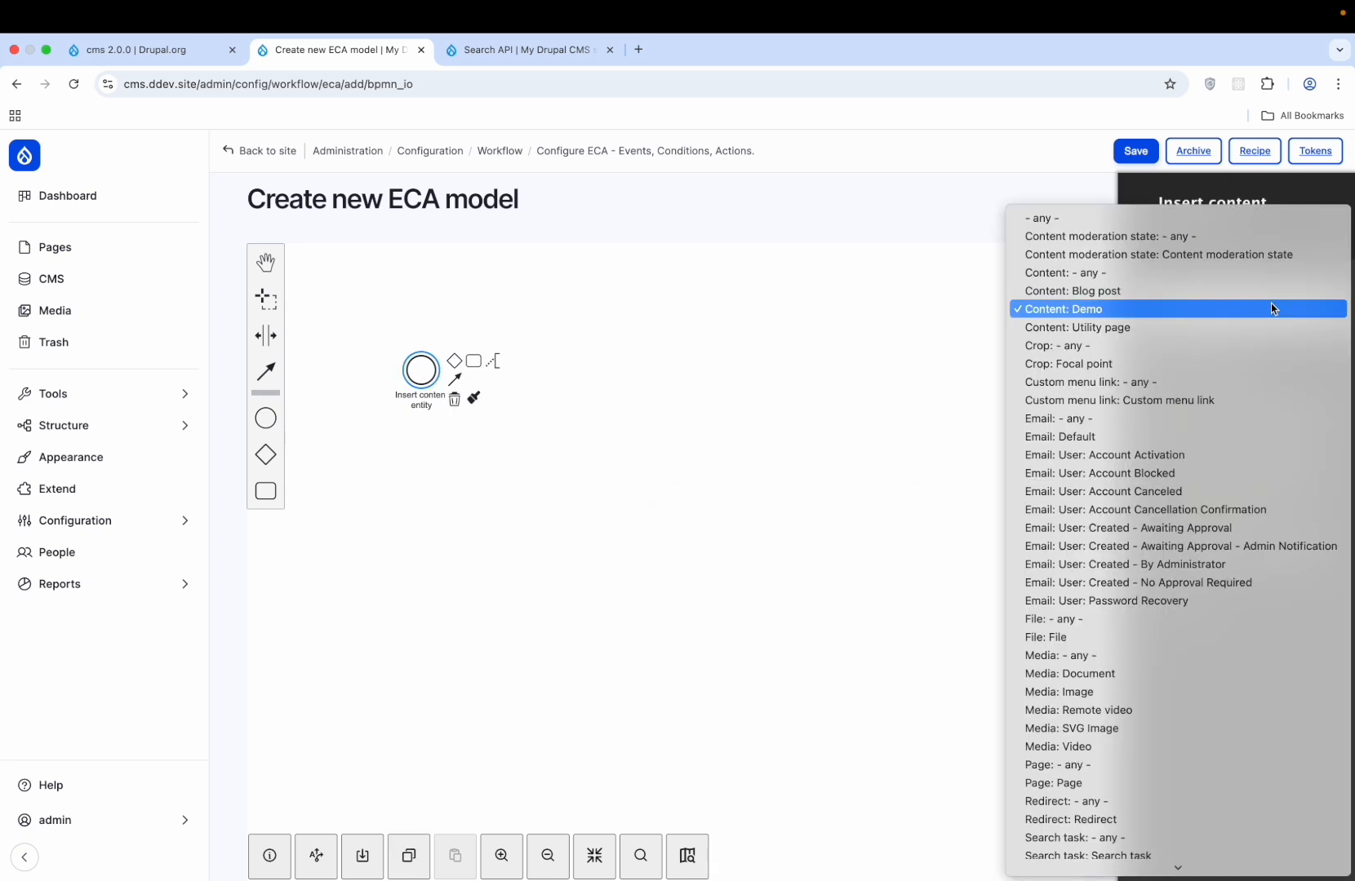
click(1272, 306)
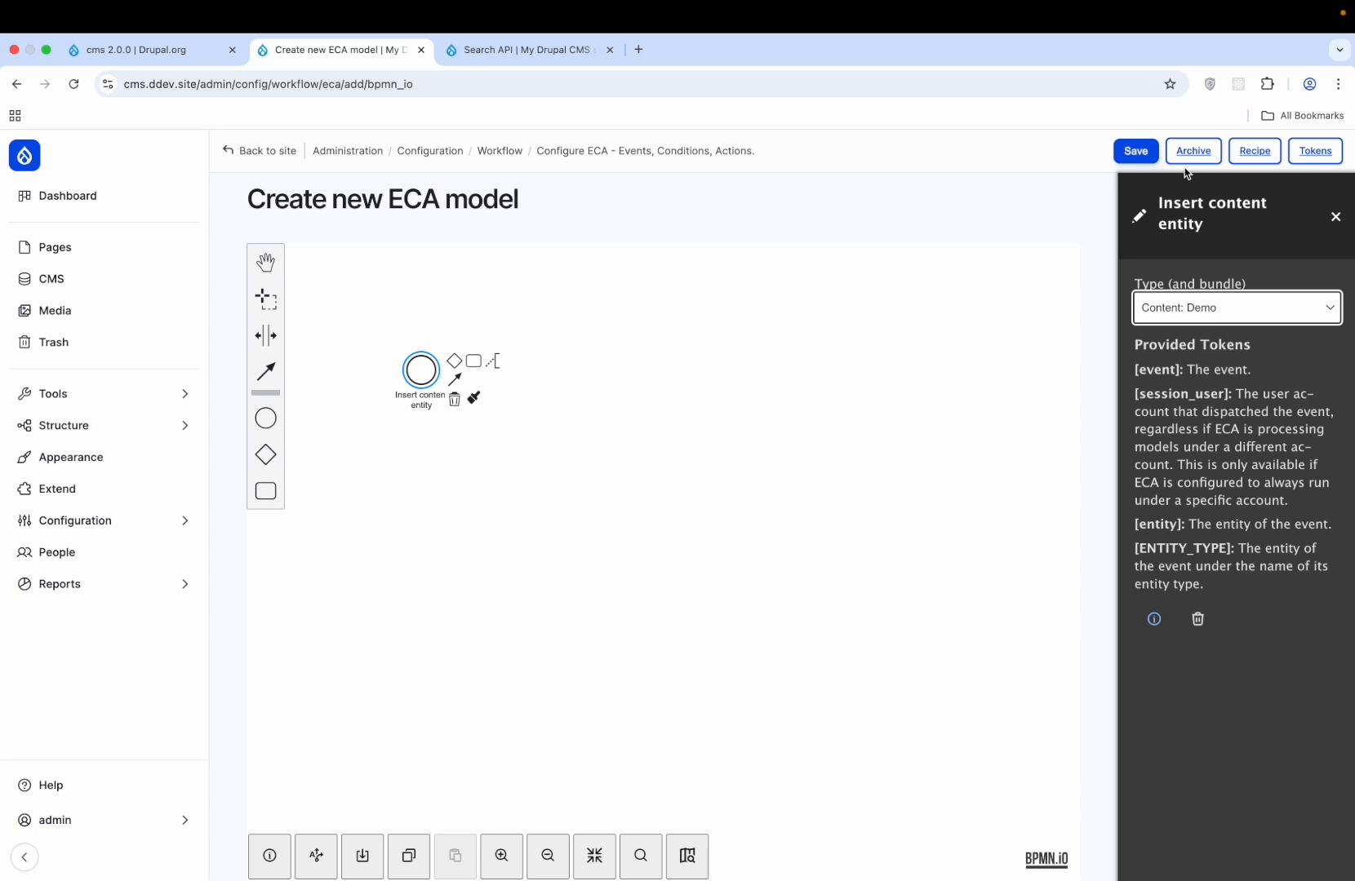
click(392, 193)
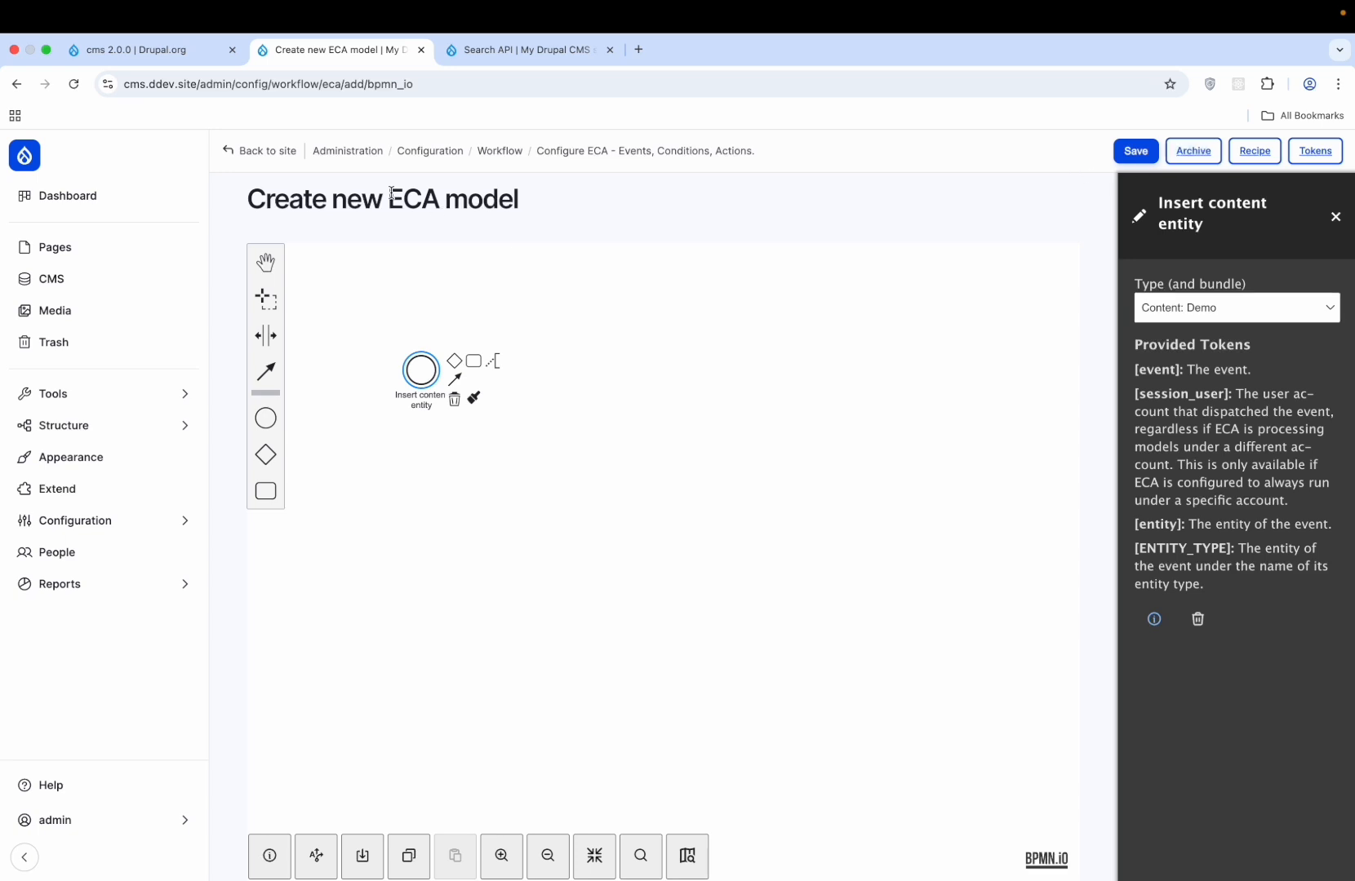
double_click(391, 196)
click(606, 222)
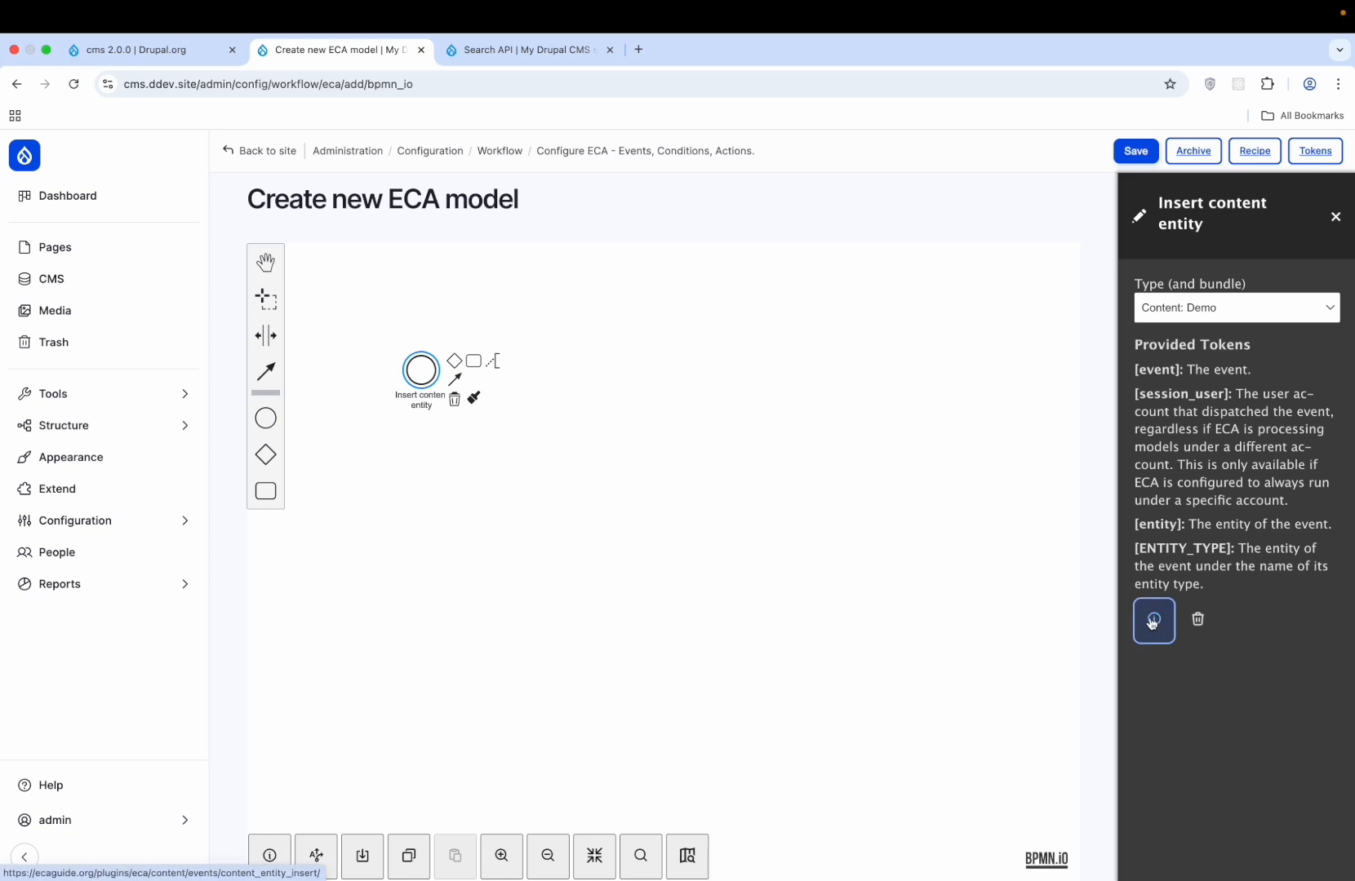
right_click(526, 517)
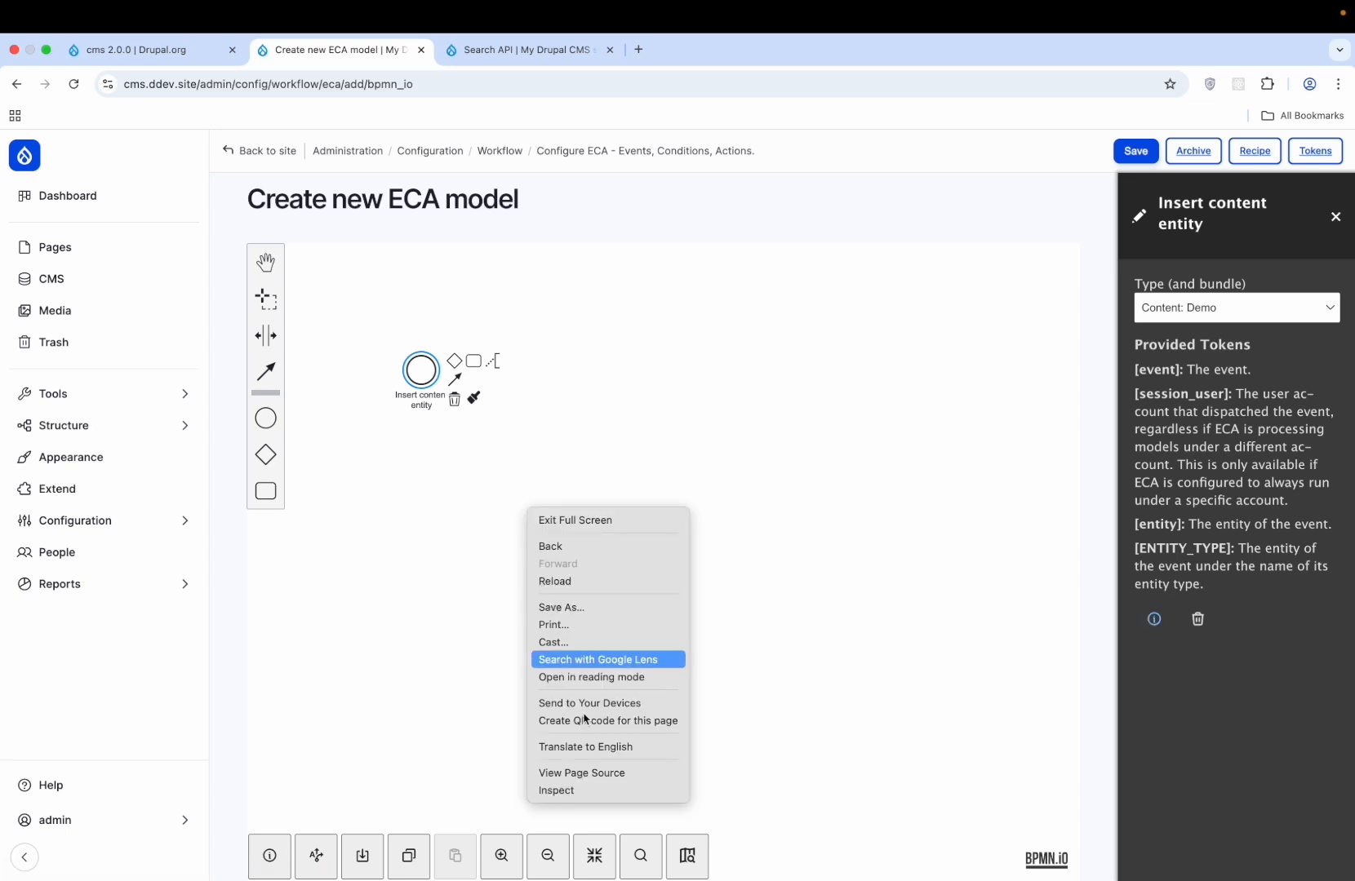
click(605, 791)
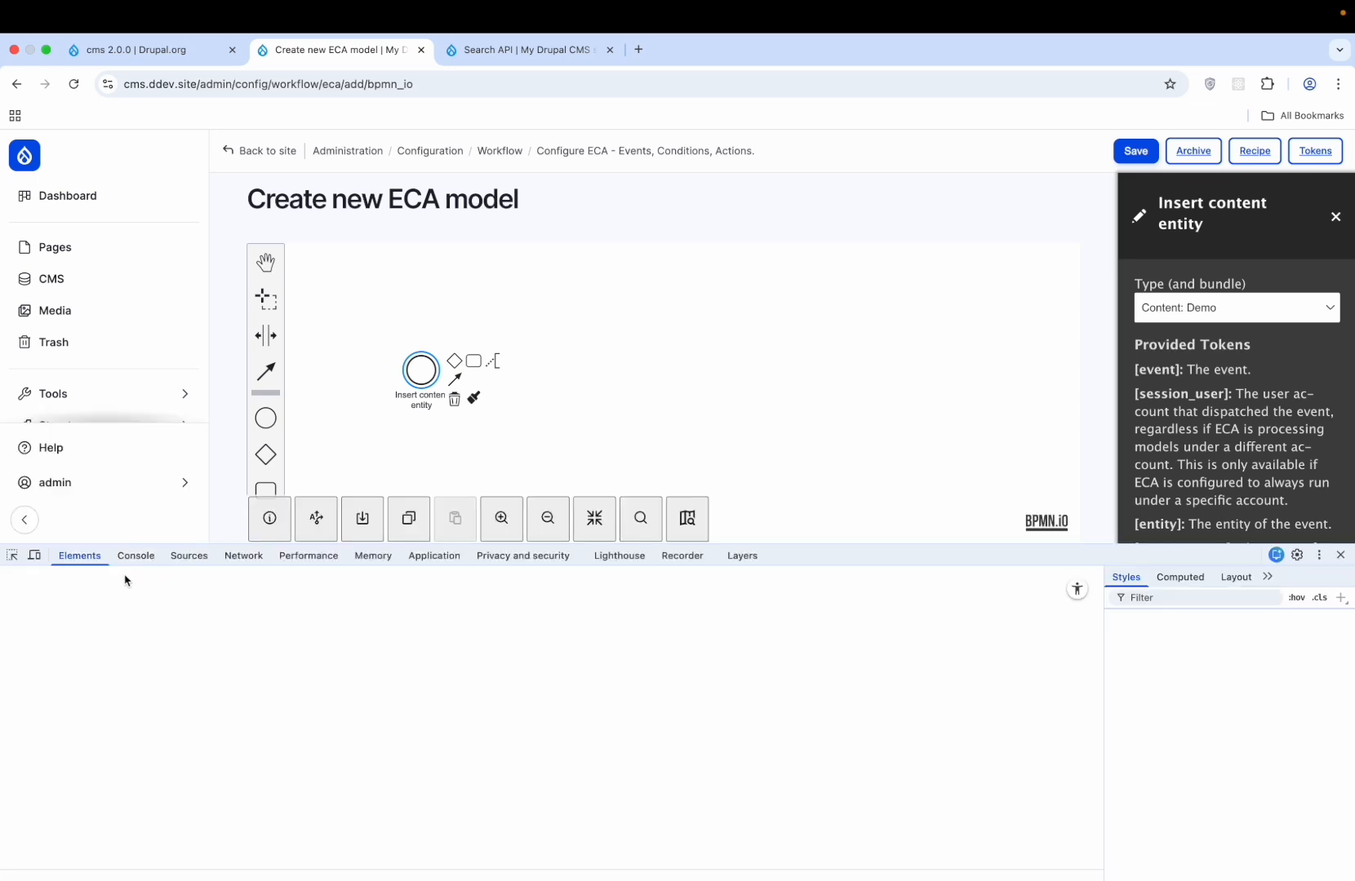
click(135, 556)
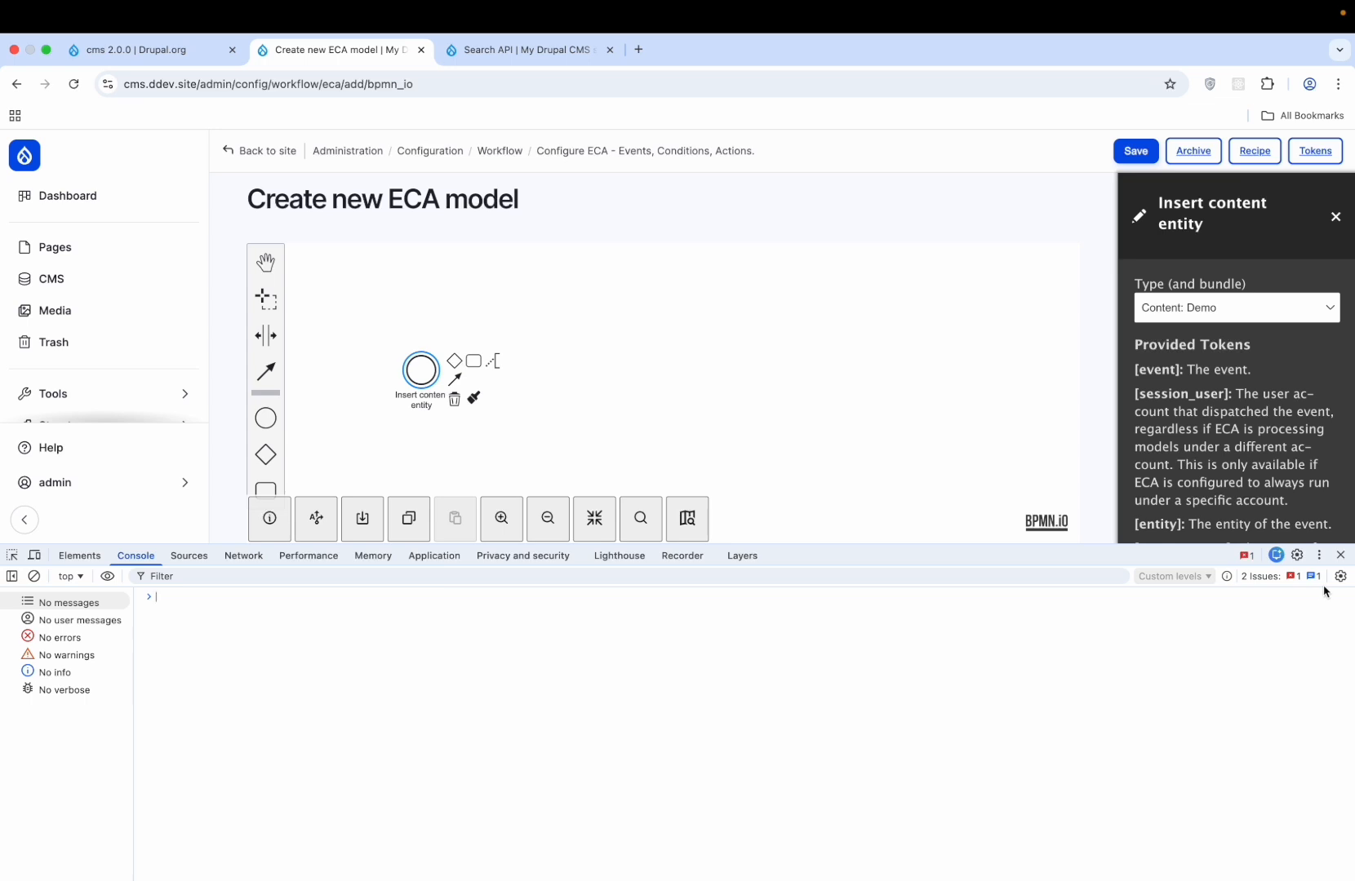
click(1287, 577)
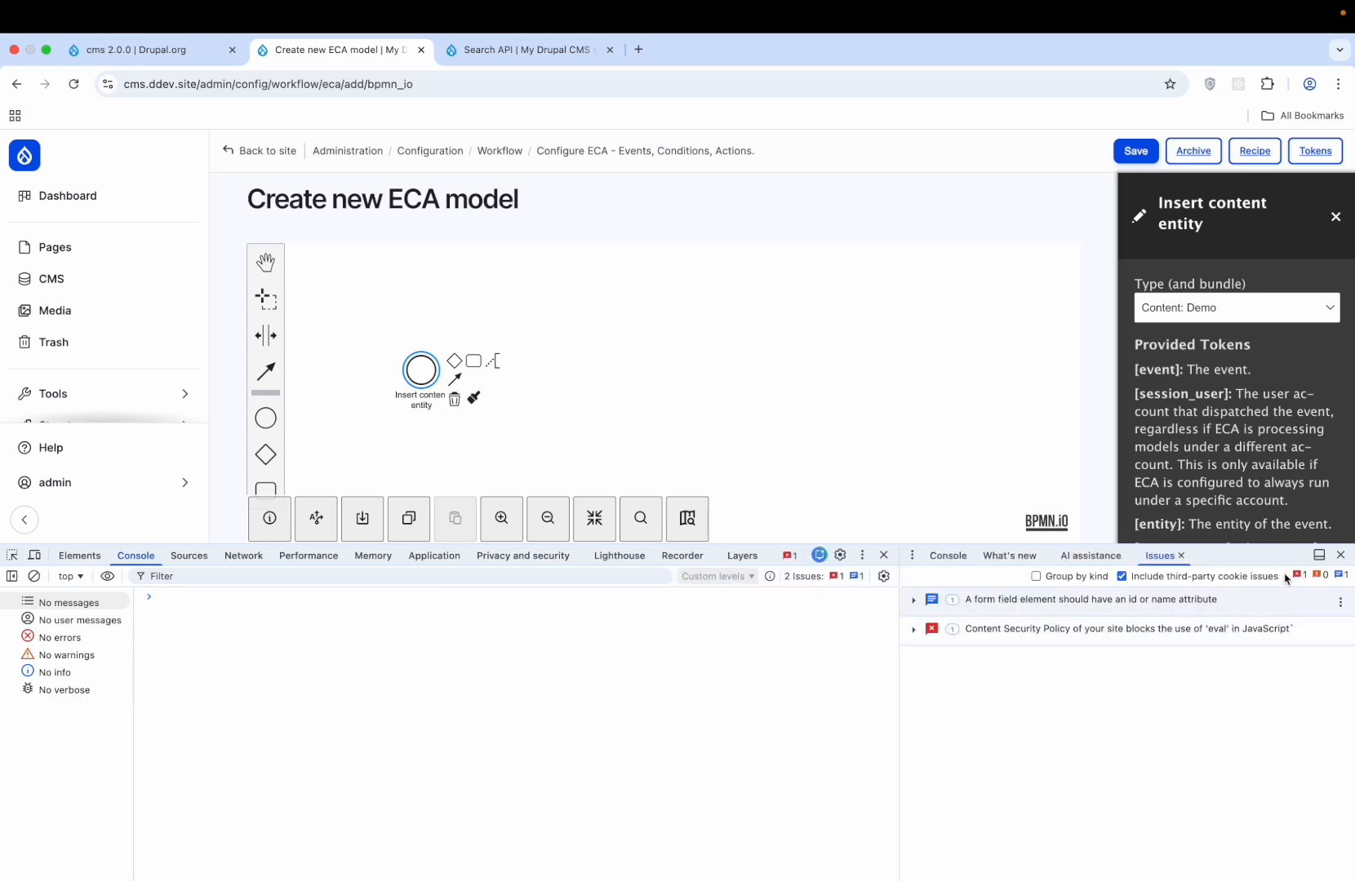
click(1340, 555)
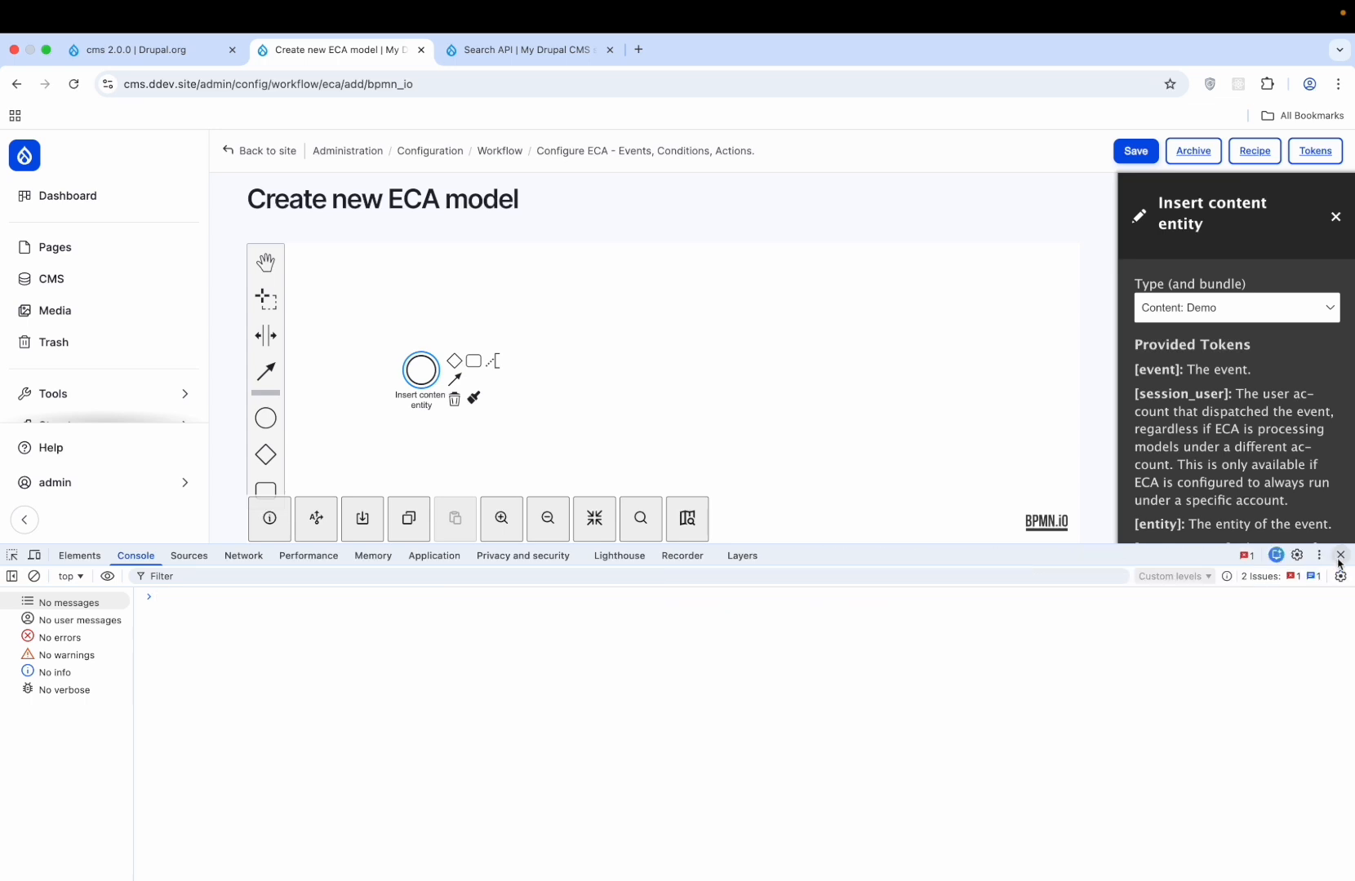
click(1339, 556)
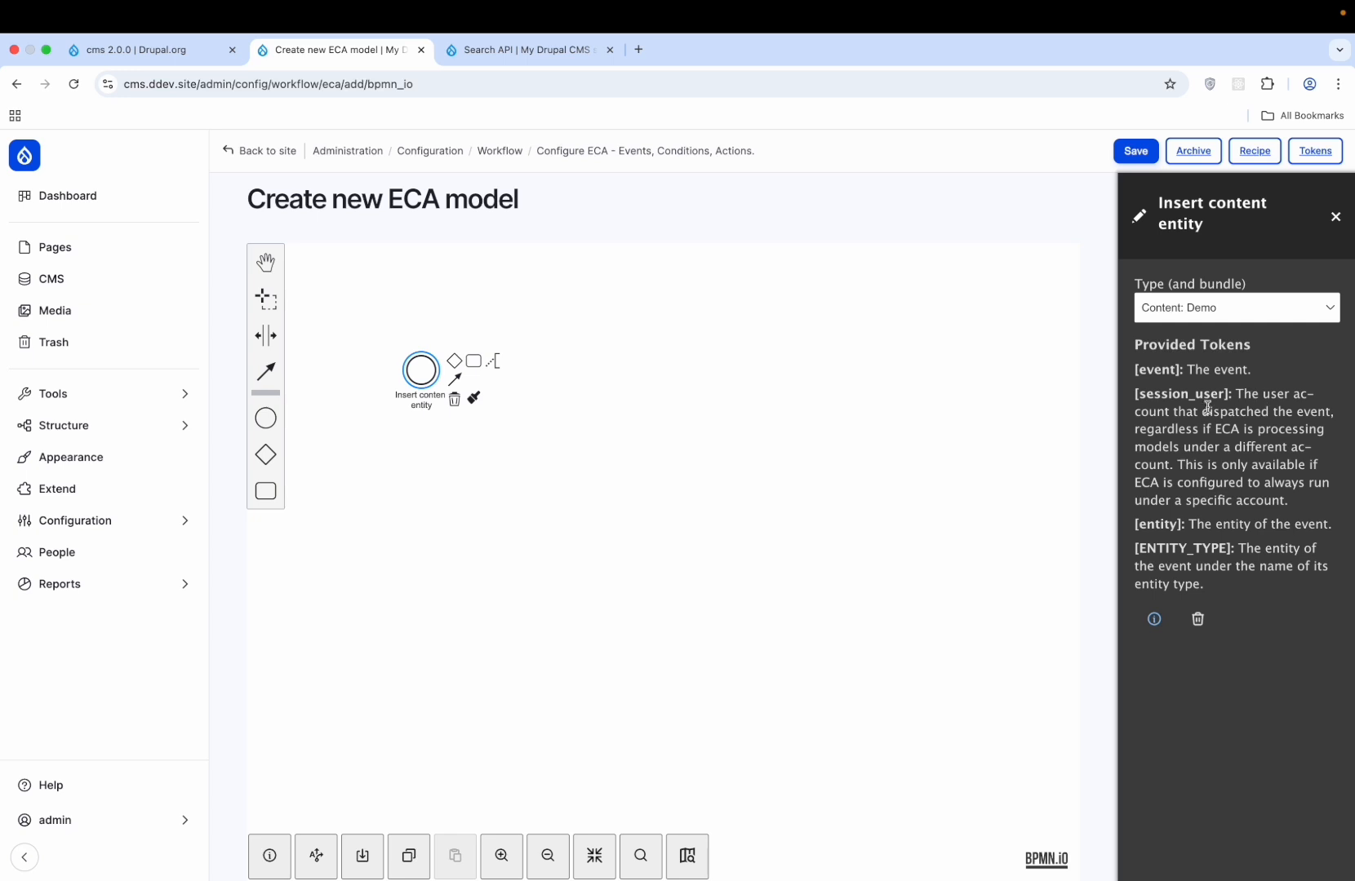
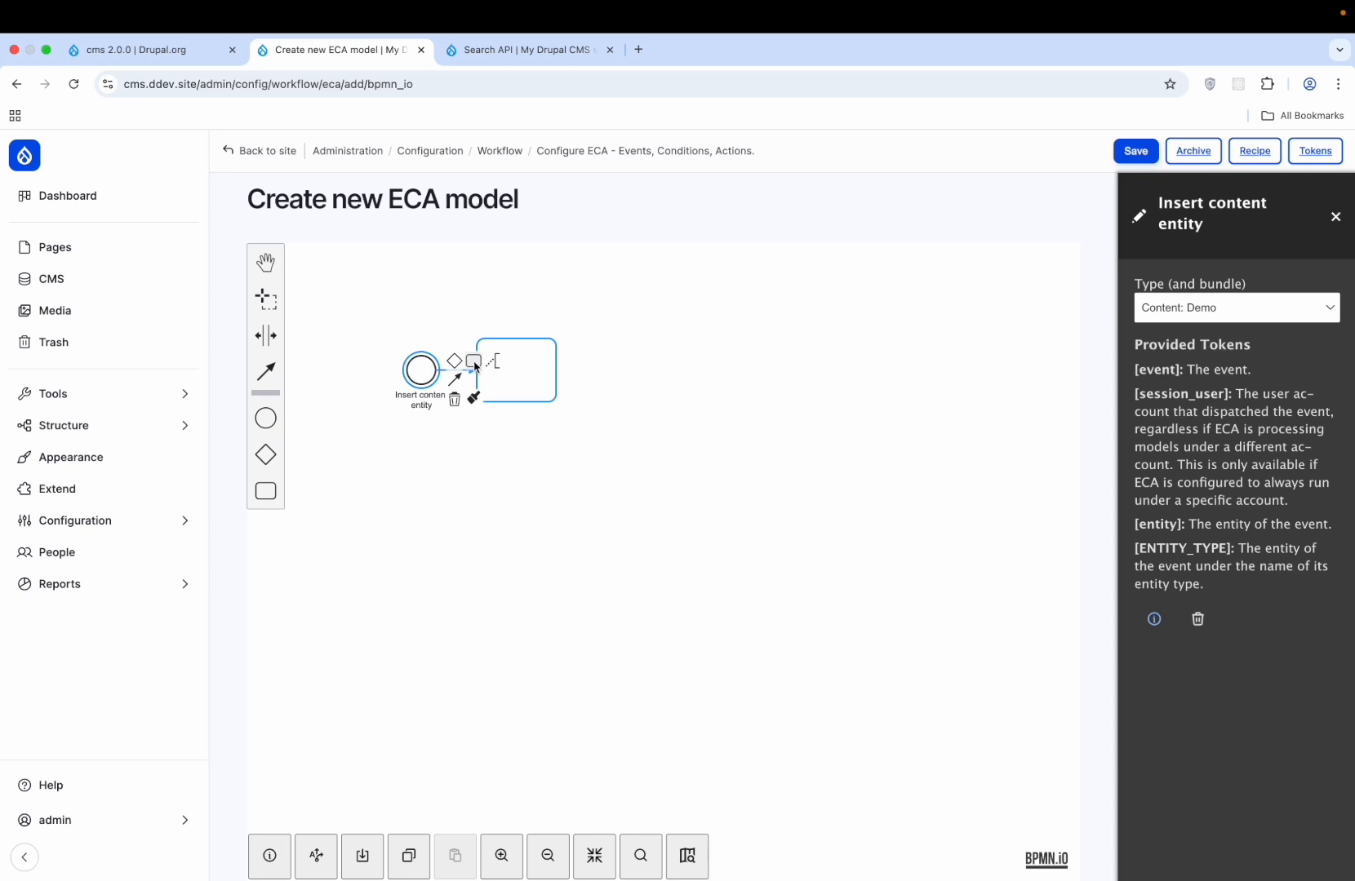
- Append a 'Display a message to the user' task after the Insert content entity start event
click(476, 367)
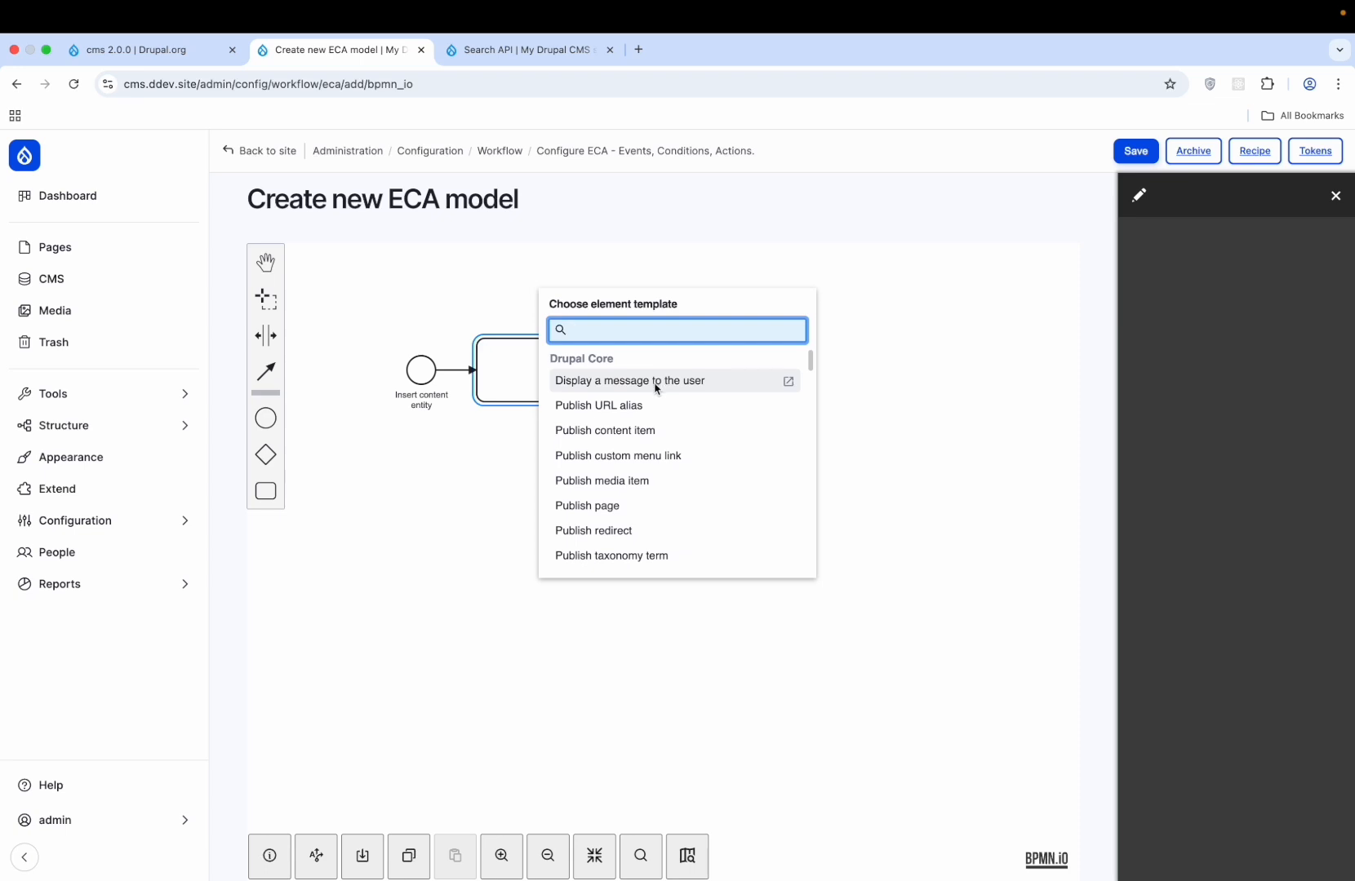
scroll(656, 388, down, 3)
scroll(655, 388, down, 2)
scroll(655, 388, down, 3)
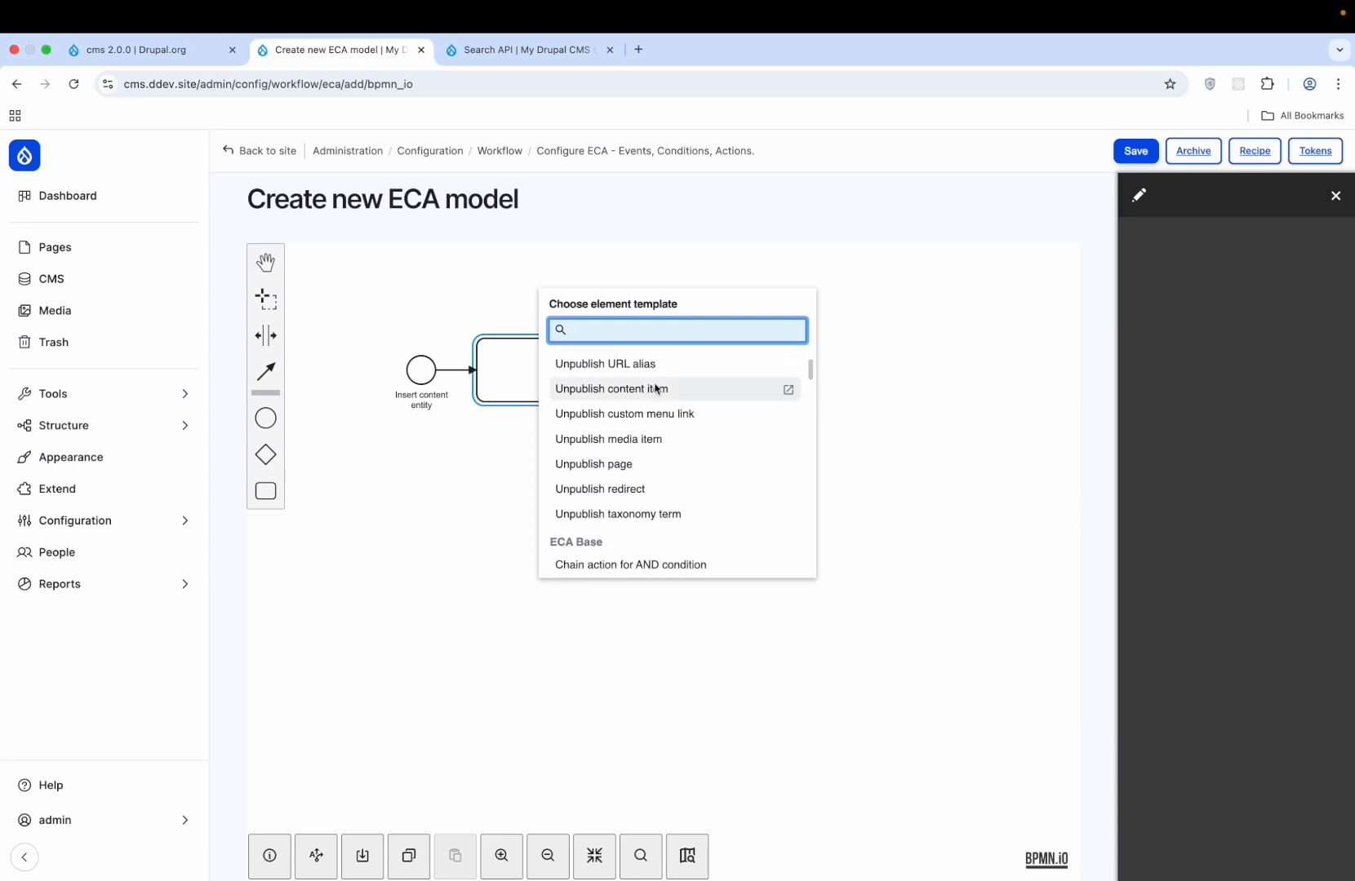
scroll(655, 388, up, 5)
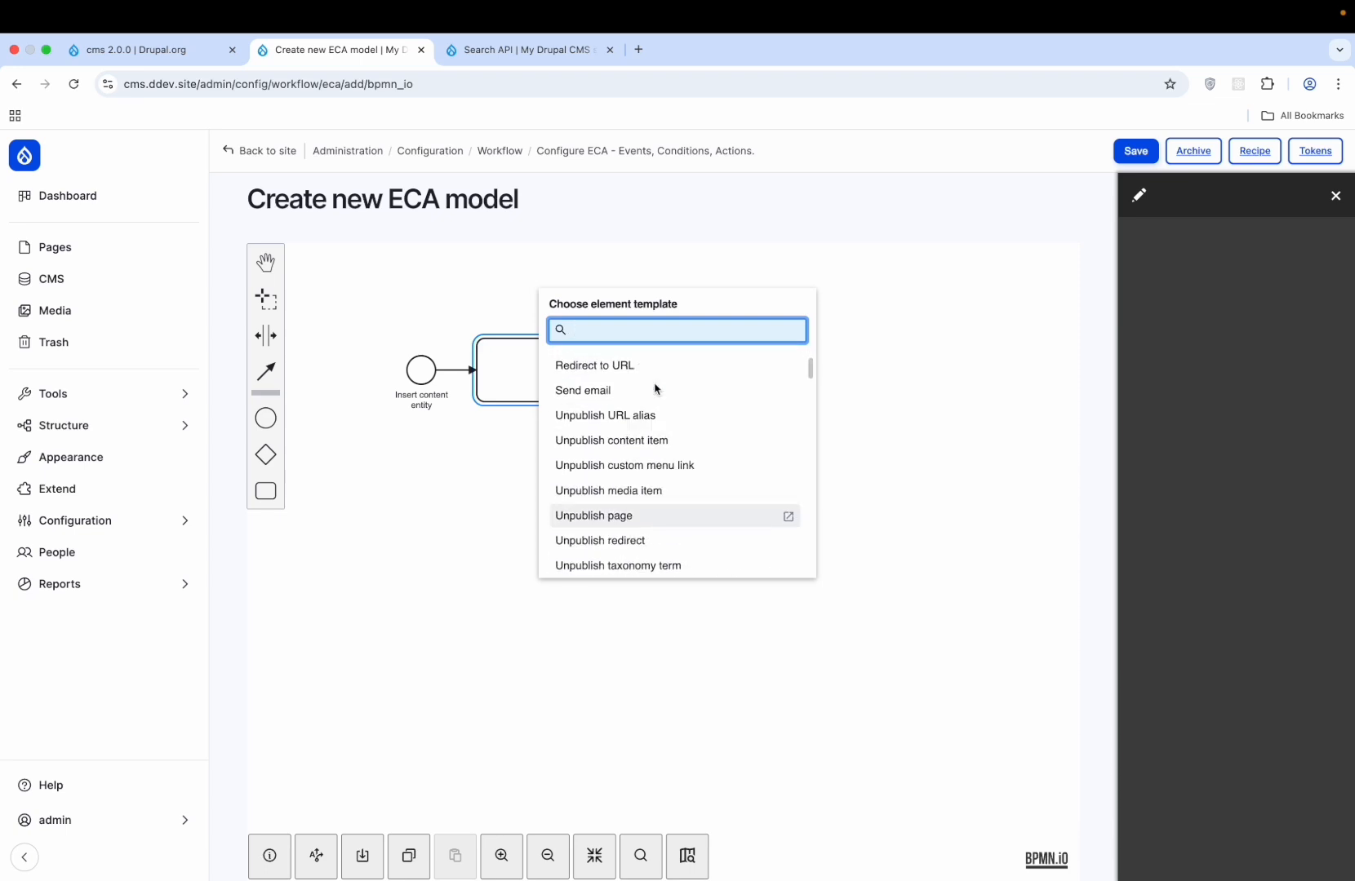
scroll(656, 388, down, 5)
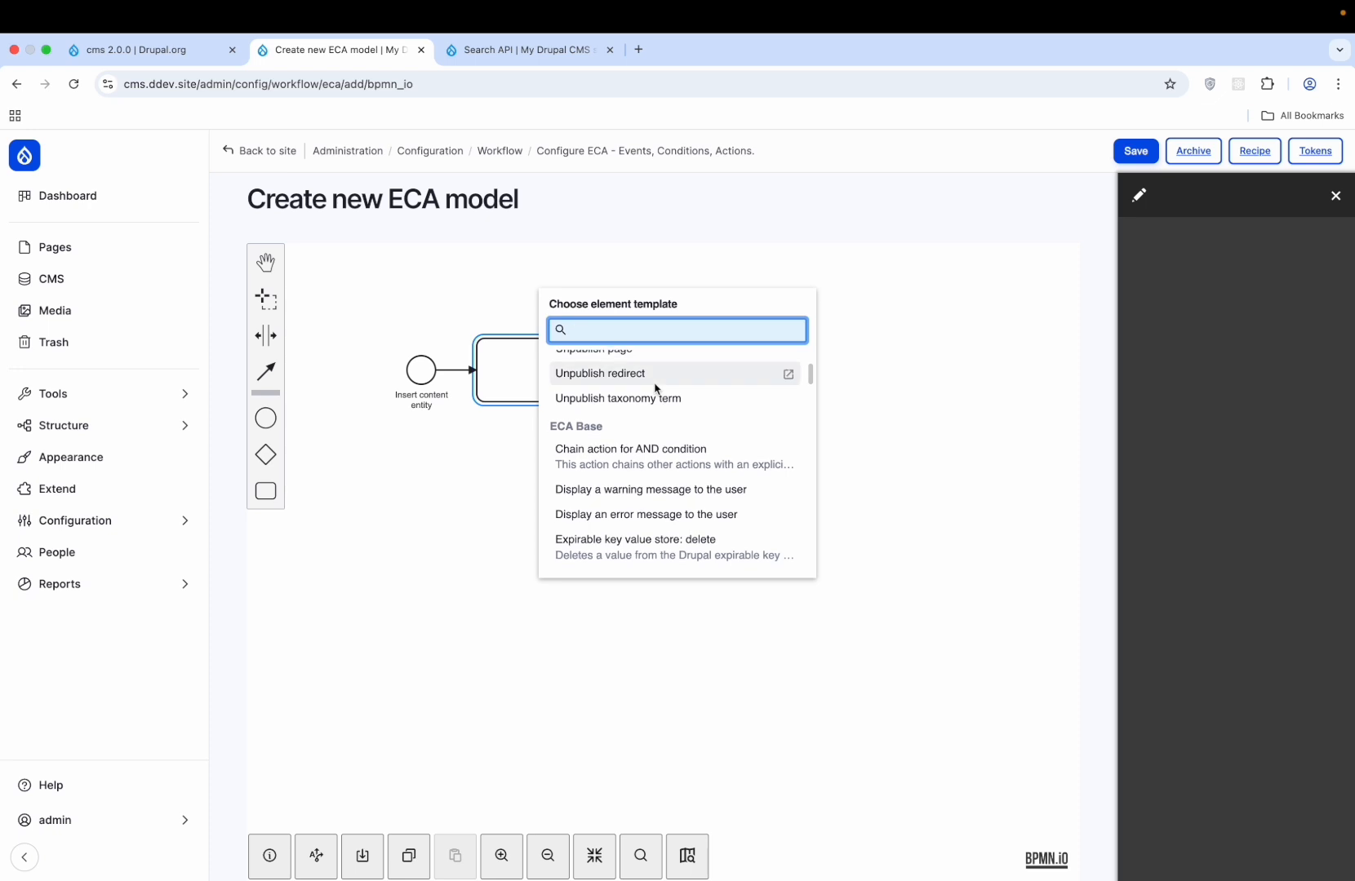
scroll(656, 389, up, 5)
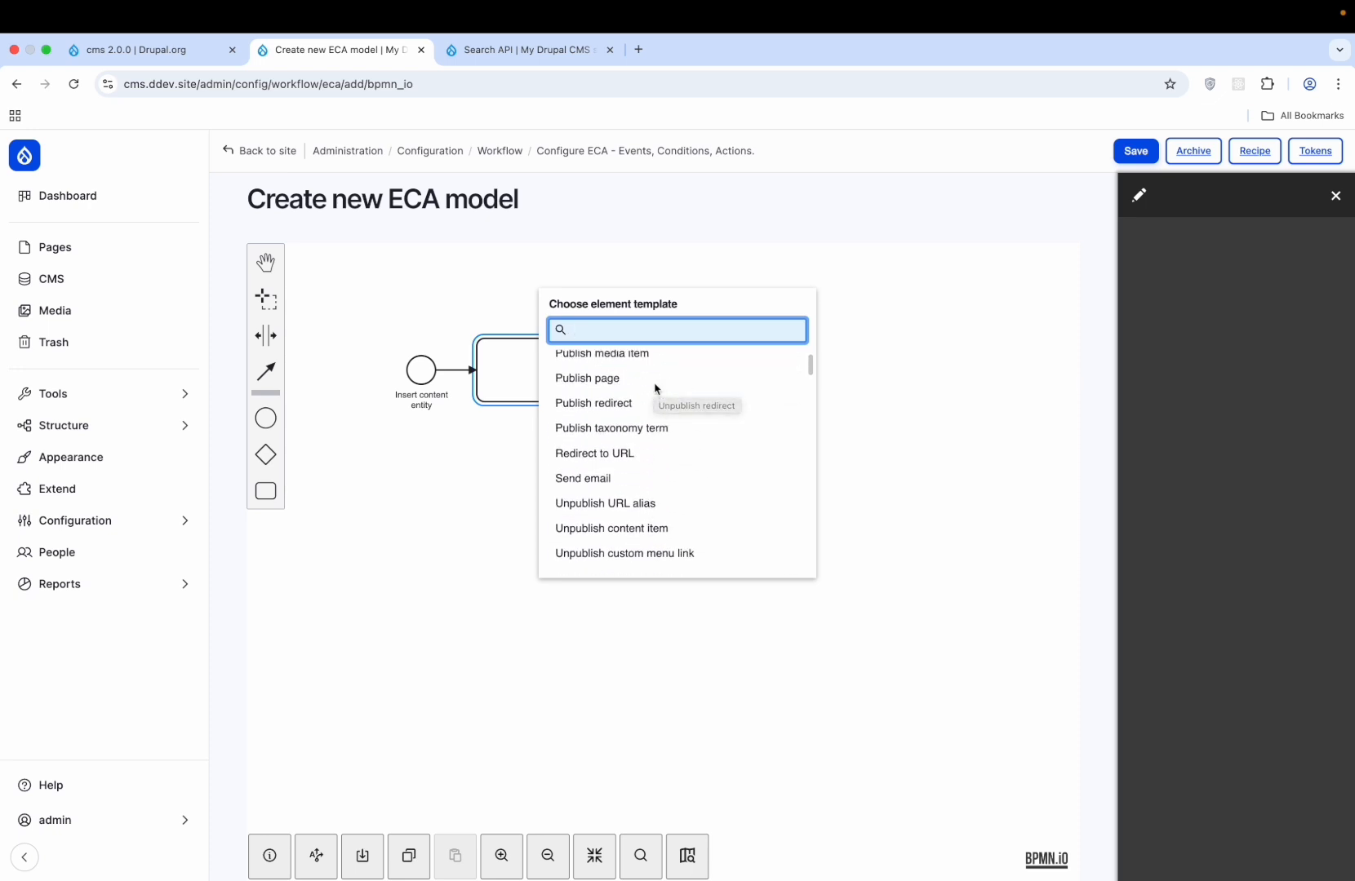
click(655, 387)
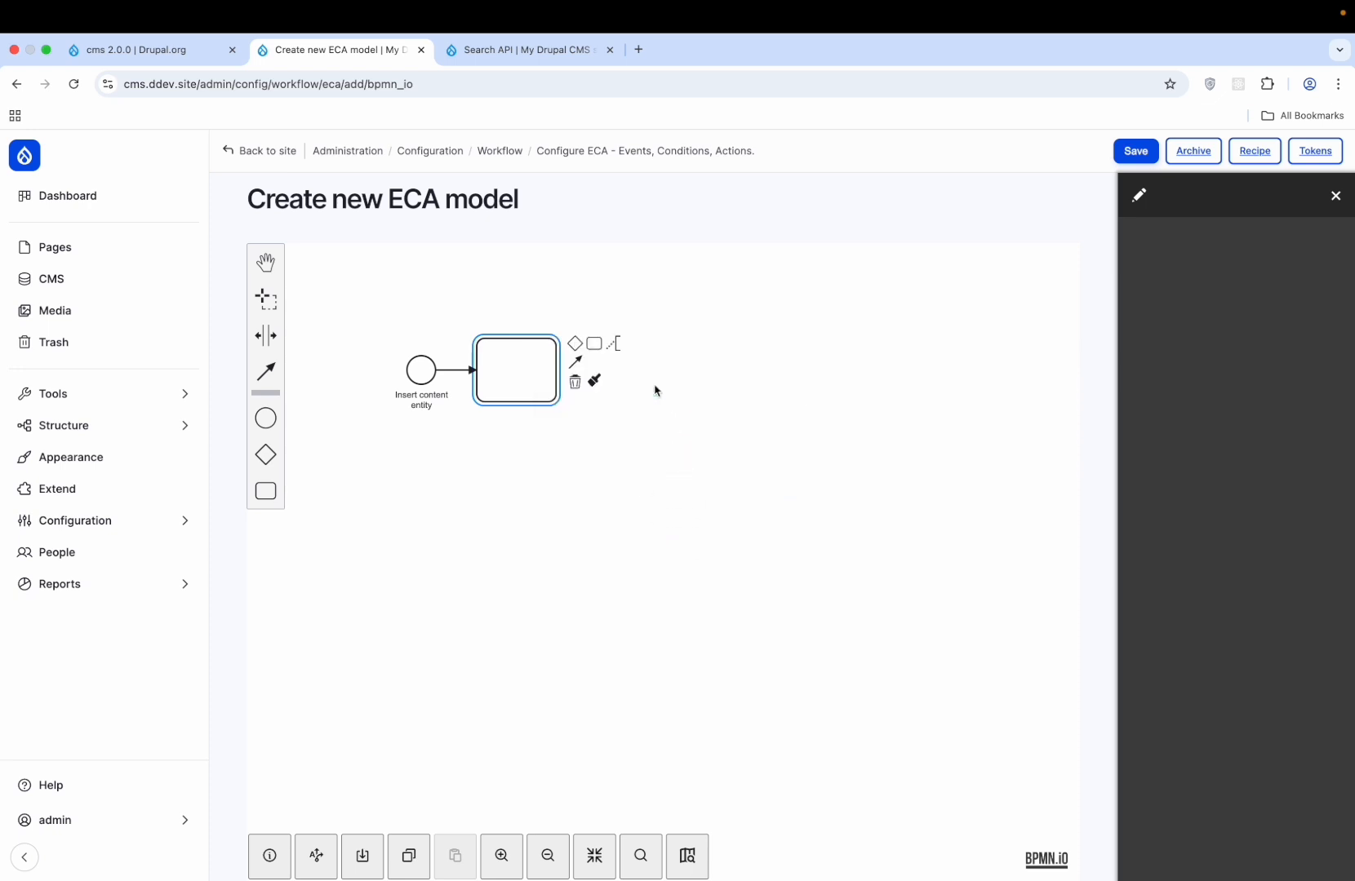
- Set the task's message to 'This is a cms demo node you are creating' and save the model
click(1166, 357)
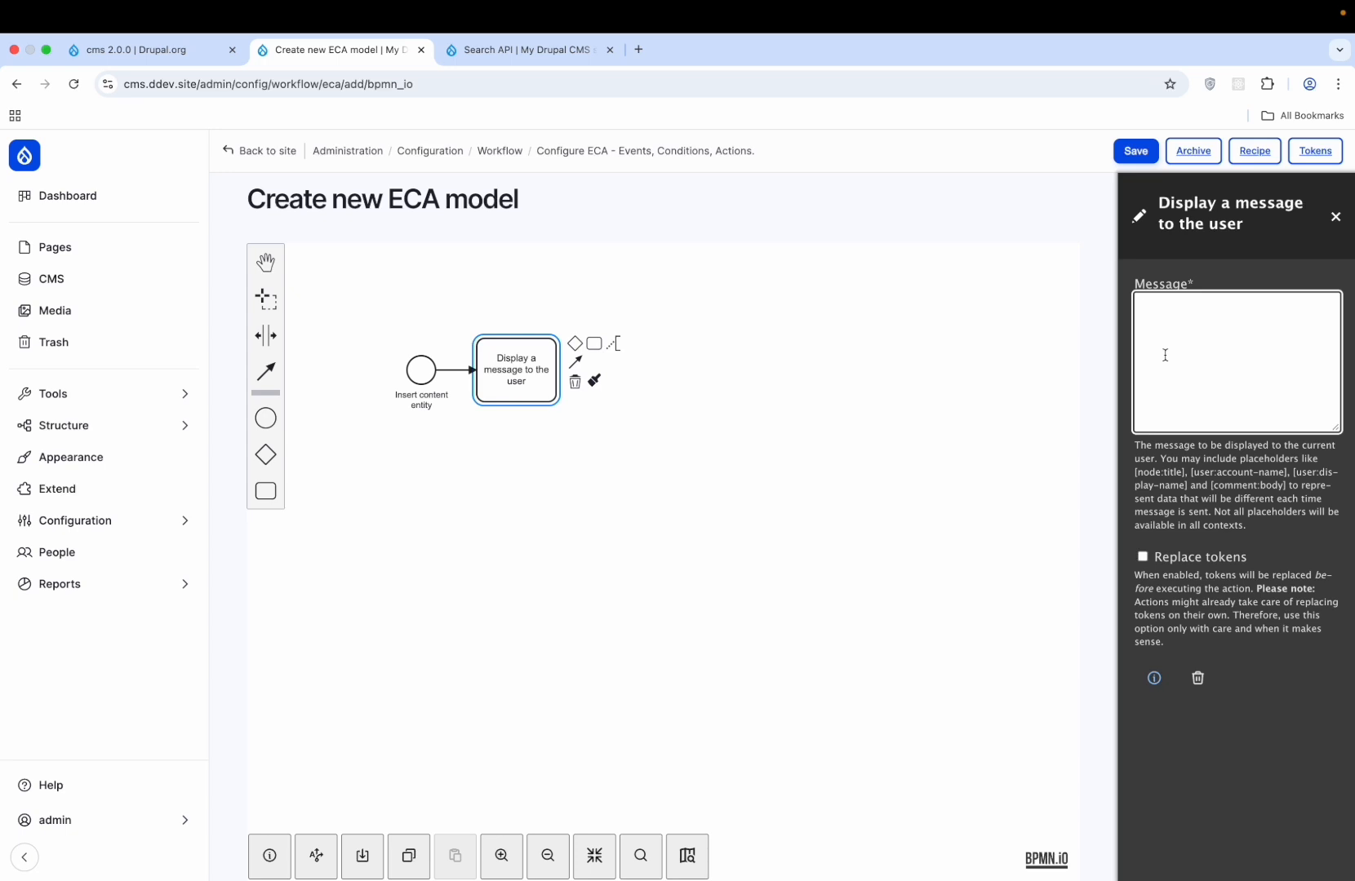
text(This is a cms demo node you are creating)
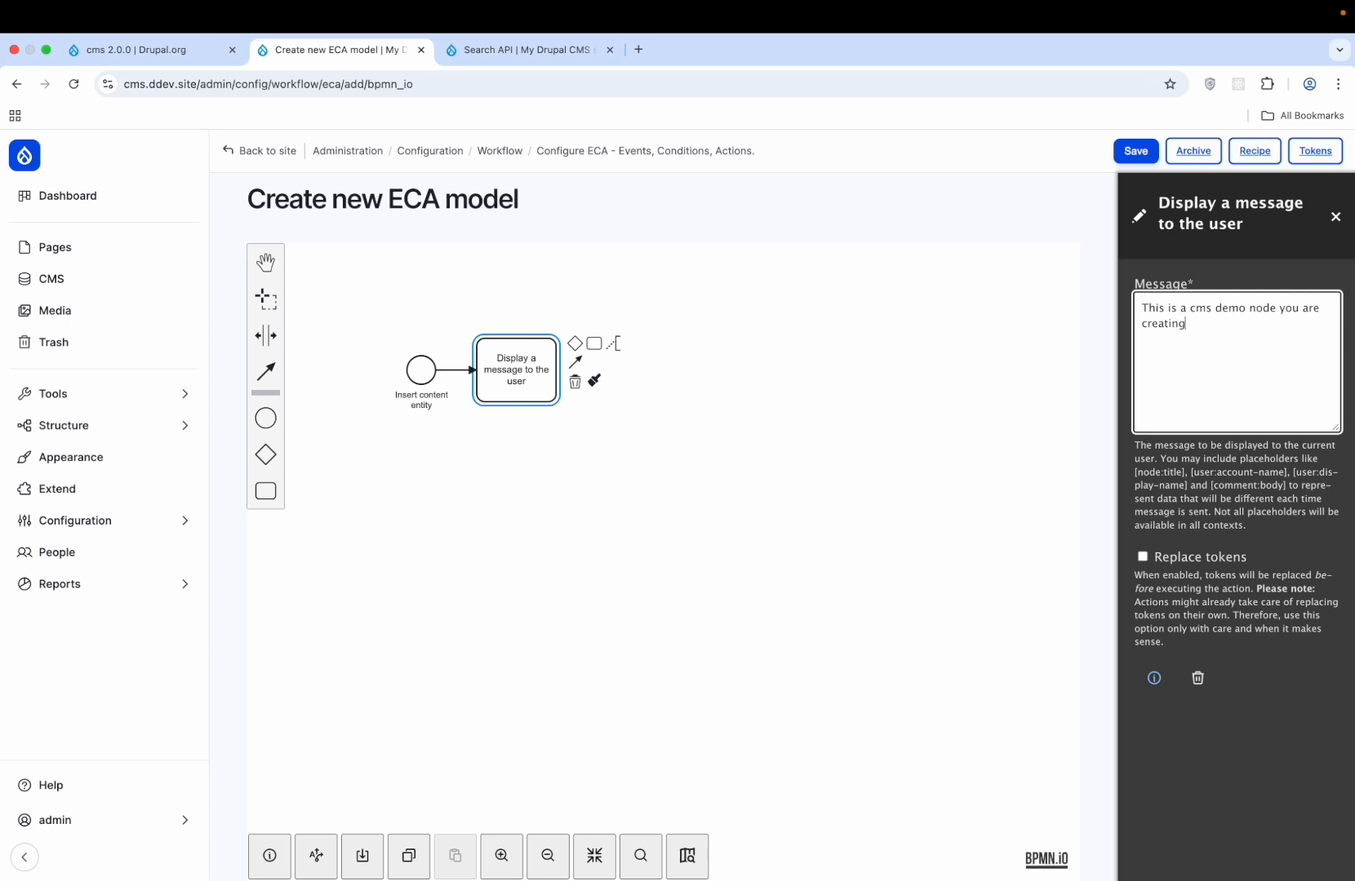
click(1137, 154)
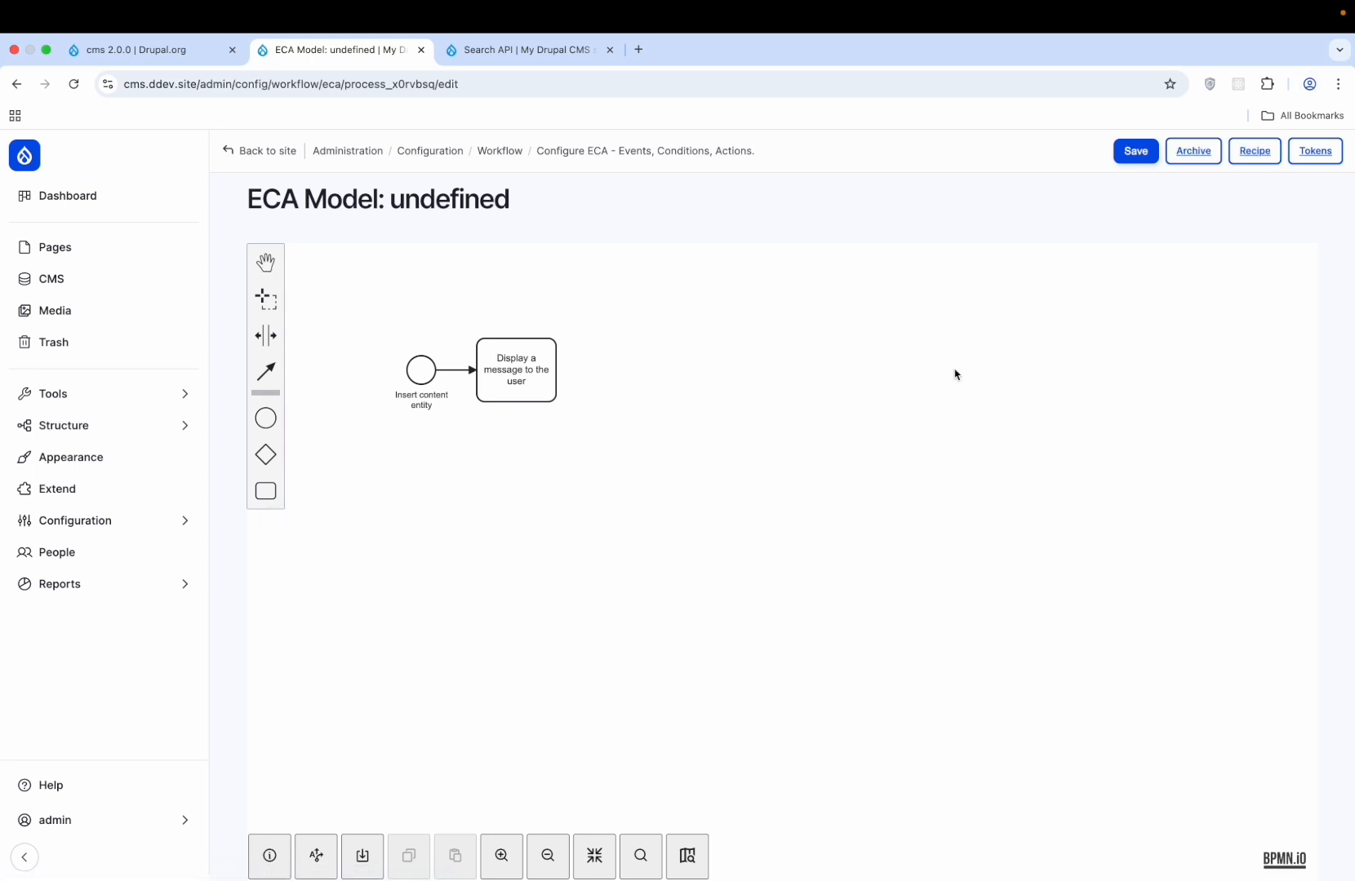
- Open the ECA models list in a new tab and locate the Content: Demo model
double_click(426, 193)
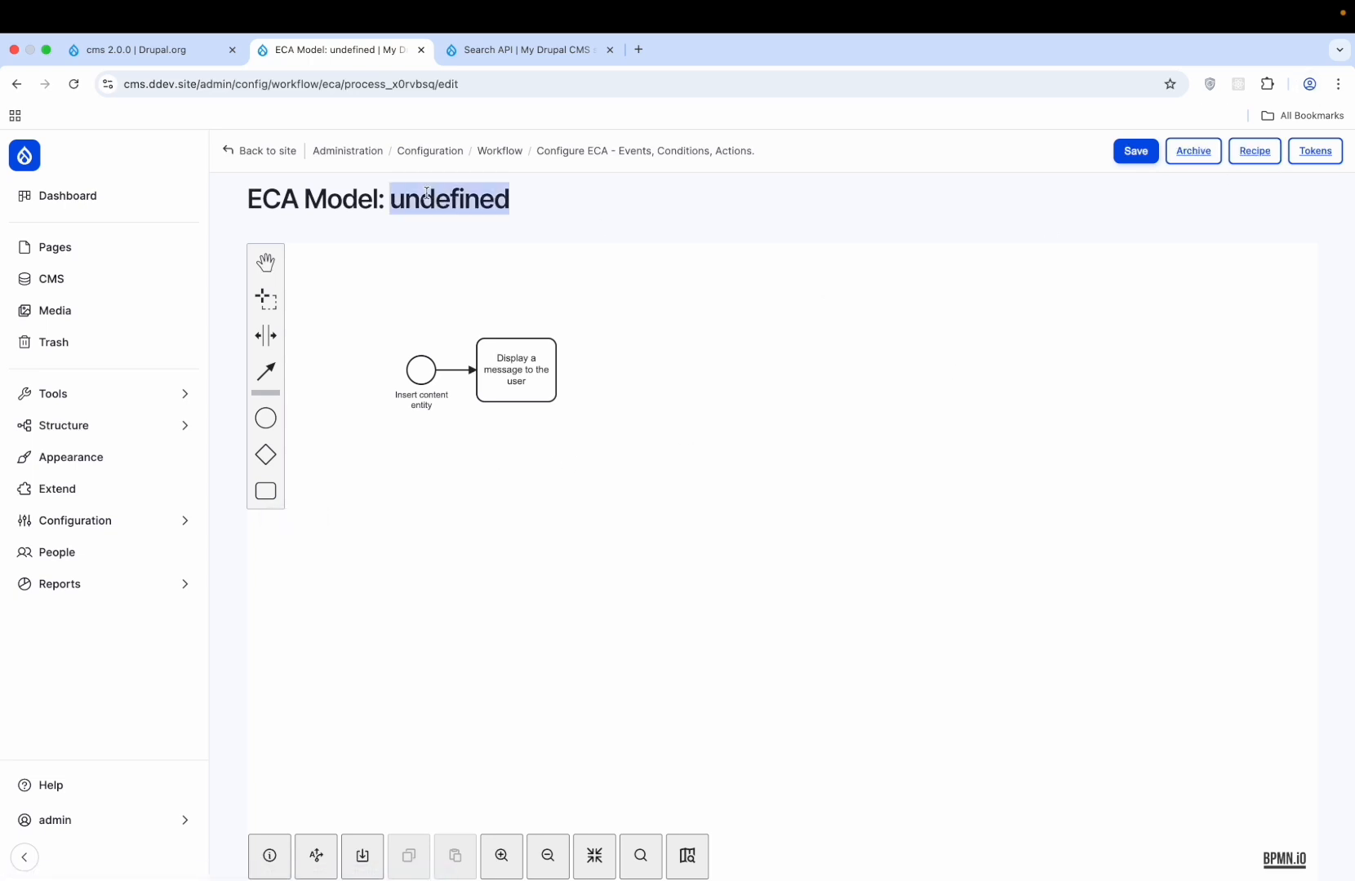
click(870, 413)
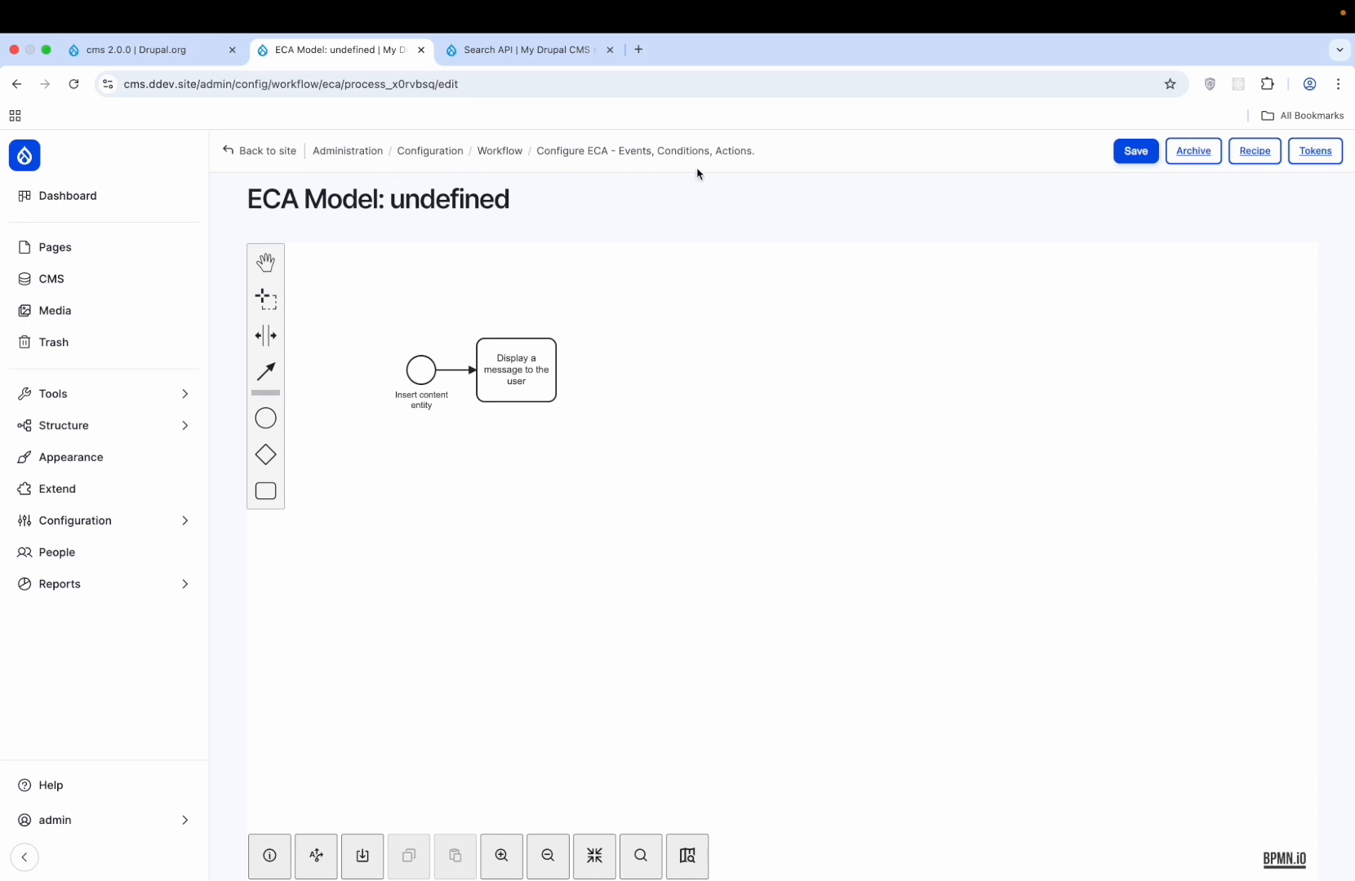
right_click(662, 148)
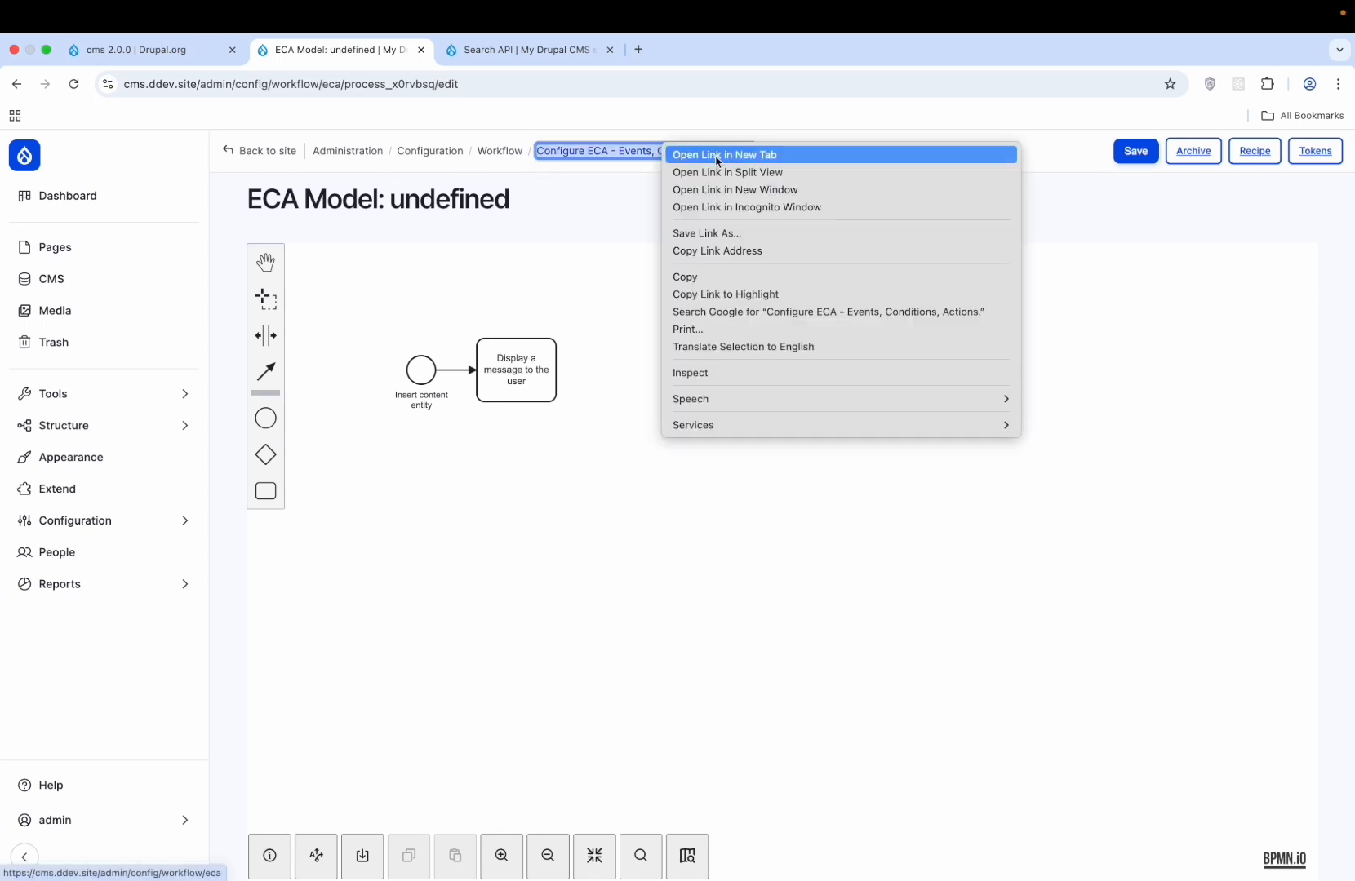
click(717, 160)
click(711, 50)
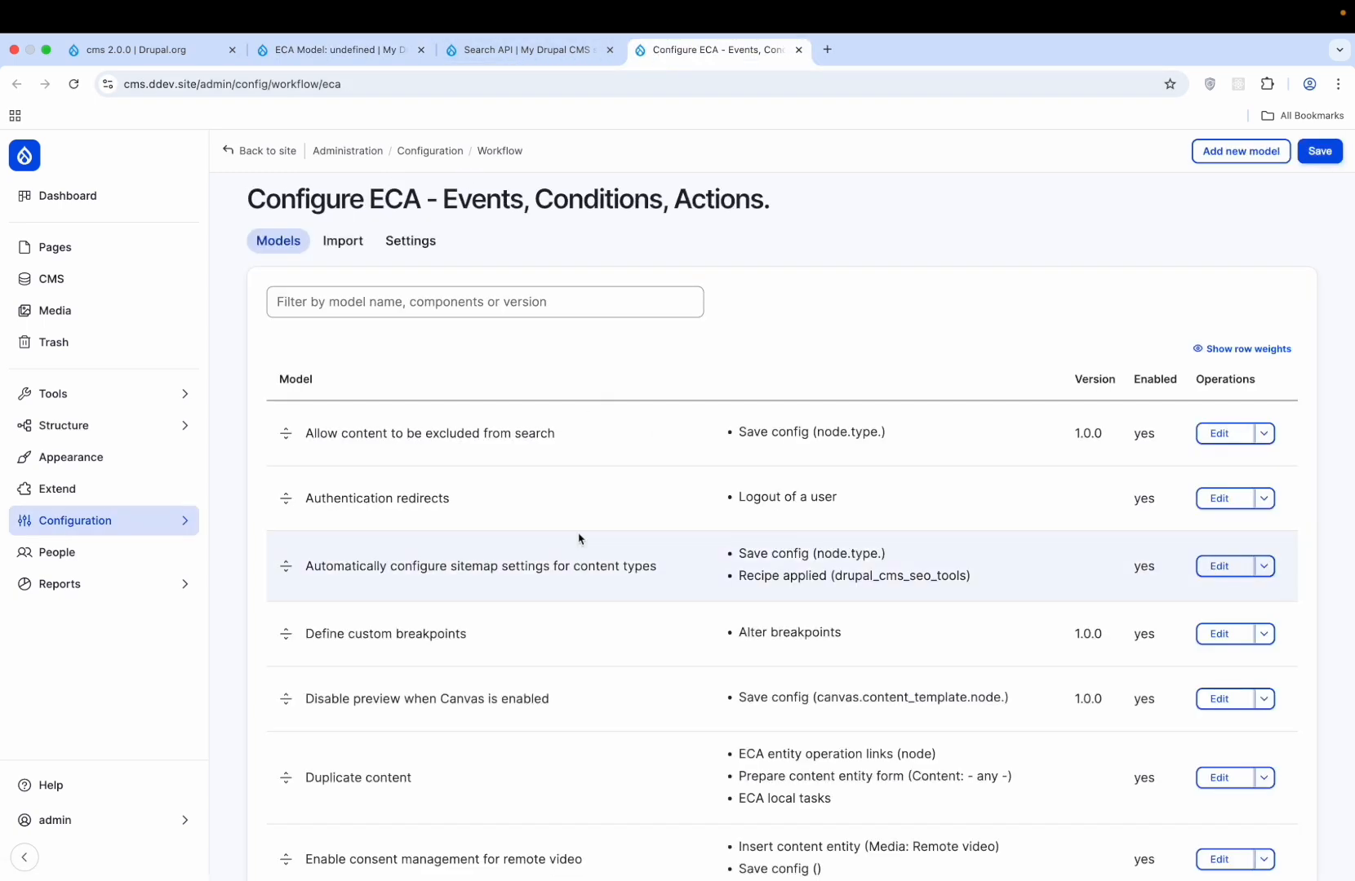
scroll(578, 539, down, 5)
scroll(579, 538, up, 5)
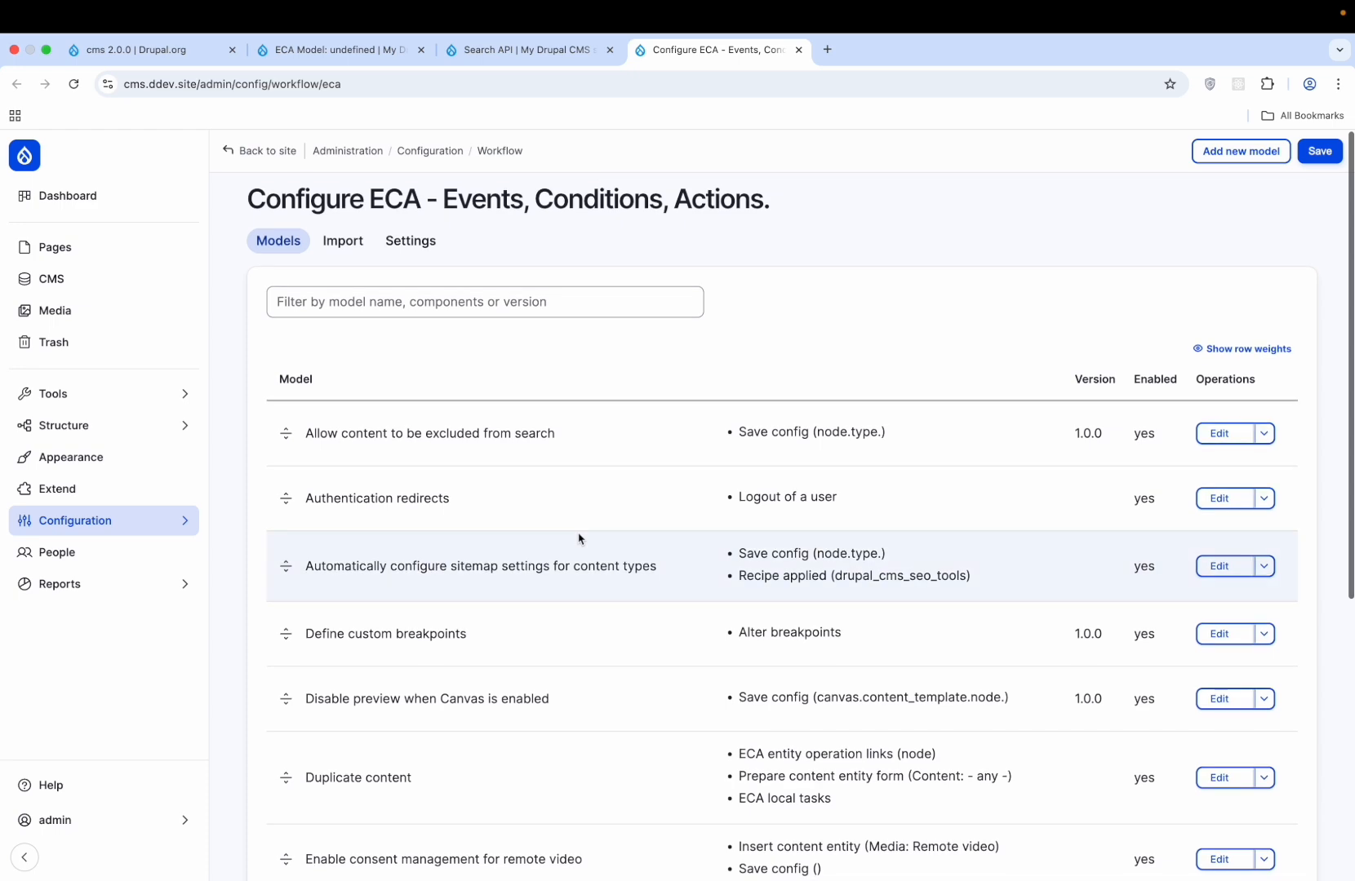
scroll(578, 539, down, 3)
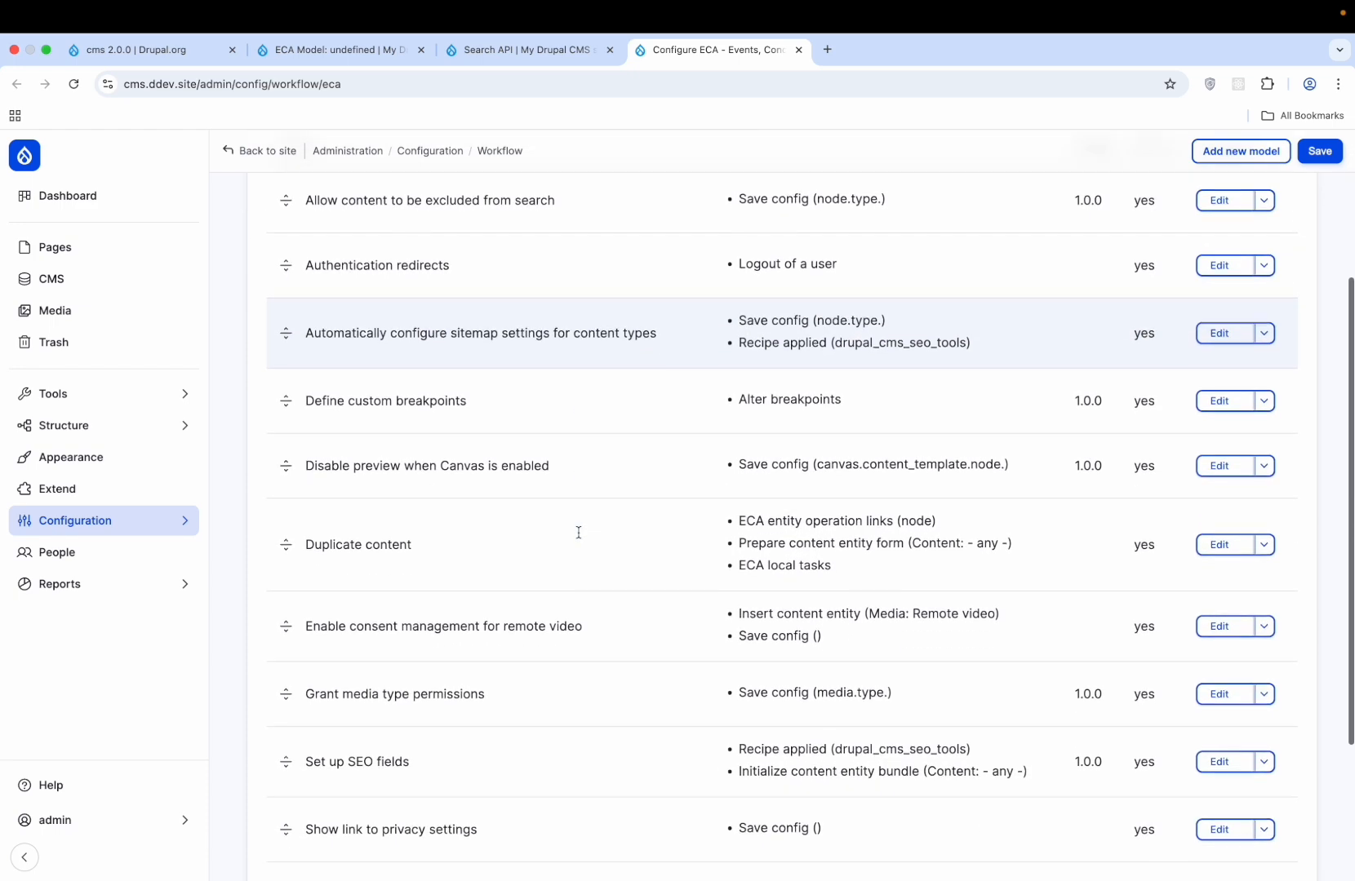
scroll(578, 534, down, 2)
scroll(579, 535, up, 4)
scroll(579, 534, down, 5)
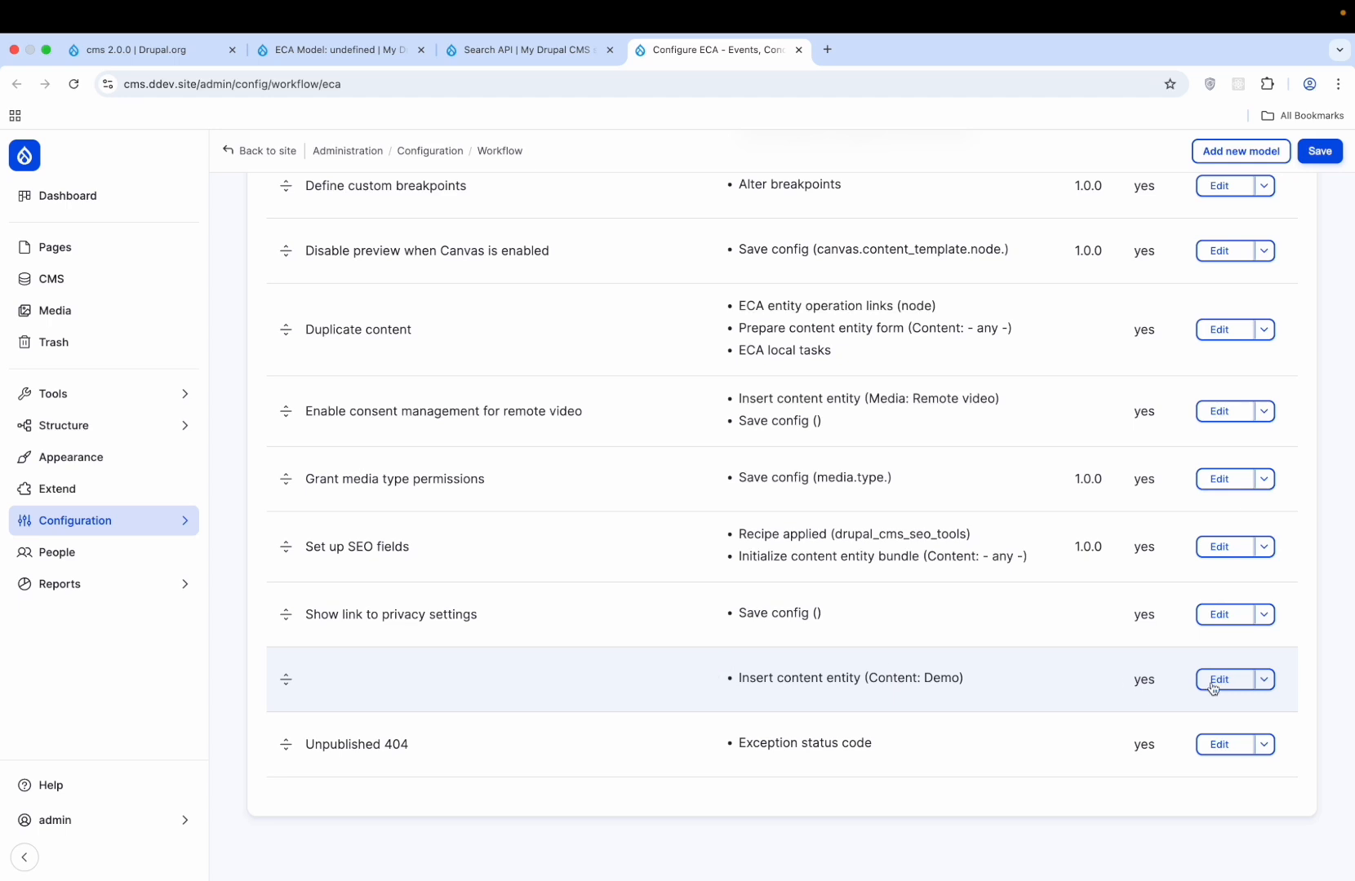
- Reopen the Content: Demo model and inspect its Insert content entity event settings
click(1220, 679)
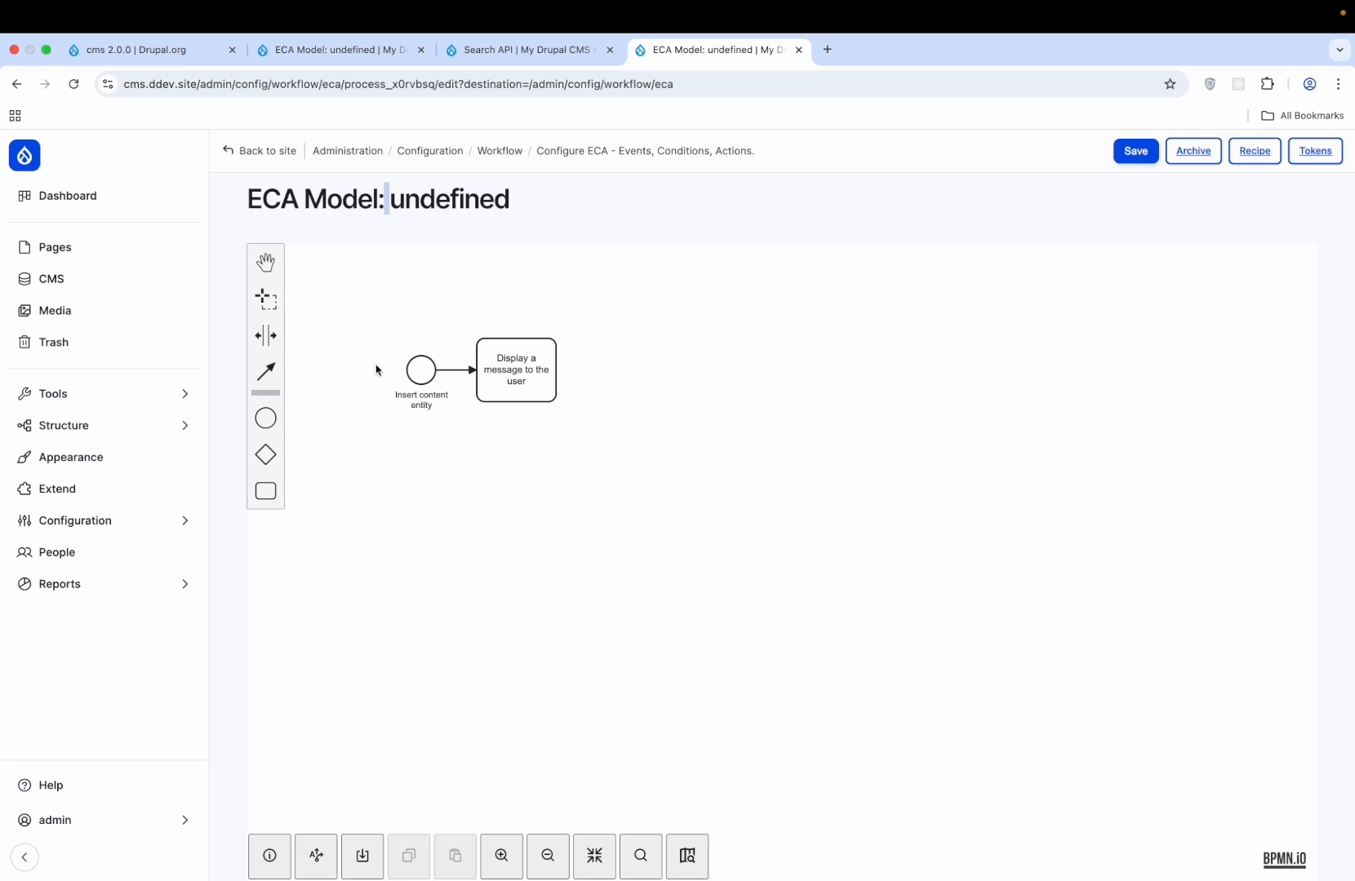
click(420, 369)
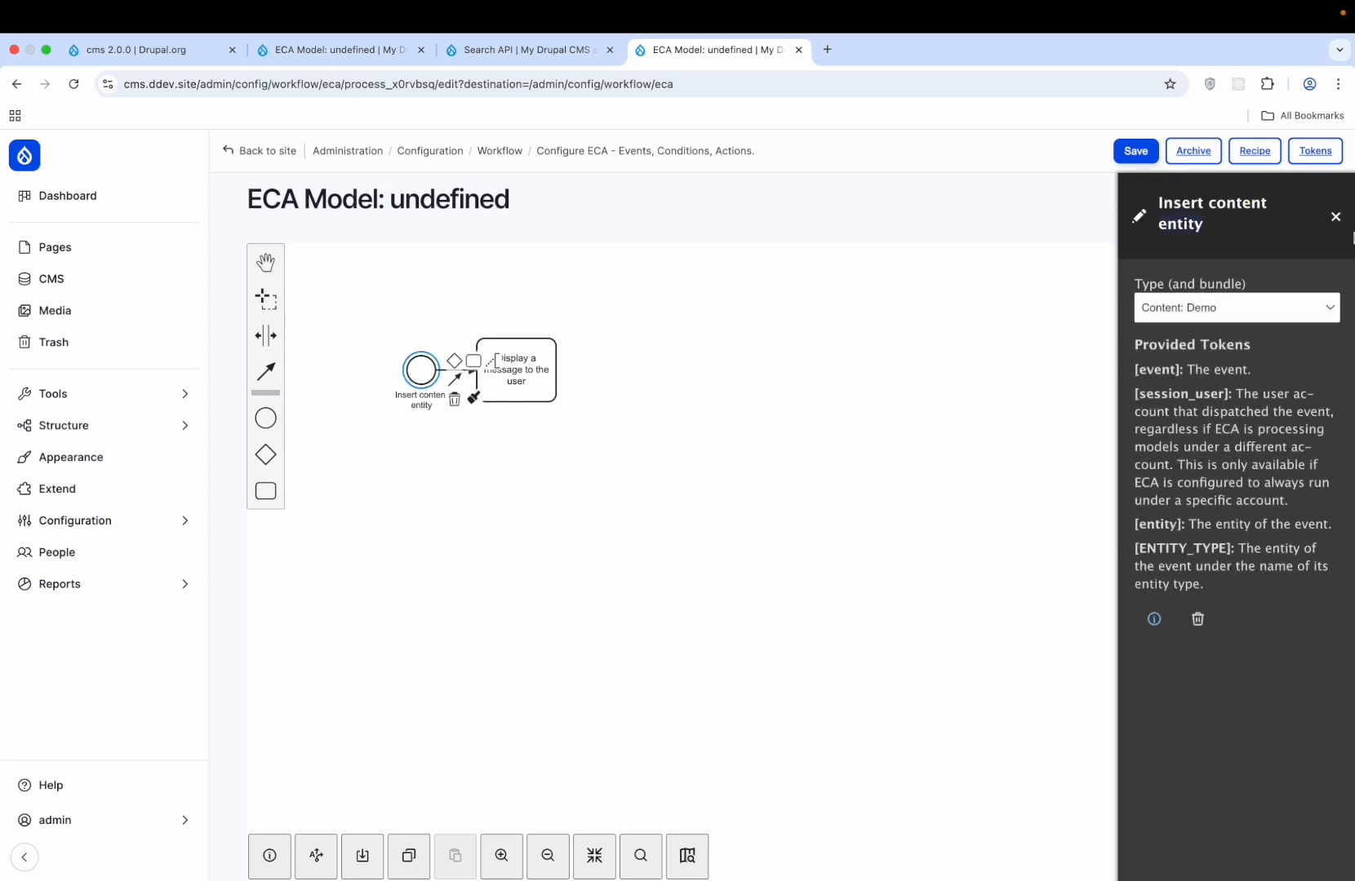
click(1334, 217)
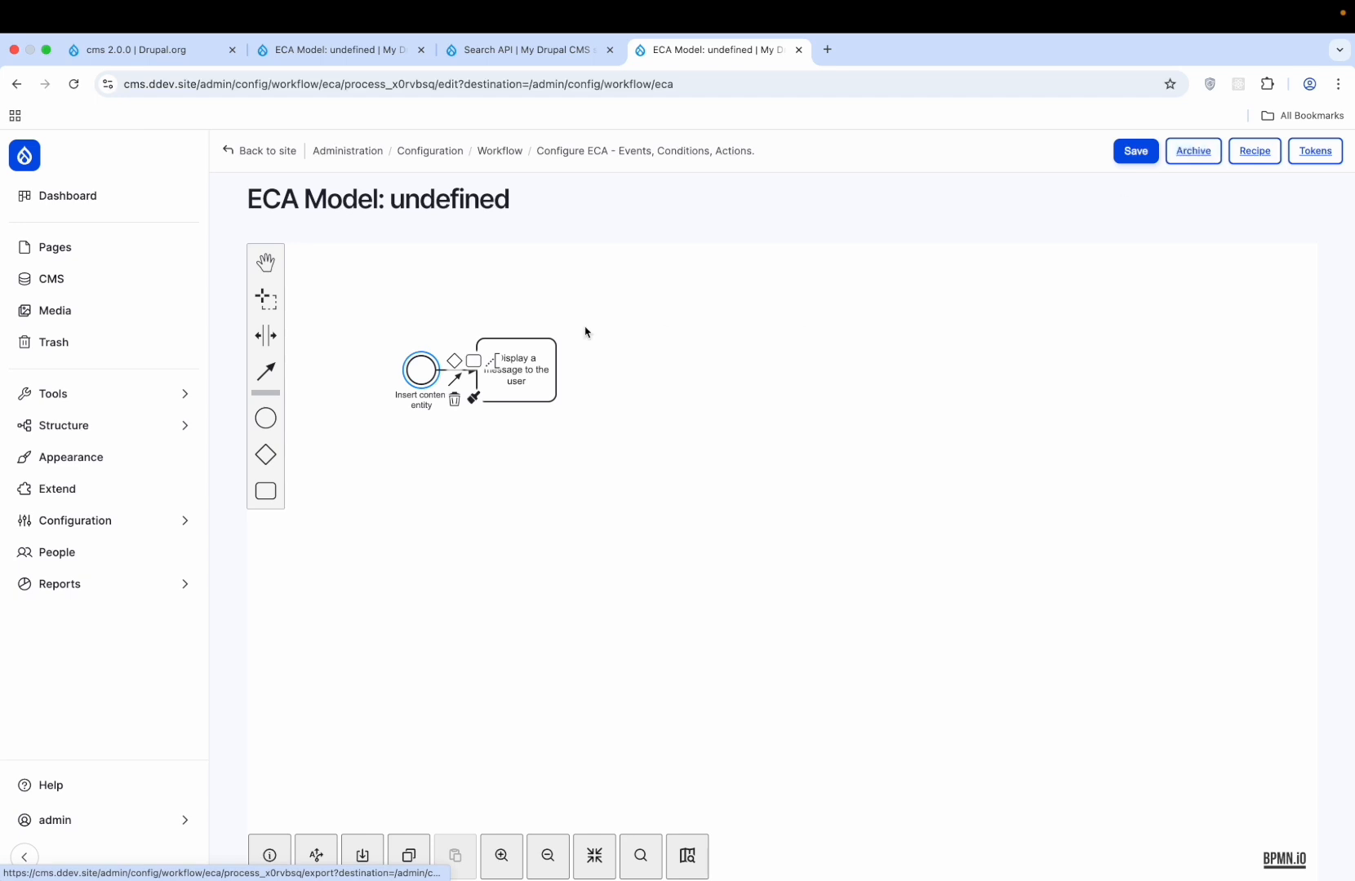
double_click(445, 198)
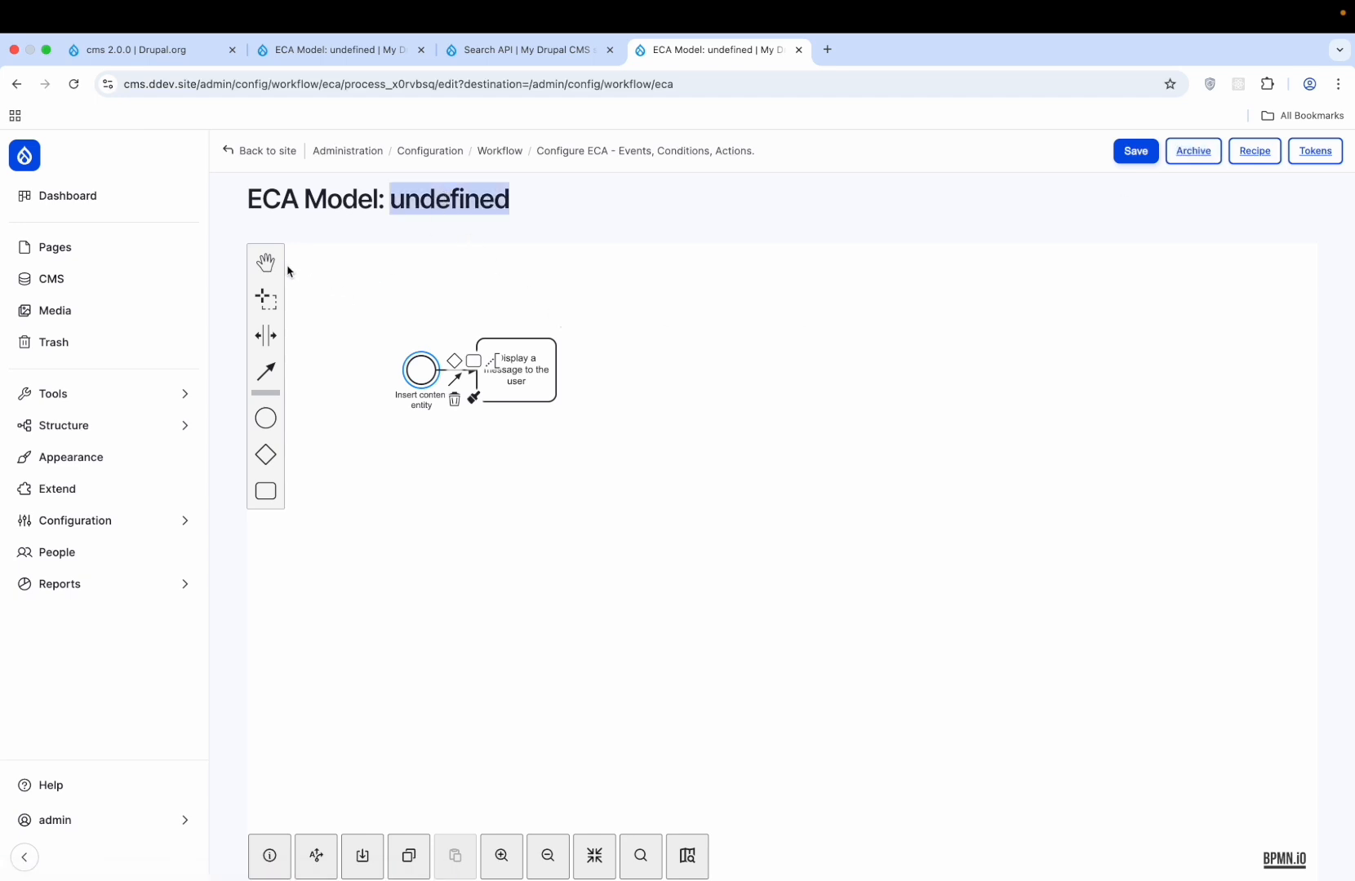
- Flush all site caches from Tools, then go to the Content overview
click(665, 151)
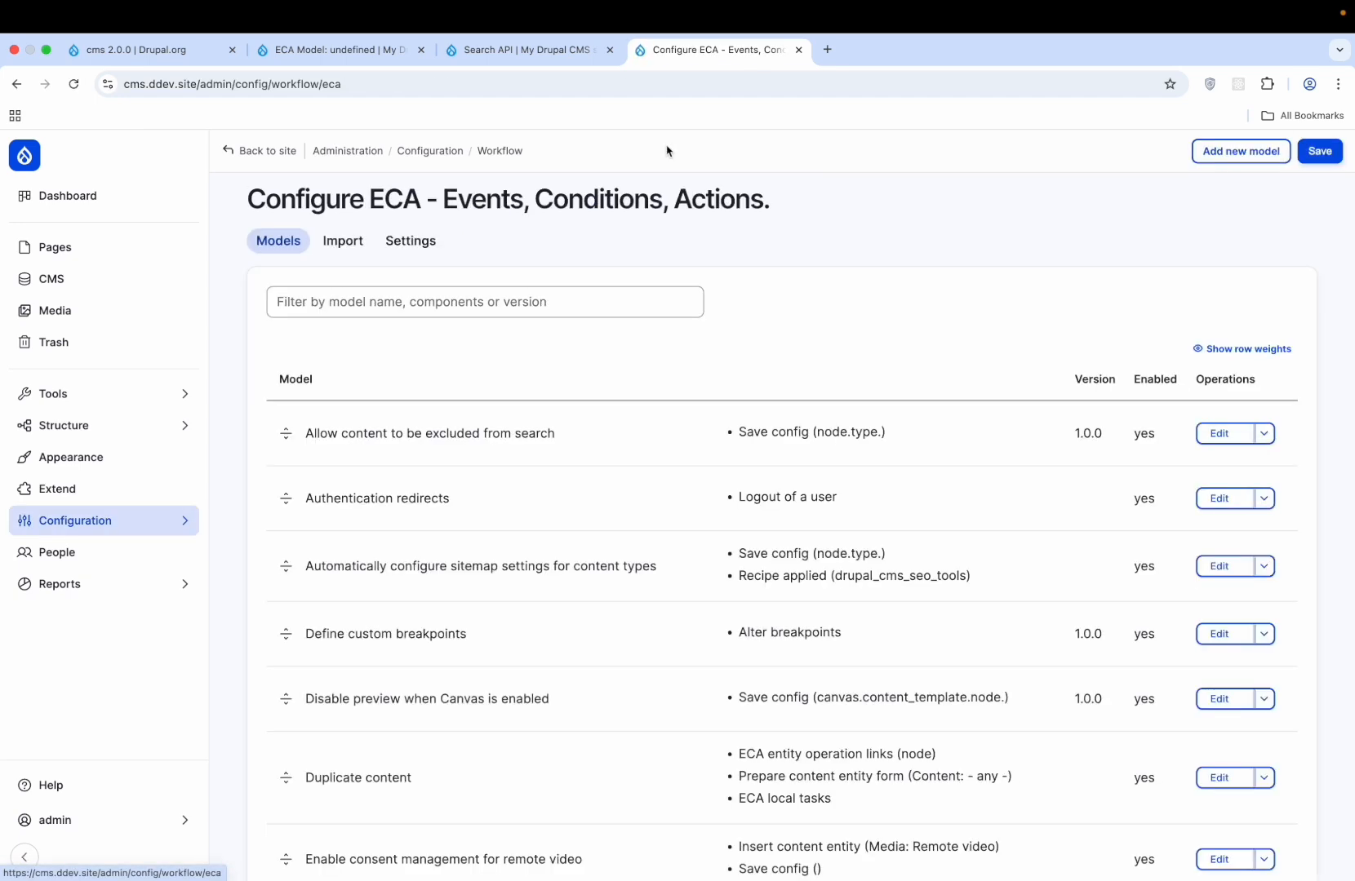
scroll(630, 657, down, 6)
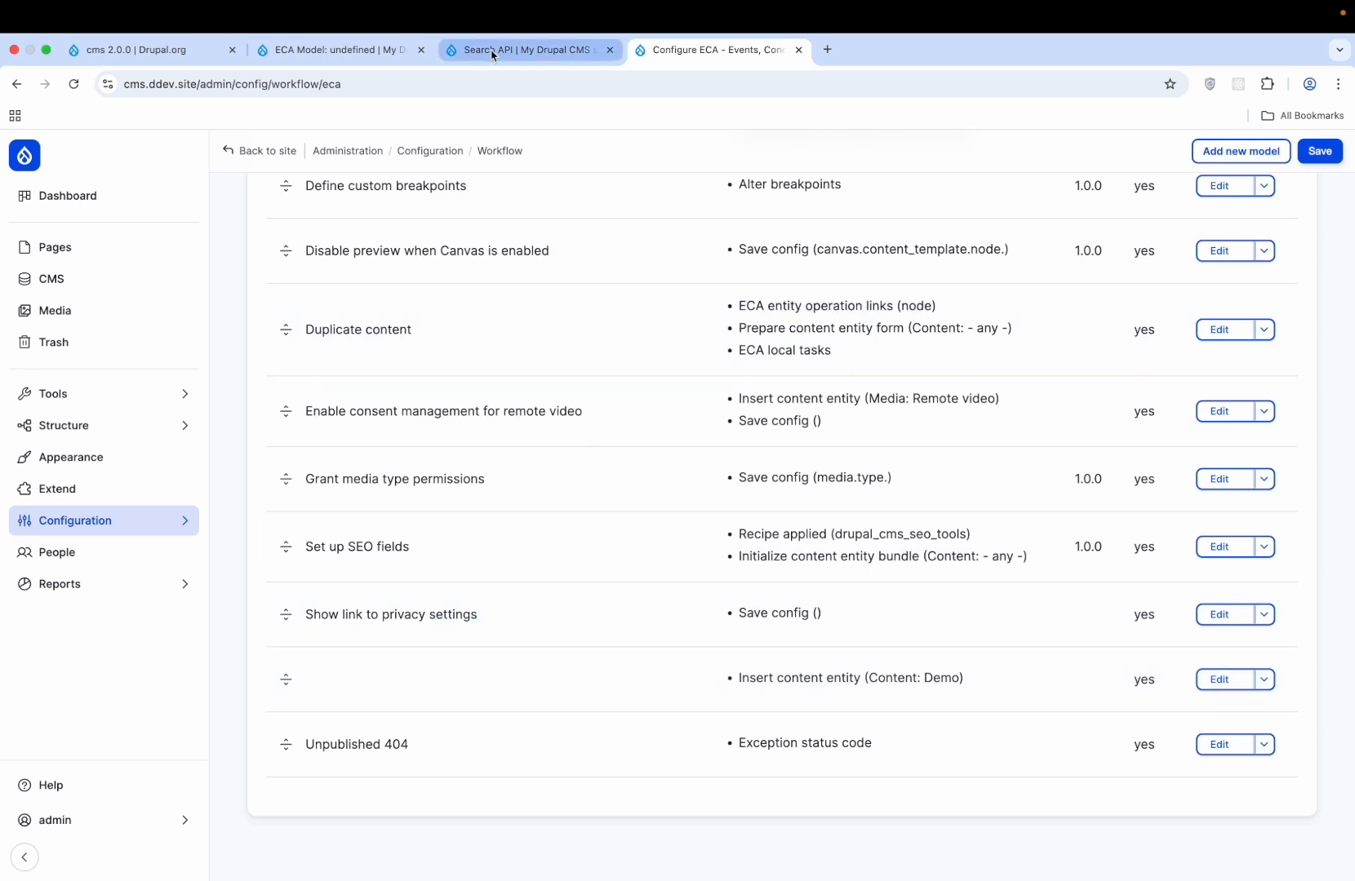
click(54, 397)
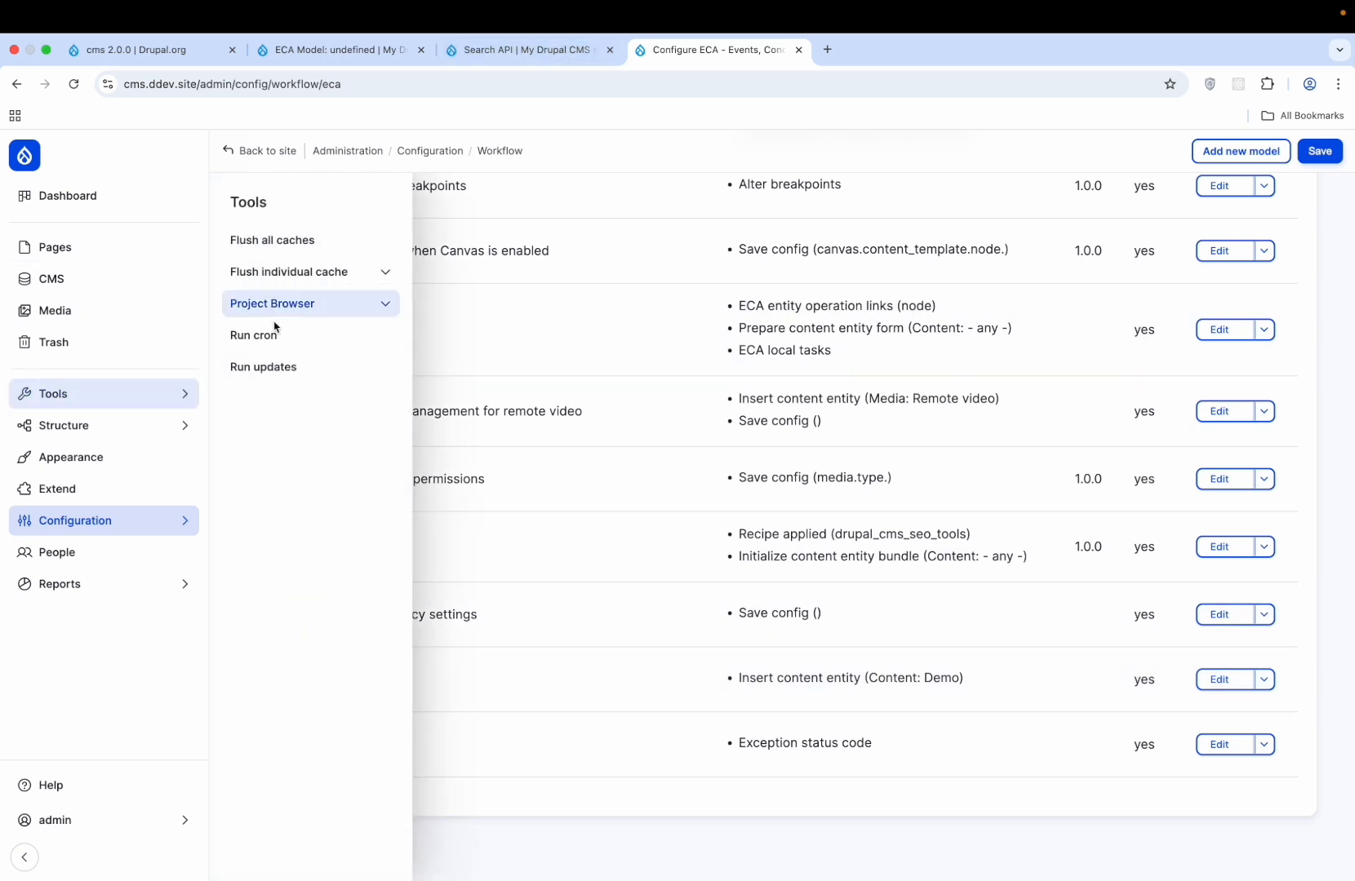
click(304, 238)
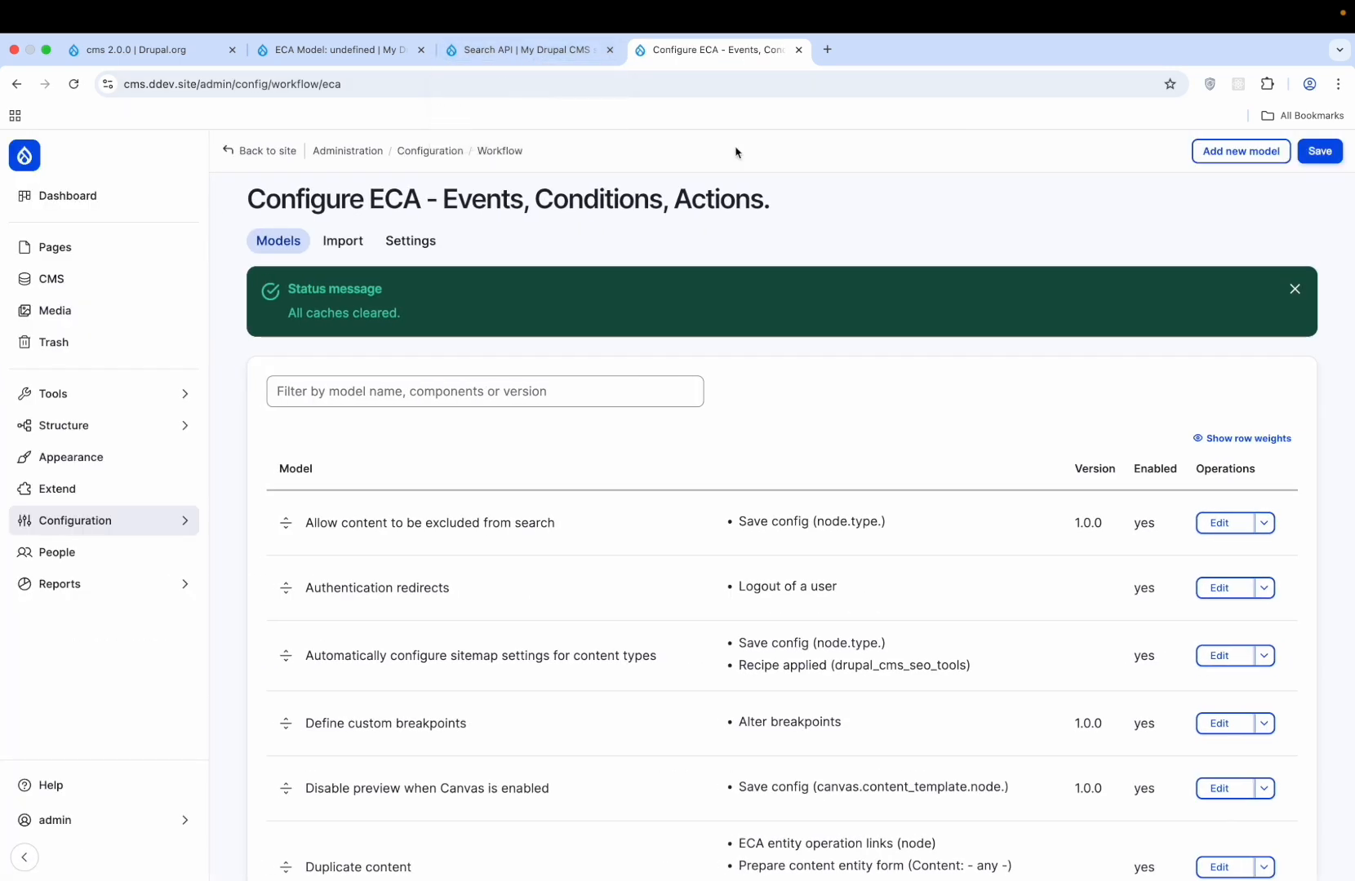
click(1294, 288)
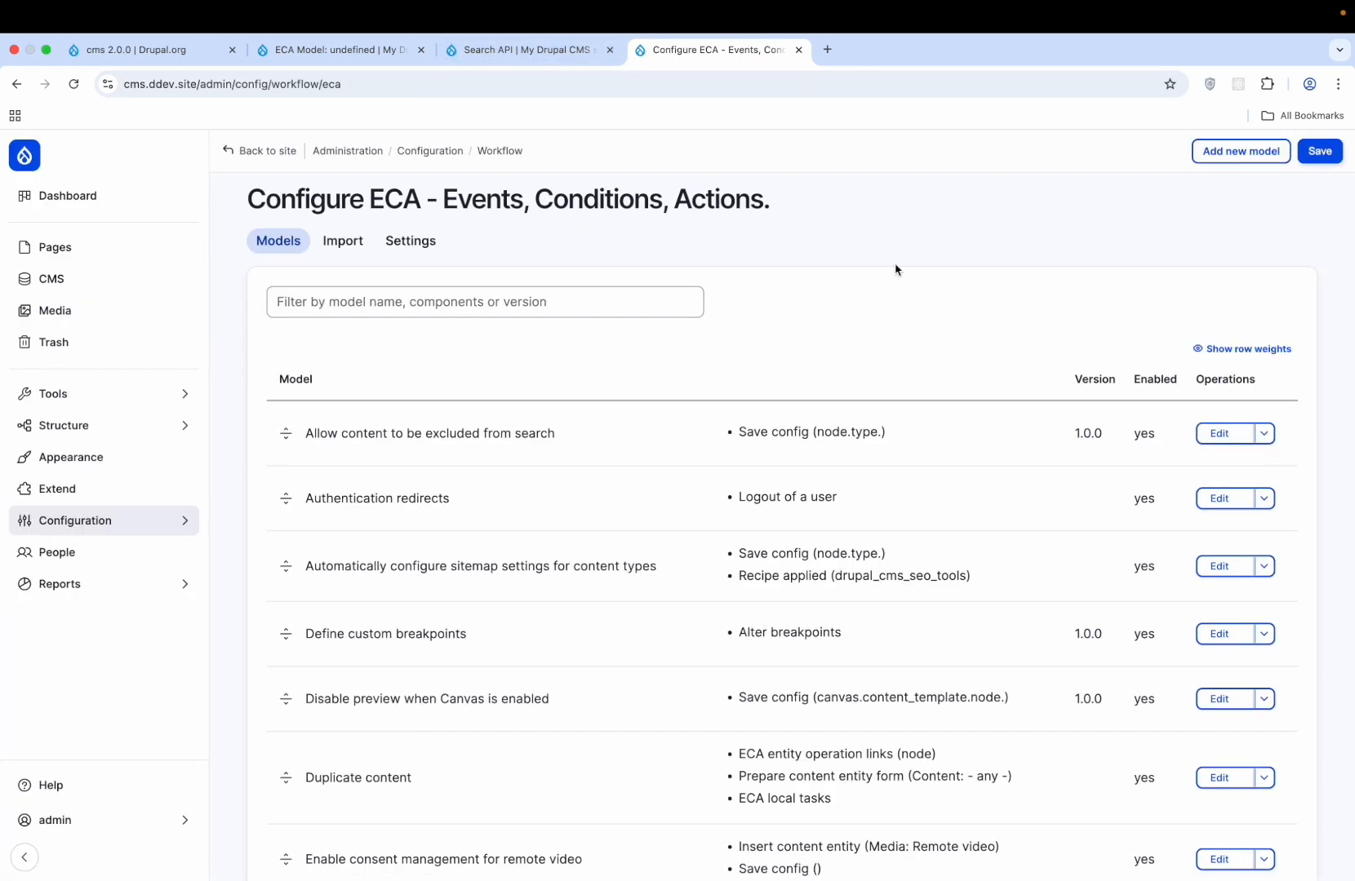
click(72, 275)
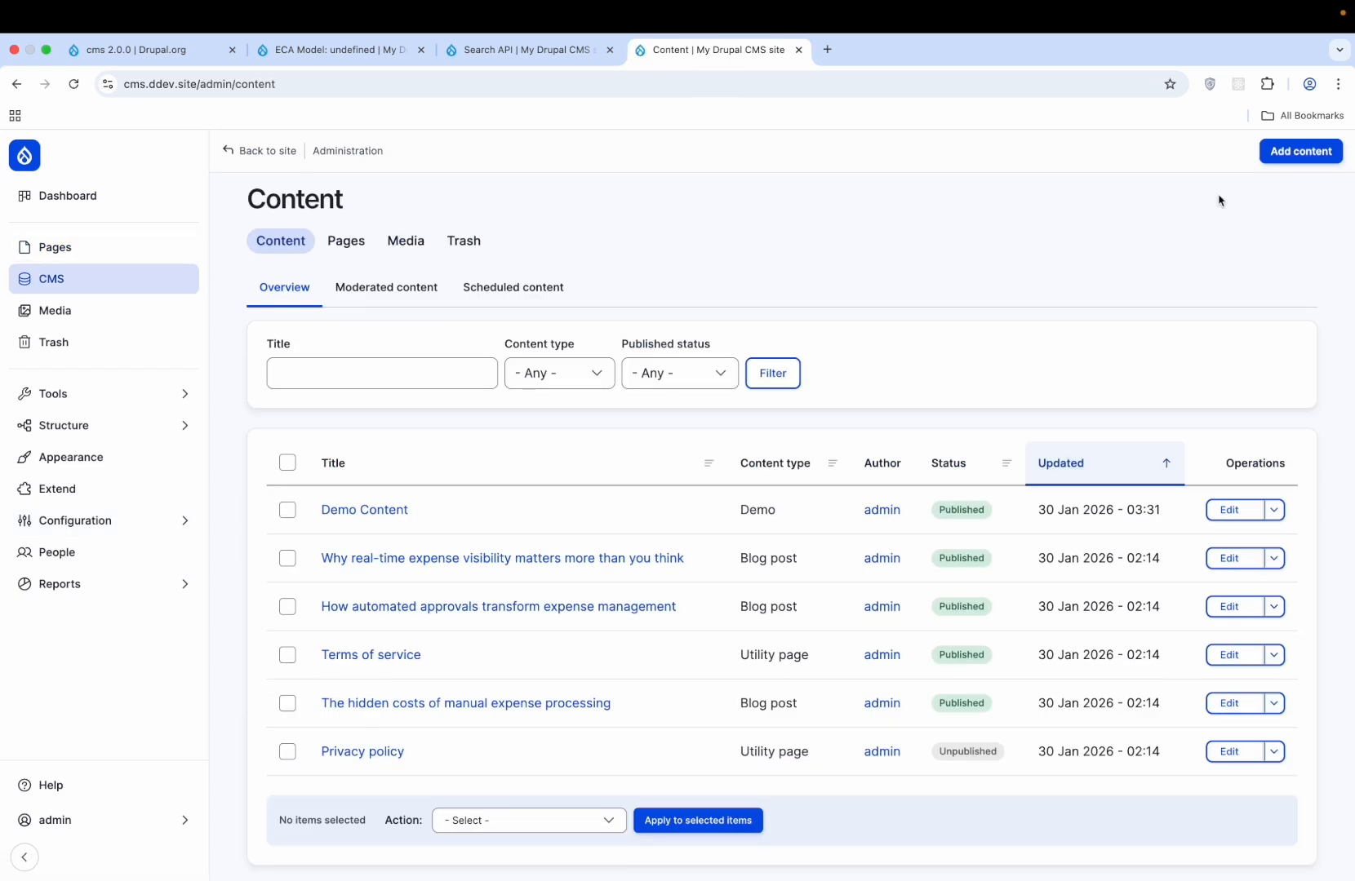
- Create and publish a Demo content item titled 'Demo cms node'
click(1299, 152)
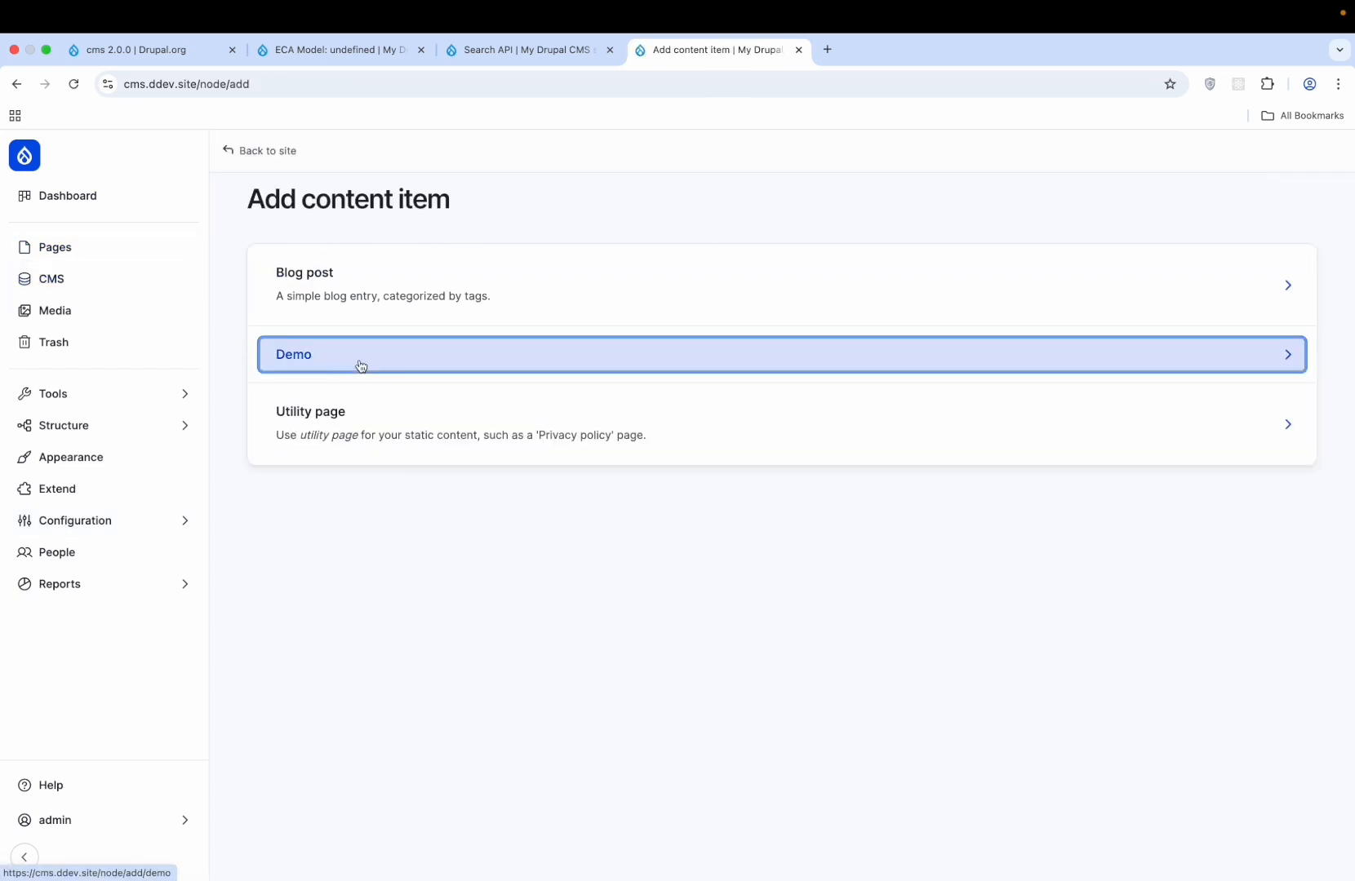
click(417, 303)
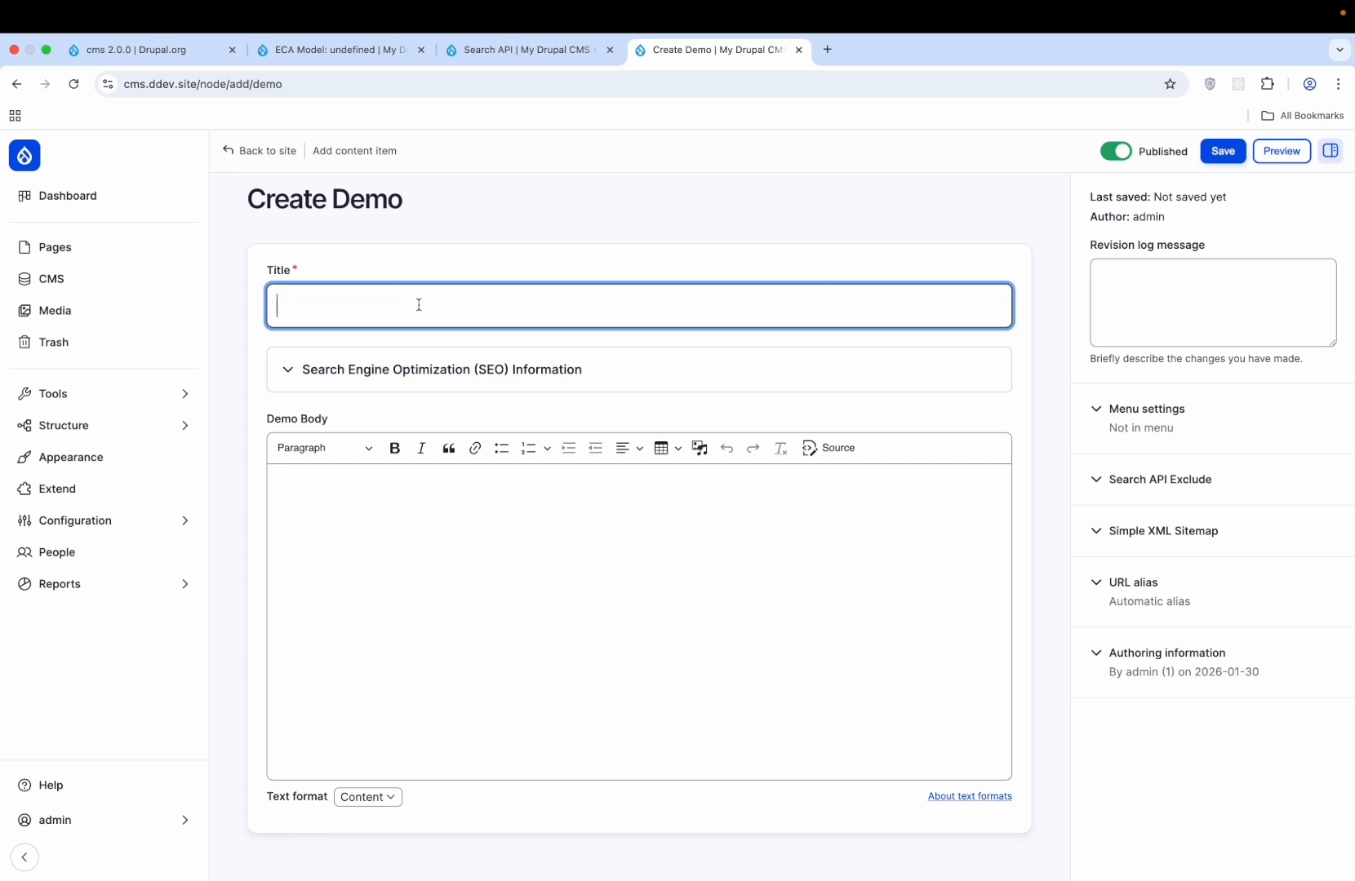
text(Demo ccm)
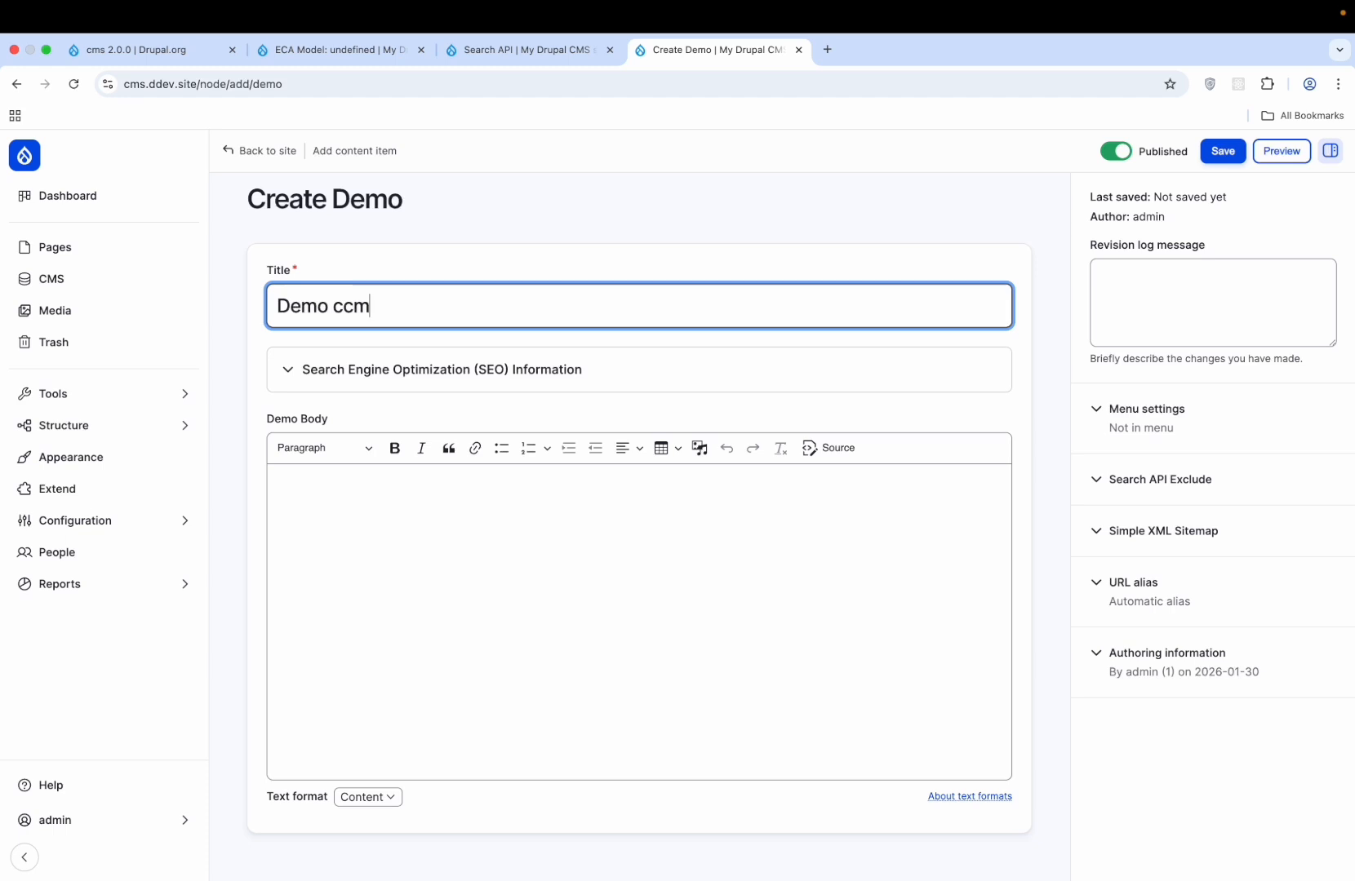
key(BackSpace)
key(BackSpace)
text(ms node)
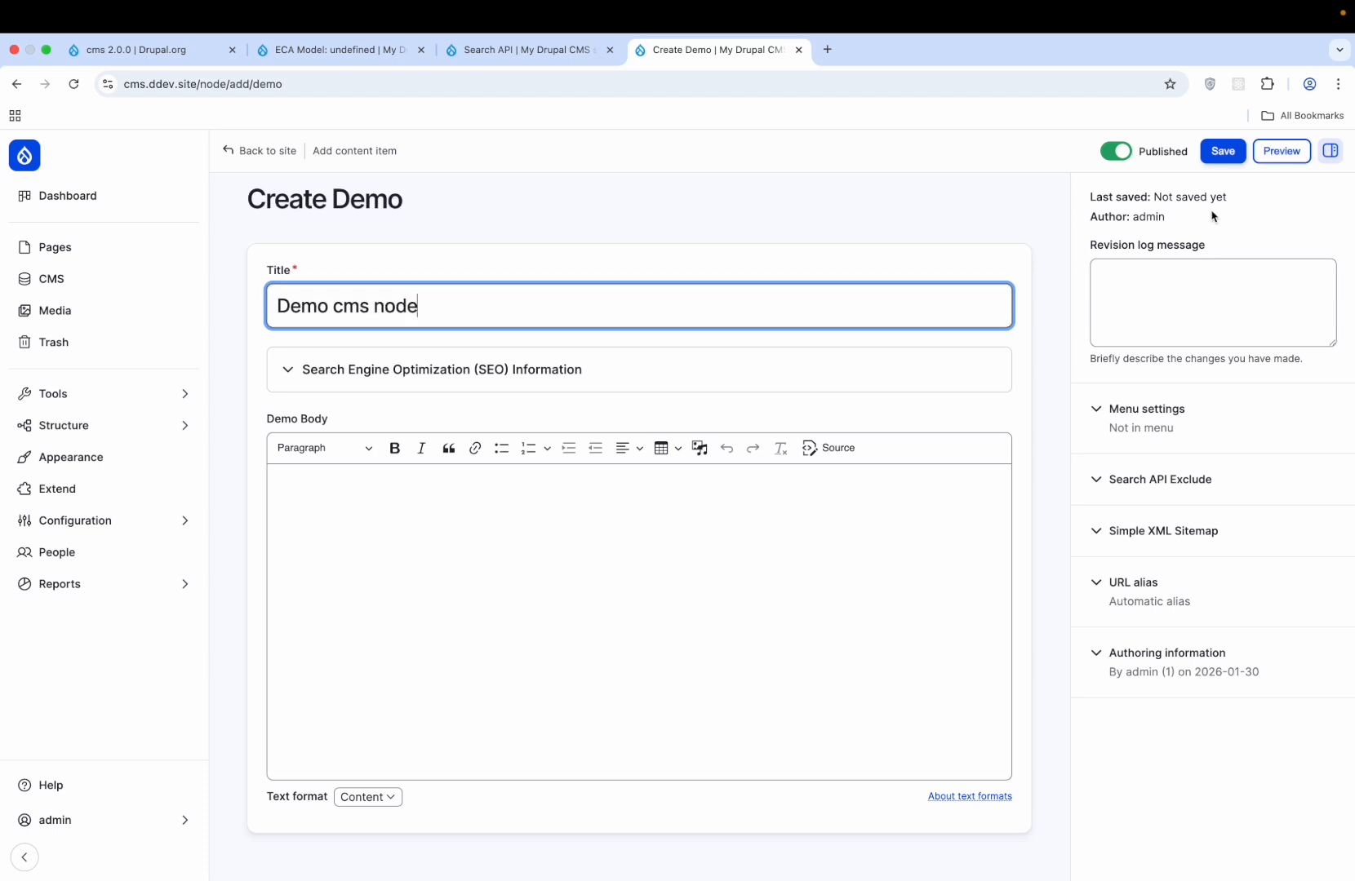
click(1224, 152)
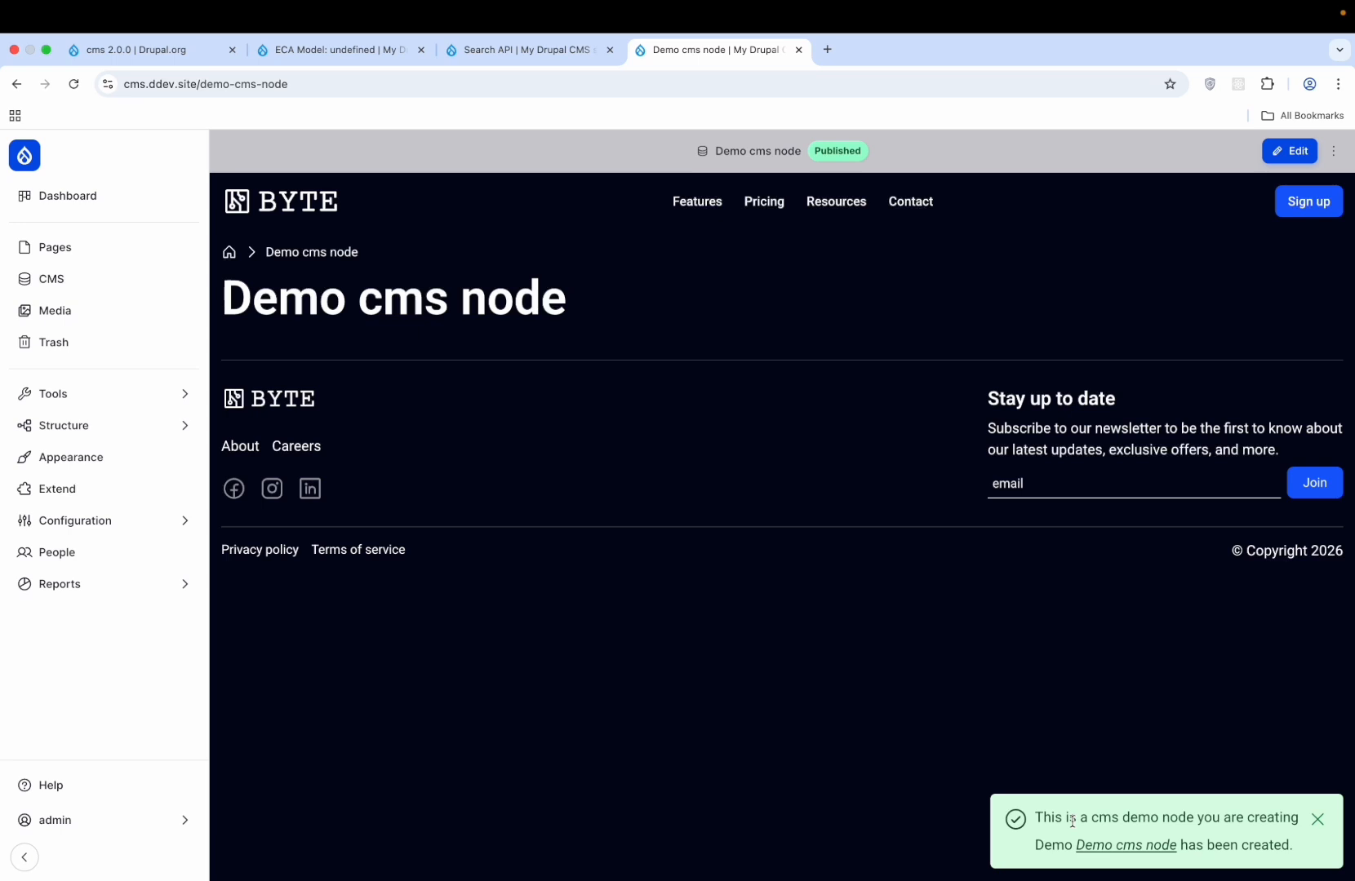
click(1316, 820)
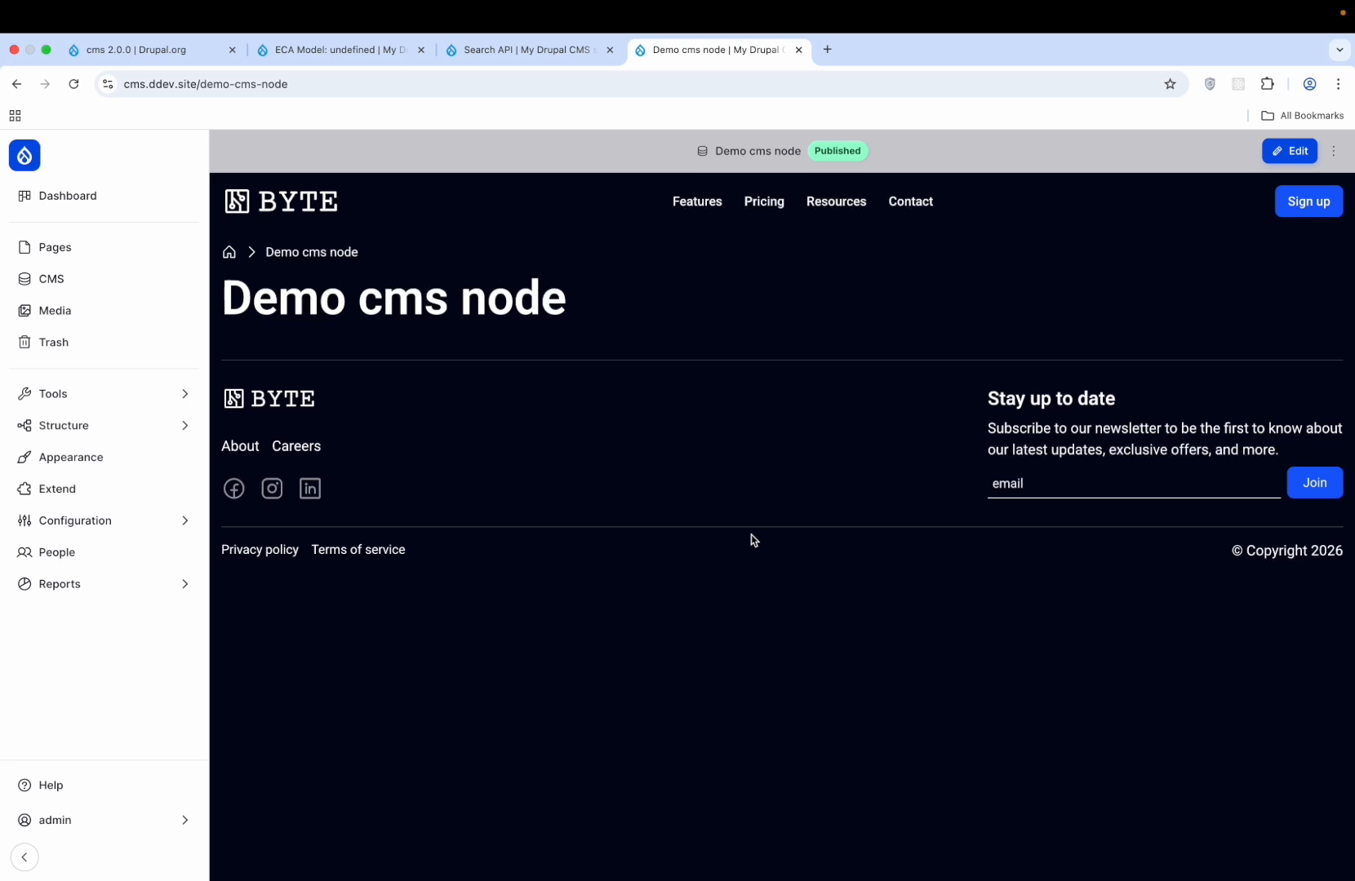
click(181, 520)
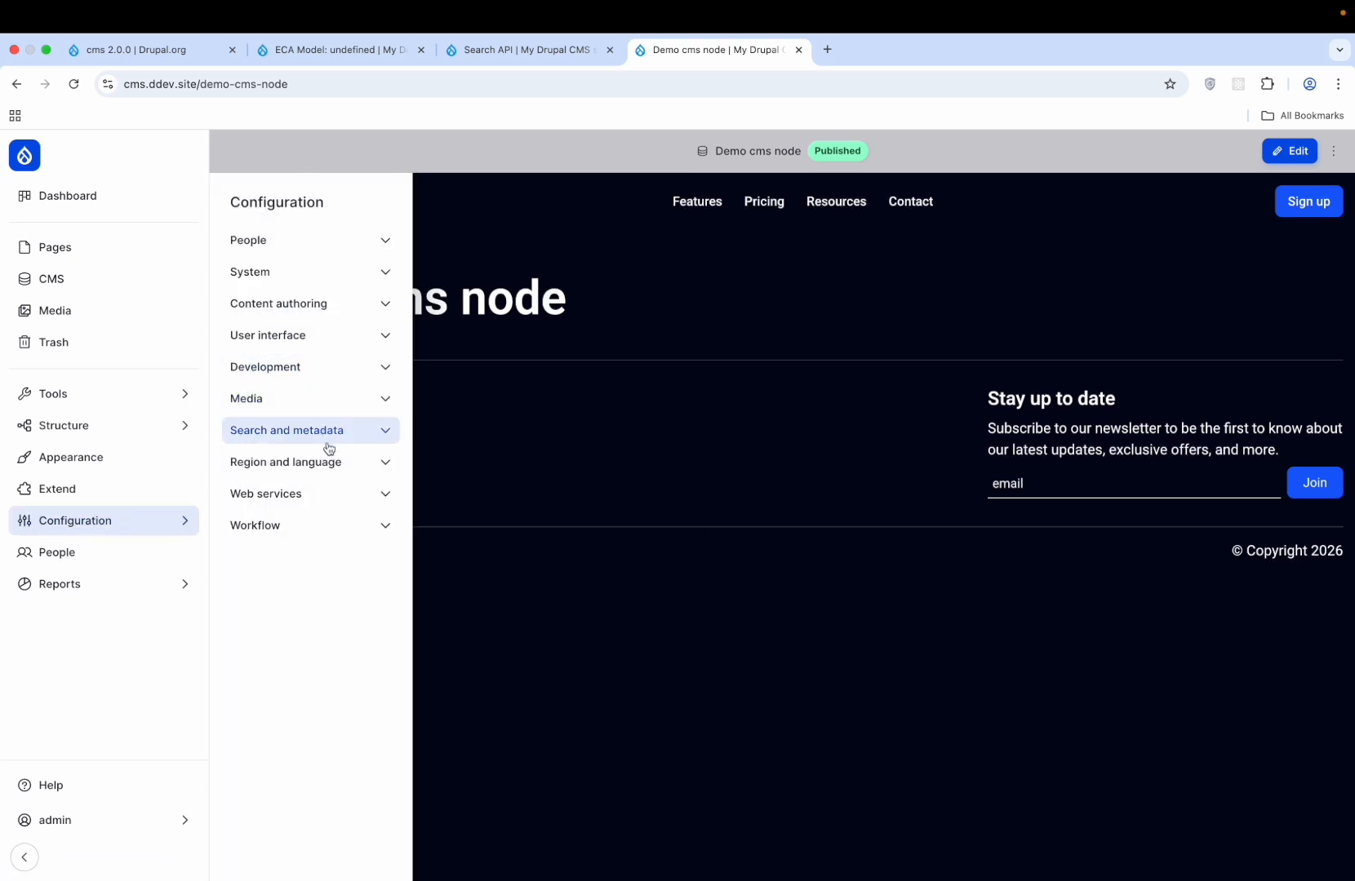
- Expand the Web services and Workflow configuration sections and view the People user list
click(346, 493)
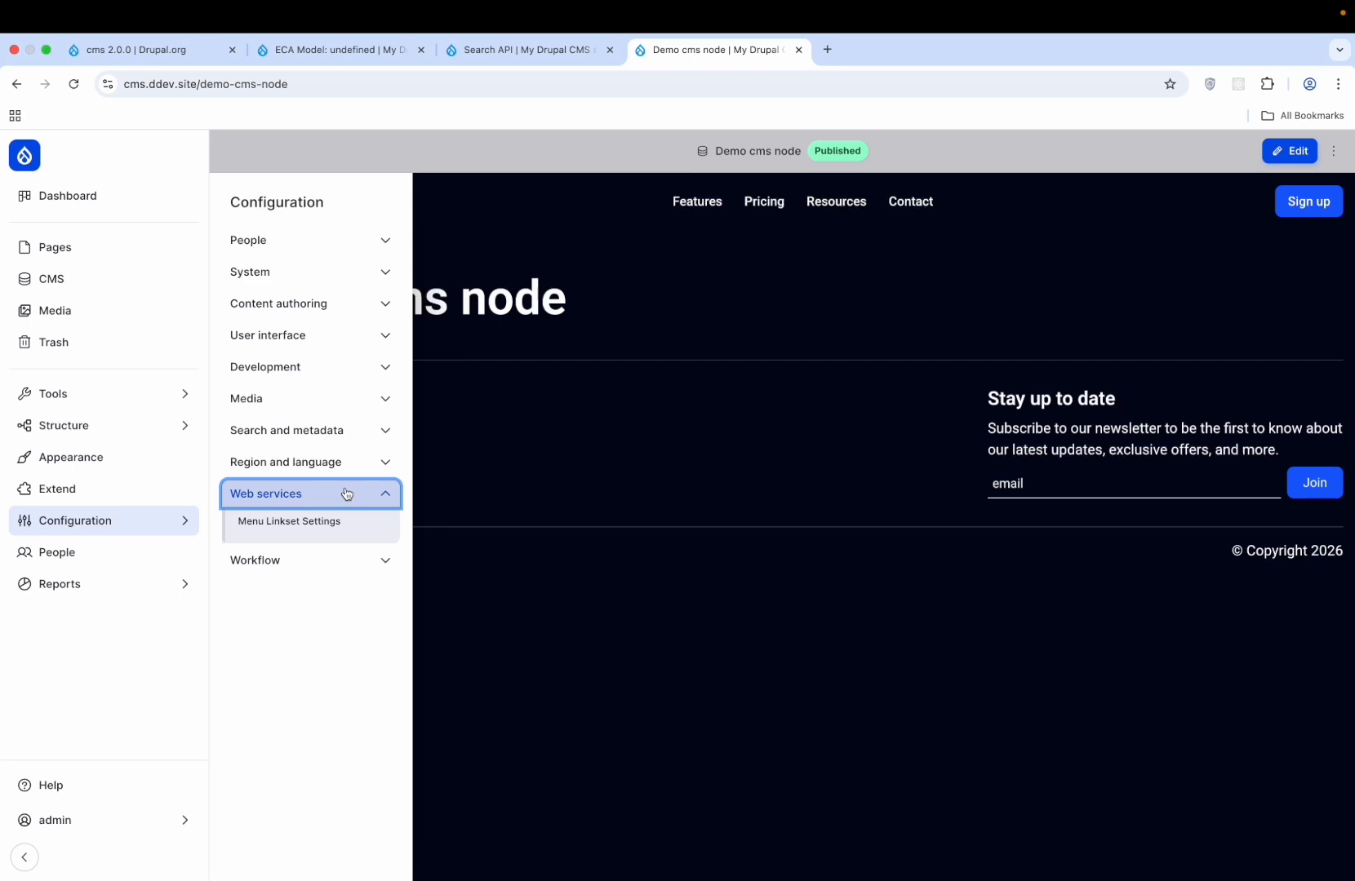
click(327, 560)
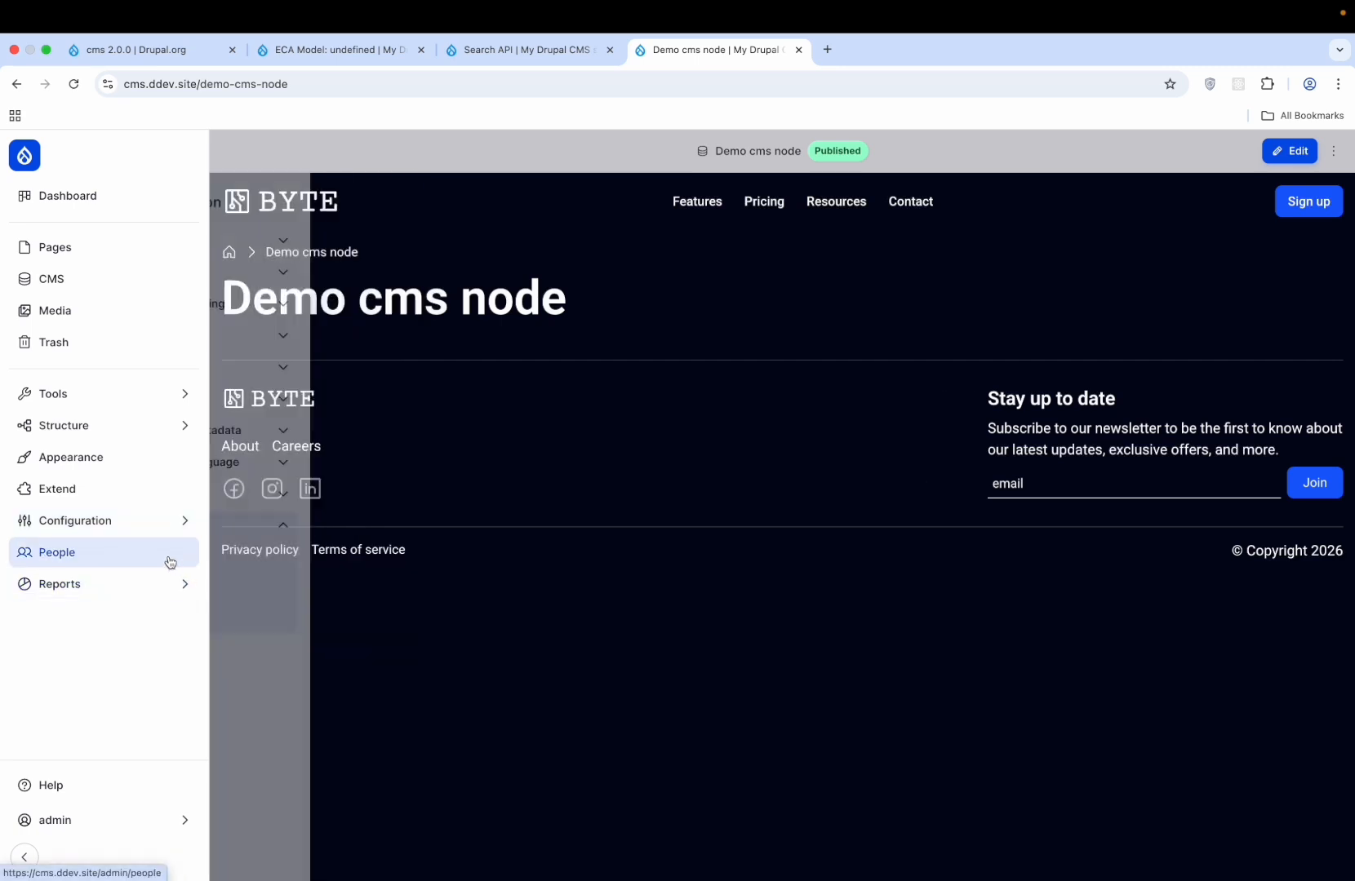
click(167, 557)
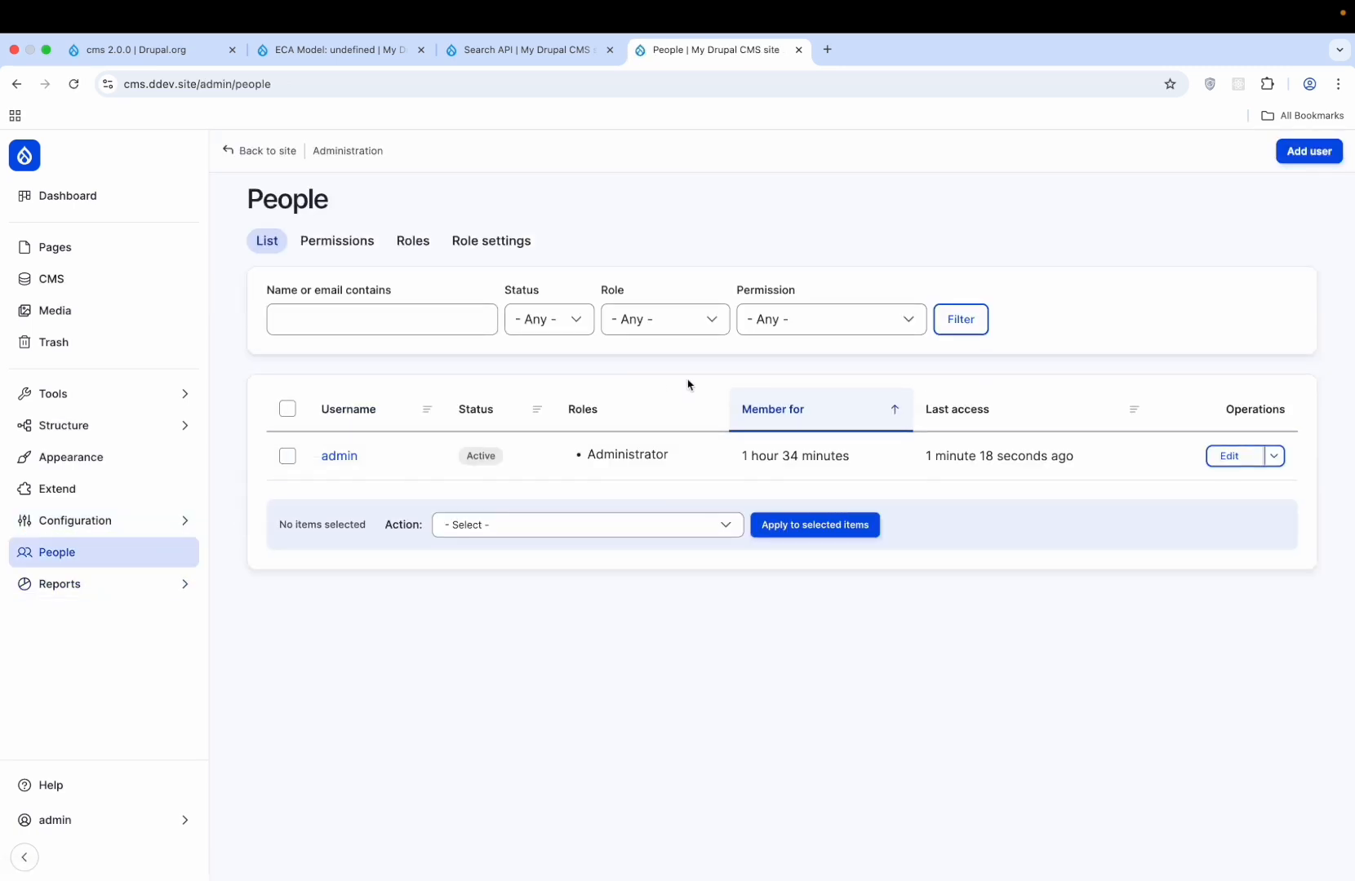
- Open the empty Email log, glance at the Add email form, and select the site's base address
click(129, 589)
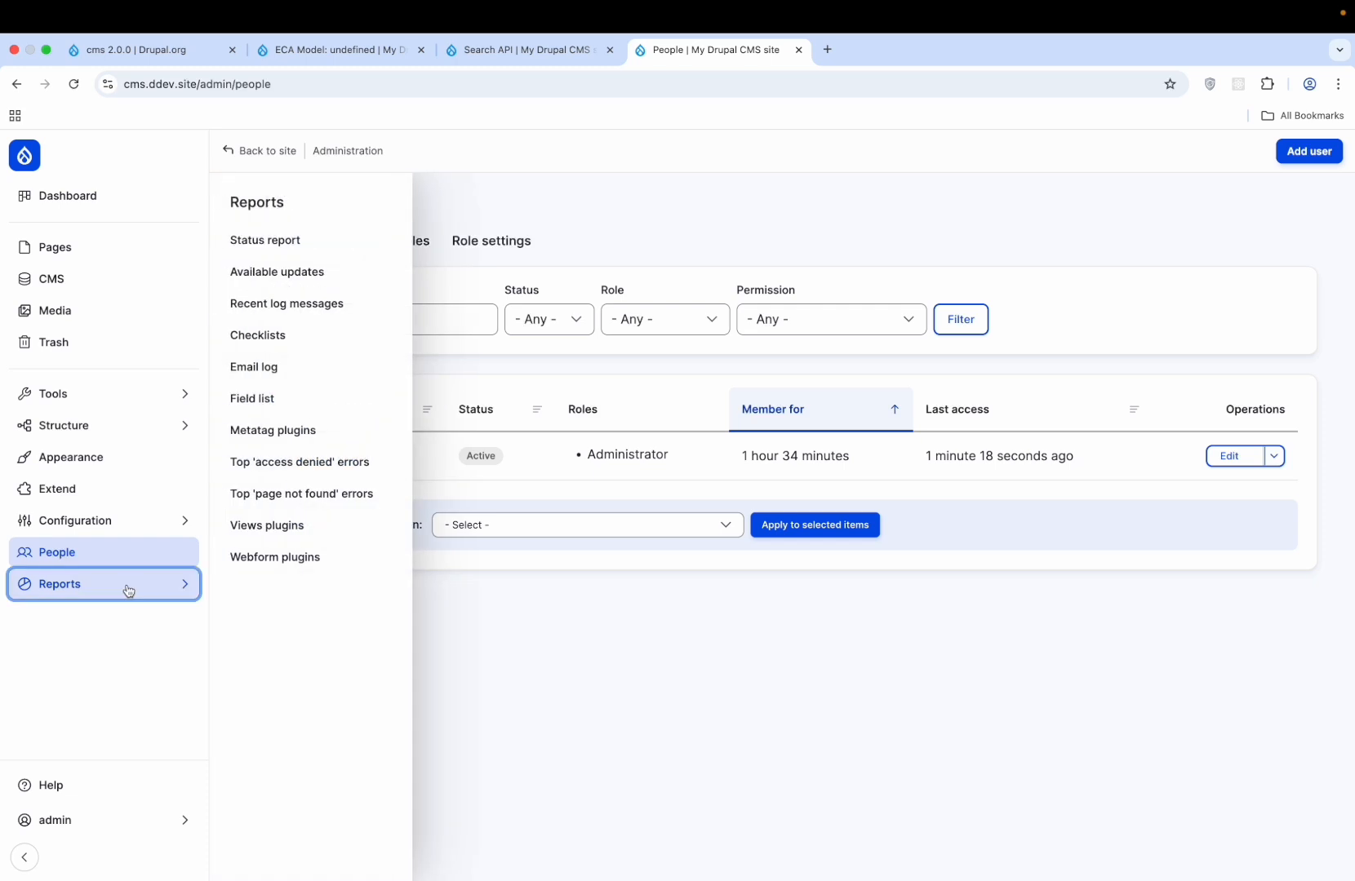
click(326, 367)
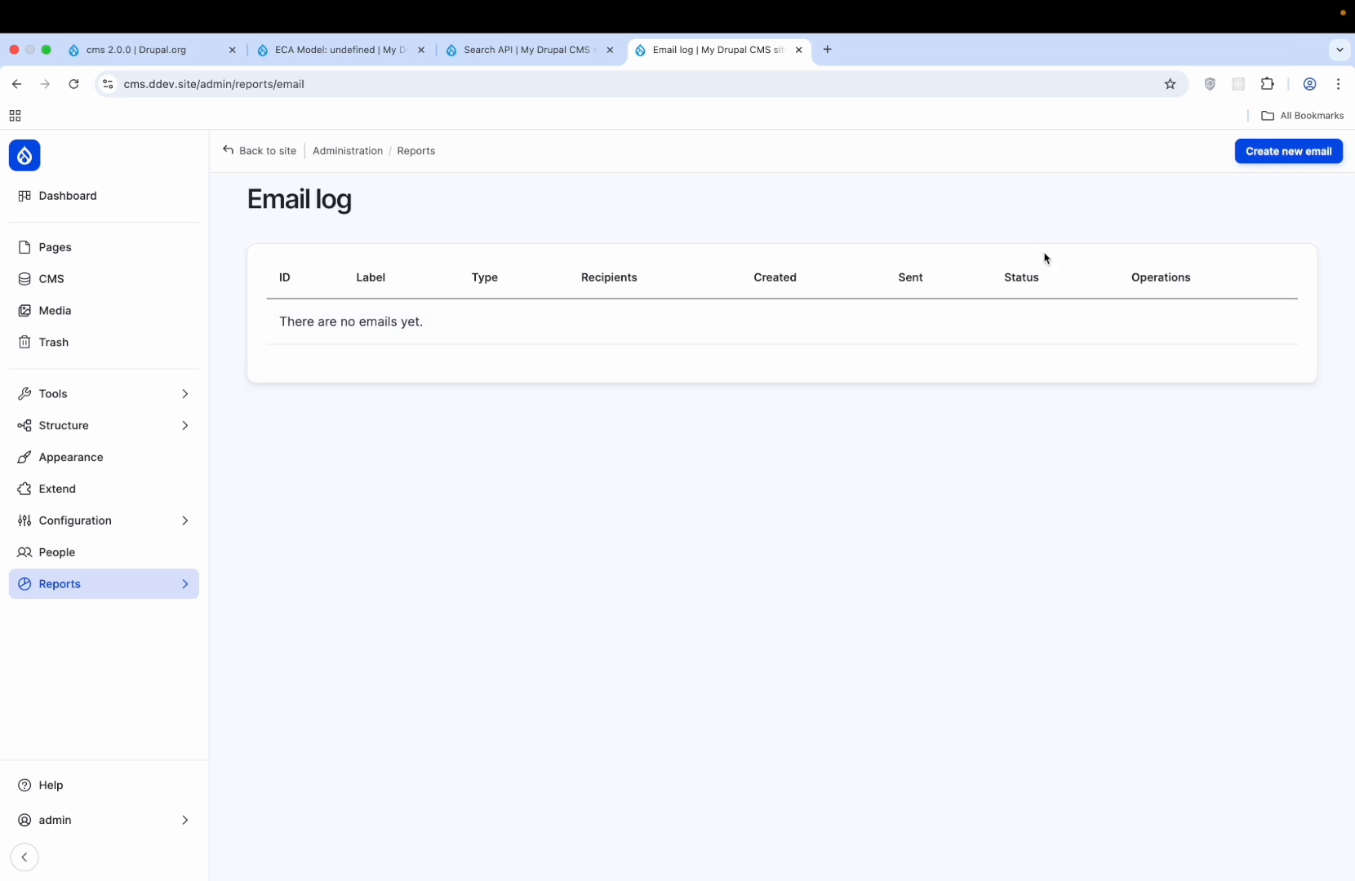
click(1305, 153)
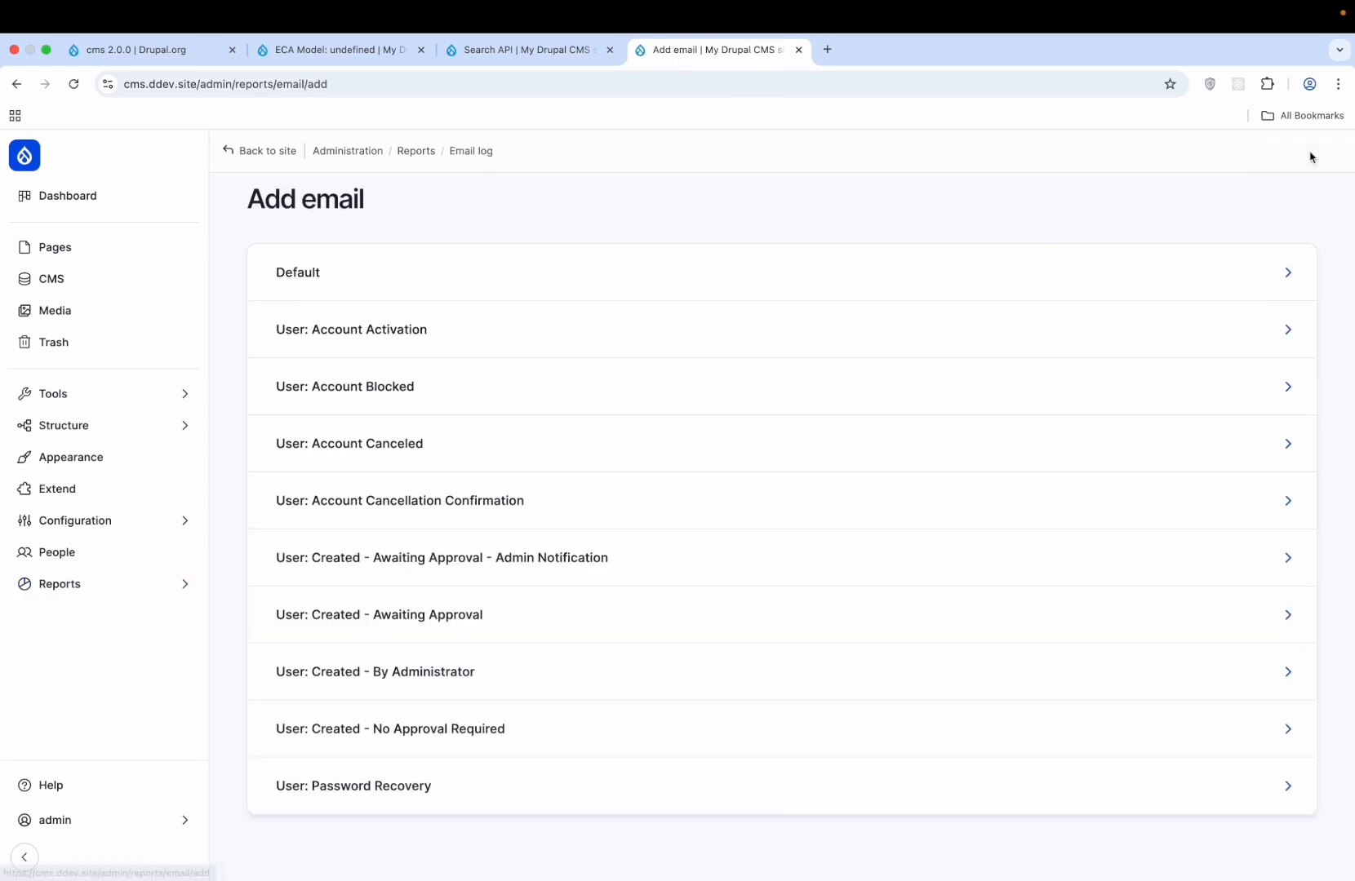
scroll(709, 403, down, 1)
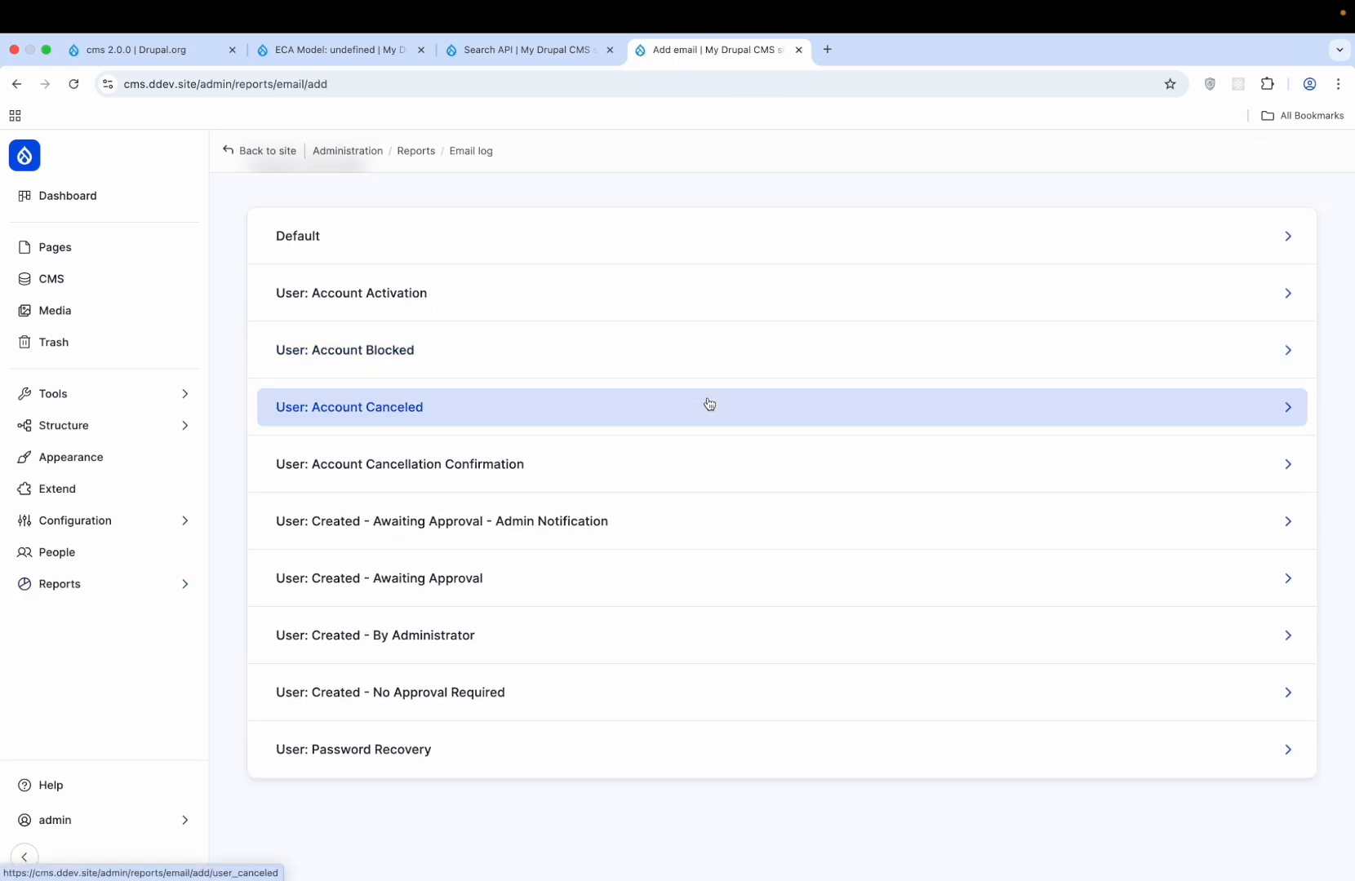
click(262, 159)
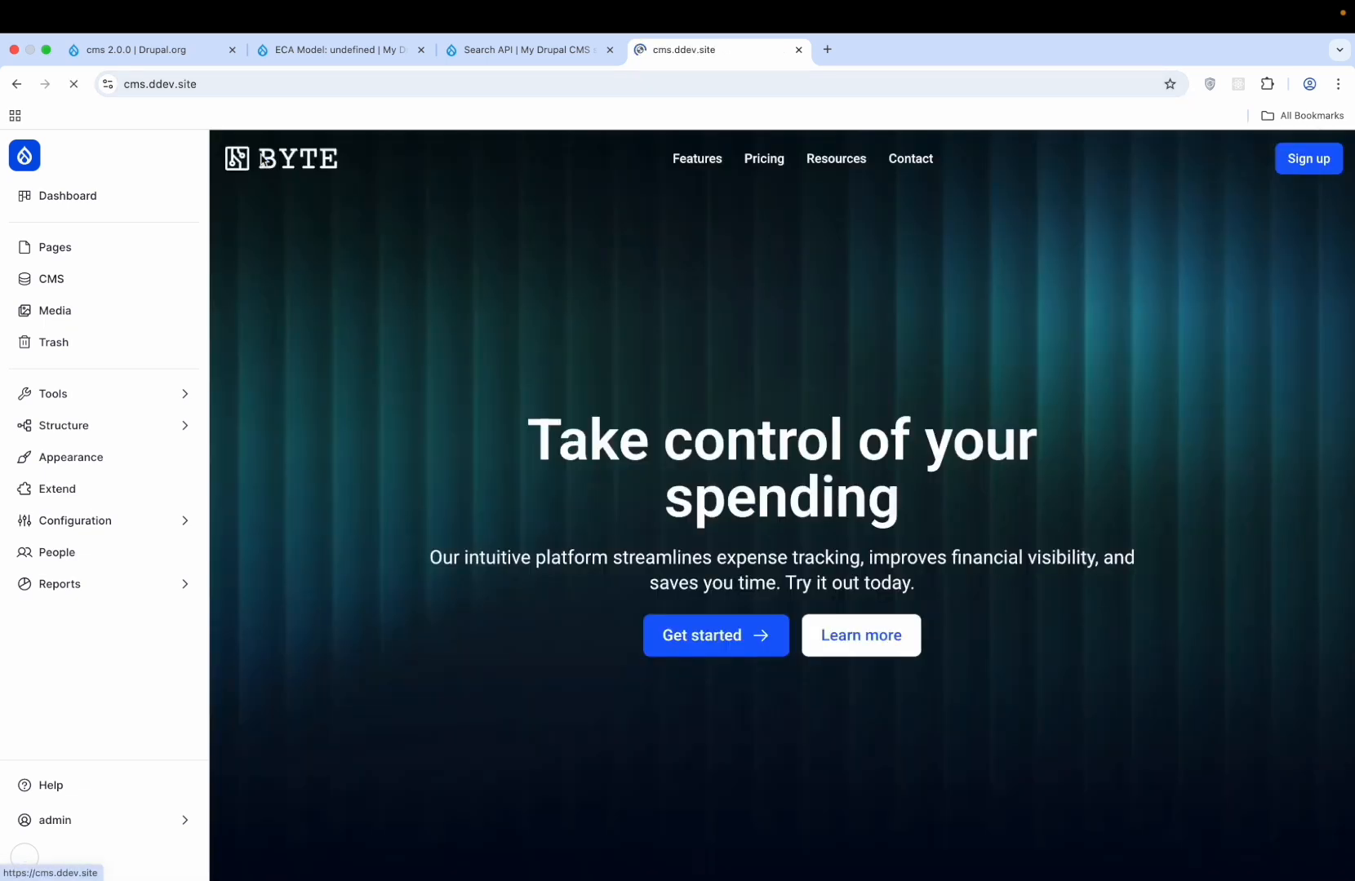
click(13, 87)
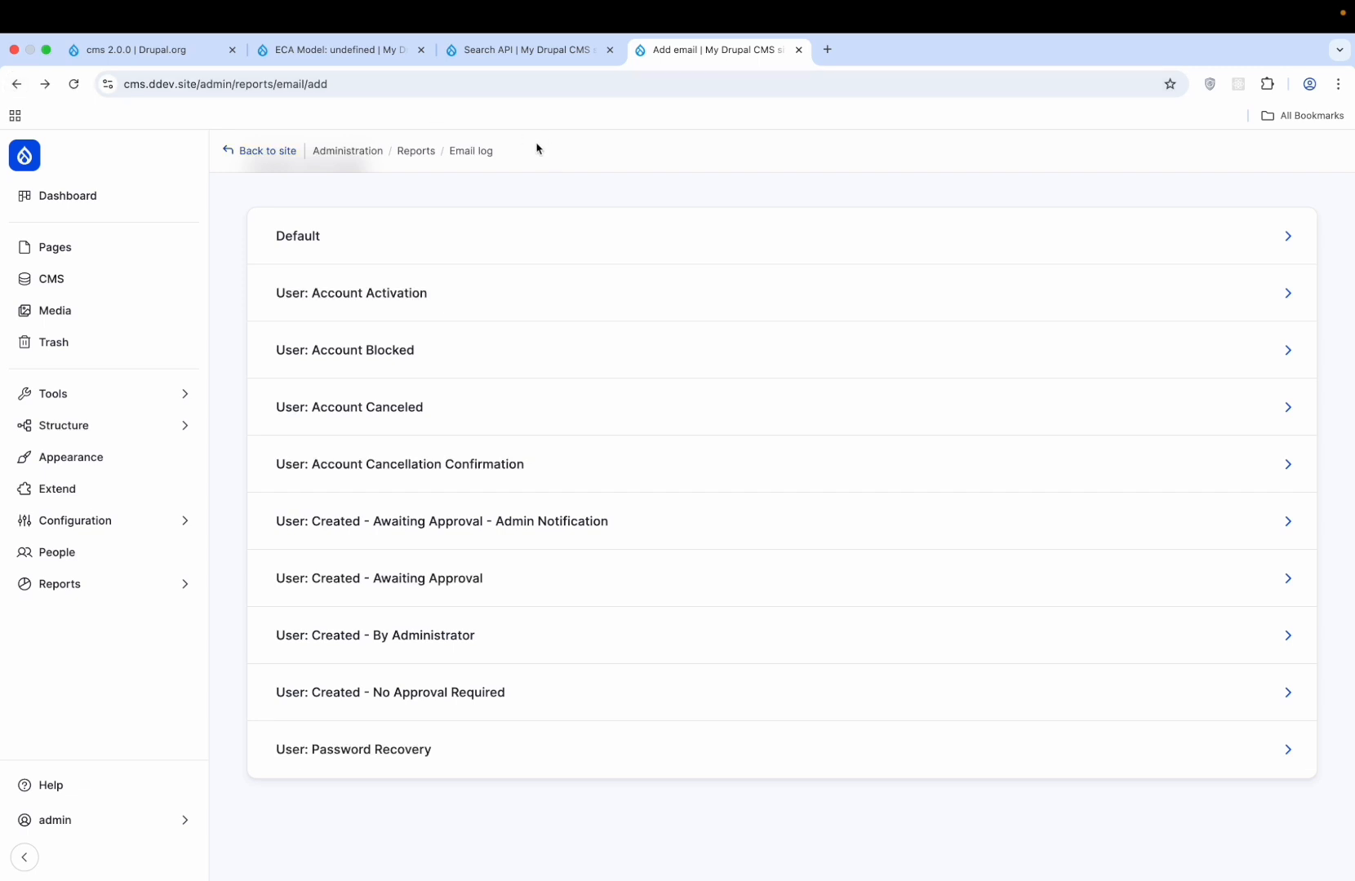
click(471, 151)
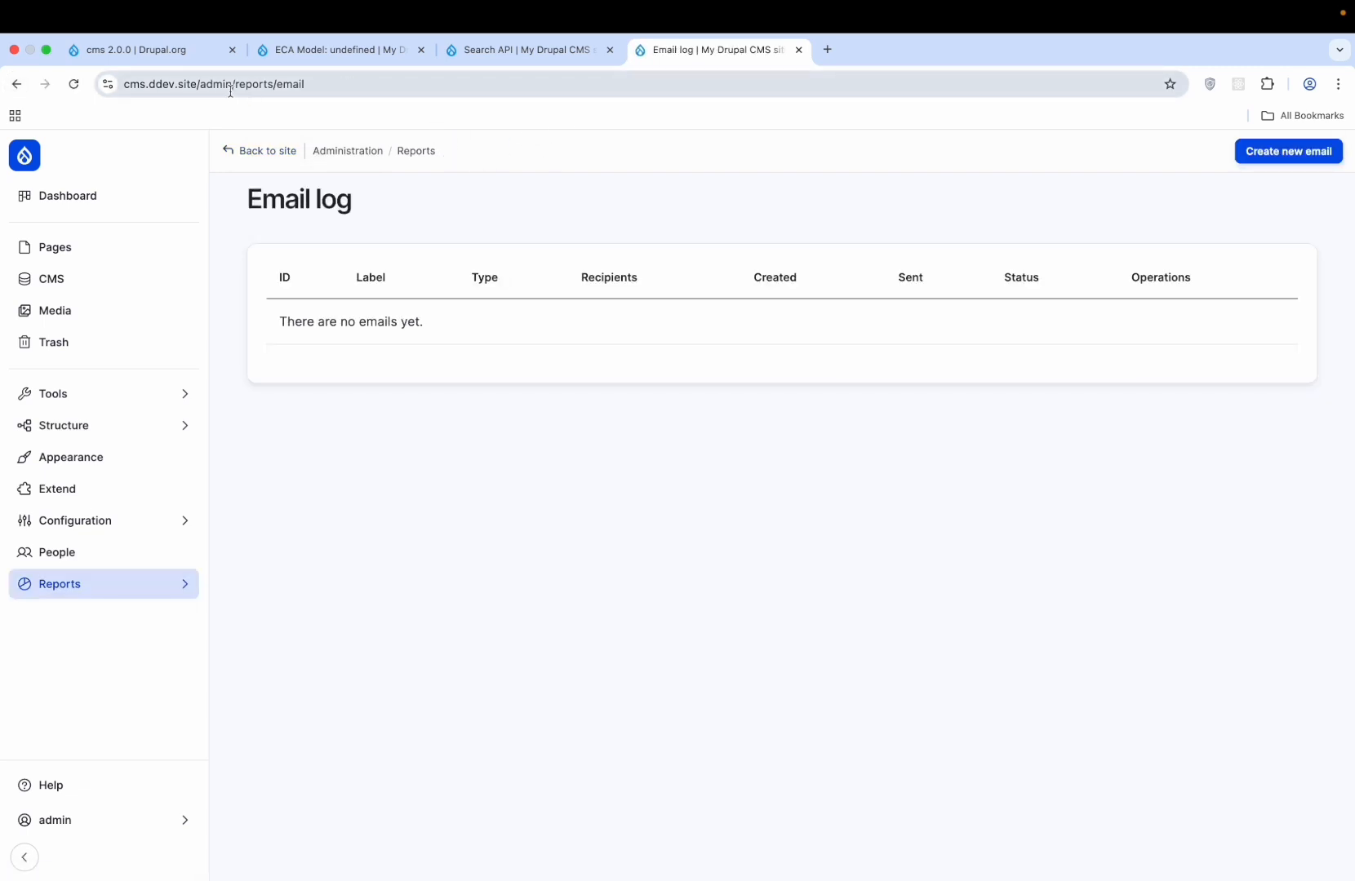
drag(201, 78, 2, 44)
key(ctrl+c)
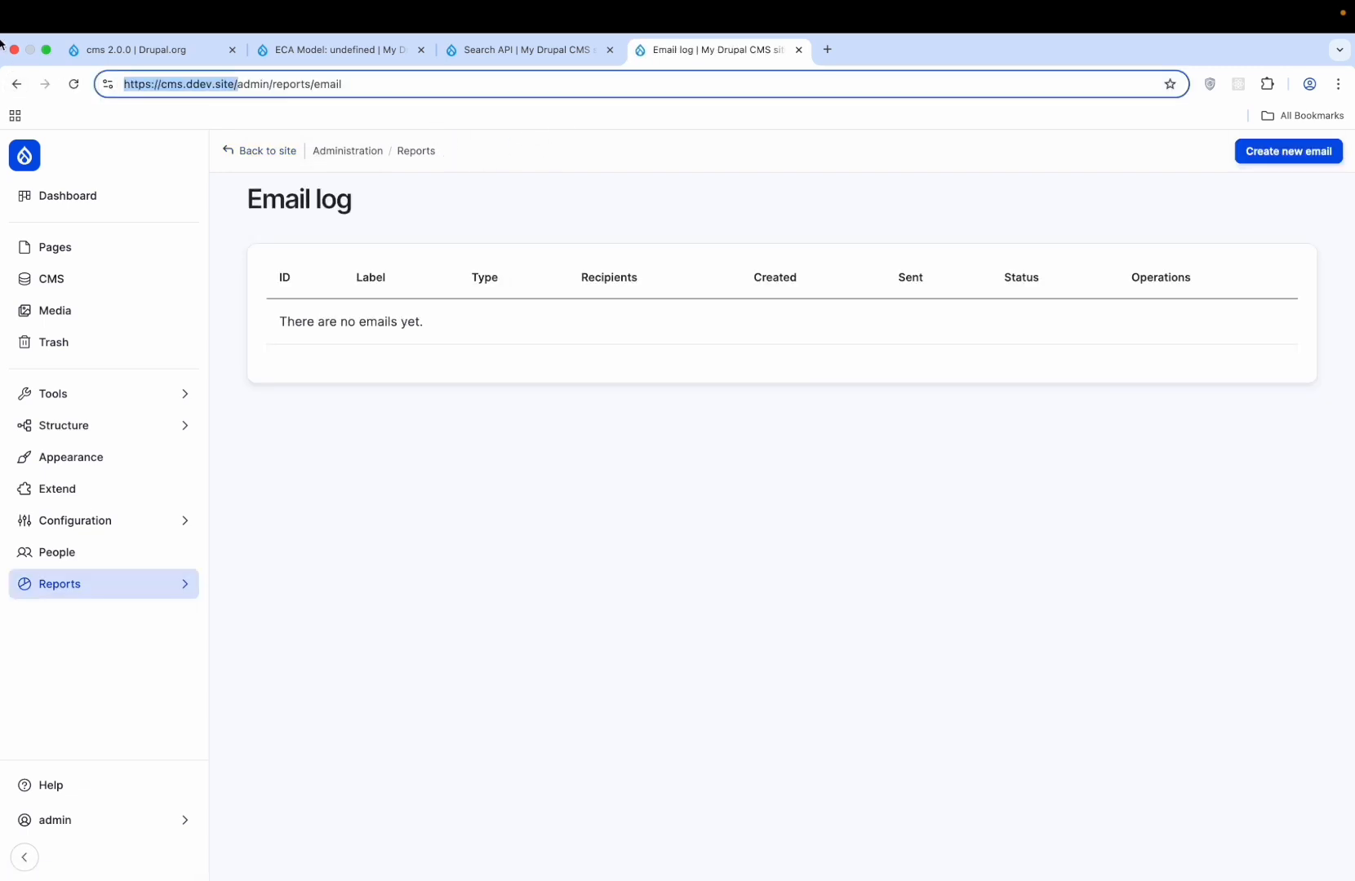
- Open a private window and load the site's /user login page
click(1339, 85)
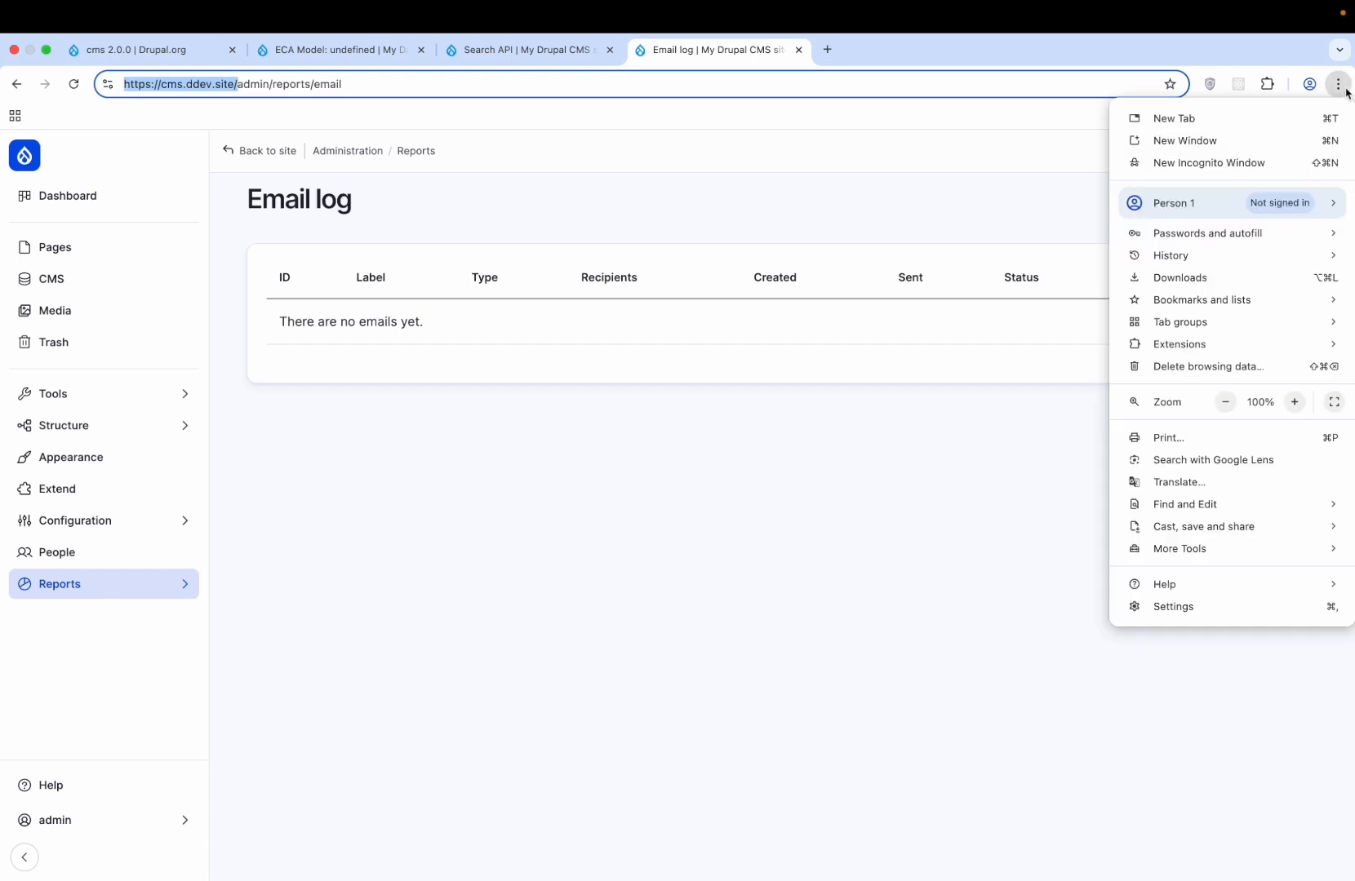
click(1274, 160)
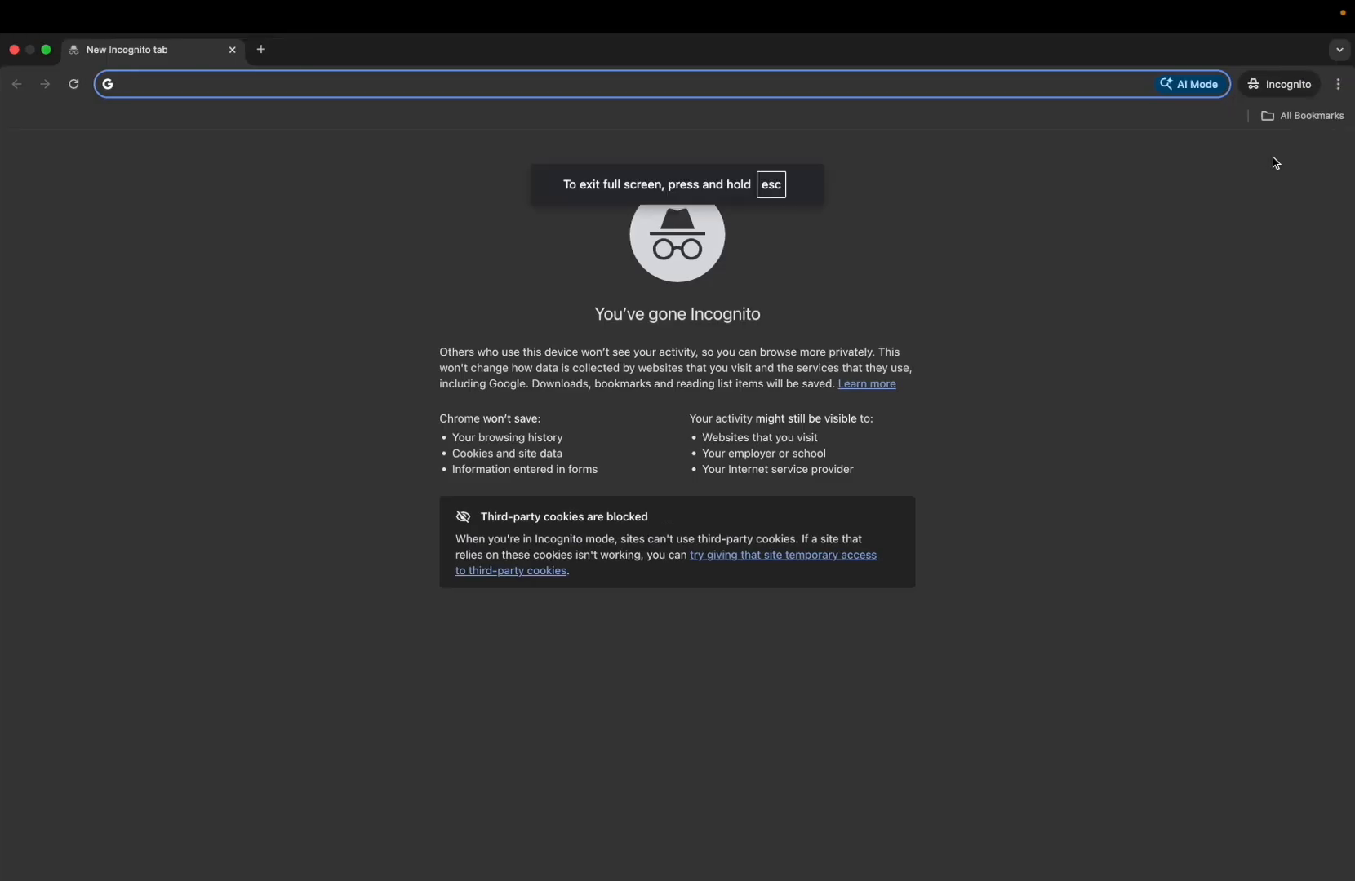
key(ctrl+v)
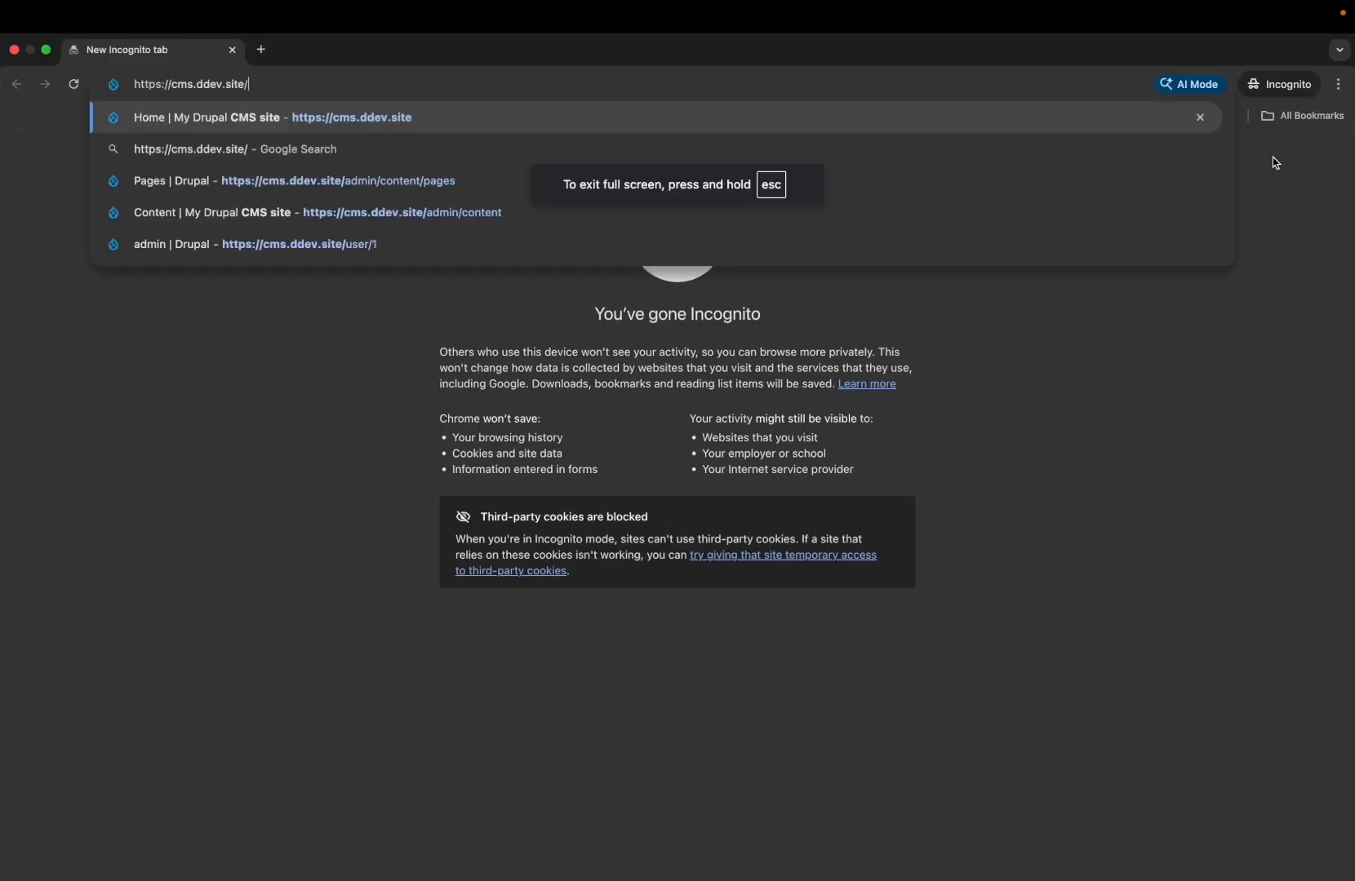
text(user)
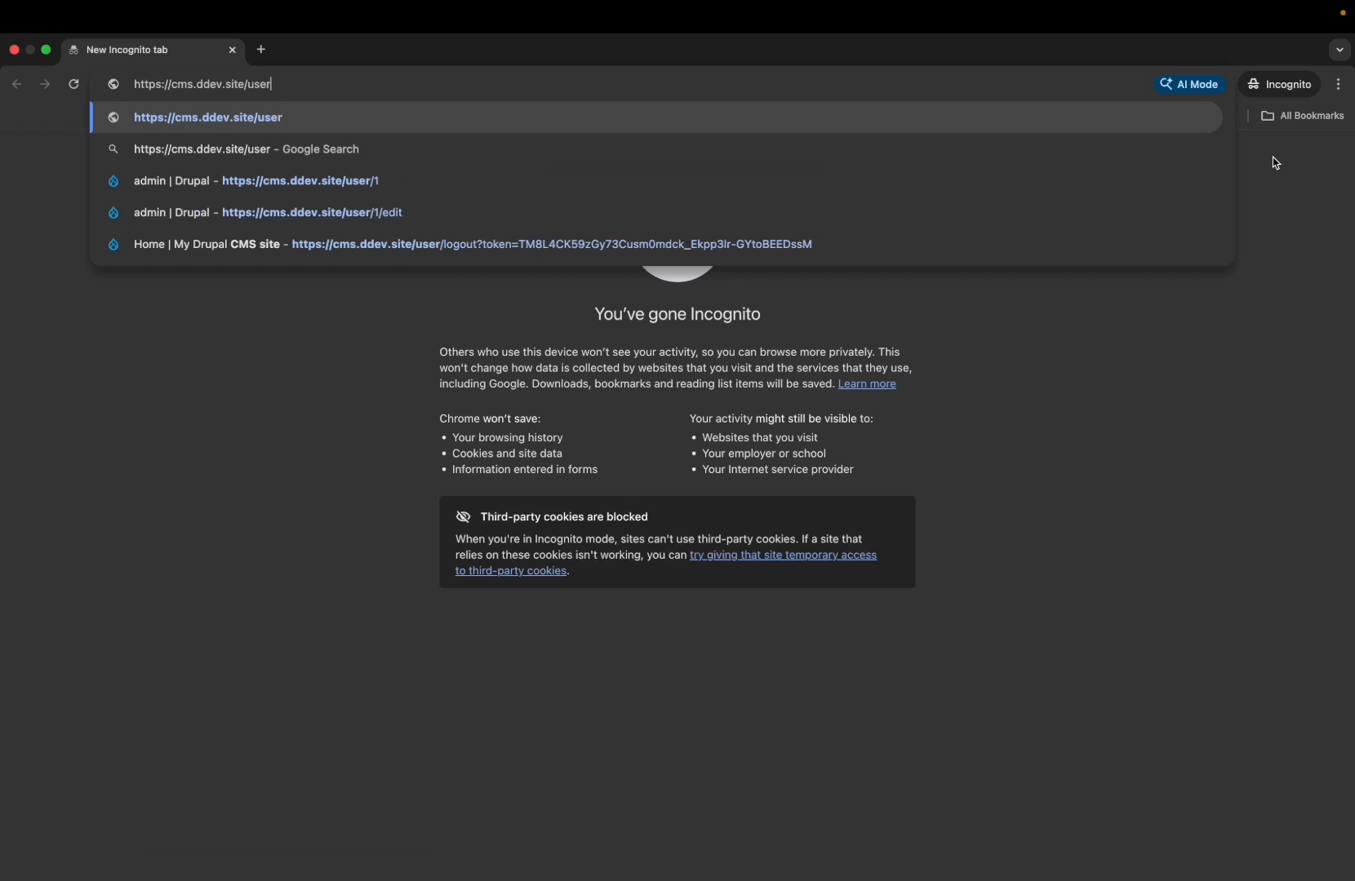
key(Return)
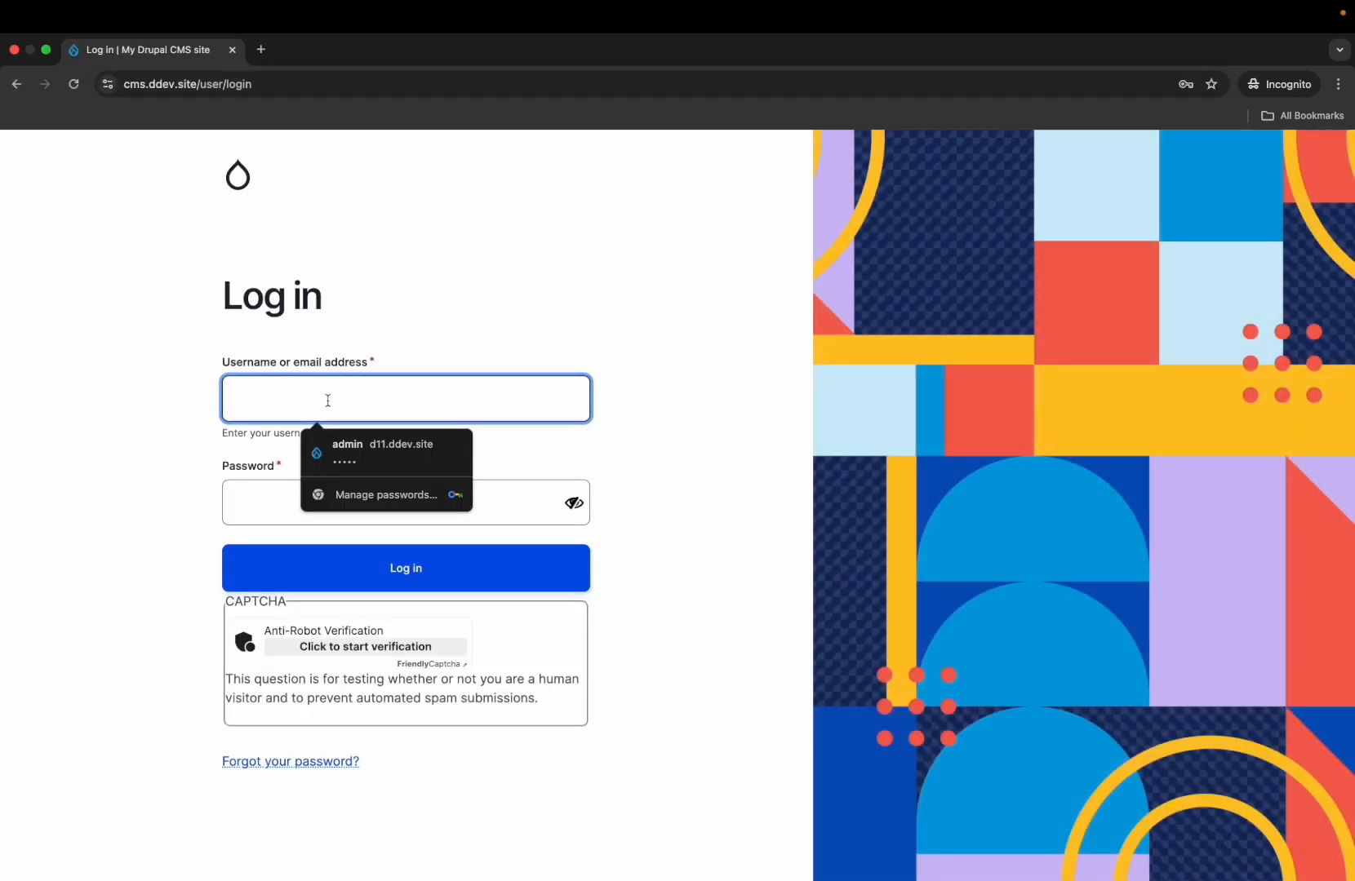
click(677, 400)
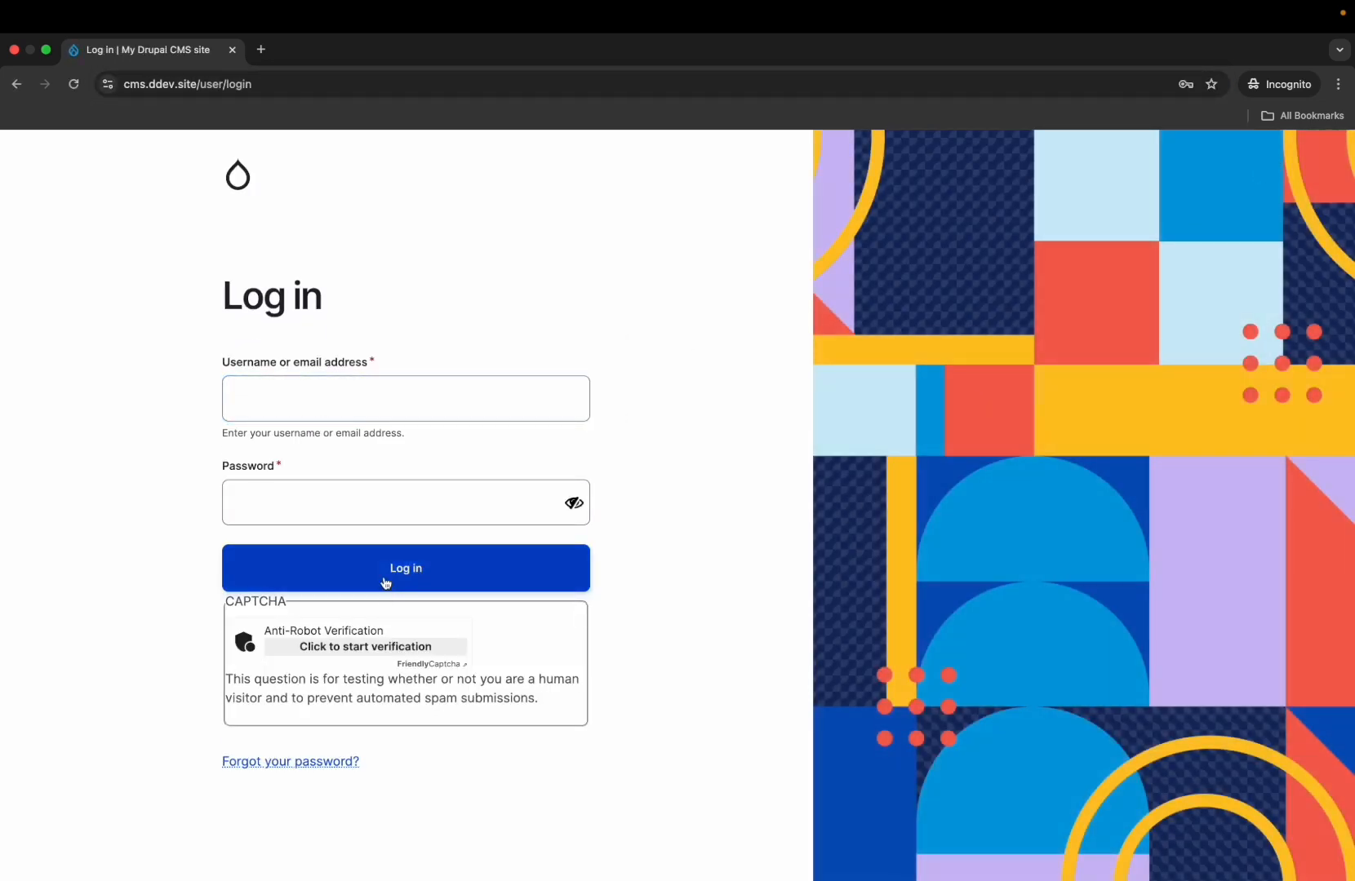
- Load the /user/register registration page in the private window
double_click(226, 82)
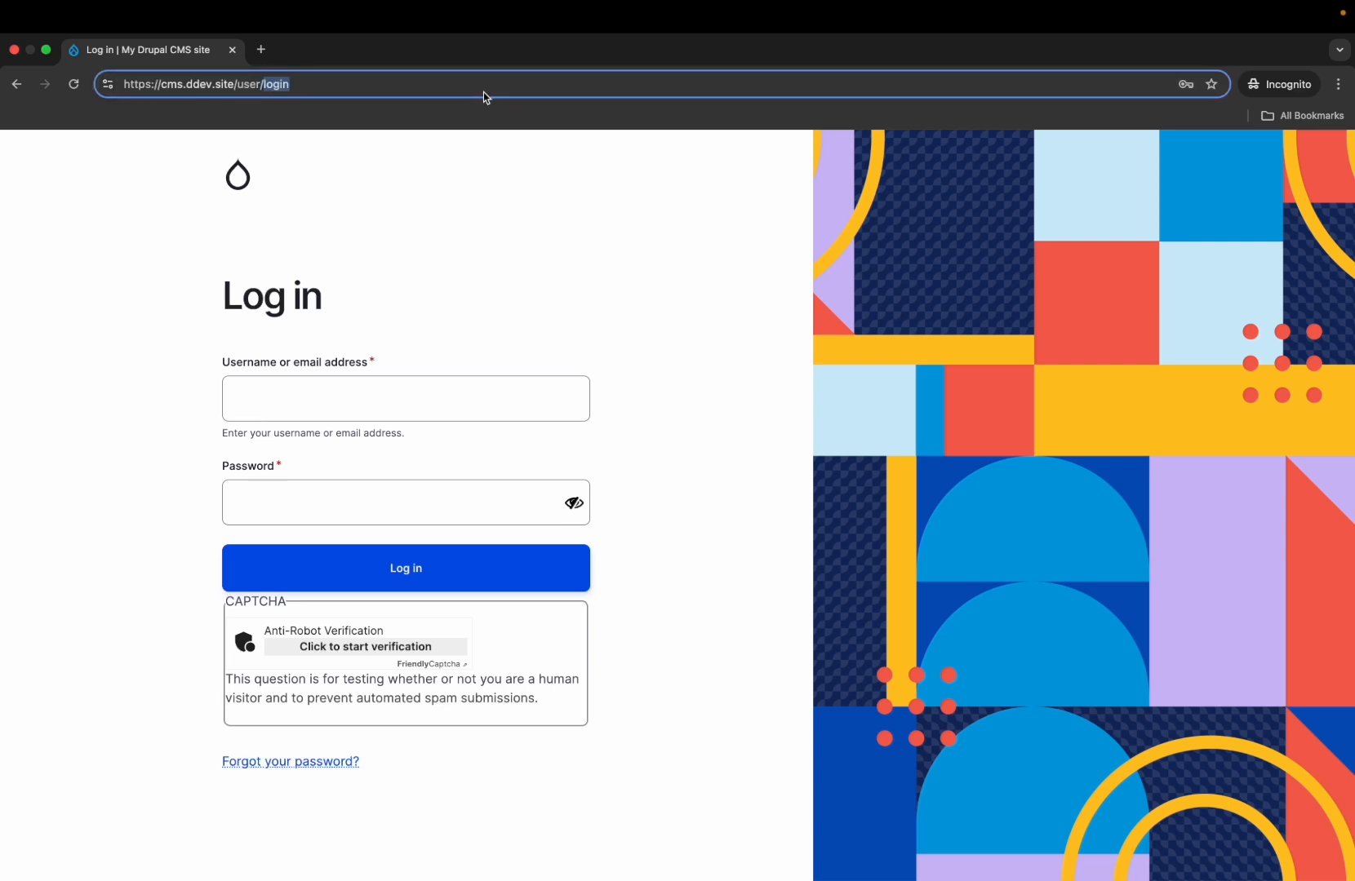
text(regi)
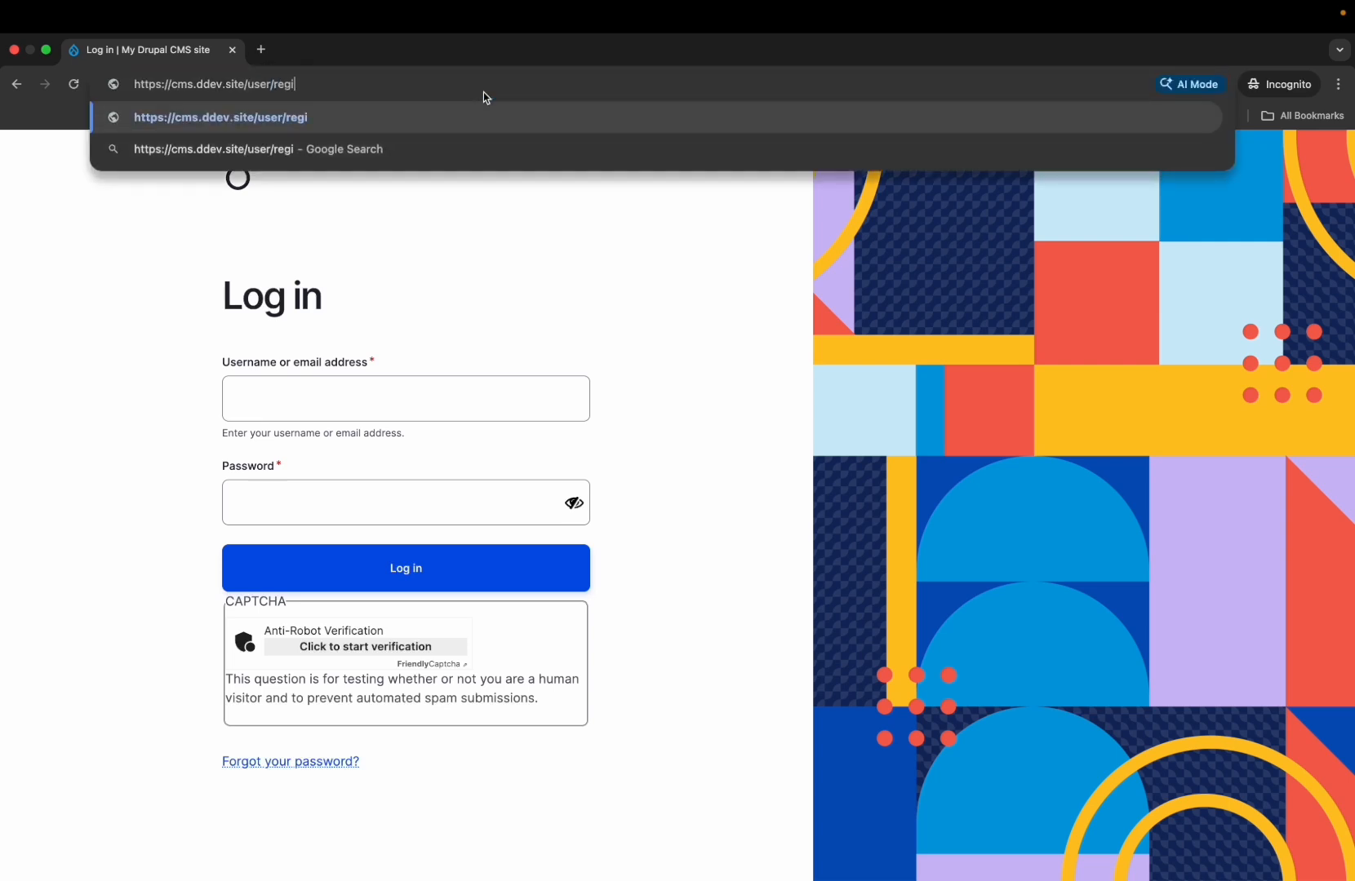
text(ster)
key(Return)
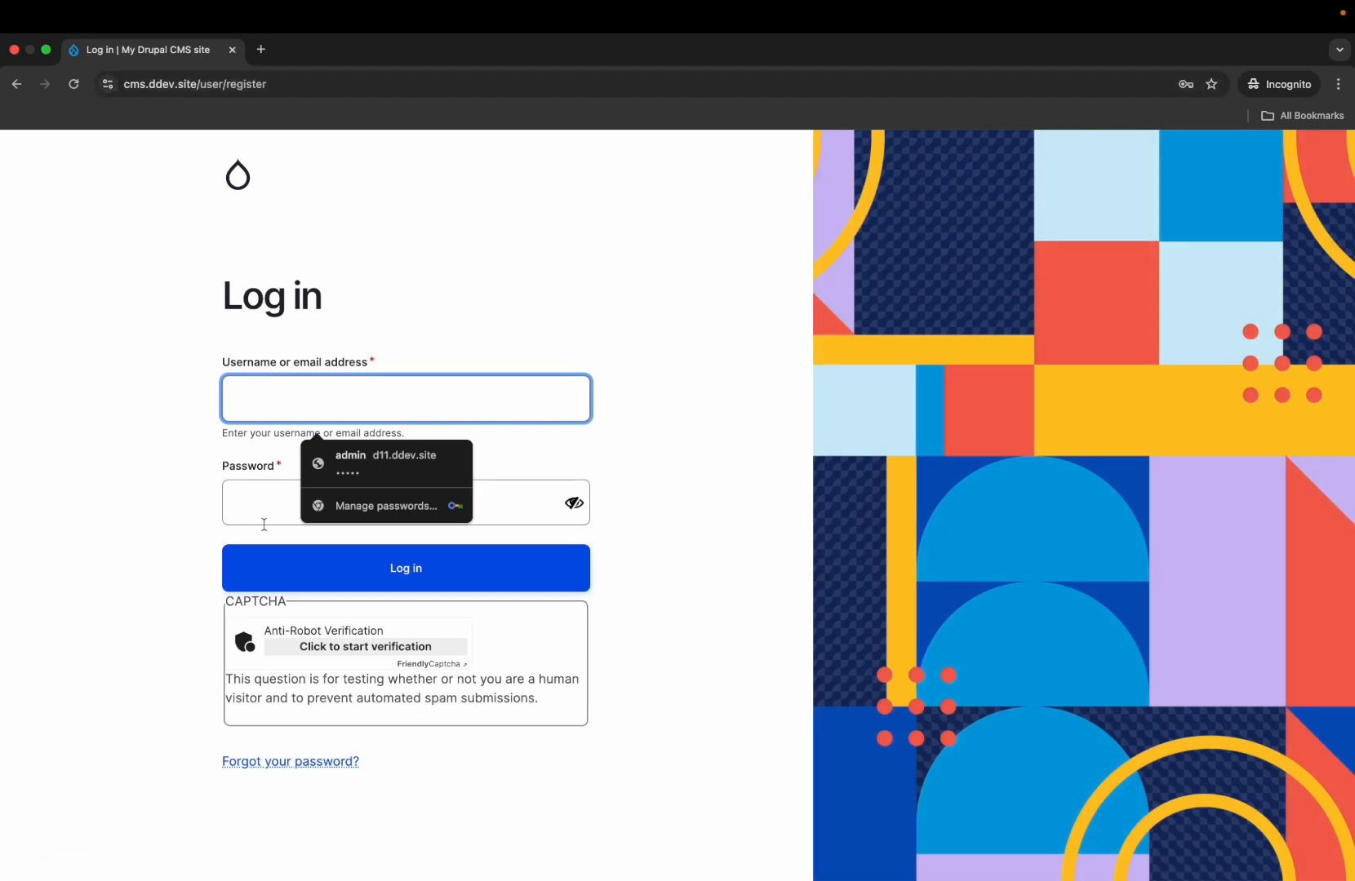
- Check the password reset form, reload the login page, and return to the admin window
click(299, 764)
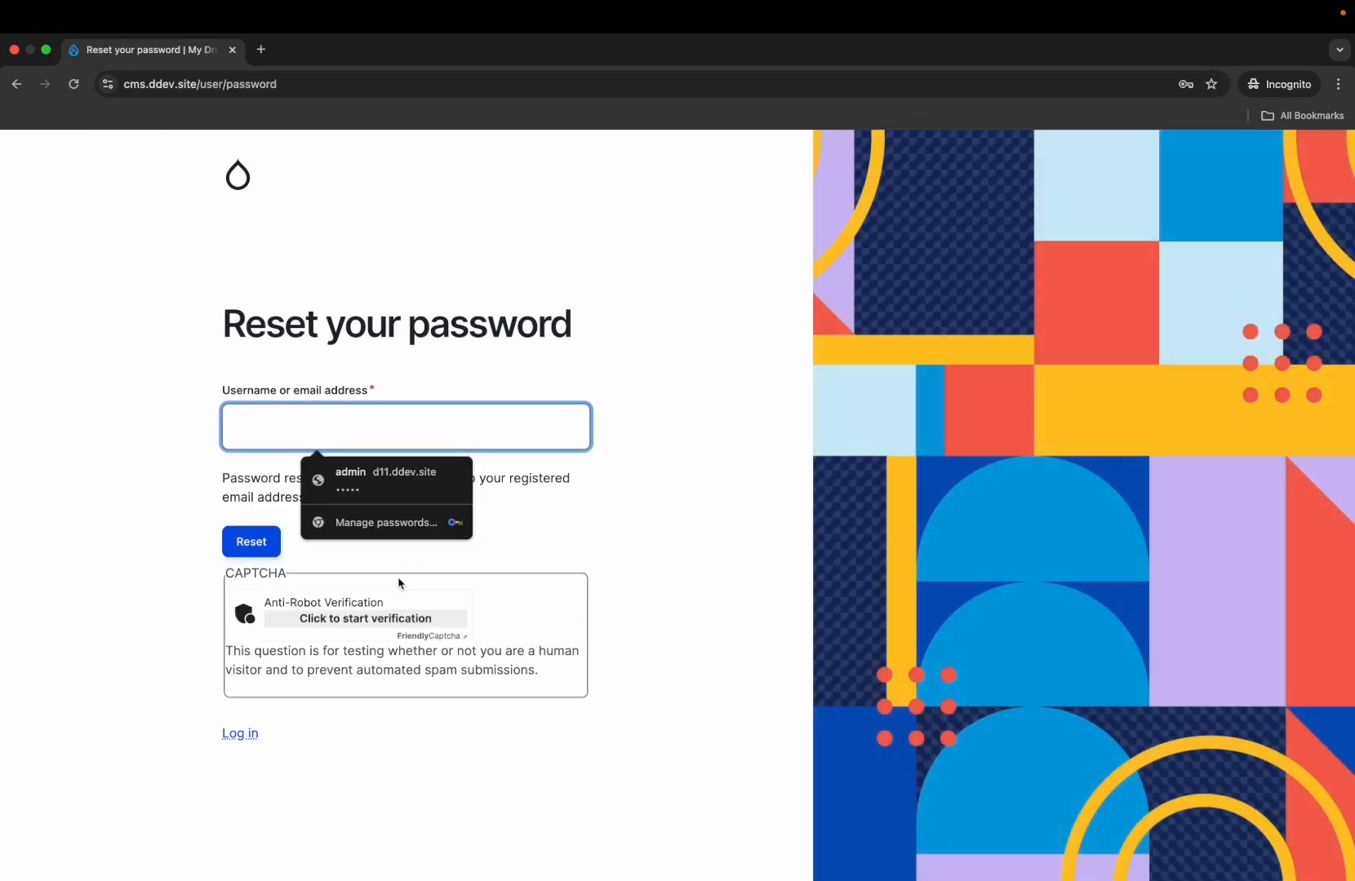
click(238, 734)
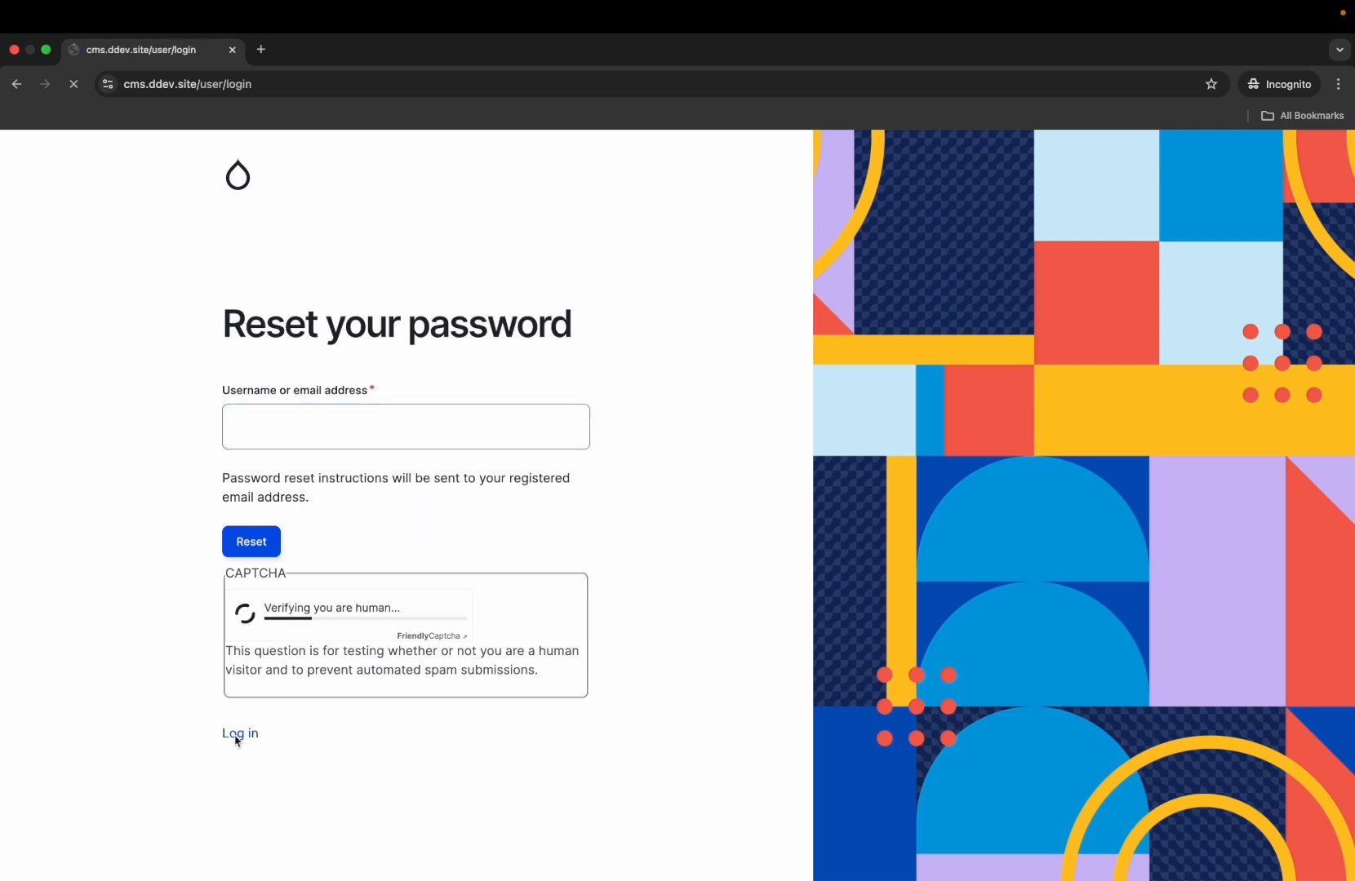
click(225, 86)
double_click(227, 86)
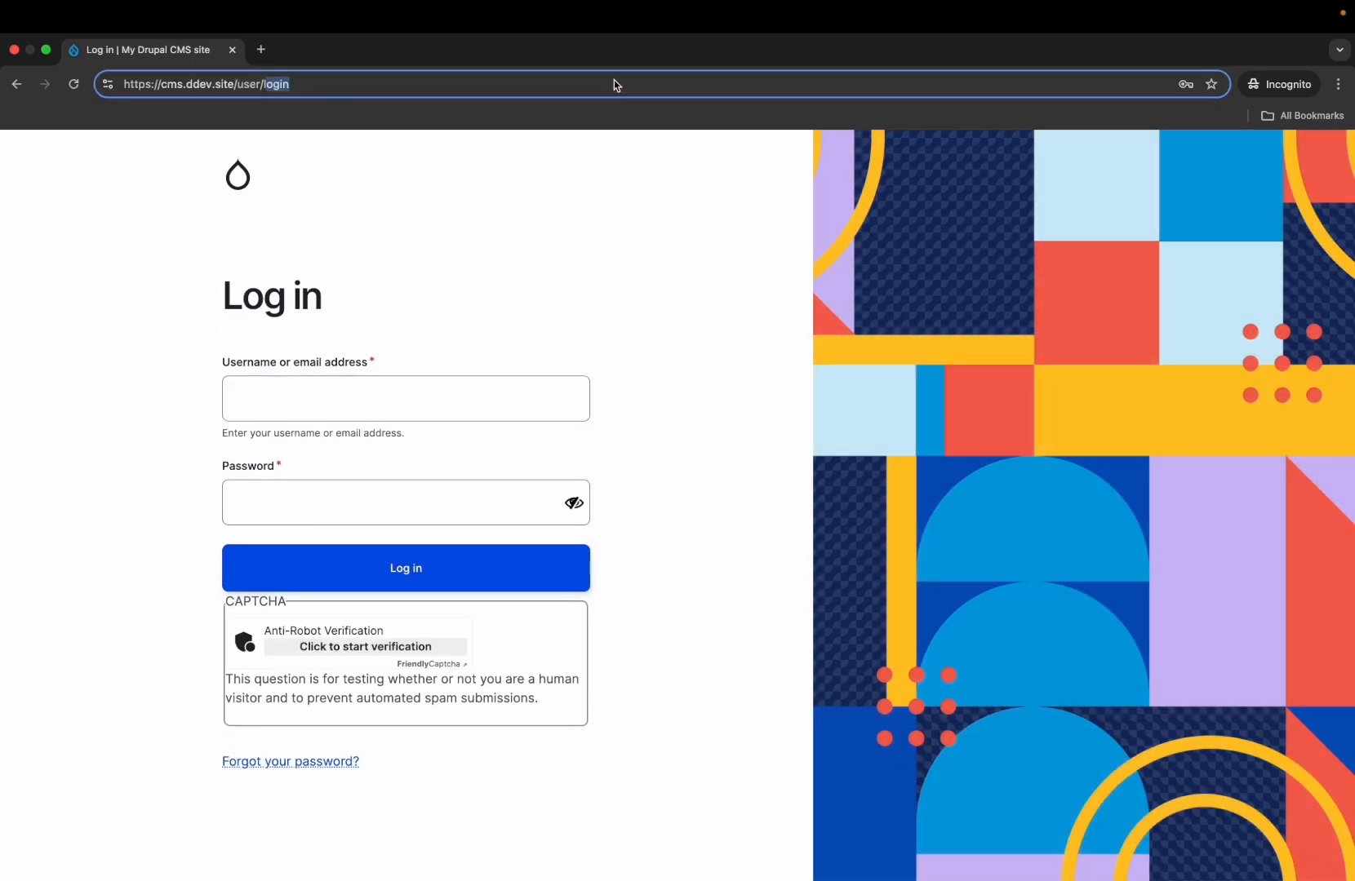
key(BackSpace)
key(Return)
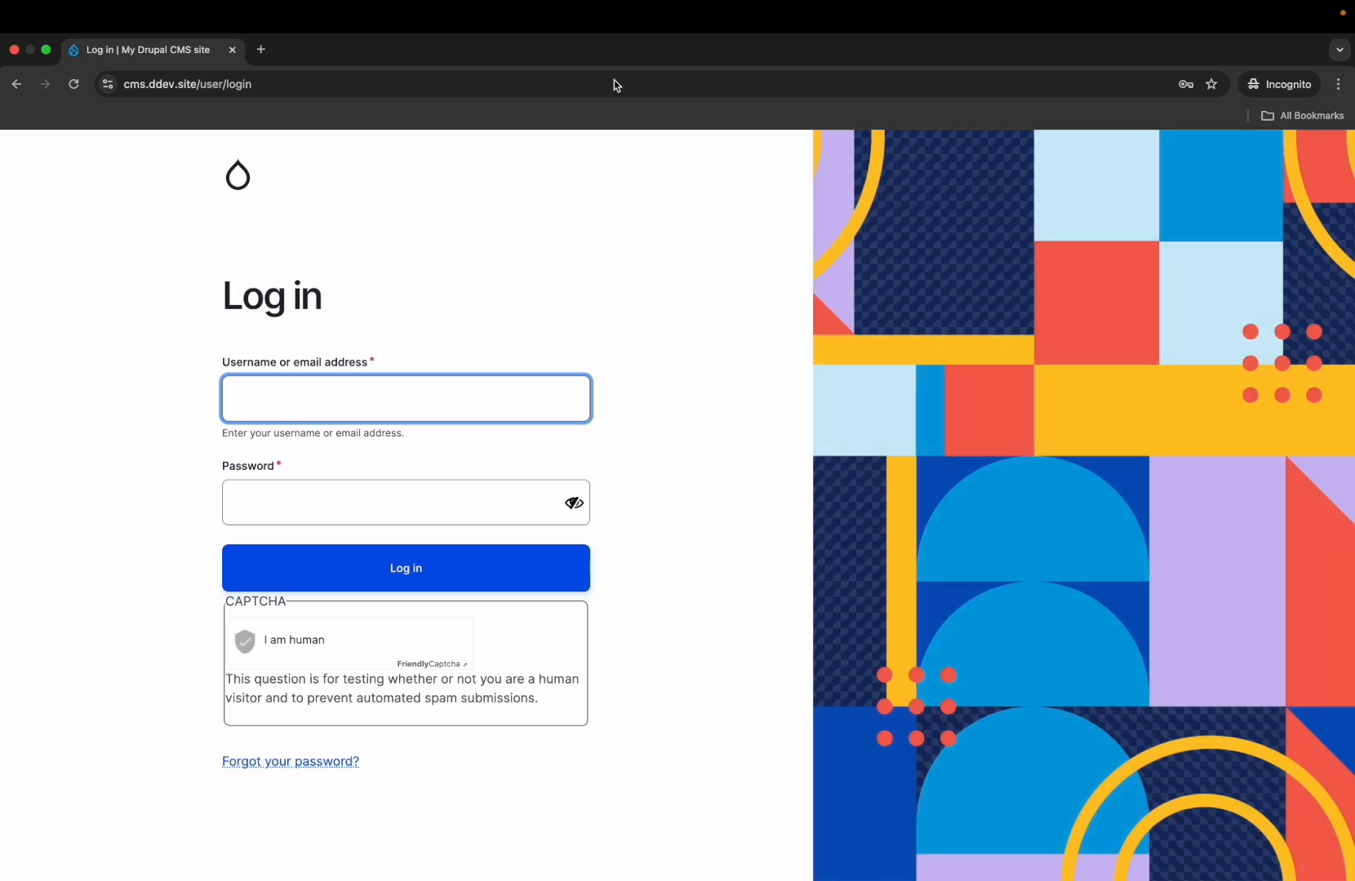
key(ctrl+Left)
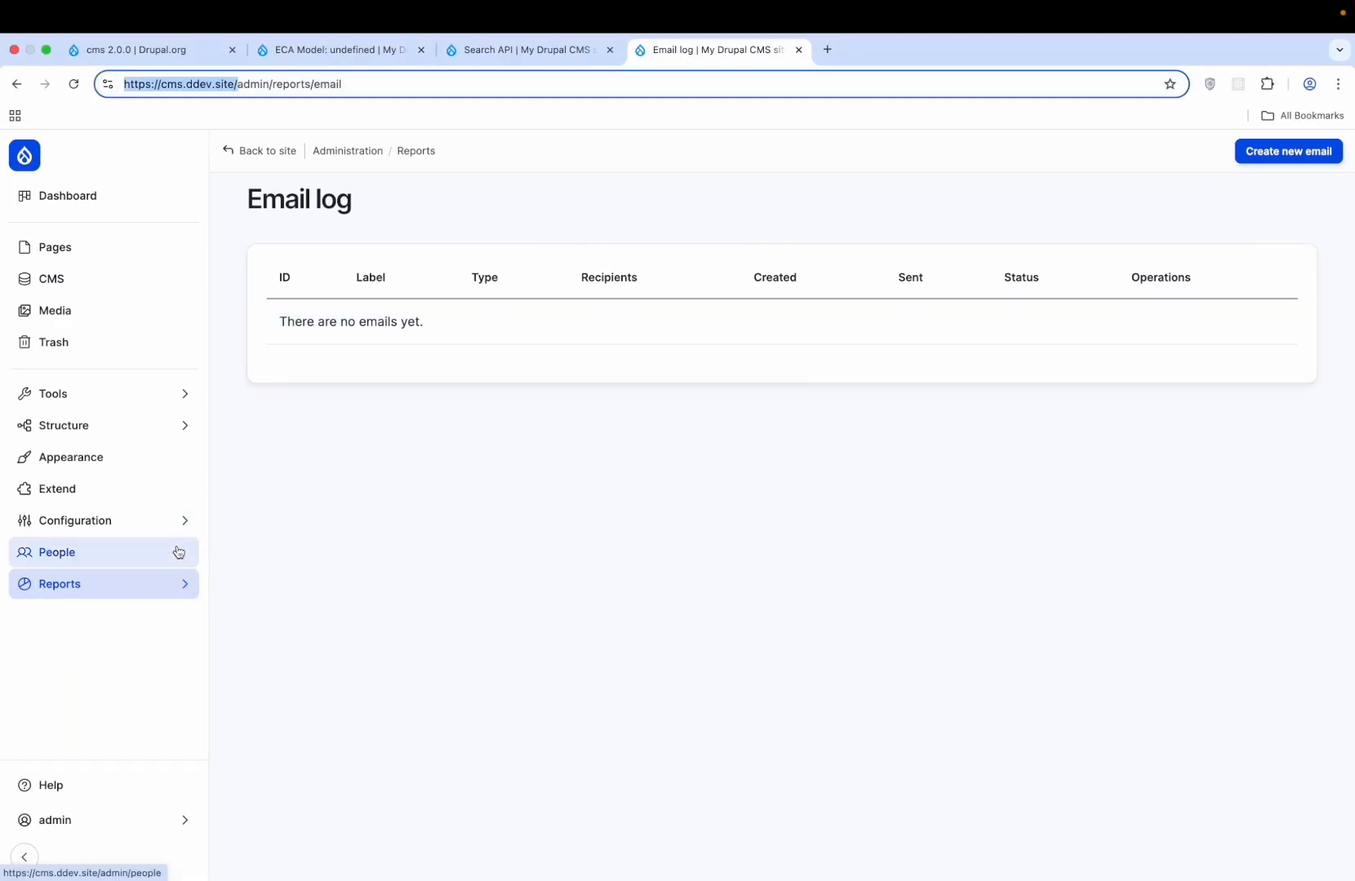
- Open People and review the Permissions and Roles tabs
click(162, 584)
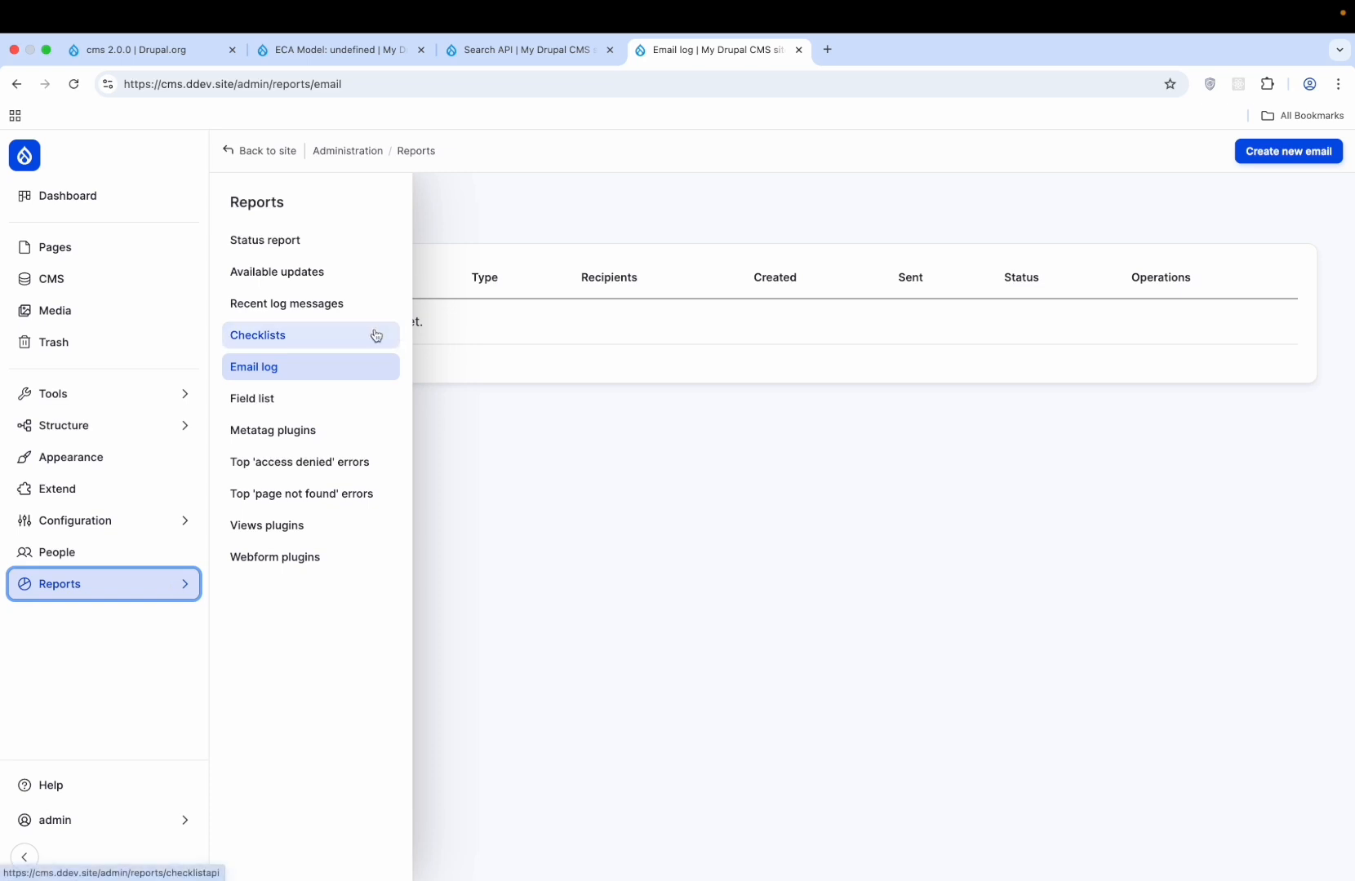
click(146, 553)
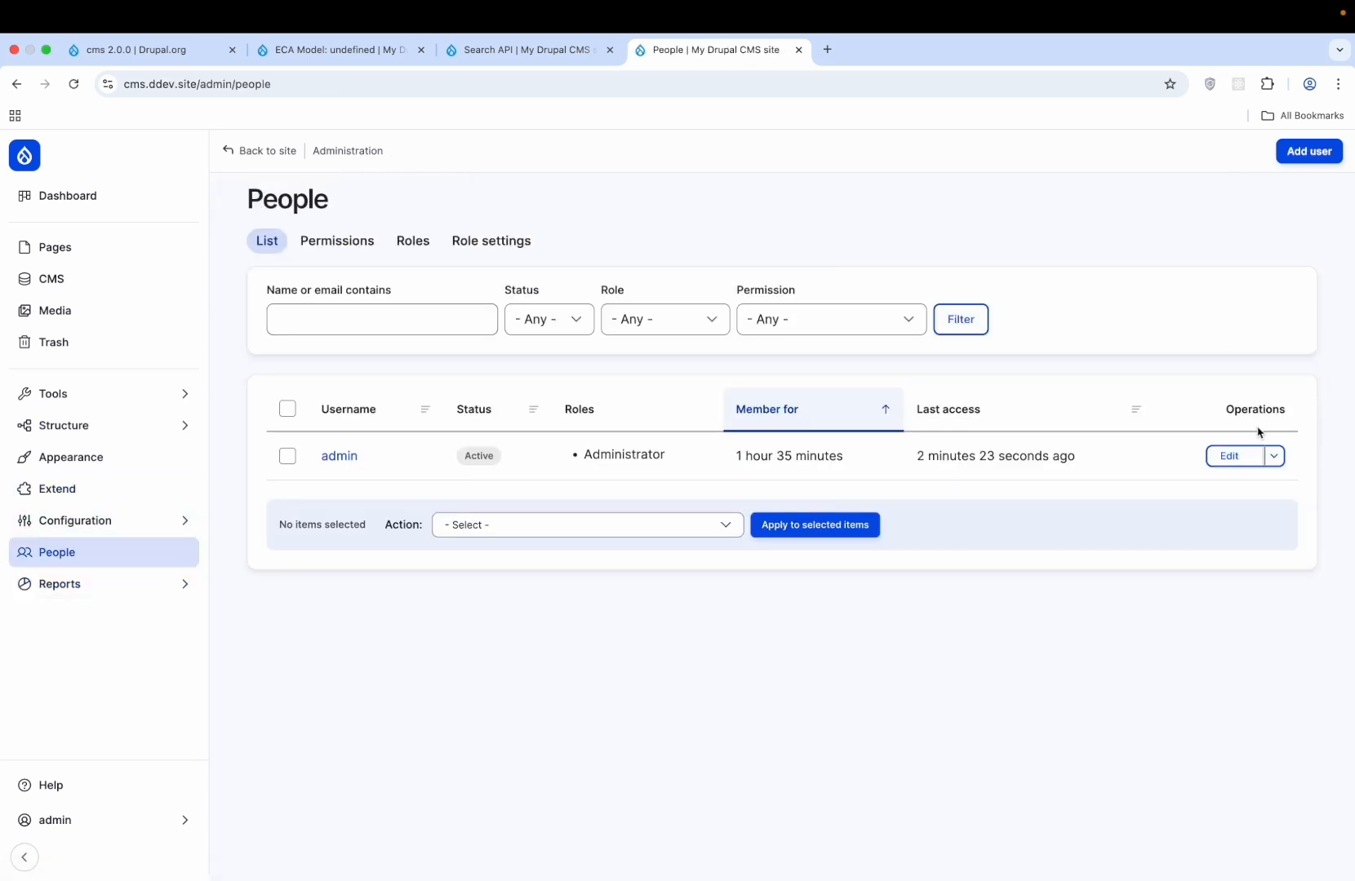
click(359, 242)
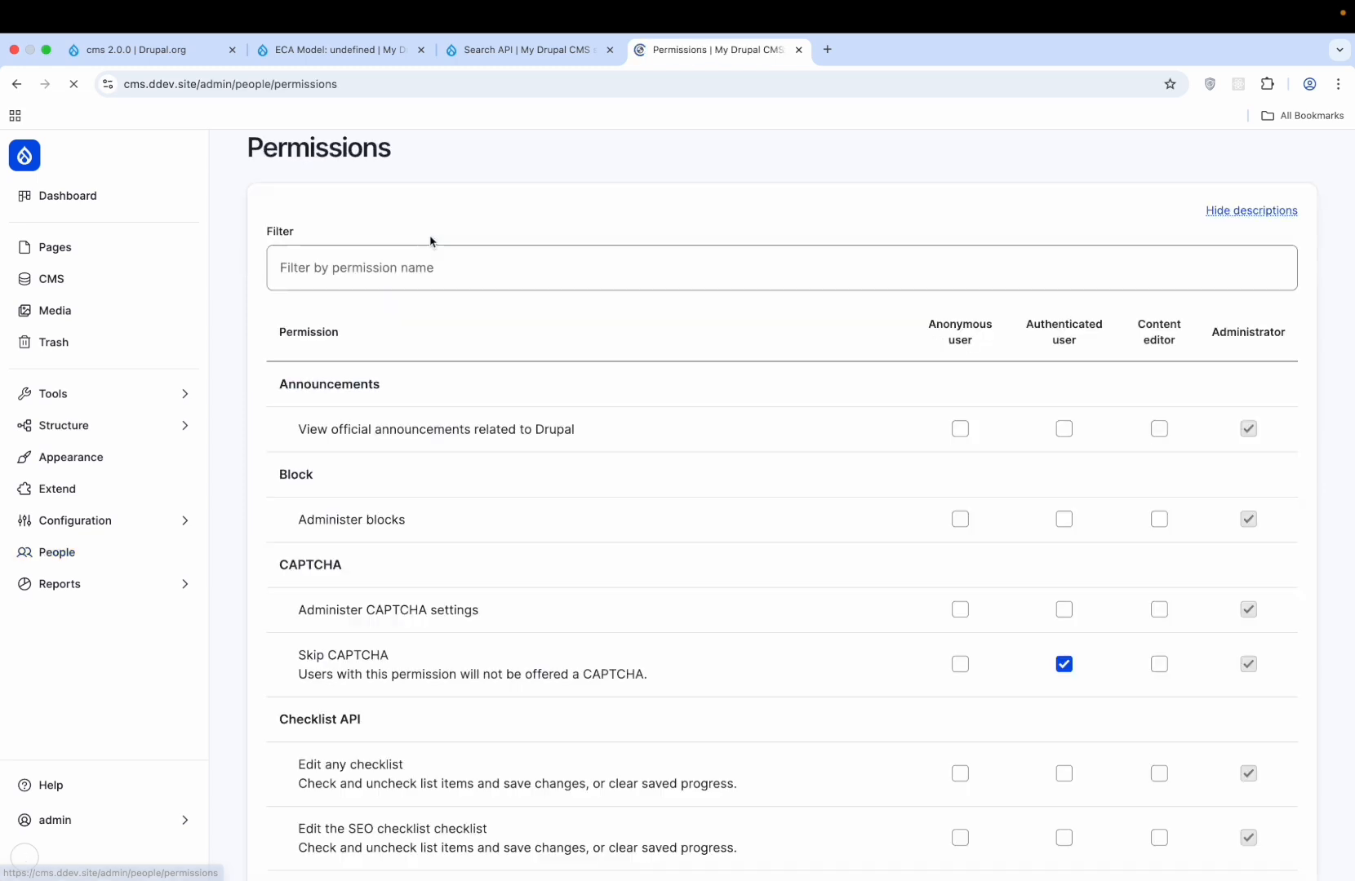
click(414, 241)
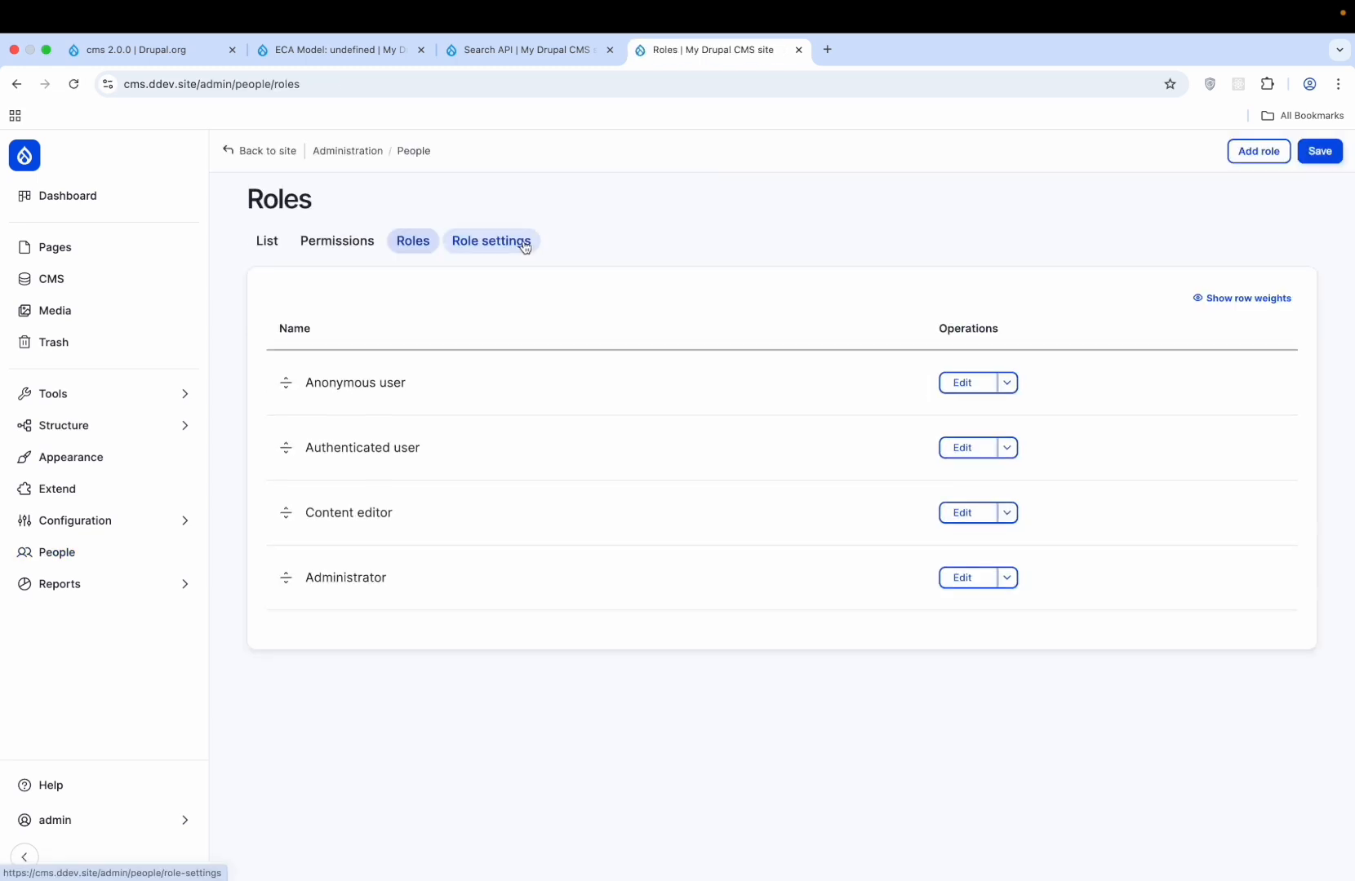
click(523, 245)
click(438, 251)
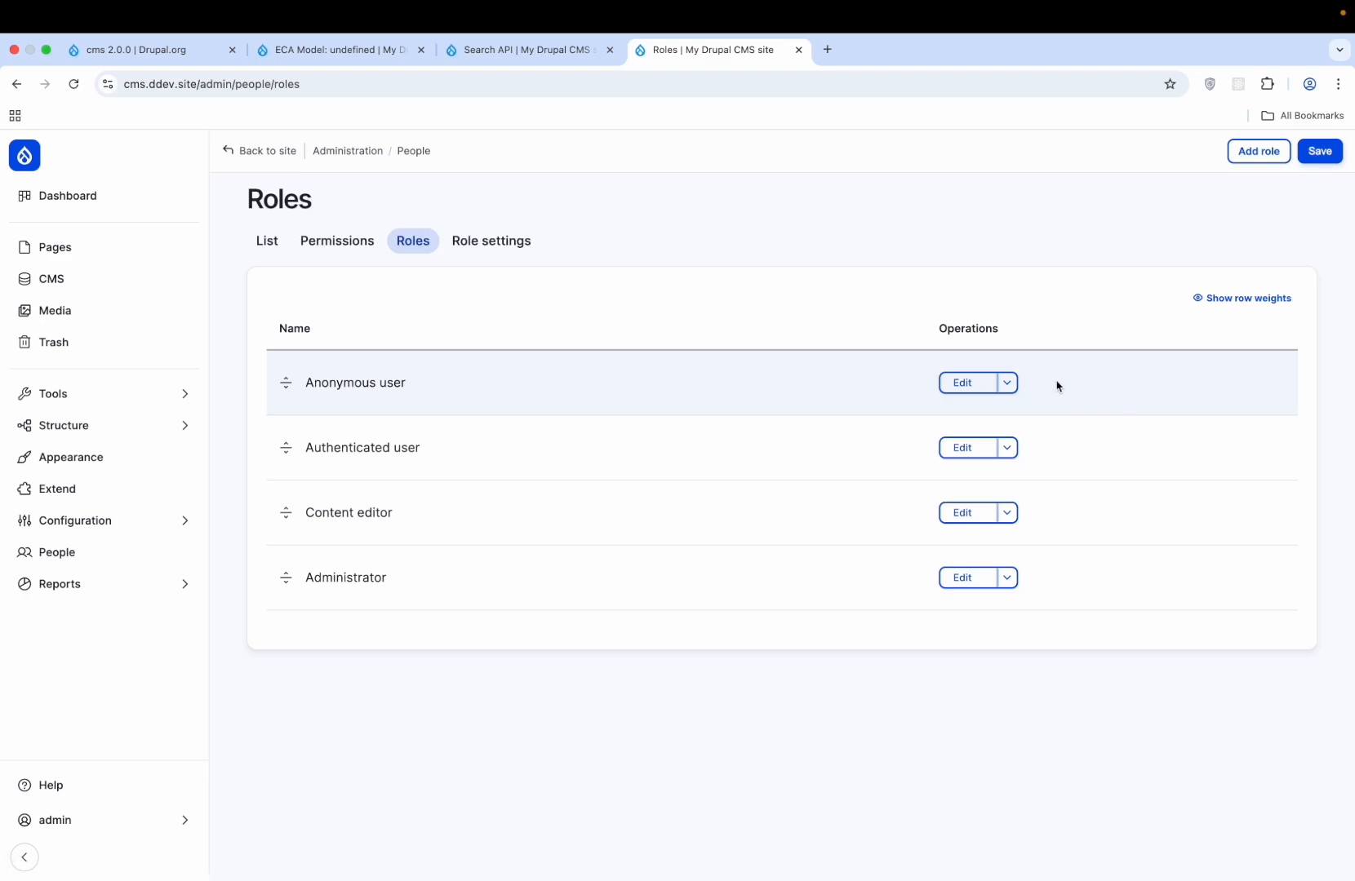
- Review the Anonymous user role's permissions
click(963, 384)
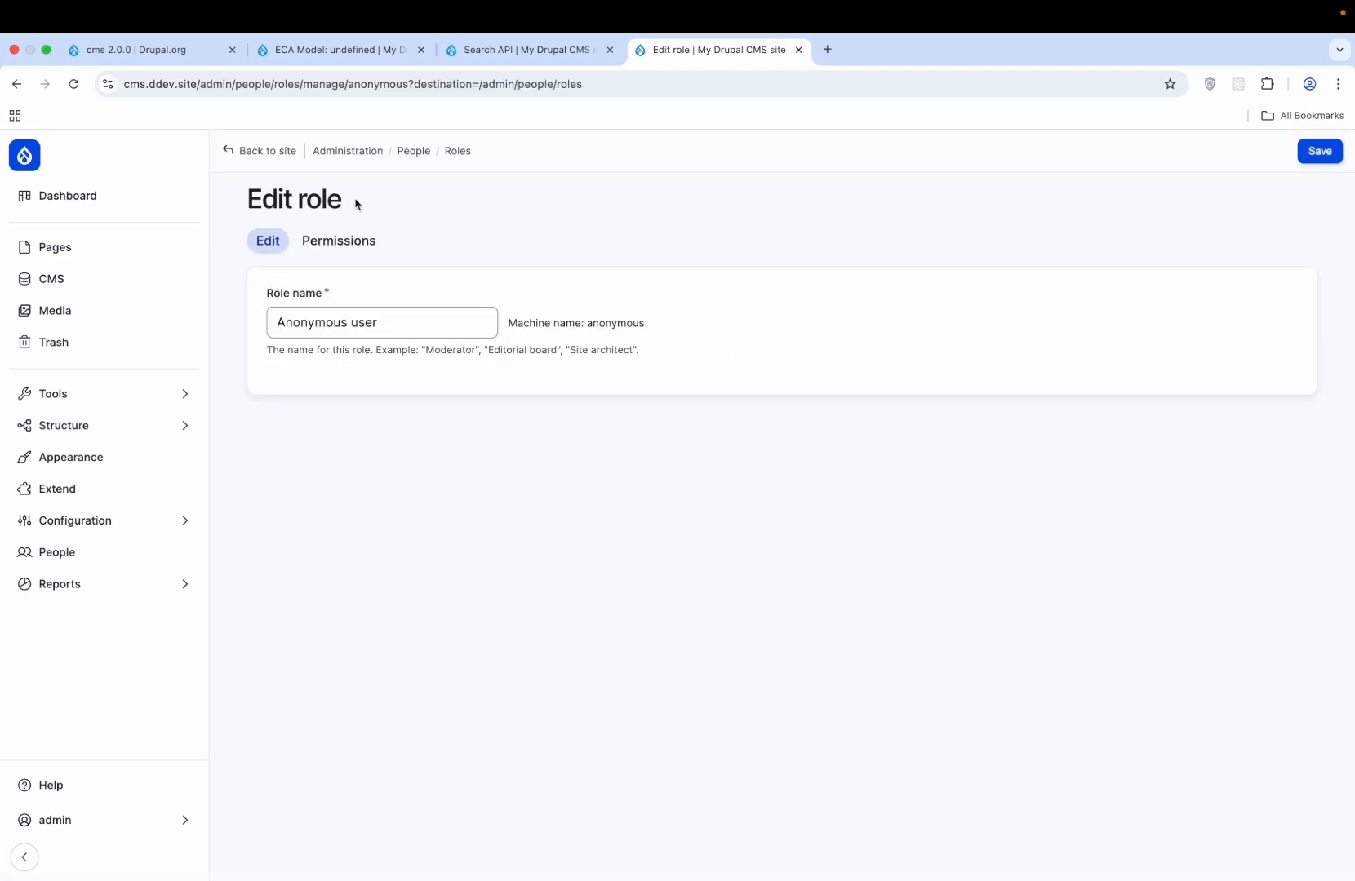
click(339, 241)
scroll(713, 354, down, 10)
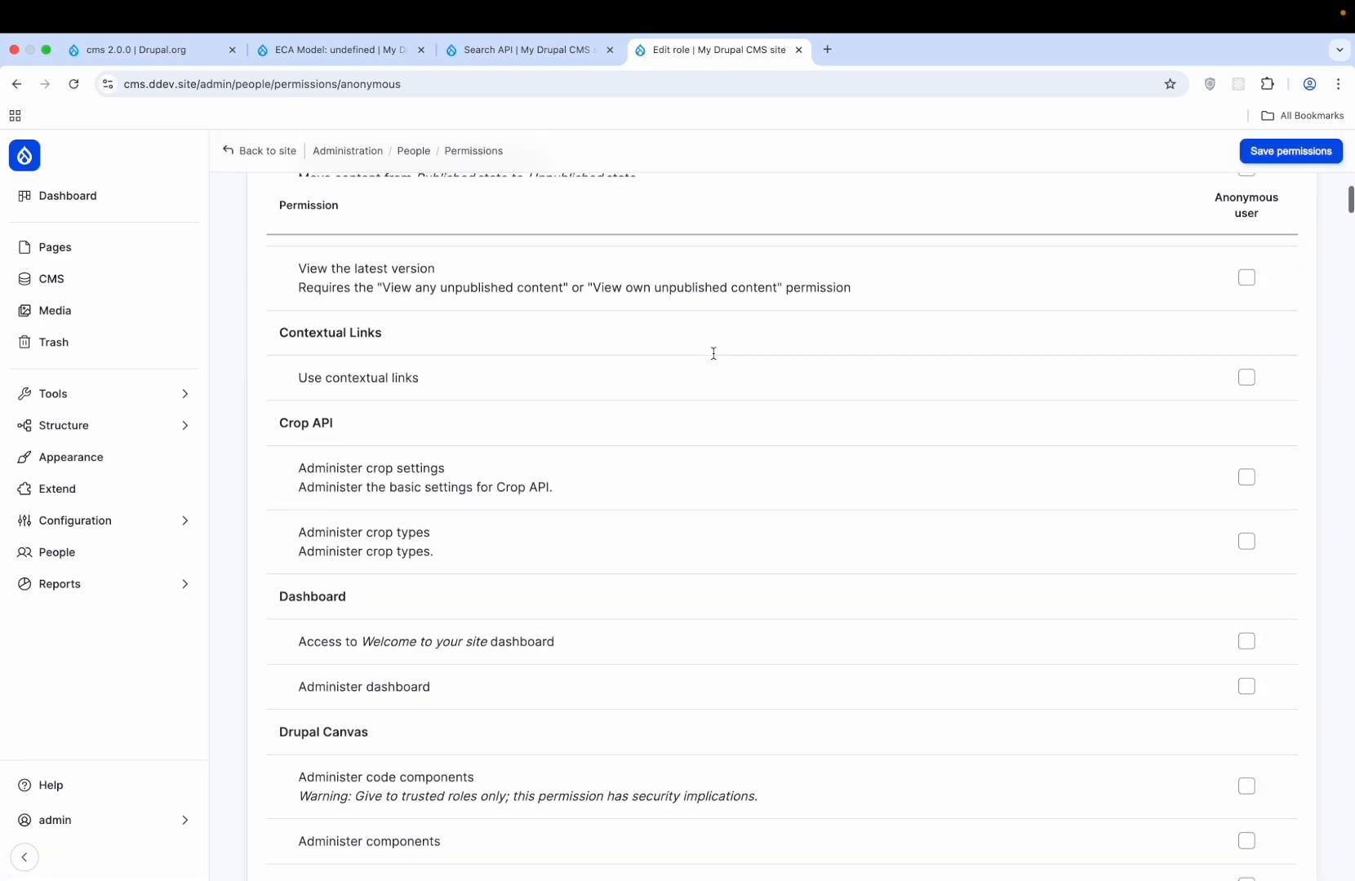
scroll(713, 353, down, 20)
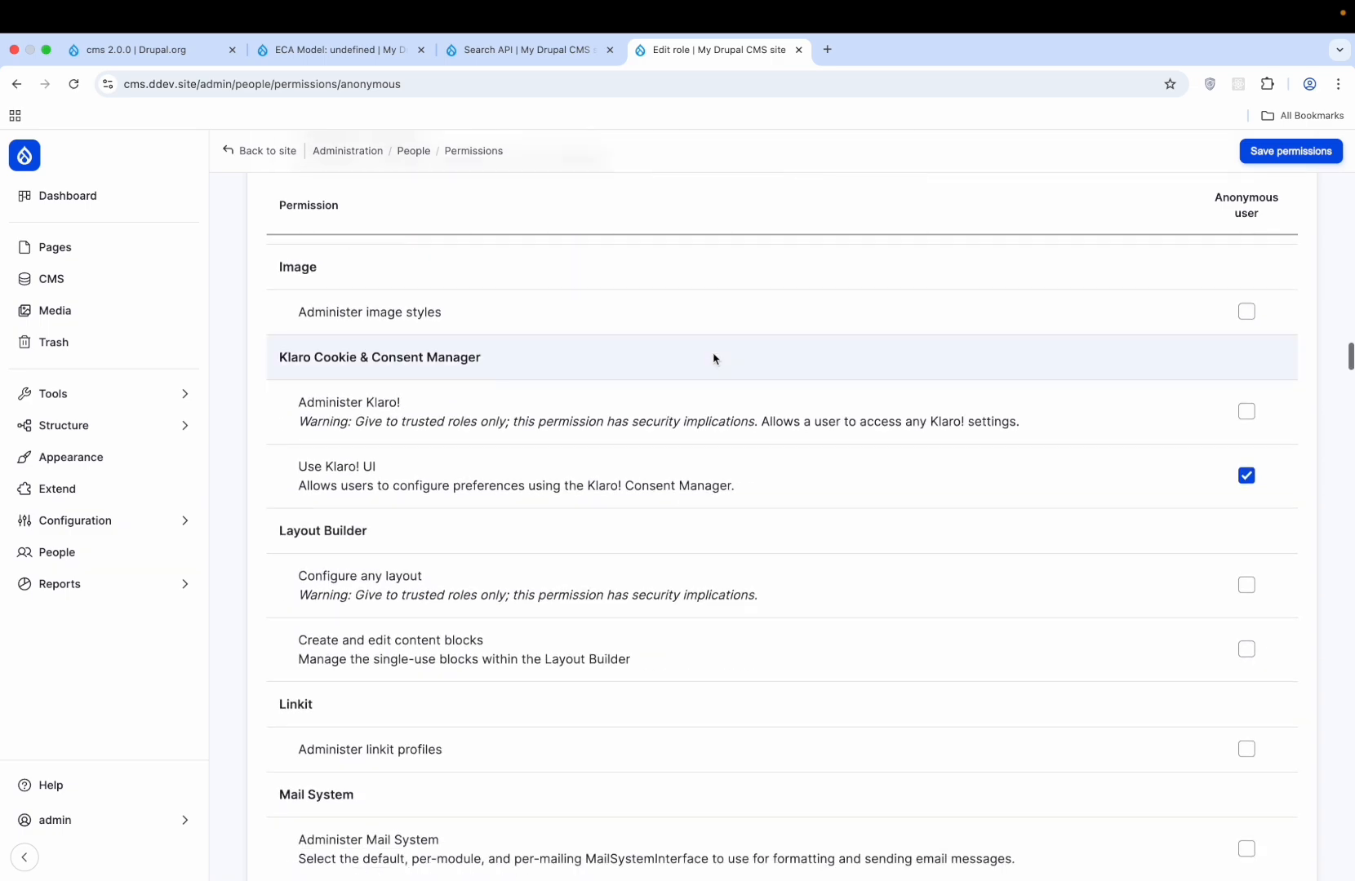
scroll(714, 359, down, 20)
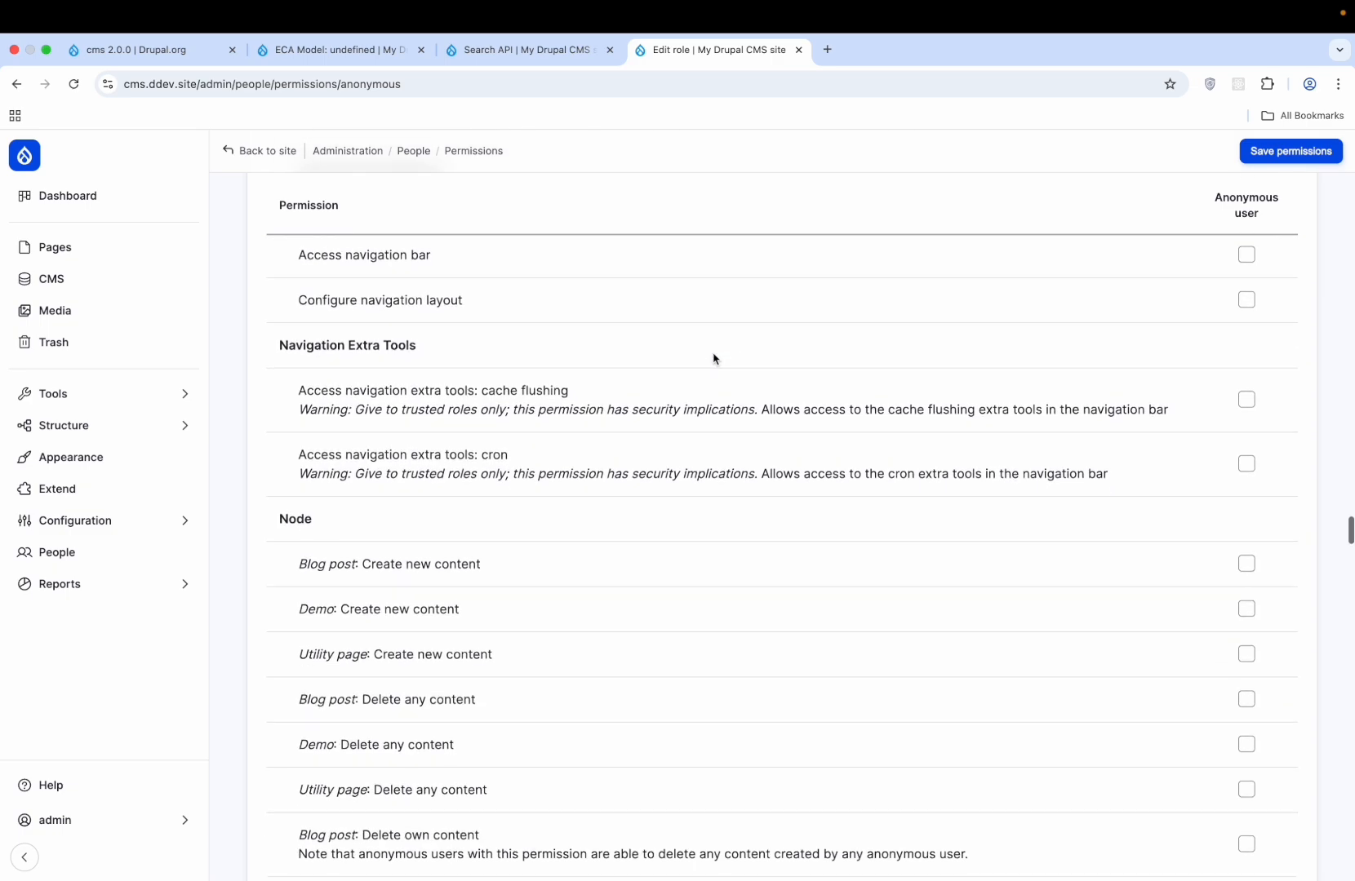
scroll(714, 359, up, 20)
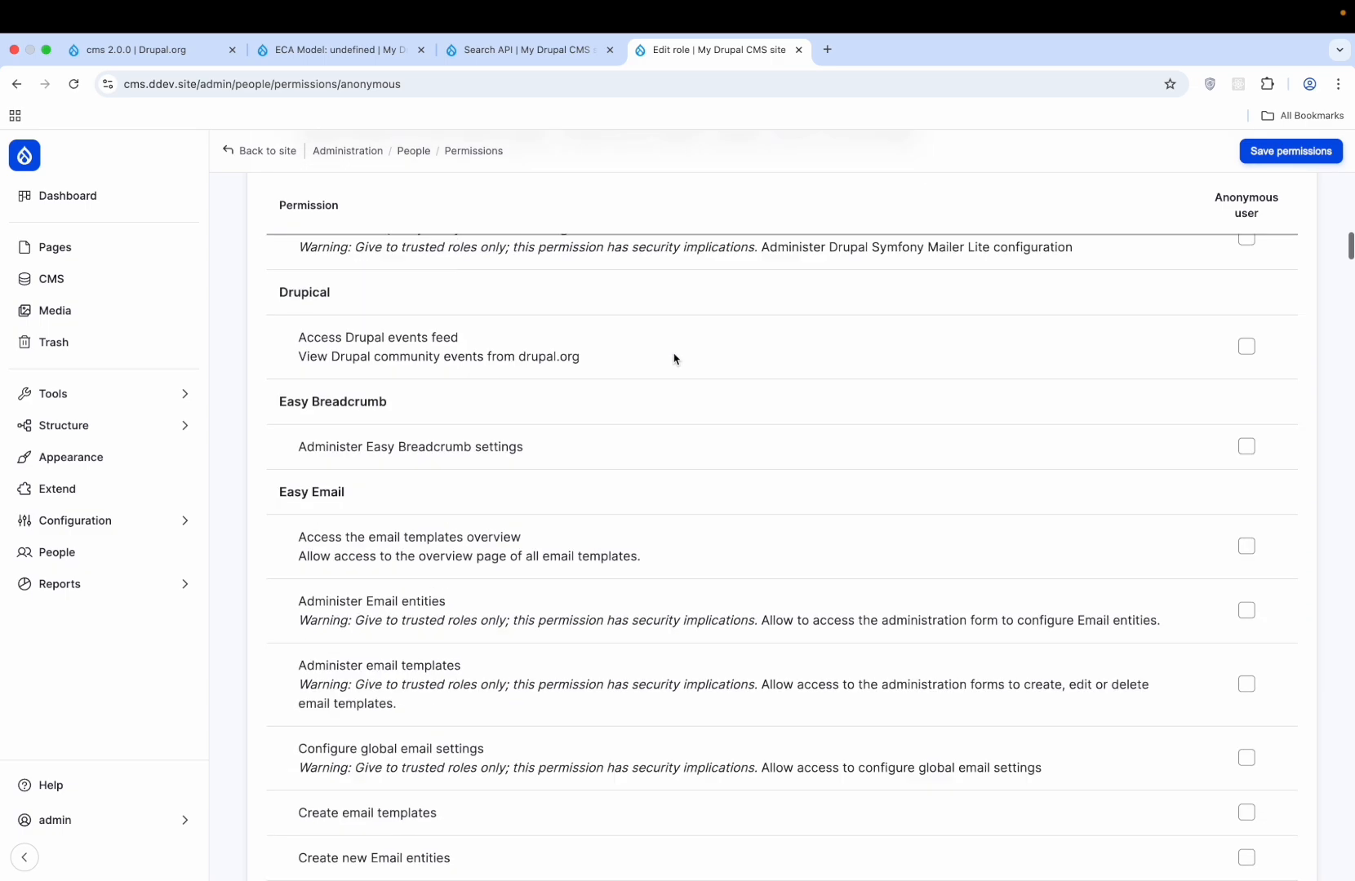
- Inspect the admin user's account edit page
click(415, 151)
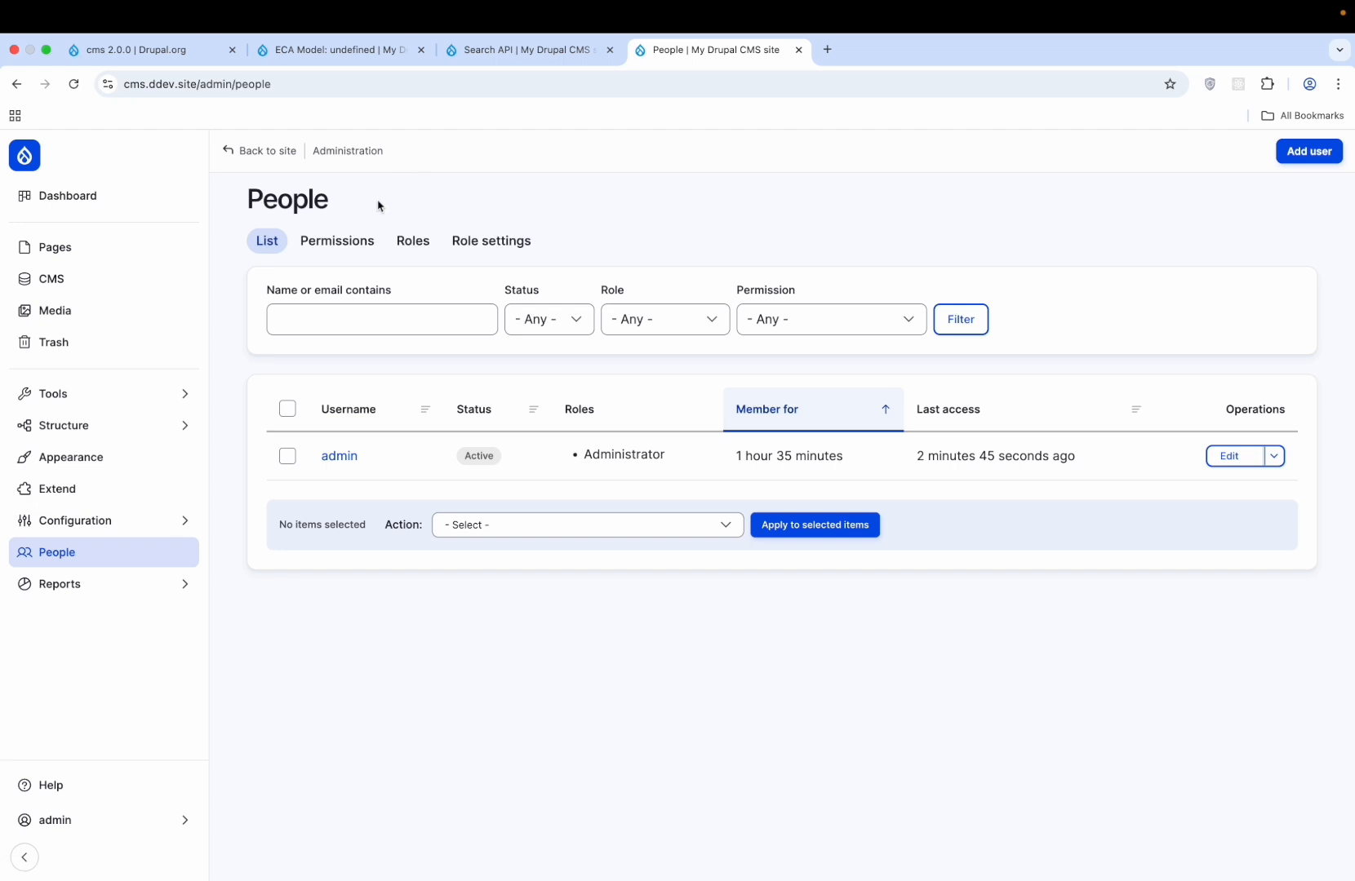
click(1243, 461)
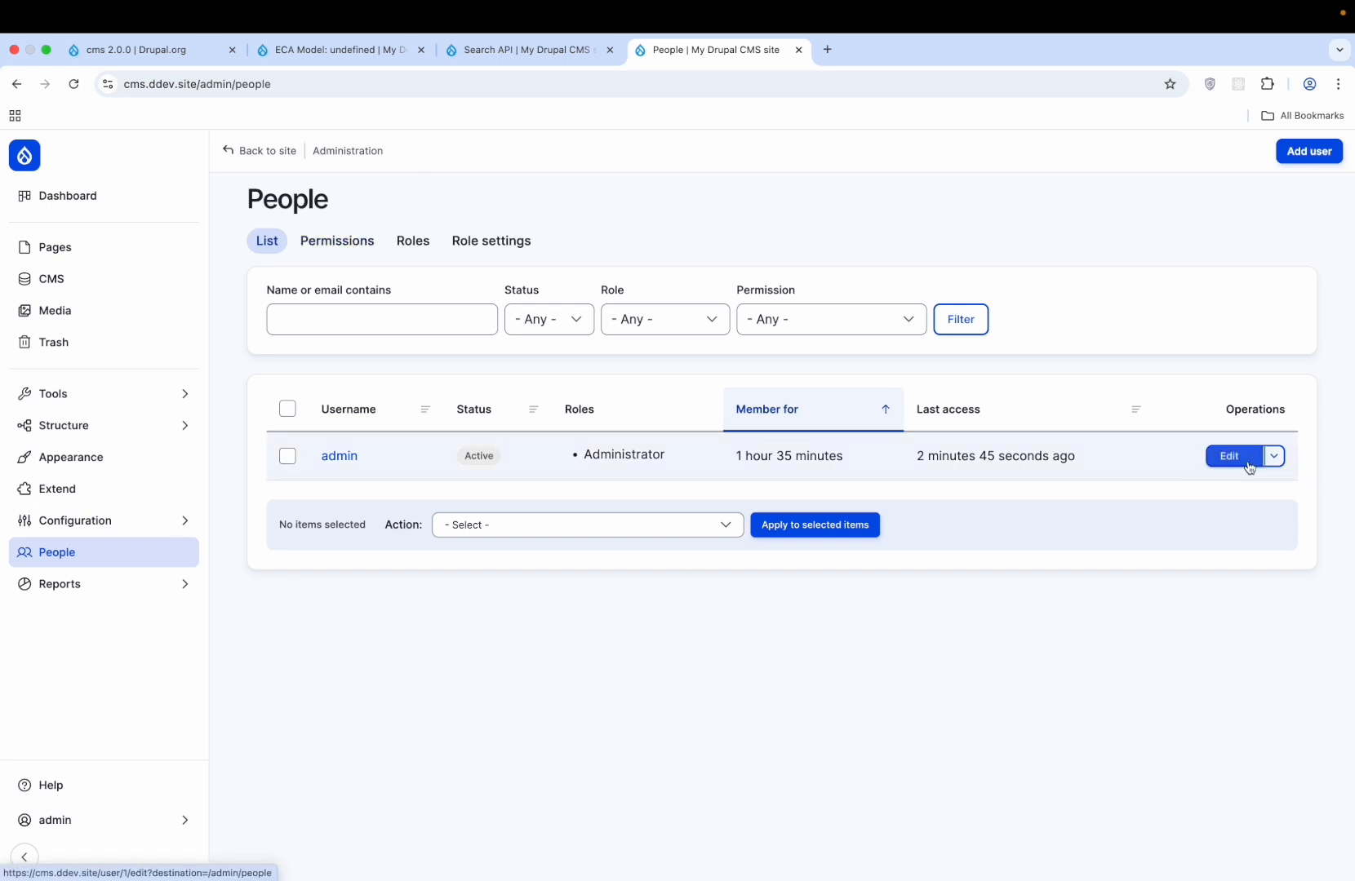
scroll(626, 504, down, 10)
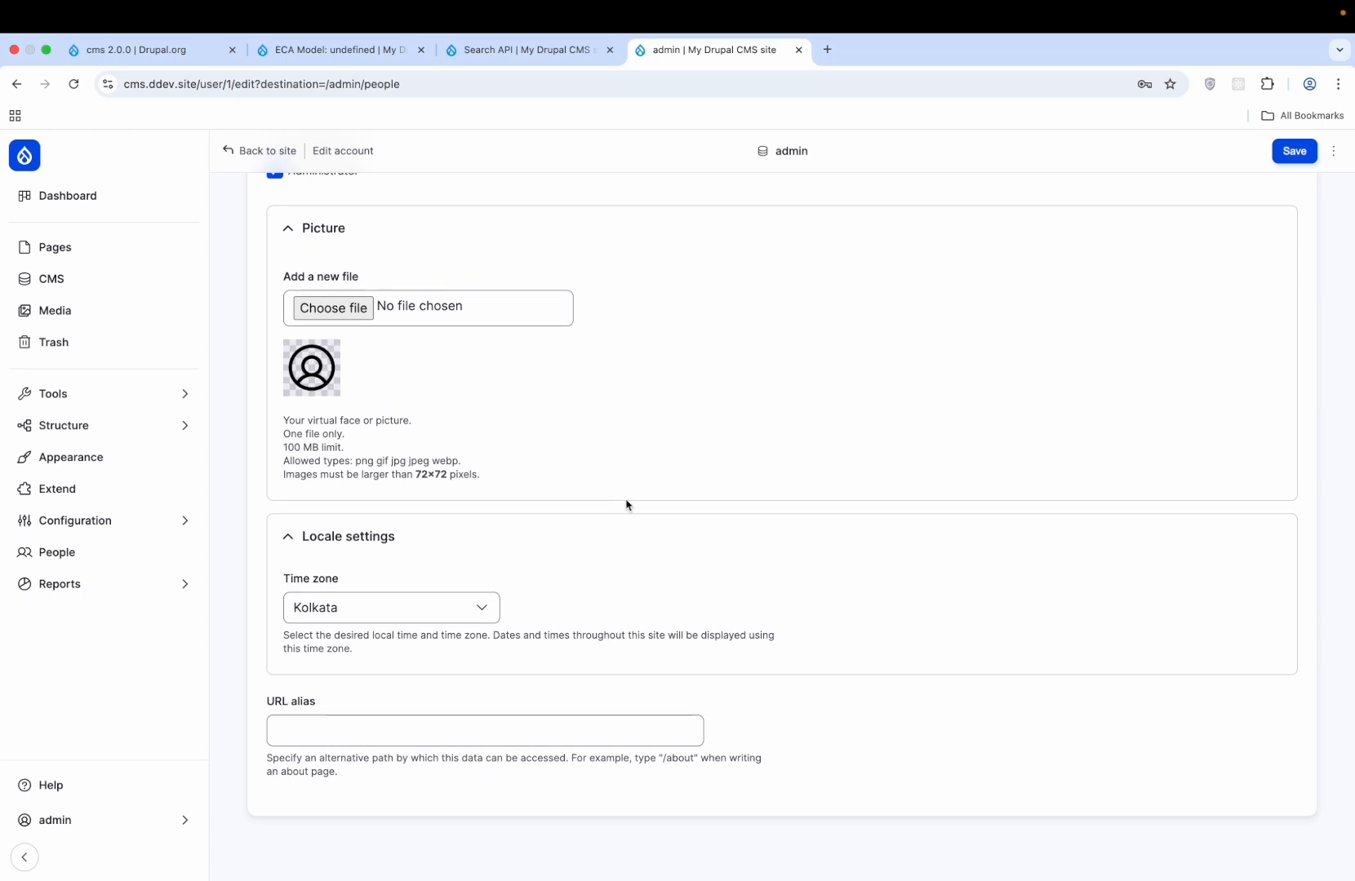
scroll(626, 504, up, 10)
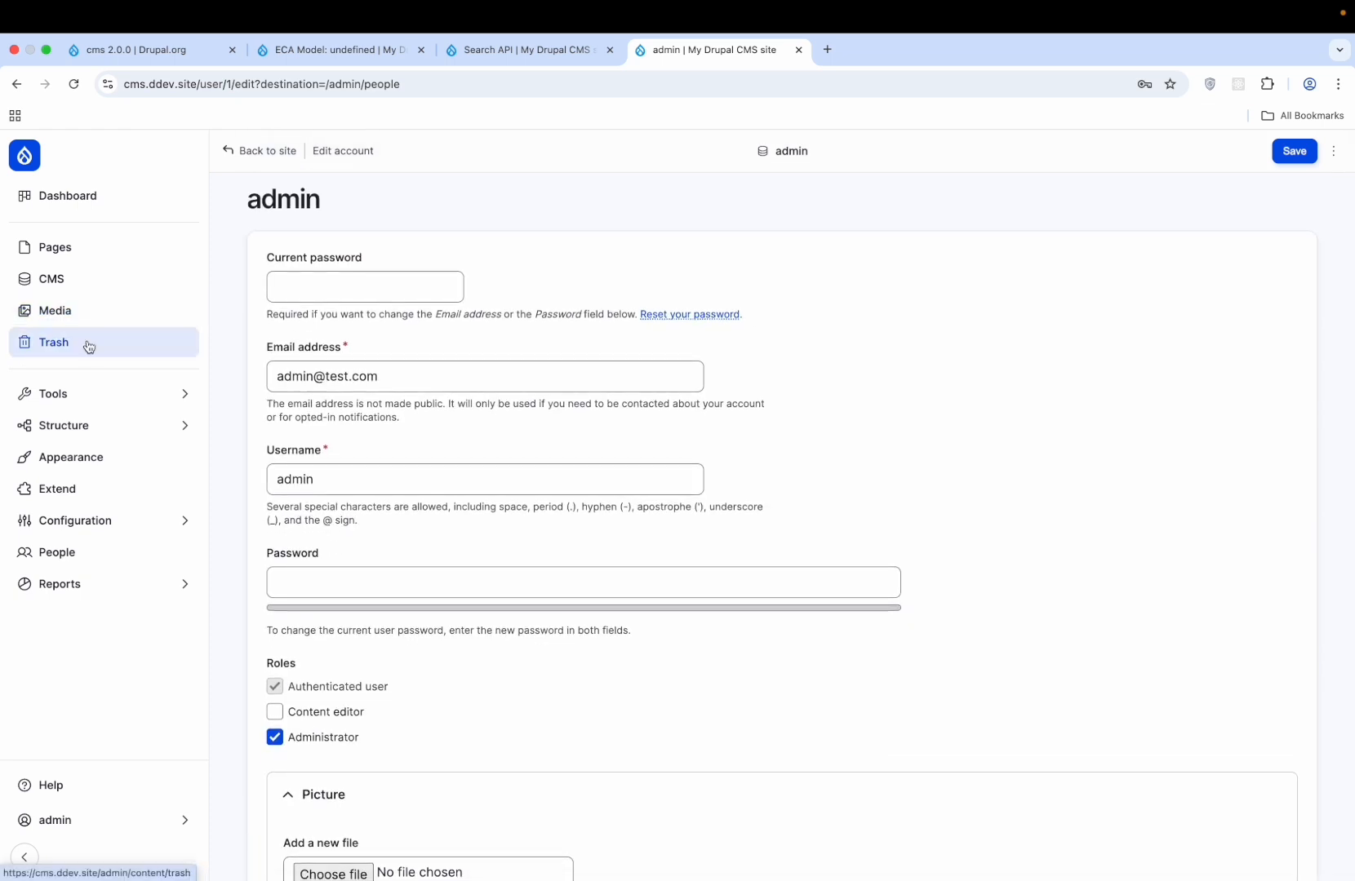
click(81, 395)
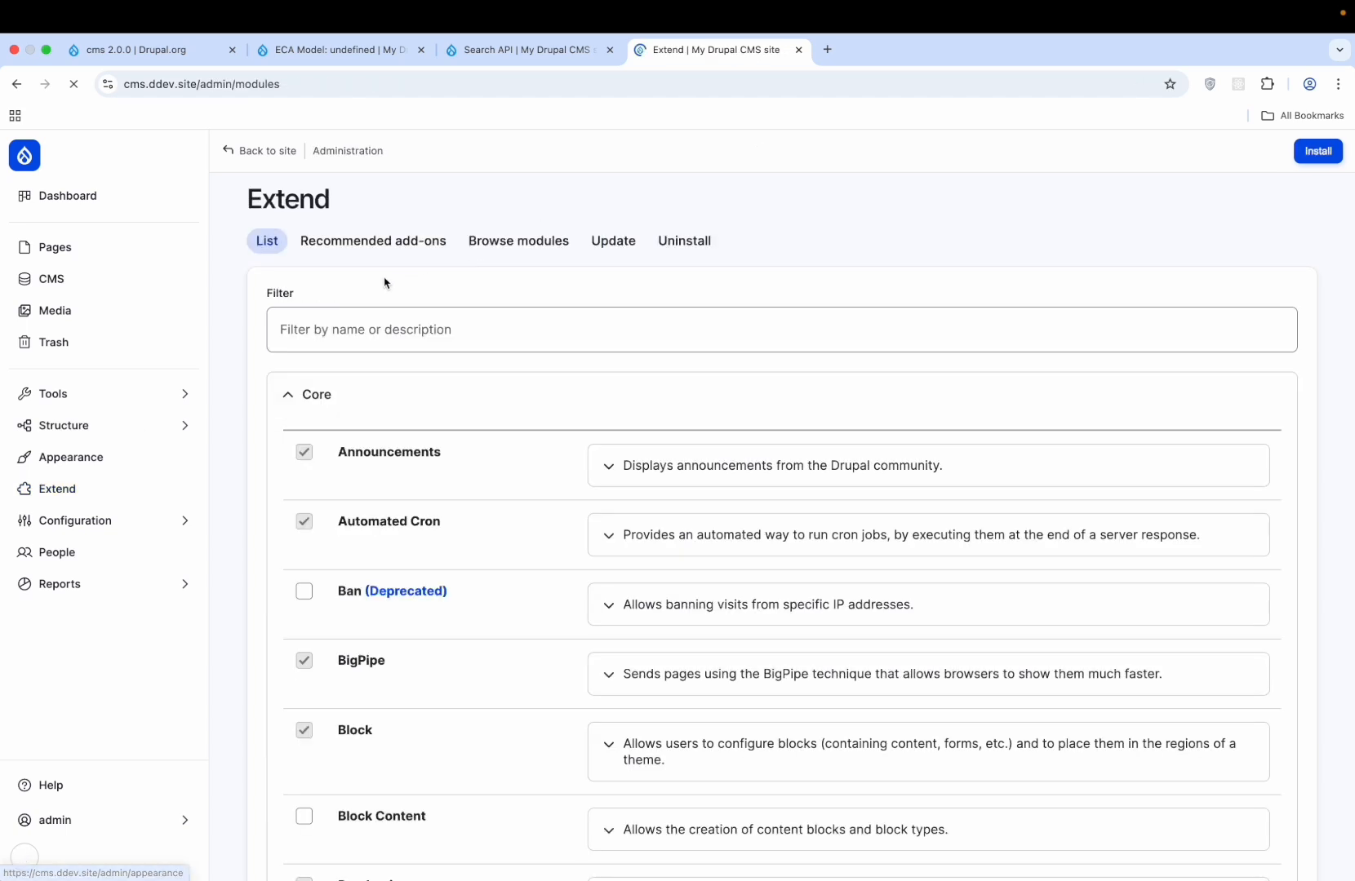
- Filter modules by 'registe' and open the User module's Account settings
click(342, 326)
text(re)
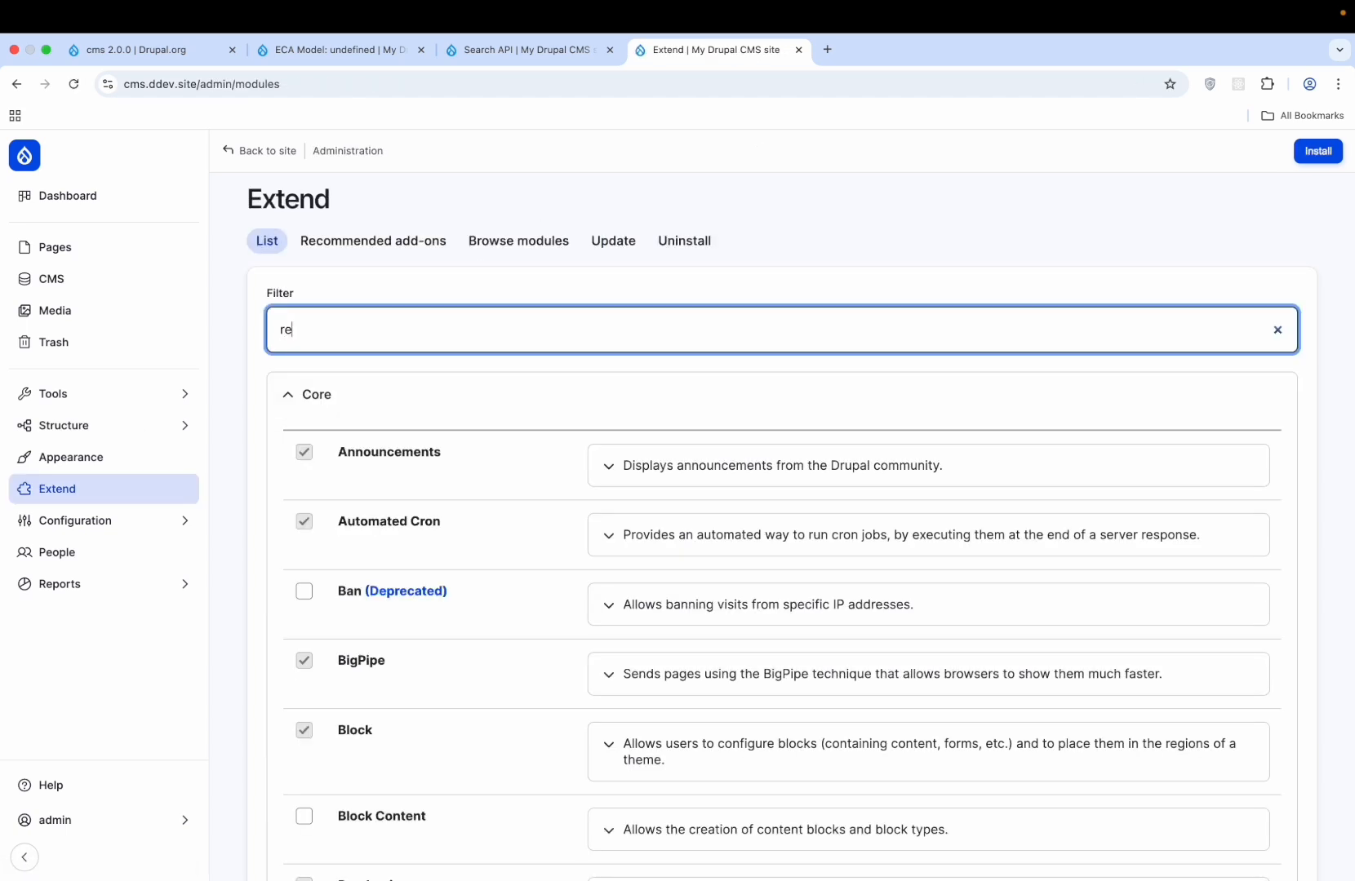
text(gi)
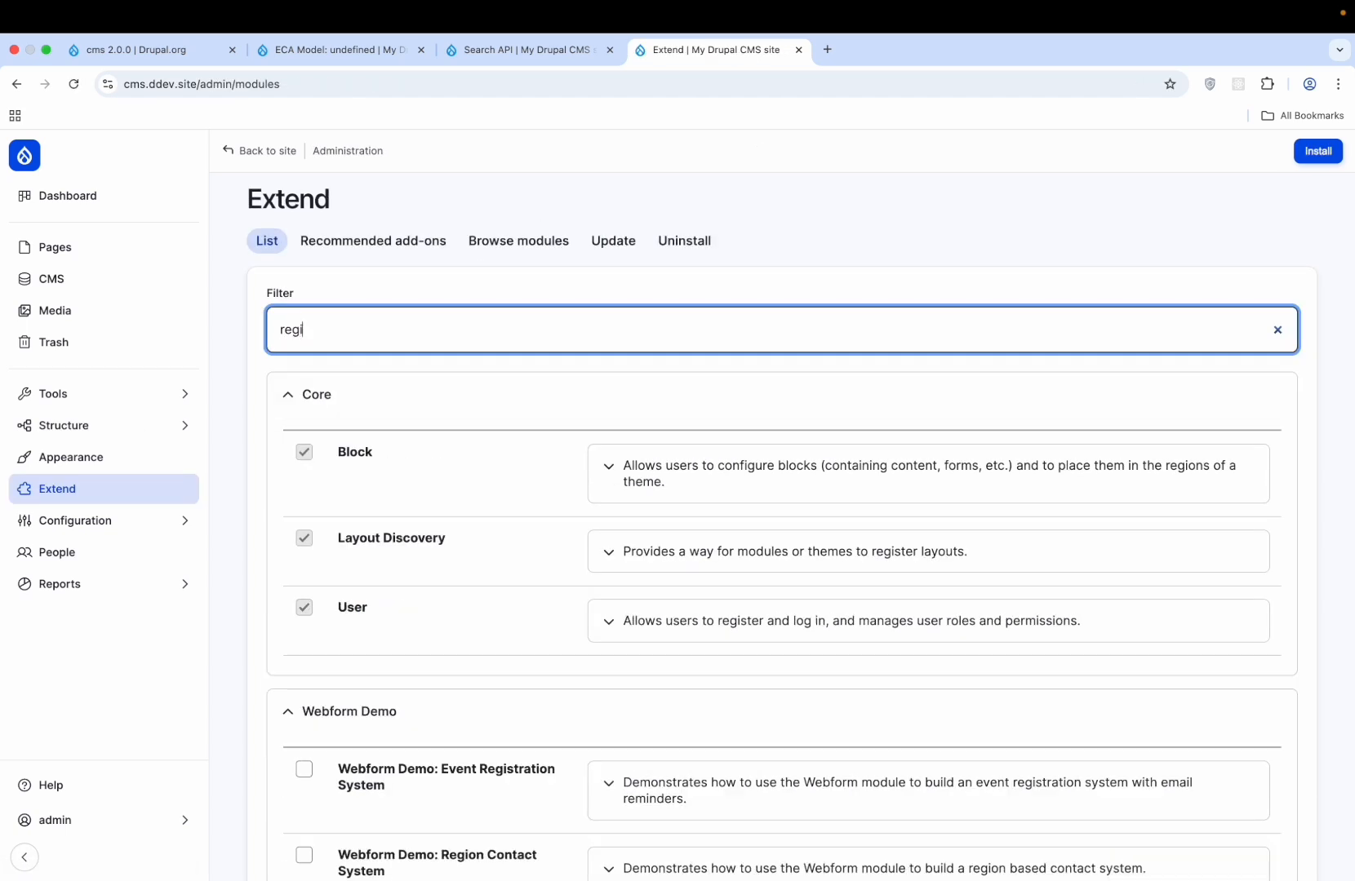
text(ste)
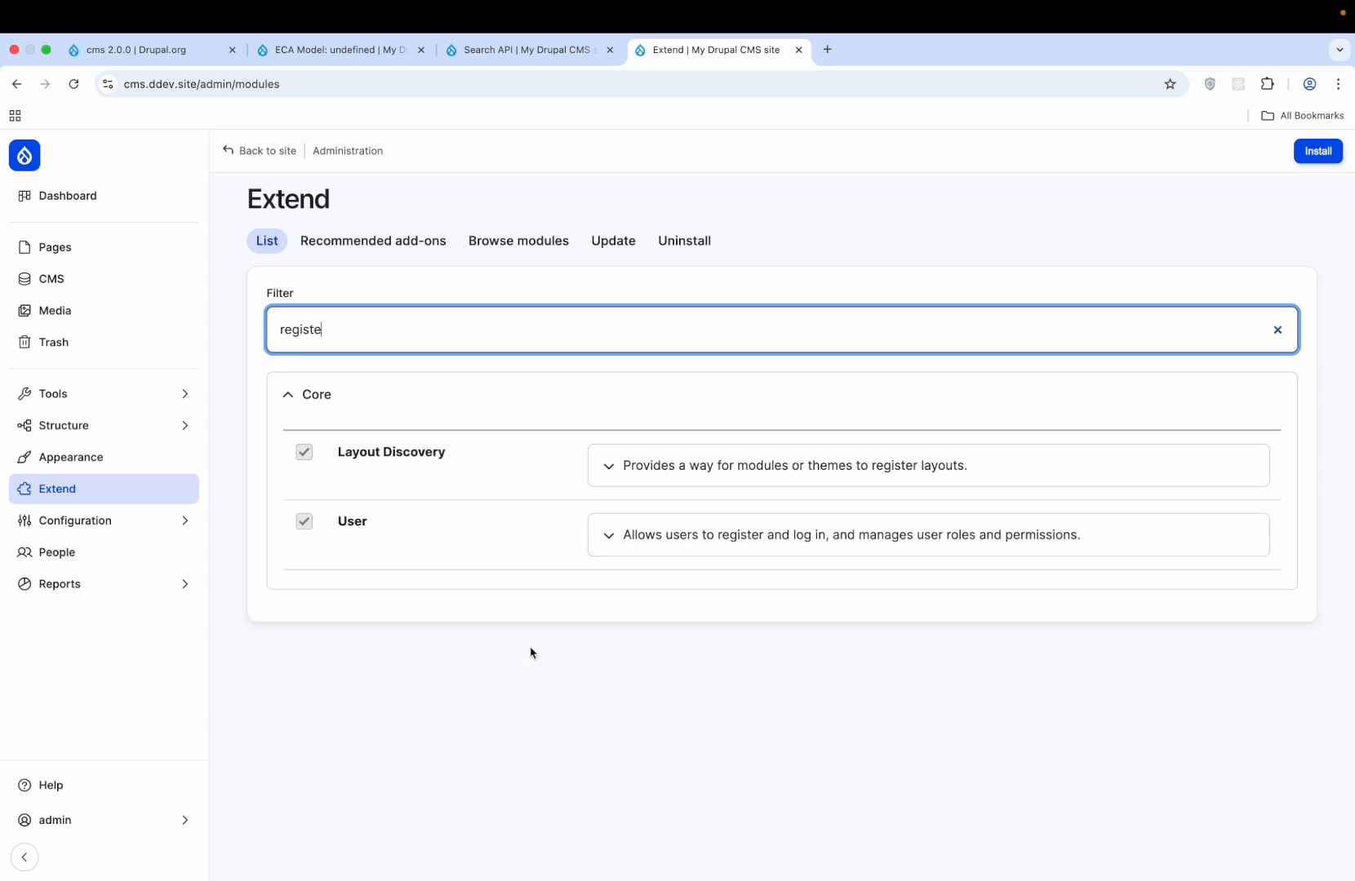
click(684, 554)
scroll(682, 649, down, 2)
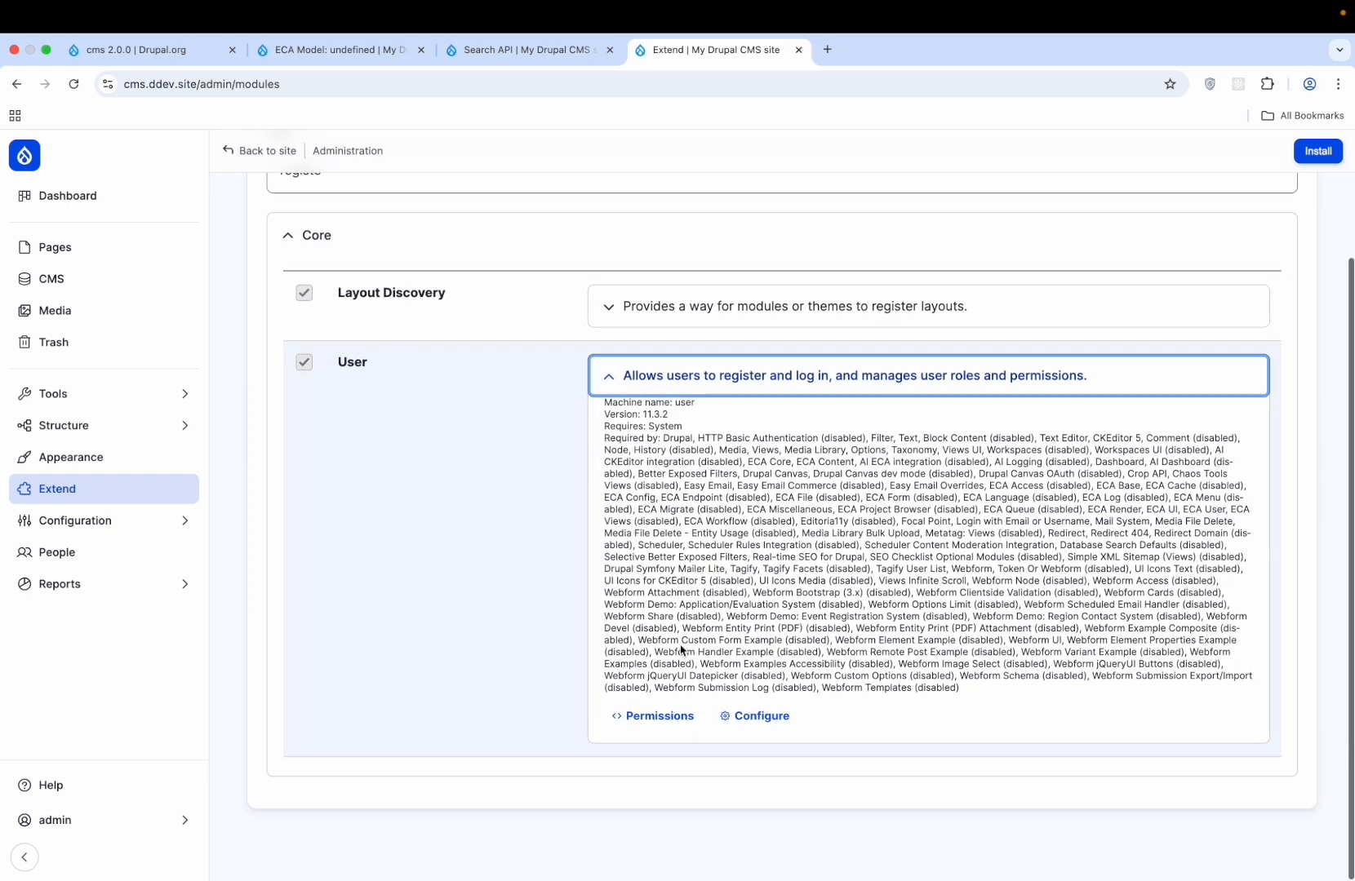
click(767, 724)
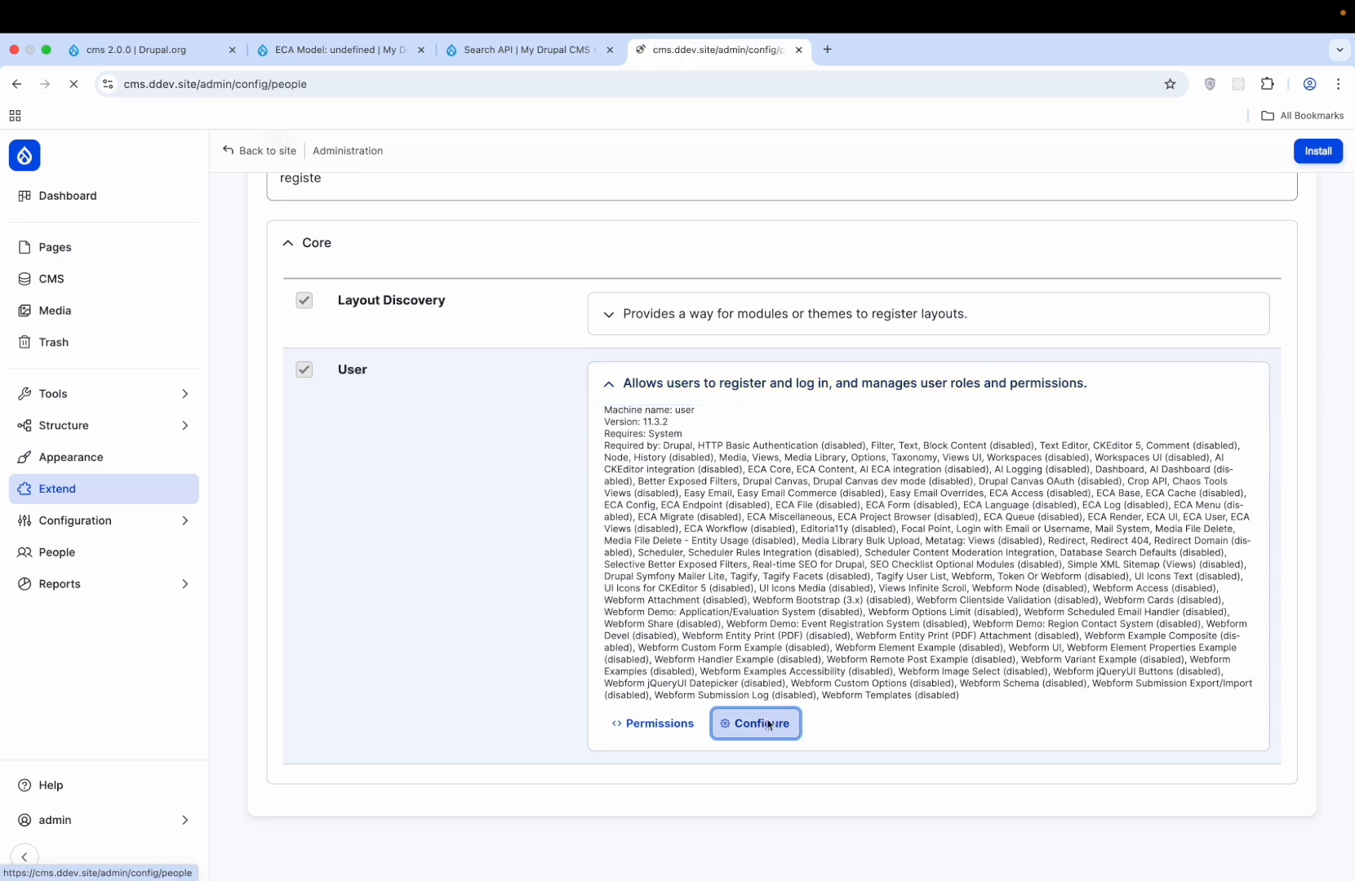
click(487, 302)
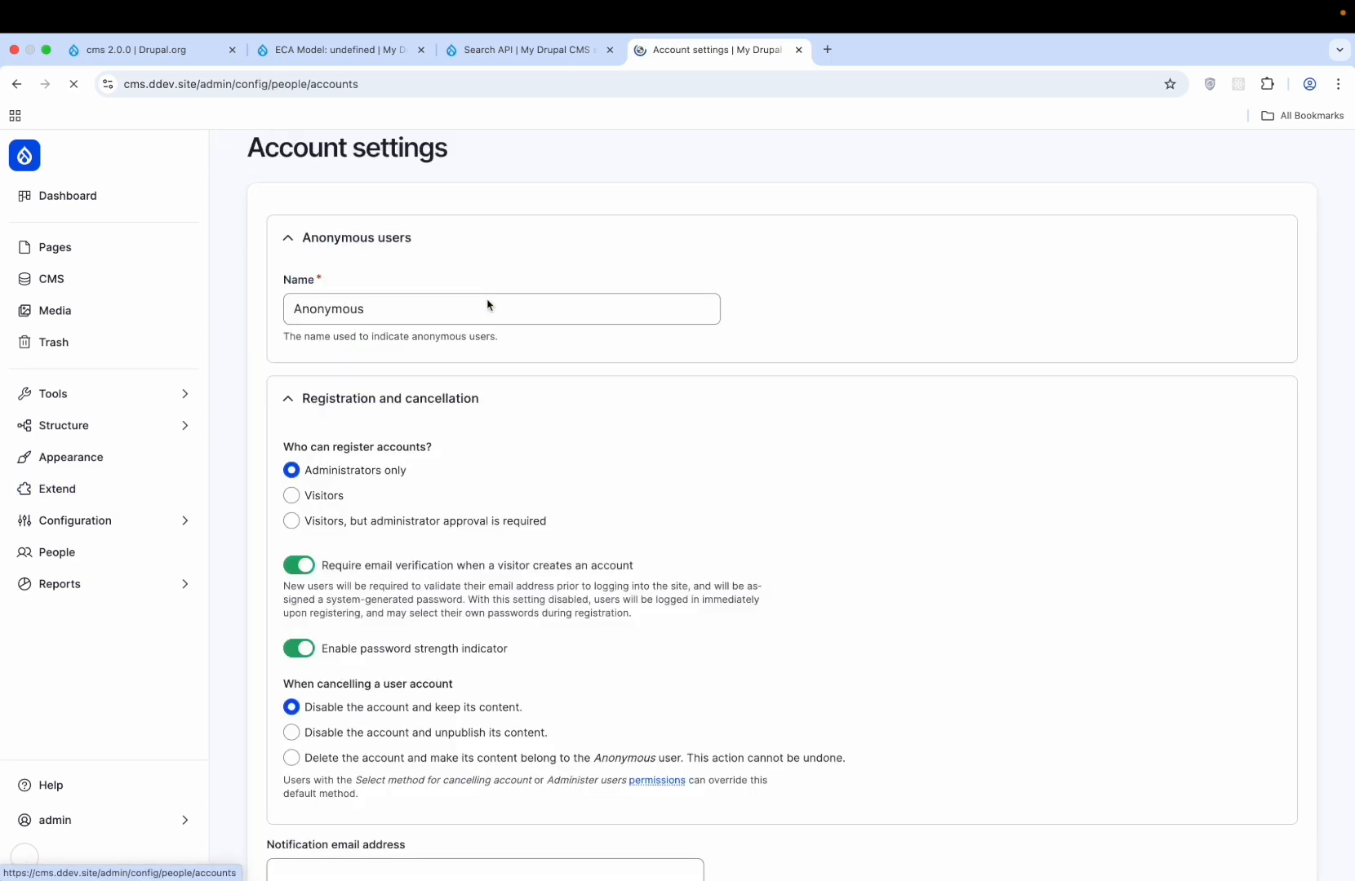
- Allow visitor registration with administrator approval and save the configuration
scroll(527, 520, down, 3)
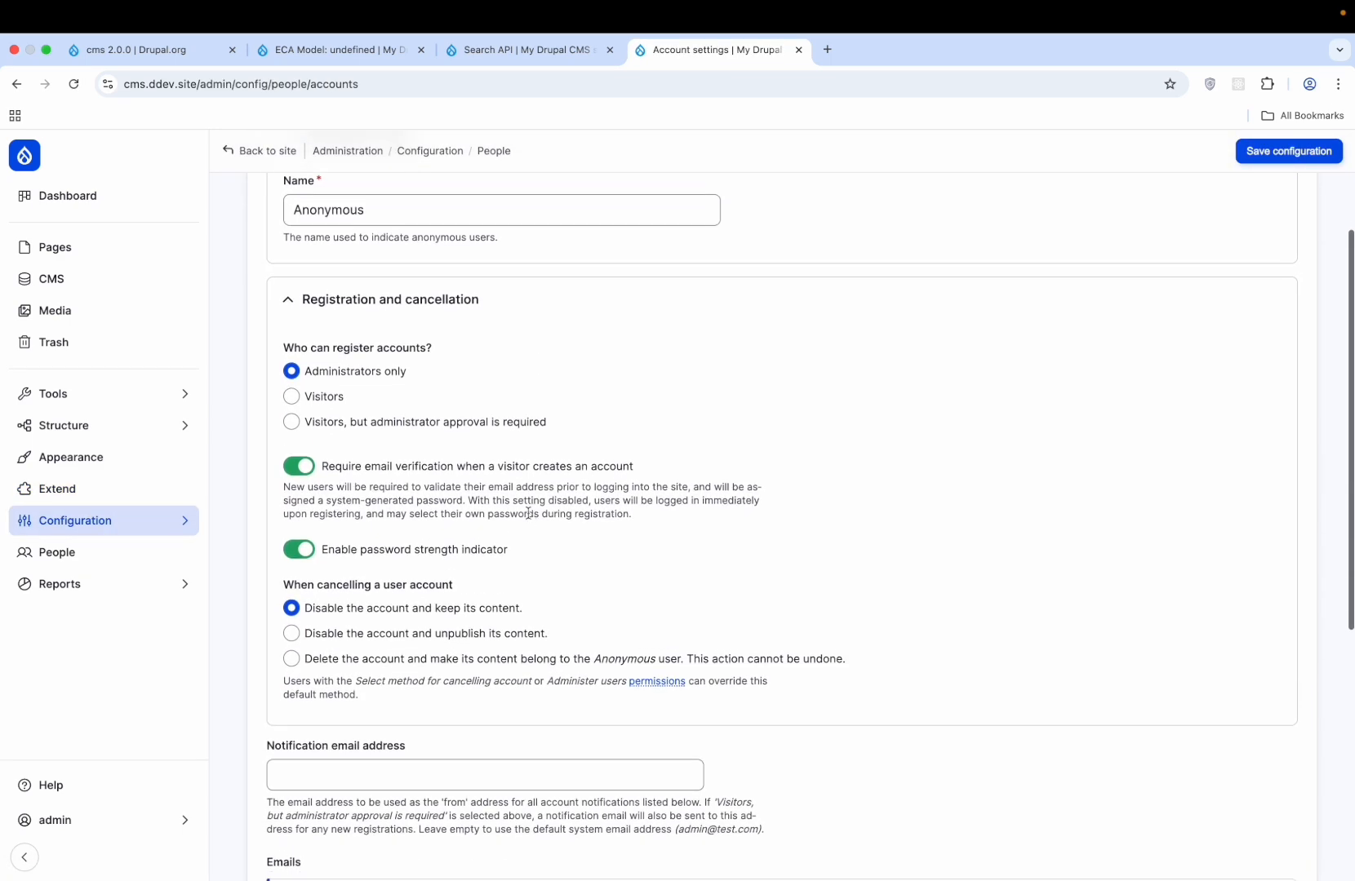
click(320, 424)
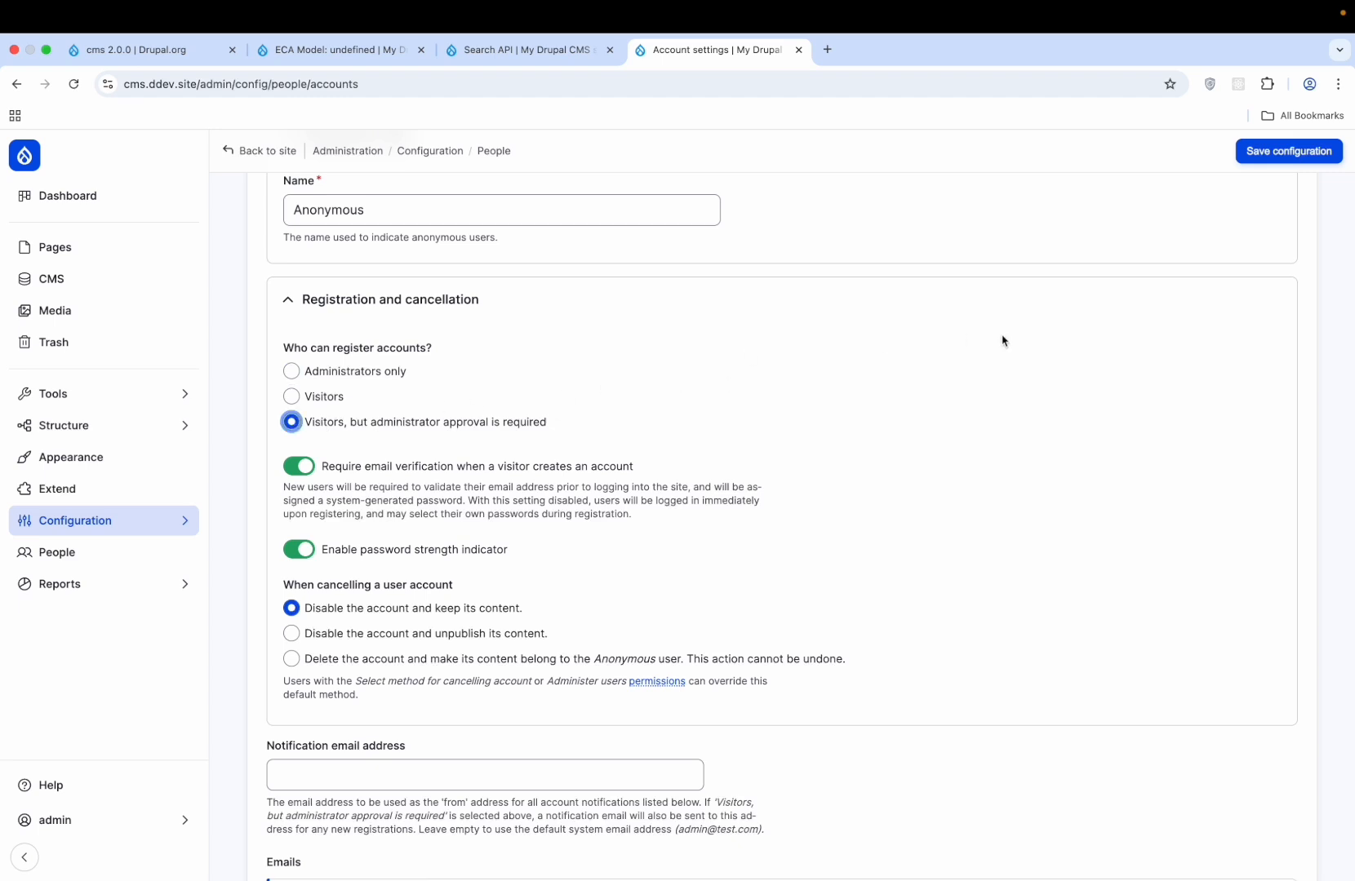
click(1278, 154)
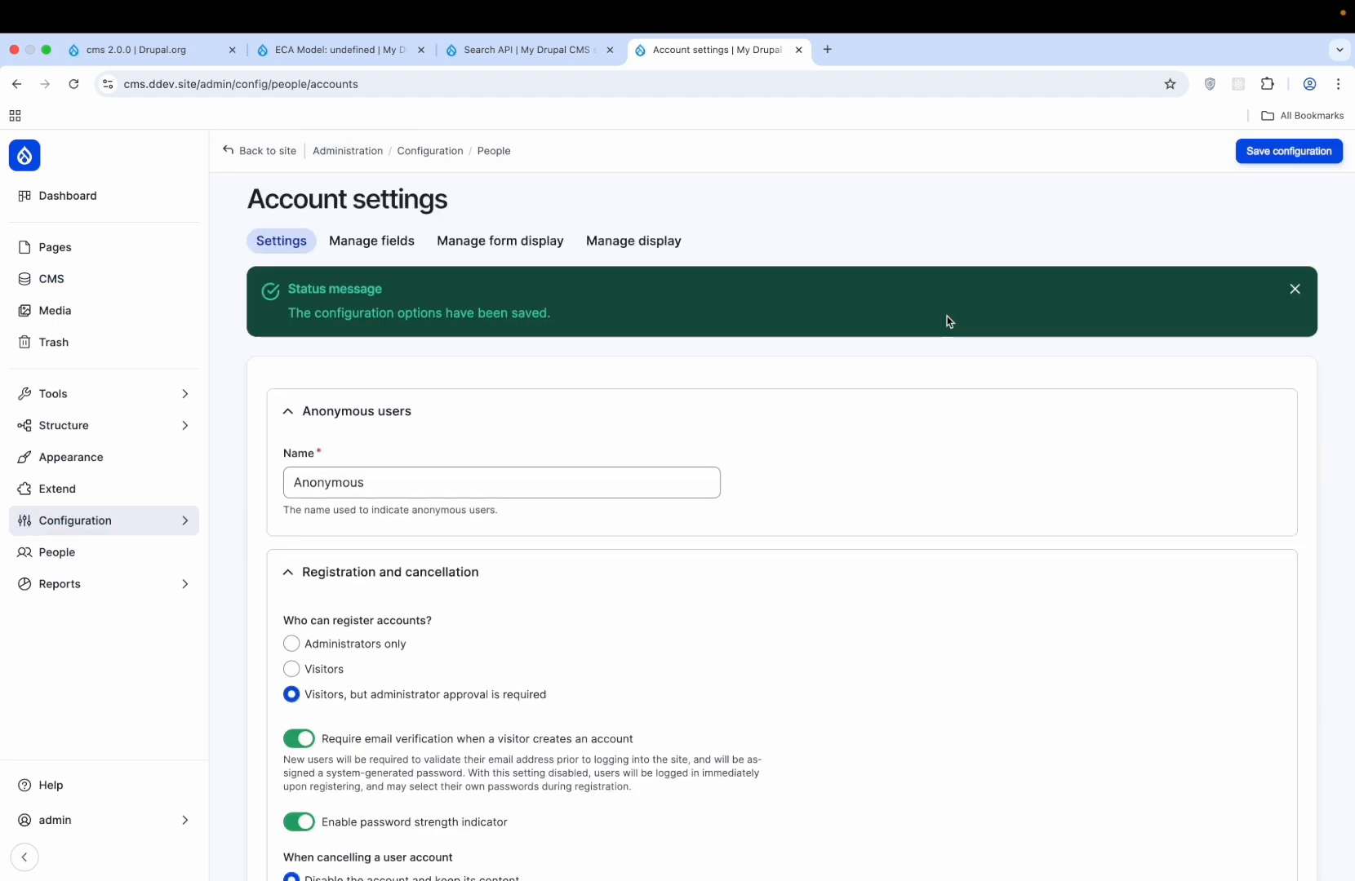
key(ctrl+Right)
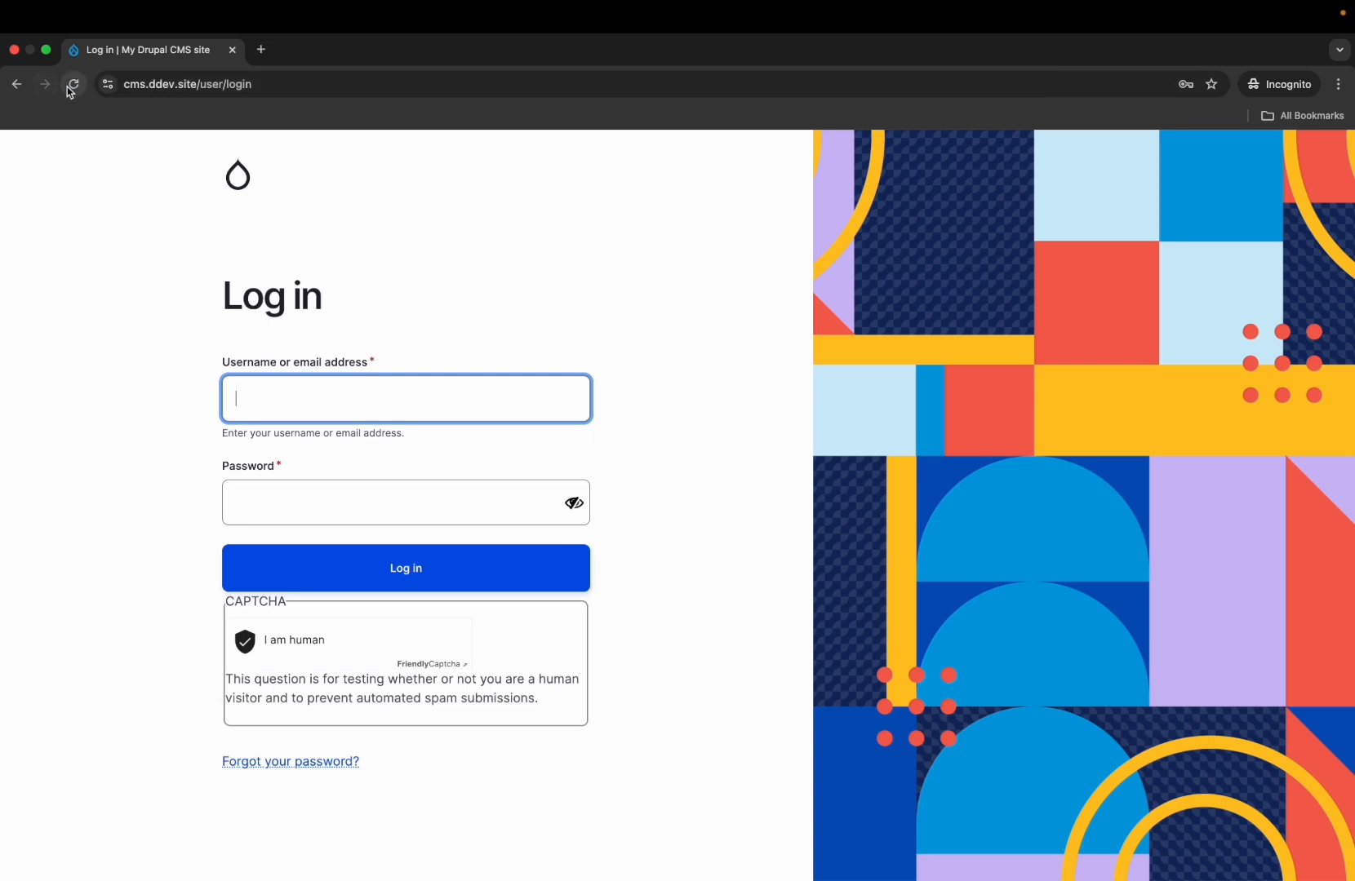
- Try the visitor login form, open Create new account, then return to admin People configuration
click(71, 85)
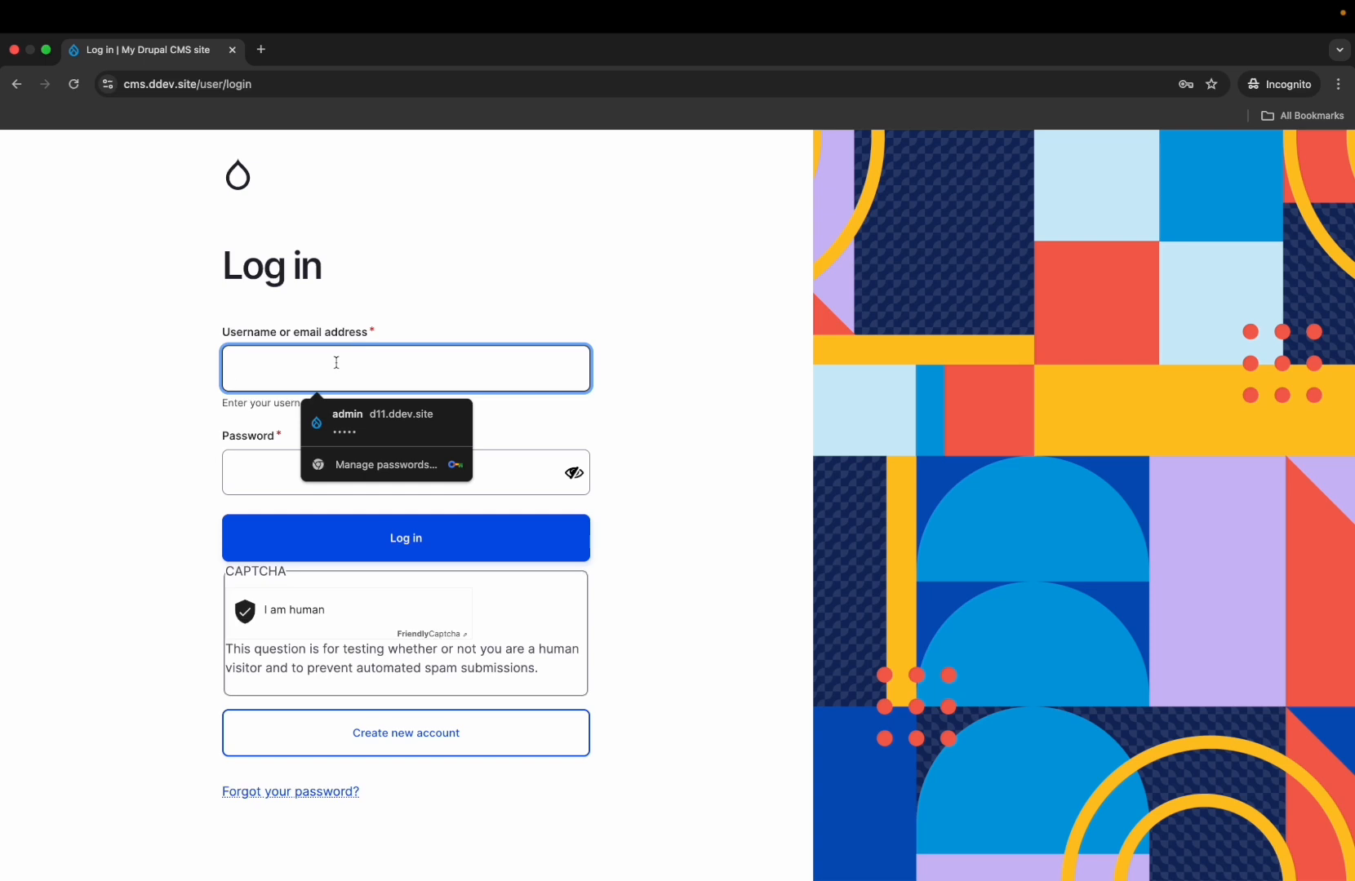
text(john)
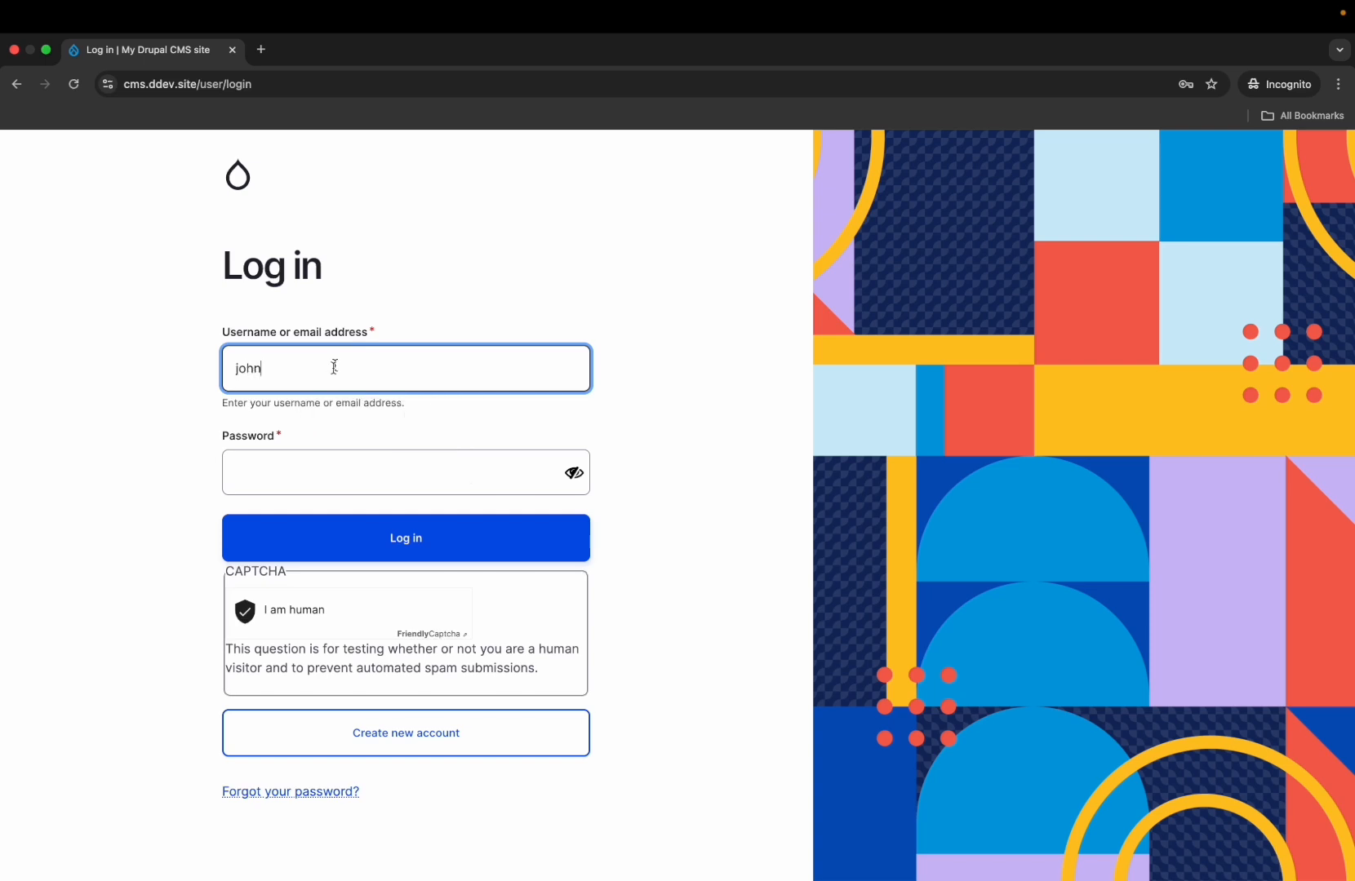
click(302, 474)
text(jo)
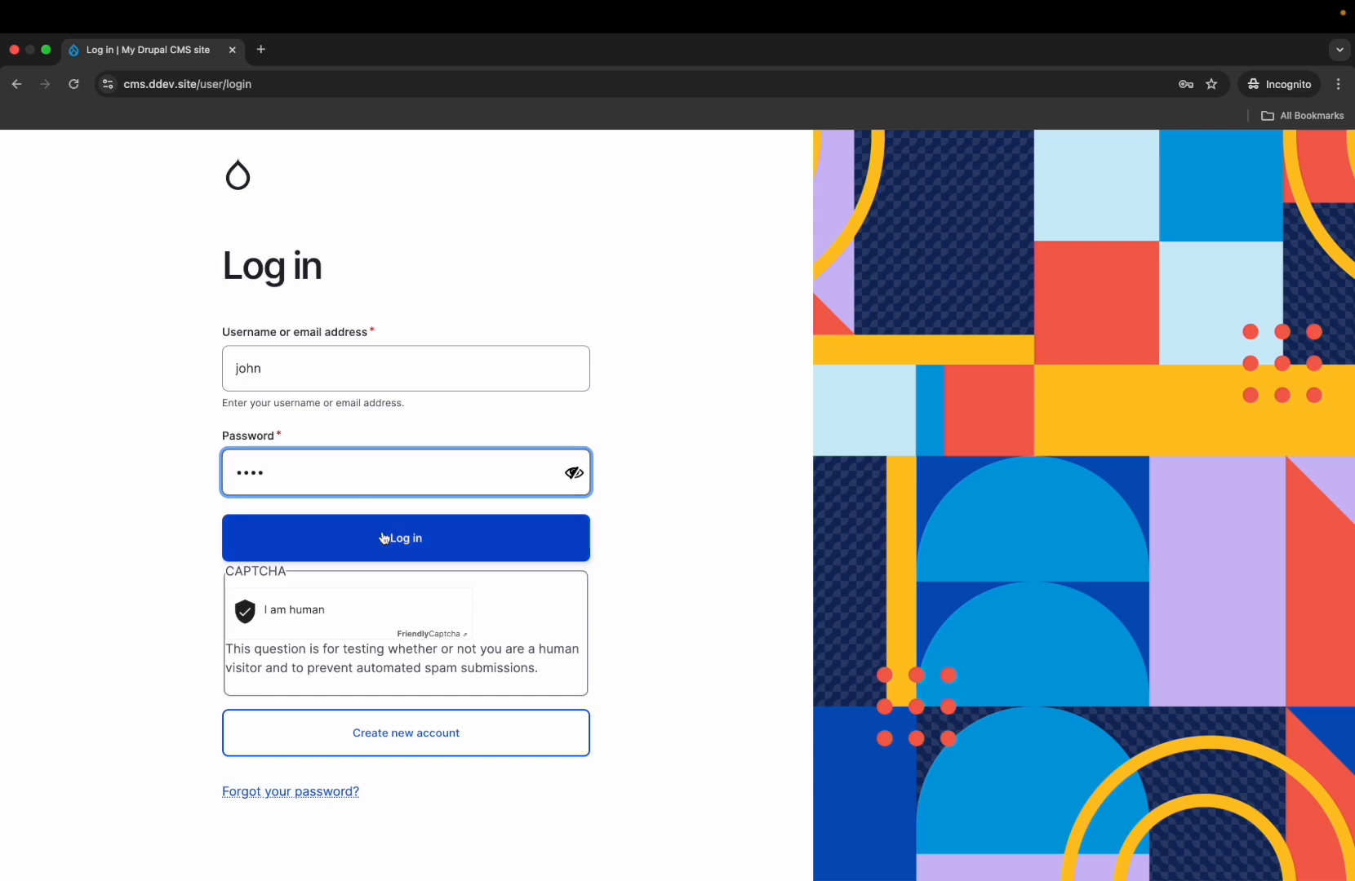
click(402, 732)
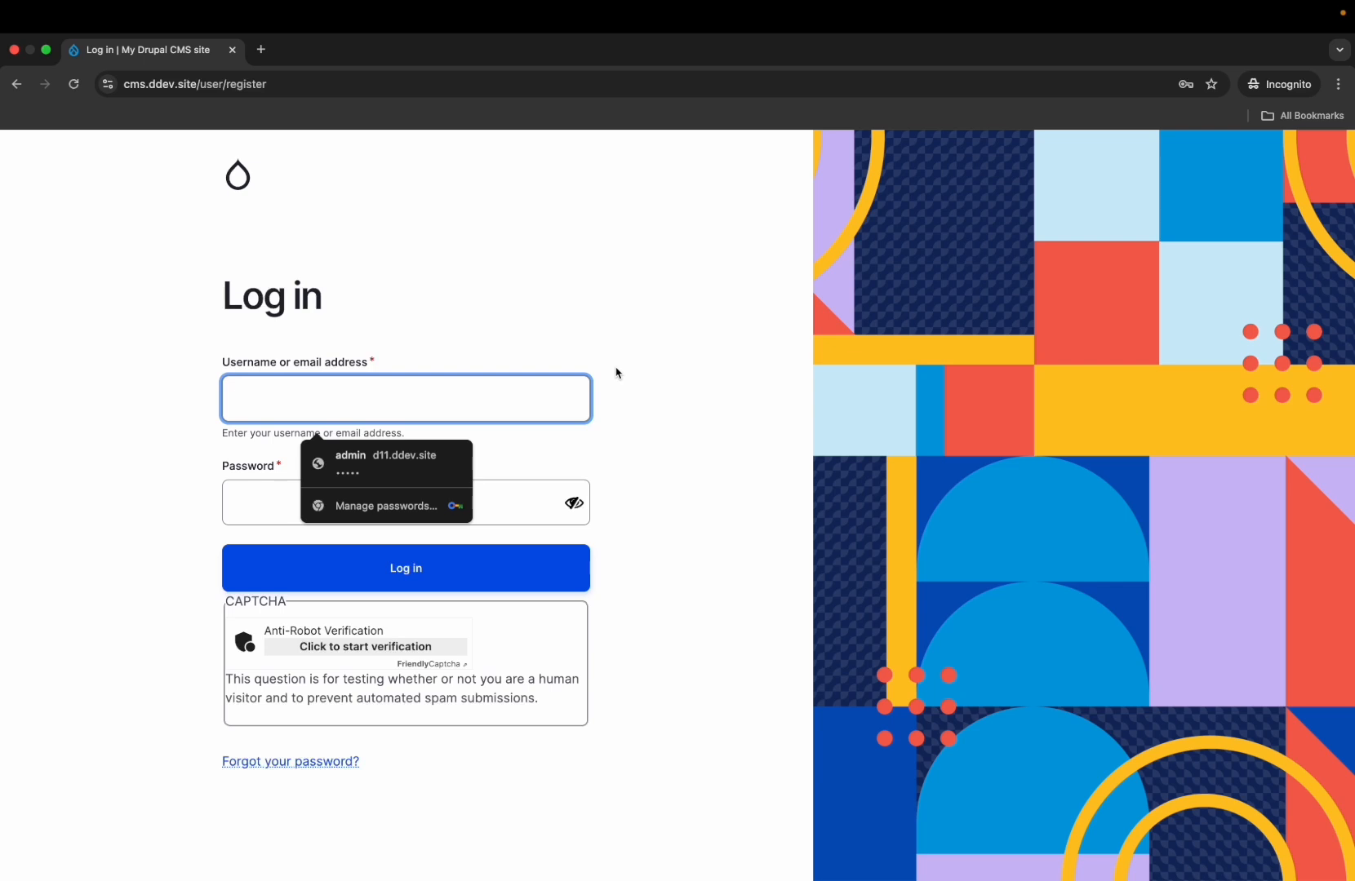
key(ctrl+Left)
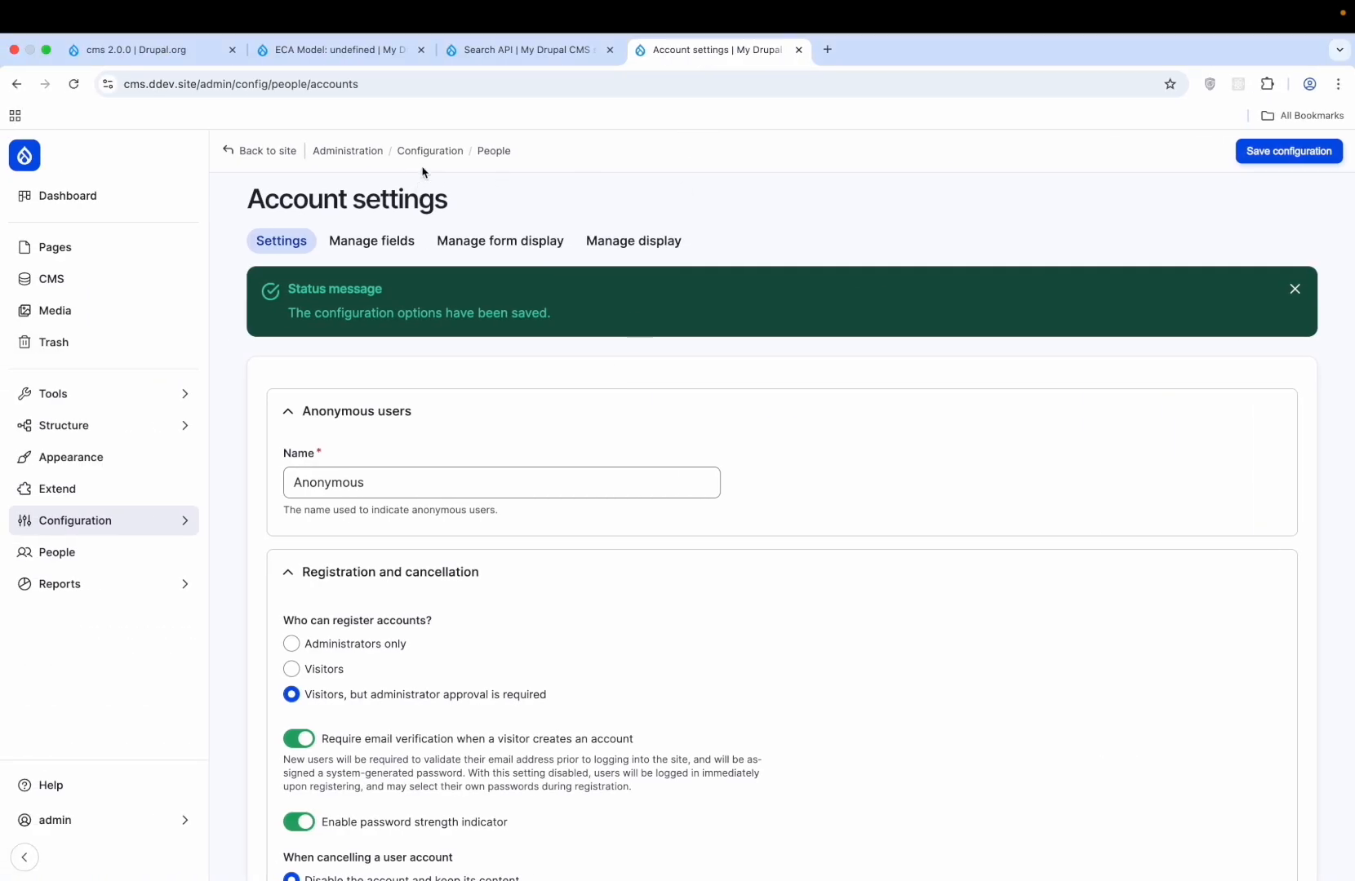
click(493, 151)
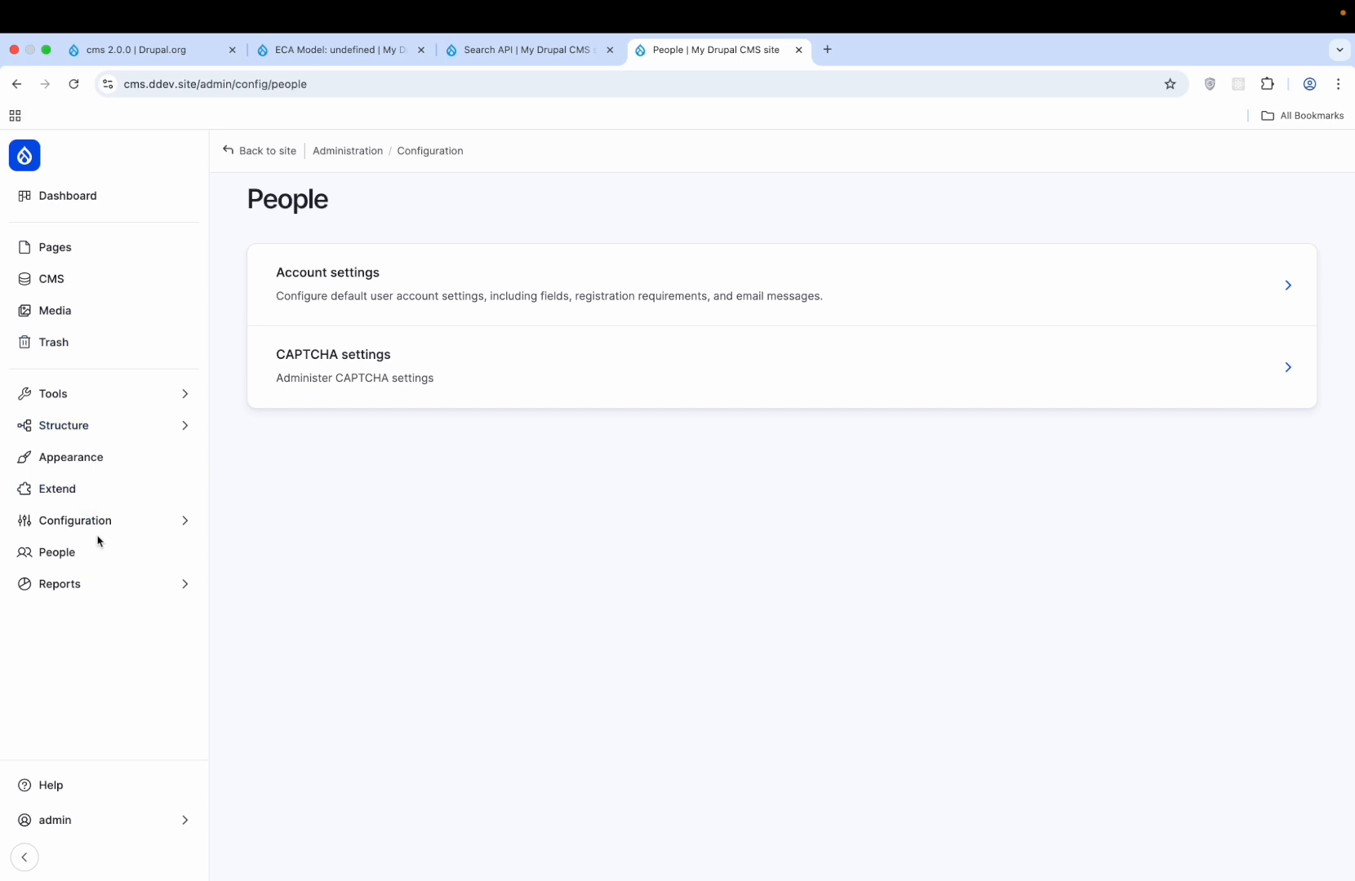
- Look over the Account settings page under Configuration > People
mouse_move(118, 520)
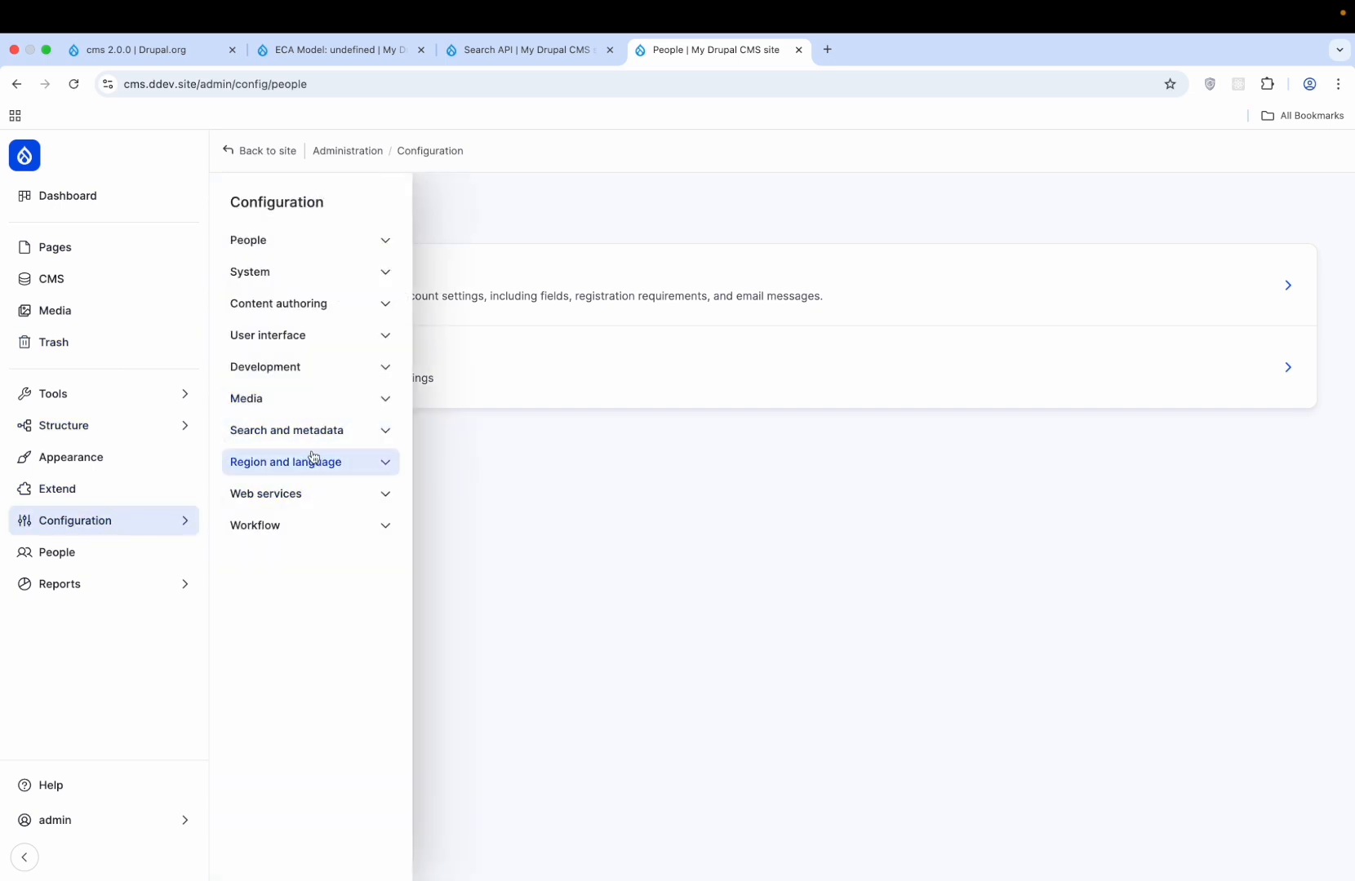
click(298, 243)
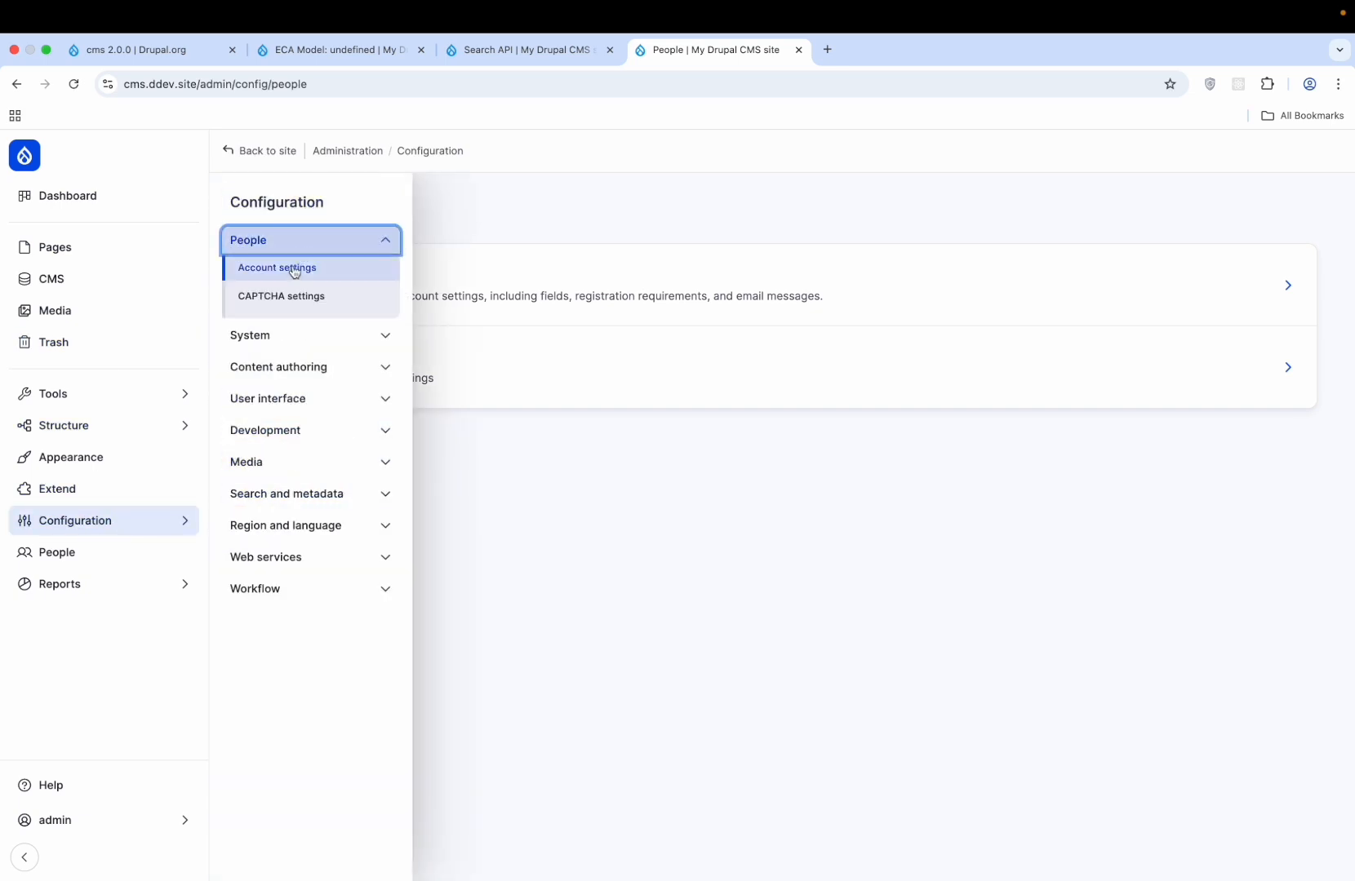
click(295, 271)
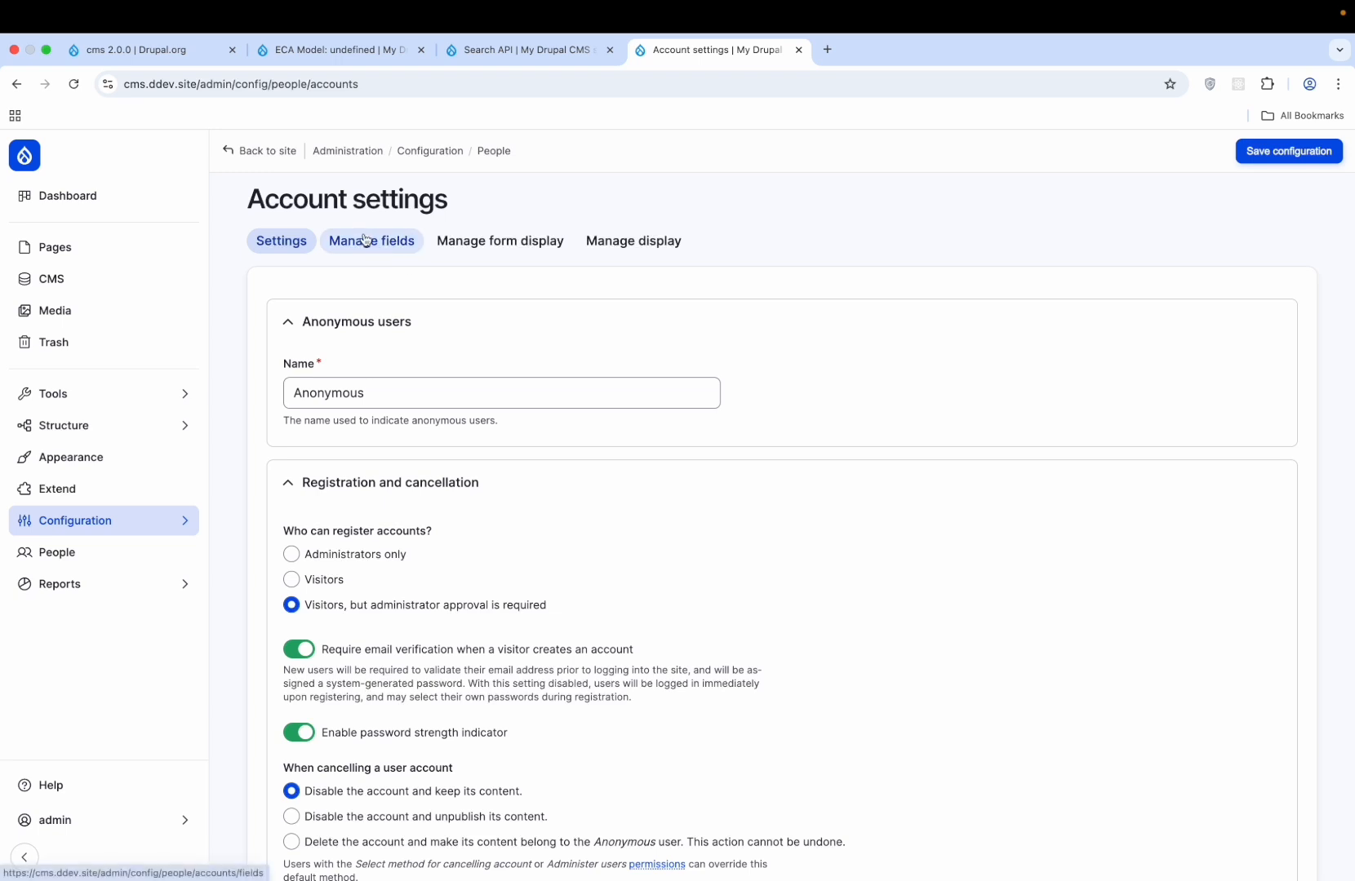
- View the site's user list, which holds only the admin, then return to the incognito window
click(492, 152)
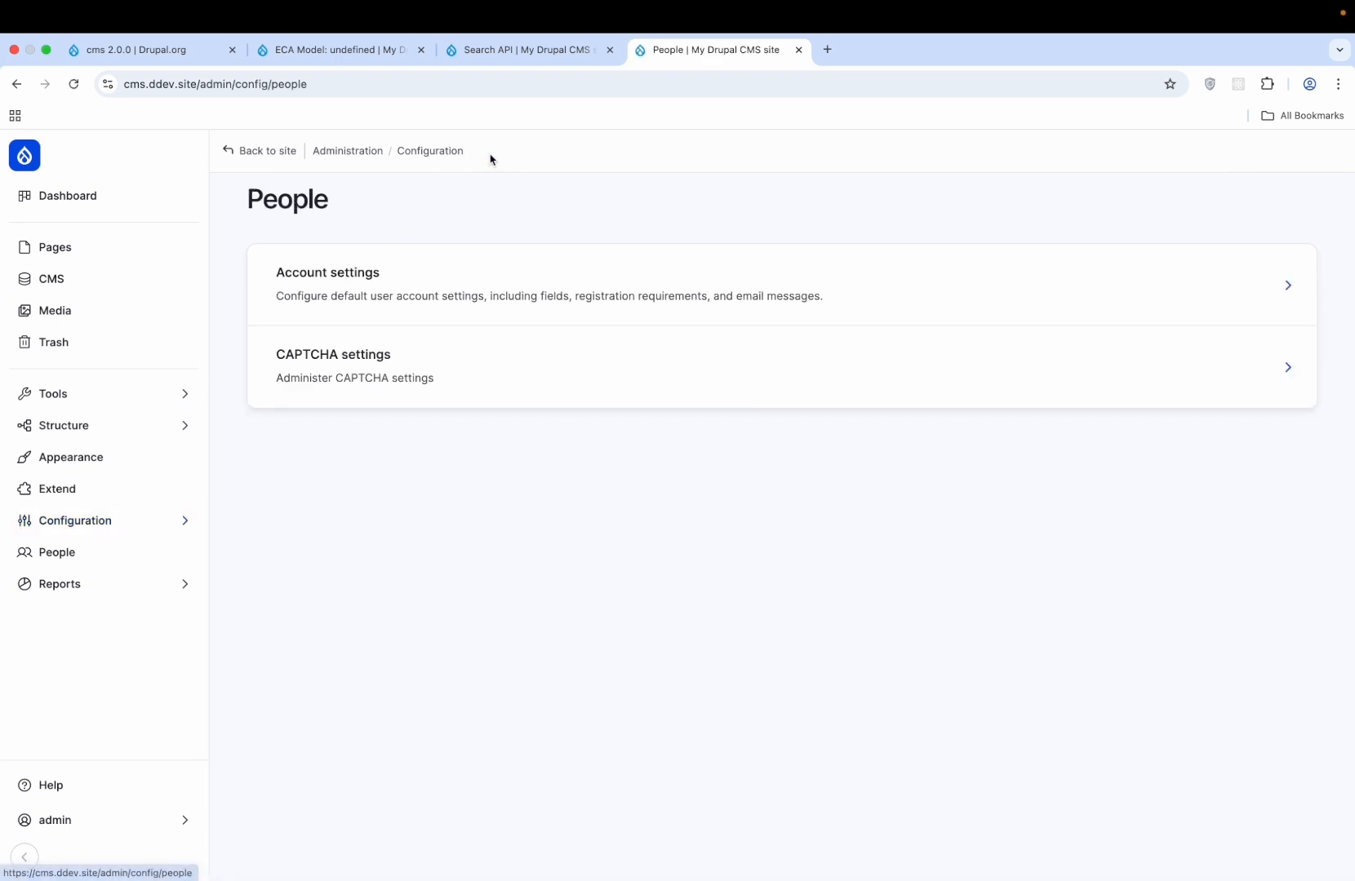
click(74, 569)
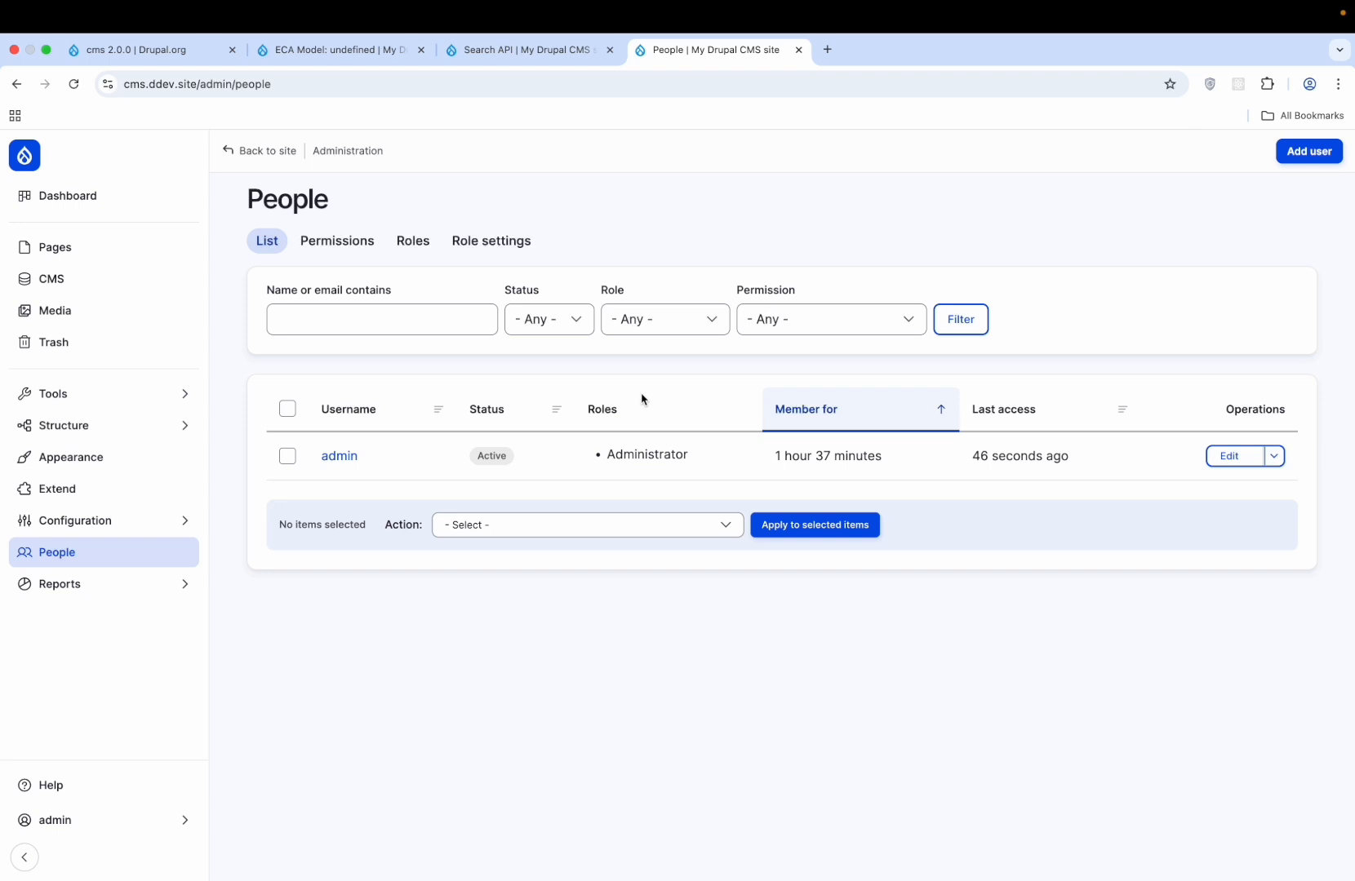
key(ctrl+Right)
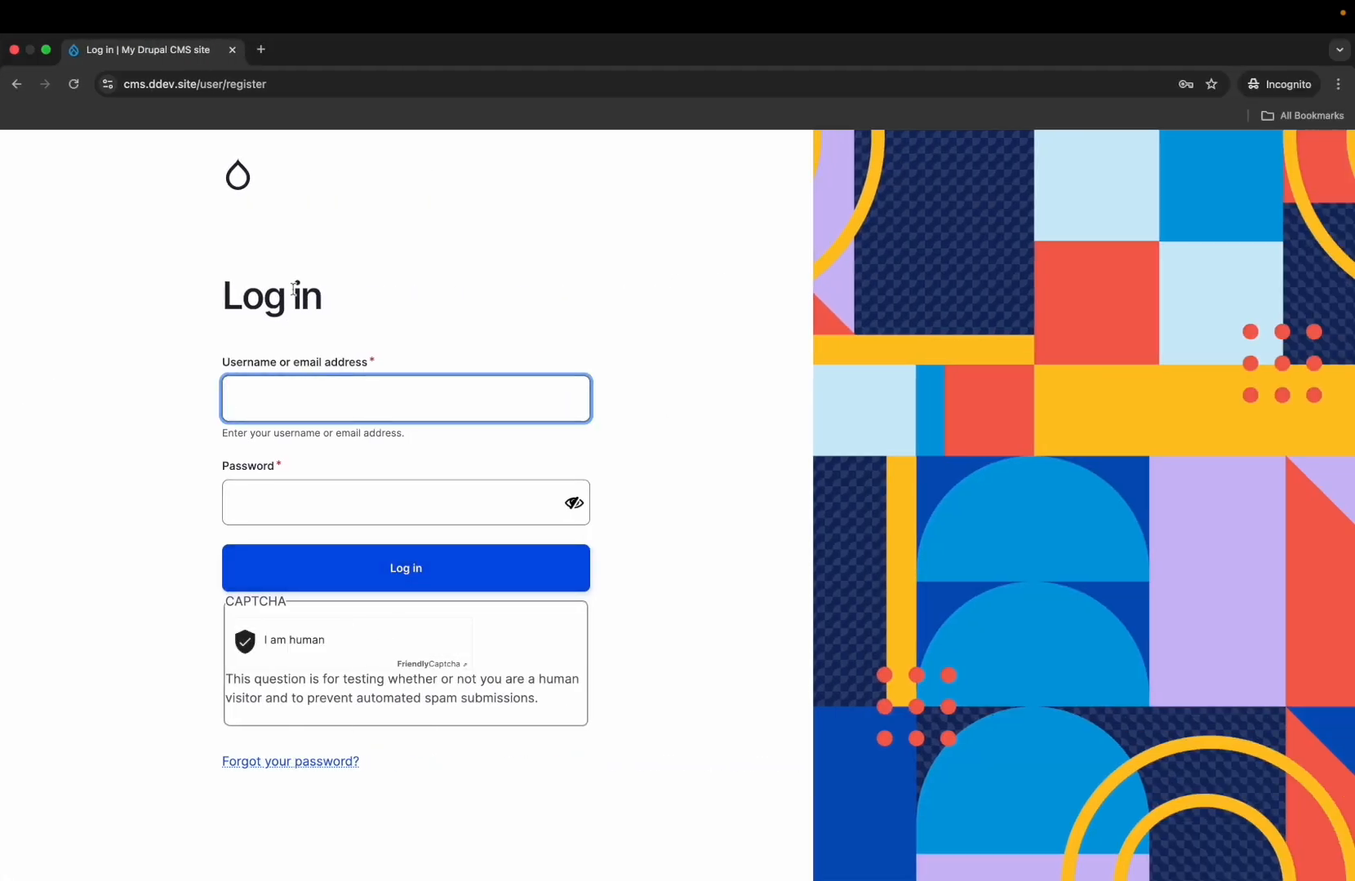
- Submit the Create new account form with the test visitor's e-mail address and username
click(75, 85)
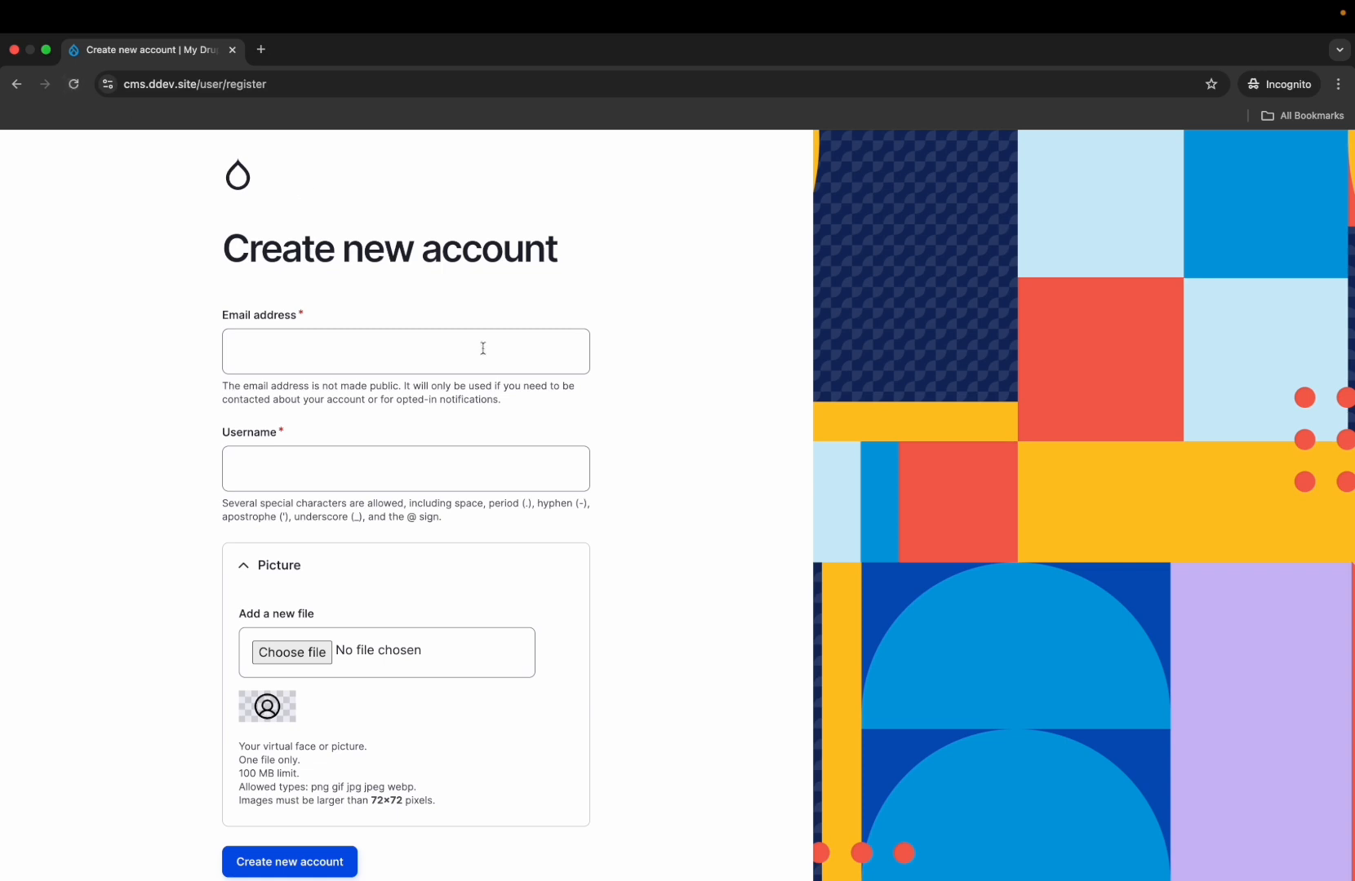
click(441, 352)
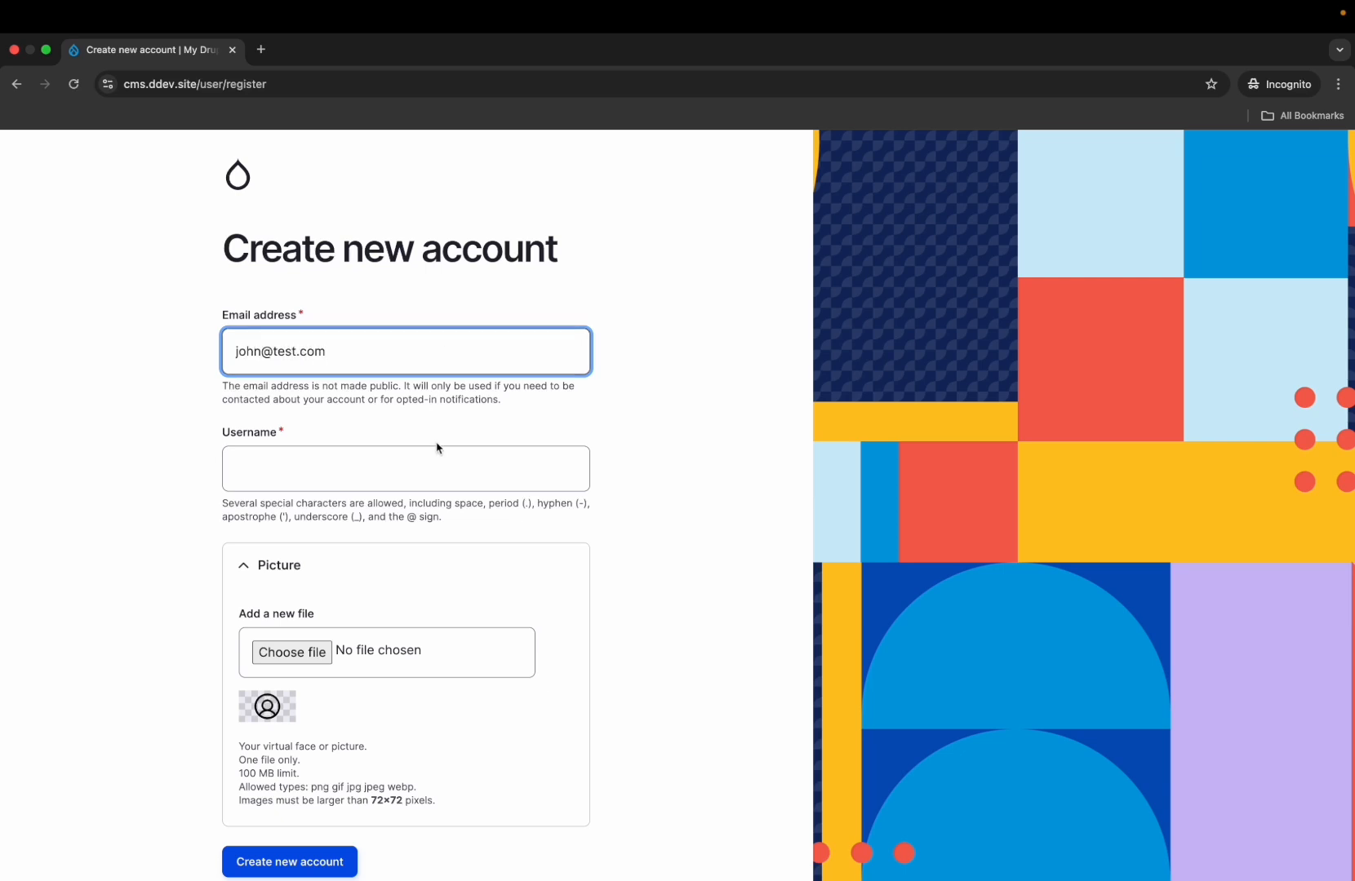
click(417, 477)
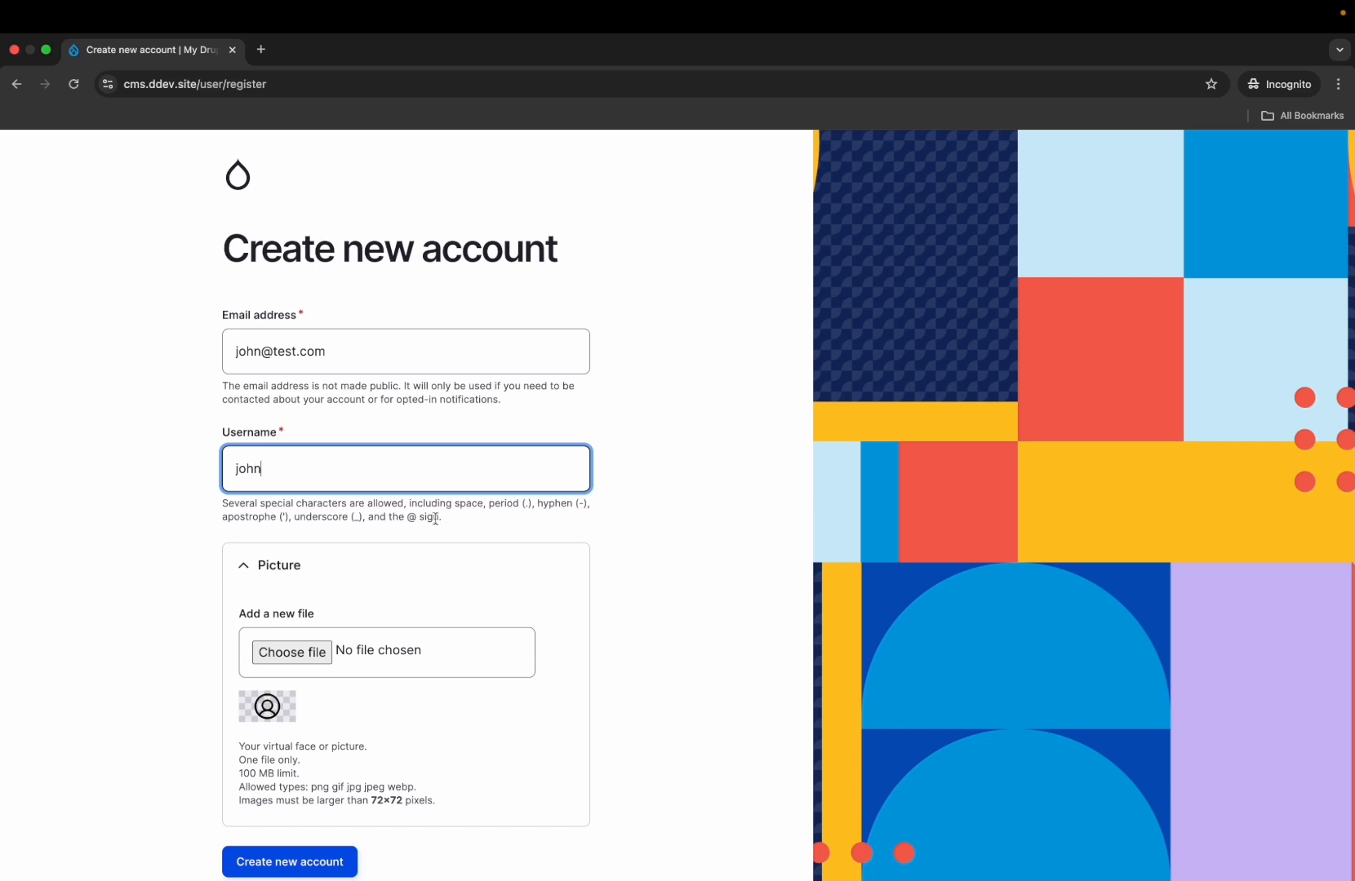
scroll(435, 517, down, 5)
click(296, 629)
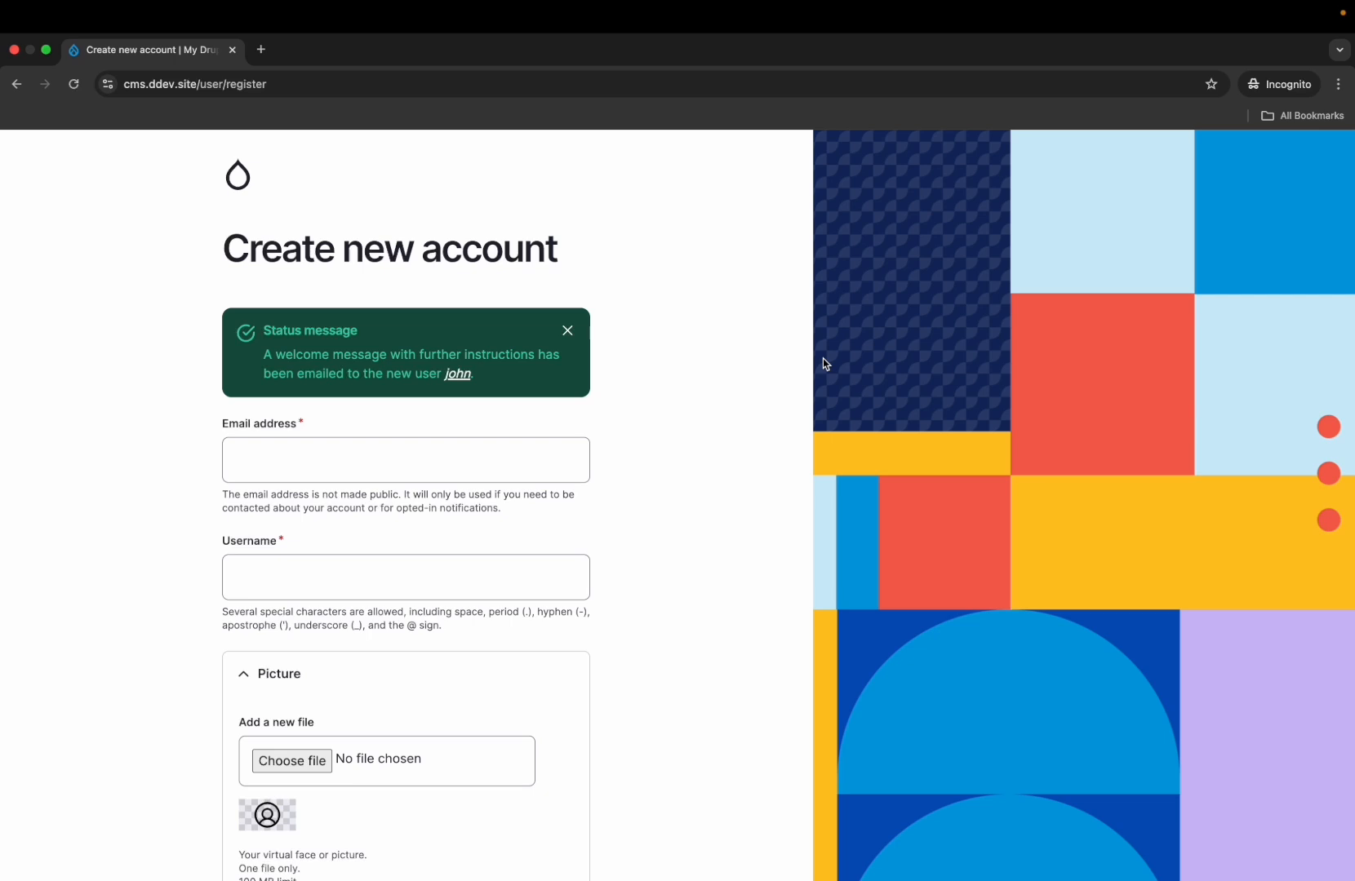
key(ctrl+Left)
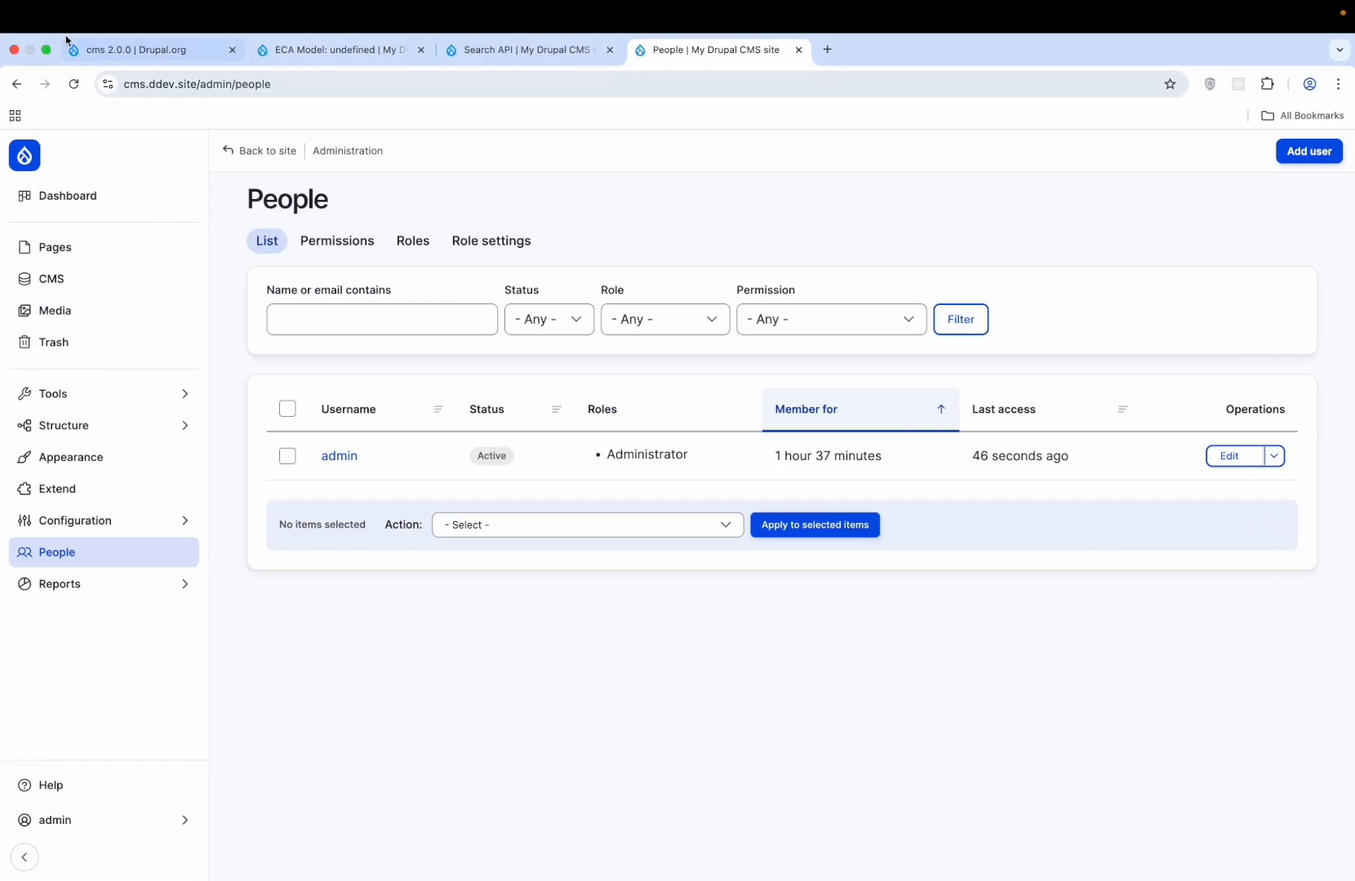
- Check the new user shows as Blocked in People, then open Reports > Email log
click(73, 84)
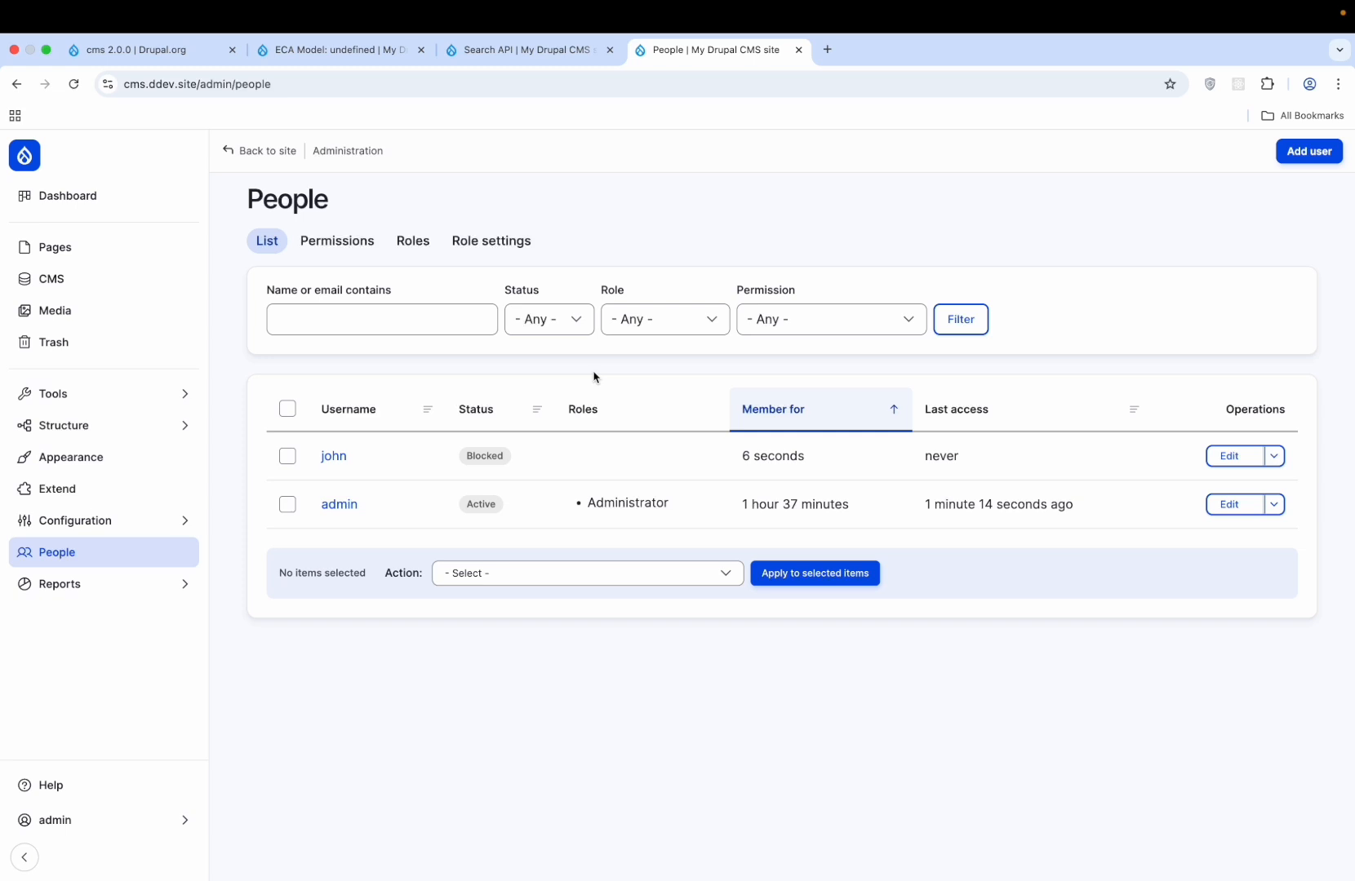
click(484, 49)
click(378, 50)
click(495, 53)
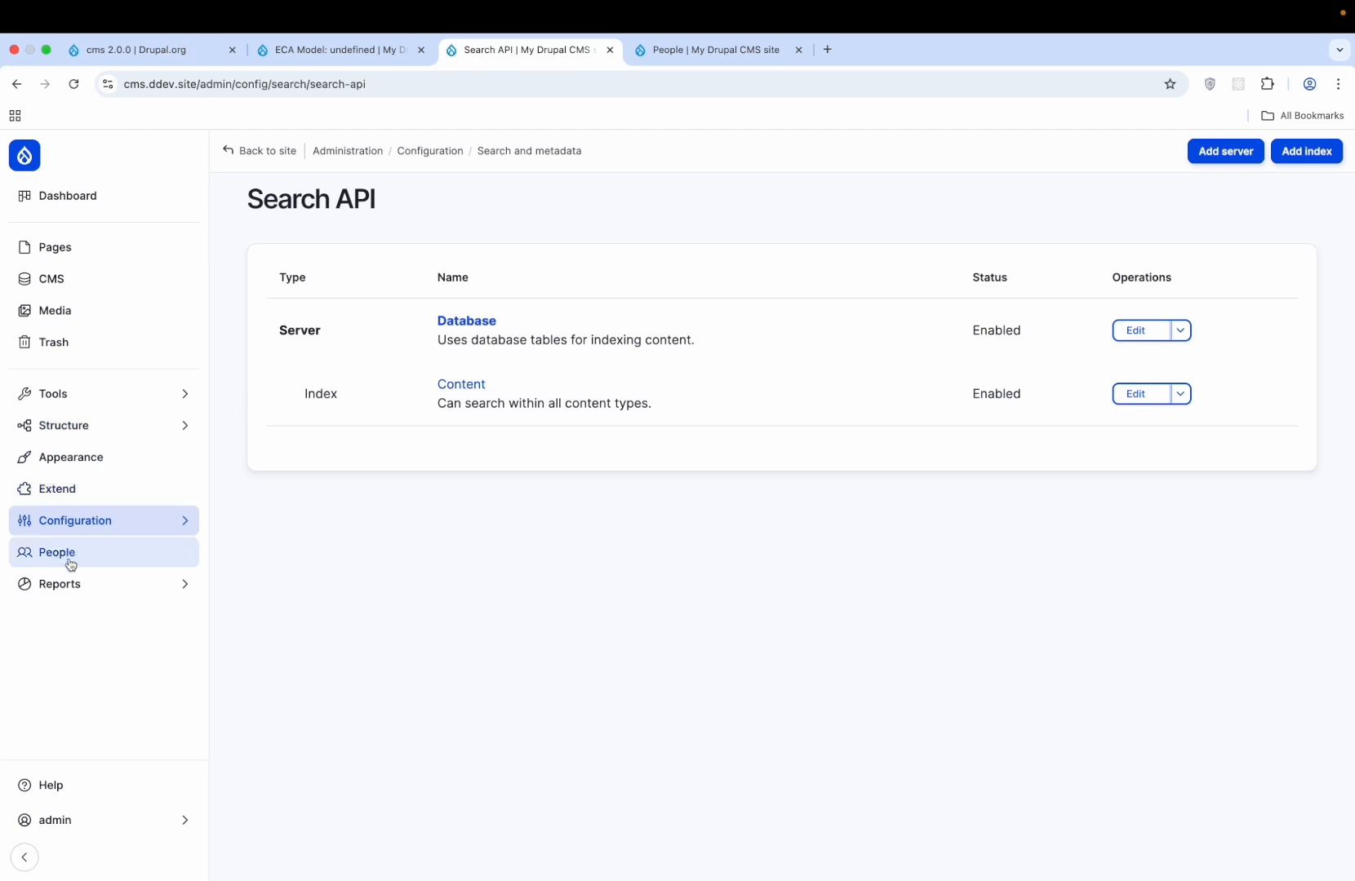
click(74, 599)
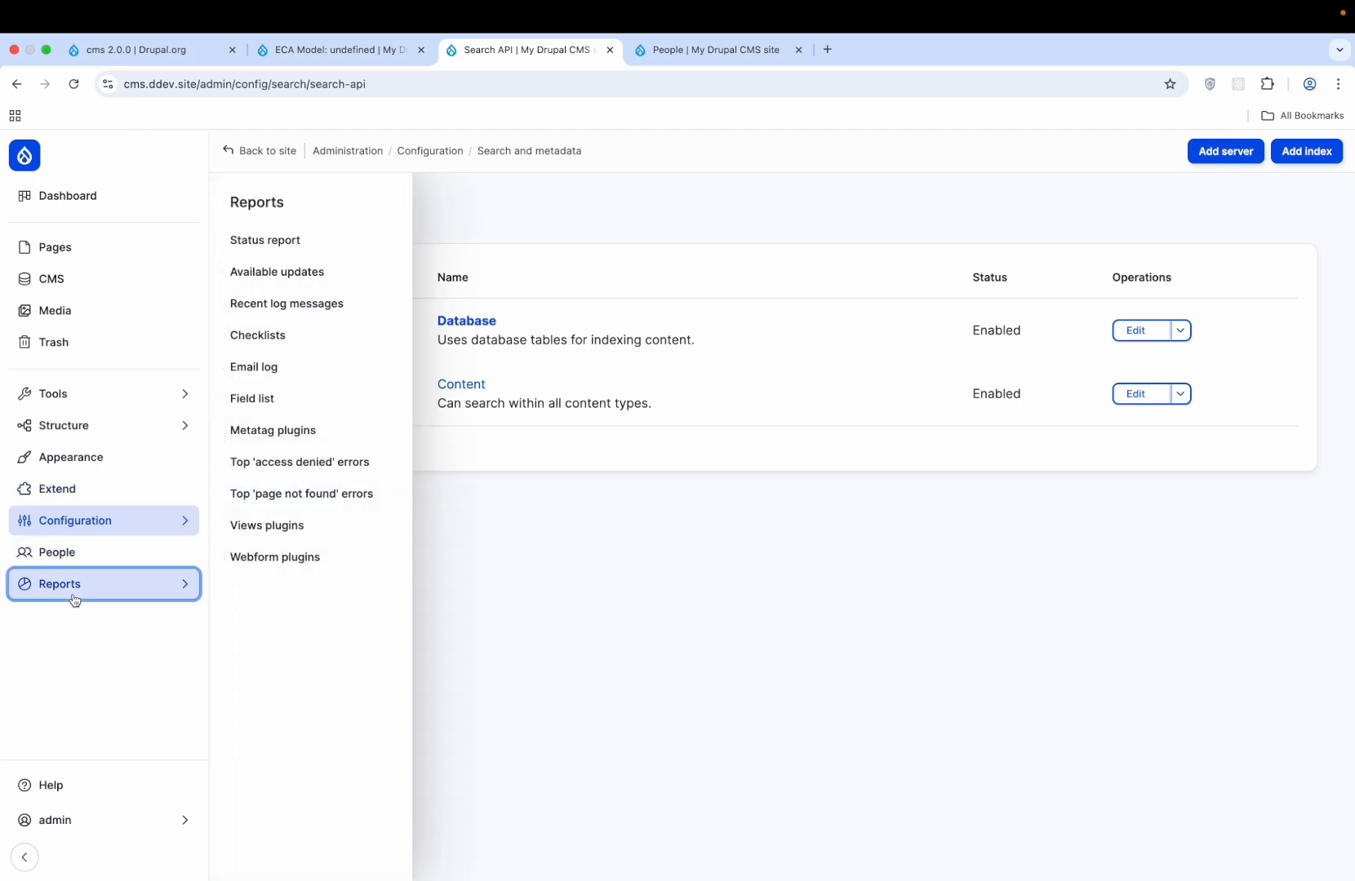
click(293, 368)
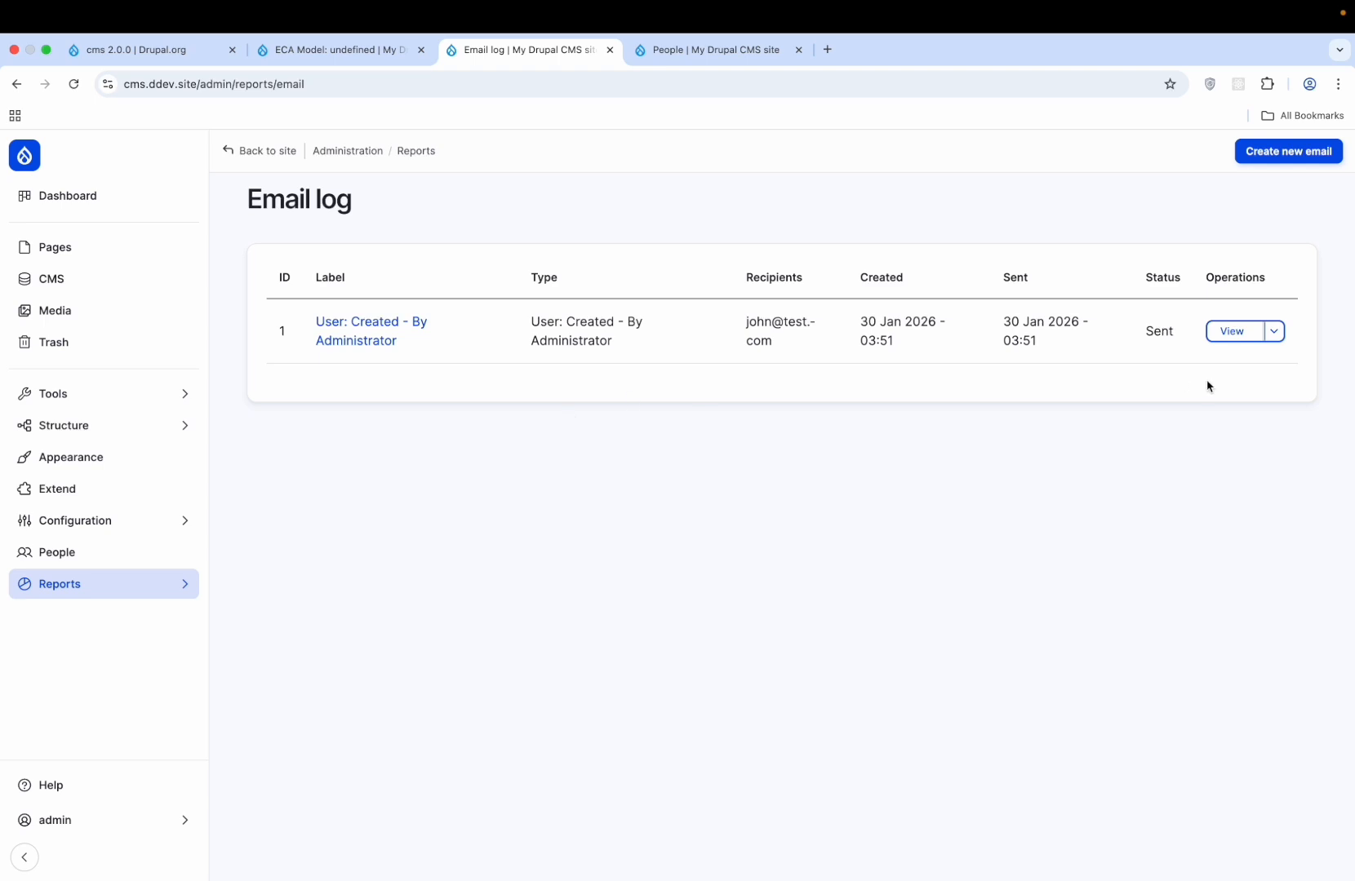
- Read the logged account-created email's headers and login-instruction body, then return to the Email log
click(1232, 331)
scroll(684, 449, down, 2)
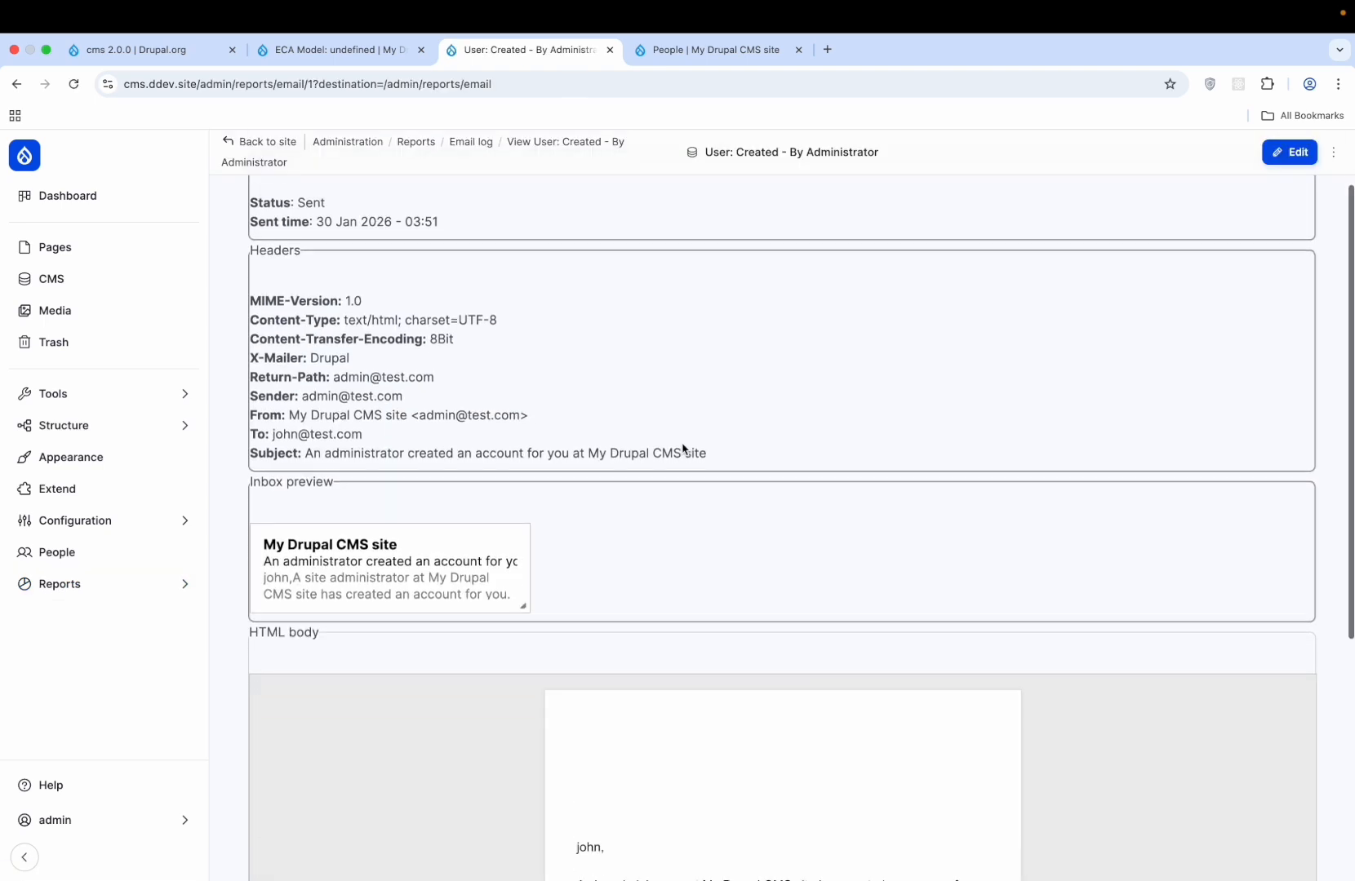
scroll(684, 448, down, 5)
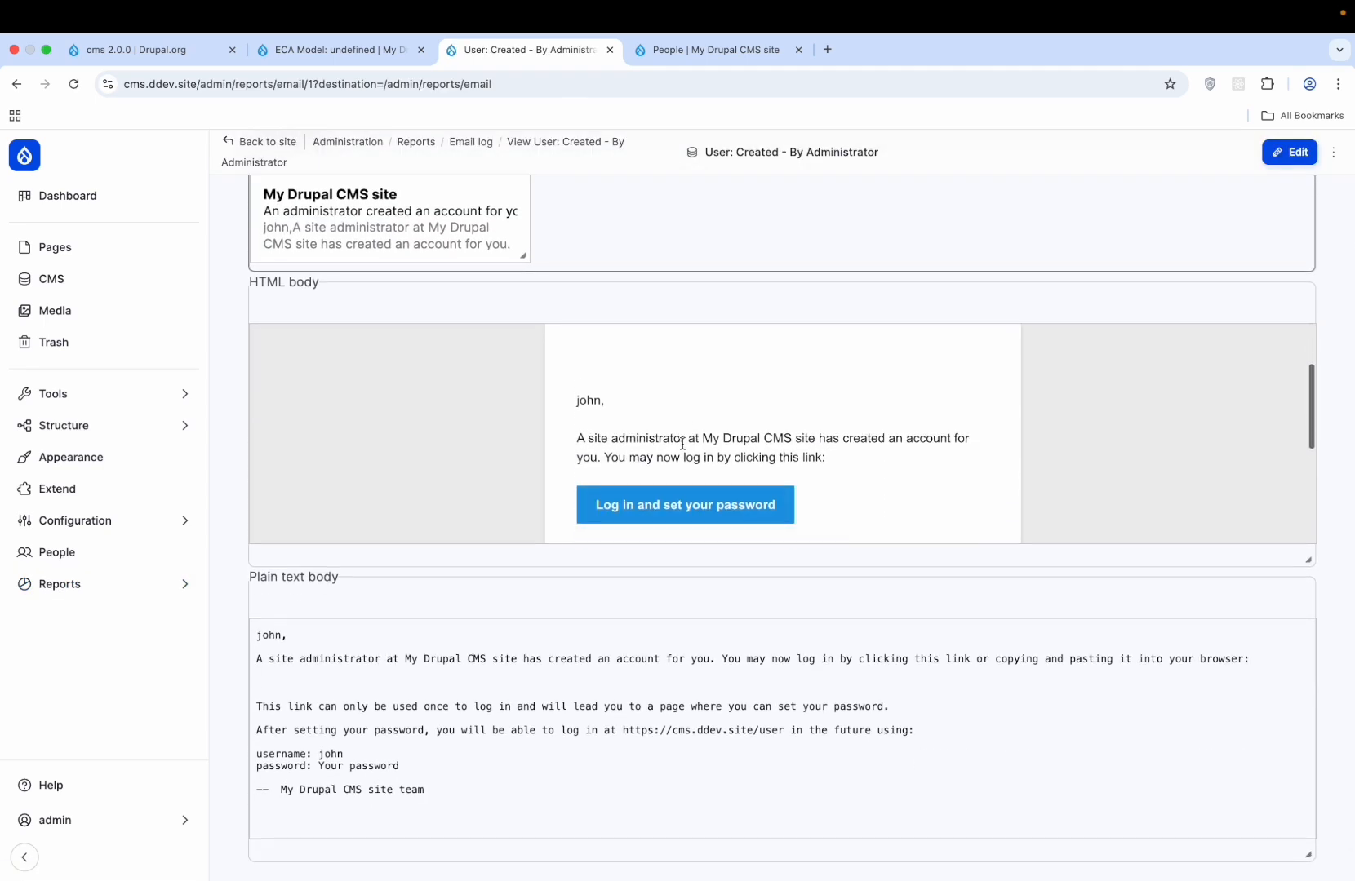
scroll(683, 444, down, 4)
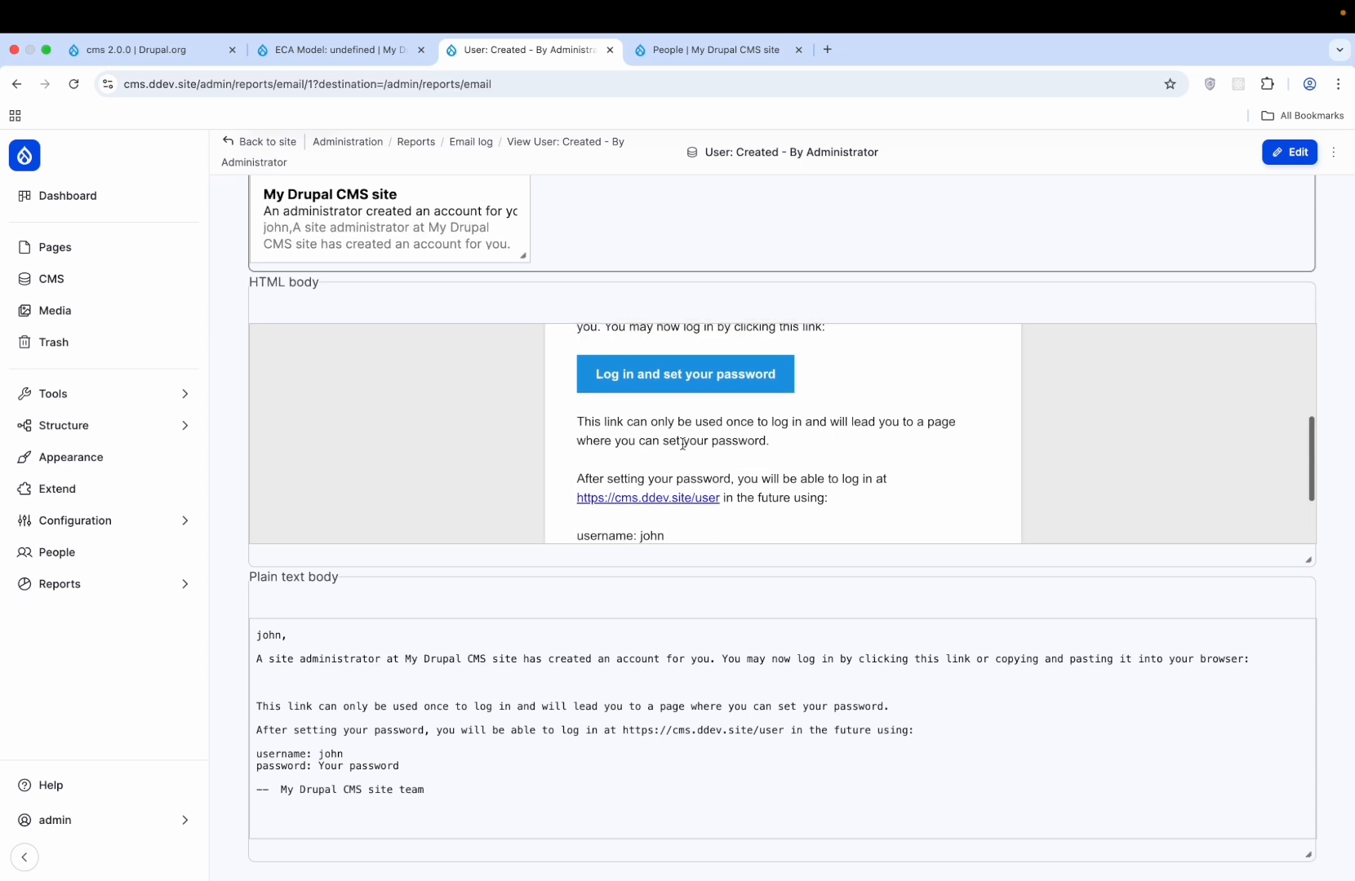
scroll(683, 444, up, 1)
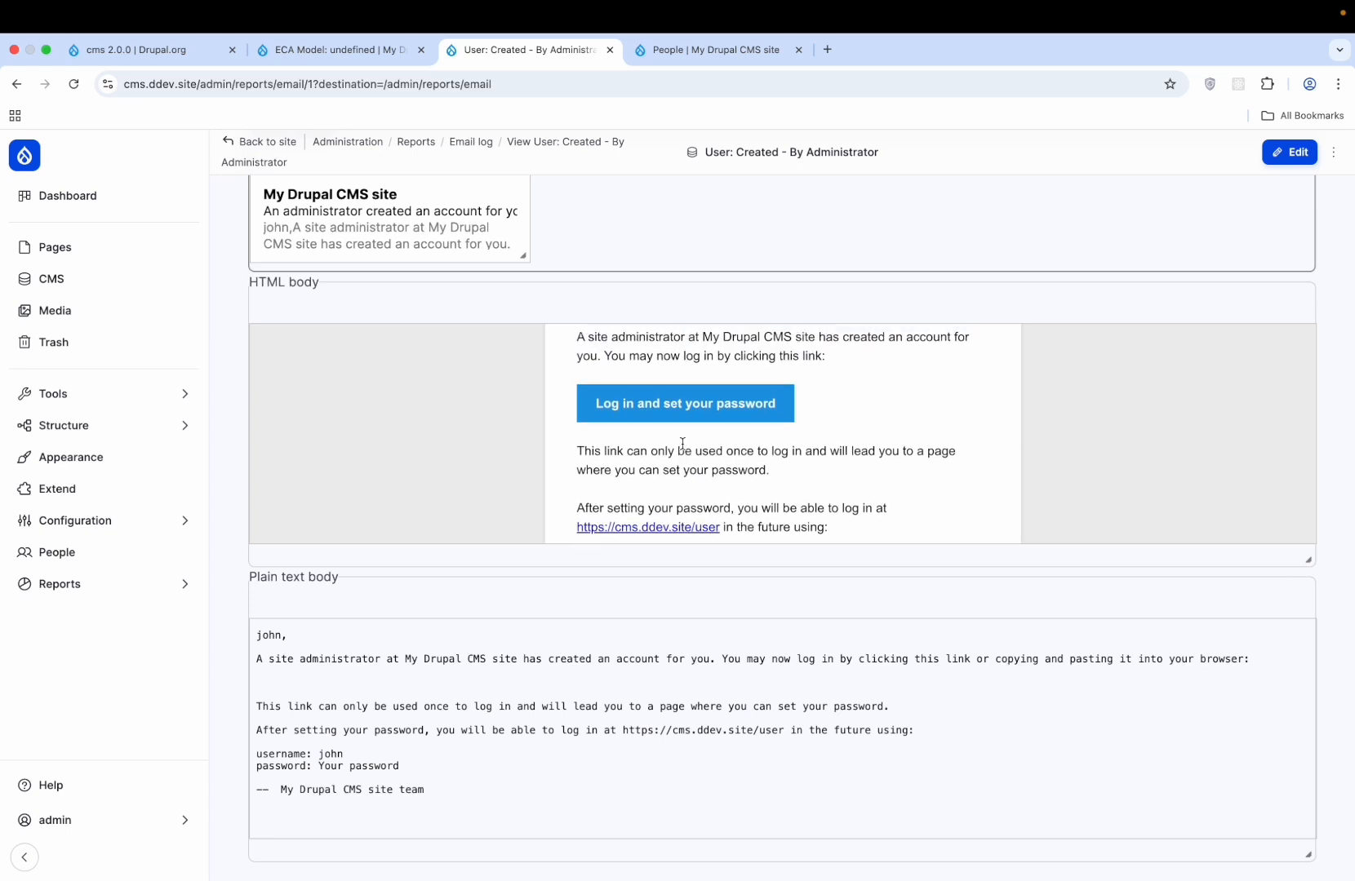
scroll(683, 444, up, 2)
scroll(683, 444, down, 5)
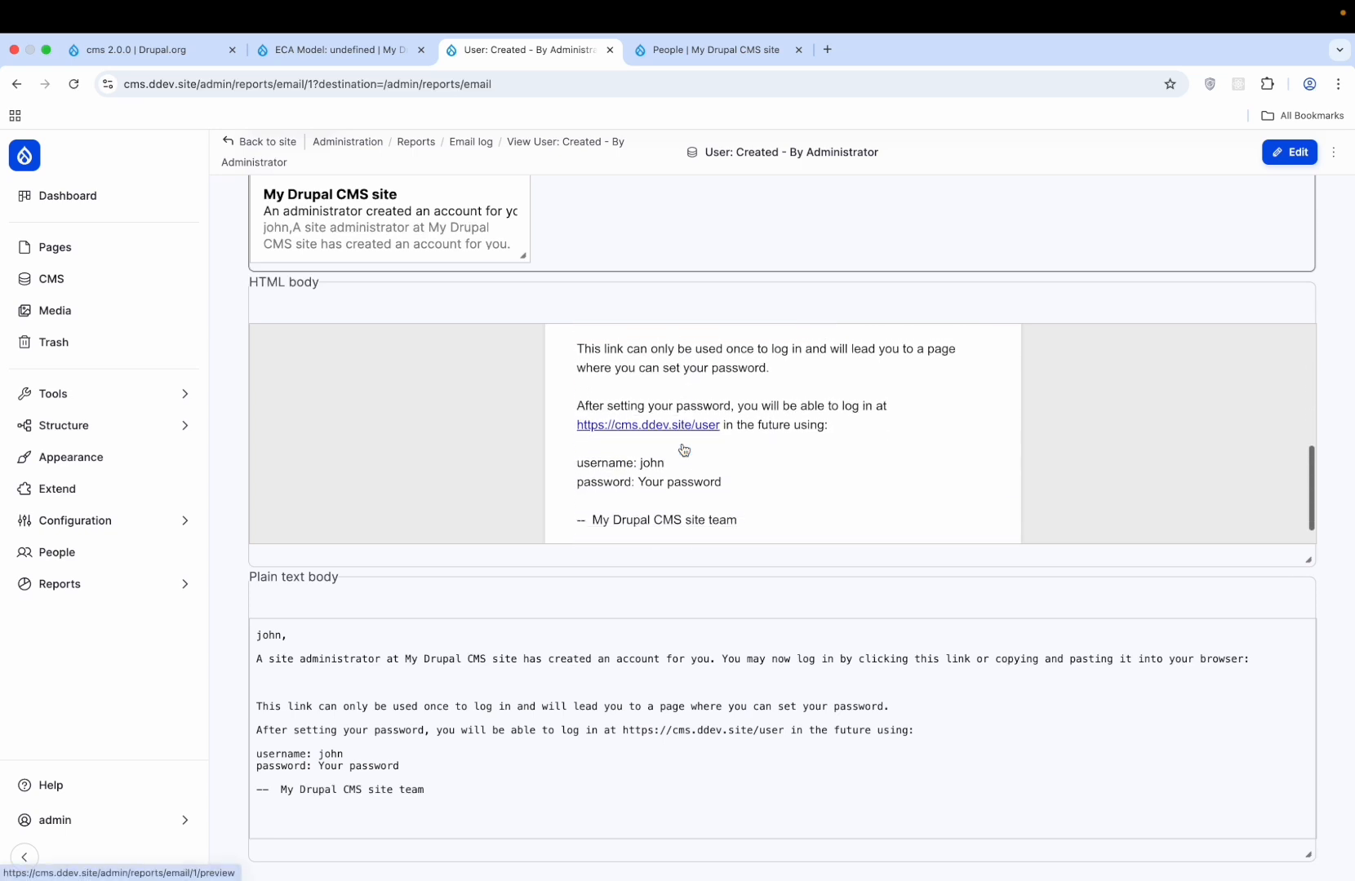
scroll(683, 448, down, 2)
scroll(682, 444, up, 10)
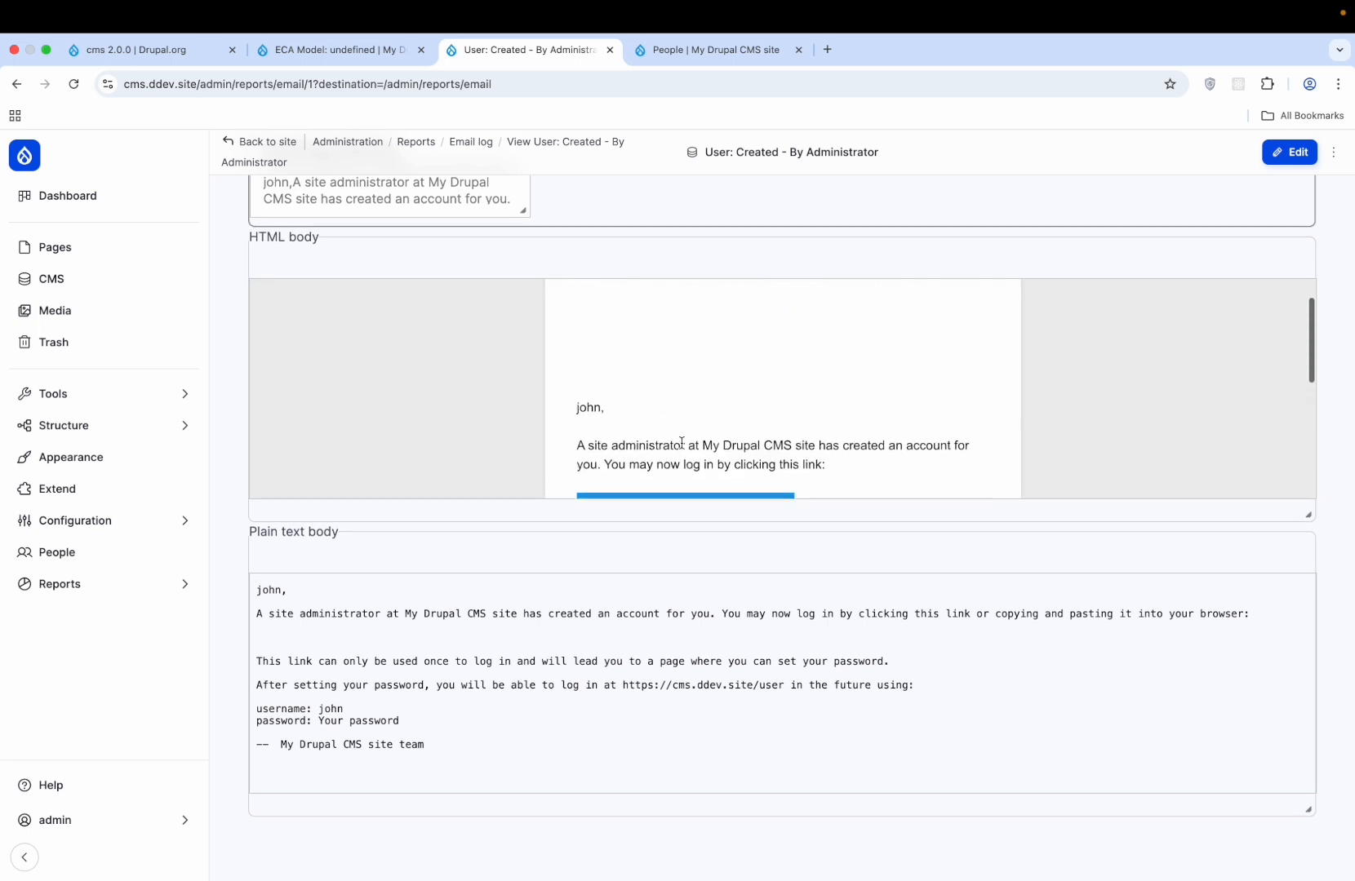
scroll(682, 445, up, 6)
scroll(682, 448, down, 6)
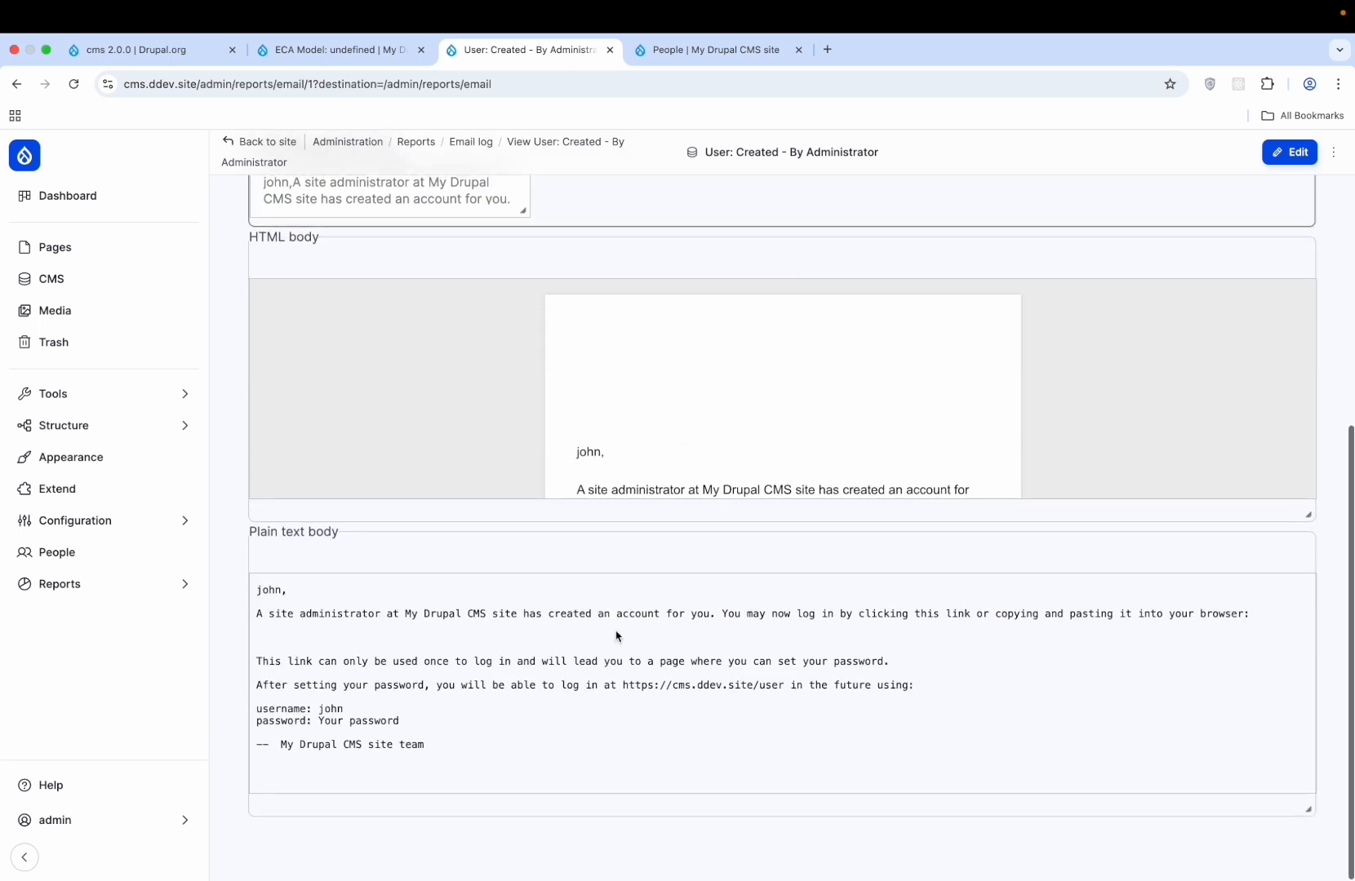
scroll(618, 637, up, 1)
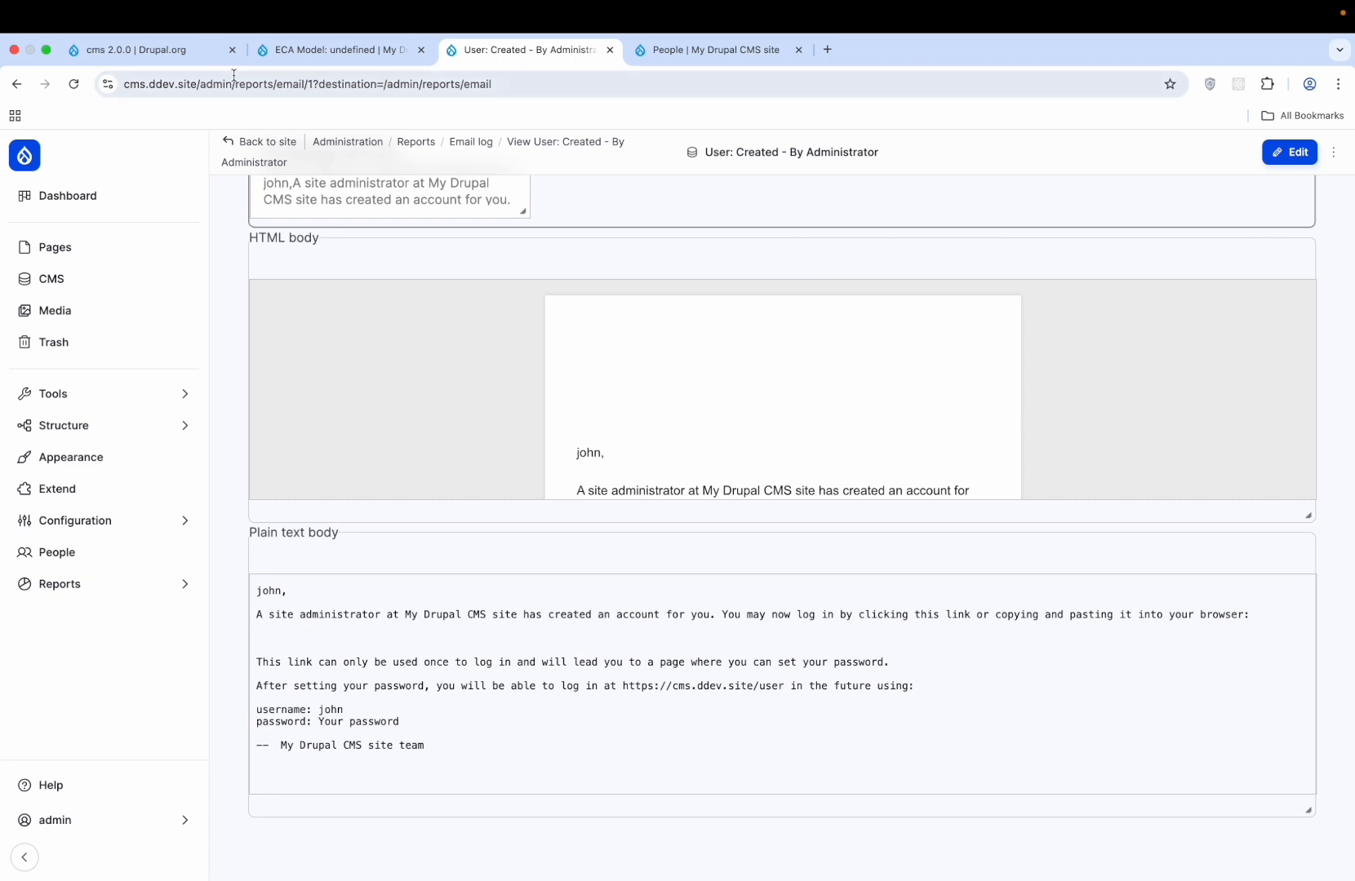
click(253, 142)
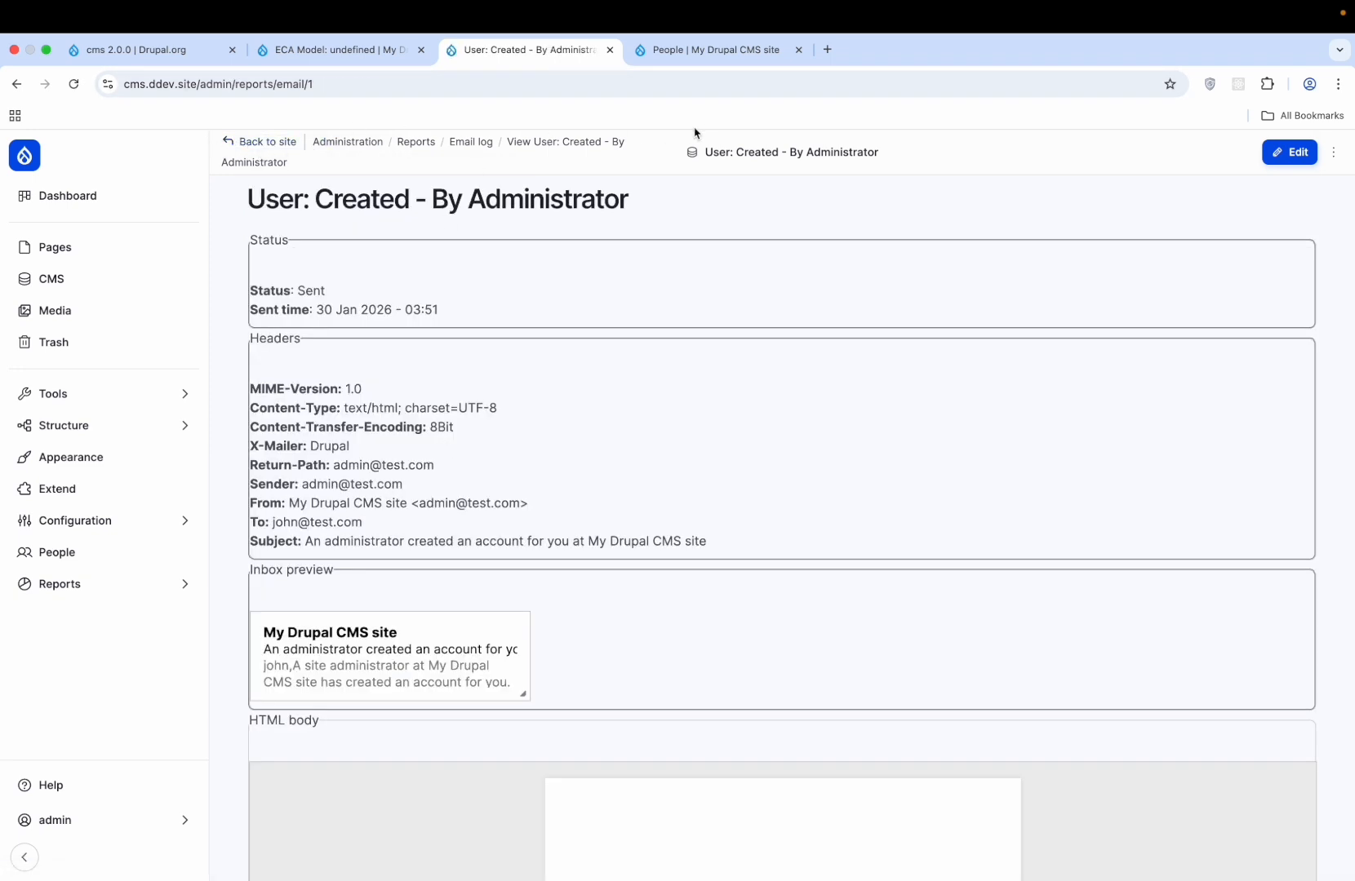
click(471, 142)
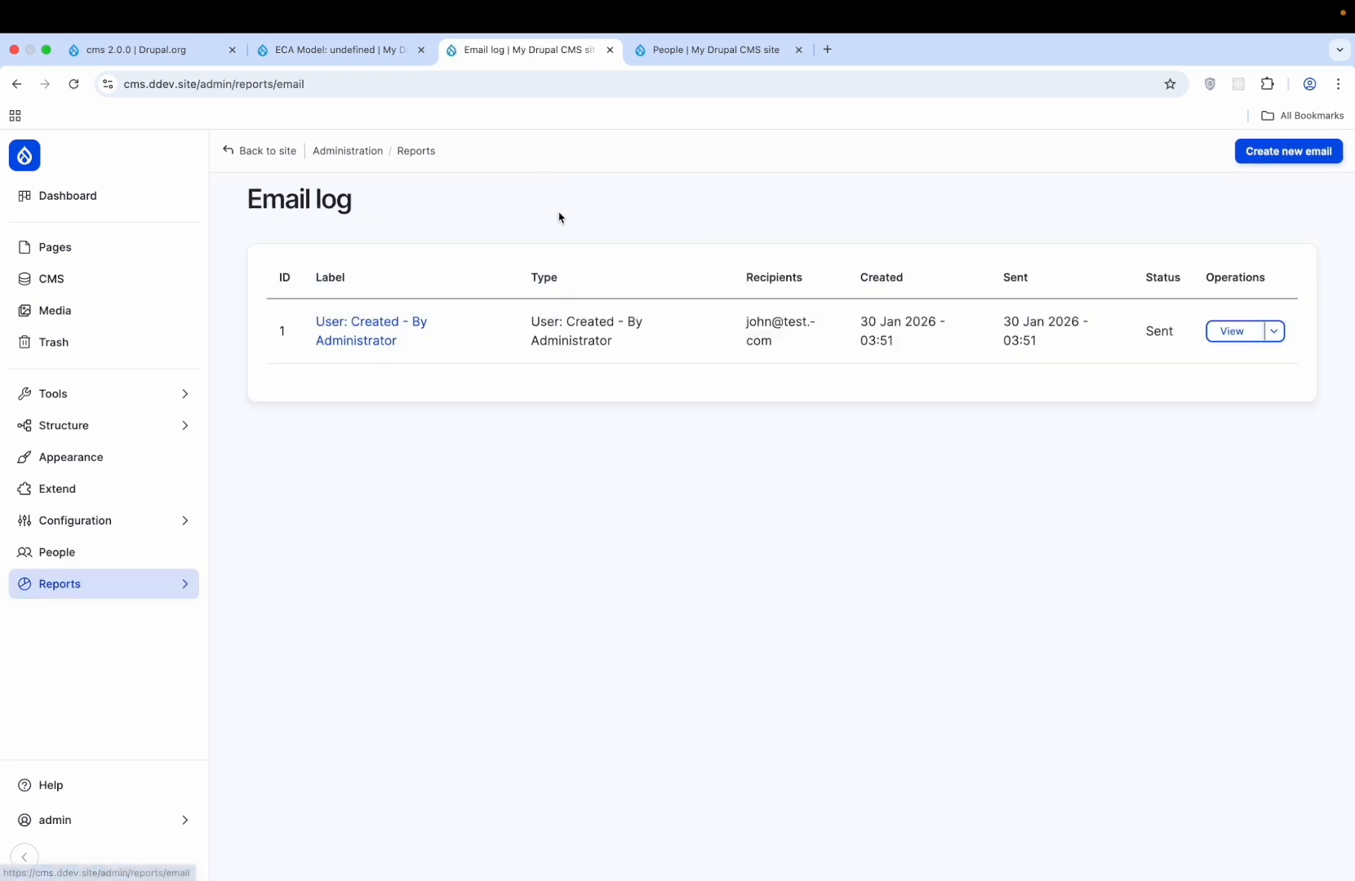
- Browse the Configuration, Structure and Tools menus, then open the Pages listing under CMS
click(135, 520)
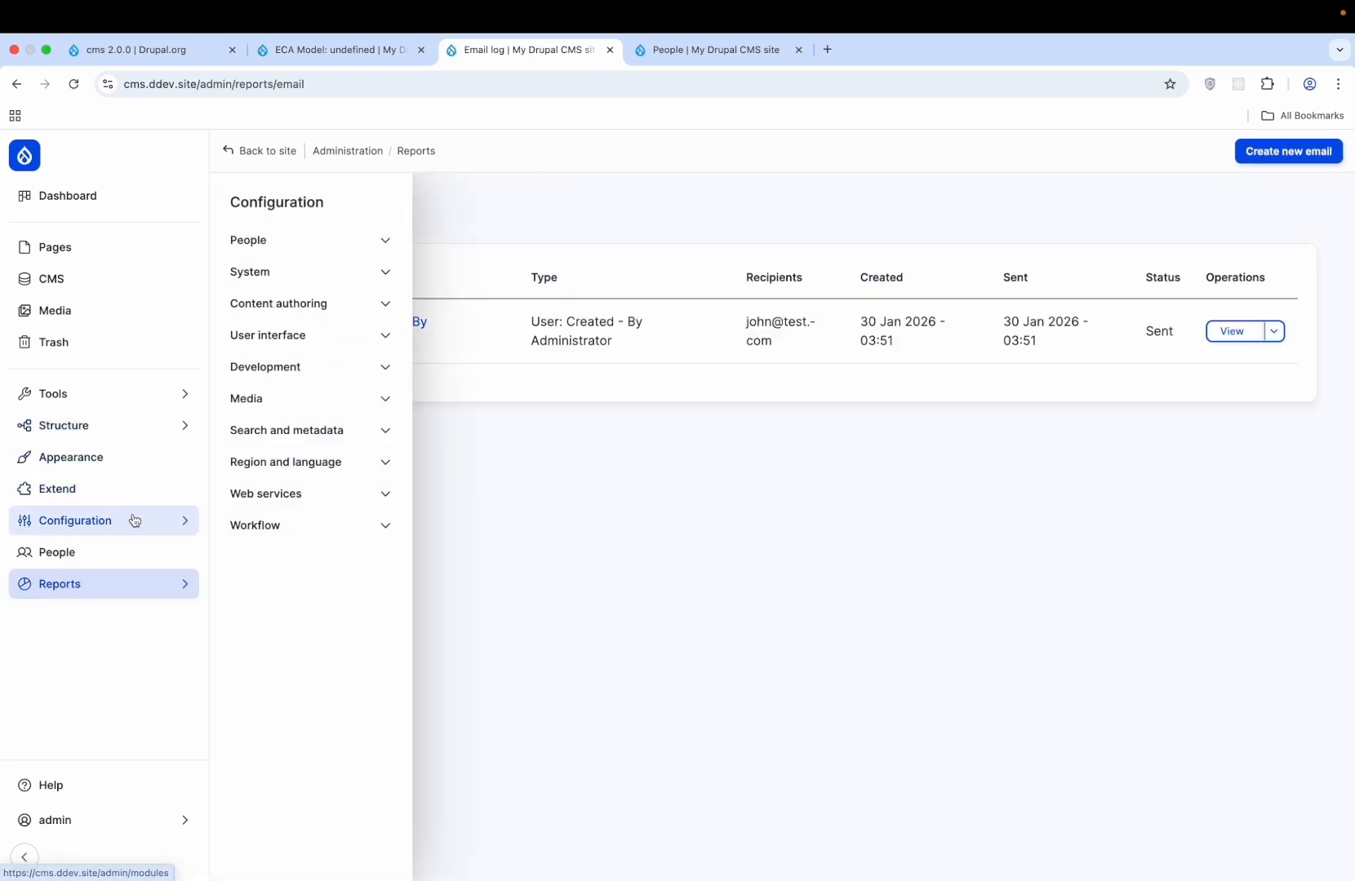
click(135, 521)
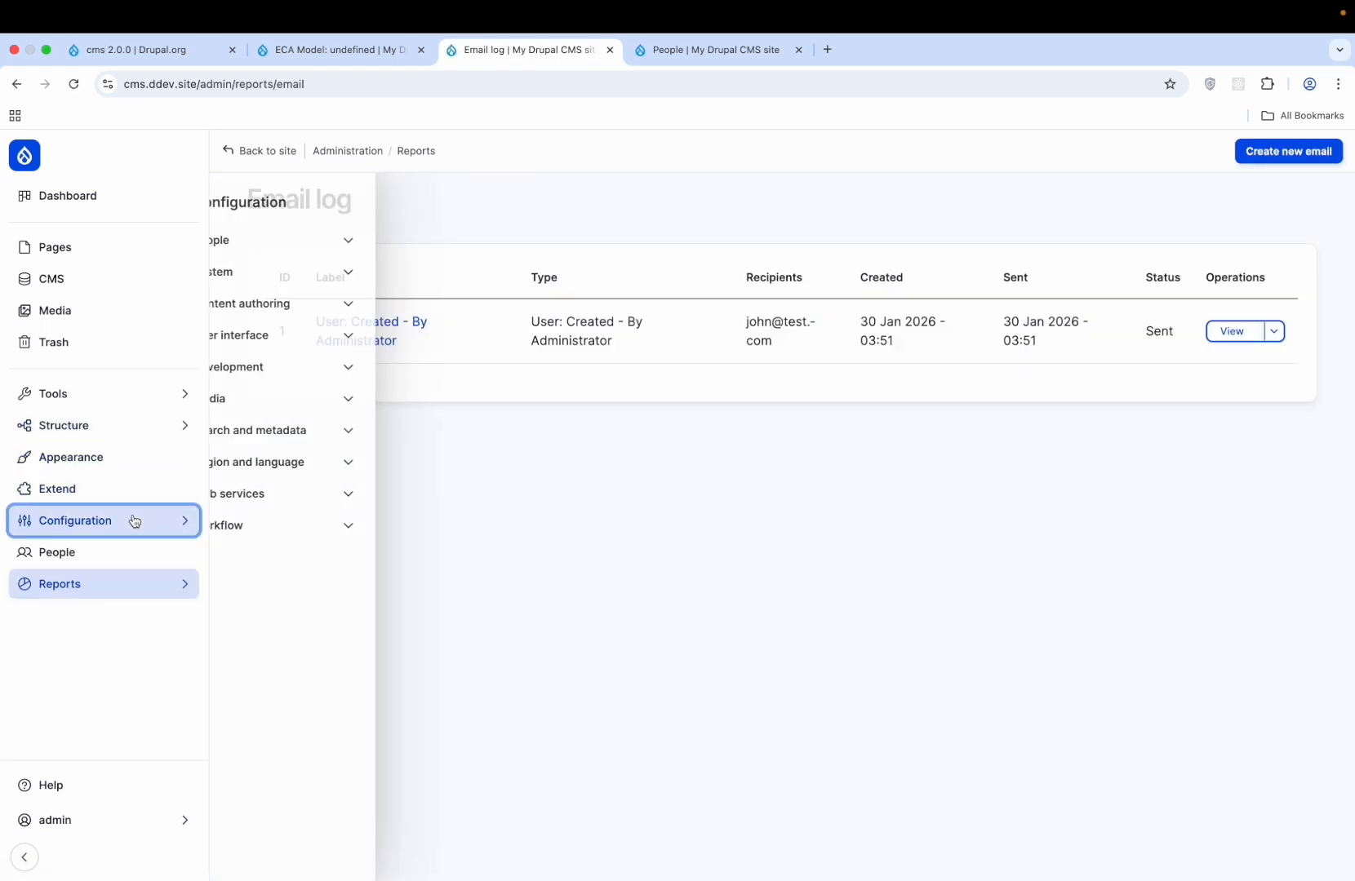
click(169, 425)
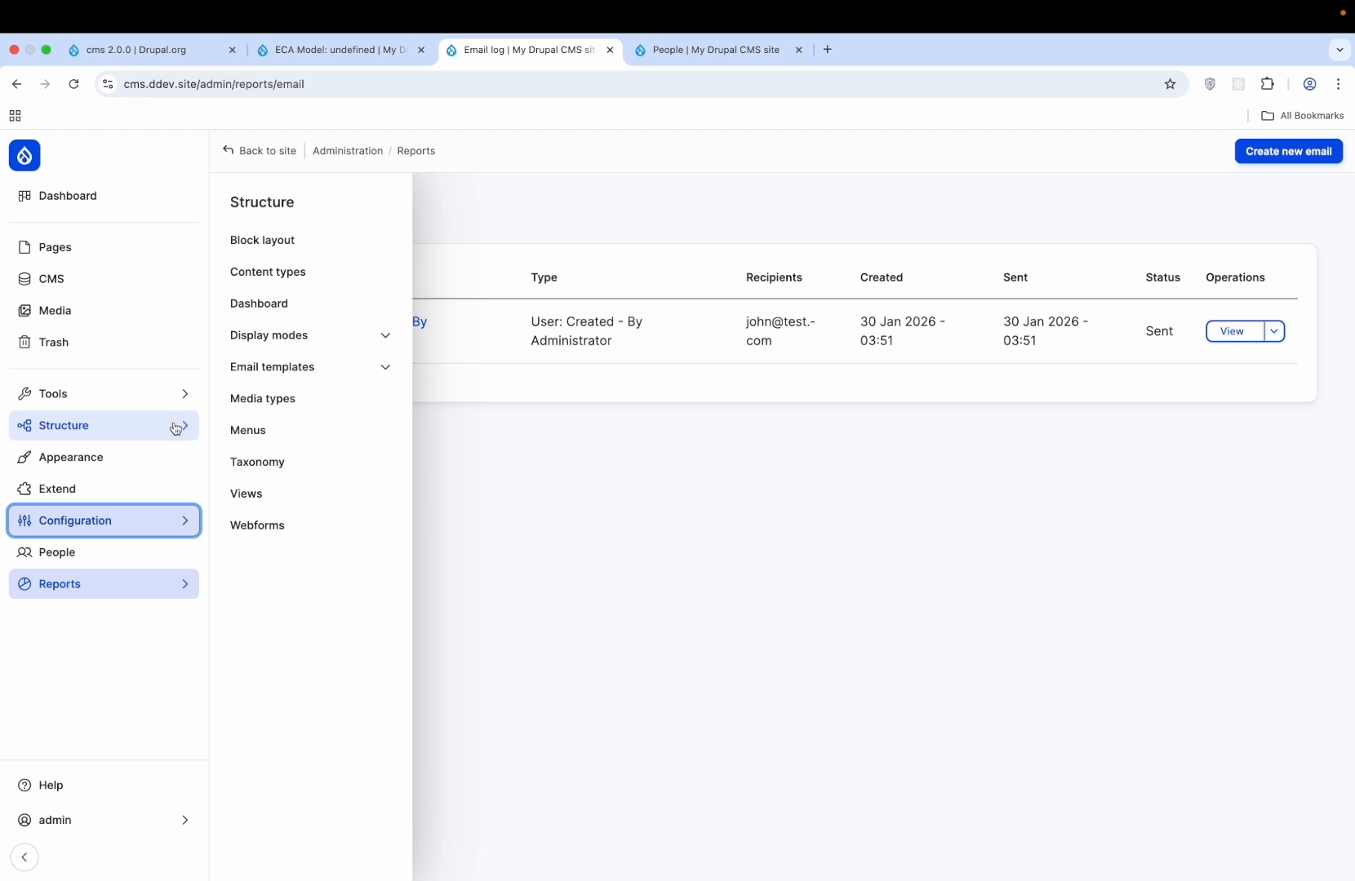
click(168, 400)
click(144, 282)
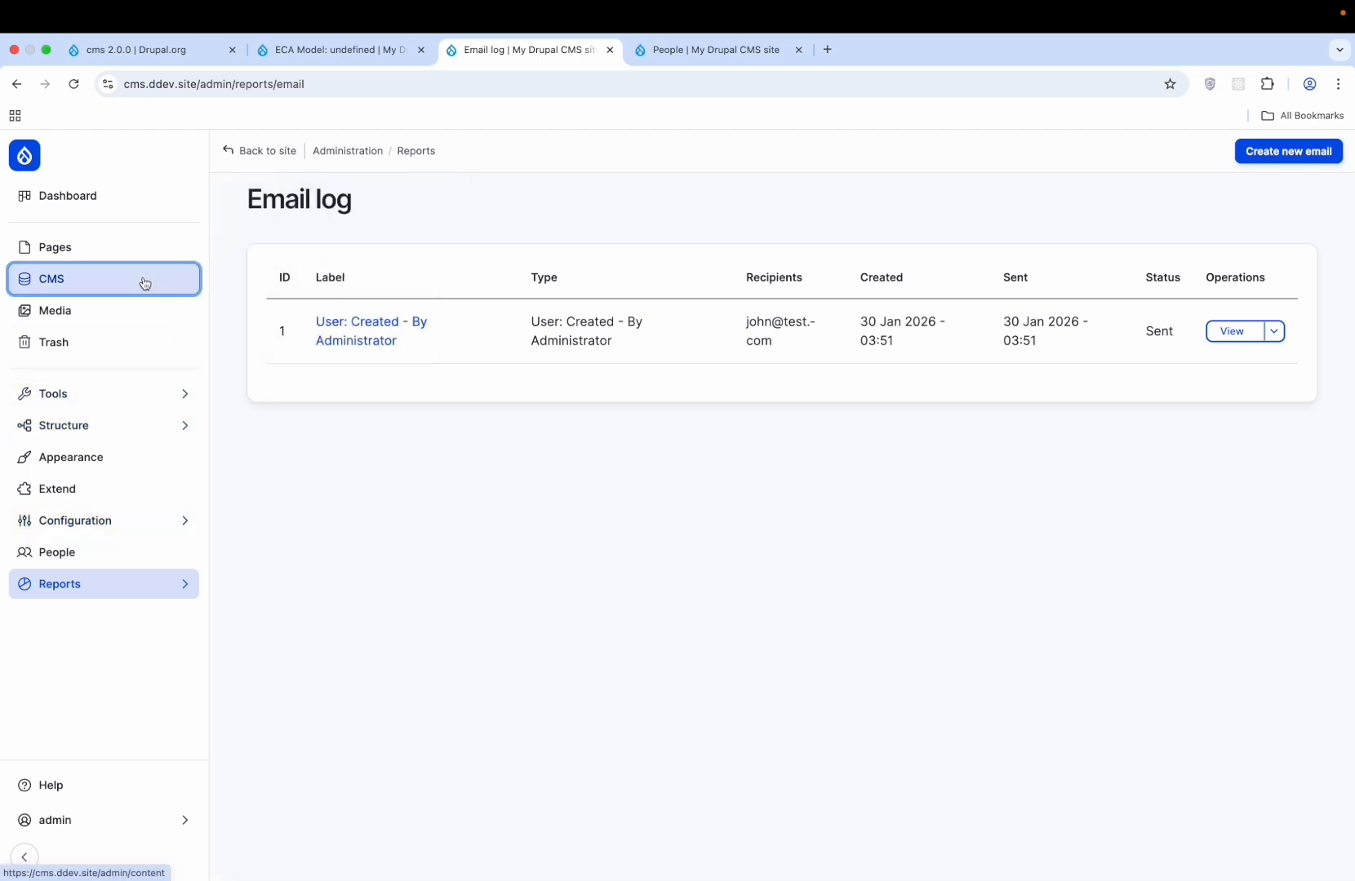
click(106, 251)
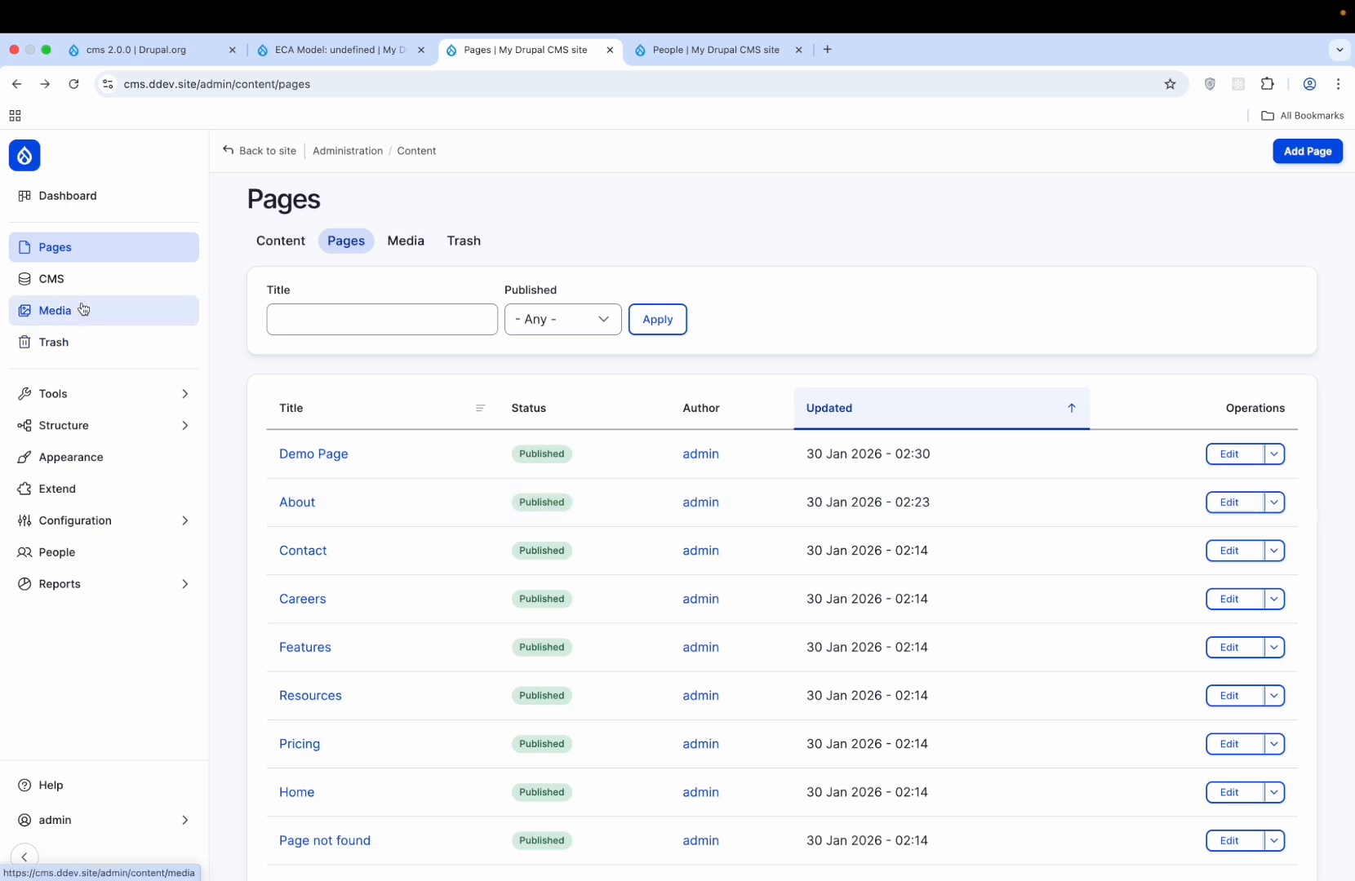
- Dismiss the Content overview error and look through the expense visibility blog post editor
click(73, 281)
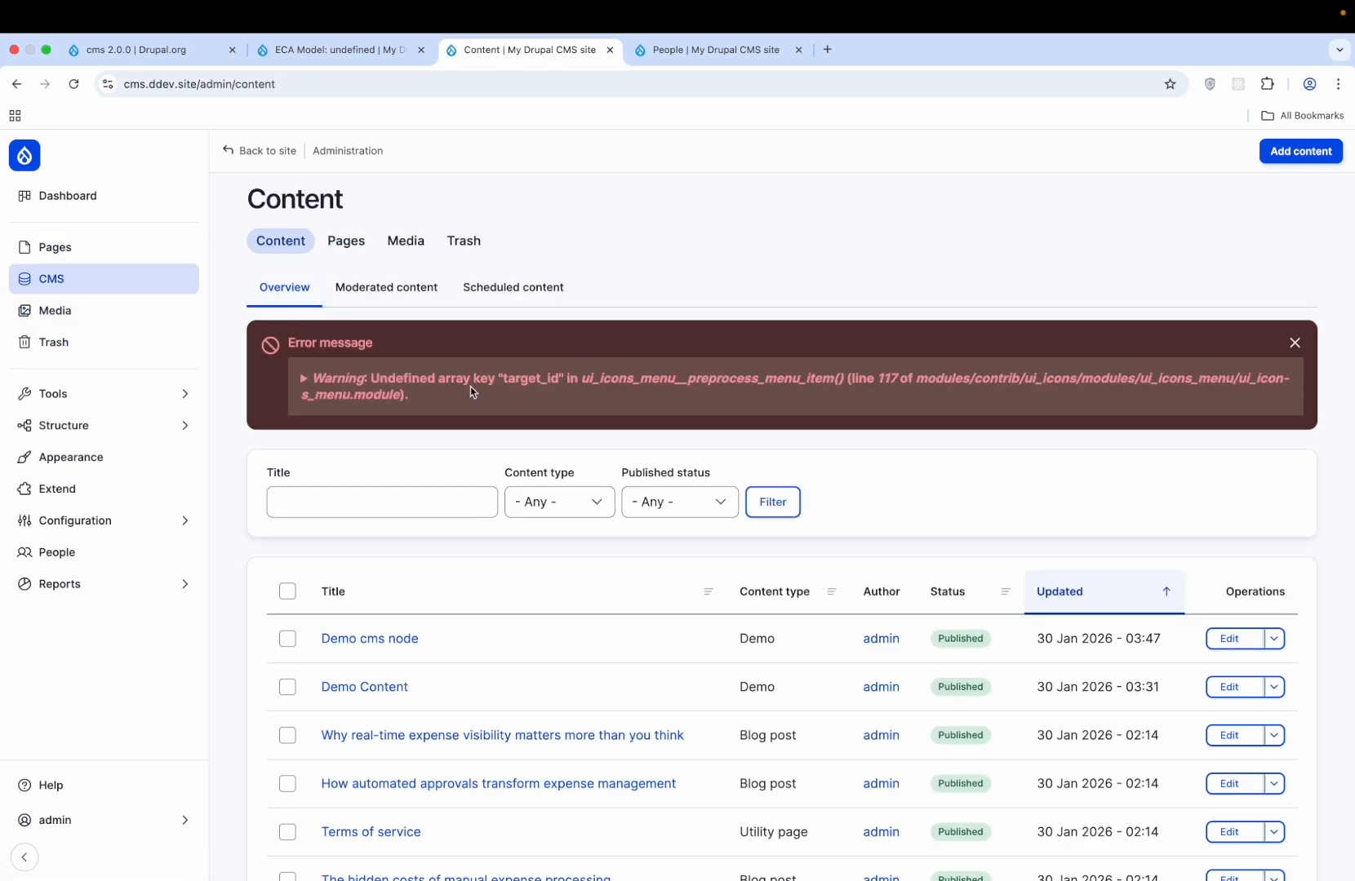
click(1295, 341)
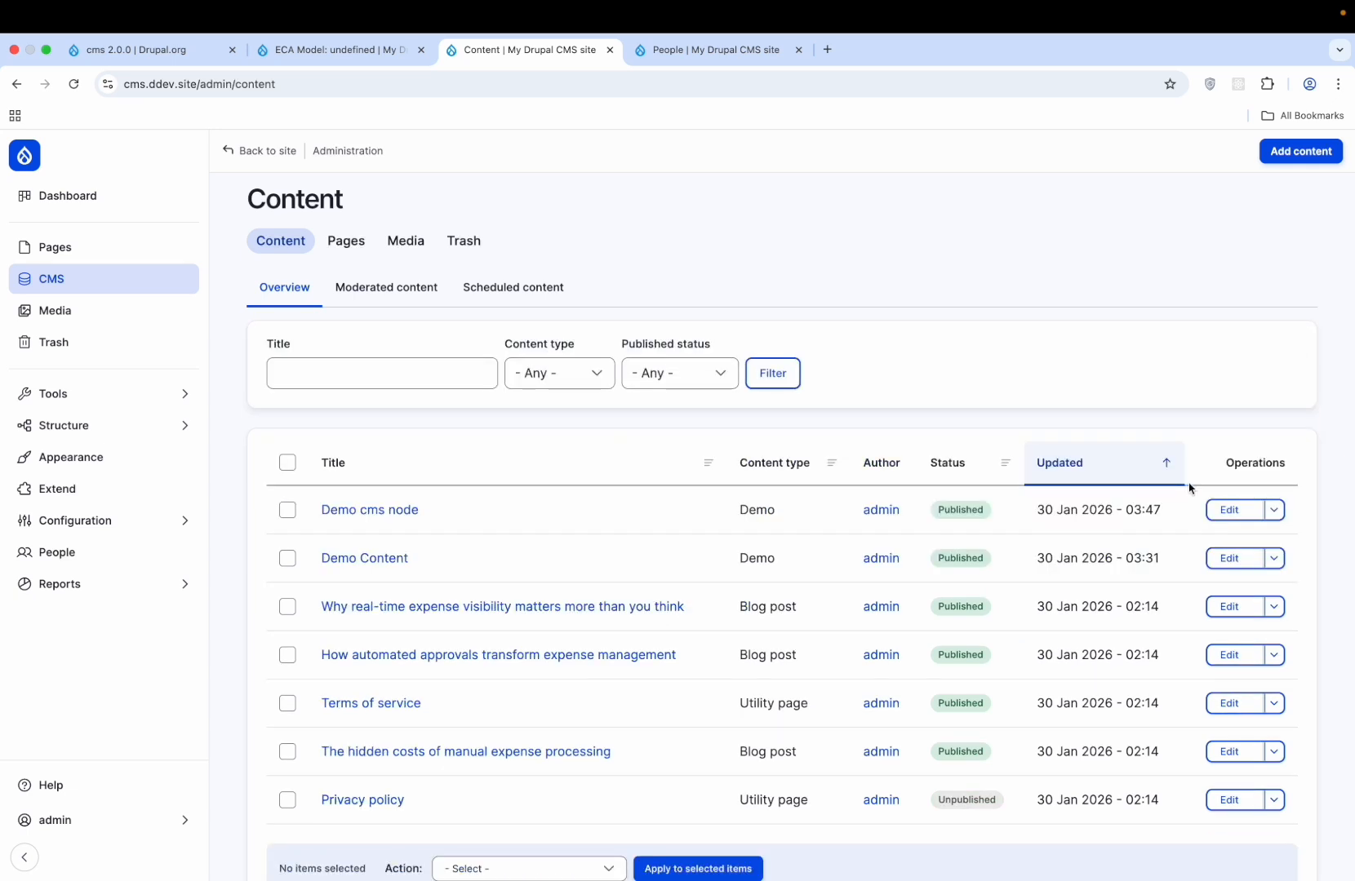
scroll(1189, 487, down, 2)
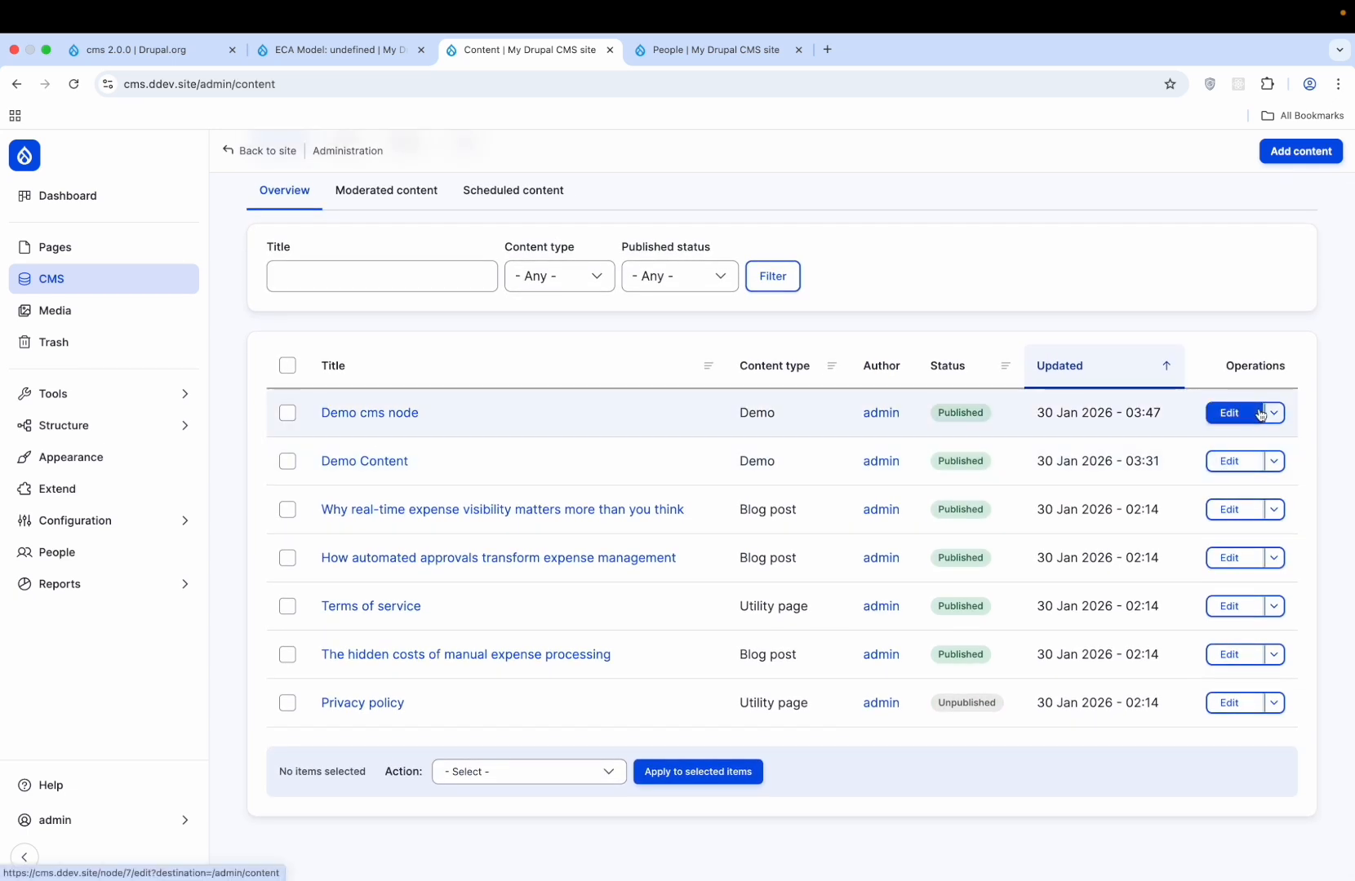
click(1243, 513)
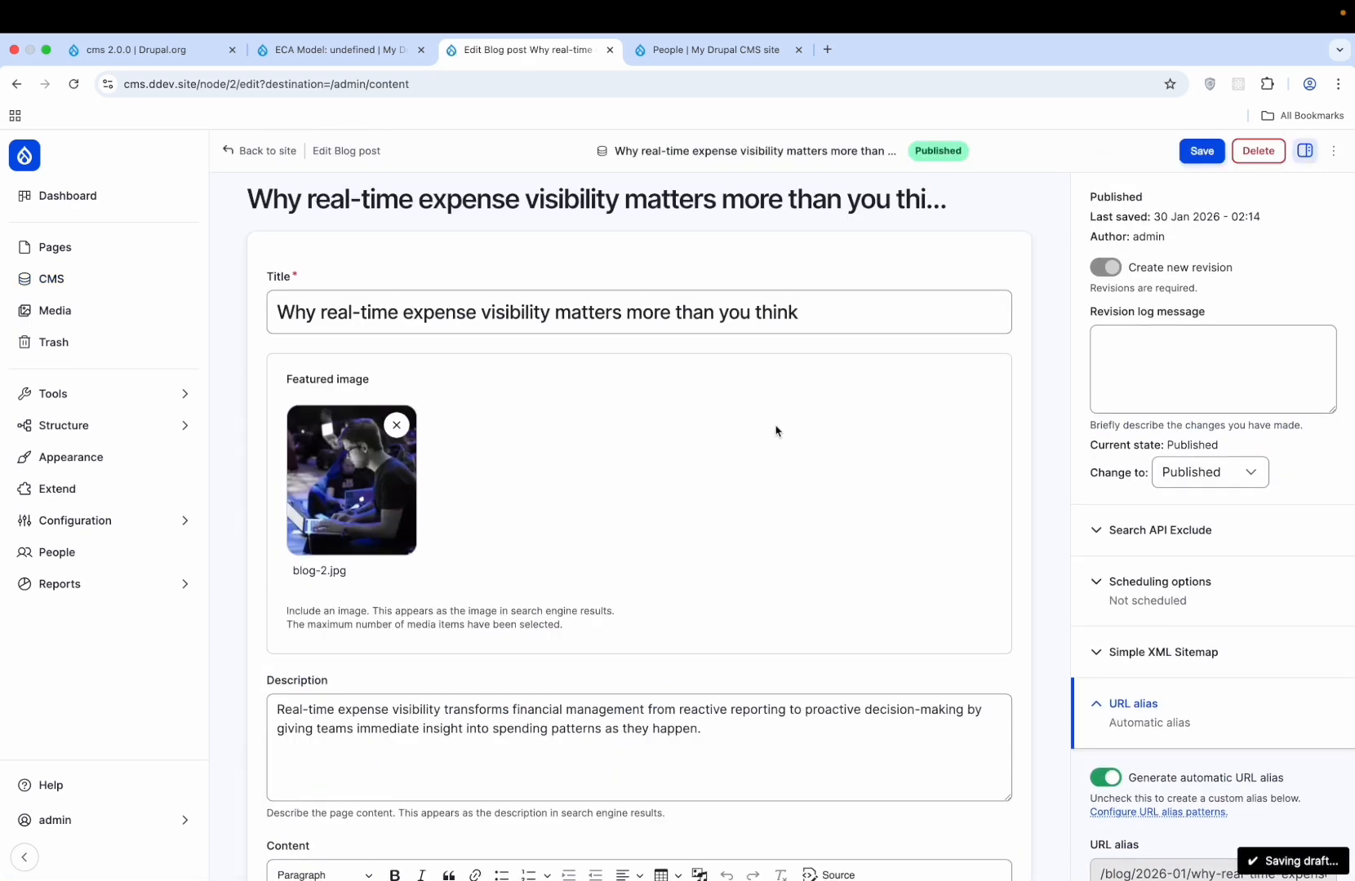
scroll(777, 430, down, 10)
scroll(777, 430, down, 2)
key(super+Left)
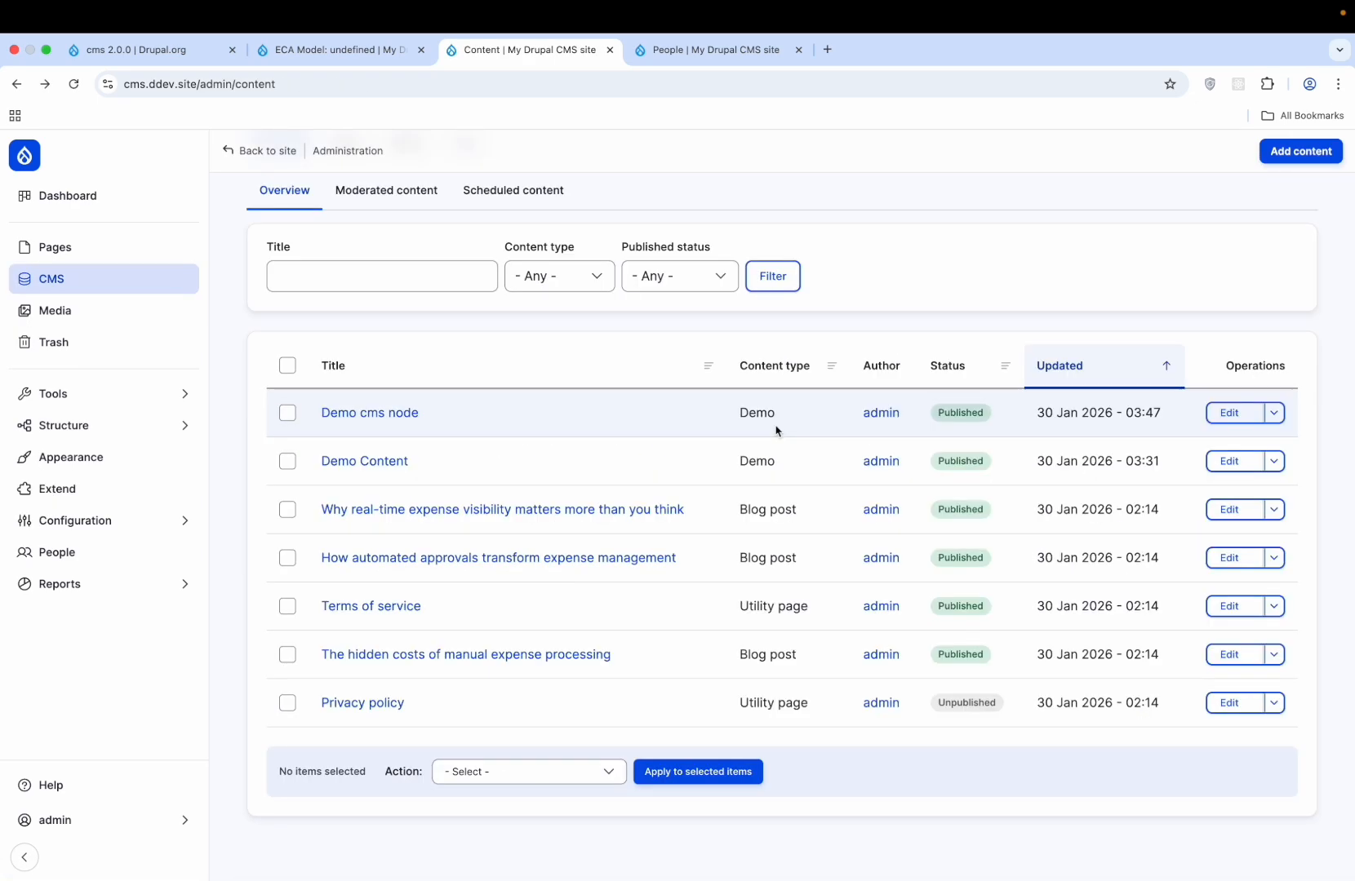
- Filter content to Utility page and open the Terms of service page editor
click(571, 281)
click(571, 341)
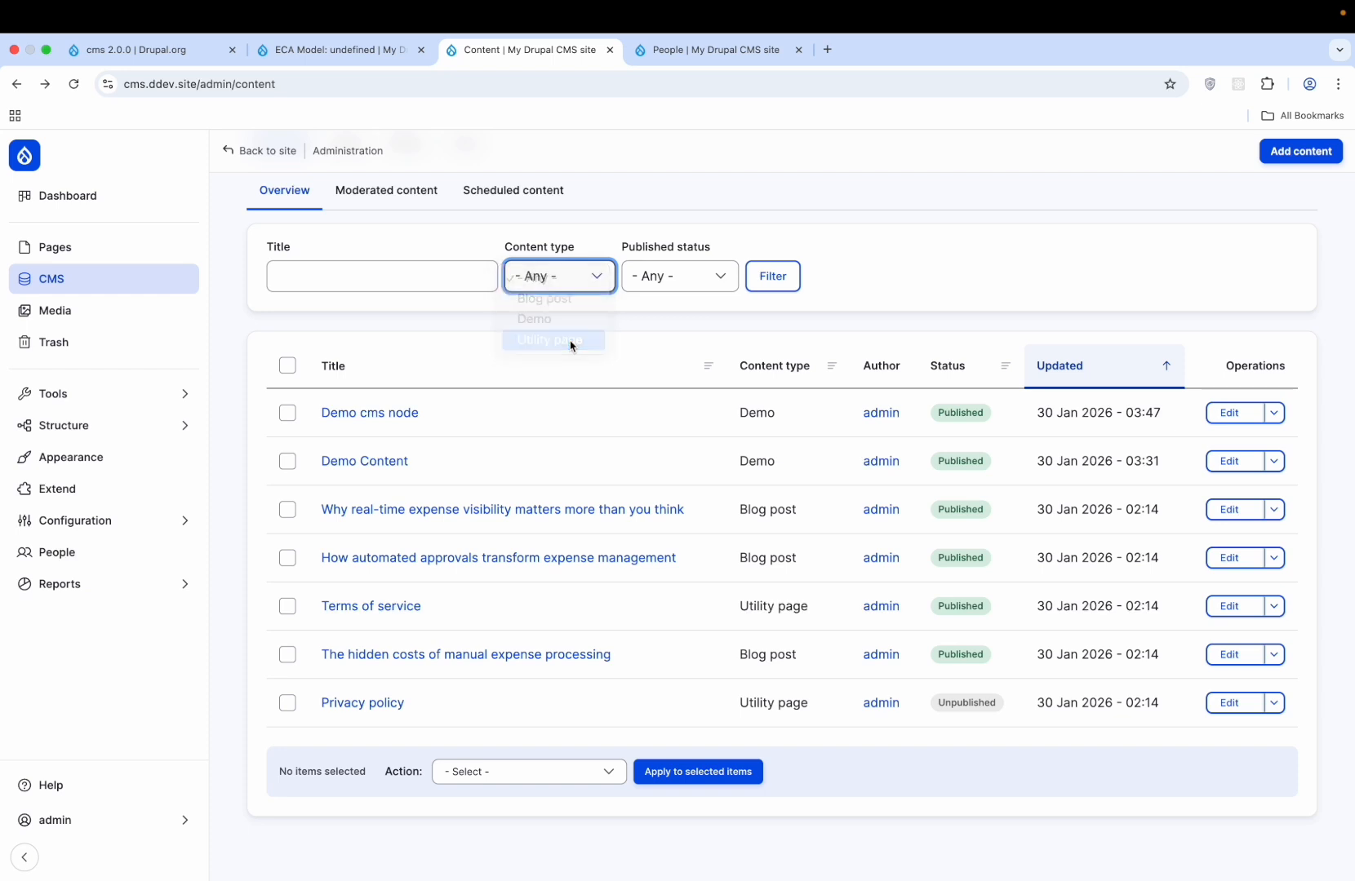
click(774, 275)
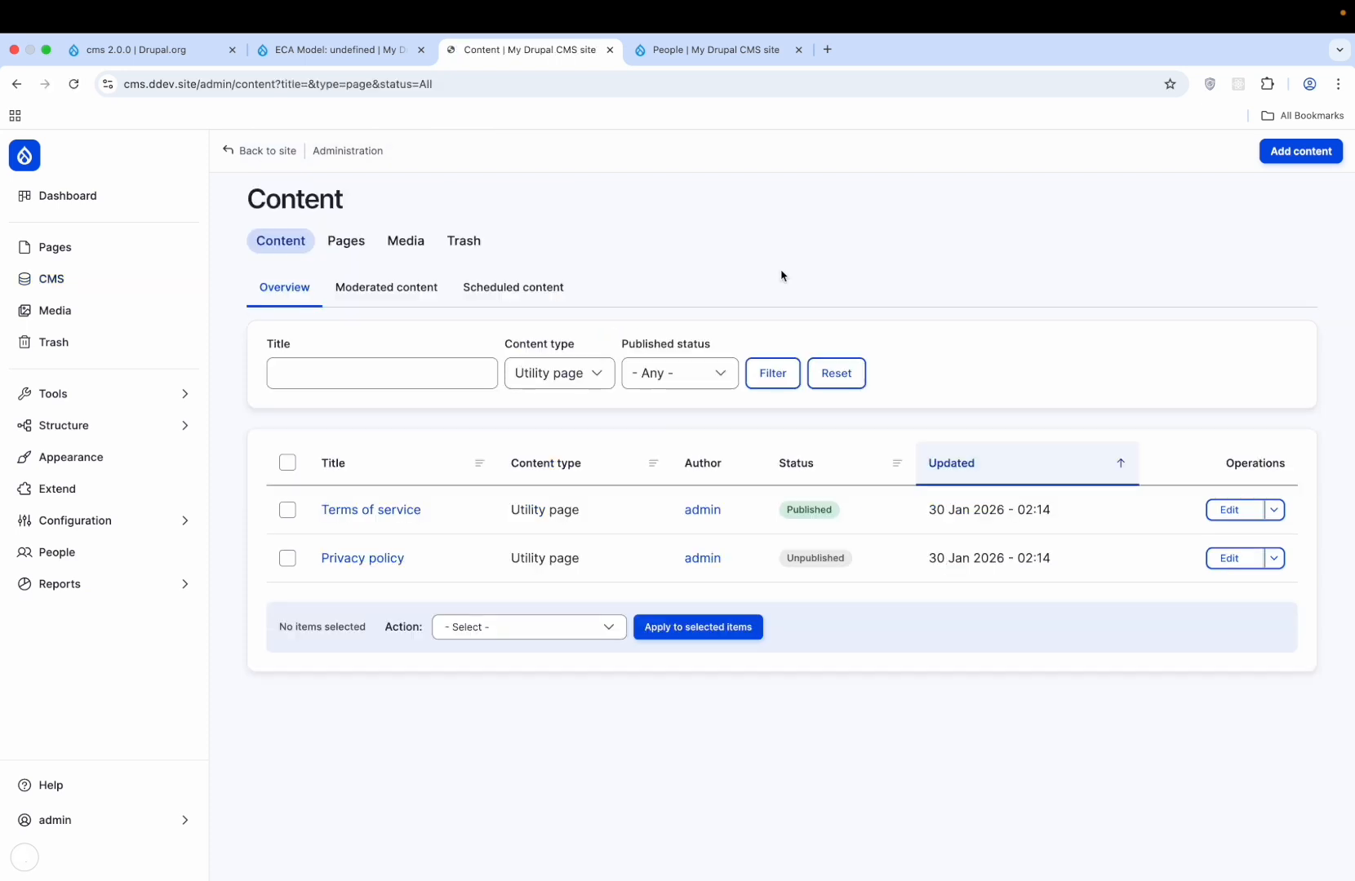
click(1233, 511)
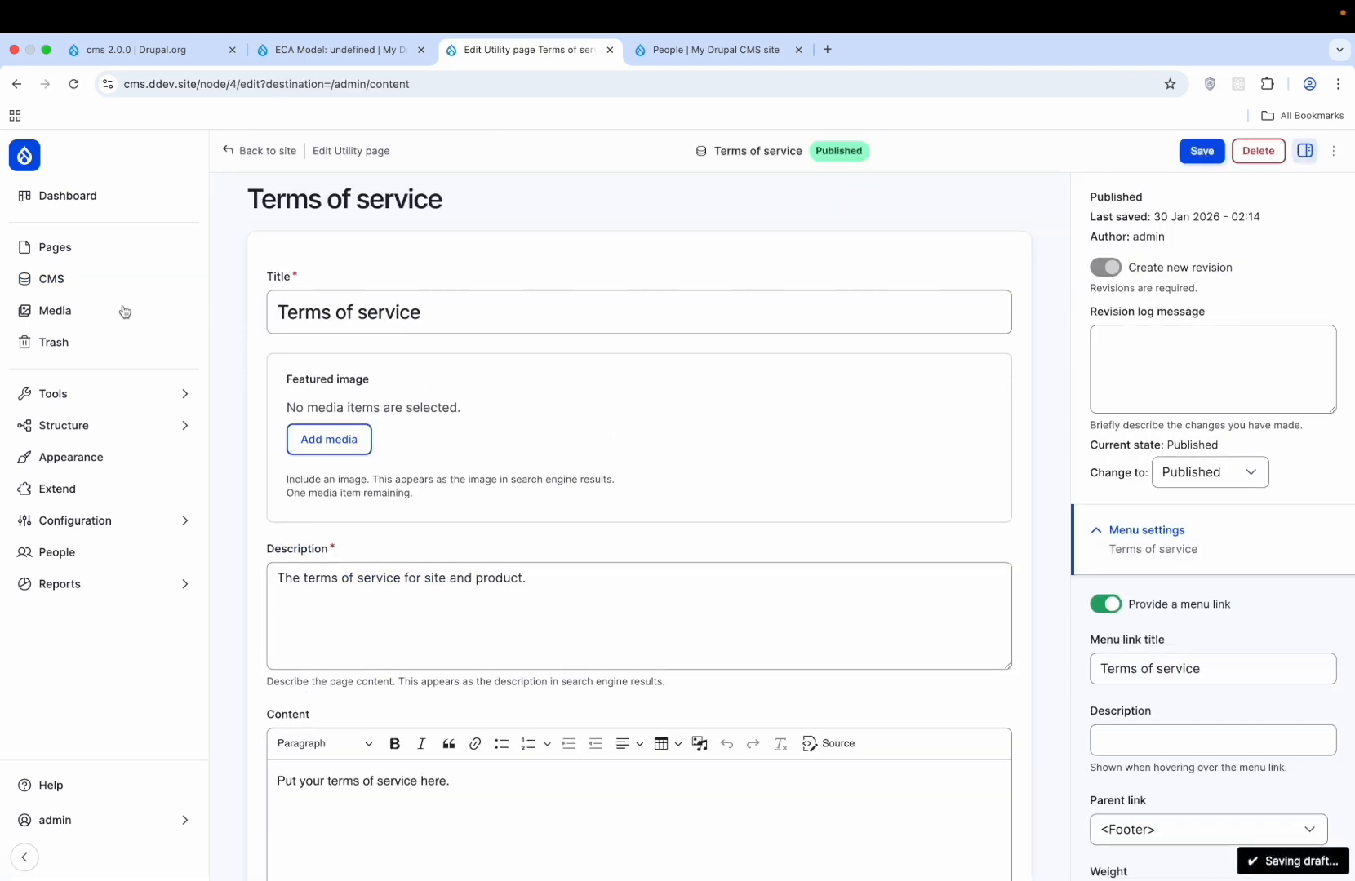
- Check the Pages tab, then return to the unfiltered Content overview and close the error
click(61, 281)
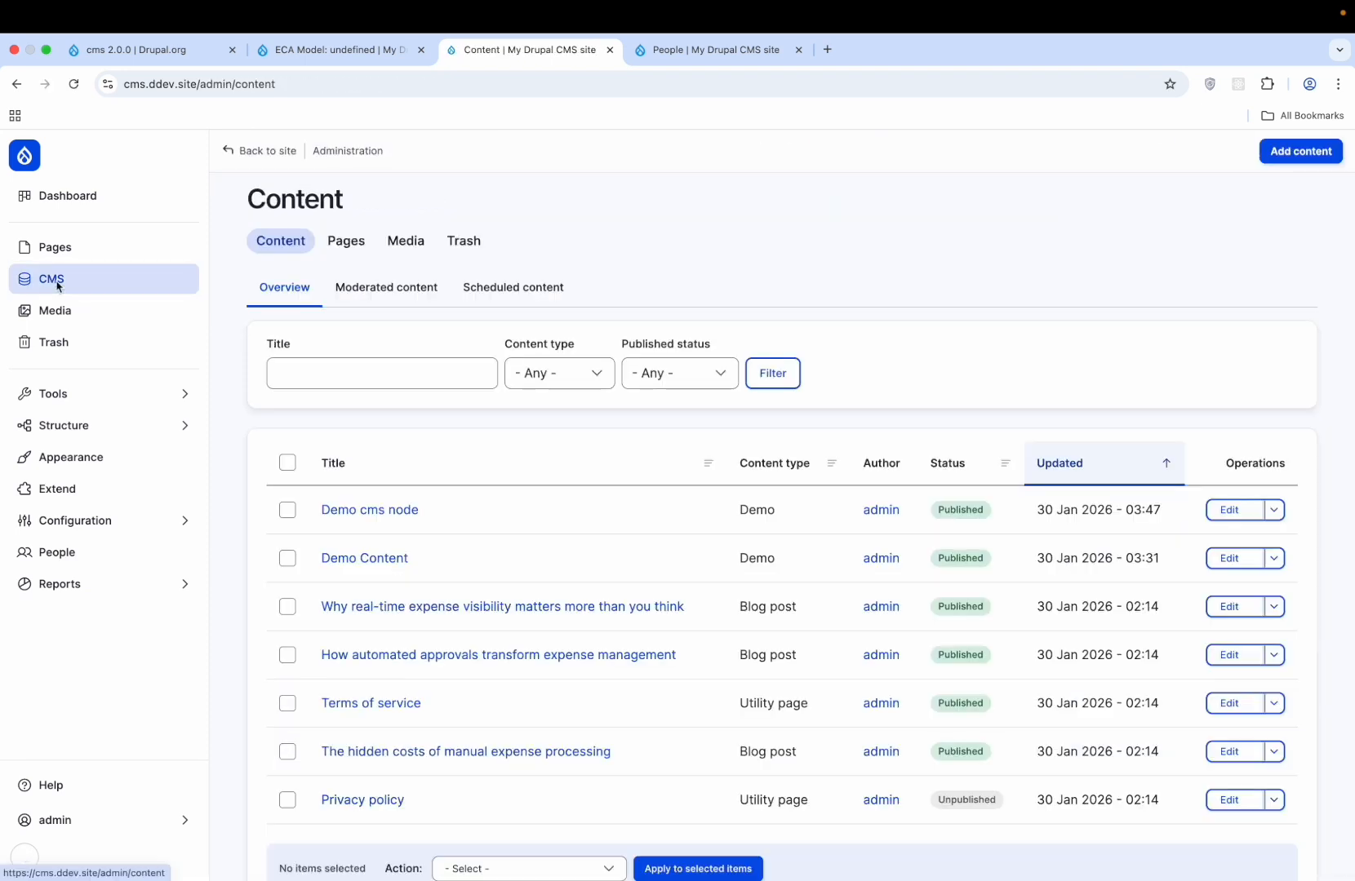
click(346, 241)
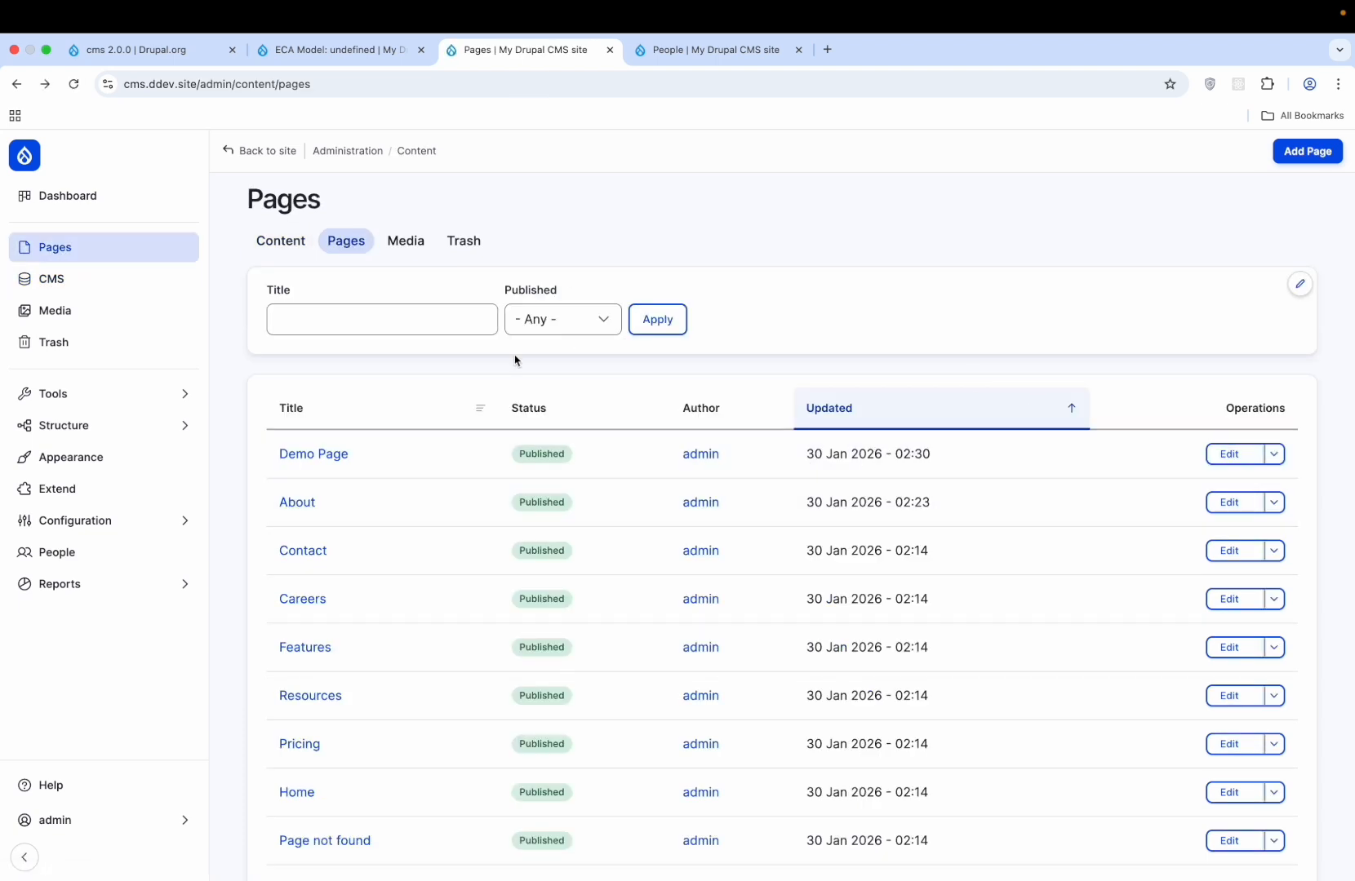
click(116, 280)
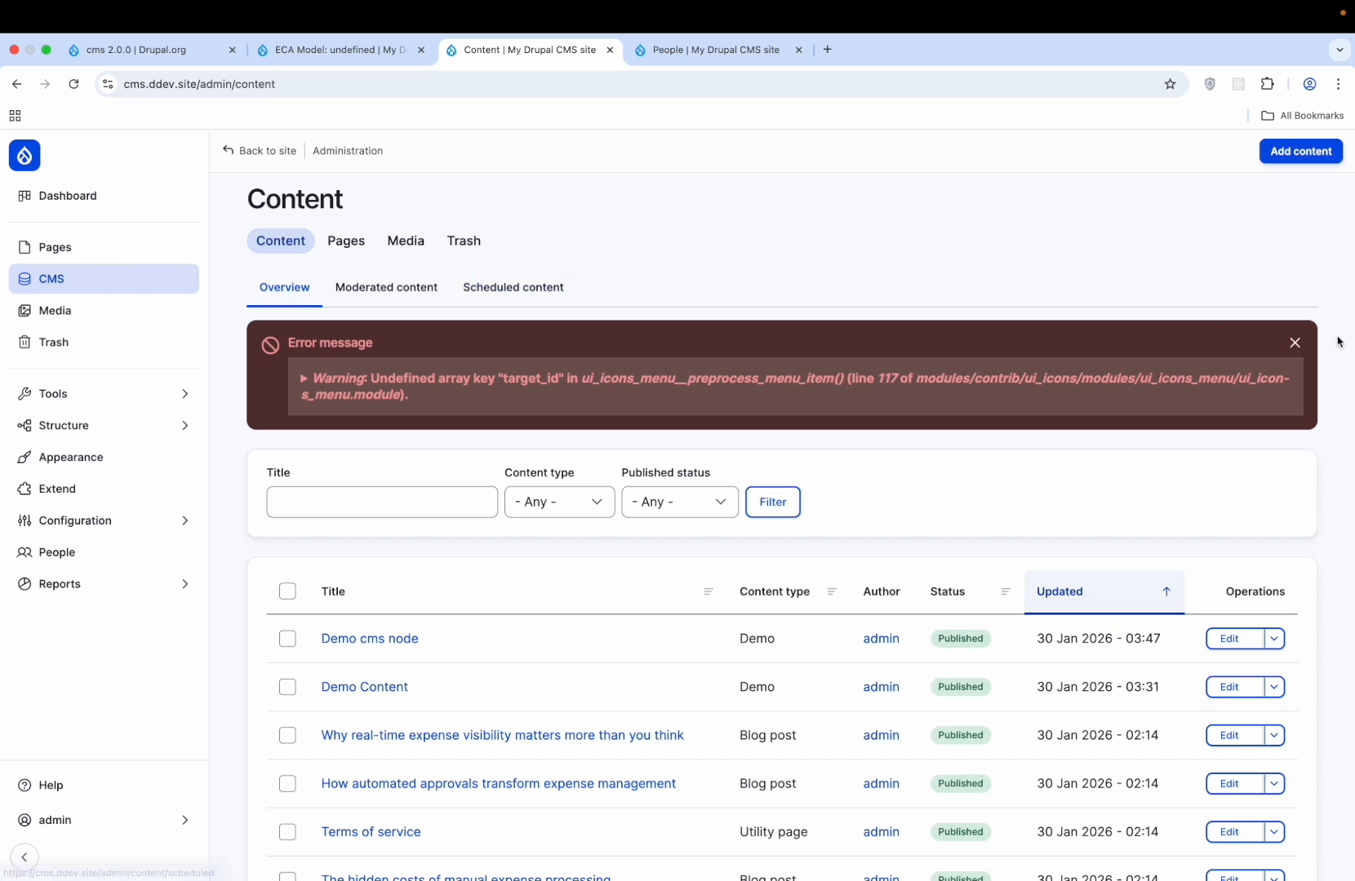
click(1295, 343)
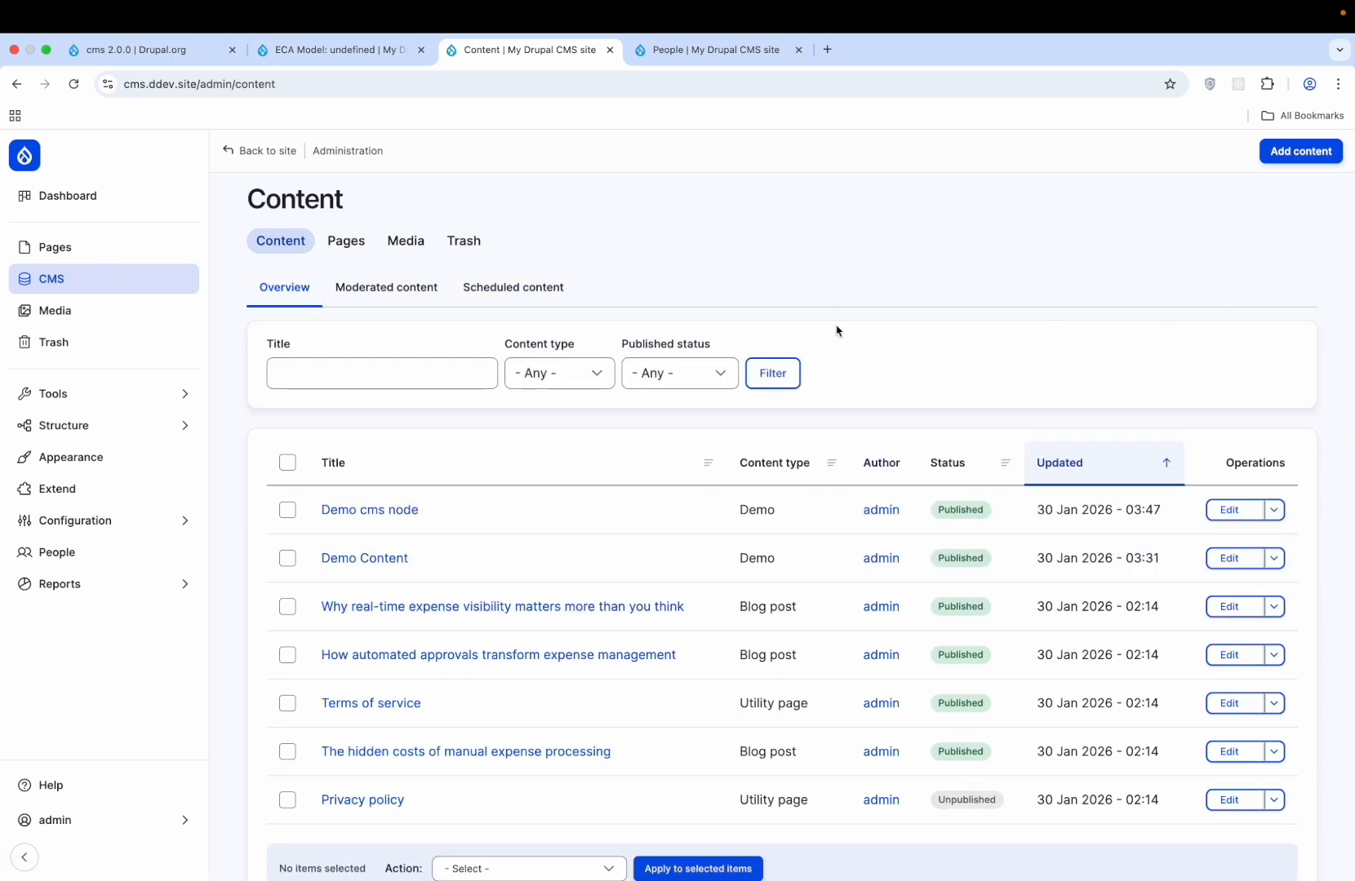